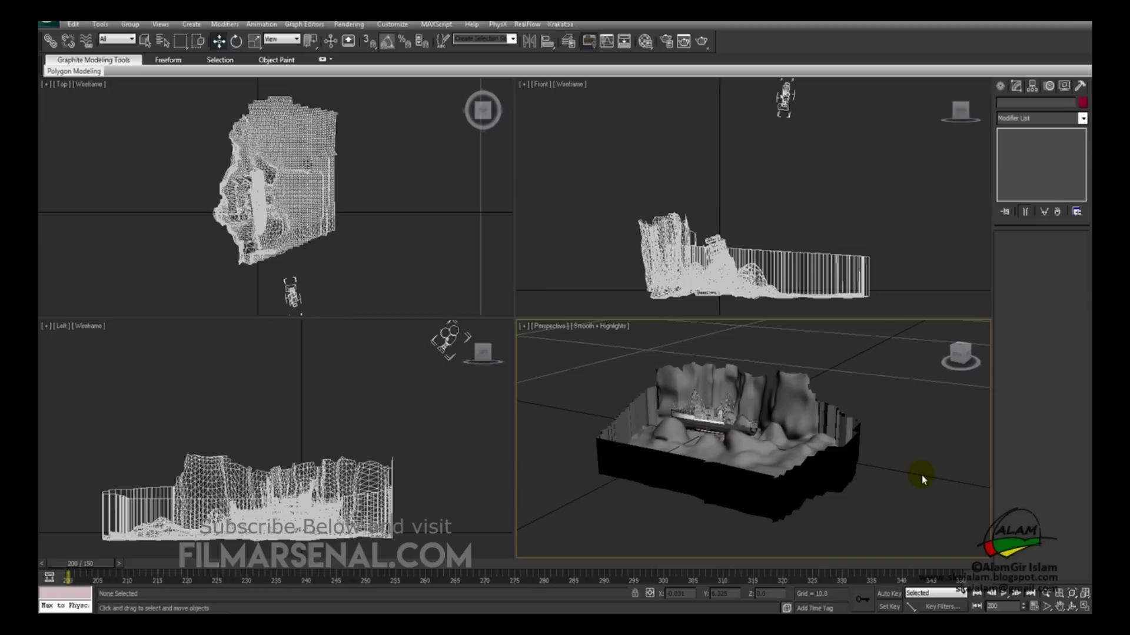
Examine the cliff and seabed terrain of the finished scene from several angles in the perspective view
alt+middle_drag(920, 474, 873, 464)
key(alt+w)
middle_drag(668, 345, 774, 391)
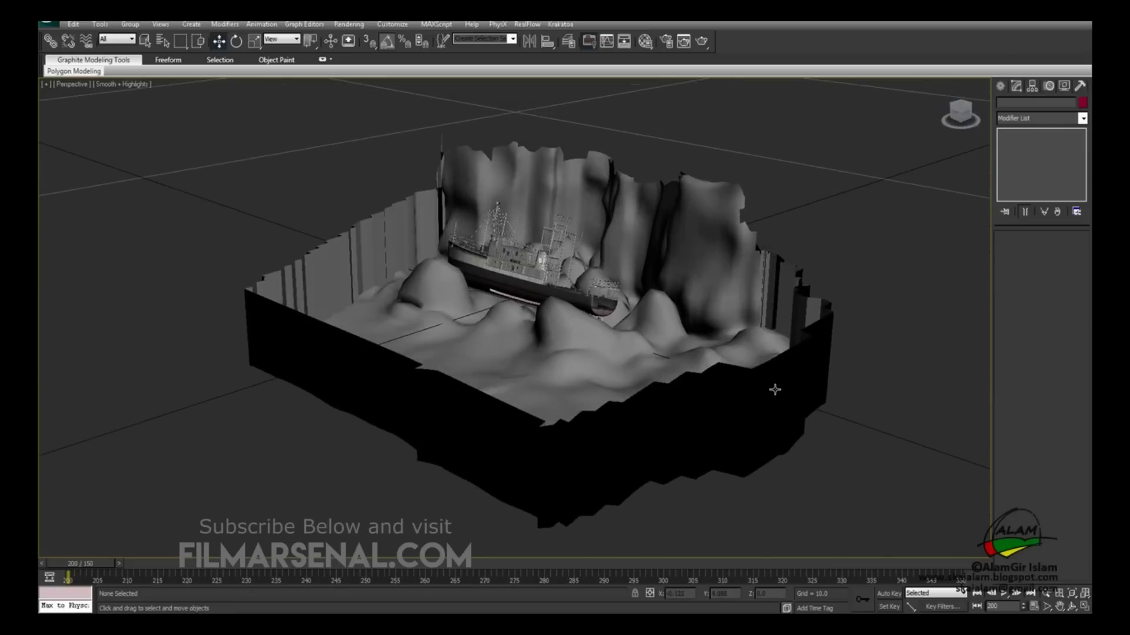
click(613, 222)
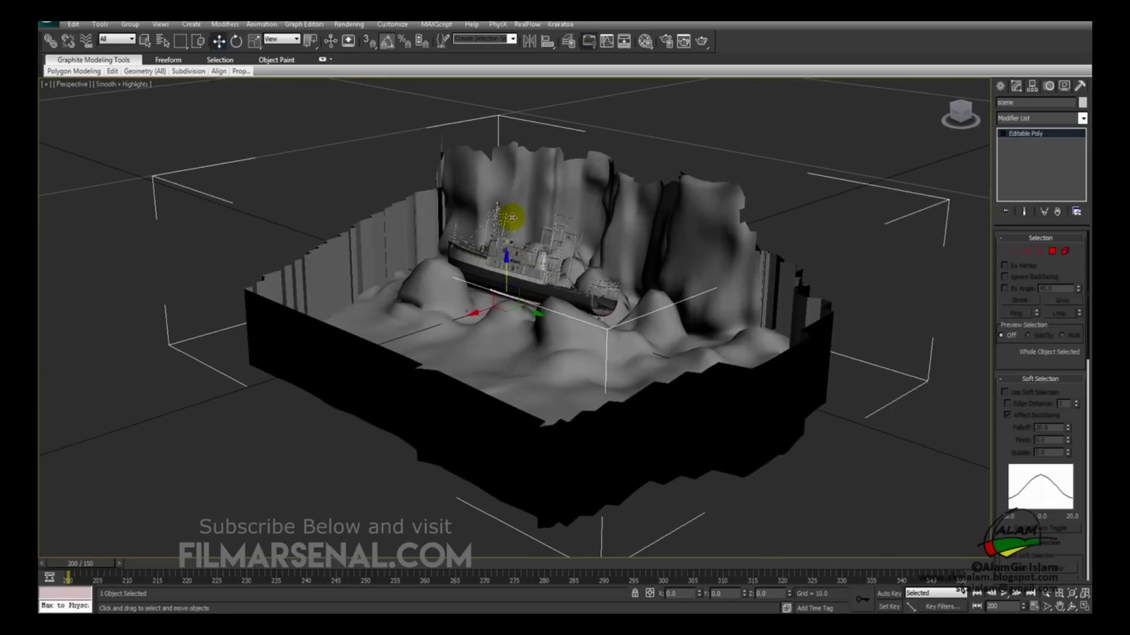
alt+middle_drag(504, 222, 751, 222)
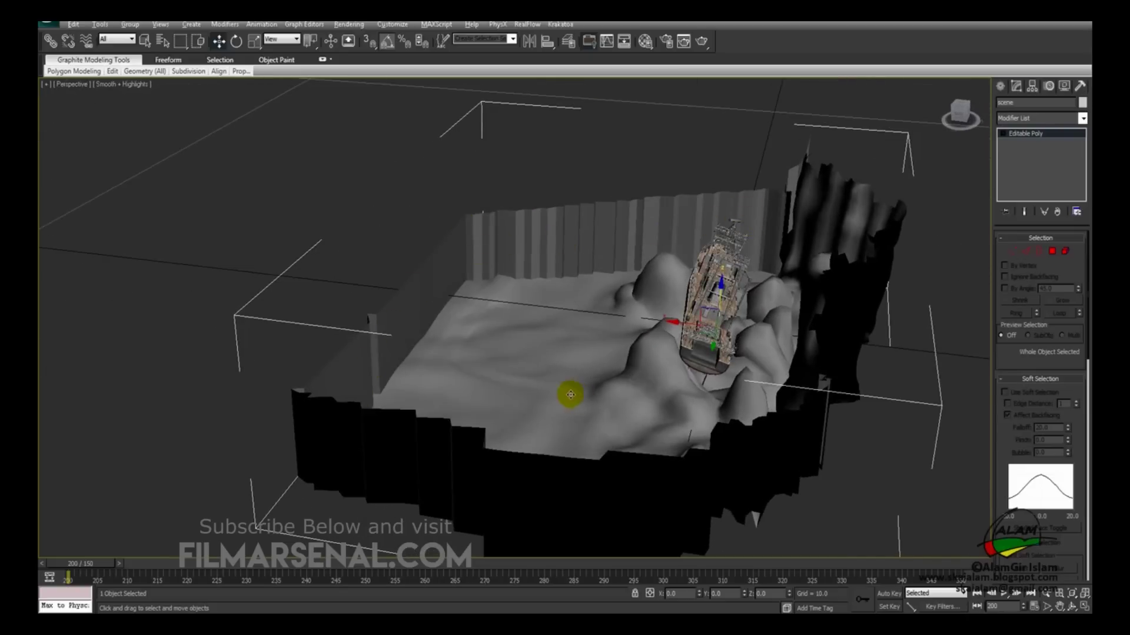
alt+middle_drag(570, 396, 671, 298)
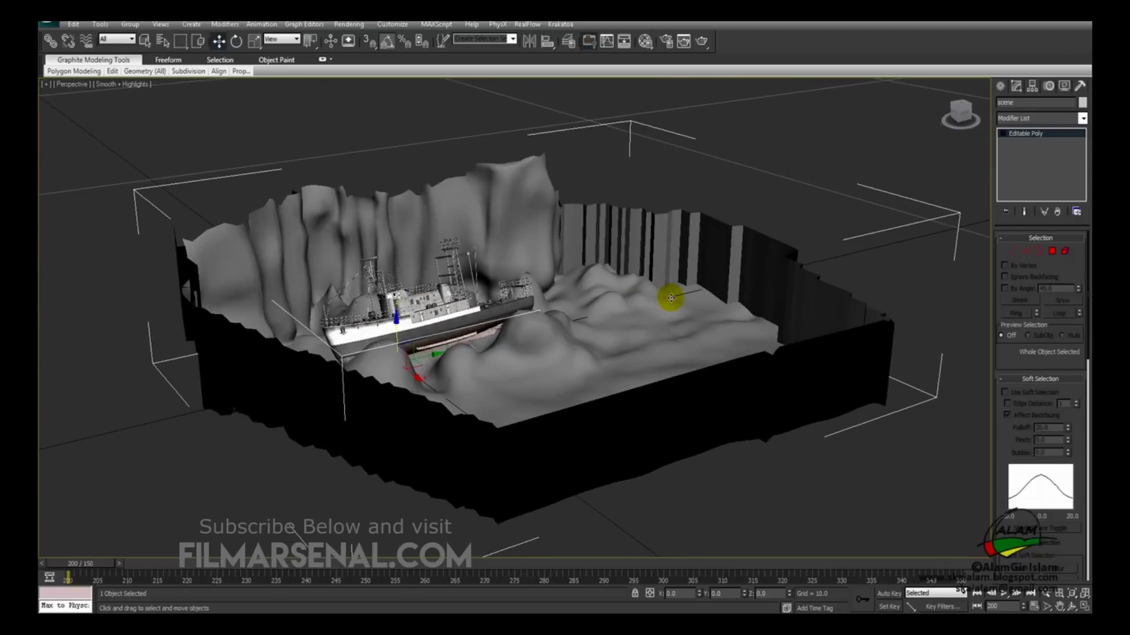
click(755, 111)
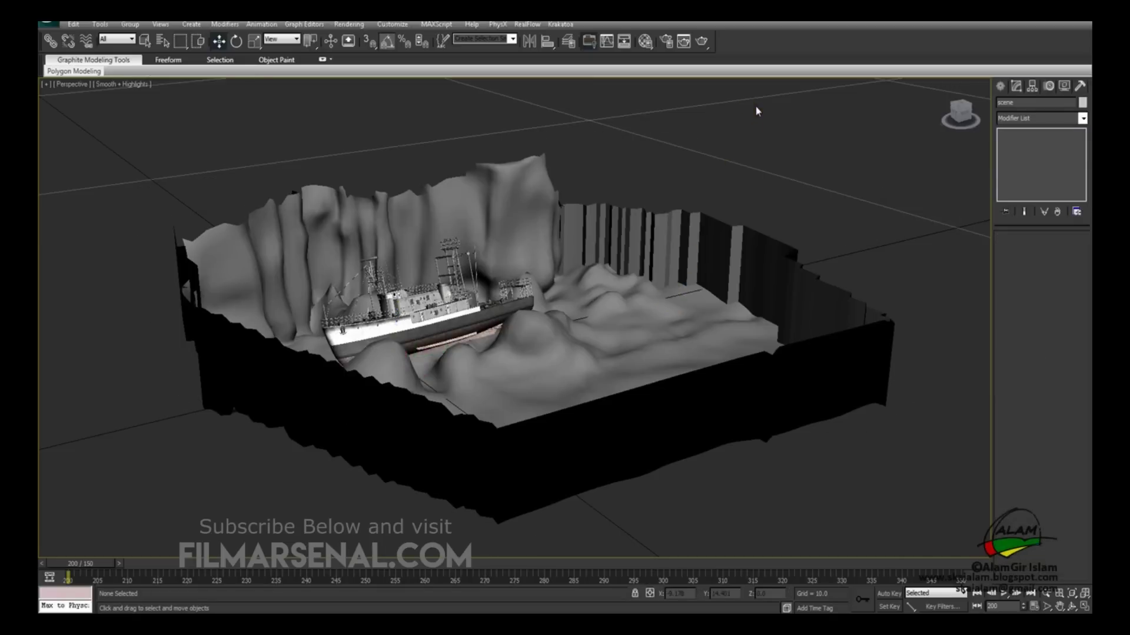
alt+middle_drag(706, 202, 650, 285)
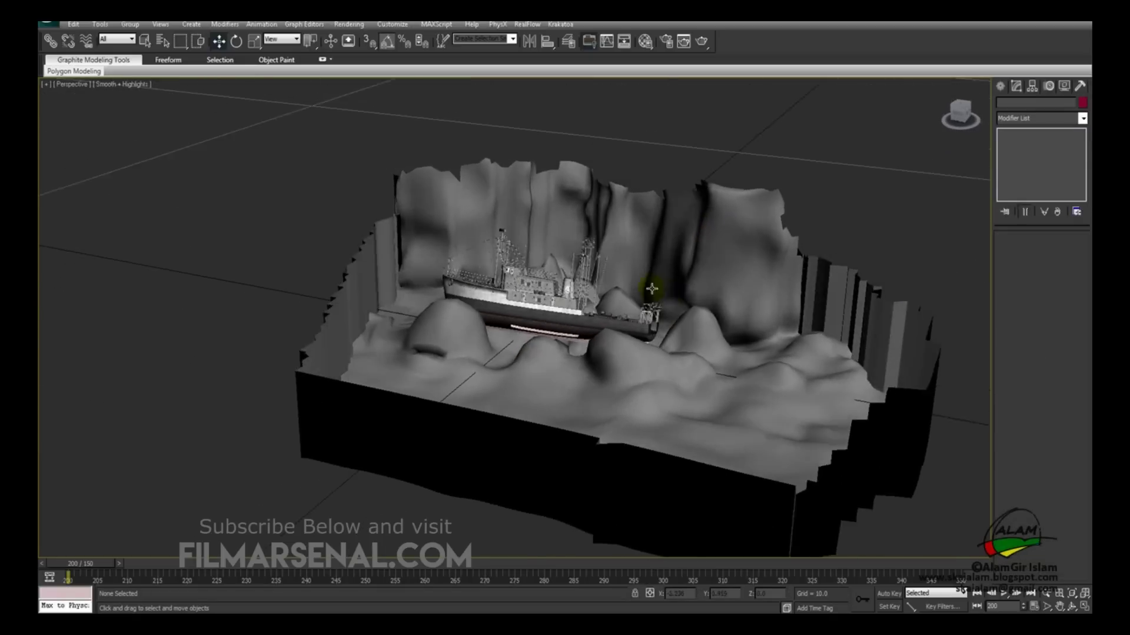
Examine the ship model up close among the rocks of the terrain
click(521, 297)
middle_drag(523, 306, 560, 369)
scroll(483, 359, up, 6)
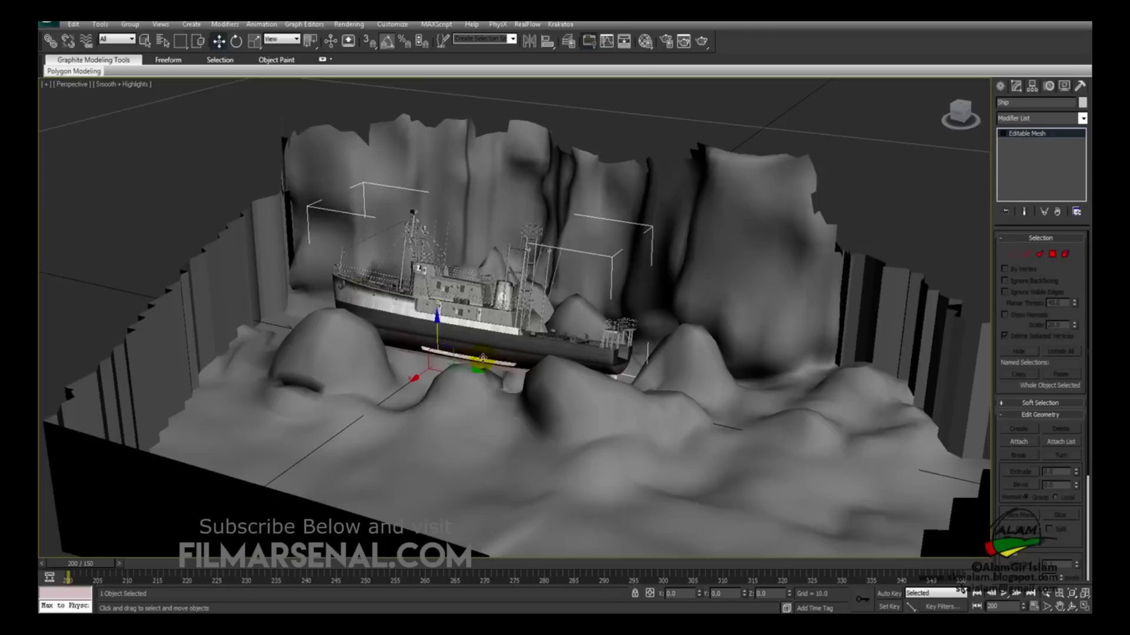
scroll(479, 364, down, 8)
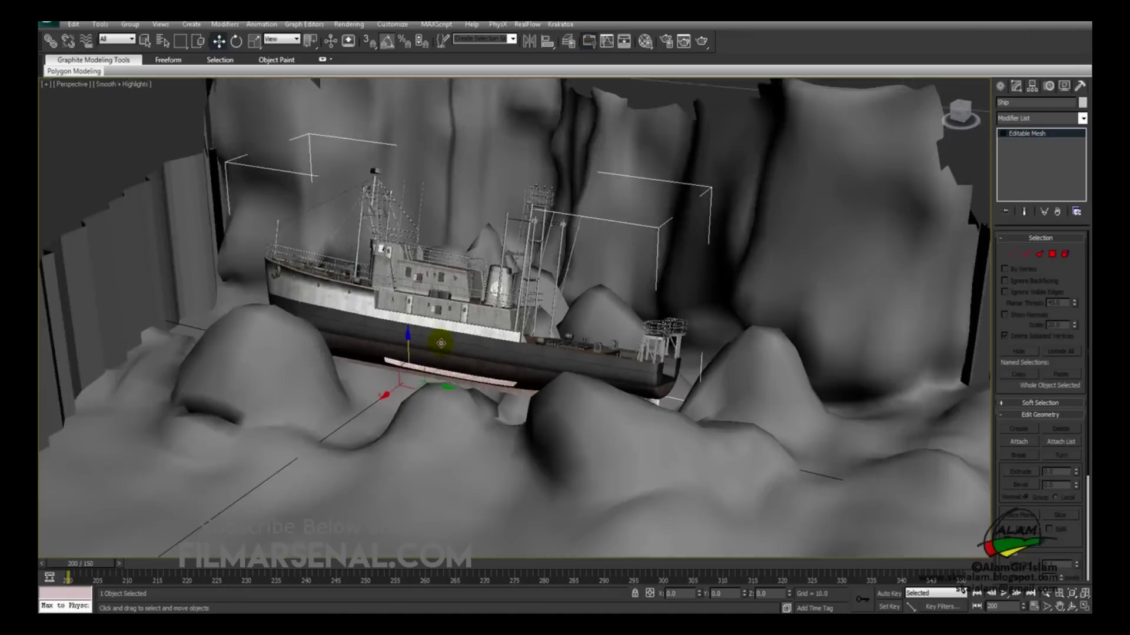
alt+middle_drag(479, 365, 553, 338)
Switch to the browser and browse the 3DXtras boats page from the Google results for "ship 3d model free download"
click(197, 456)
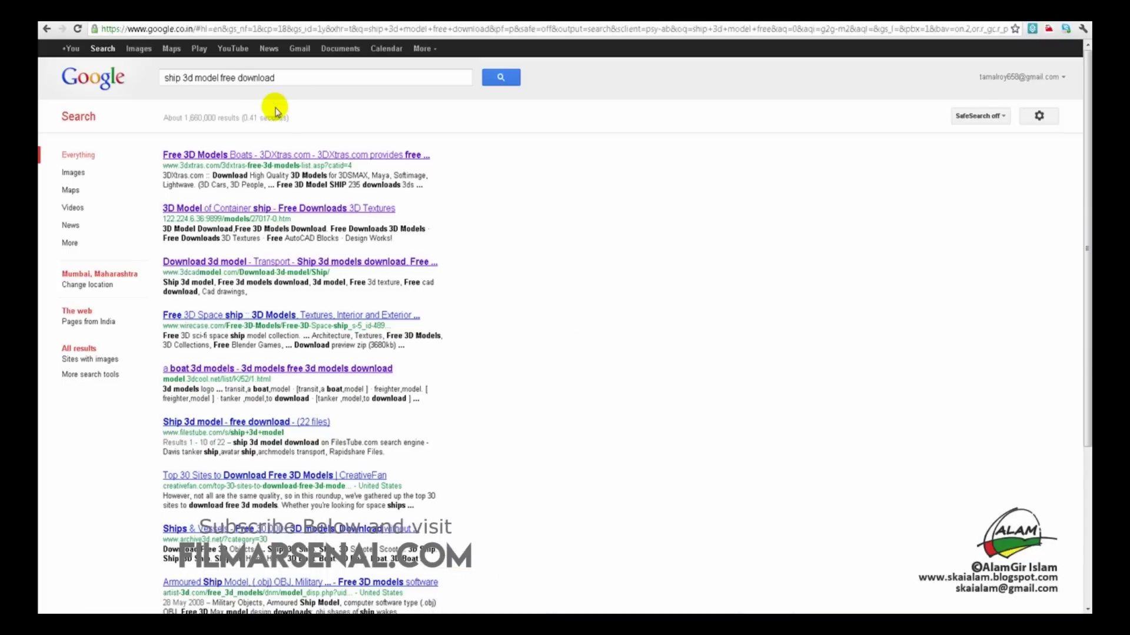
click(167, 84)
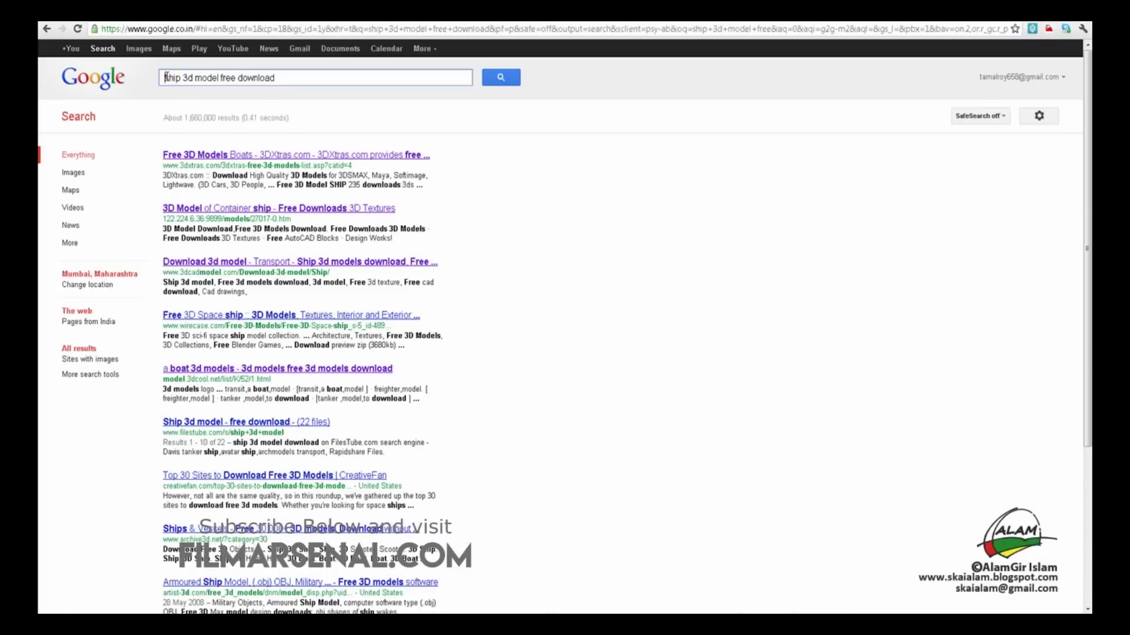
triple_click(168, 81)
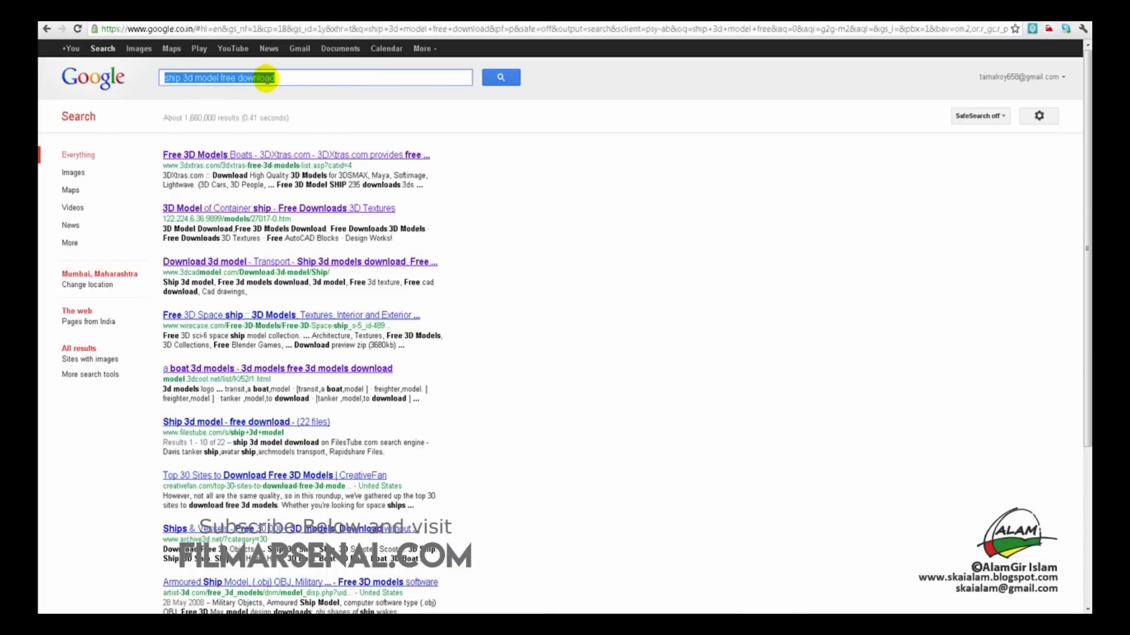
click(246, 158)
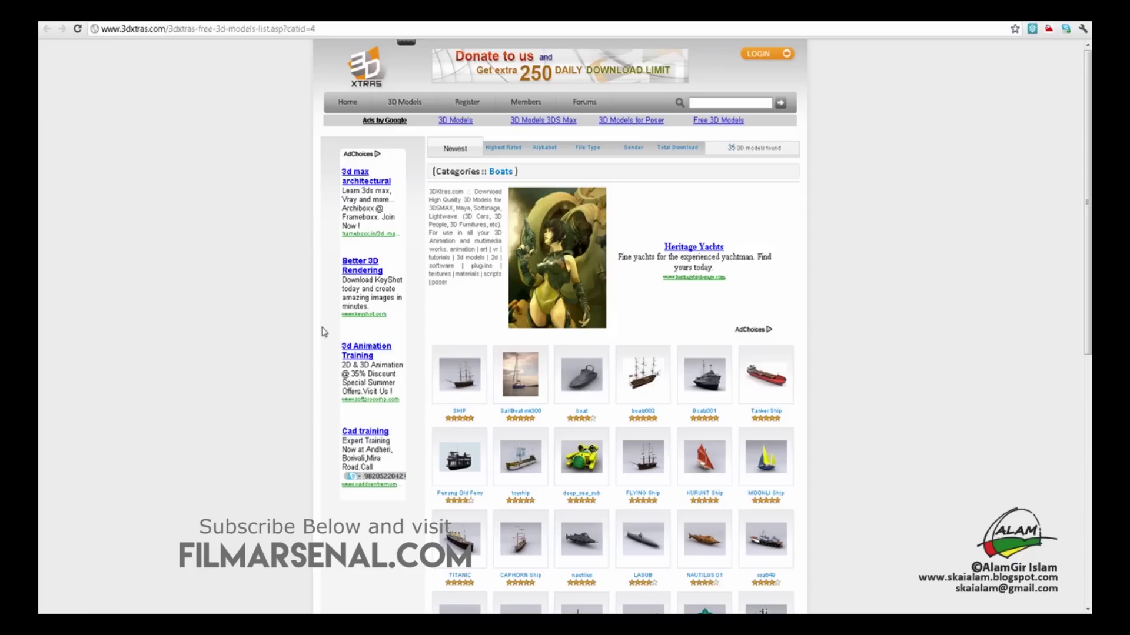
scroll(284, 262, down, 4)
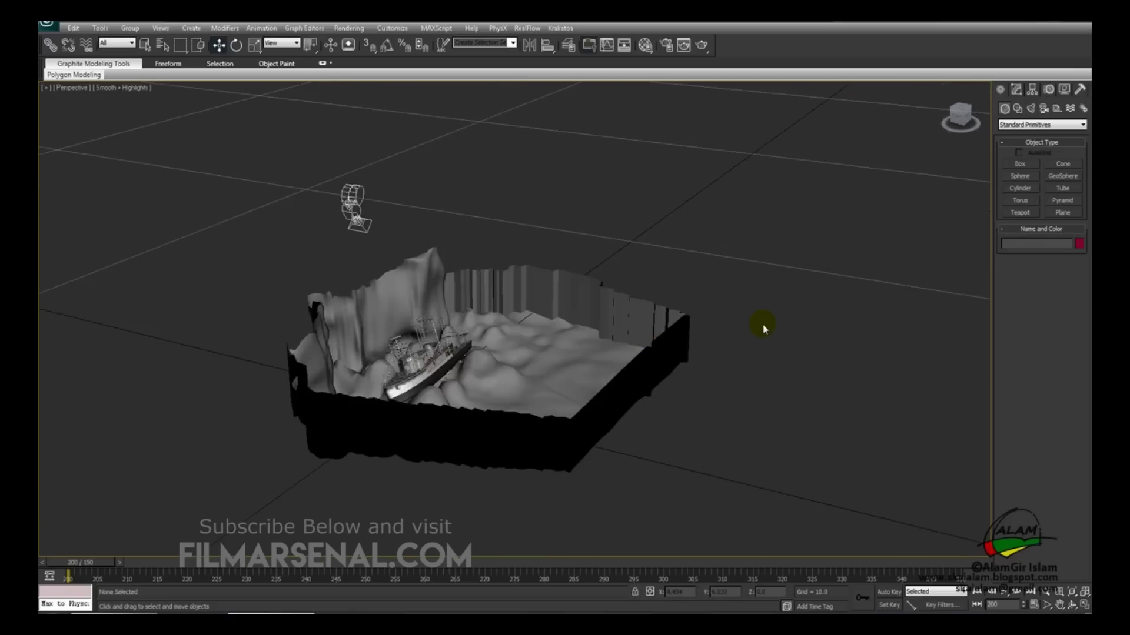
Create a plane of about 8 by 8 units with 100 length and 100 width segments beside the terrain in the top view
scroll(681, 323, up, 3)
scroll(658, 305, down, 3)
alt+middle_drag(719, 345, 594, 329)
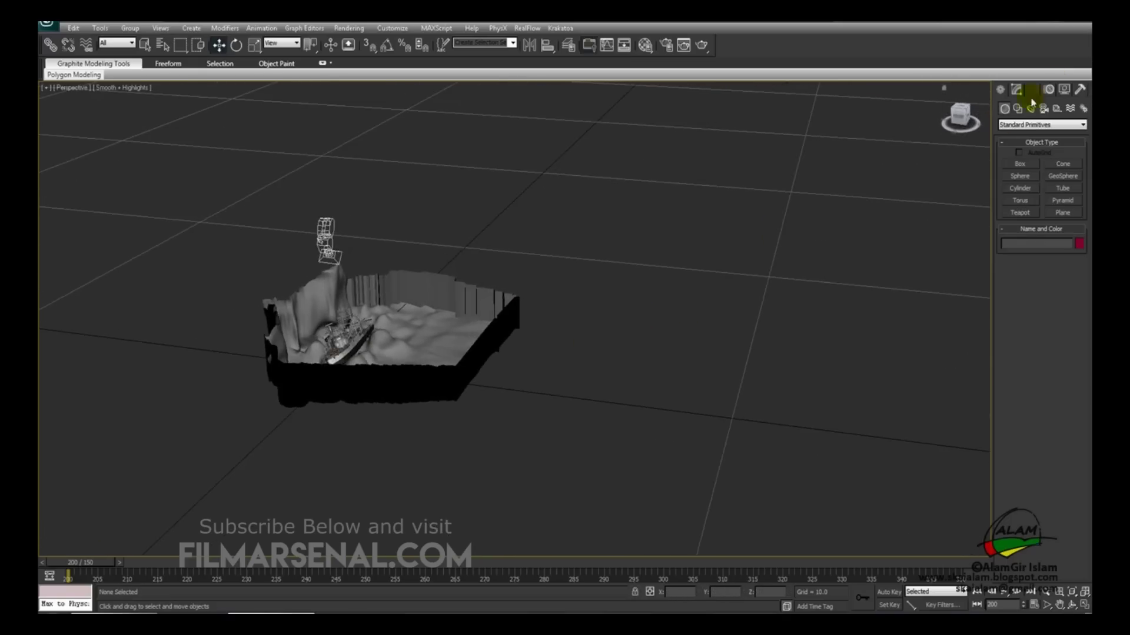
click(1063, 213)
middle_drag(699, 265, 542, 214)
key(t)
drag(542, 214, 404, 157)
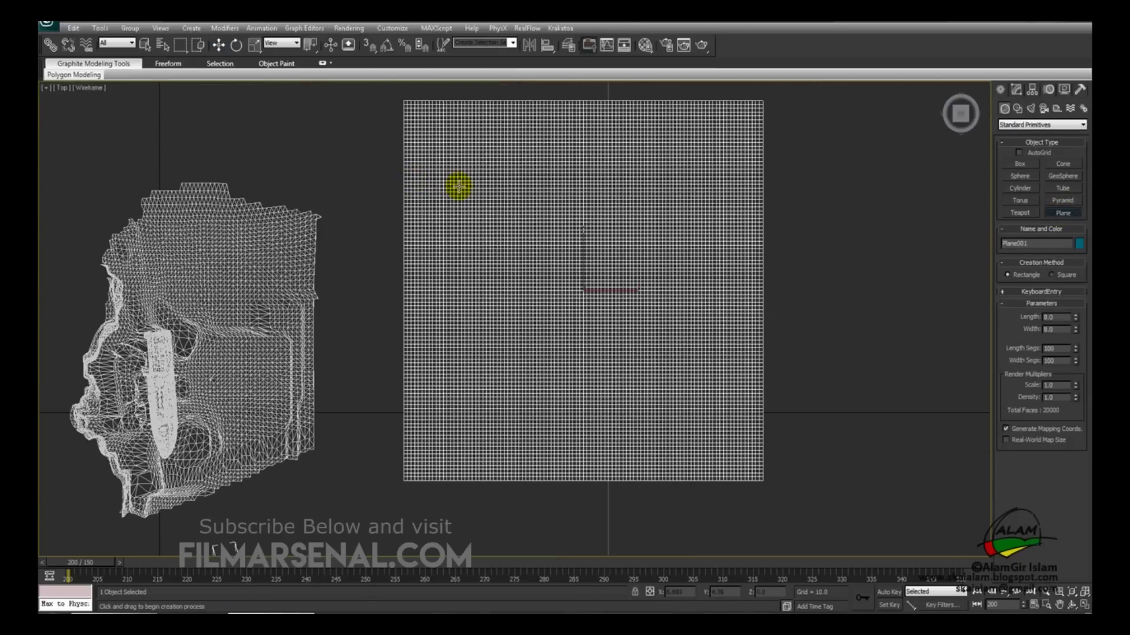
Convert the new plane to an Editable Poly
right_click(459, 185)
right_click(459, 186)
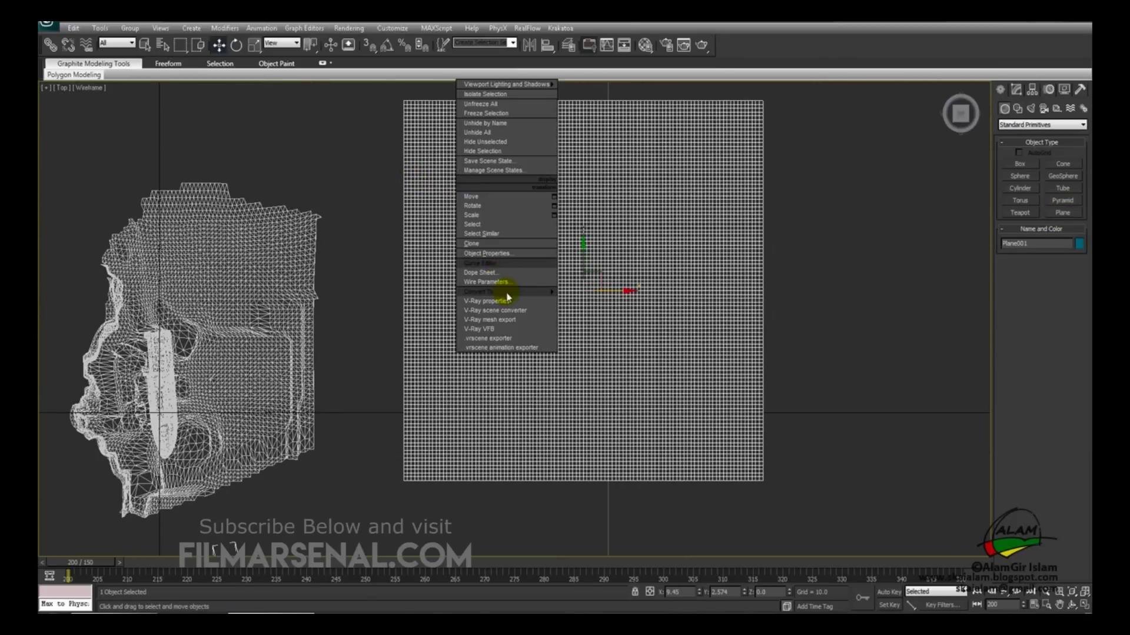
mouse_move(524, 292)
click(600, 304)
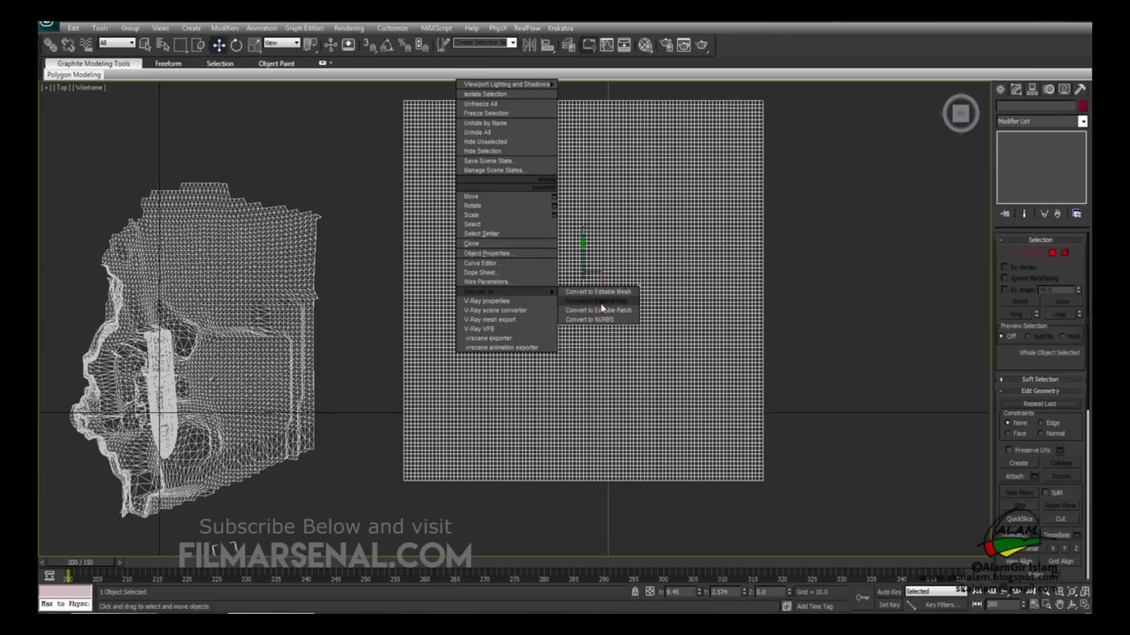
Select the vertices of roughly the left quarter of the plane and enable soft selection with a falloff of 1.2
click(1012, 253)
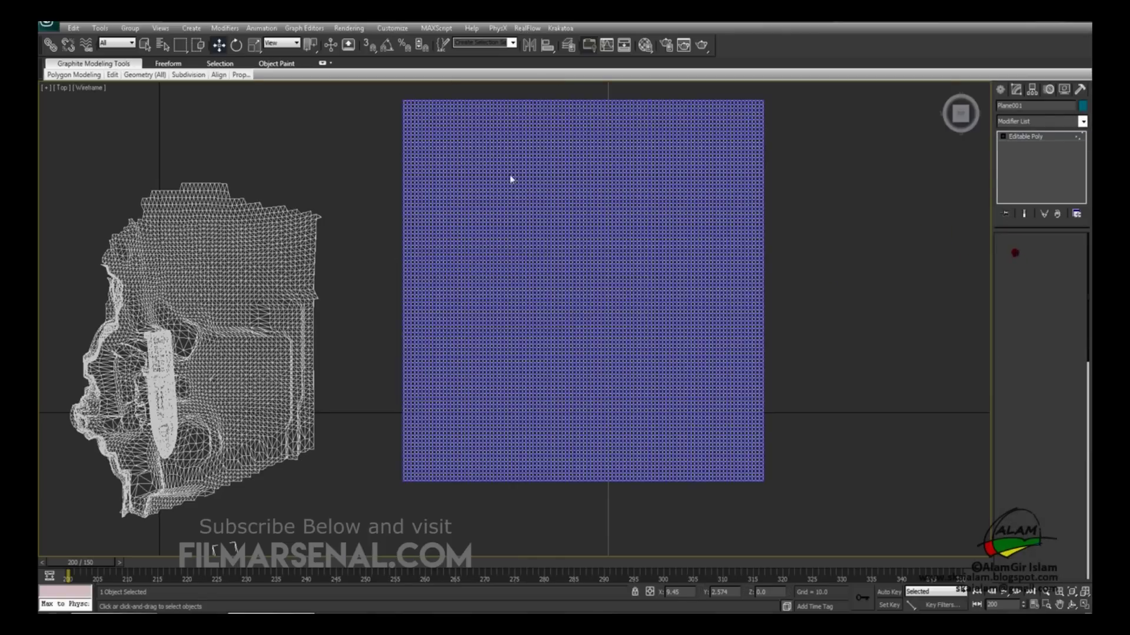
drag(386, 91, 492, 490)
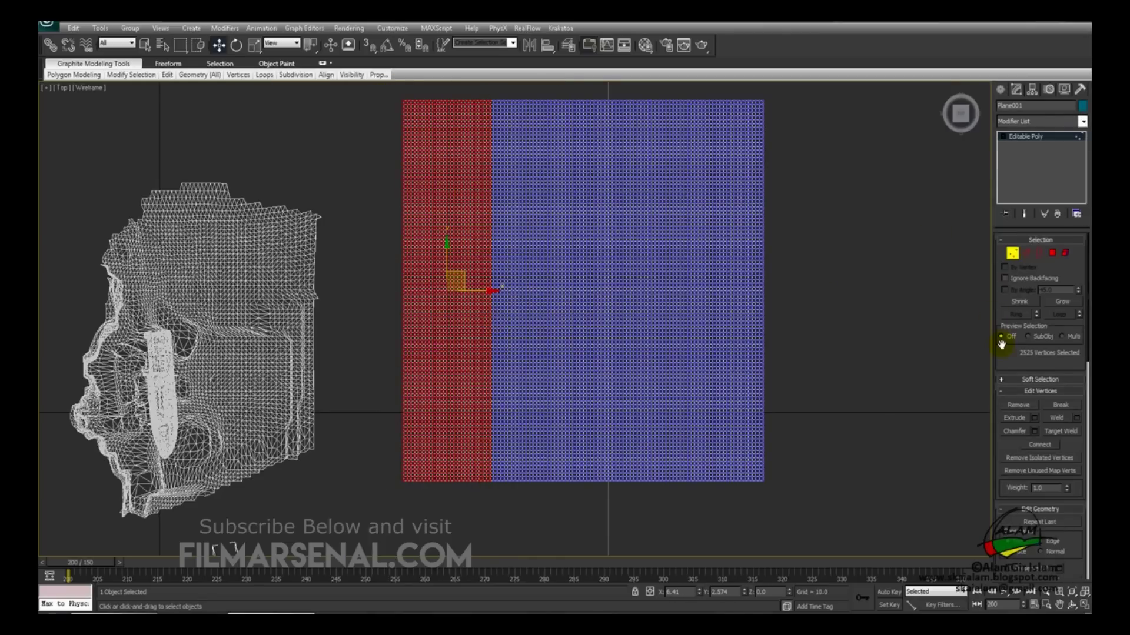
scroll(1010, 366, down, 3)
click(1005, 314)
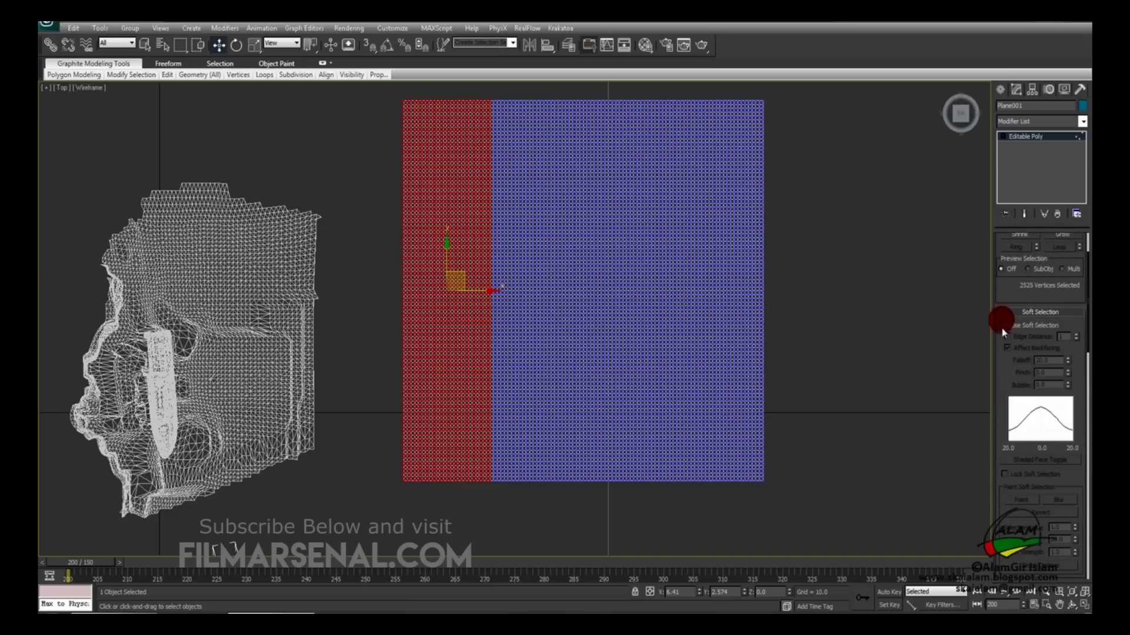
click(1005, 325)
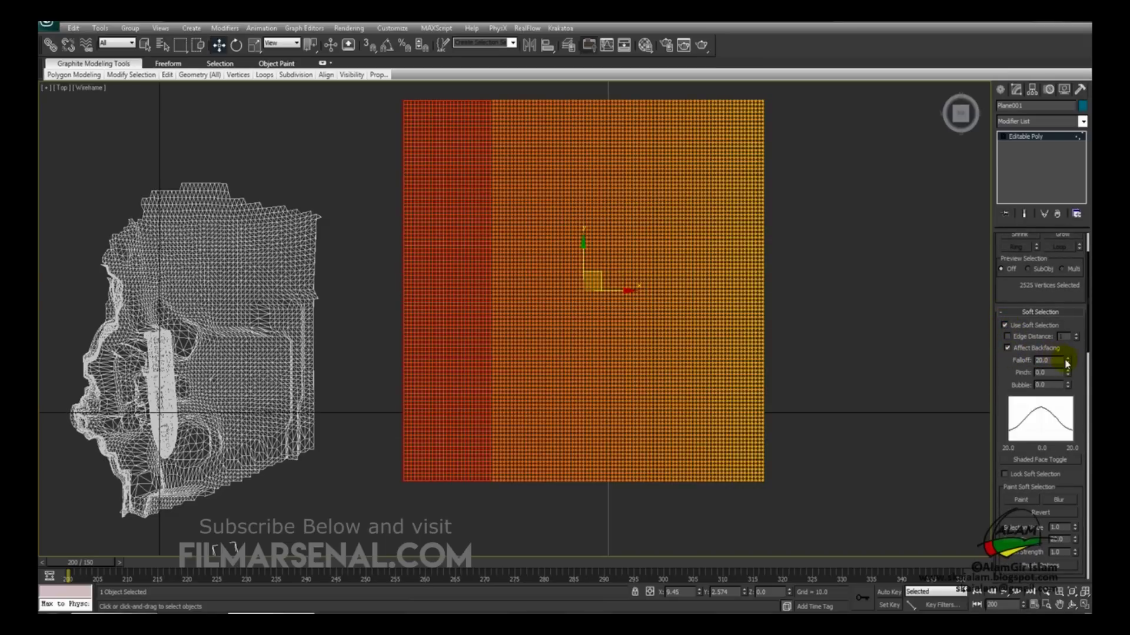
drag(1069, 369, 1068, 418)
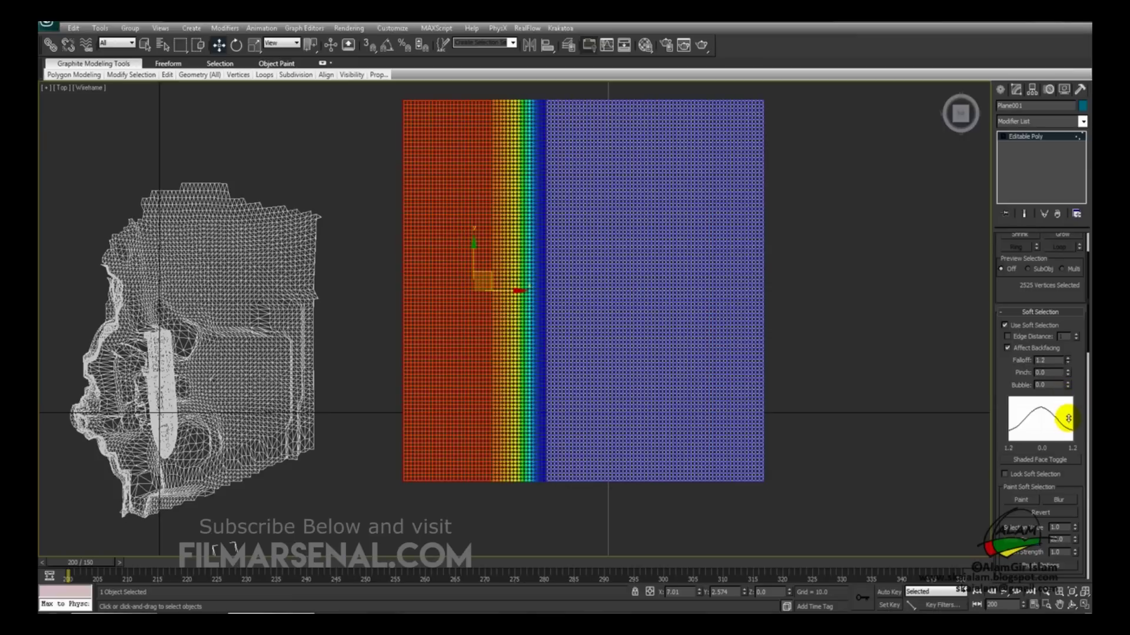
Rotate the soft-selected strip upright into a wall and refine its curved base using a soft selection falloff of 0.611
middle_drag(764, 269, 746, 280)
key(alt+w)
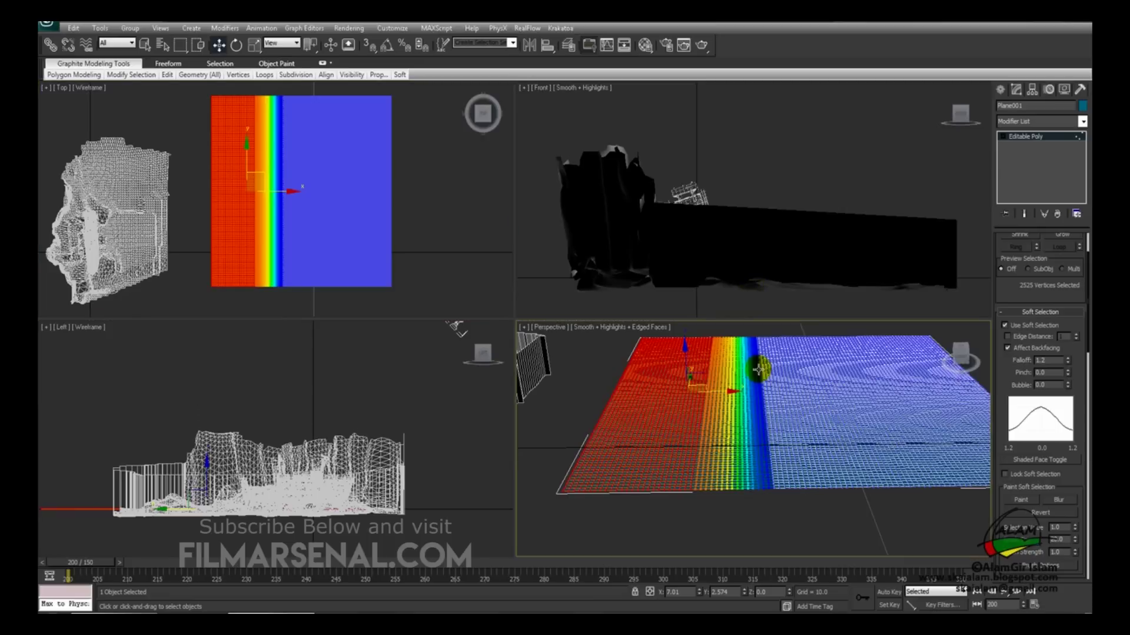
middle_click(764, 368)
key(alt+w)
alt+middle_drag(739, 366, 645, 376)
key(e)
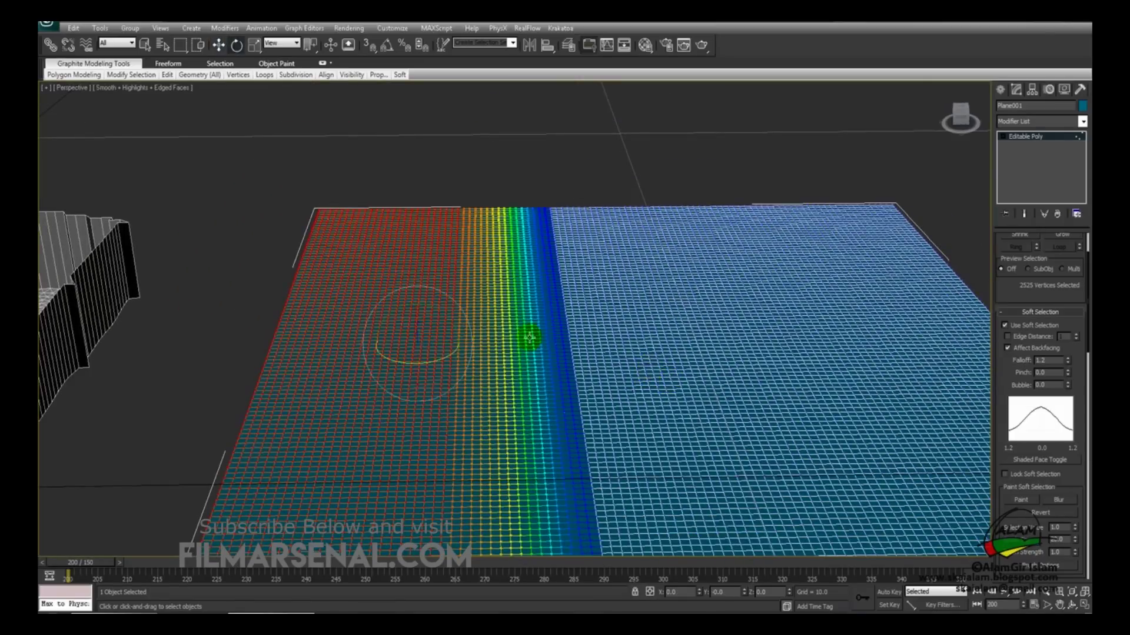
drag(396, 310, 263, 284)
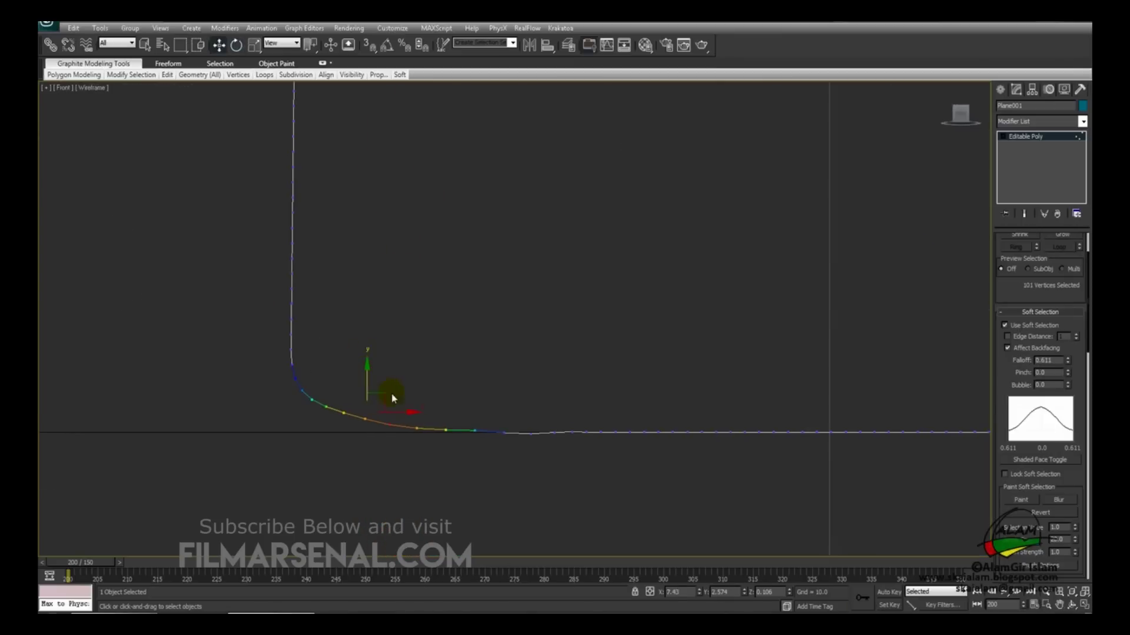
click(411, 409)
key(alt+w)
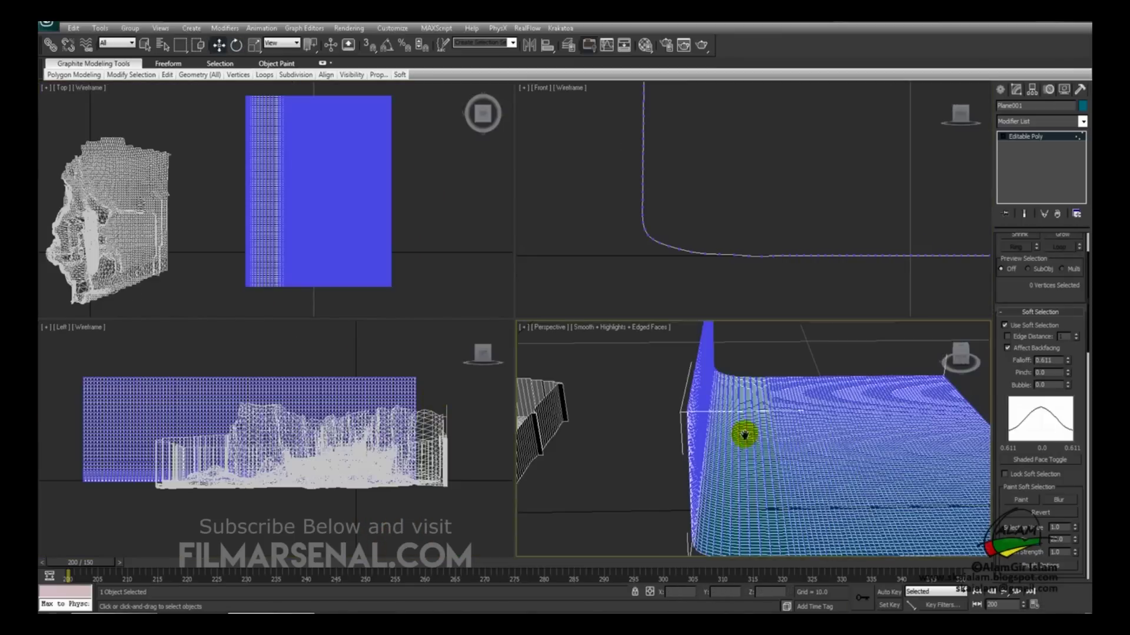
key(alt+w)
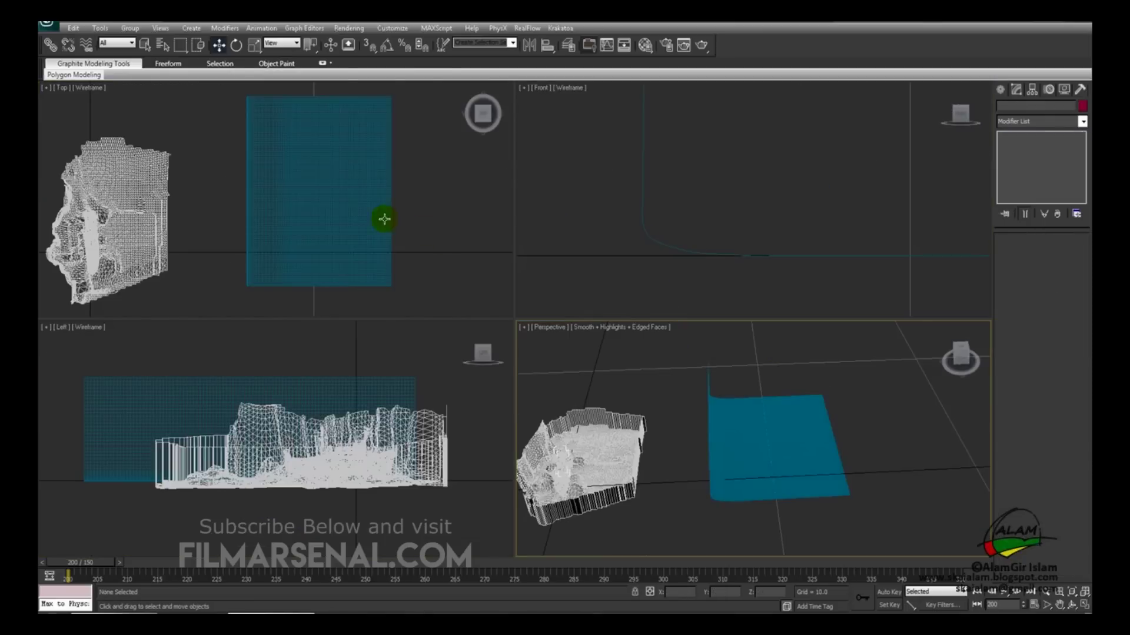
Select a small group of vertices near the middle of the wall in the top view and set the soft selection falloff to 2.351
key(alt+w)
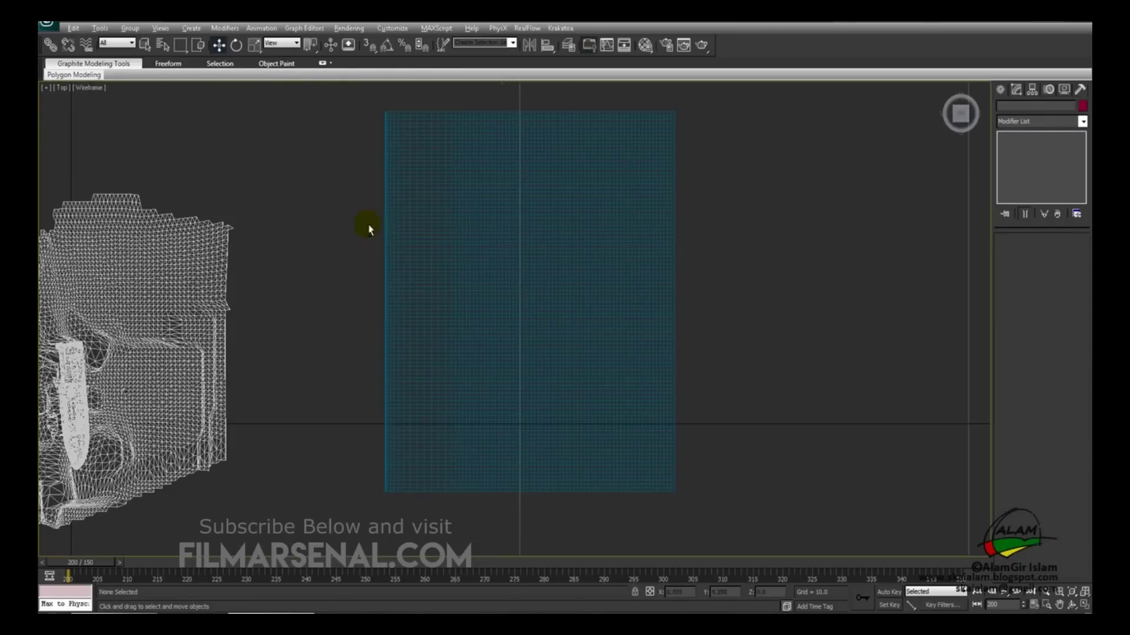
middle_drag(369, 229, 534, 257)
click(535, 258)
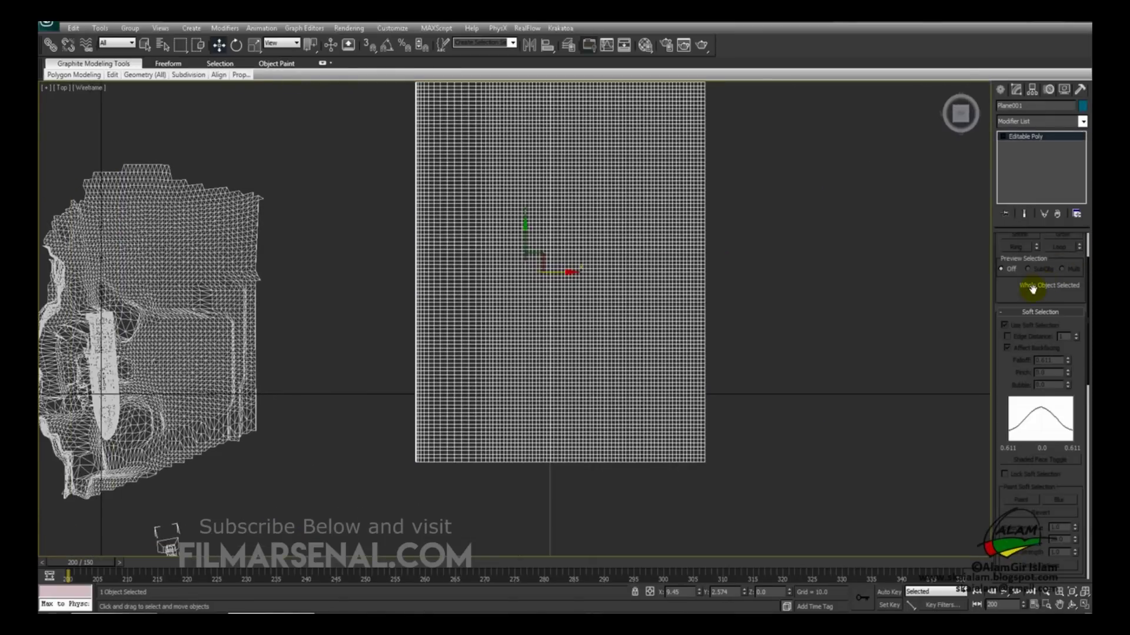
drag(1032, 288, 1015, 353)
click(1012, 253)
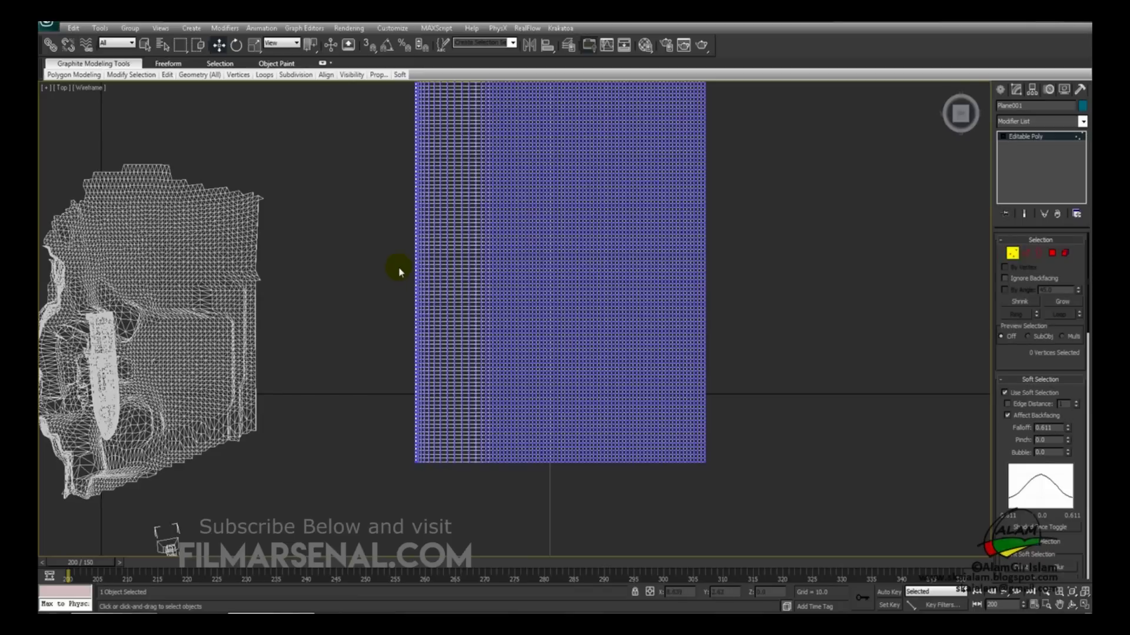
drag(414, 240, 429, 259)
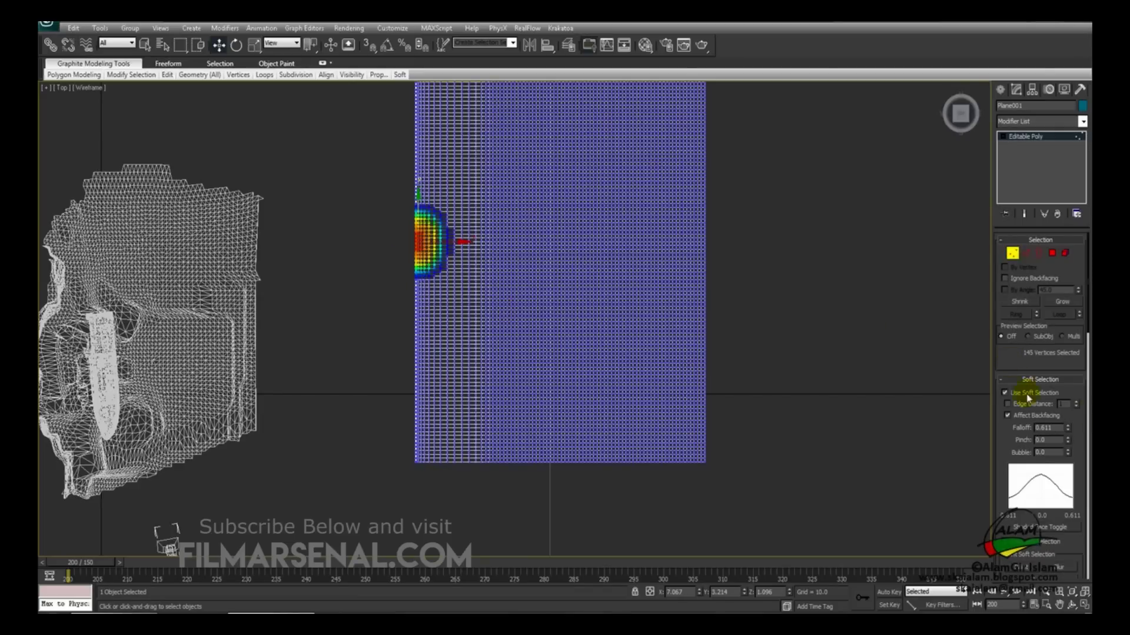
drag(1070, 429, 1070, 406)
middle_drag(319, 282, 393, 293)
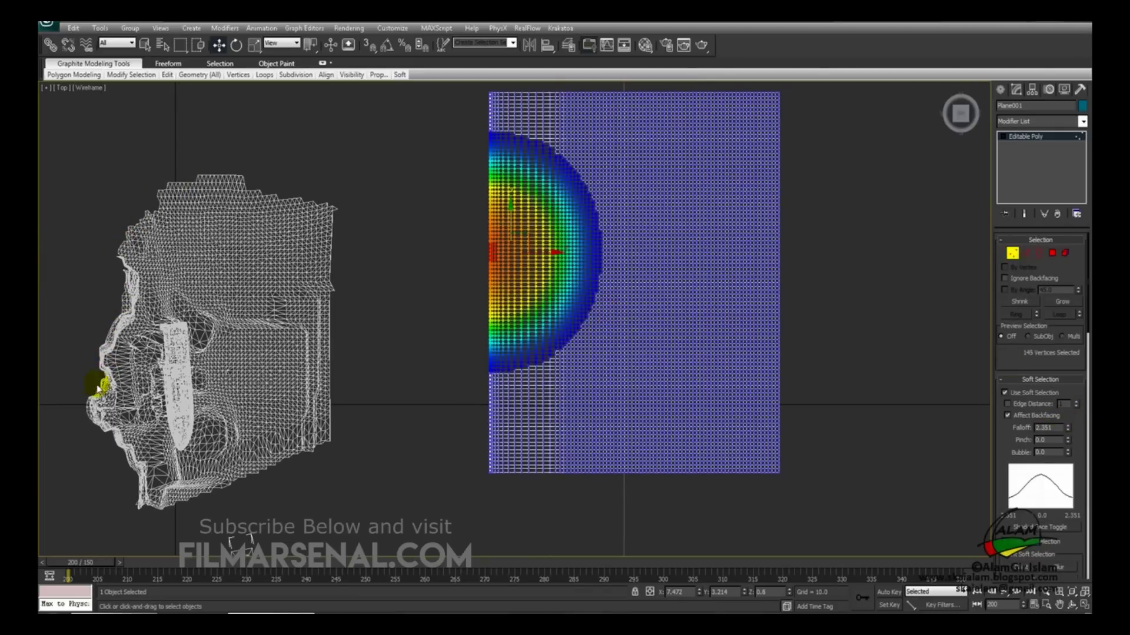
Bend the wall into an irregular wavy outline in the top view by shifting soft-selected vertex groups along it with a falloff of 1.058
drag(517, 294, 484, 306)
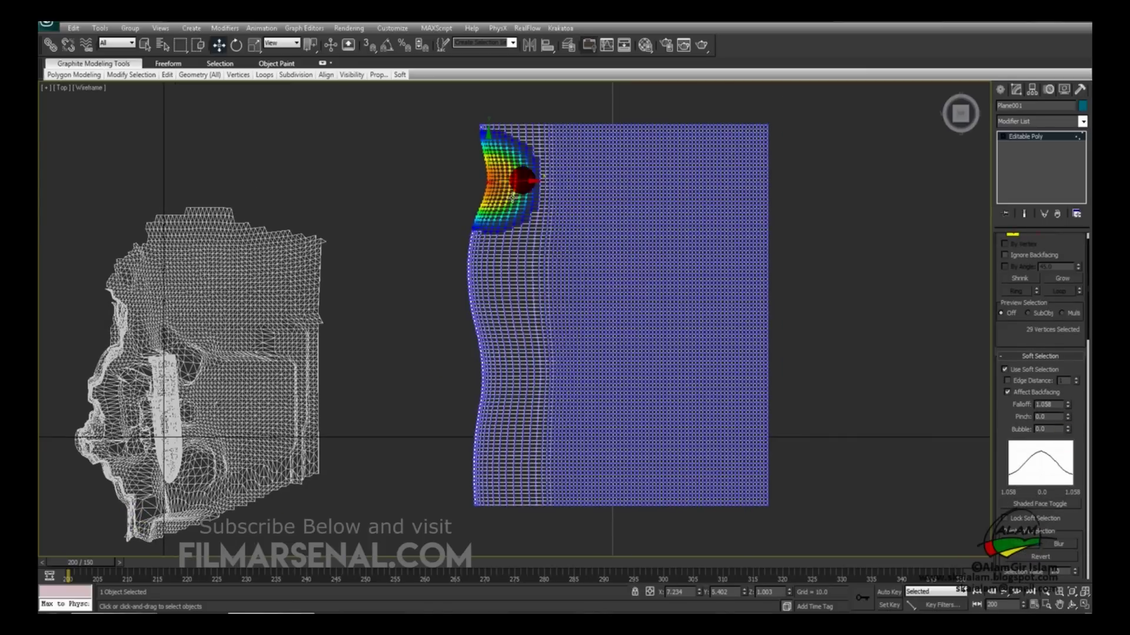
drag(464, 212, 508, 250)
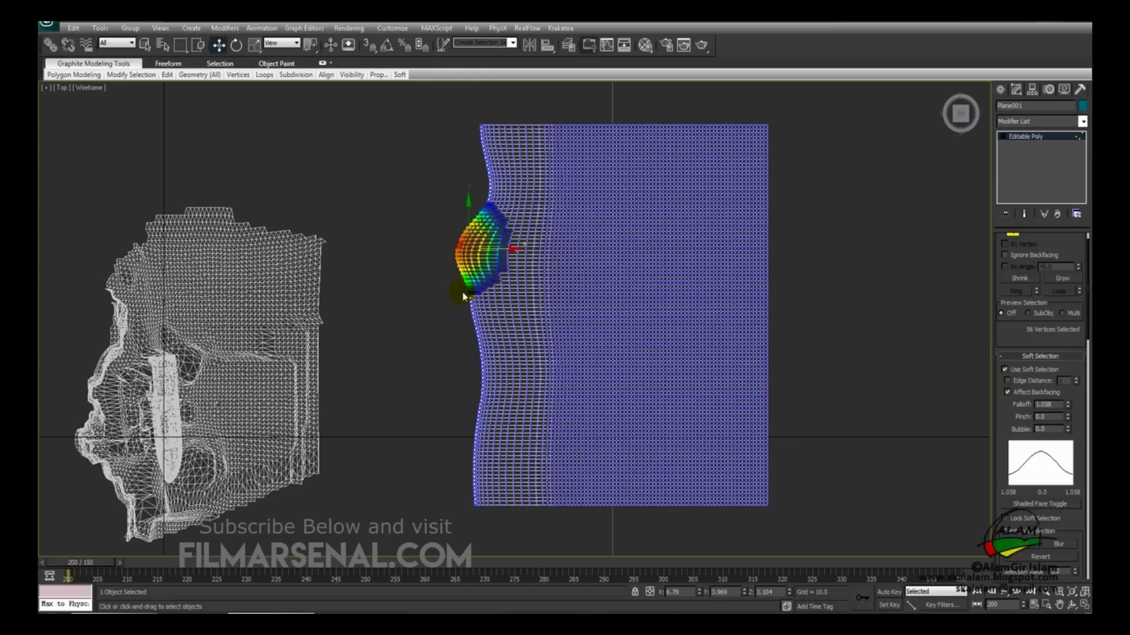
drag(461, 289, 507, 290)
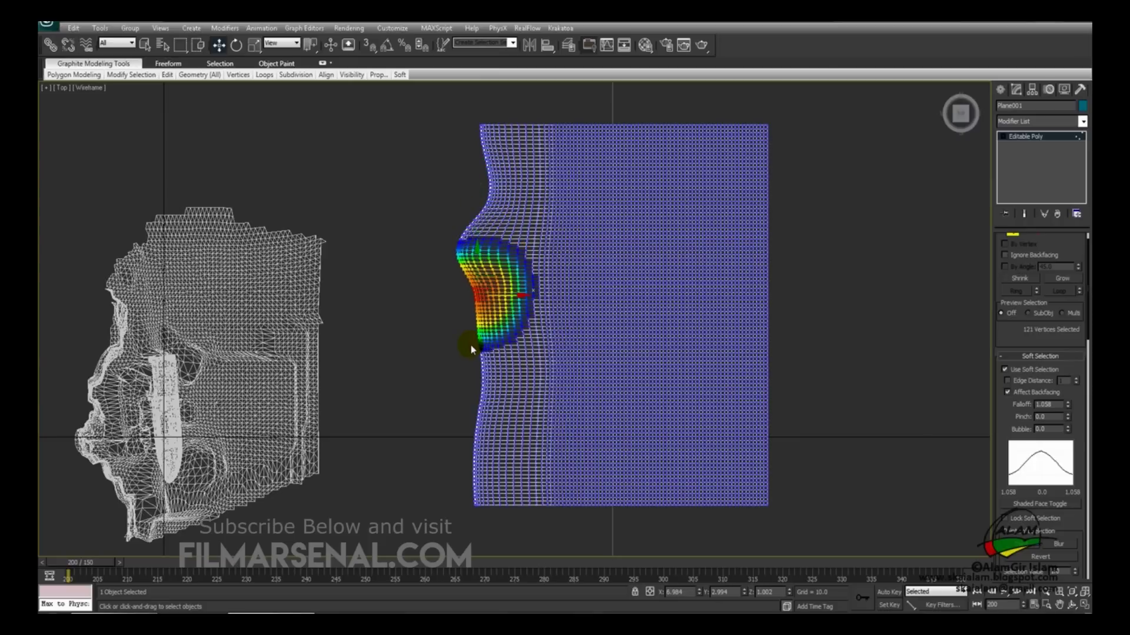
drag(471, 344, 524, 333)
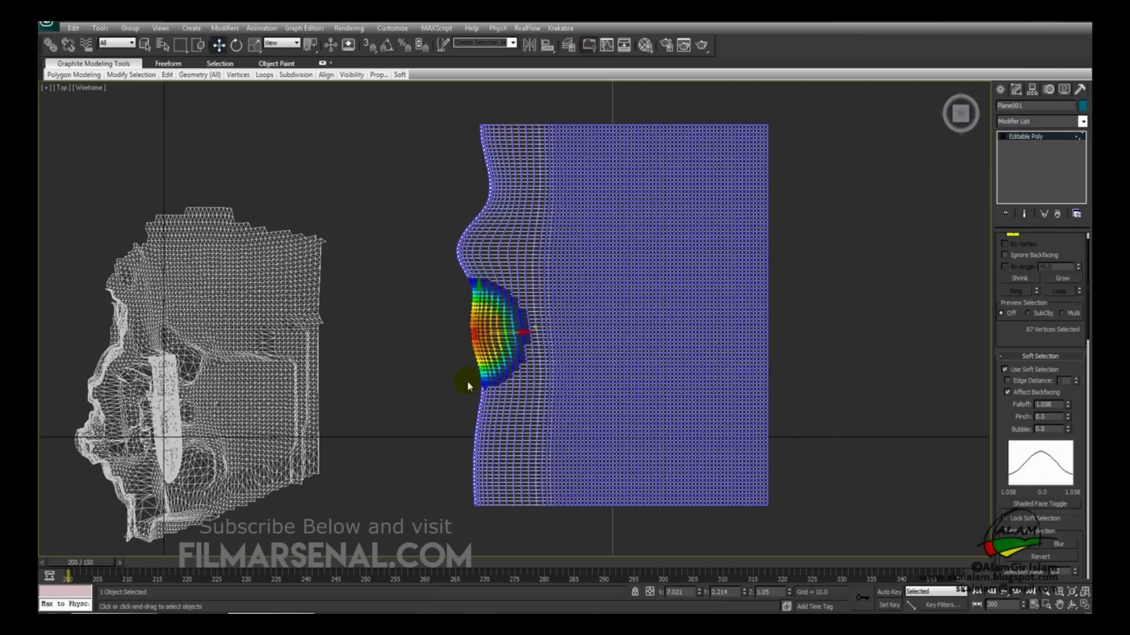
click(480, 428)
drag(488, 429, 483, 430)
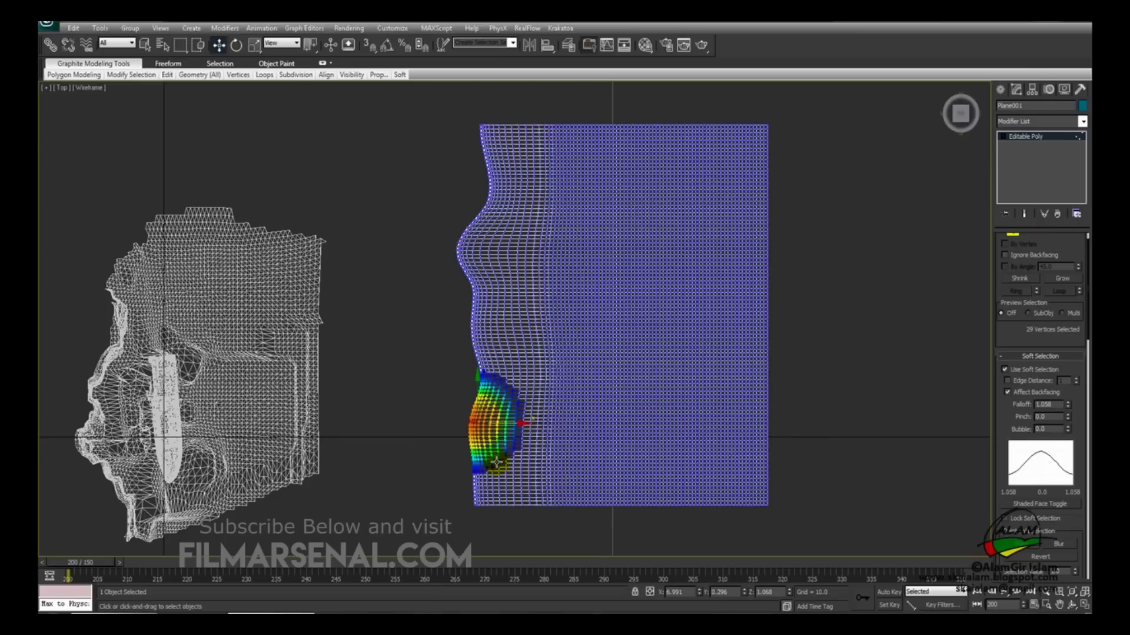
click(475, 477)
drag(475, 476, 527, 471)
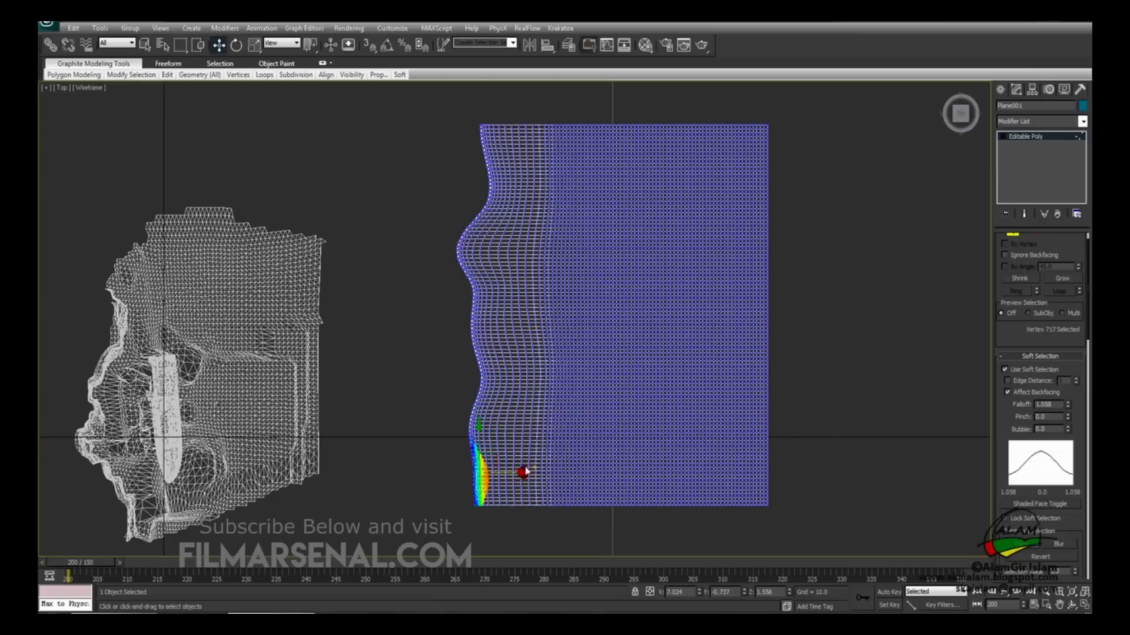
Leave vertex editing and examine the shape of the wavy wall and its curved base from several angles in the perspective view
key(alt+w)
key(alt+w)
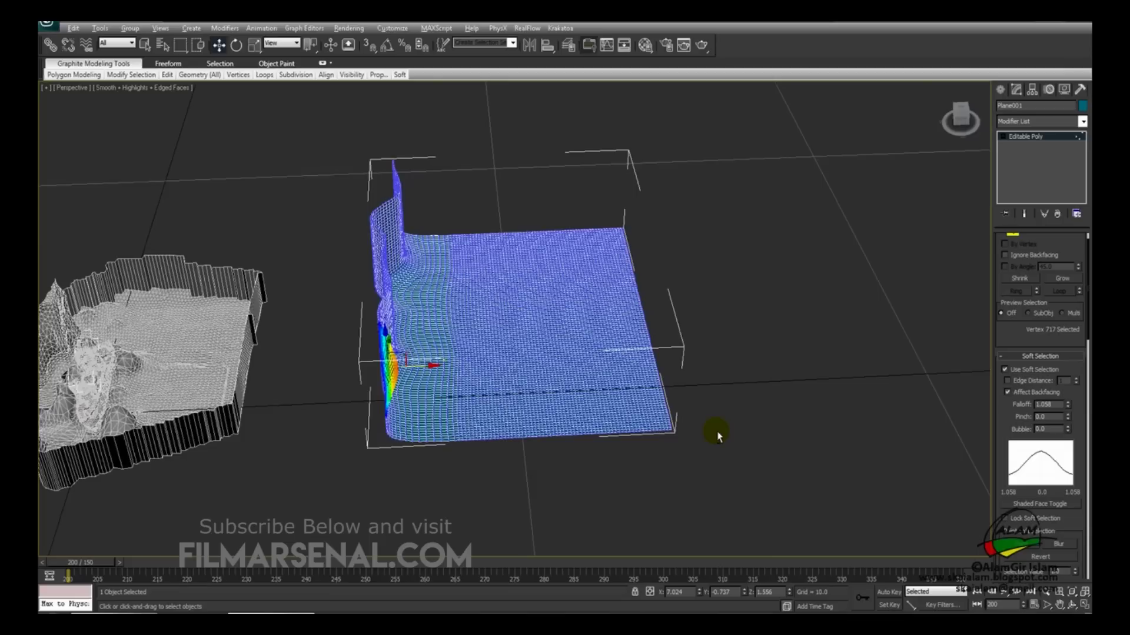
alt+middle_drag(716, 434, 505, 320)
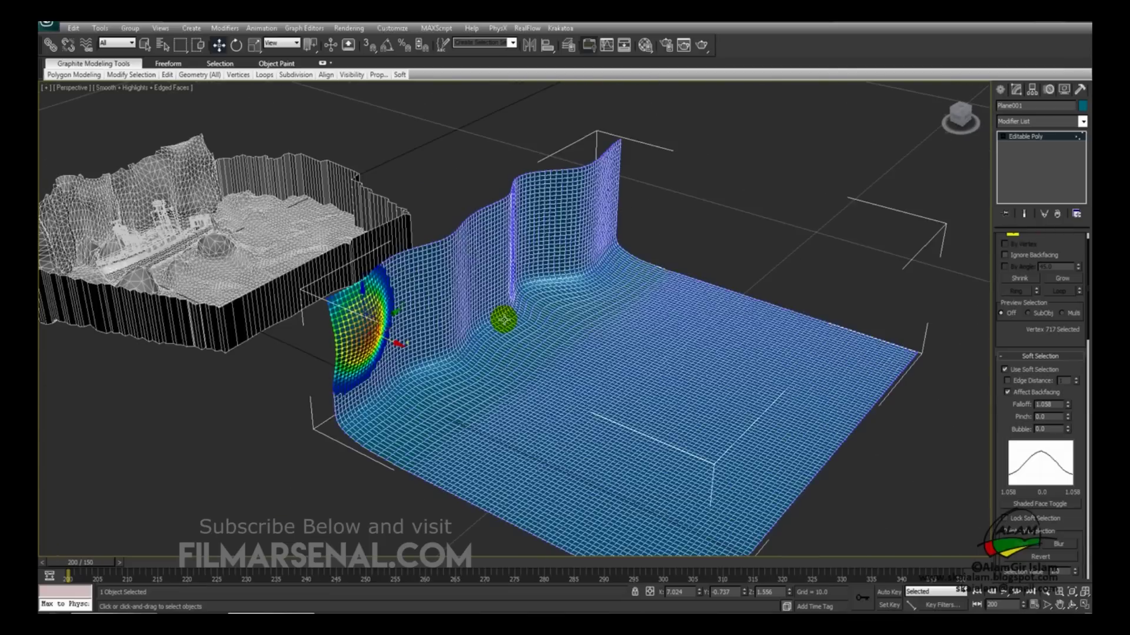
click(446, 219)
middle_drag(446, 219, 520, 318)
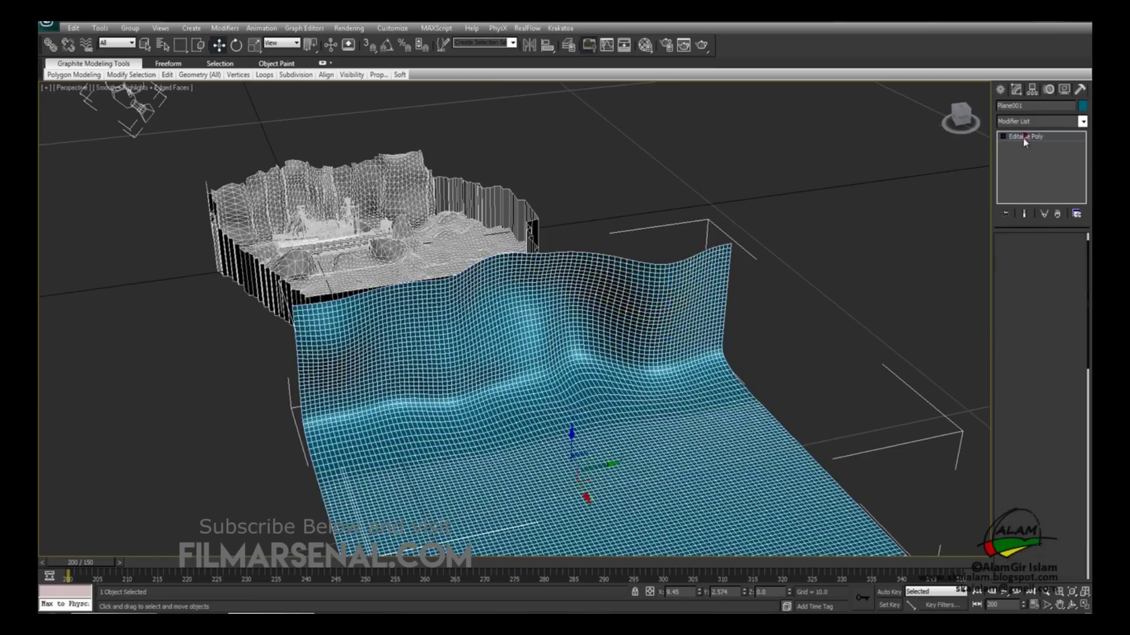
click(769, 277)
alt+middle_drag(769, 277, 484, 330)
click(497, 333)
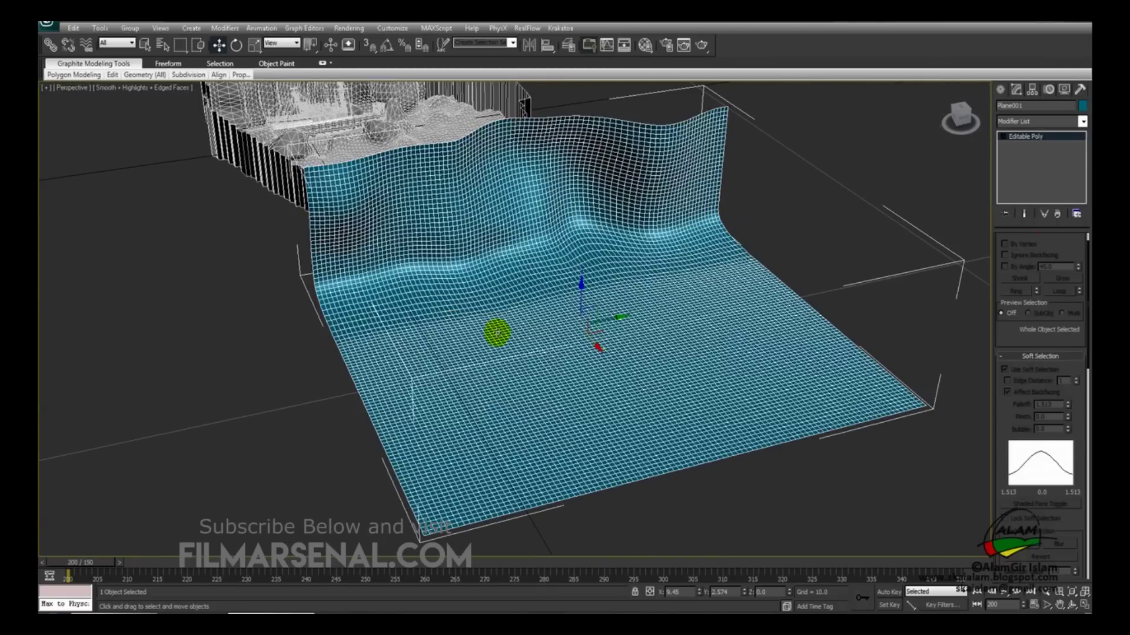
Raise four rounded mounds on the seabed near the wall using soft-selected vertices, leave vertex editing and open the list of modifiers
scroll(1021, 342, up, 2)
click(1013, 254)
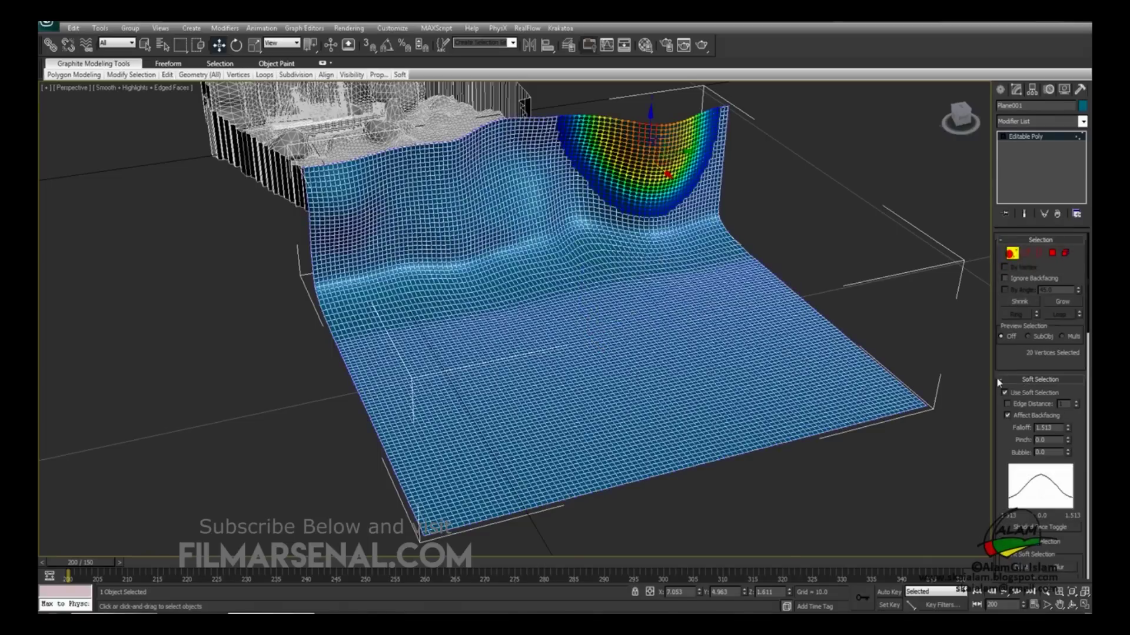
click(468, 361)
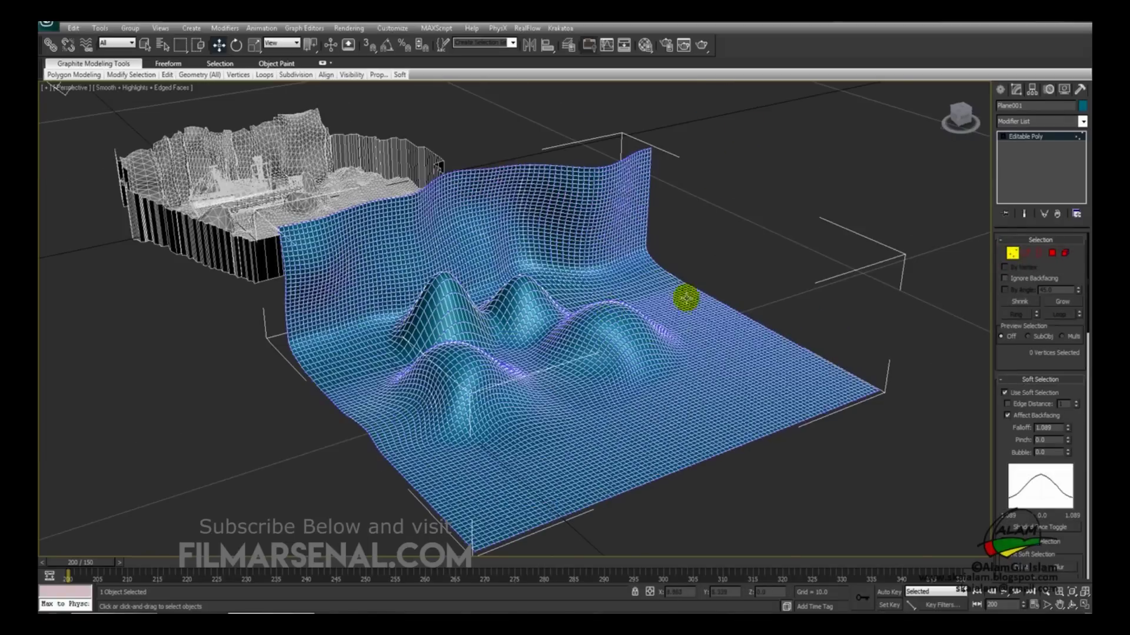
alt+middle_drag(686, 298, 666, 320)
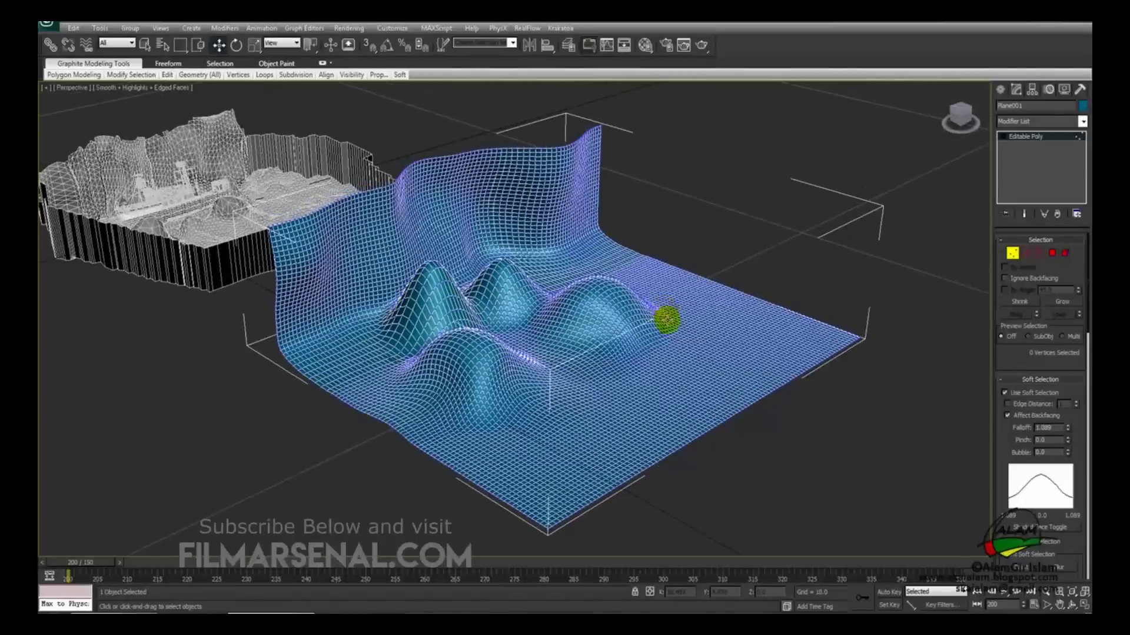
click(1011, 254)
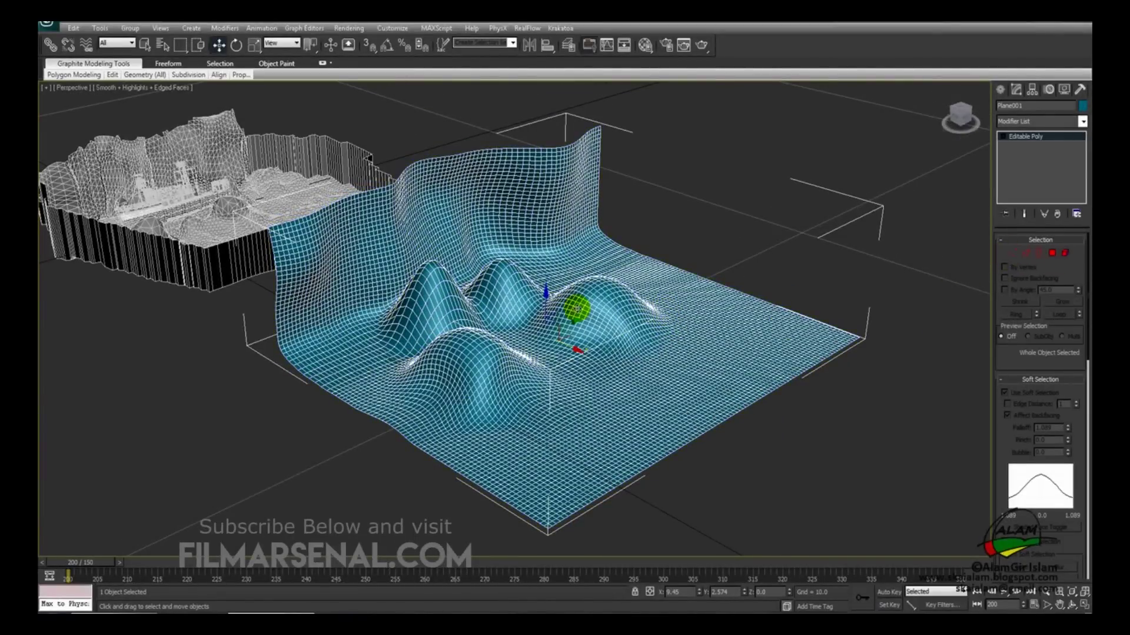
click(1046, 121)
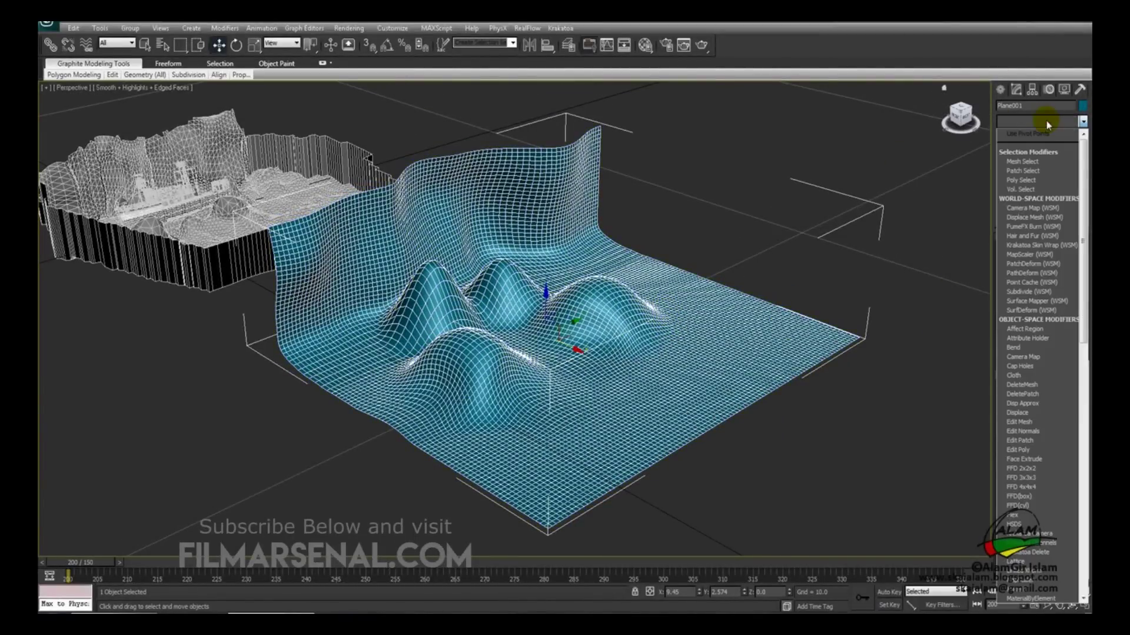
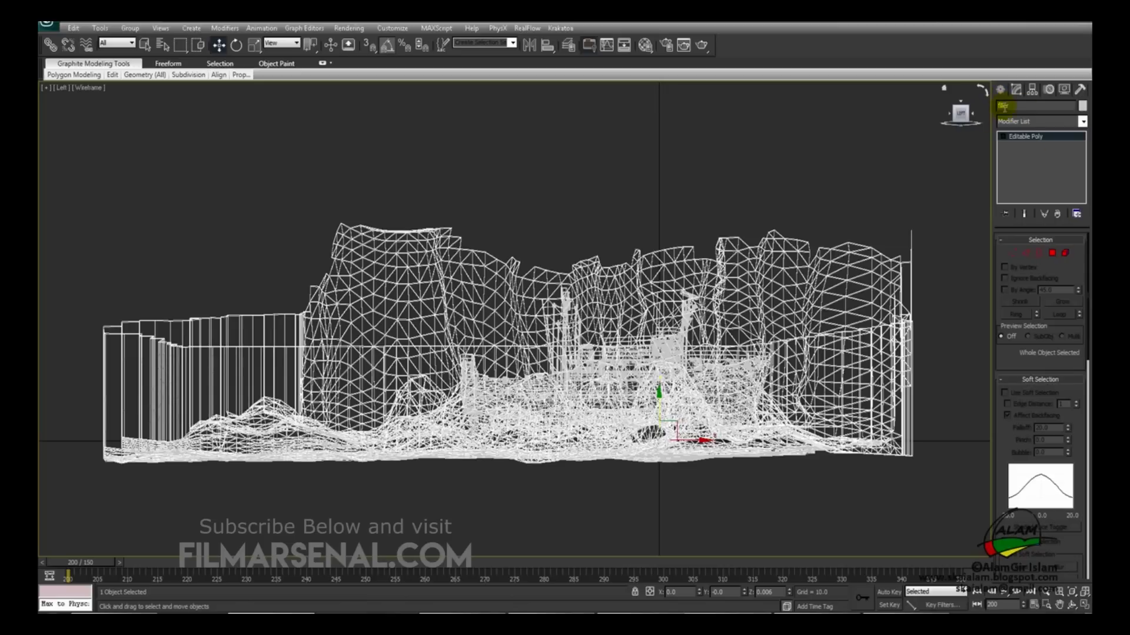
Select all polygons of the filler terrain object and show it in the front view
click(1053, 254)
drag(944, 184, 101, 491)
key(alt+w)
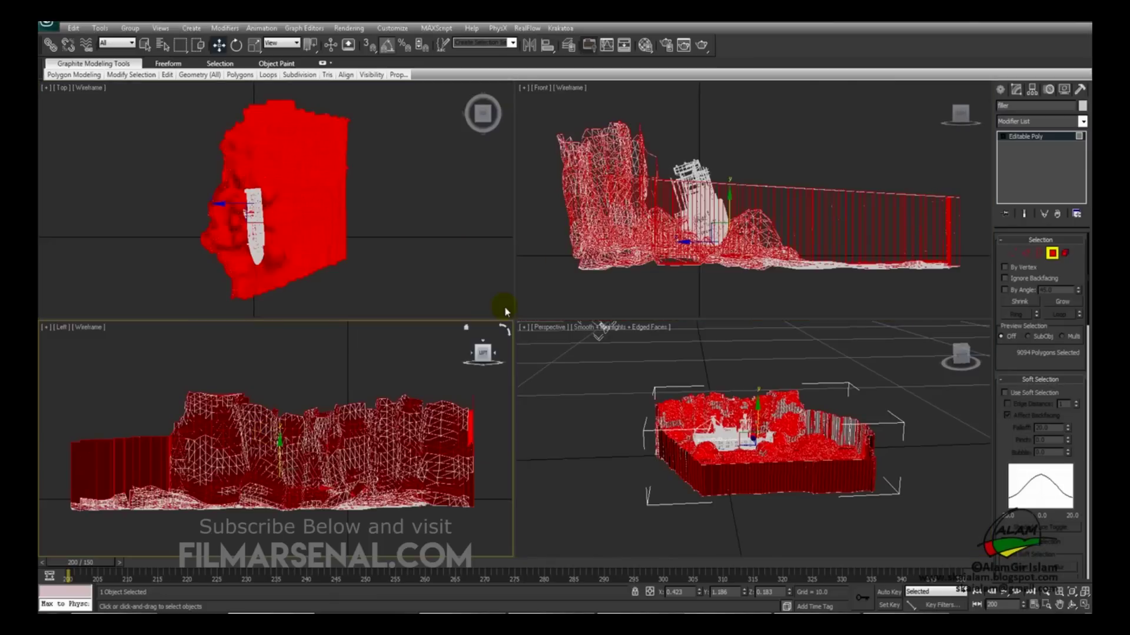
key(alt+w)
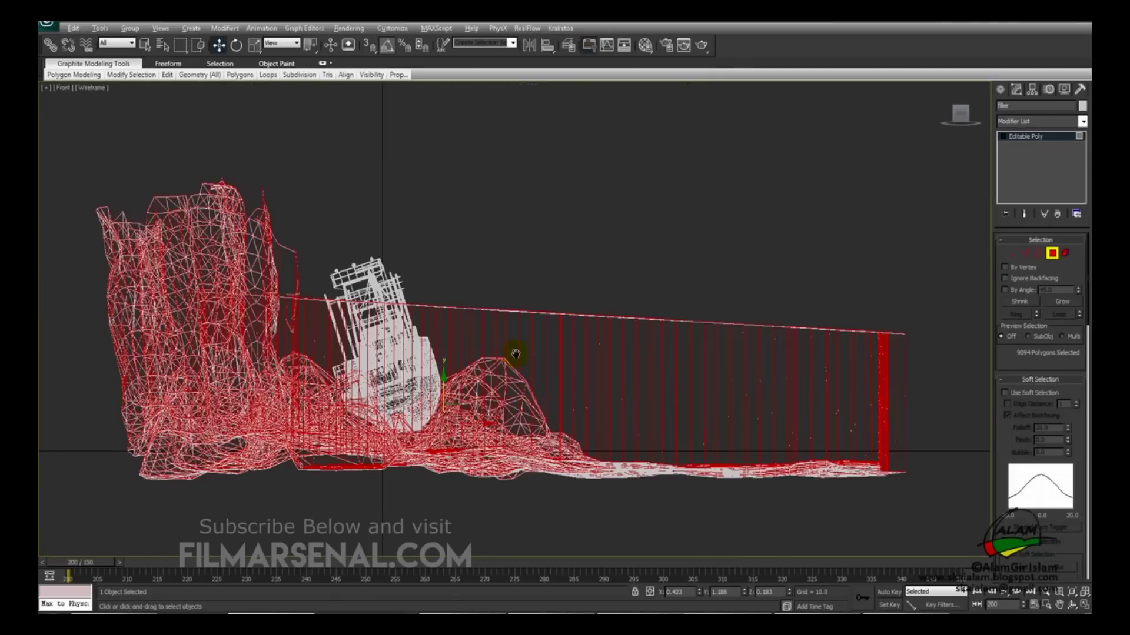
Activate the Slice Plane for the selected polygons of the filler terrain
scroll(550, 321, up, 1)
mouse_move(1021, 437)
mouse_down()
mouse_move(1019, 243)
mouse_move(1001, 361)
mouse_move(1005, 240)
mouse_up()
drag(1004, 421, 1005, 311)
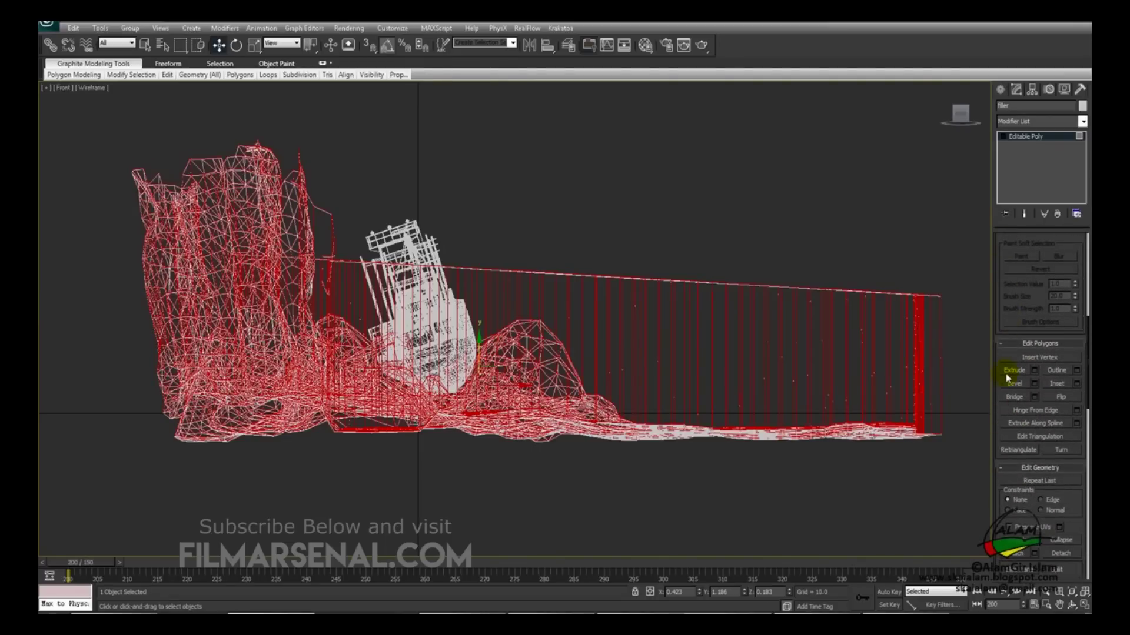
drag(996, 435, 998, 318)
click(1014, 435)
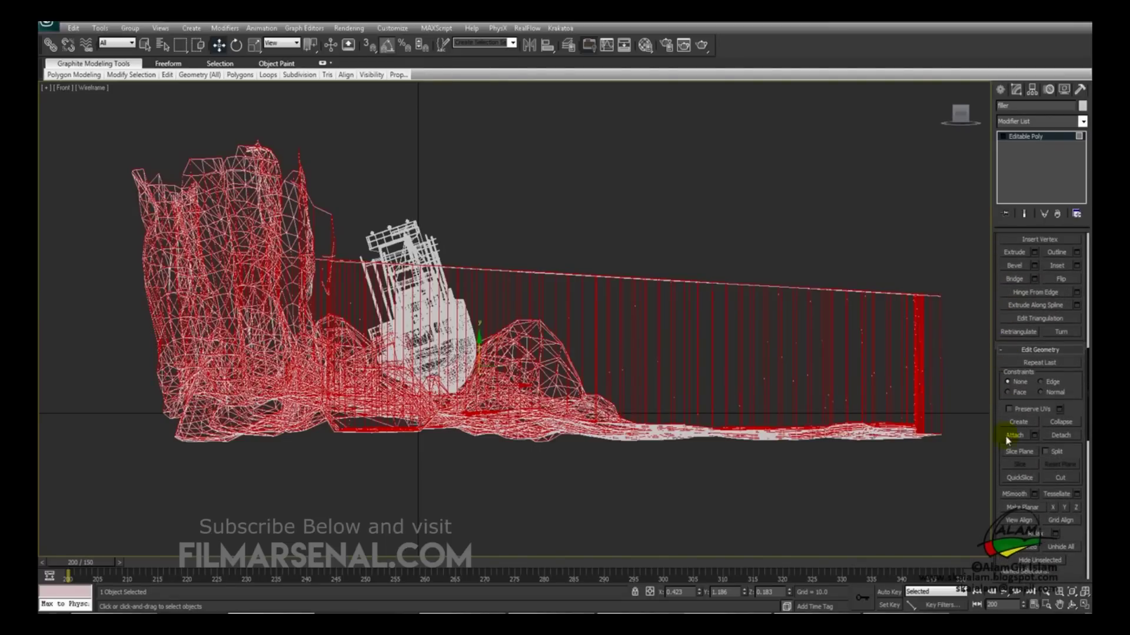
click(1019, 452)
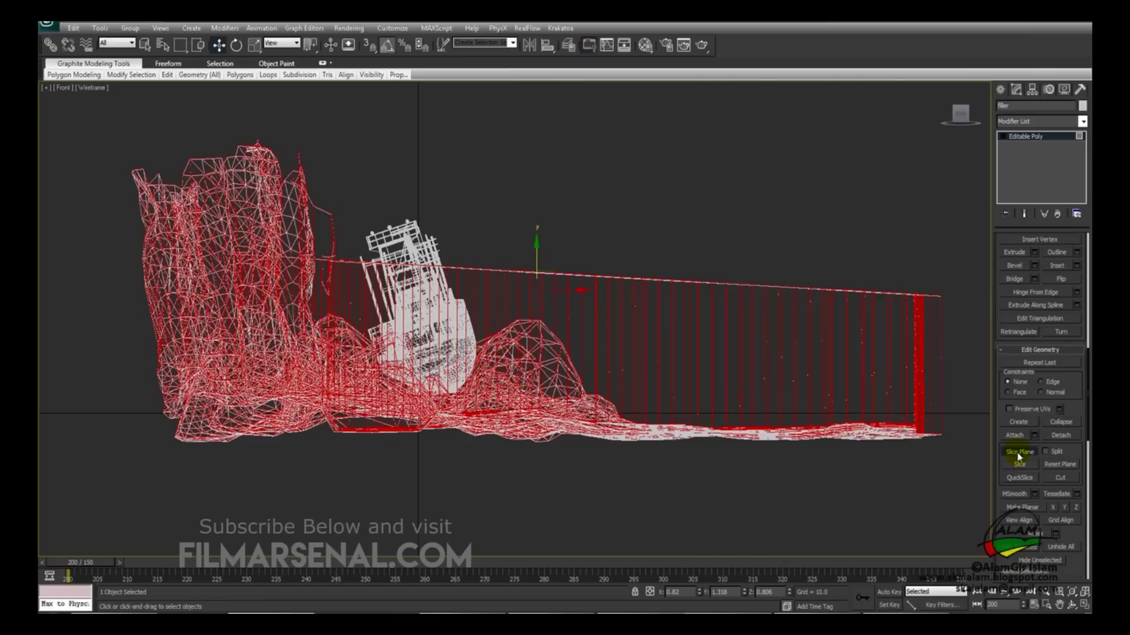
Rotate the slice plane so it lies horizontally, seen edge-on in the front view
scroll(691, 285, down, 6)
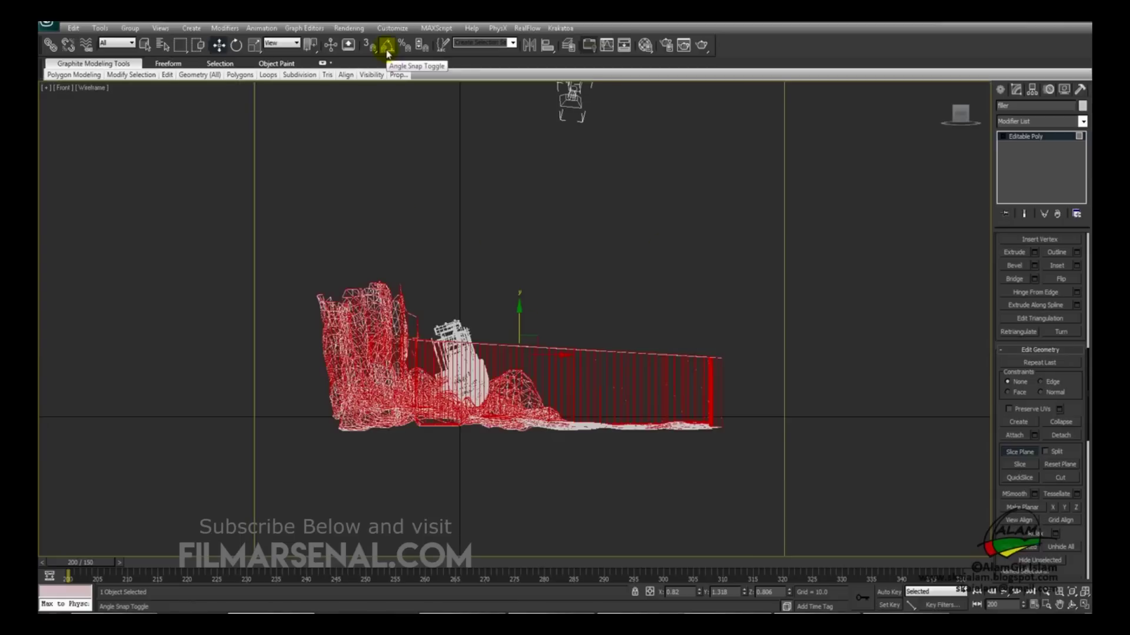
click(387, 51)
key(alt+s)
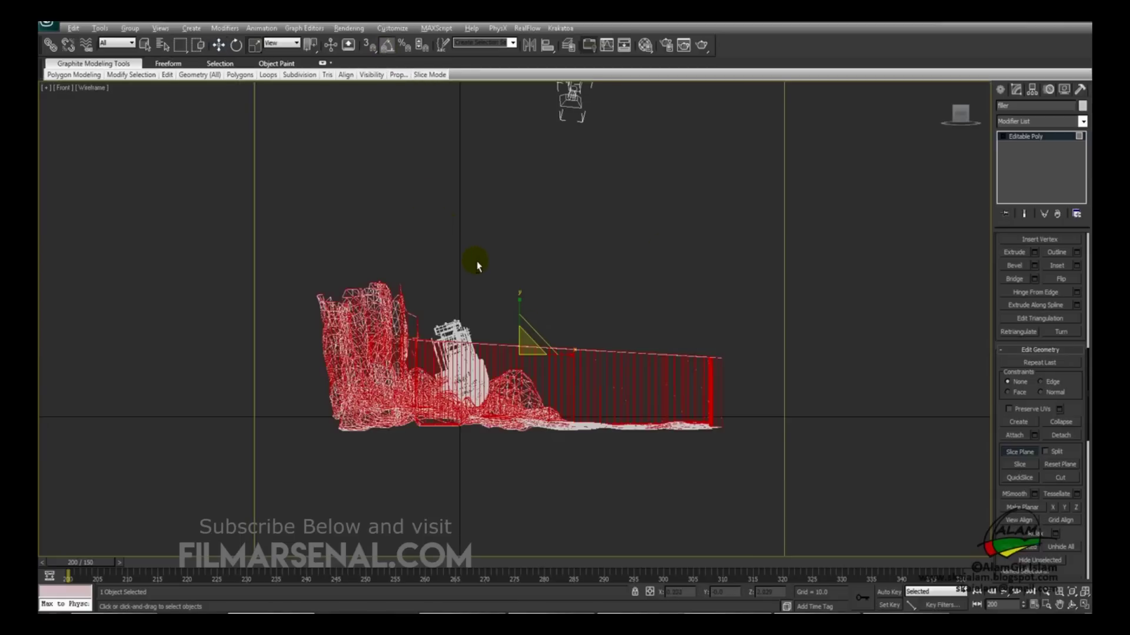
key(alt+w)
key(alt+w)
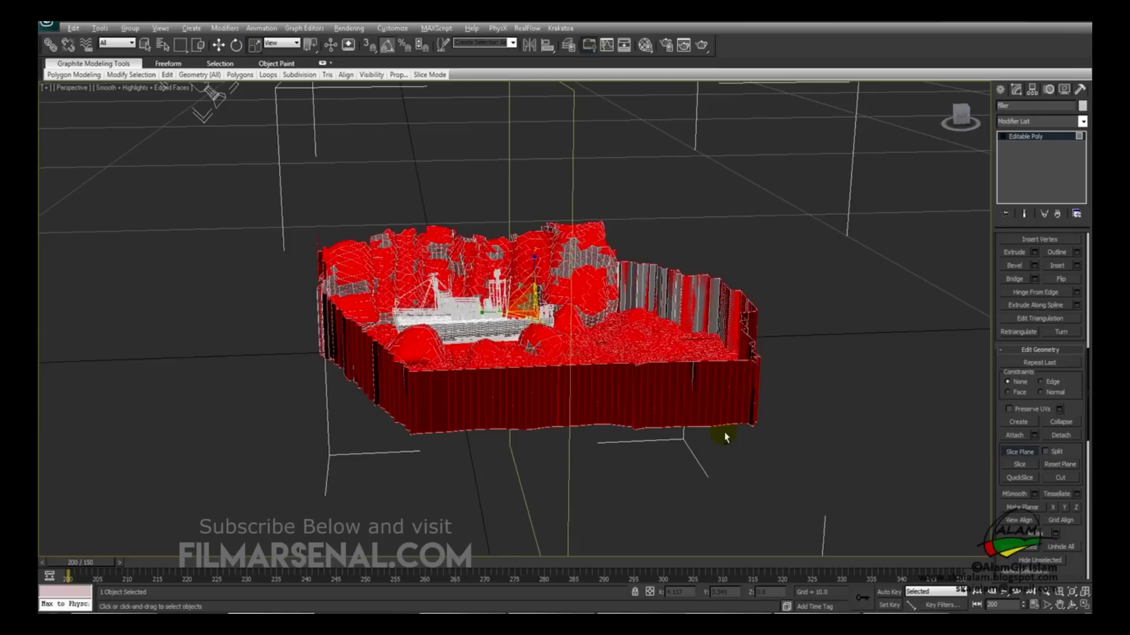
key(e)
drag(515, 273, 474, 296)
key(alt+w)
middle_drag(597, 222, 580, 224)
key(alt+w)
scroll(517, 279, up, 5)
Lower the slice plane until it cuts the terrain slightly below the peak of the large mound beside the ship
key(w)
drag(559, 213, 560, 276)
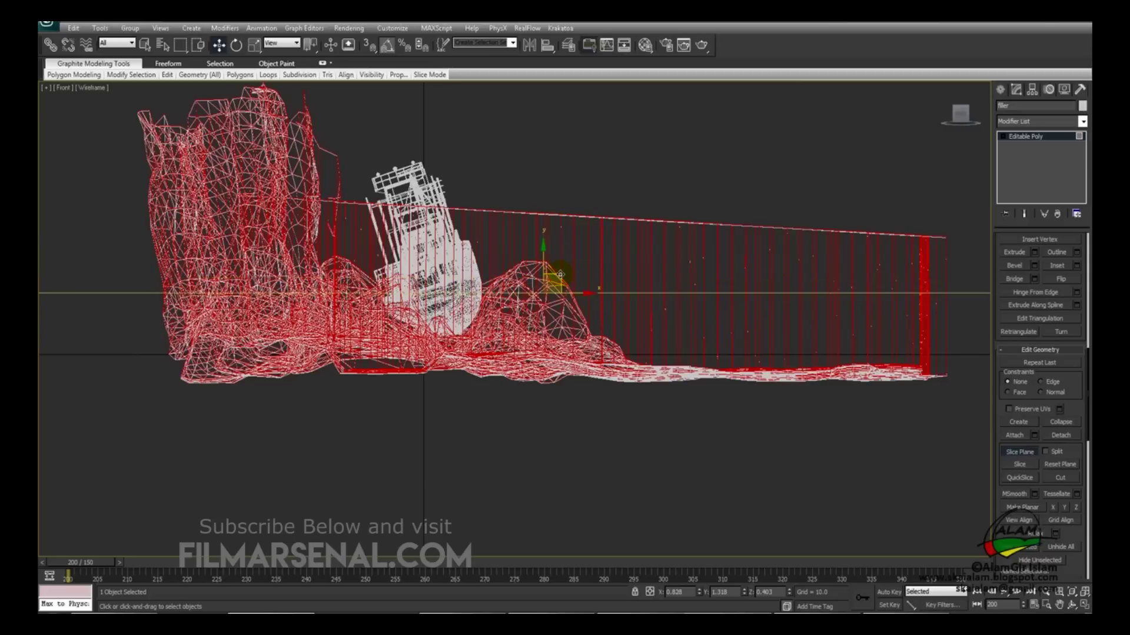
middle_drag(555, 265, 555, 295)
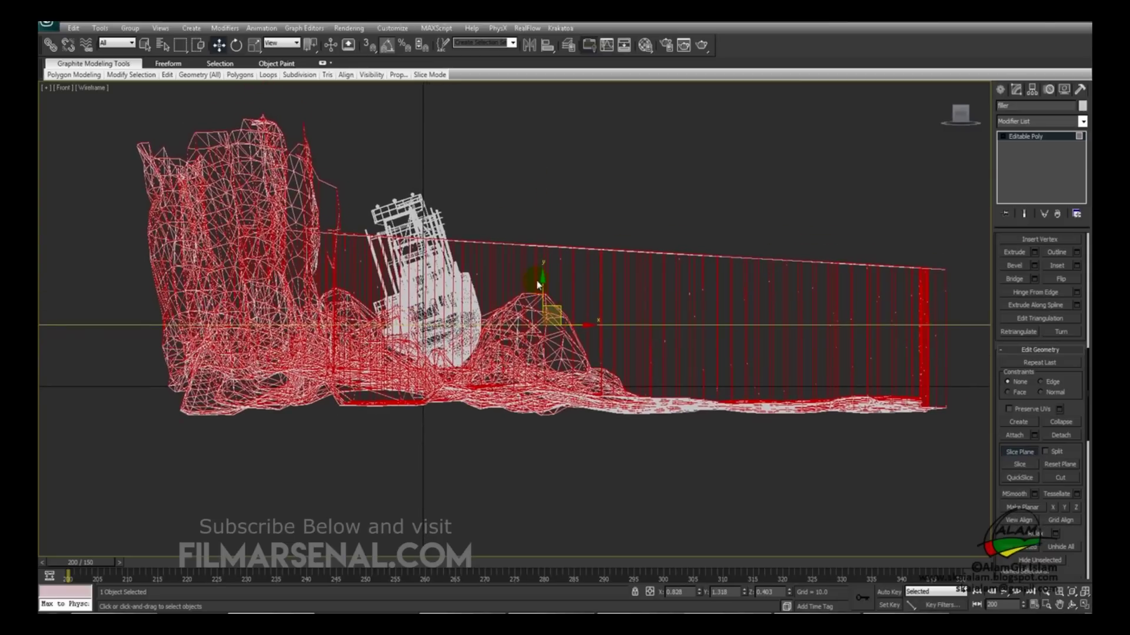
drag(542, 277, 542, 280)
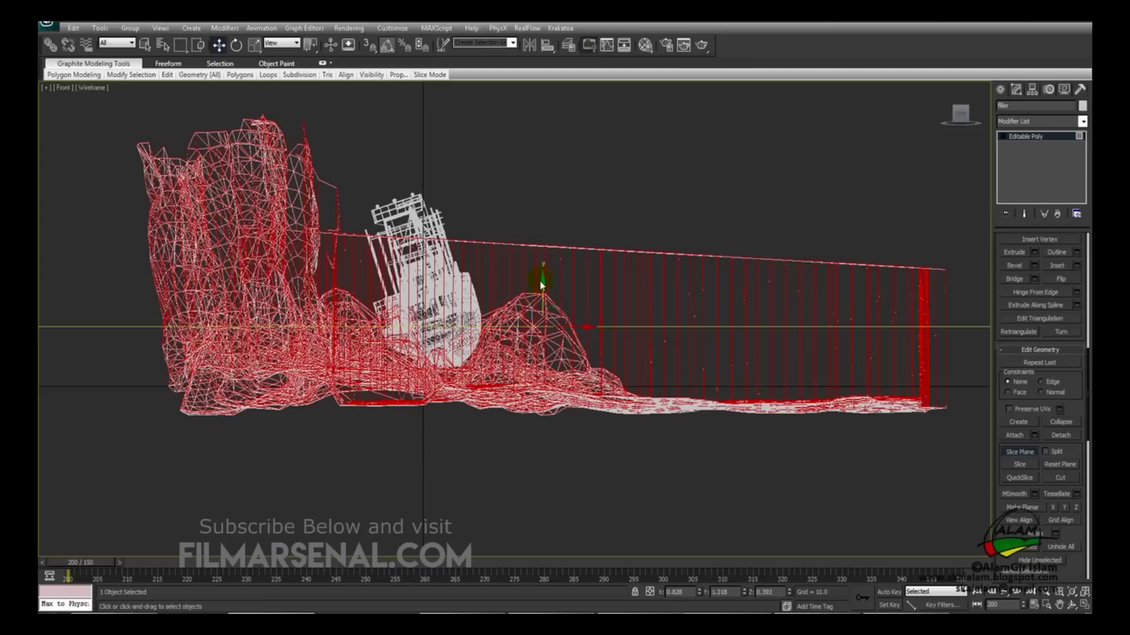
middle_drag(541, 287, 523, 293)
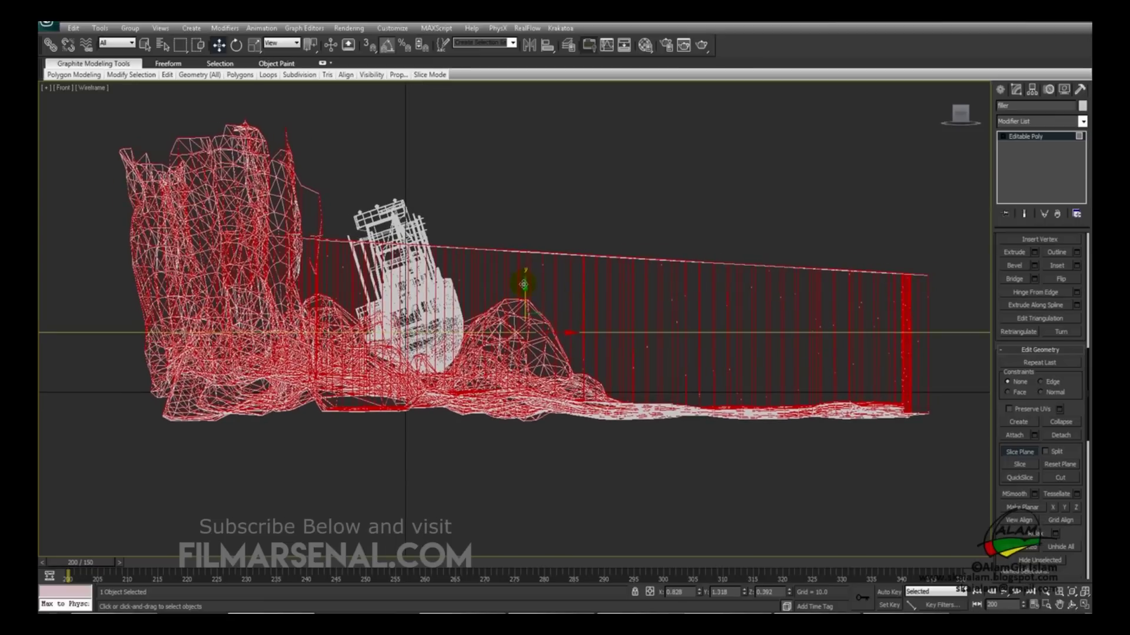
drag(524, 286, 524, 289)
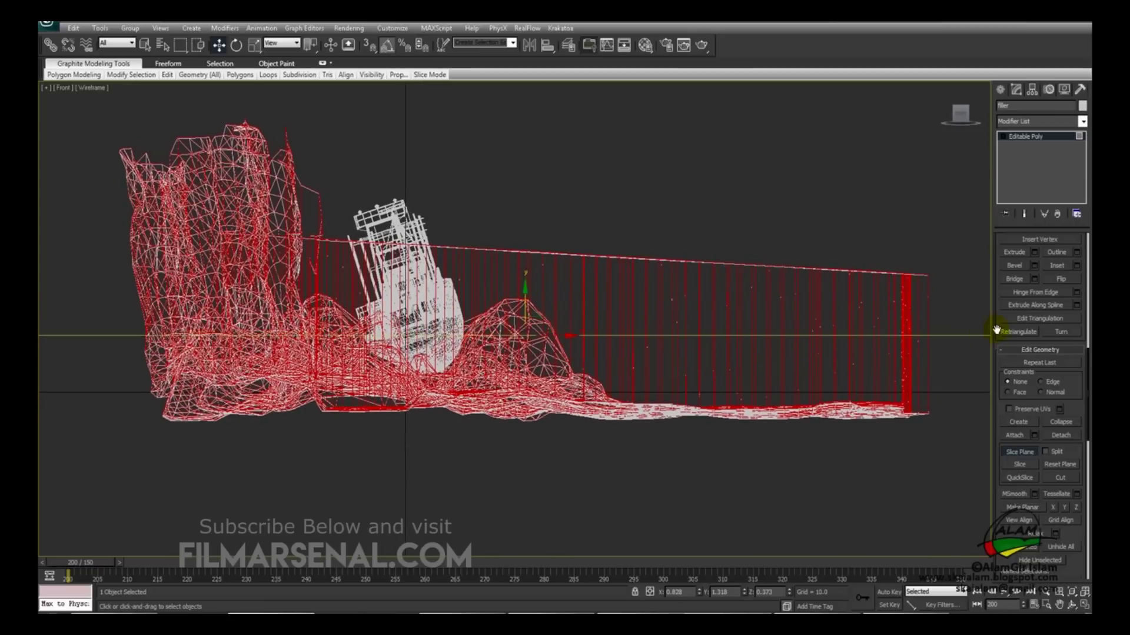
middle_drag(512, 305, 534, 316)
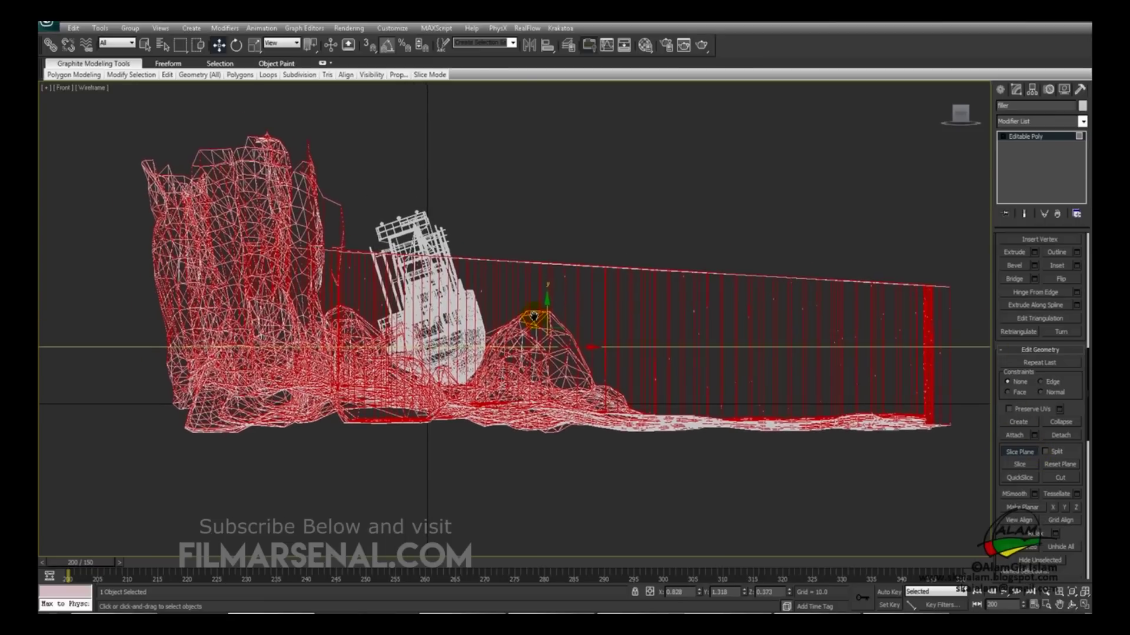
Slice the selected terrain polygons along the plane with the Split option enabled, and leave polygon editing
click(1045, 452)
click(1027, 469)
middle_drag(752, 418, 712, 425)
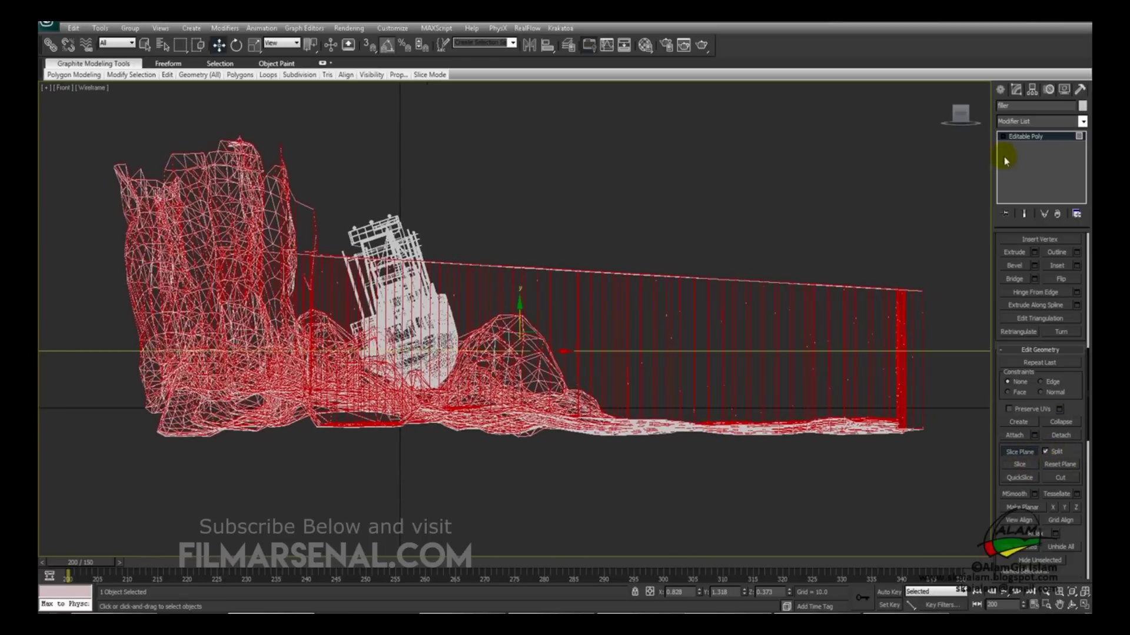
scroll(995, 239, up, 5)
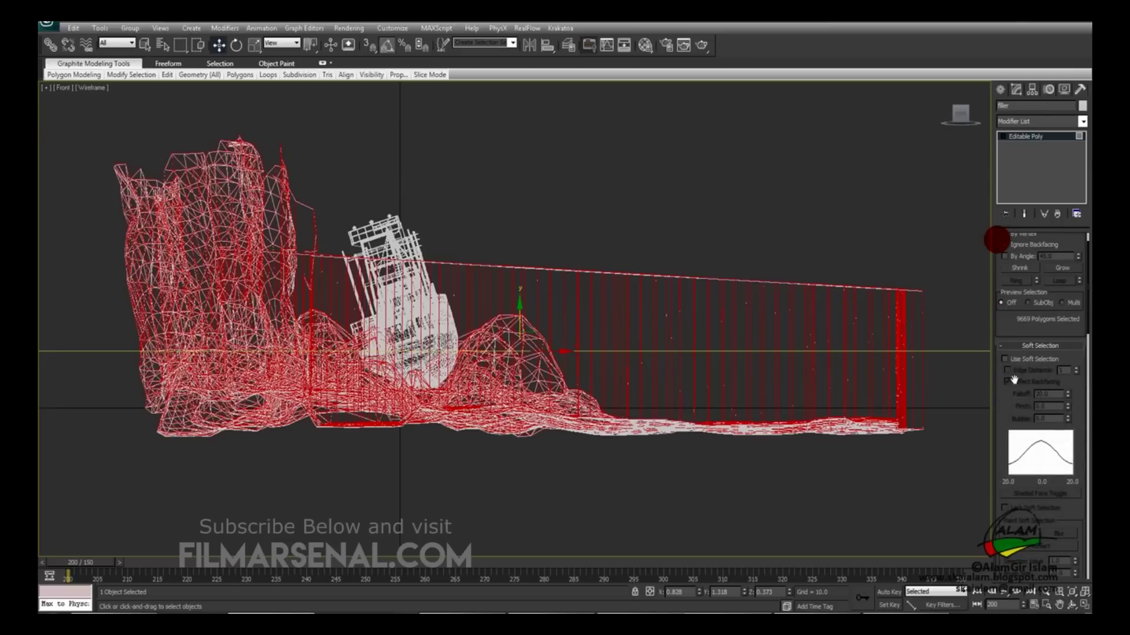
click(1052, 253)
middle_drag(628, 224, 600, 259)
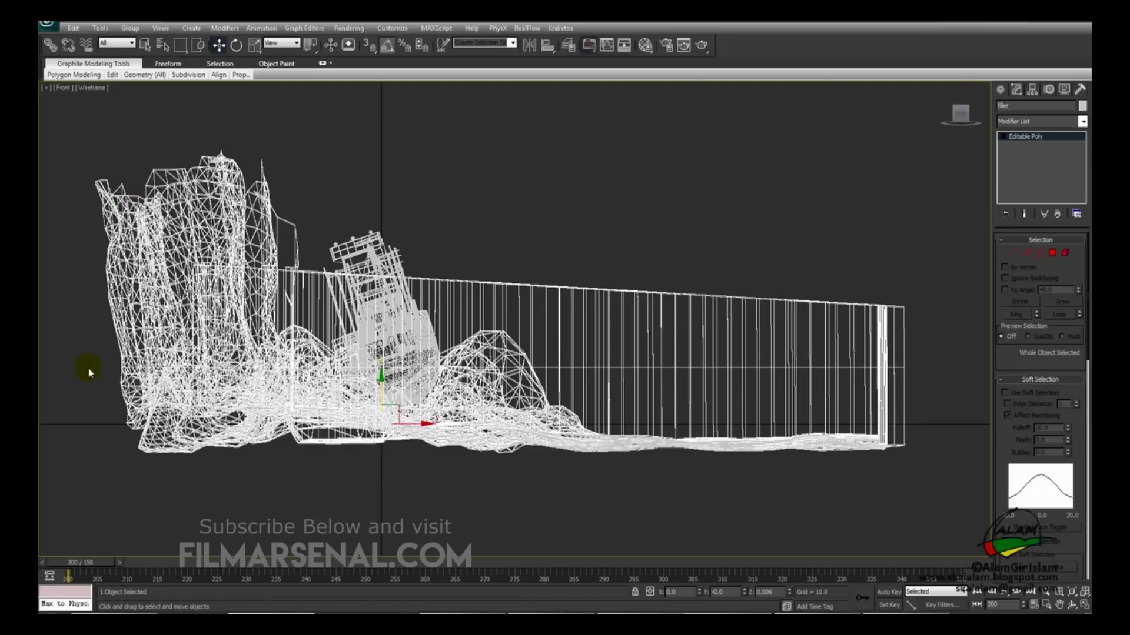
Select the filler terrain polygons above the horizontal cut in the front view to check the split, and clear the selection
click(1052, 254)
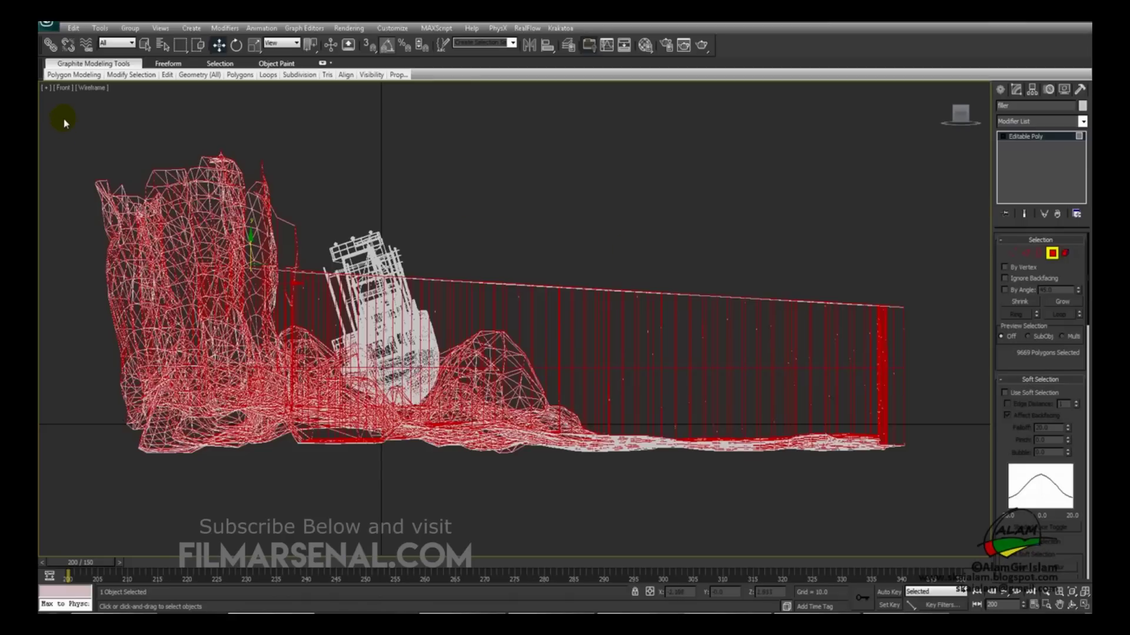
drag(58, 107, 940, 368)
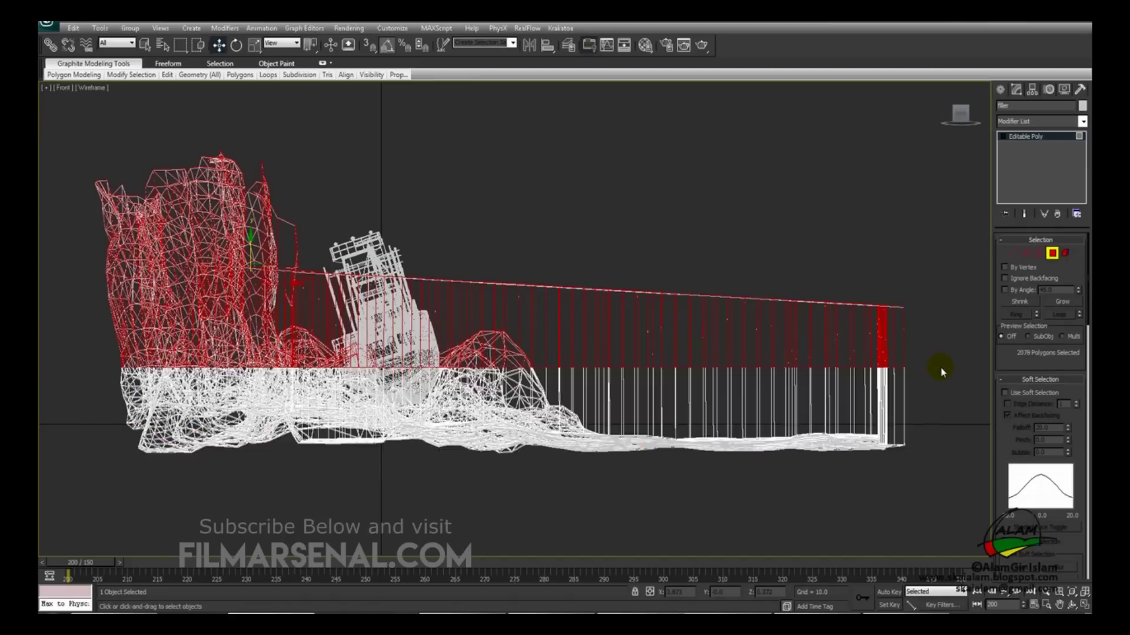
click(940, 371)
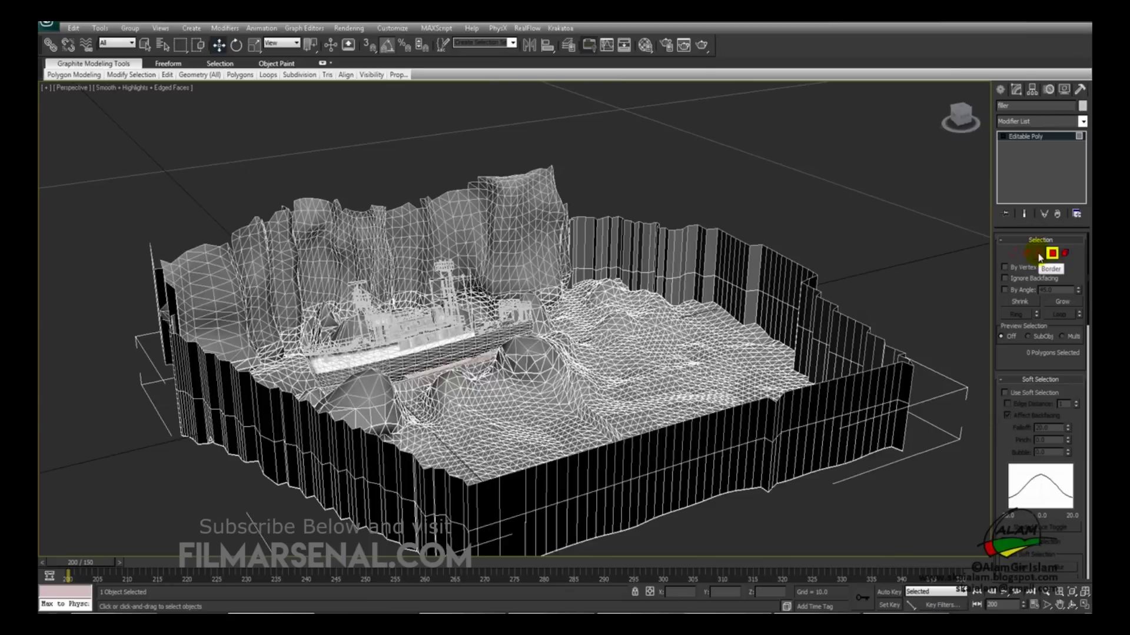
Cap the open borders along the slice of the filler terrain with flat faces, and leave border editing
click(1040, 254)
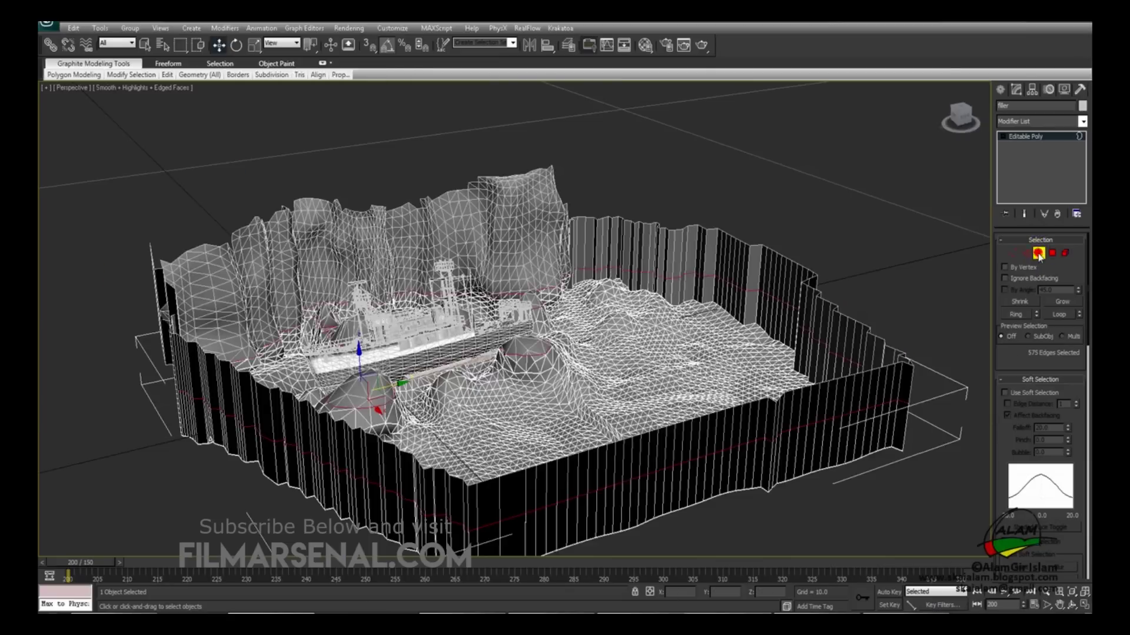
click(631, 366)
alt+middle_drag(632, 366, 545, 367)
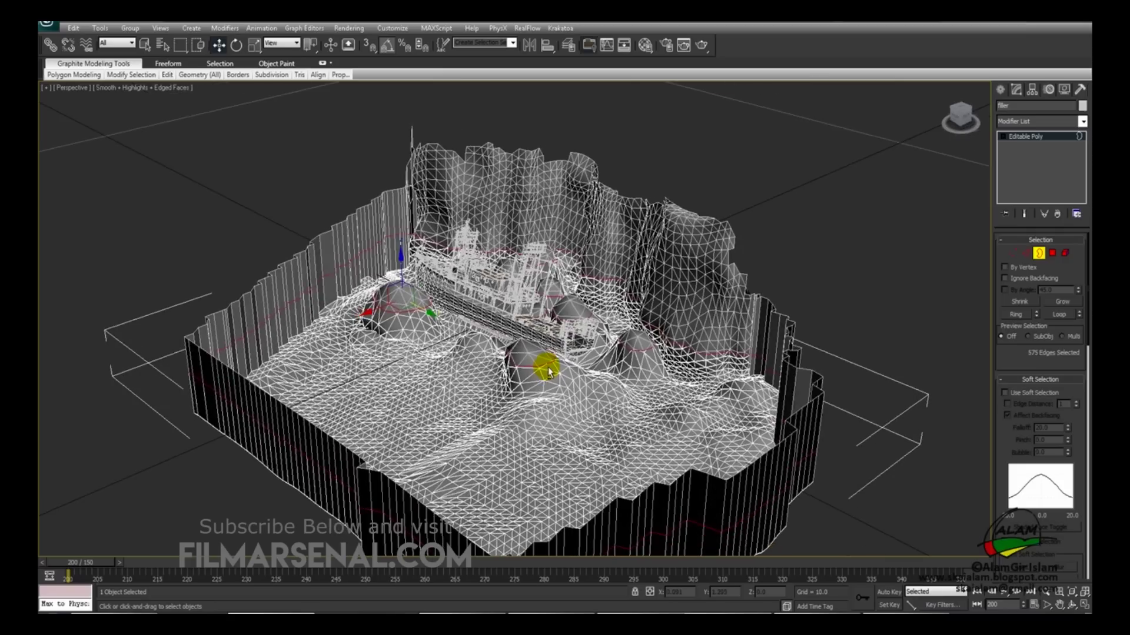
alt+middle_drag(662, 429, 882, 340)
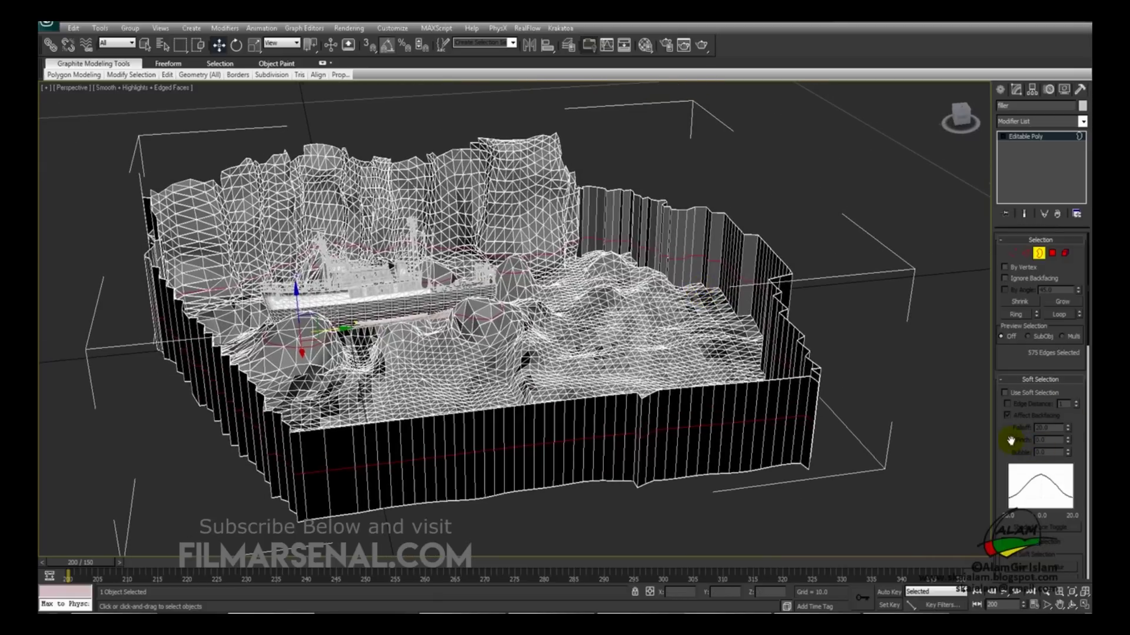
drag(1007, 444, 1004, 159)
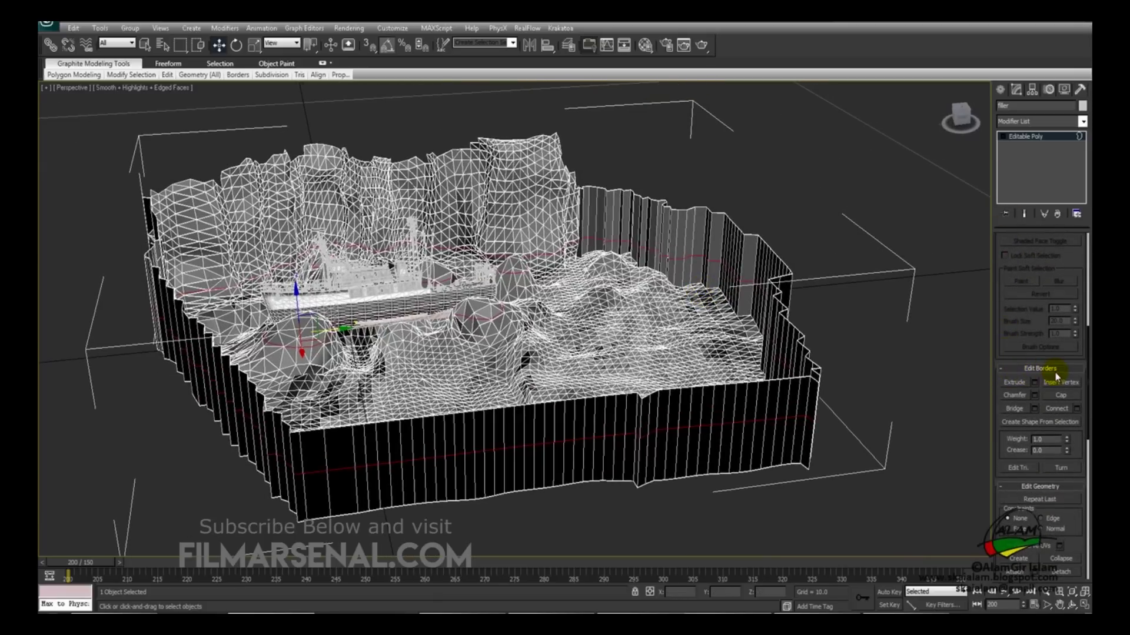
click(1054, 394)
mouse_move(549, 351)
alt+middle_down()
mouse_move(564, 330)
mouse_move(541, 360)
mouse_move(535, 351)
alt+middle_up()
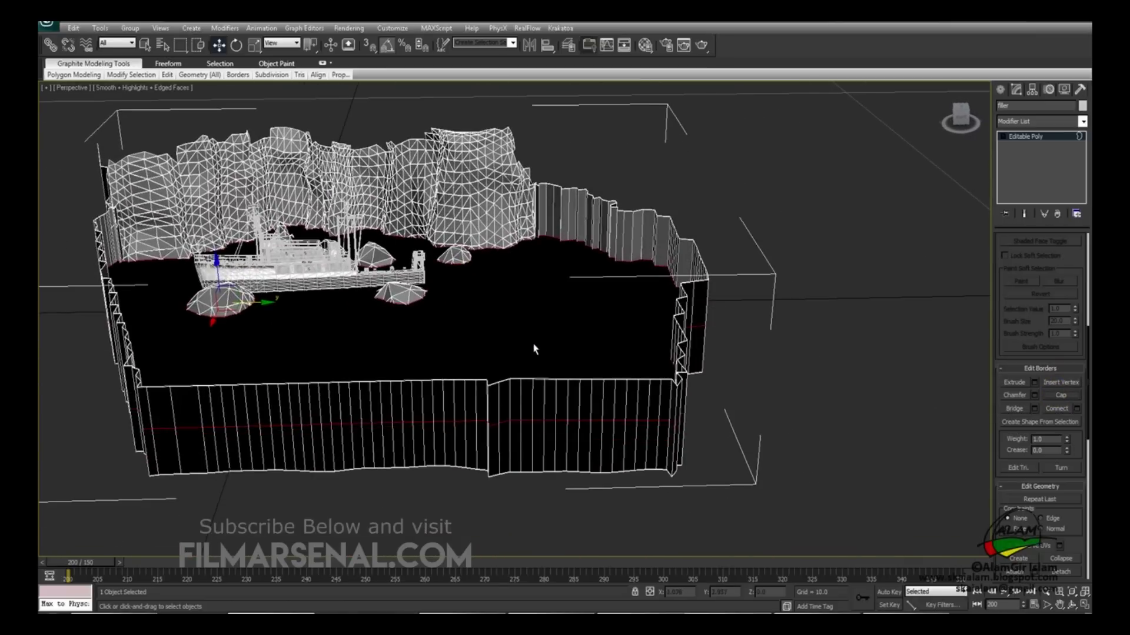
drag(1004, 262, 999, 403)
scroll(999, 403, up, 3)
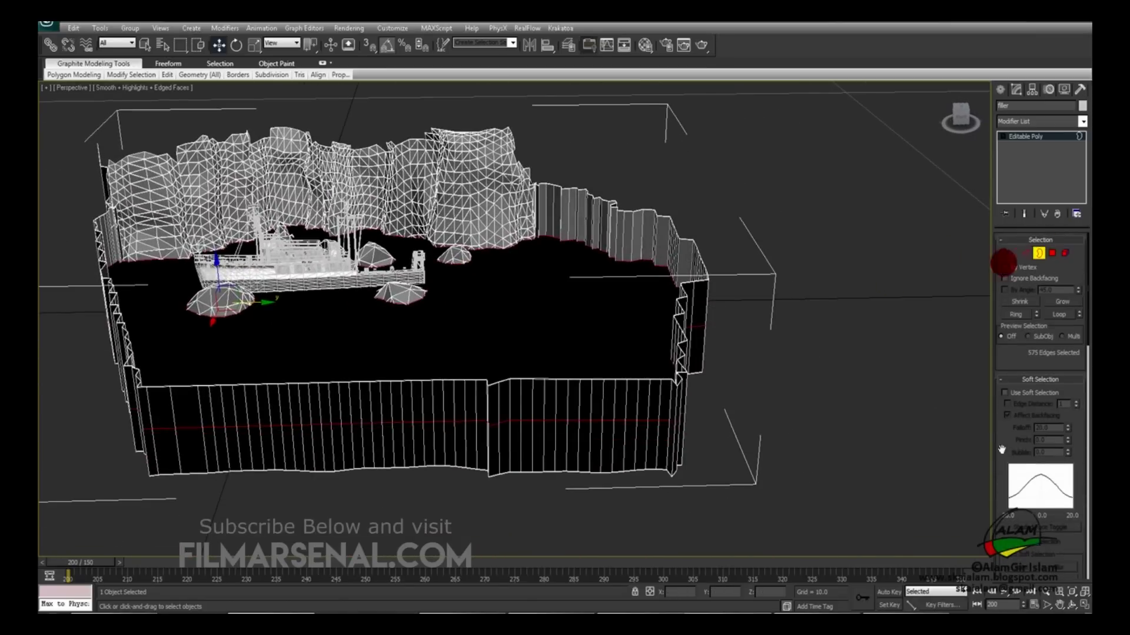
click(1038, 253)
scroll(847, 259, down, 6)
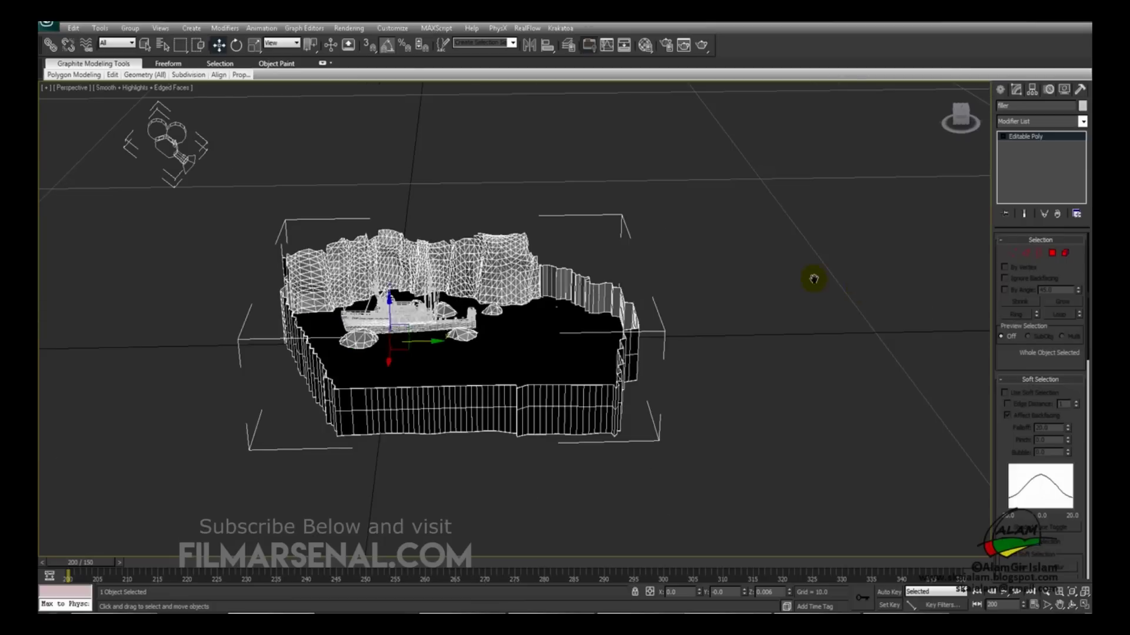
Clear the current selection and select the filler terrain and the ship meshes together with a selection region
click(723, 161)
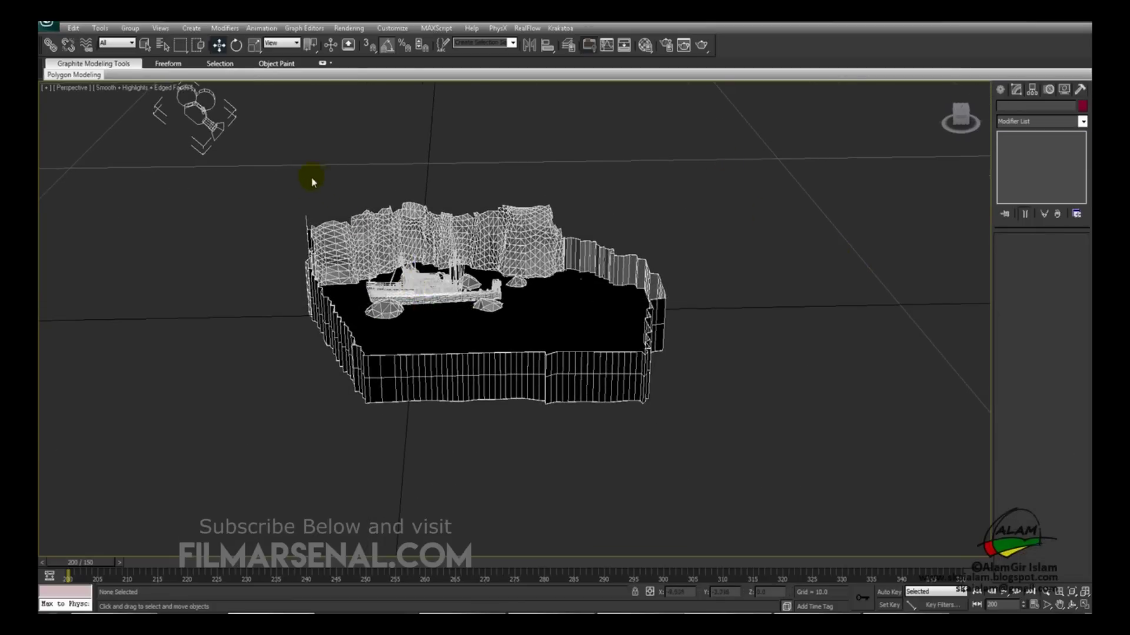
scroll(285, 206, up, 5)
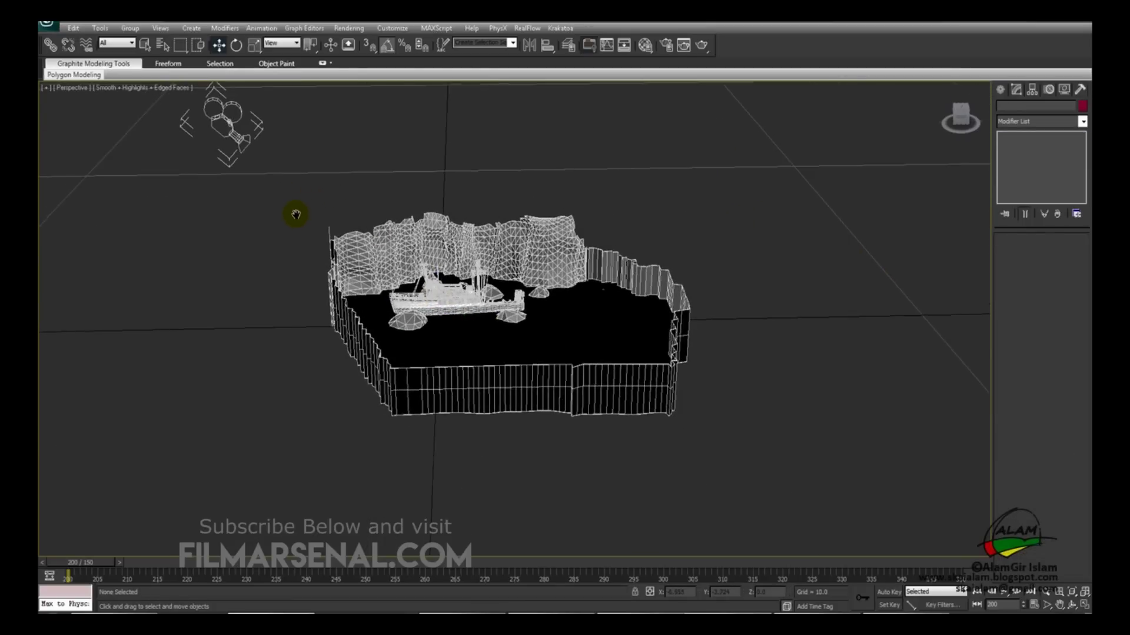
click(271, 219)
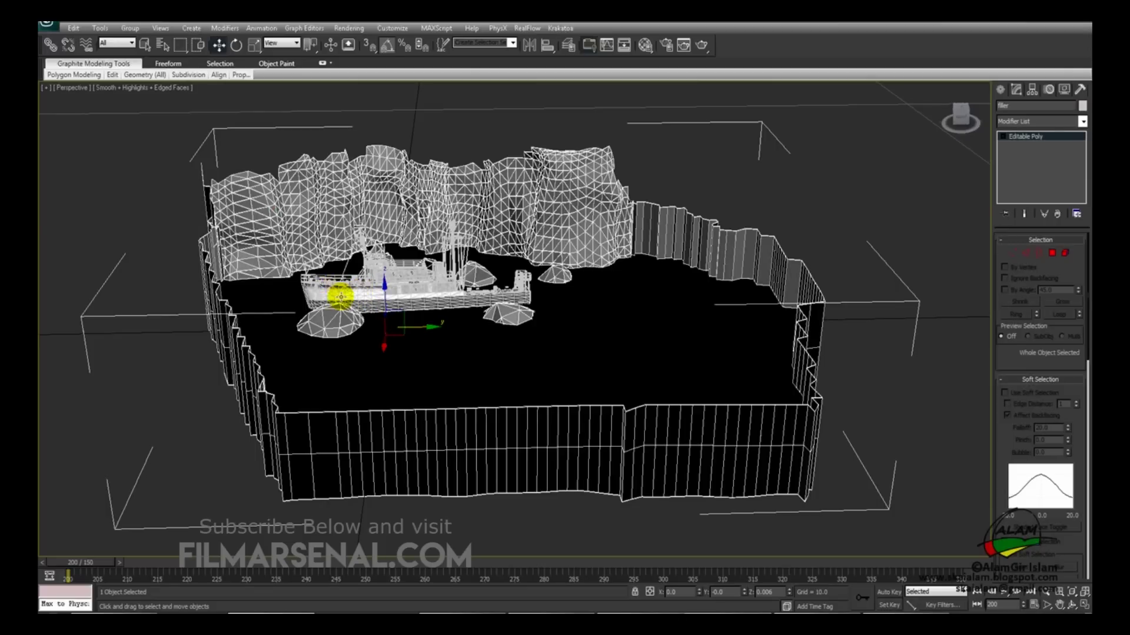
click(142, 155)
drag(154, 177, 330, 505)
key(z)
scroll(247, 266, up, 1)
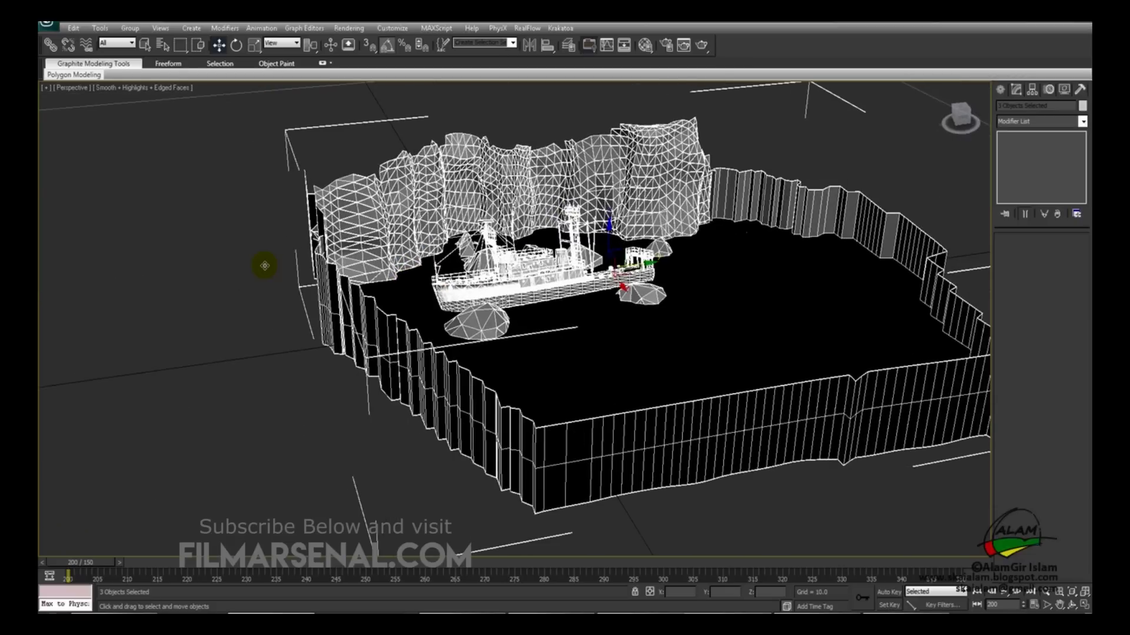
scroll(302, 275, up, 1)
scroll(306, 265, up, 1)
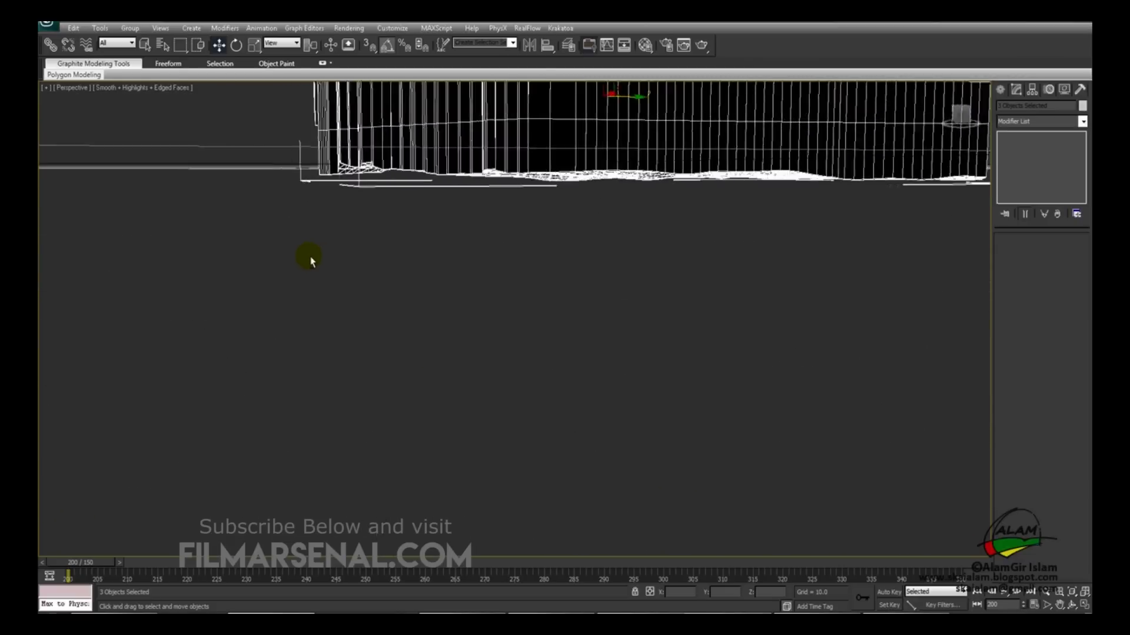
Set up an export of only the selected objects to the Desktop as a RealFlow SD File (*.SD), starting the file name with "sh"
click(52, 28)
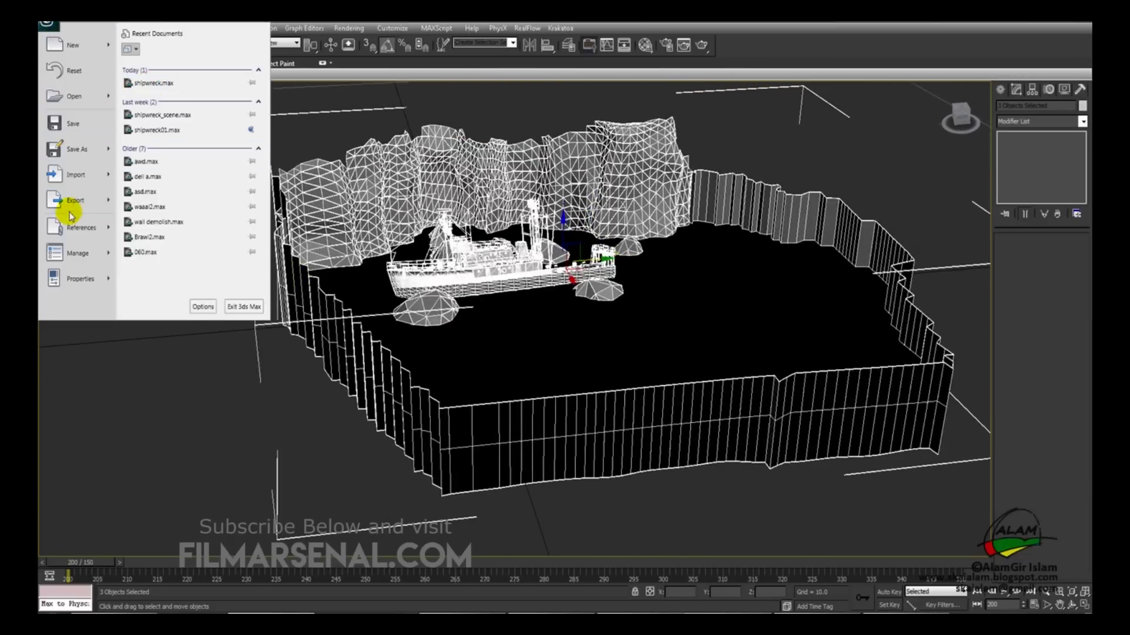
mouse_move(81, 202)
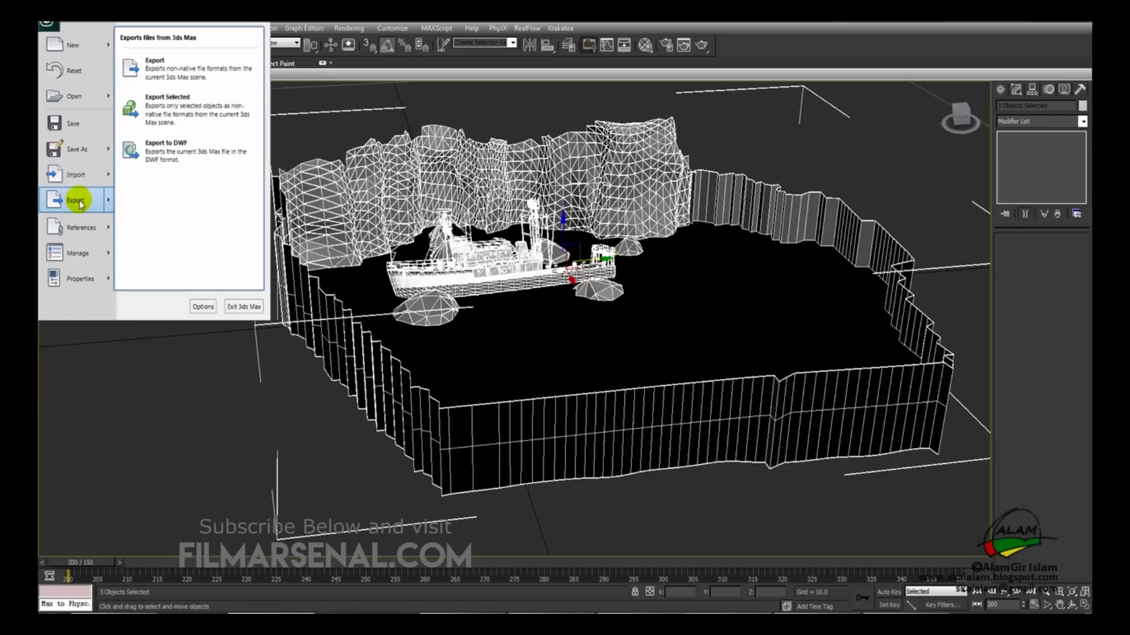
click(174, 119)
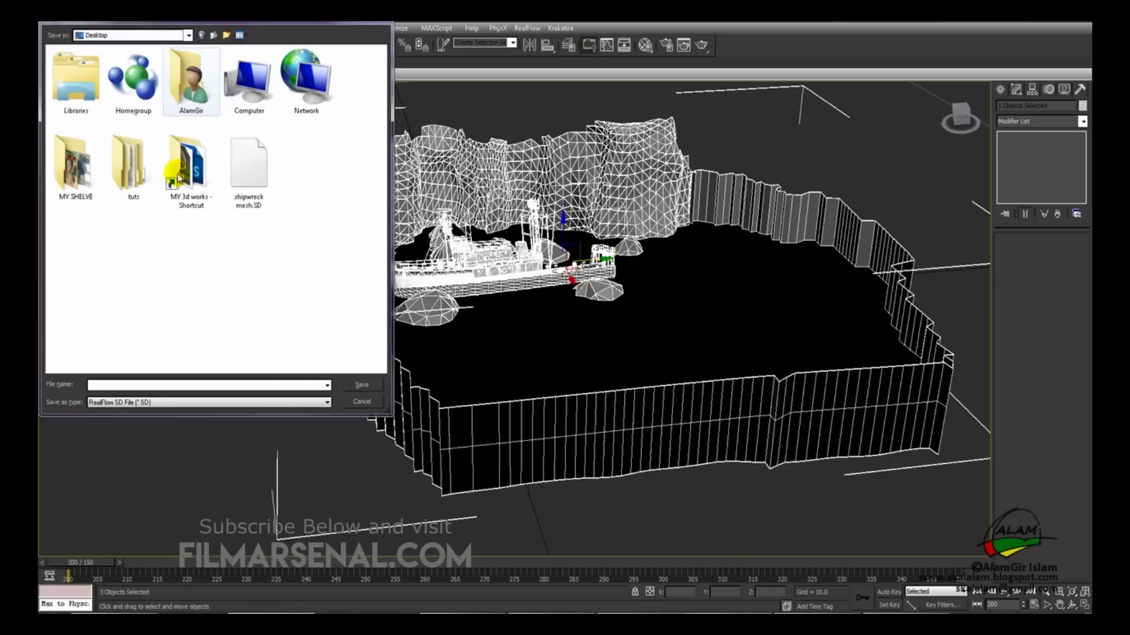
click(115, 403)
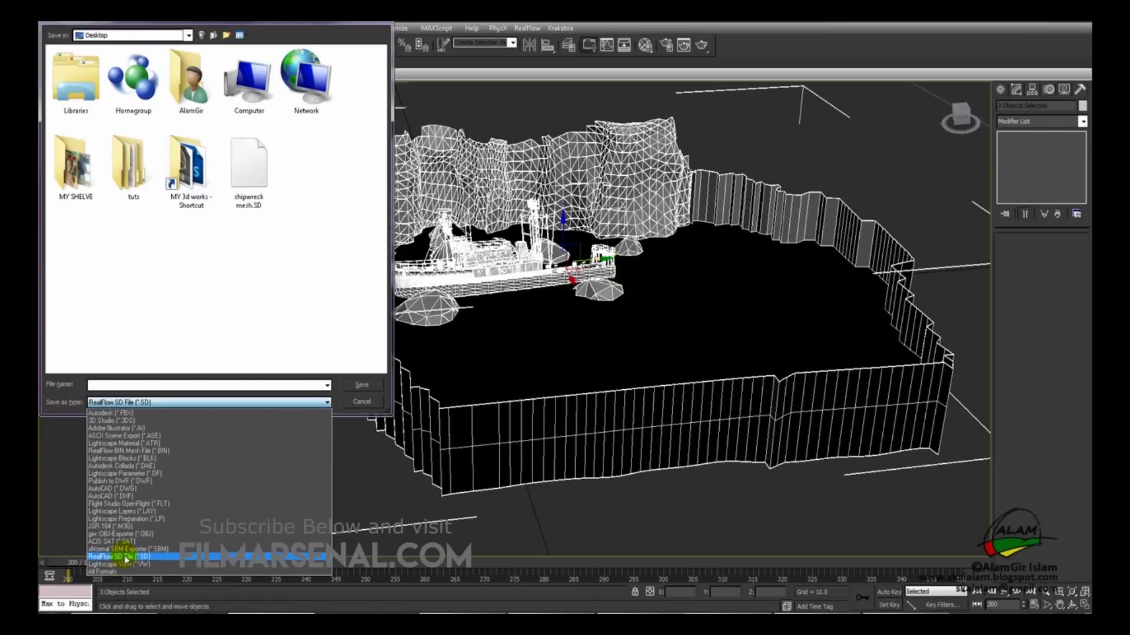
click(134, 556)
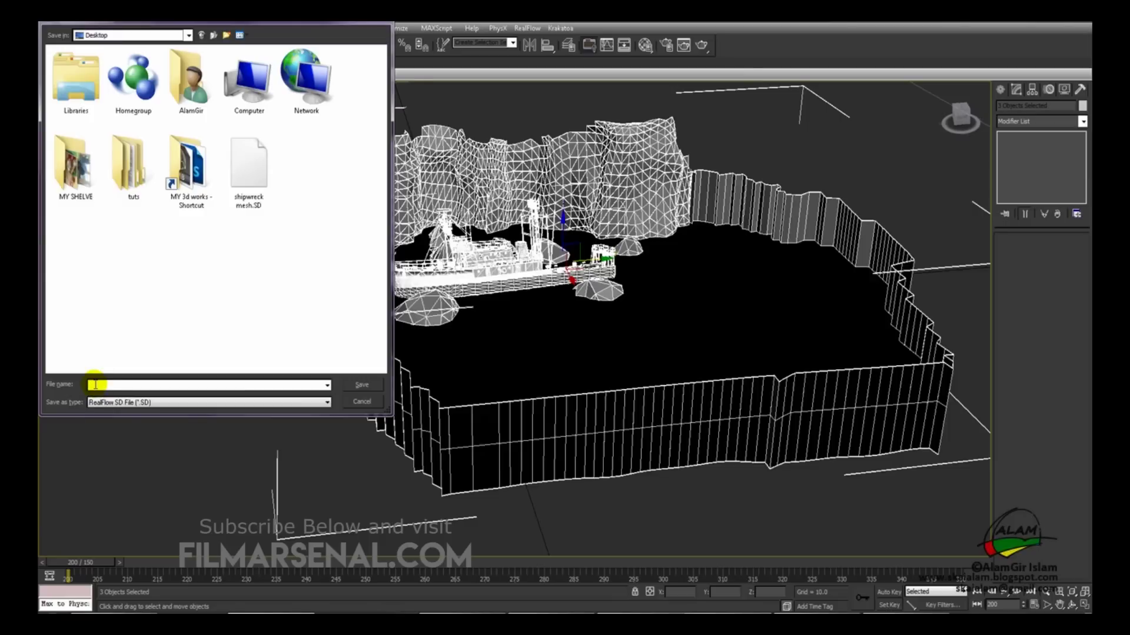
text(sh)
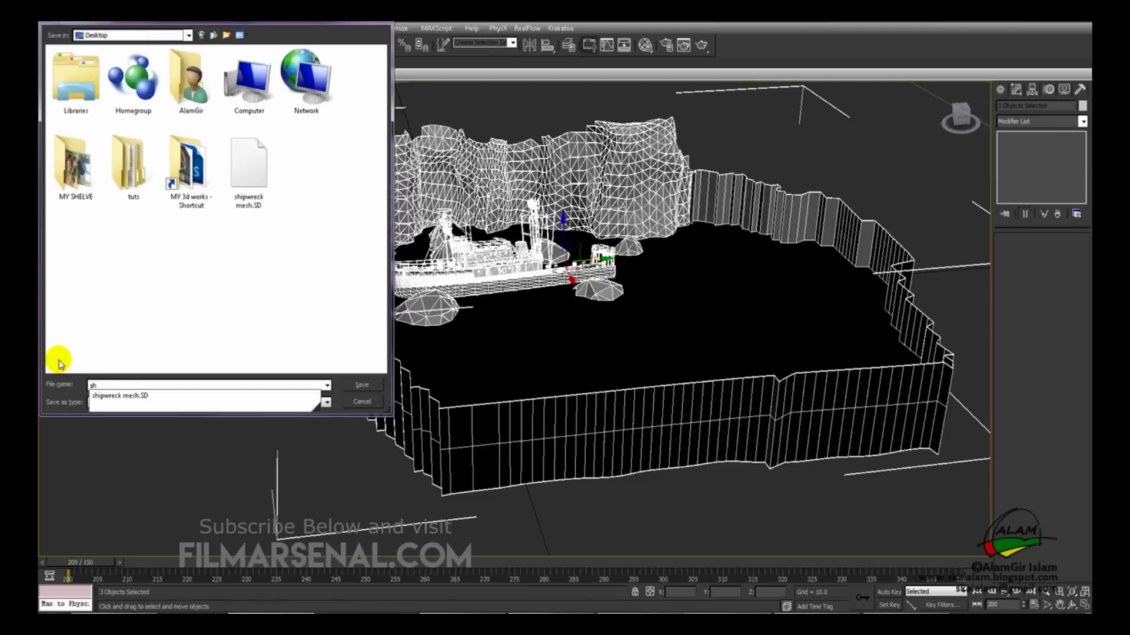
click(121, 324)
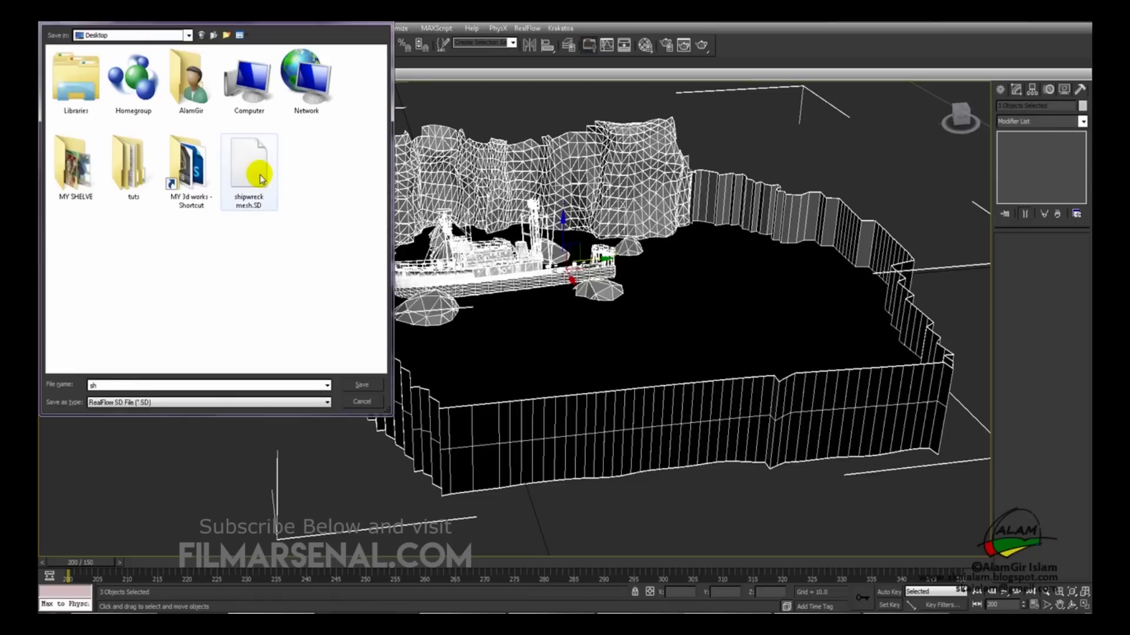
click(255, 281)
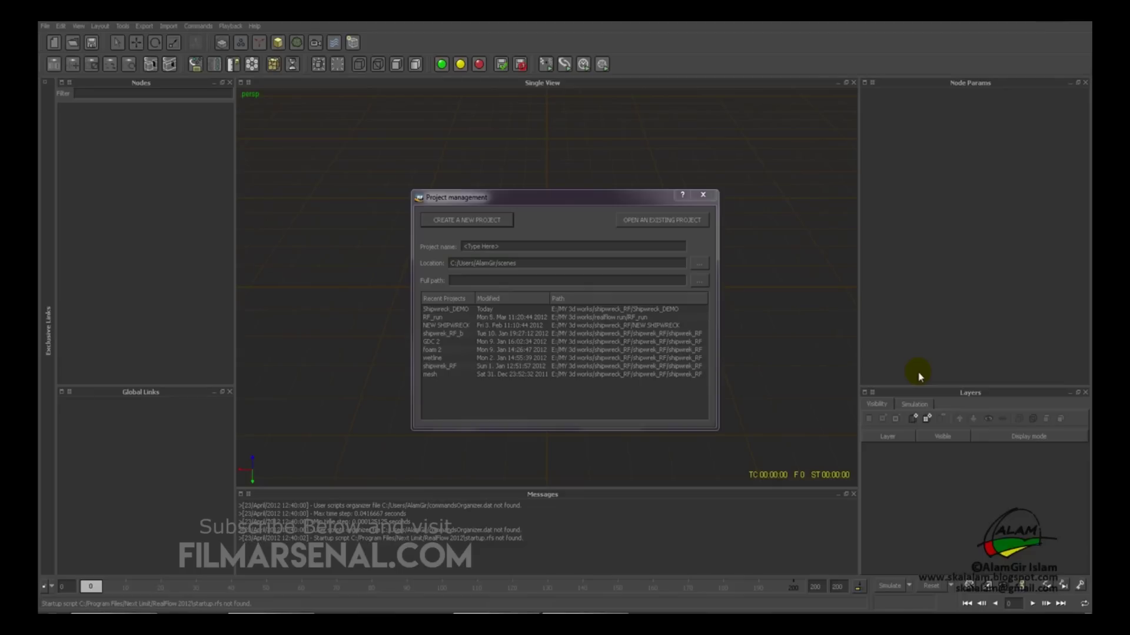
Switch to RealFlow and name the new project Shipwreck_demo in the project management dialog
drag(573, 198, 563, 133)
click(501, 183)
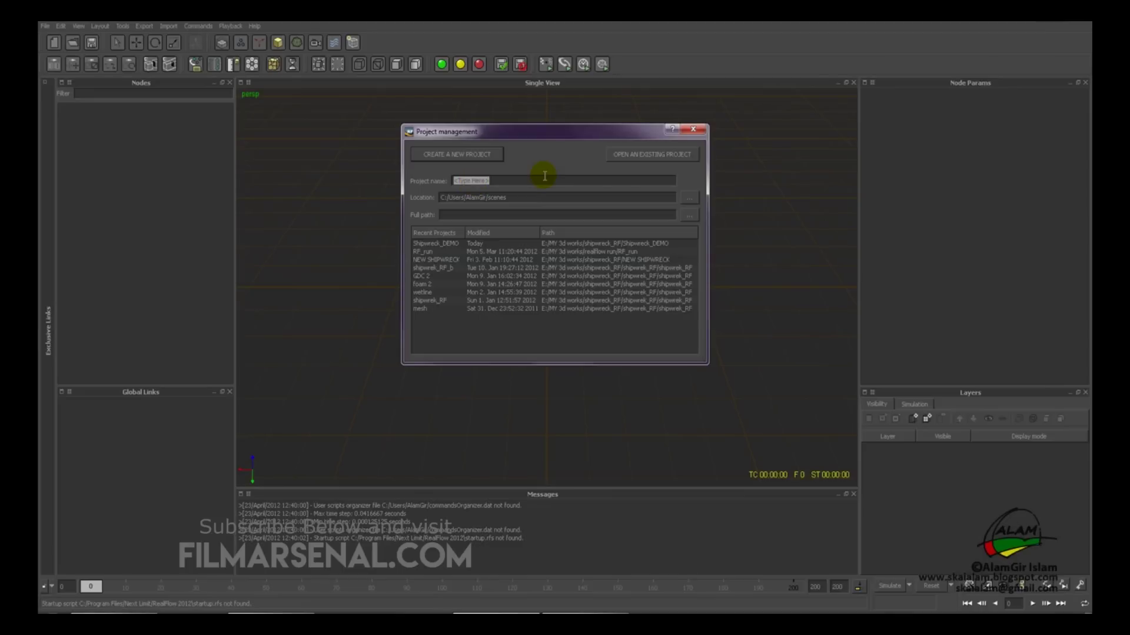
text(Shipwrec)
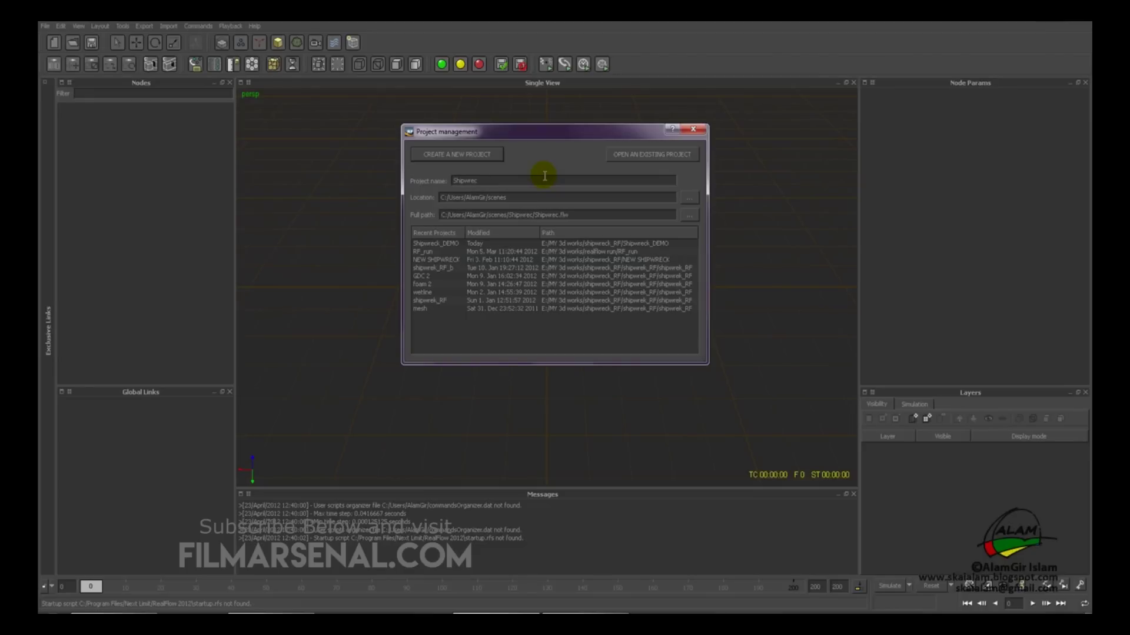
text(k_demo)
Browse for the project location and expand the WORKSPACE (E:) drive in the folder tree
click(690, 198)
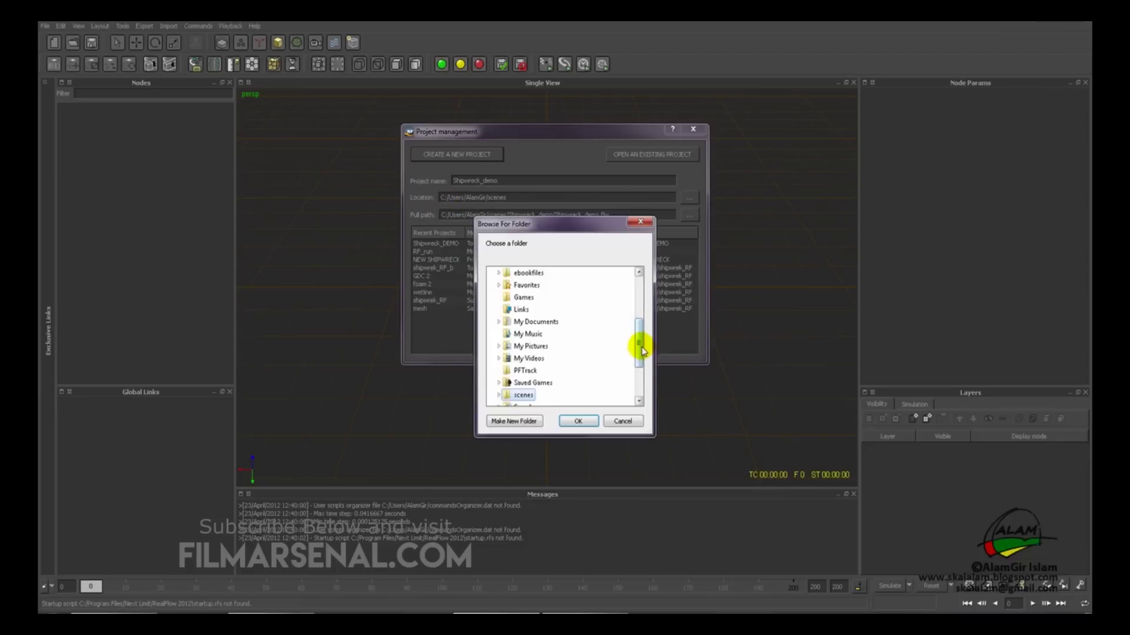
drag(642, 328, 641, 282)
click(493, 310)
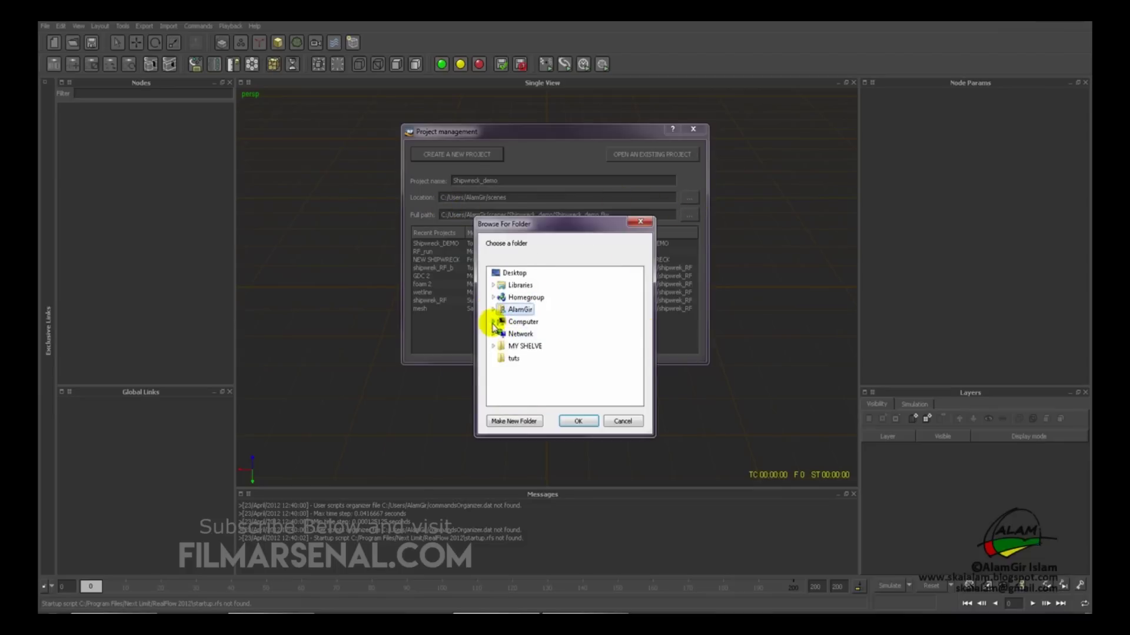
click(494, 322)
drag(641, 332, 641, 341)
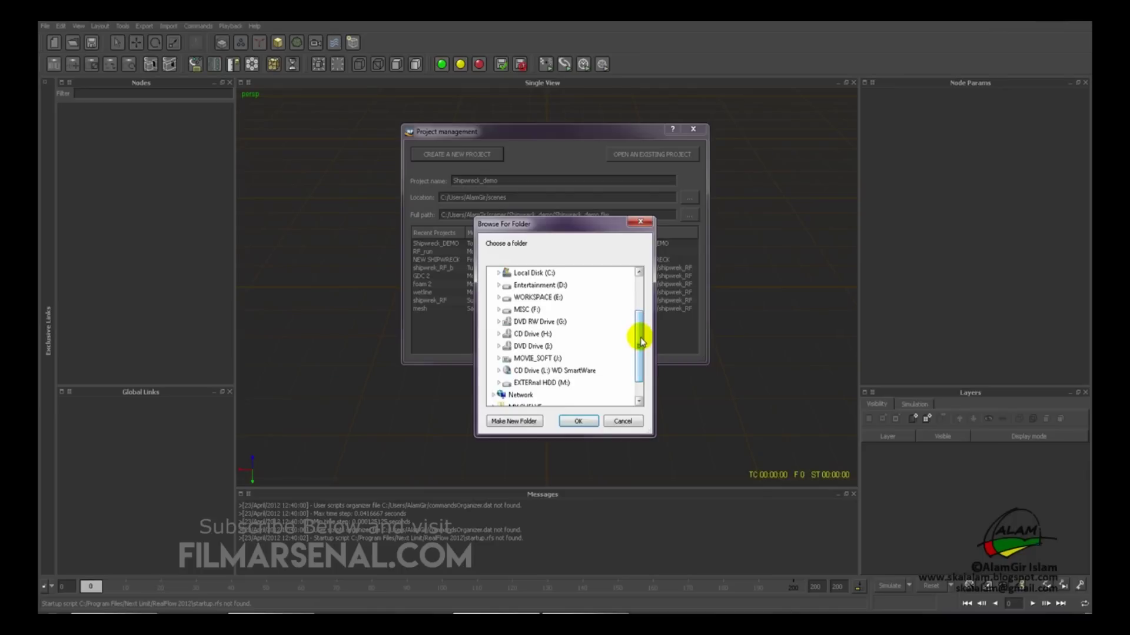
double_click(507, 297)
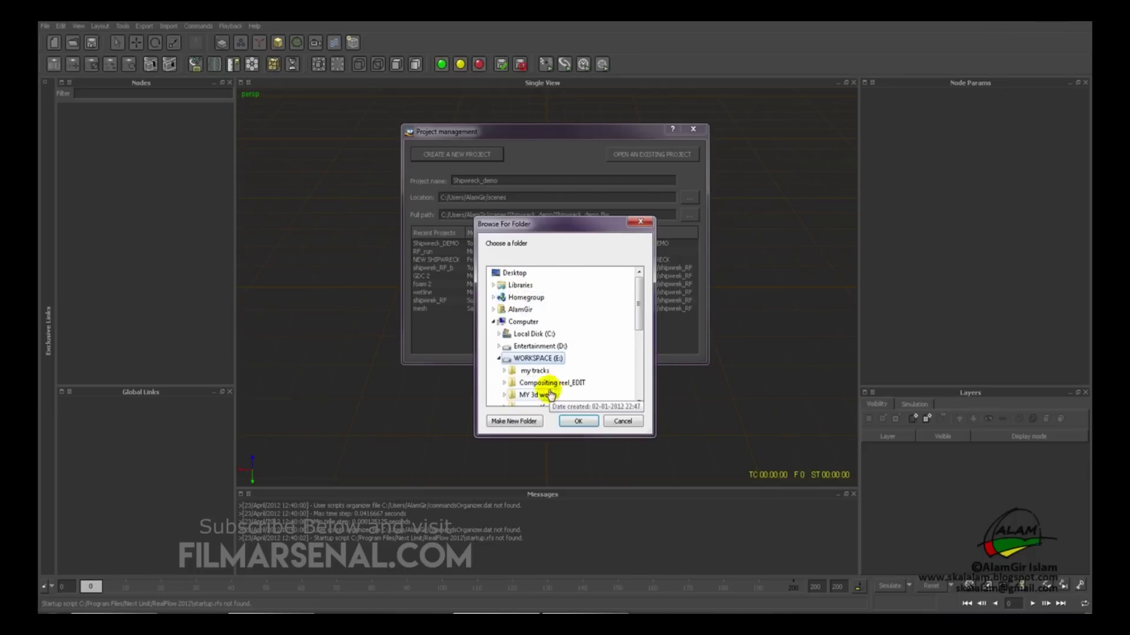
drag(635, 298, 635, 323)
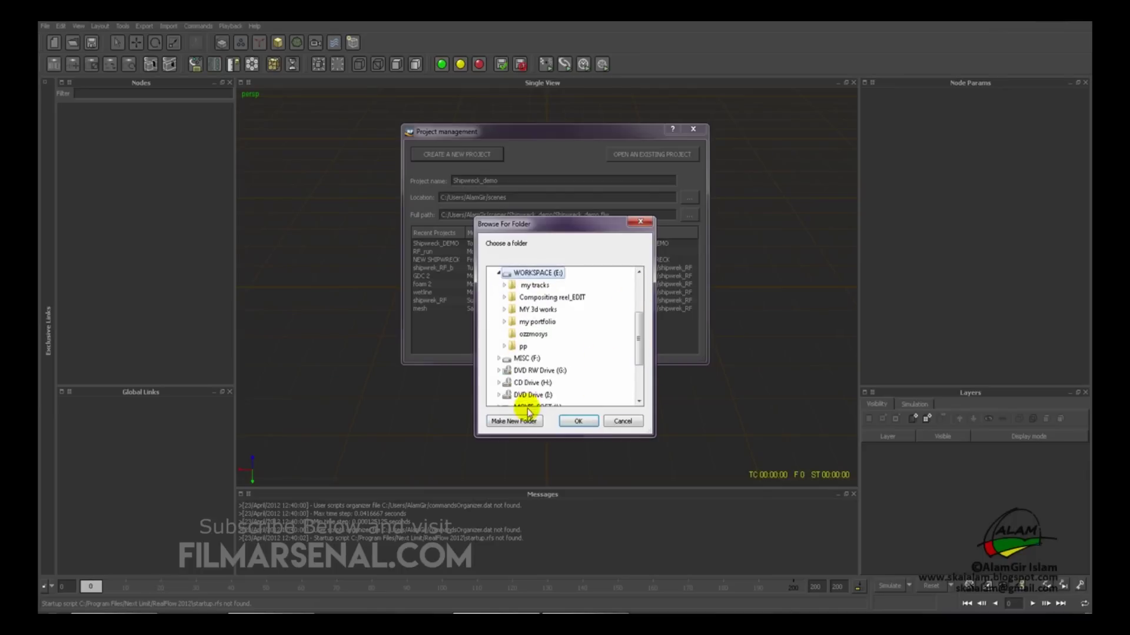
Make a new folder named "Shipwreck project" on the WORKSPACE (E:) drive and choose it as the project location
click(514, 421)
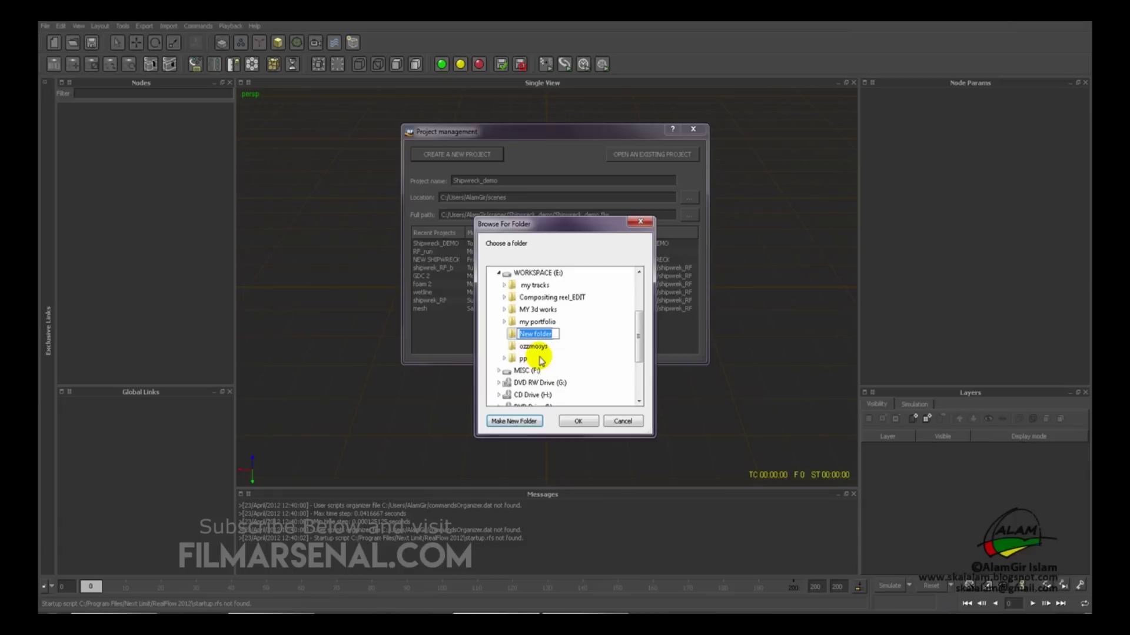
text(Shi)
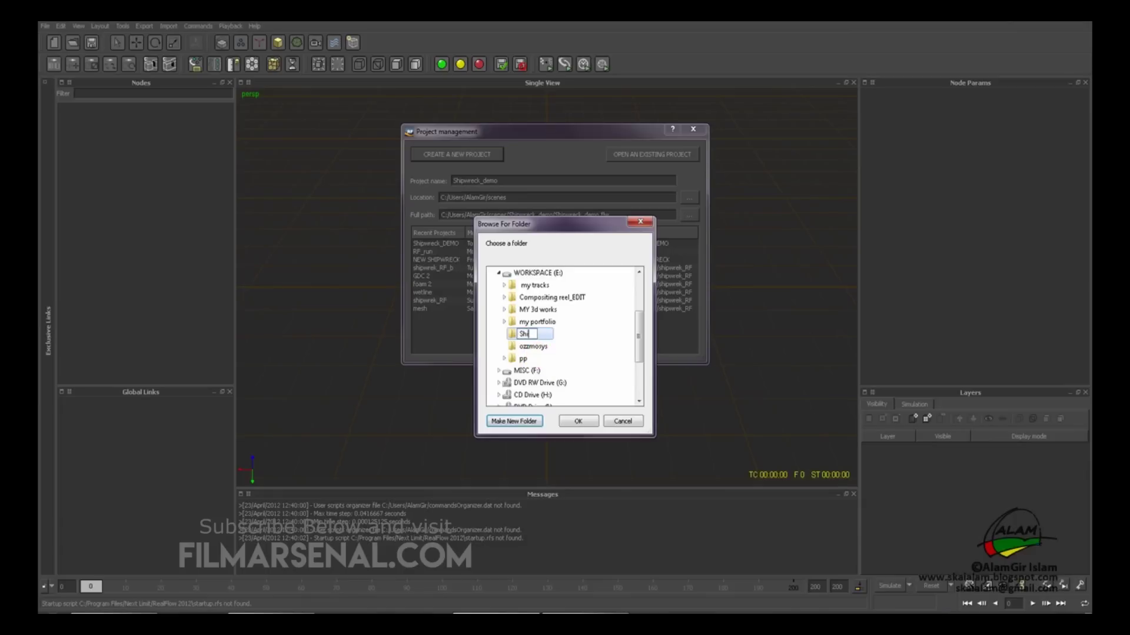
text(pwreck project)
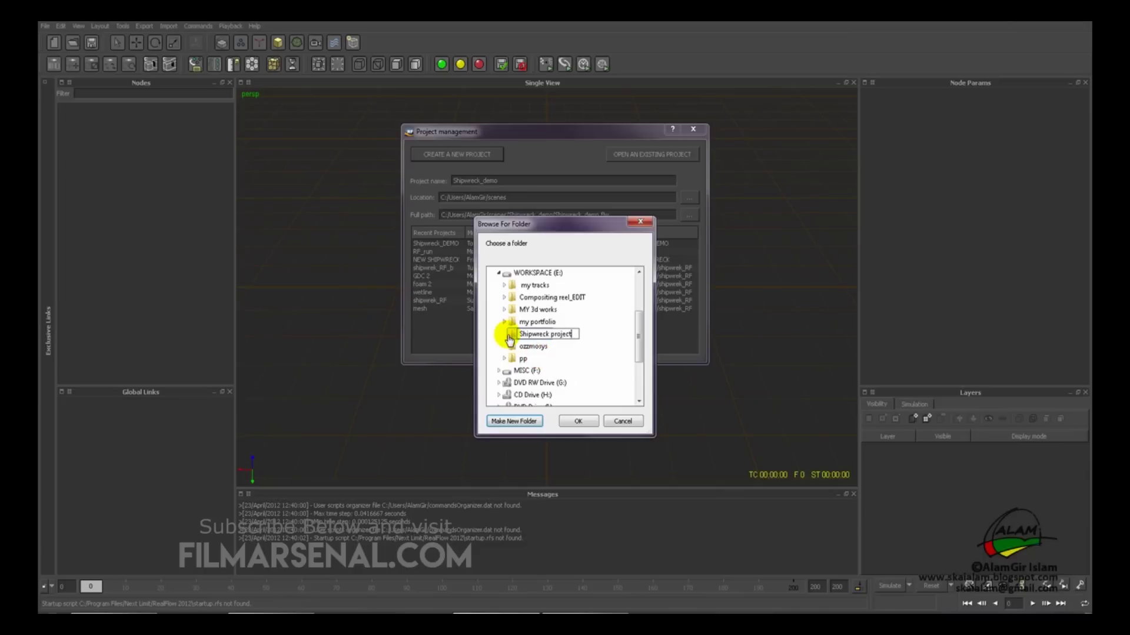
key(Return)
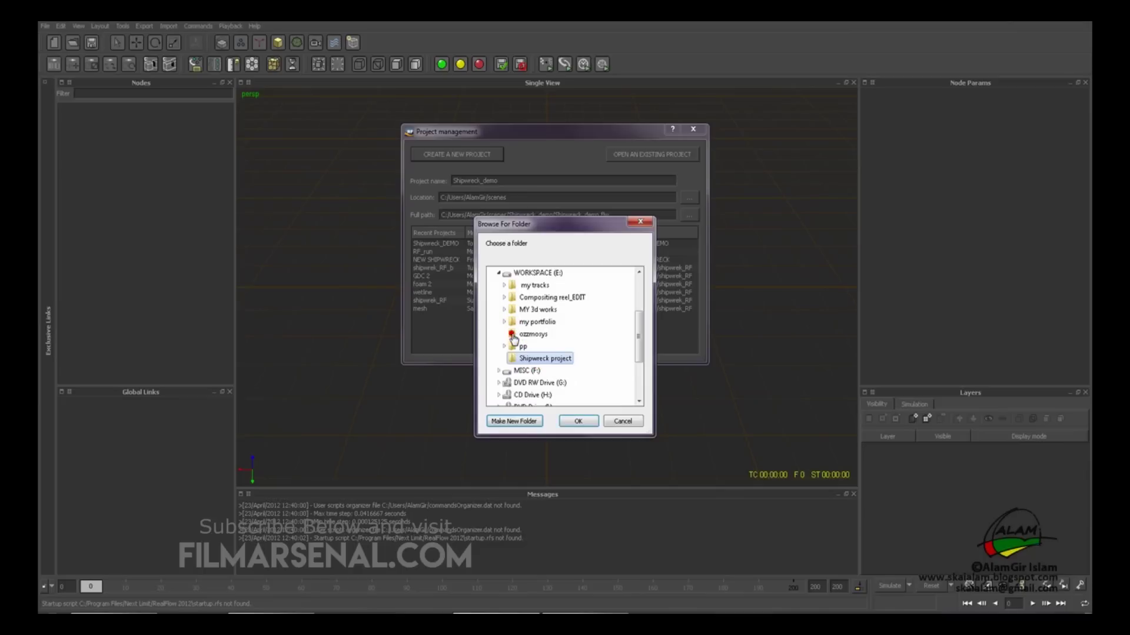
click(578, 420)
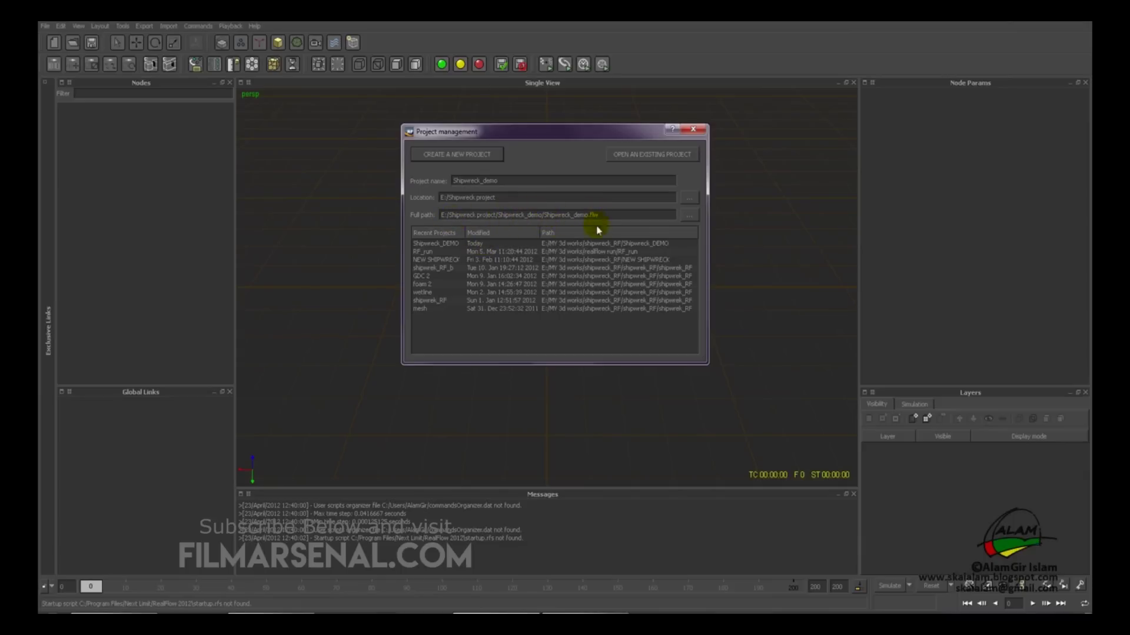
Create the Shipwreck_demo project in the Shipwreck project folder
click(465, 155)
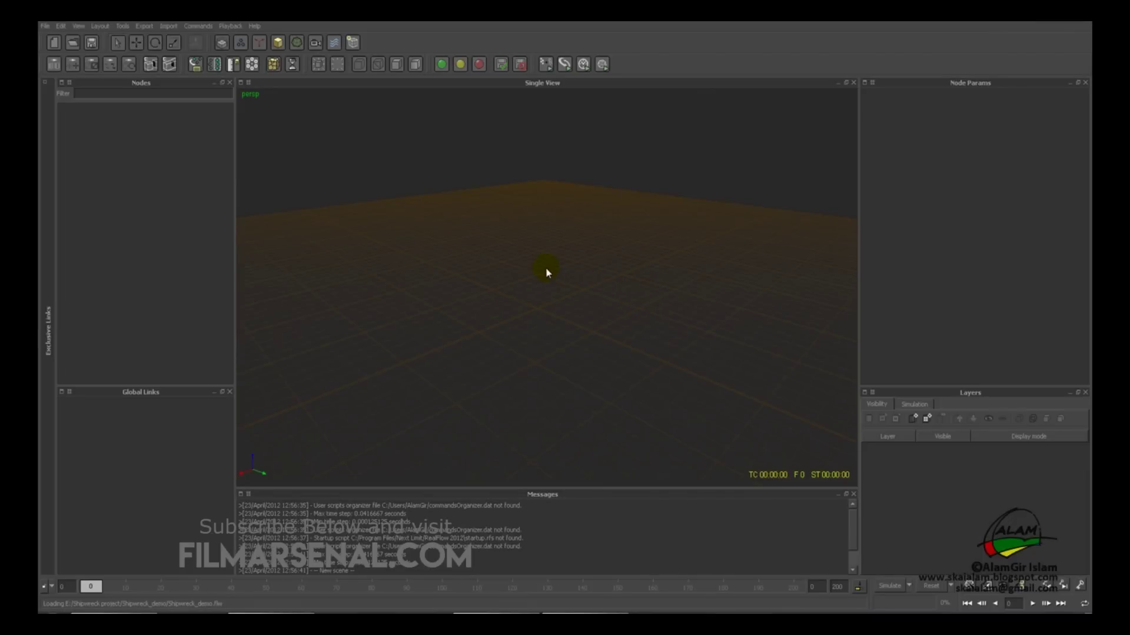
alt+drag(527, 270, 493, 278)
alt+drag(543, 304, 524, 390)
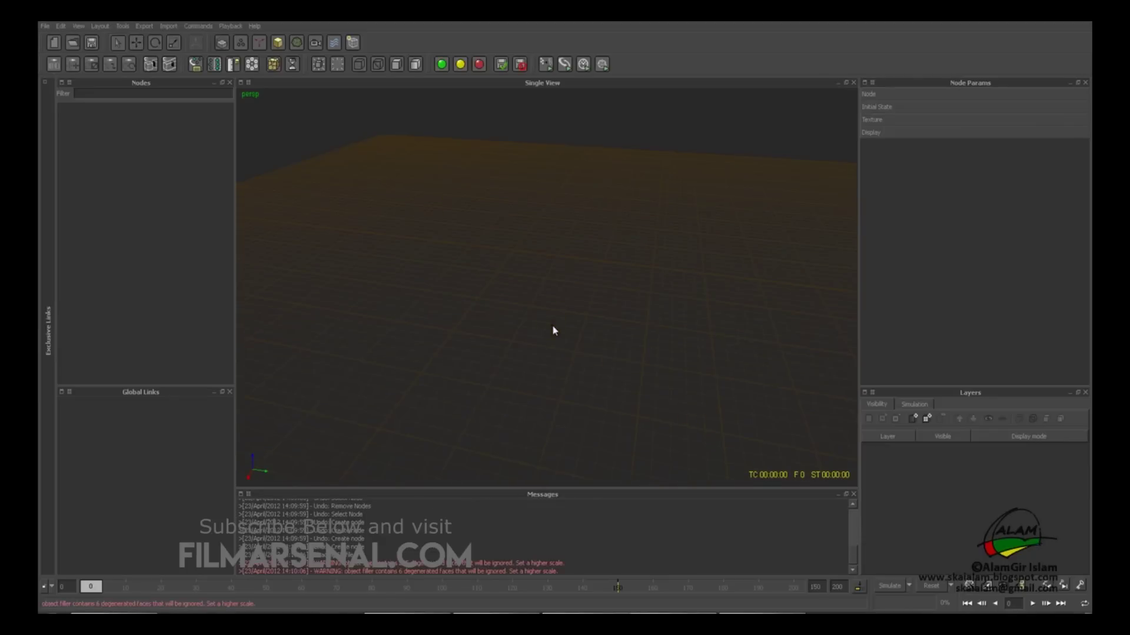
Use the ZXY (3dsmax, maya) axis setup in the general preferences
alt+drag(553, 331, 538, 321)
alt+drag(537, 268, 509, 320)
click(44, 26)
click(78, 177)
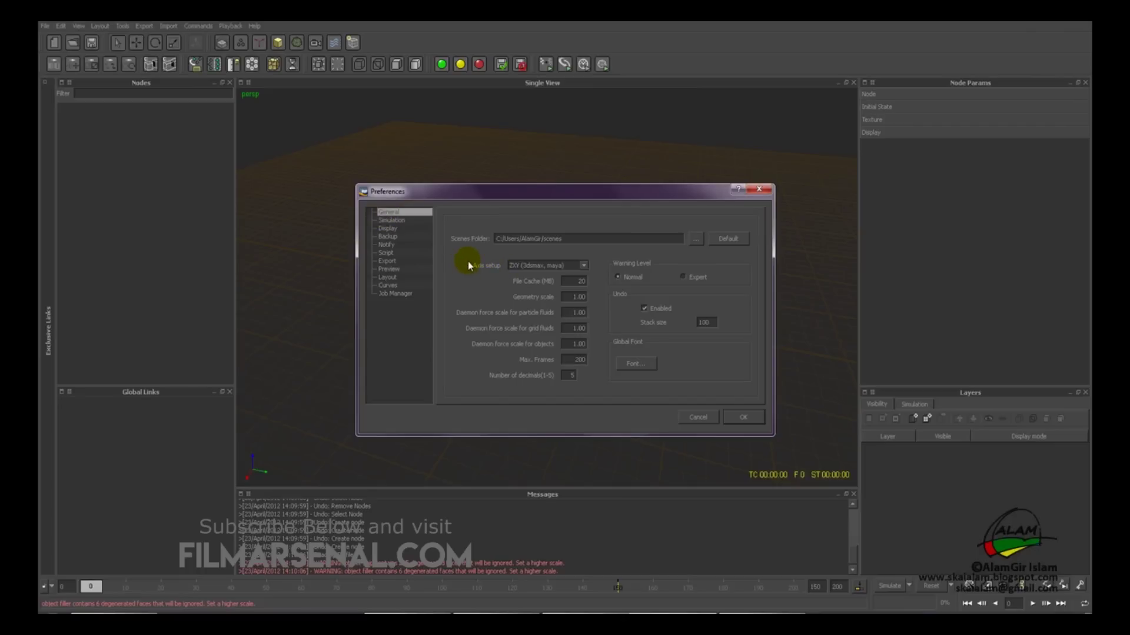
click(537, 265)
click(485, 283)
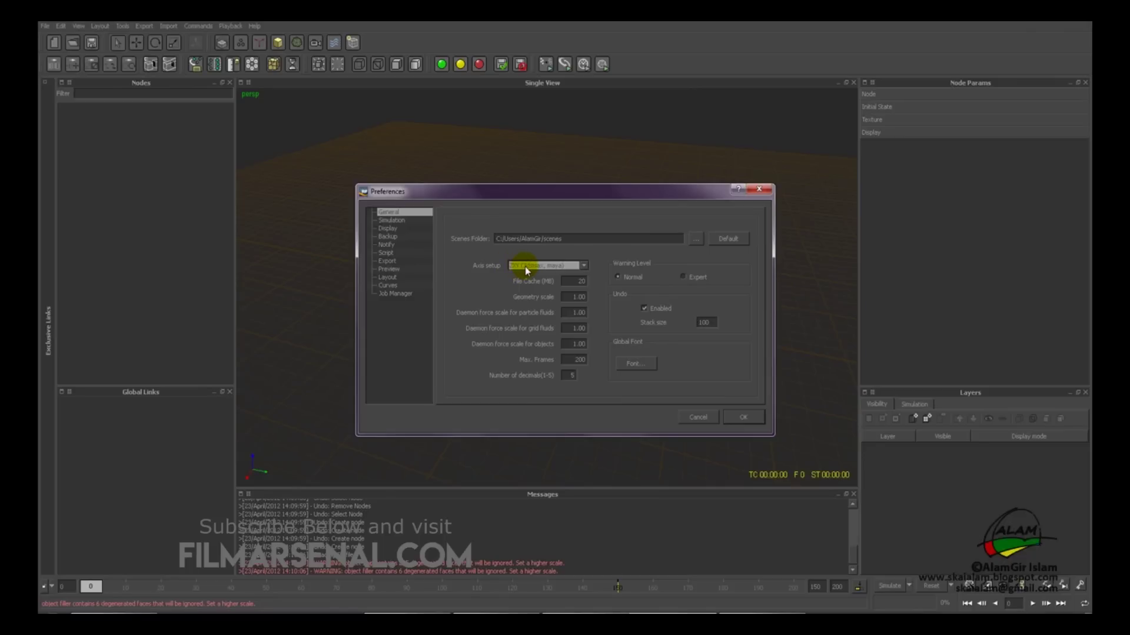
click(743, 418)
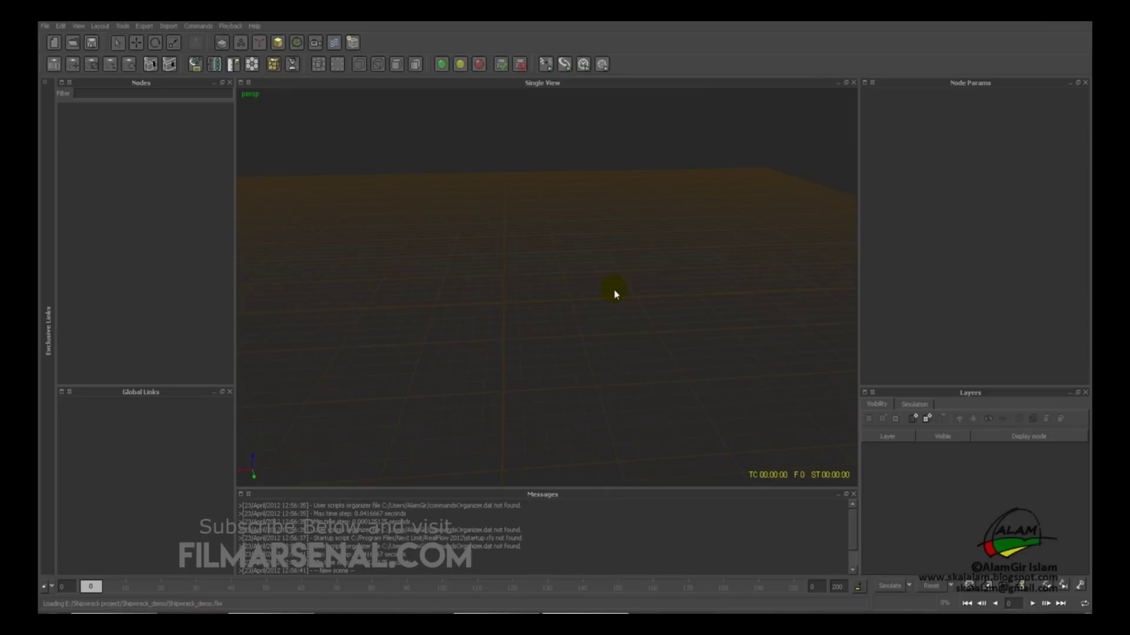
Start an object import and paste the copied shipwreck mesh.SD file into the project's objects folder
click(169, 26)
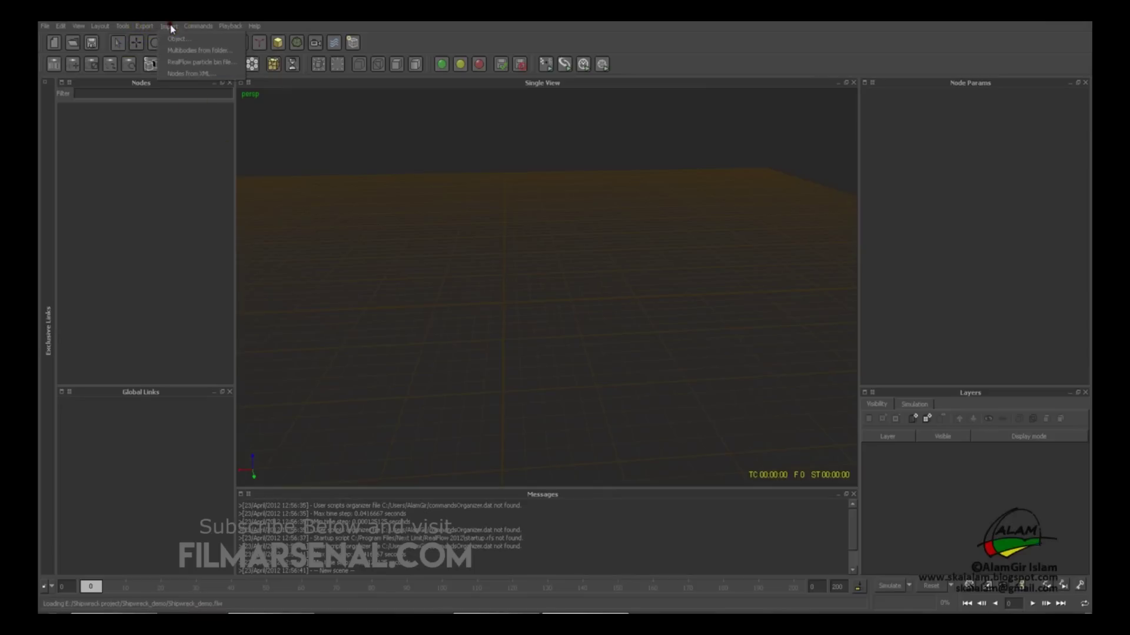
click(174, 39)
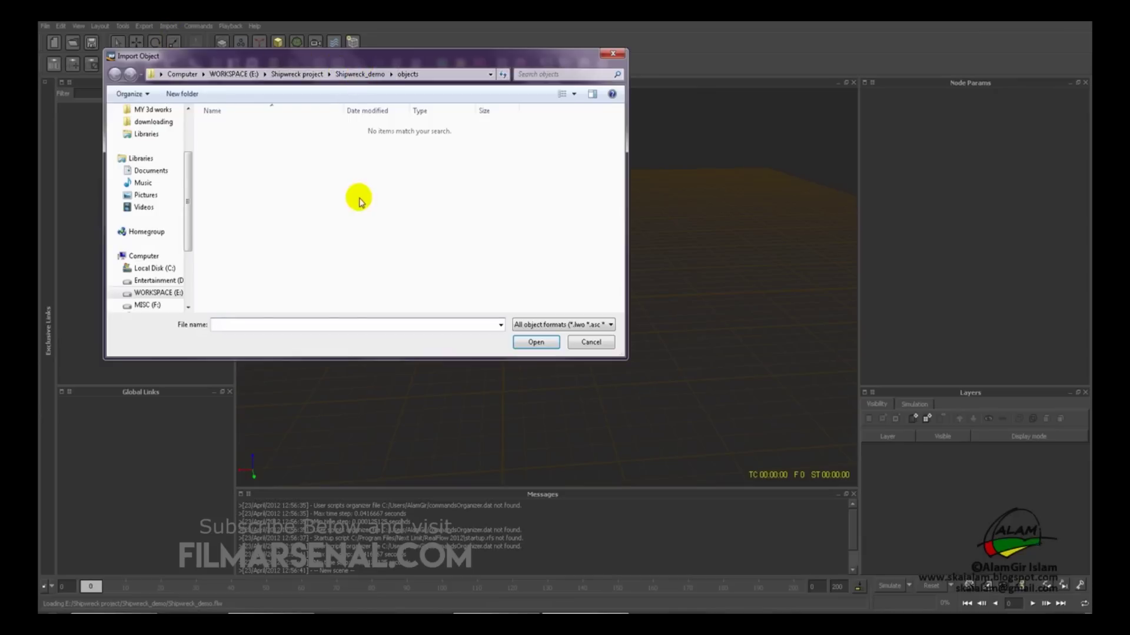
click(359, 74)
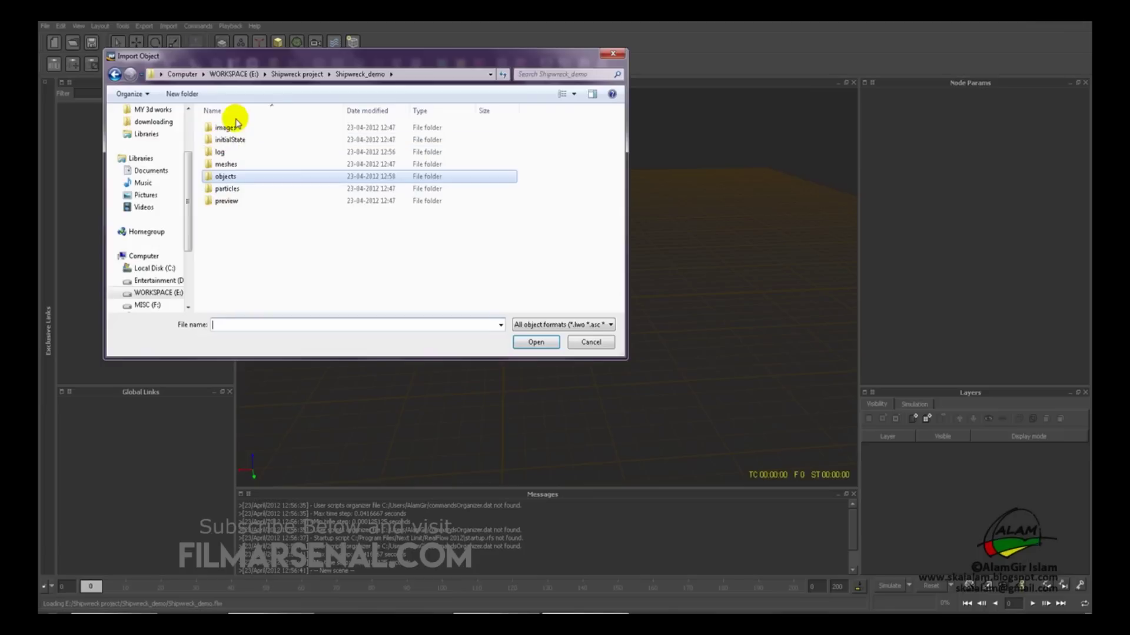
double_click(224, 178)
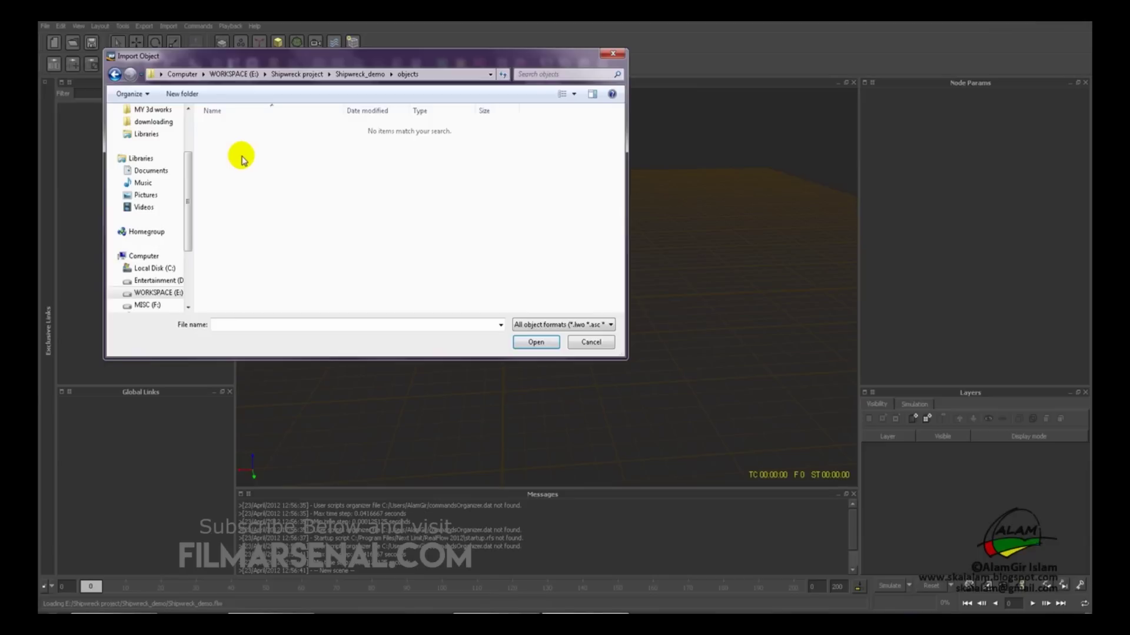
click(264, 194)
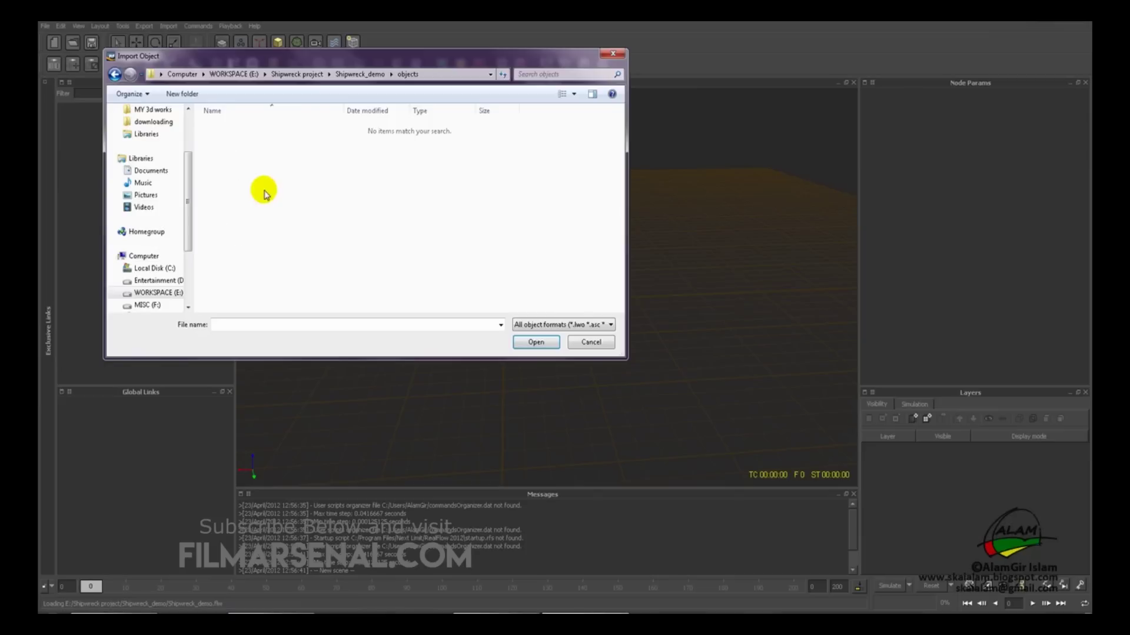
right_click(281, 185)
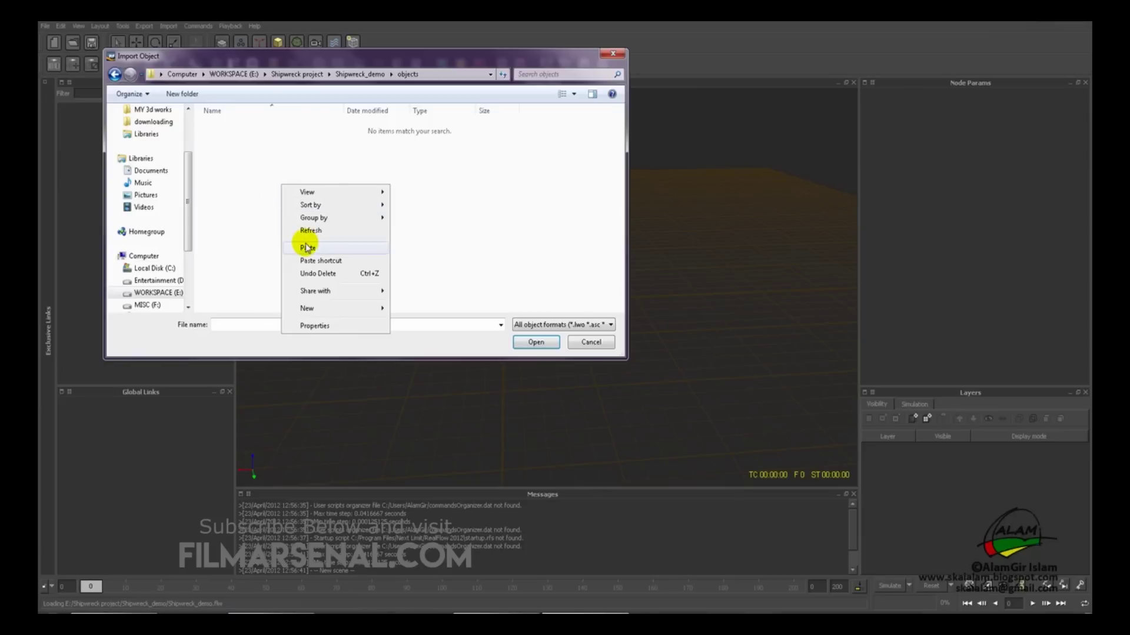
click(307, 250)
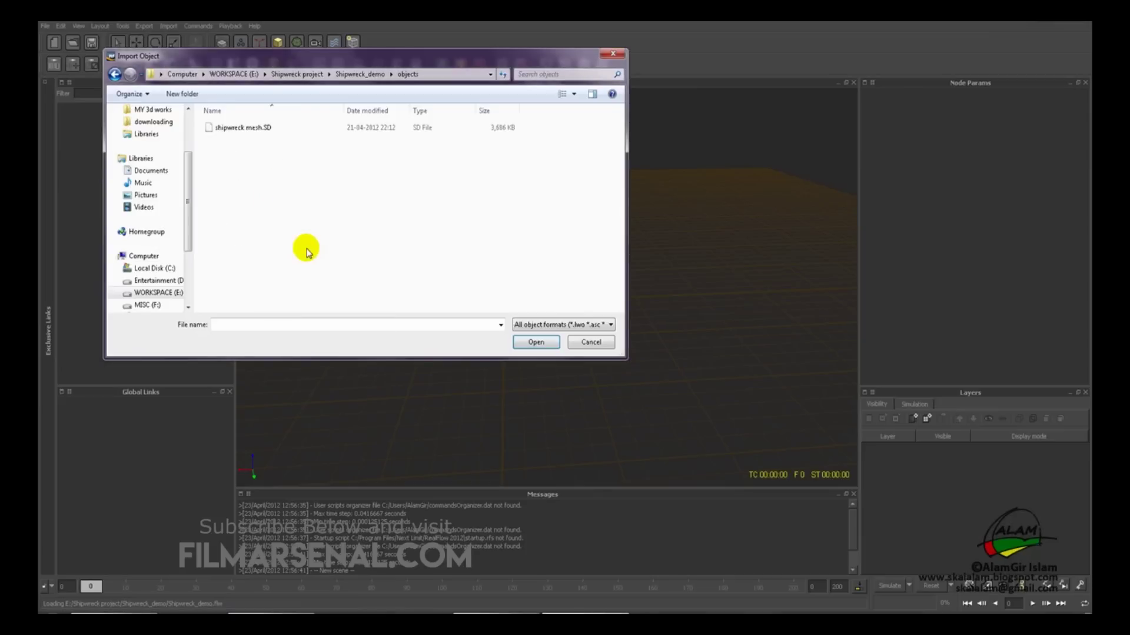
Import shipwreck mesh.SD into the scene
click(229, 128)
click(229, 129)
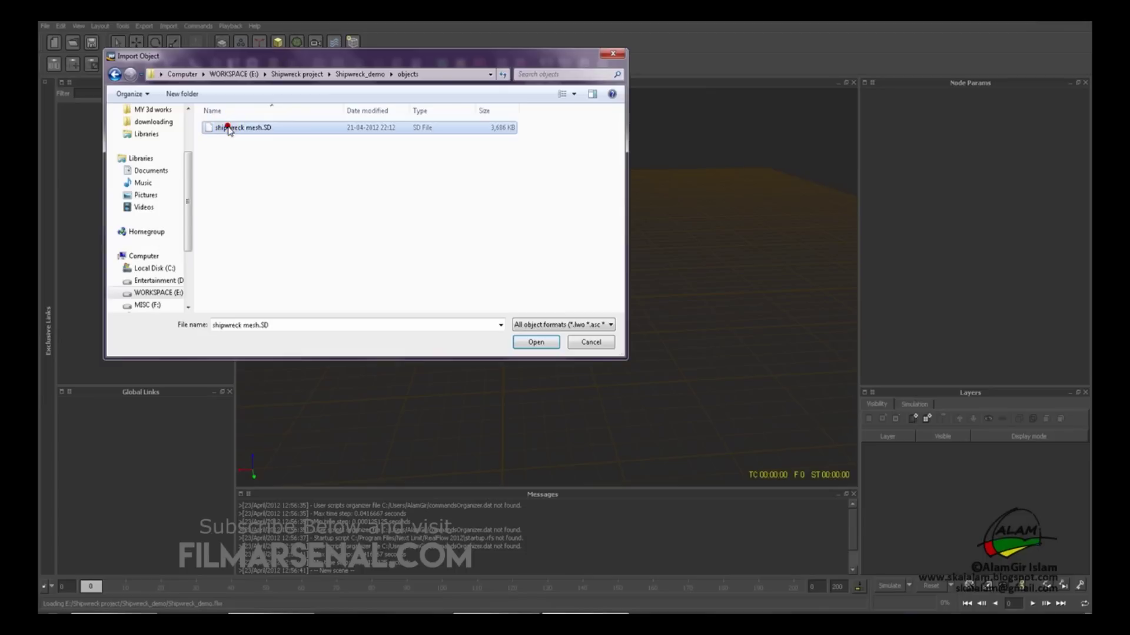
click(536, 342)
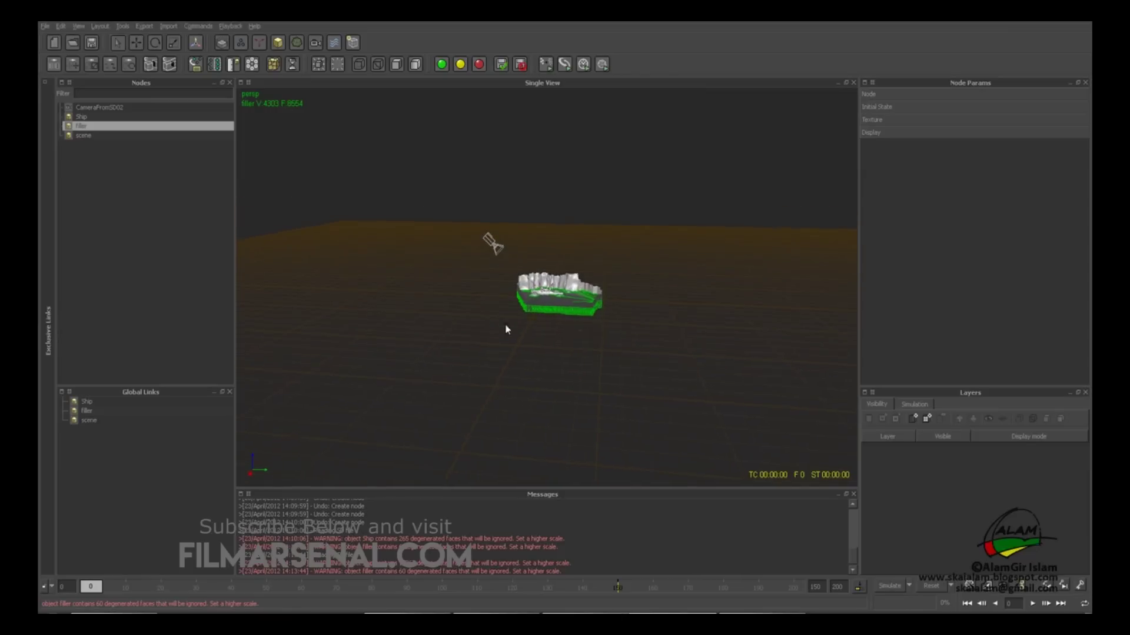
Delete the camera that came in with the SD file, keeping the Ship, filler and scene nodes
click(493, 241)
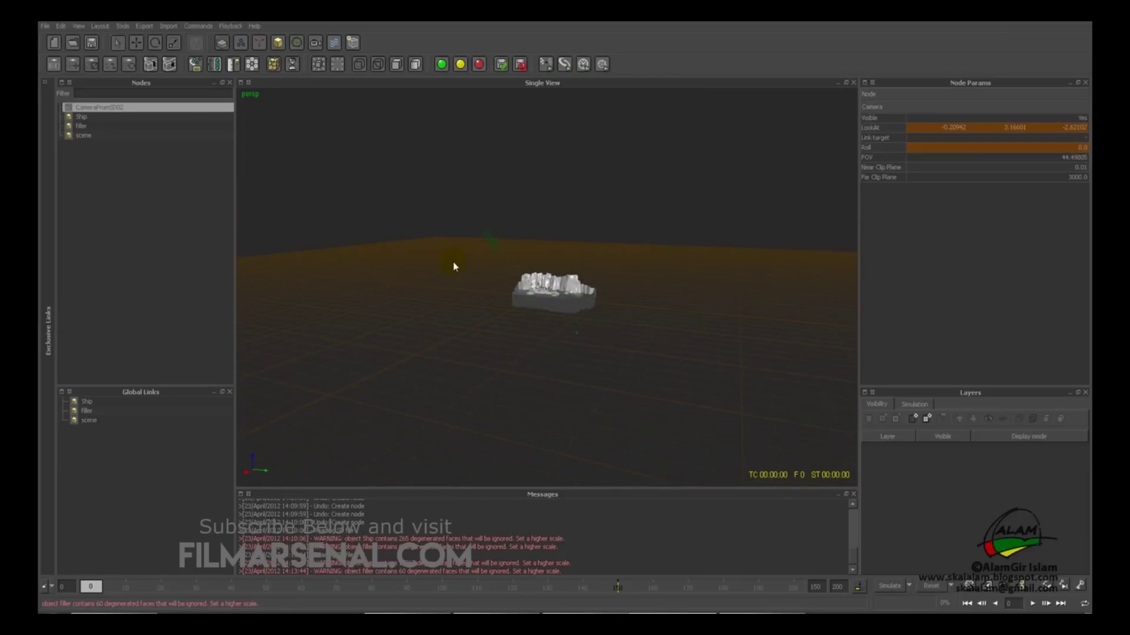
key(Delete)
alt+drag(462, 306, 565, 344)
scroll(585, 325, up, 5)
mouse_move(588, 292)
alt+mouse_down()
mouse_move(461, 285)
mouse_move(426, 301)
mouse_move(391, 278)
alt+mouse_up()
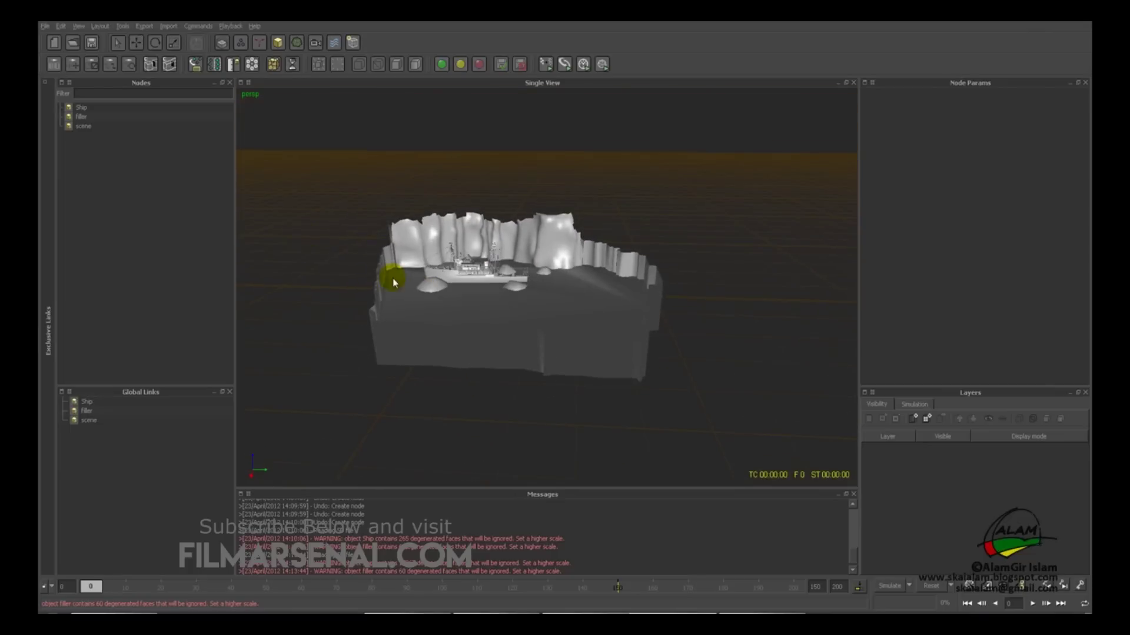
Select the Ship, filler and scene nodes one by one and examine the imported geometry from several angles
click(86, 108)
click(82, 116)
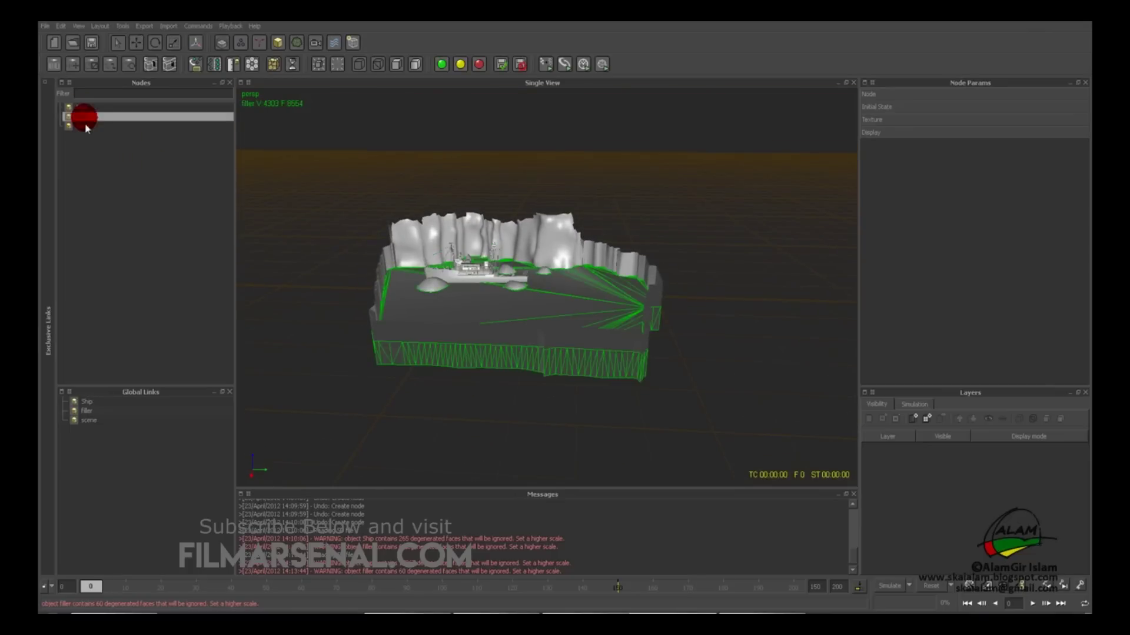
click(82, 126)
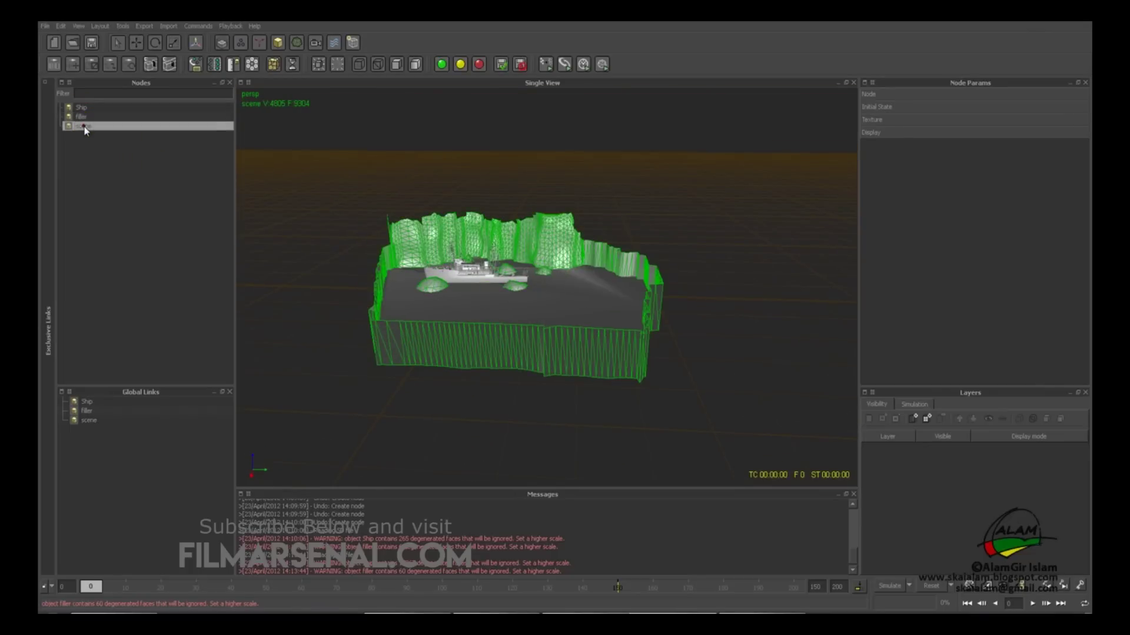
click(453, 168)
alt+drag(453, 166, 453, 328)
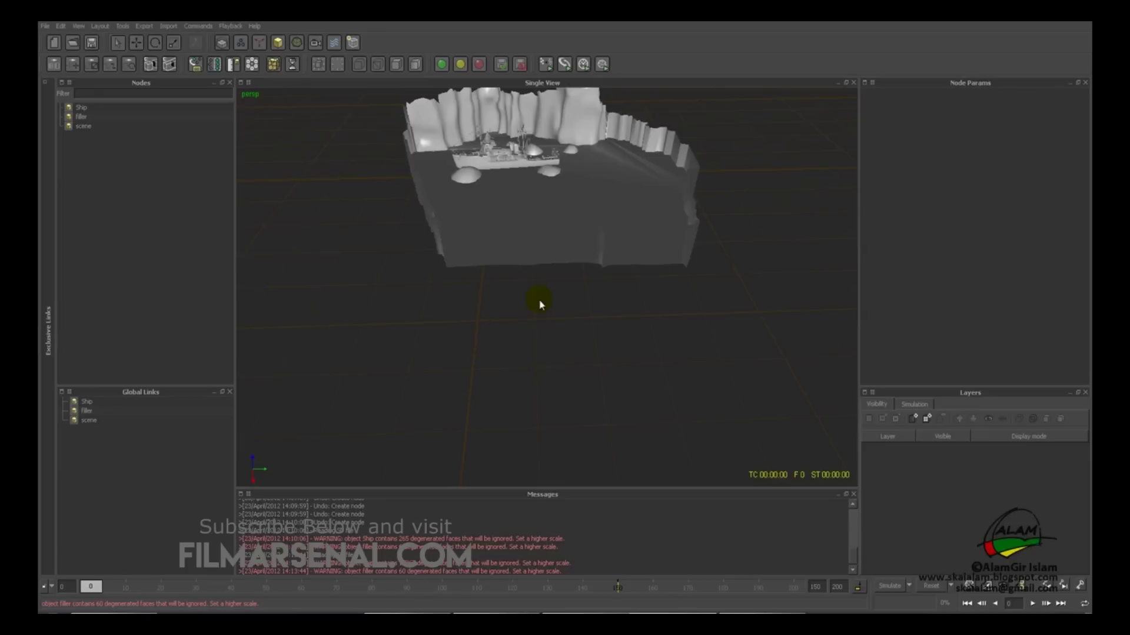
alt+drag(534, 315, 515, 259)
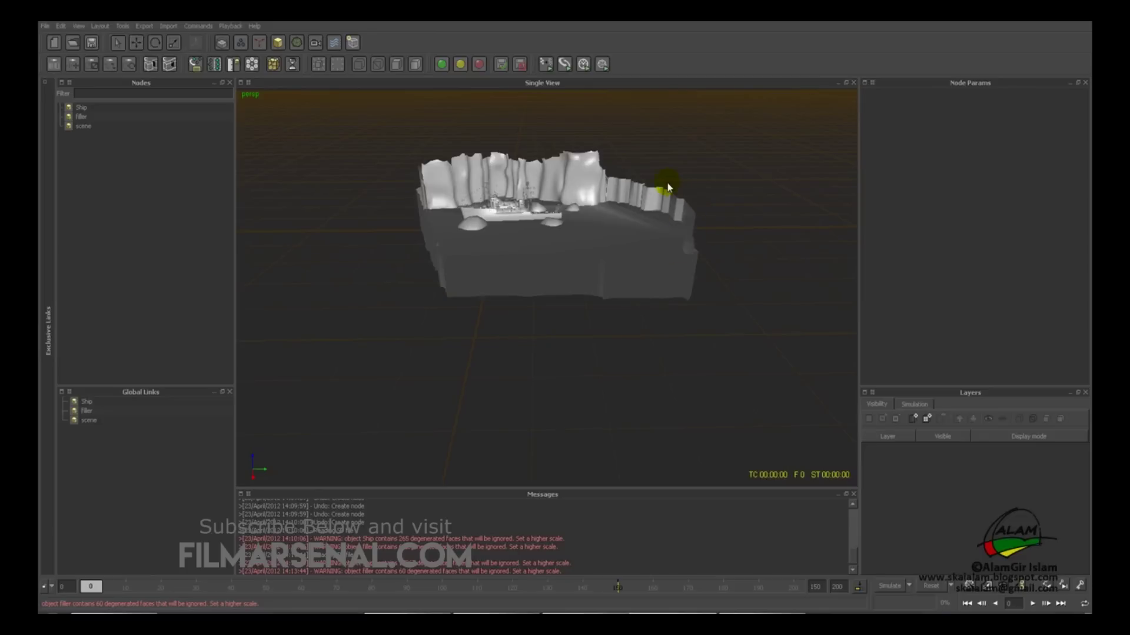
alt+drag(651, 231, 567, 285)
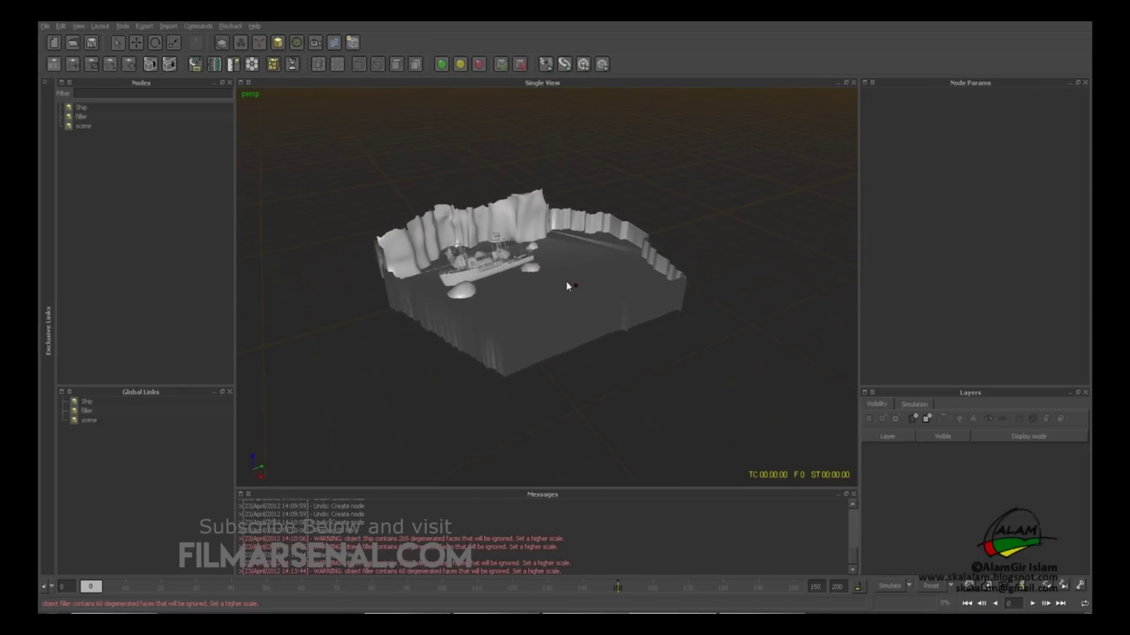
Check the geometry scale in the scale options
click(986, 588)
click(565, 240)
double_click(611, 272)
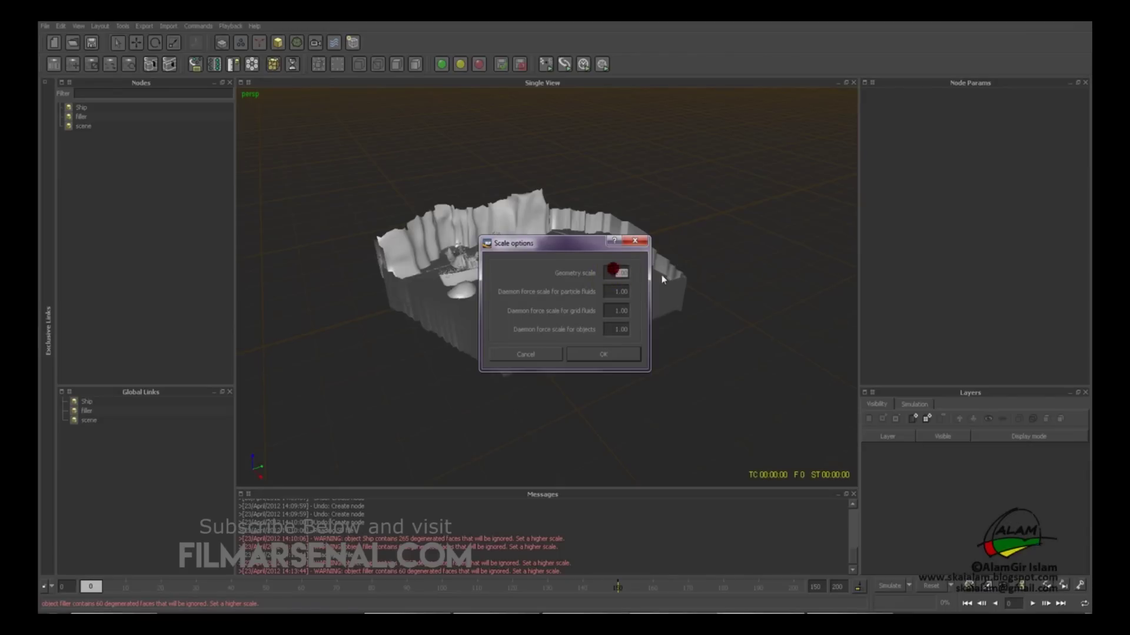
click(613, 273)
drag(577, 246, 877, 189)
click(900, 296)
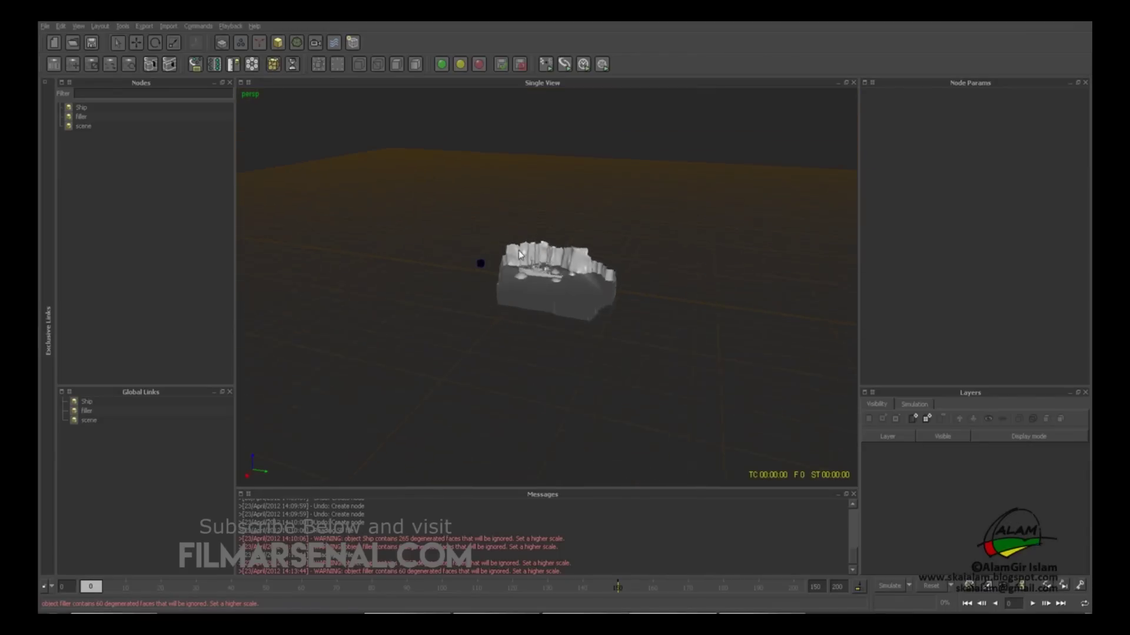
Examine the ship up close, comparing its door and deck details to judge the real-world scale of the scene
scroll(518, 249, up, 5)
click(467, 171)
alt+drag(467, 172, 519, 249)
scroll(561, 294, up, 5)
alt+right_drag(519, 250, 521, 243)
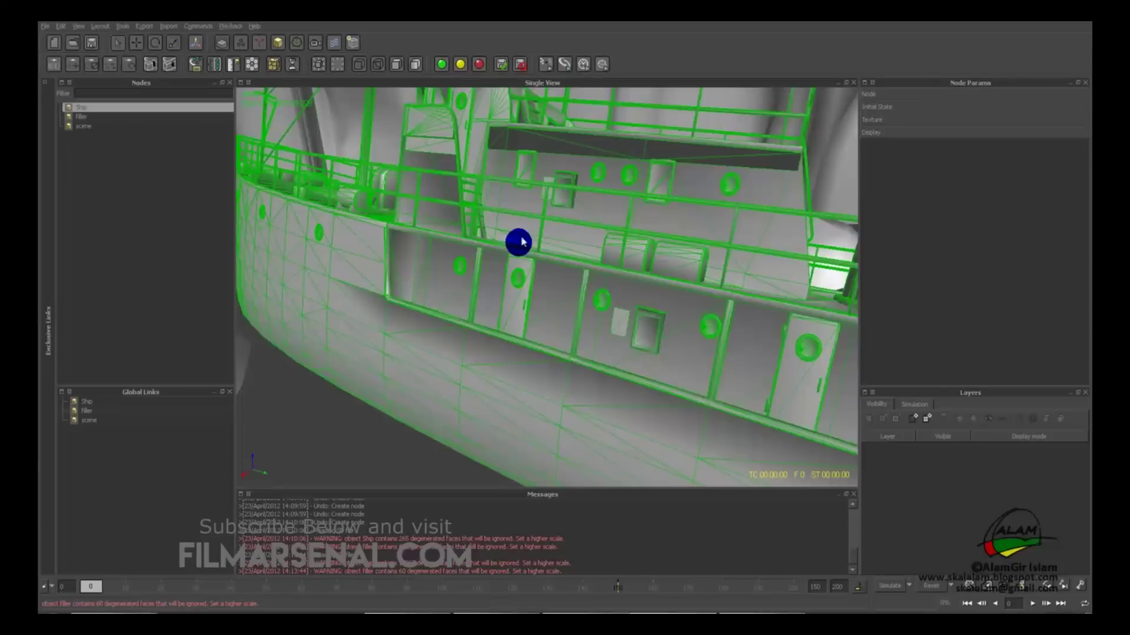
click(527, 283)
mouse_move(527, 282)
mouse_down()
mouse_move(525, 259)
mouse_move(519, 304)
mouse_up()
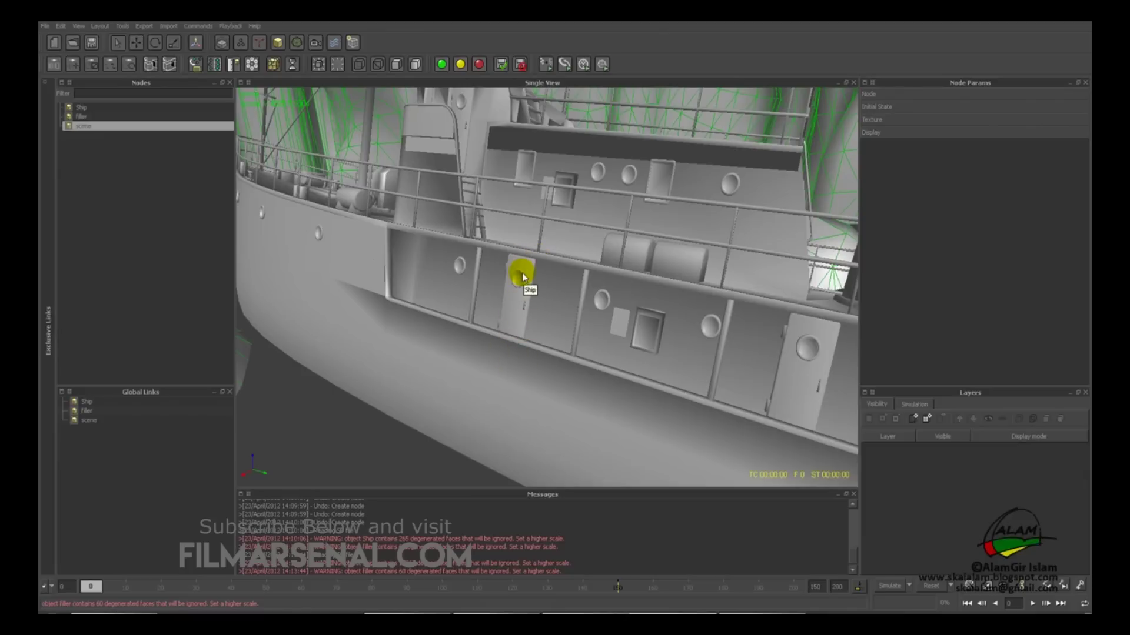
scroll(594, 356, up, 5)
alt+drag(594, 356, 569, 374)
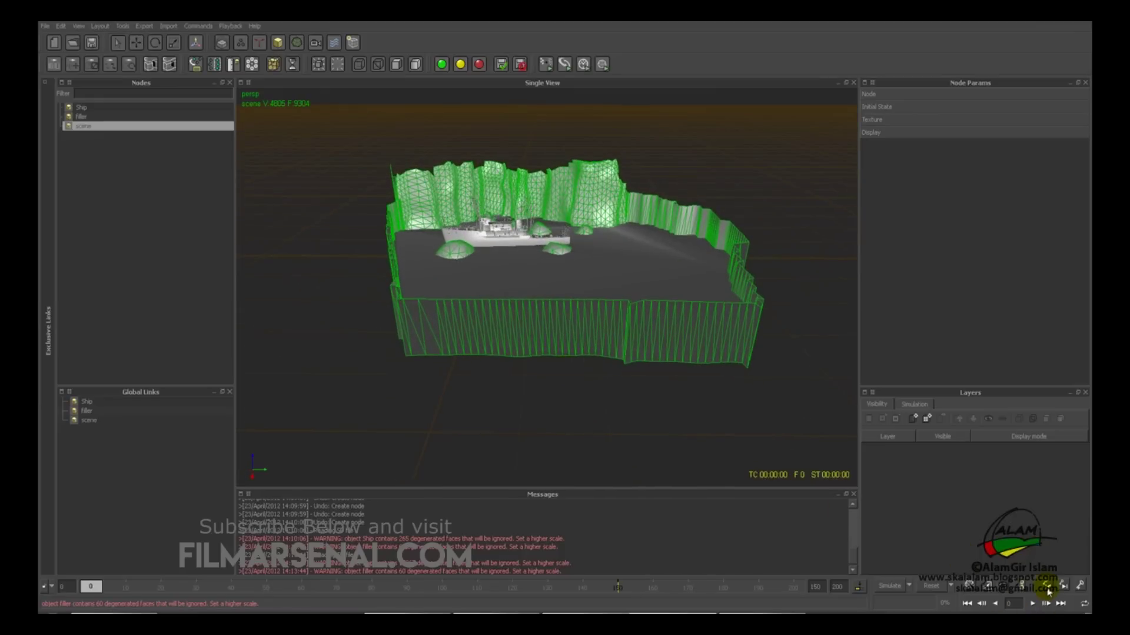
Enlarge the imported scene by raising the geometry scale in the scale options
alt+drag(538, 259, 559, 254)
scroll(529, 212, up, 5)
scroll(519, 180, up, 2)
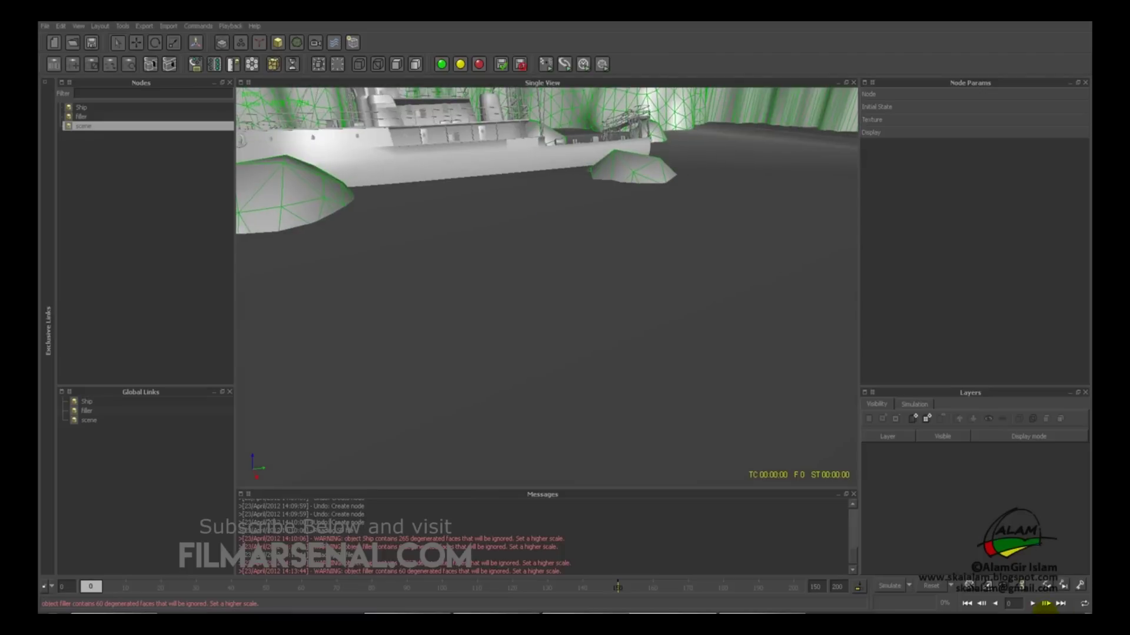
click(988, 587)
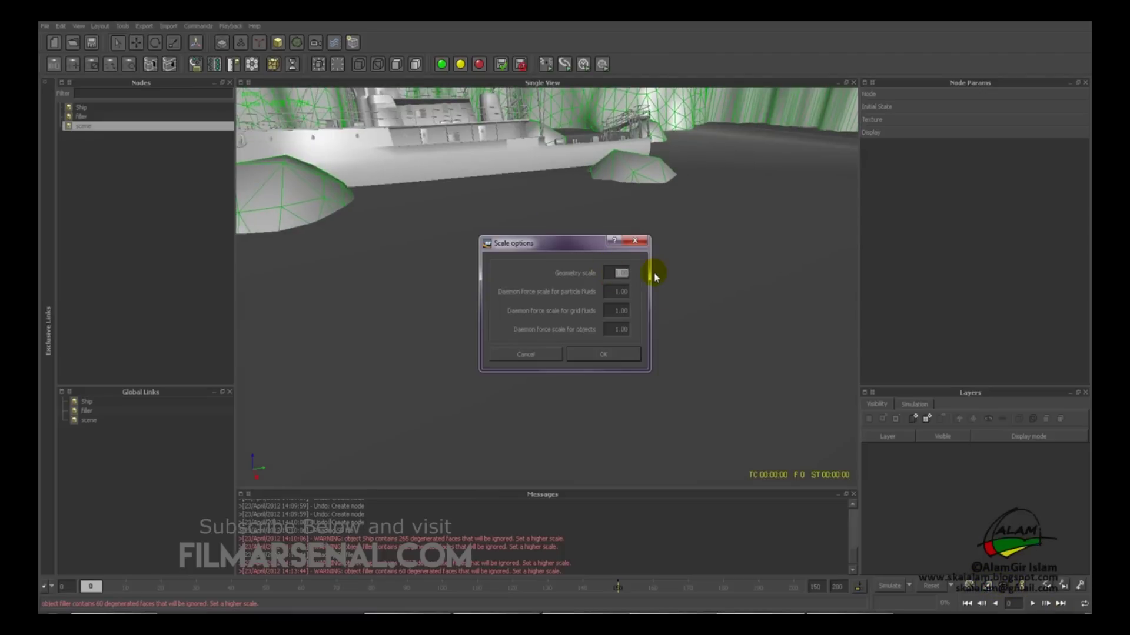
click(587, 354)
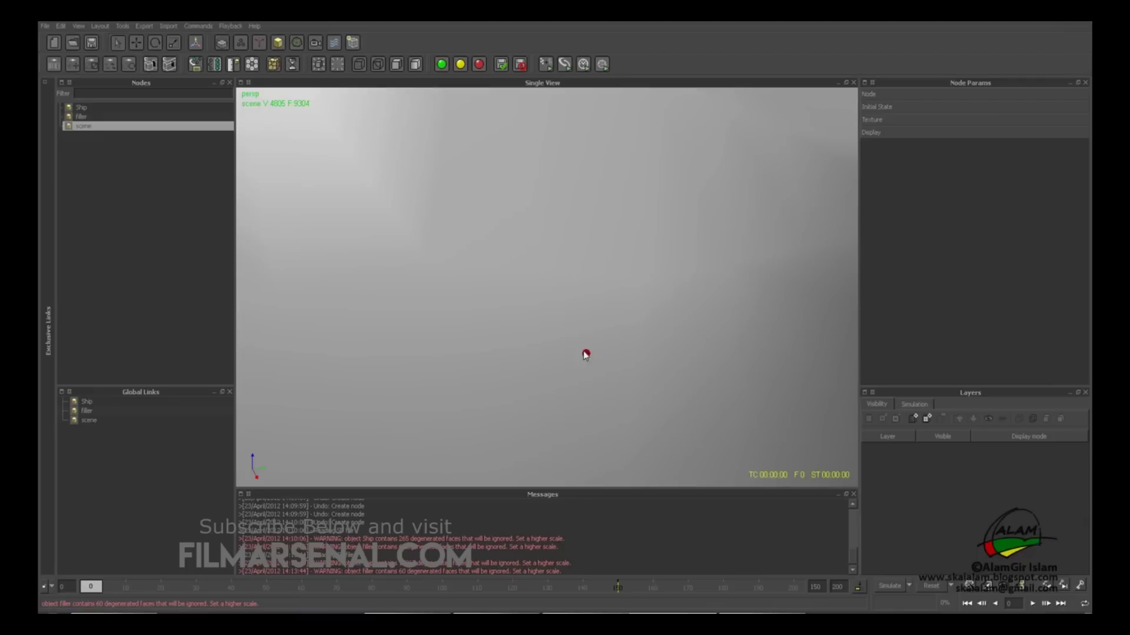
mouse_move(579, 349)
alt+right_down()
mouse_move(626, 340)
mouse_move(641, 368)
mouse_move(574, 312)
mouse_move(549, 309)
mouse_move(567, 272)
mouse_move(585, 328)
alt+right_up()
alt+drag(585, 328, 542, 332)
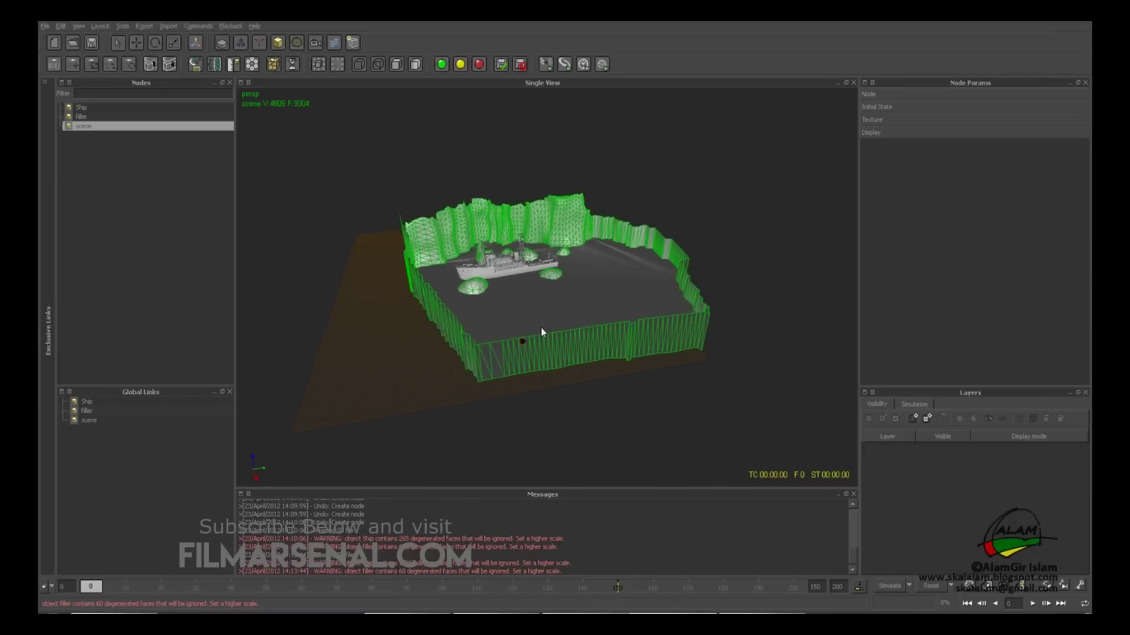
mouse_move(525, 294)
alt+right_down()
mouse_move(524, 260)
mouse_move(532, 315)
mouse_move(530, 293)
alt+right_up()
alt+drag(559, 245, 320, 171)
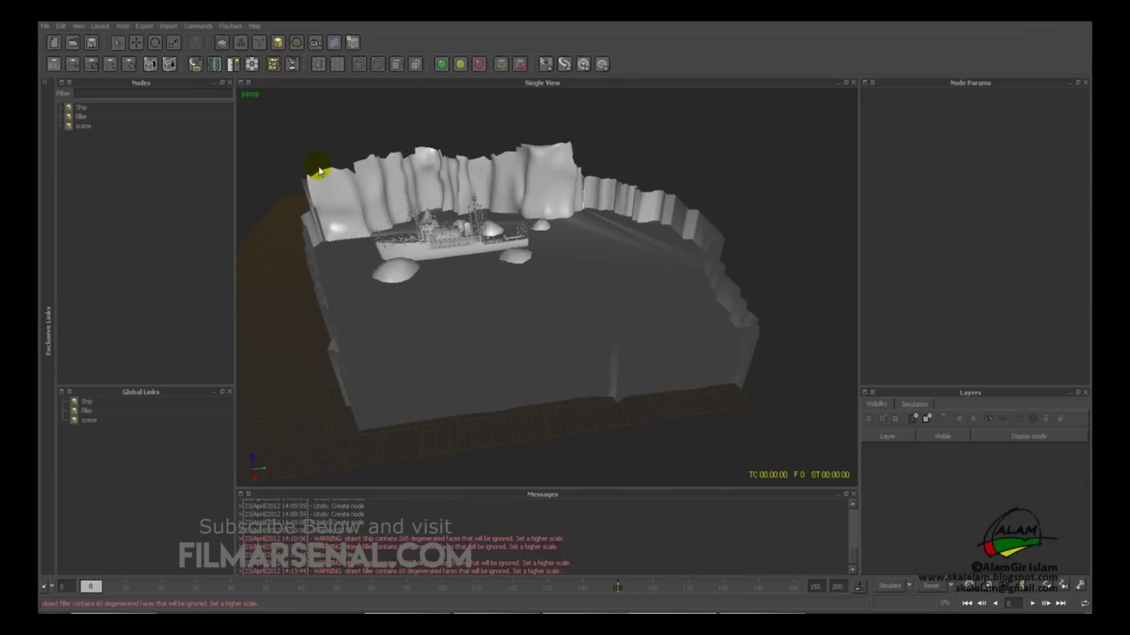
Add a grid fluid domain to the scene
click(222, 43)
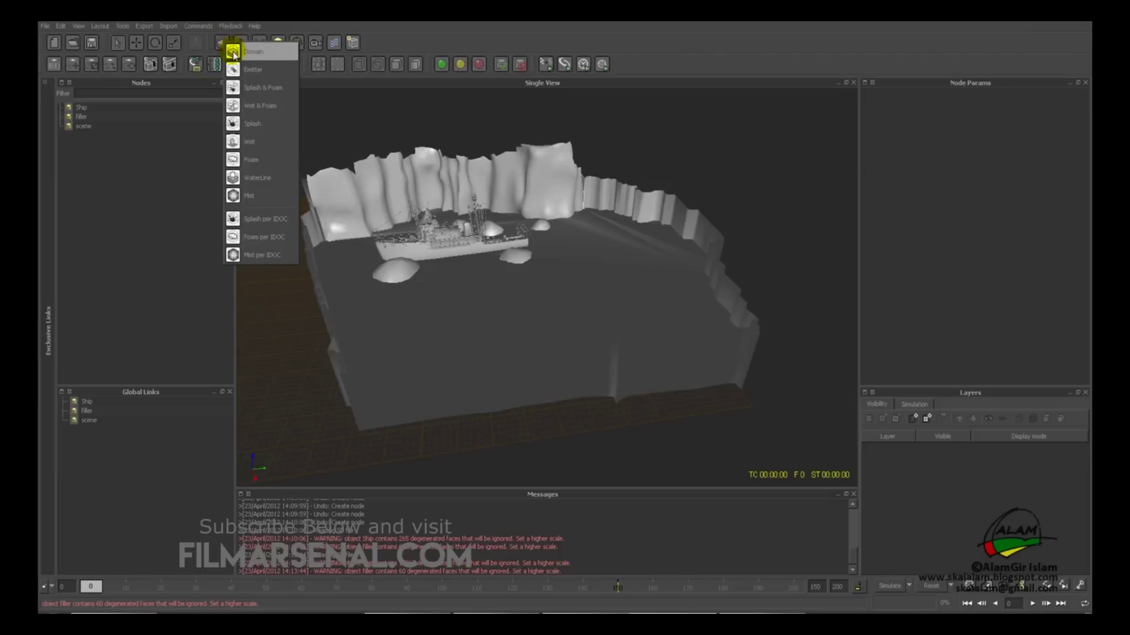
click(255, 55)
alt+right_drag(436, 218, 450, 183)
alt+drag(450, 184, 481, 304)
alt+right_drag(640, 308, 593, 307)
alt+drag(593, 308, 542, 301)
Stretch the grid fluid domain along Y to a scale of about 82.5, beyond both ends of the ship
key(r)
drag(551, 259, 588, 294)
key(w)
key(1)
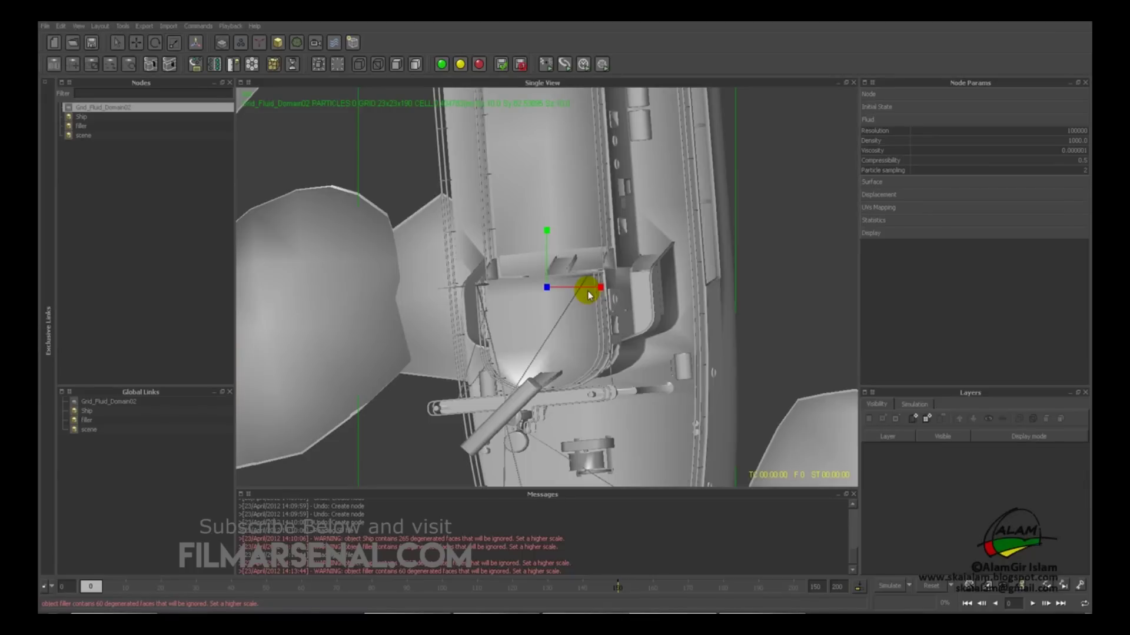
scroll(588, 294, down, 6)
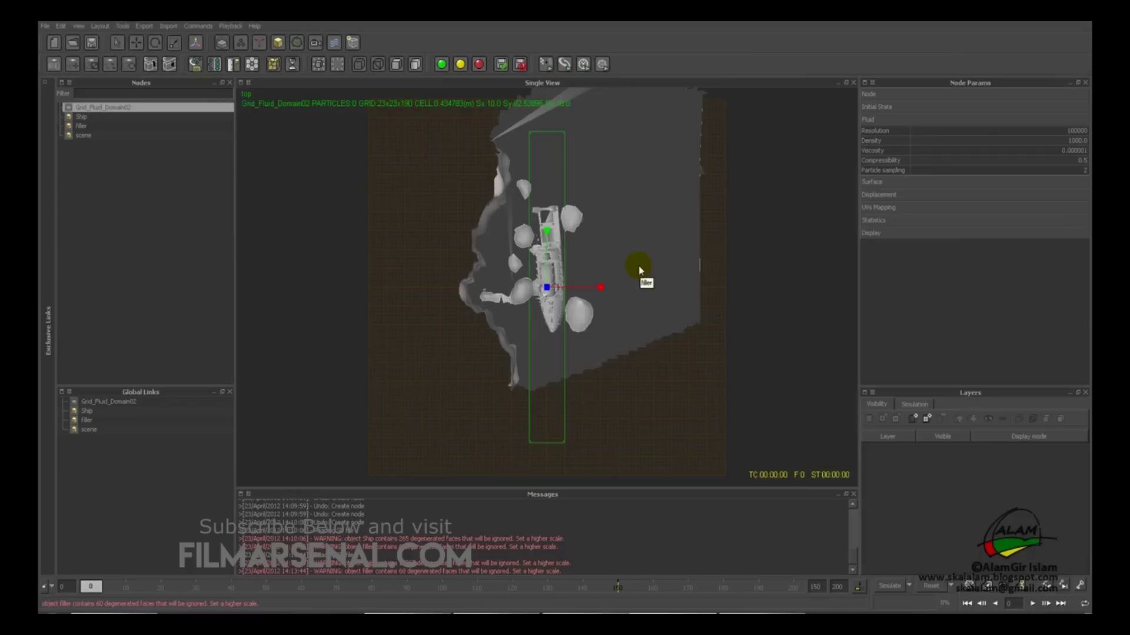
Lengthen the domain to about 91 along Y and move it to about Y 17.4 to span the terrain's length
key(2)
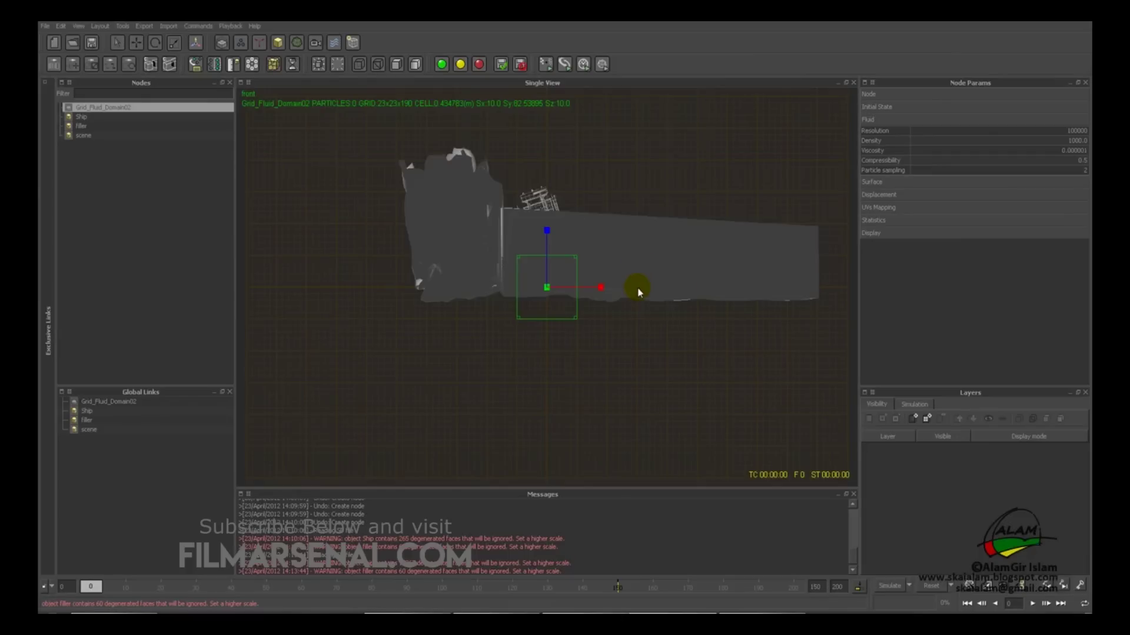
key(3)
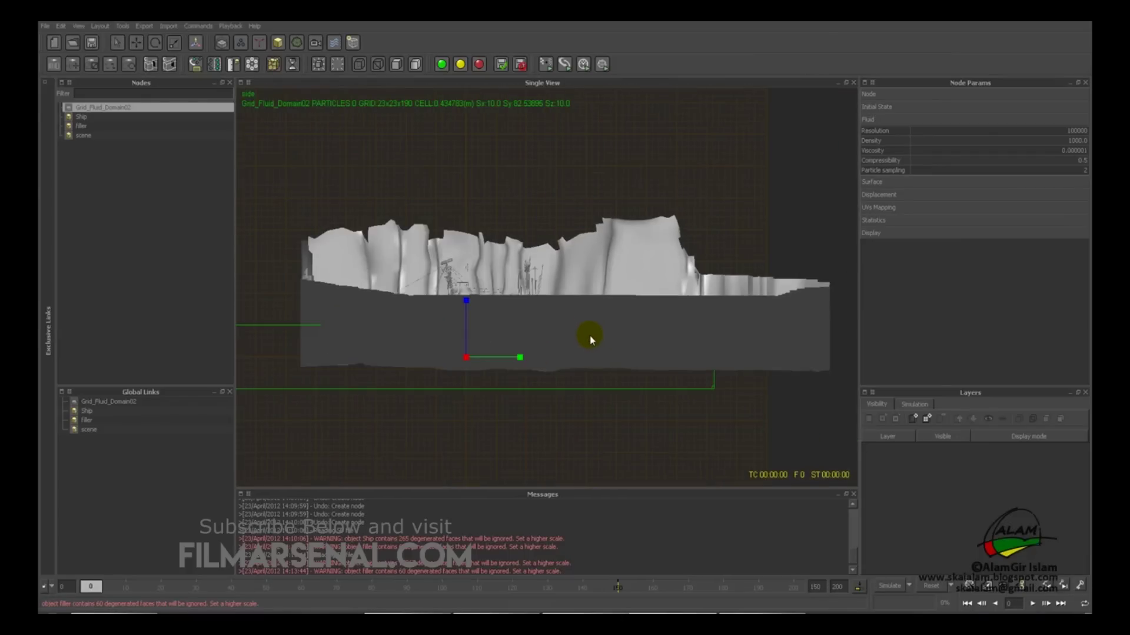
key(4)
alt+drag(590, 335, 528, 190)
key(1)
key(w)
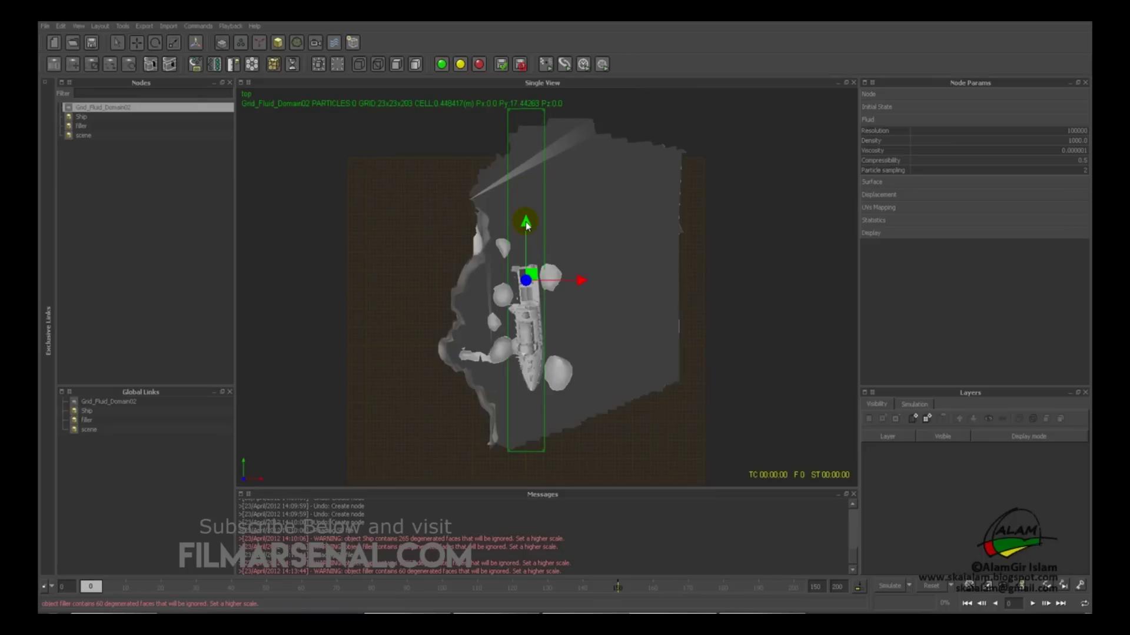
Scale the domain to about 74 in X and 28.5 in Z, and position it around the terrain at about X 10, Y 16.4, Z 13.2
key(r)
drag(579, 281, 690, 290)
key(2)
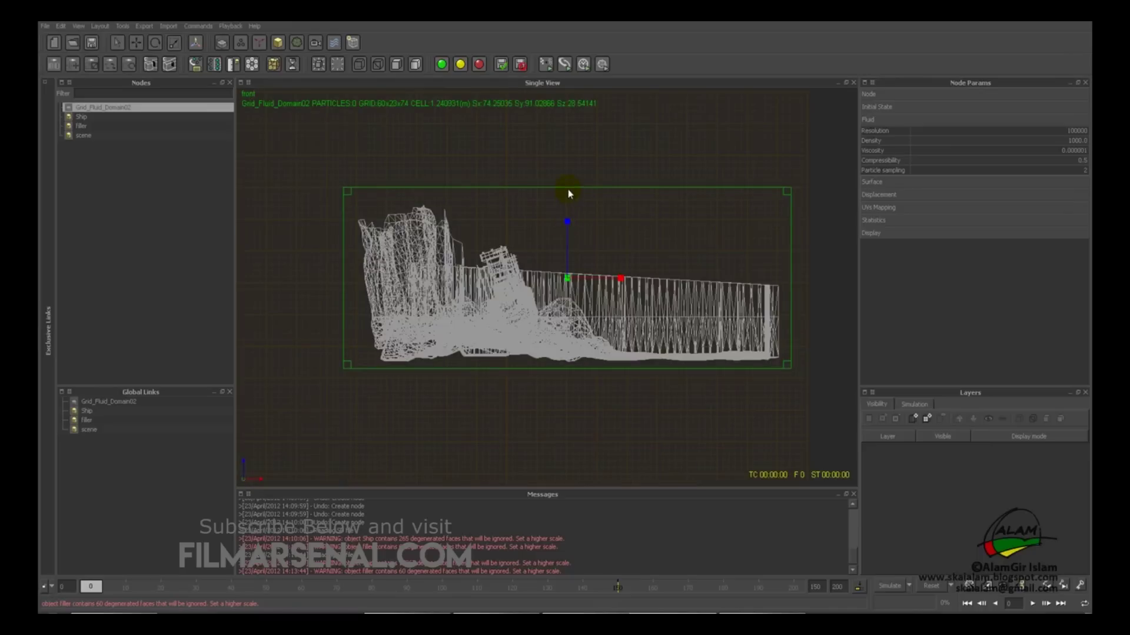
key(w)
drag(567, 222, 567, 209)
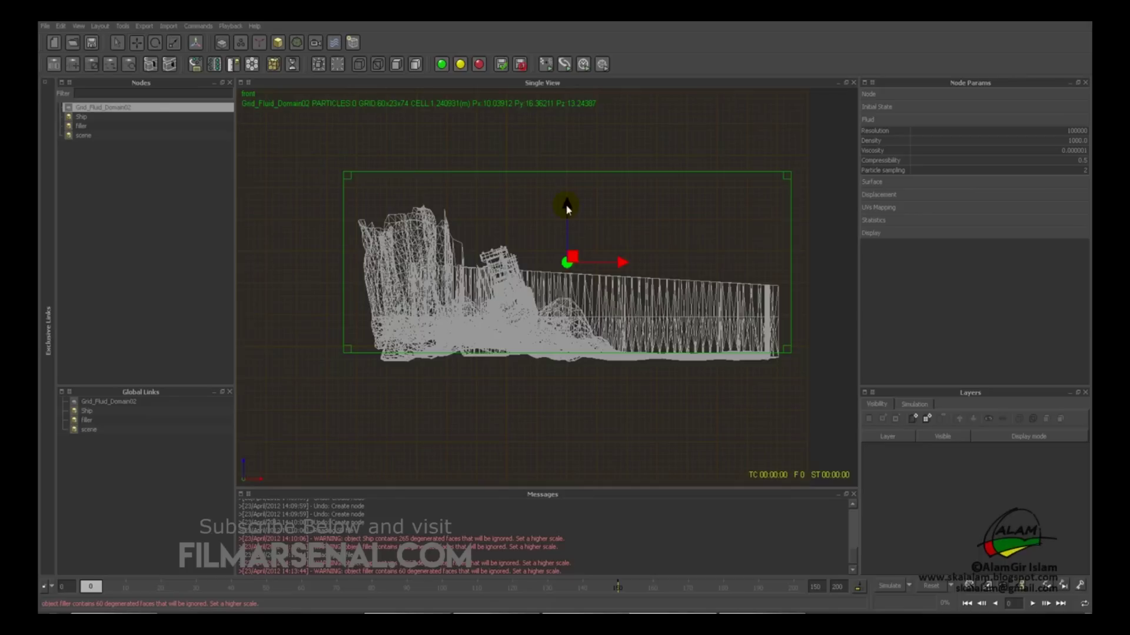
key(4)
mouse_move(538, 338)
alt+mouse_down()
mouse_move(480, 360)
mouse_move(497, 324)
mouse_move(612, 316)
mouse_move(622, 317)
mouse_move(621, 344)
mouse_move(603, 341)
mouse_move(595, 321)
mouse_move(629, 360)
mouse_move(683, 338)
mouse_move(700, 355)
mouse_move(609, 381)
mouse_move(644, 327)
mouse_move(673, 335)
mouse_move(699, 320)
mouse_move(610, 333)
mouse_move(593, 358)
mouse_move(562, 302)
mouse_move(560, 194)
alt+mouse_up()
click(570, 154)
alt+drag(570, 154, 482, 334)
Add a cube and move it to the filler's edge opposite the cliffs, at about X 37 and Z 8.7
click(575, 290)
alt+drag(586, 254, 628, 293)
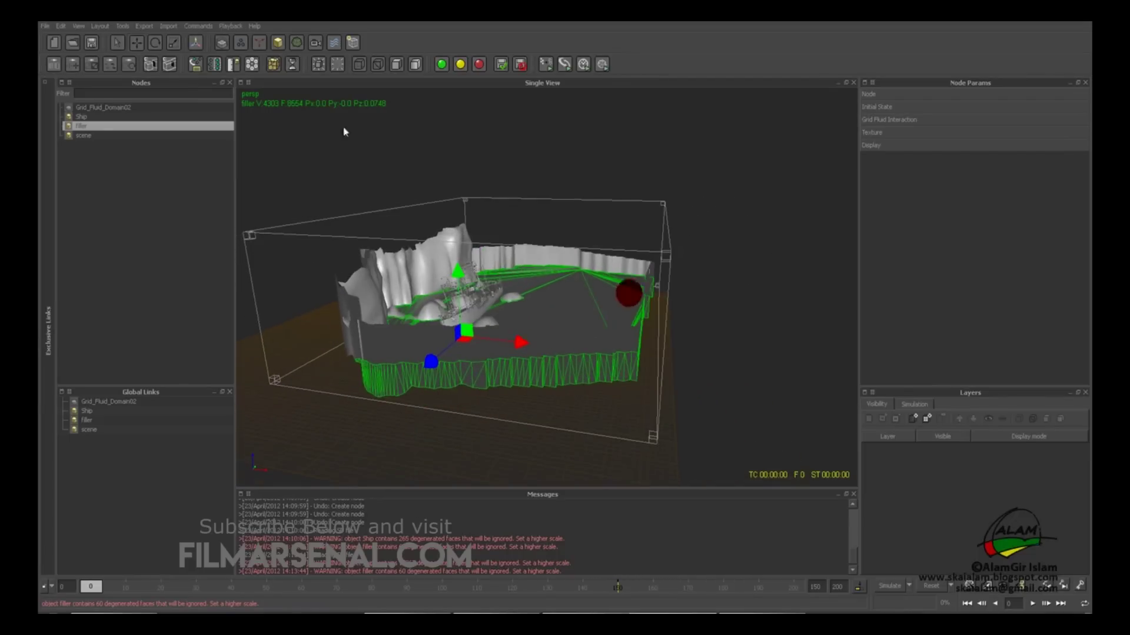
click(278, 42)
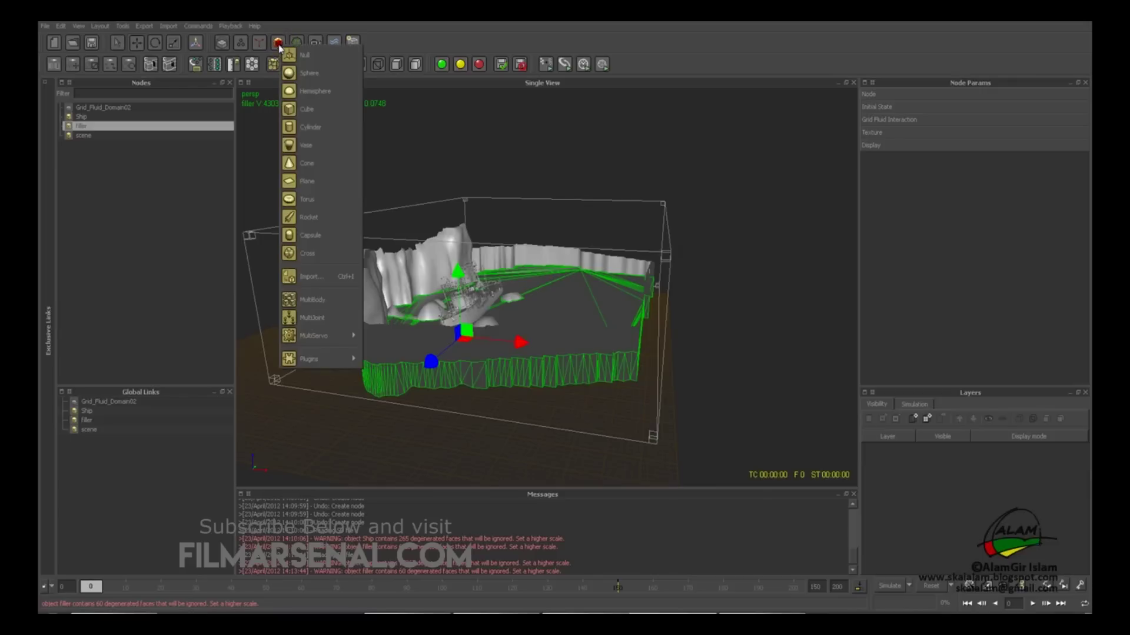
click(294, 110)
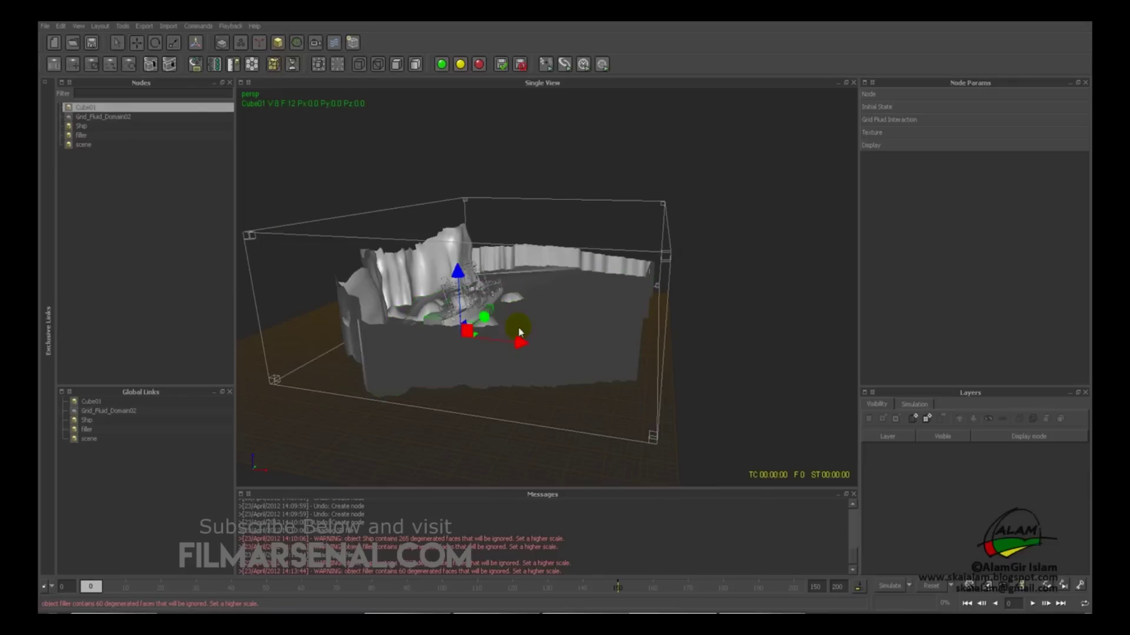
drag(519, 344, 653, 365)
drag(614, 290, 614, 252)
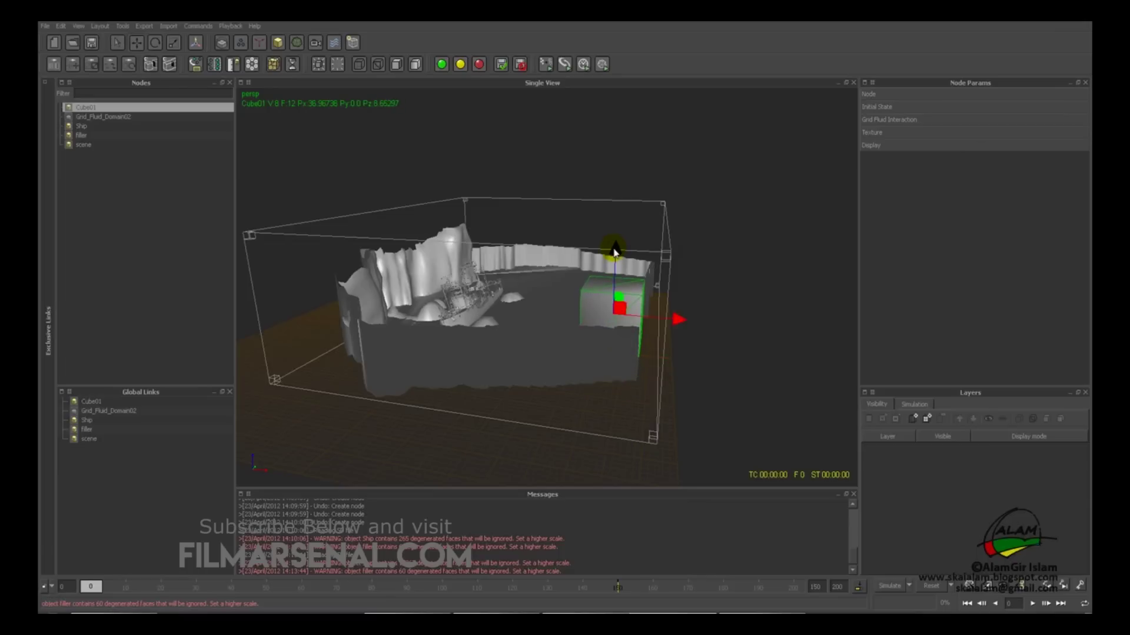
Reshape the cube into a long bar along the filler's edge, scaled to about 0.51 in X, 4.7 in Y and 0.63 in Z
key(1)
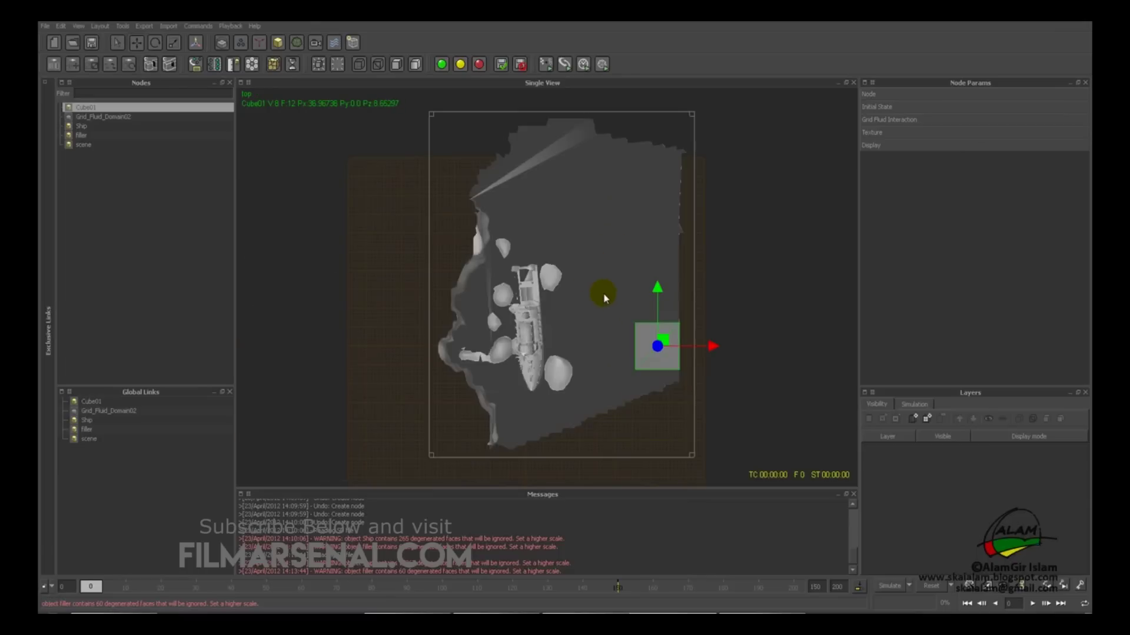
drag(650, 322, 653, 153)
key(r)
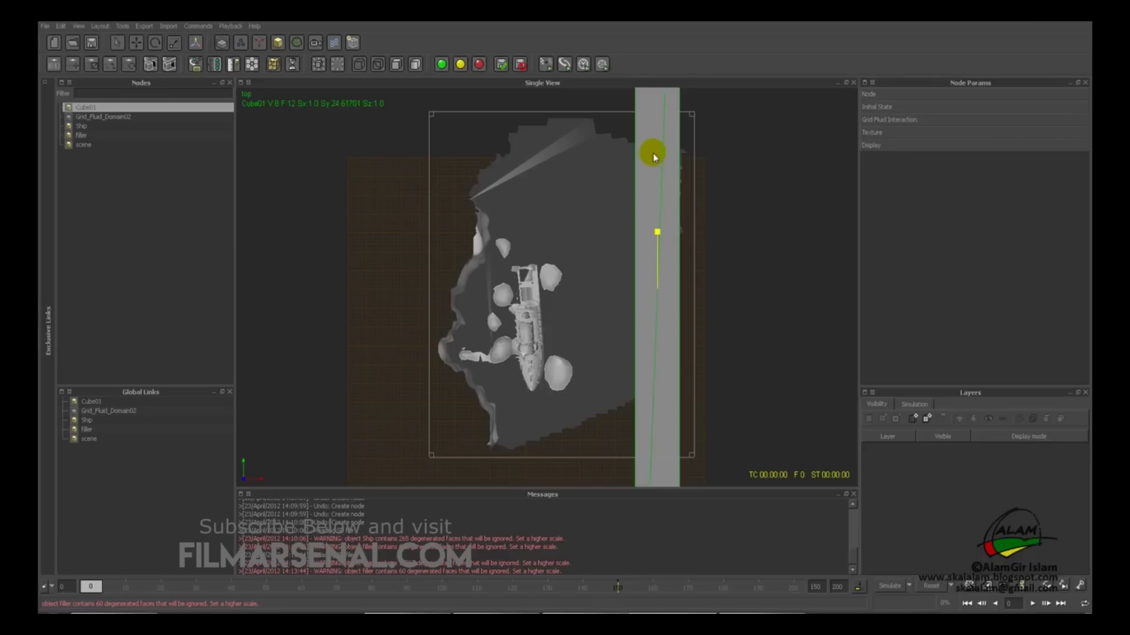
key(4)
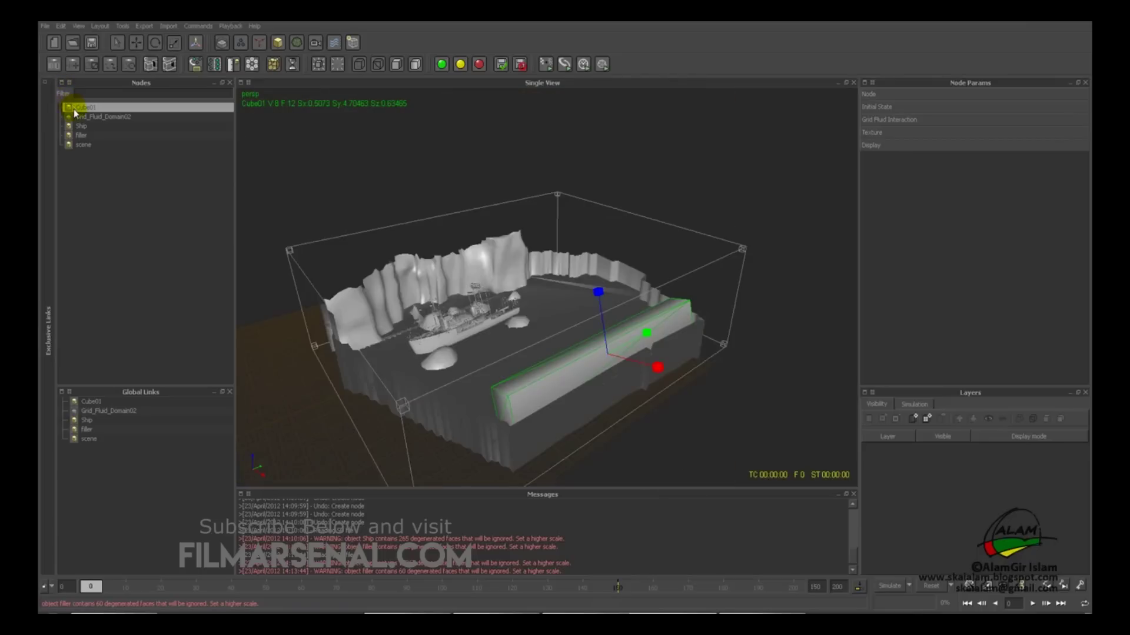
Remove the cube and the filler from the global links
click(77, 137)
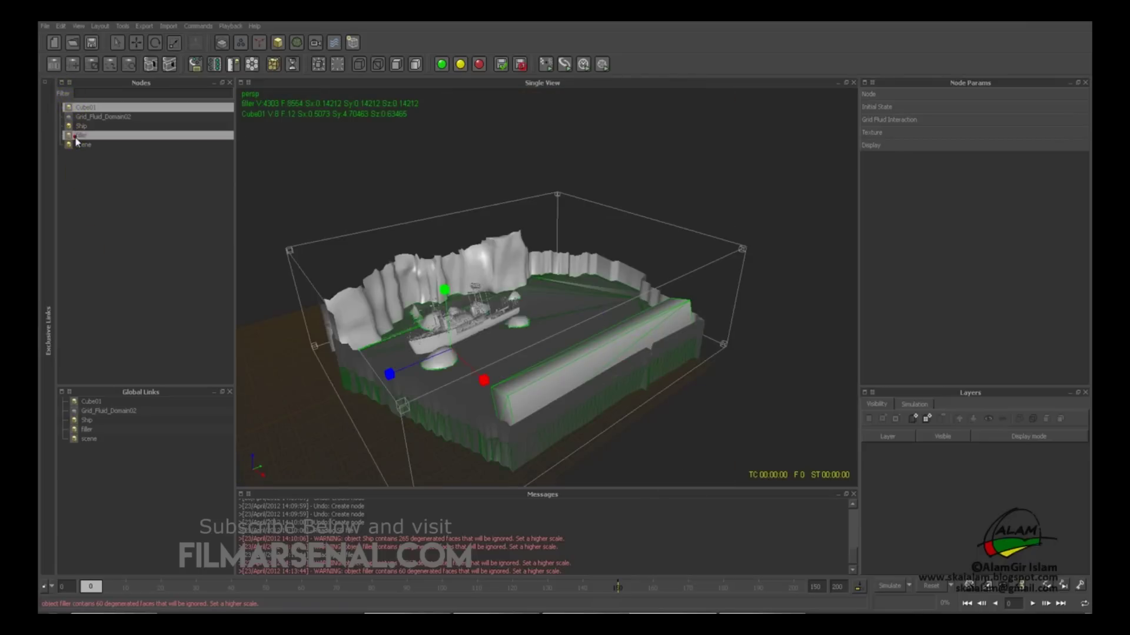
alt+drag(471, 315, 512, 330)
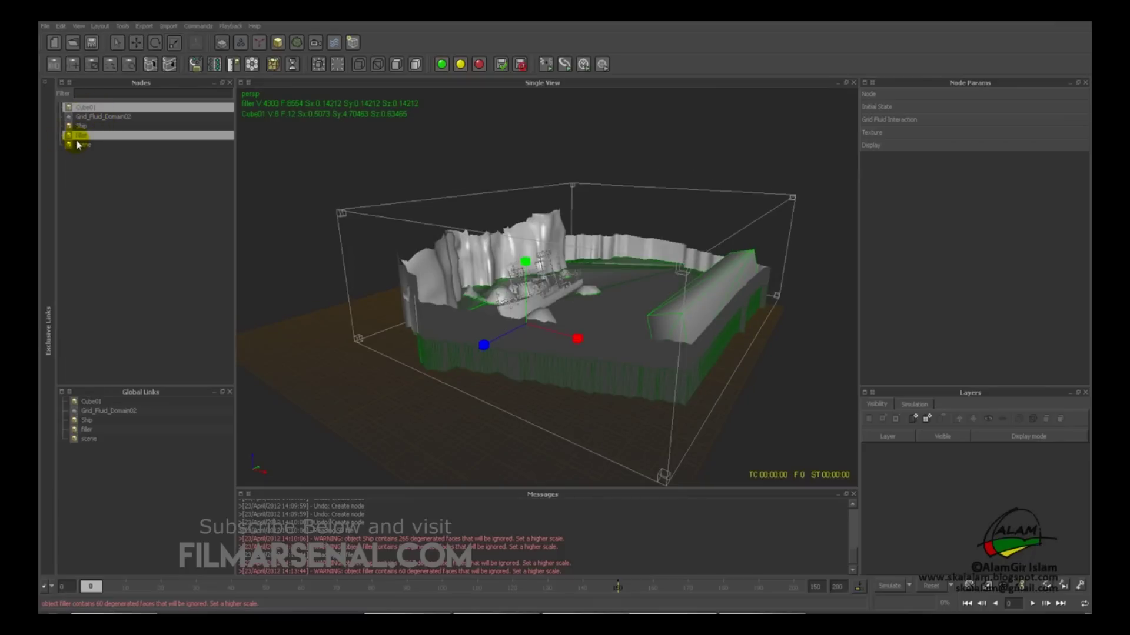
click(83, 403)
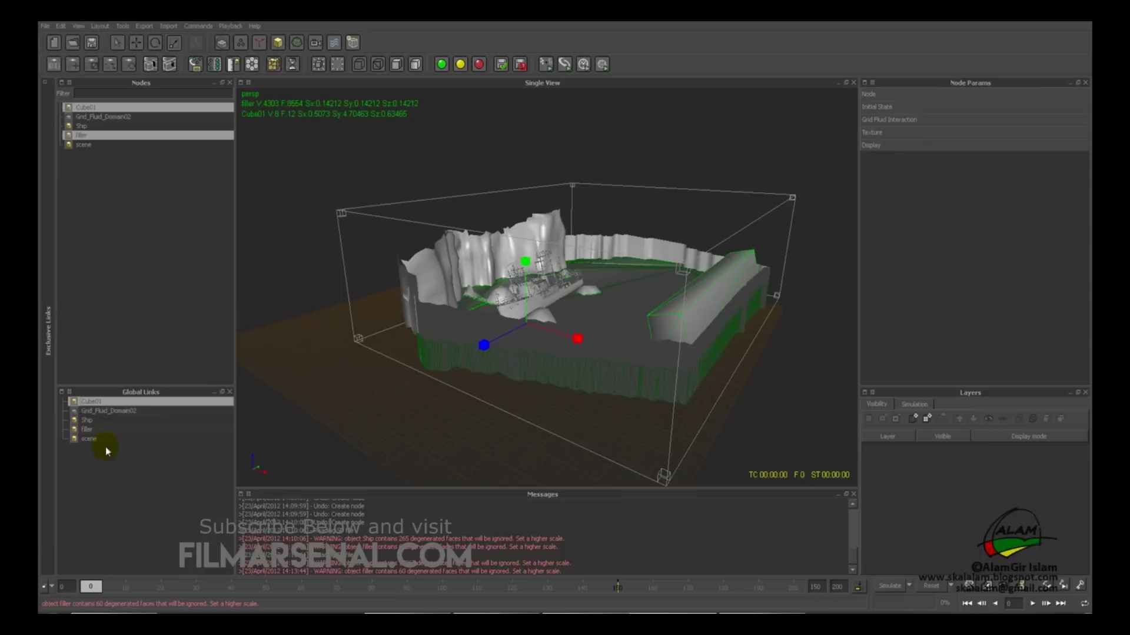
click(81, 437)
click(626, 276)
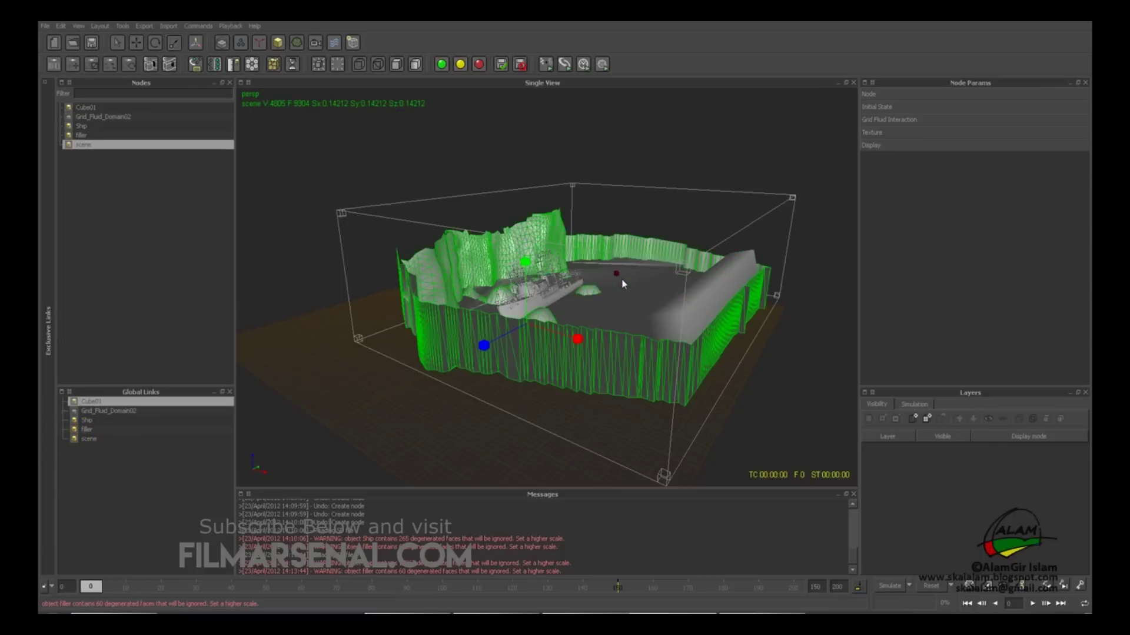
click(665, 164)
alt+drag(663, 159, 629, 314)
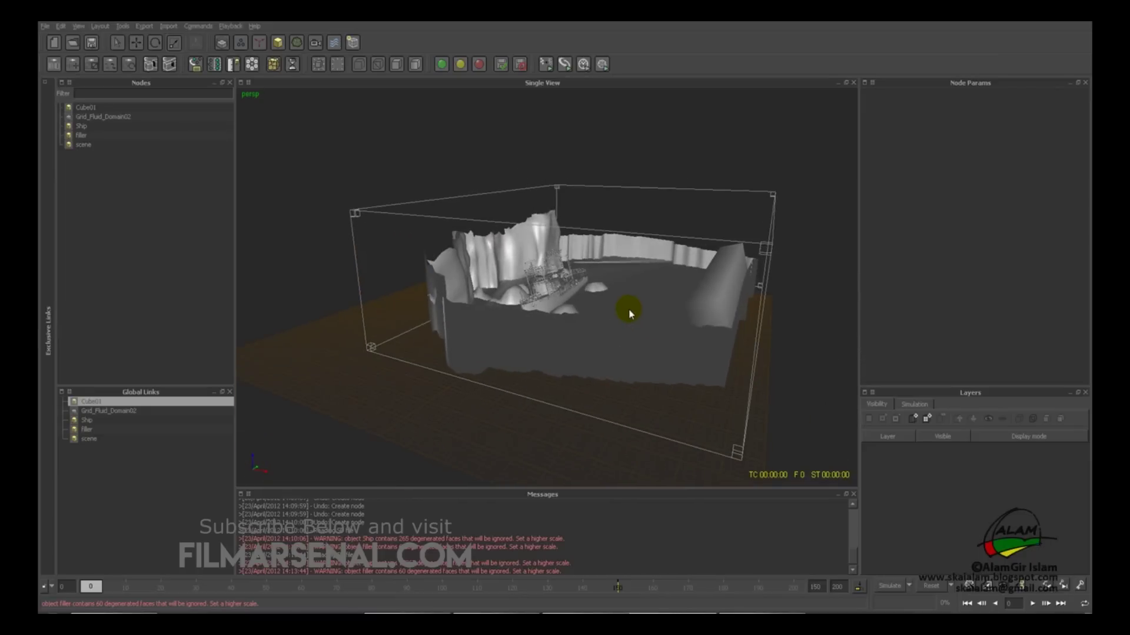
ctrl+click(74, 429)
key(Delete)
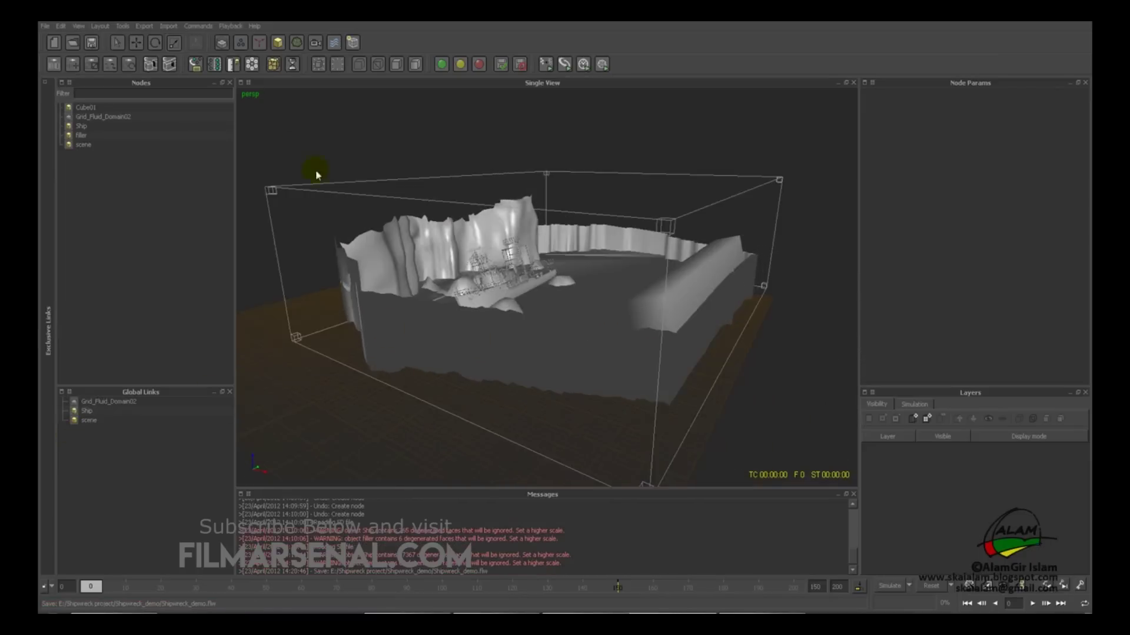
Add a Gravity daemon and move it outside the terrain to about Y -43.8
alt+drag(315, 169, 524, 287)
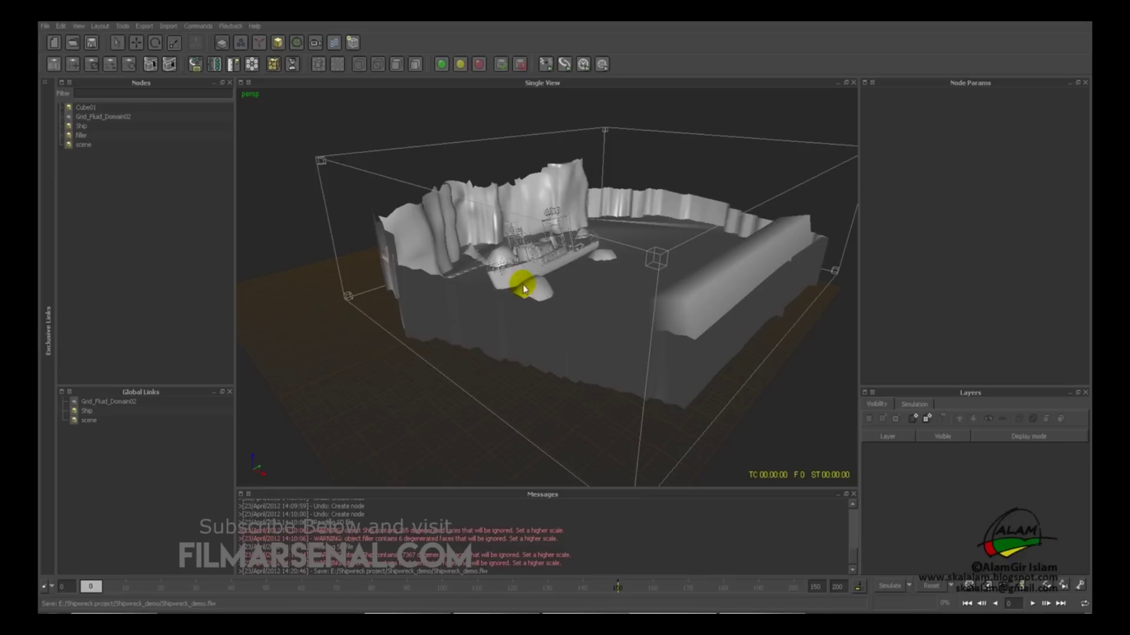
click(259, 46)
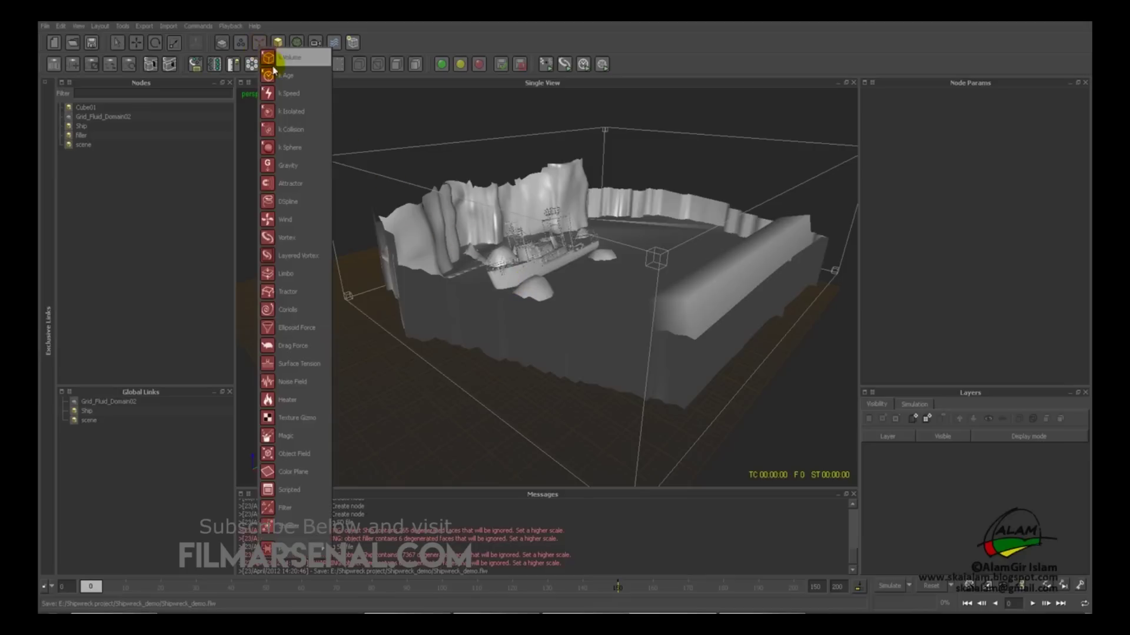
click(272, 167)
alt+drag(333, 346, 371, 321)
key(w)
drag(546, 273, 473, 322)
drag(411, 355, 395, 389)
Select the filler and the cube together and set their Visible display option to No
click(587, 297)
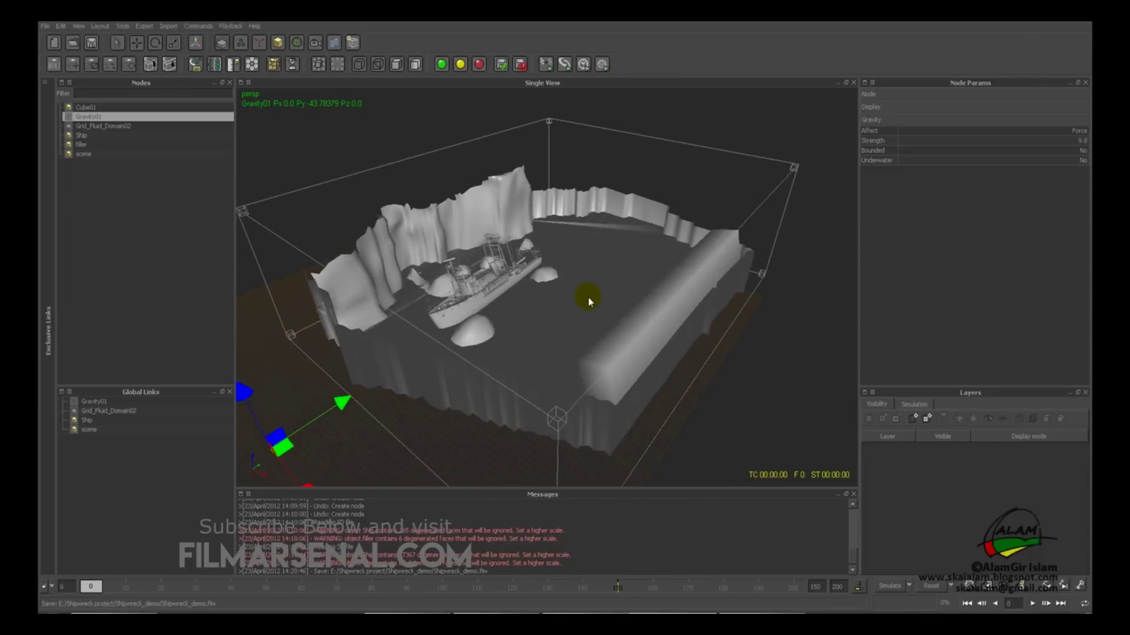
ctrl+click(692, 234)
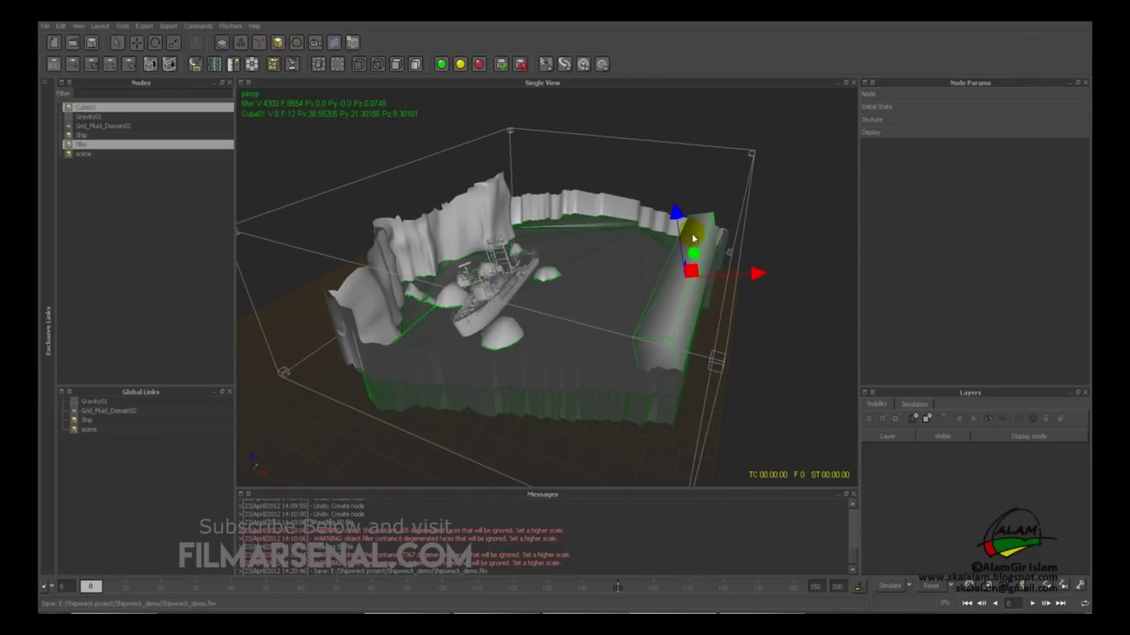
click(875, 132)
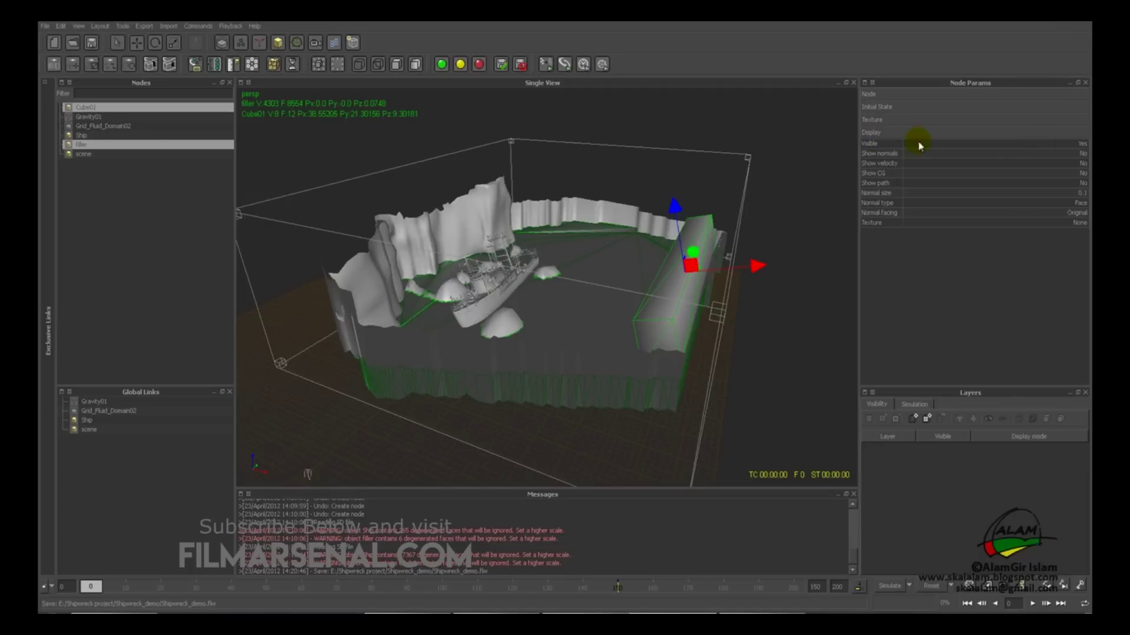
click(1069, 146)
click(1068, 146)
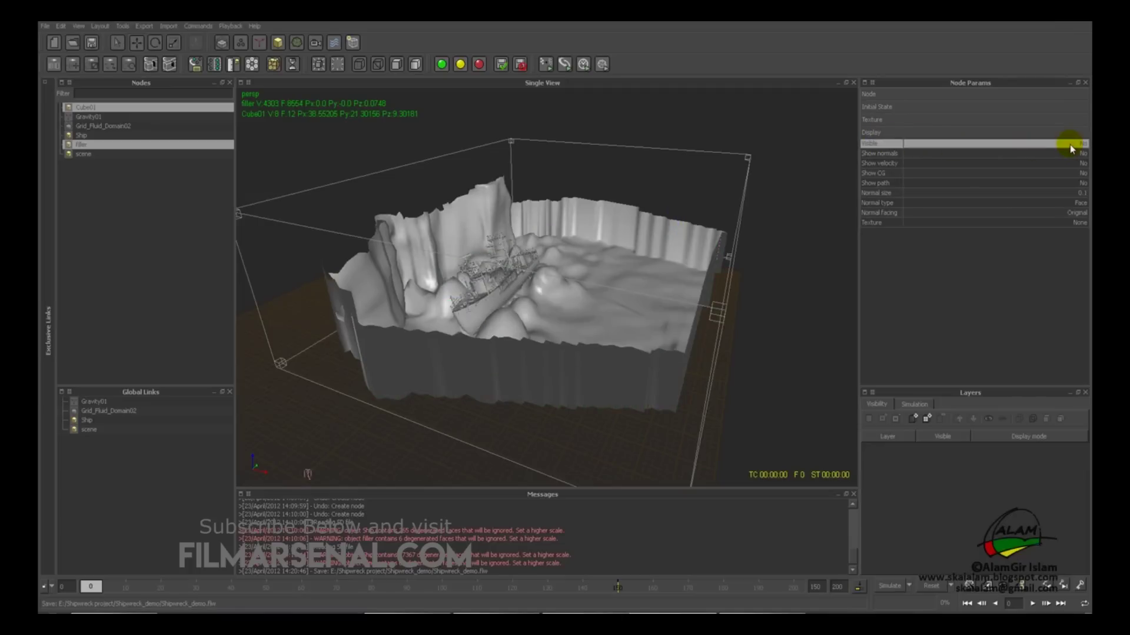
alt+drag(669, 321, 577, 312)
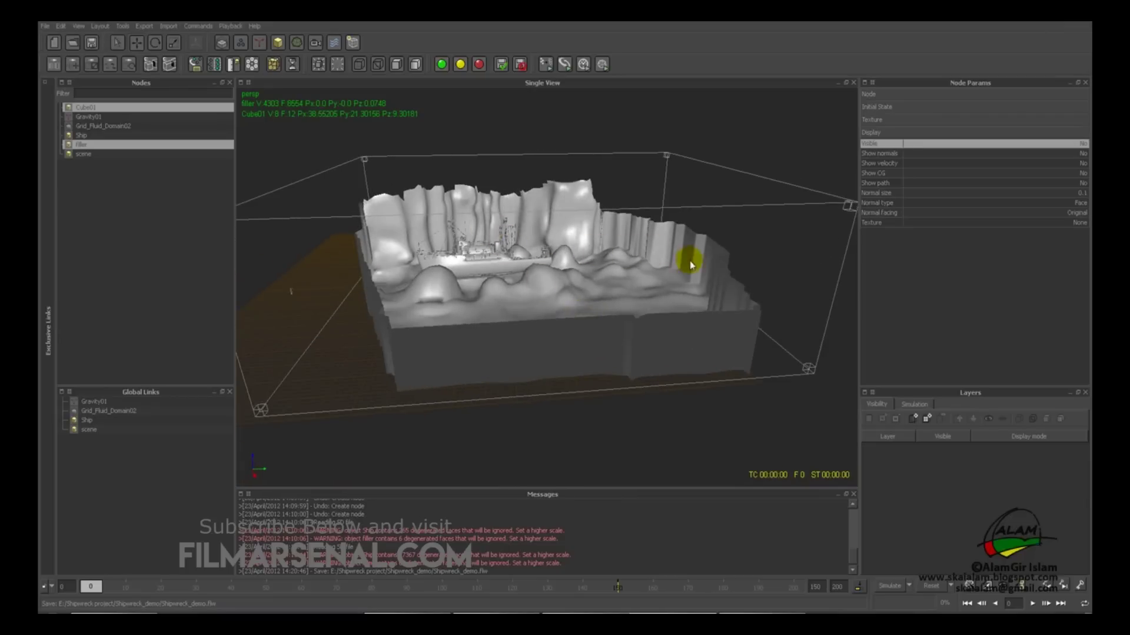
alt+drag(445, 309, 621, 318)
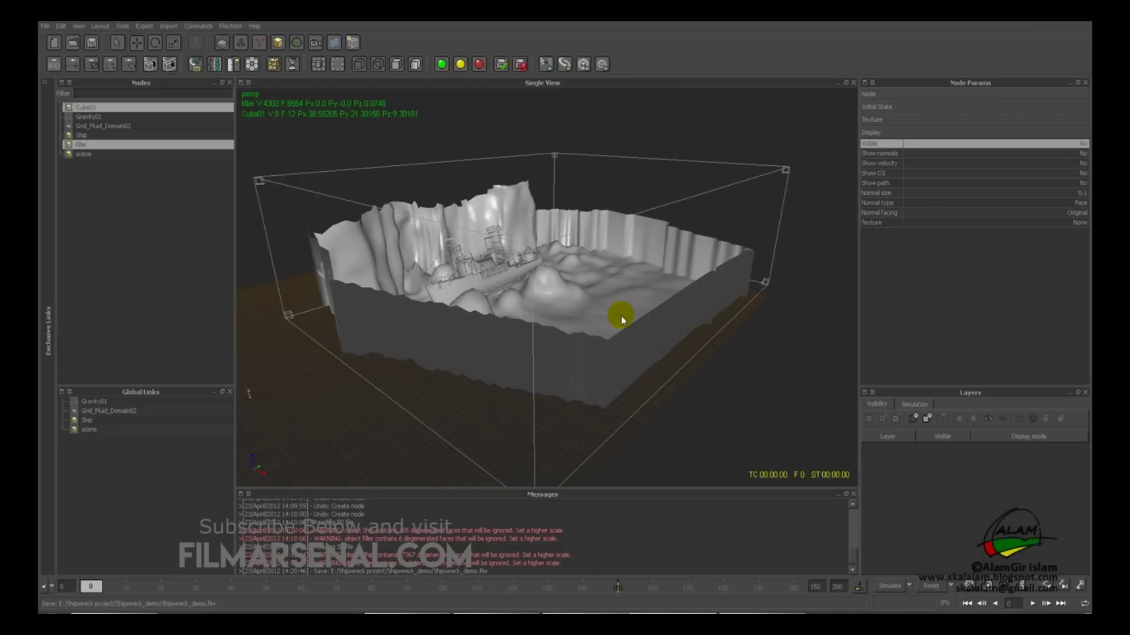
alt+drag(621, 319, 313, 253)
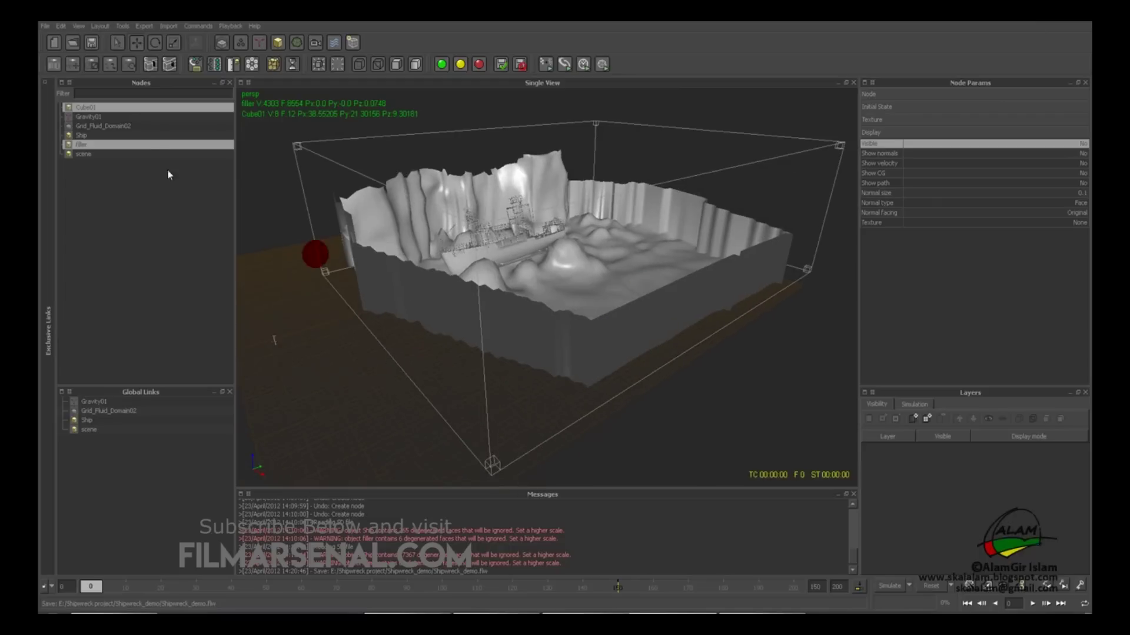
Add a grid fluid emitter that uses the filler as its source object
click(85, 147)
click(221, 42)
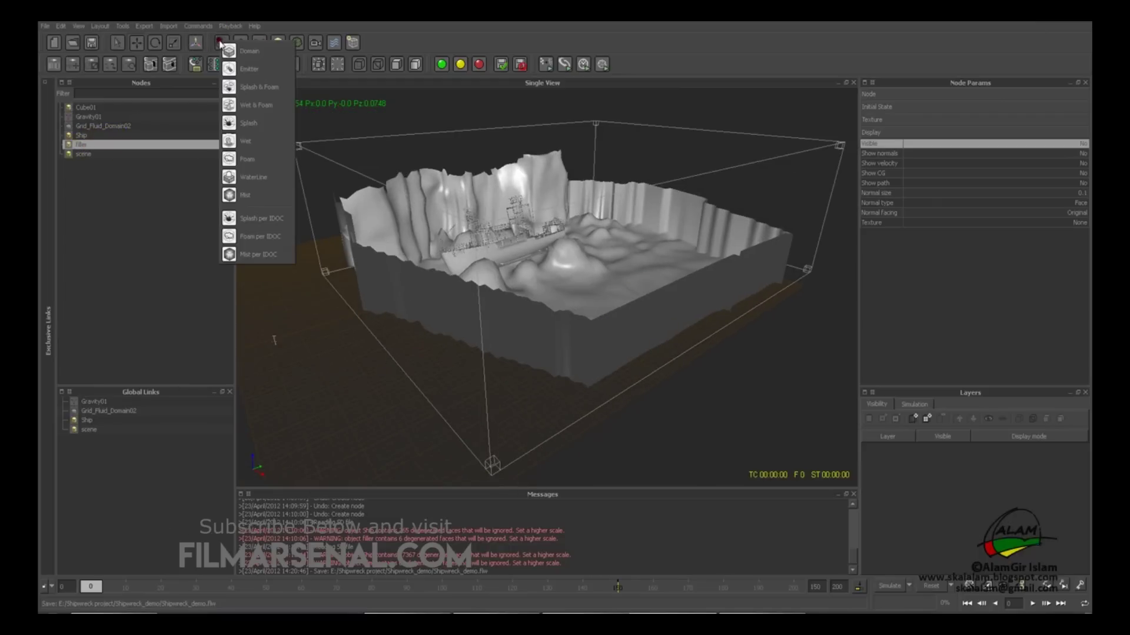
click(244, 72)
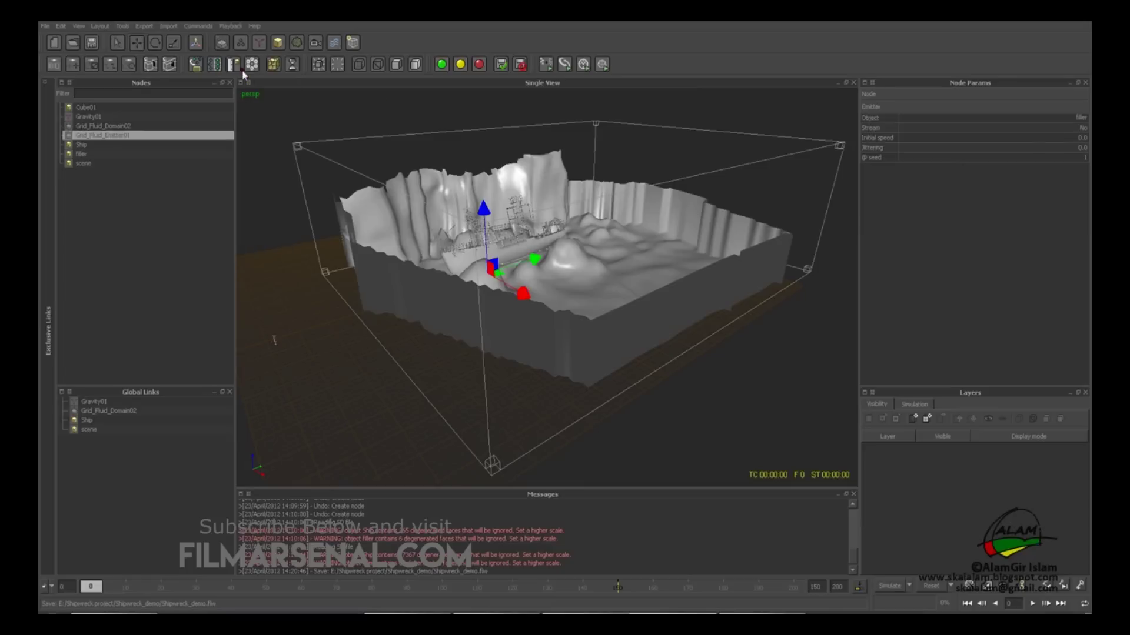
alt+drag(492, 231, 539, 229)
mouse_move(539, 229)
alt+right_down()
mouse_move(562, 257)
mouse_move(544, 223)
alt+right_up()
key(c)
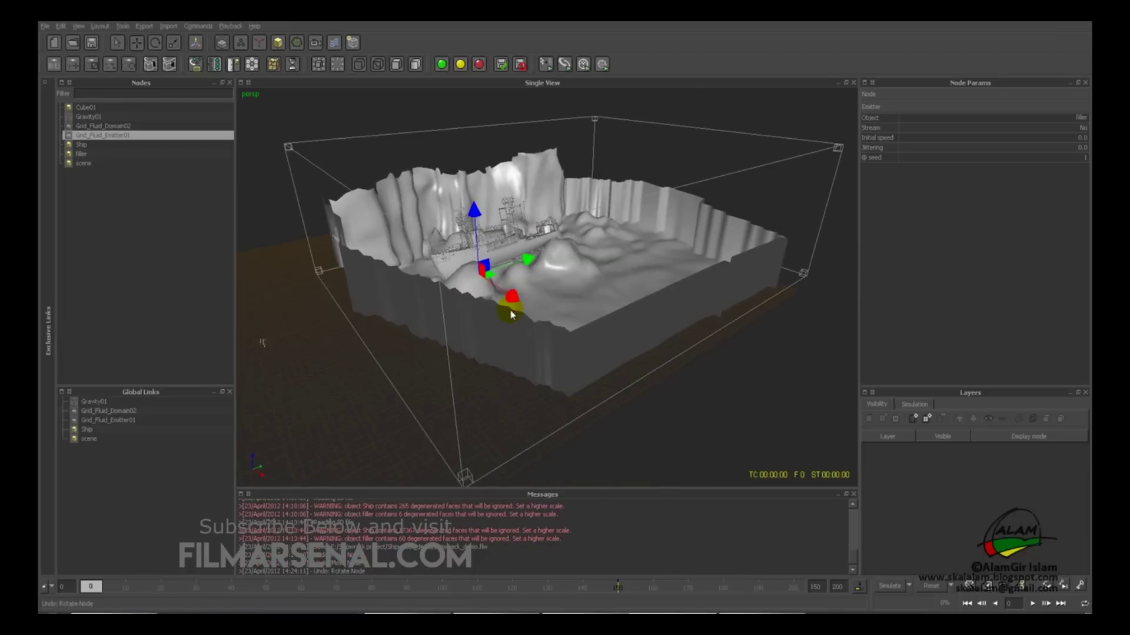
alt+drag(496, 323, 409, 306)
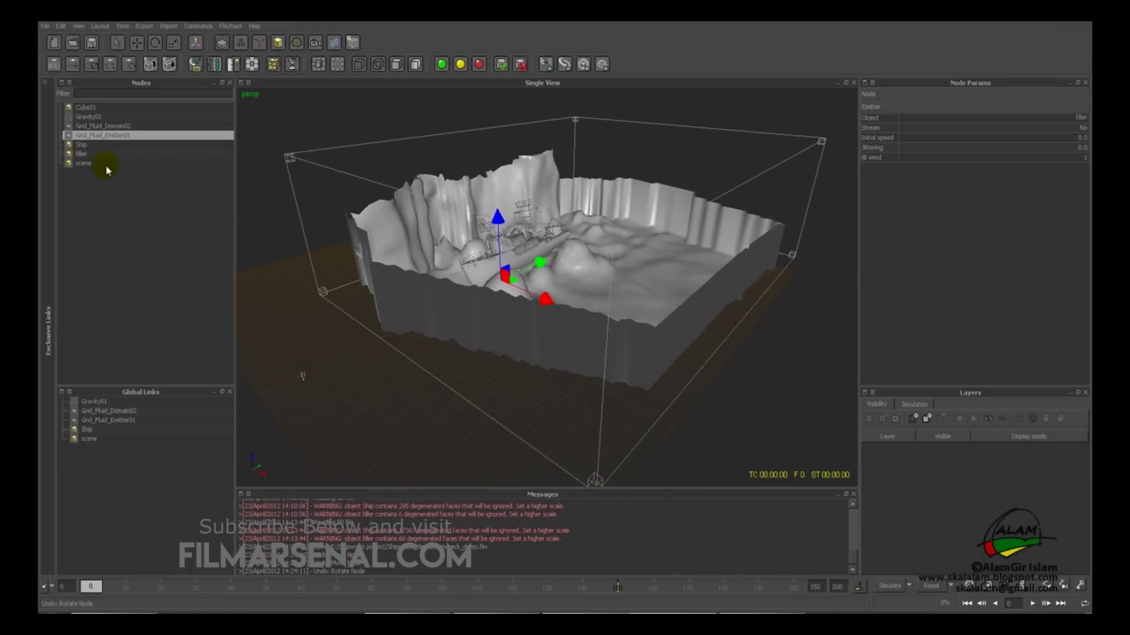
Add a second grid fluid emitter that uses Cube01 as its source object
click(94, 109)
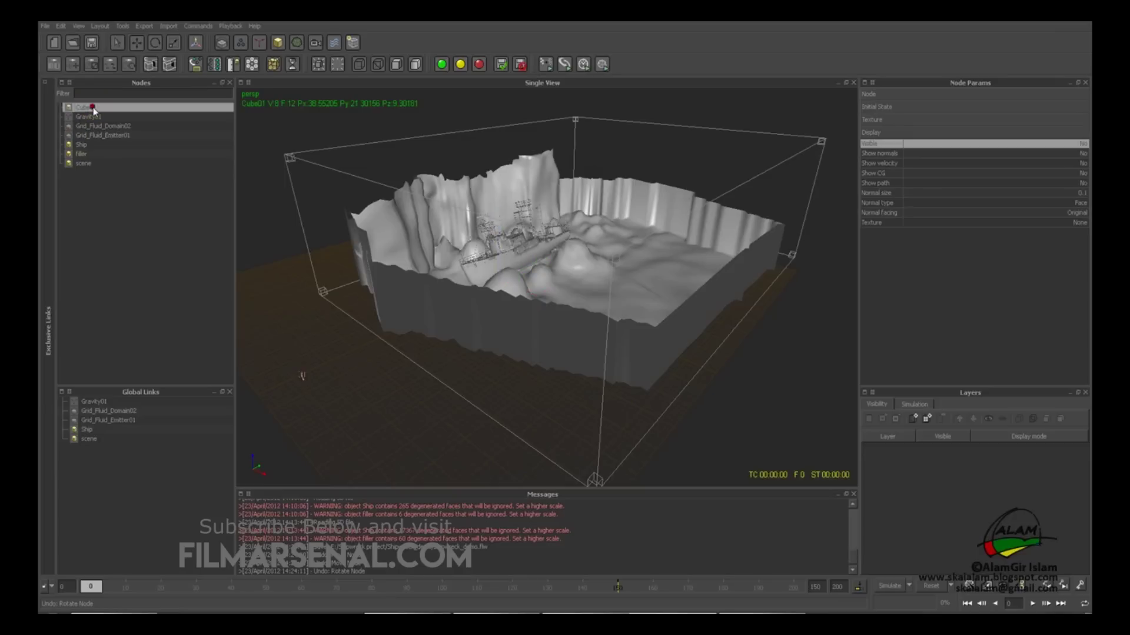
click(222, 44)
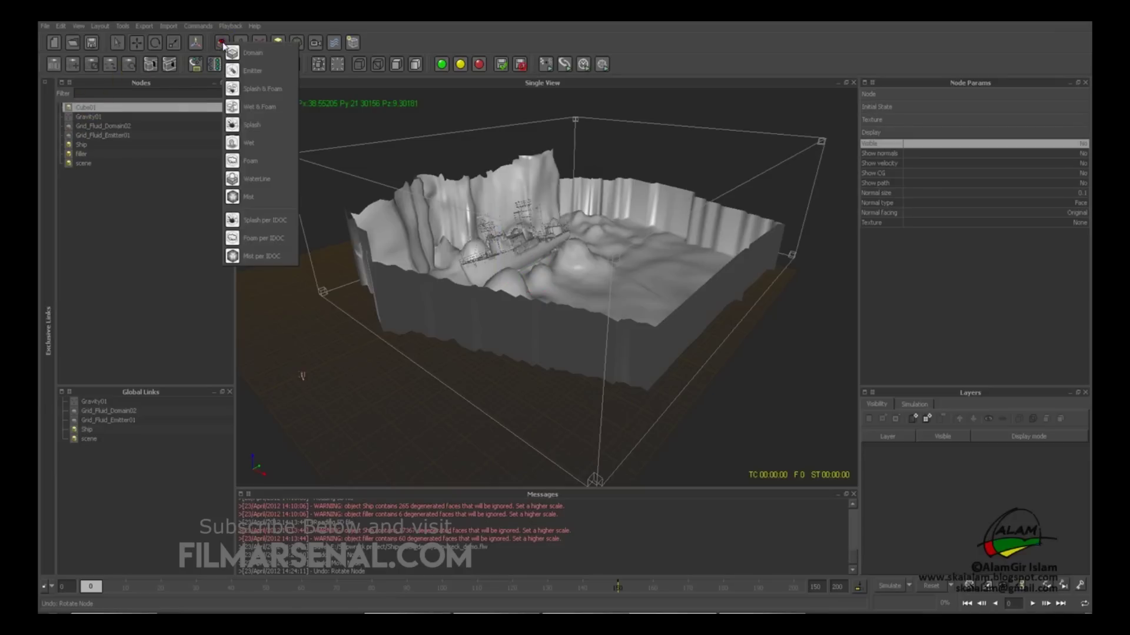
click(231, 74)
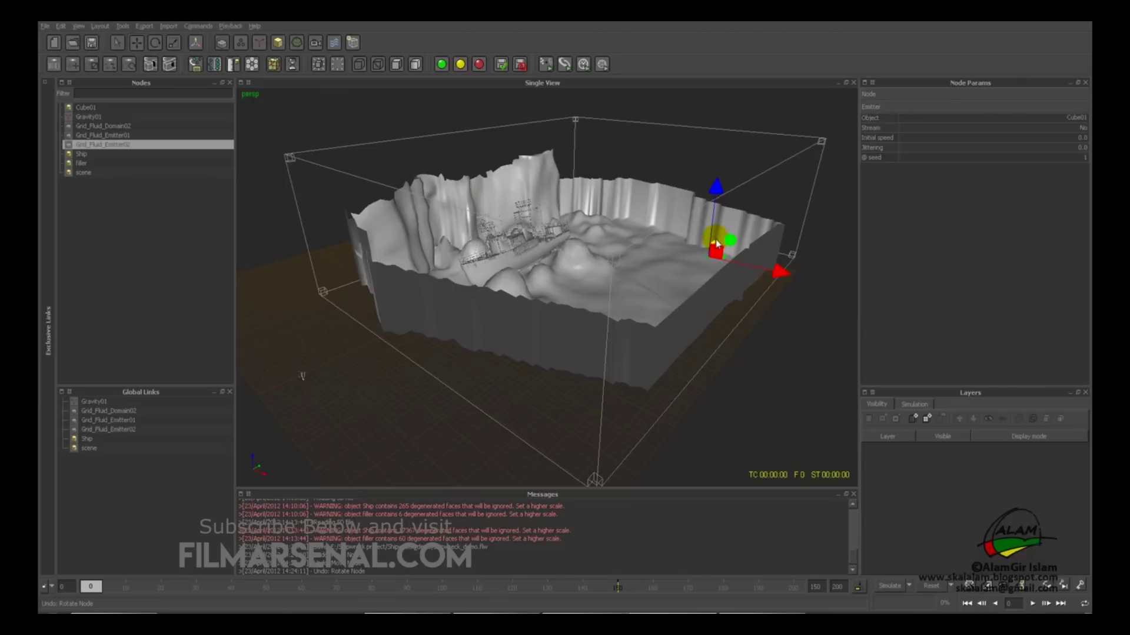
Rotate the cube's fluid emitter to about 72.4 degrees on the Y axis
scroll(573, 246, down, 3)
scroll(595, 171, up, 5)
alt+drag(595, 170, 534, 225)
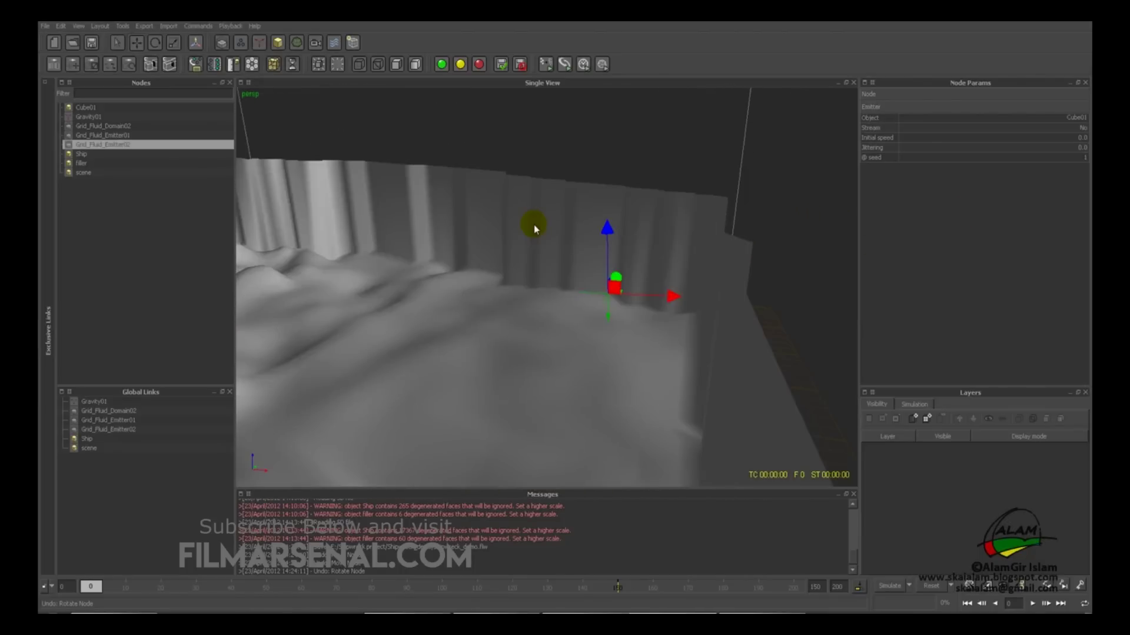
key(e)
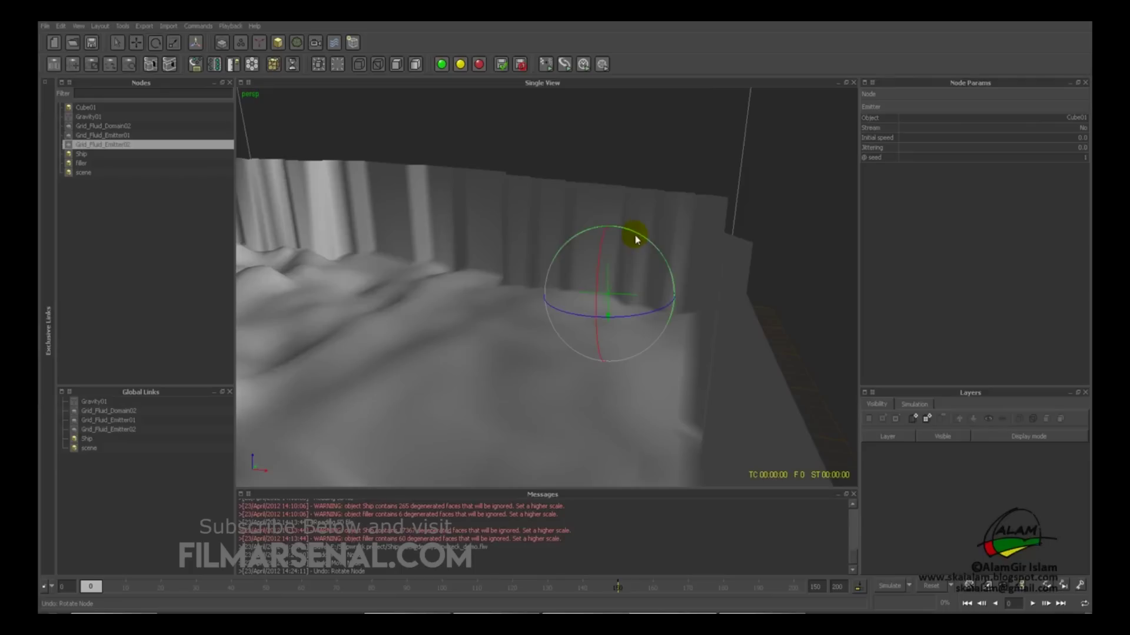
drag(635, 234, 750, 337)
alt+drag(644, 170, 656, 214)
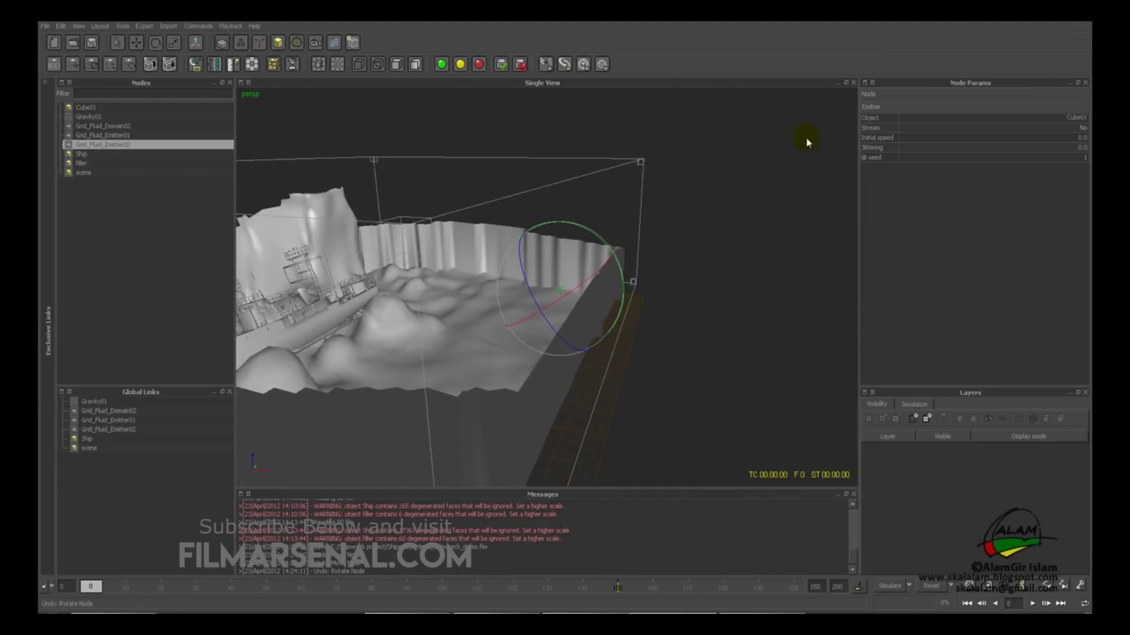
Set the cube emitter's Simulation state to Inactive
click(929, 95)
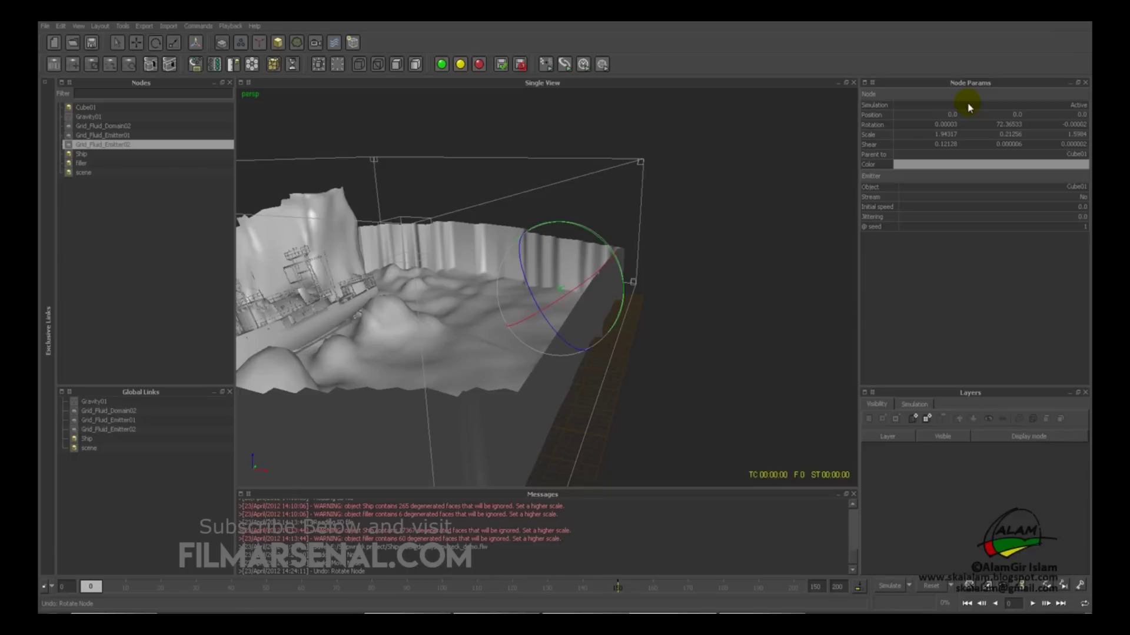
click(1012, 103)
click(1011, 117)
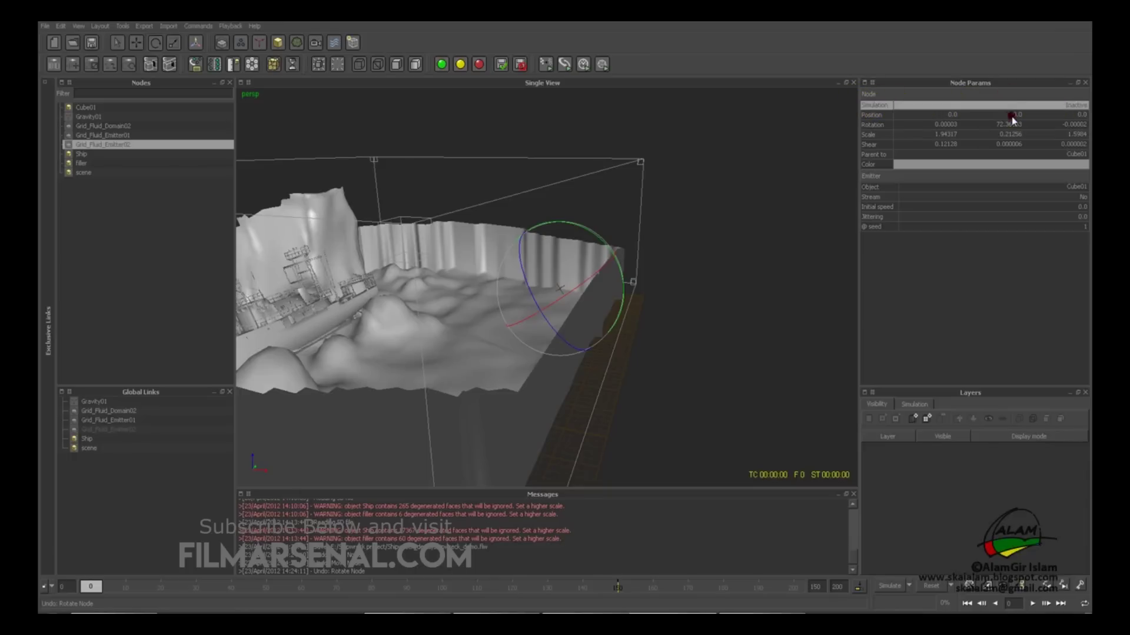
Select the filler's emitter, simulate a few frames up to frame 6, and examine the particle pattern around the ship
click(412, 297)
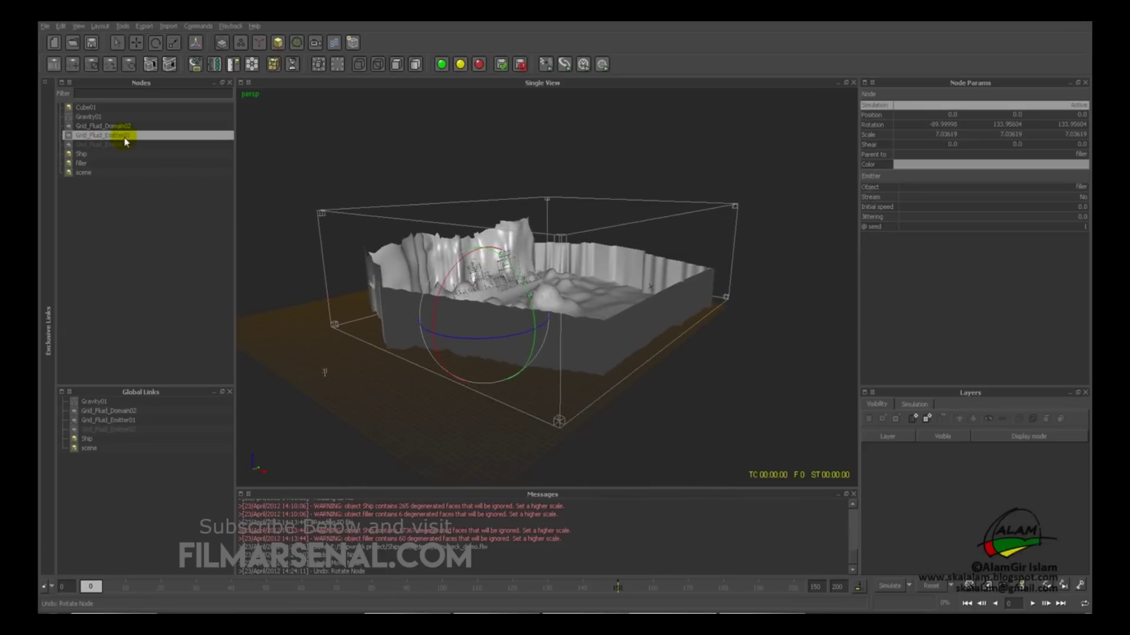
alt+right_drag(565, 277, 465, 331)
alt+drag(465, 331, 491, 302)
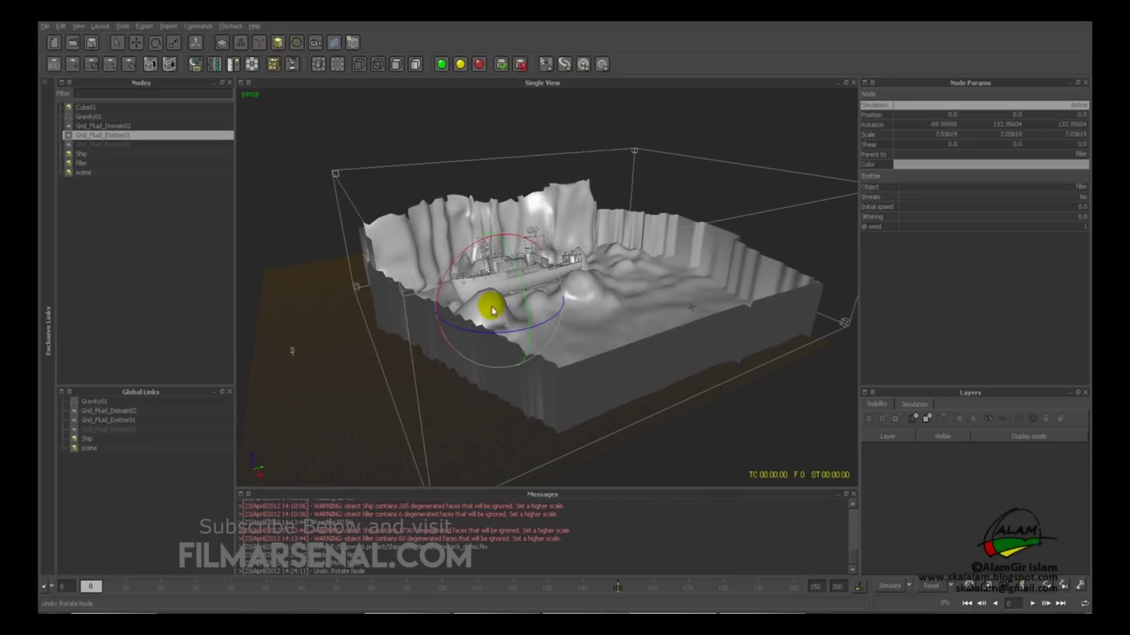
click(910, 587)
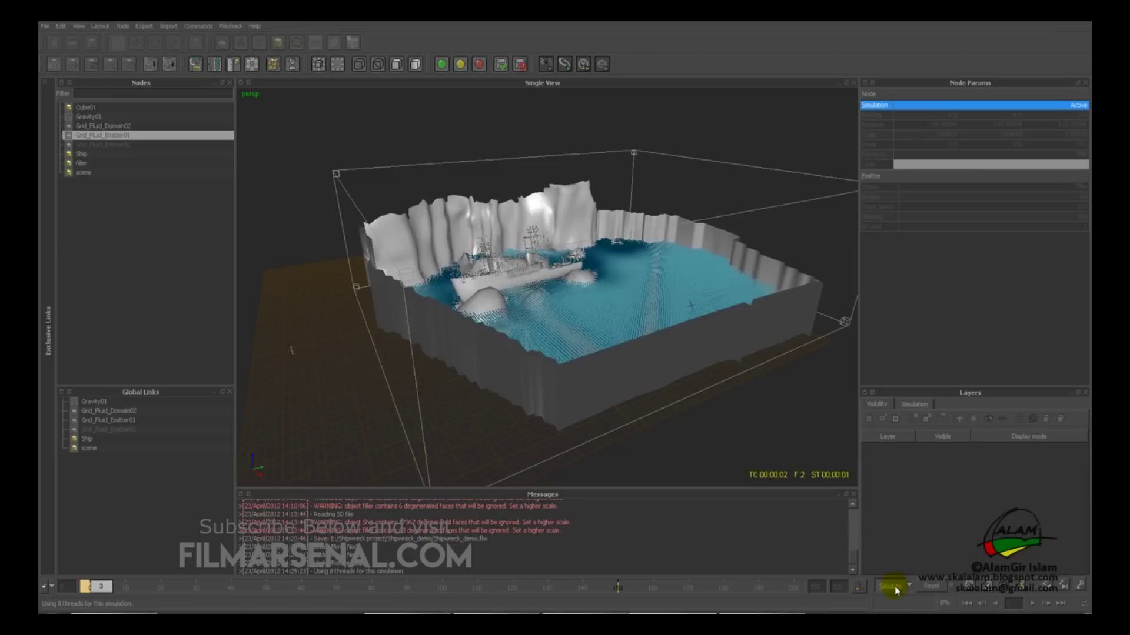
mouse_move(698, 382)
alt+mouse_down()
mouse_move(659, 368)
mouse_move(551, 365)
mouse_move(534, 288)
mouse_move(571, 240)
mouse_move(537, 254)
mouse_move(507, 249)
mouse_move(517, 182)
mouse_move(371, 290)
mouse_move(575, 266)
mouse_move(593, 229)
mouse_move(591, 359)
mouse_move(646, 333)
mouse_move(605, 353)
mouse_move(588, 245)
alt+mouse_up()
alt+right_drag(588, 245, 577, 205)
alt+drag(578, 205, 535, 238)
mouse_move(535, 237)
alt+right_down()
mouse_move(621, 287)
mouse_move(500, 207)
mouse_move(537, 245)
alt+right_up()
alt+drag(538, 244, 936, 218)
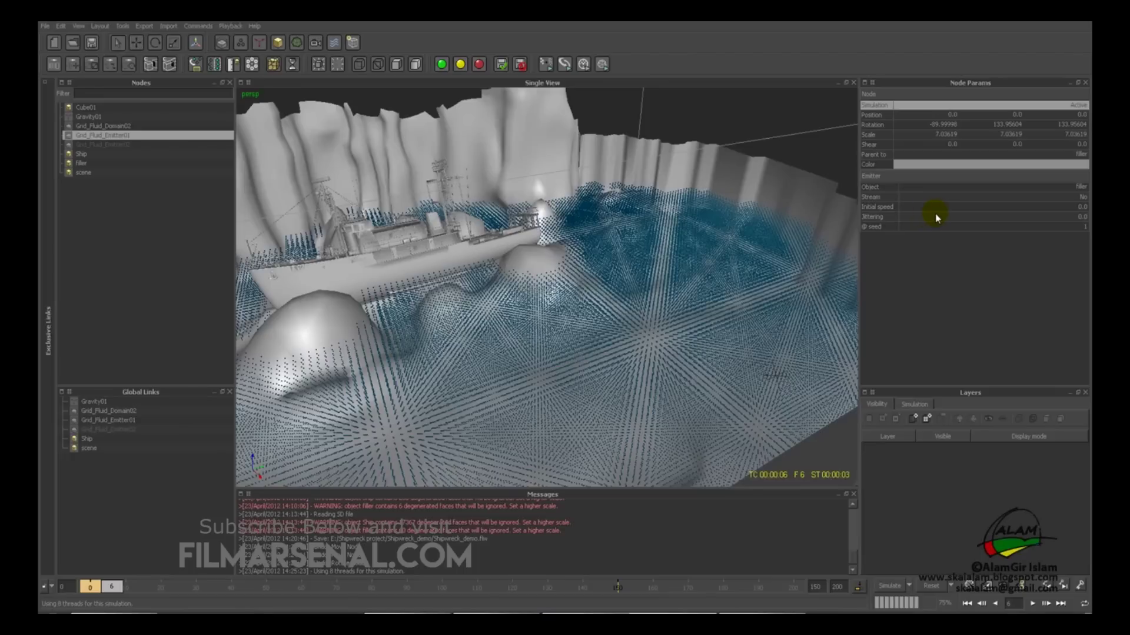
Set the filler emitter's Jittering to 1.0
double_click(1060, 219)
text(1)
key(Return)
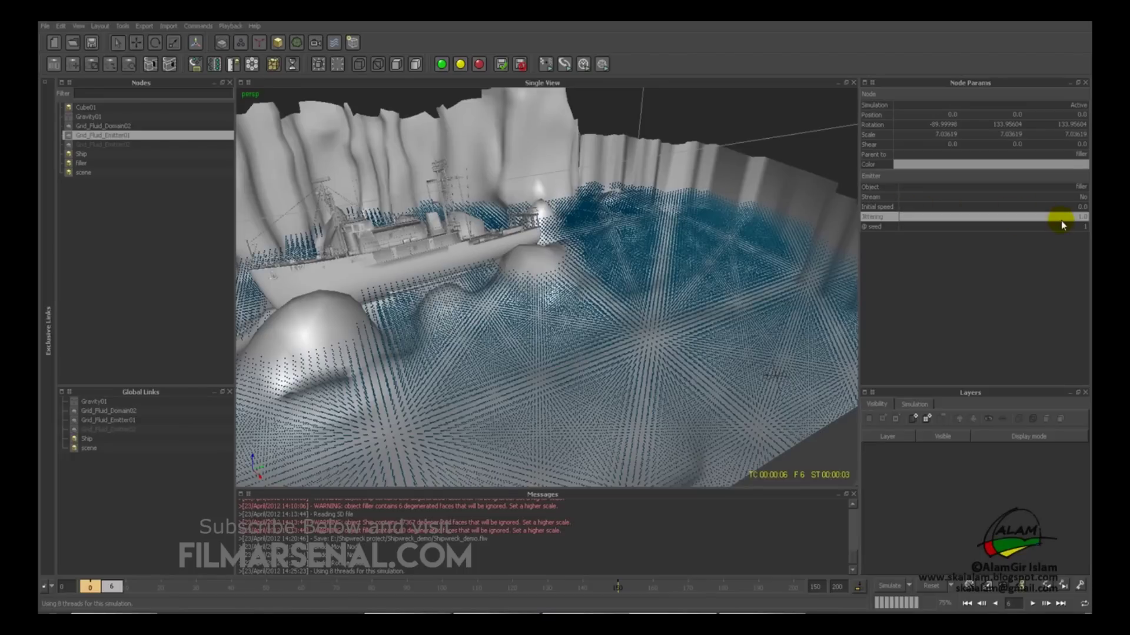
scroll(682, 303, up, 3)
scroll(667, 303, down, 5)
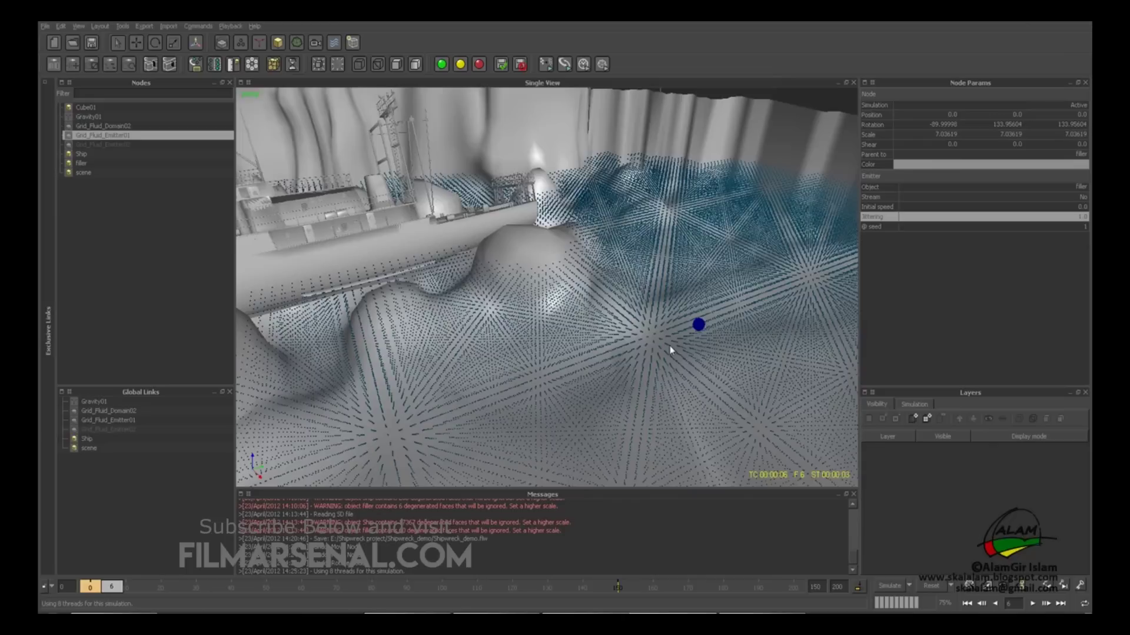
Reset the simulation, simulate up to frame 6 again, and check how the jittered particles fill the basin
click(931, 586)
click(524, 318)
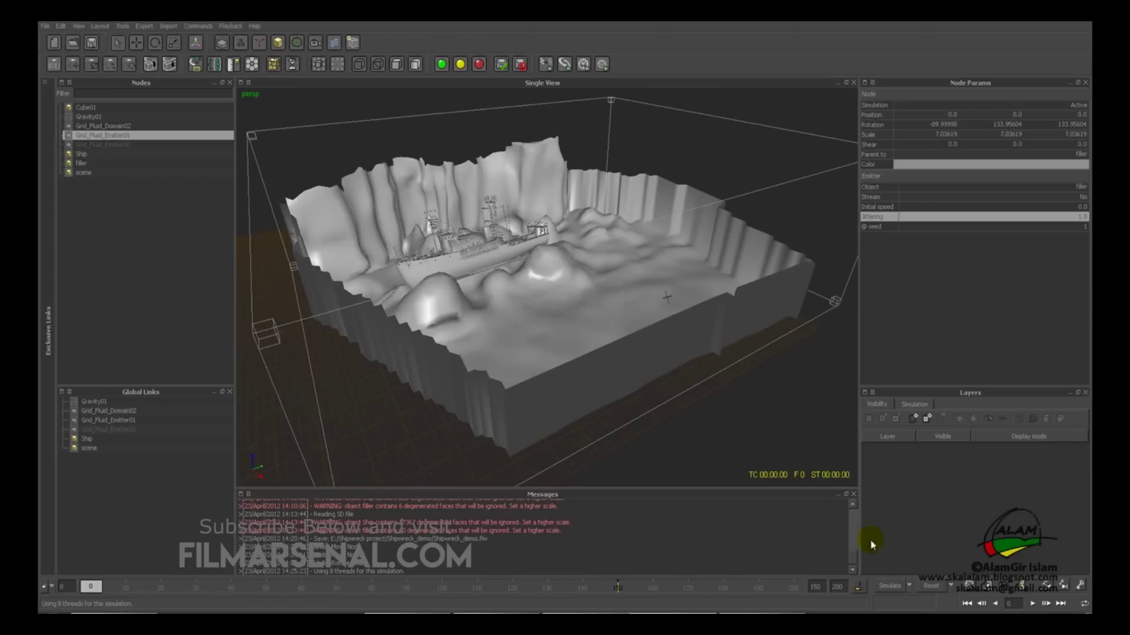
click(889, 587)
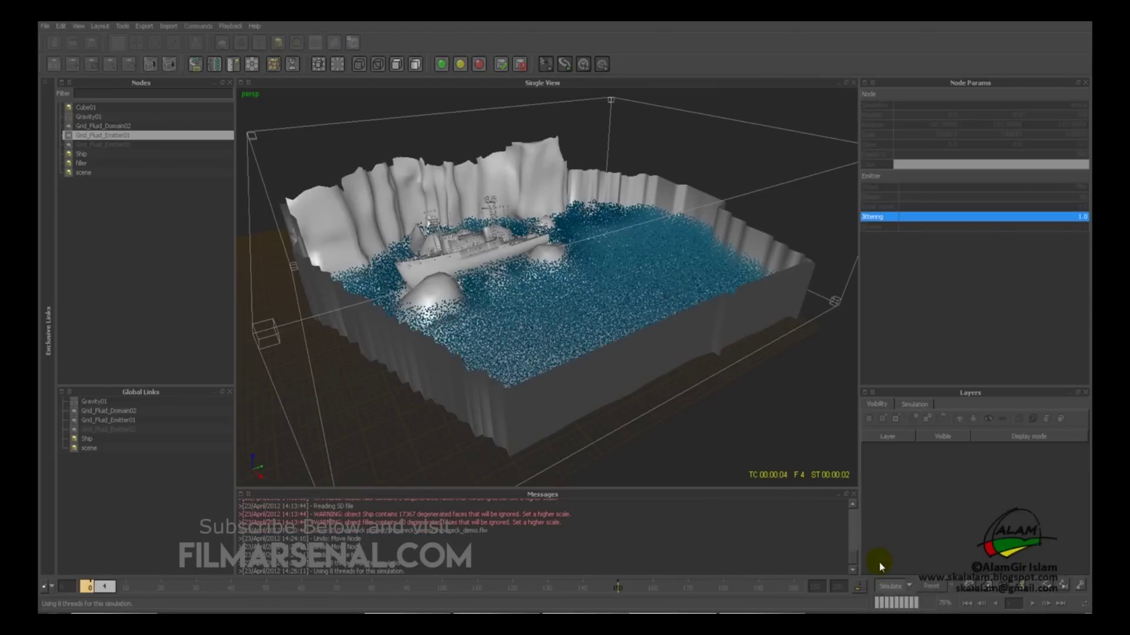
click(885, 584)
mouse_move(678, 391)
alt+mouse_down()
mouse_move(537, 373)
mouse_move(525, 386)
mouse_move(557, 416)
mouse_move(715, 405)
mouse_move(563, 389)
mouse_move(575, 396)
mouse_move(580, 340)
mouse_move(549, 317)
mouse_move(668, 308)
mouse_move(547, 300)
mouse_move(550, 285)
mouse_move(563, 303)
alt+mouse_up()
alt+drag(589, 371, 525, 358)
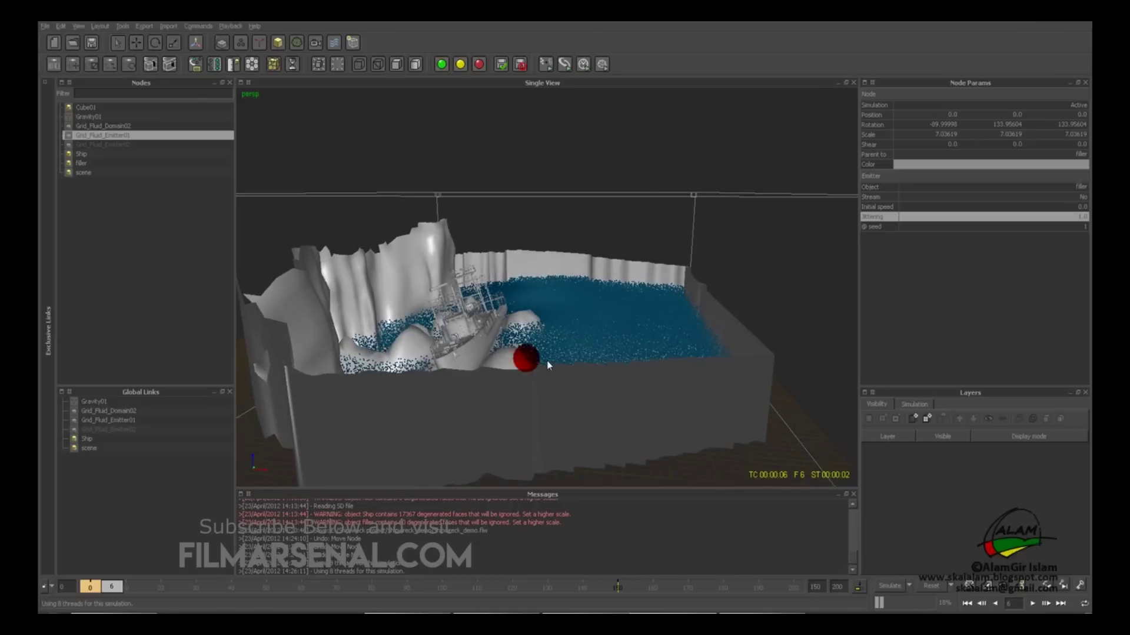
Set the cube emitter's Simulation state to Active
click(90, 143)
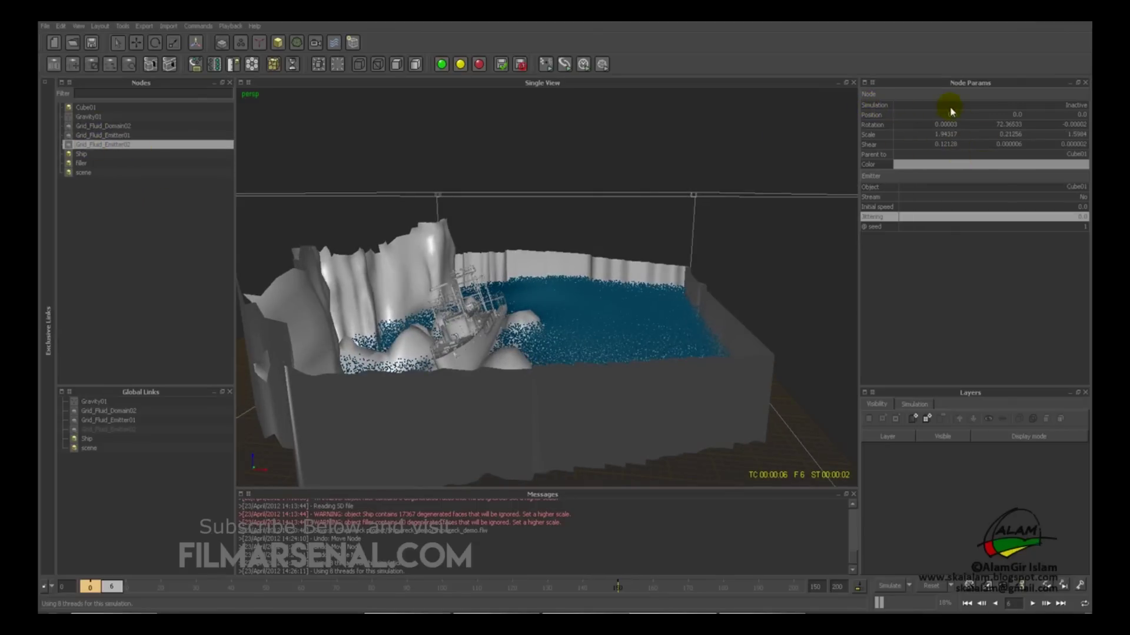
click(1074, 106)
click(1075, 108)
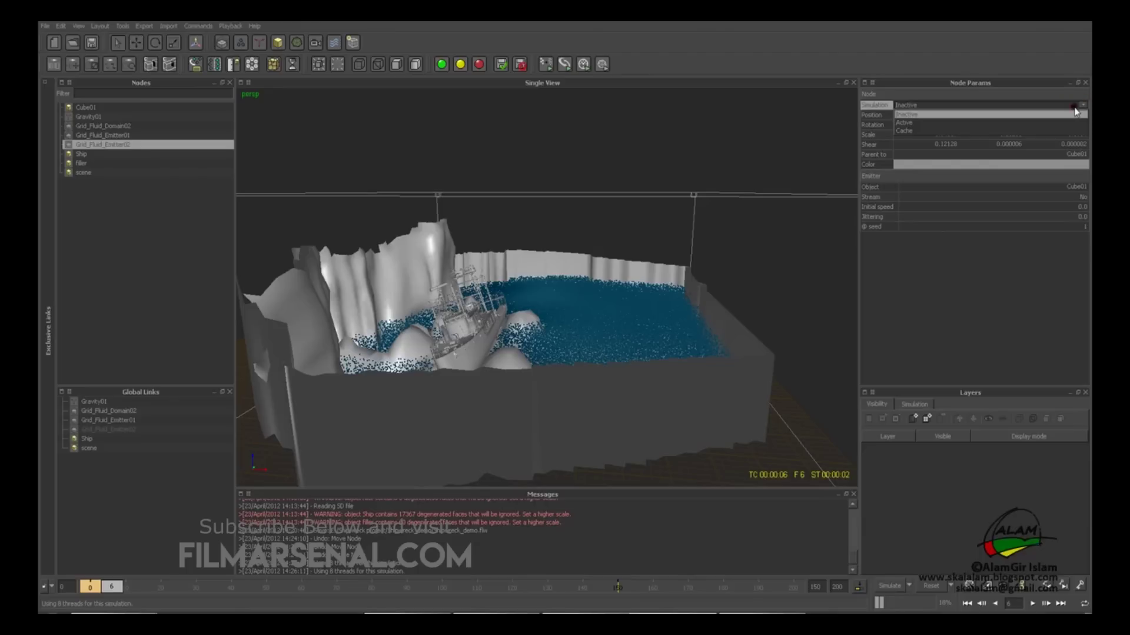
click(1064, 123)
alt+drag(690, 235, 810, 157)
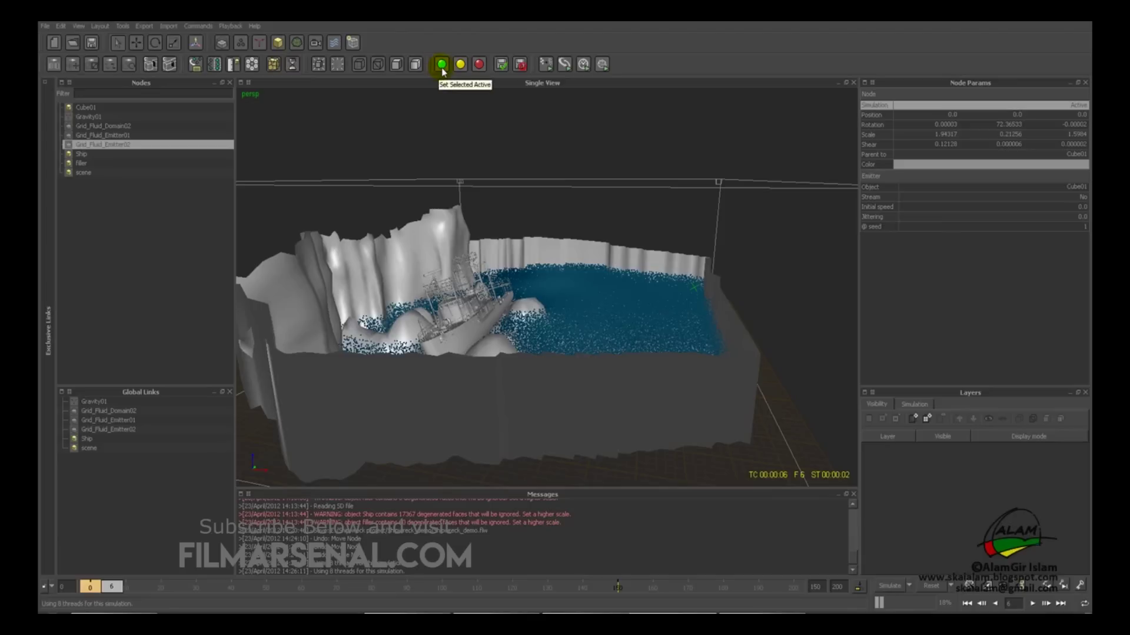
Switch the cube emitter through the inactive, active and cached states, and return it to active
click(478, 65)
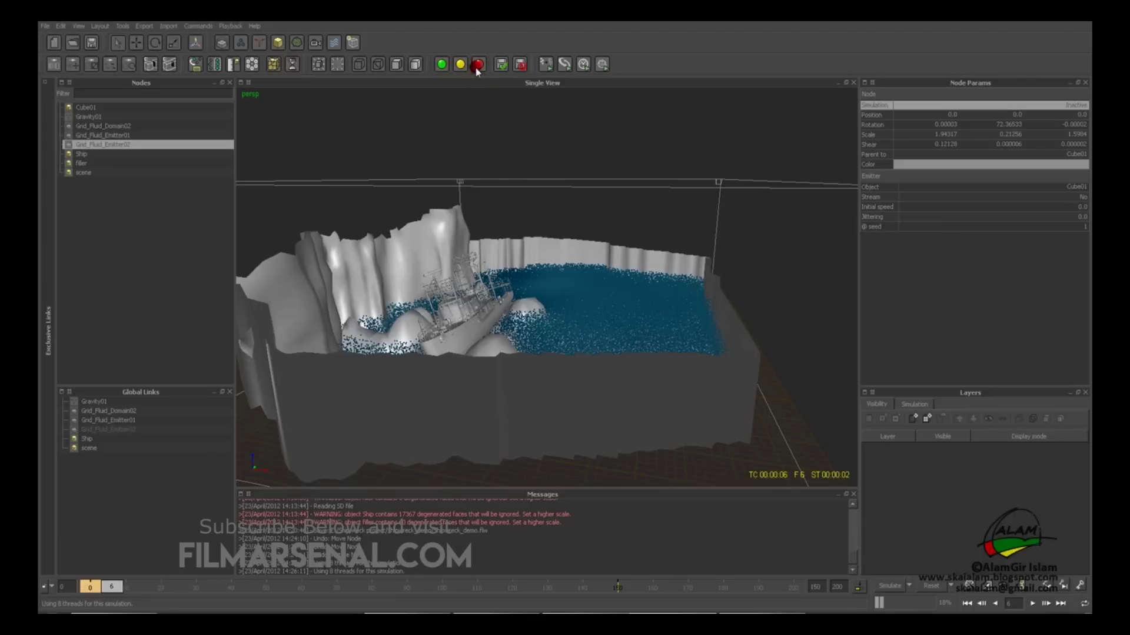
click(441, 65)
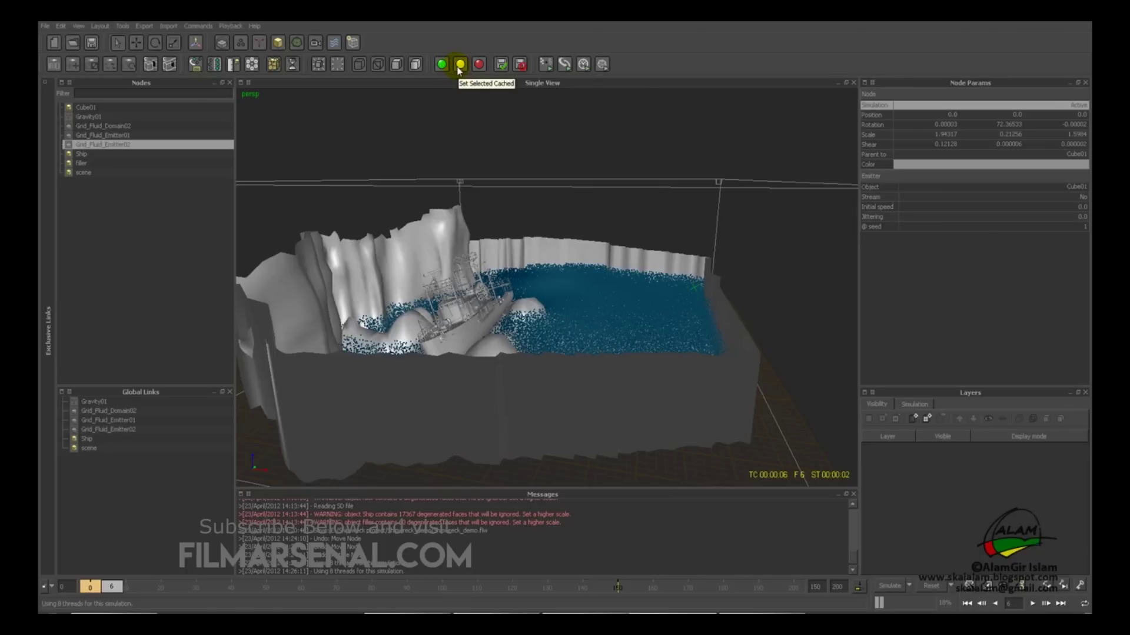
click(459, 65)
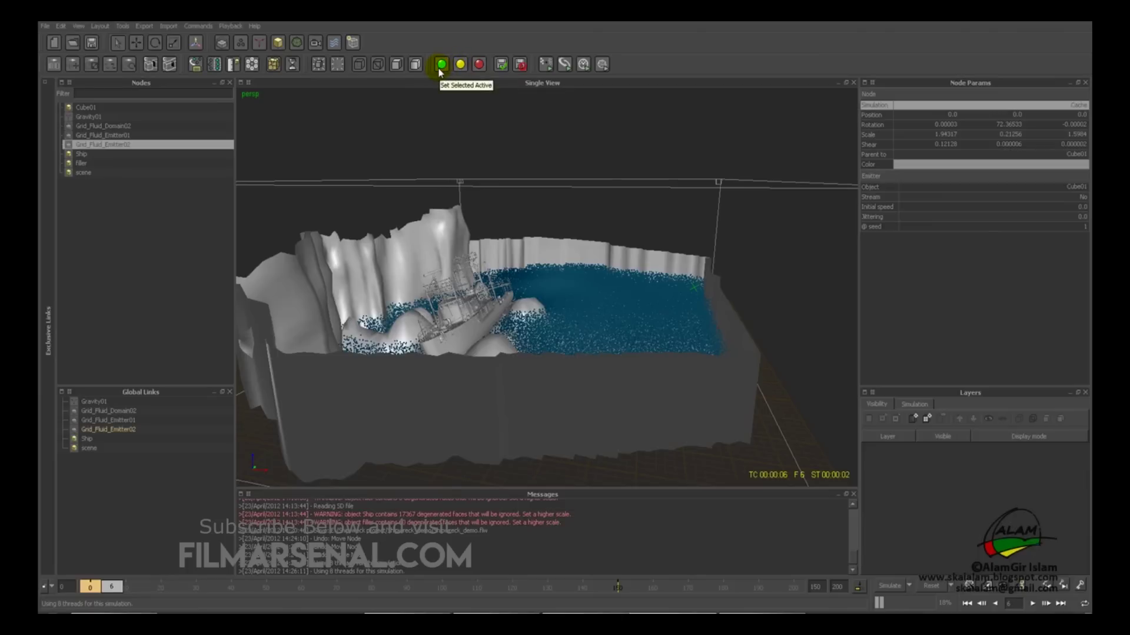
click(439, 71)
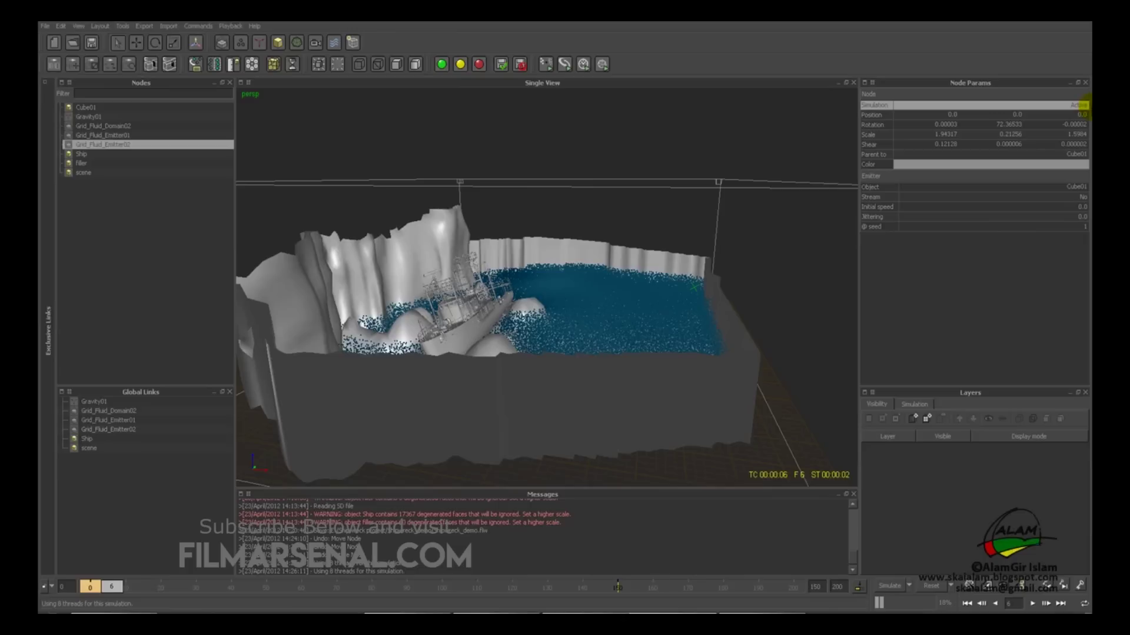
Reset all simulation data and run a short test simulation with both the filler and cube emitters active
alt+drag(747, 291, 753, 307)
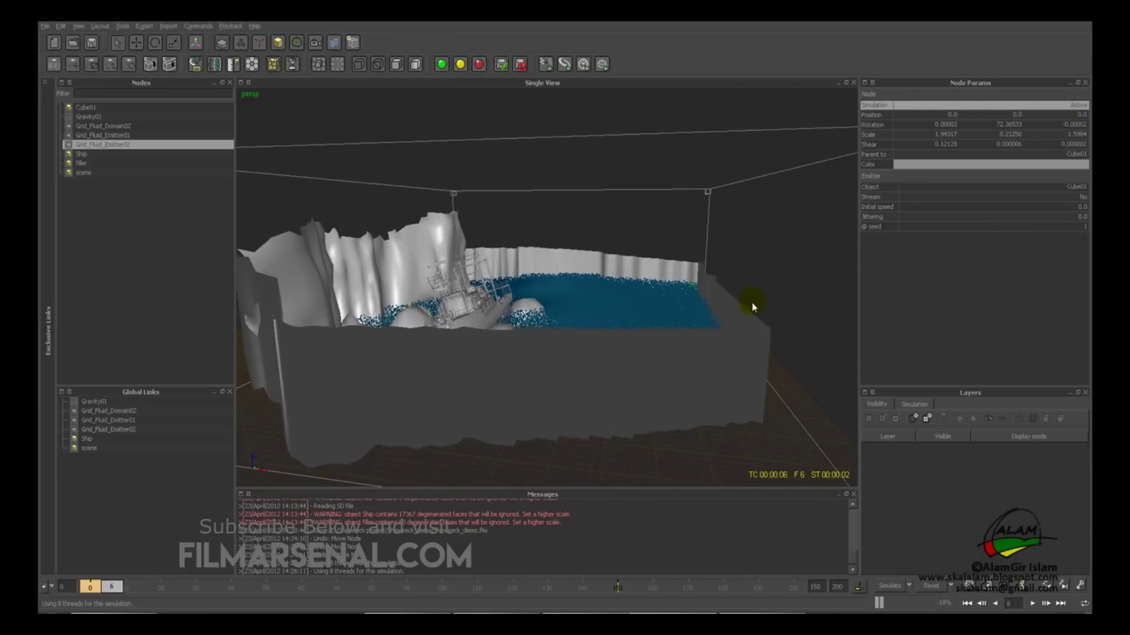
click(931, 586)
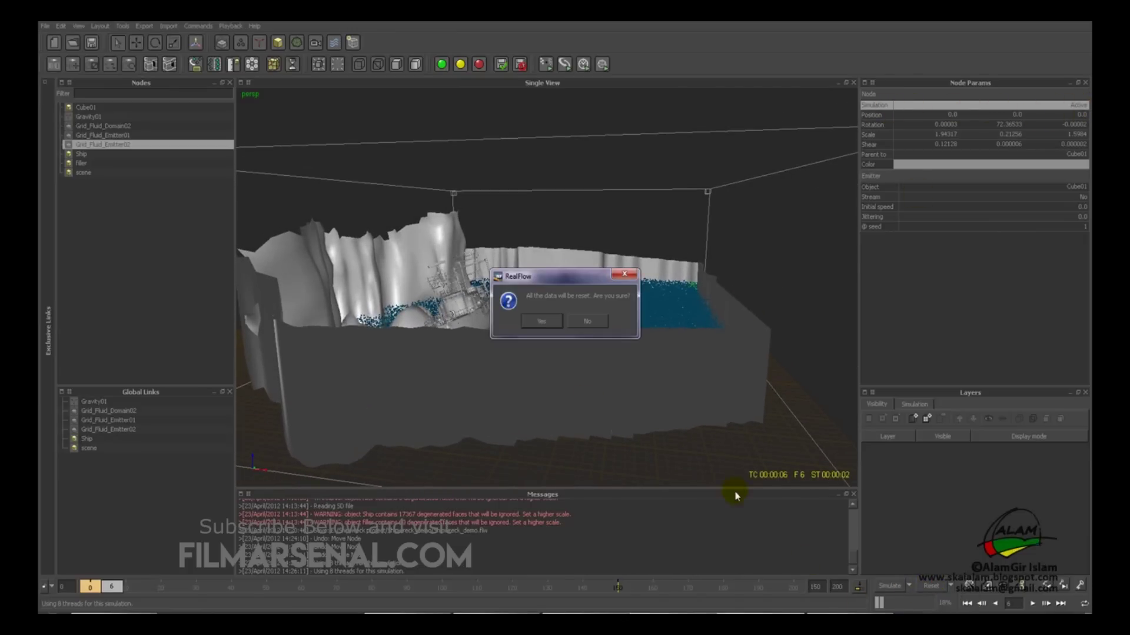
click(541, 321)
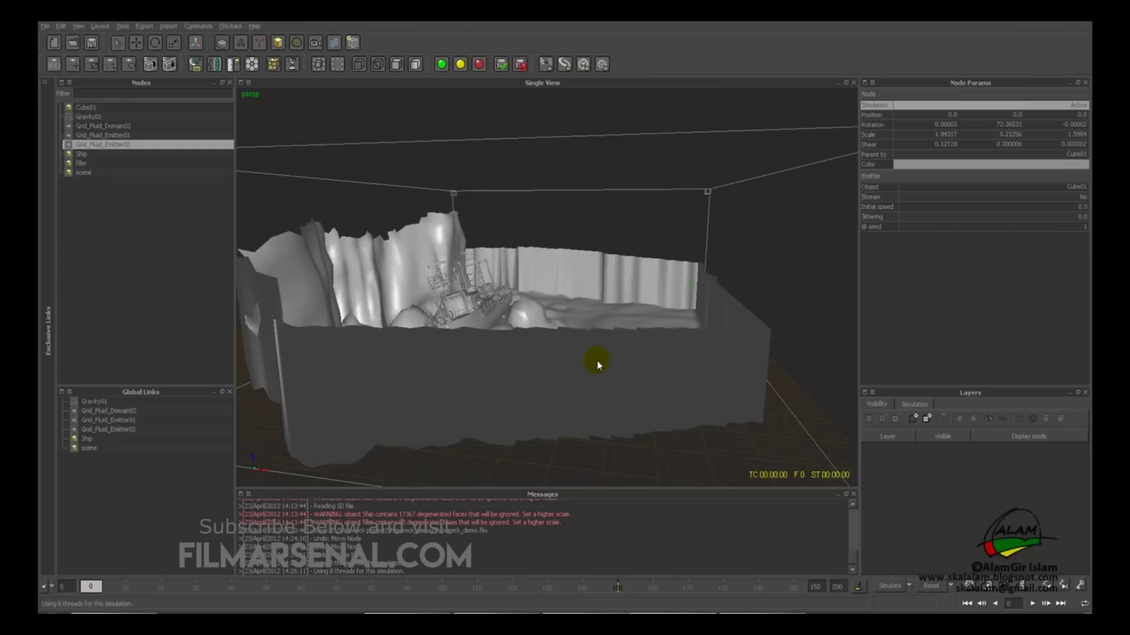
alt+drag(597, 364, 602, 370)
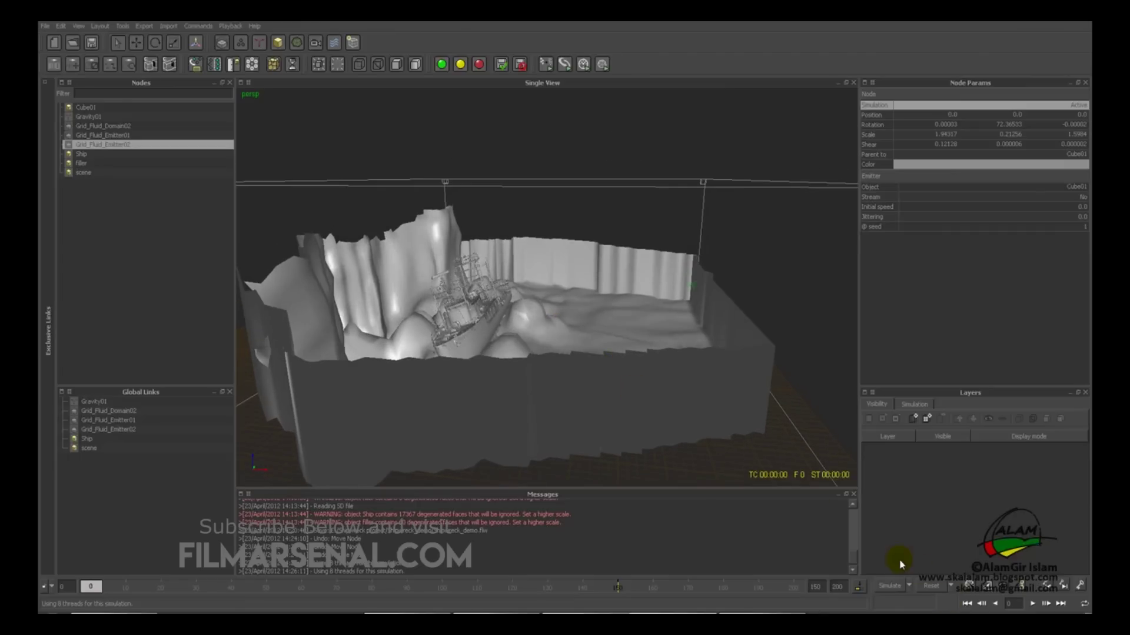
click(882, 589)
alt+drag(754, 329, 725, 301)
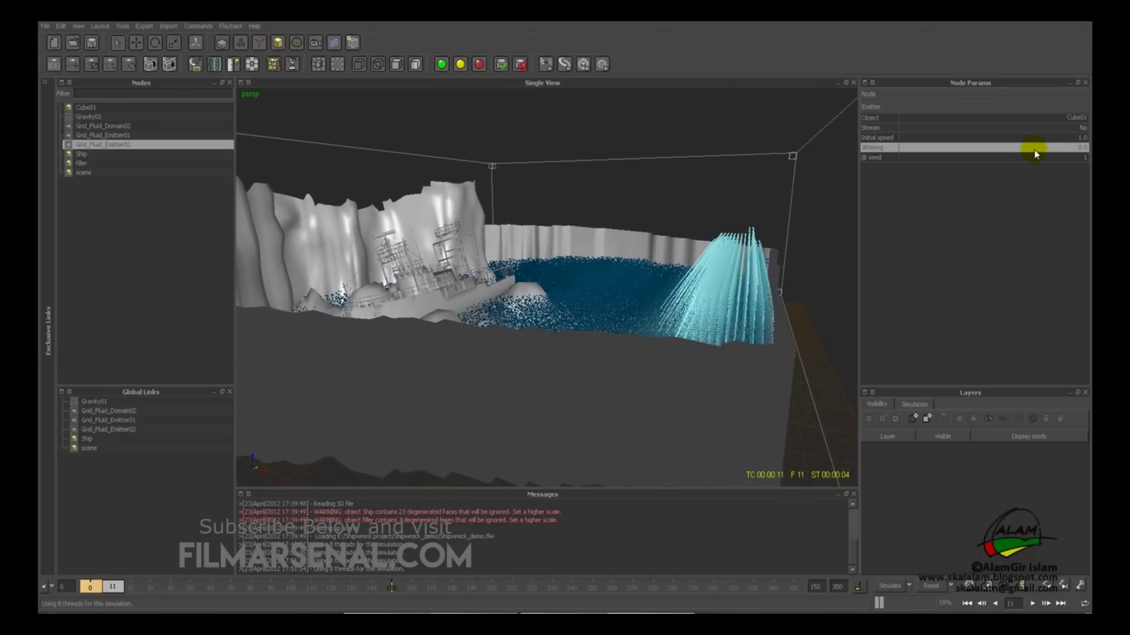
Set the cube emitter's Jittering to 1.0
double_click(1082, 148)
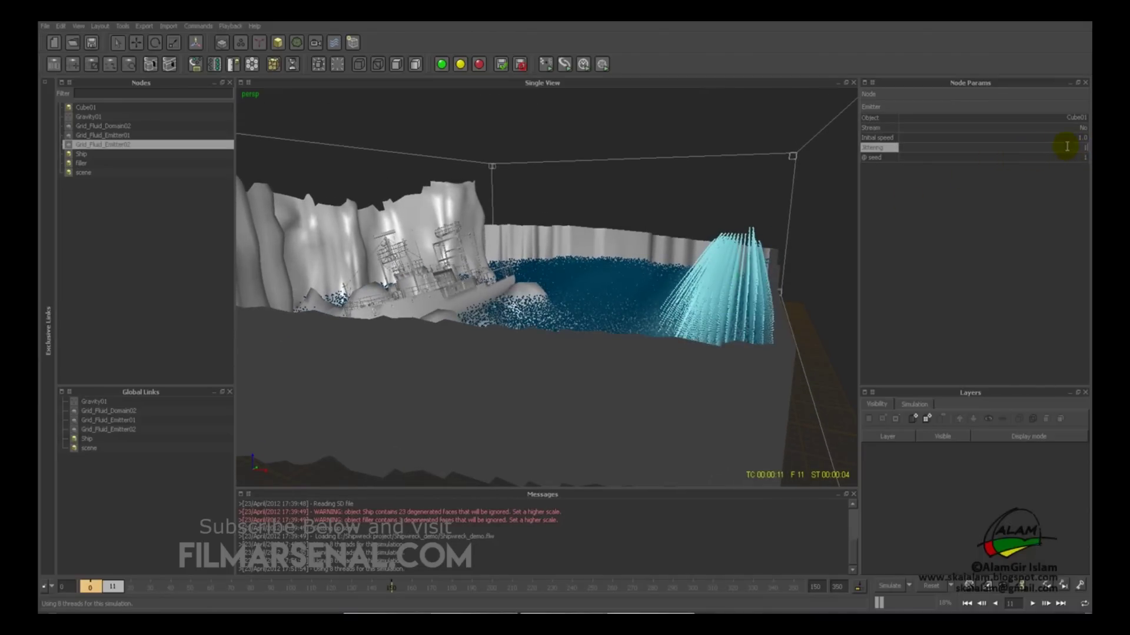
key(Return)
alt+drag(681, 323, 641, 332)
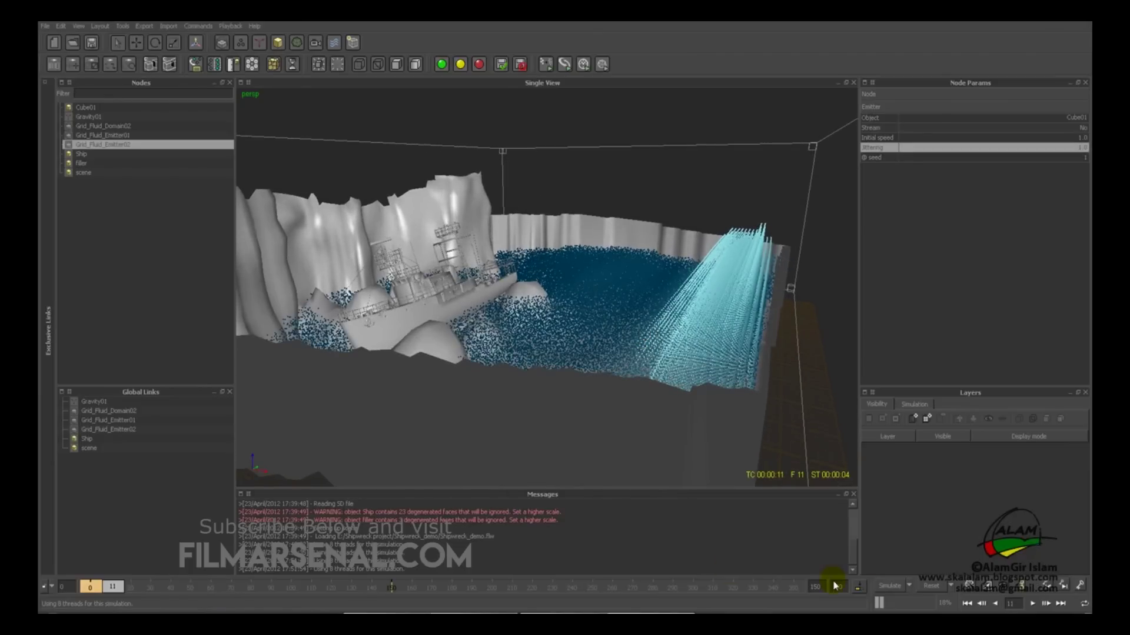
Reset the simulation, simulate both emitters up to frame 224, and inspect the water around the ship
click(924, 585)
key(Return)
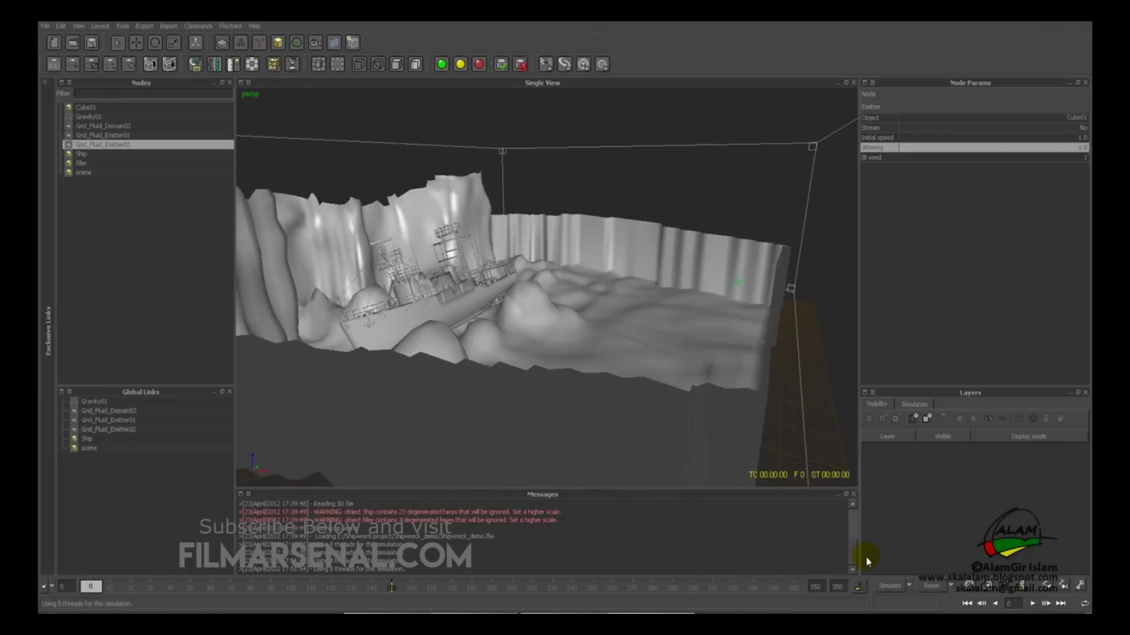
click(890, 586)
mouse_move(642, 361)
alt+mouse_down()
mouse_move(595, 341)
mouse_move(357, 328)
mouse_move(432, 324)
alt+mouse_up()
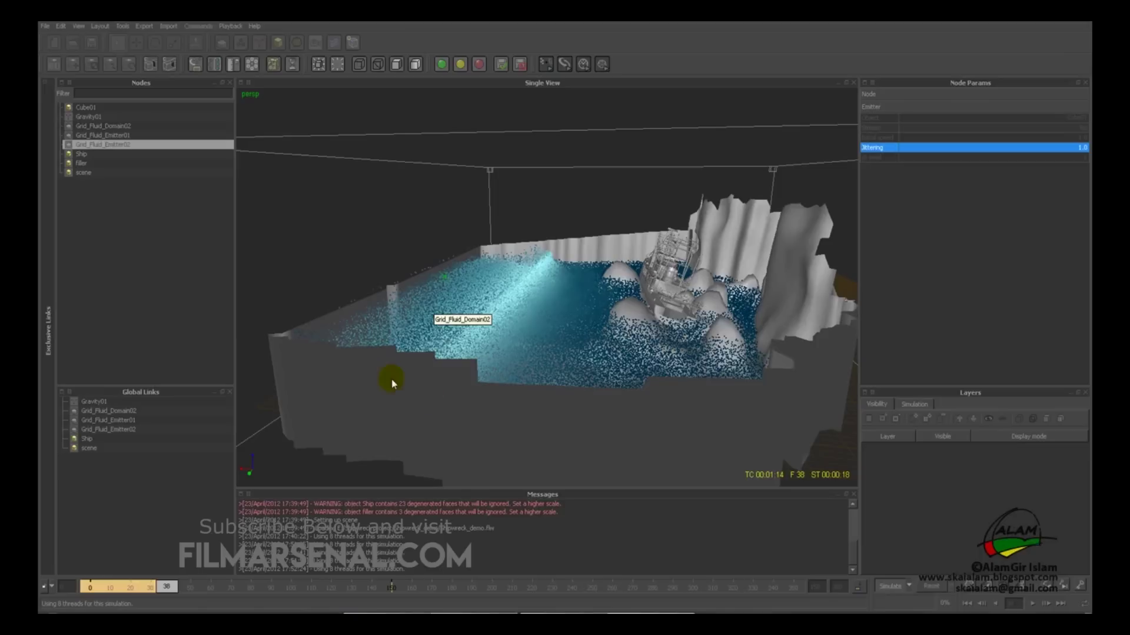
alt+drag(464, 373, 496, 329)
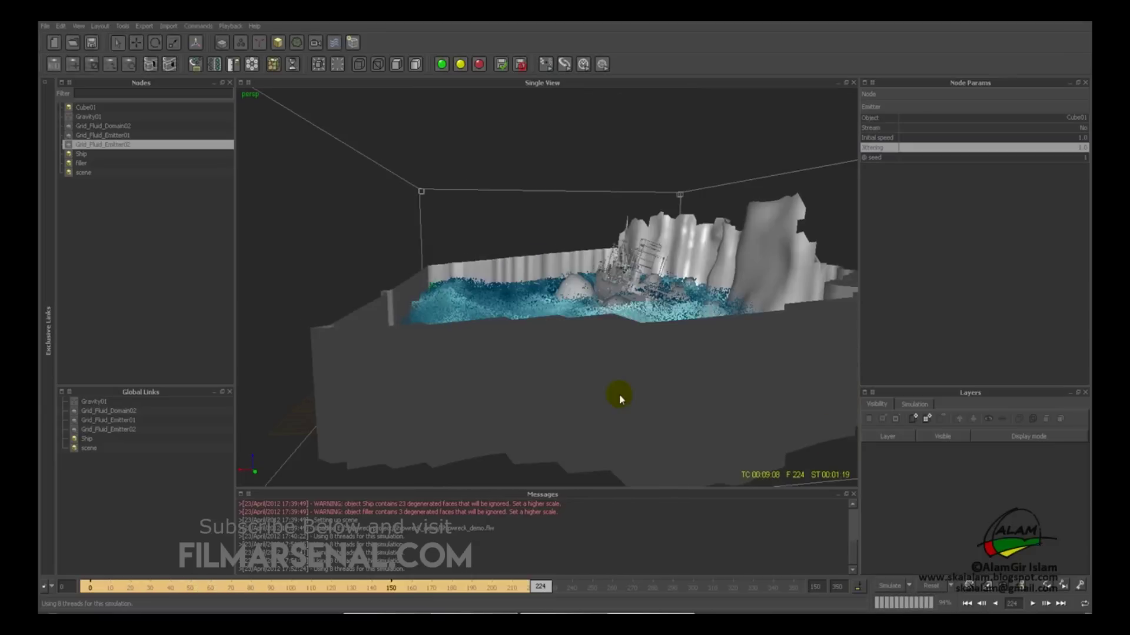
alt+drag(618, 396, 516, 489)
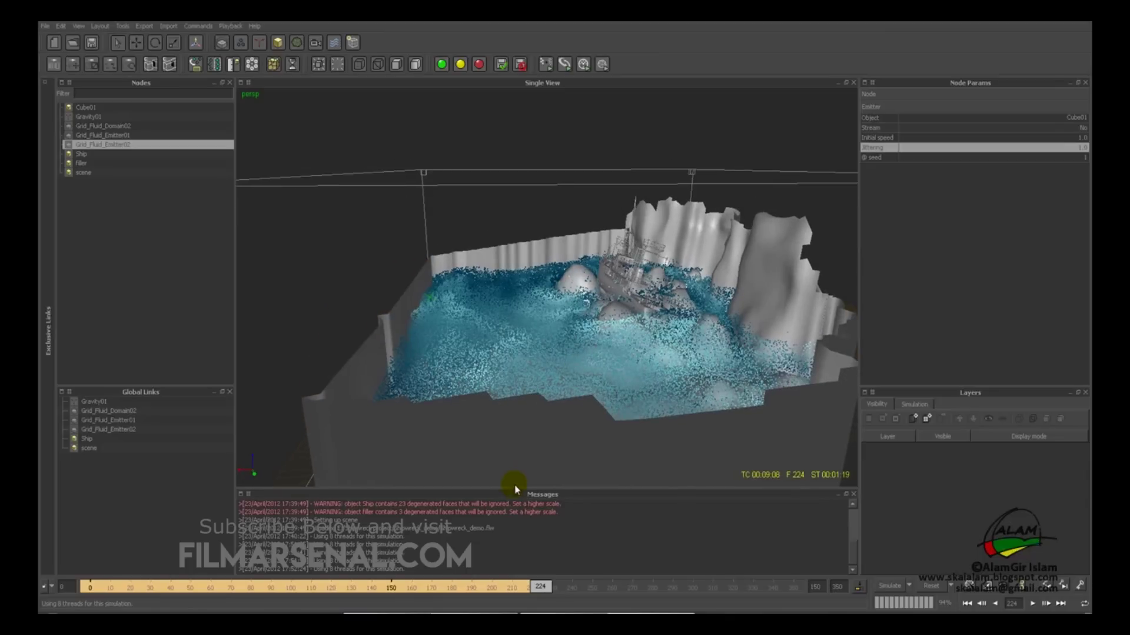
Scrub through the simulated frames to around frame 150 and inspect how the water moves around the ship
drag(288, 586, 94, 542)
drag(94, 587, 267, 585)
drag(305, 584, 392, 590)
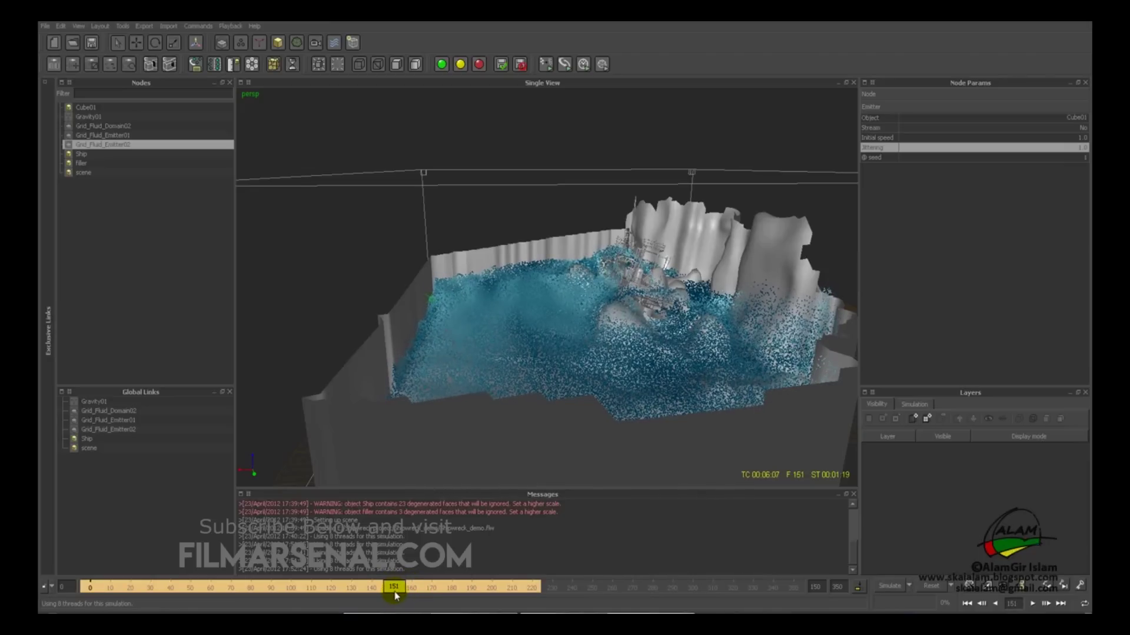
alt+drag(475, 424, 407, 380)
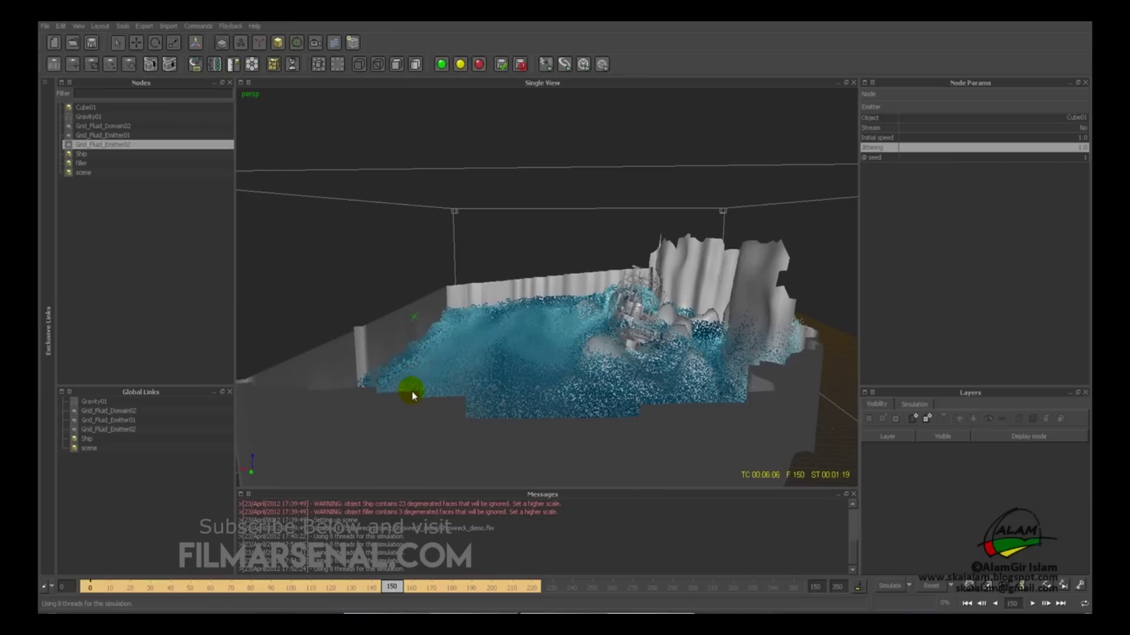
alt+drag(410, 344, 415, 340)
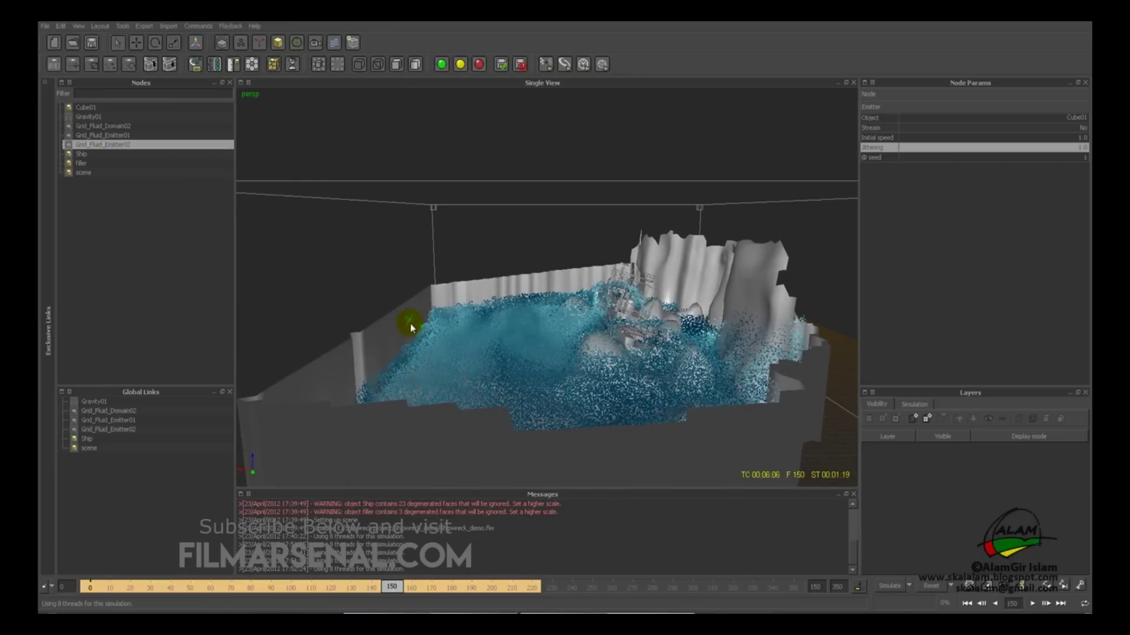
click(95, 149)
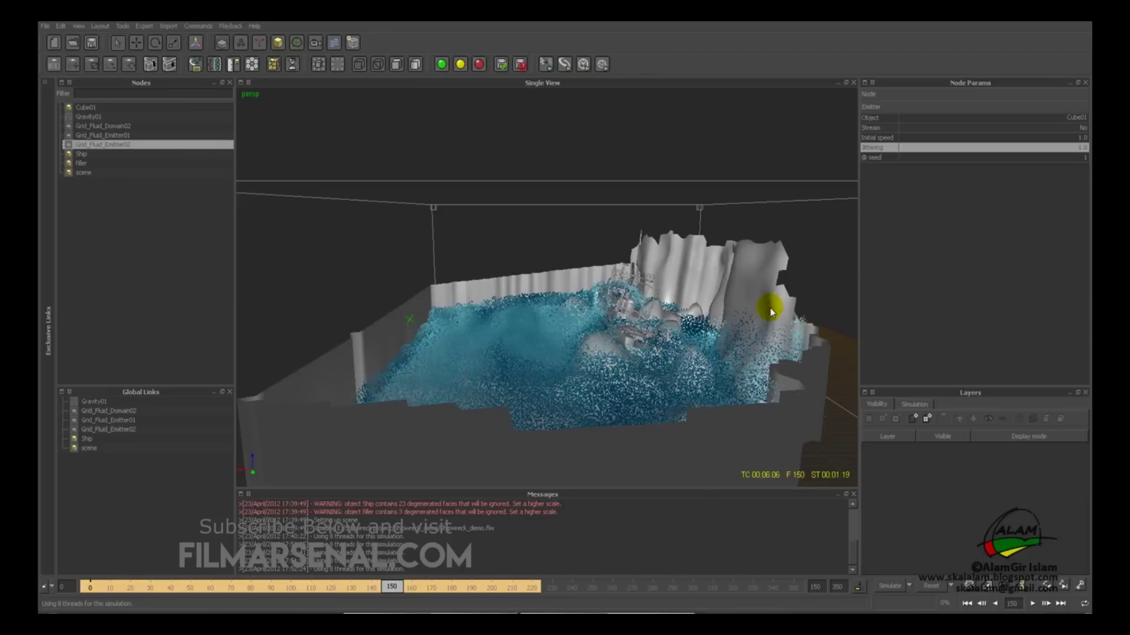
Return to frame 0, enable Stream on the cube emitter and set its Initial speed to 3.0
drag(390, 586, 78, 588)
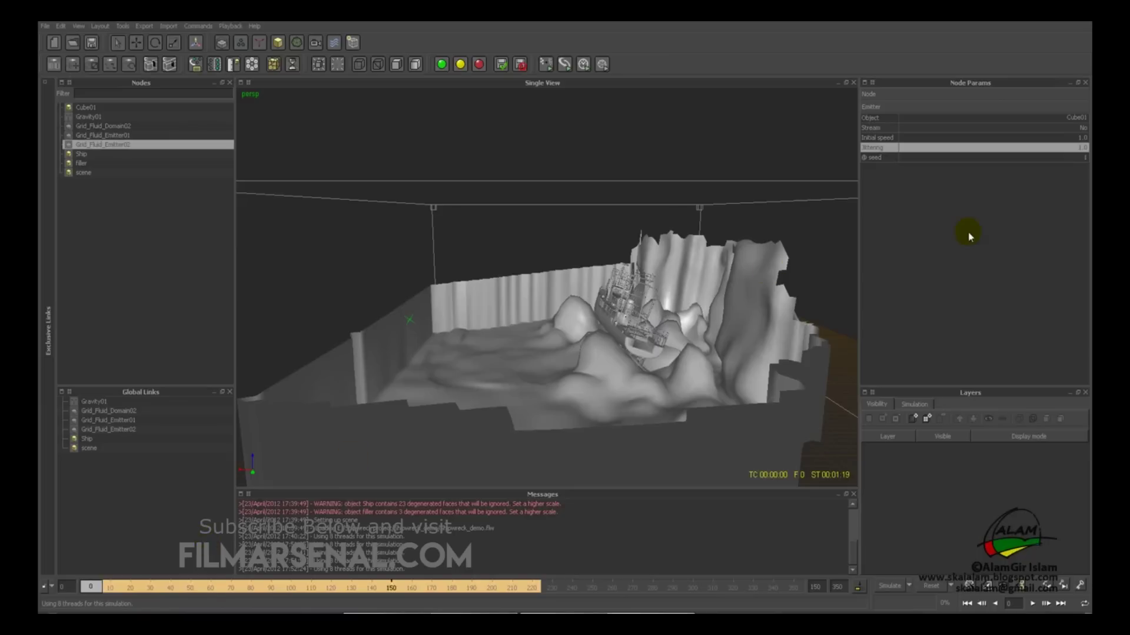
click(1051, 128)
click(1082, 127)
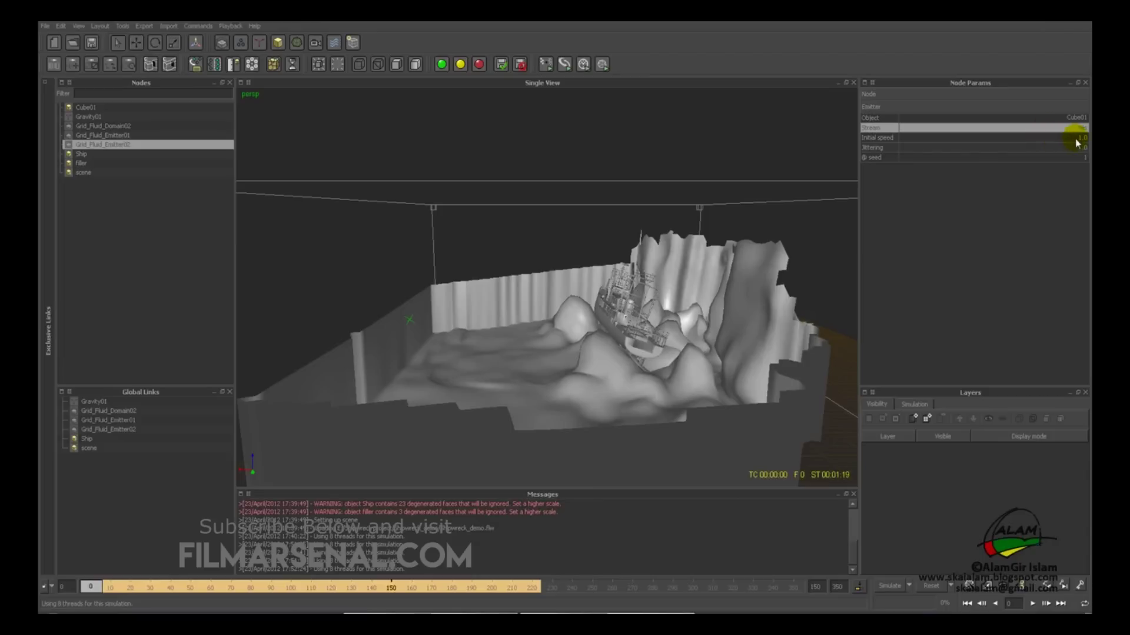
double_click(1083, 138)
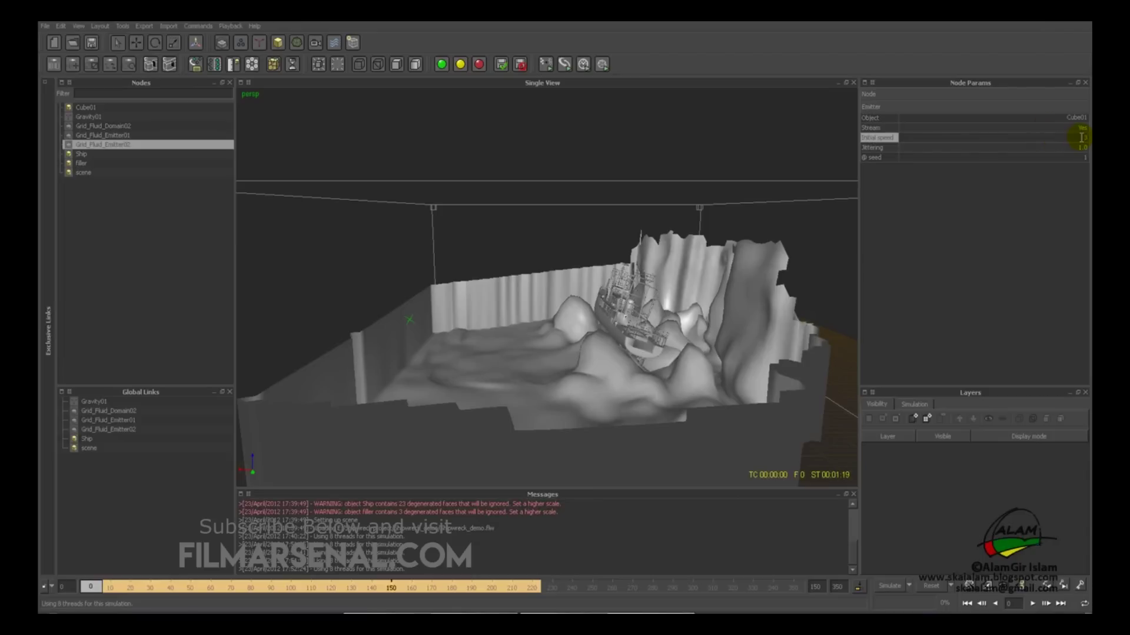
double_click(1082, 137)
click(838, 154)
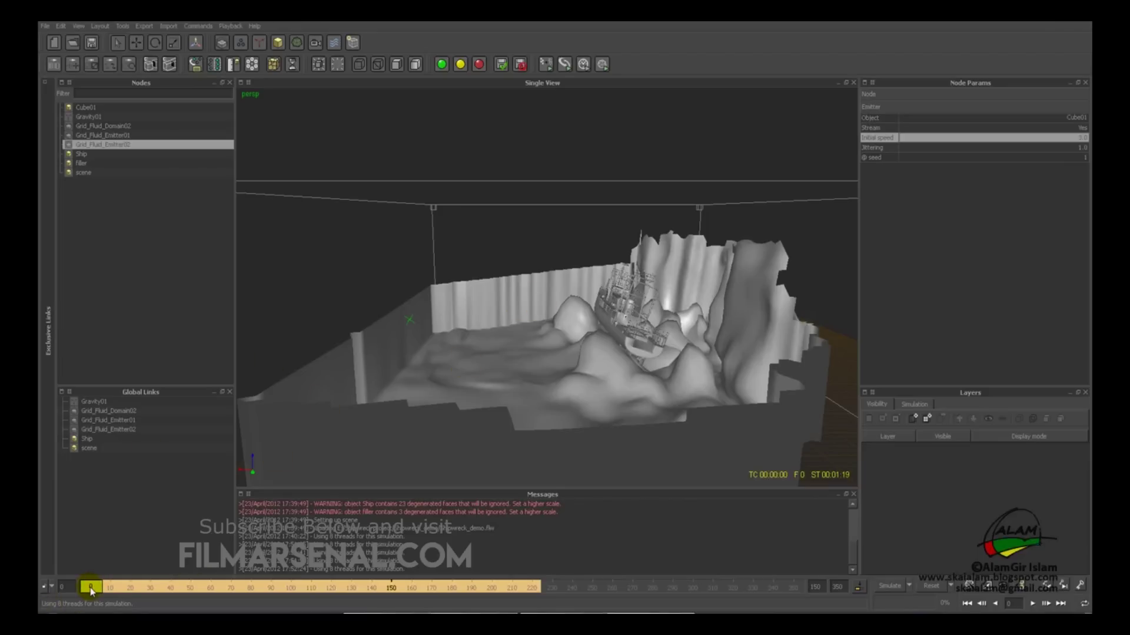
Add a key for the cube emitter's Stream value of Yes at frame 3
drag(90, 587, 99, 590)
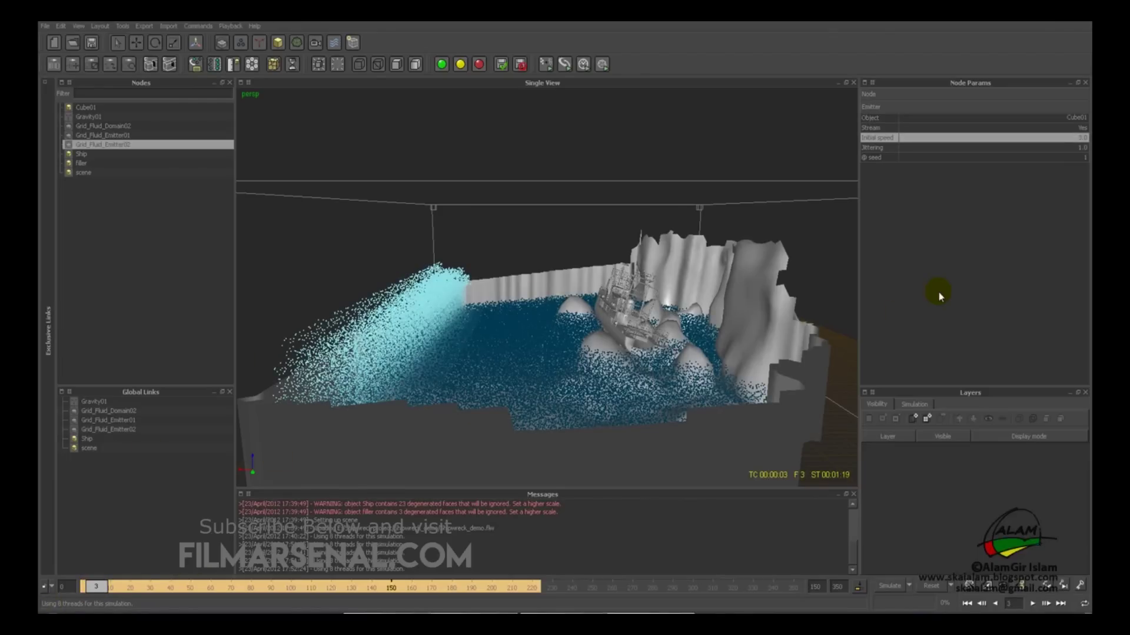
click(866, 127)
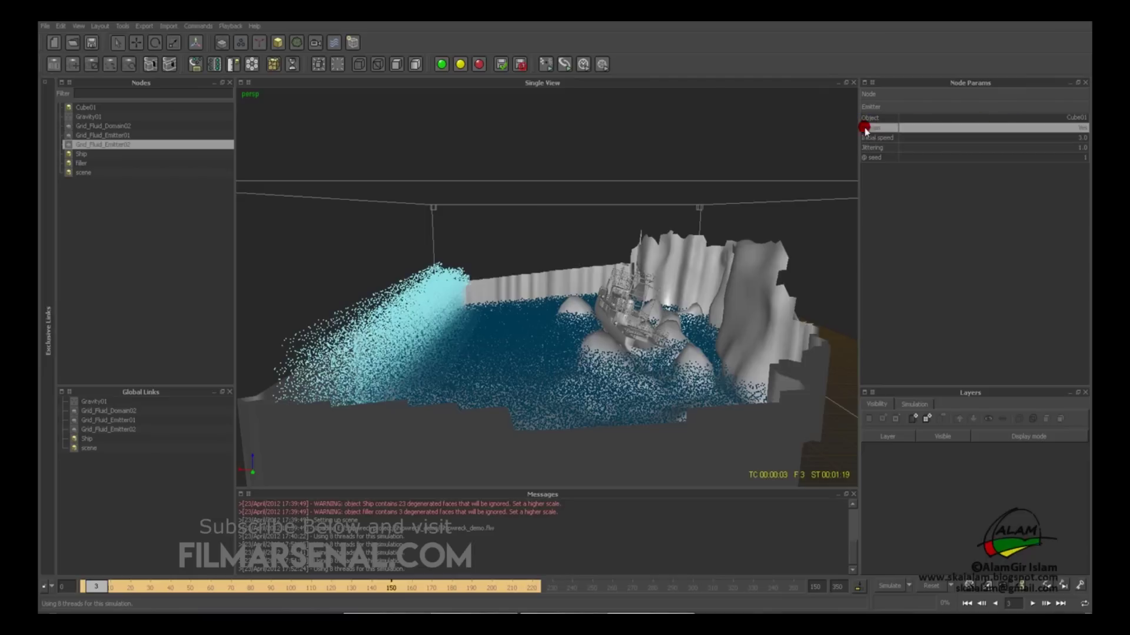
right_click(866, 128)
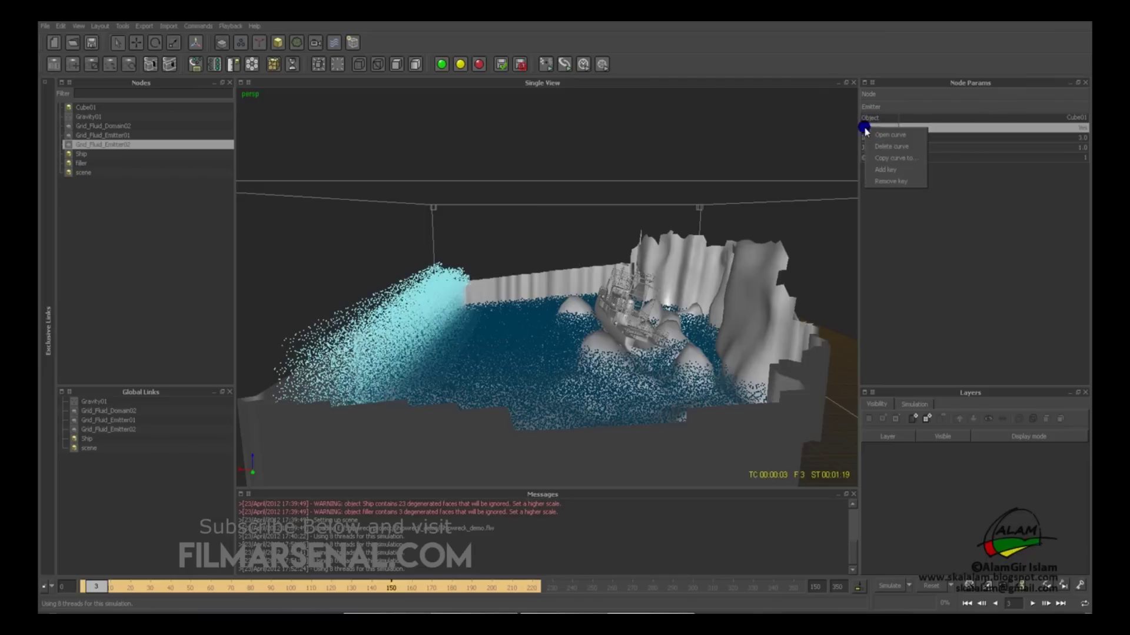
click(883, 172)
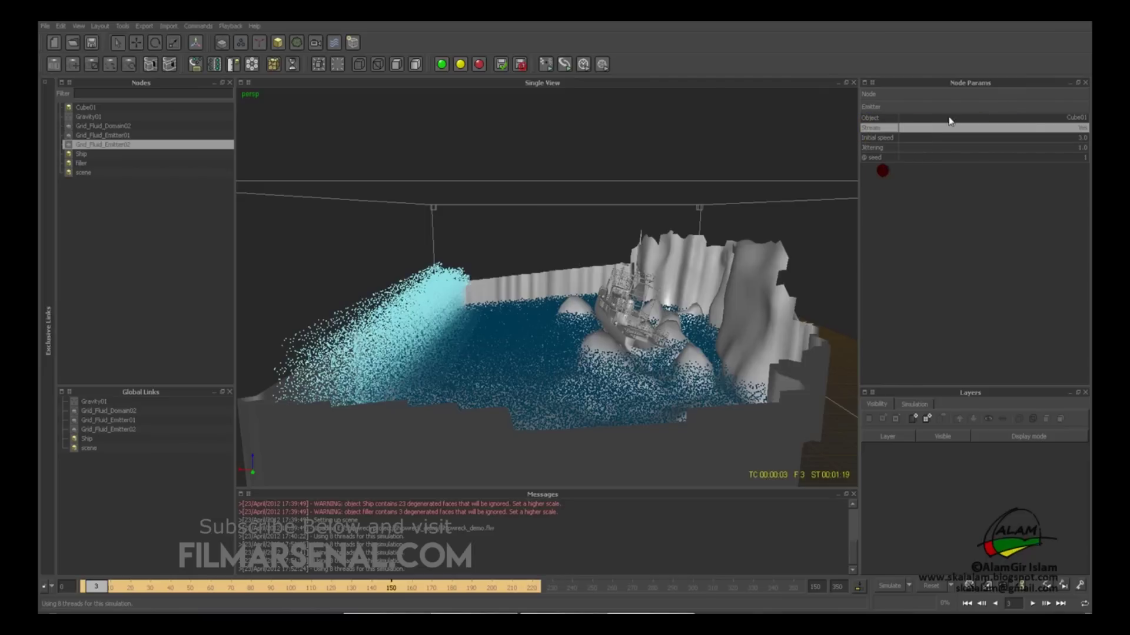
Set the cube emitter's Stream to No at frame 4 and add a key there
drag(95, 589, 100, 588)
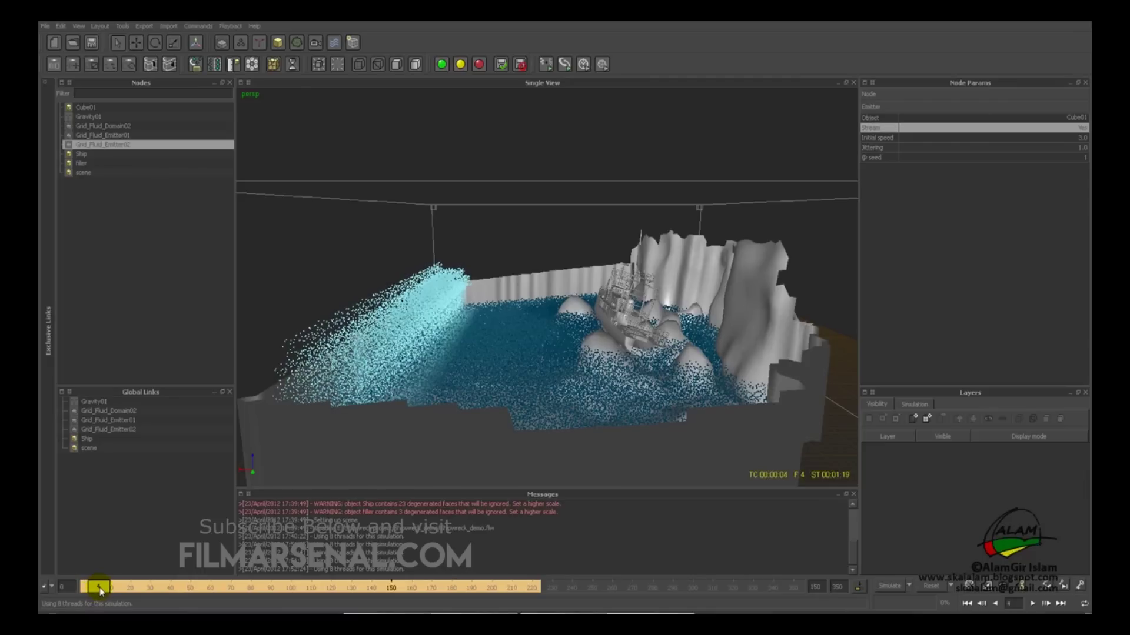
click(1065, 128)
right_click(890, 129)
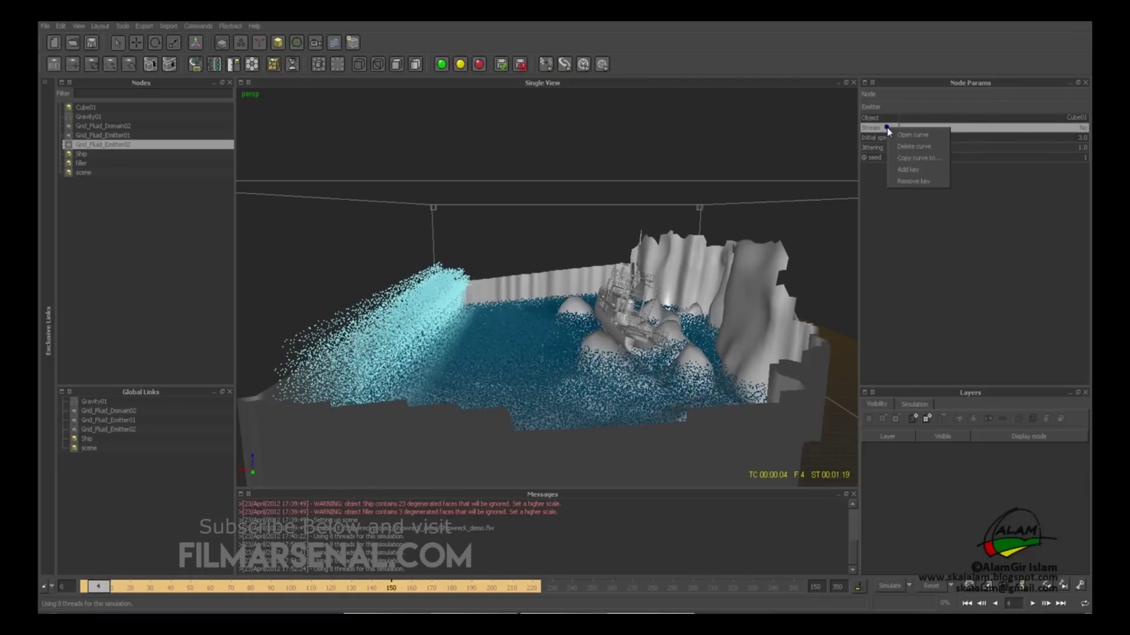
click(906, 170)
Scrub between frames 0 and 4 to check the keyed Stream values of the cube emitter
click(100, 589)
drag(100, 590, 90, 591)
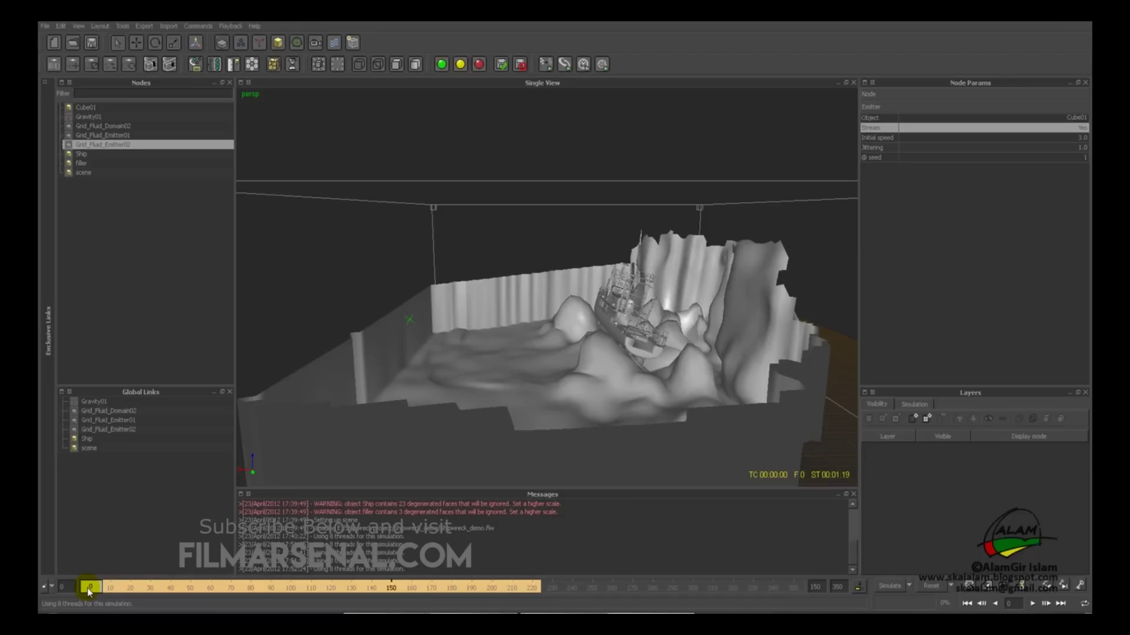
drag(90, 590, 98, 587)
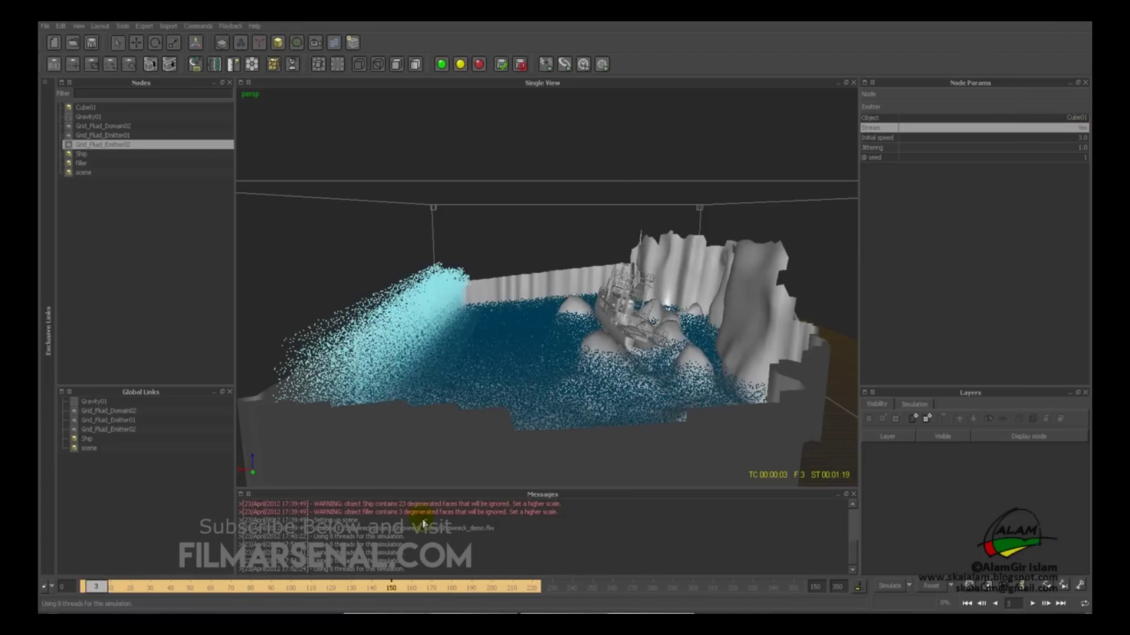
drag(98, 593, 101, 591)
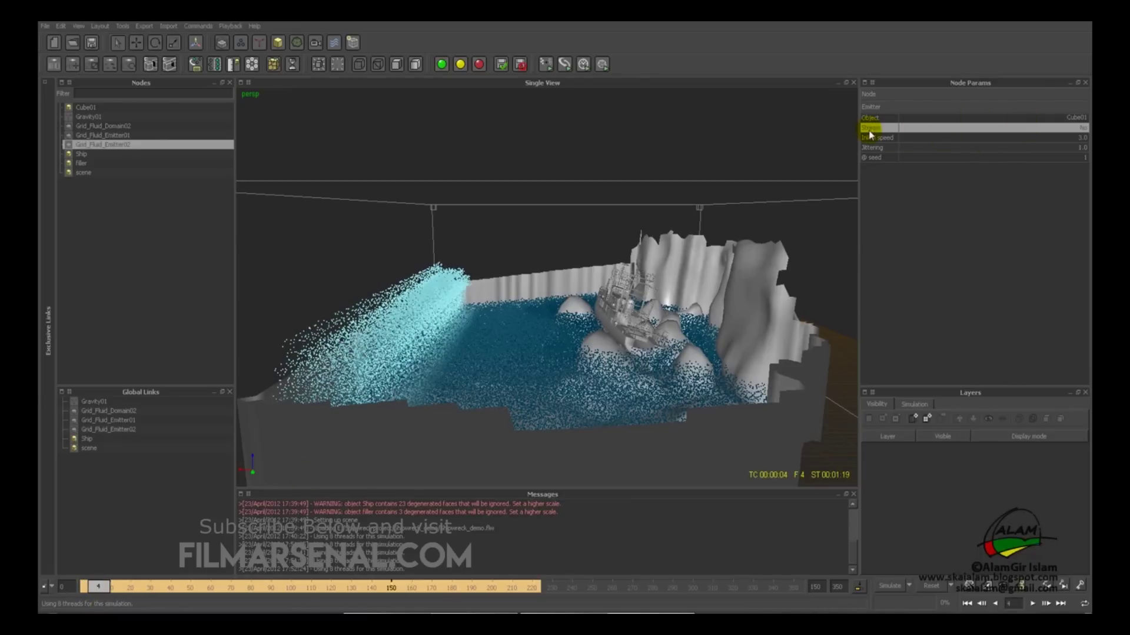
click(1082, 128)
click(91, 588)
drag(91, 592, 101, 589)
Add a key for the cube emitter's Stream value of No at frame 150
drag(100, 588, 393, 590)
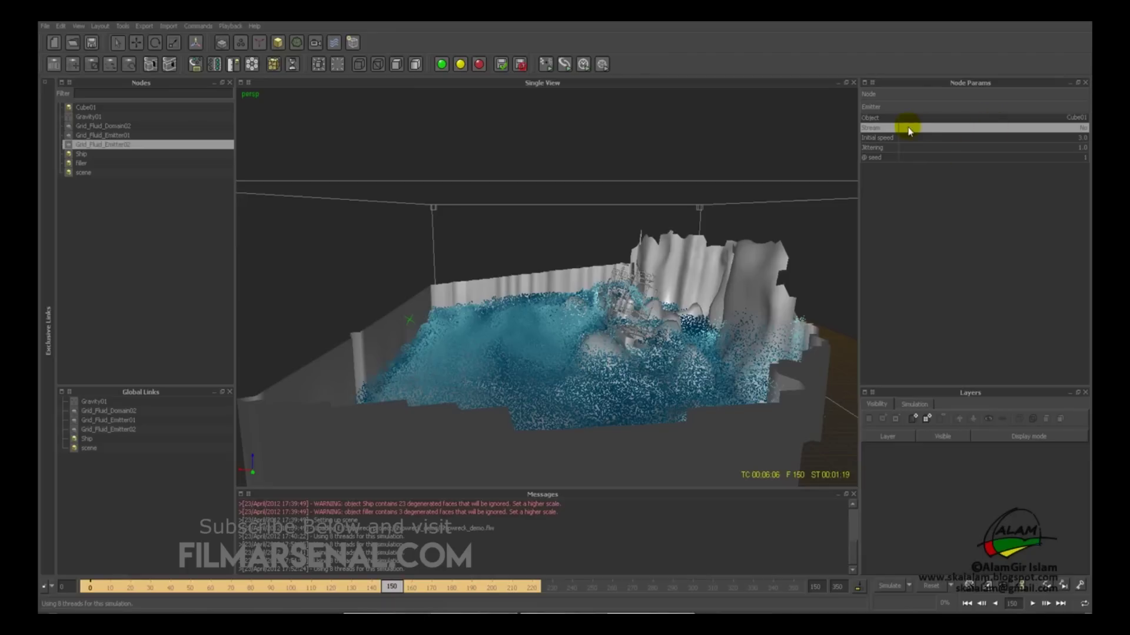
right_click(875, 130)
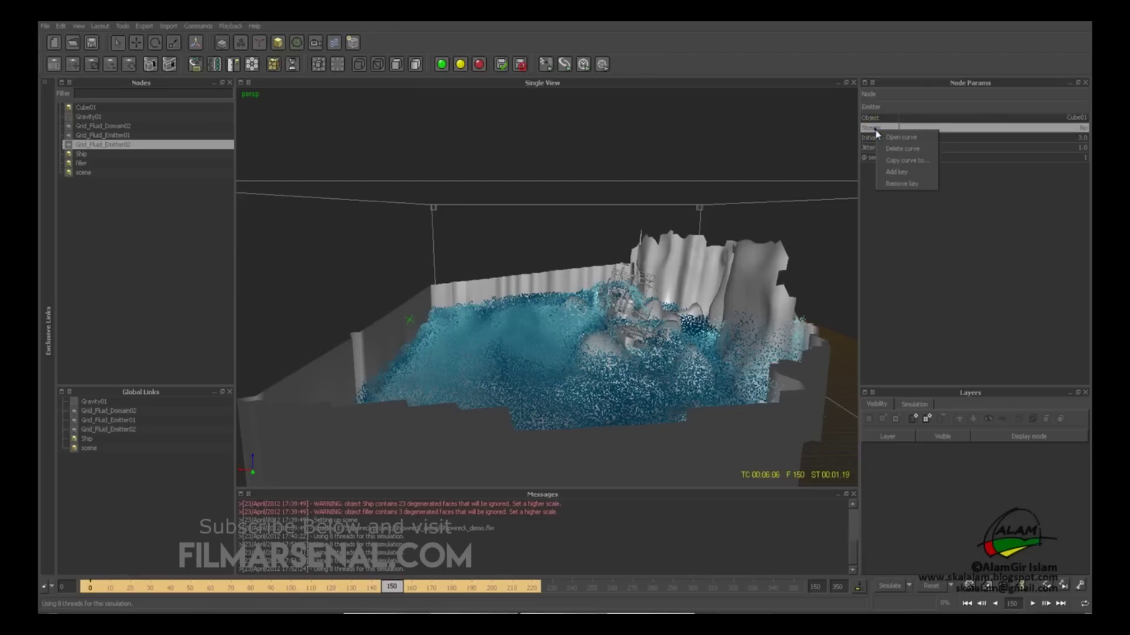
click(887, 177)
Set the cube emitter's Stream to Yes at frame 151 and add a key there
click(395, 589)
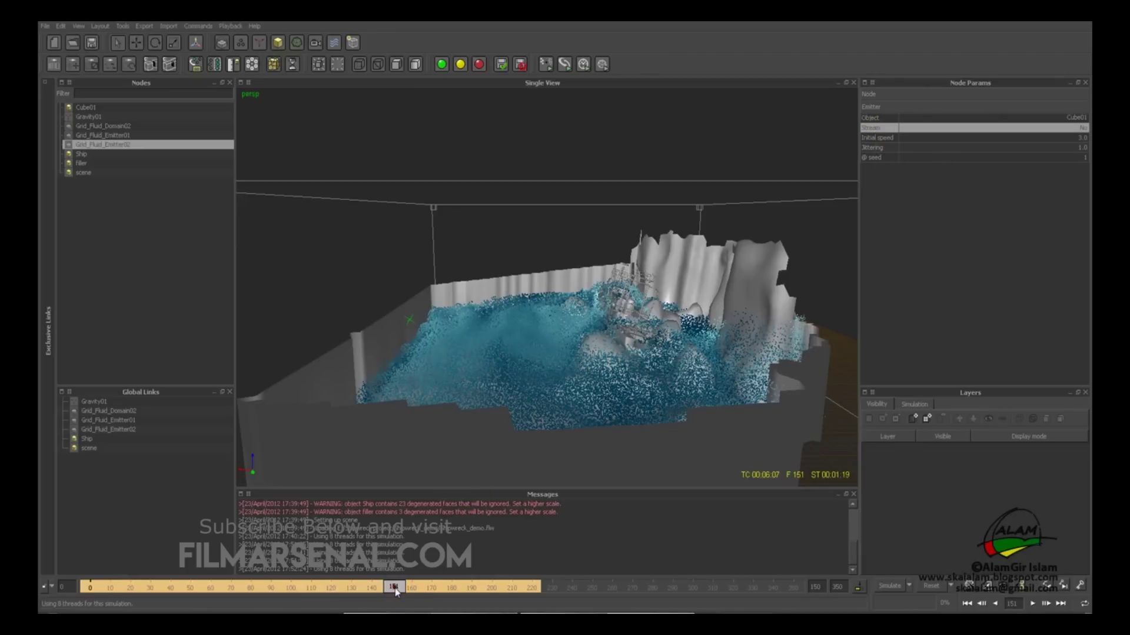
click(1064, 135)
click(1068, 134)
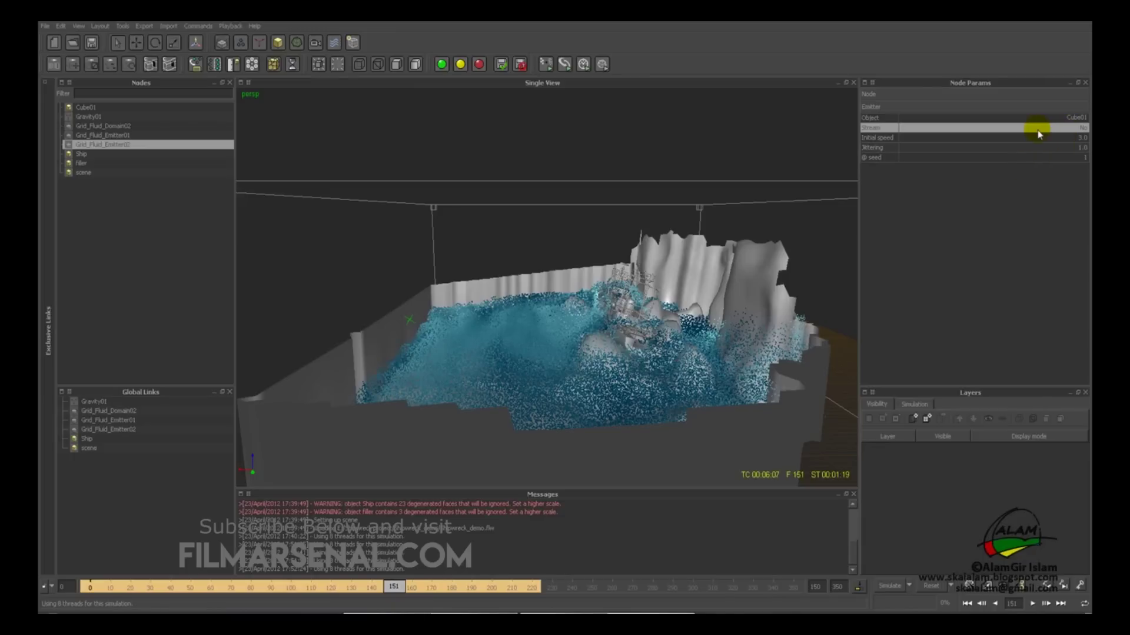
right_click(873, 126)
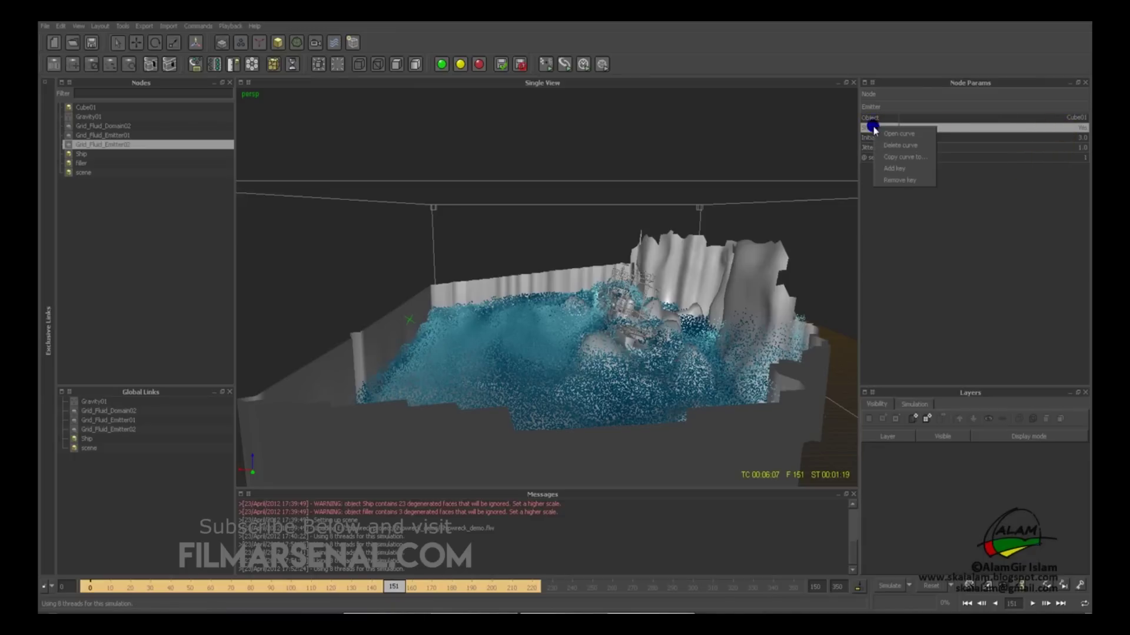
click(892, 170)
Add a key for the cube emitter's Stream value of Yes at frame 165
click(393, 588)
drag(395, 589, 425, 588)
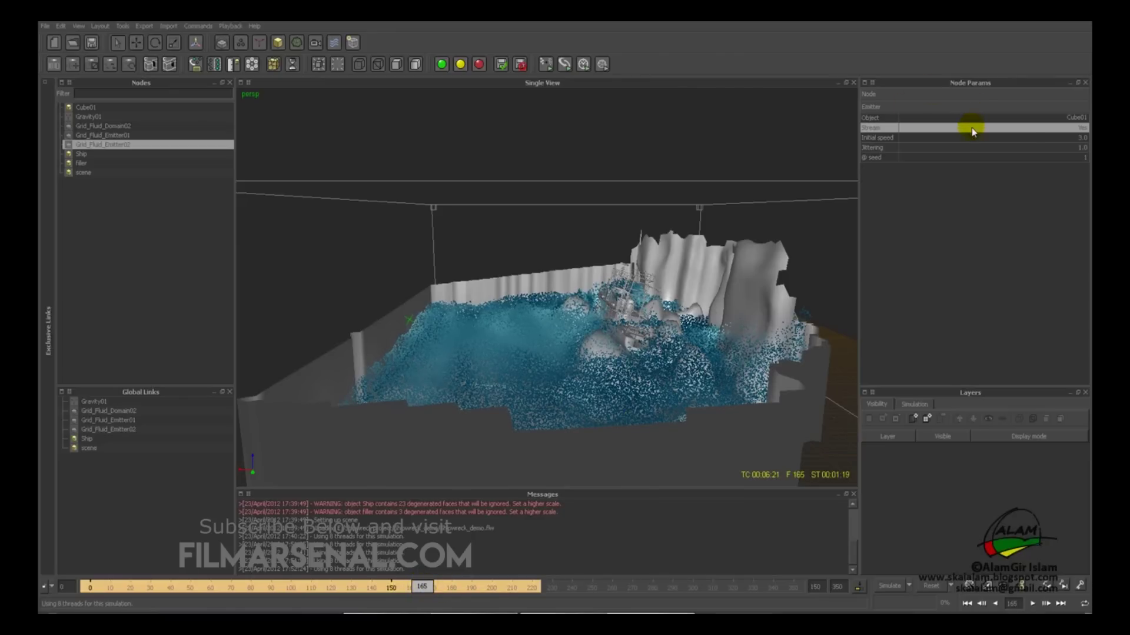
right_click(972, 130)
click(988, 170)
Set the cube emitter's Stream to No at frame 166 and add a key there
click(430, 586)
drag(422, 591, 426, 590)
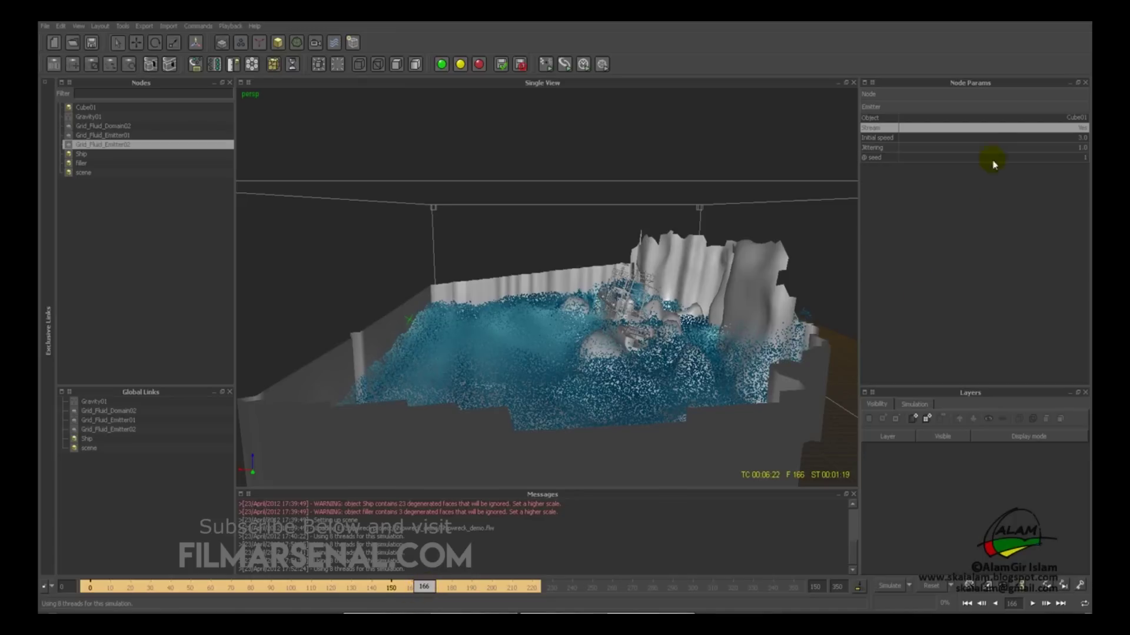
right_click(999, 128)
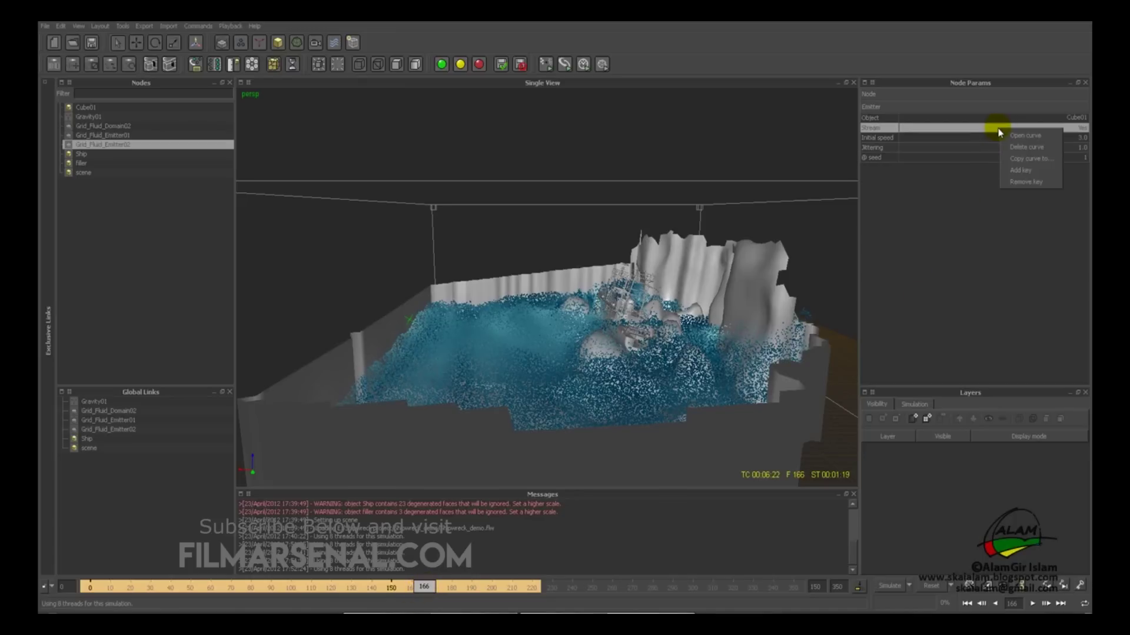
click(977, 129)
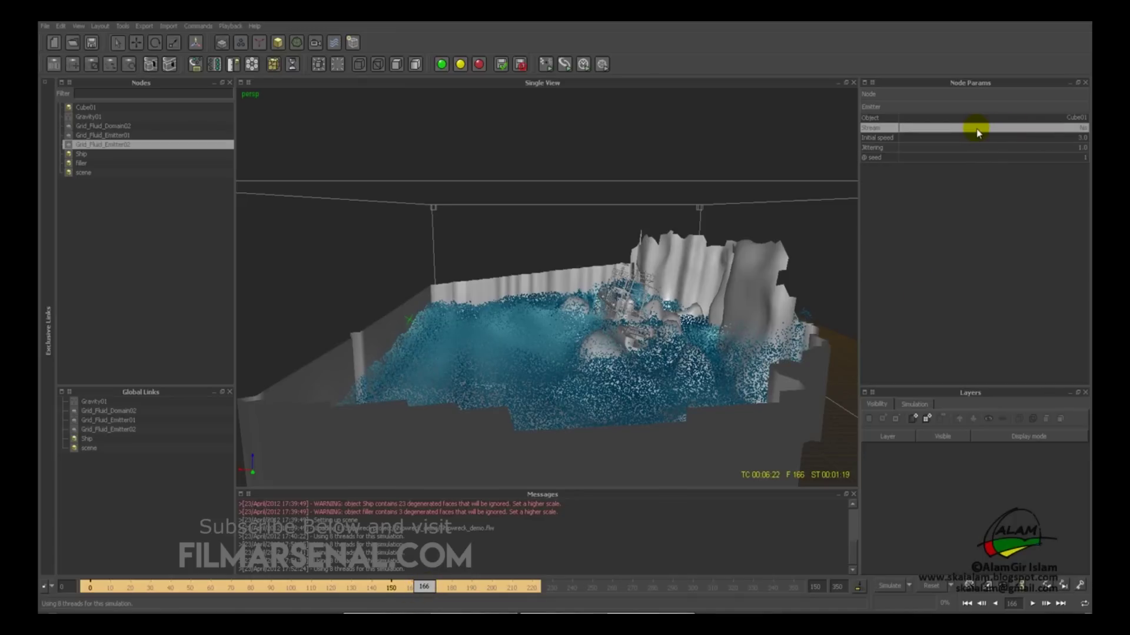
right_click(977, 131)
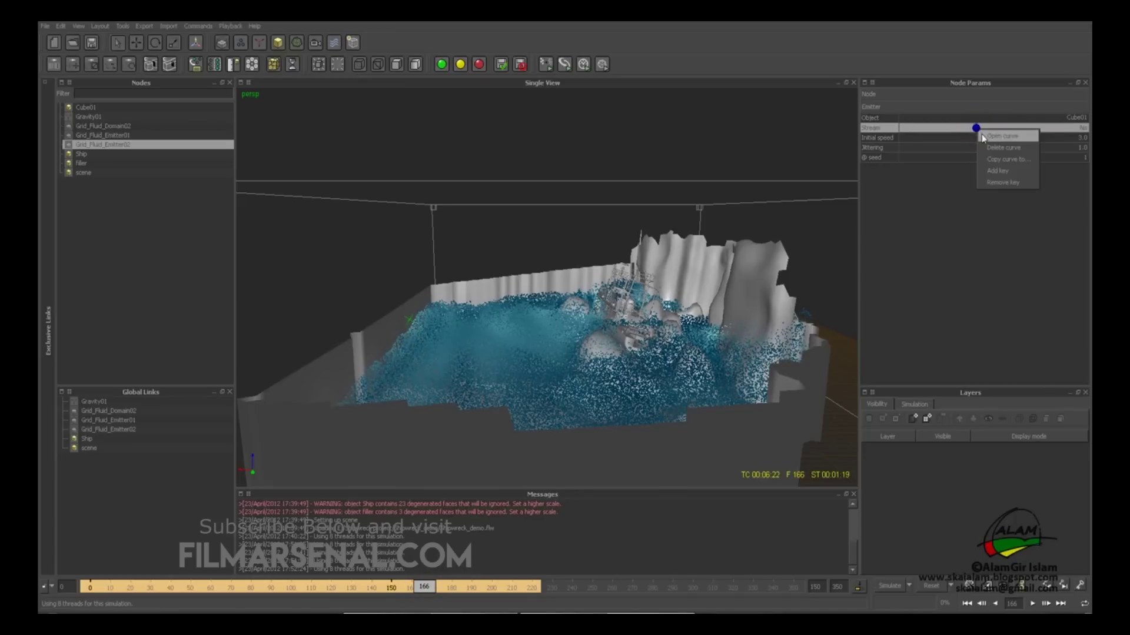
click(998, 173)
Return to frame 0, reset all simulation data and simulate the keyed emitter up to frame 350
drag(424, 591, 60, 598)
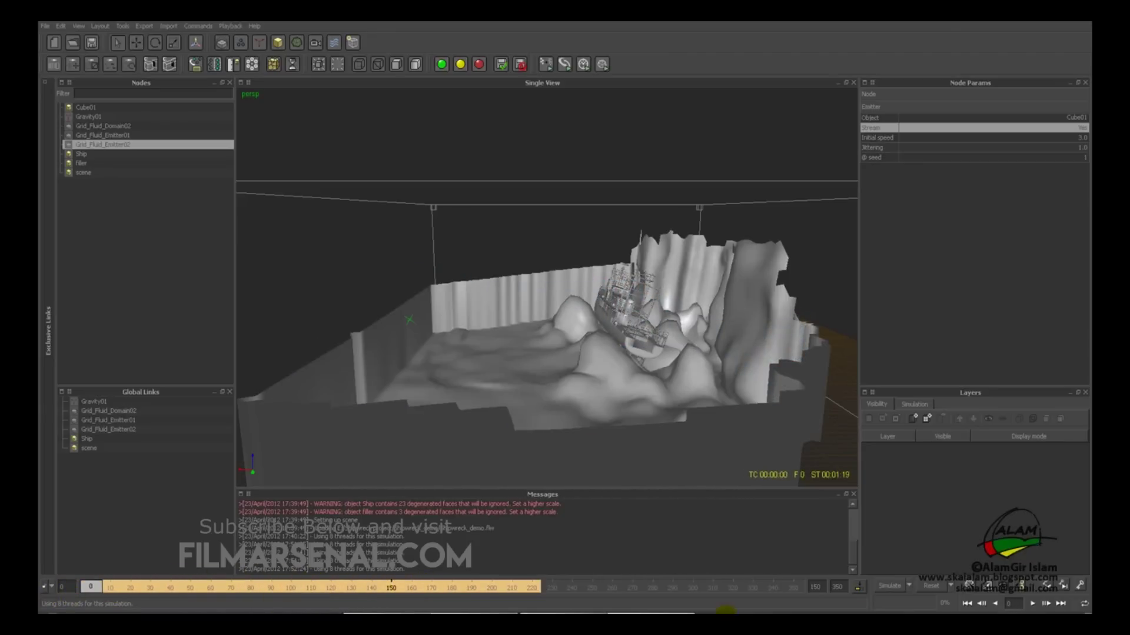
click(932, 587)
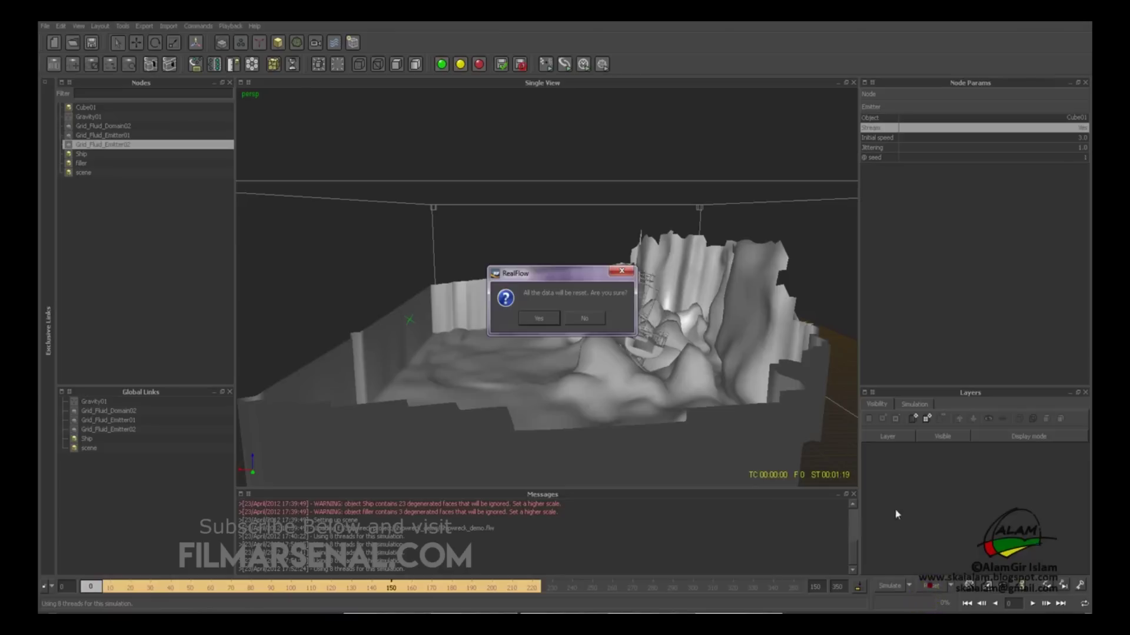
click(587, 331)
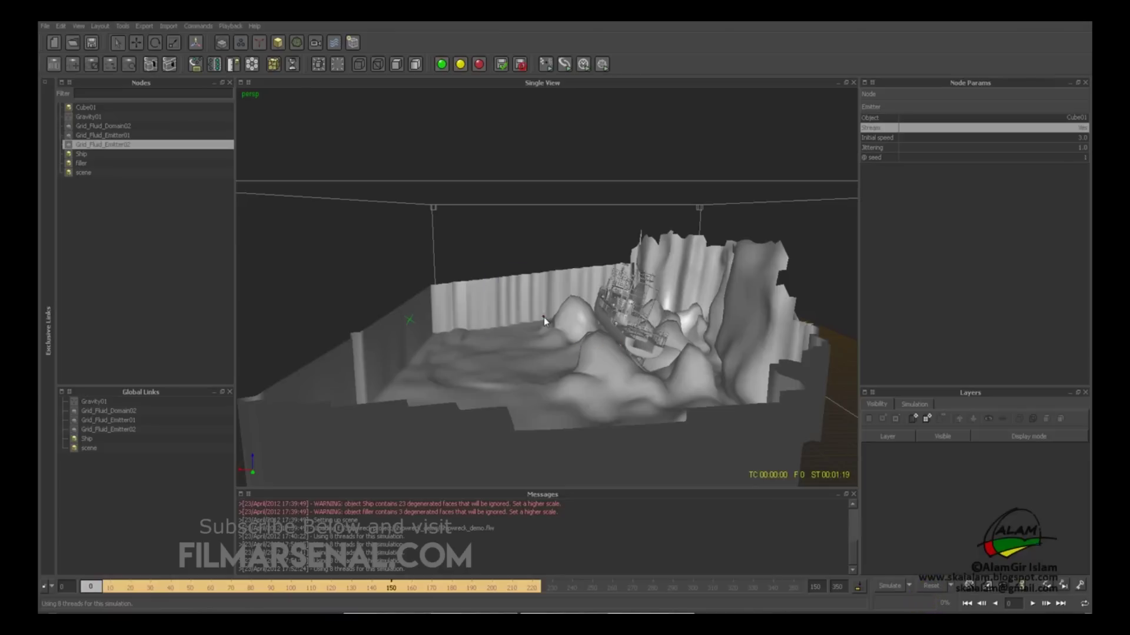
click(887, 587)
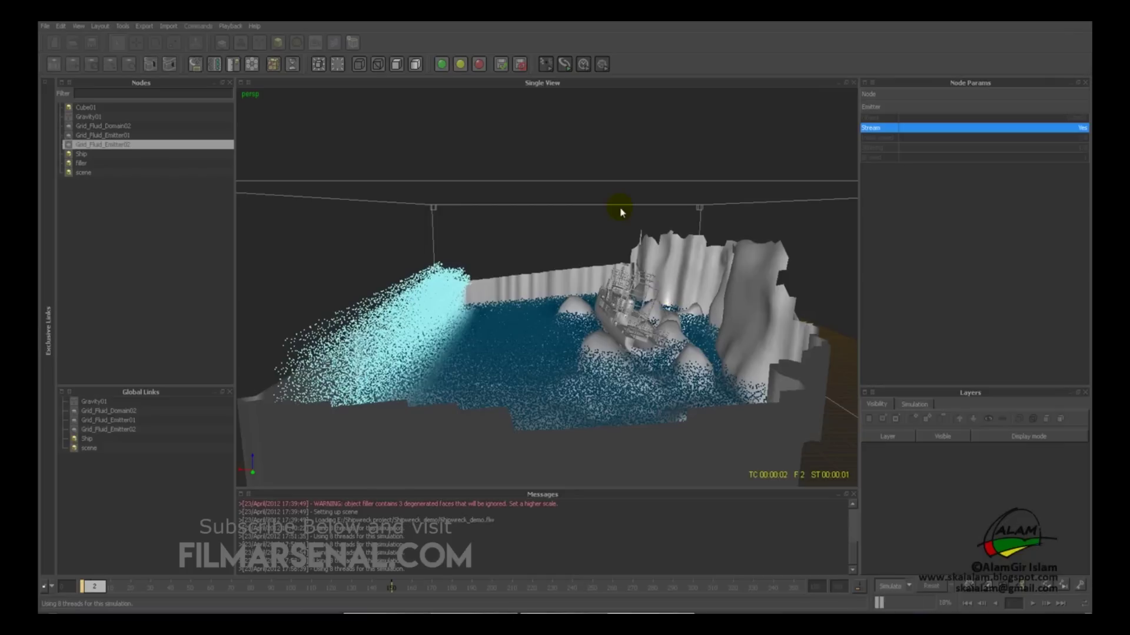
alt+drag(618, 270, 628, 283)
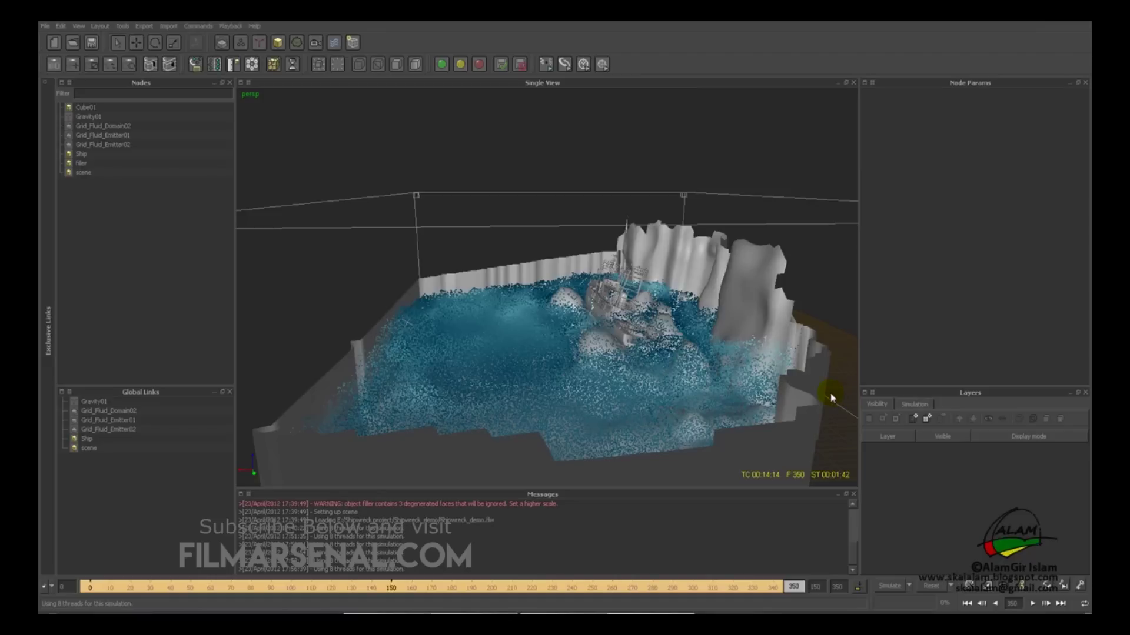
alt+drag(735, 385, 648, 346)
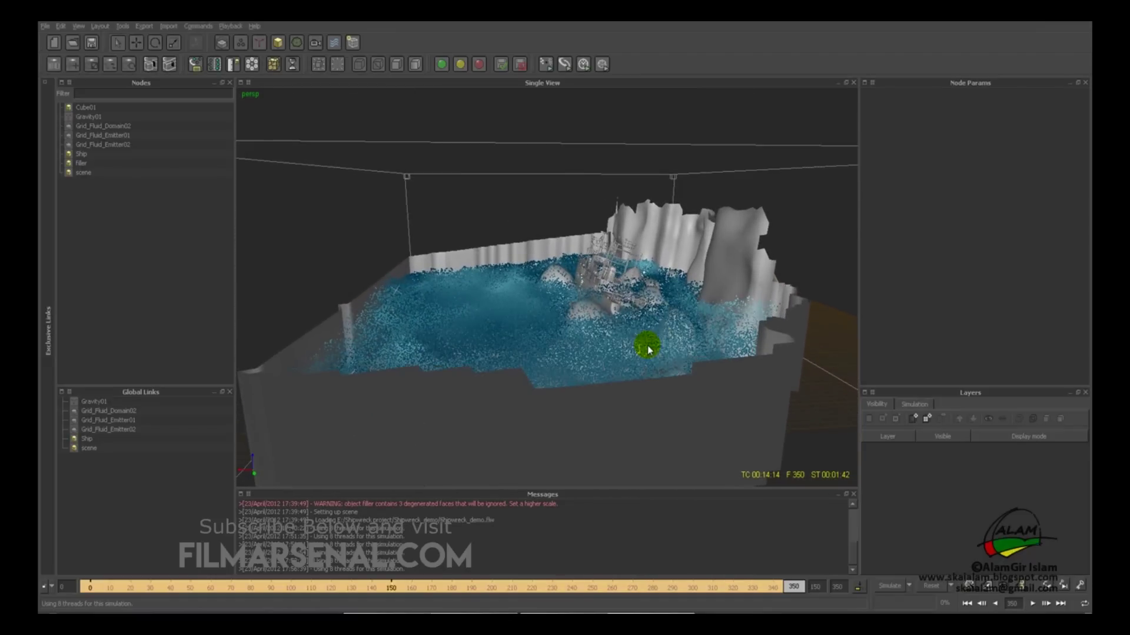
Scrub through the new simulation to frame 350 and examine the second burst of water after frame 150
drag(113, 588, 395, 592)
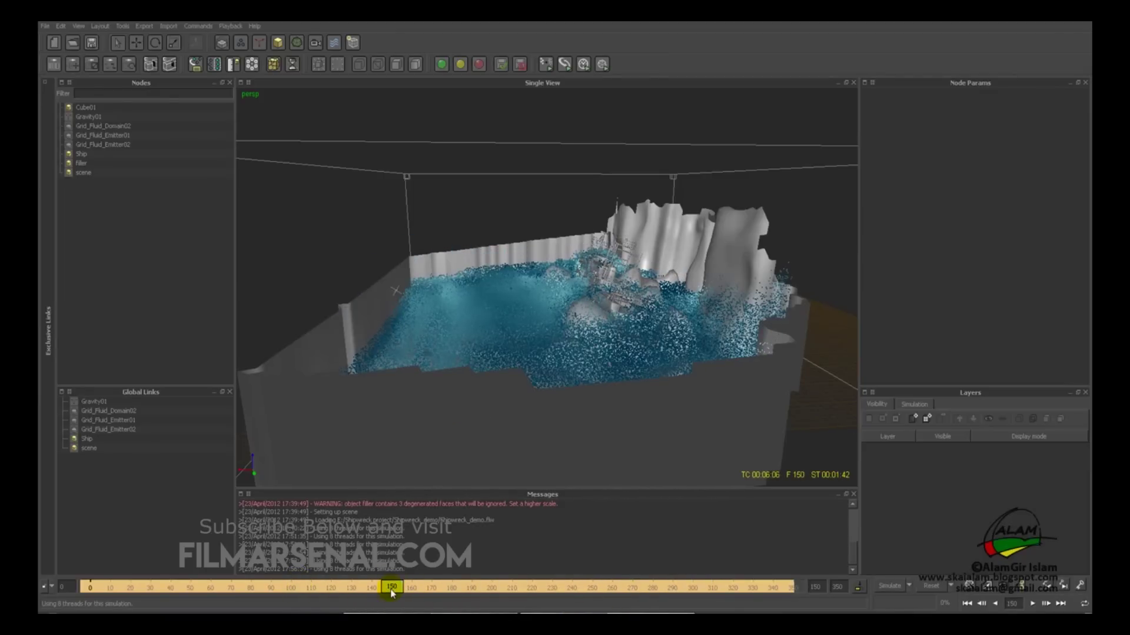
drag(387, 595, 395, 591)
drag(393, 587, 584, 595)
drag(469, 588, 794, 587)
drag(728, 380, 610, 376)
scroll(618, 373, down, 3)
drag(621, 423, 620, 378)
click(389, 187)
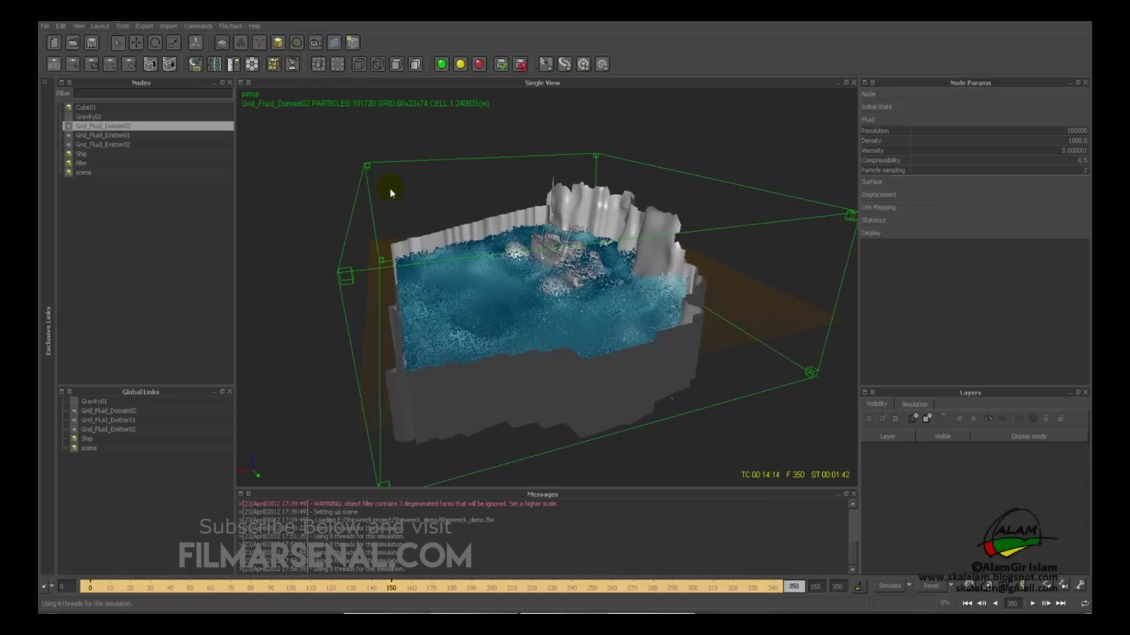
drag(398, 195, 391, 188)
drag(328, 155, 327, 164)
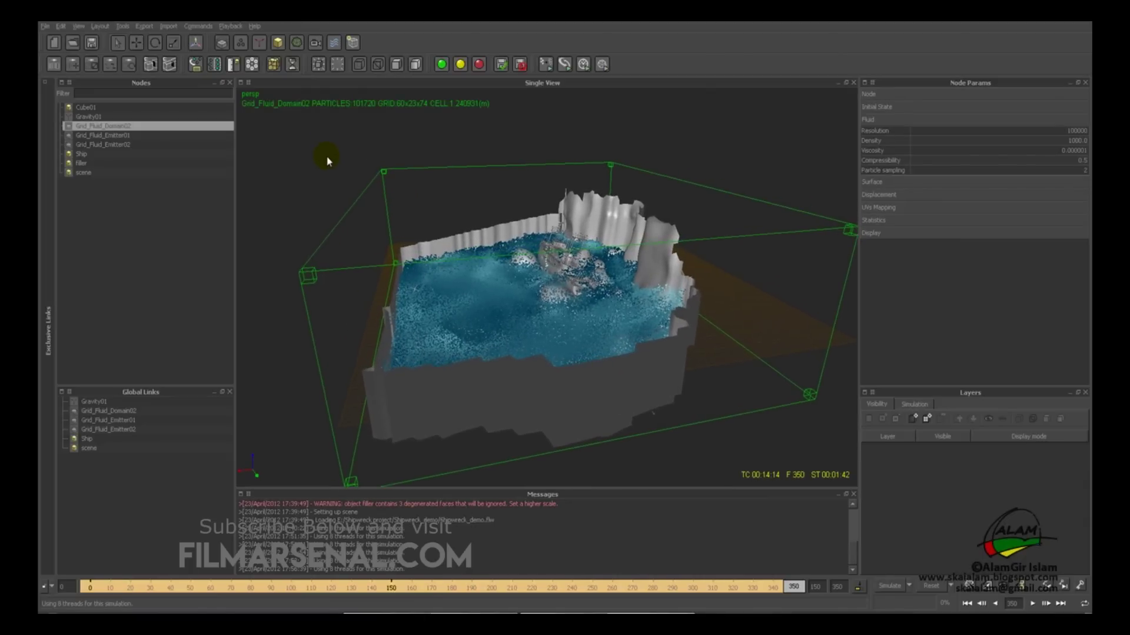
click(330, 167)
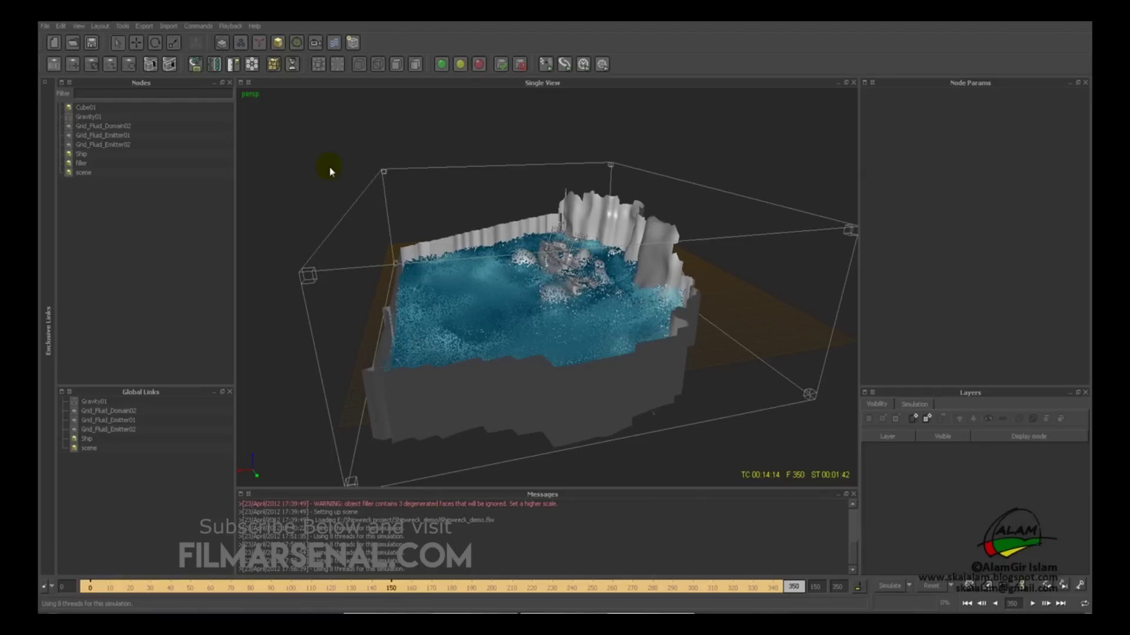
Open Export Central and expand the export options of Grid_Fluid_Domain02
click(146, 28)
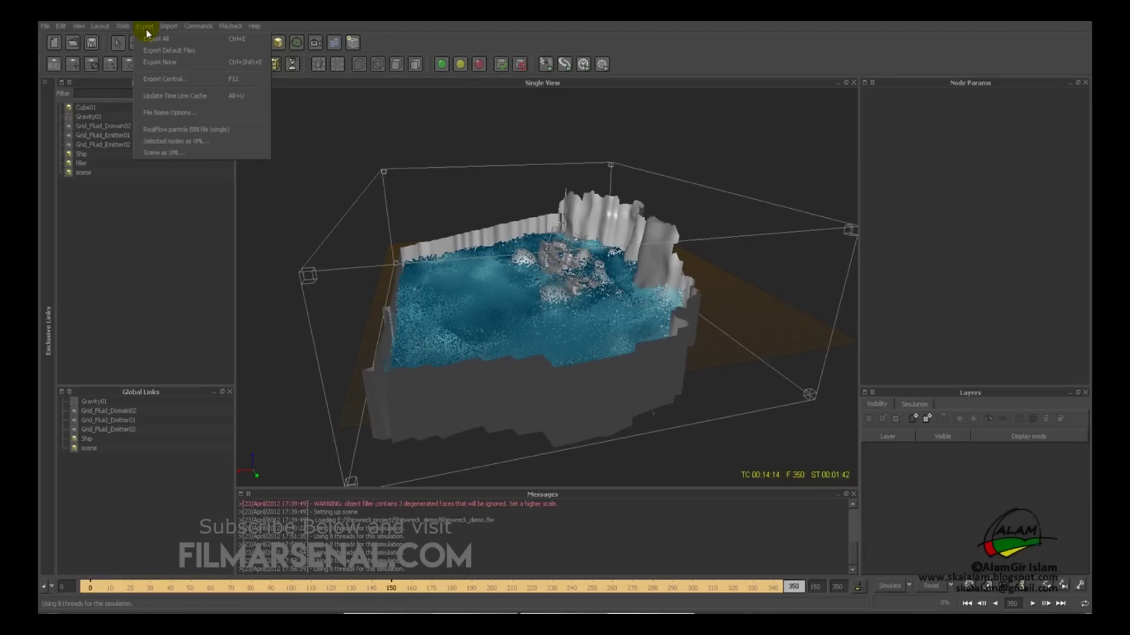
click(152, 81)
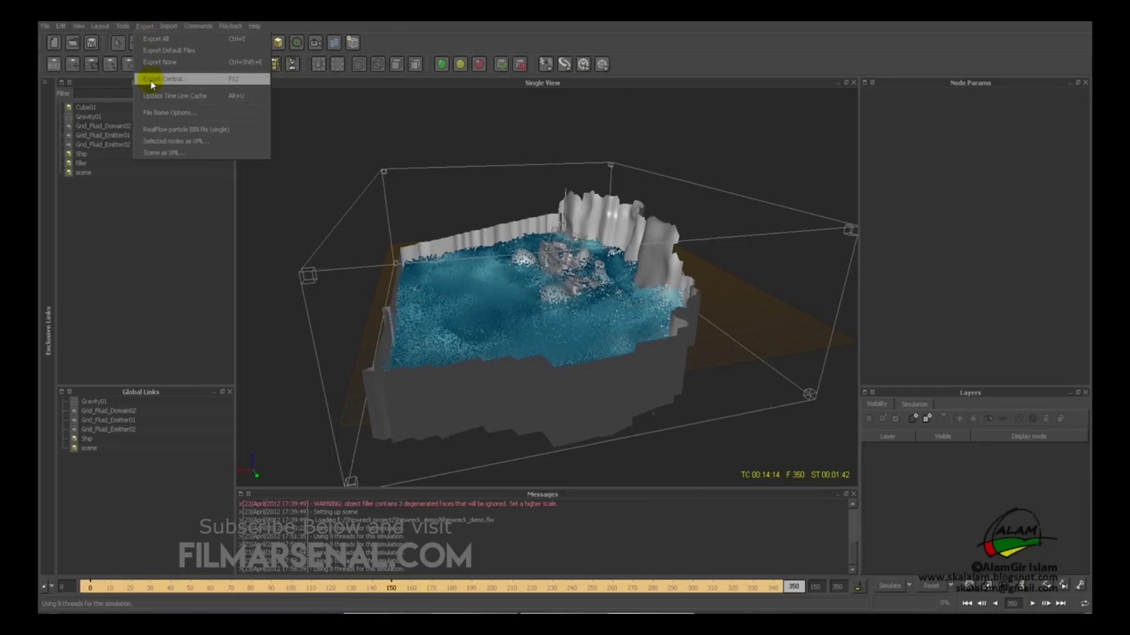
click(229, 83)
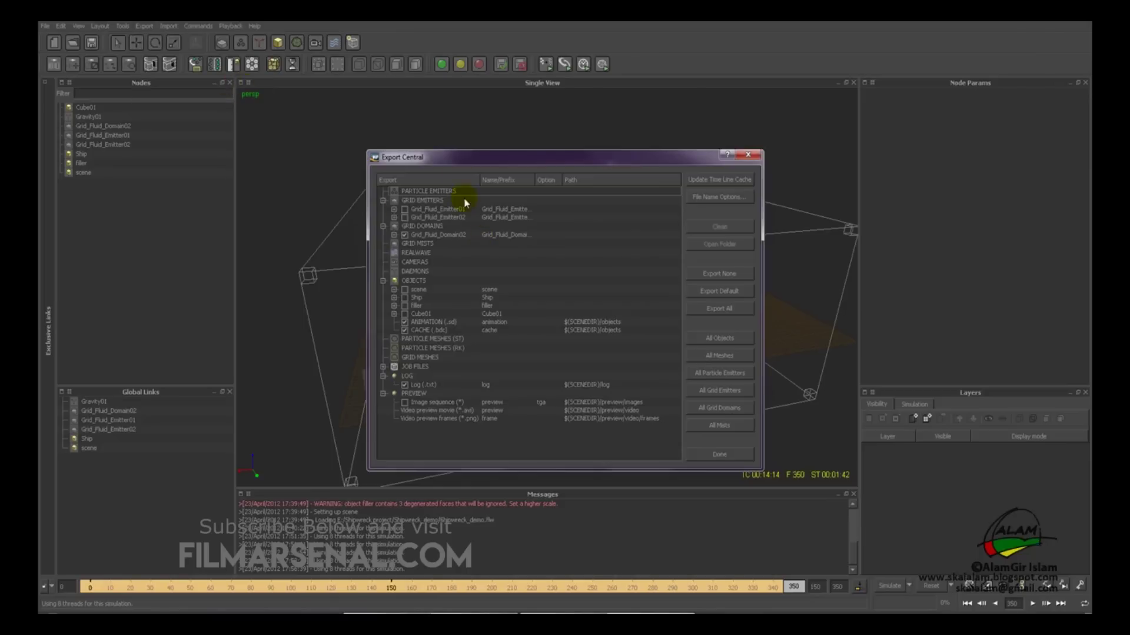
drag(467, 162, 410, 110)
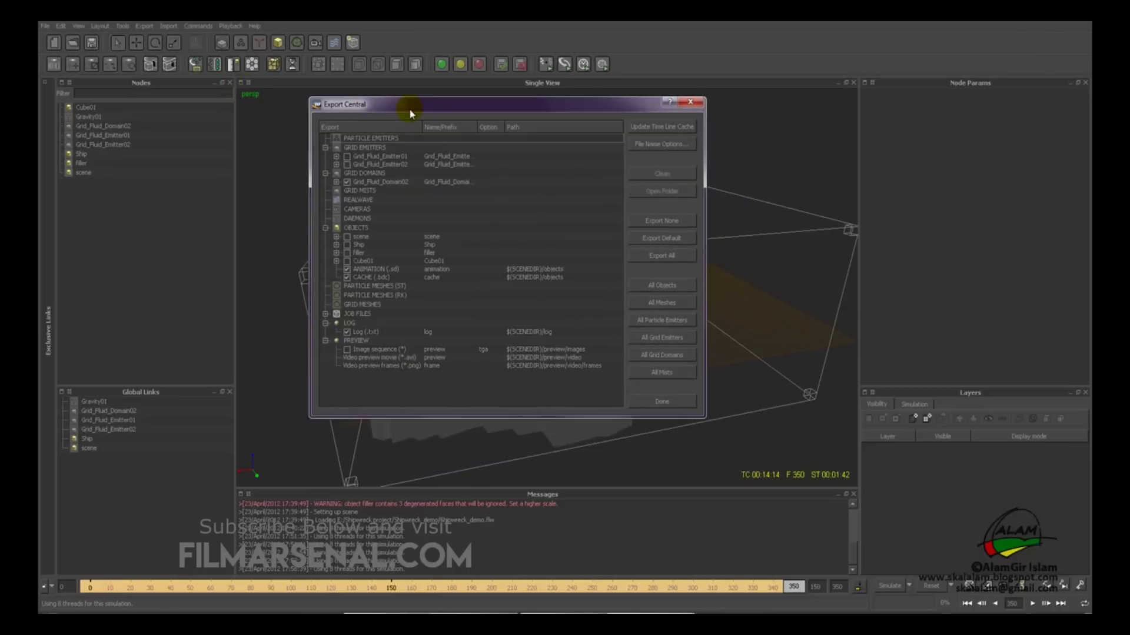
click(336, 183)
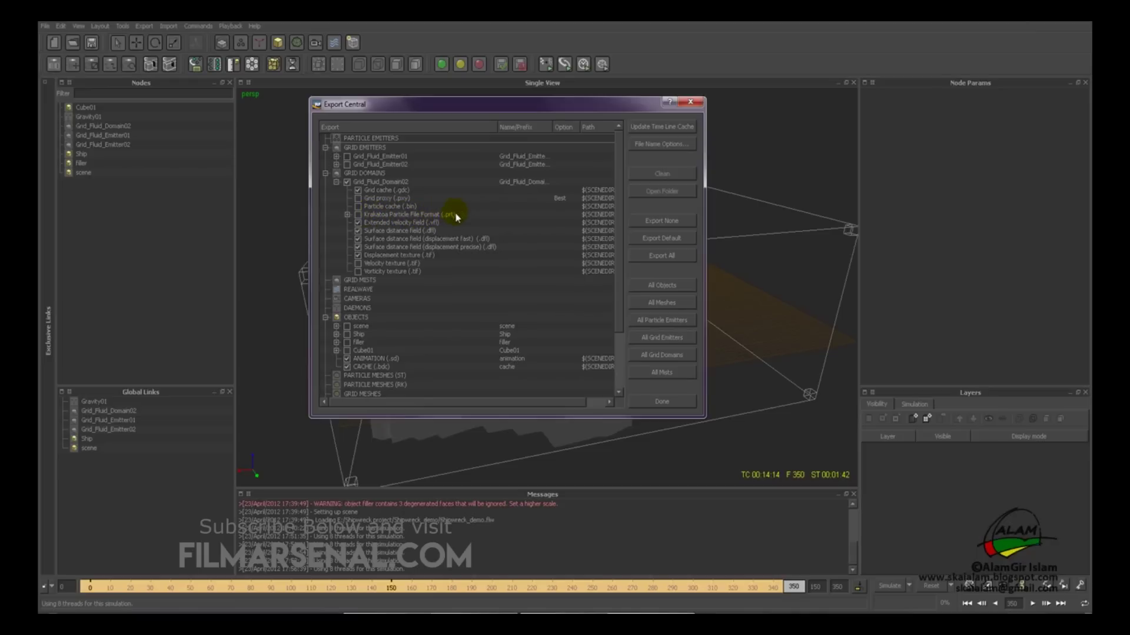
Enable Krakatoa Particle File Format (.prt) export for Grid_Fluid_Domain02 and finish the export settings
click(358, 215)
click(358, 215)
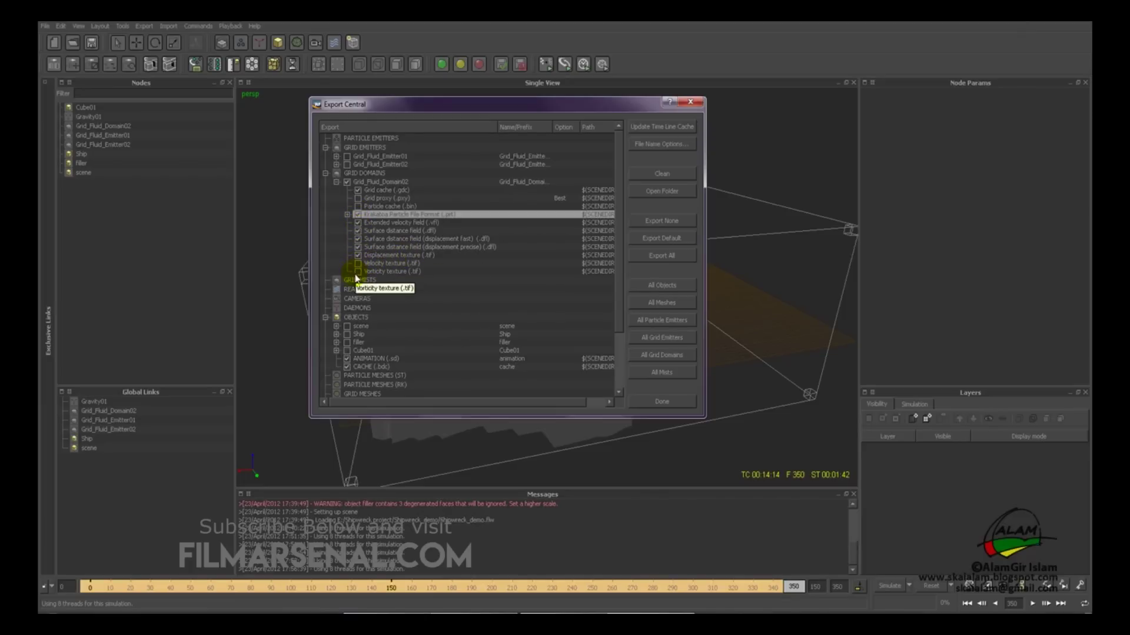
scroll(412, 277, down, 4)
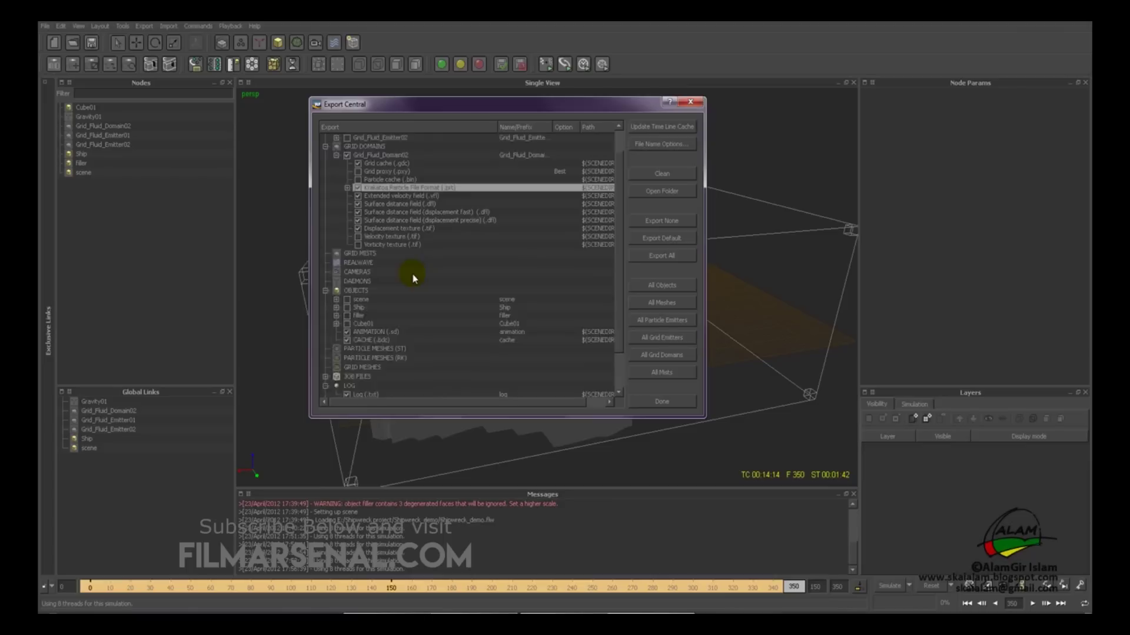
scroll(412, 277, up, 4)
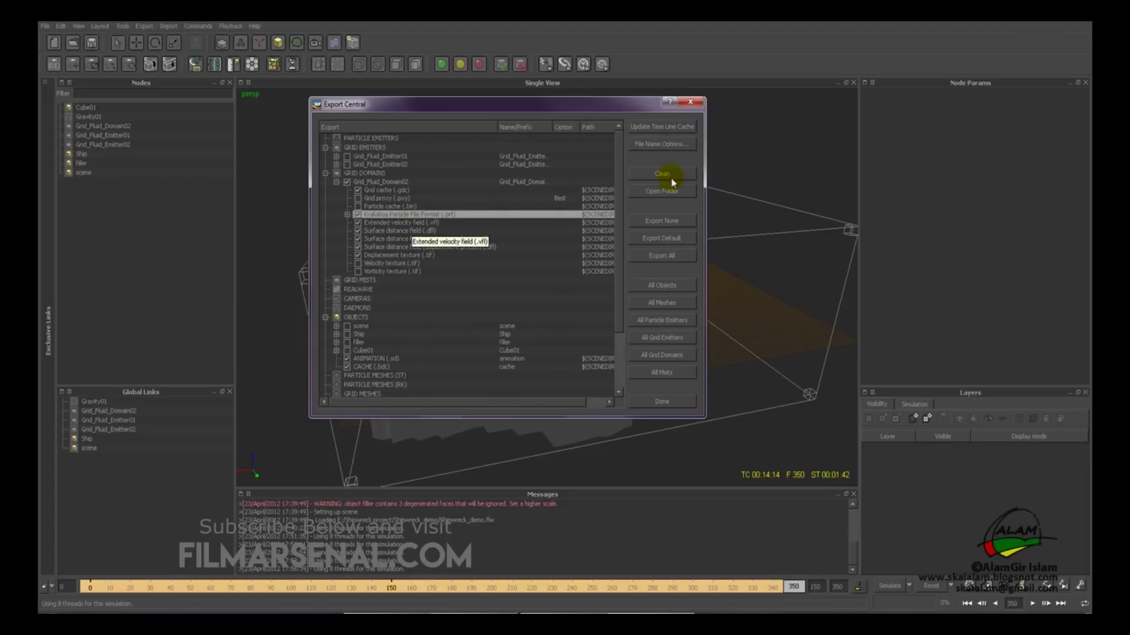
click(662, 402)
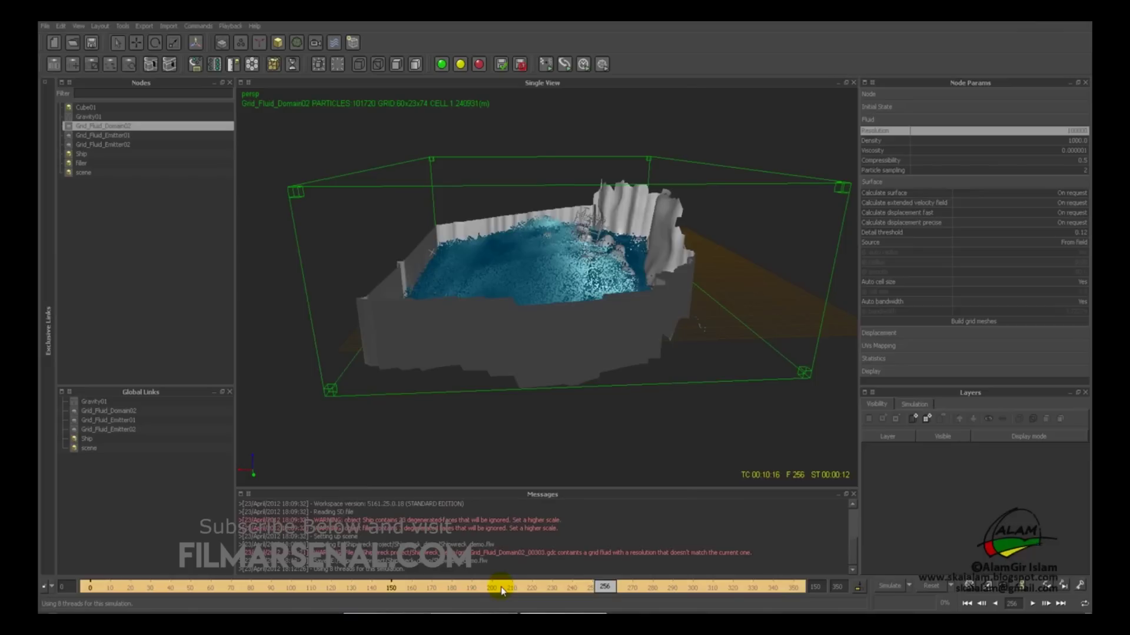
Scrub to frame 255 and remove all nodes from the global links
drag(501, 590, 604, 586)
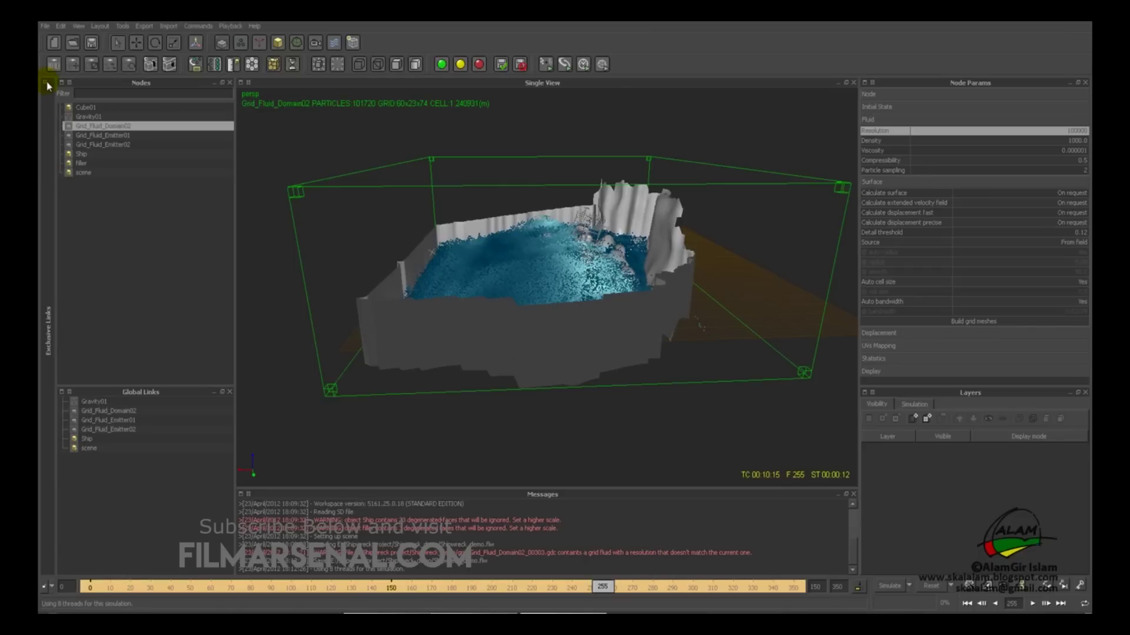
click(120, 471)
drag(120, 470, 85, 405)
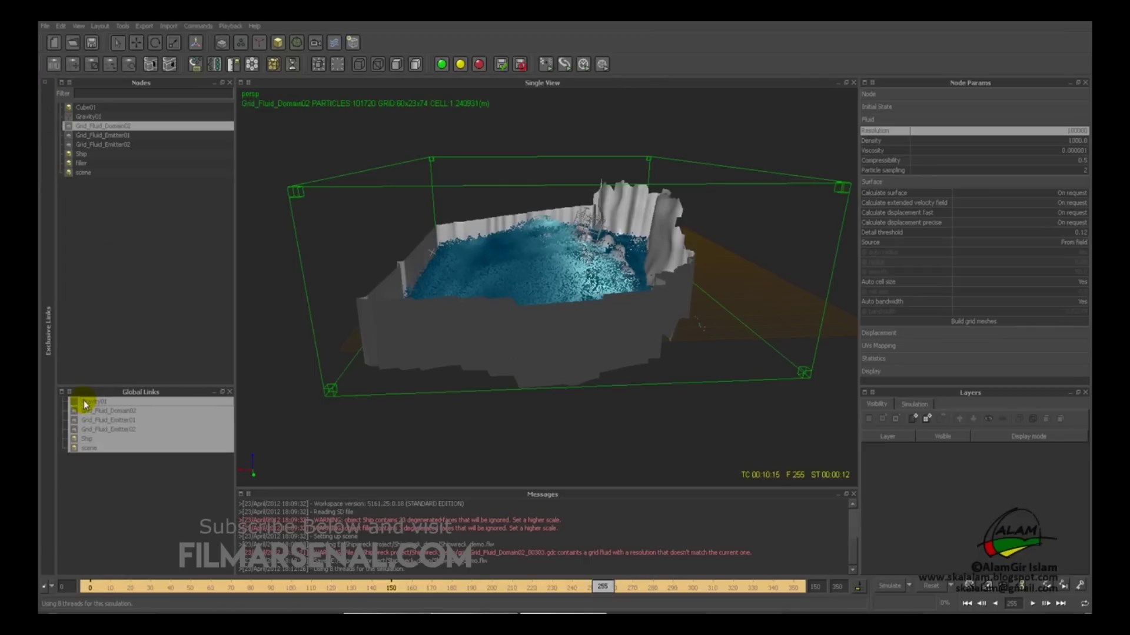
key(Delete)
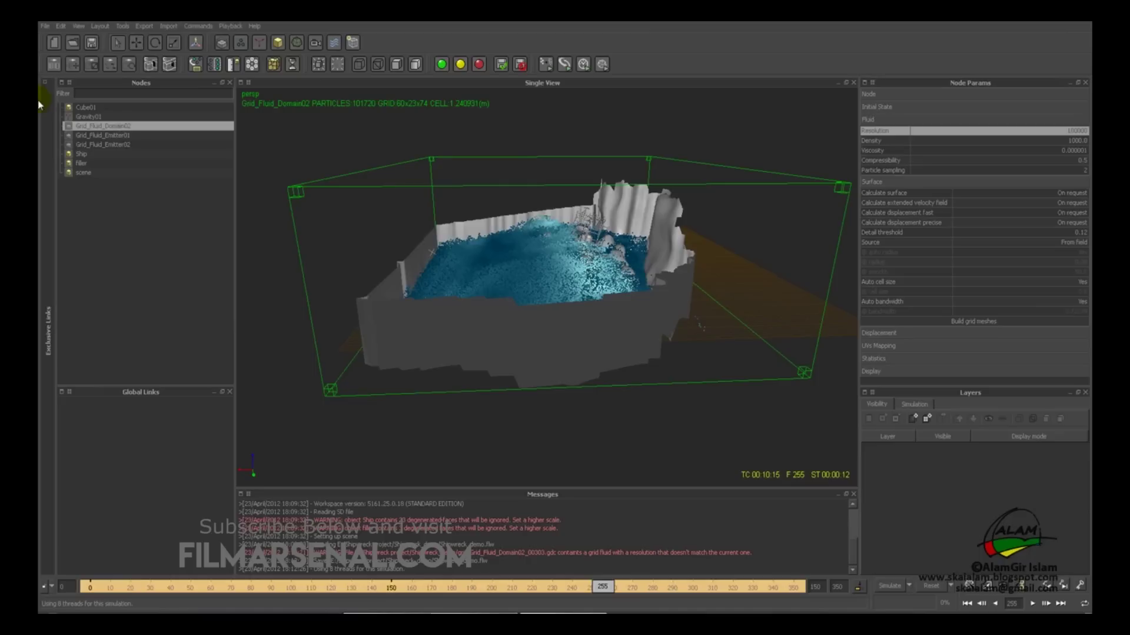
Show the exclusive links and add Grid_Fluid_Domain02, Grid_Fluid_Emitter01 and Grid_Fluid_Emitter02 to them
click(47, 305)
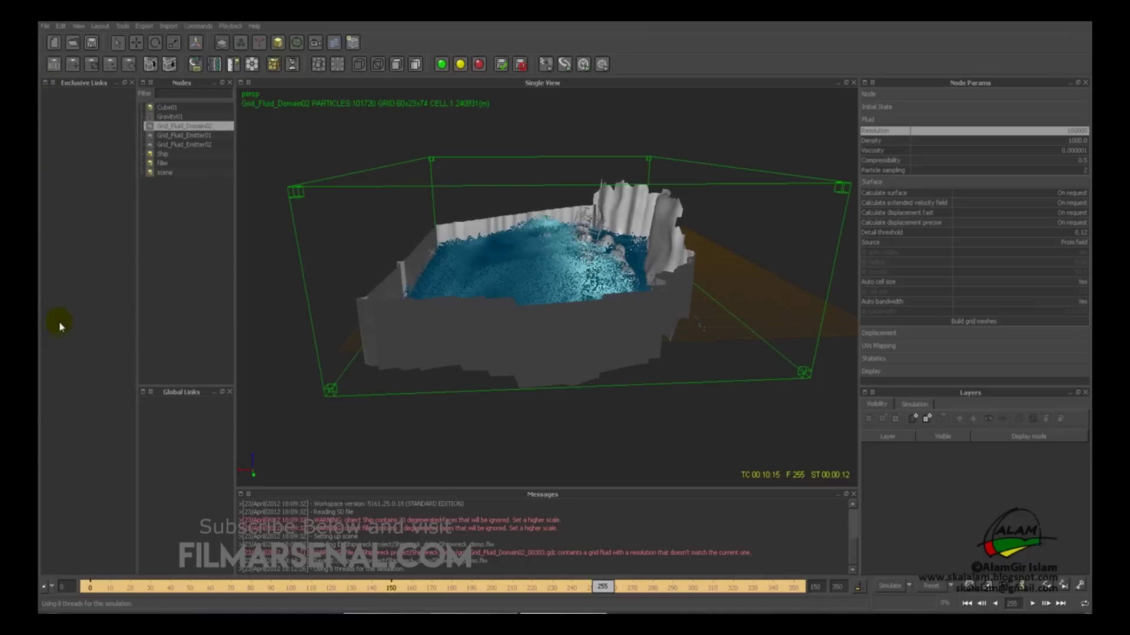
click(186, 233)
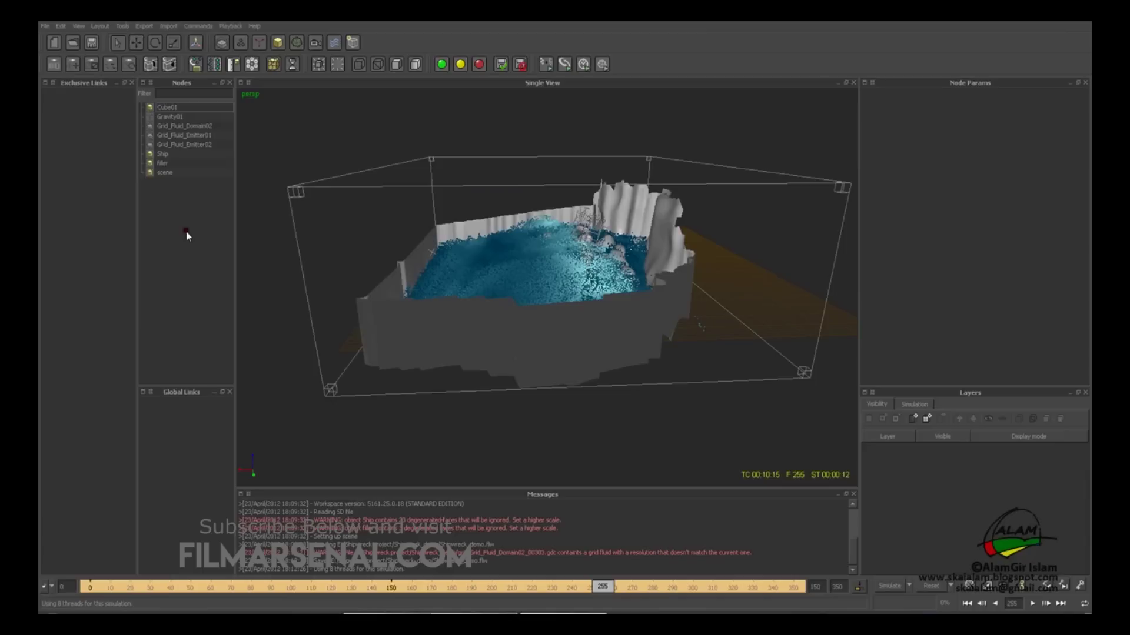
click(176, 127)
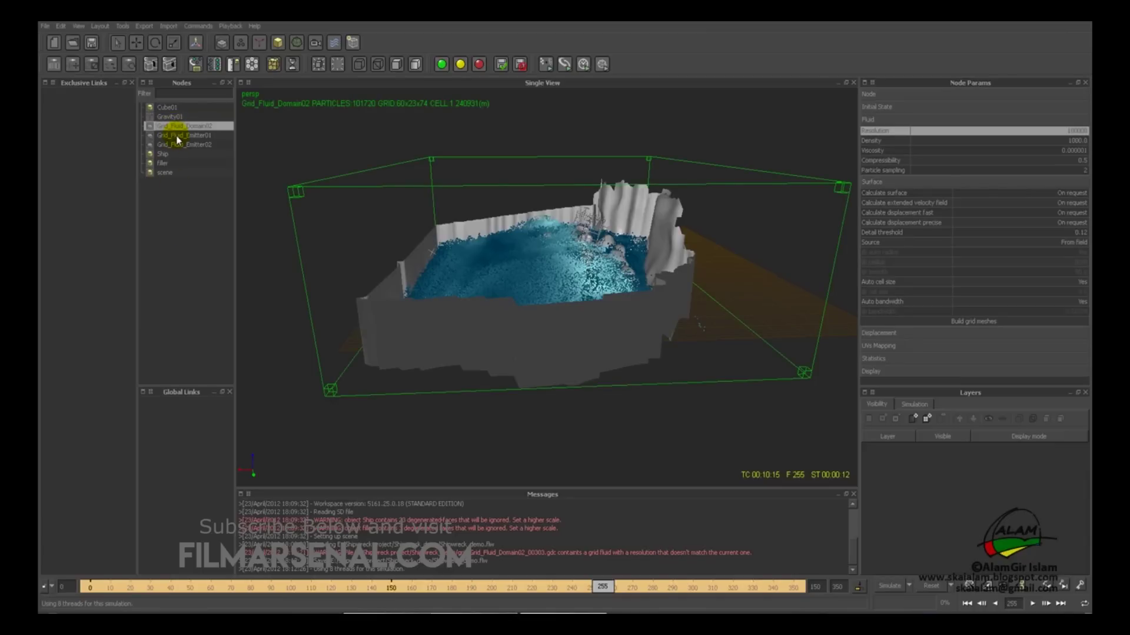
shift+click(179, 145)
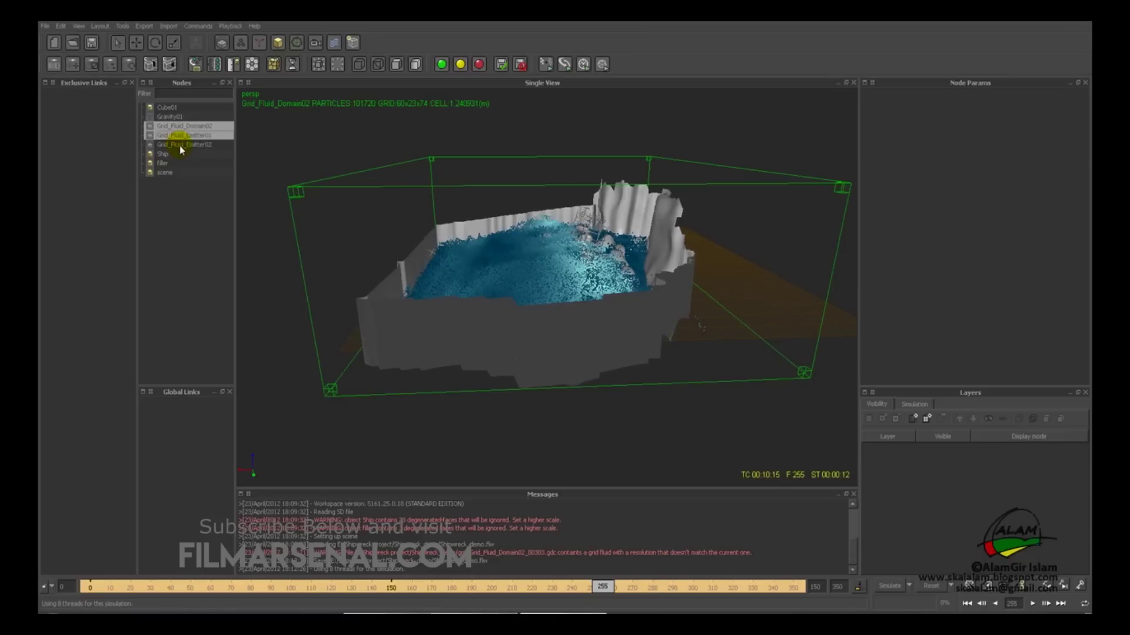
drag(178, 146, 83, 128)
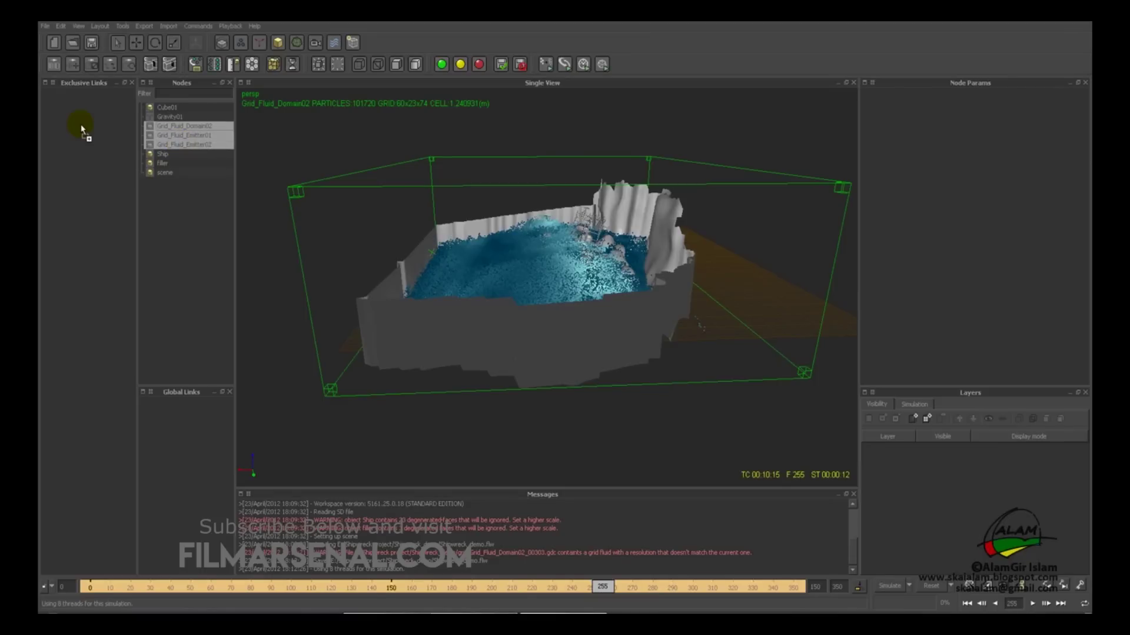
Exclusively link Gravity01, Grid_Fluid_Emitter01, Grid_Fluid_Emitter02, Ship and scene to Grid_Fluid_Domain02
click(153, 136)
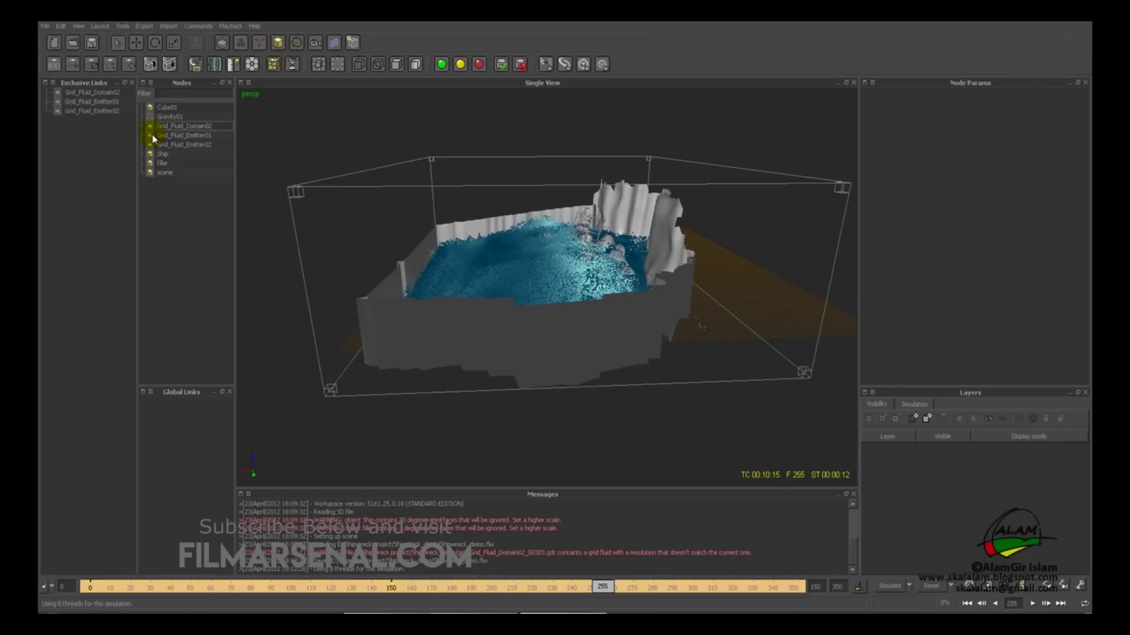
click(153, 137)
shift+click(152, 146)
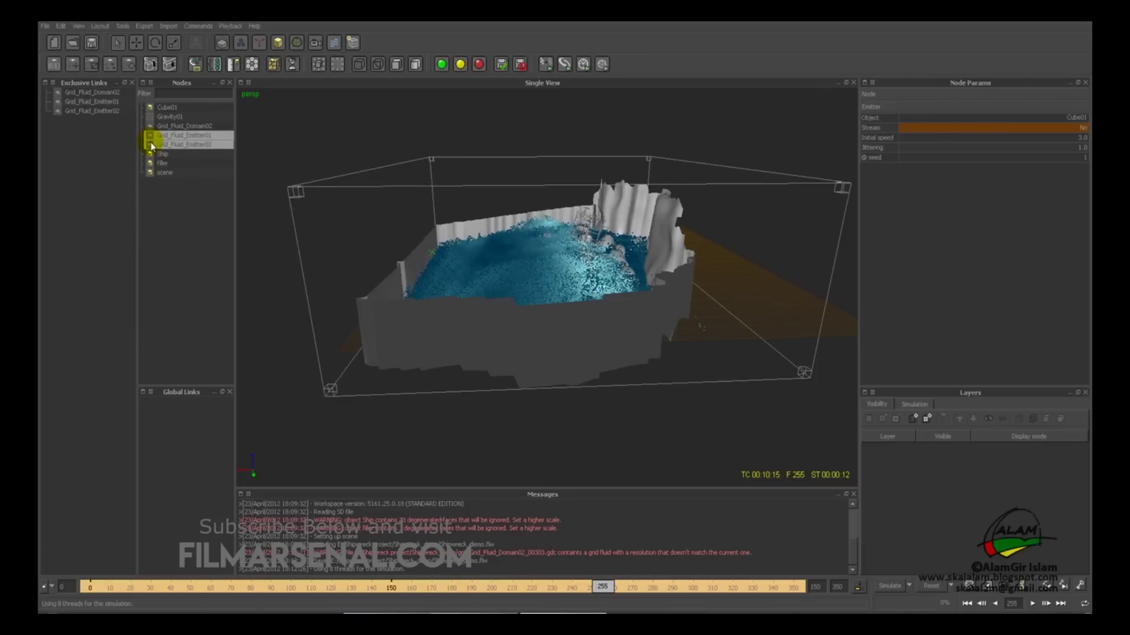
shift+click(152, 154)
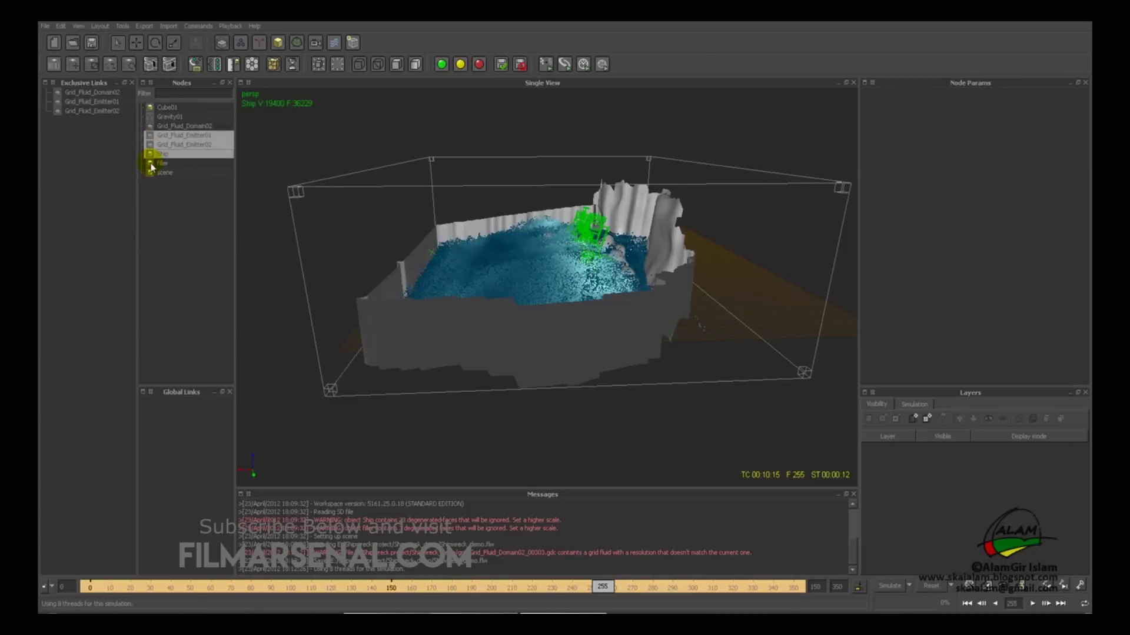
shift+click(152, 173)
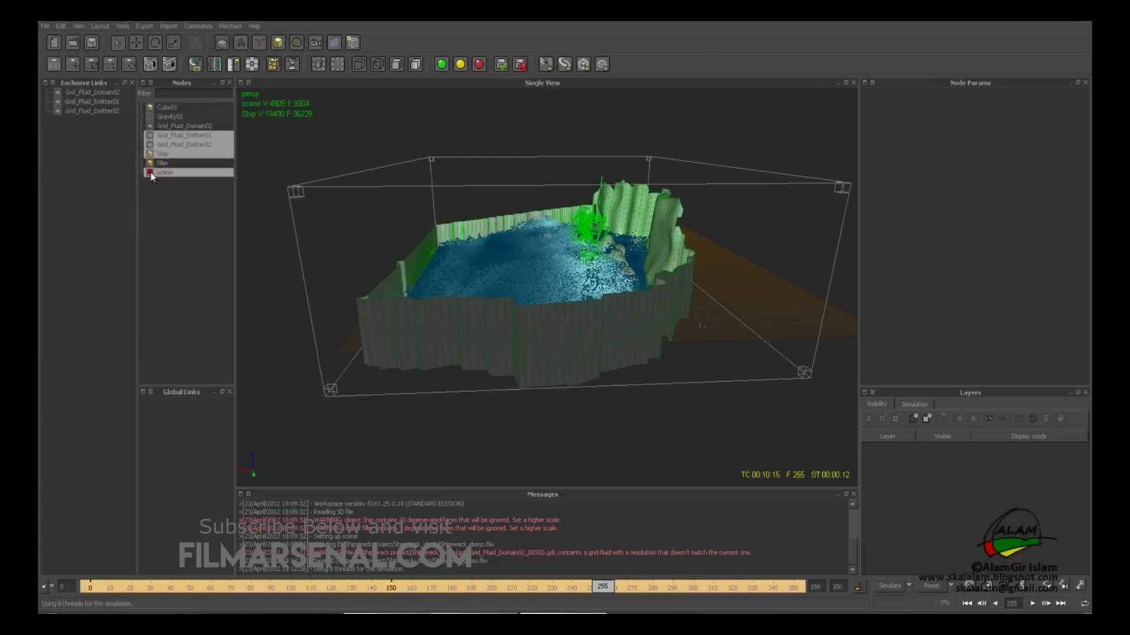
shift+click(147, 117)
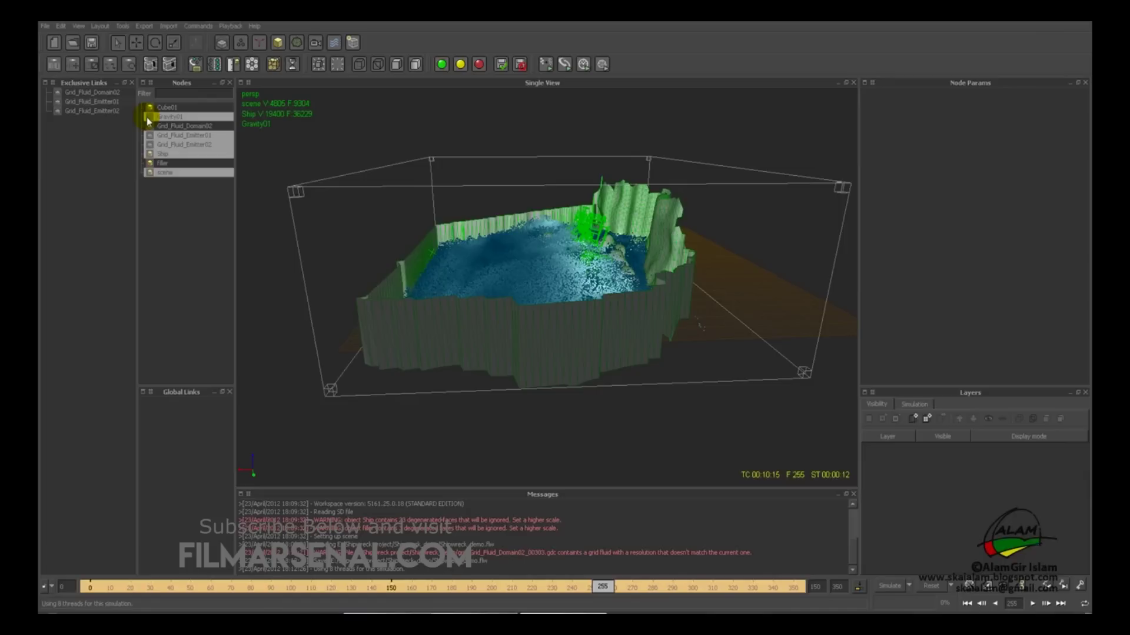
drag(128, 131, 78, 98)
Exclusively link Gravity01, Grid_Fluid_Domain02, Ship and scene to both Grid_Fluid_Emitter01 and Grid_Fluid_Emitter02
click(164, 210)
click(155, 117)
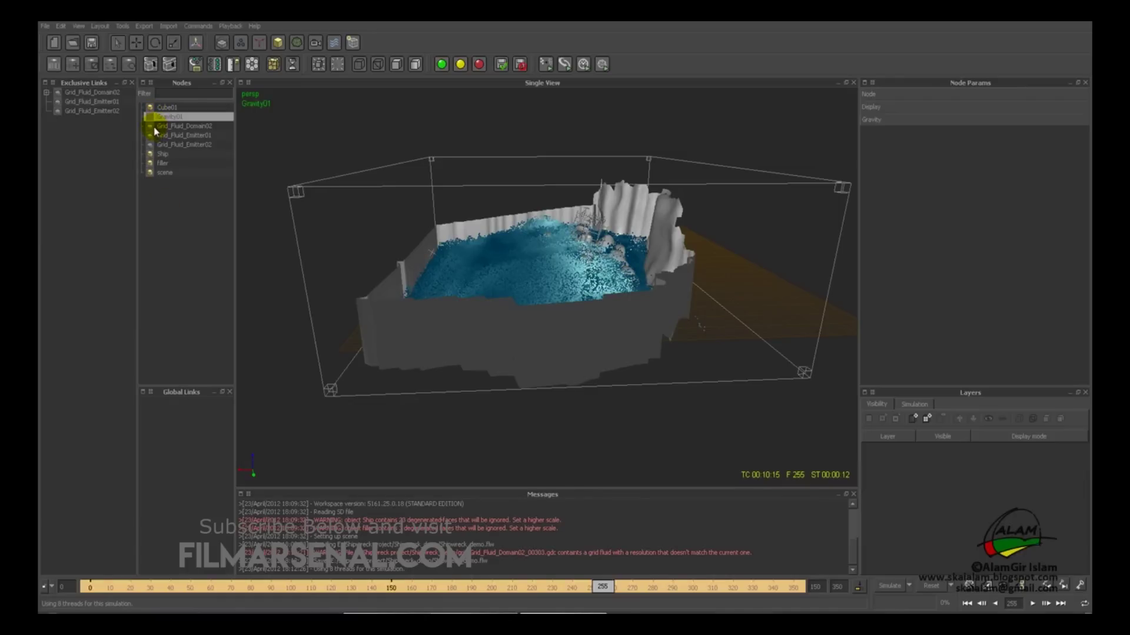
ctrl+click(158, 126)
ctrl+click(156, 155)
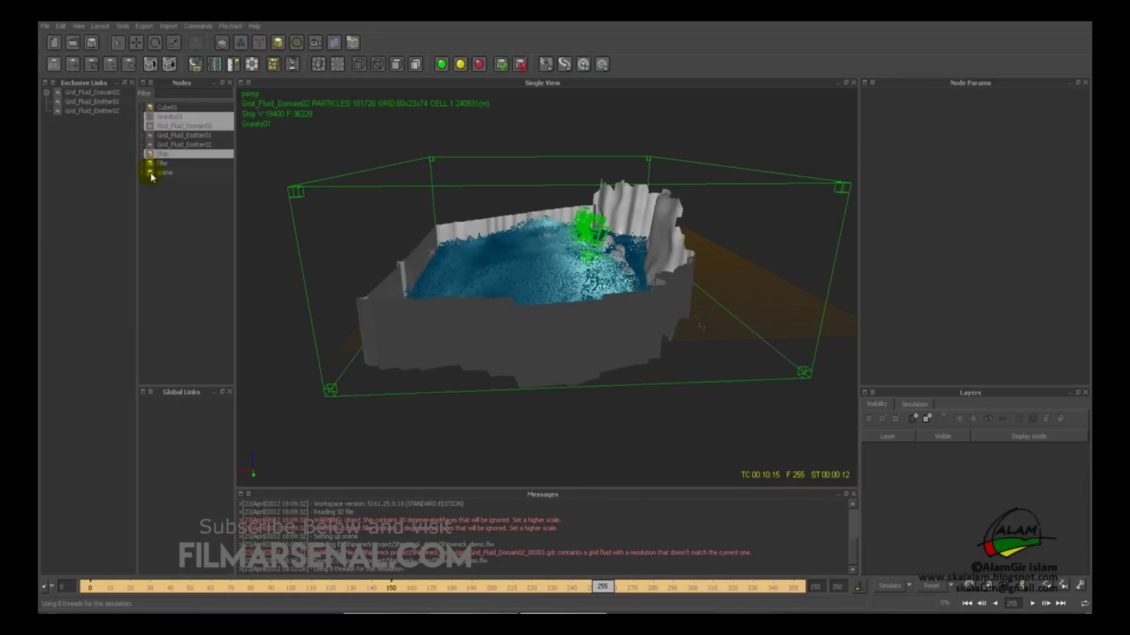
ctrl+click(152, 174)
drag(150, 116, 96, 112)
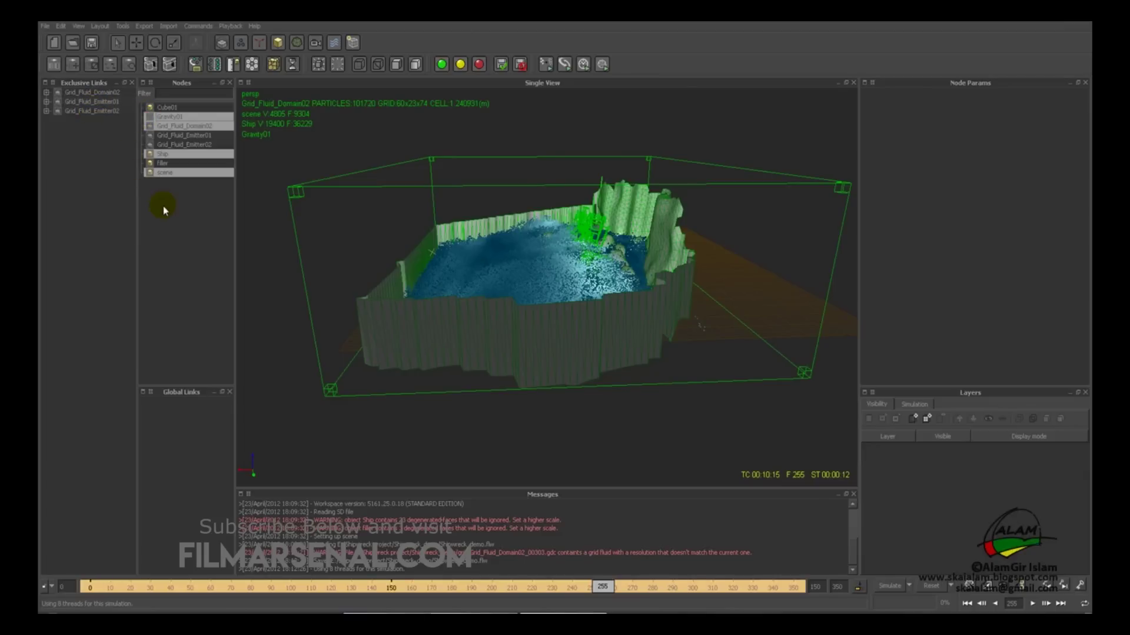
click(163, 206)
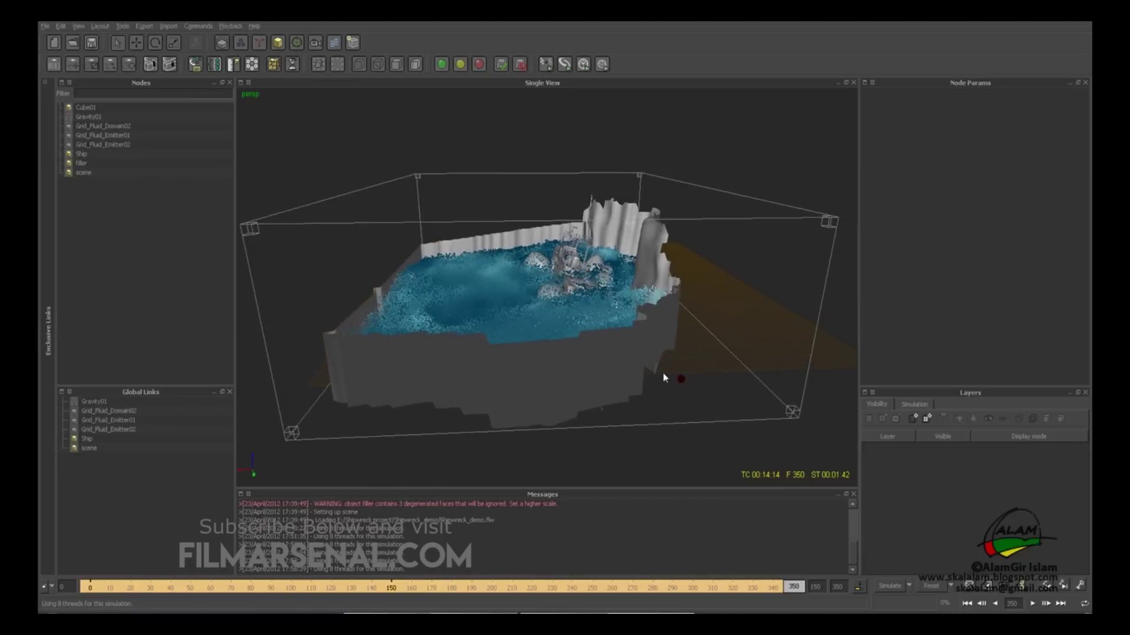
Set the Resolution of Grid_Fluid_Domain02 to 45000000
alt+drag(664, 377, 681, 369)
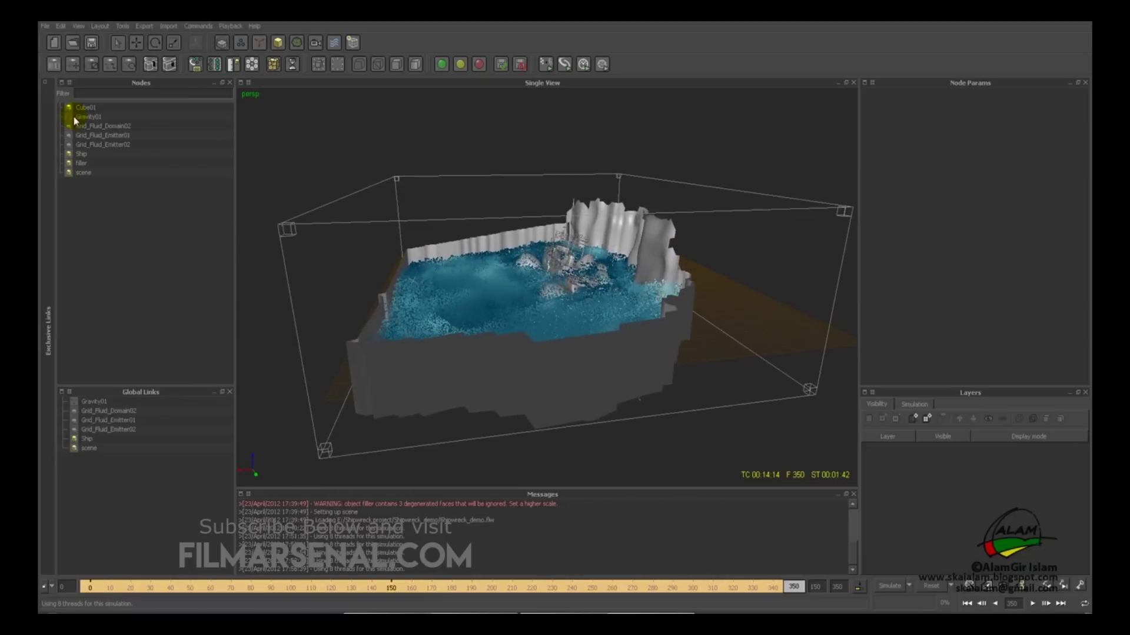
alt+drag(391, 215, 385, 155)
click(403, 178)
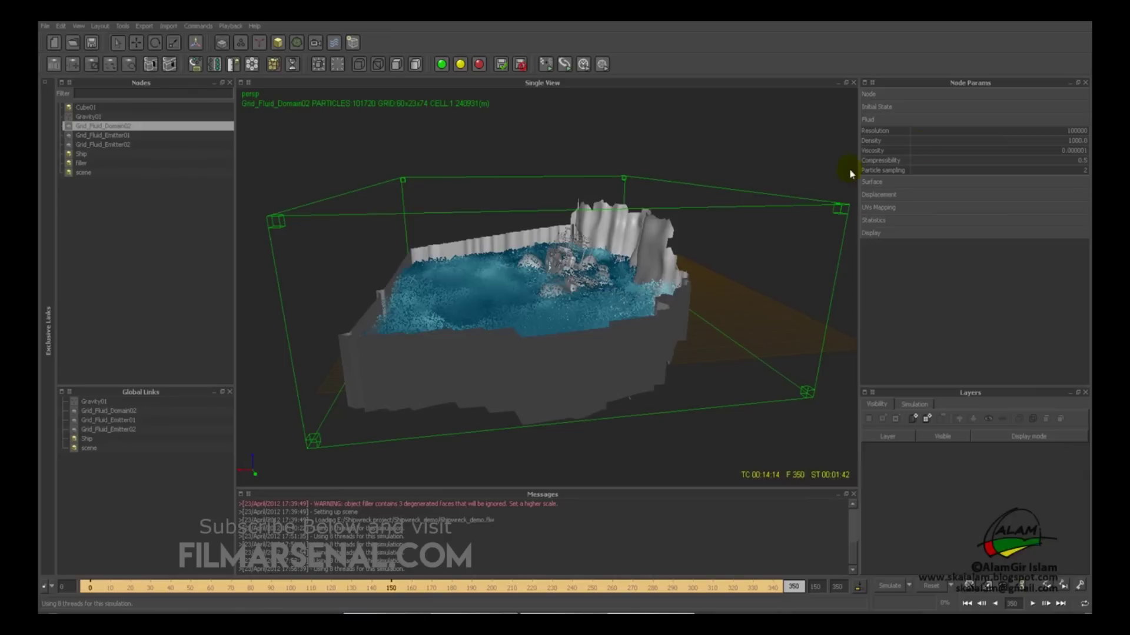
click(1073, 133)
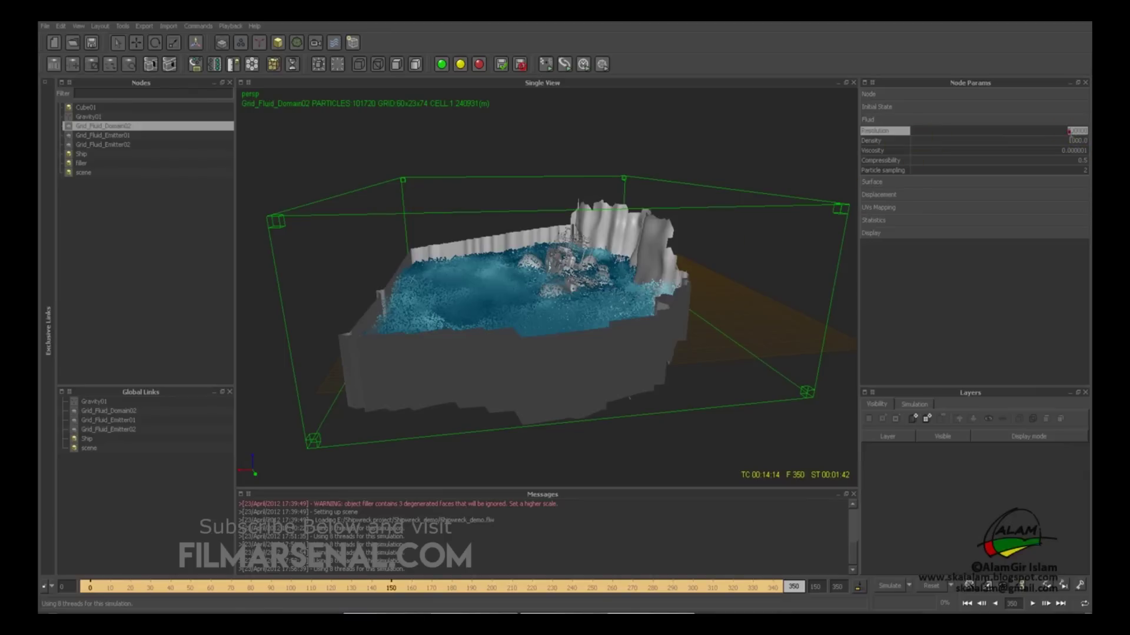
key(Return)
alt+drag(690, 202, 724, 230)
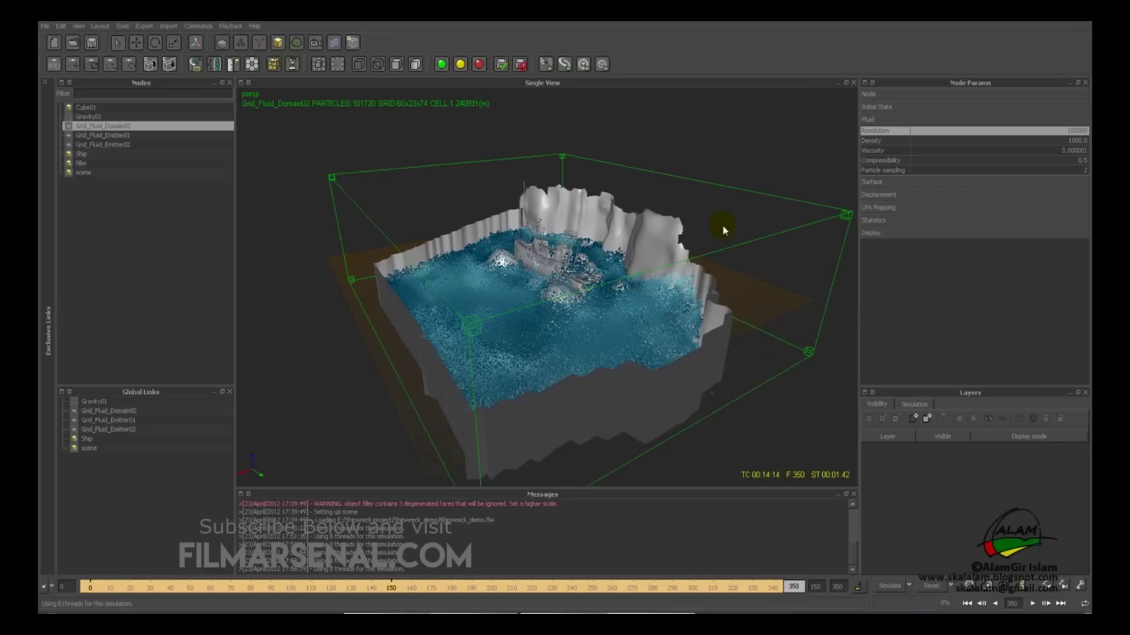
alt+drag(744, 237, 575, 240)
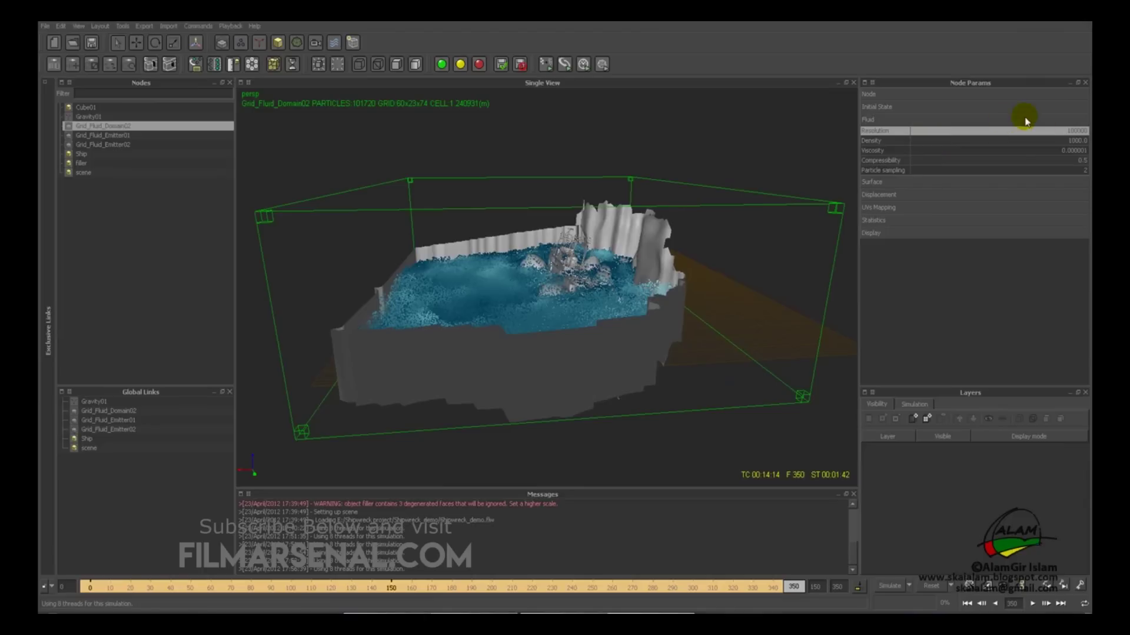
double_click(1068, 131)
drag(1076, 130, 1051, 130)
click(1070, 130)
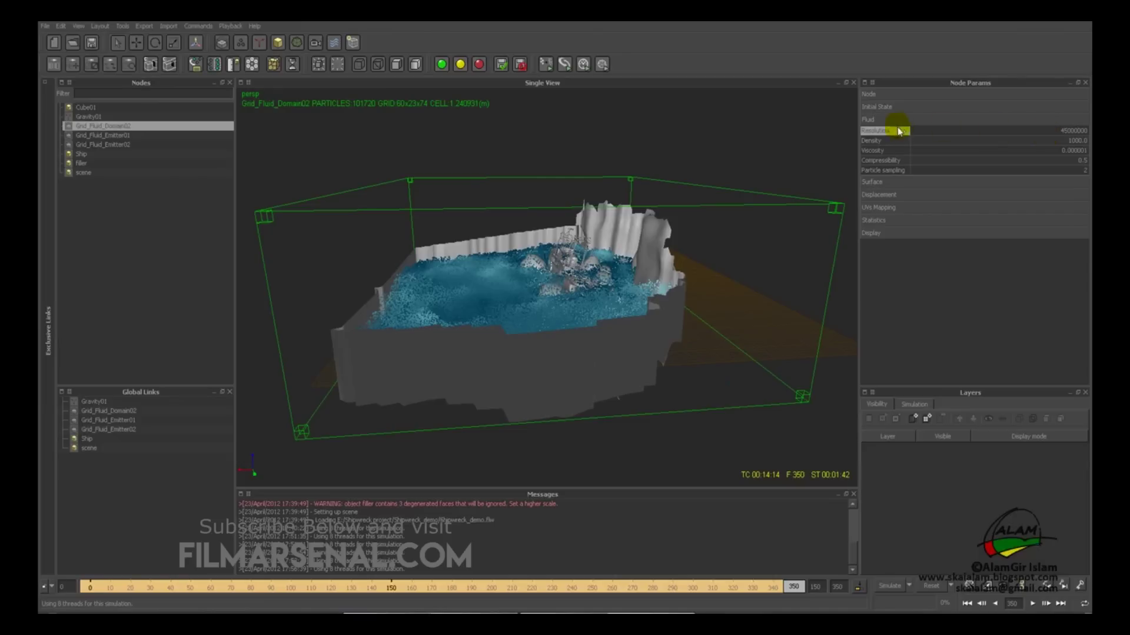
Examine Grid_Fluid_Domain02 and the ship scene from several angles and scrub back to frame 0 to check the cached fluid
click(876, 141)
click(874, 130)
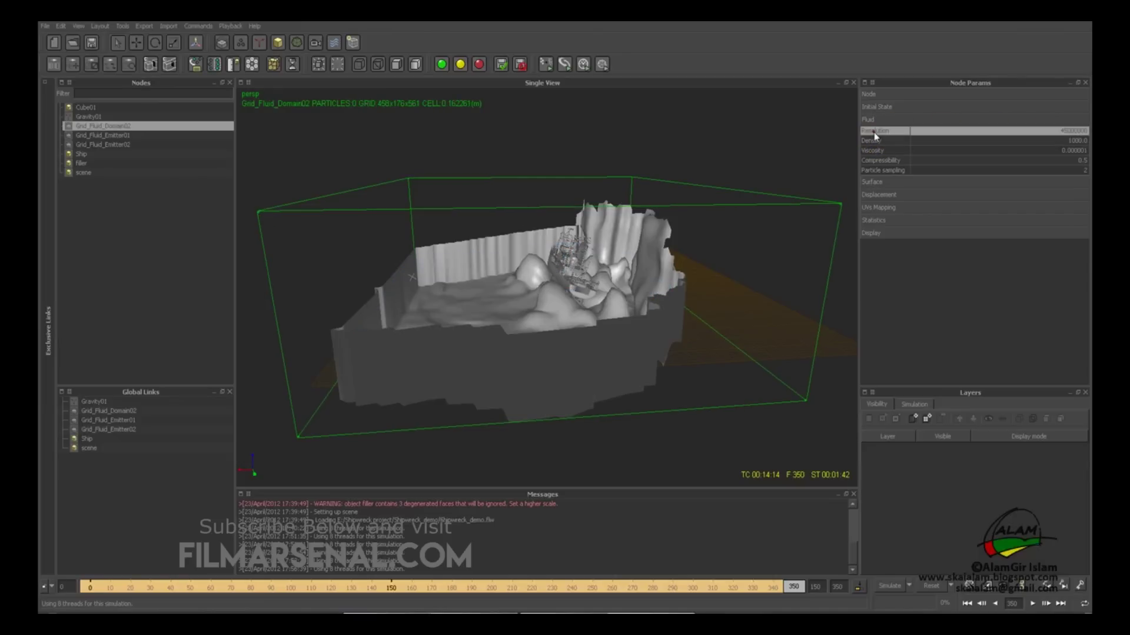
alt+drag(581, 242, 617, 247)
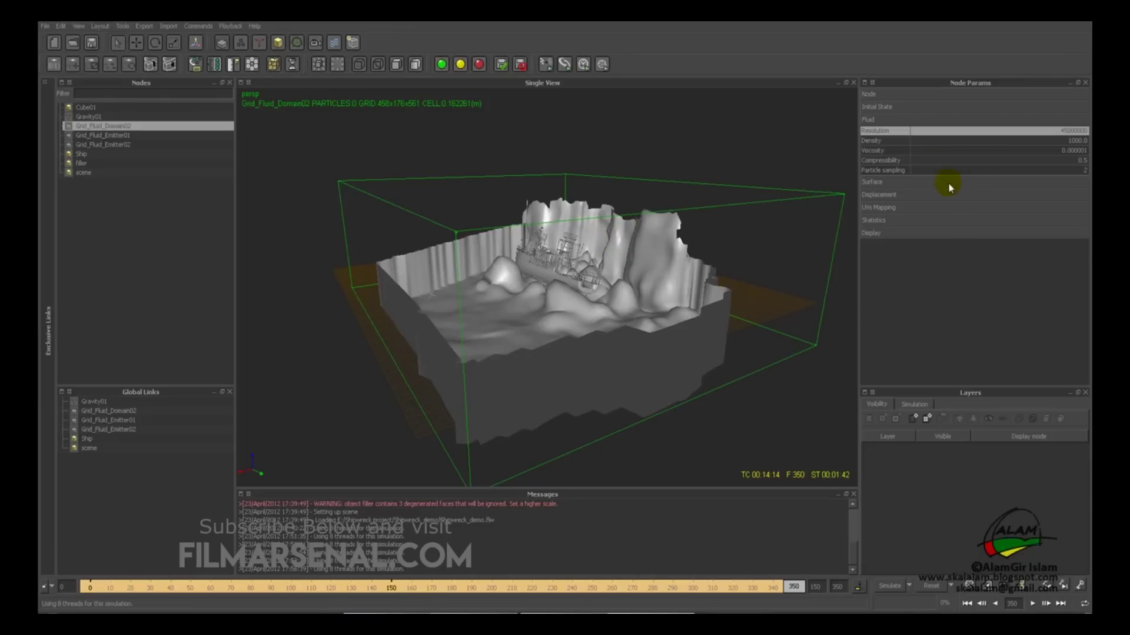
click(902, 197)
alt+drag(680, 260, 627, 306)
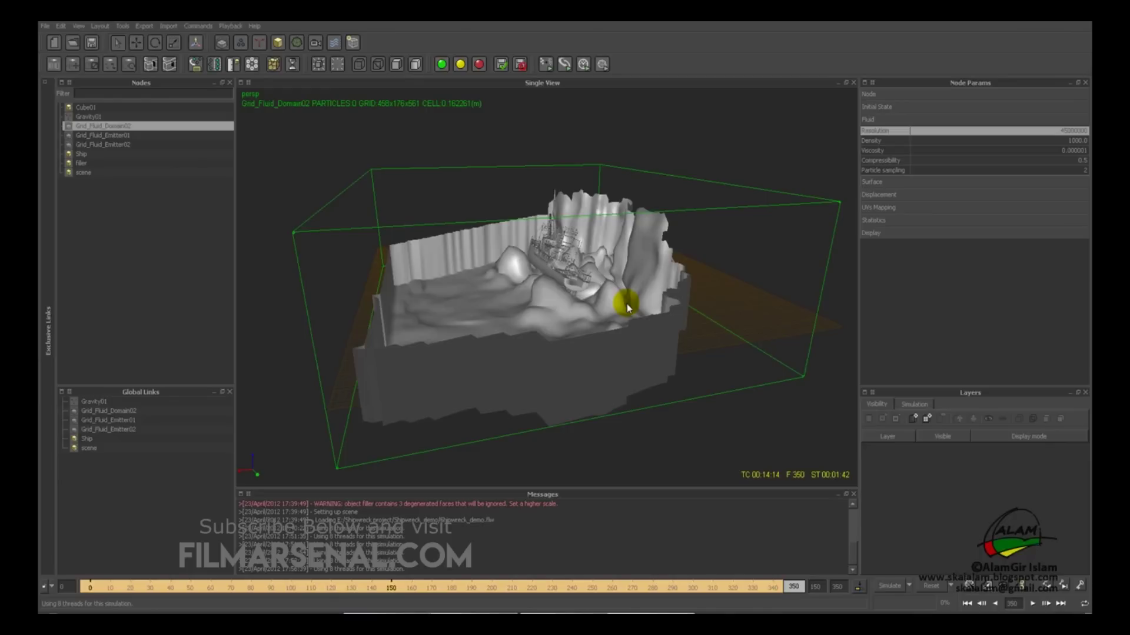
mouse_move(628, 307)
alt+mouse_down()
mouse_move(711, 341)
mouse_move(588, 330)
mouse_move(436, 342)
mouse_move(376, 330)
mouse_move(502, 330)
mouse_move(486, 337)
mouse_move(505, 298)
alt+mouse_up()
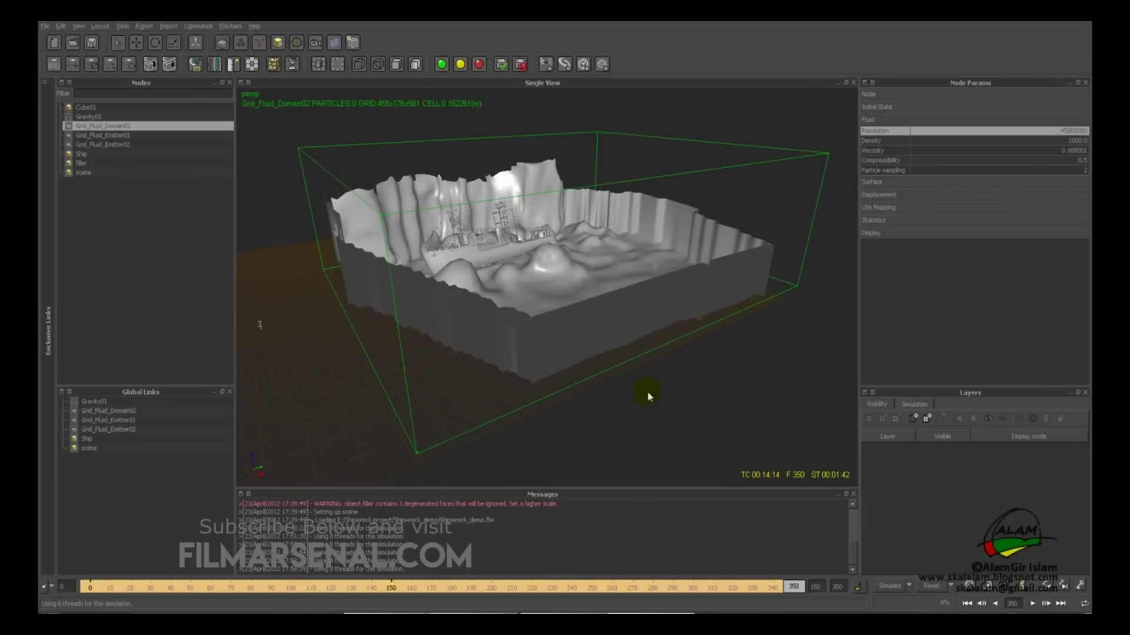
alt+drag(647, 392, 625, 394)
click(89, 588)
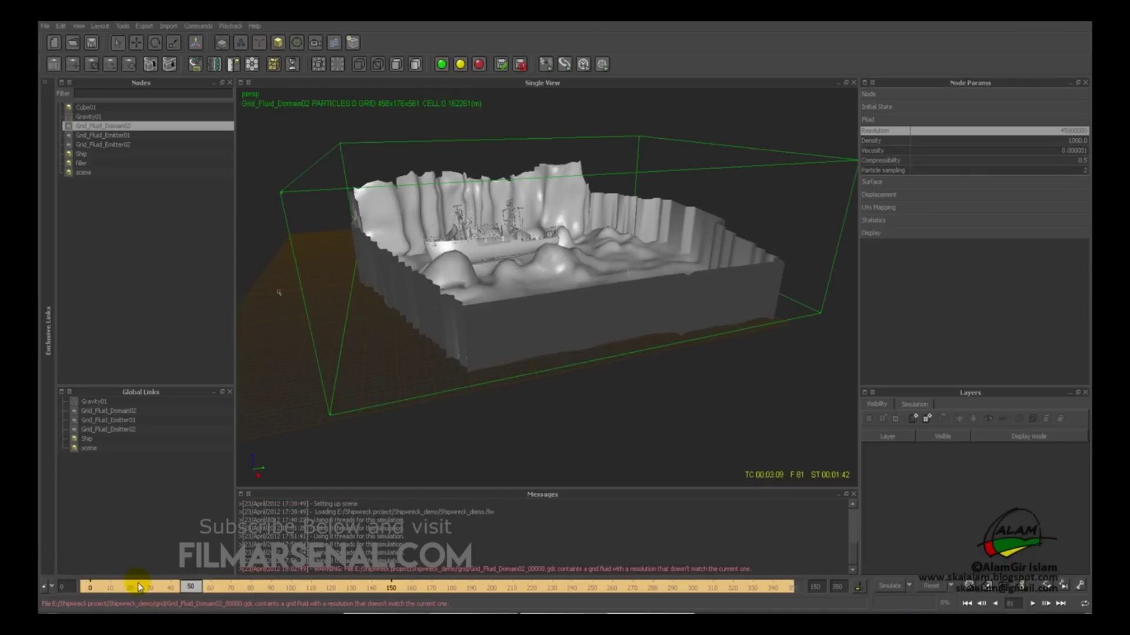
alt+drag(704, 405, 577, 404)
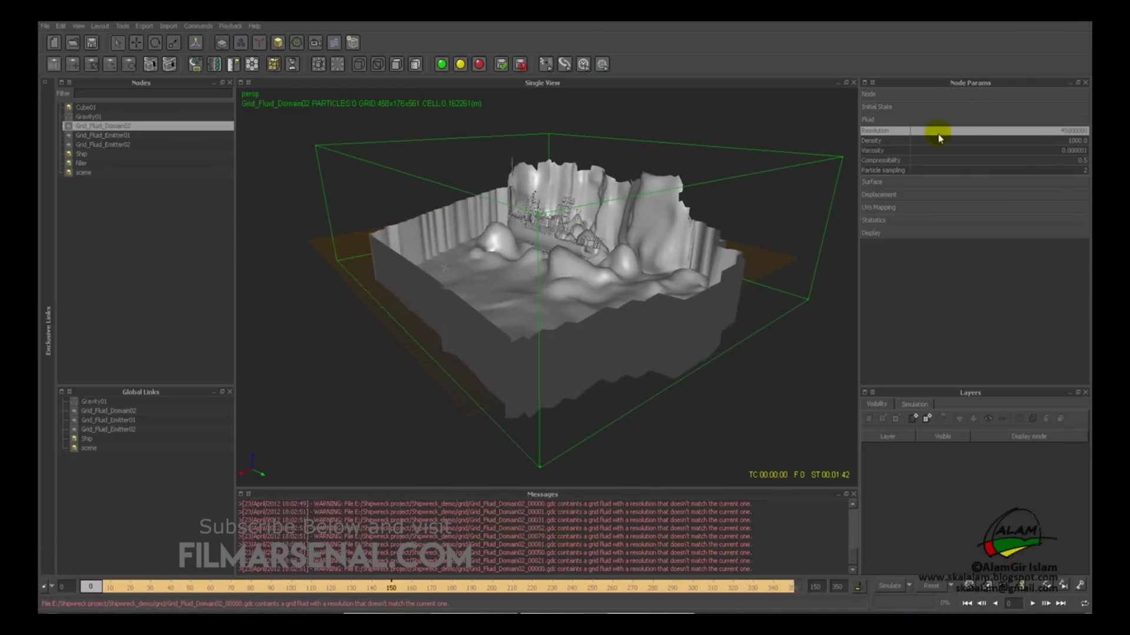
Set the Resolution of Grid_Fluid_Domain02 to 100000
double_click(1058, 132)
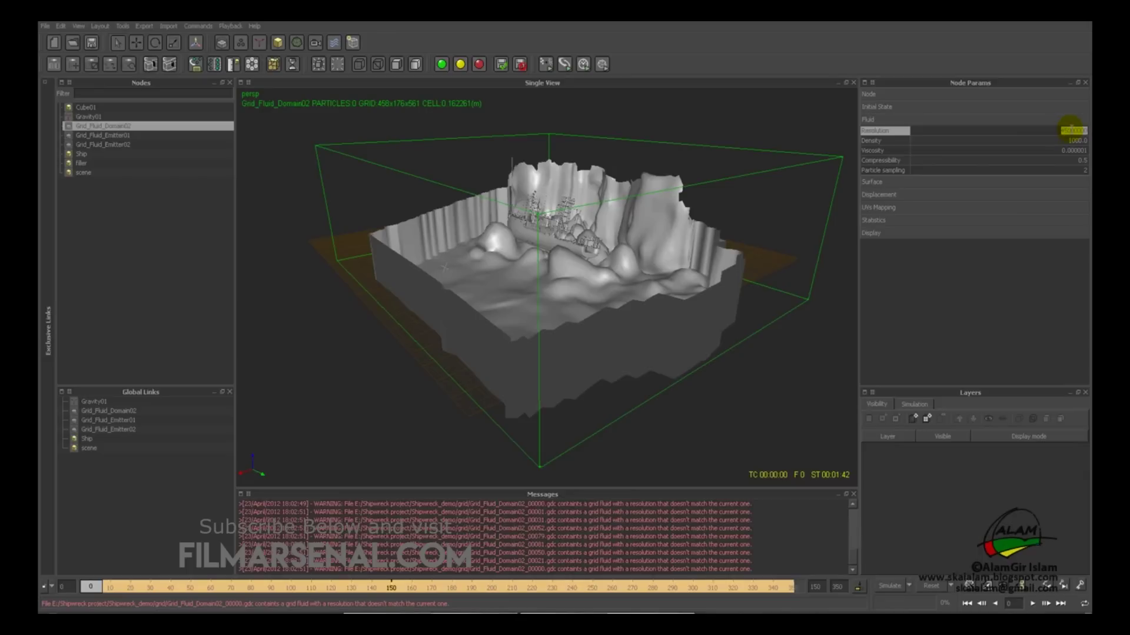
click(1042, 130)
text(1)
key(Return)
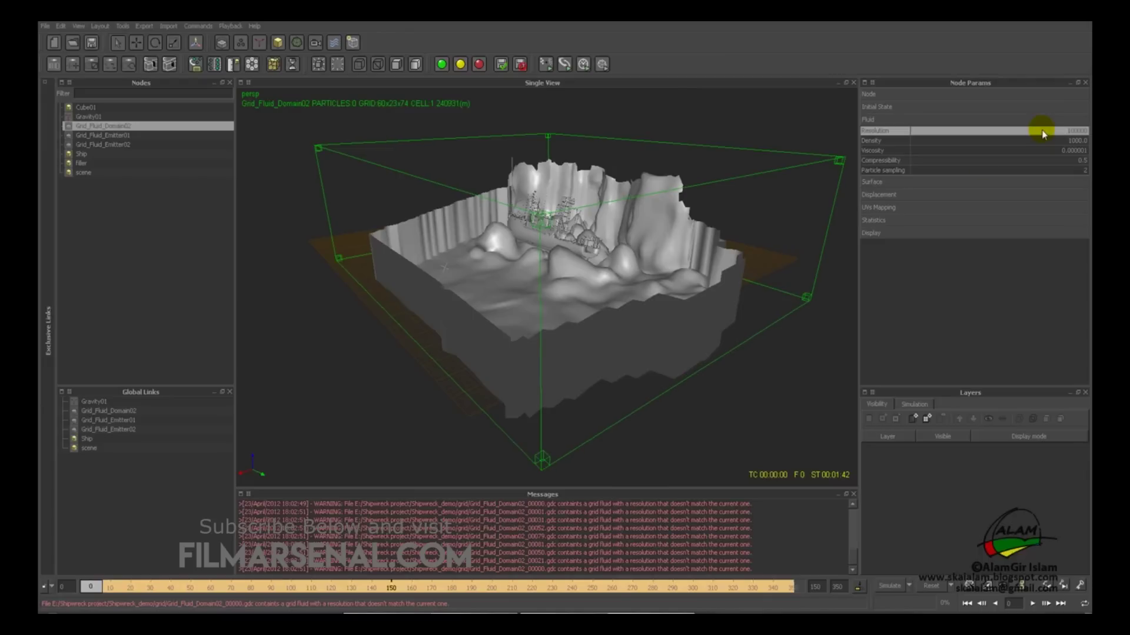
Review the opening frames of the cached fluid around the ship and save the scene
click(86, 579)
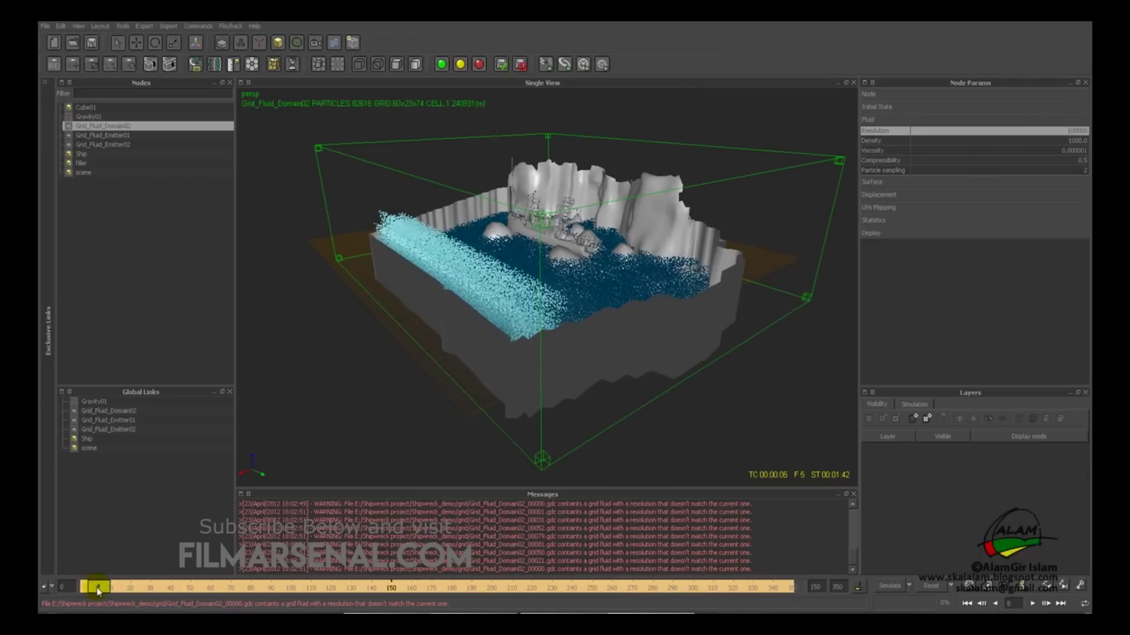
alt+drag(354, 361, 312, 365)
click(93, 586)
mouse_move(94, 590)
mouse_down()
mouse_move(465, 588)
mouse_move(675, 566)
mouse_move(801, 574)
mouse_move(548, 587)
mouse_move(57, 580)
mouse_up()
alt+right_drag(435, 351, 401, 328)
alt+drag(402, 327, 410, 361)
click(869, 420)
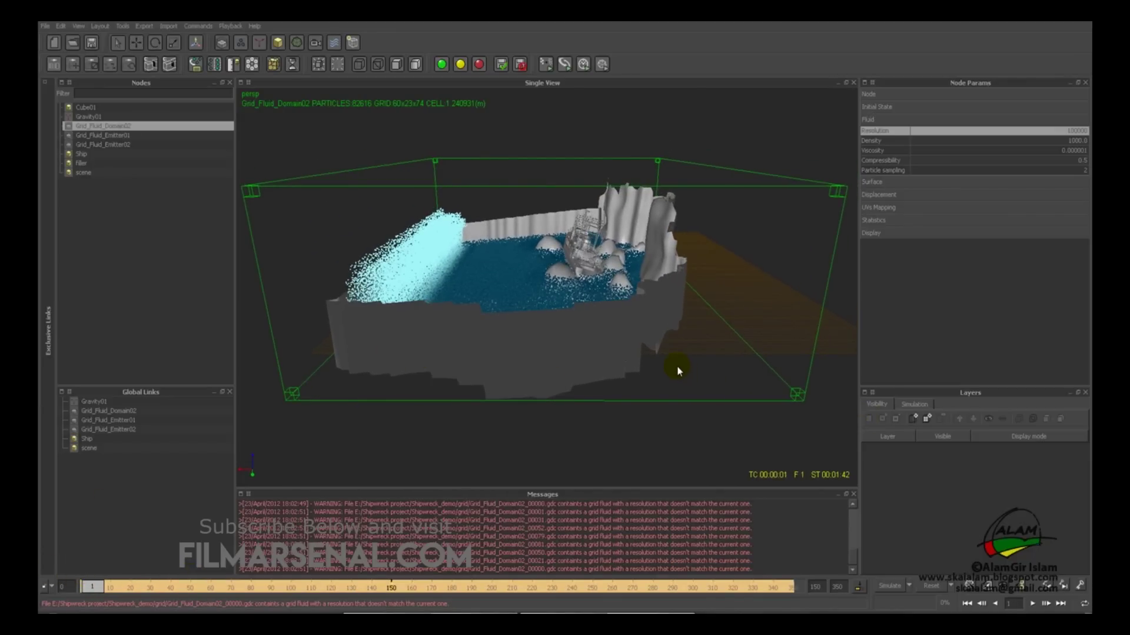
key(ctrl+s)
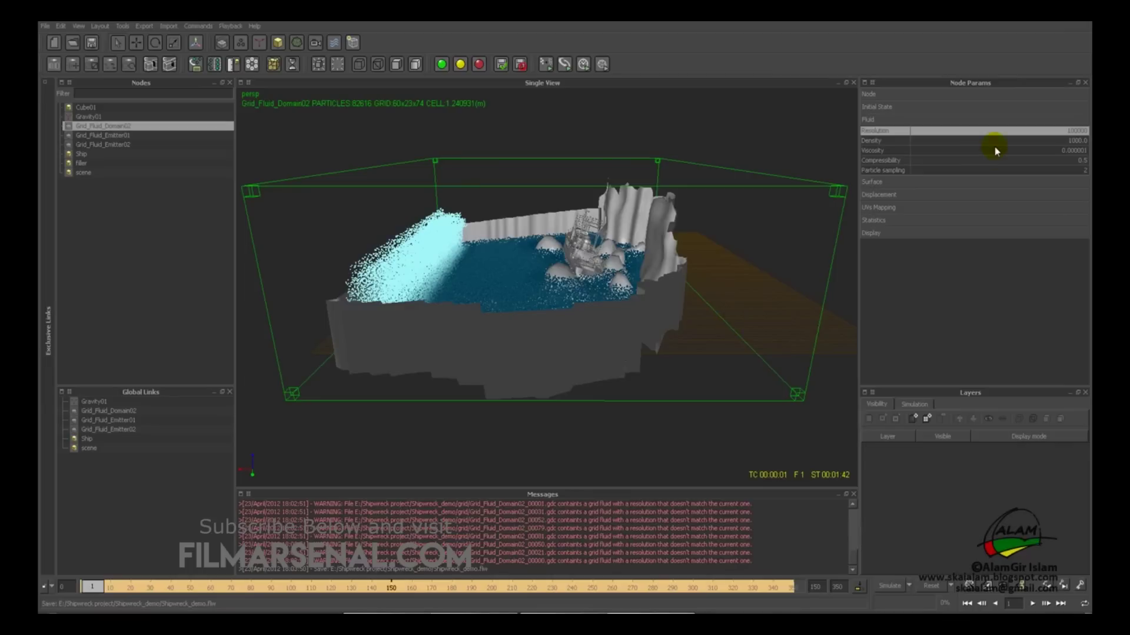
Set the Resolution of Grid_Fluid_Domain02 to 4500000 and save the scene
double_click(1047, 133)
key(Home)
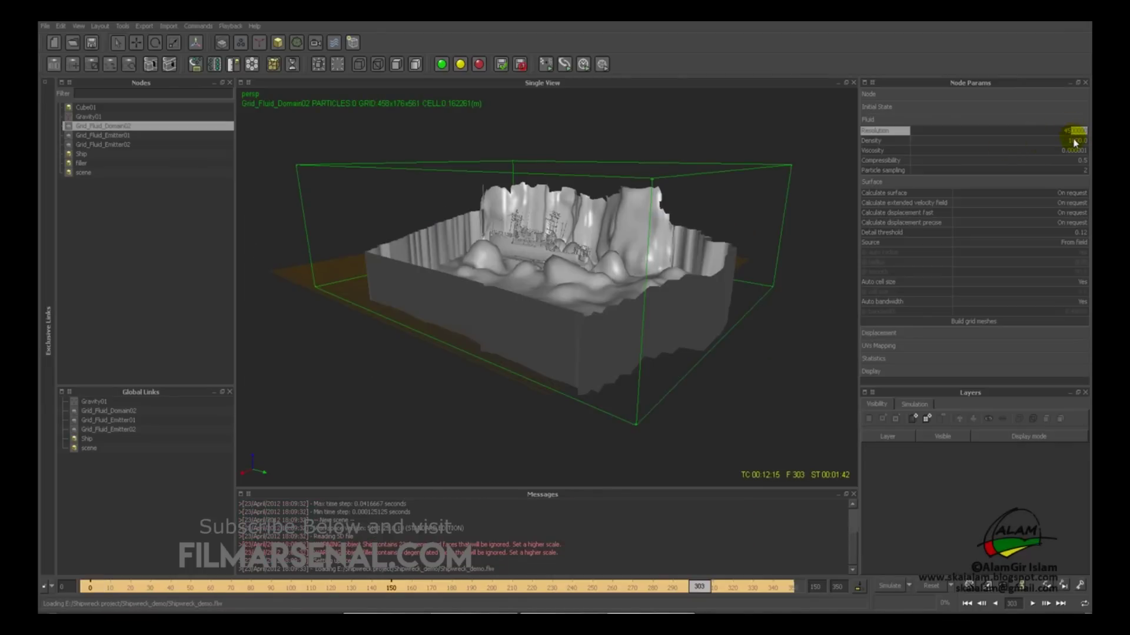
click(1072, 131)
double_click(1072, 130)
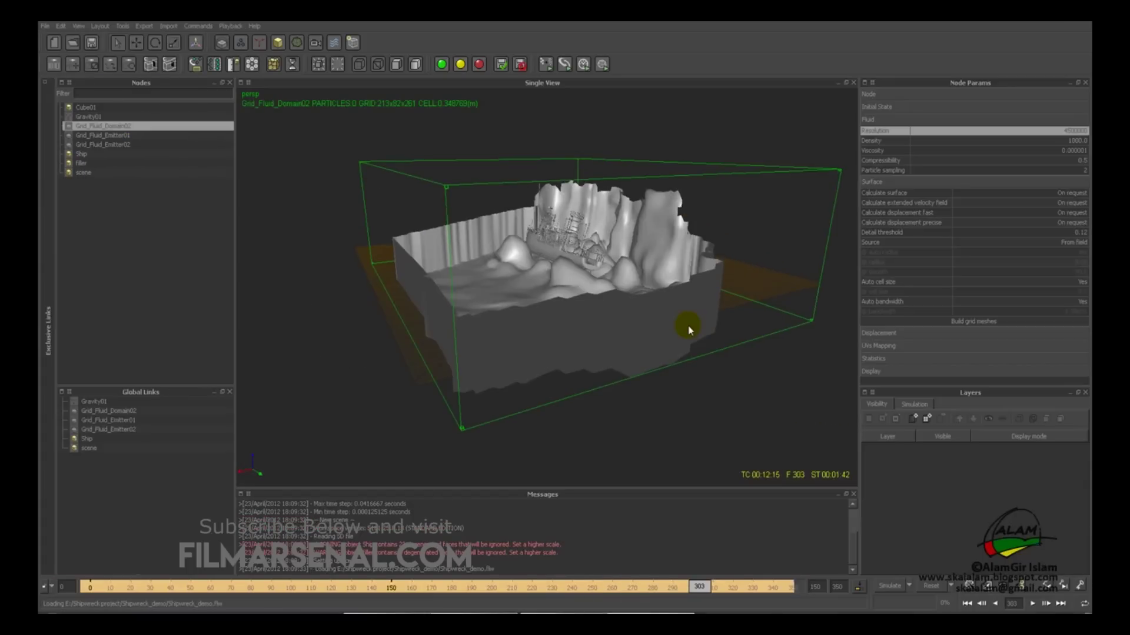
alt+drag(756, 337, 748, 330)
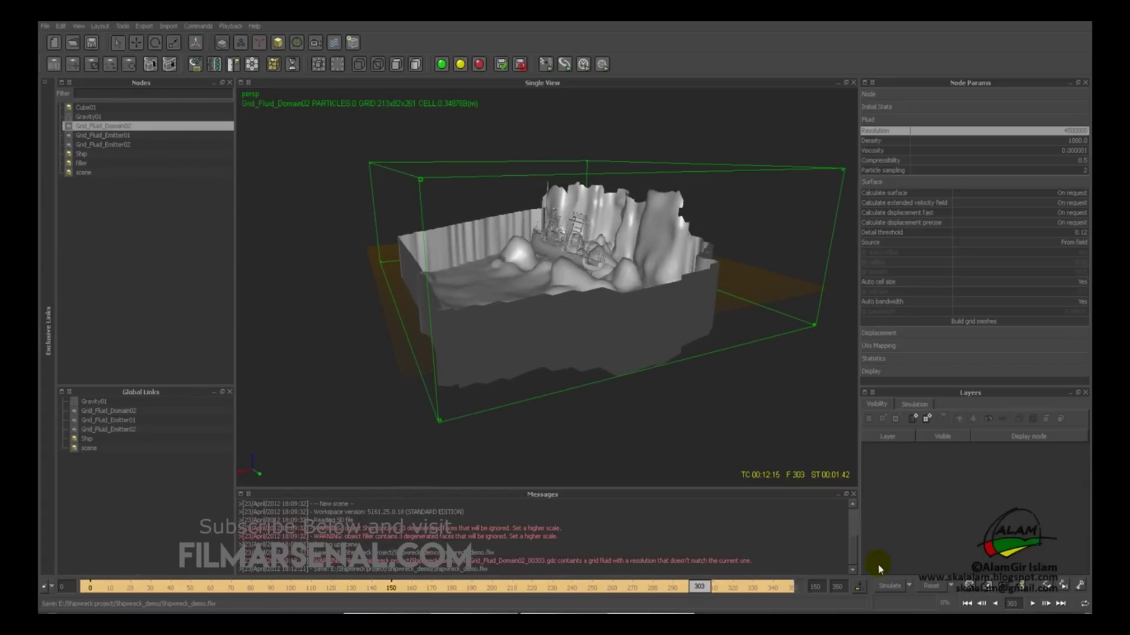
Reset the scene to frame 0 and start the fluid simulation
click(931, 586)
click(541, 322)
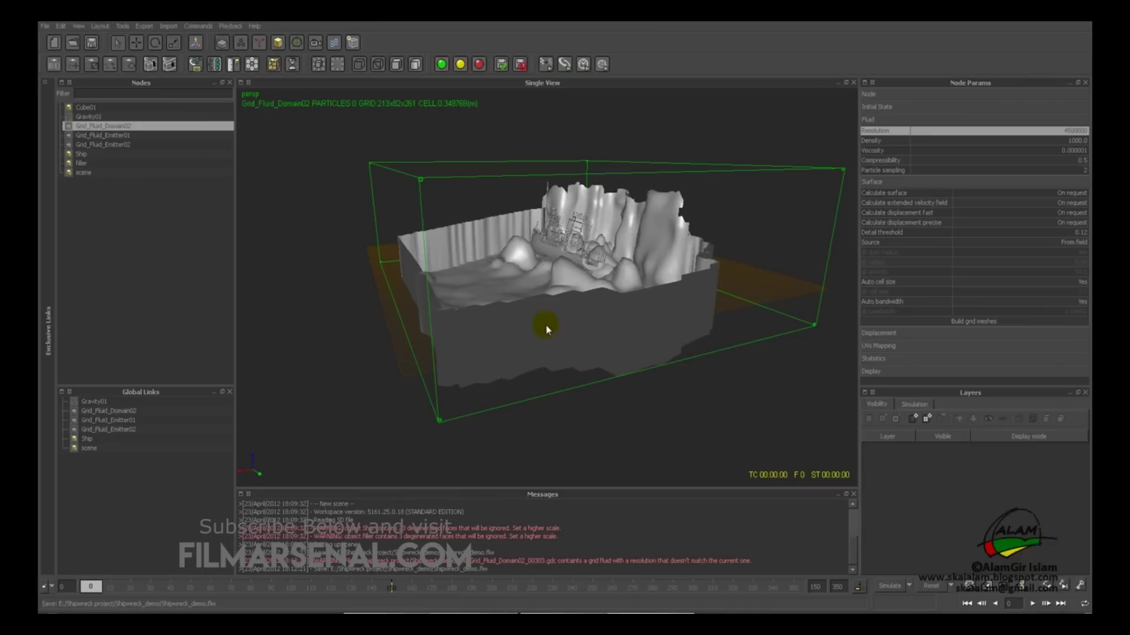
click(884, 585)
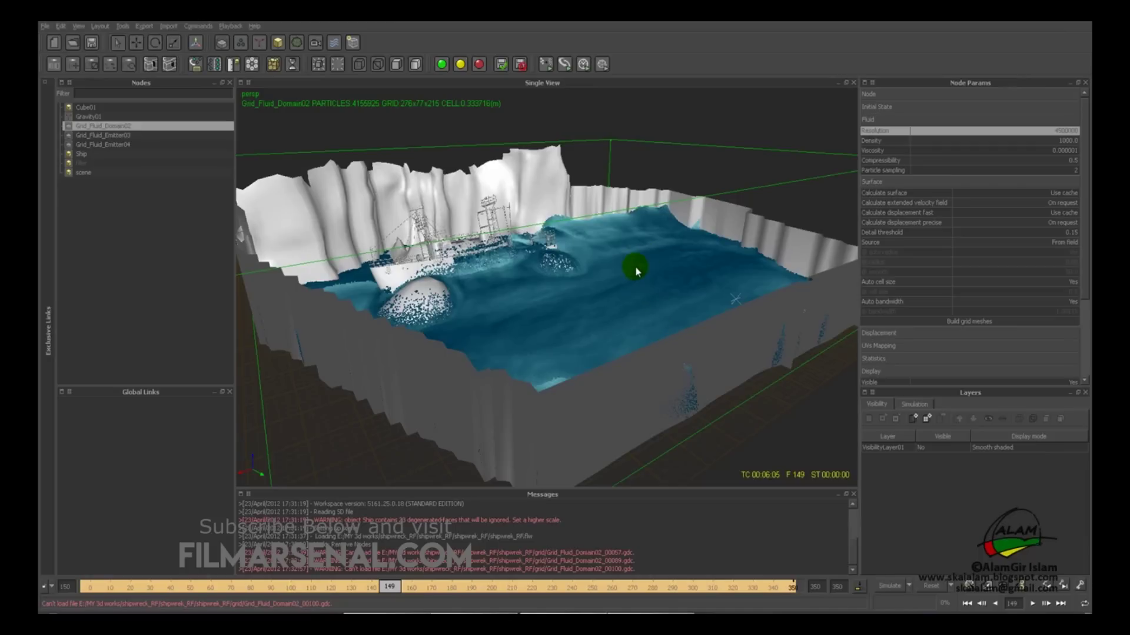
Examine how the waves travel toward the ship and rocks in the high-resolution simulation up to frame 260
mouse_move(633, 287)
alt+mouse_down()
mouse_move(610, 303)
mouse_move(627, 329)
mouse_move(600, 320)
alt+mouse_up()
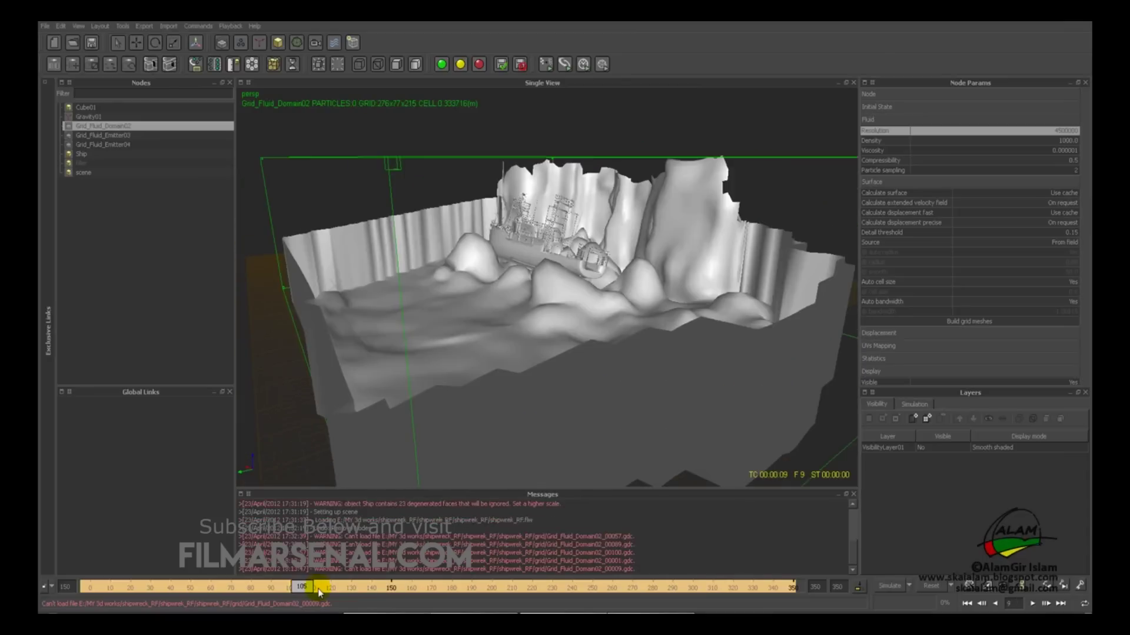
drag(315, 585, 325, 588)
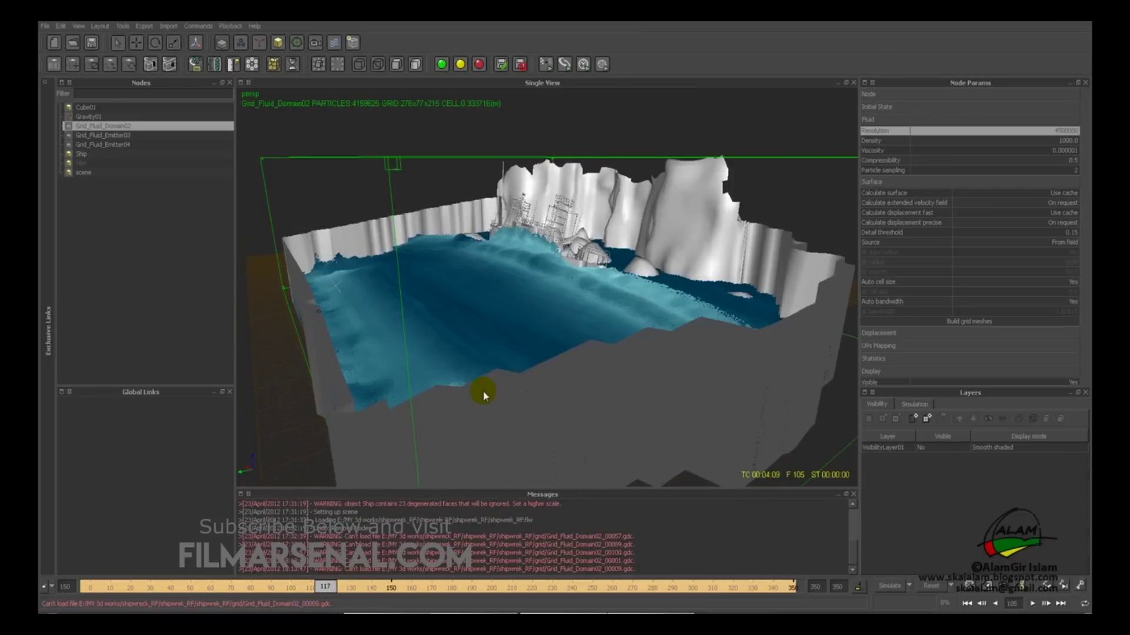
click(560, 375)
alt+drag(555, 372, 529, 488)
click(349, 587)
drag(352, 587, 379, 591)
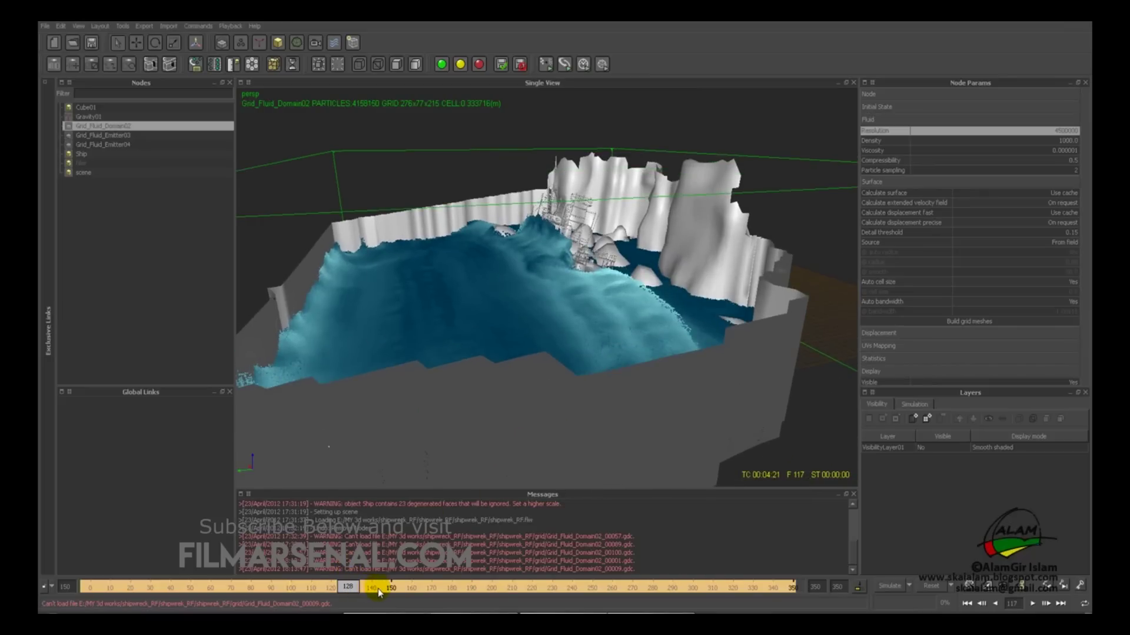
click(428, 588)
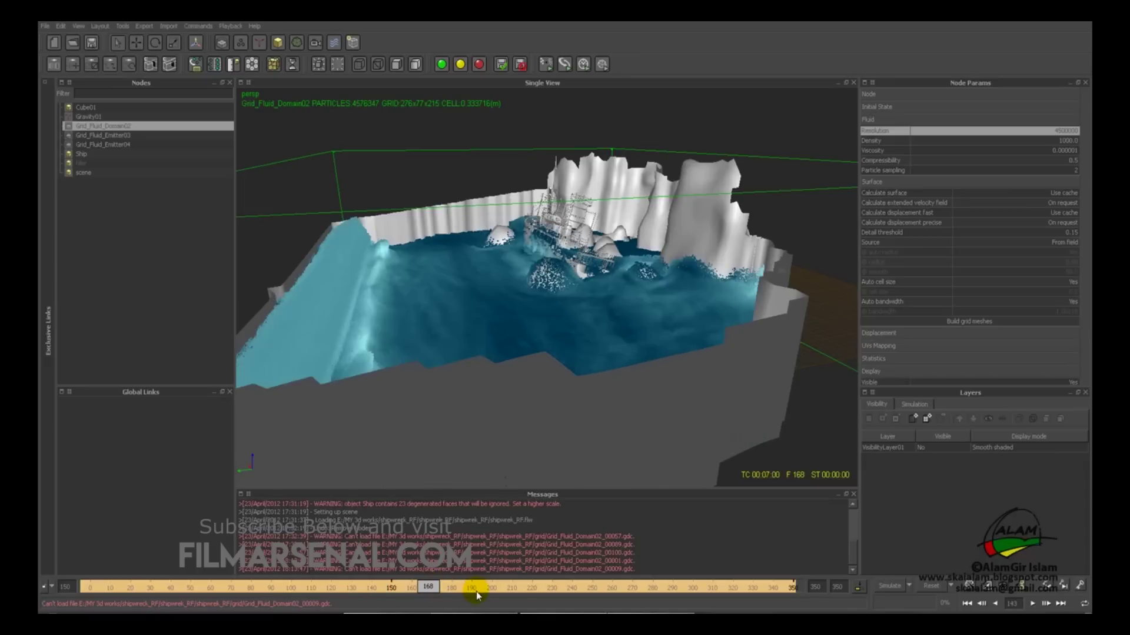
click(488, 588)
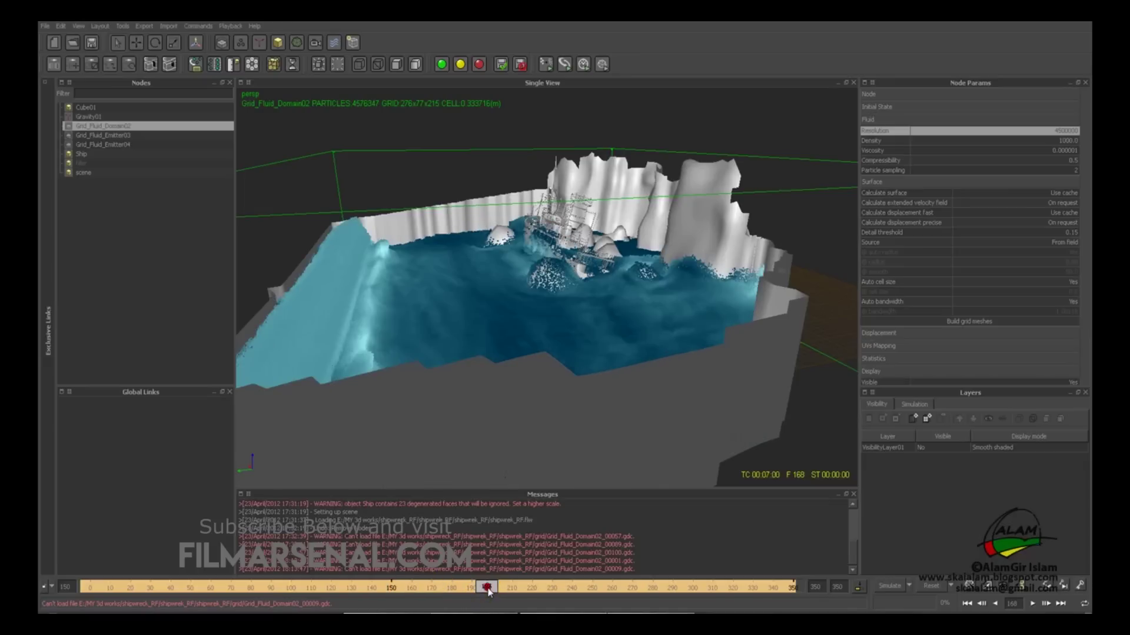
click(536, 588)
click(536, 587)
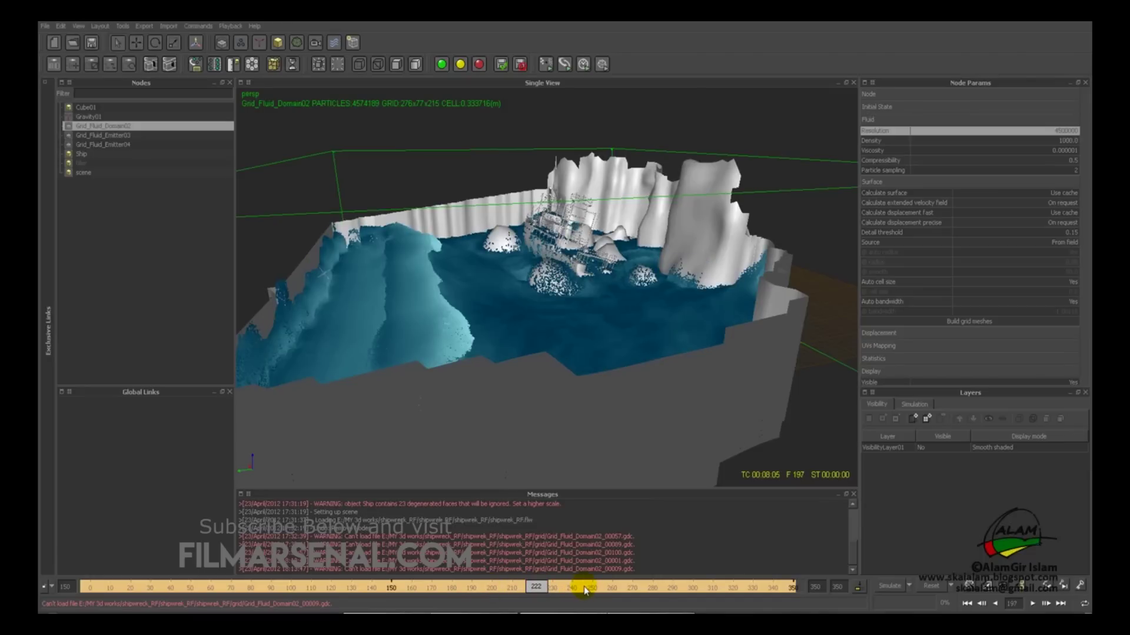
click(585, 589)
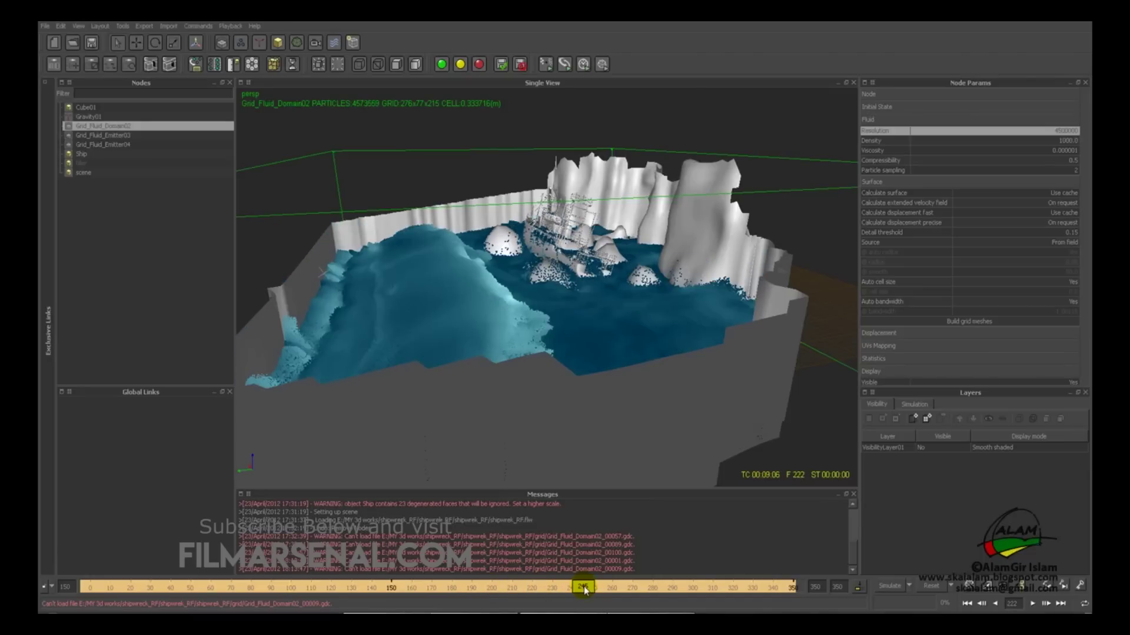
click(612, 588)
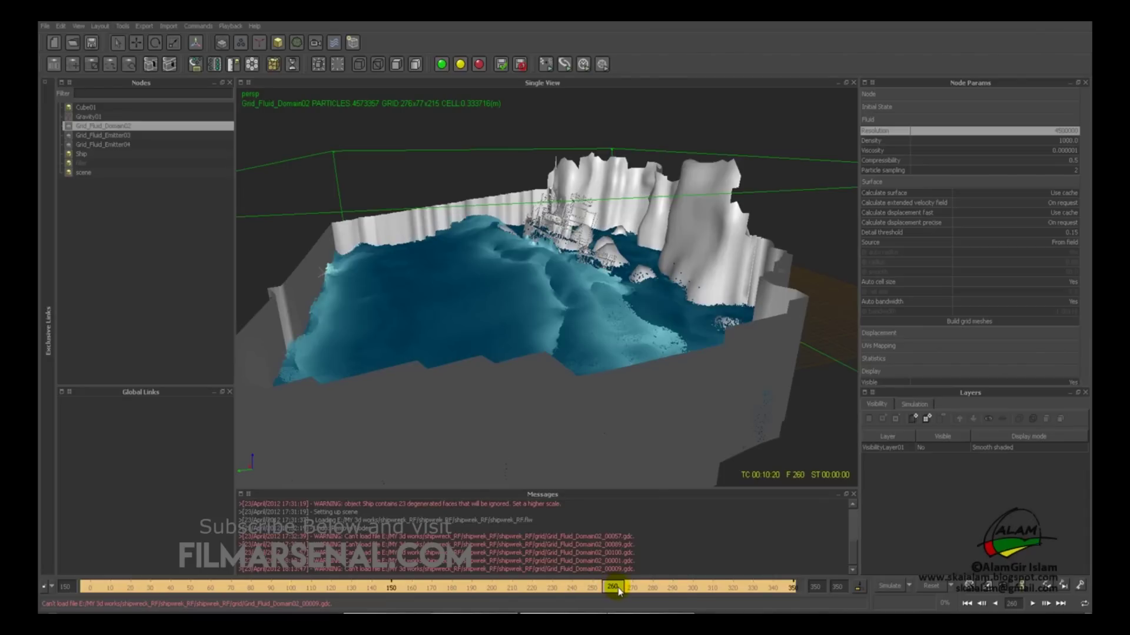
Examine the rest of the high-resolution simulation through frame 350, checking the waves around the ship
click(633, 437)
alt+drag(626, 437, 612, 440)
click(629, 587)
drag(629, 591, 696, 589)
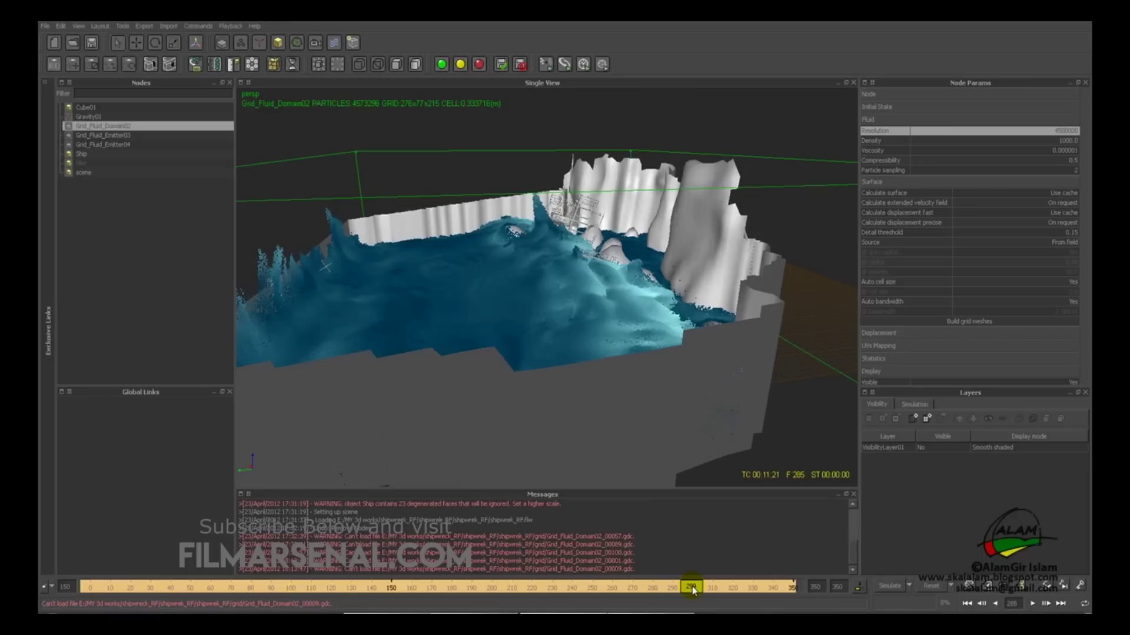
click(726, 589)
drag(728, 590, 793, 591)
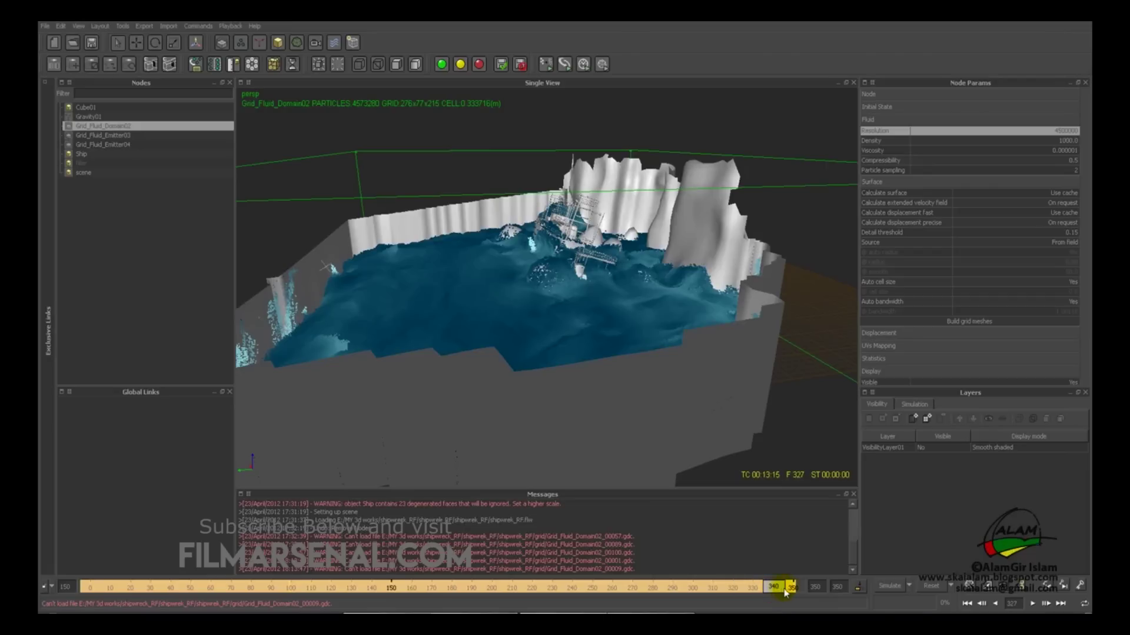
click(529, 393)
alt+right_drag(529, 393, 550, 391)
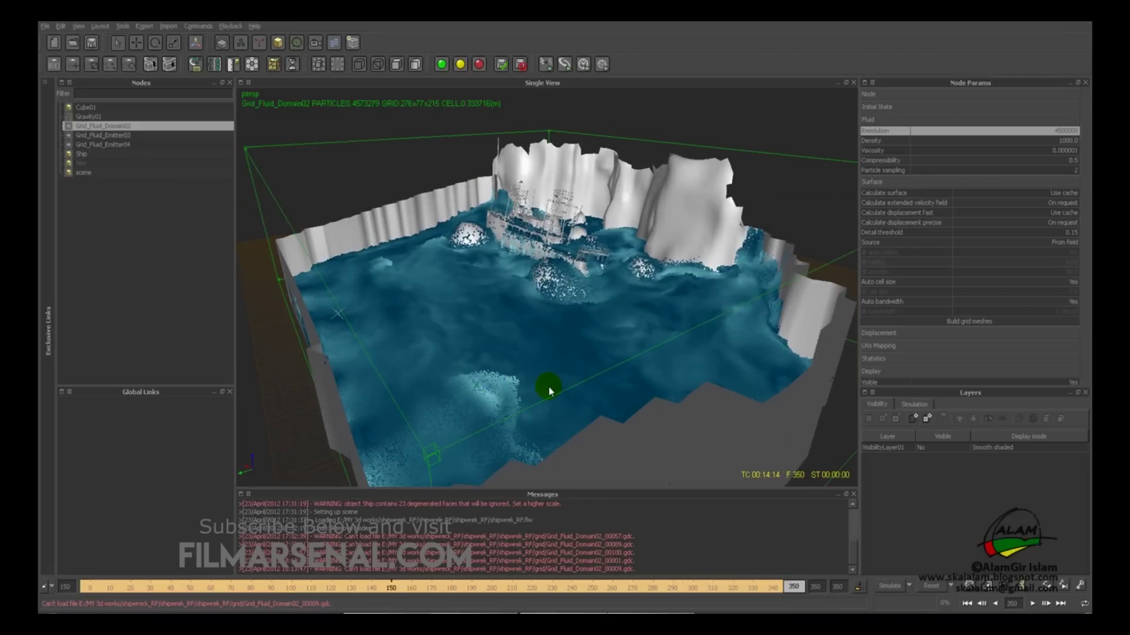
Create a video preview of the simulation from frame 150 onward and enlarge the Movie Player window
click(69, 586)
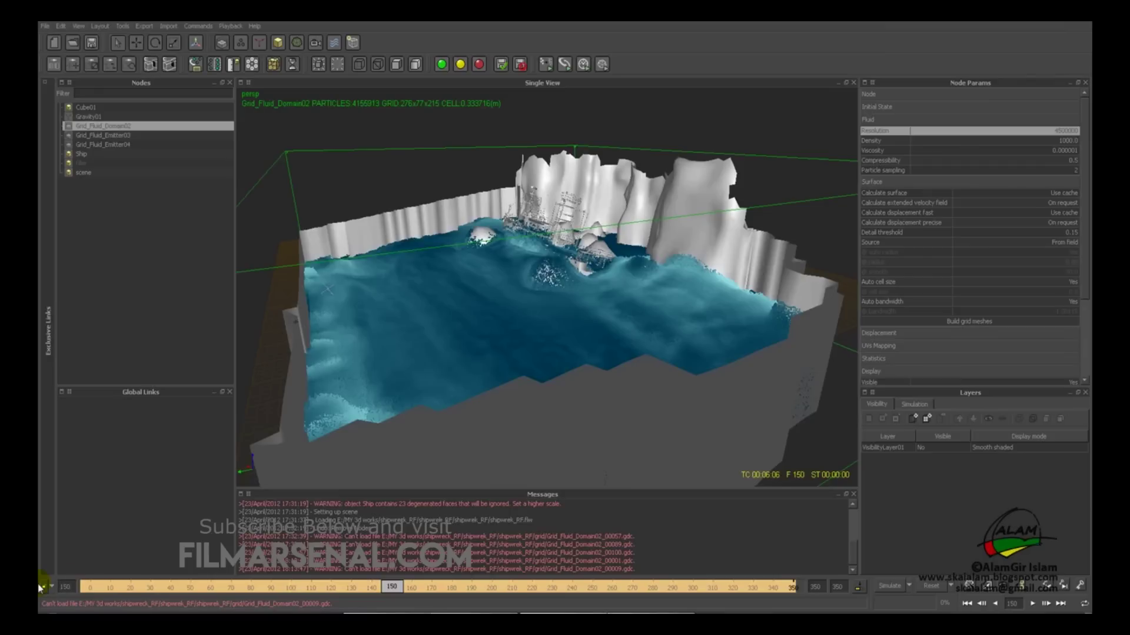
click(347, 217)
click(227, 27)
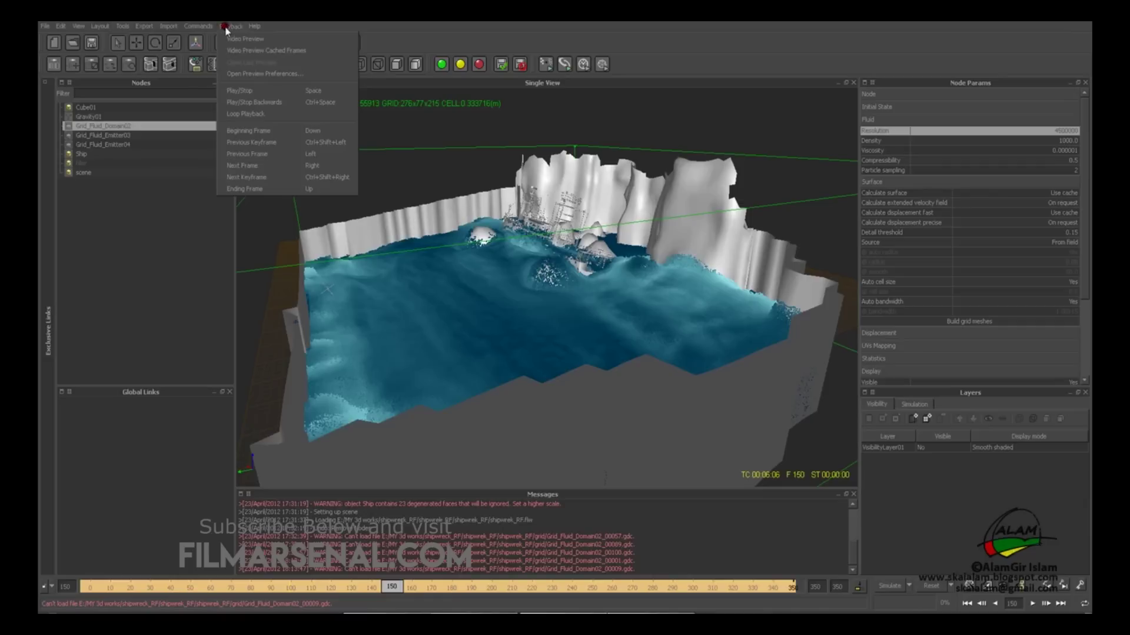
click(262, 40)
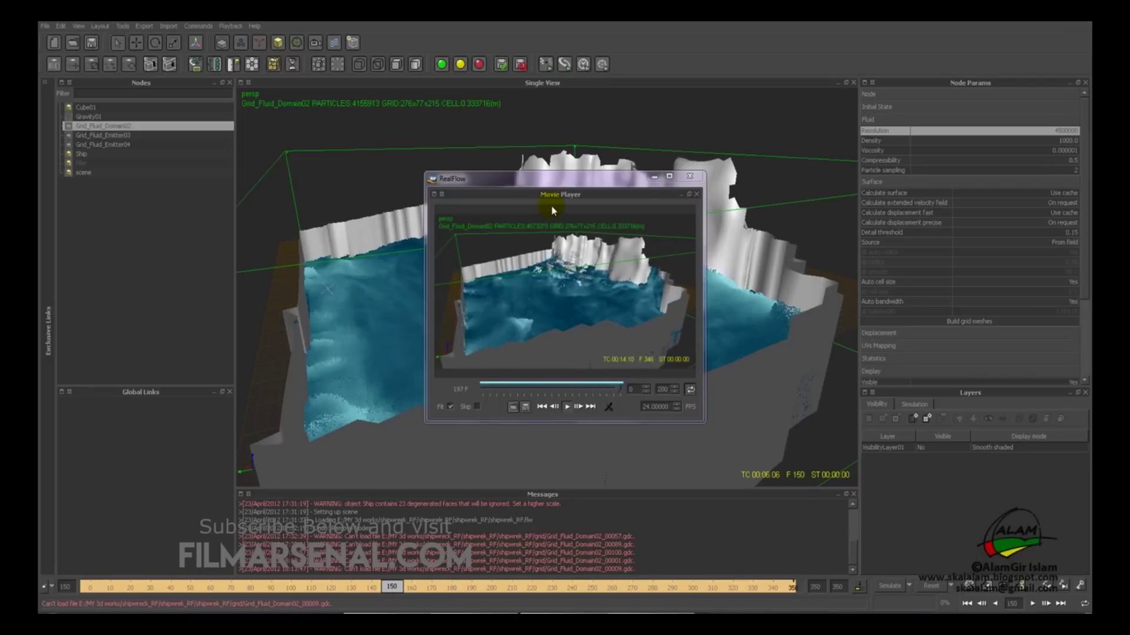
drag(542, 178, 338, 103)
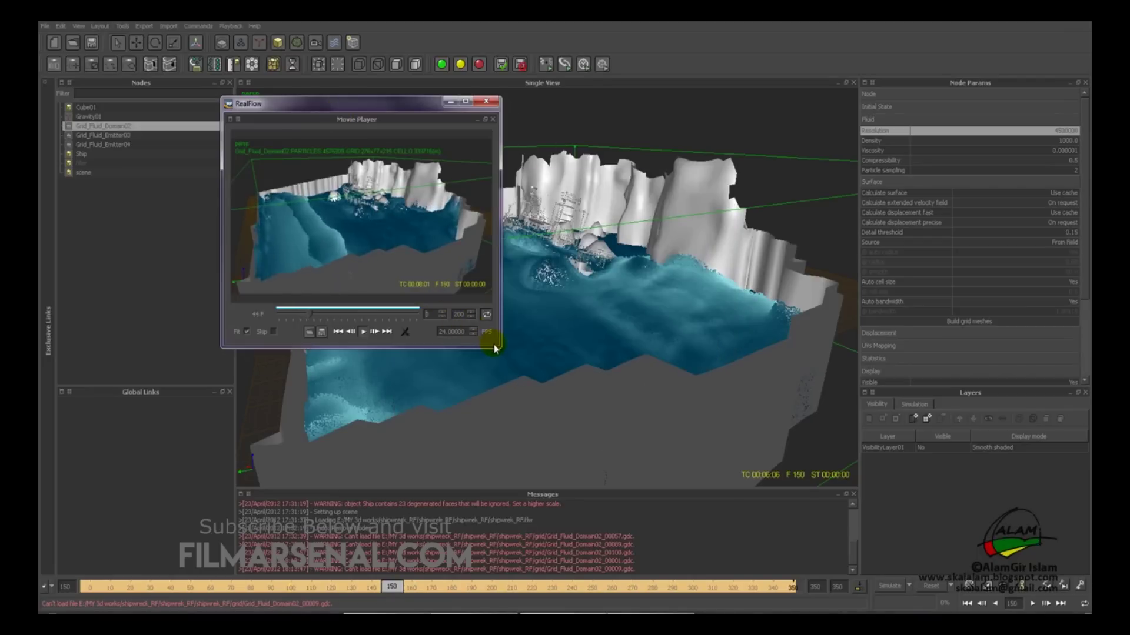
drag(498, 347, 637, 478)
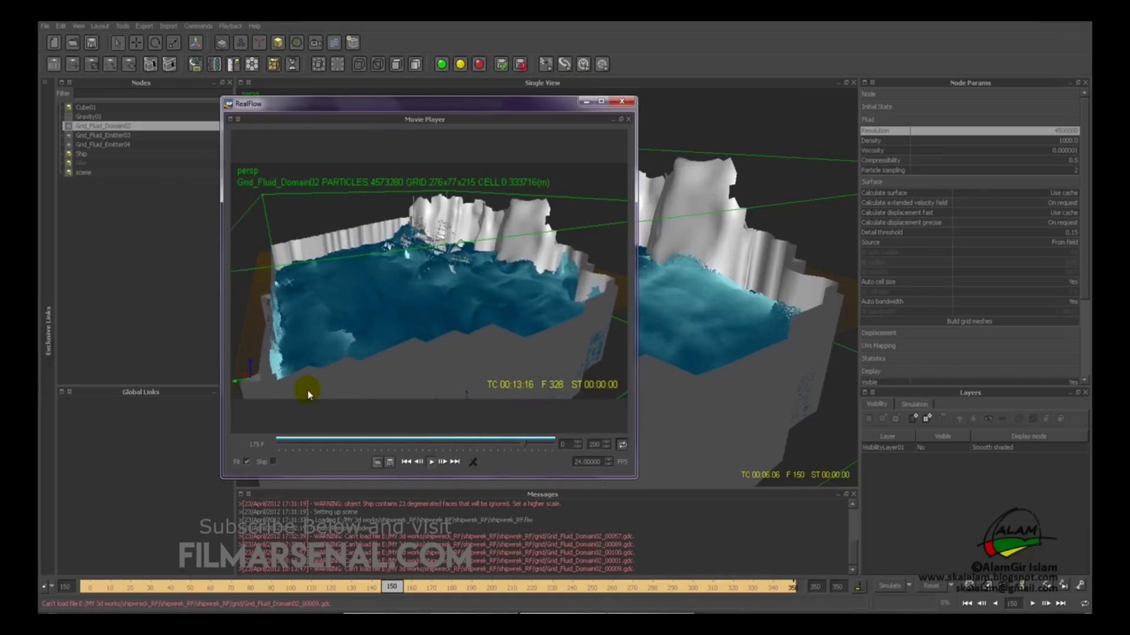
Replay and scrub the wave preview from its beginning, and close the Movie Player
click(433, 461)
click(281, 448)
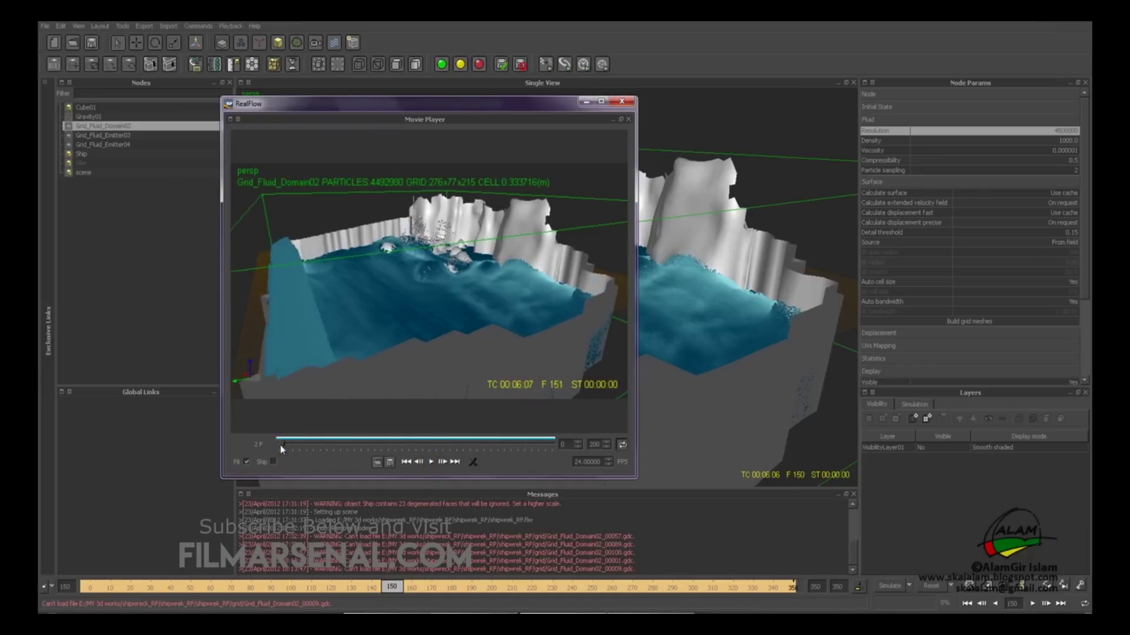
click(432, 462)
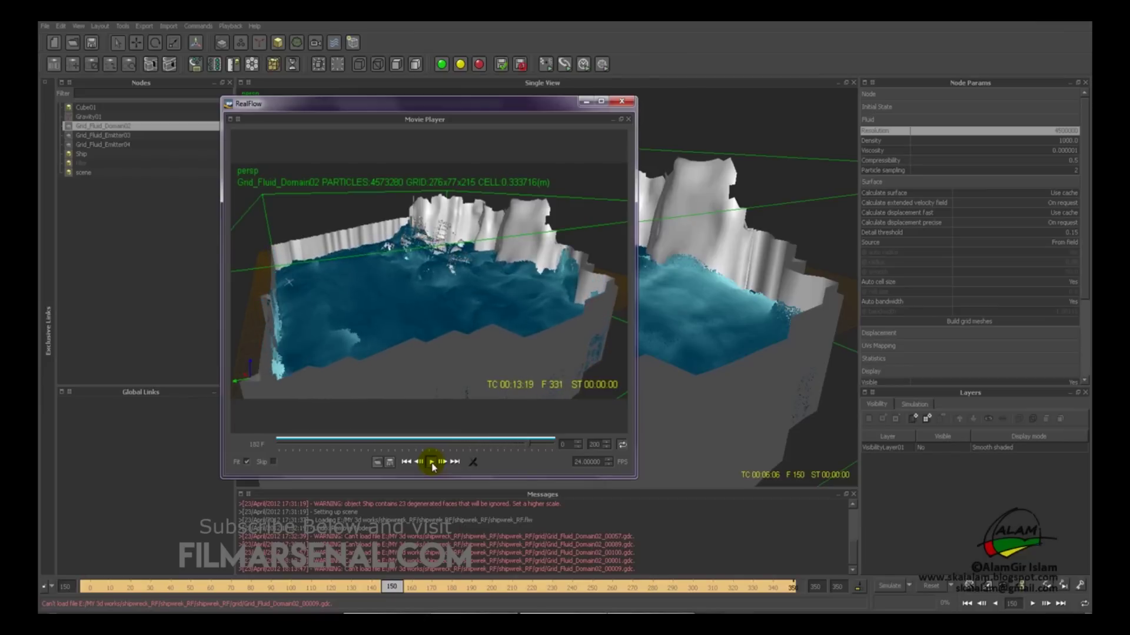
click(295, 445)
drag(296, 446, 575, 290)
click(621, 101)
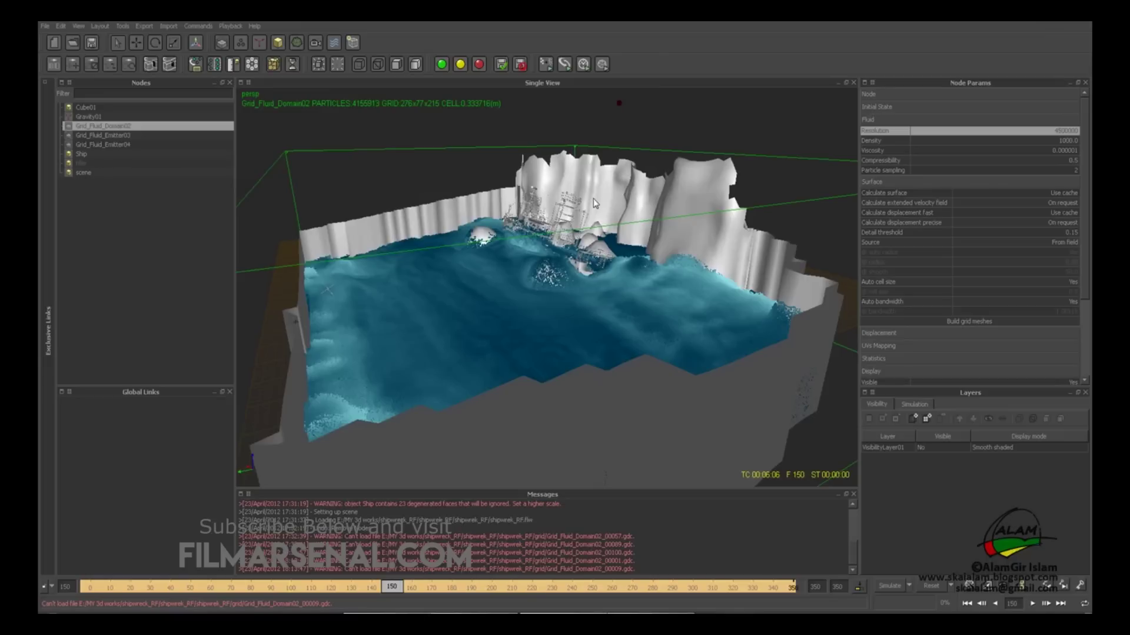
alt+drag(449, 318, 550, 319)
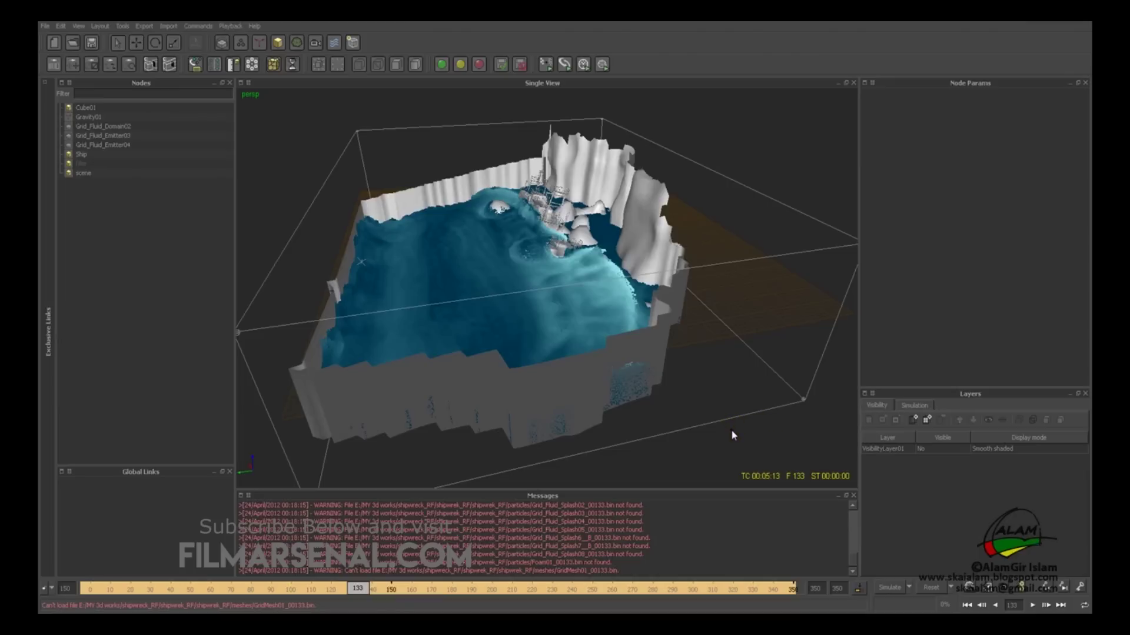
alt+drag(739, 421, 725, 389)
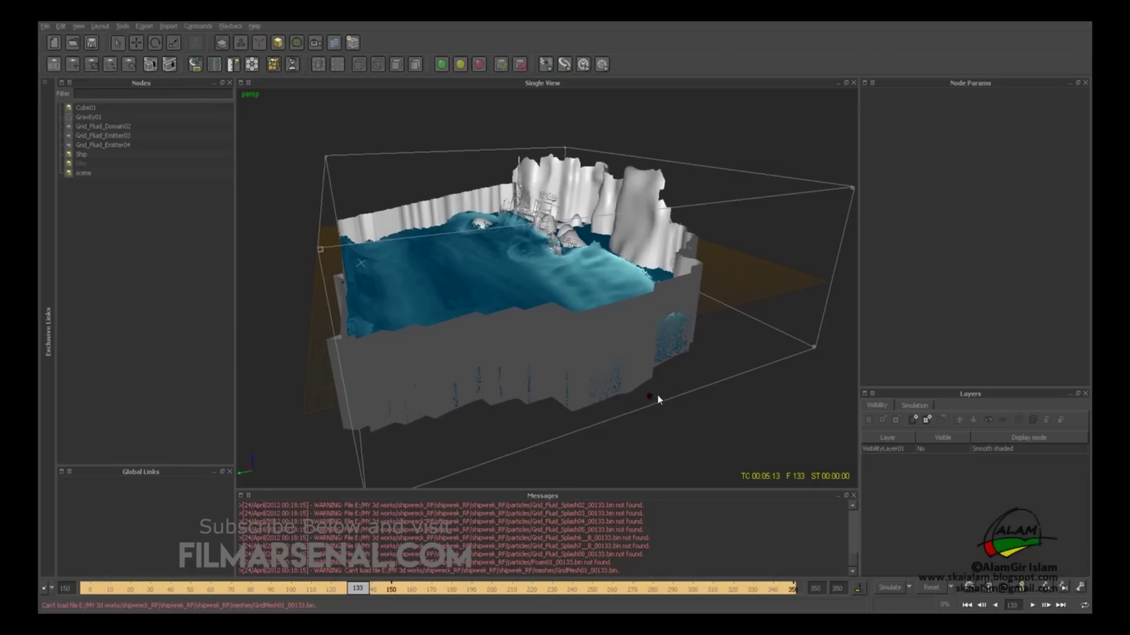
alt+drag(658, 394, 657, 394)
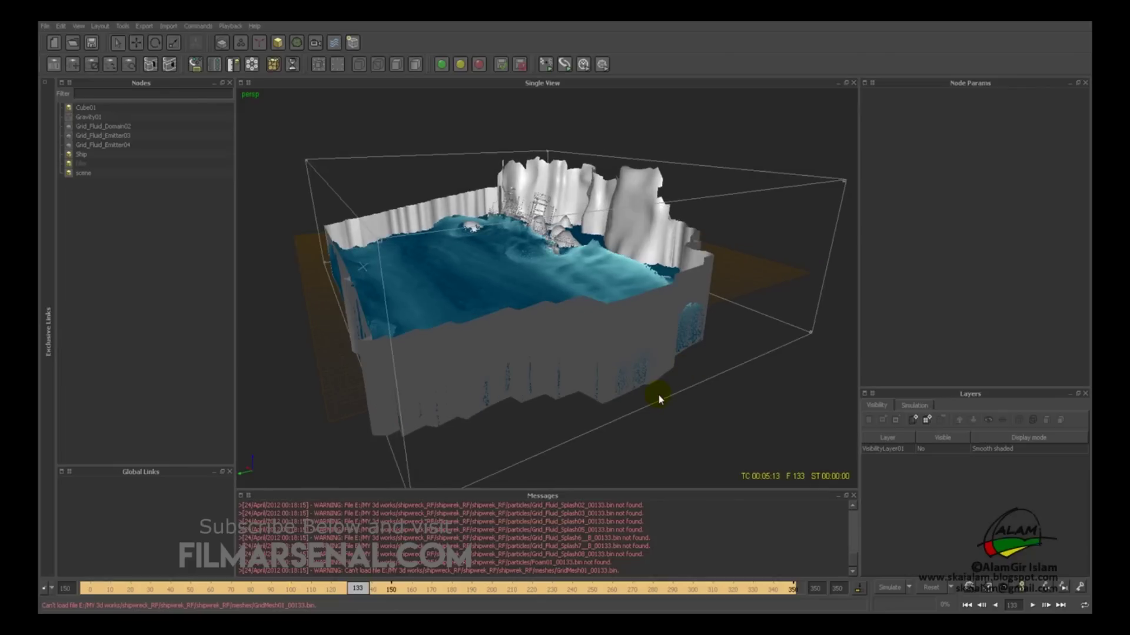
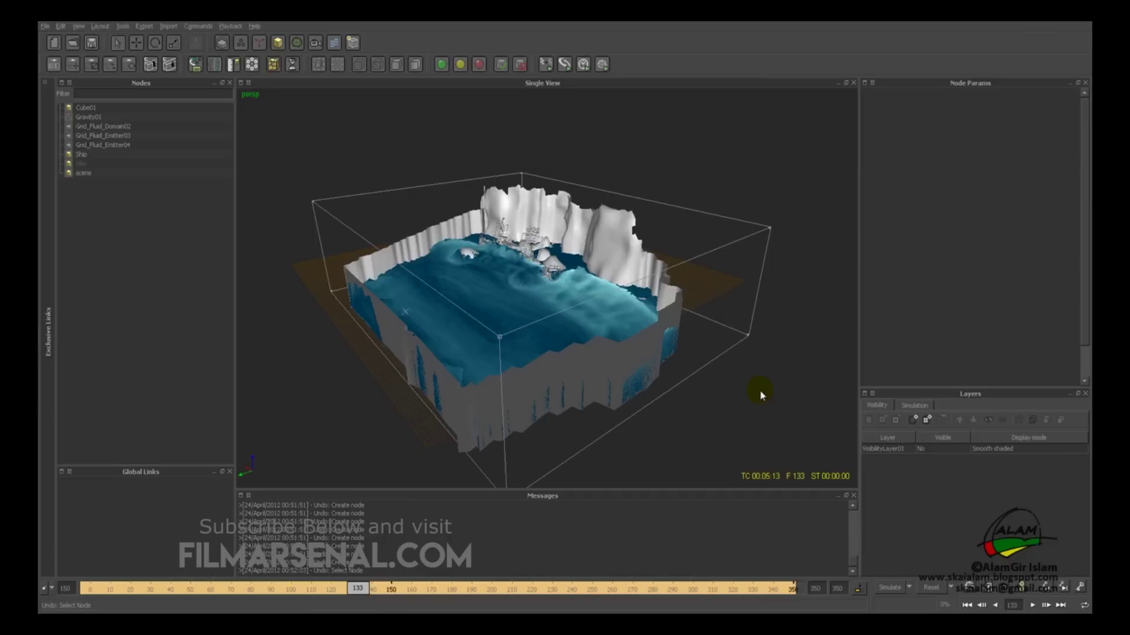
Try to split Grid_Fluid_Domain02 into multiple IDOCs with 3 divisions each in X, Y and Z
click(770, 231)
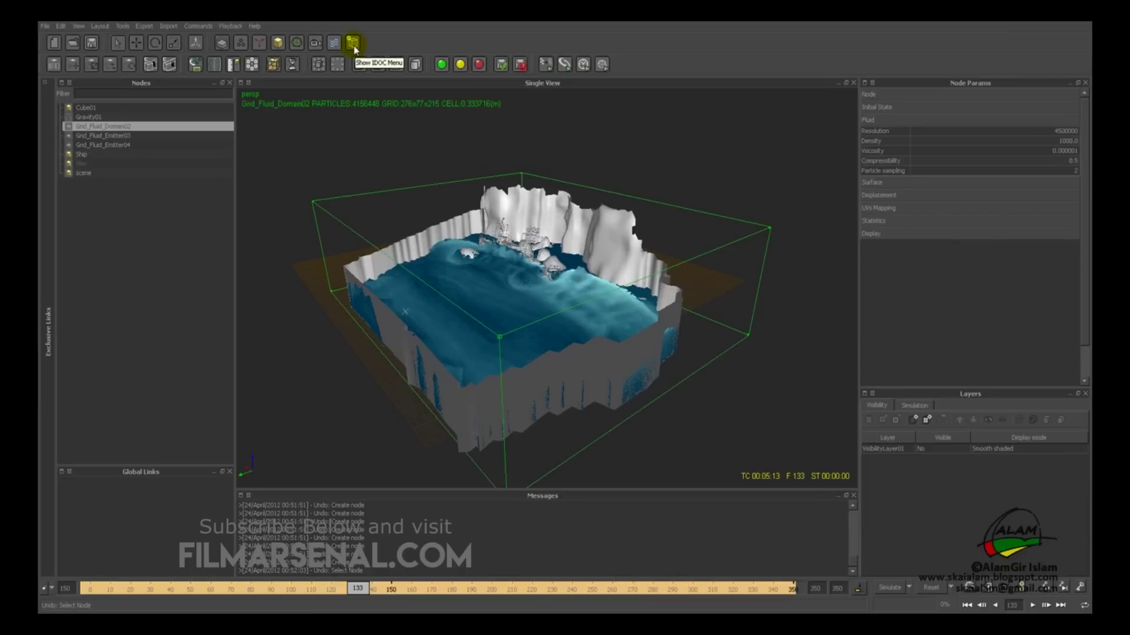
click(353, 44)
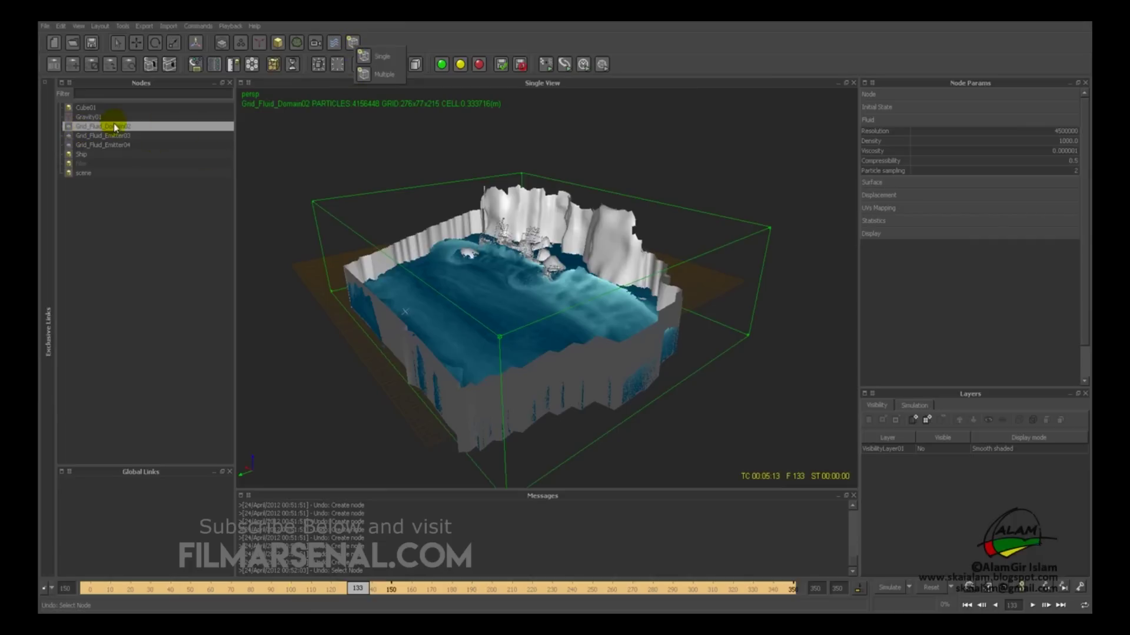
click(372, 78)
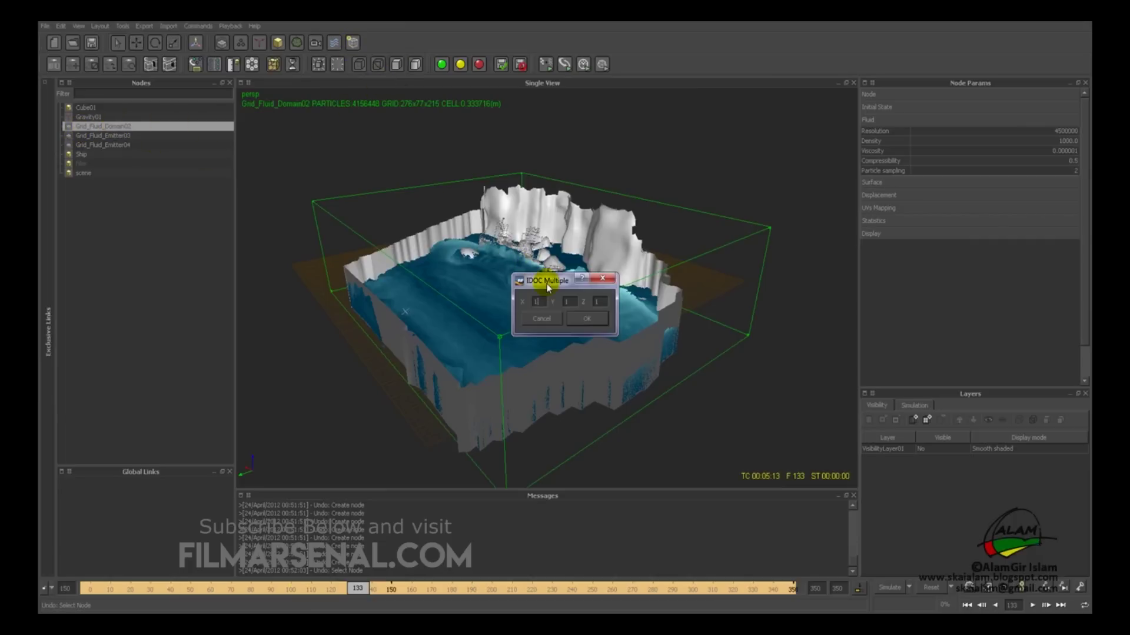
drag(547, 287, 775, 112)
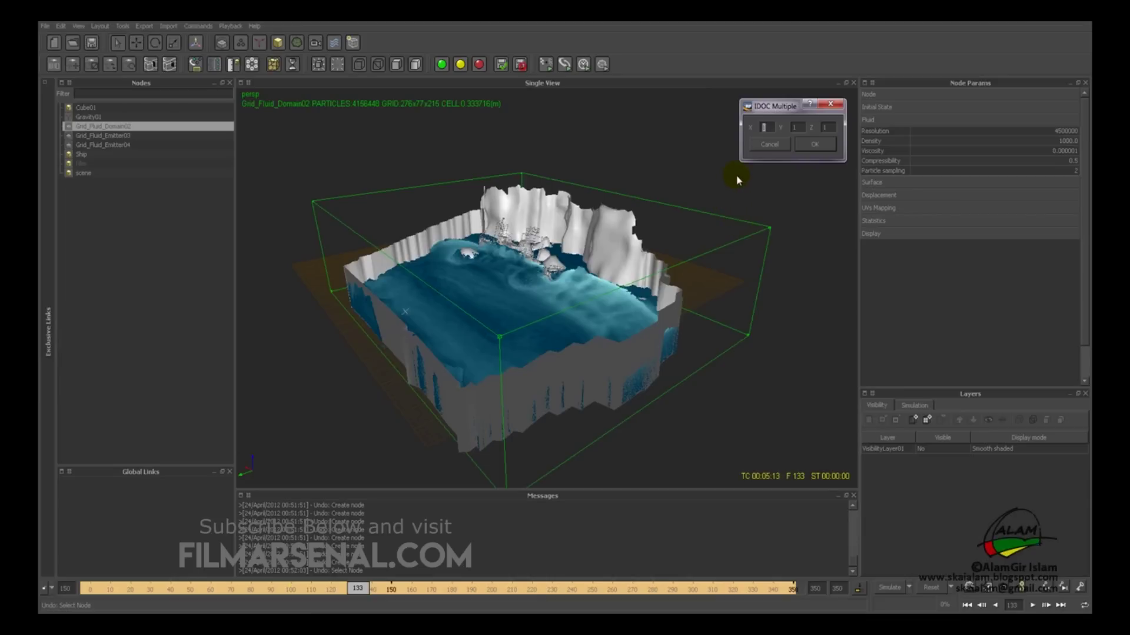
text(3)
double_click(796, 127)
text(3)
click(825, 127)
text(3)
click(767, 128)
click(824, 127)
click(815, 147)
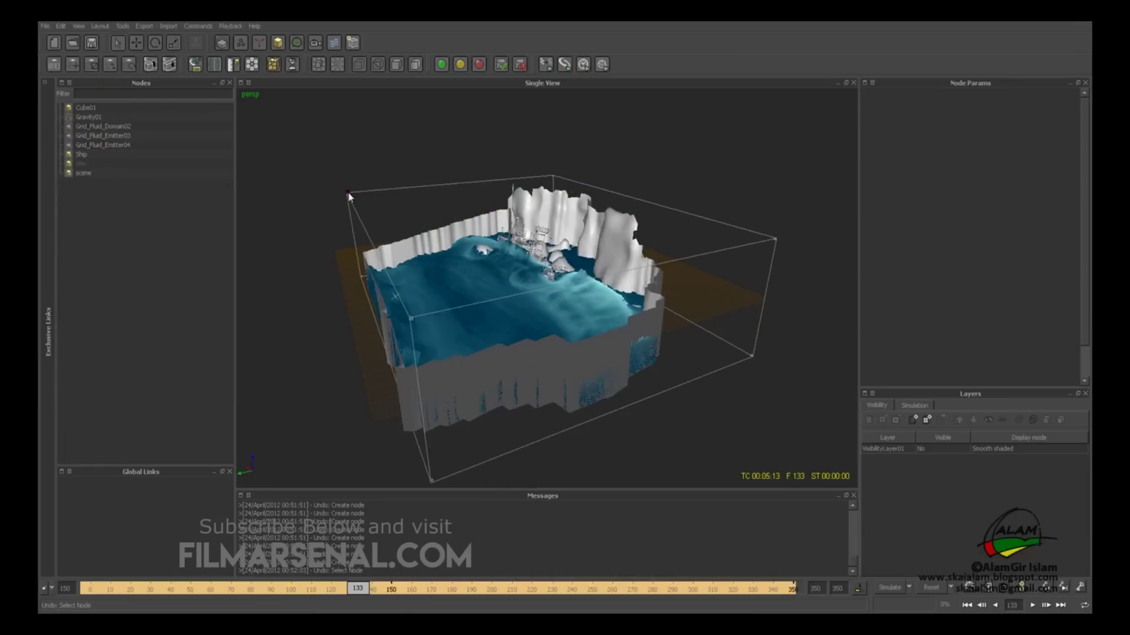
Split Grid_Fluid_Domain02 into multiple IDOCs with 8 divisions in X and 1 each in Y and Z
click(352, 195)
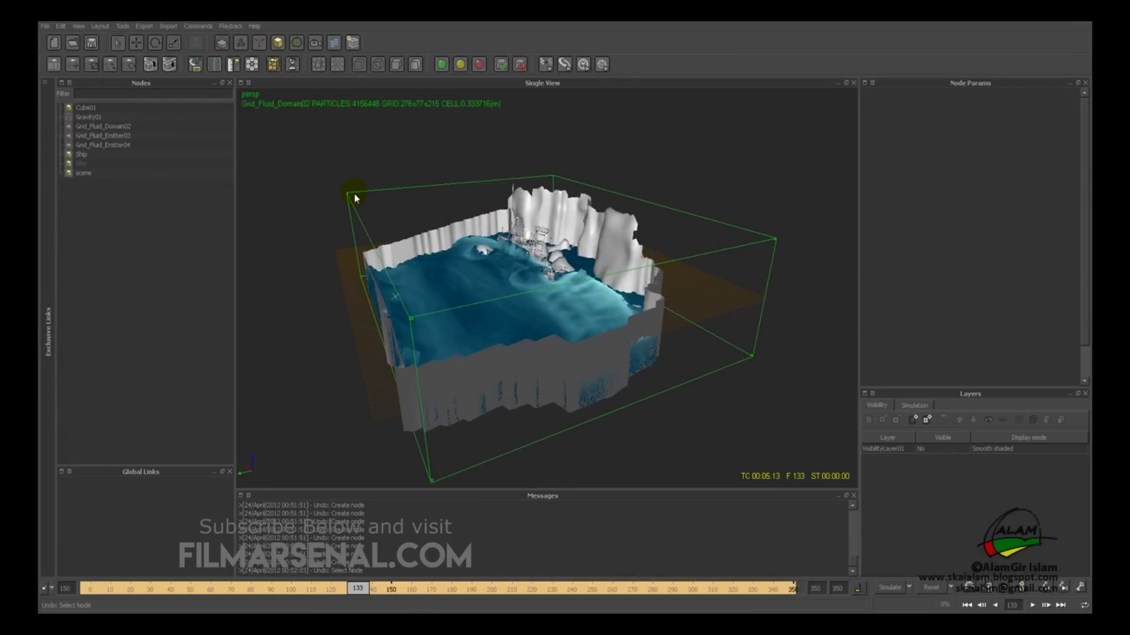
click(353, 44)
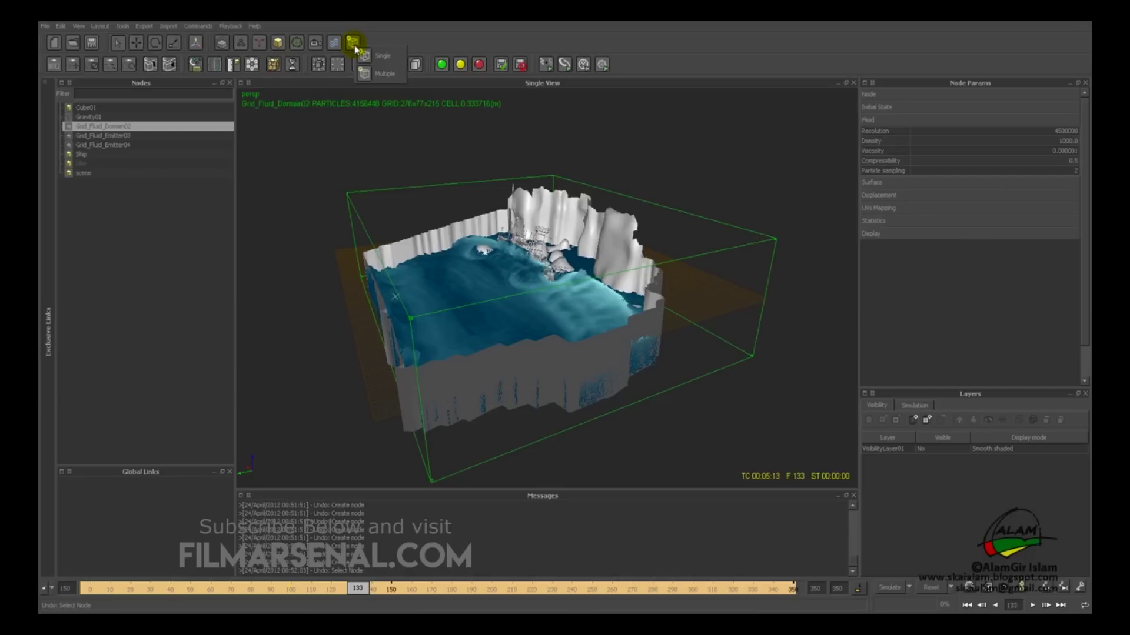
click(365, 77)
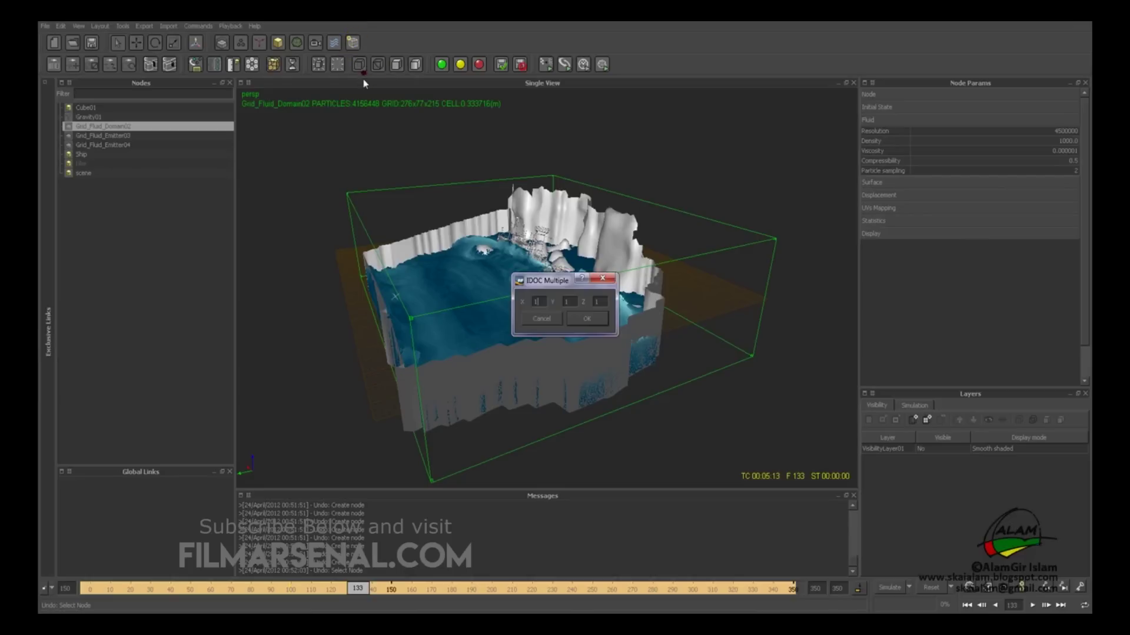
drag(519, 278, 293, 126)
click(298, 143)
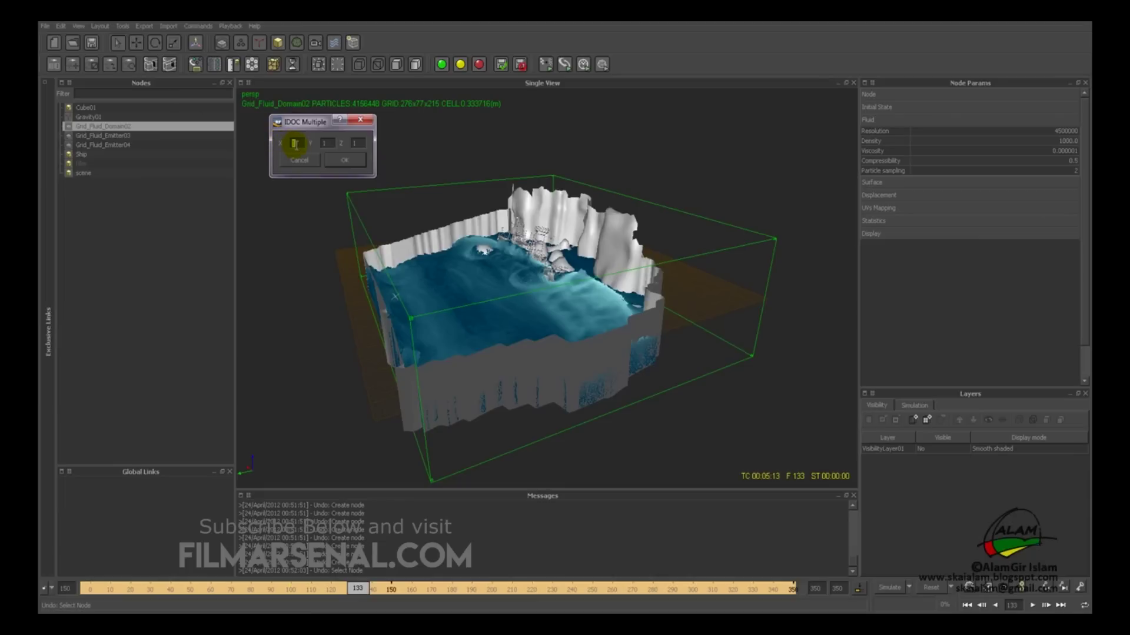
text(8)
click(329, 159)
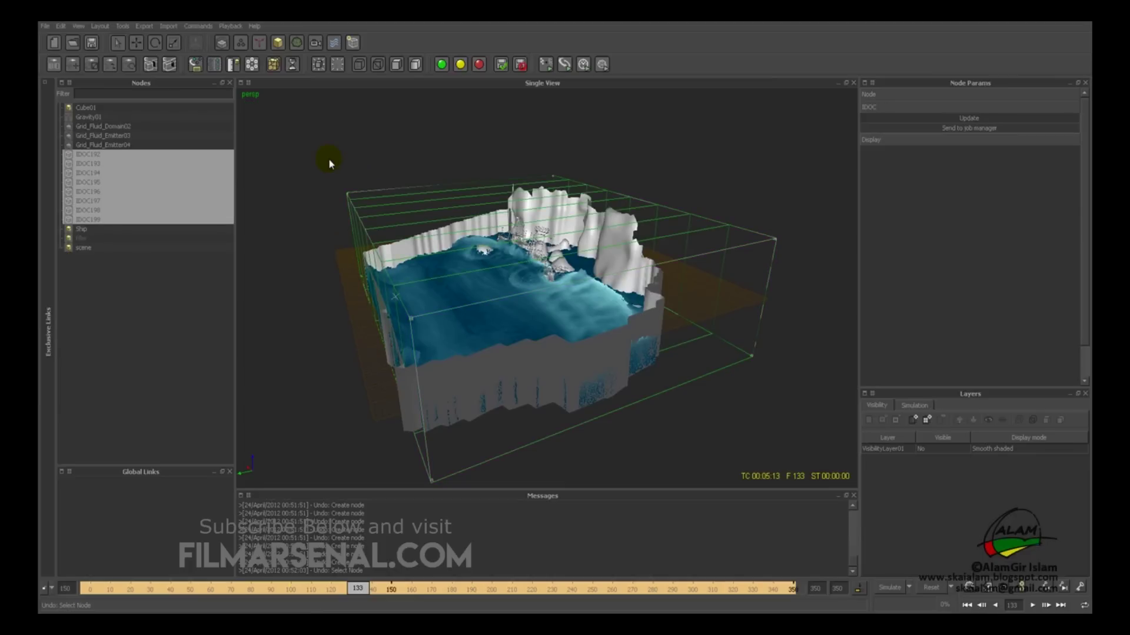
Create a grid fluid splash per IDOC for IDOC192 through IDOC199
click(98, 161)
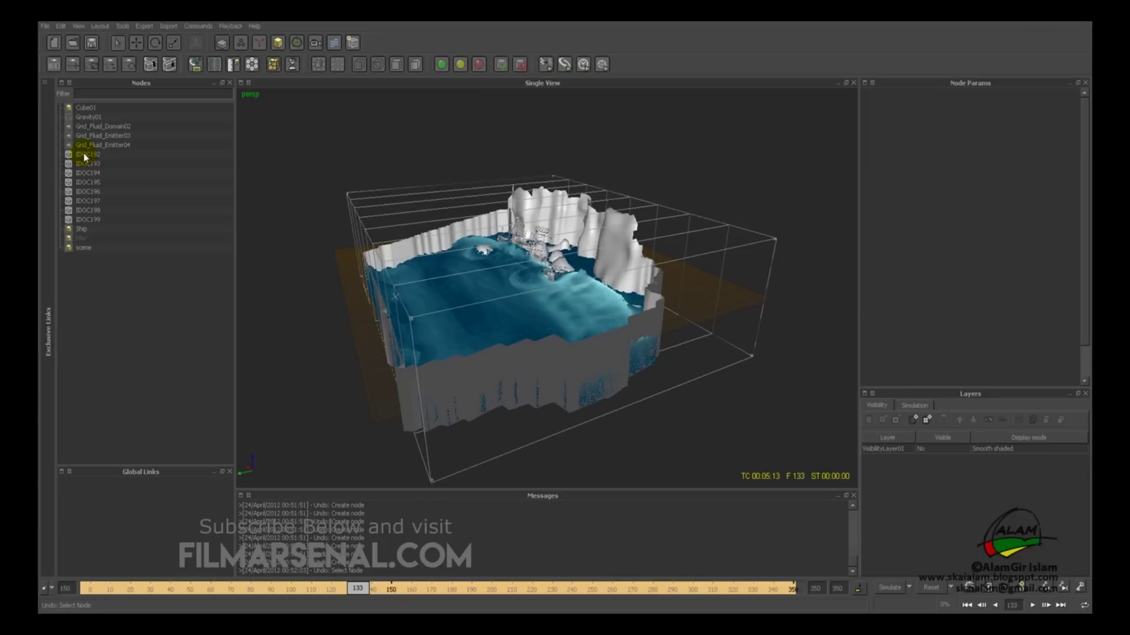
drag(87, 210, 90, 224)
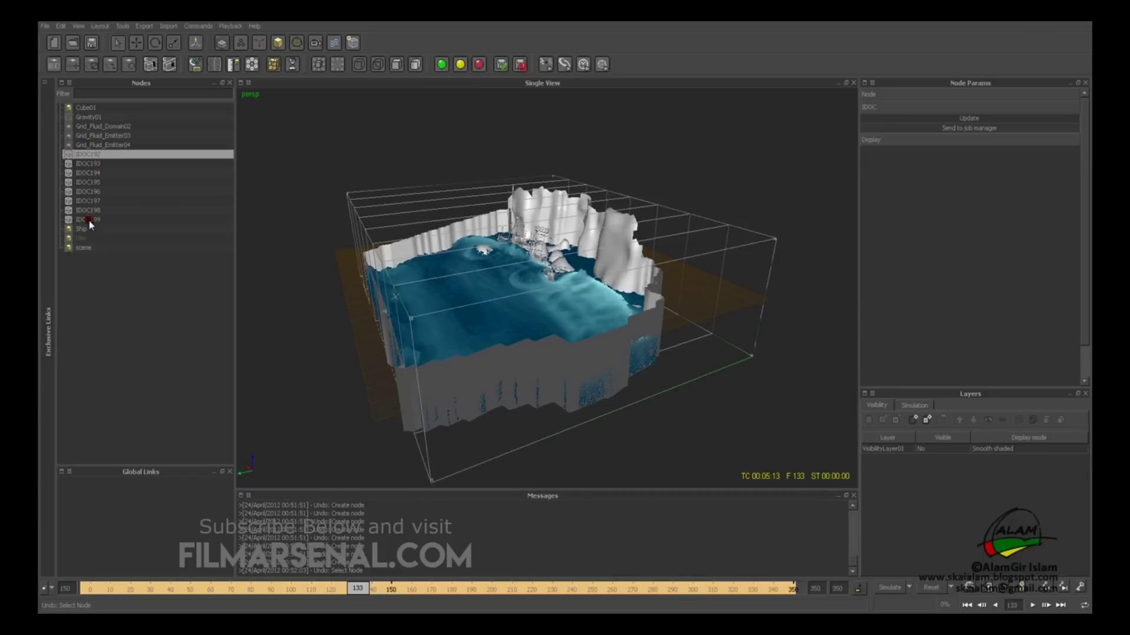
shift+click(89, 220)
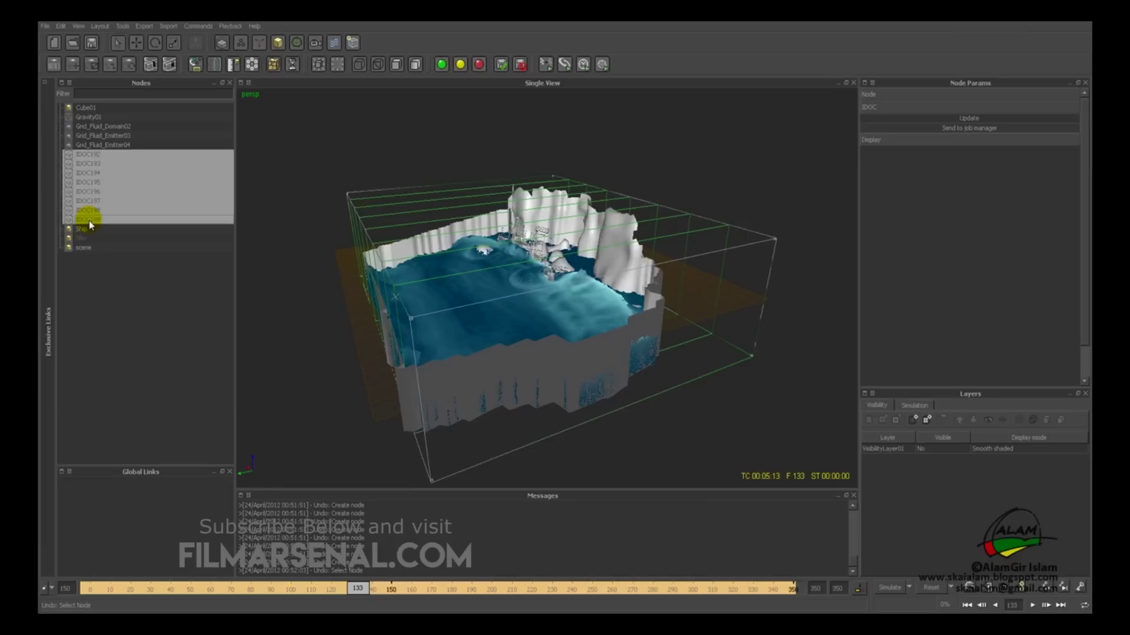
click(222, 44)
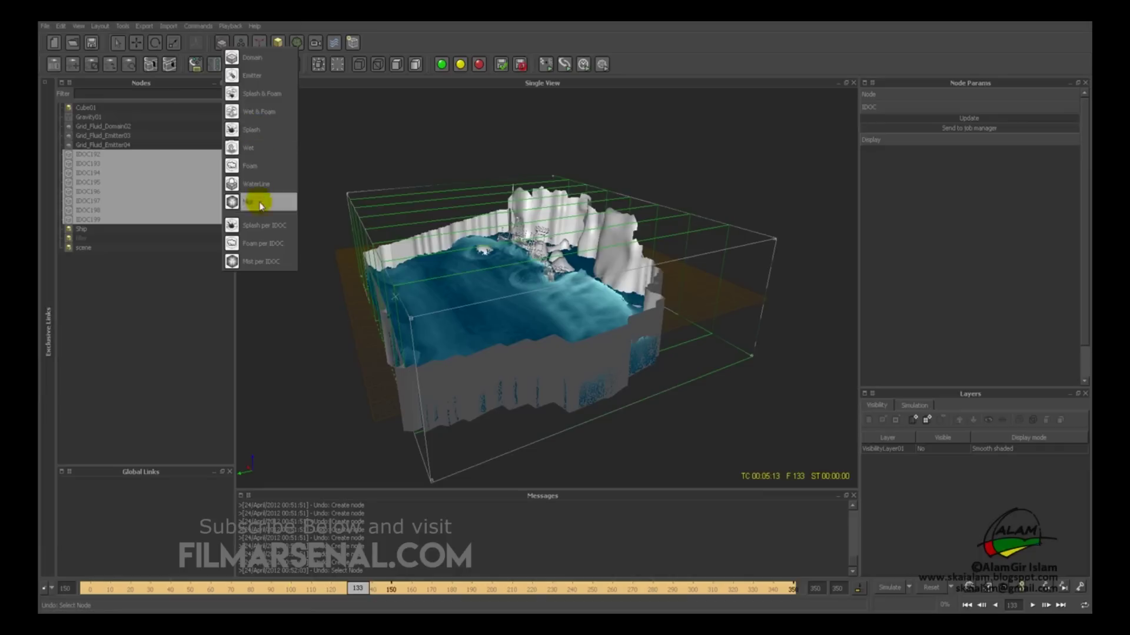
click(263, 226)
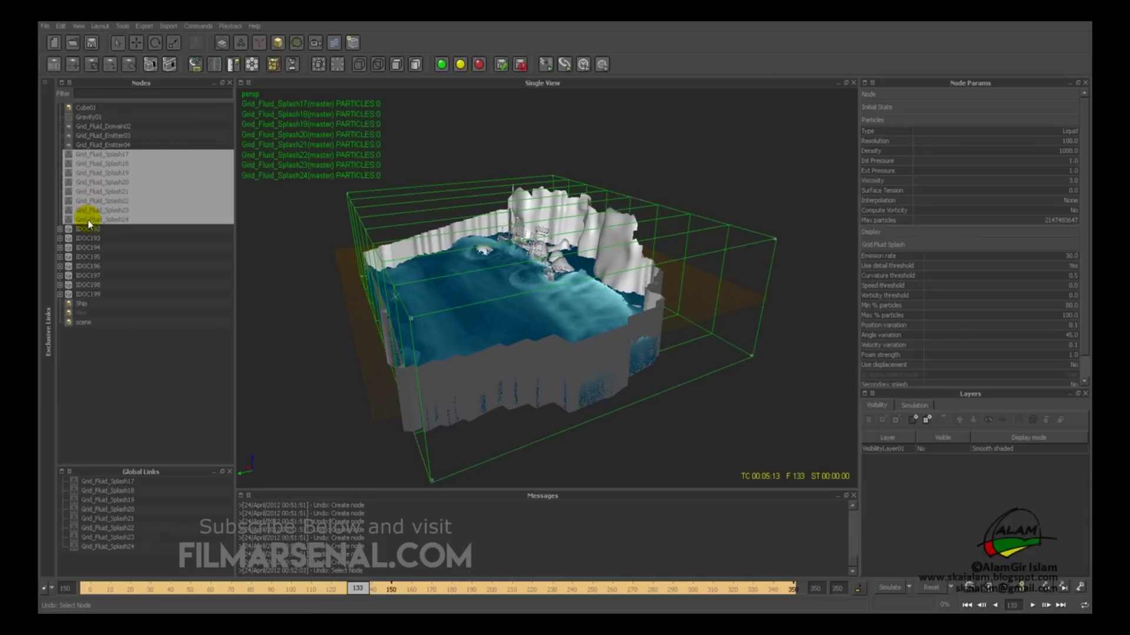
drag(88, 224, 79, 243)
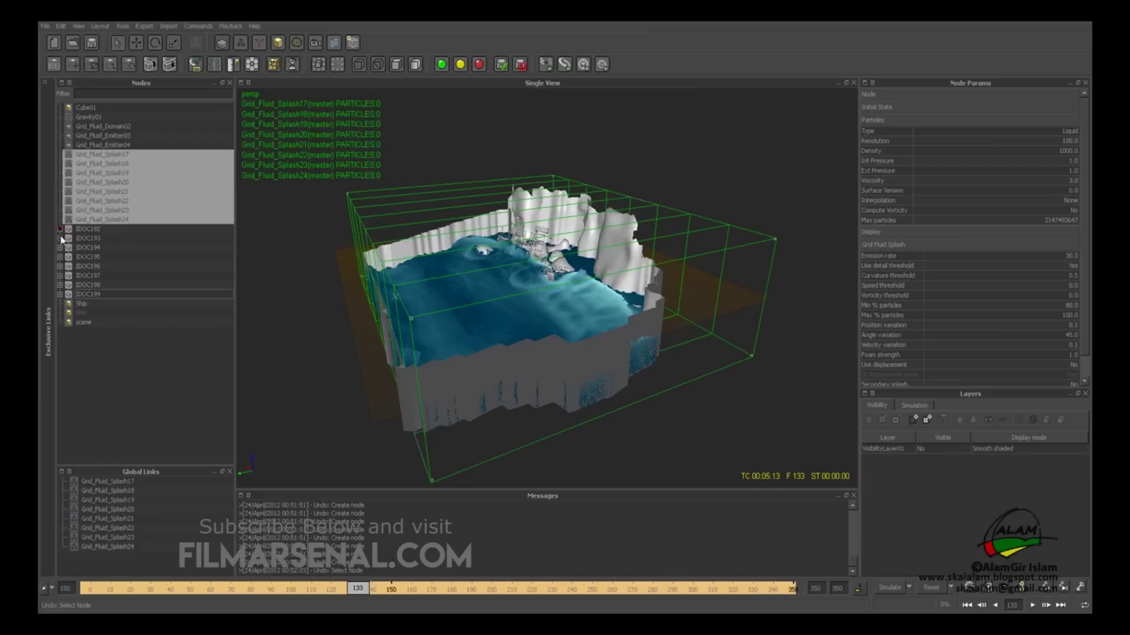
click(60, 230)
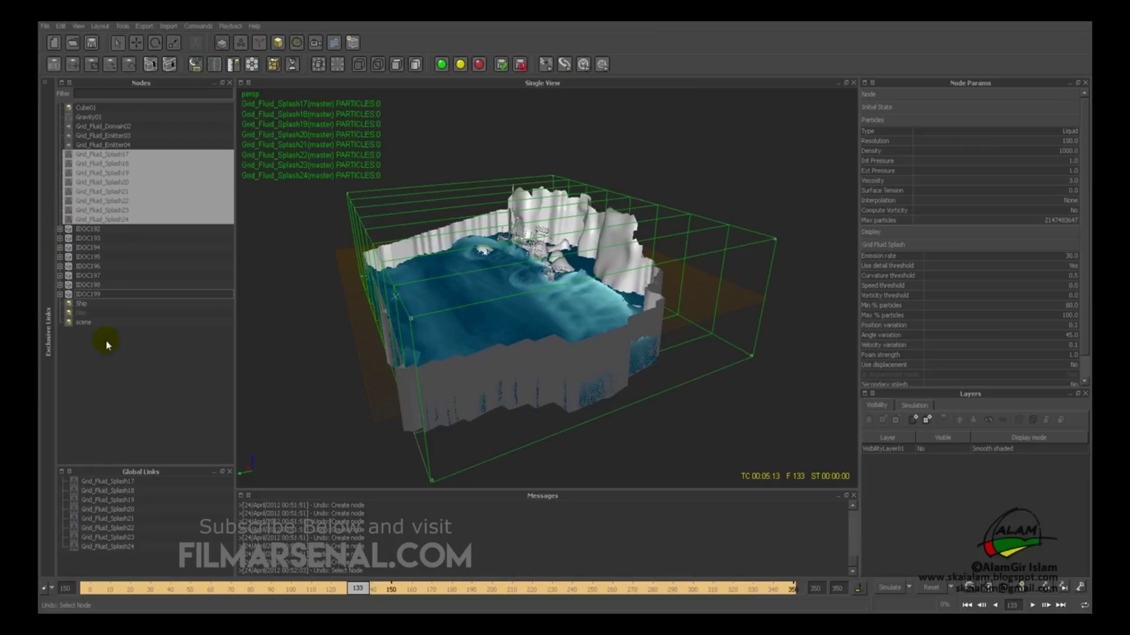
Group the eight new grid fluid splash nodes under the name Splash IDOC
right_click(103, 157)
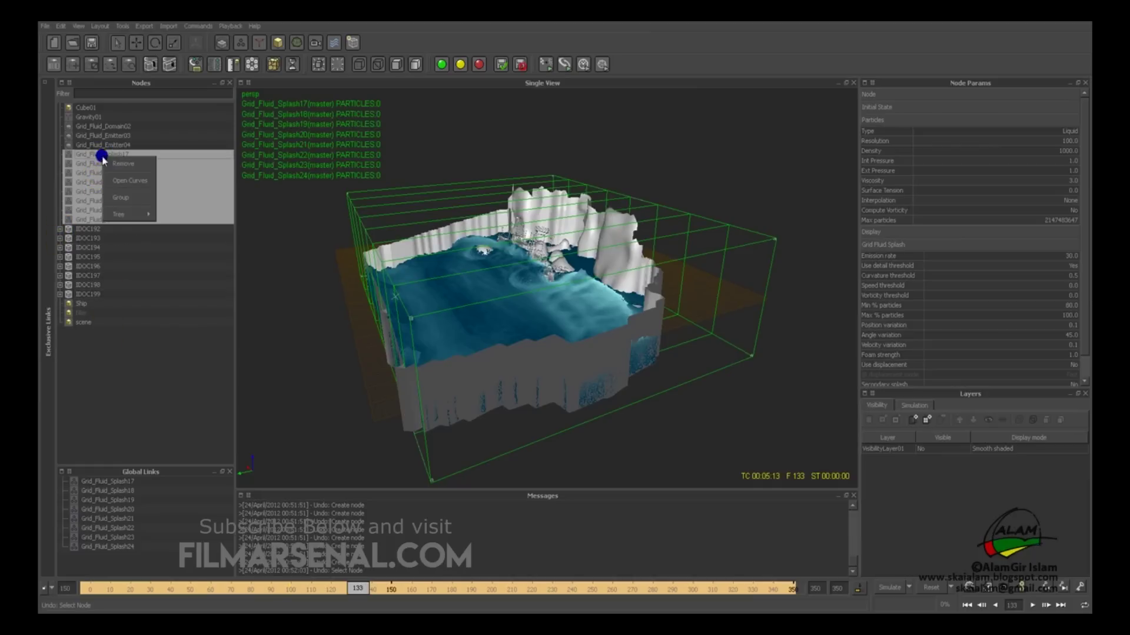
click(114, 199)
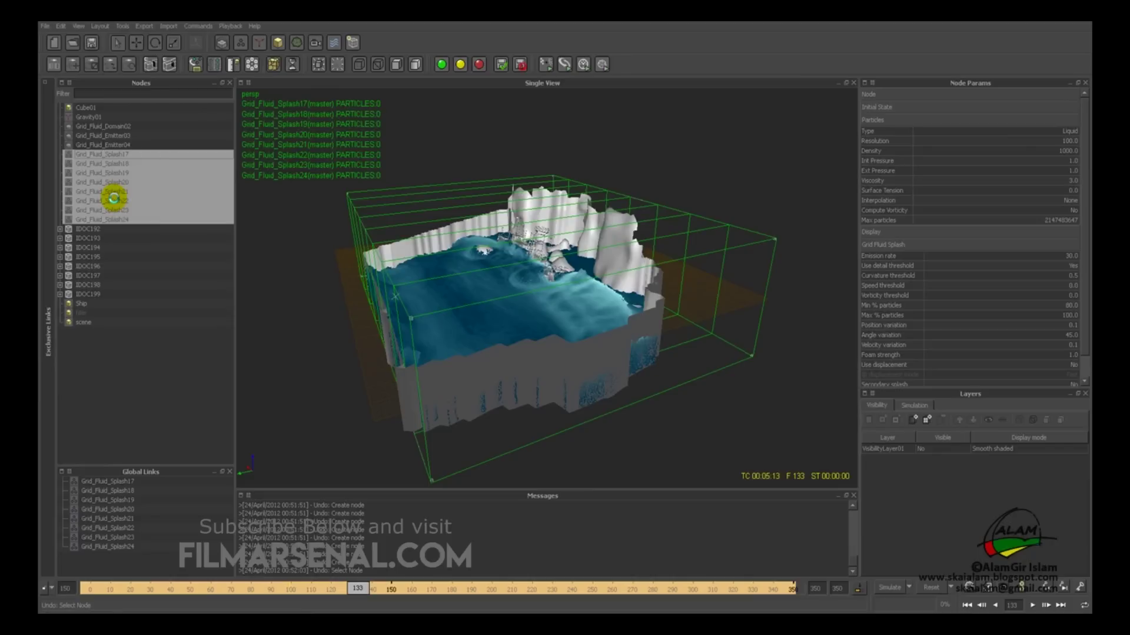
right_click(87, 154)
click(100, 169)
click(100, 169)
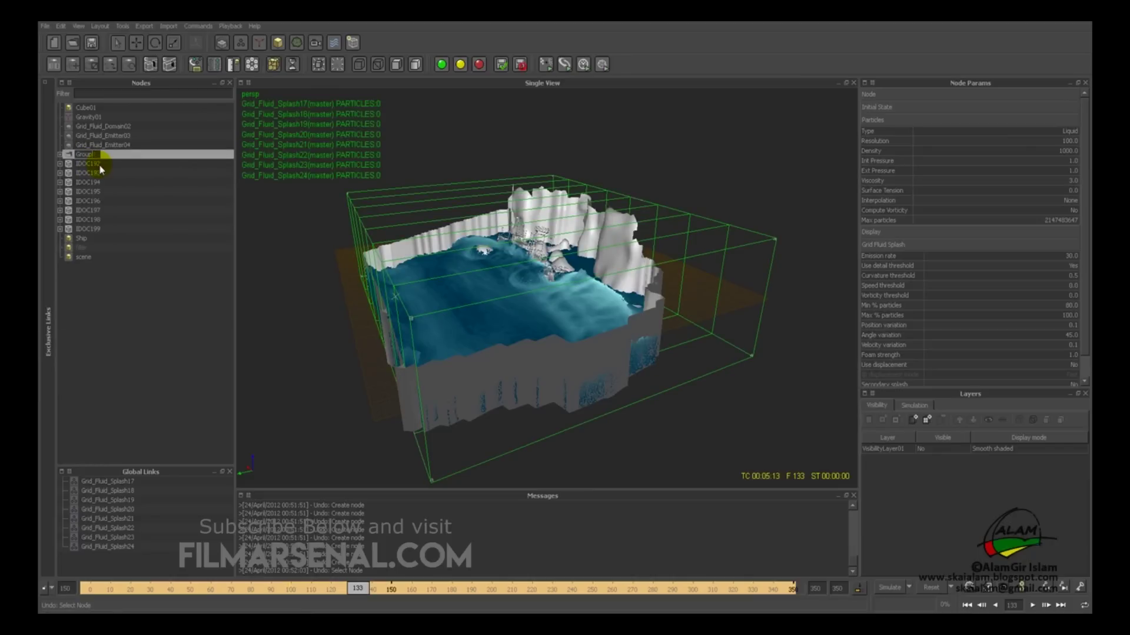
text(Splash IDOC)
key(Return)
click(84, 243)
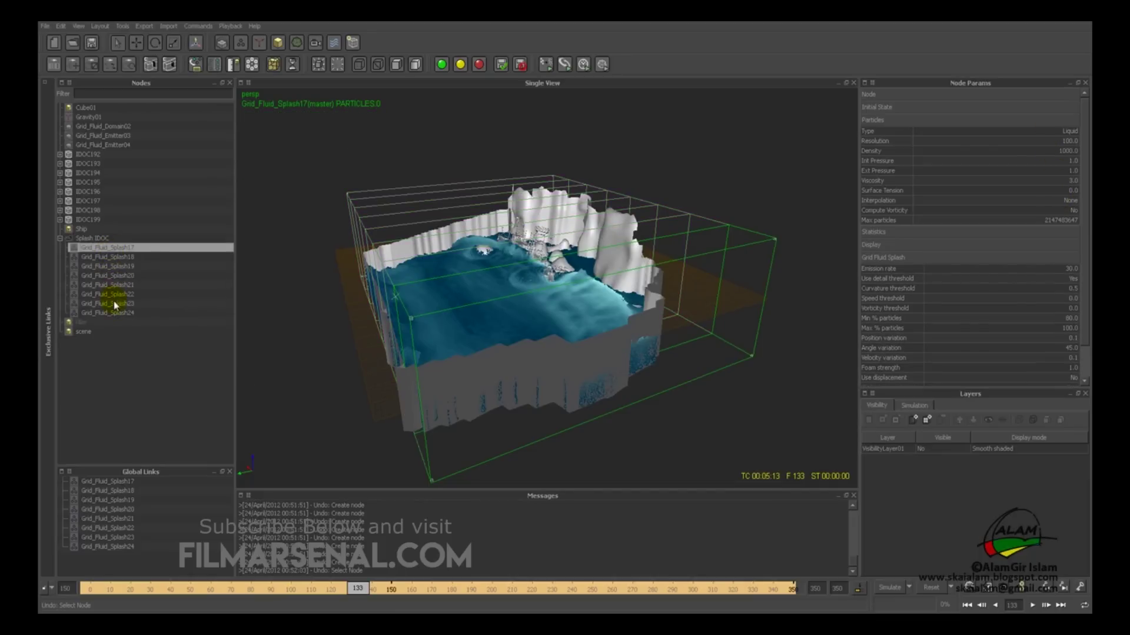
click(60, 239)
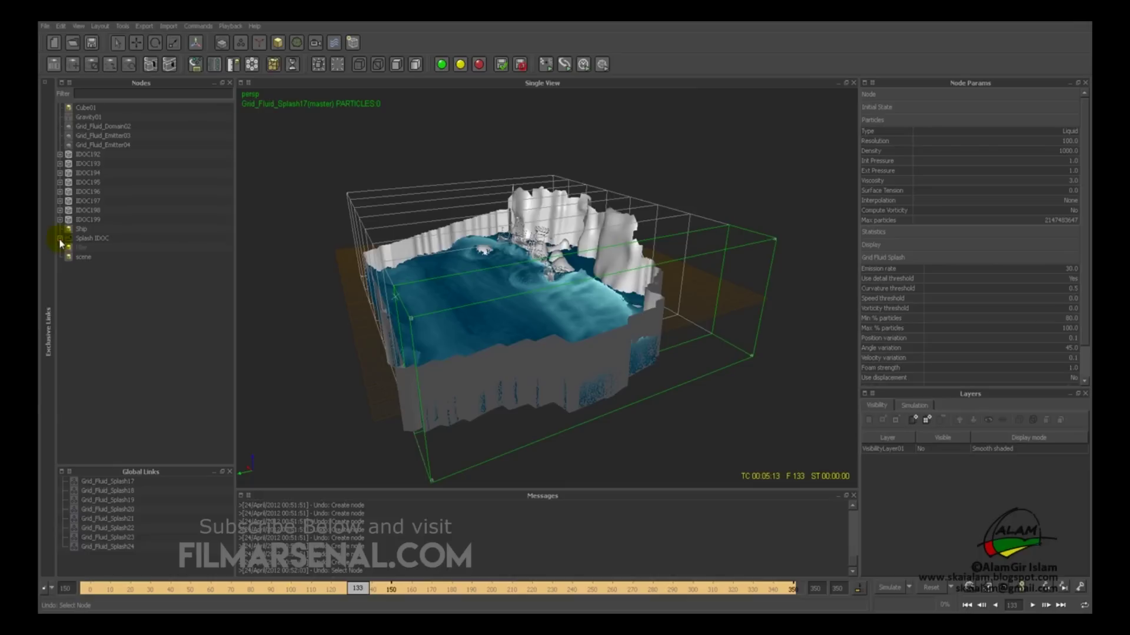
Set the Splash IDOC group's particle resolution to 30 and its emission rate to 50
click(92, 238)
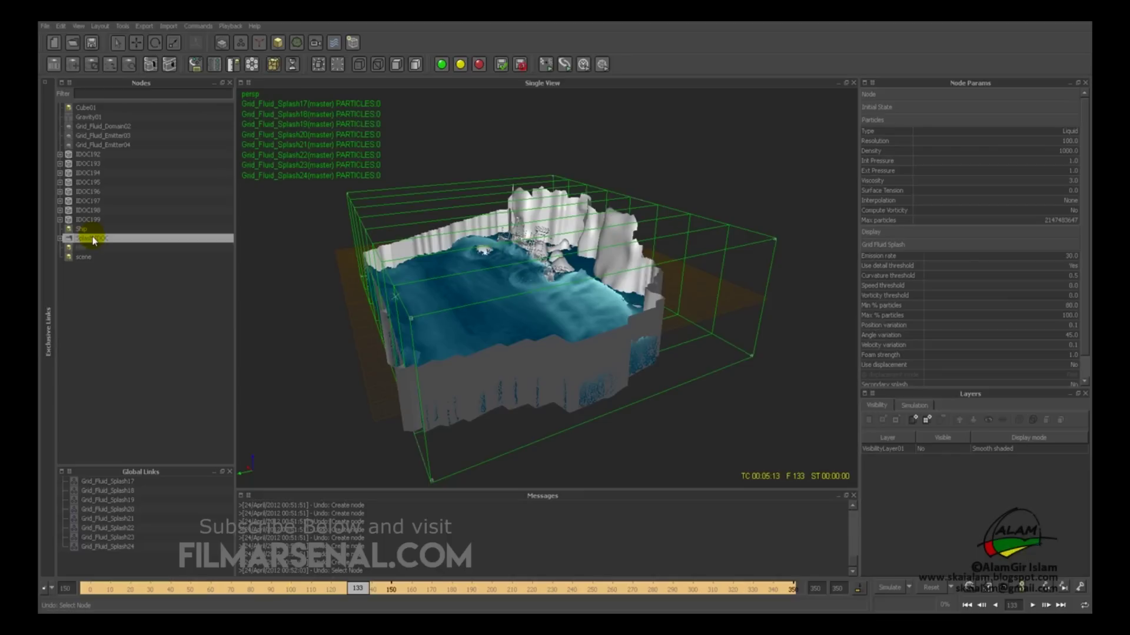
click(259, 355)
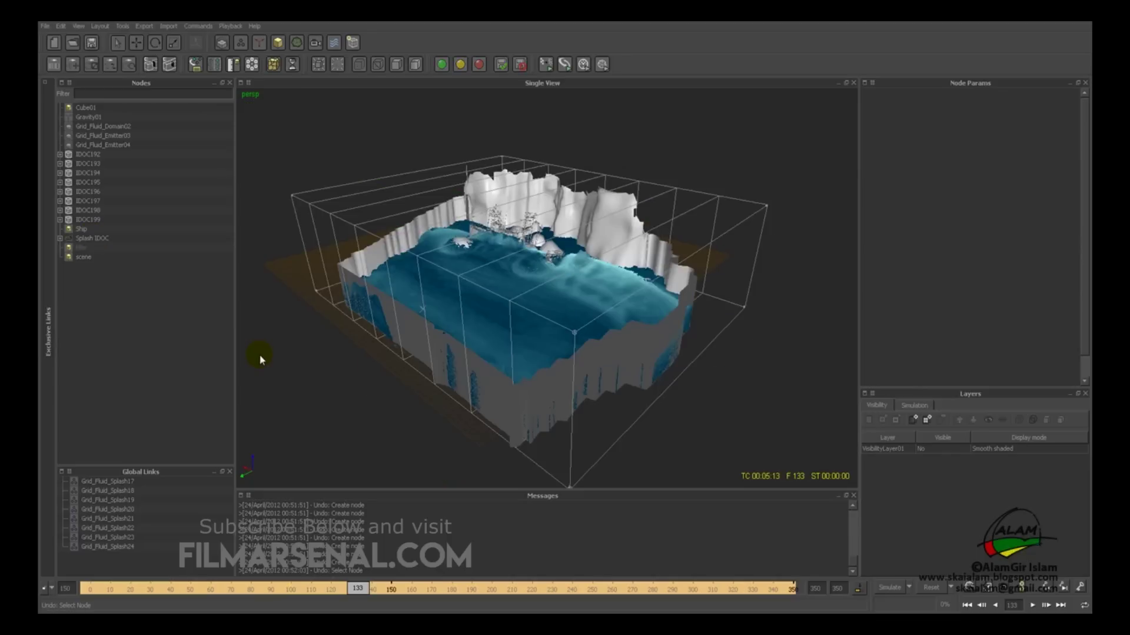
click(84, 240)
click(84, 241)
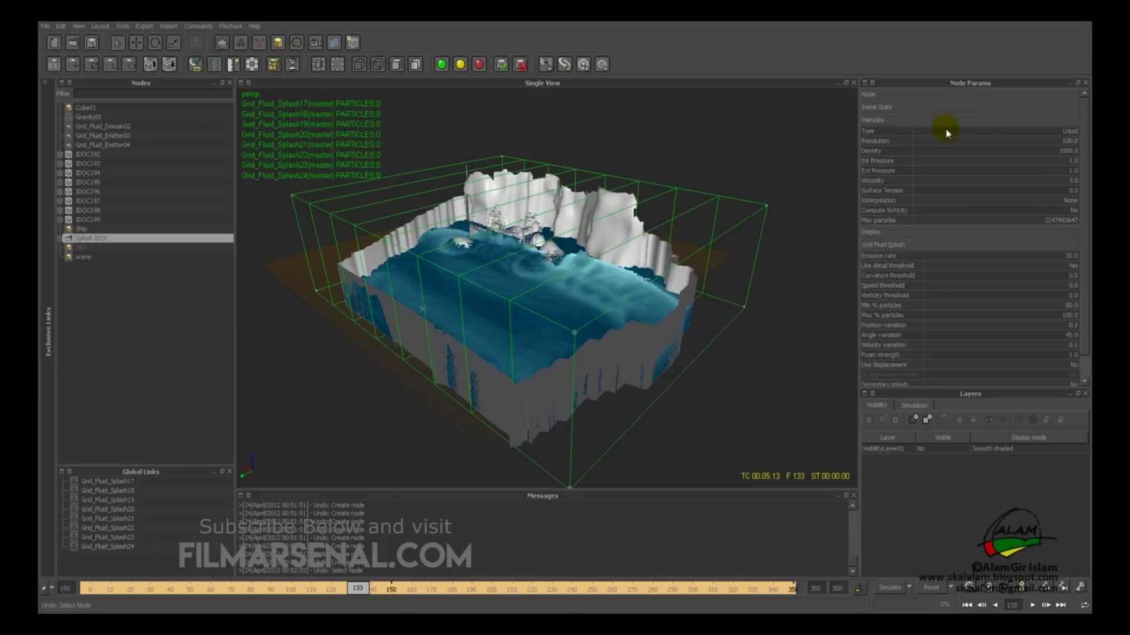
double_click(1059, 141)
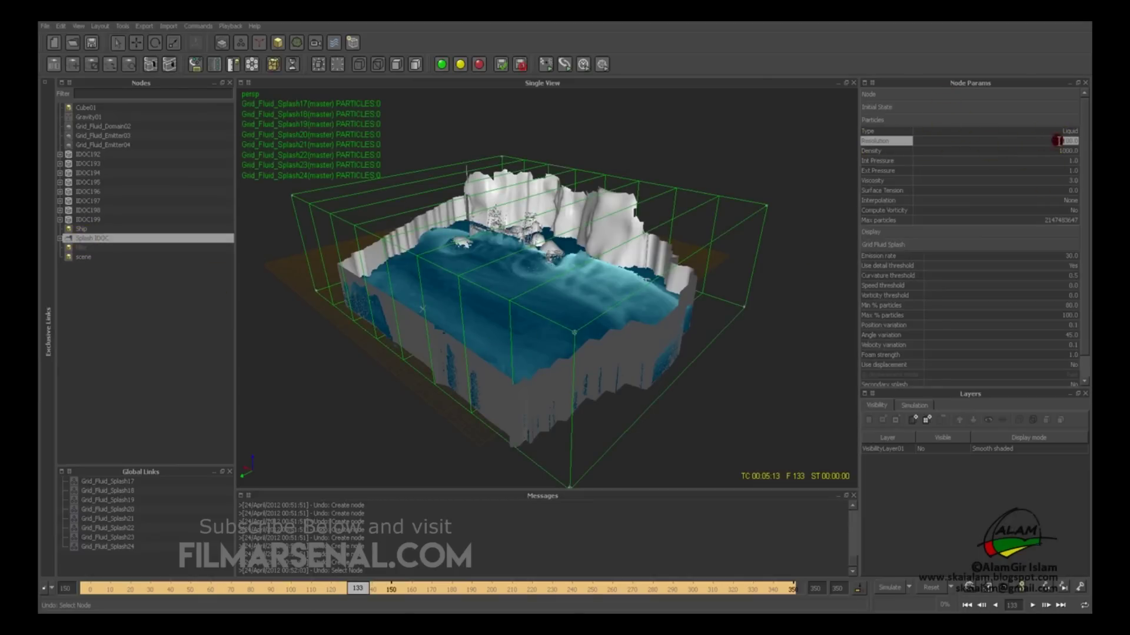
text(30)
key(Return)
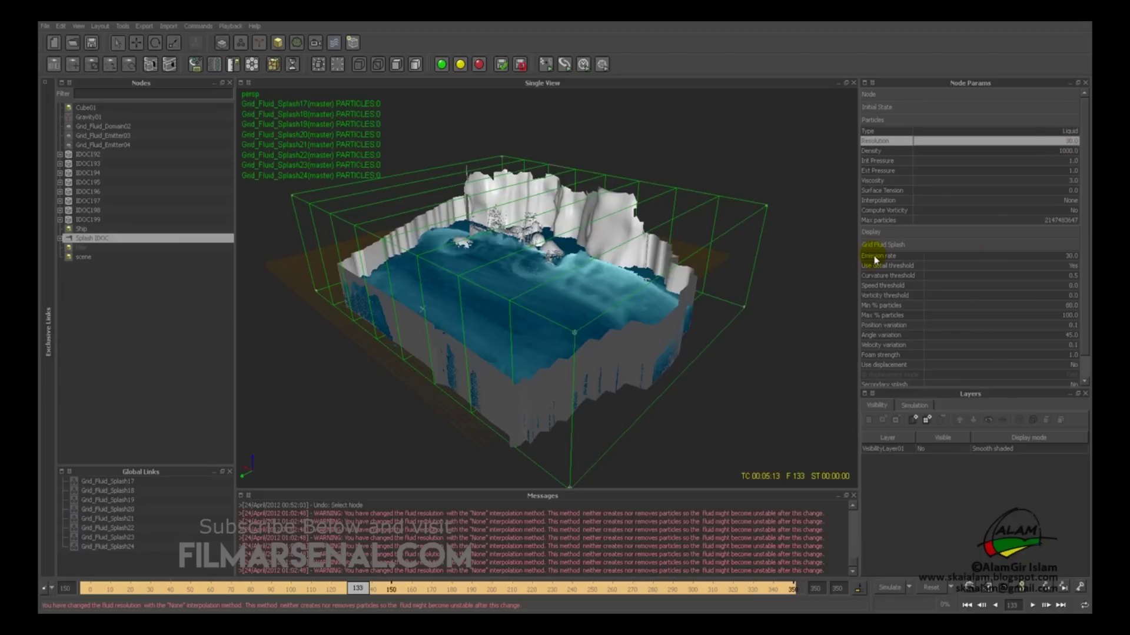
double_click(1066, 258)
text(50)
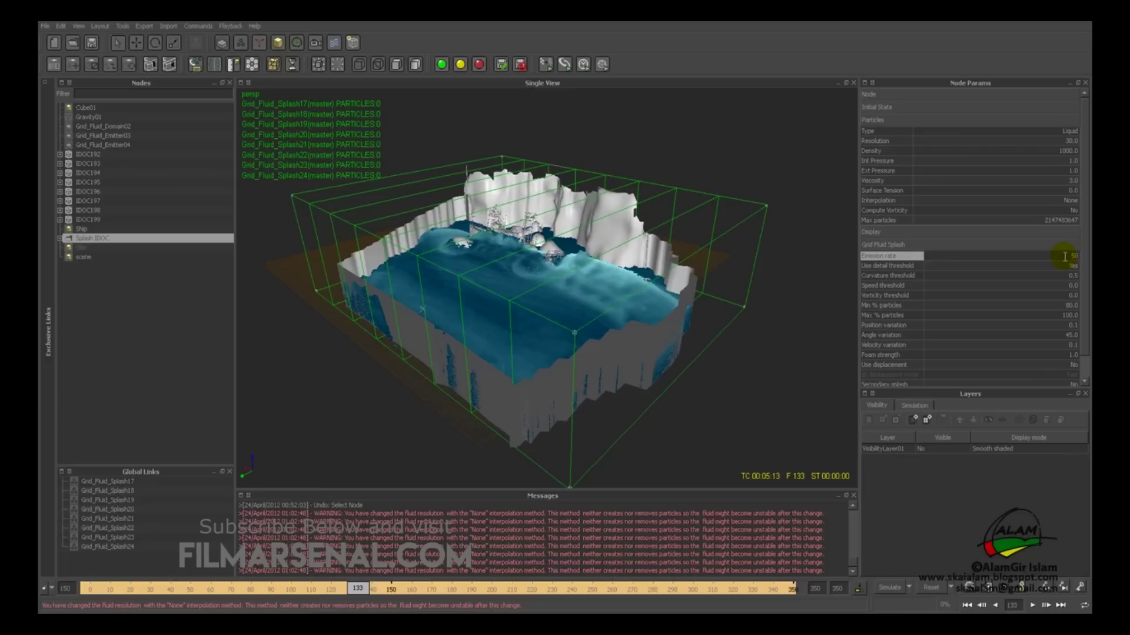
key(Return)
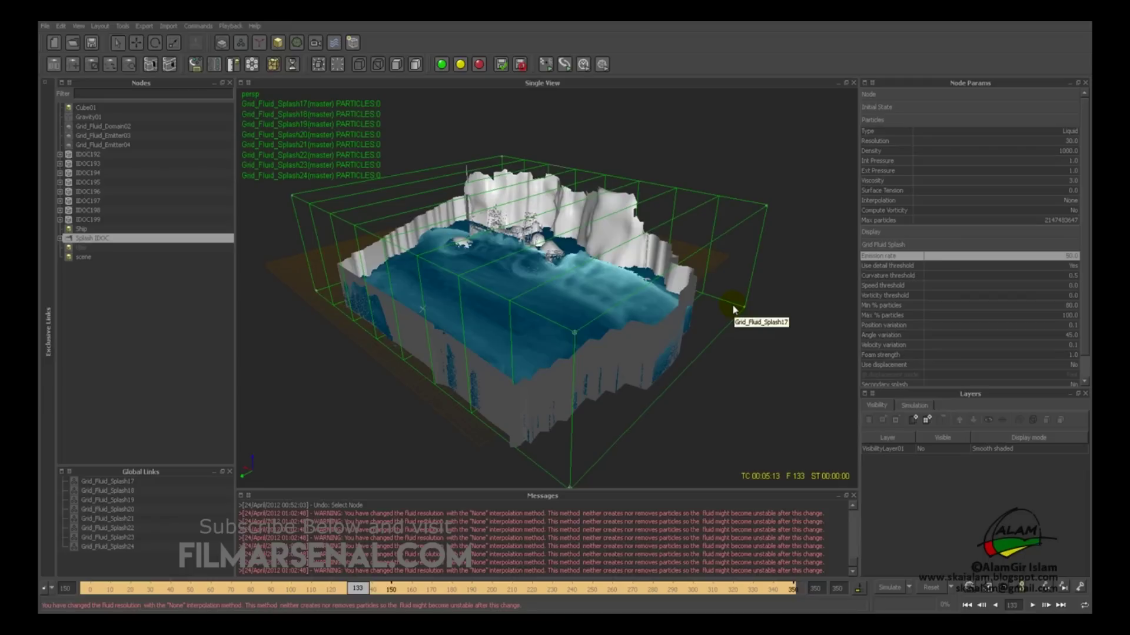
Activate only IDOC192 for simulation and deactivate IDOC193 through IDOC199
click(83, 158)
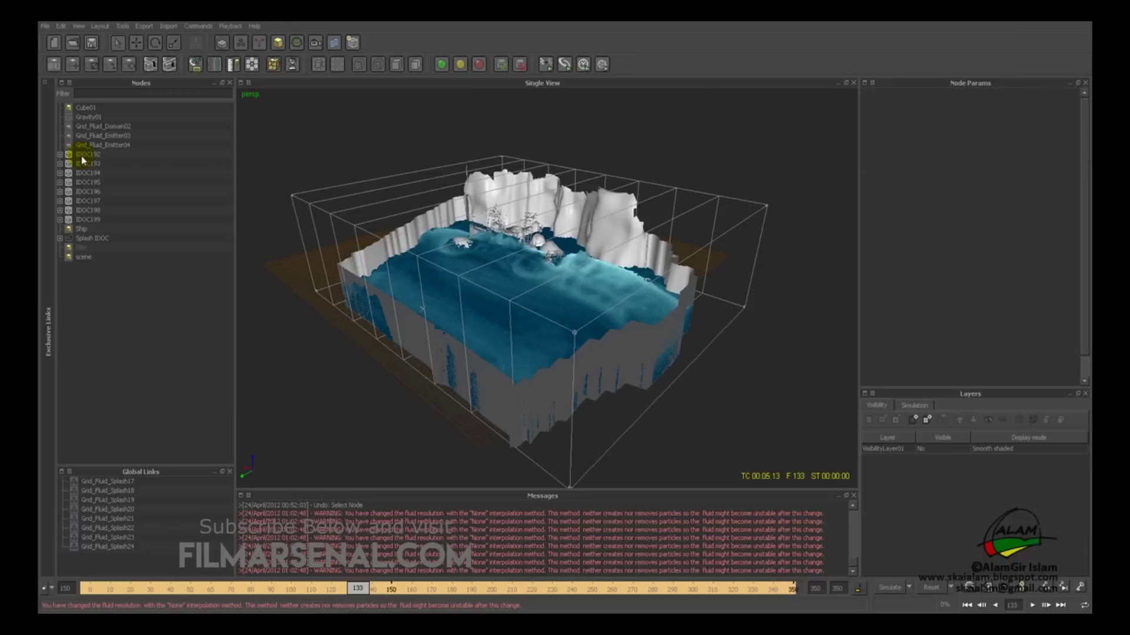
shift+click(83, 164)
click(82, 154)
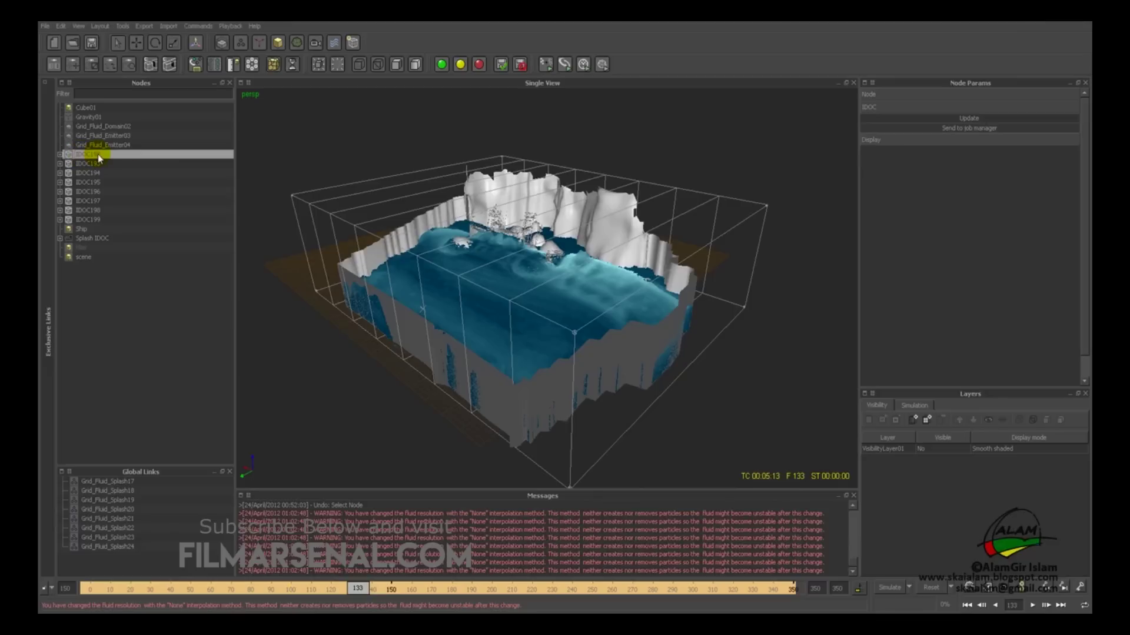
click(443, 68)
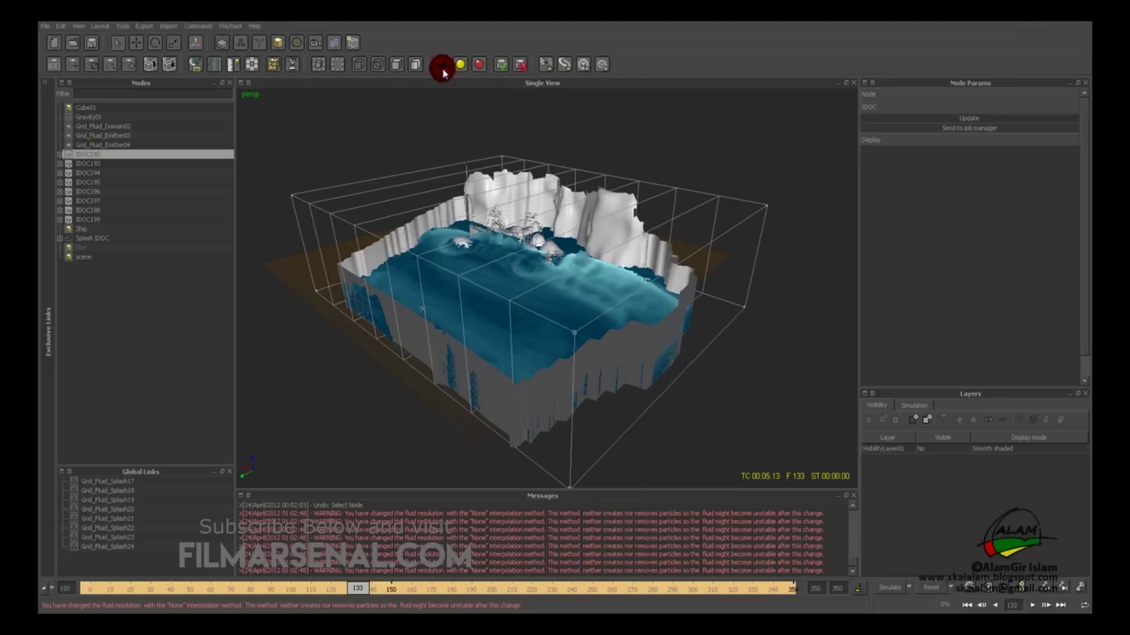
click(87, 164)
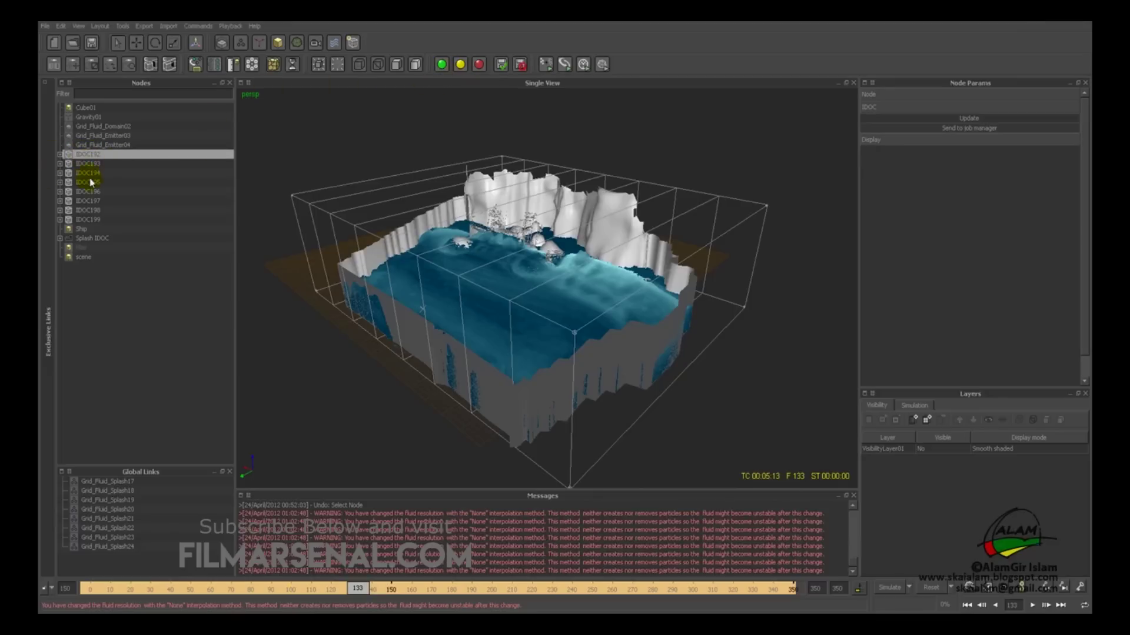
shift+click(91, 221)
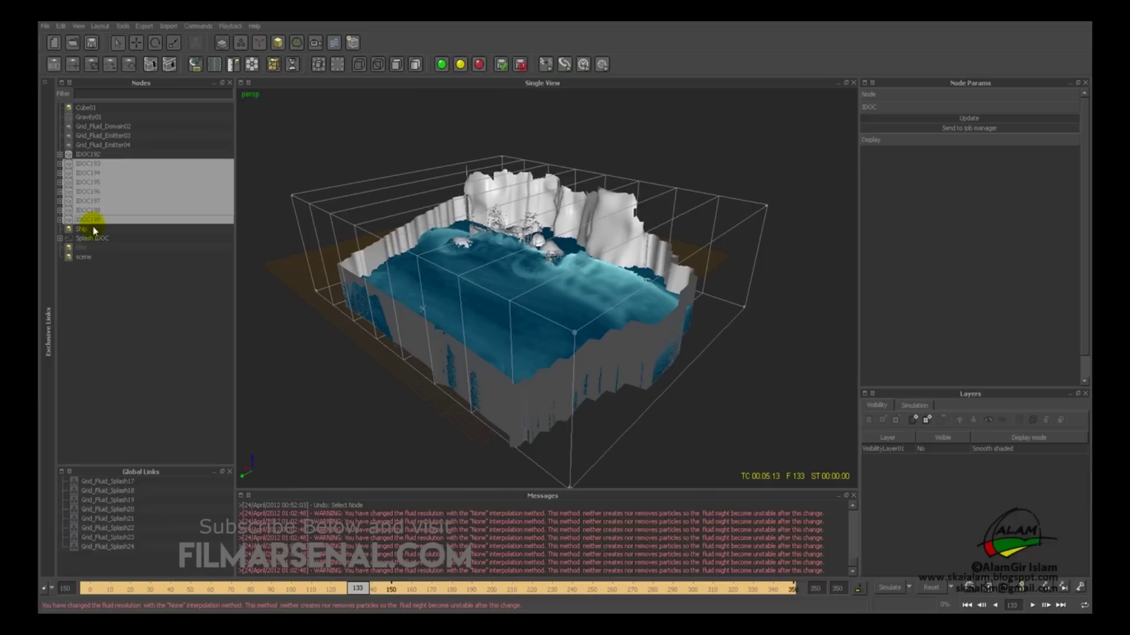
click(479, 66)
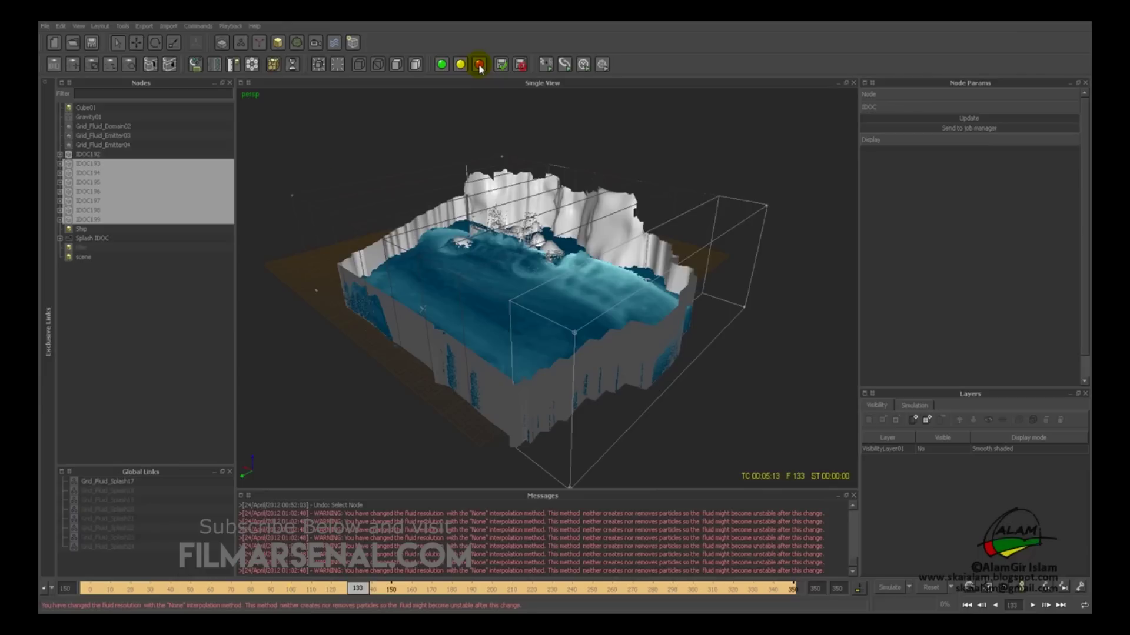
click(88, 155)
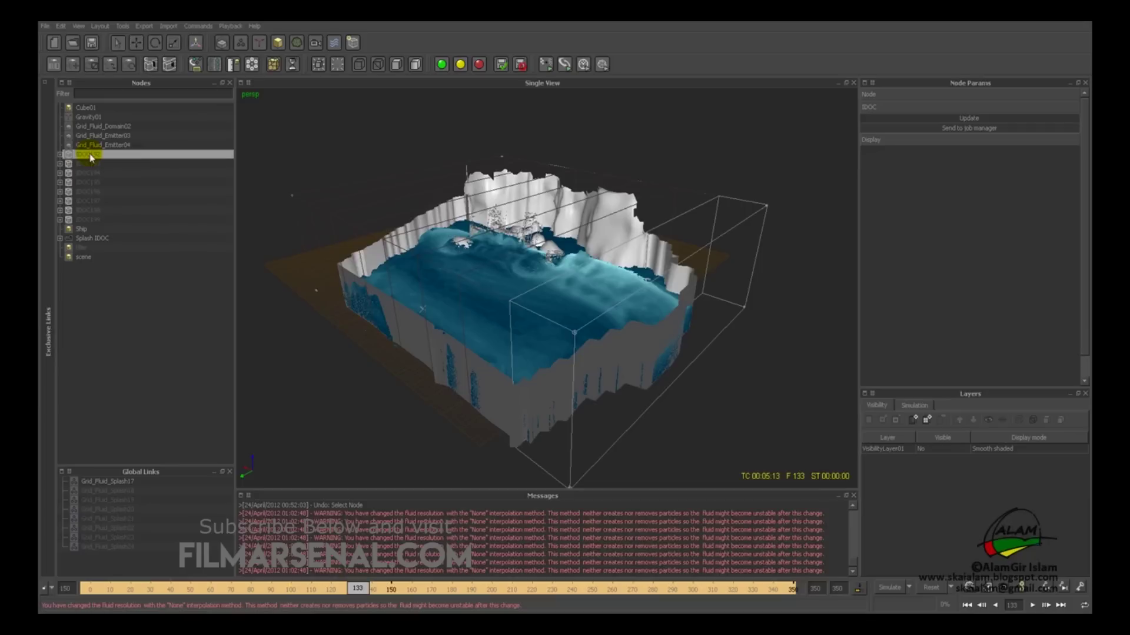
click(97, 187)
click(174, 154)
Set the simulation mode of Grid_Fluid_Domain02 to Cache
click(104, 126)
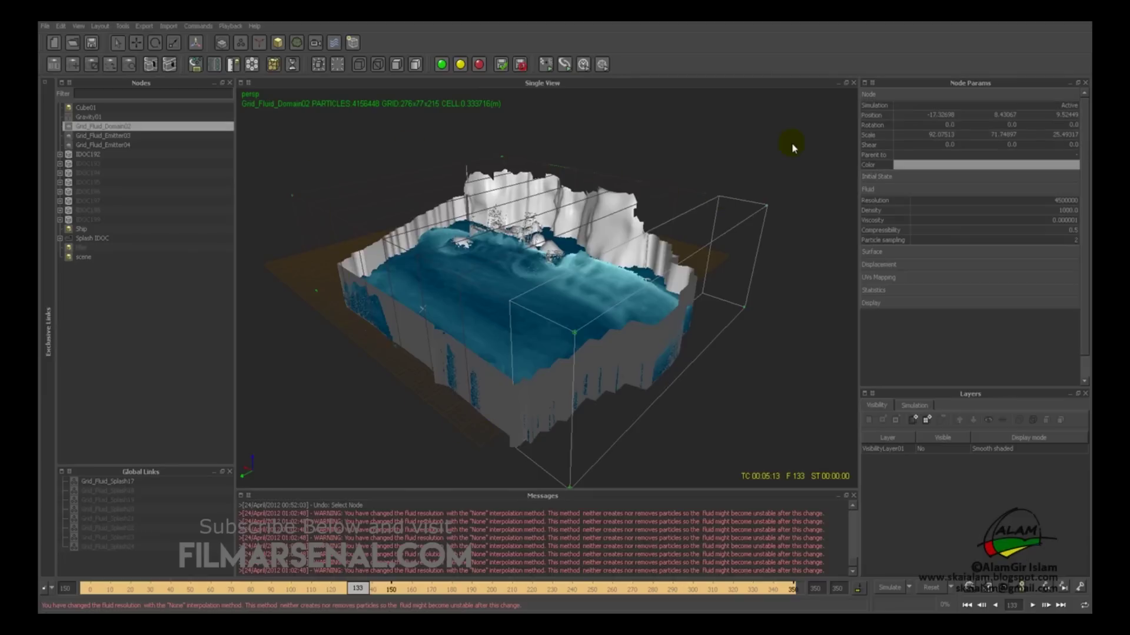
click(917, 104)
click(917, 105)
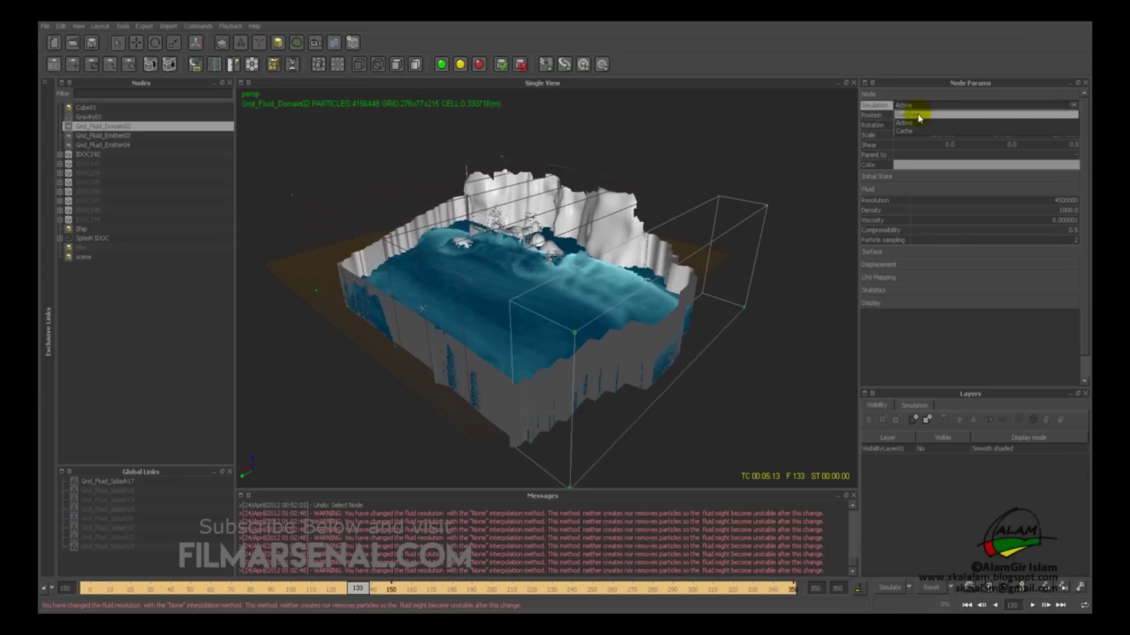
click(919, 131)
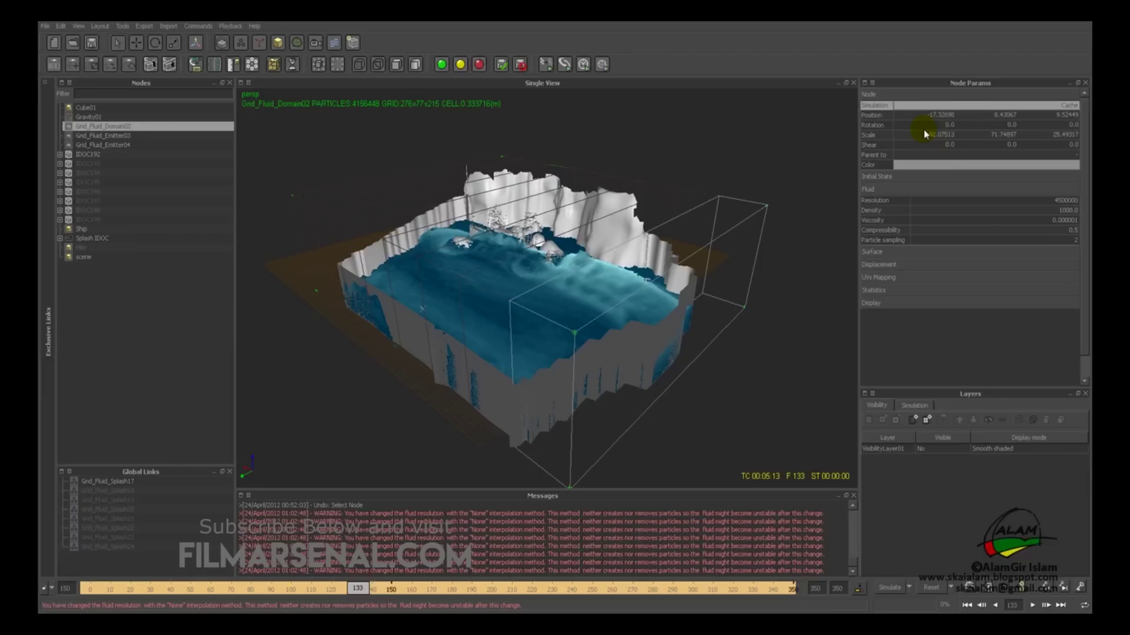
click(712, 300)
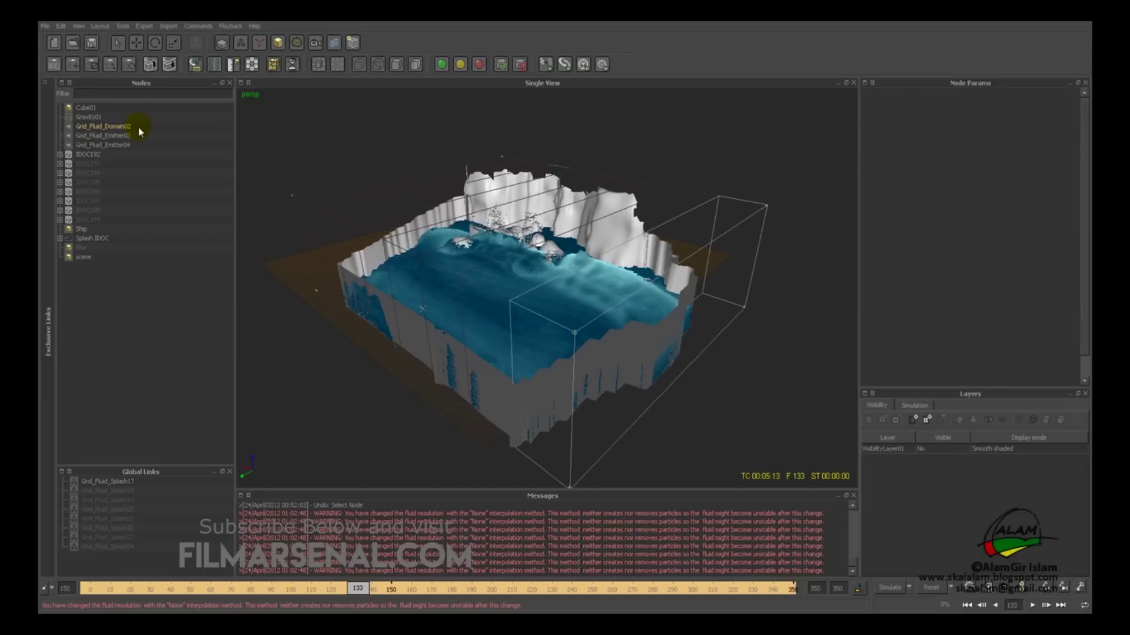
In Export Central, enable Krakatoa particle file (.prt) export for Grid_Fluid_Splash17 and Grid_Fluid_Splash18, and expand the export formats of Grid_Fluid_Splash19
key(F12)
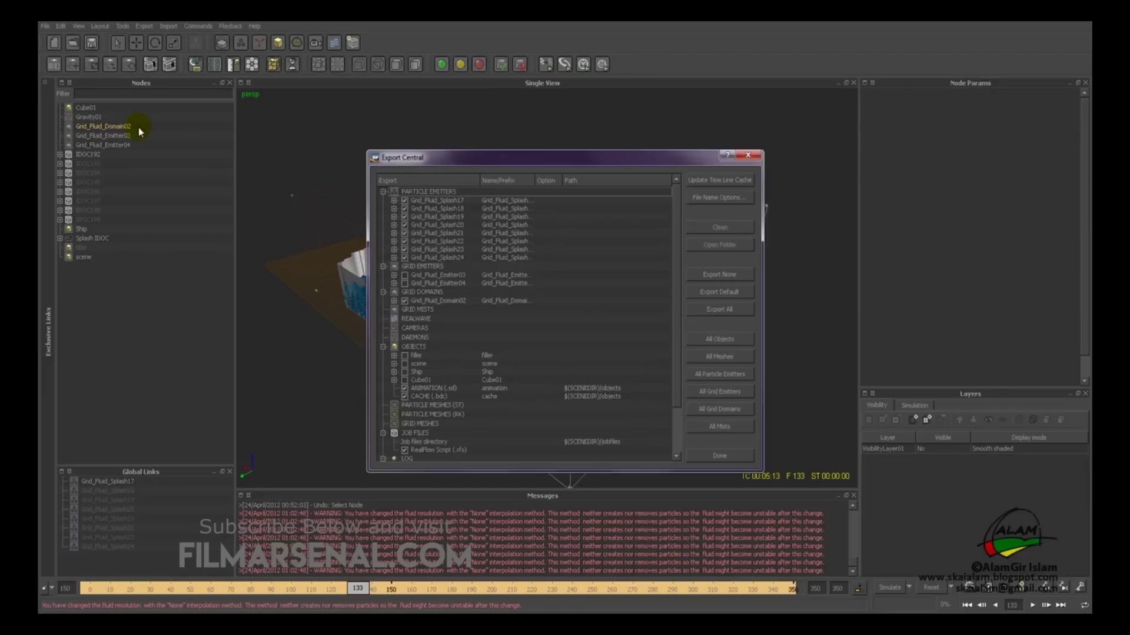
click(373, 158)
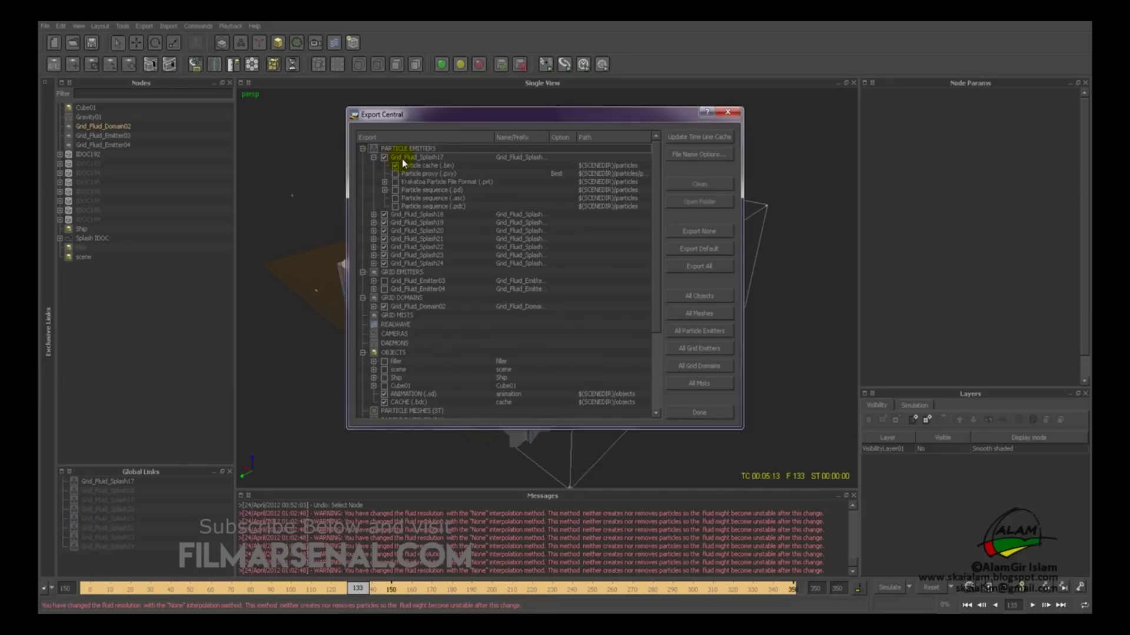
click(391, 159)
click(395, 166)
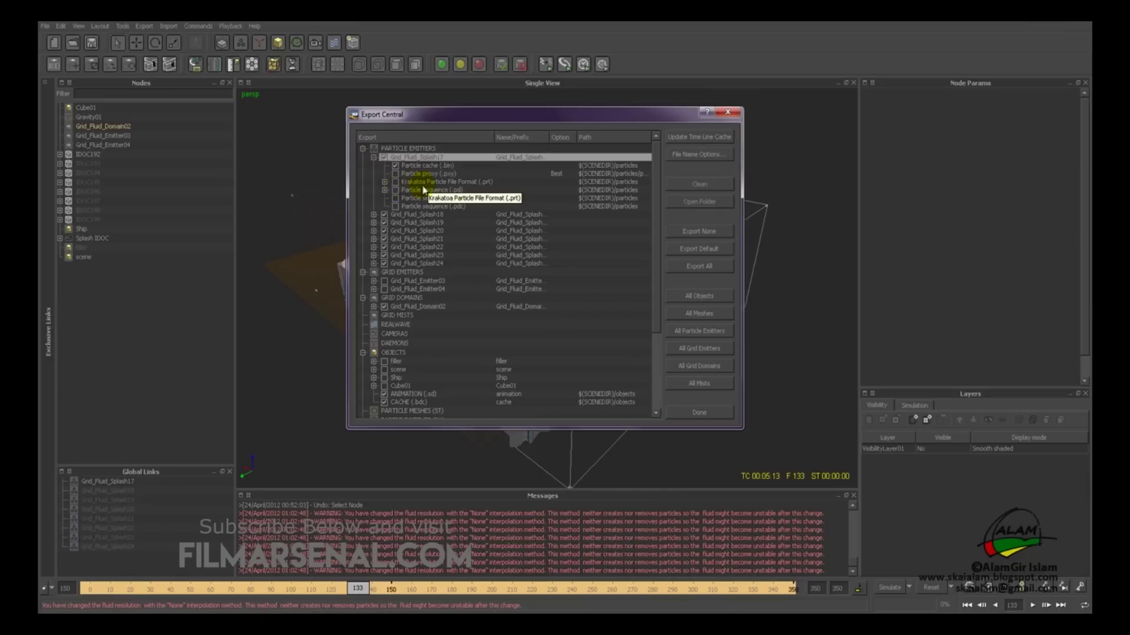
click(395, 182)
click(374, 214)
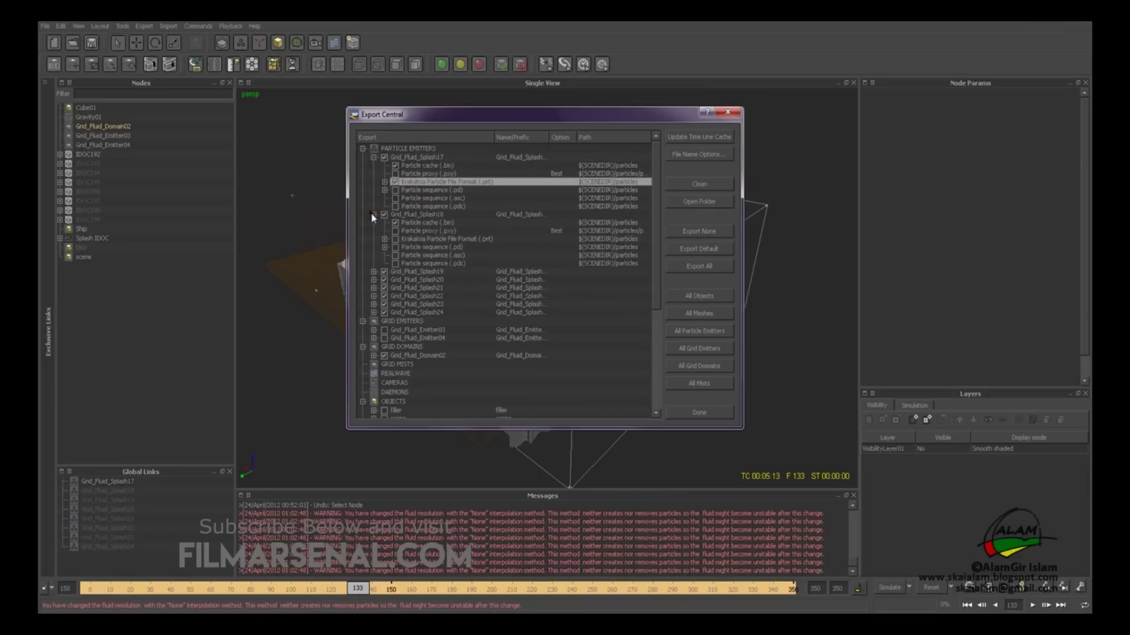
click(396, 239)
scroll(398, 235, down, 2)
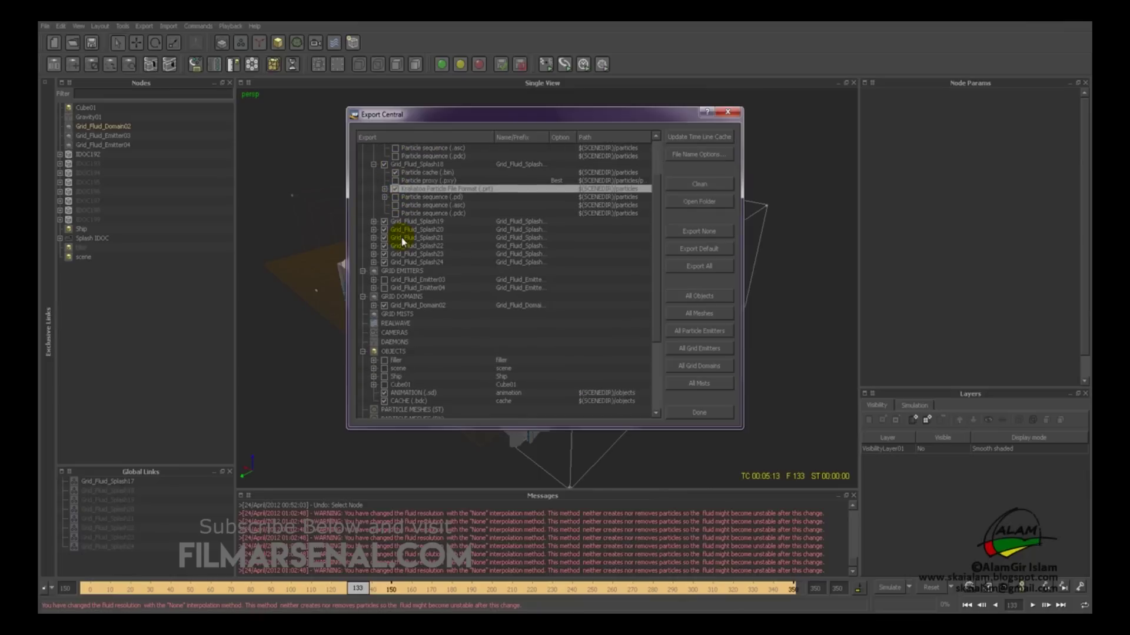
click(373, 222)
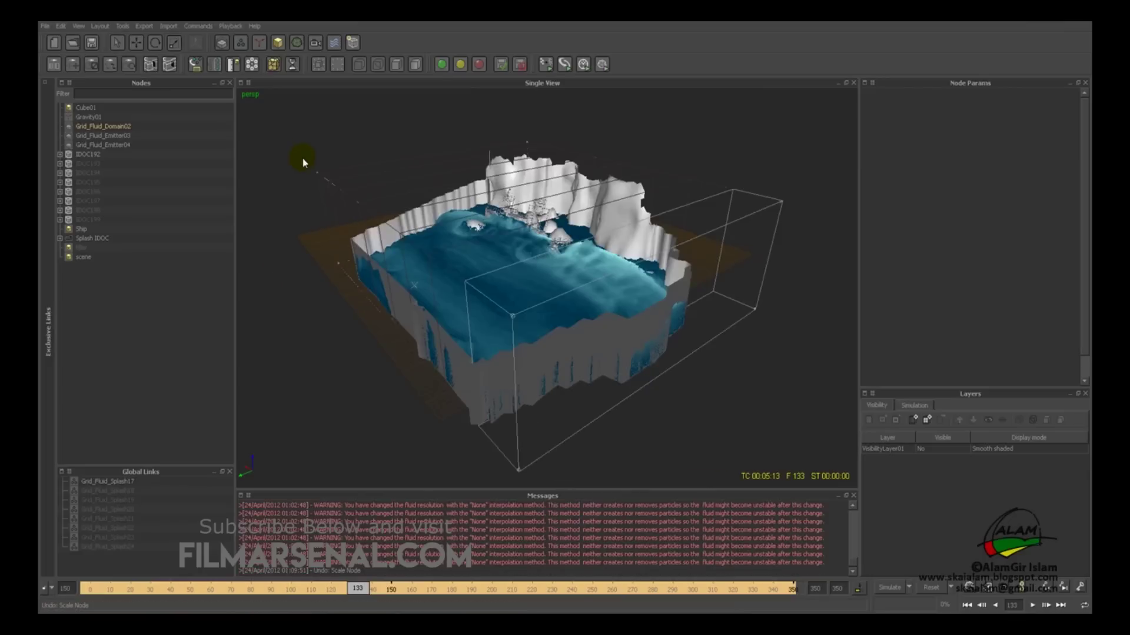
Add a k Volume daemon, raise it to about 15.7 in Z and enlarge its Y scale to about 29.7
click(258, 43)
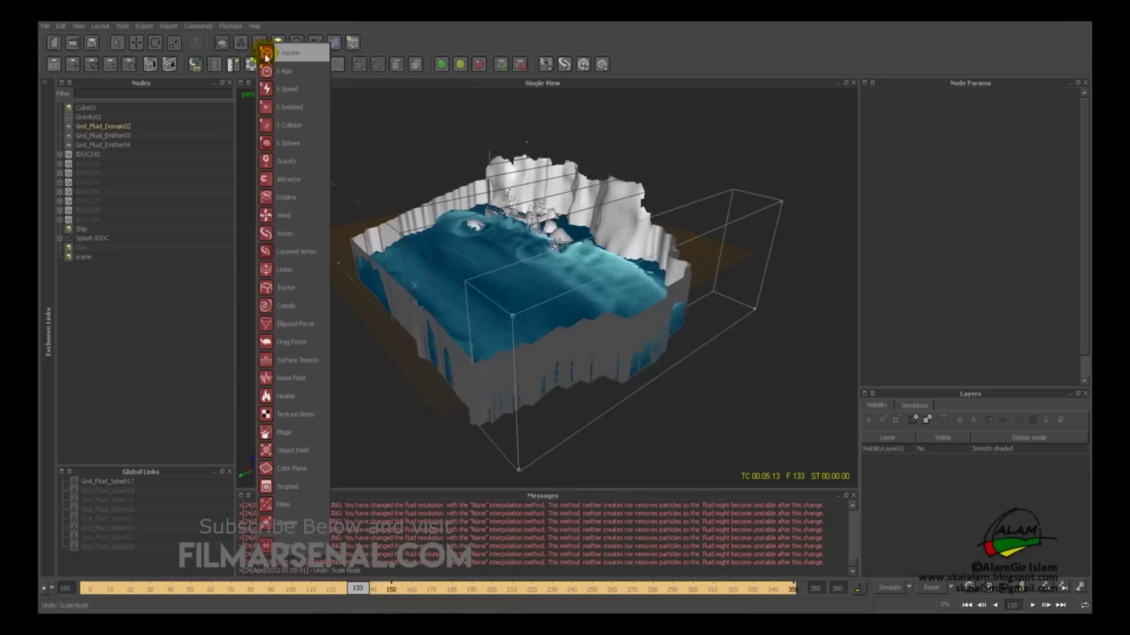
click(266, 54)
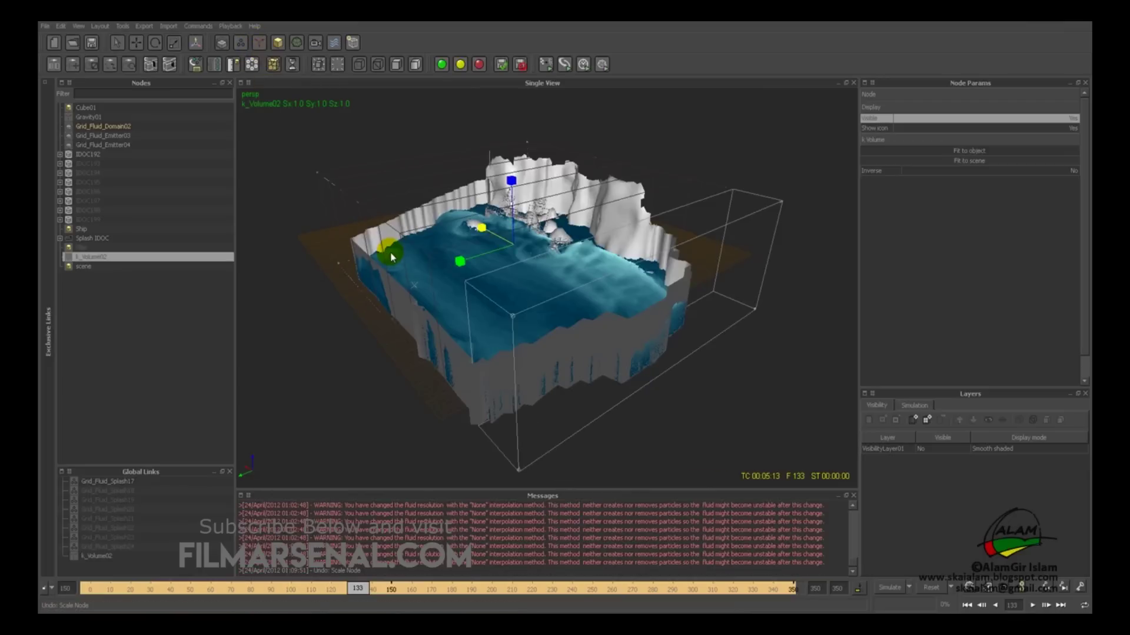
key(w)
drag(512, 185, 511, 121)
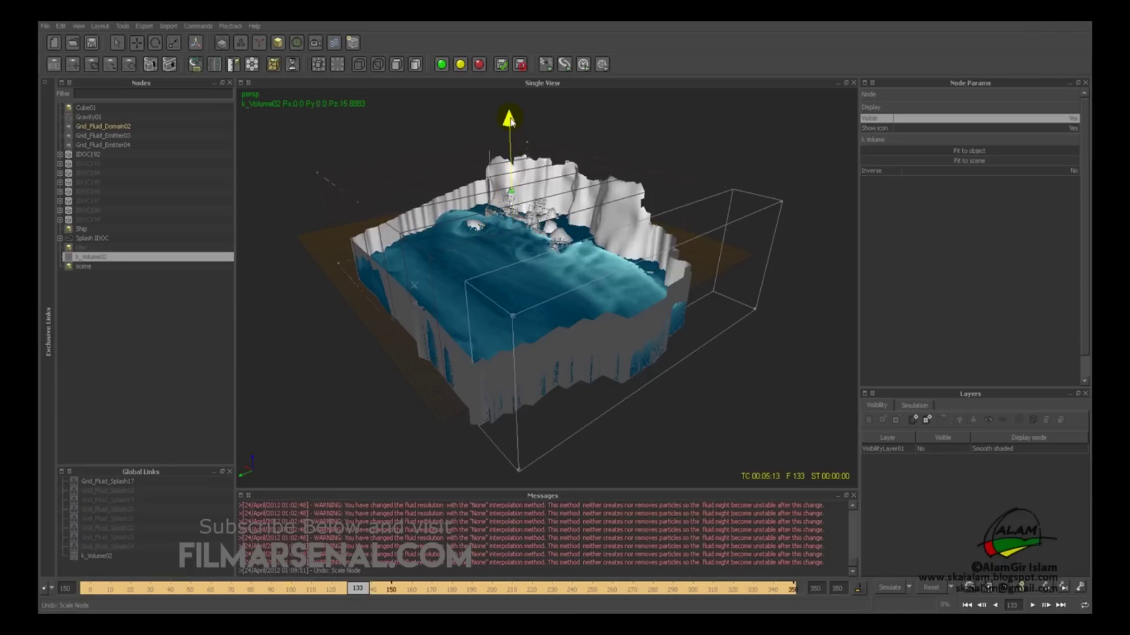
key(r)
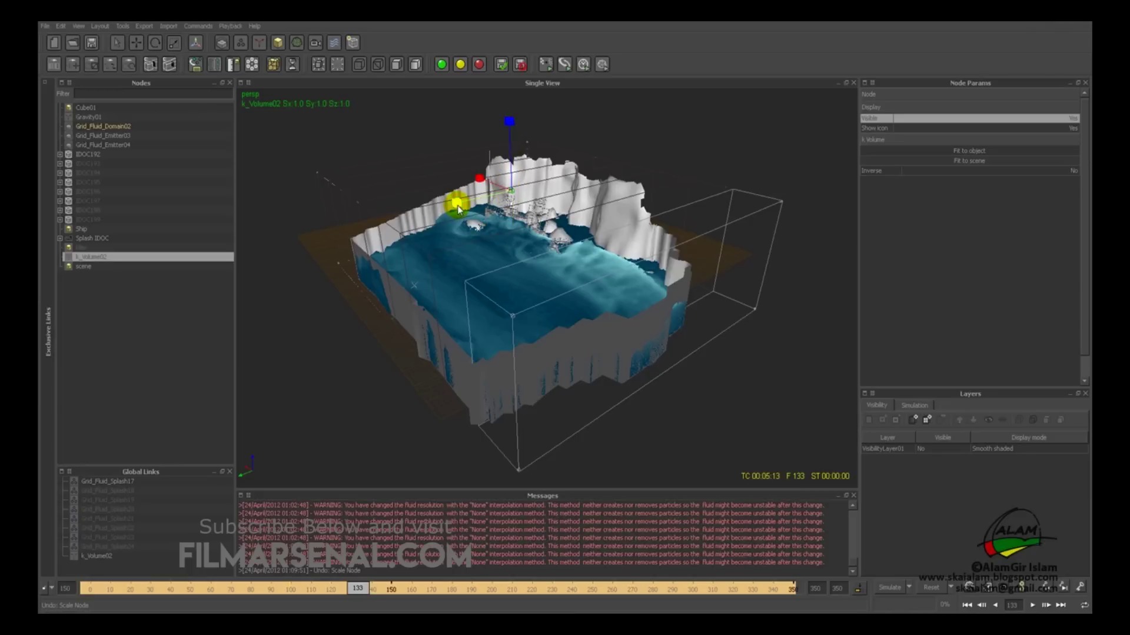
drag(412, 228, 351, 254)
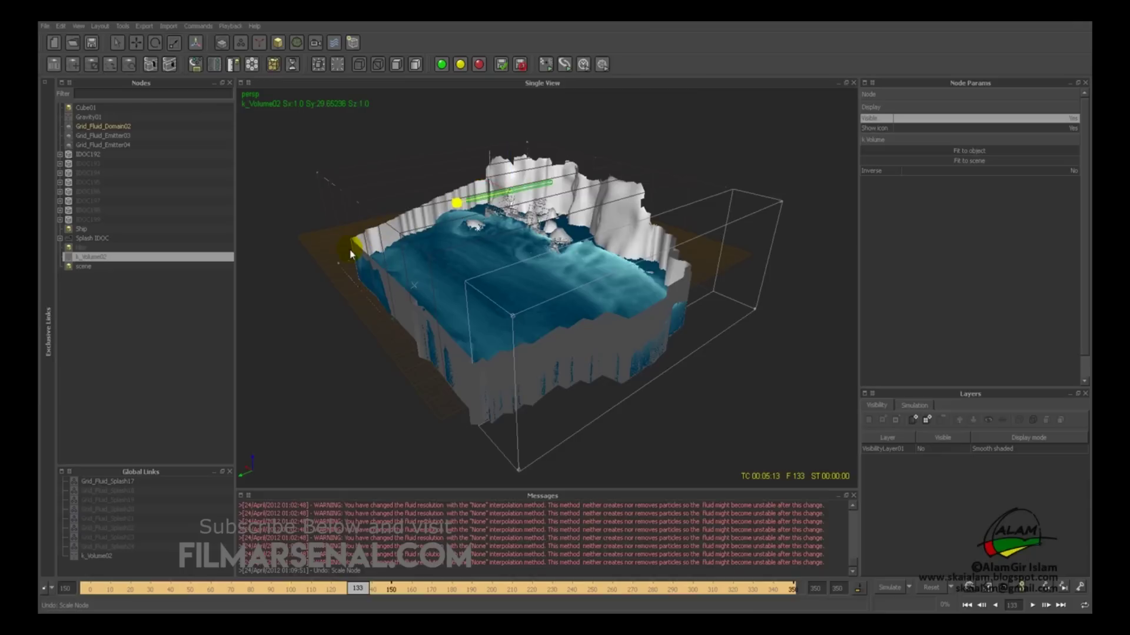
Lower the k Volume around the terrain in the front view to a Z position of about 11.9
key(w)
key(2)
key(3)
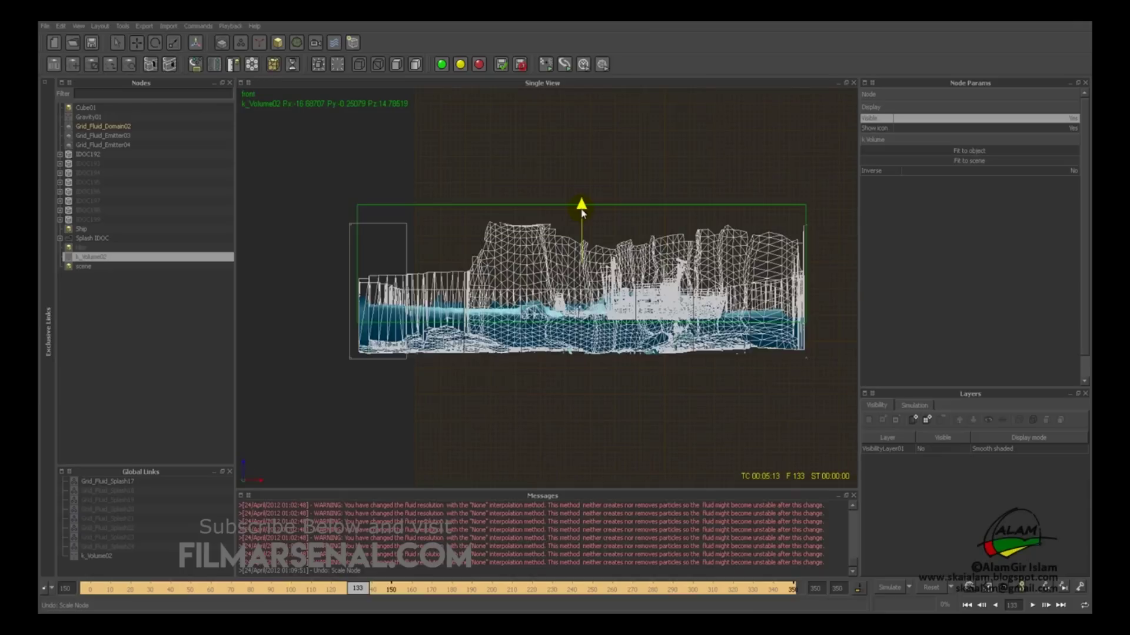
drag(582, 212, 583, 220)
key(1)
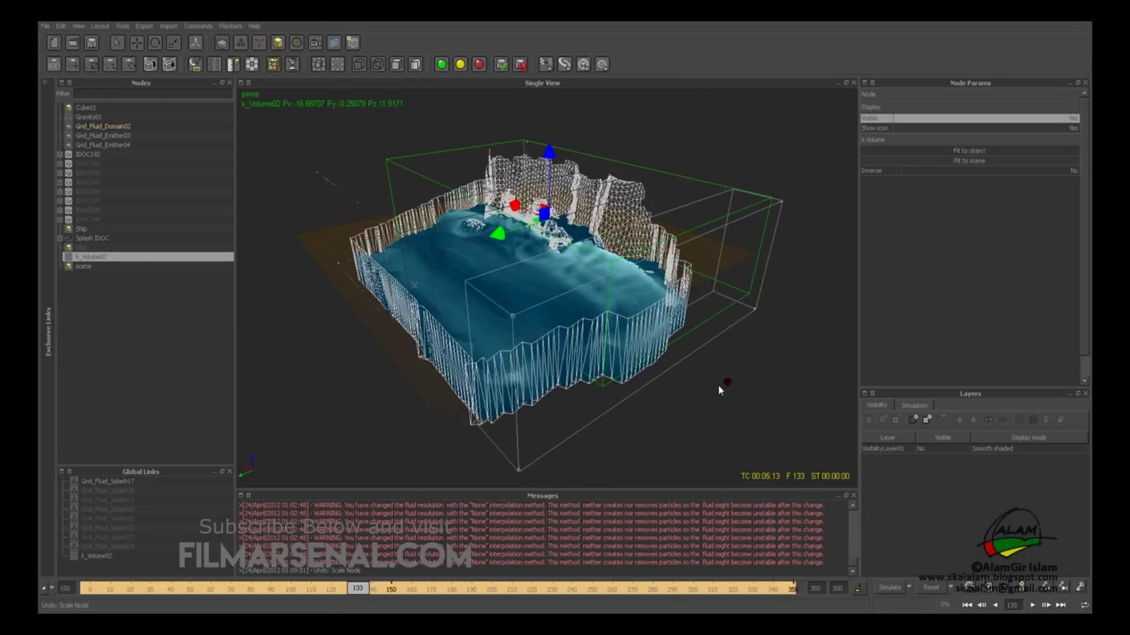
alt+drag(719, 389, 676, 388)
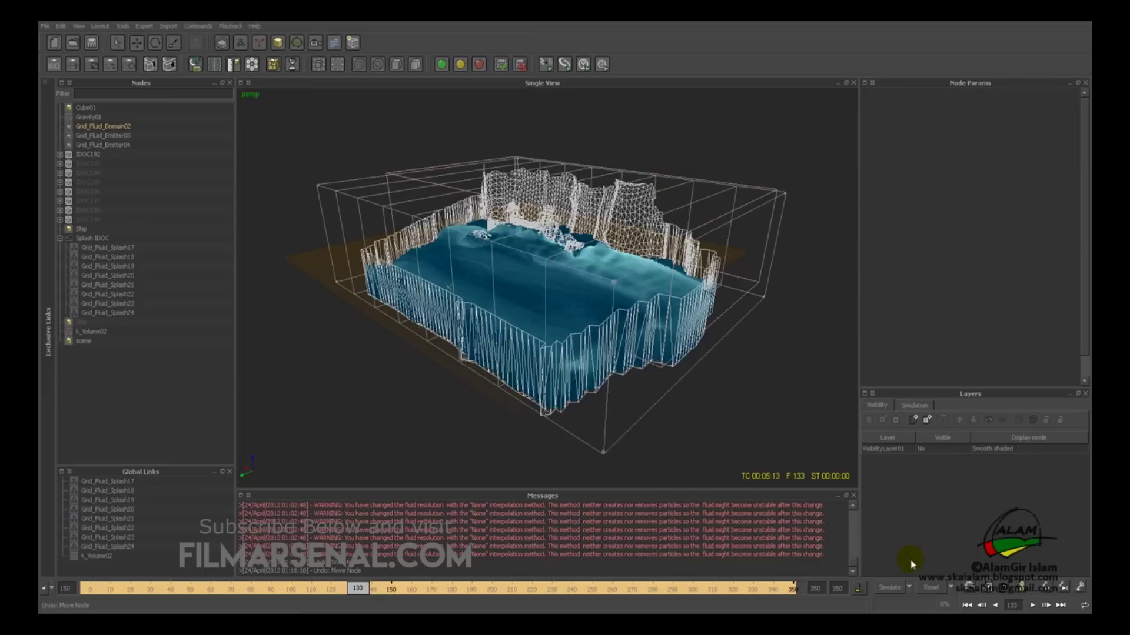
Change the adaptive time step's minimum and maximum substeps in the simulation options and start the simulation
click(910, 587)
click(906, 612)
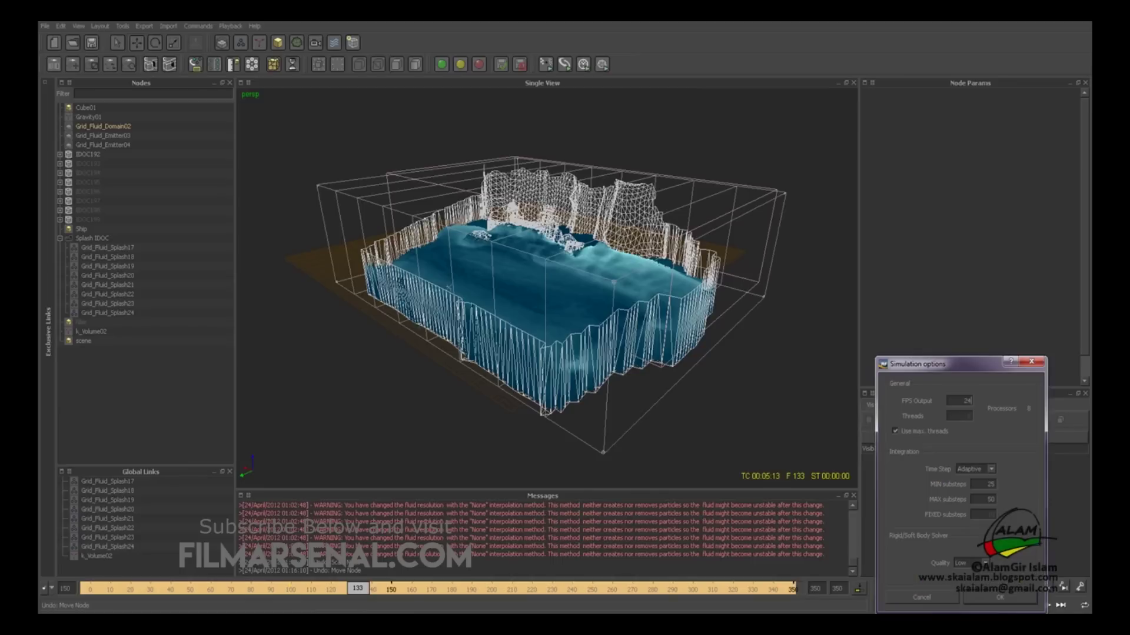
double_click(977, 486)
key(BackSpace)
double_click(981, 500)
click(1000, 597)
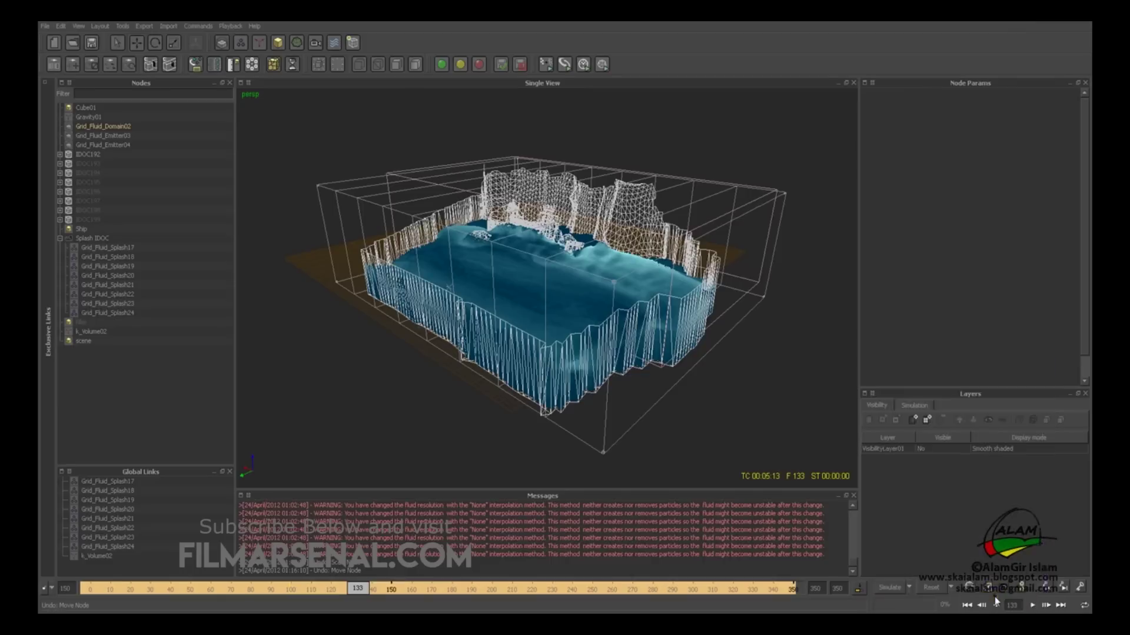
click(888, 588)
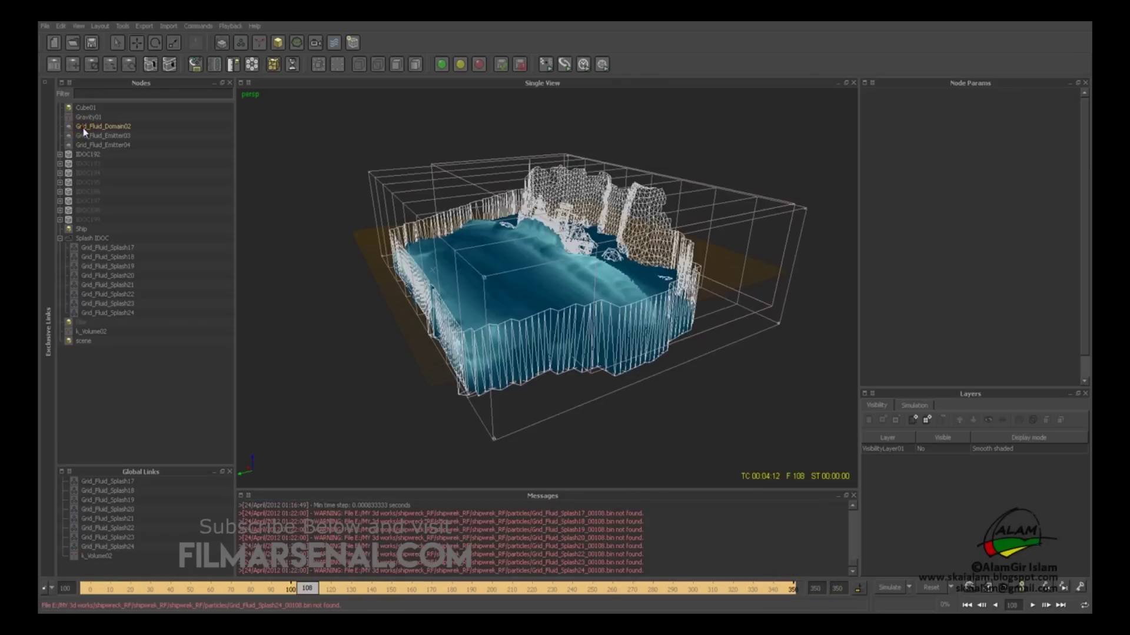
Turn off the display visibility of Grid_Fluid_Domain02 so its particles are hidden in the viewport
click(83, 128)
click(84, 129)
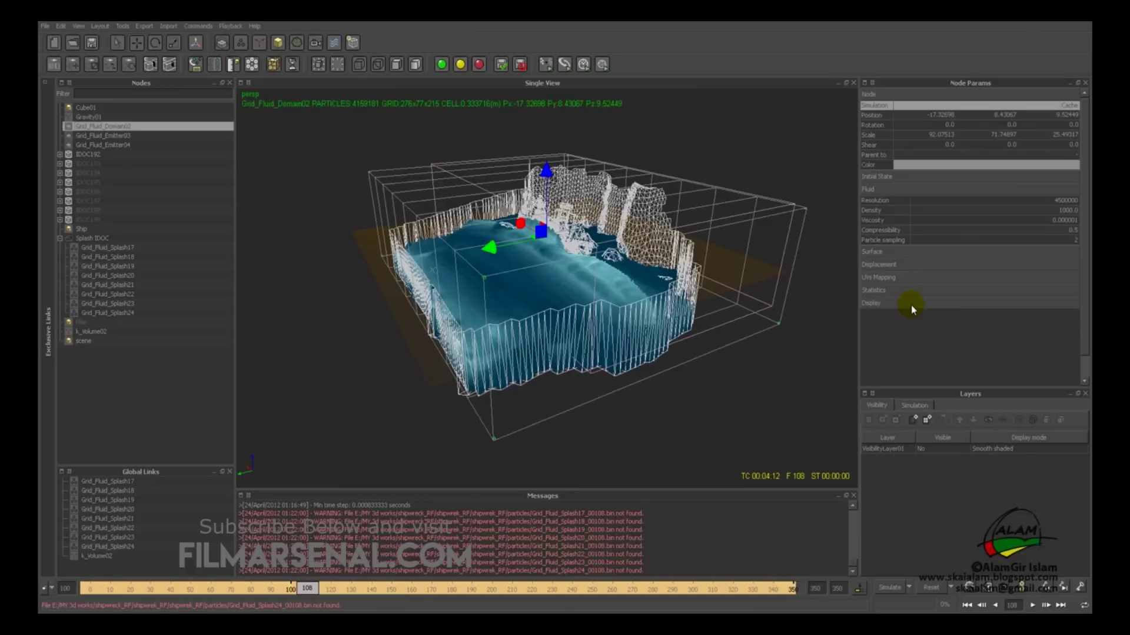
click(866, 303)
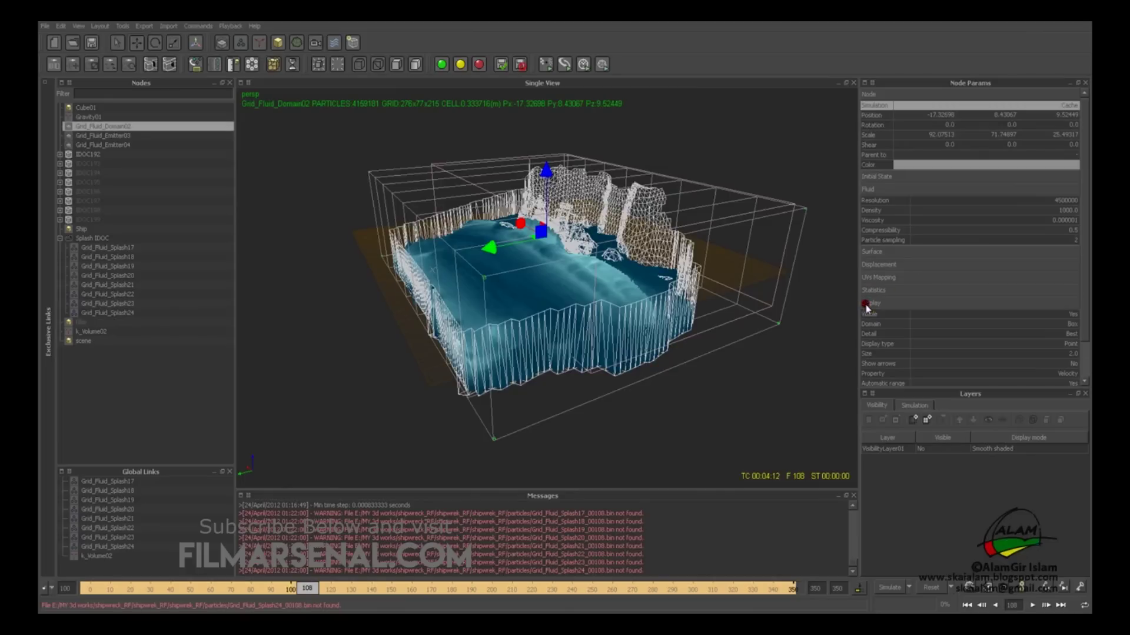
click(1067, 316)
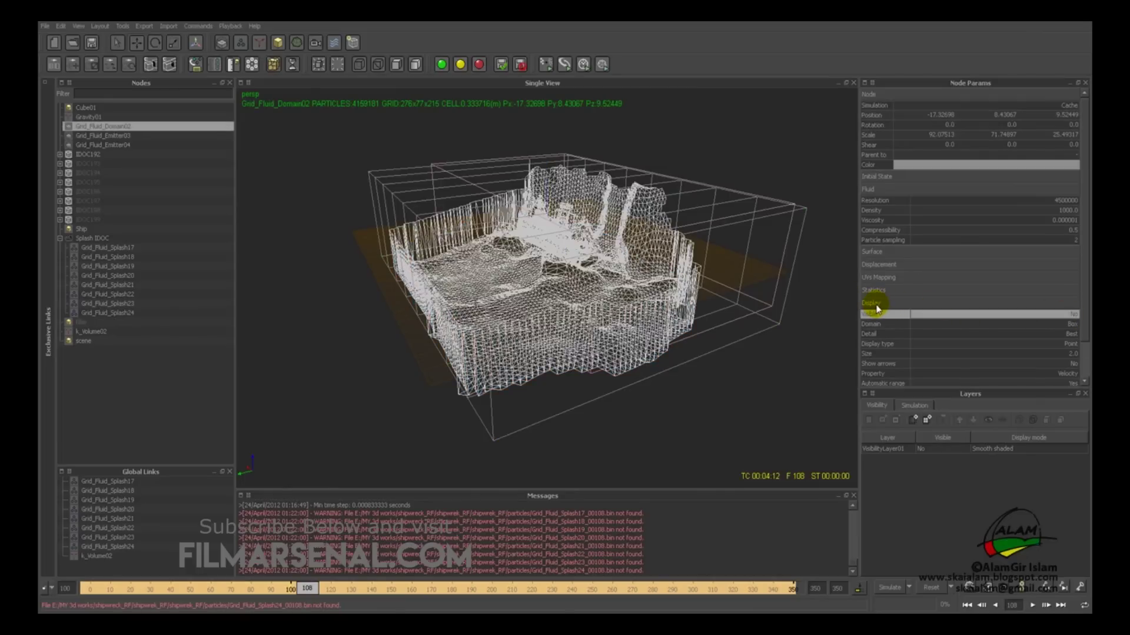
alt+drag(698, 432, 641, 355)
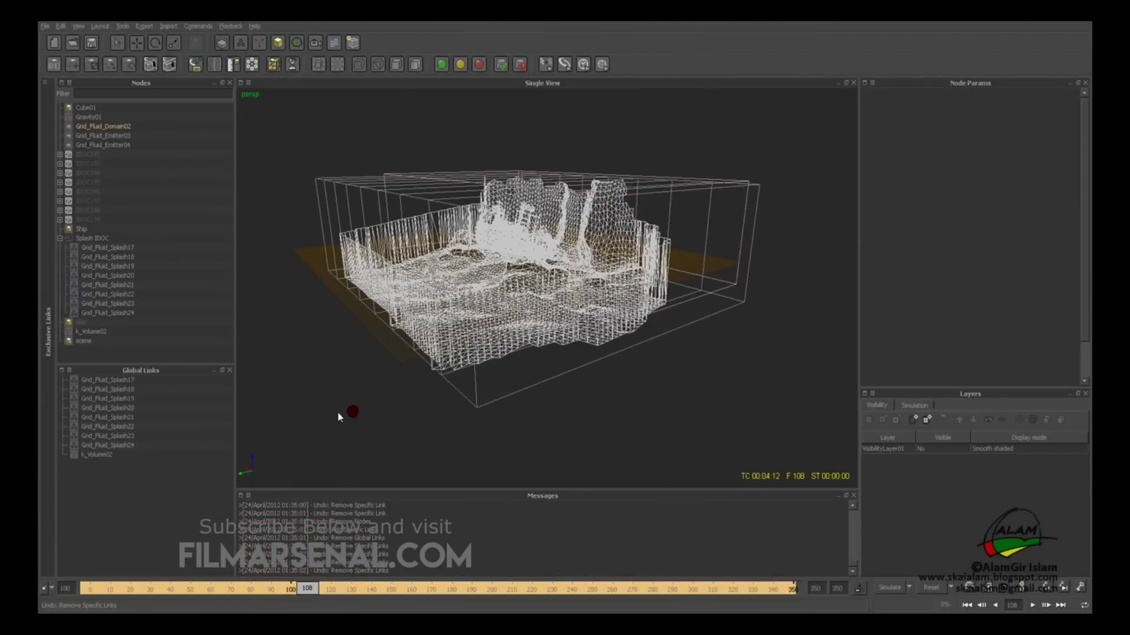
Remove all the grid fluid splash nodes and k_Volume02 from the global links
alt+drag(338, 412, 332, 379)
alt+drag(285, 292, 296, 288)
click(135, 483)
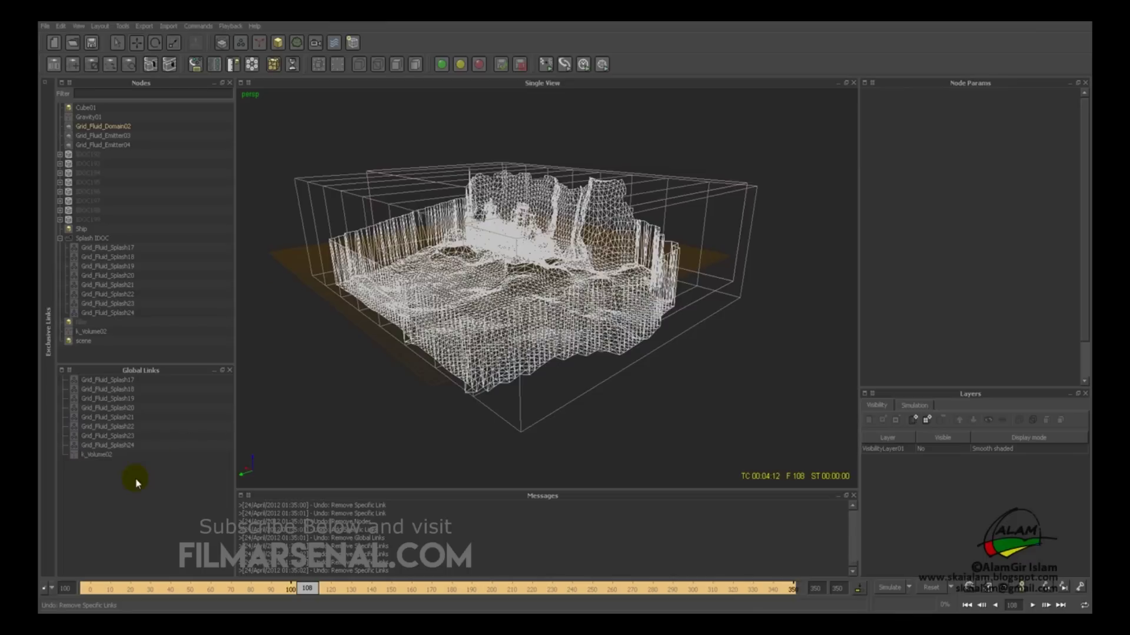
drag(123, 506, 86, 363)
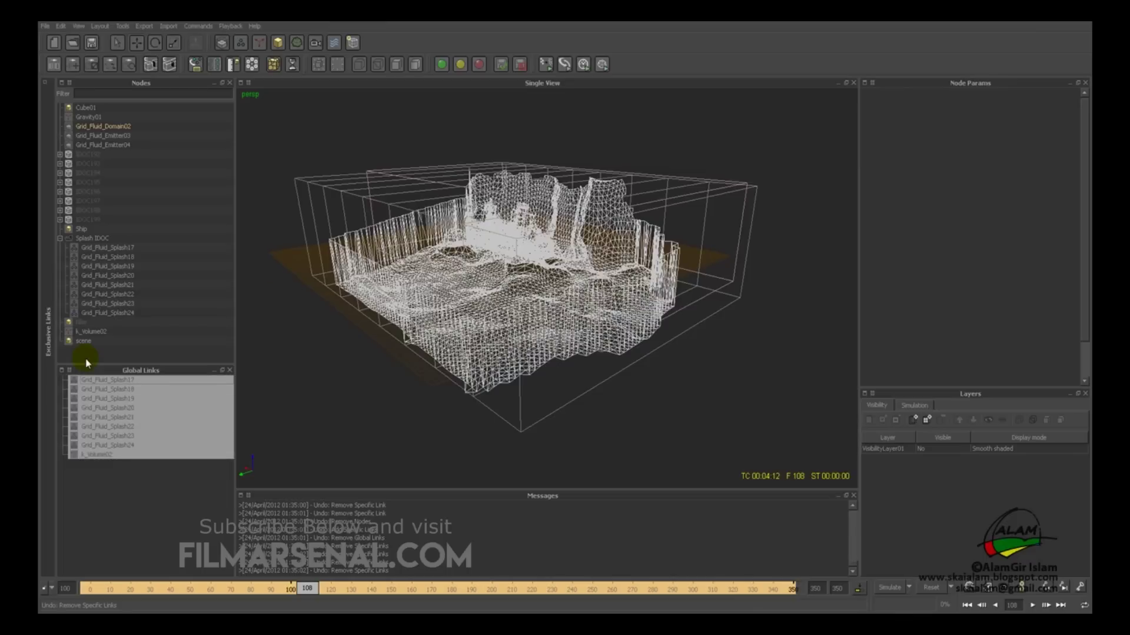
key(Delete)
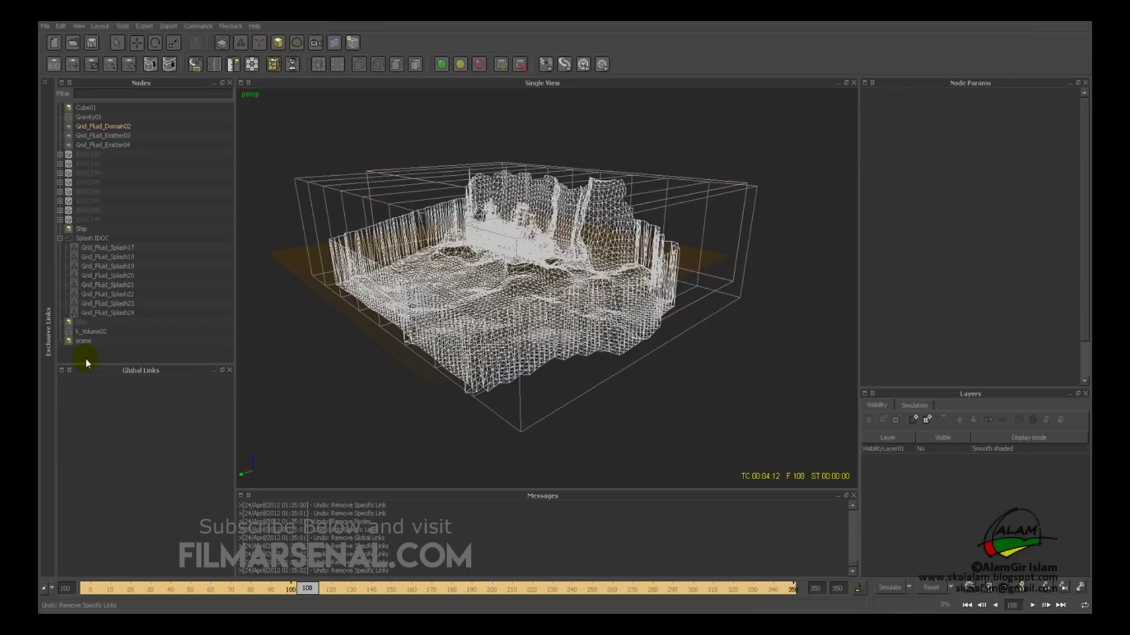
Add Grid_Fluid_Splash17 through Grid_Fluid_Splash24 to the exclusive links
click(45, 220)
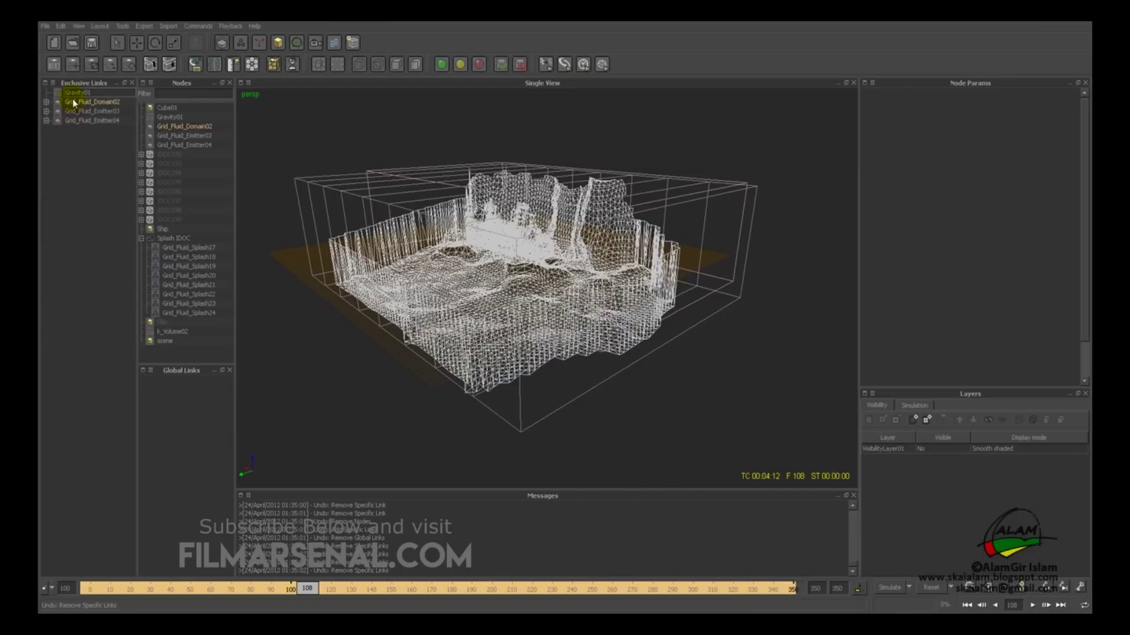
click(171, 248)
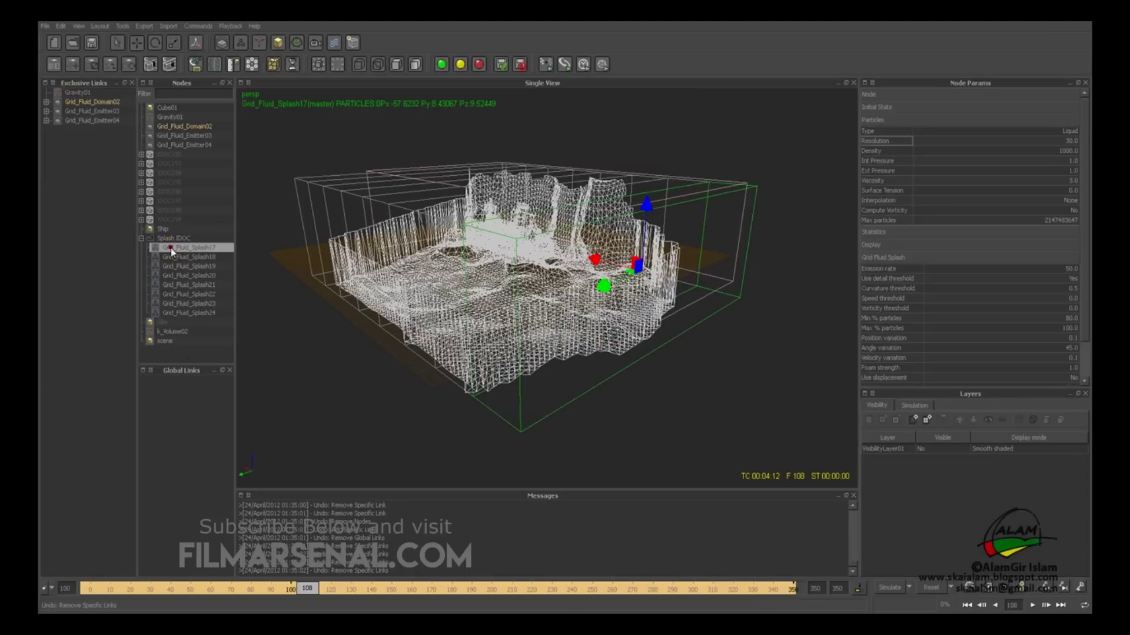
shift+click(190, 313)
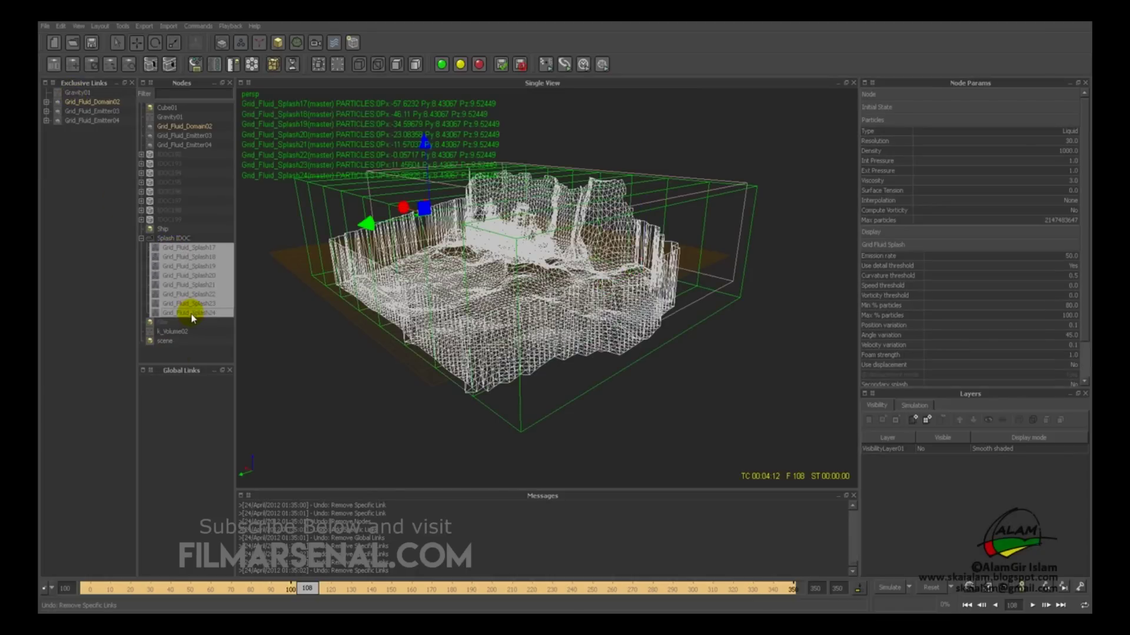
drag(156, 253, 75, 260)
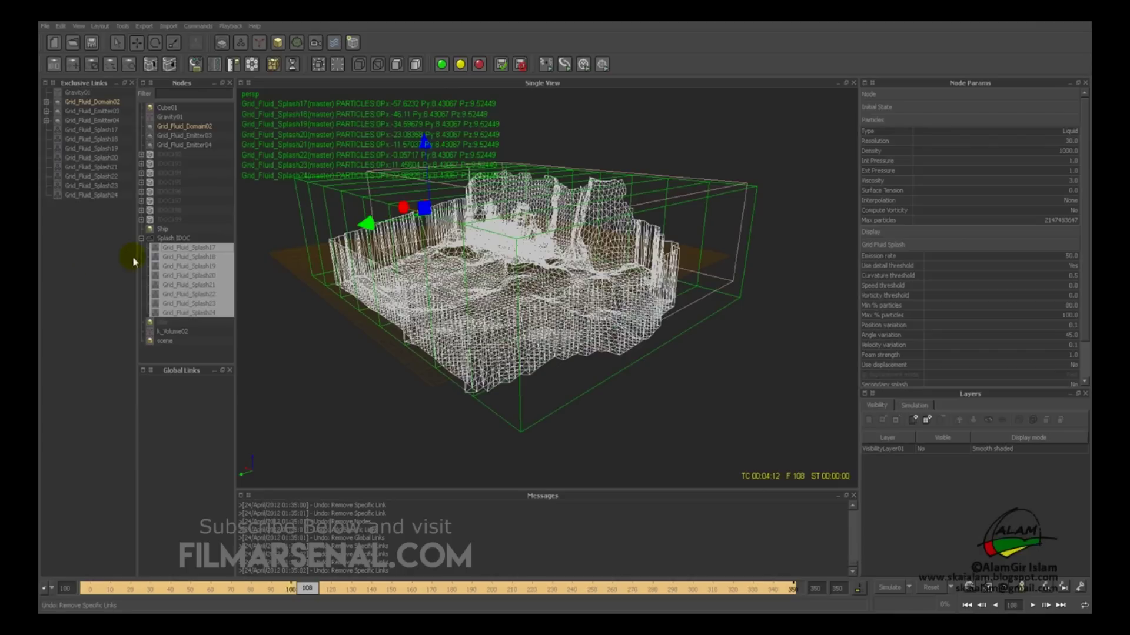
Select Gravity01, Grid_Fluid_Domain02 and Ship together in the node list, leaving the filter object out of the selection
click(168, 118)
ctrl+click(169, 127)
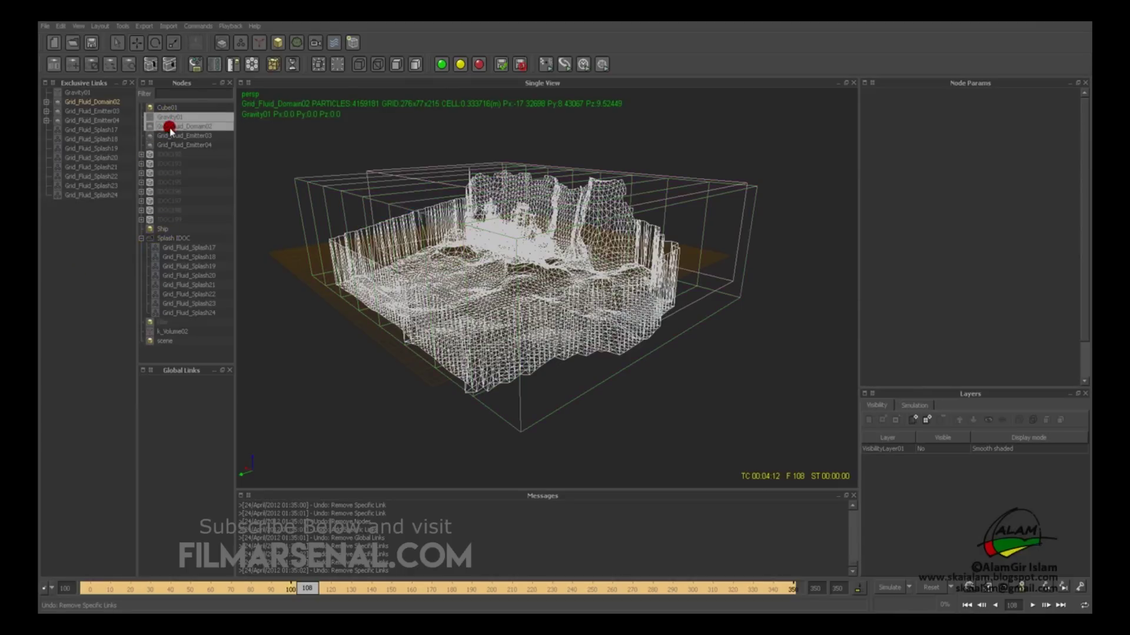
ctrl+click(165, 229)
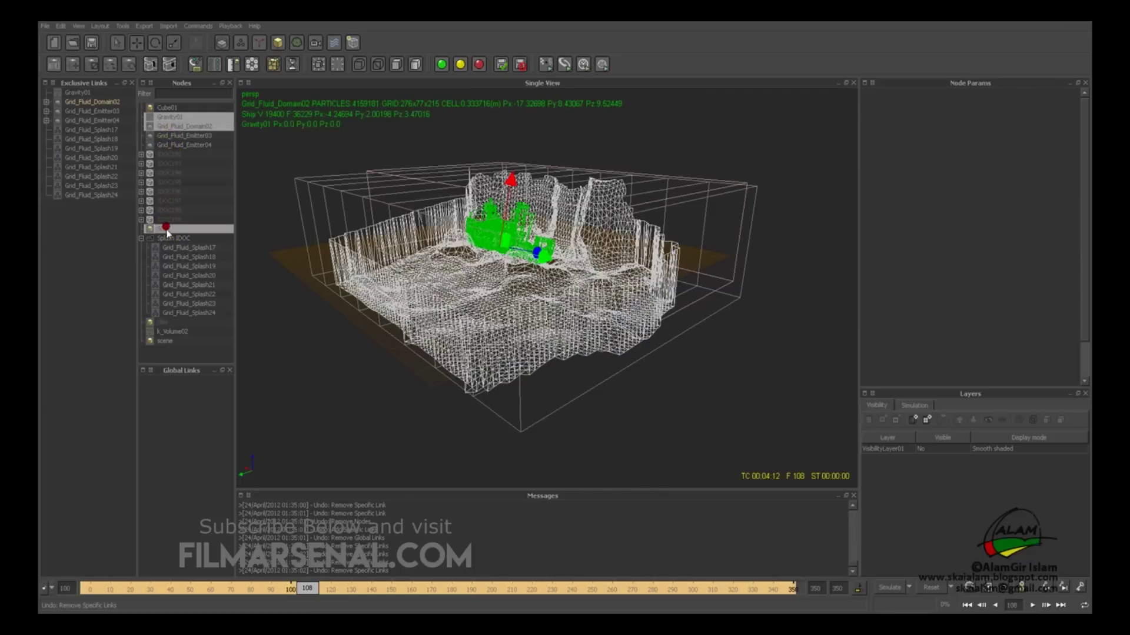
ctrl+click(161, 323)
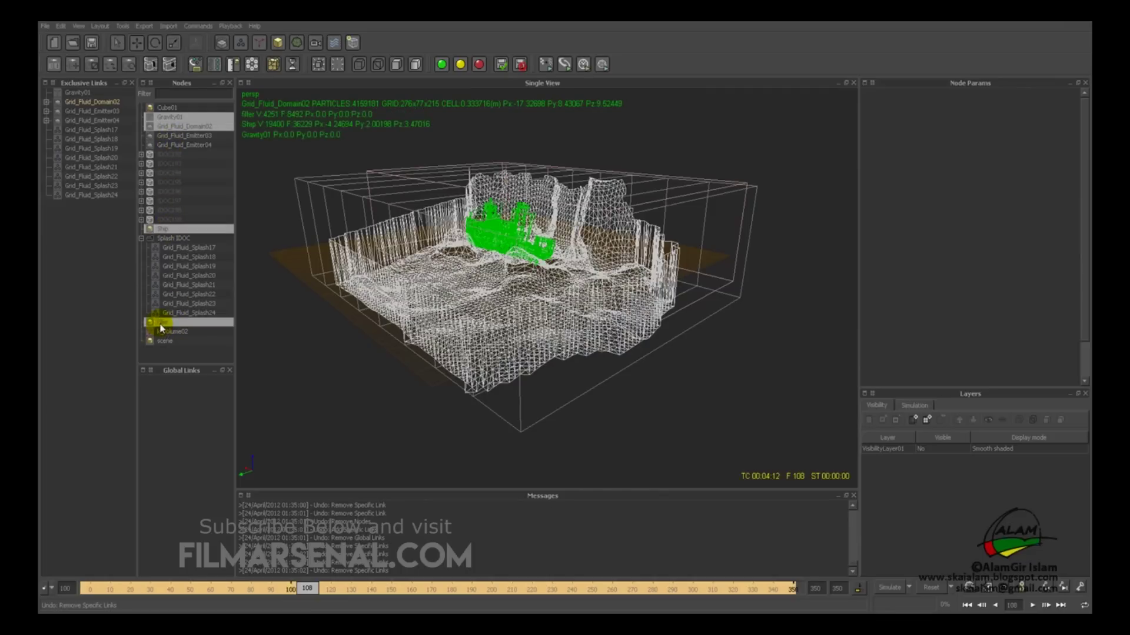
ctrl+click(160, 323)
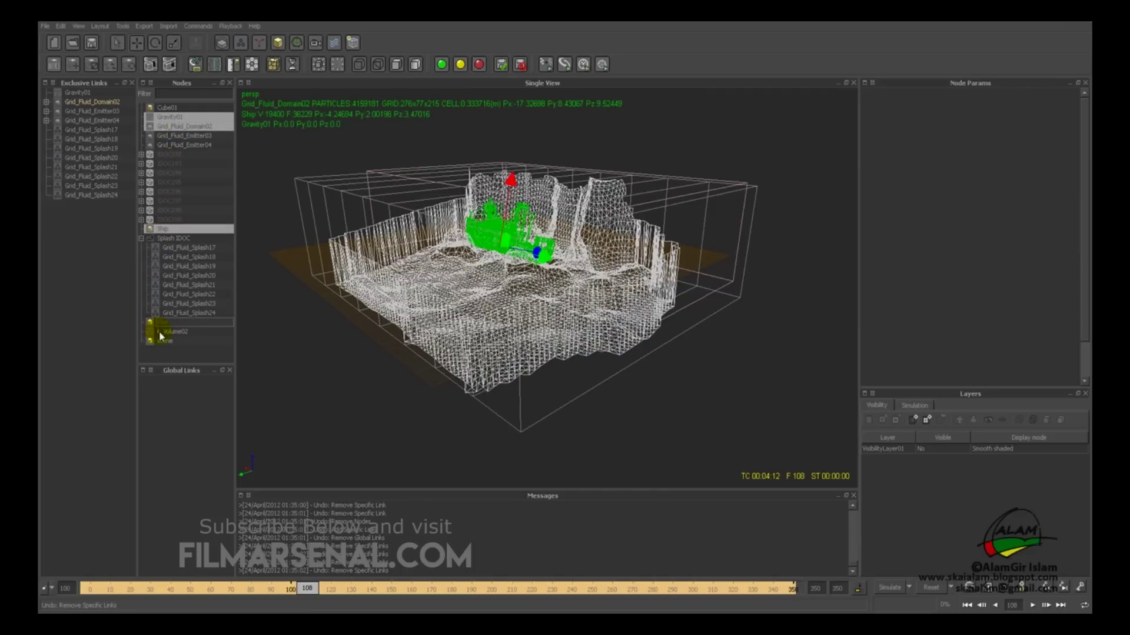
Link Gravity01, Grid_Fluid_Domain02, Ship, k_Volume02 and scene exclusively to Grid_Fluid_Splash17 through Grid_Fluid_Splash24
ctrl+click(169, 332)
ctrl+click(162, 341)
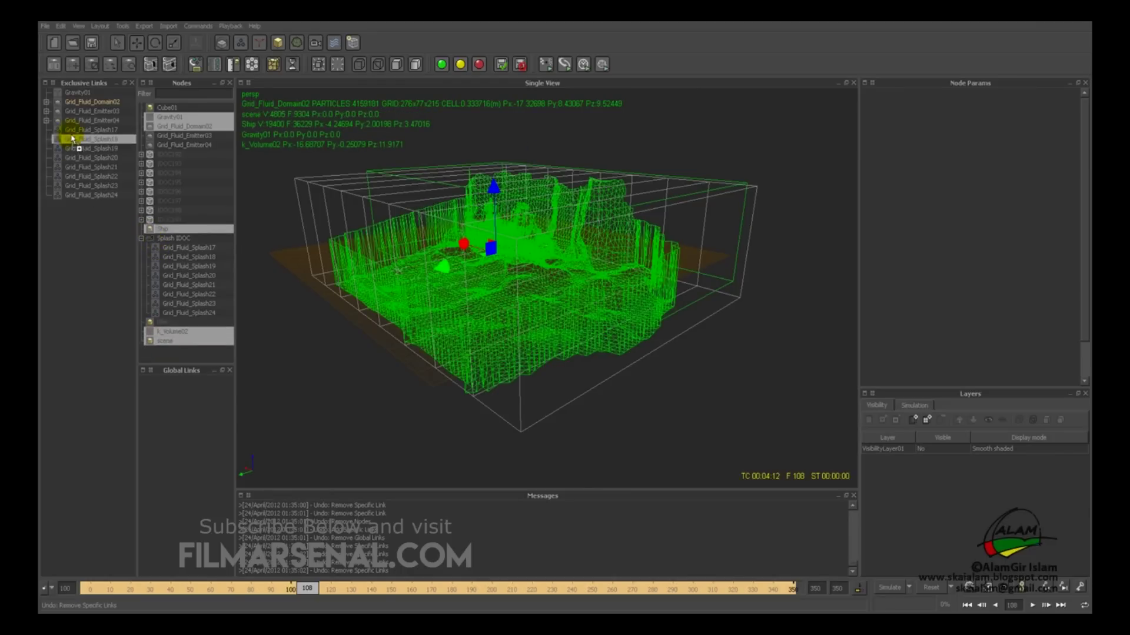
drag(148, 117, 109, 178)
drag(153, 124, 96, 185)
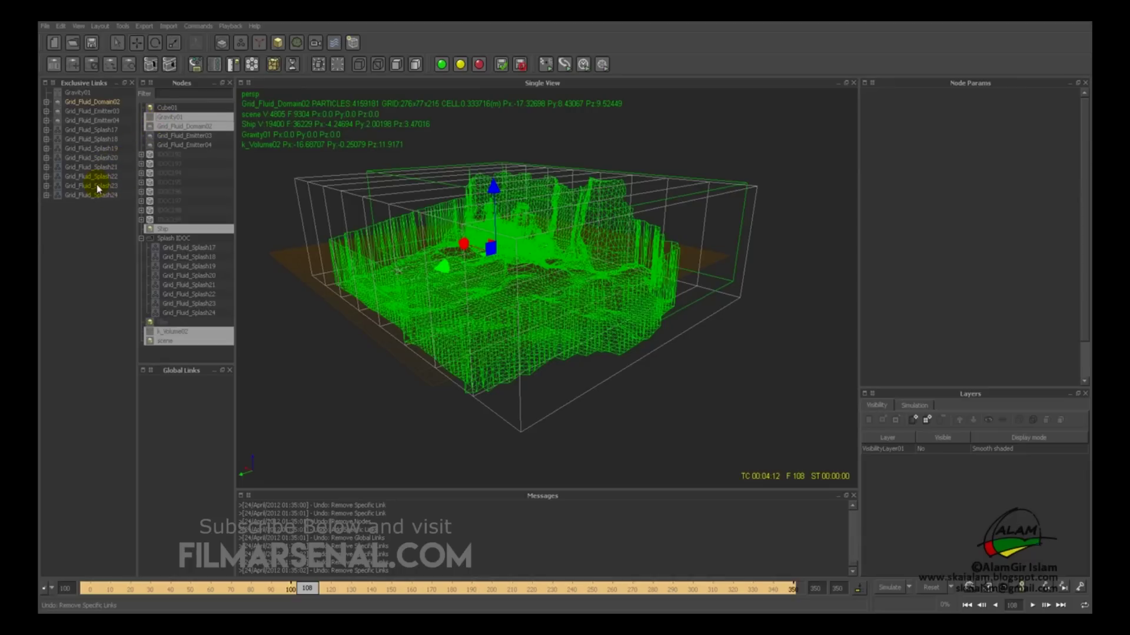
Link Grid_Fluid_Splash17 through Grid_Fluid_Splash24 exclusively to Grid_Fluid_Domain02
click(46, 102)
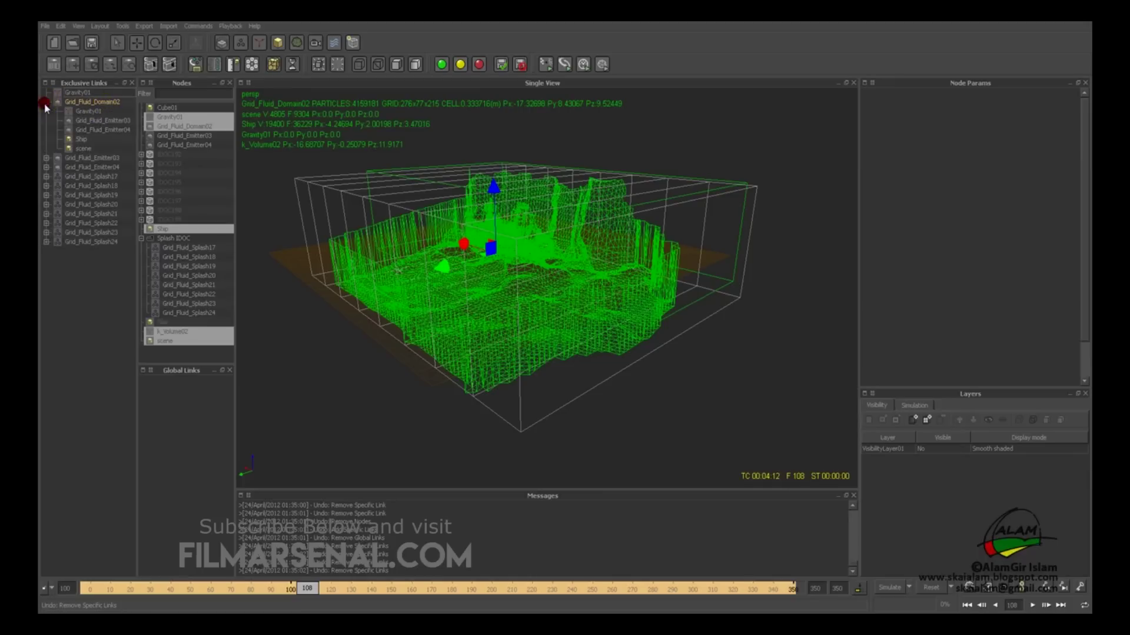
click(182, 247)
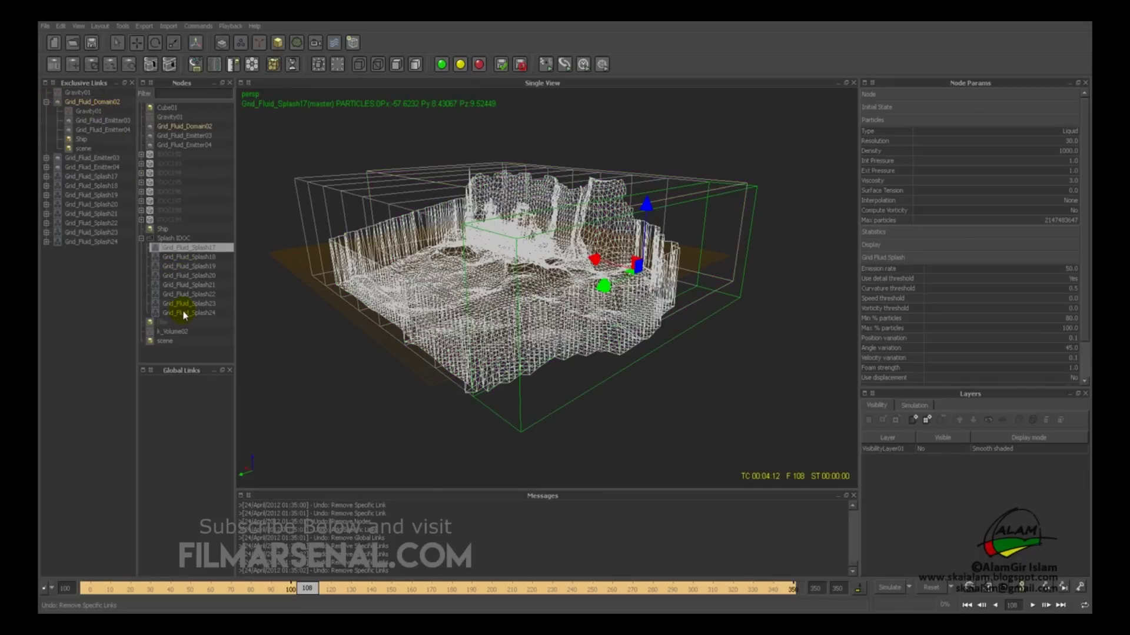
shift+click(184, 315)
drag(154, 247, 91, 108)
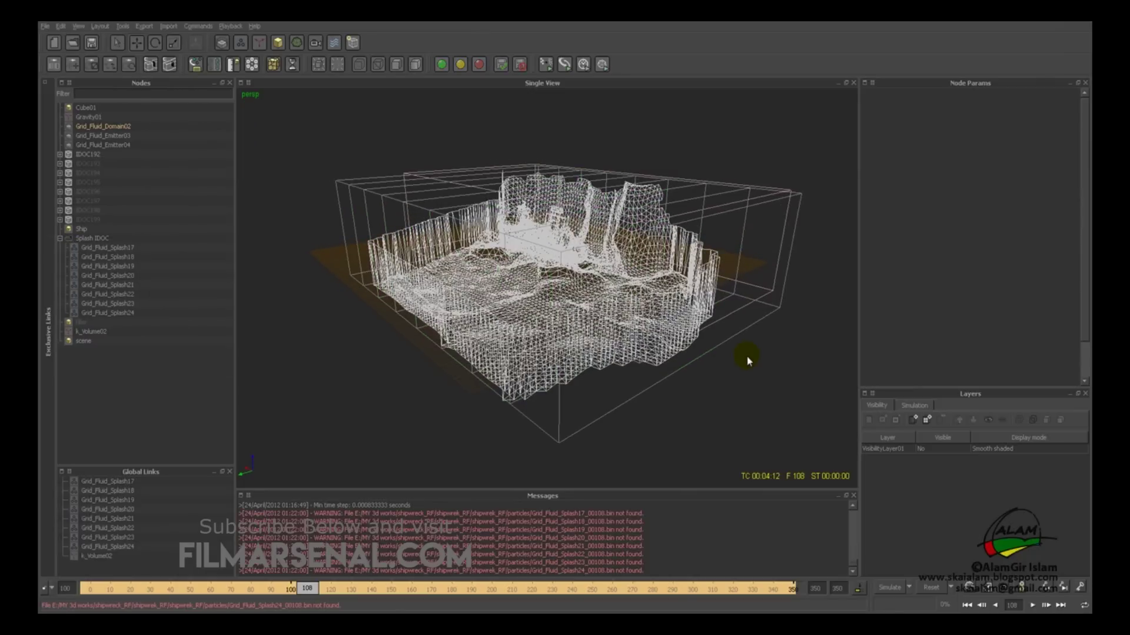
Set IDOC192 inactive and make IDOC193 the active one for simulation
alt+middle_drag(747, 356, 731, 353)
mouse_move(749, 374)
alt+mouse_down()
mouse_move(708, 377)
mouse_move(755, 373)
alt+mouse_up()
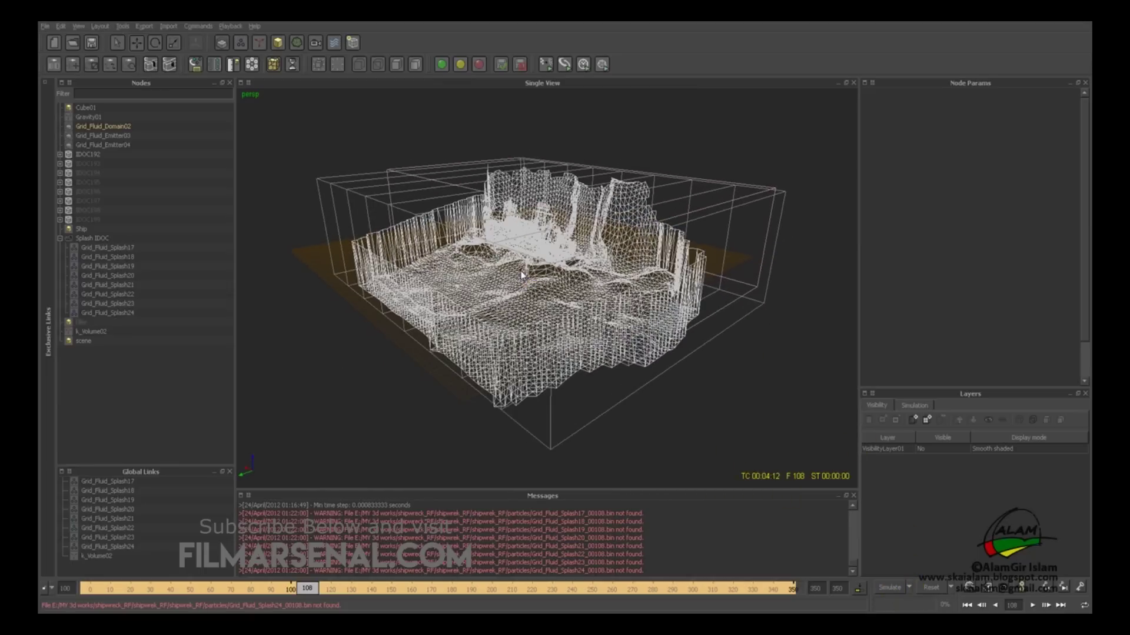
alt+drag(530, 285, 517, 267)
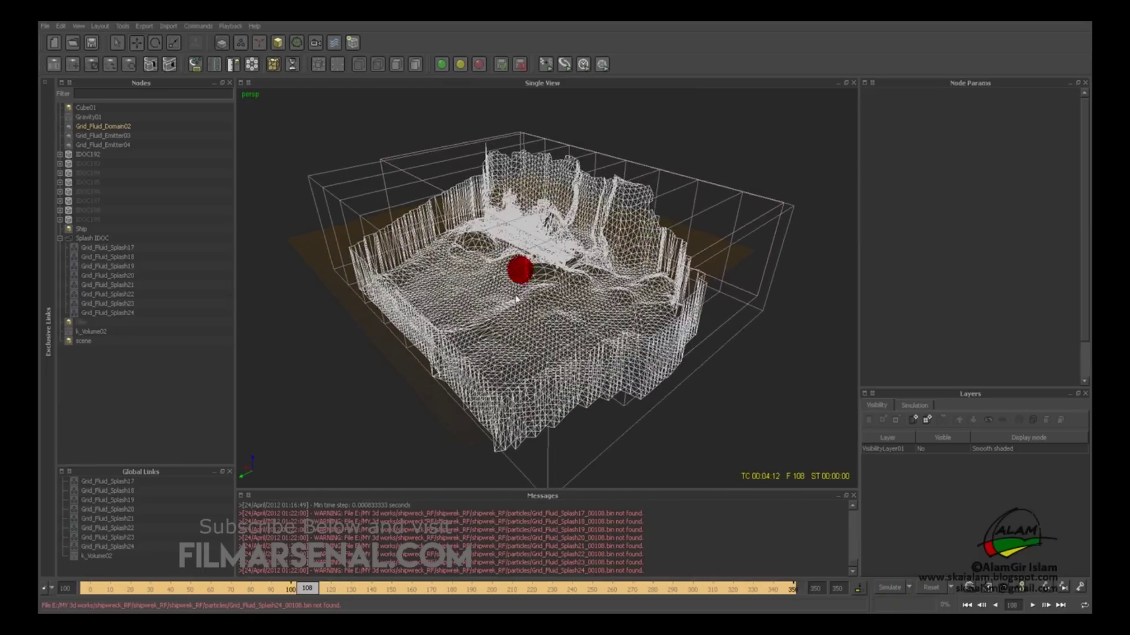
click(87, 155)
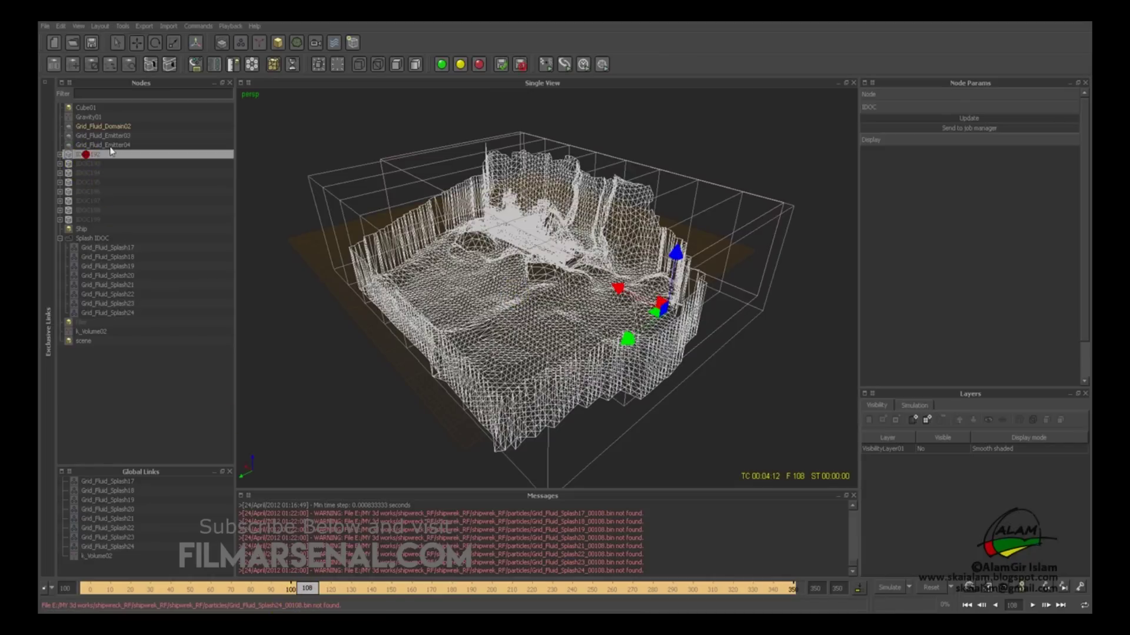
click(479, 65)
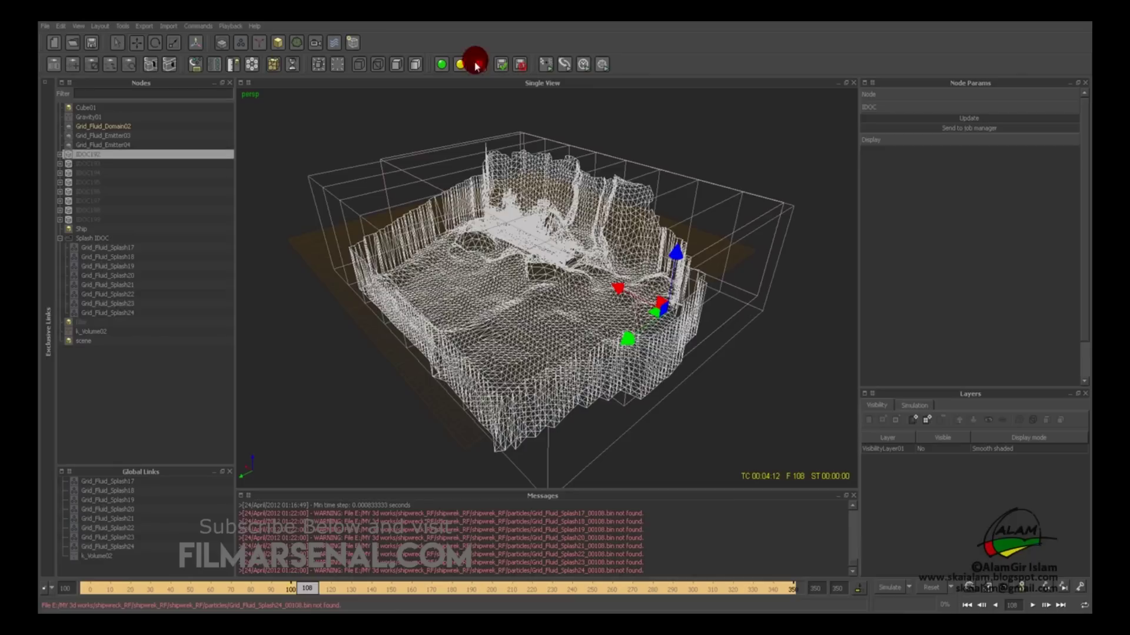
click(79, 165)
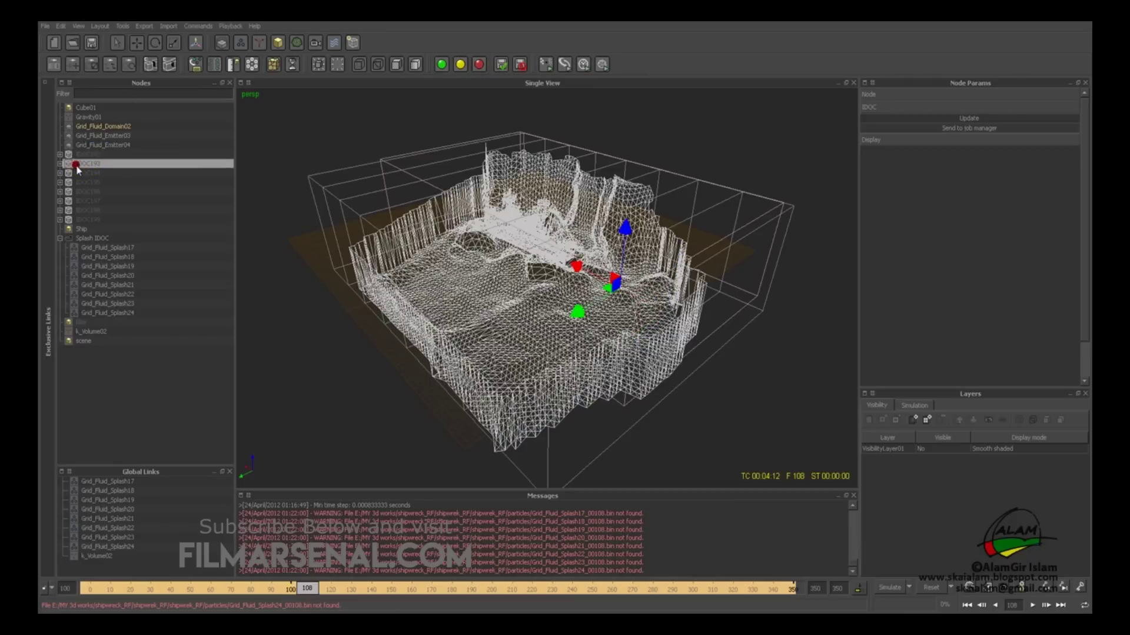
click(442, 65)
click(271, 162)
click(897, 590)
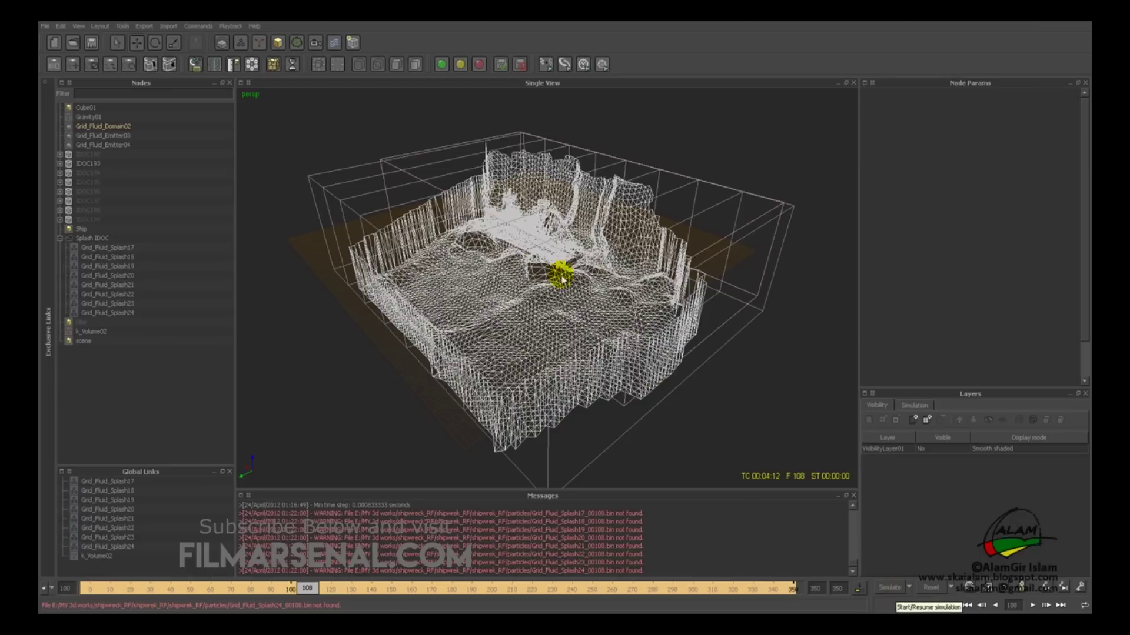
Set IDOC193 inactive and make IDOC194 active
click(84, 154)
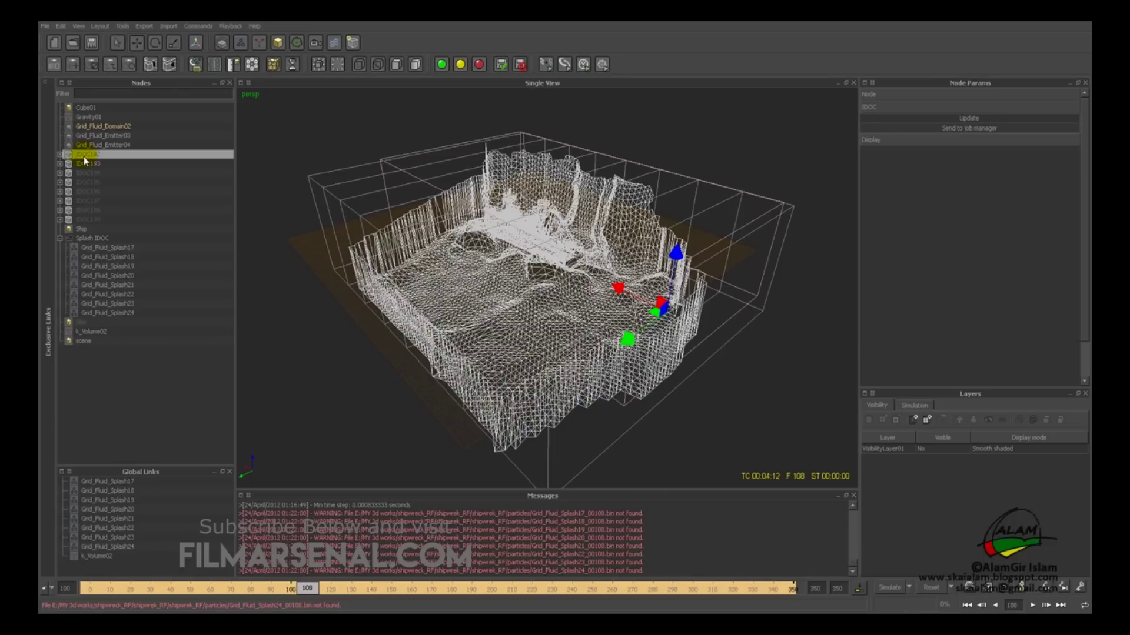
click(78, 165)
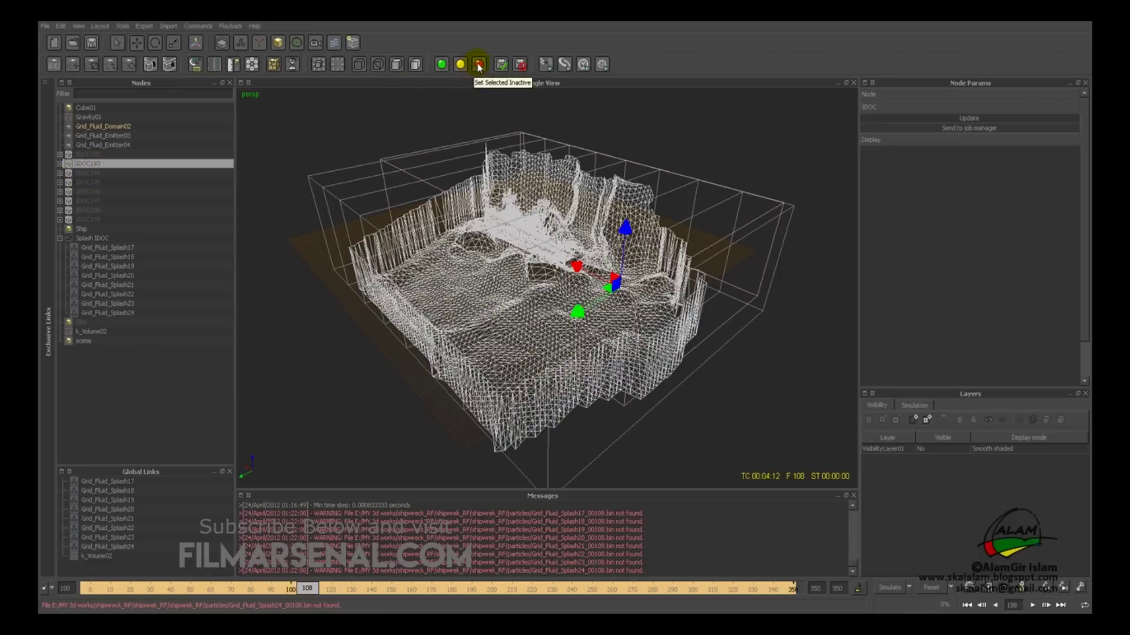
click(87, 175)
click(441, 64)
click(303, 143)
Set IDOC194 inactive and select the last IDOC in the node list
click(112, 175)
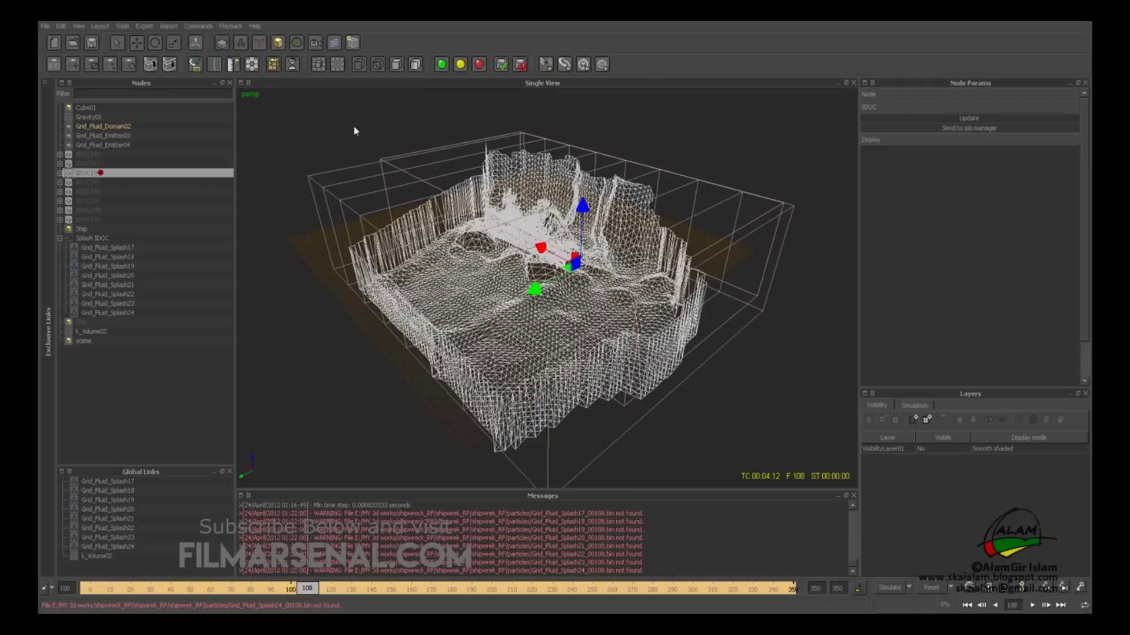
click(479, 65)
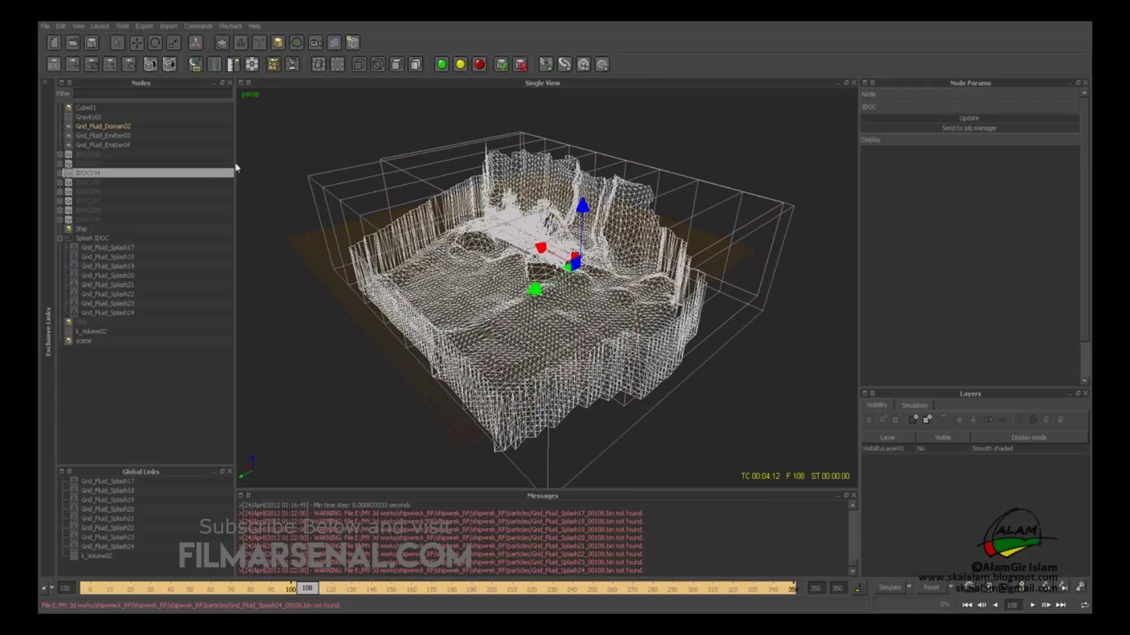
click(86, 219)
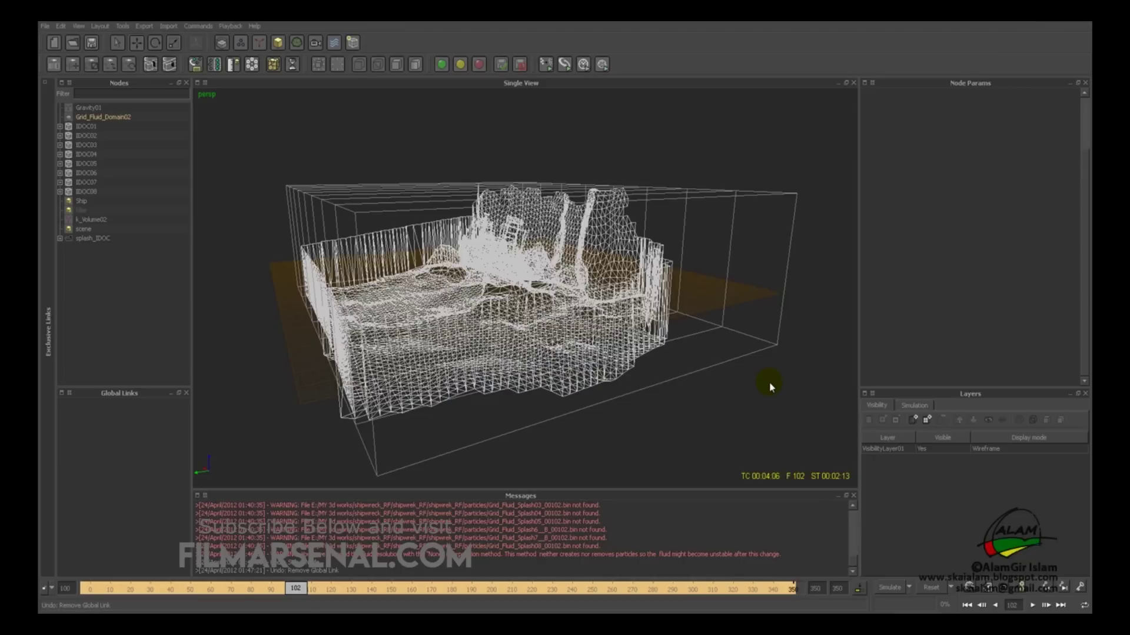
Set all the splash nodes in the splash_IDOC group to cache mode
alt+drag(770, 388, 238, 228)
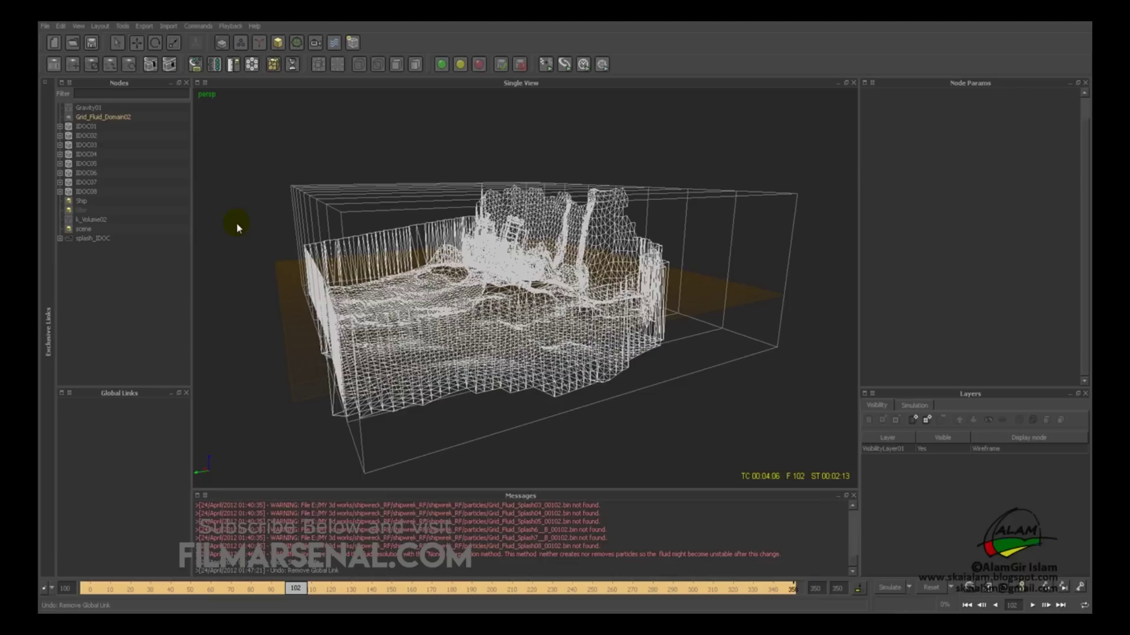
click(60, 238)
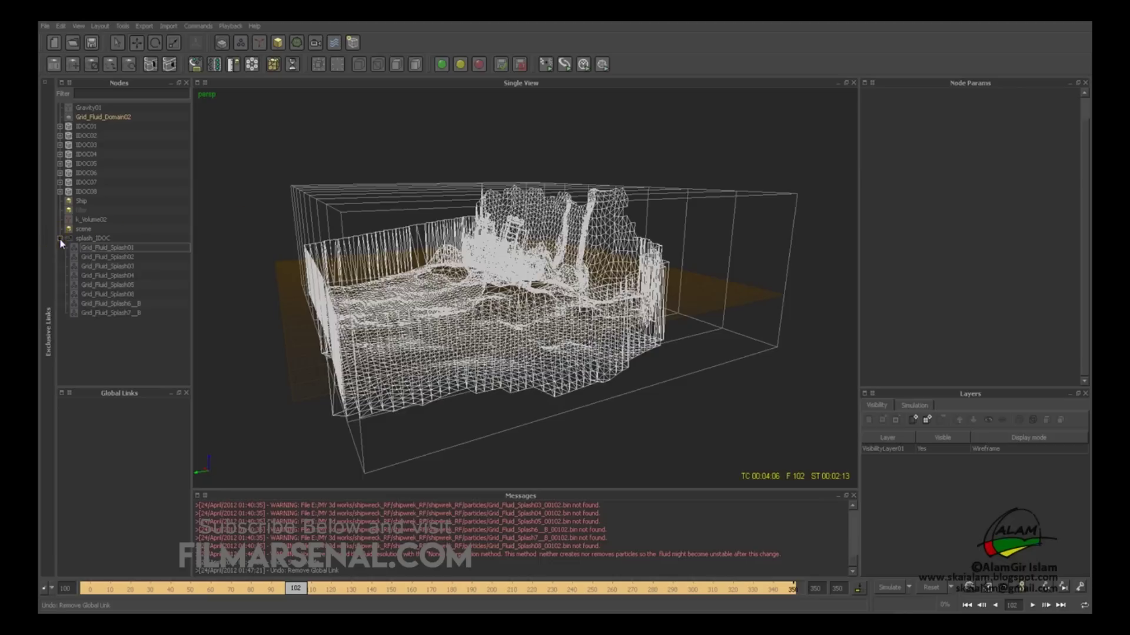
drag(114, 331, 75, 253)
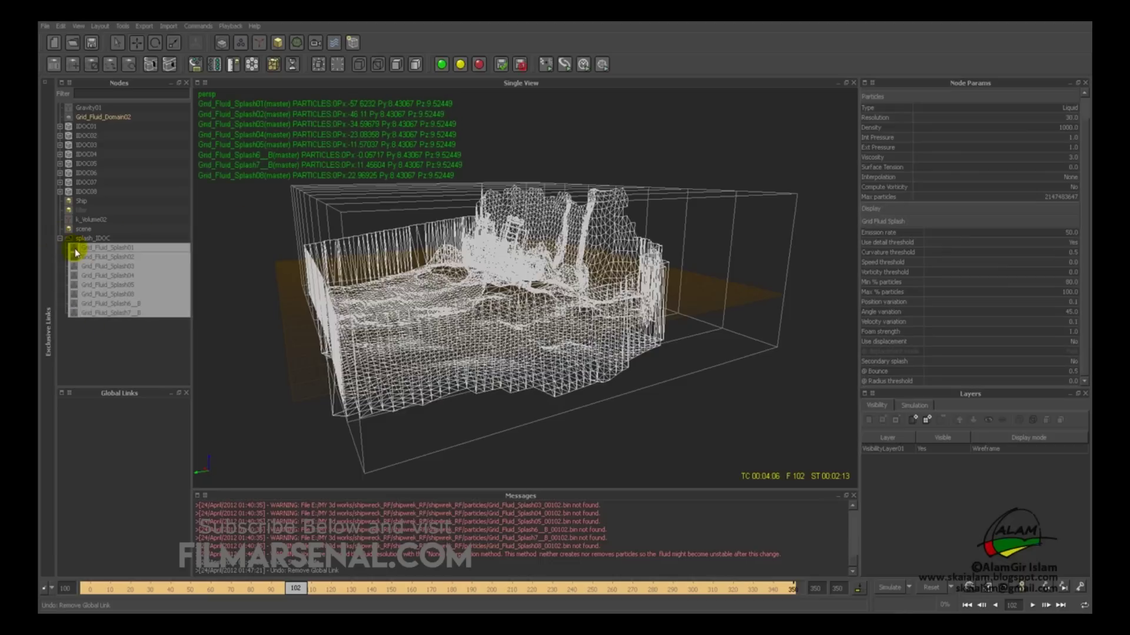
click(461, 65)
click(489, 121)
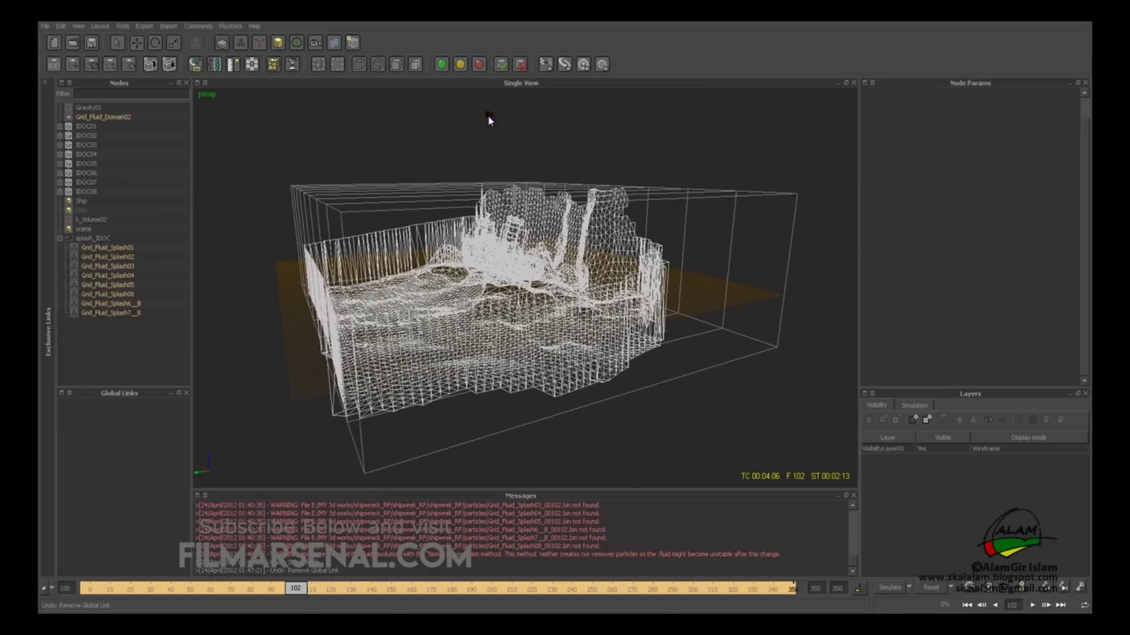
Display the scene smooth shaded and hide IDOC01 through IDOC08 by setting Visible to No
mouse_move(451, 250)
alt+mouse_down()
mouse_move(408, 250)
mouse_move(455, 248)
alt+mouse_up()
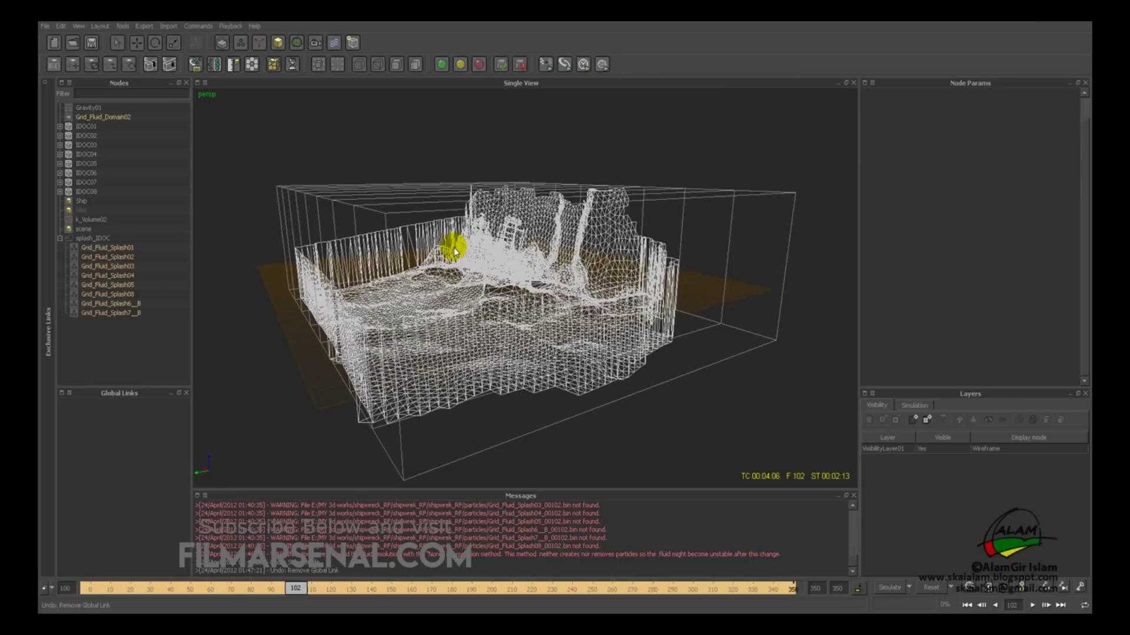
key(4)
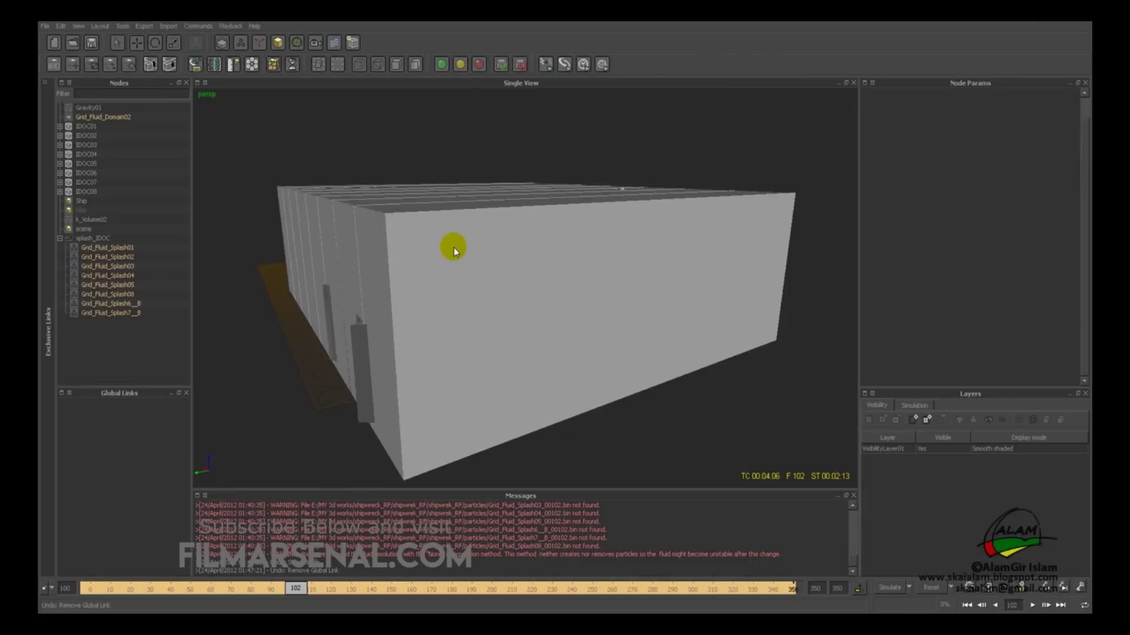
mouse_move(454, 248)
alt+mouse_down()
mouse_move(494, 249)
mouse_move(434, 245)
mouse_move(432, 287)
mouse_move(443, 245)
alt+mouse_up()
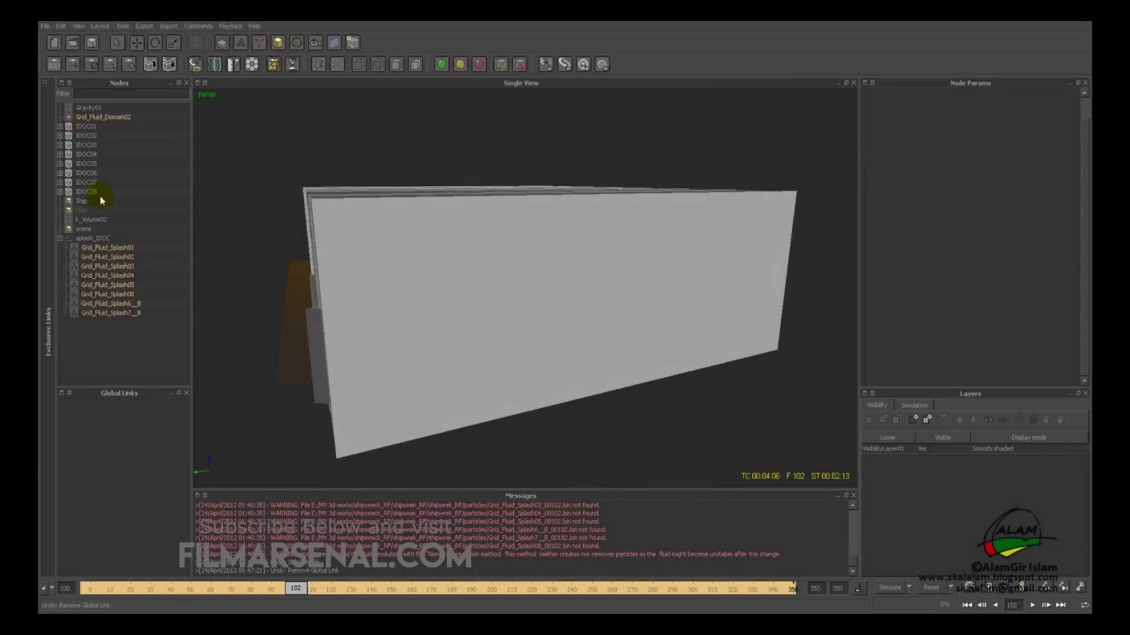
mouse_move(273, 217)
alt+mouse_down()
mouse_move(284, 218)
mouse_move(273, 216)
alt+mouse_up()
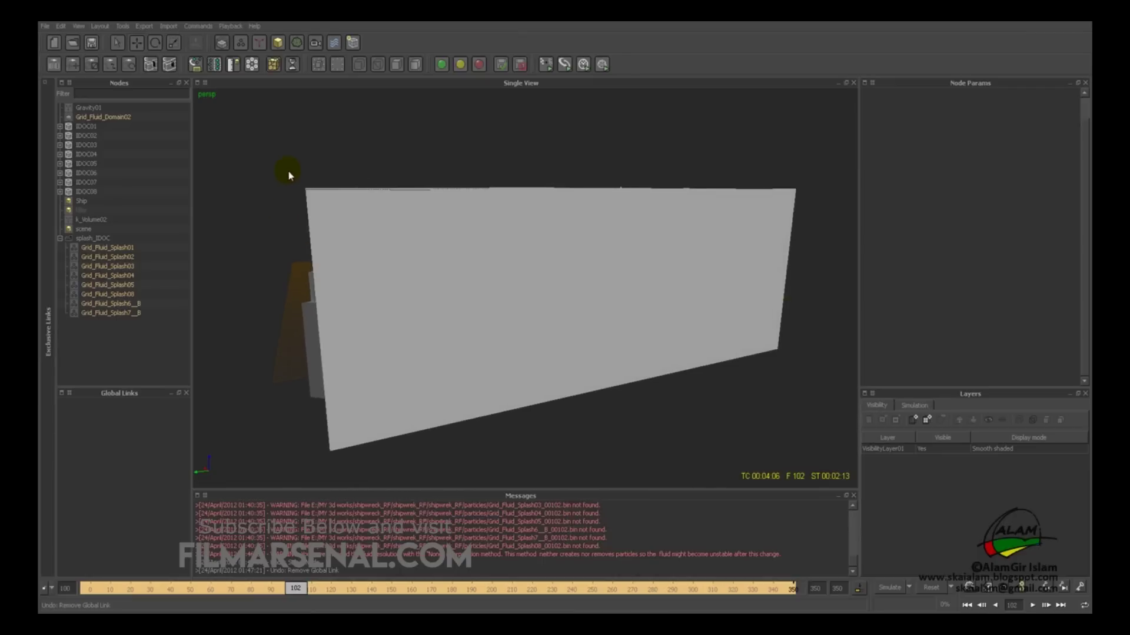
click(316, 197)
alt+drag(299, 198, 307, 194)
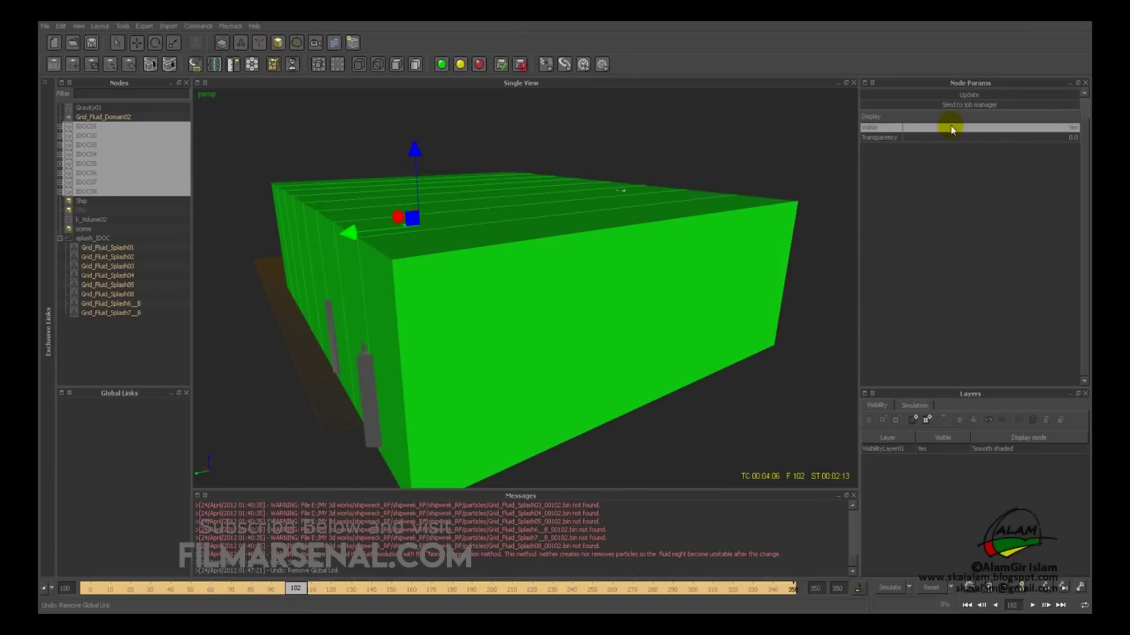
click(1063, 131)
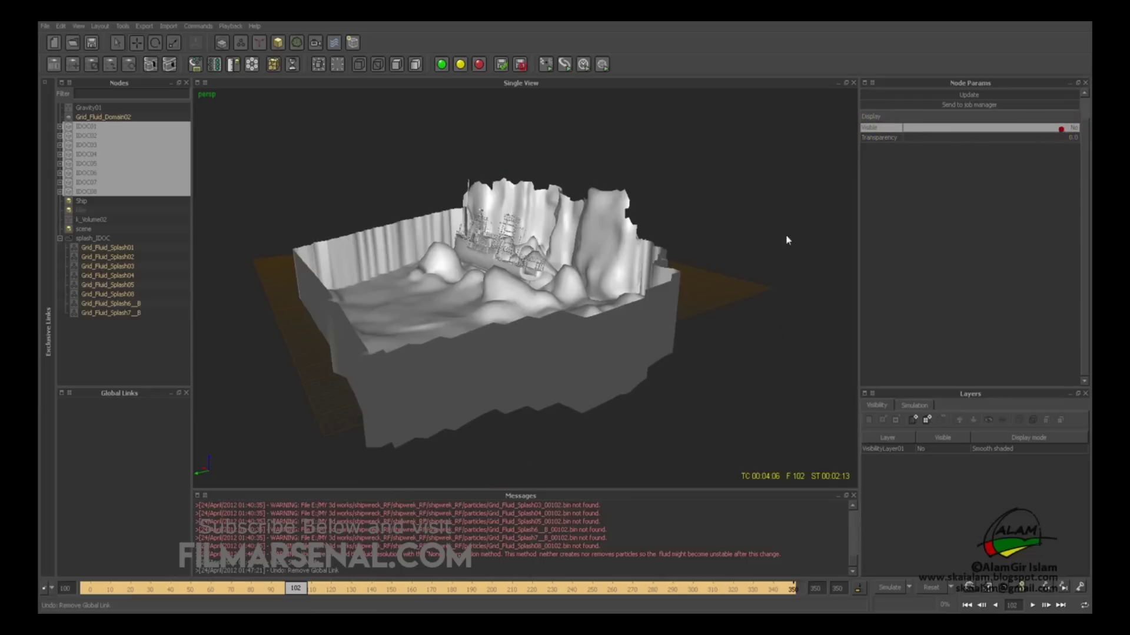
click(337, 247)
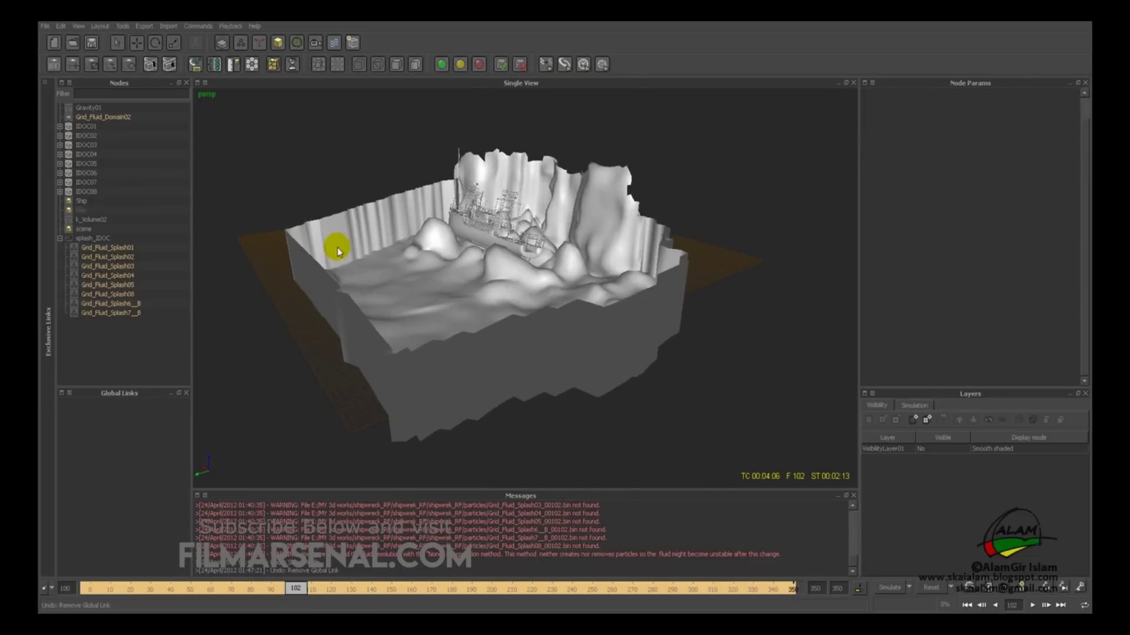
Add a grid fluid Foam node and move it to about 21.7 along Y, above the water surface
click(222, 43)
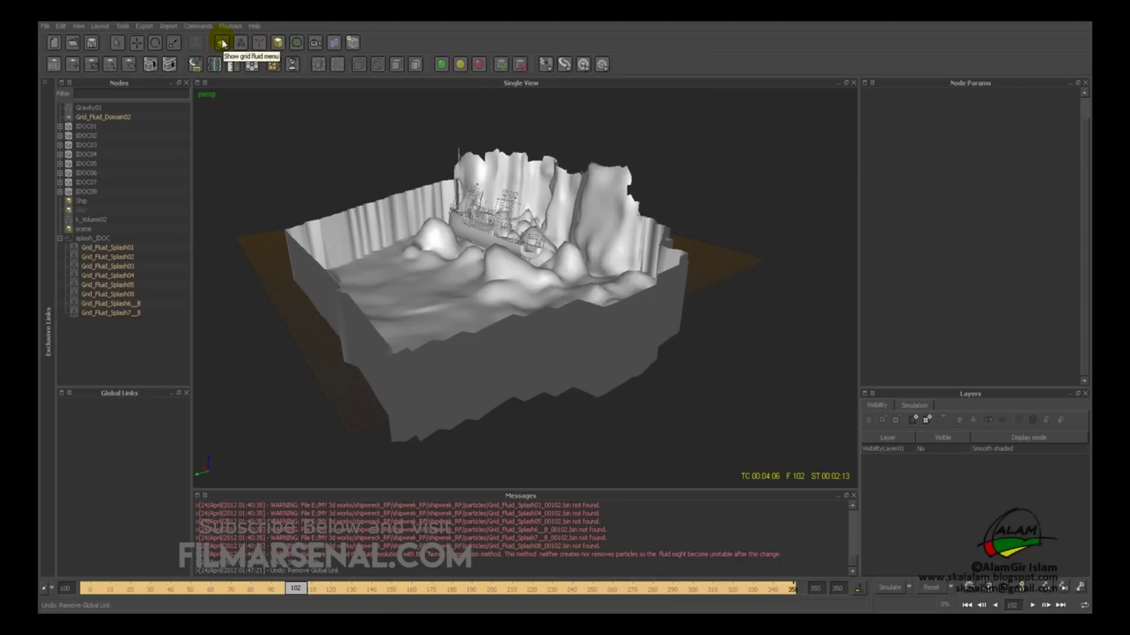
click(222, 42)
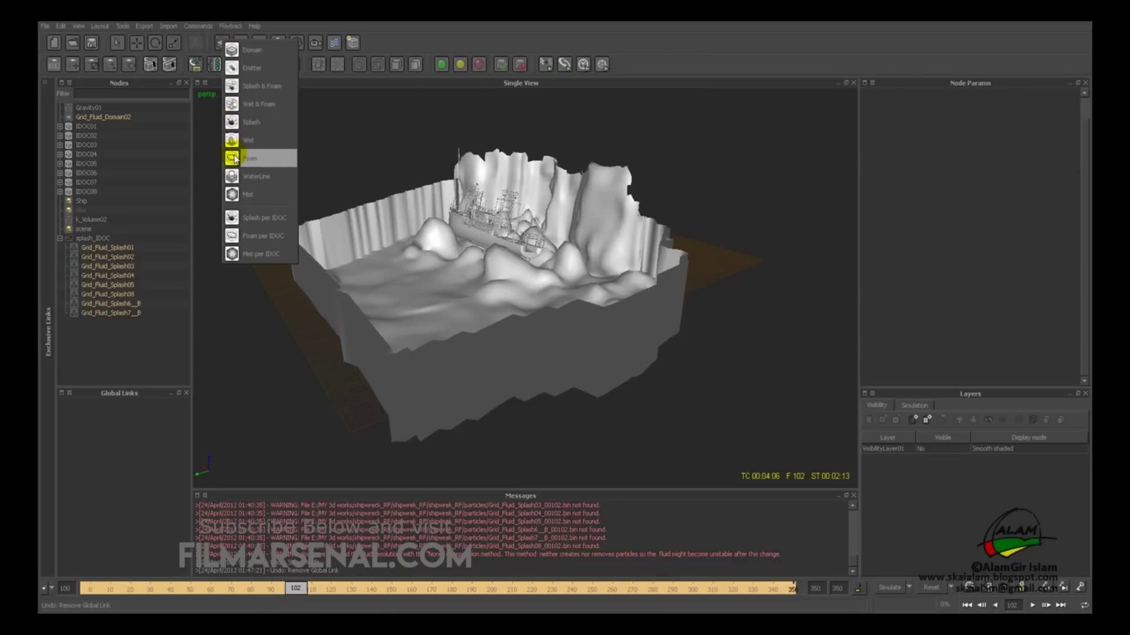
click(263, 159)
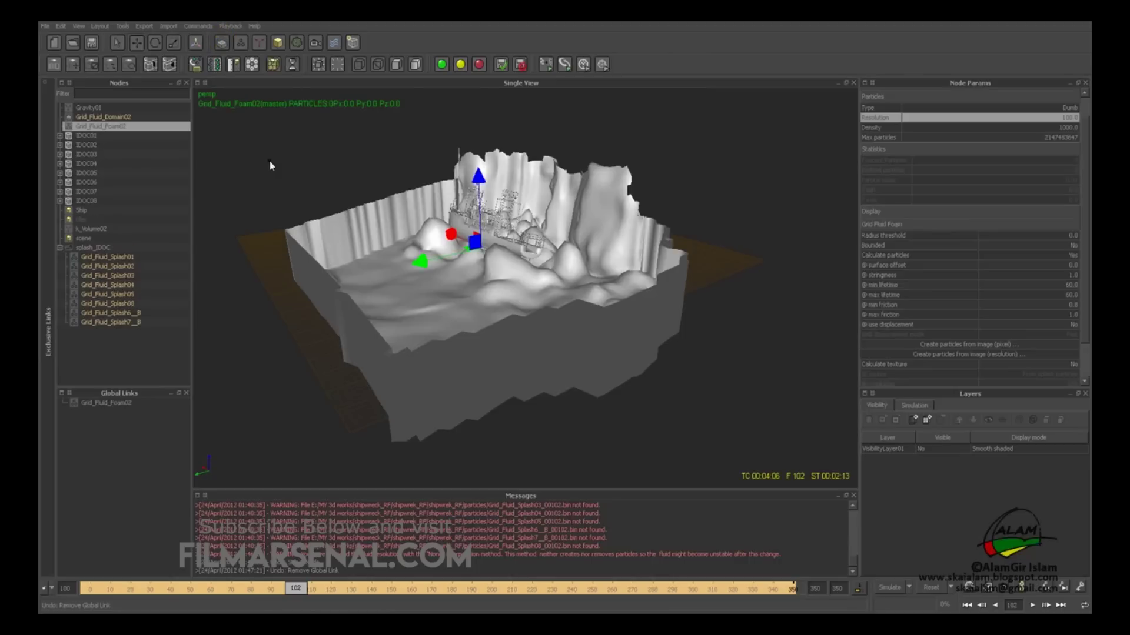
alt+drag(442, 301, 450, 291)
alt+right_drag(450, 292, 481, 270)
drag(458, 255, 432, 260)
click(354, 147)
click(433, 261)
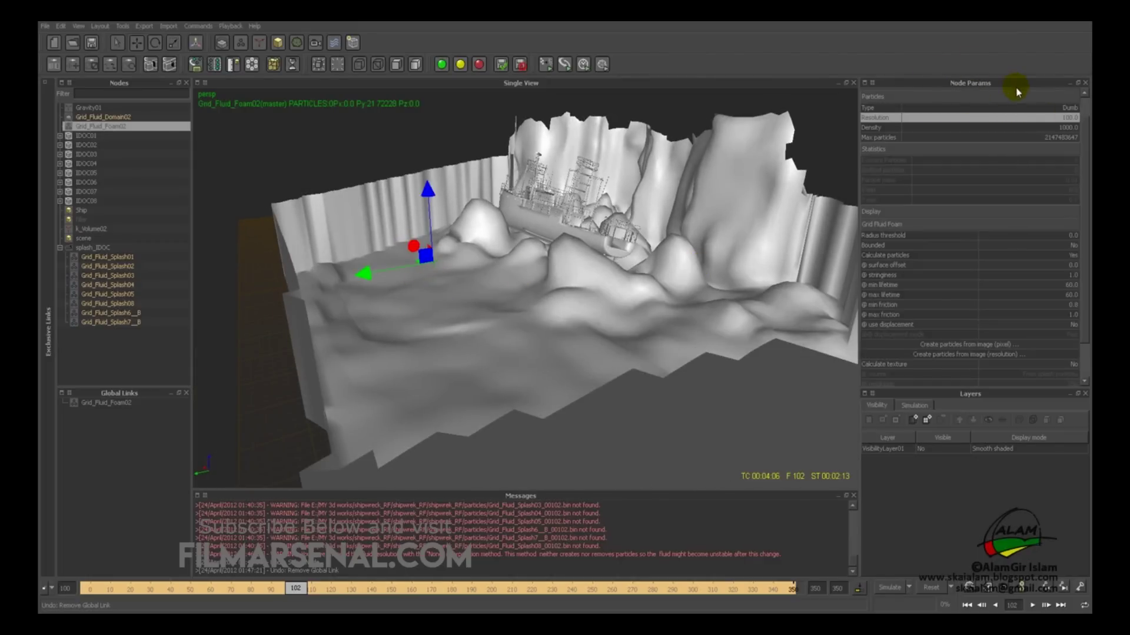
Set the foam node's particle Resolution to 50
click(1065, 119)
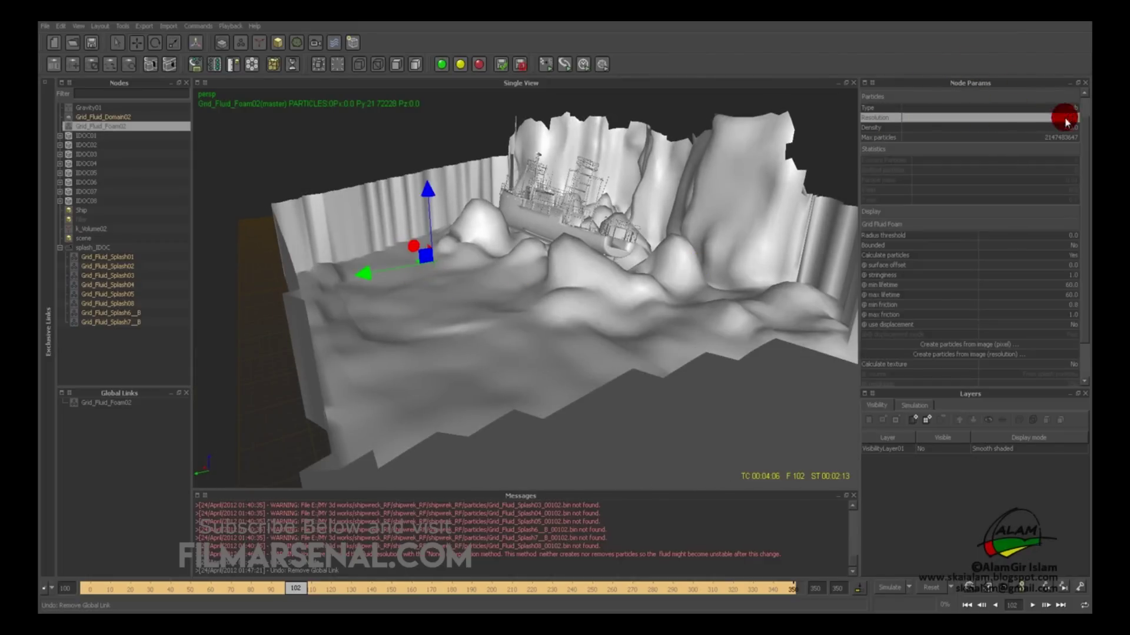
click(1066, 118)
text(50)
key(Return)
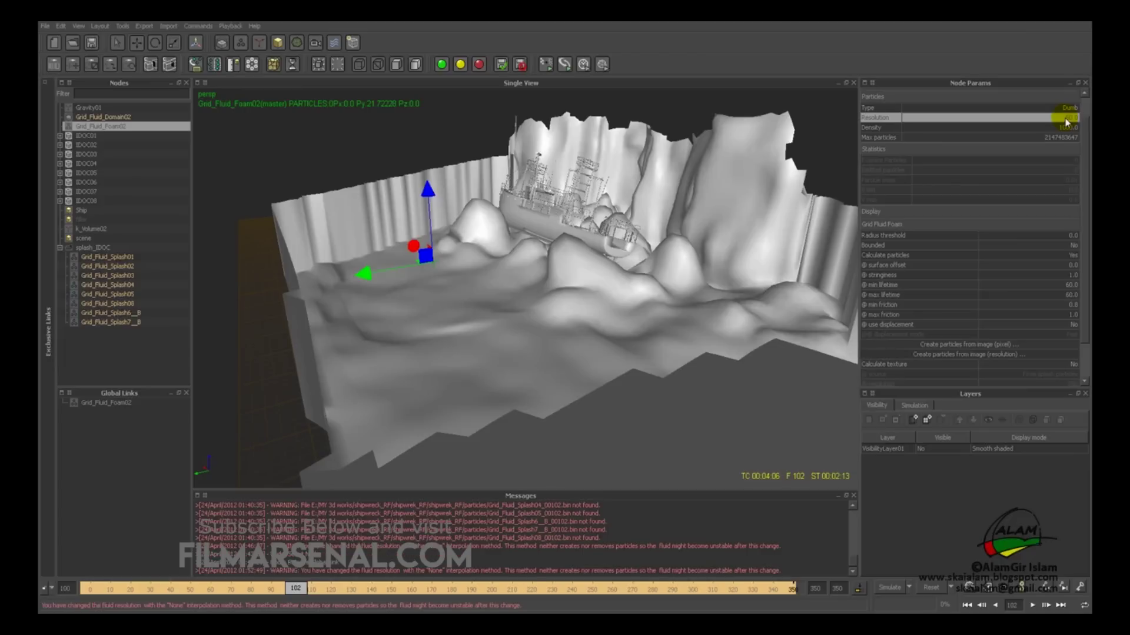
scroll(1086, 147, down, 1)
scroll(1083, 203, up, 2)
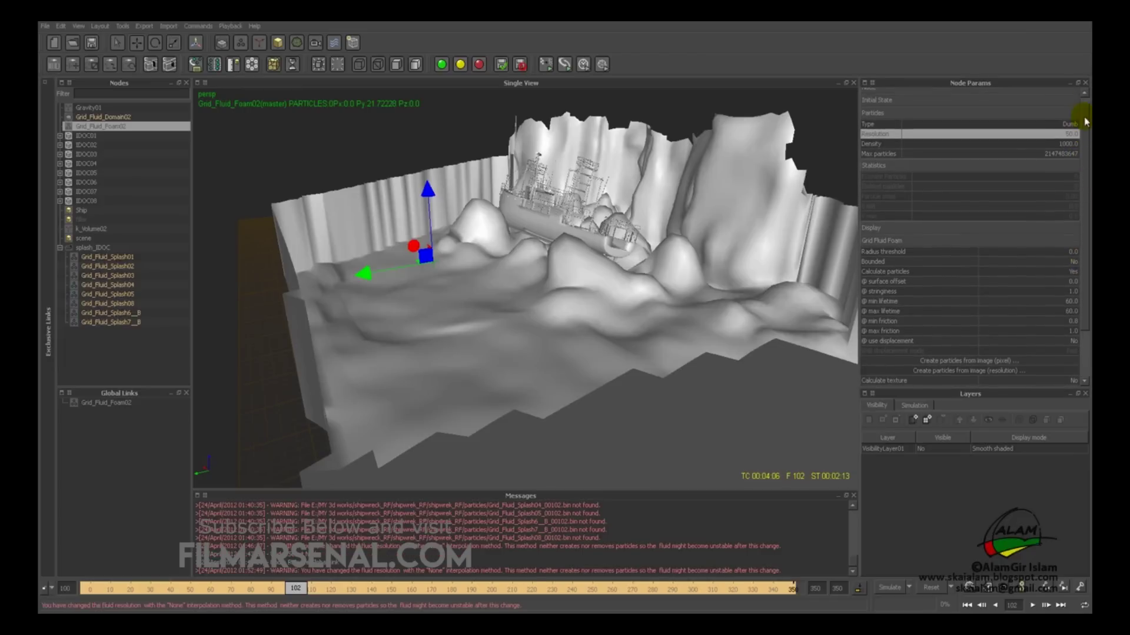
alt+drag(510, 194, 500, 192)
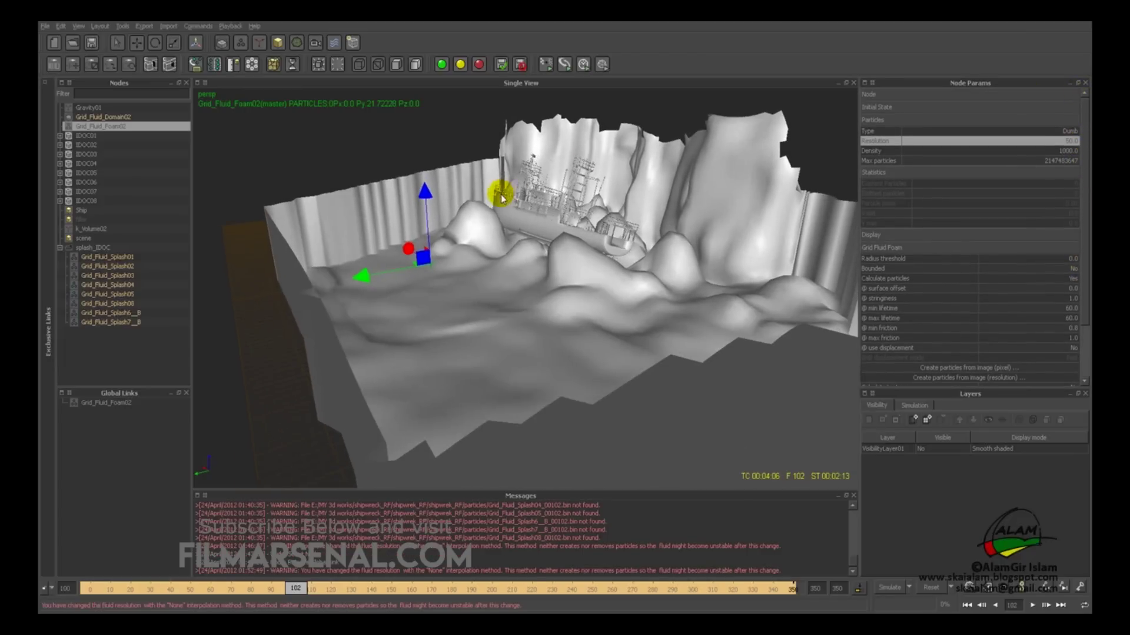
Add the Grid_Fluid_Foam02 node to the Exclusive Links as its own top-level entry below Grid_Fluid_Domain02
click(218, 201)
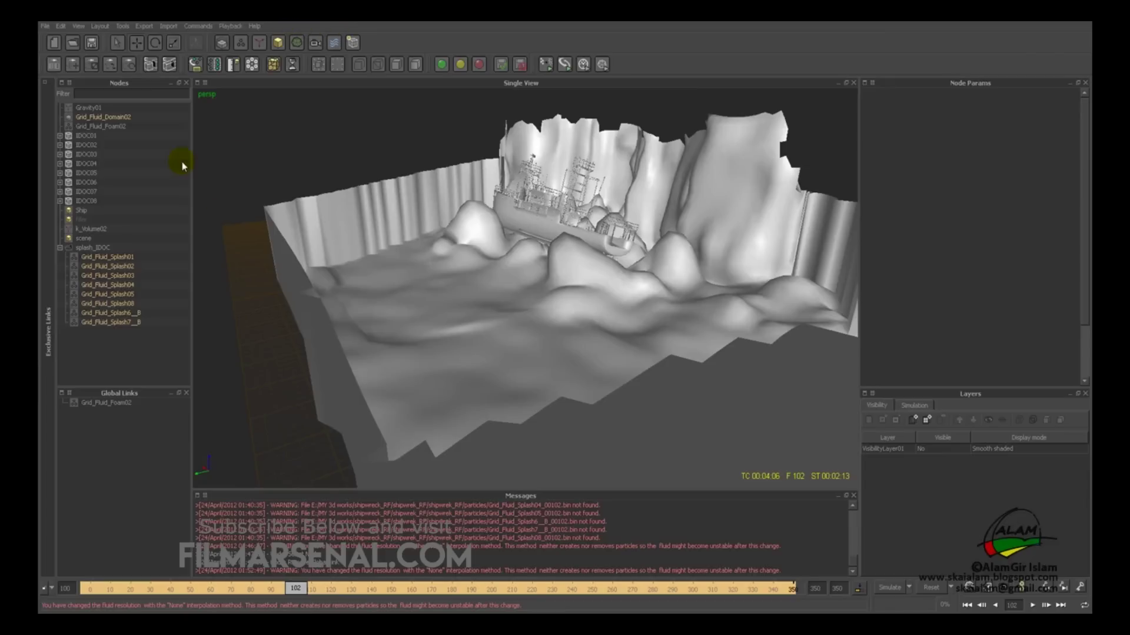
click(49, 100)
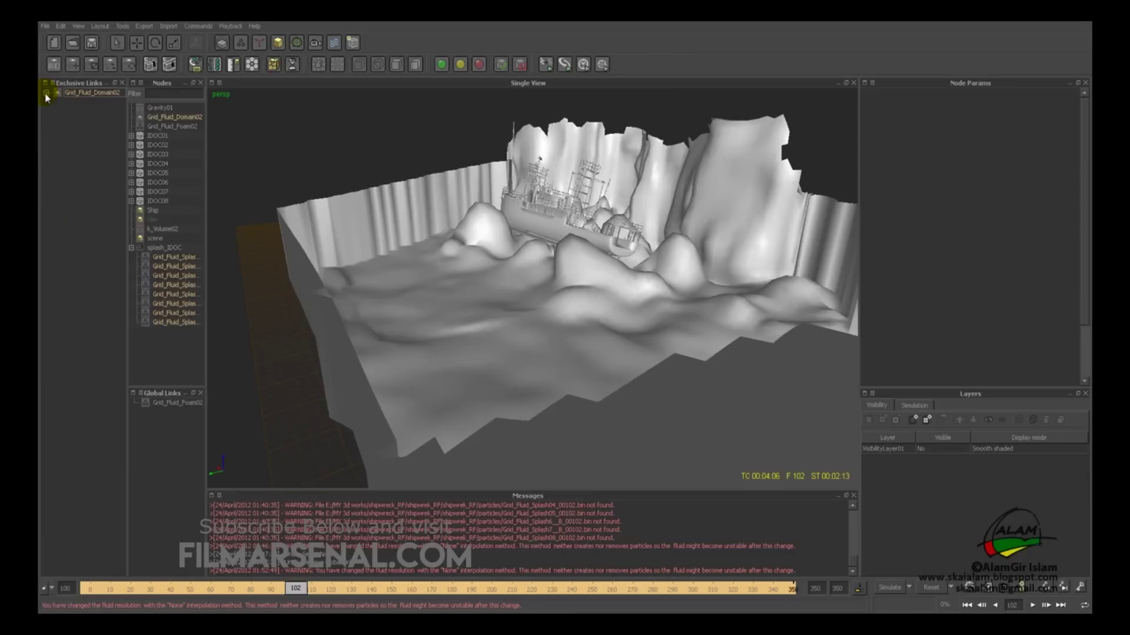
click(46, 92)
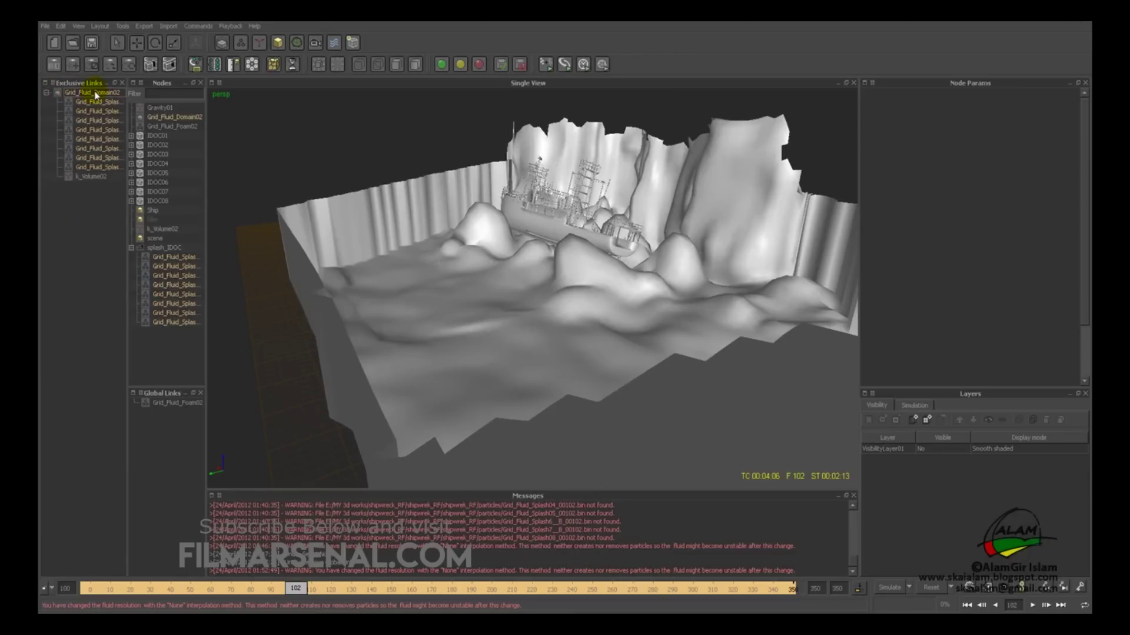
click(47, 95)
click(90, 93)
click(83, 155)
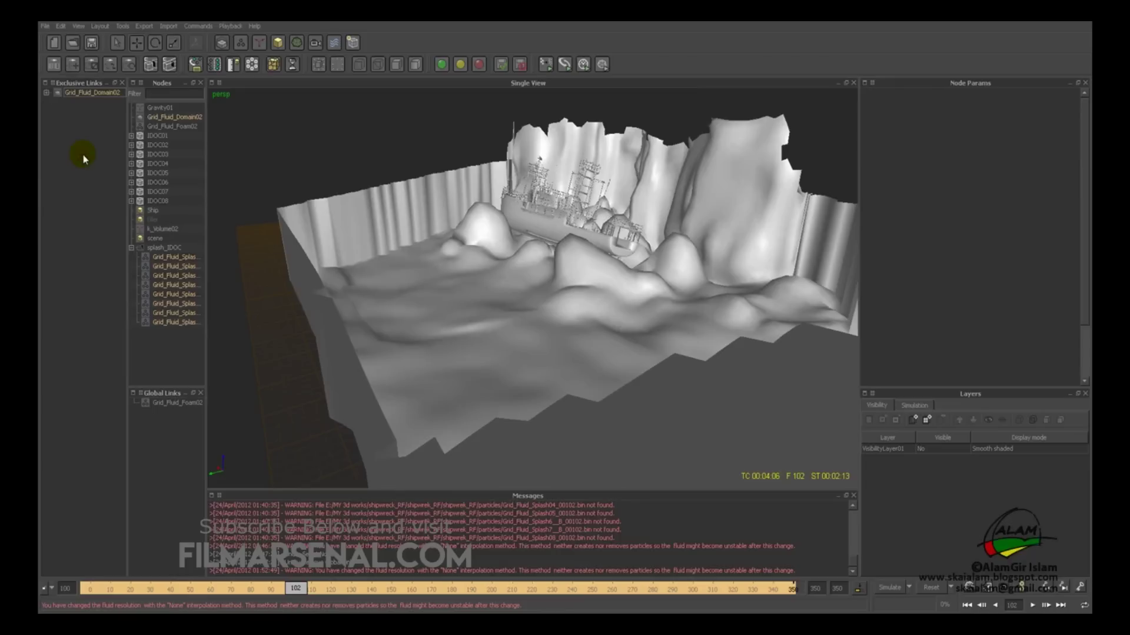
click(163, 126)
drag(163, 129, 82, 160)
drag(155, 127, 86, 99)
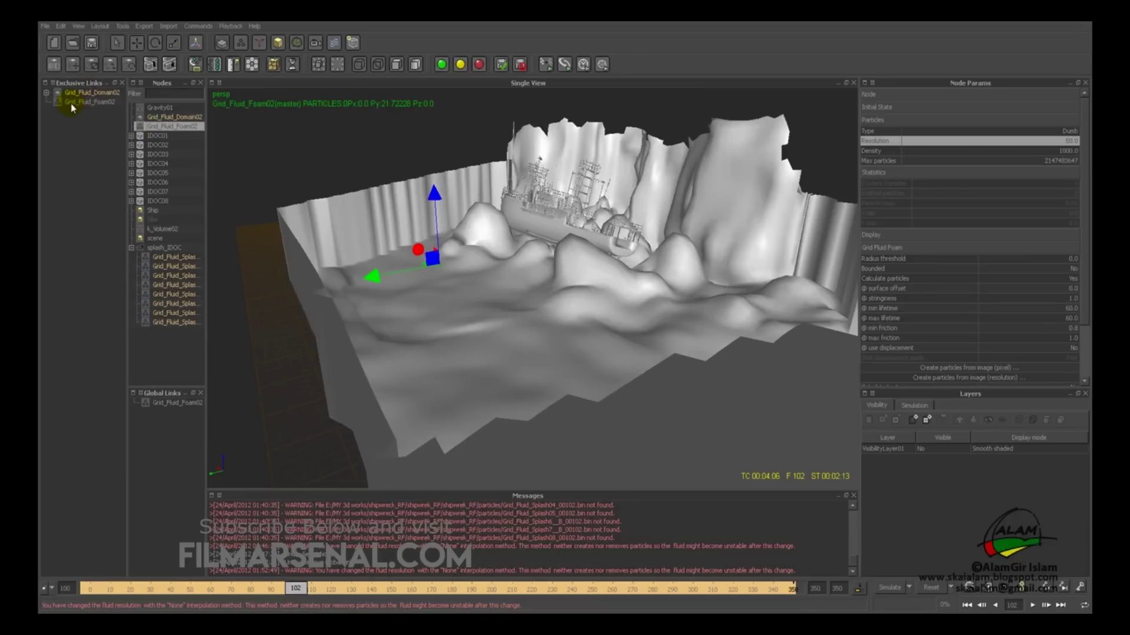
Link Grid_Fluid_Domain02 exclusively under the foam node and remove the foam node from the Global Links
click(155, 118)
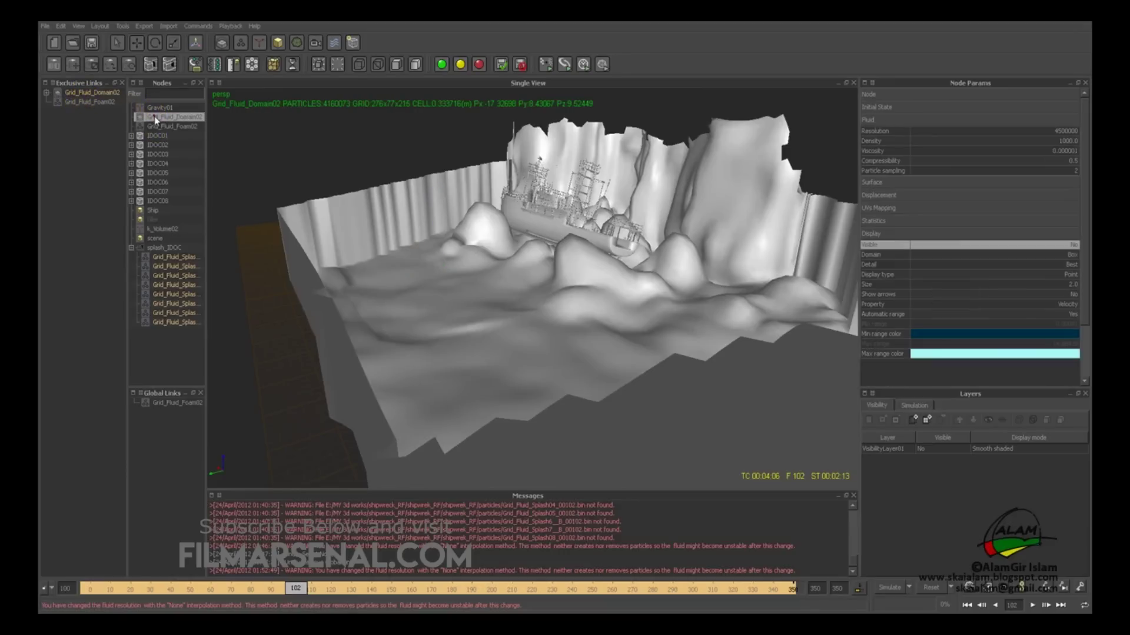
drag(148, 126, 87, 108)
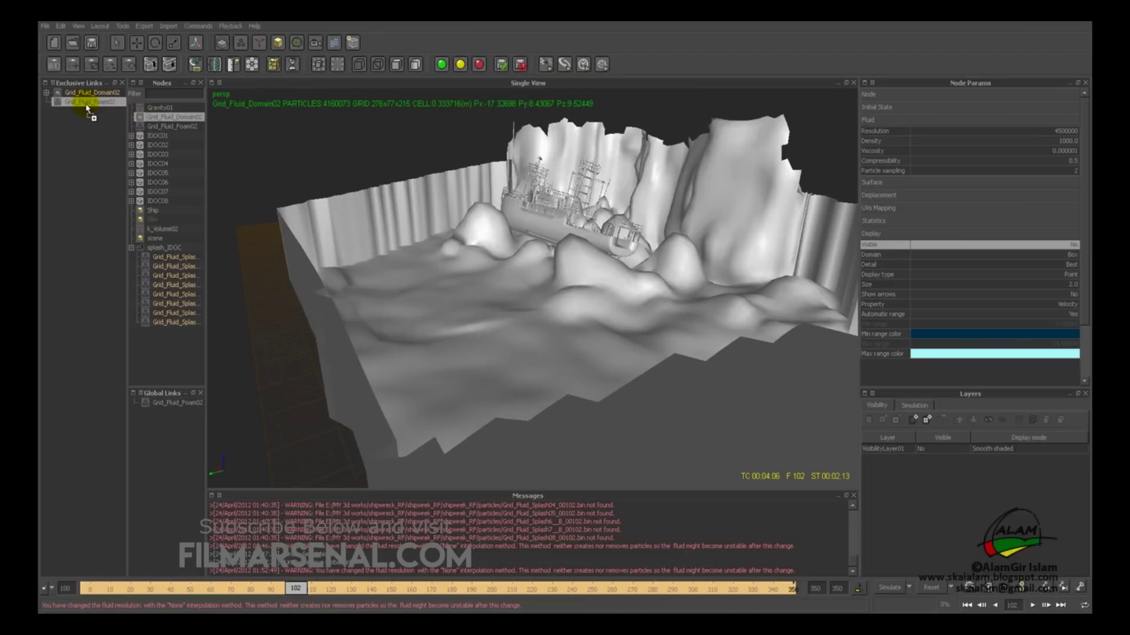
drag(88, 108, 86, 108)
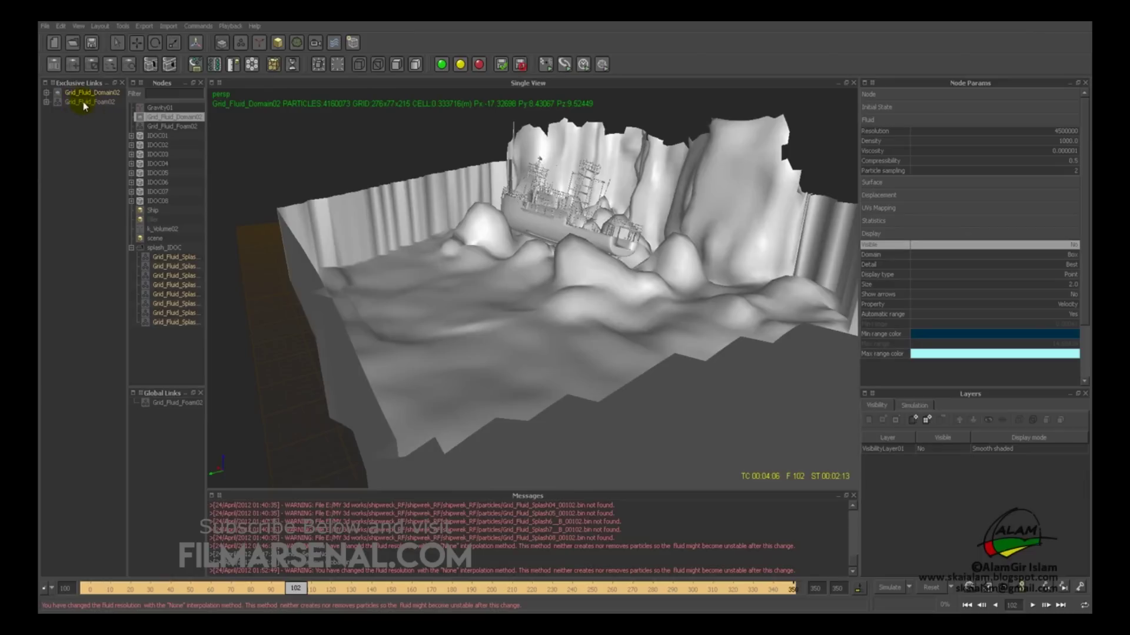
alt+drag(283, 253, 257, 261)
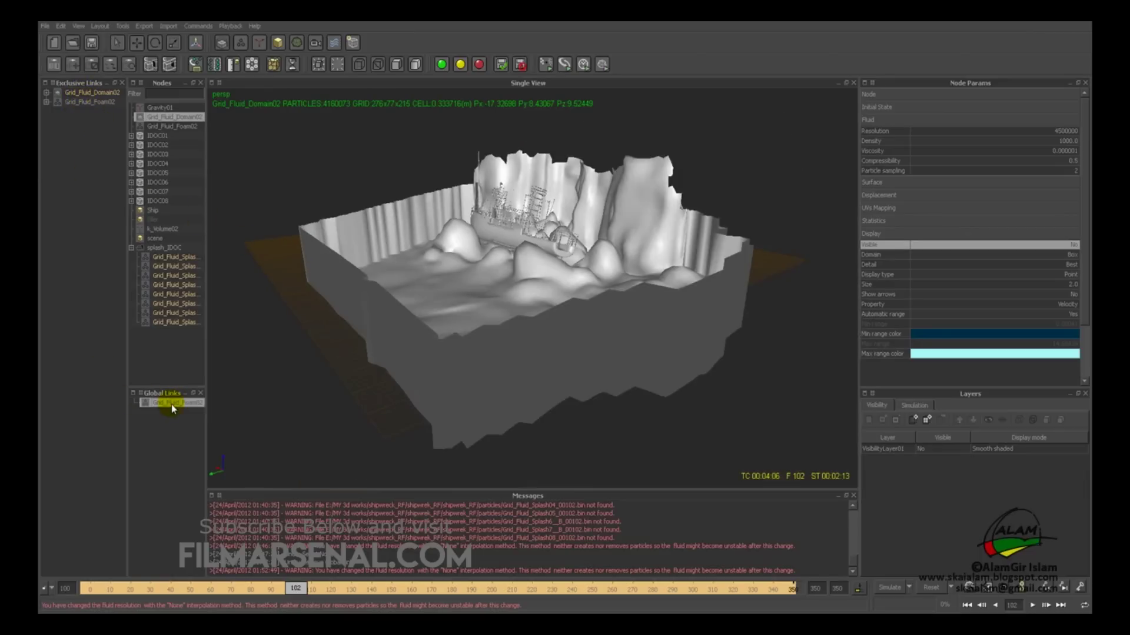
alt+drag(267, 333, 303, 347)
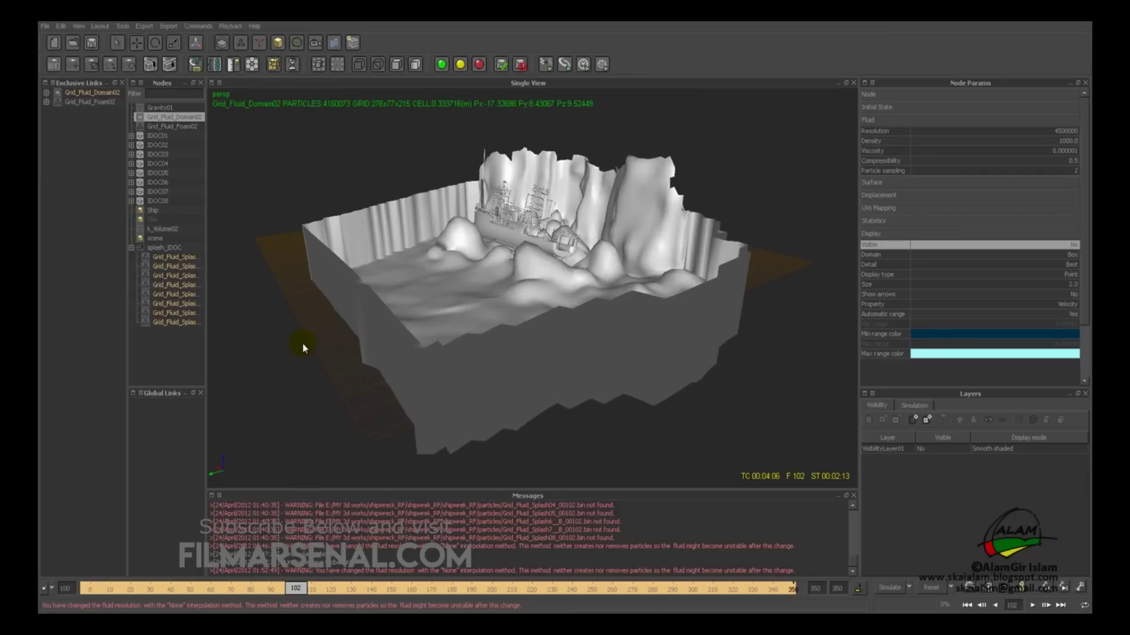
Enable the Krakatoa Particle File Format (.prt) export for Grid_Fluid_Foam02 in Export Central
key(F12)
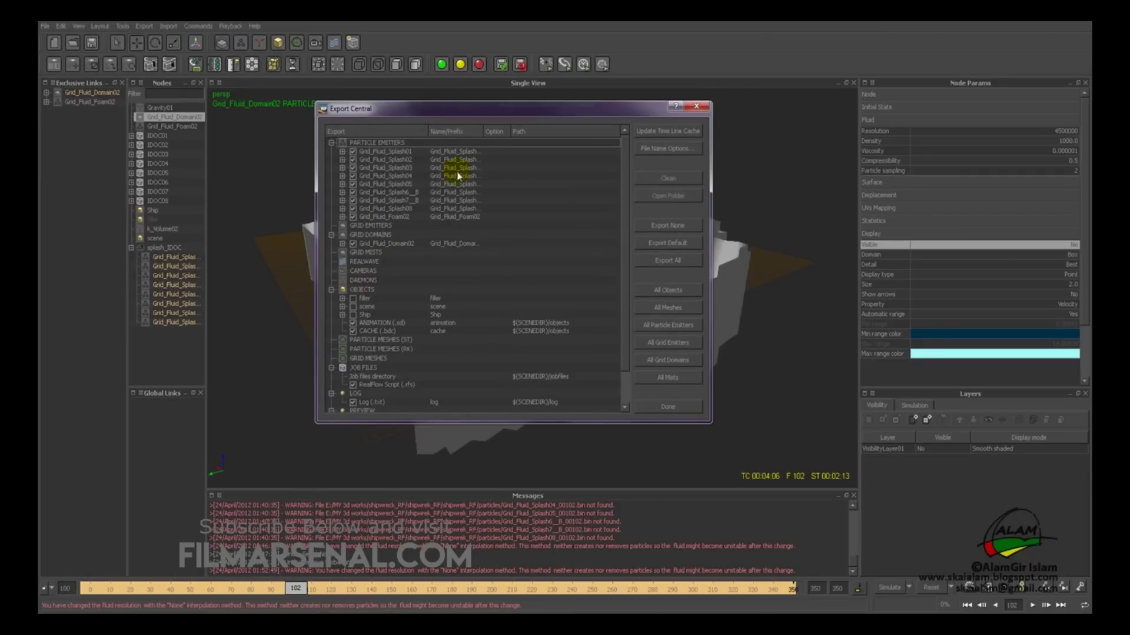
click(377, 217)
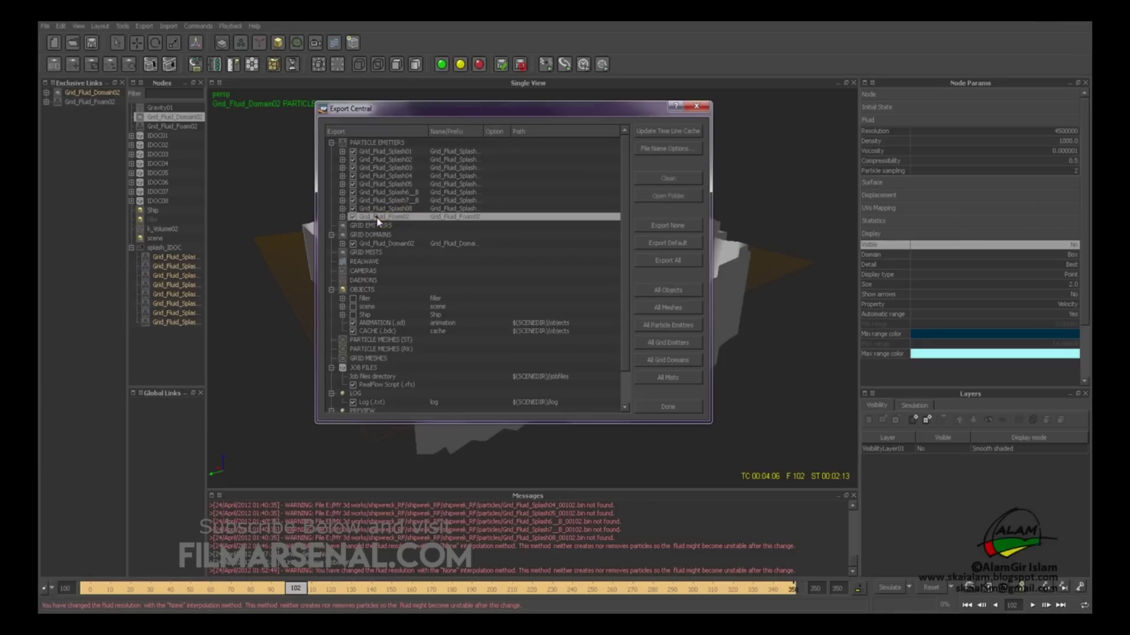
click(341, 216)
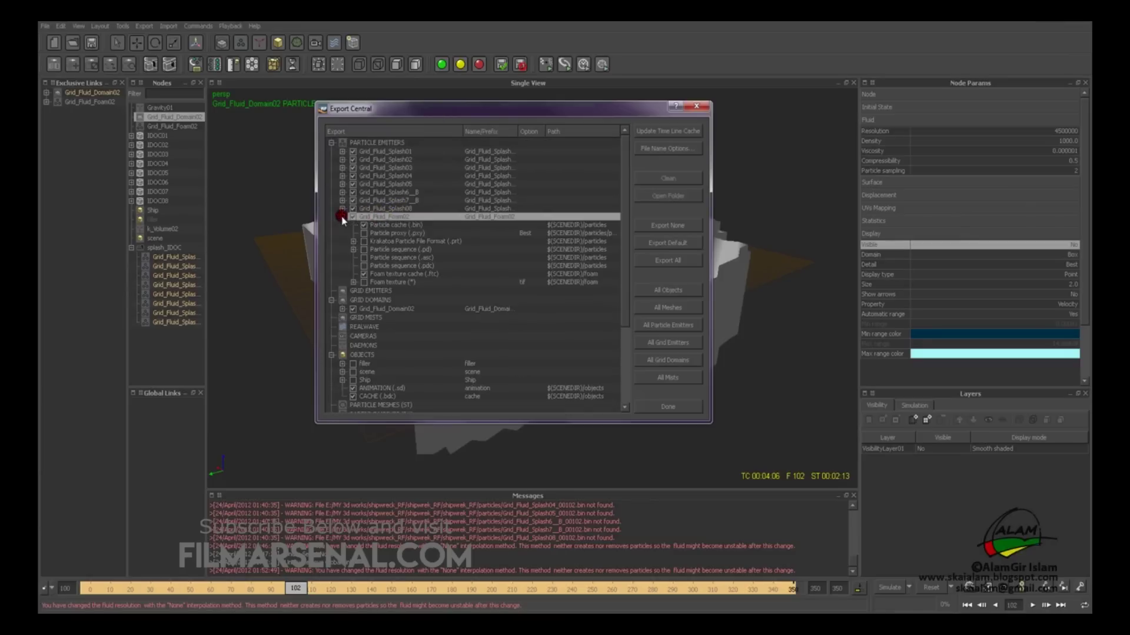
click(364, 241)
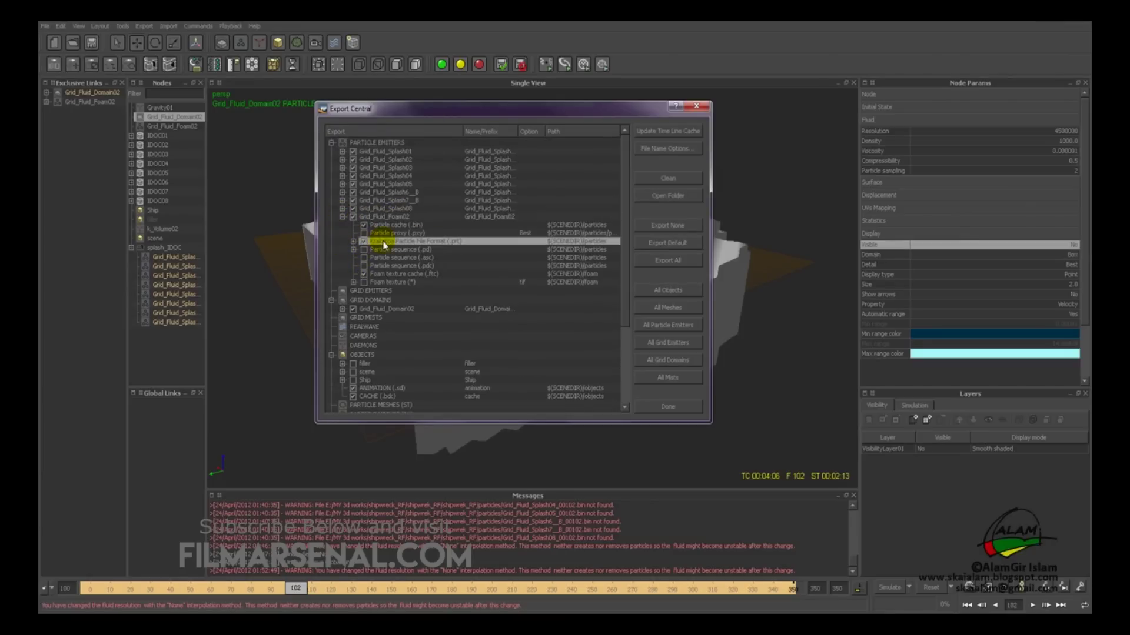
click(682, 405)
click(682, 404)
Configure the simulation's adaptive time step with 15 minimum and 30 maximum substeps
click(909, 587)
click(906, 611)
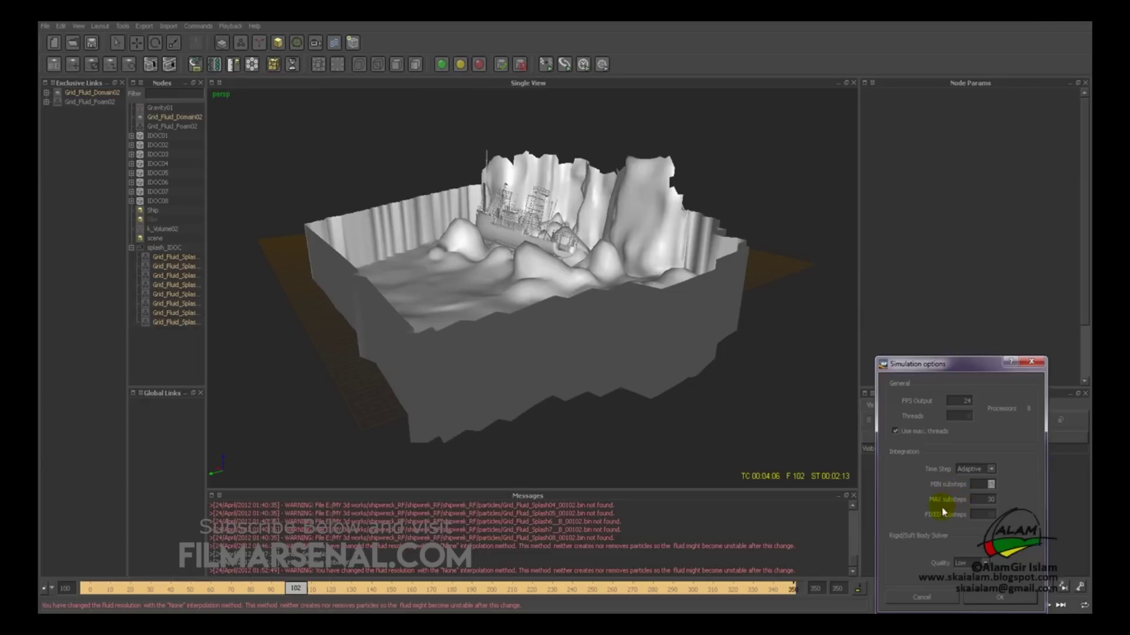
click(983, 500)
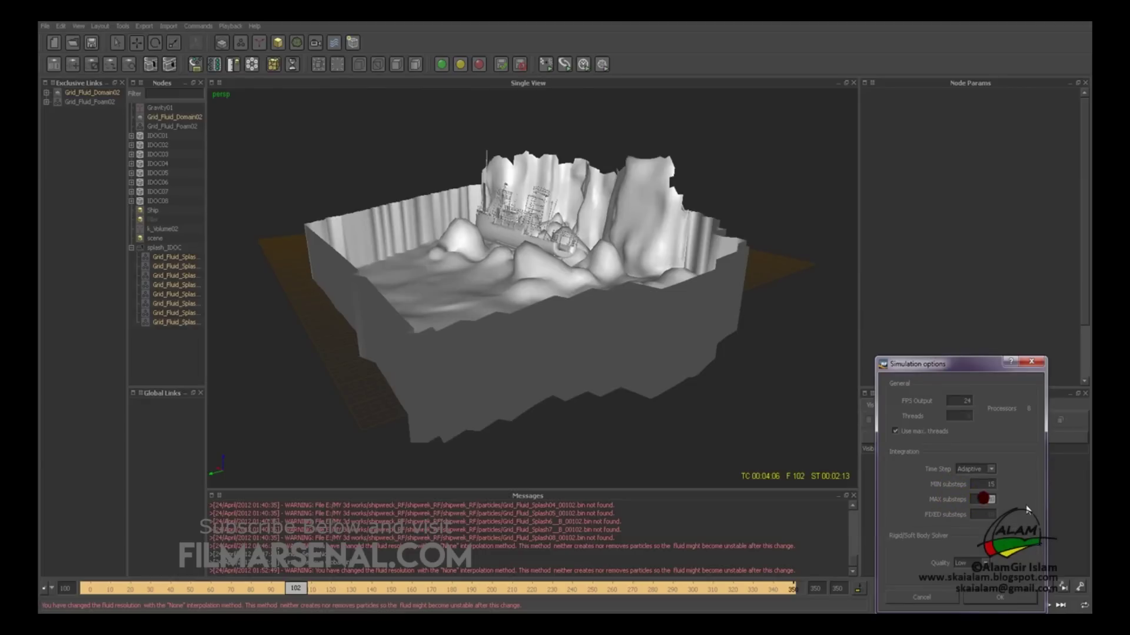
click(1000, 600)
Reset the simulation to its initial state
mouse_move(757, 429)
alt+mouse_down()
mouse_move(676, 353)
mouse_move(680, 373)
mouse_move(661, 328)
mouse_move(630, 328)
alt+mouse_up()
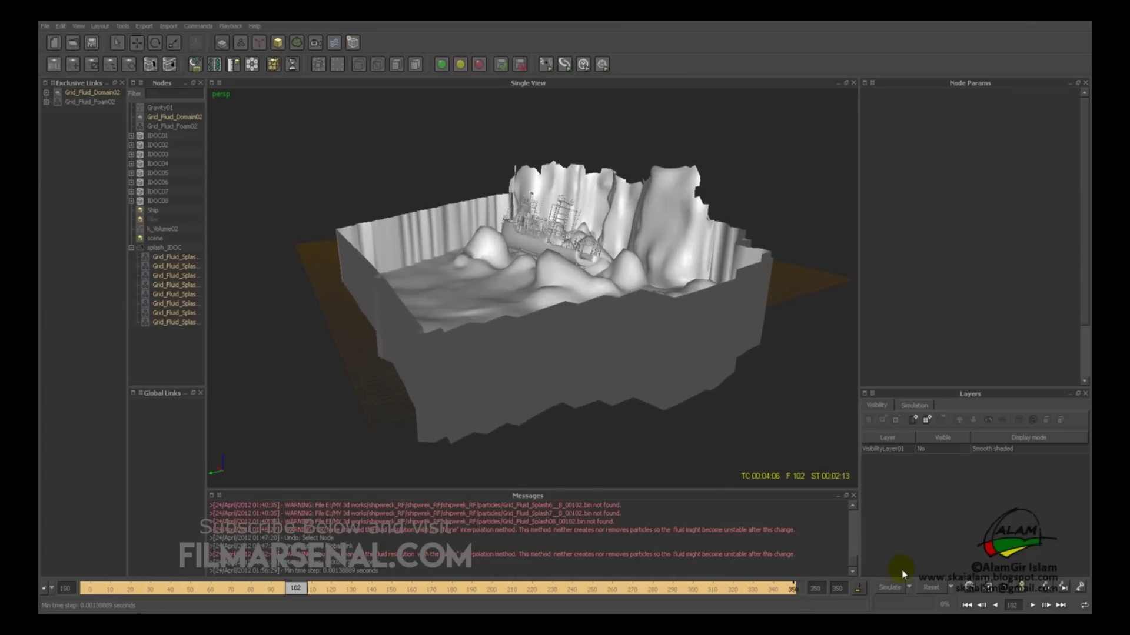
click(929, 589)
click(537, 323)
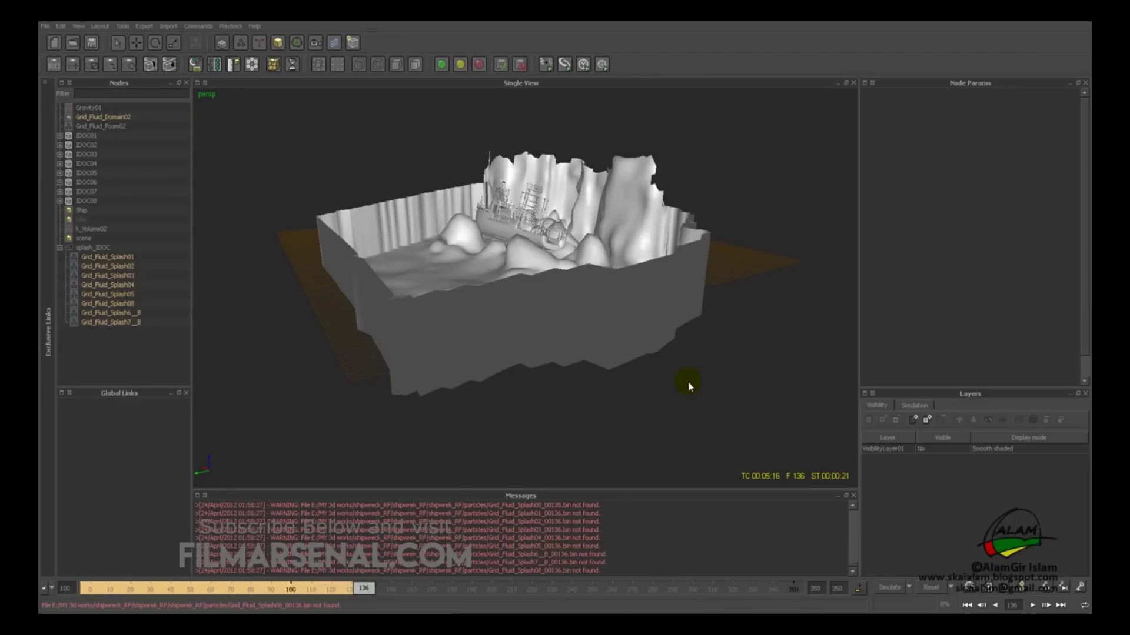
Examine the rocks and the area around the ship's hull where the water meets the geometry
mouse_move(688, 385)
alt+mouse_down()
mouse_move(673, 361)
mouse_move(683, 365)
alt+mouse_up()
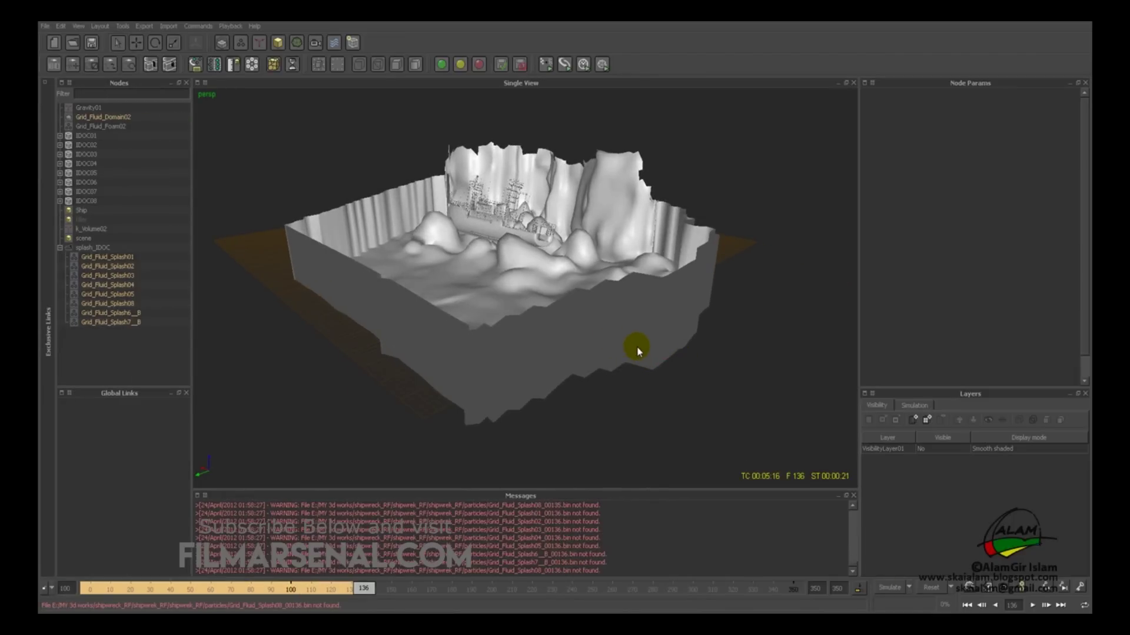
alt+drag(642, 349, 535, 313)
alt+right_drag(535, 312, 575, 259)
alt+drag(574, 259, 466, 250)
alt+drag(358, 217, 519, 321)
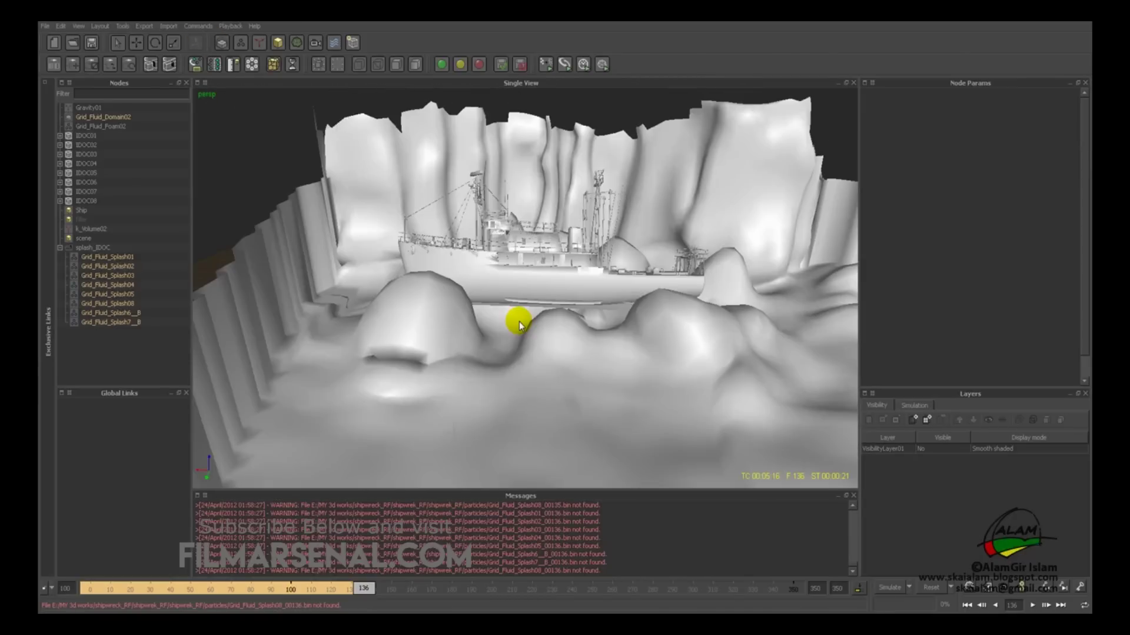
alt+drag(529, 319, 487, 296)
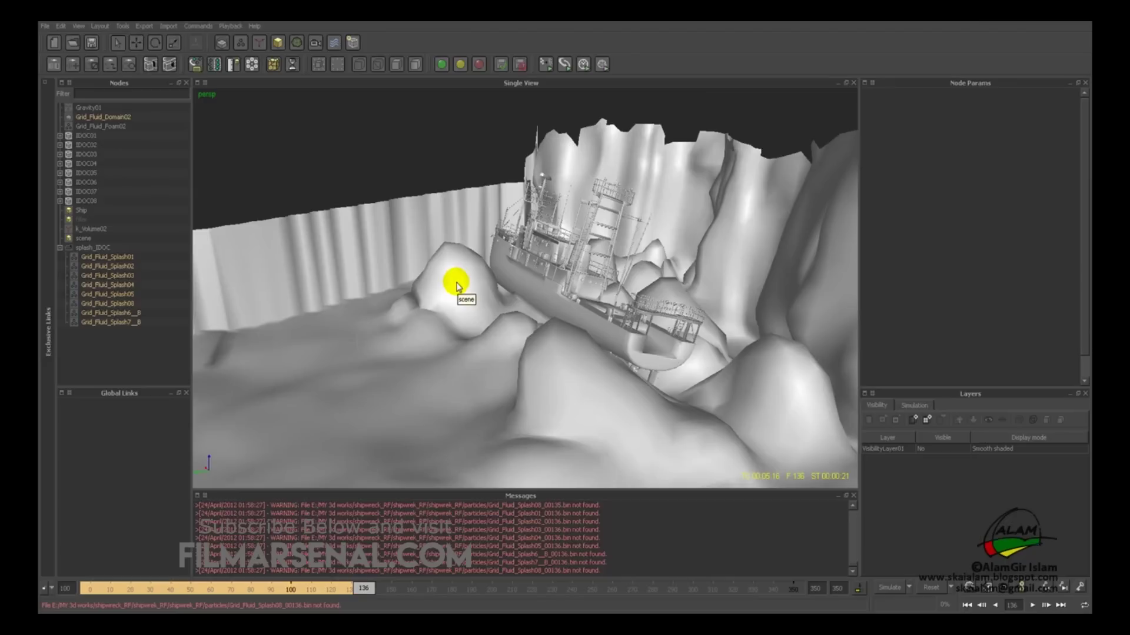
alt+drag(467, 284, 465, 299)
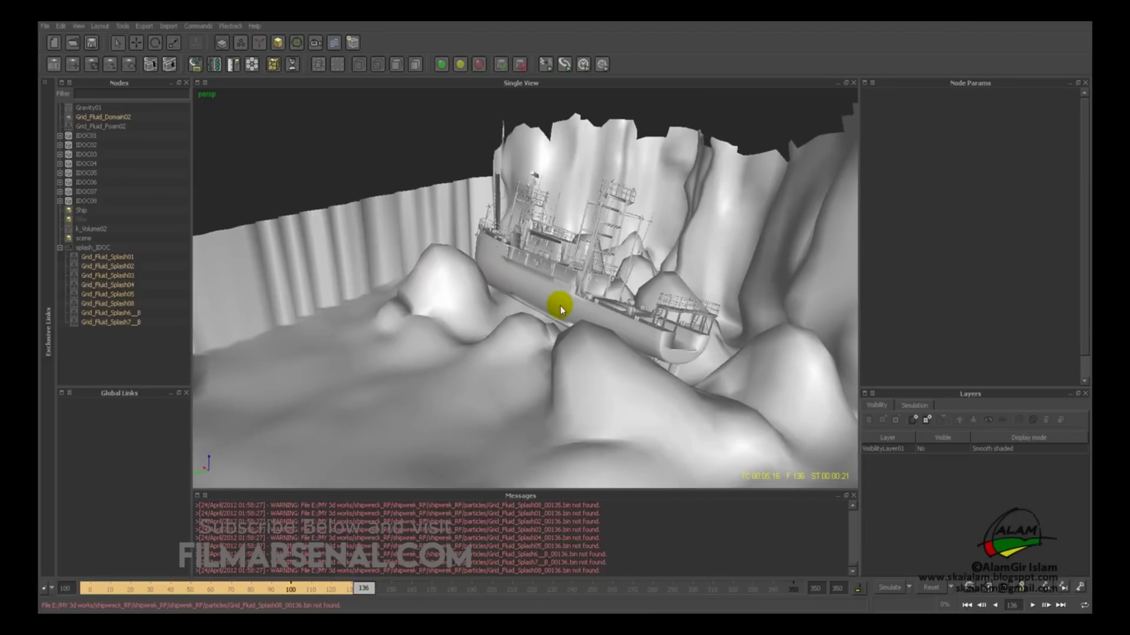
Delete the foam node and add a grid fluid WaterLine node to the scene
alt+drag(560, 306, 644, 344)
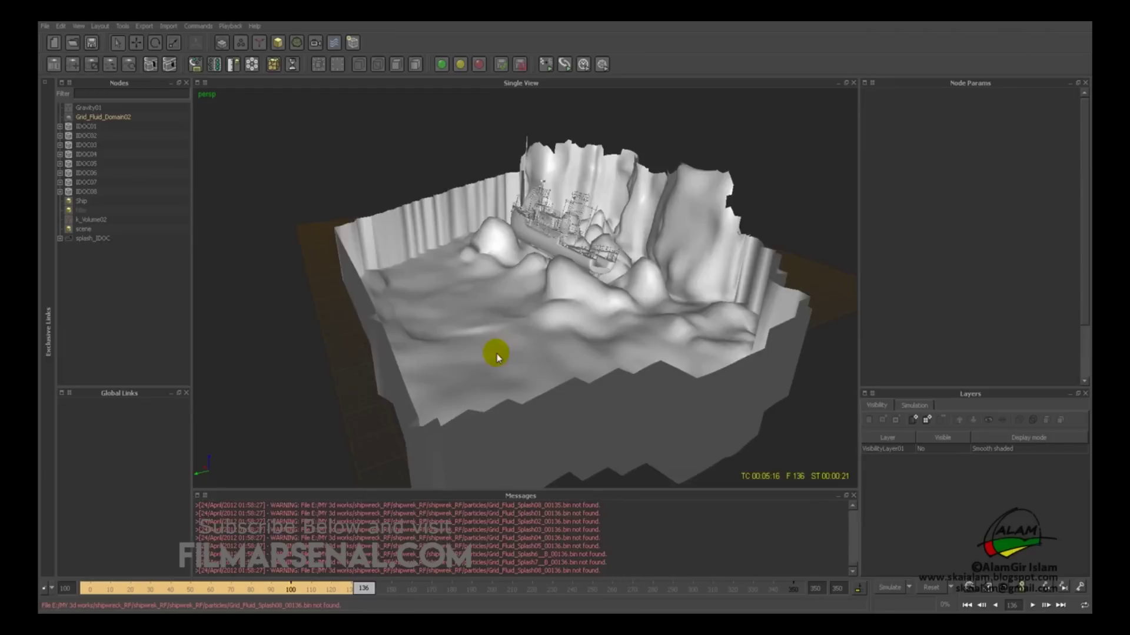
alt+drag(496, 354, 537, 224)
alt+right_drag(538, 224, 475, 337)
alt+drag(474, 337, 395, 297)
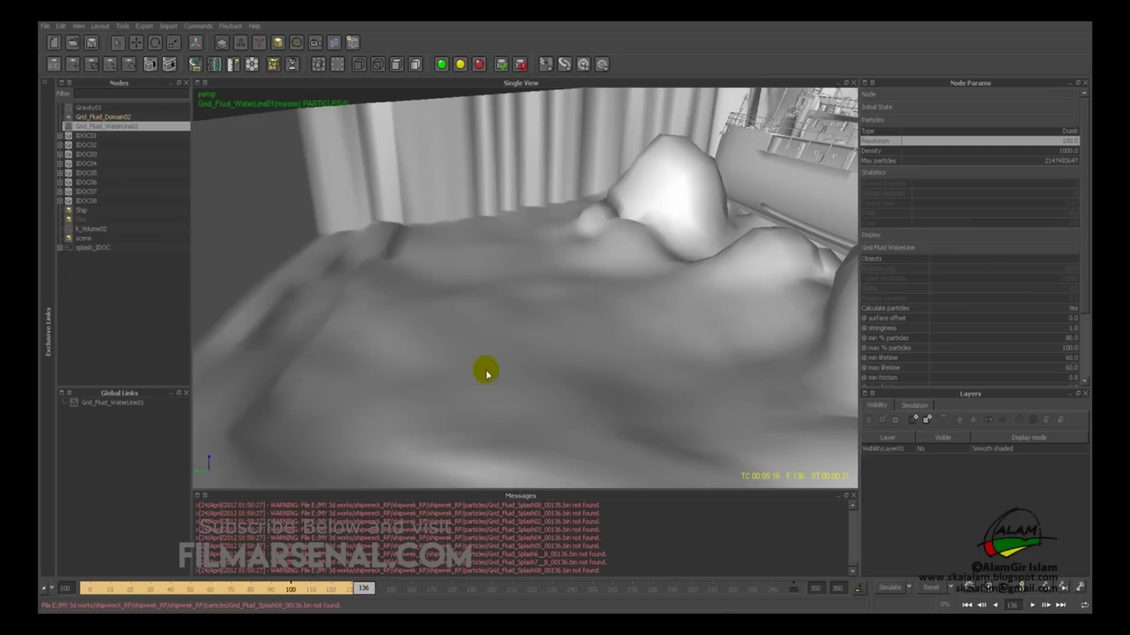
Inspect the rocks, cliff walls and ship from several angles to judge where a waterline is needed
alt+right_drag(487, 376, 430, 304)
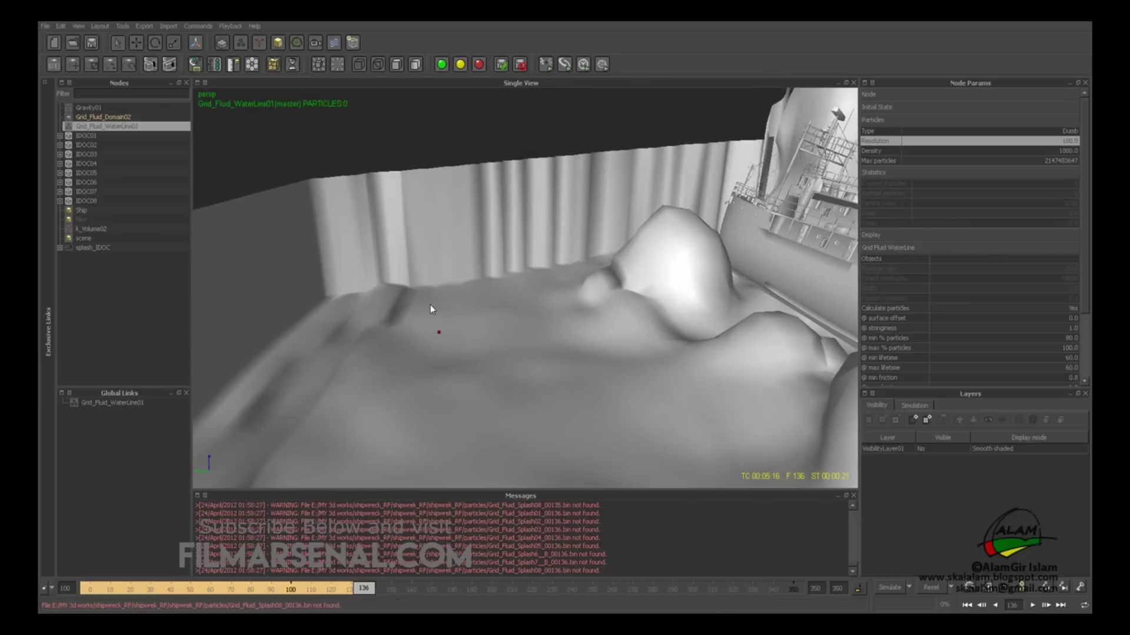
alt+drag(443, 245, 469, 255)
alt+right_drag(469, 255, 526, 261)
alt+drag(526, 262, 522, 256)
alt+right_drag(522, 256, 511, 253)
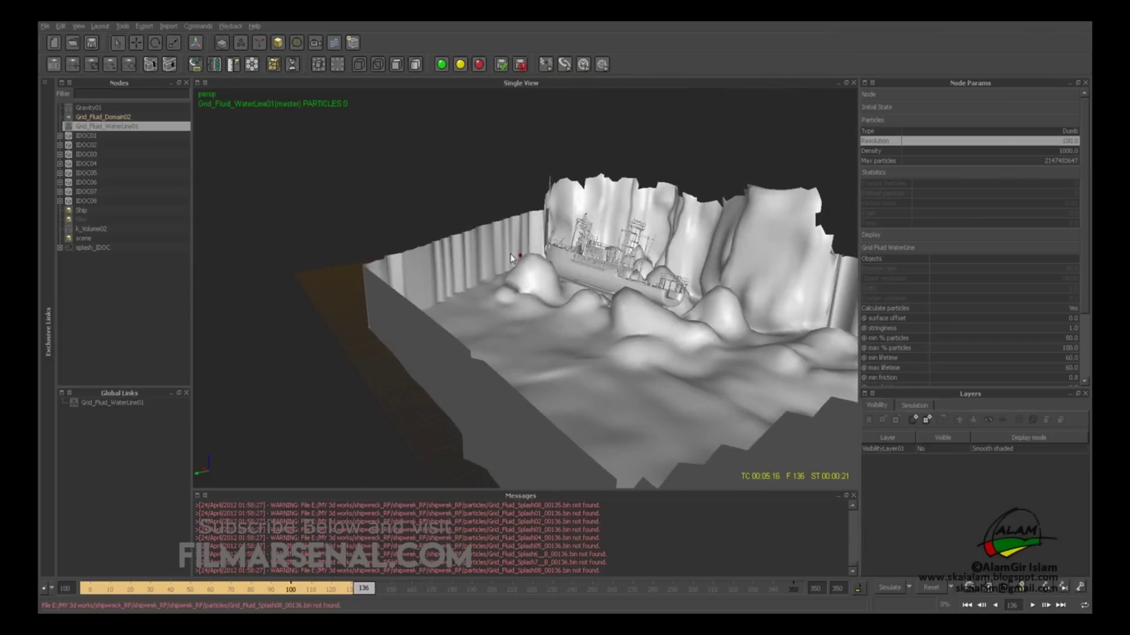
alt+drag(510, 253, 542, 253)
alt+right_drag(542, 252, 541, 260)
alt+drag(542, 260, 442, 247)
alt+right_drag(443, 248, 459, 290)
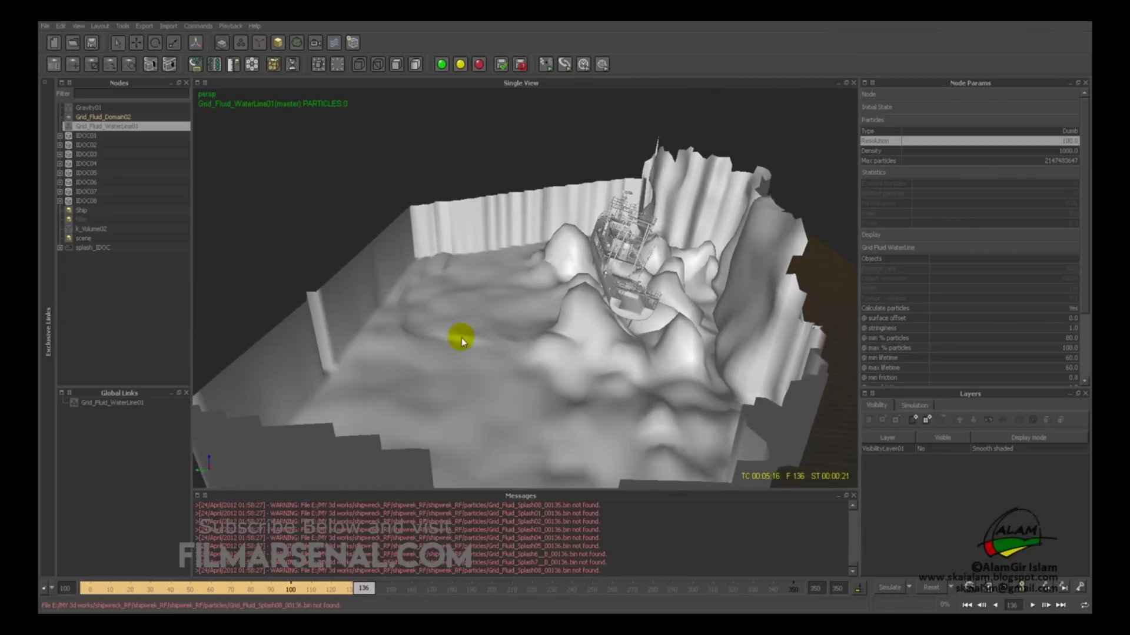
alt+drag(462, 338, 528, 299)
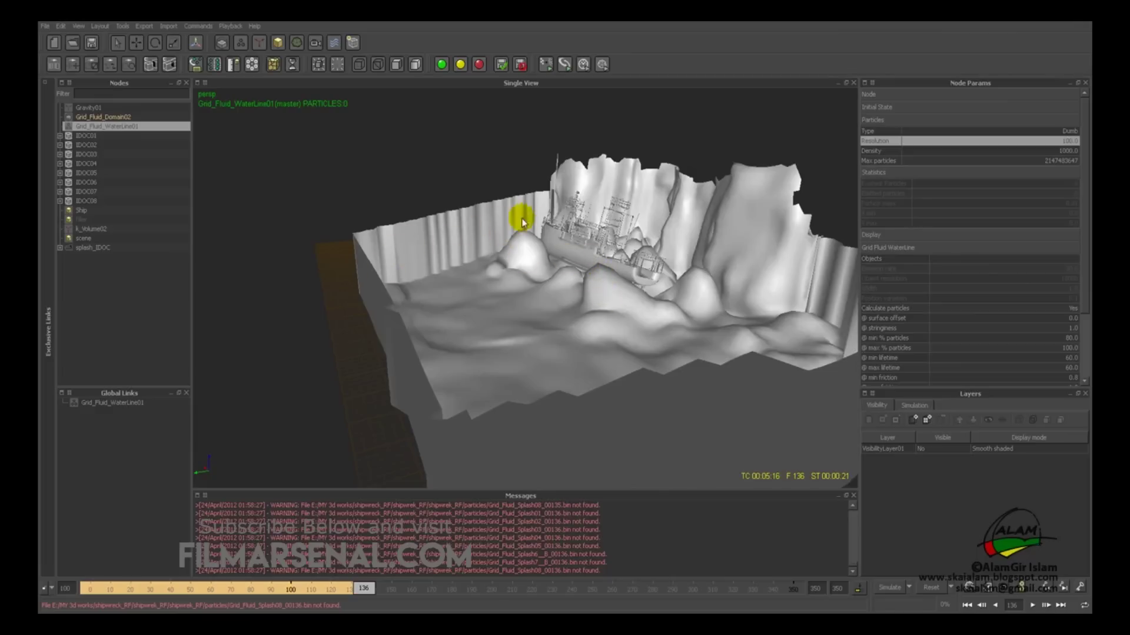
alt+drag(547, 244, 485, 264)
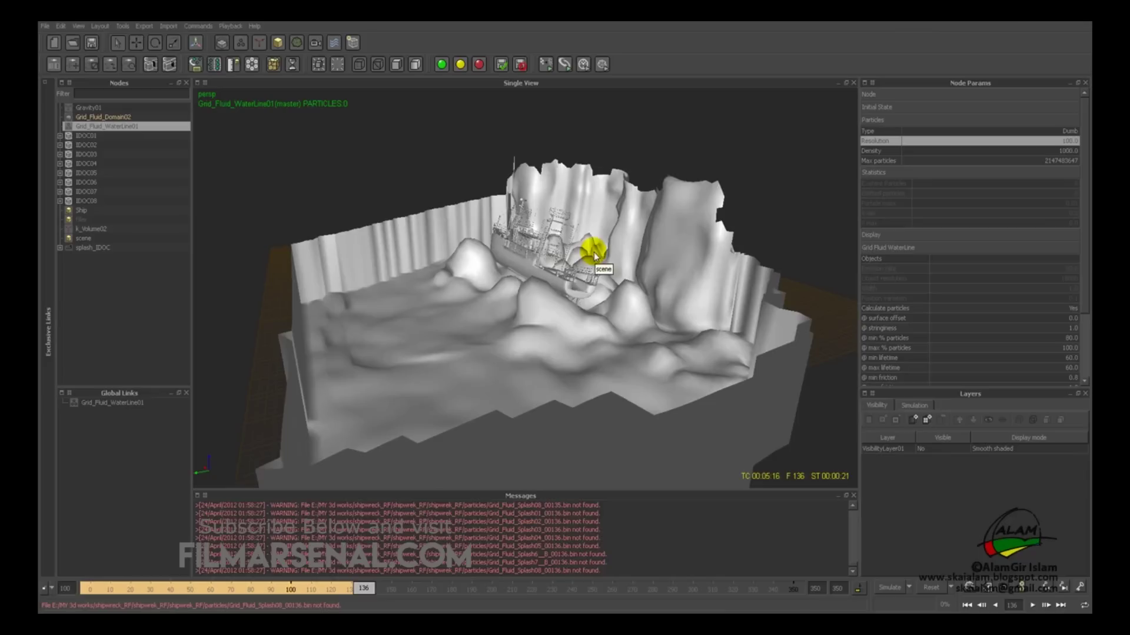
alt+drag(487, 320, 550, 317)
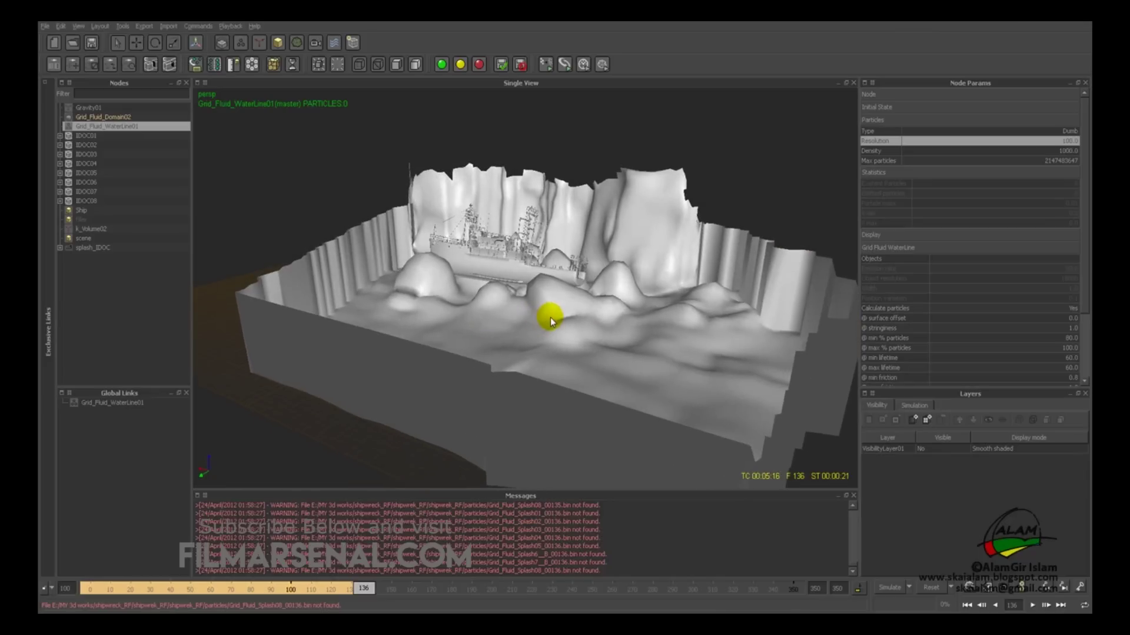
mouse_move(438, 321)
alt+mouse_down()
mouse_move(365, 318)
mouse_move(381, 318)
alt+mouse_up()
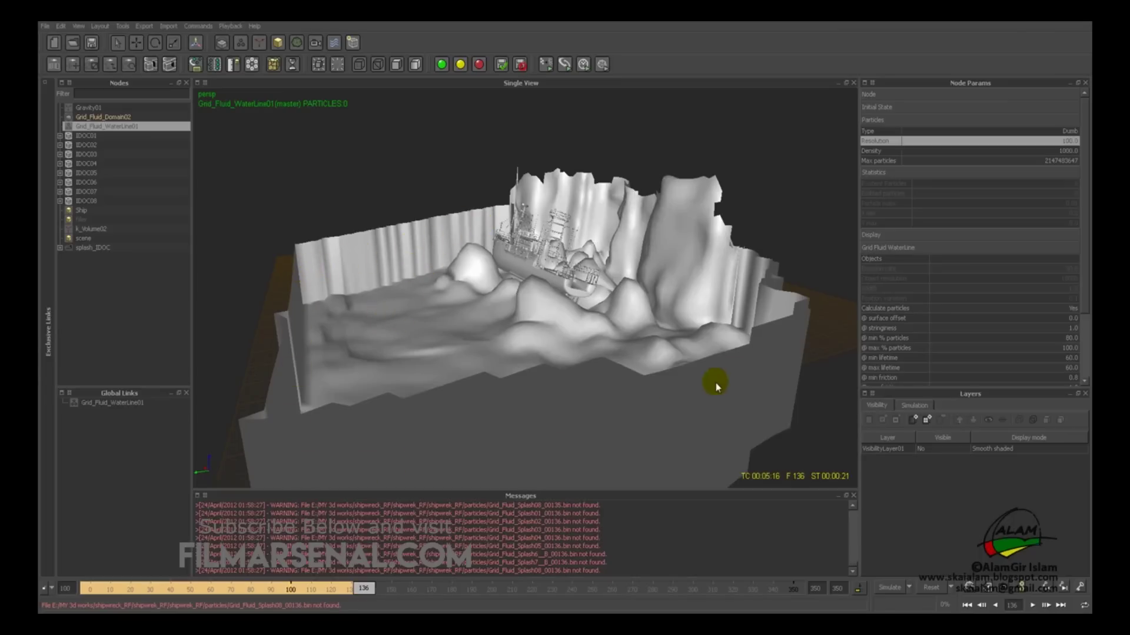
alt+drag(501, 321, 633, 351)
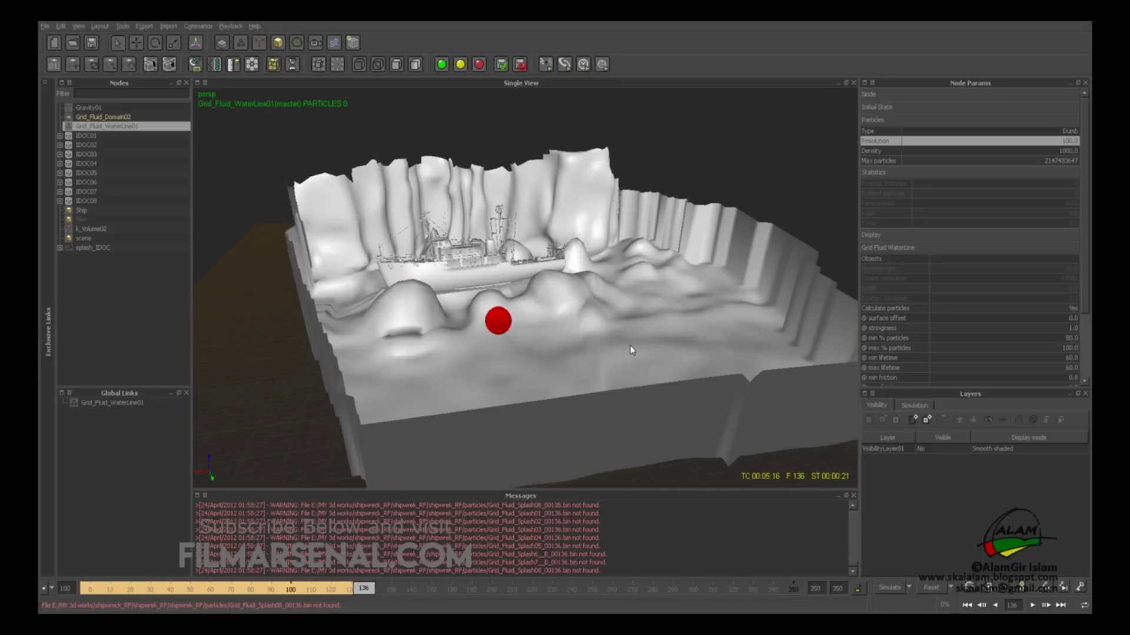
alt+drag(493, 307, 476, 312)
alt+right_drag(477, 314, 479, 315)
mouse_move(457, 298)
alt+mouse_down()
mouse_move(479, 348)
mouse_move(484, 270)
alt+mouse_up()
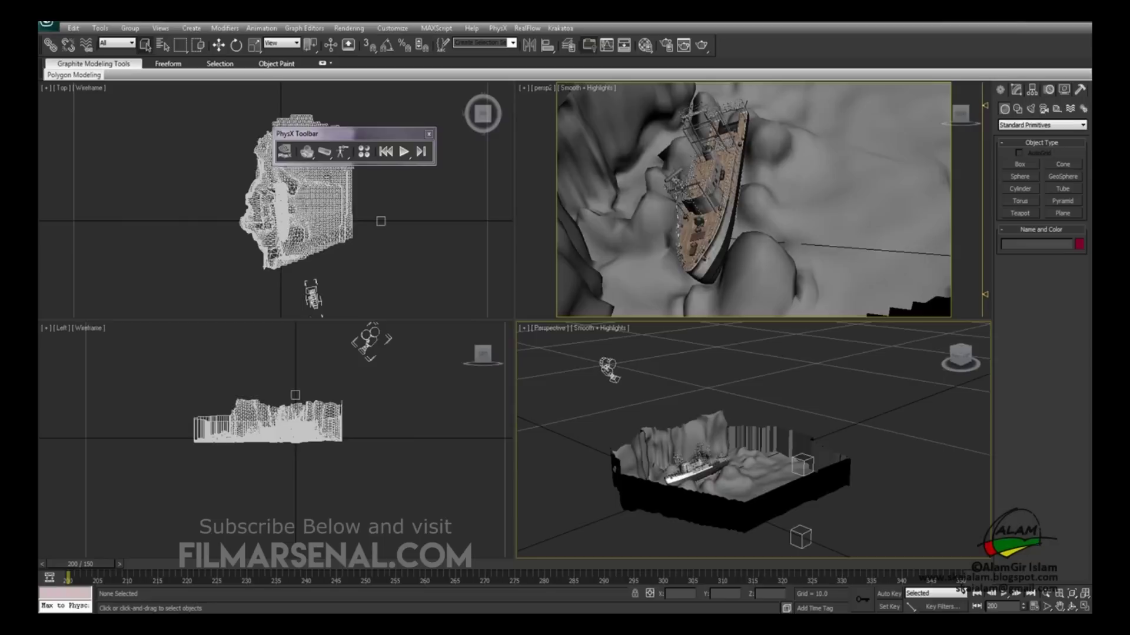
Delete the vertical side-wall polygons around the outer edge of the terrain mesh
key(alt+w)
alt+middle_drag(681, 316, 469, 186)
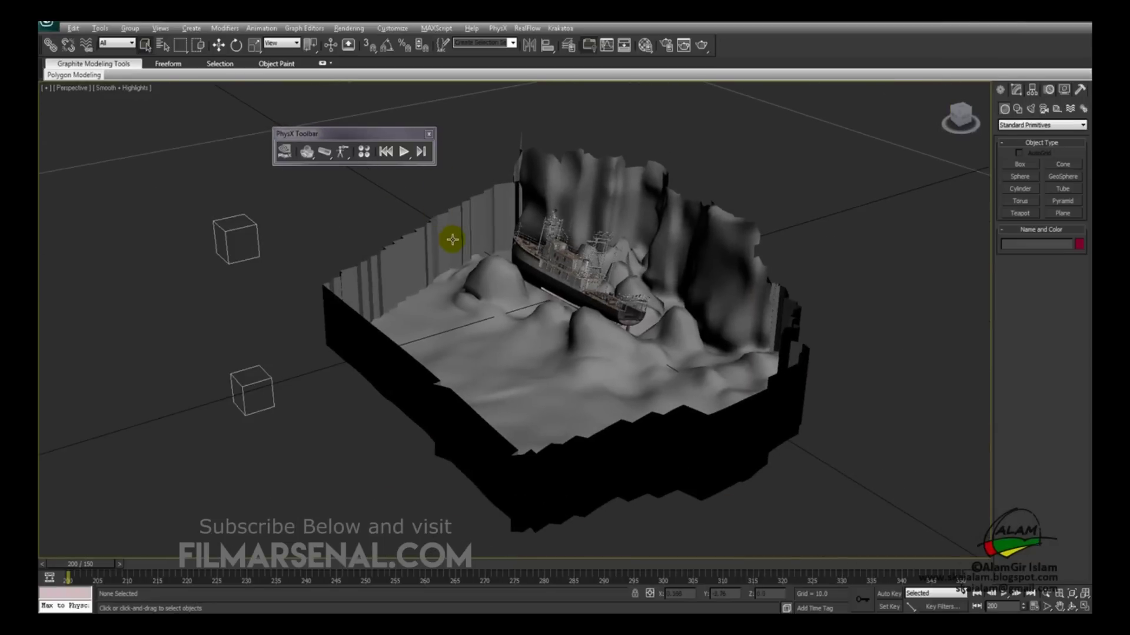
alt+middle_drag(452, 240, 560, 206)
click(563, 219)
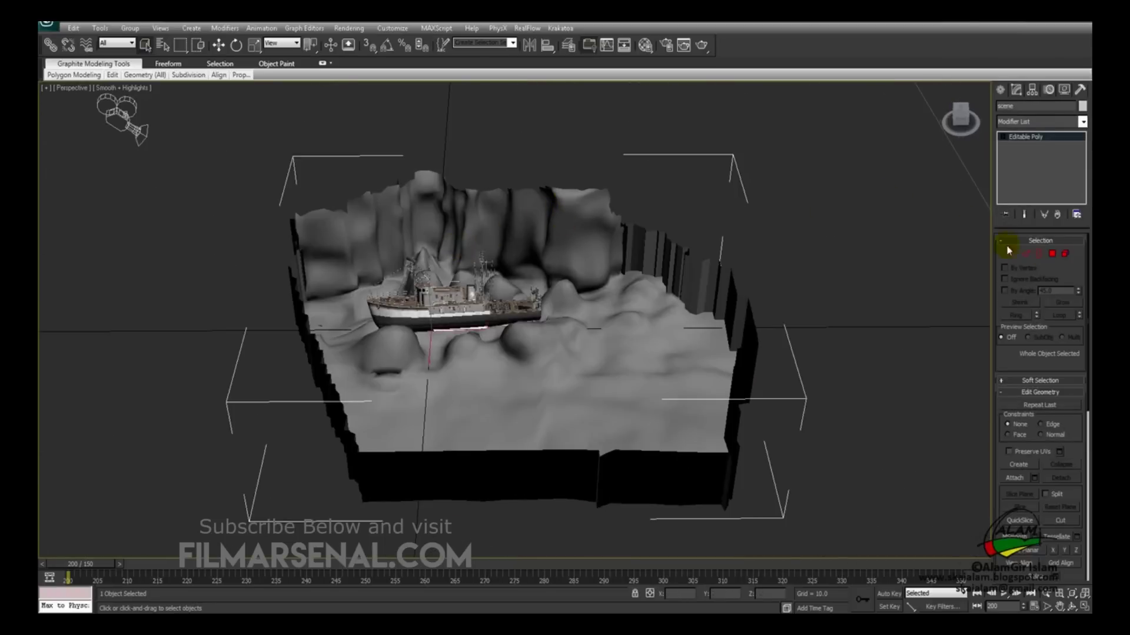
click(1052, 255)
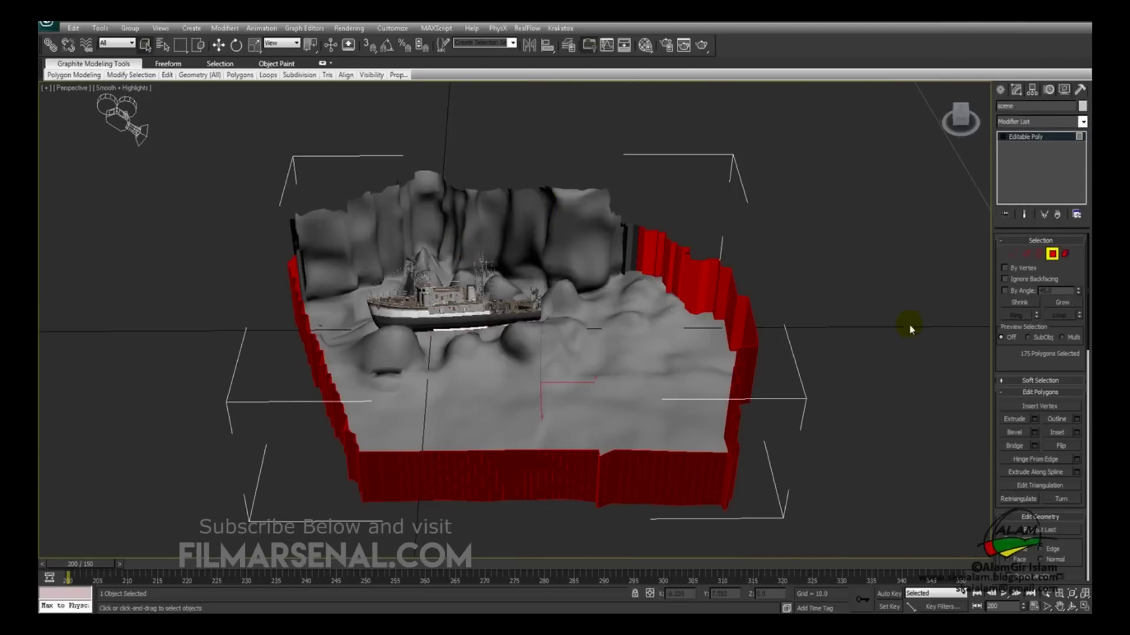
key(Delete)
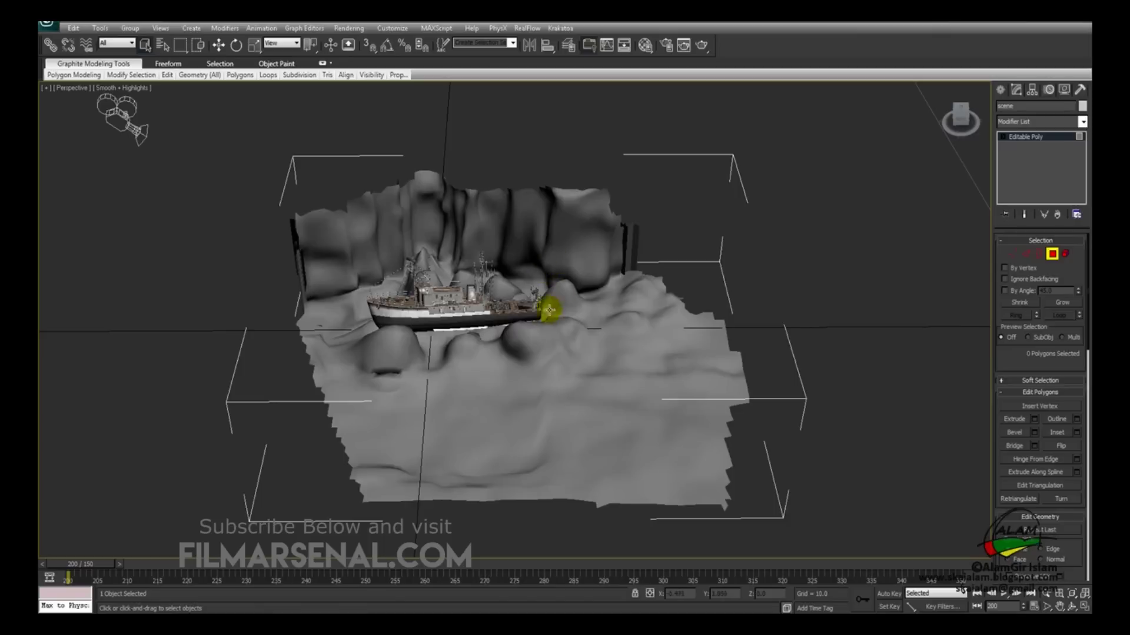
Select the low, flat seabed polygons along the terrain's base in the side view and delete them, keeping the rocks and cliffs
key(alt+w)
click(378, 421)
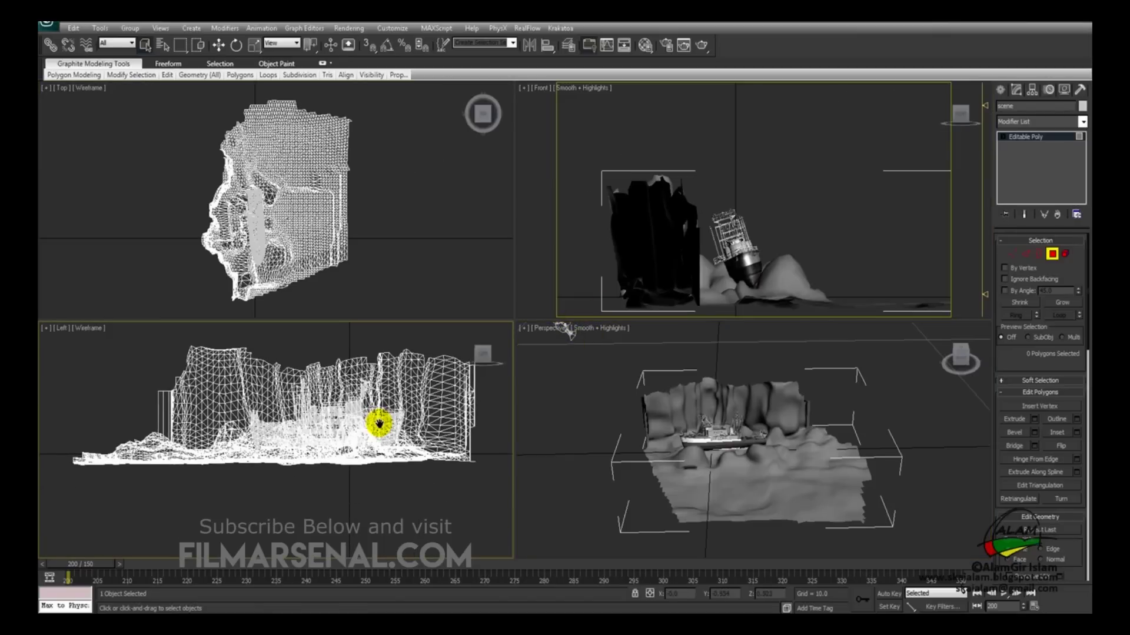
key(alt+w)
middle_drag(403, 423, 328, 423)
drag(68, 405, 910, 356)
key(alt+w)
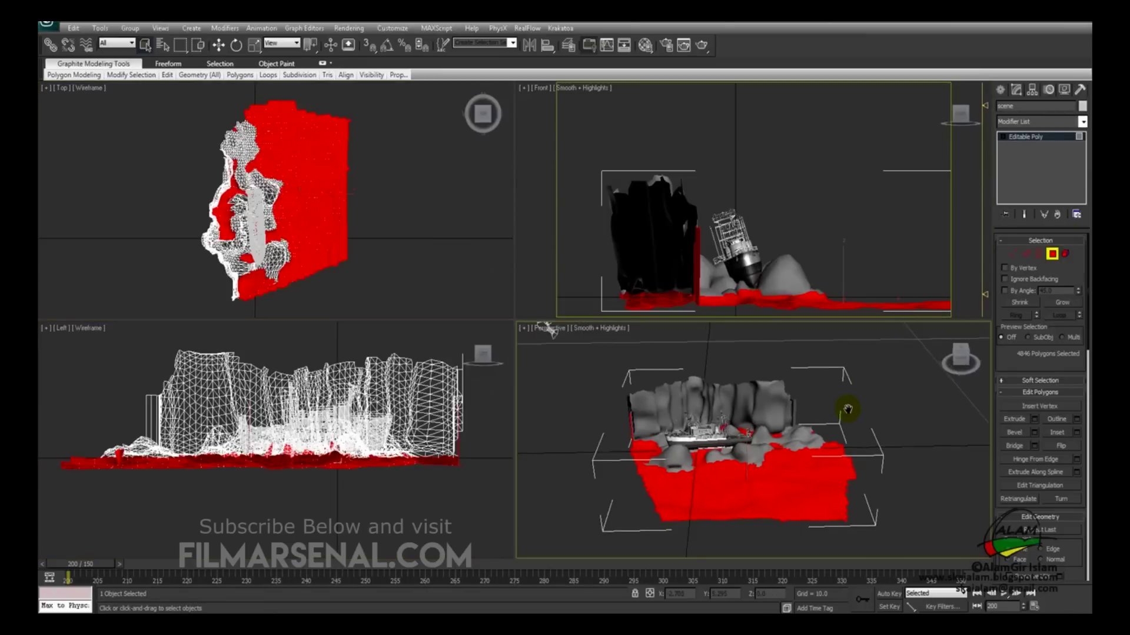
key(alt+w)
alt+middle_drag(832, 396, 596, 313)
click(690, 377)
Check the trimmed mesh, leave polygon editing, and select the cliffs, rocks and ship together
scroll(596, 313, up, 5)
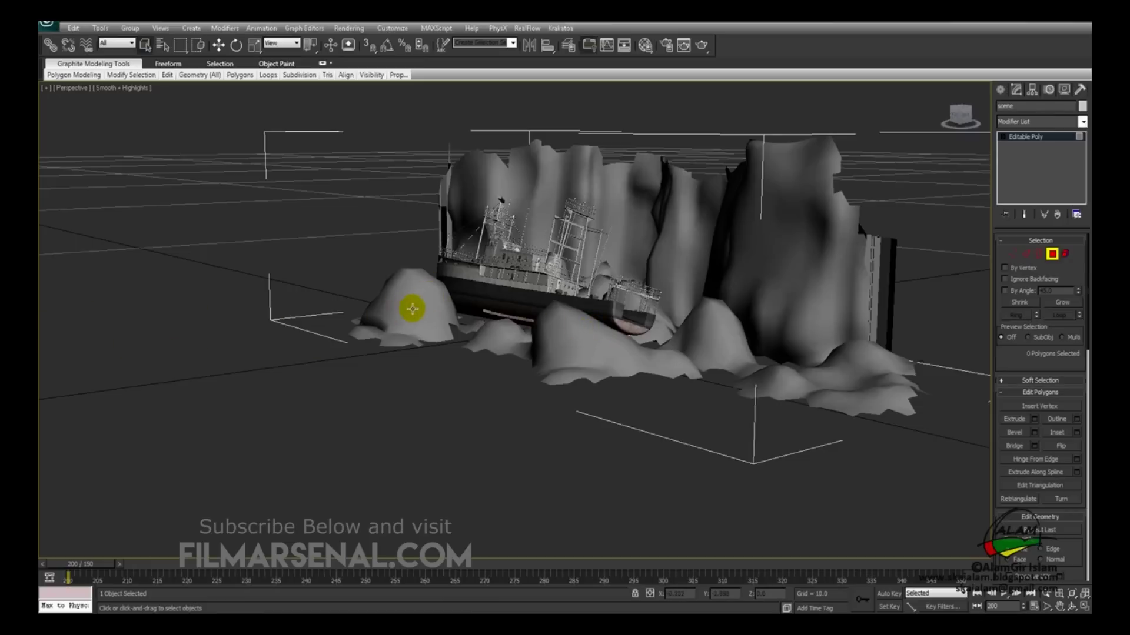
scroll(399, 320, up, 3)
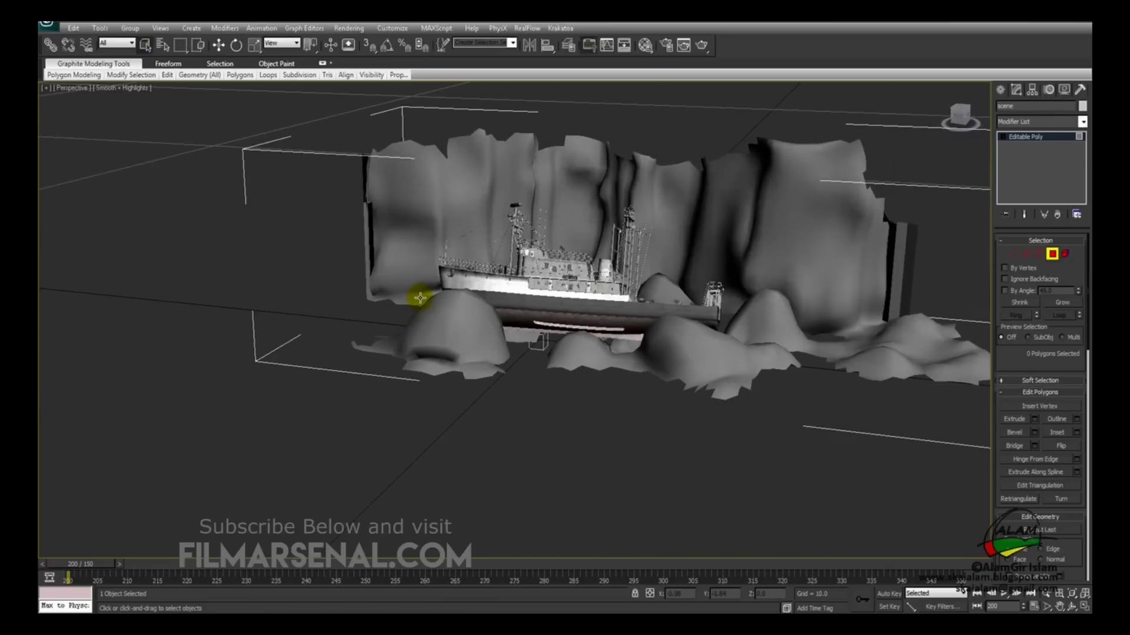
alt+middle_drag(564, 361, 518, 368)
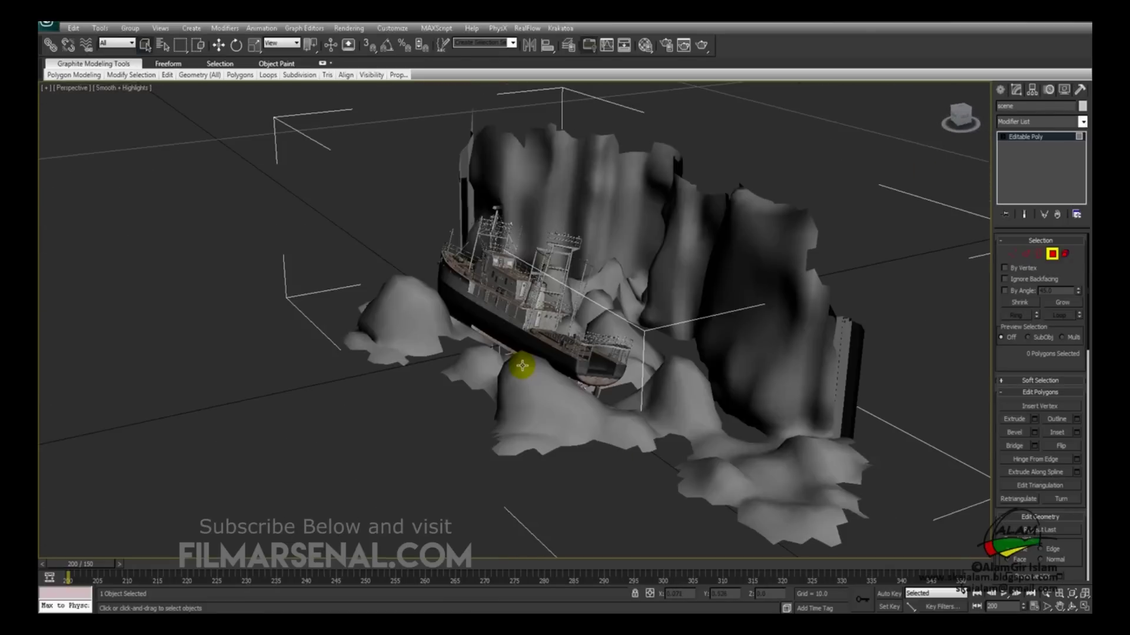
click(1052, 255)
alt+middle_drag(781, 373, 623, 368)
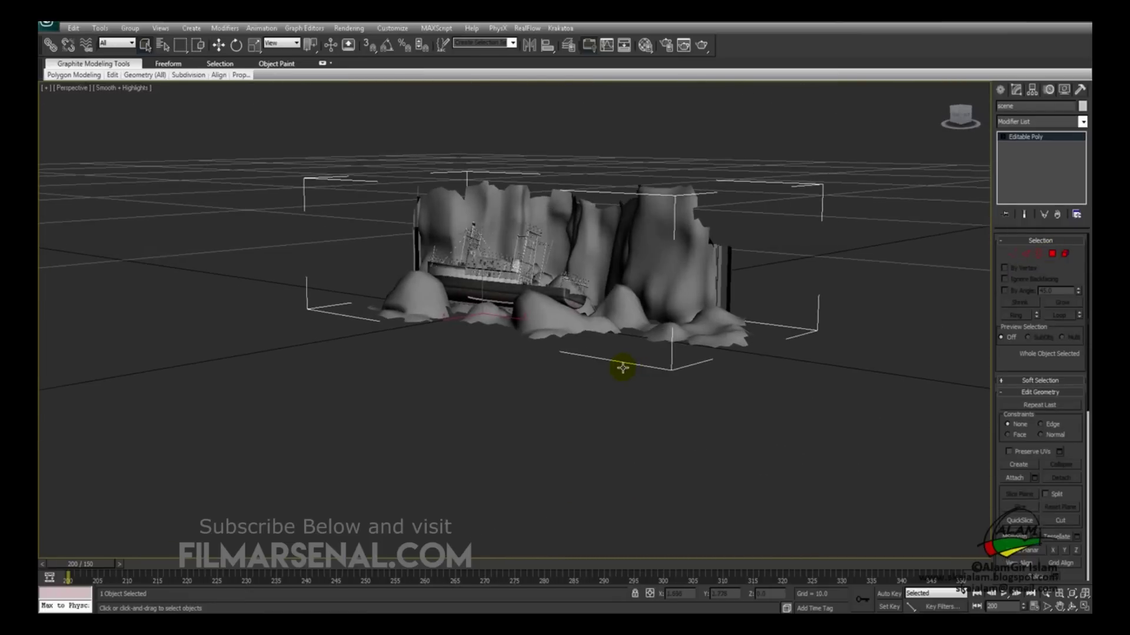
drag(297, 112, 806, 439)
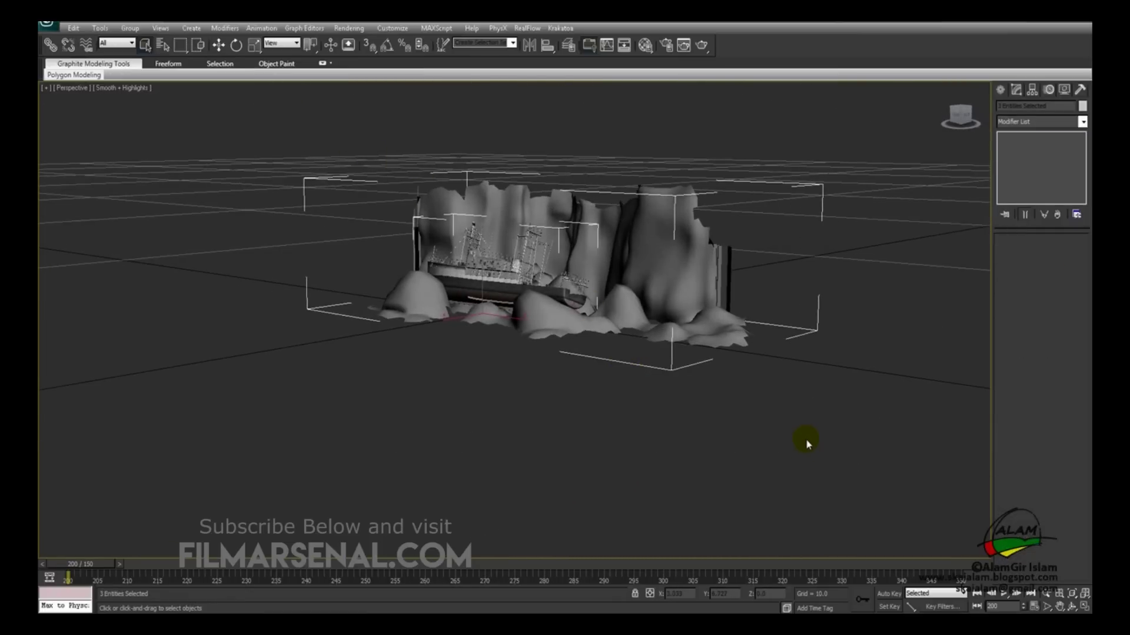
alt+middle_drag(535, 413, 547, 408)
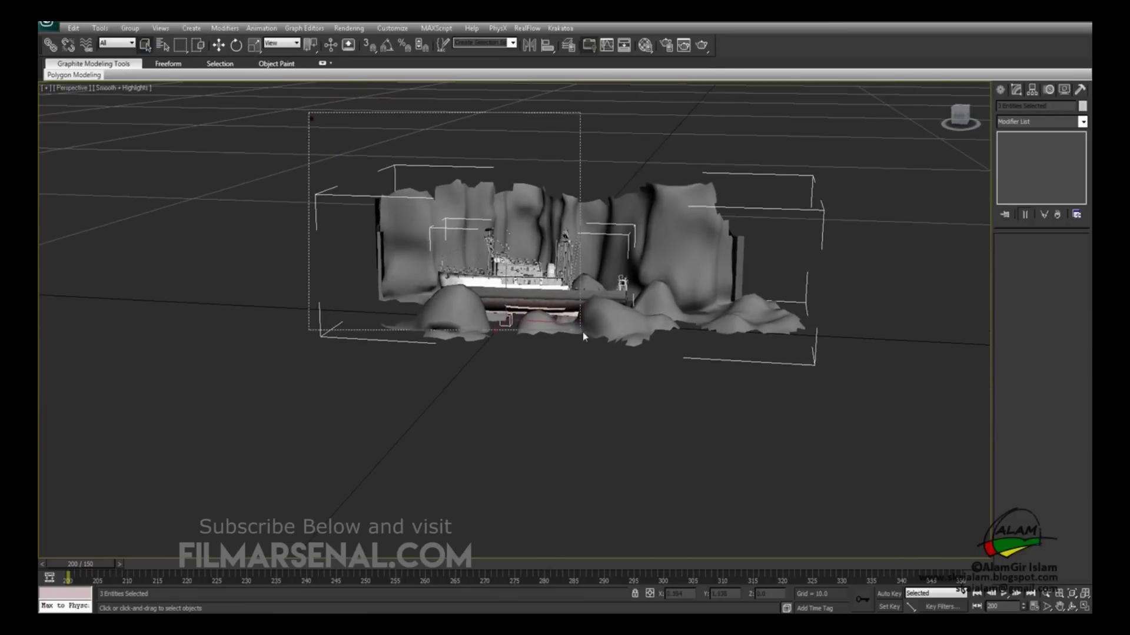
Start exporting only the selected objects and choose the Desktop as the destination folder
click(46, 27)
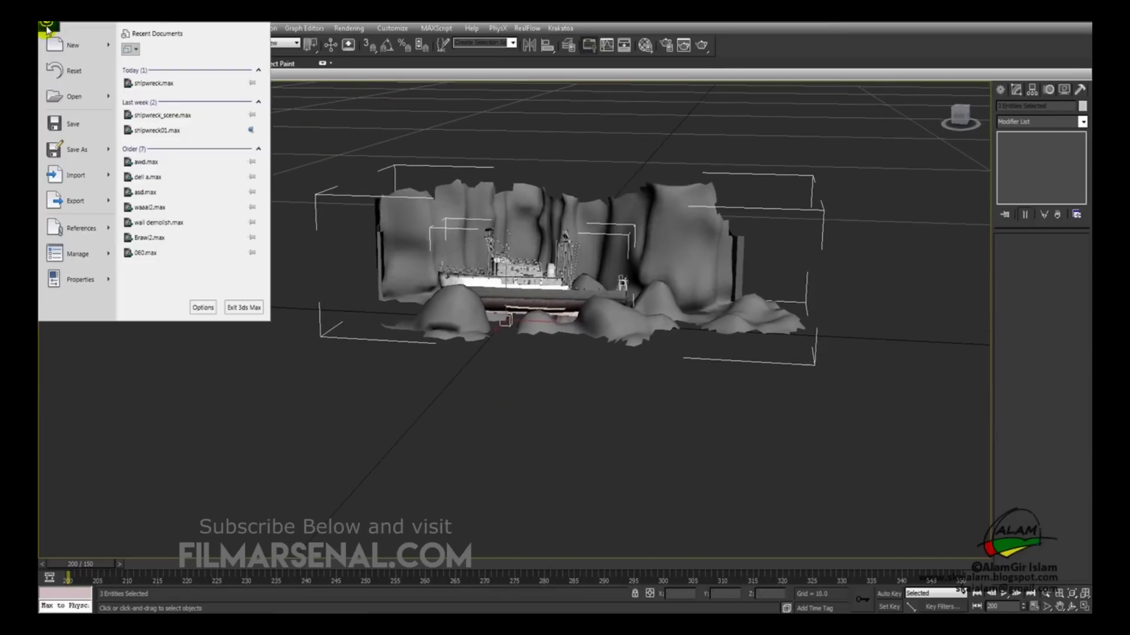
mouse_move(88, 196)
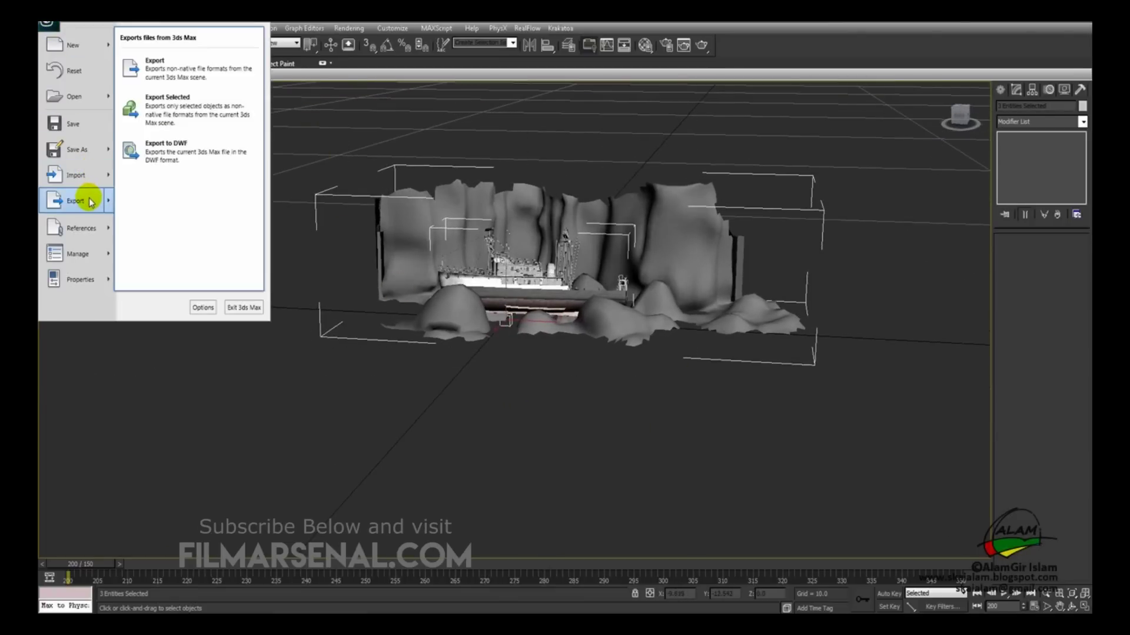
click(165, 115)
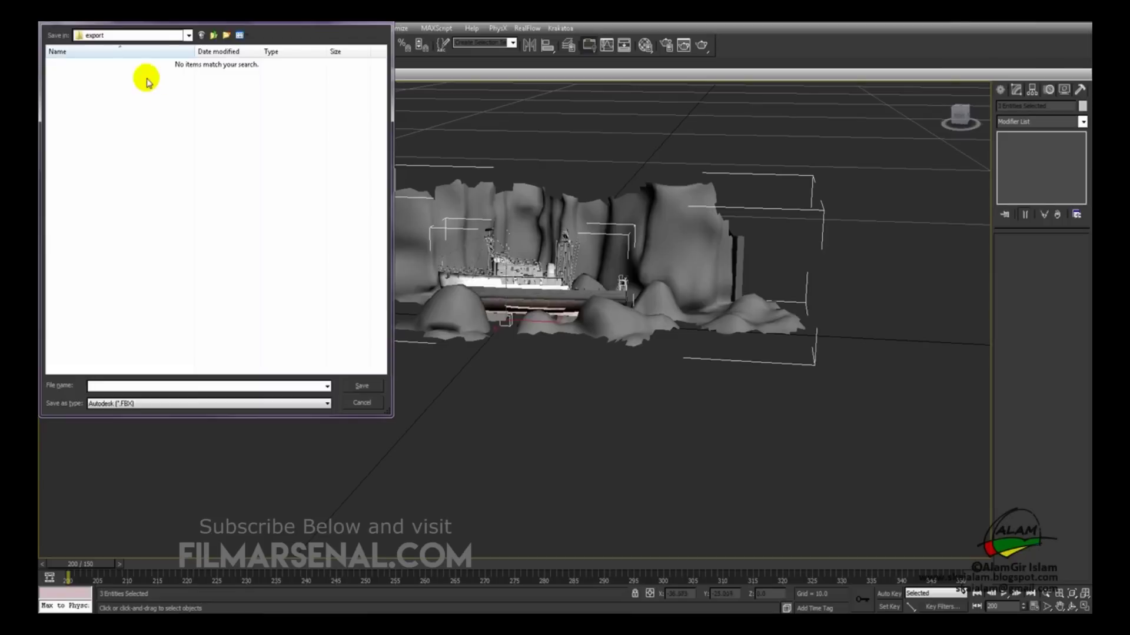
click(213, 36)
click(213, 37)
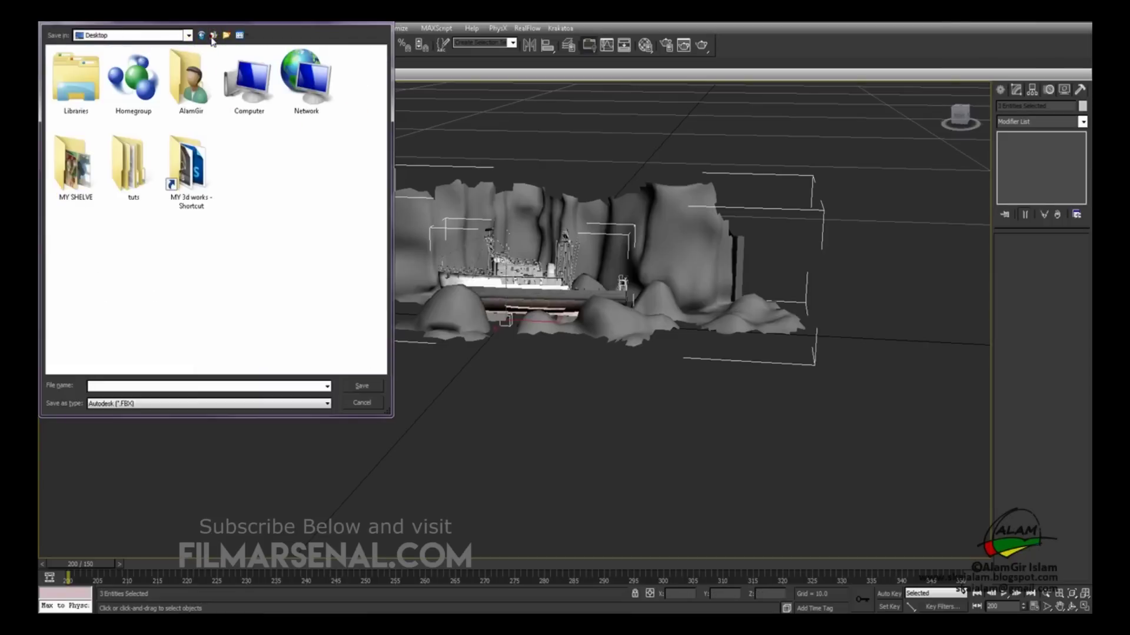
Export the selection as a RealFlow SD file named "waterline mesh", then switch to RealFlow
click(126, 384)
click(128, 405)
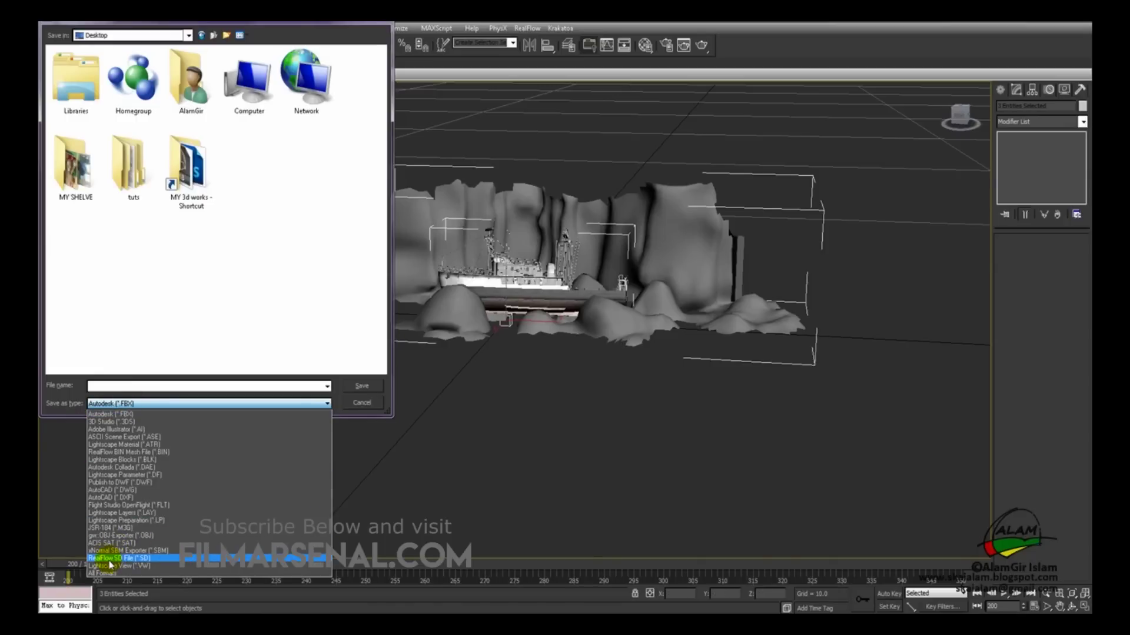
click(117, 559)
click(97, 386)
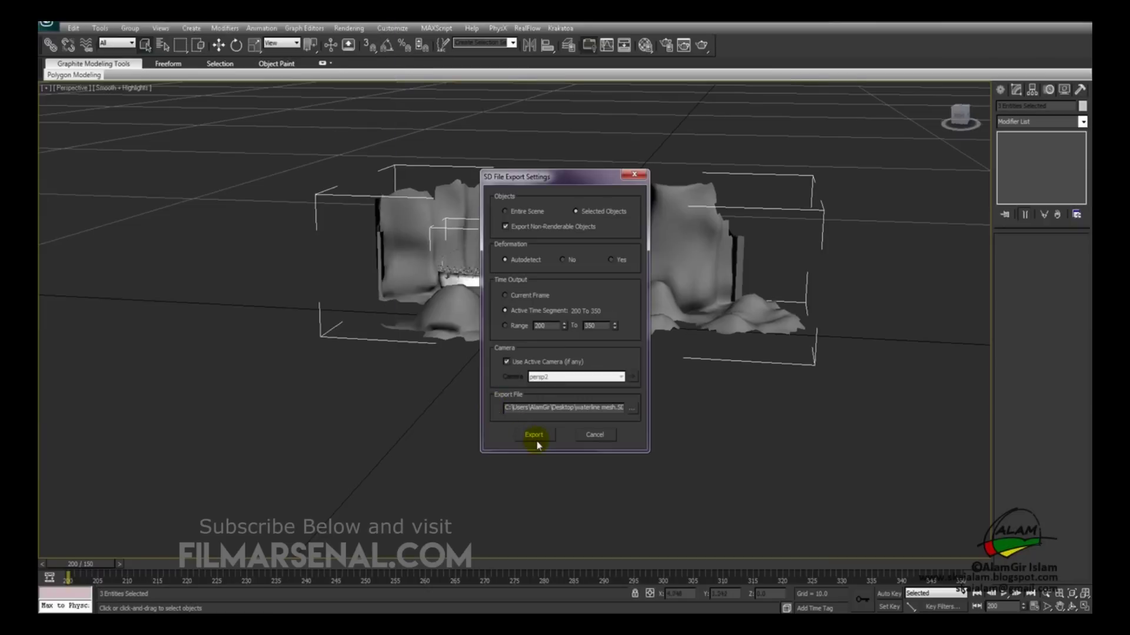
click(533, 436)
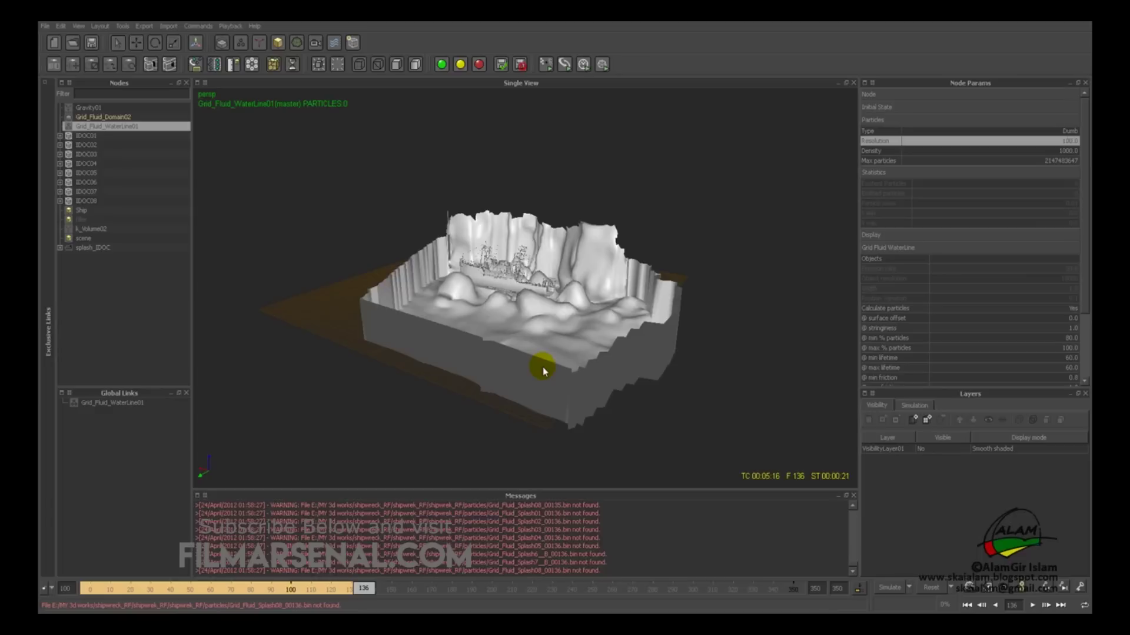
Begin an object import and paste the copied waterline mesh.SD file into the project's objects folder
scroll(548, 373, up, 5)
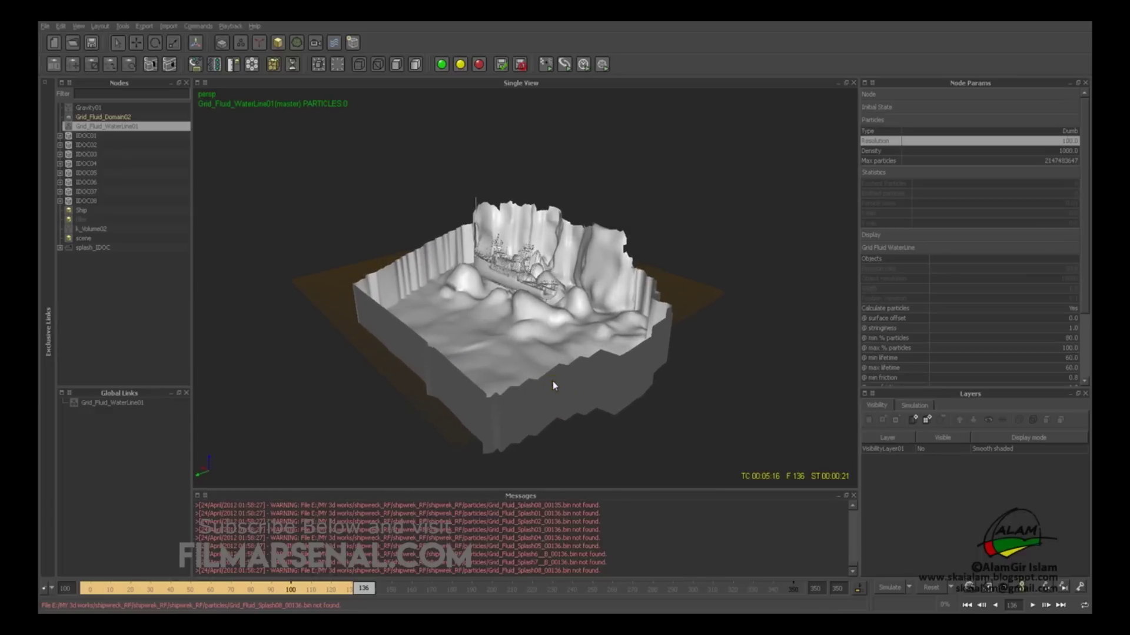
alt+drag(551, 372, 539, 373)
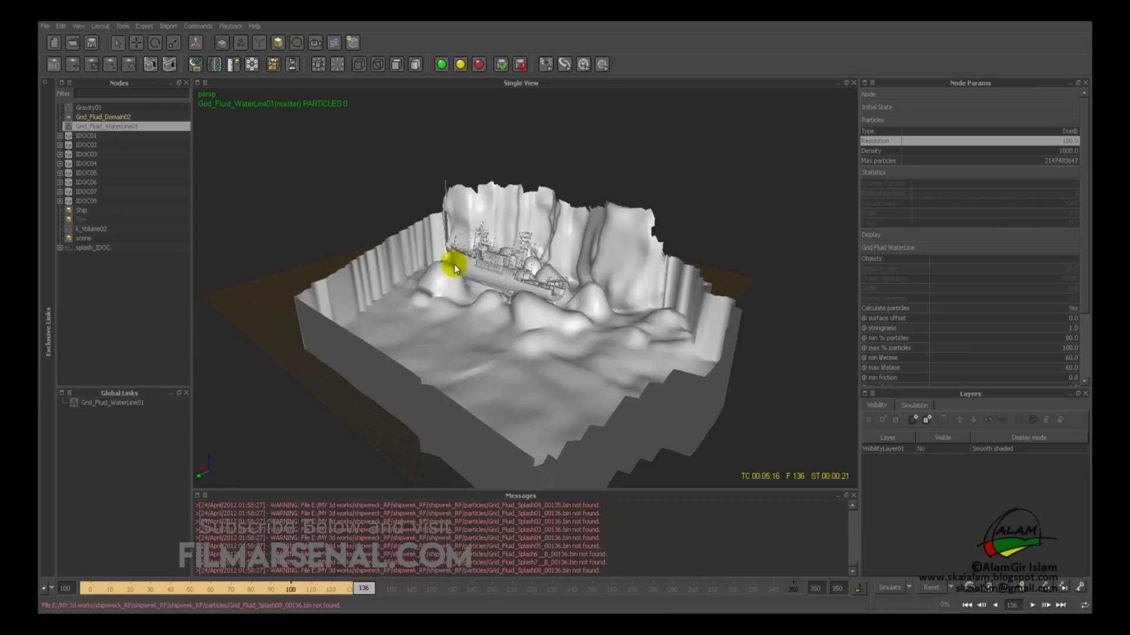
click(168, 26)
click(172, 39)
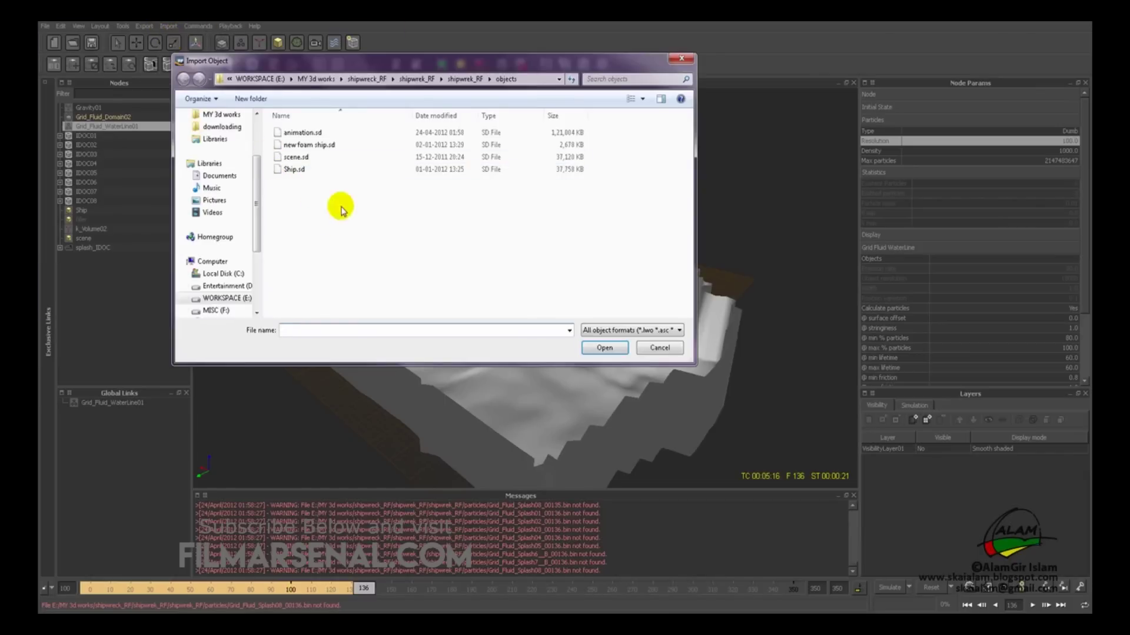
right_click(292, 211)
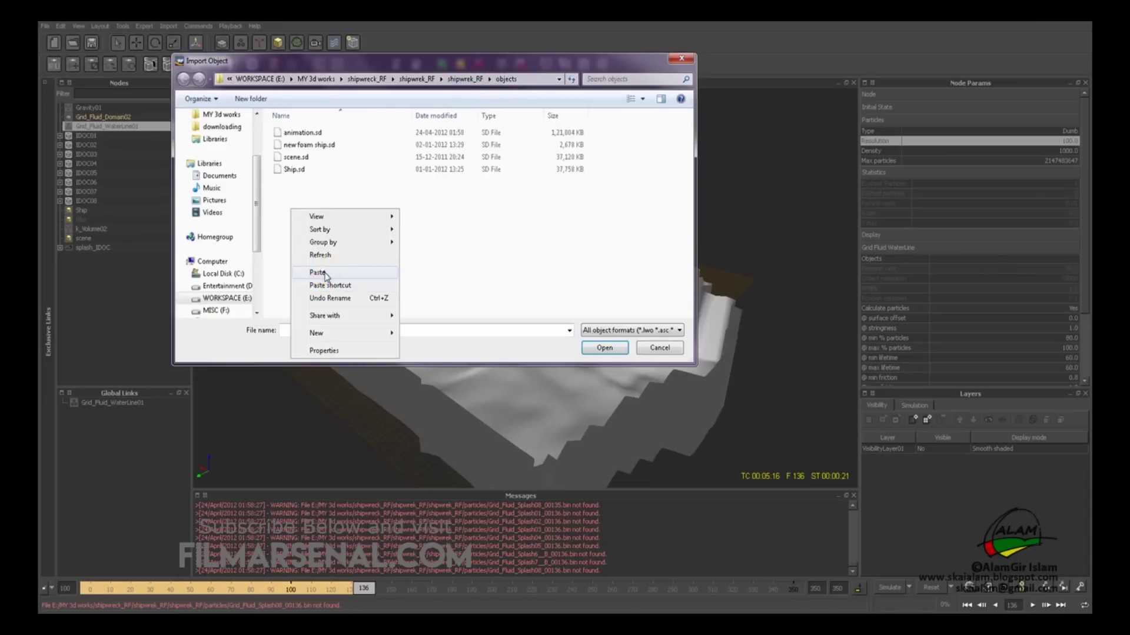
click(323, 273)
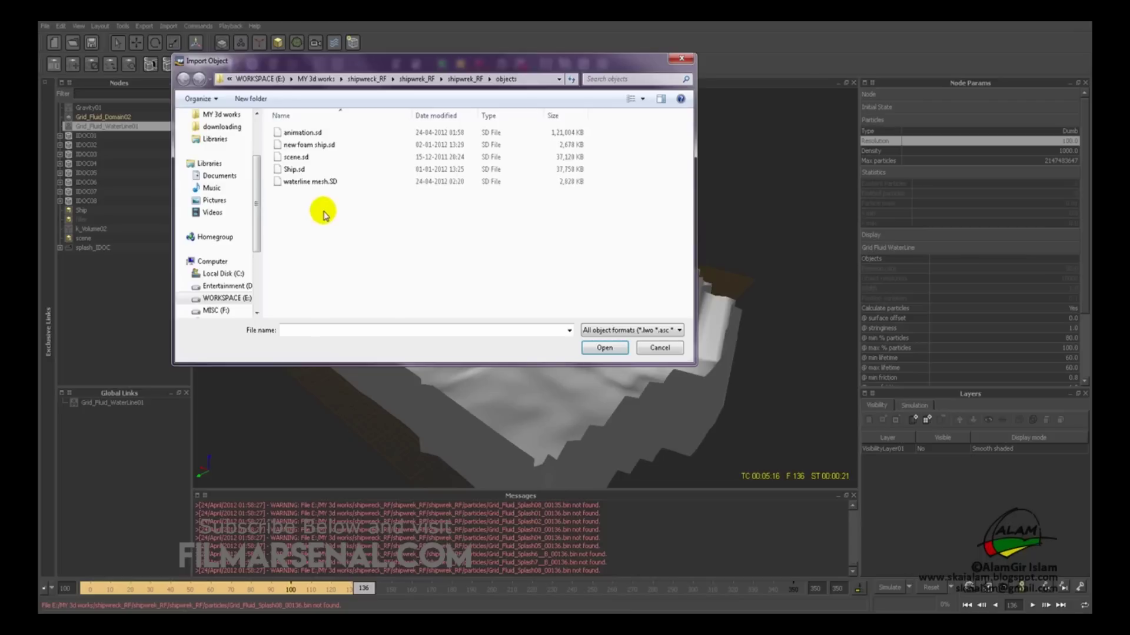
Import waterline mesh.SD and accept replacing the objects from the SD file already loaded
click(294, 182)
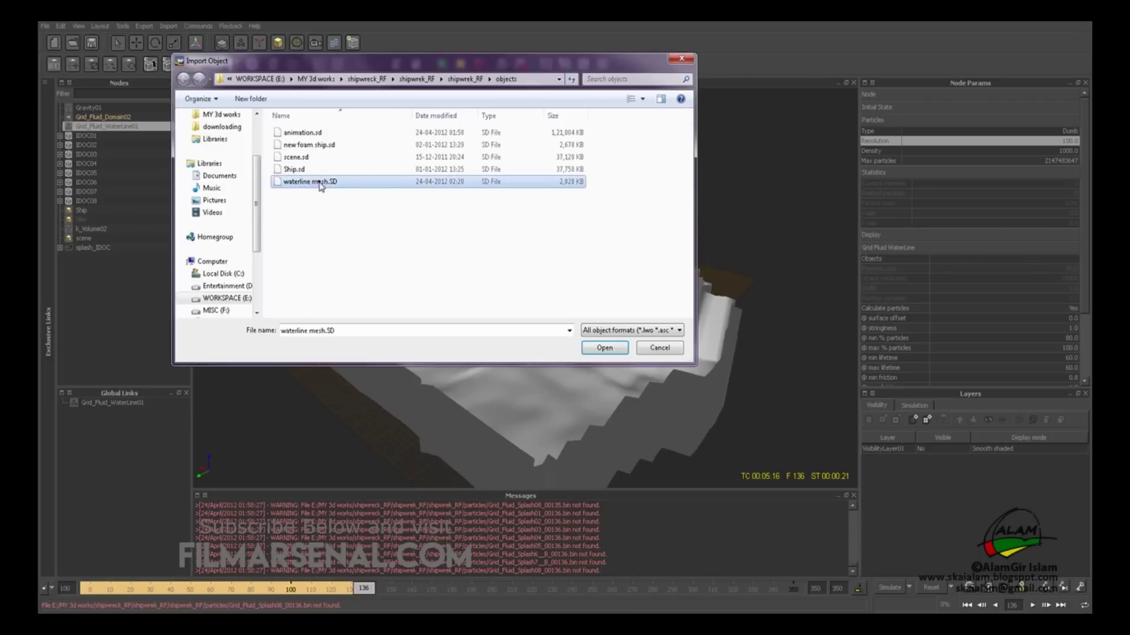
click(604, 348)
drag(567, 276, 512, 246)
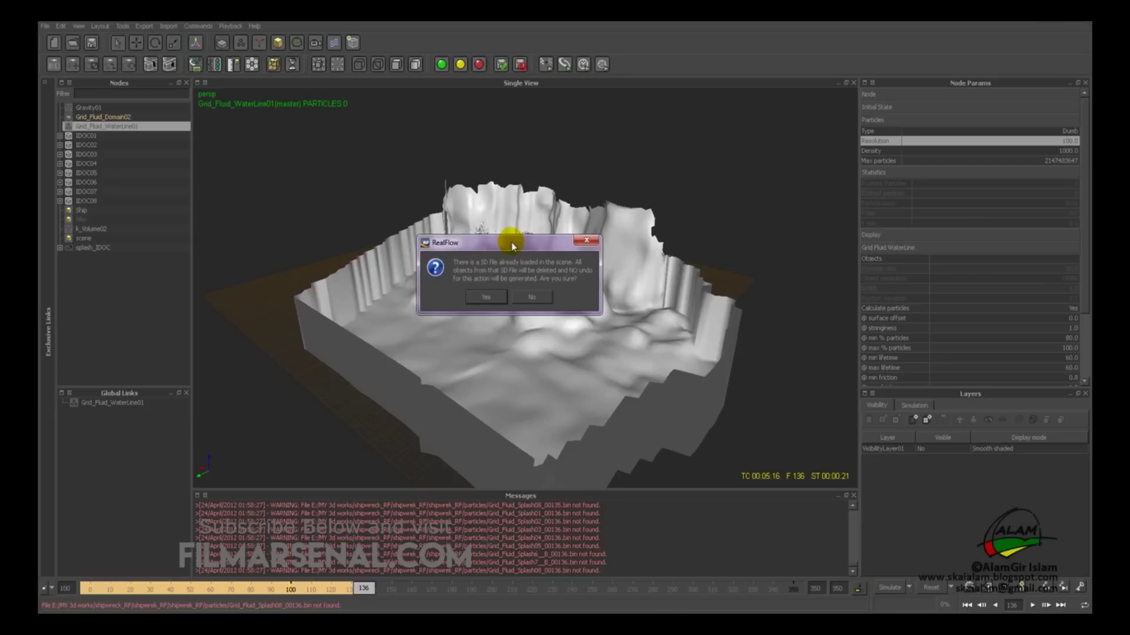
click(486, 298)
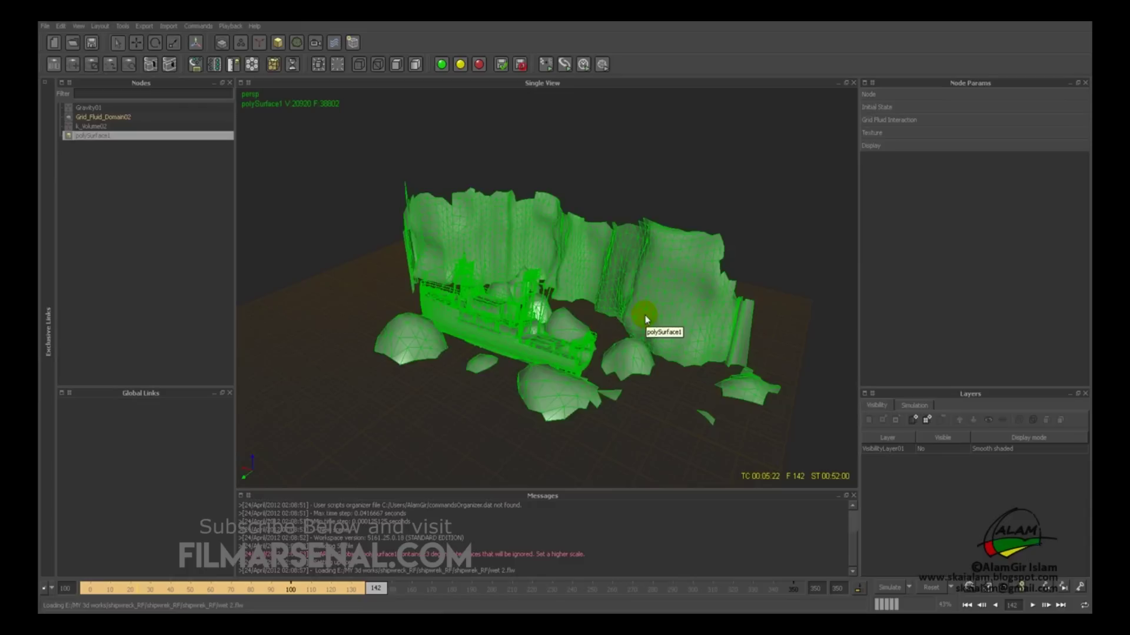
Inspect the polySurface1 mesh and temporarily show the Grid_Fluid_Domain02 particles to compare them with the cliffs and ship
click(324, 221)
alt+drag(324, 221, 419, 222)
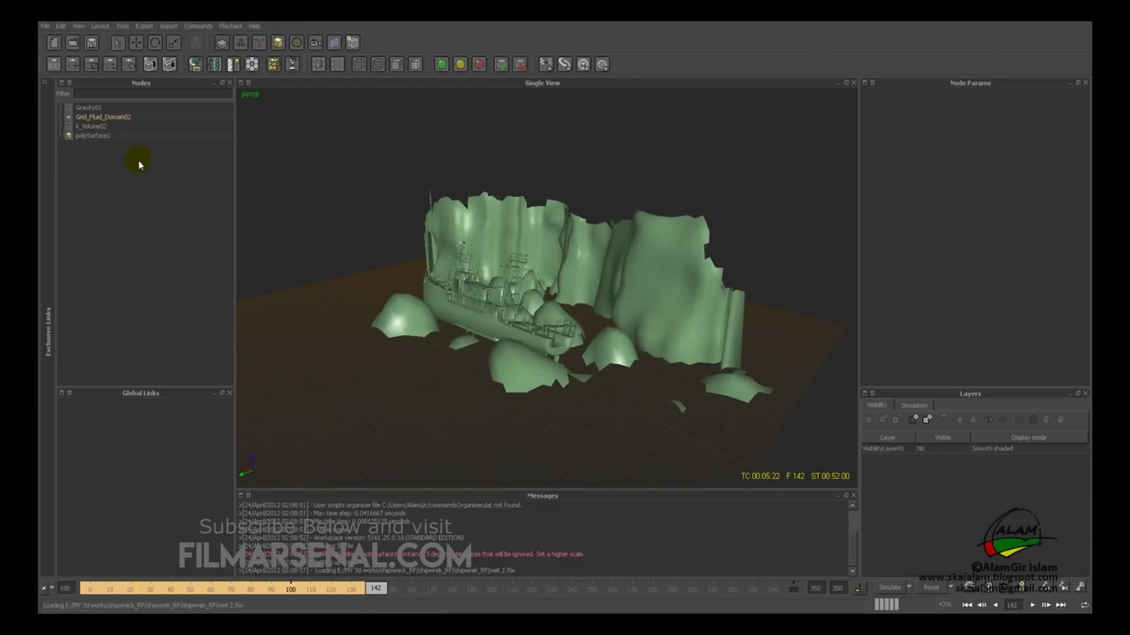
click(87, 136)
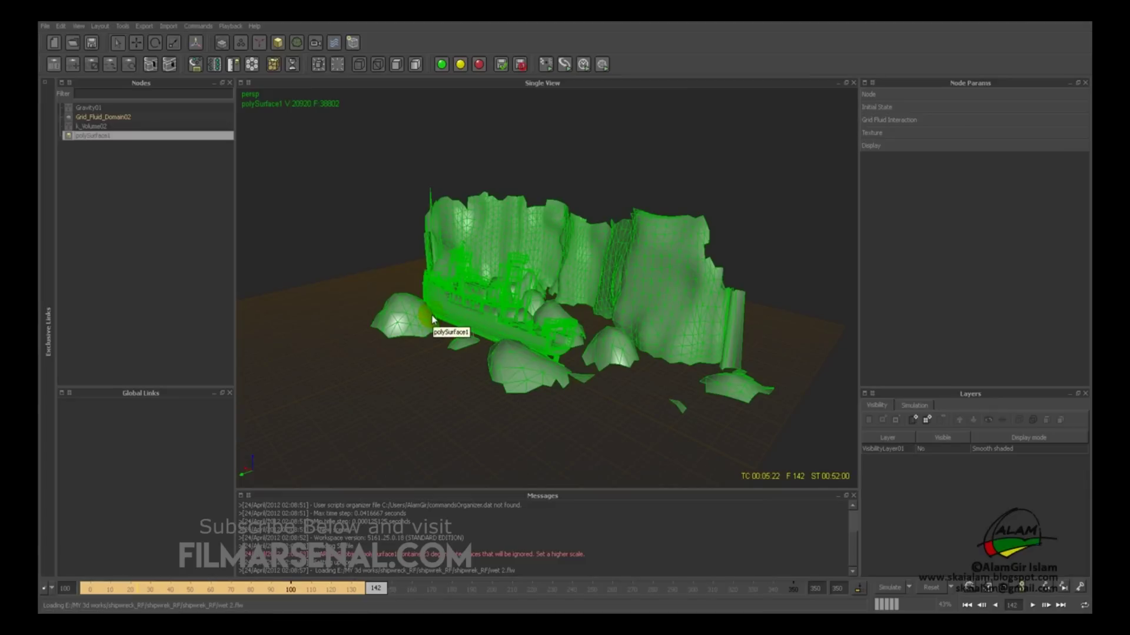
click(90, 127)
click(89, 118)
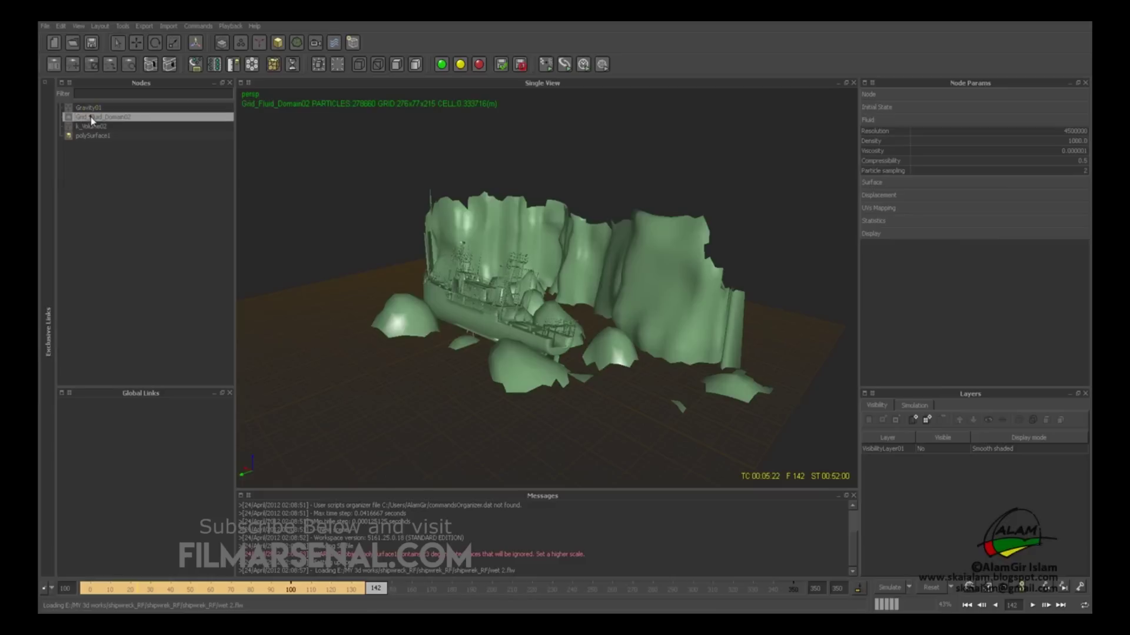
click(923, 234)
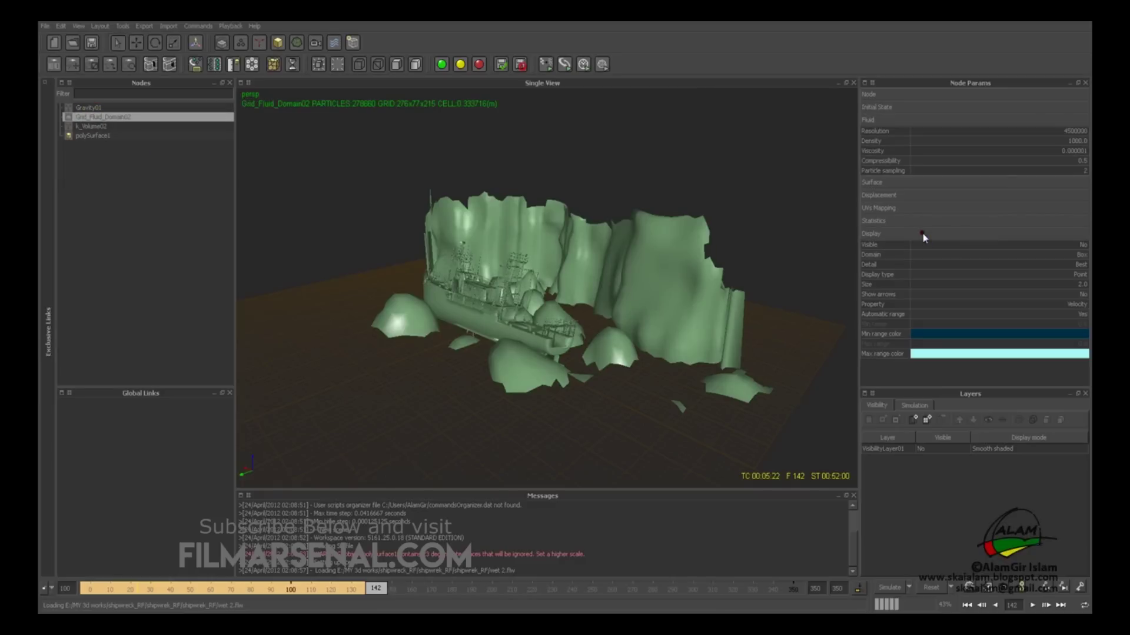
double_click(991, 246)
alt+drag(500, 282, 446, 305)
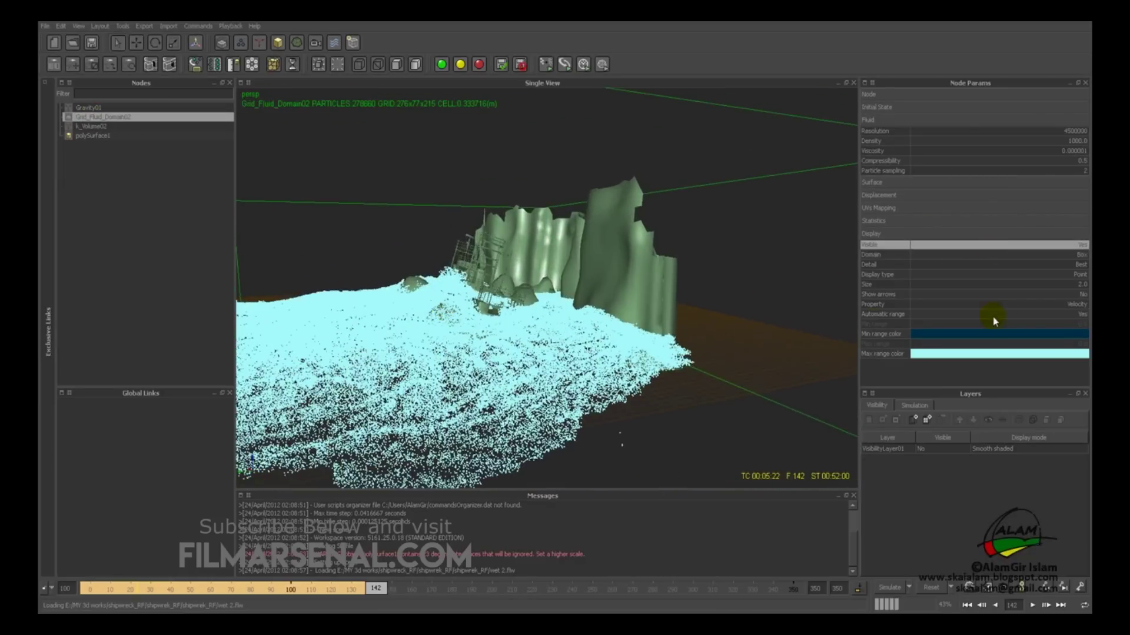
click(1017, 251)
click(1018, 245)
alt+right_drag(433, 294, 450, 309)
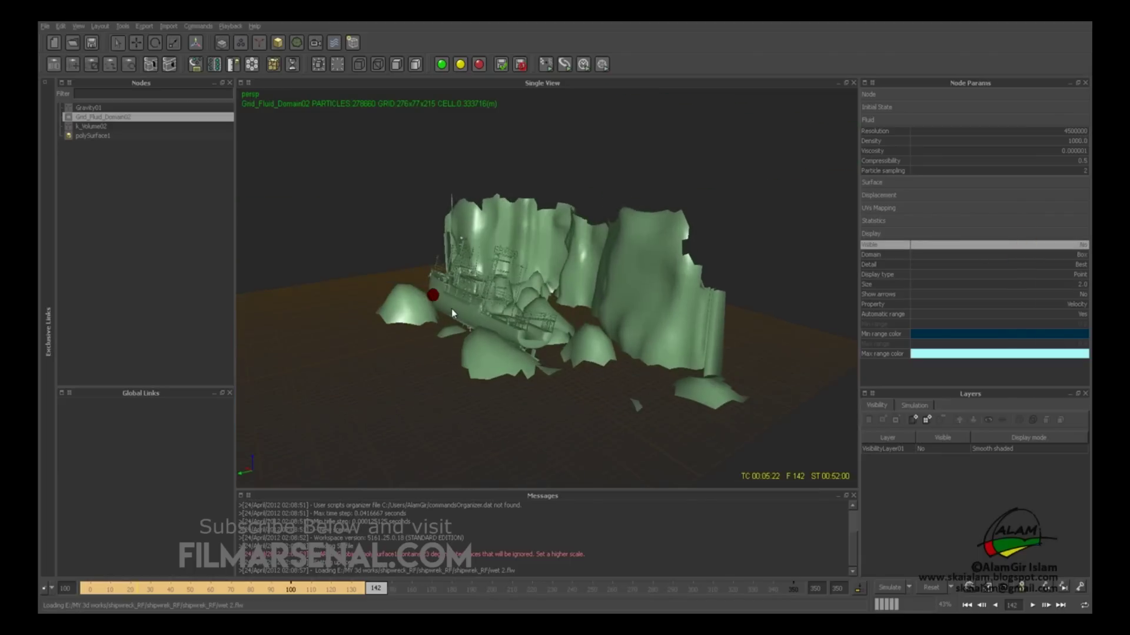
Select the gravity node and show the scene's exclusive links beside the node list
click(71, 108)
alt+drag(474, 399, 461, 353)
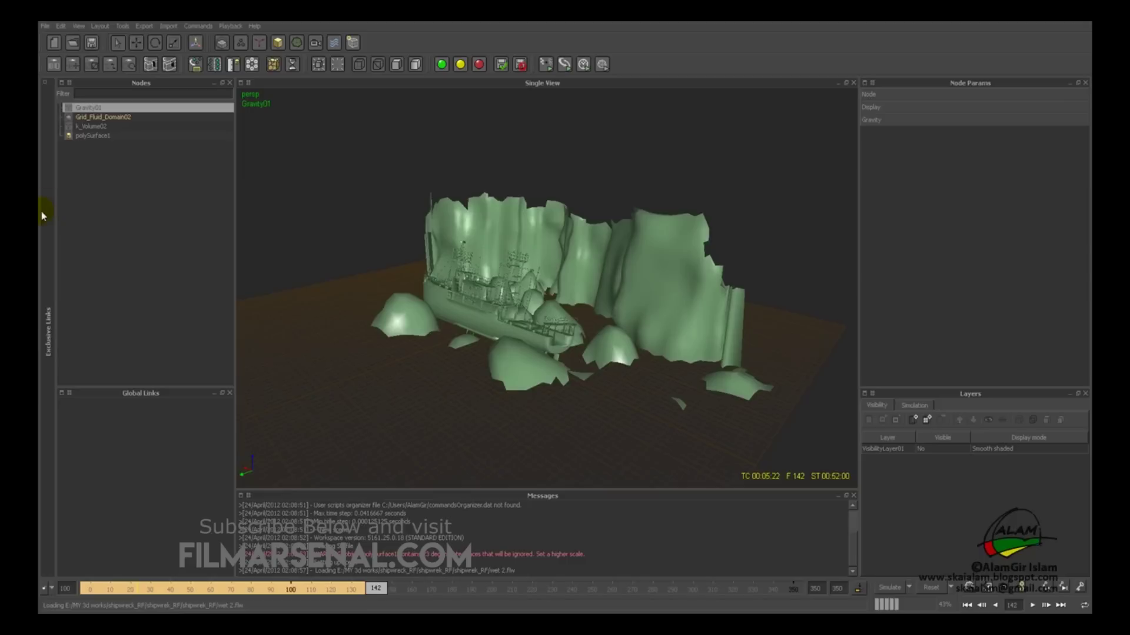
click(47, 315)
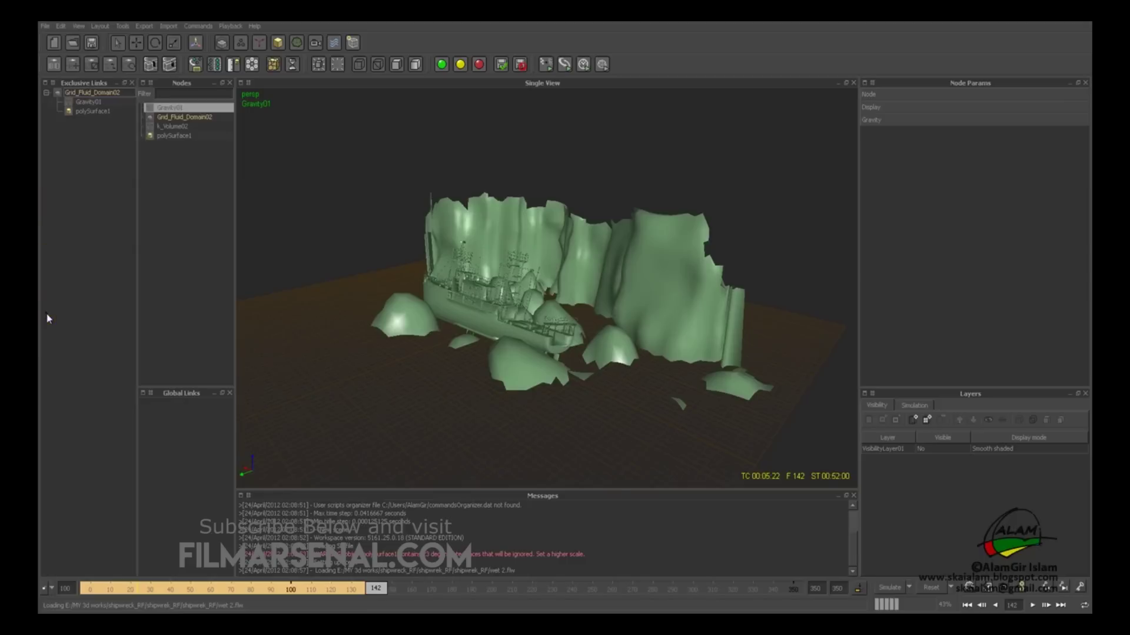
Check that Gravity01 and polySurface1 are exclusively linked to Grid_Fluid_Domain02, selecting each linked item in turn
click(187, 224)
click(46, 92)
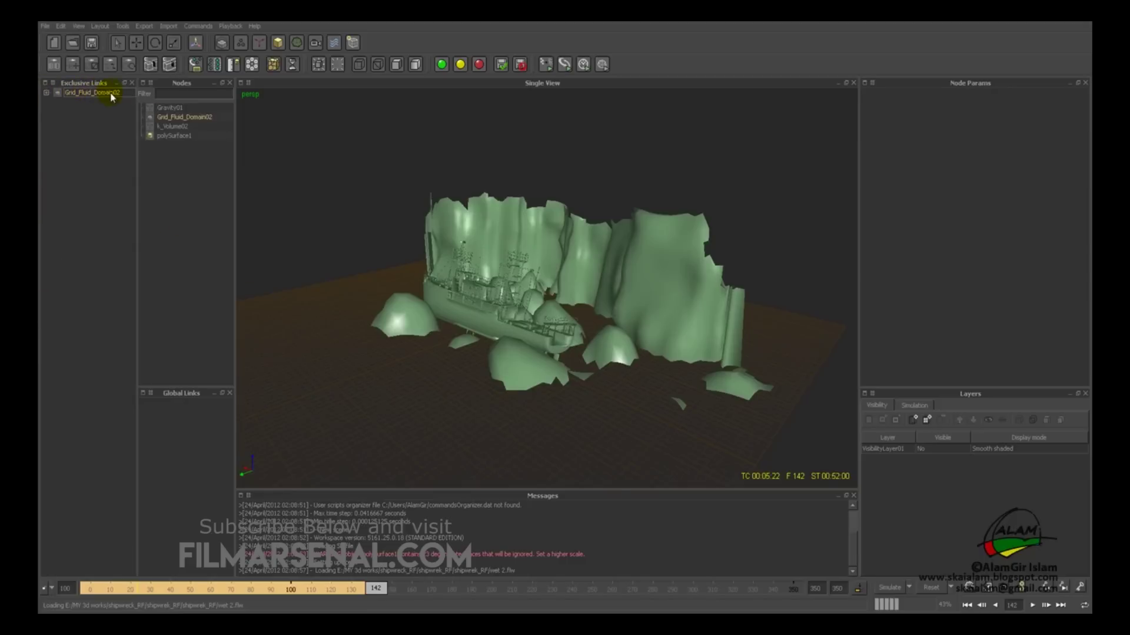
click(45, 92)
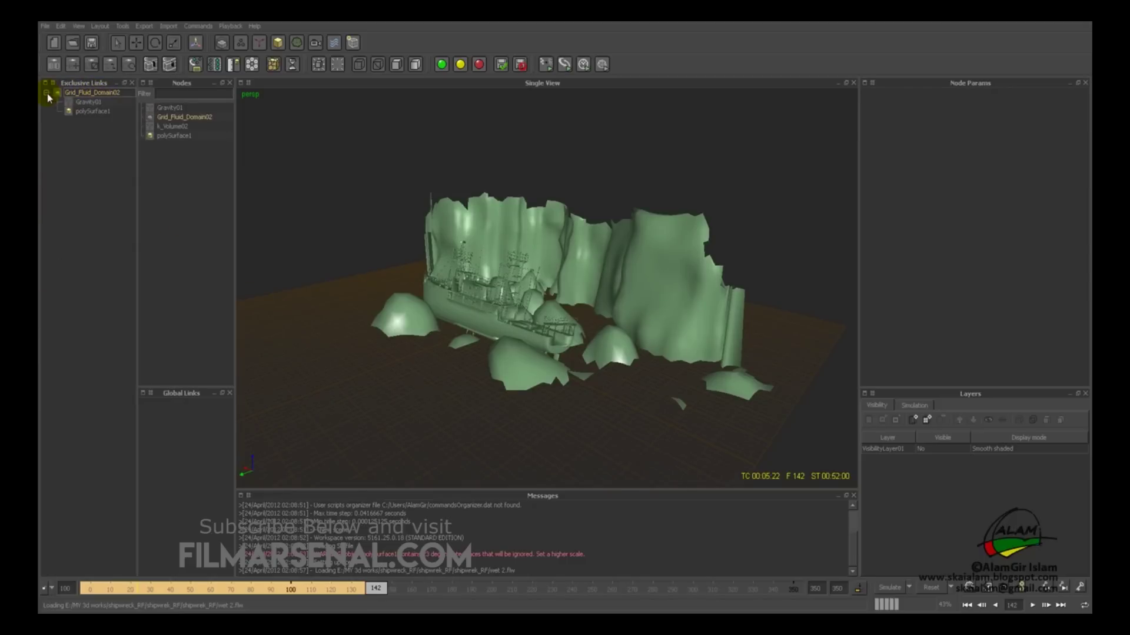
click(85, 102)
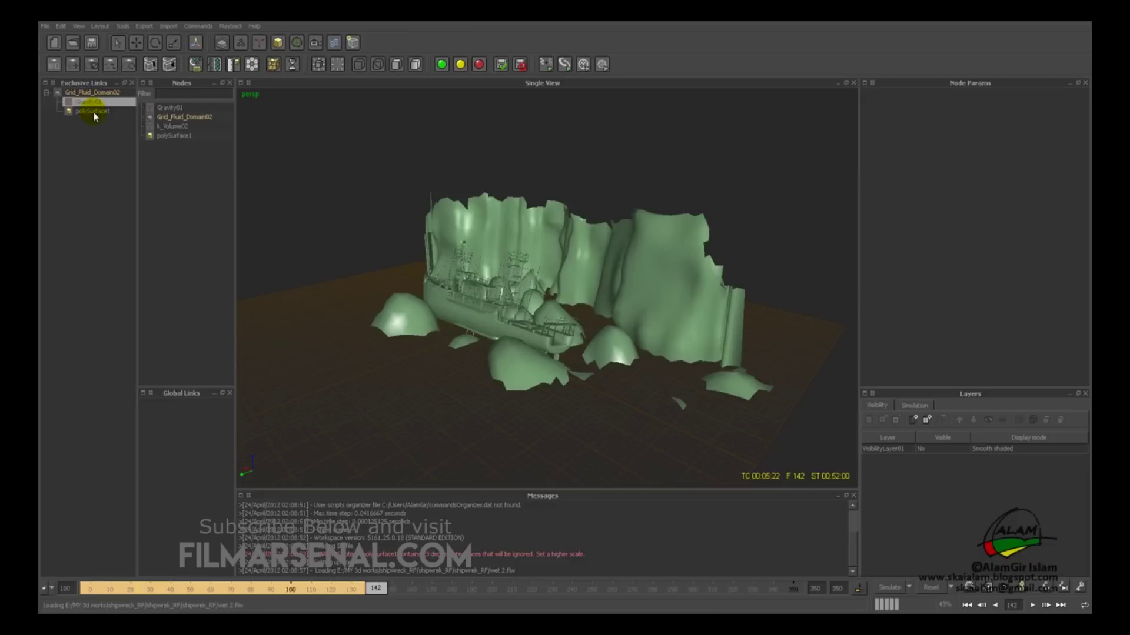
click(93, 111)
click(158, 137)
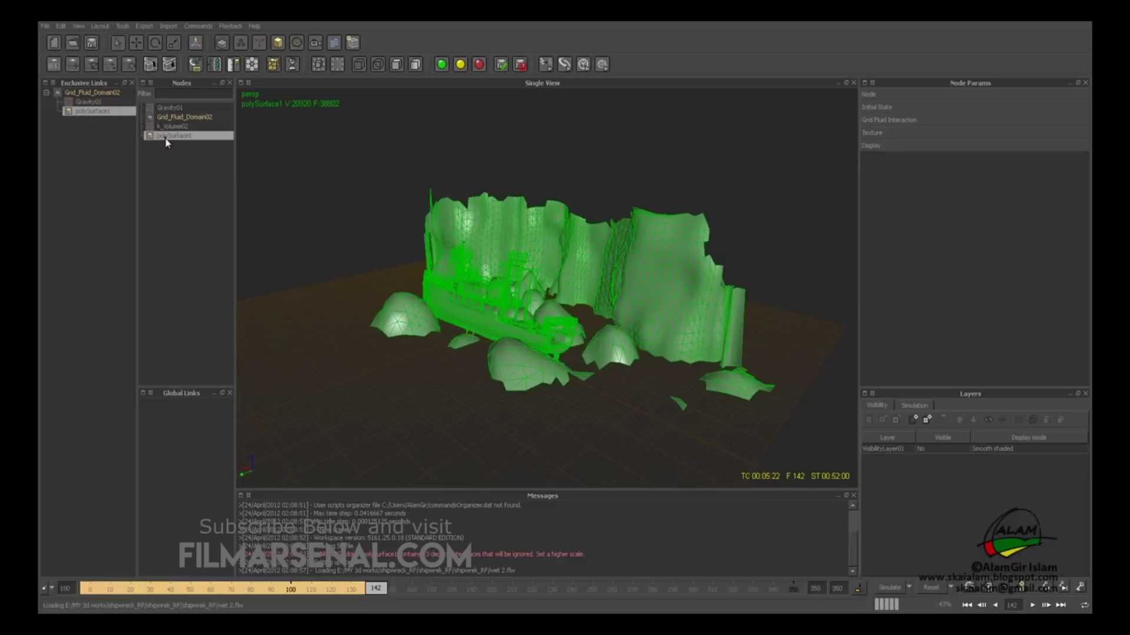
click(91, 95)
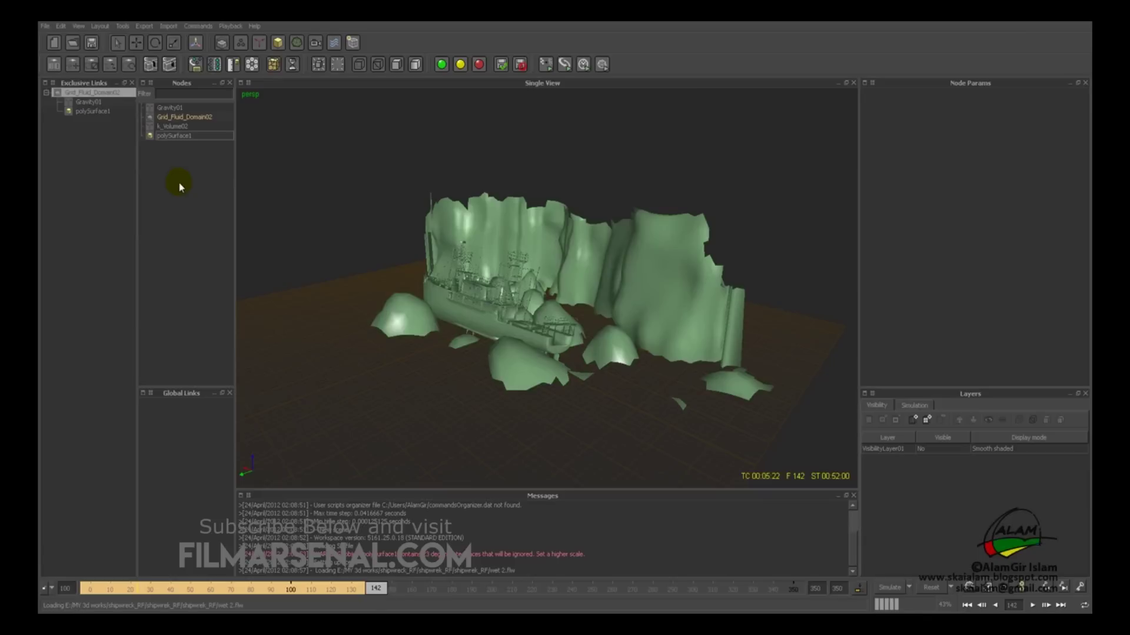
Create a Wet grid fluid node and link it exclusively to Grid_Fluid_Domain02
click(222, 43)
click(223, 44)
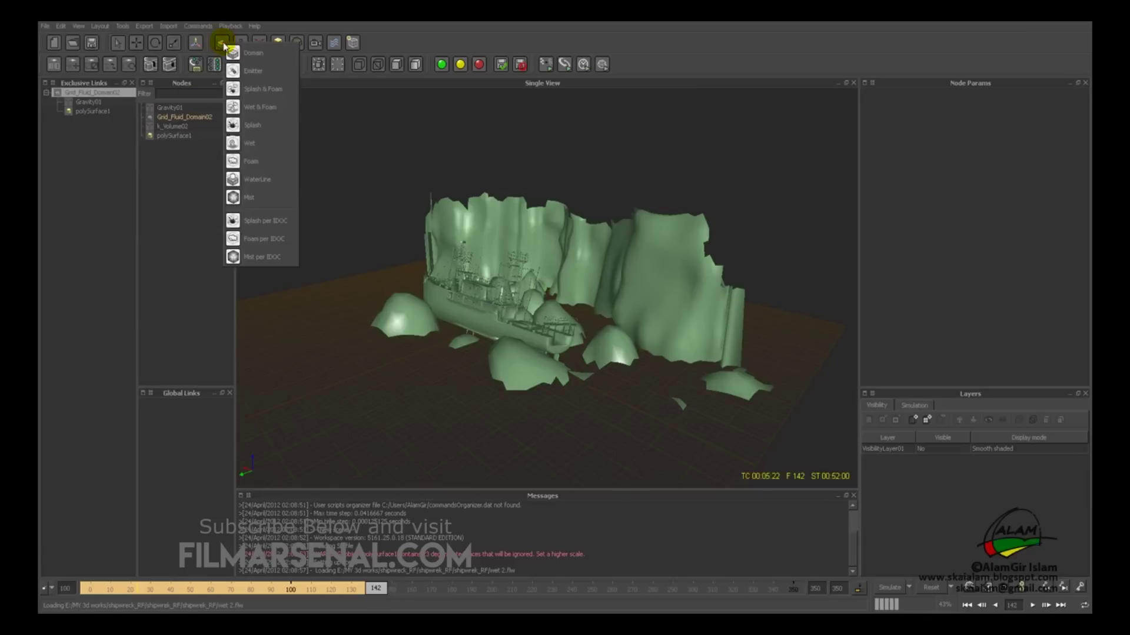
click(256, 143)
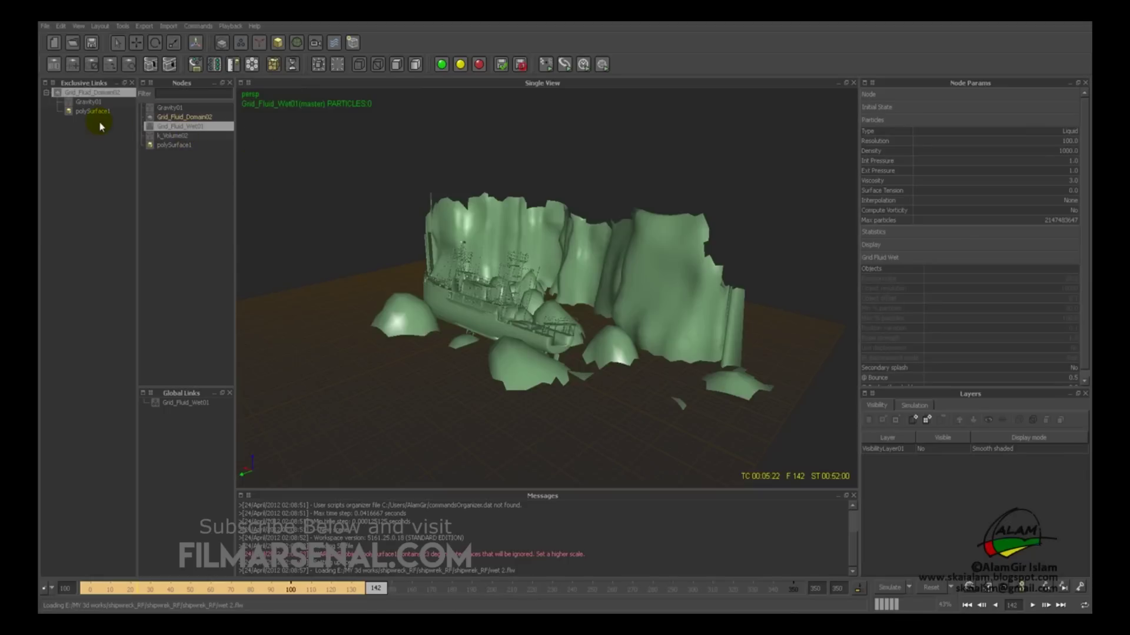
drag(153, 127, 81, 95)
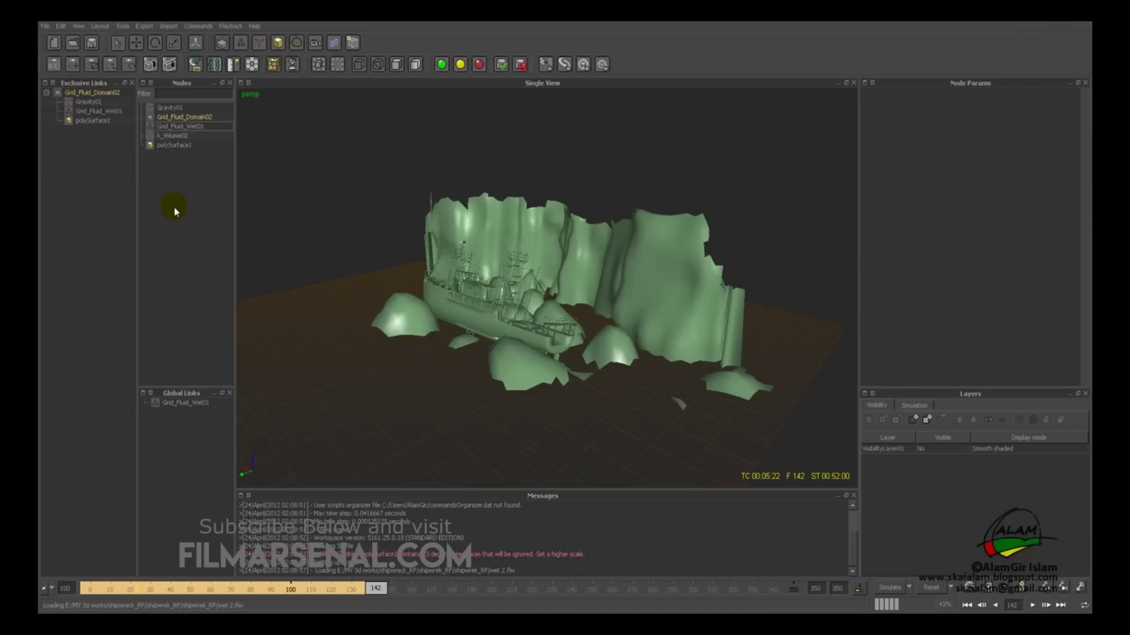
Add the wet node as its own exclusive links entry and link Gravity01, Grid_Fluid_Domain02 and polySurface1 to it
click(151, 127)
drag(152, 127, 59, 172)
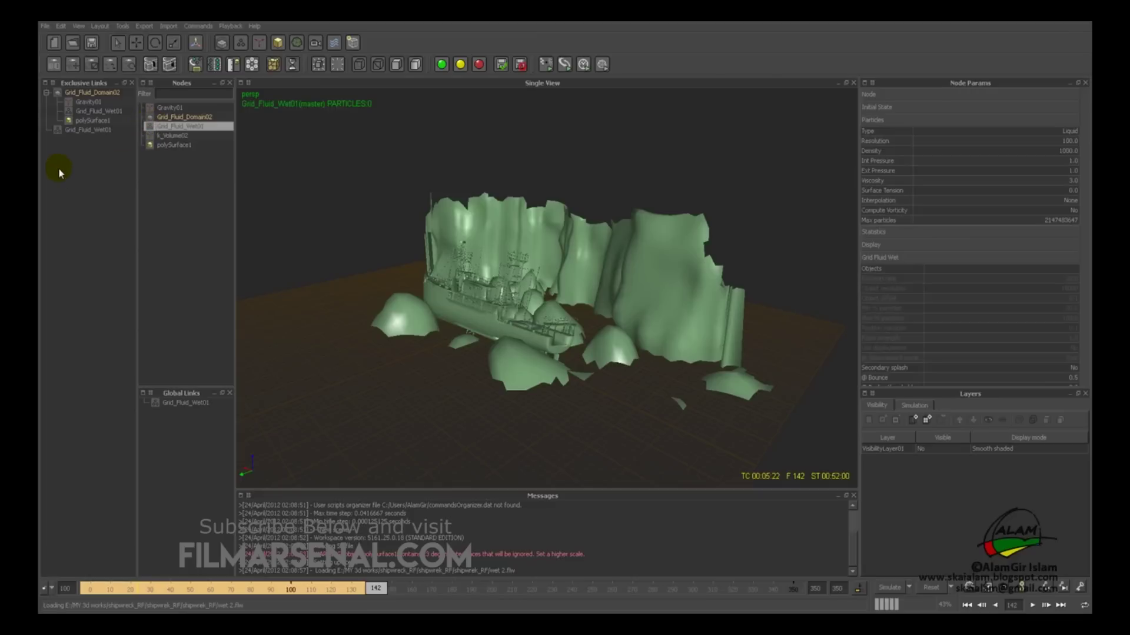
click(171, 118)
ctrl+click(154, 108)
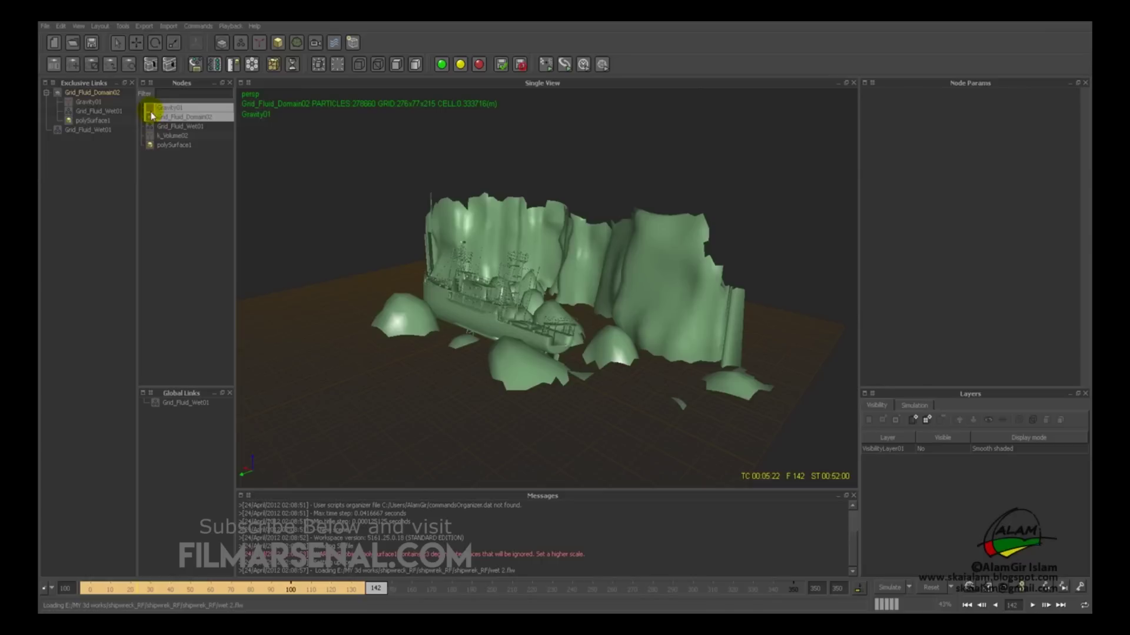
ctrl+click(147, 146)
drag(153, 115, 84, 135)
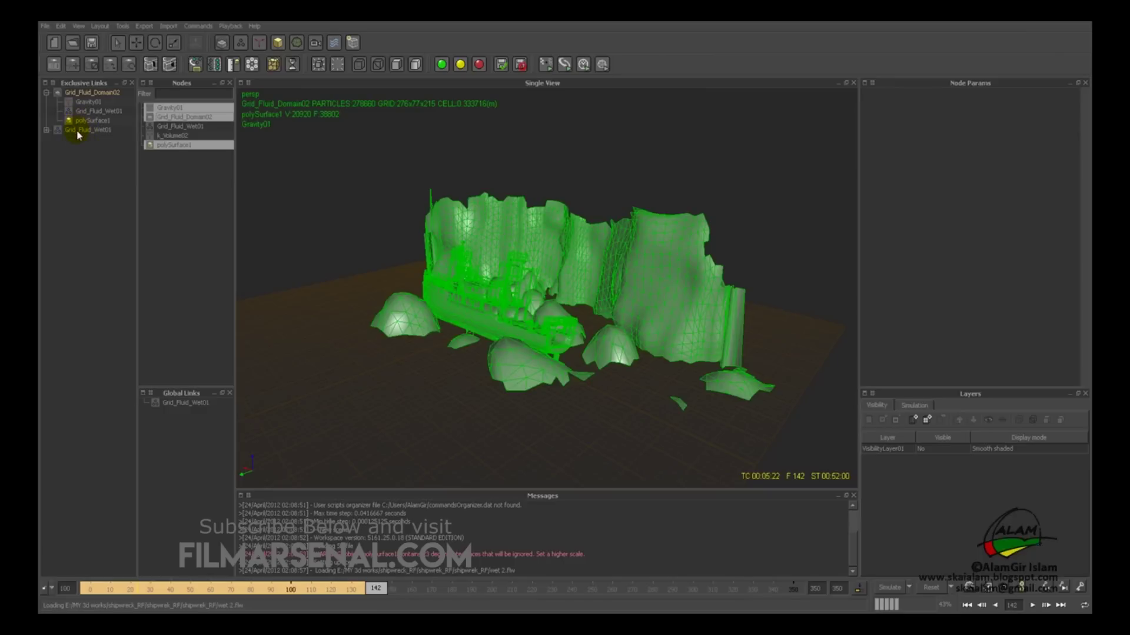
click(174, 167)
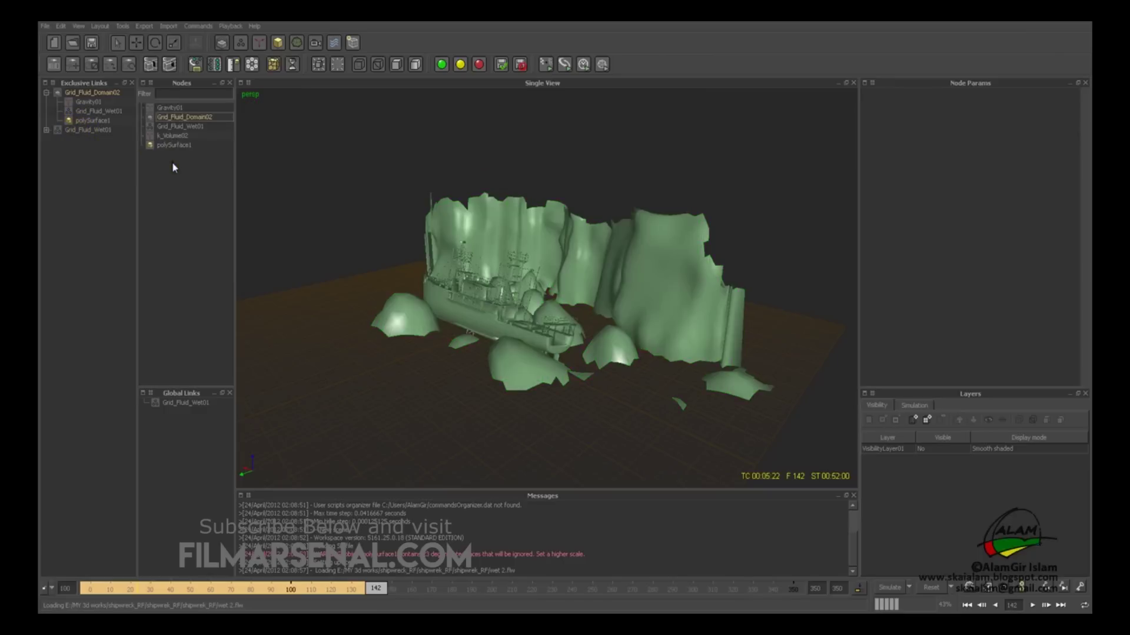
Set the wet node's particle resolution to 50
click(170, 129)
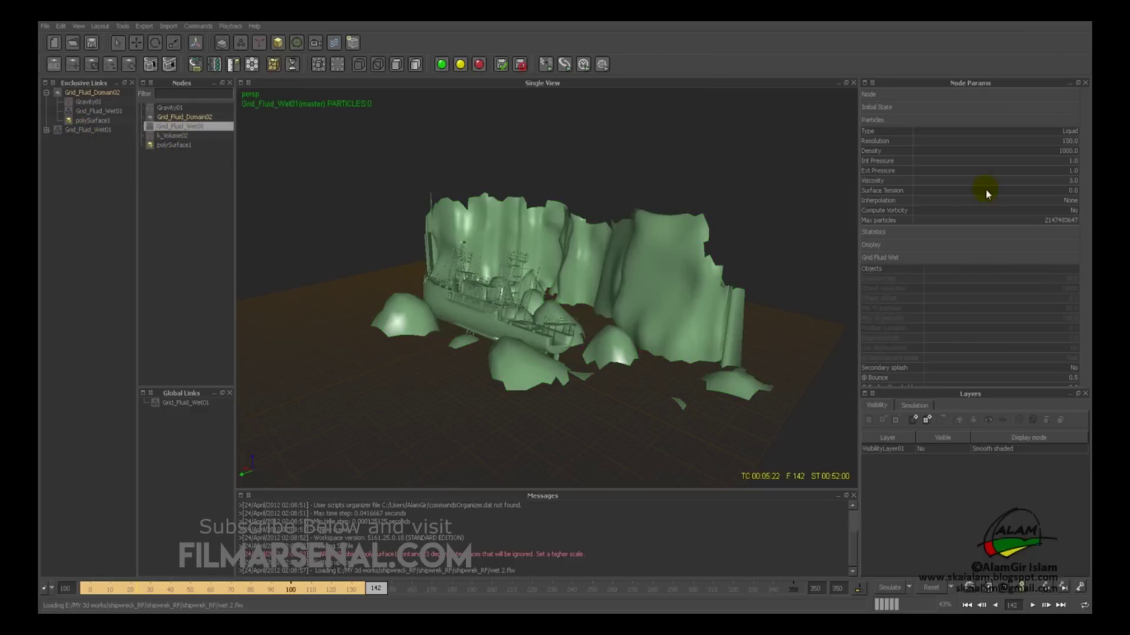
click(1064, 140)
click(1064, 140)
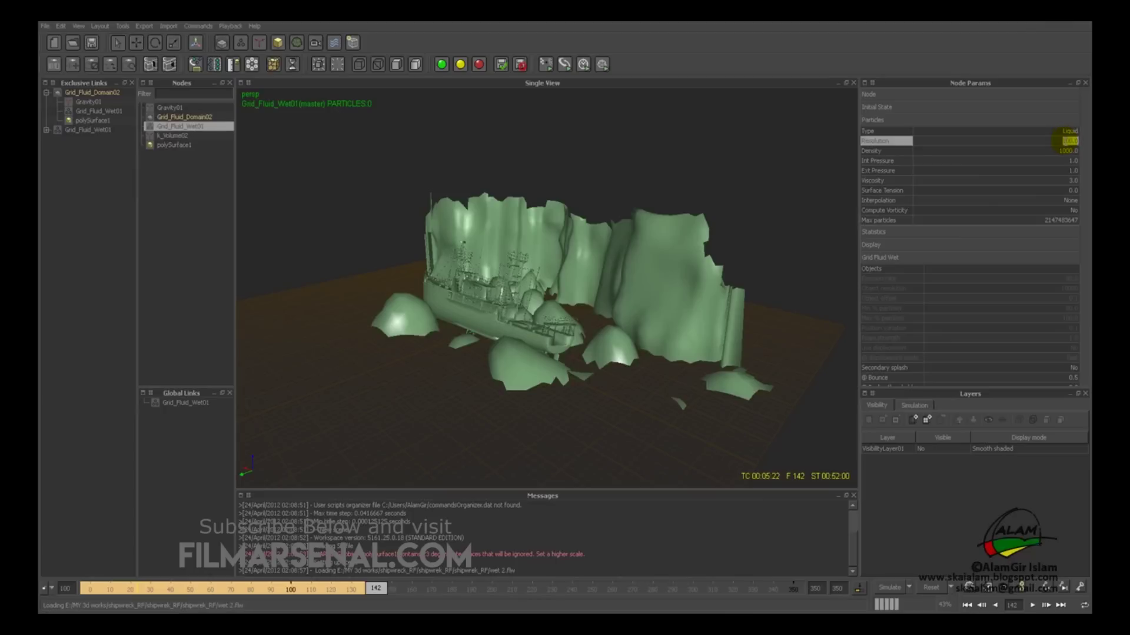
key(Return)
alt+drag(605, 355, 748, 357)
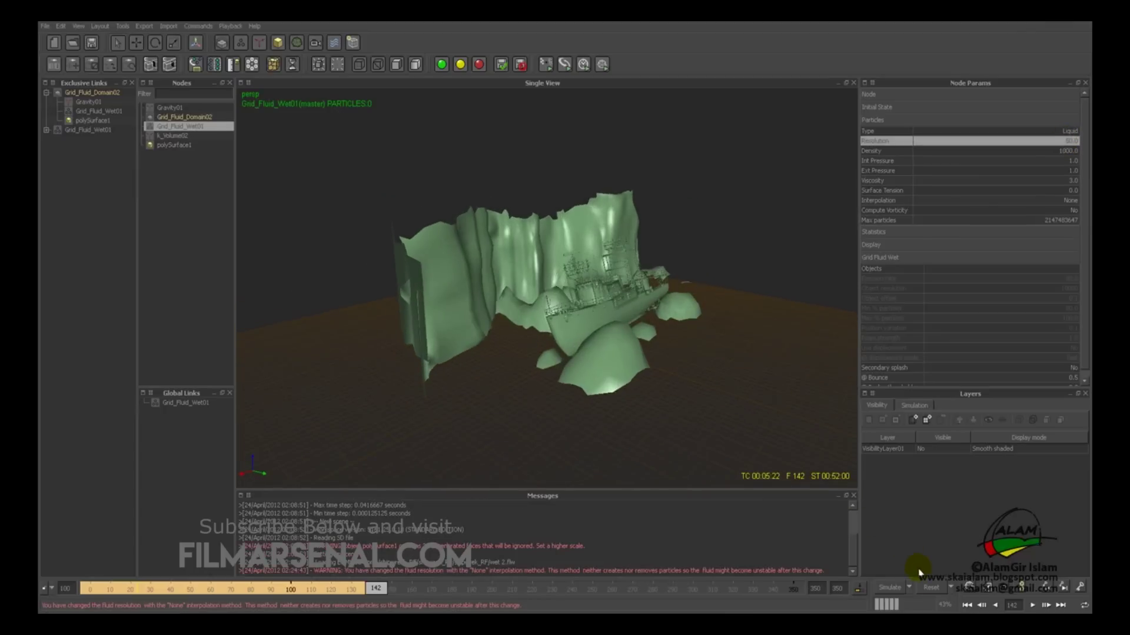
Reset the simulation data and set the maximum substeps to 30 for the adaptive time step
click(930, 587)
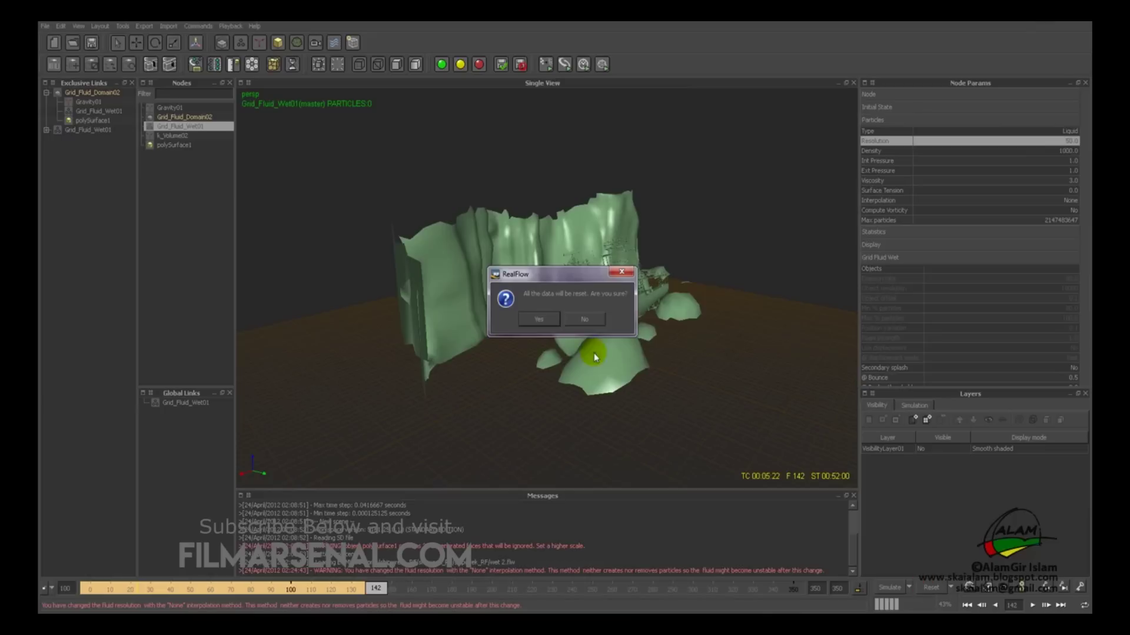
click(539, 320)
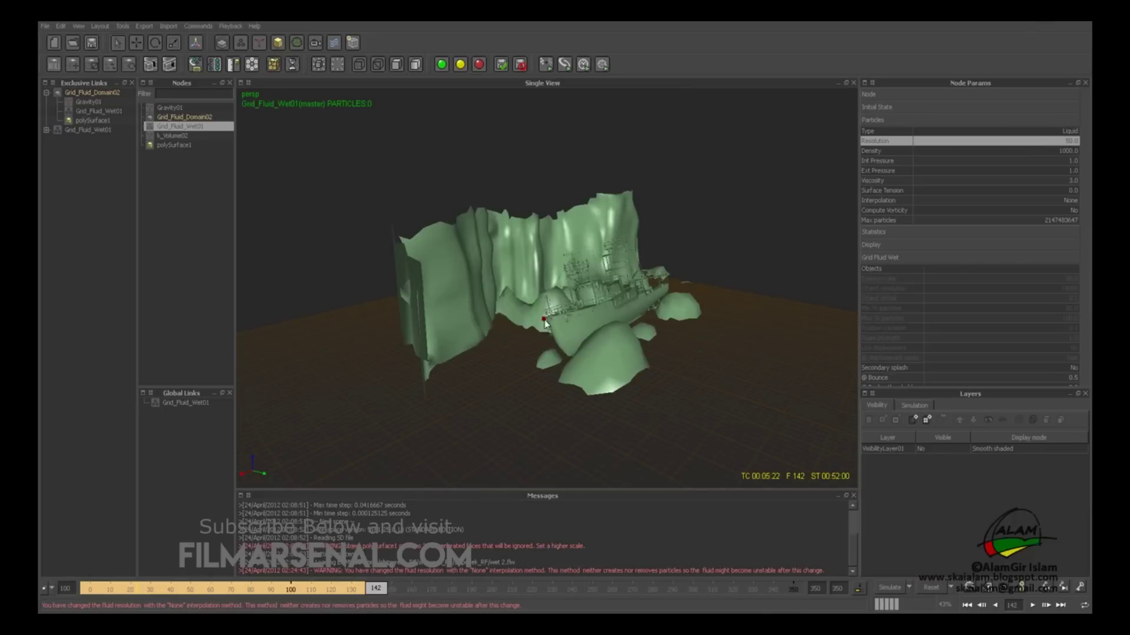
click(907, 587)
double_click(991, 483)
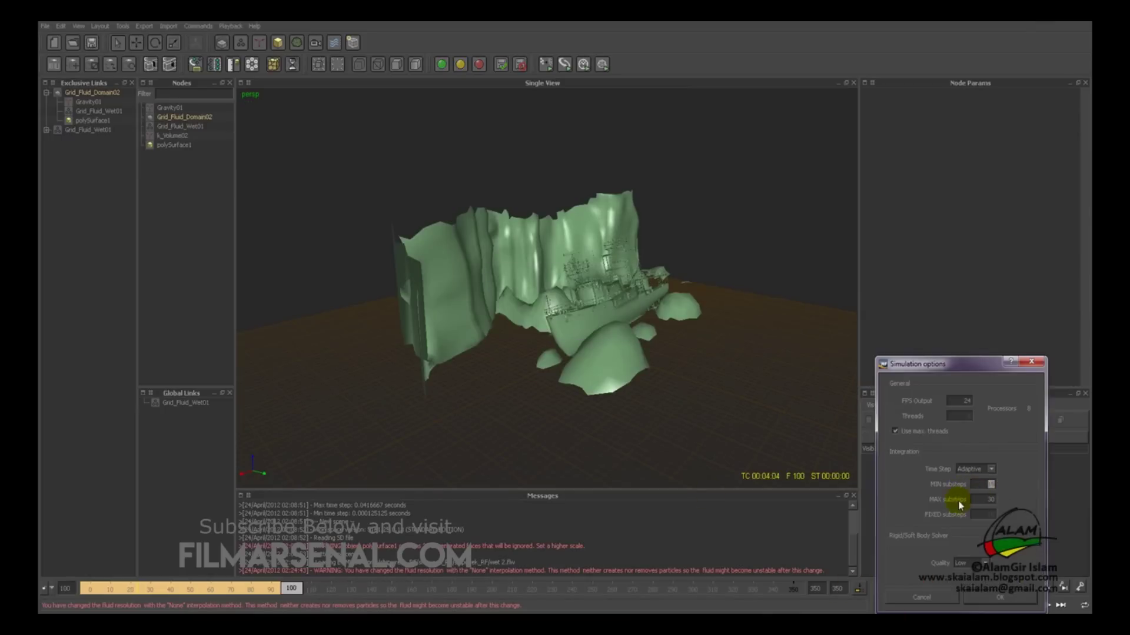
double_click(991, 499)
click(991, 599)
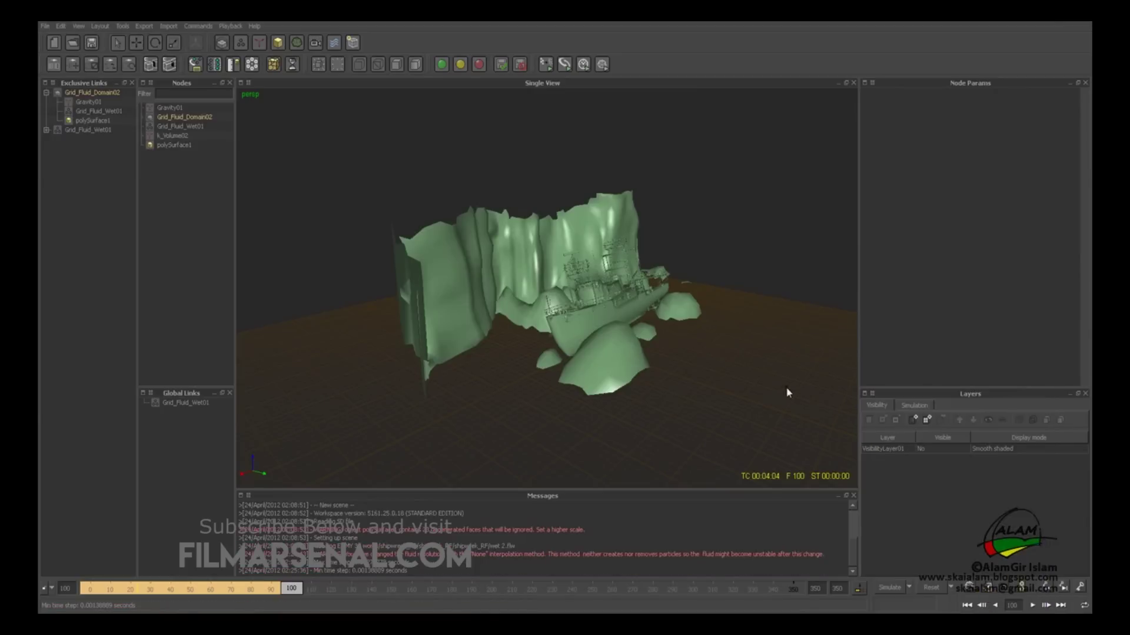
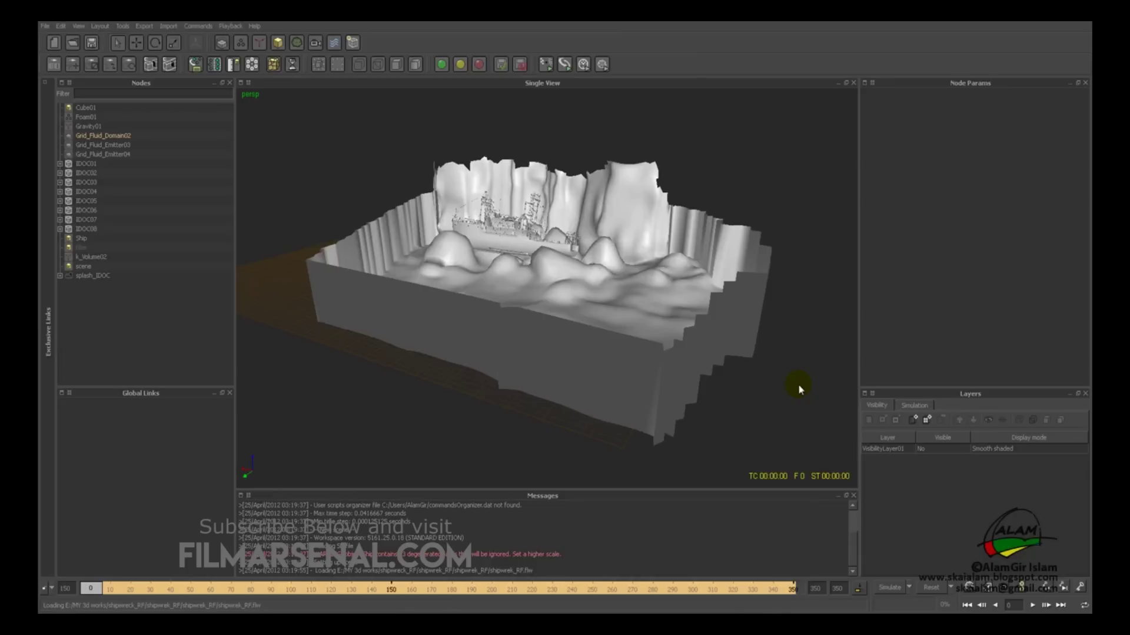
Delete every node in the main shipwreck scene except Grid_Fluid_Domain02
alt+drag(798, 384, 472, 211)
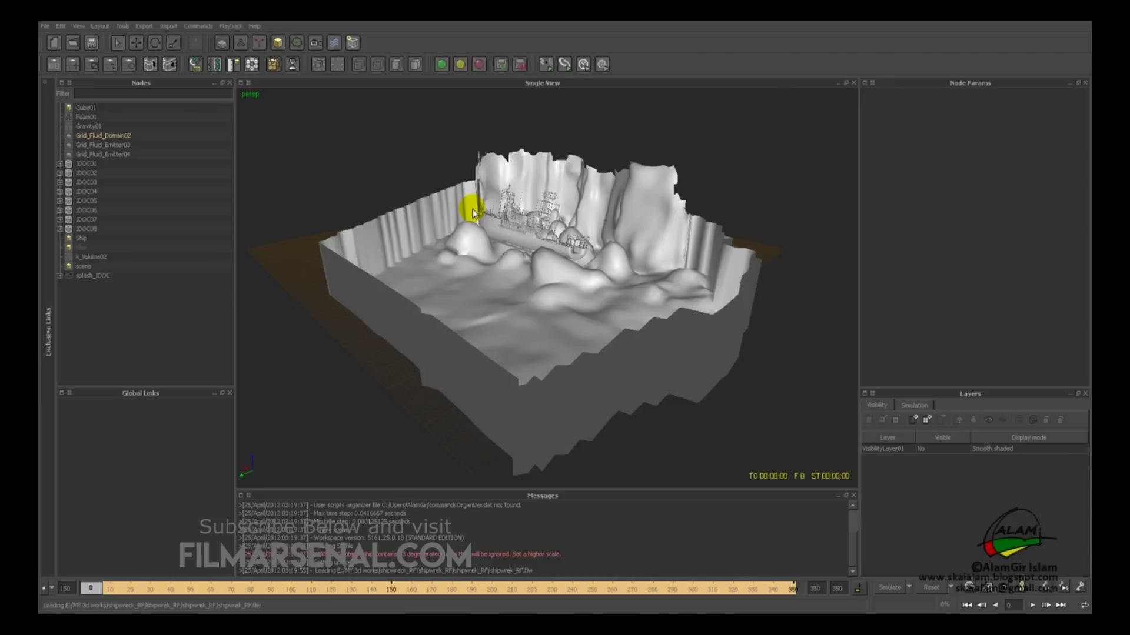
alt+drag(474, 212, 517, 294)
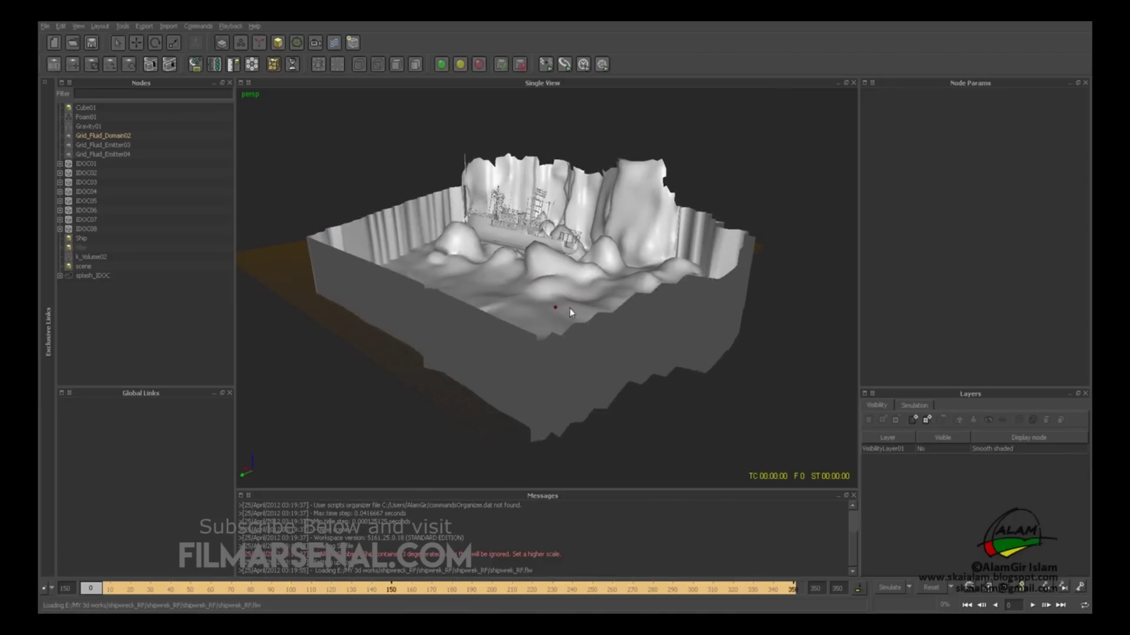
click(129, 309)
drag(110, 288, 85, 103)
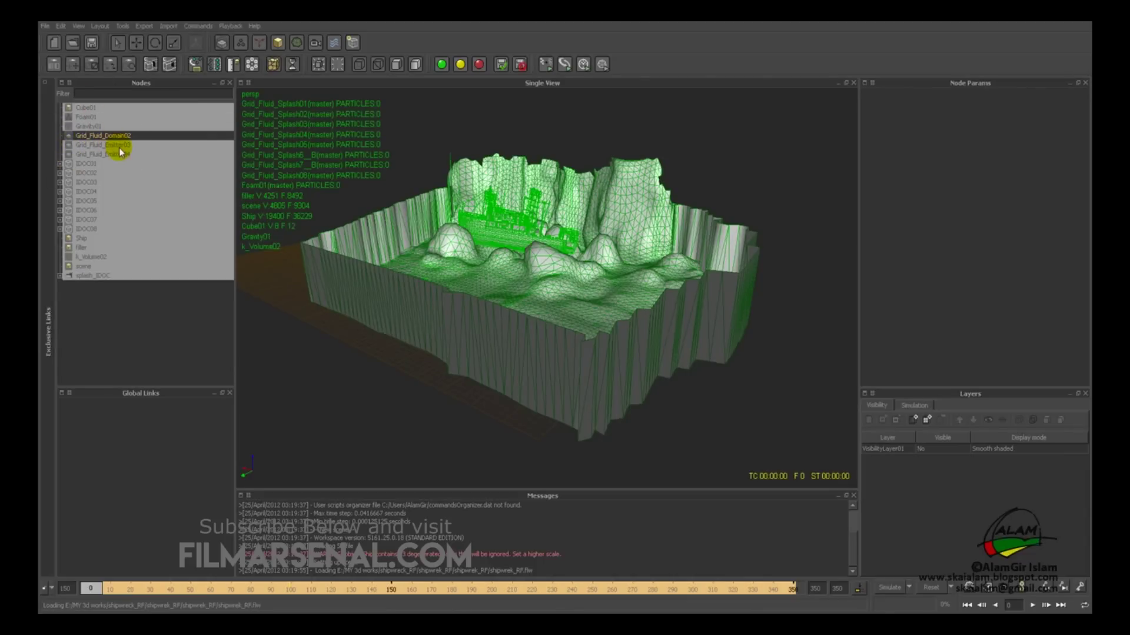
key(Delete)
click(541, 327)
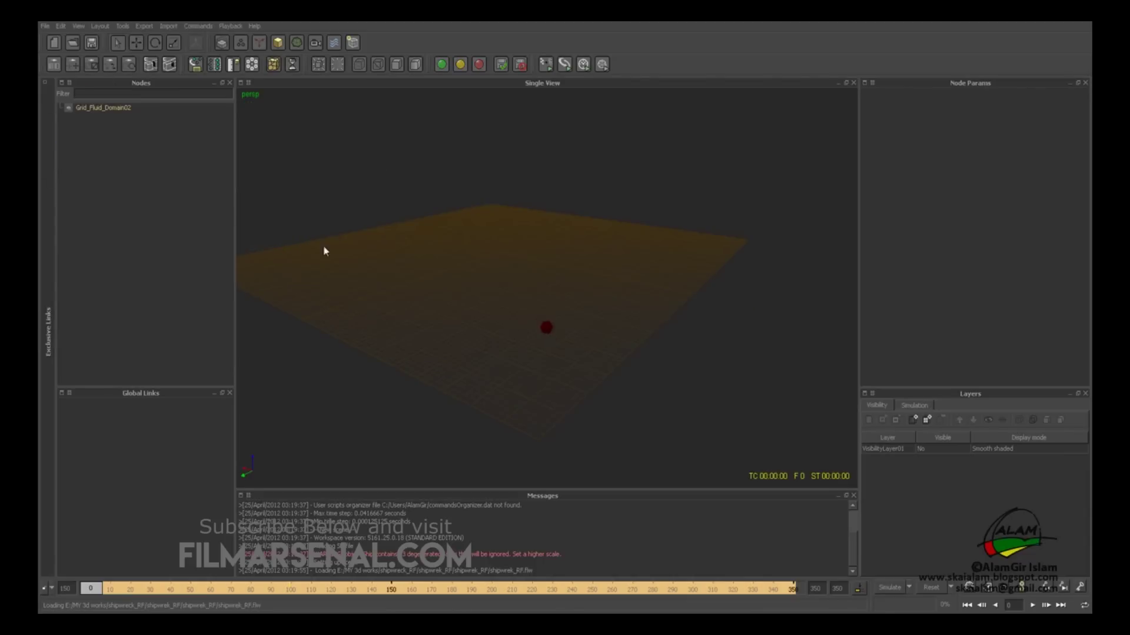
Make Grid_Fluid_Domain02 visible and inspect its cached fluid particles at frame 165
click(85, 108)
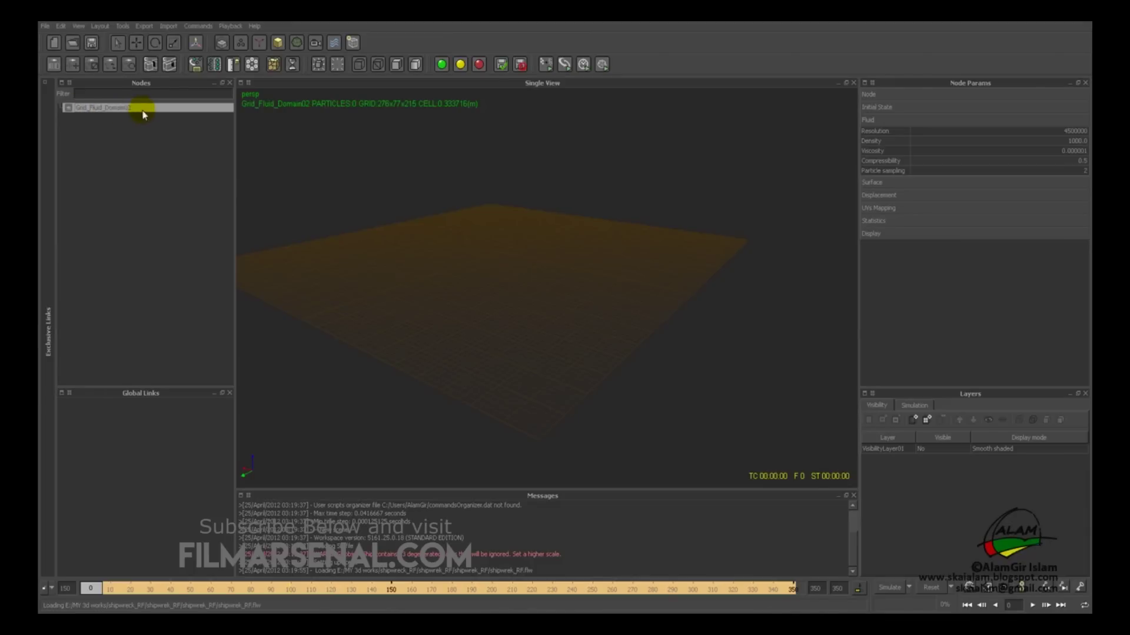
alt+drag(363, 224, 443, 234)
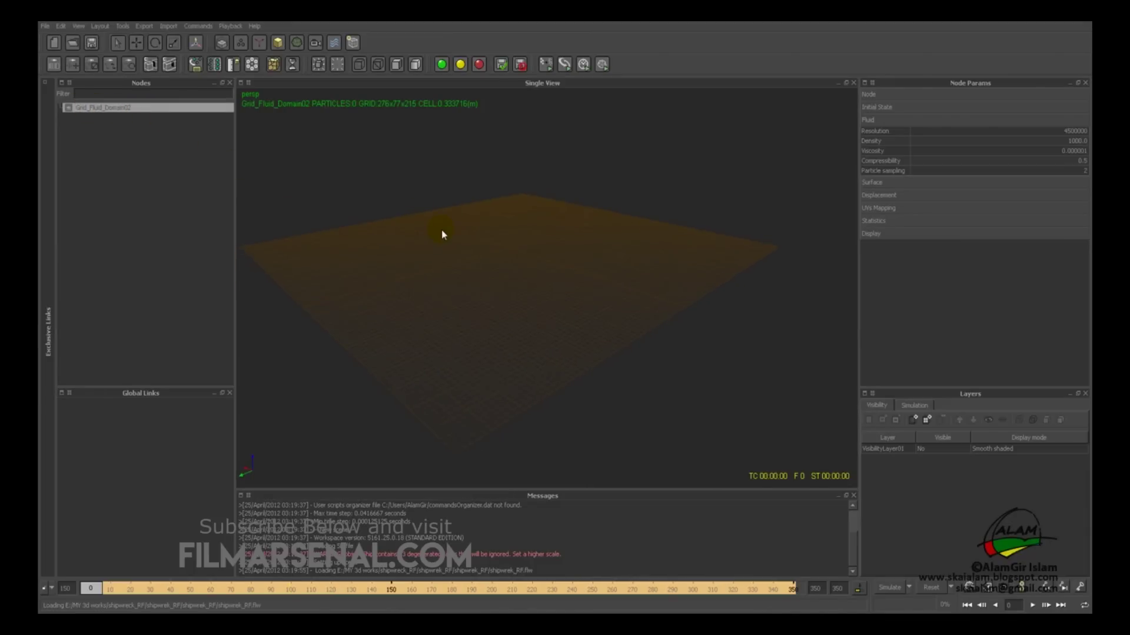
click(909, 235)
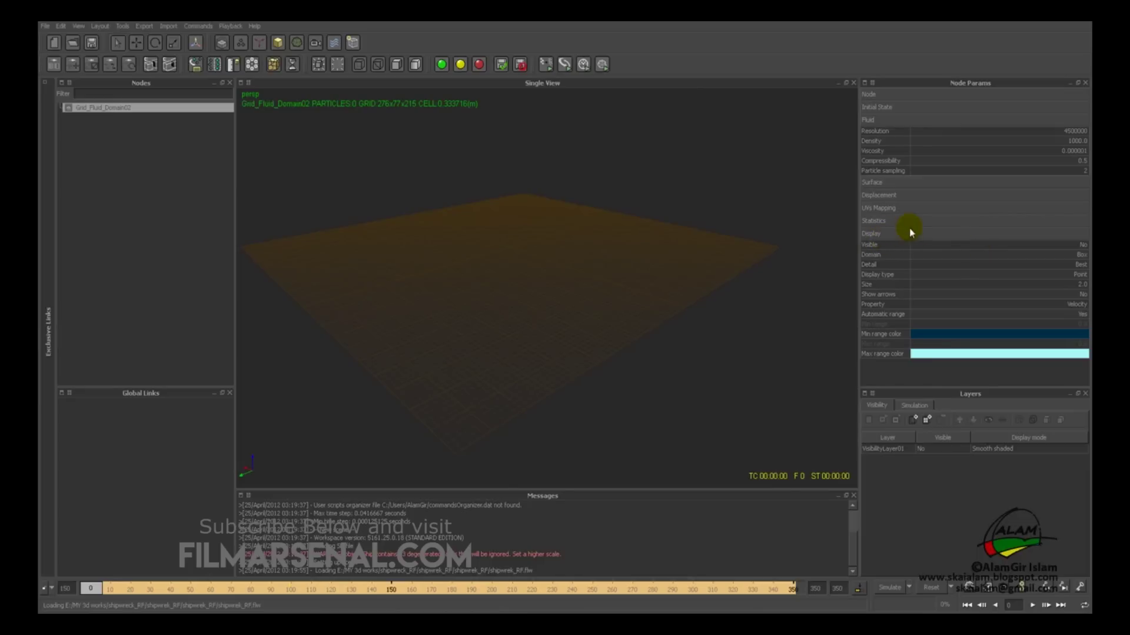
click(1069, 249)
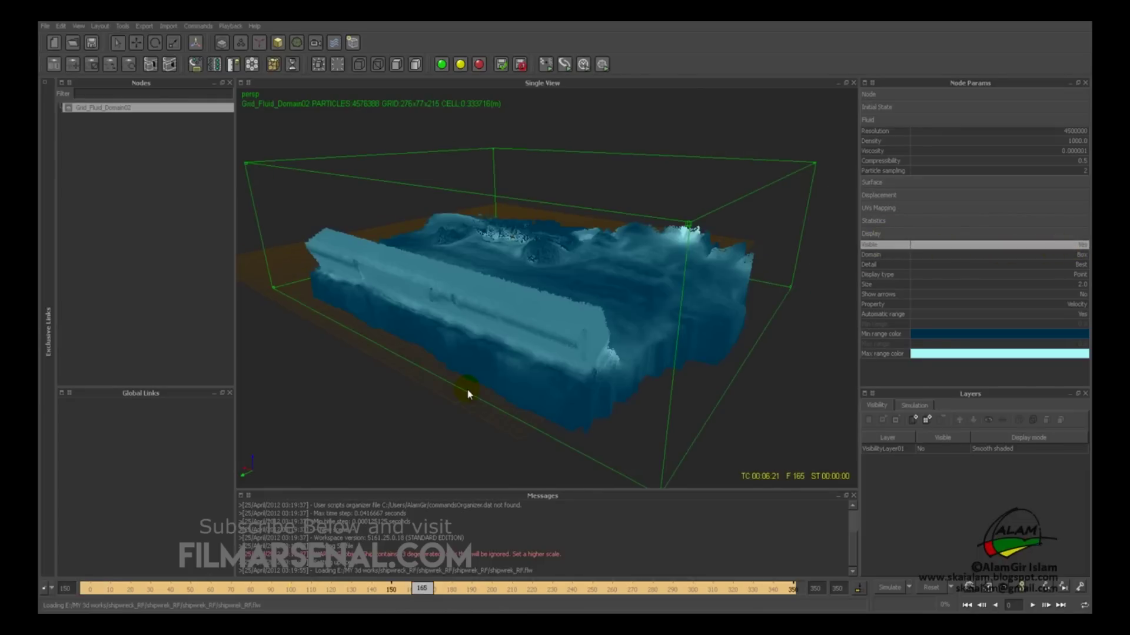
alt+drag(468, 389, 594, 415)
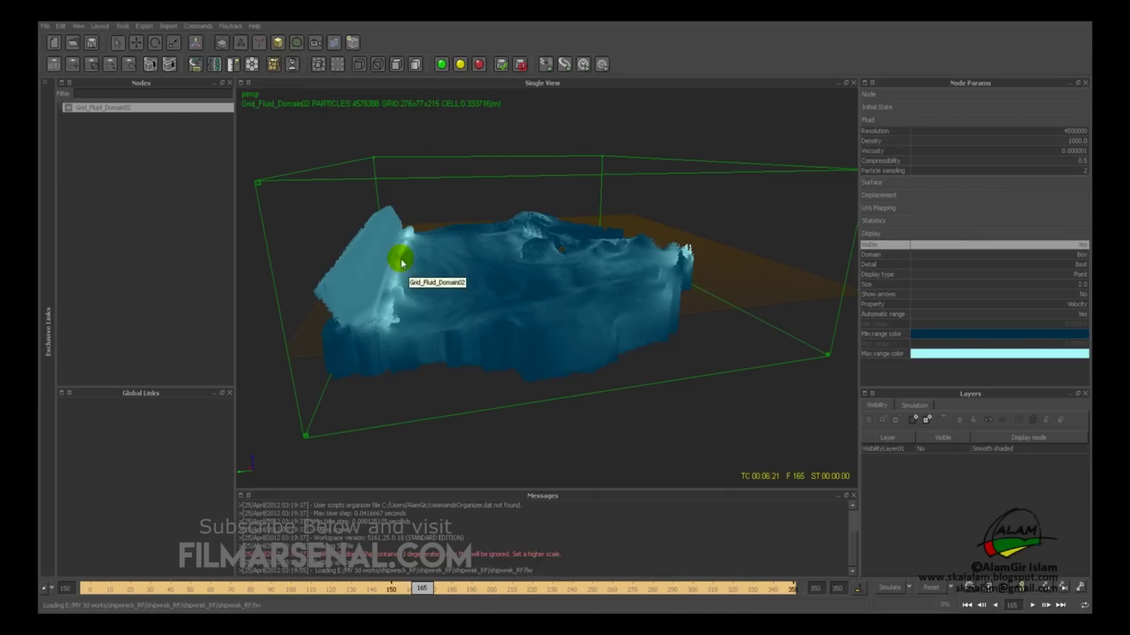
Create a grid mesh for the fluid domain and expand it to check that Grid_Fluid_Domain02 is its source
click(102, 112)
click(297, 44)
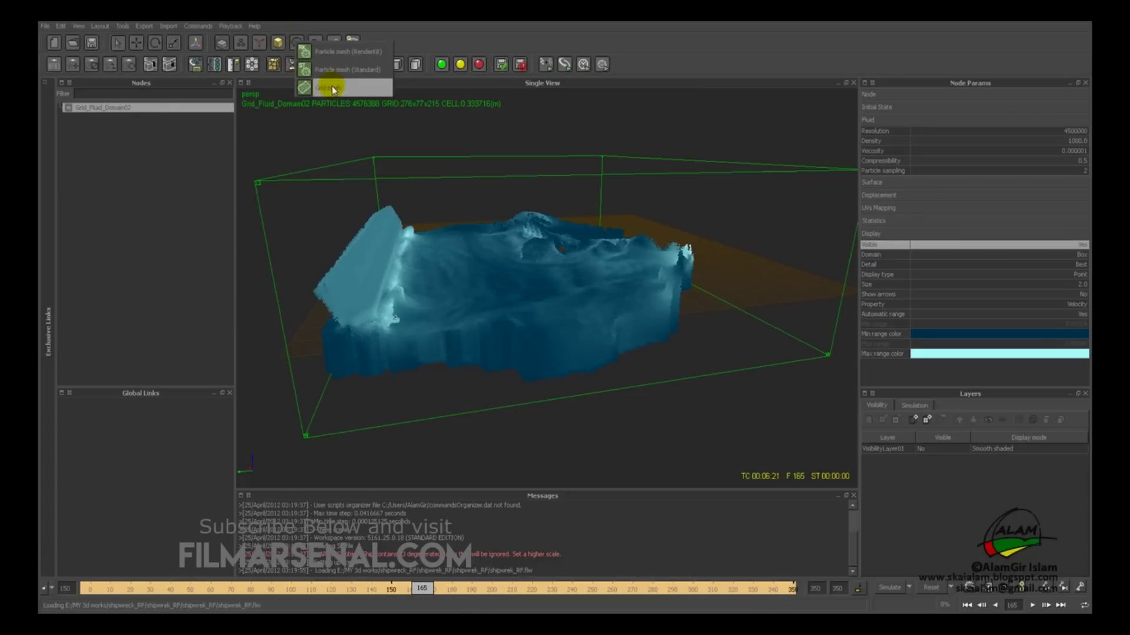
click(340, 90)
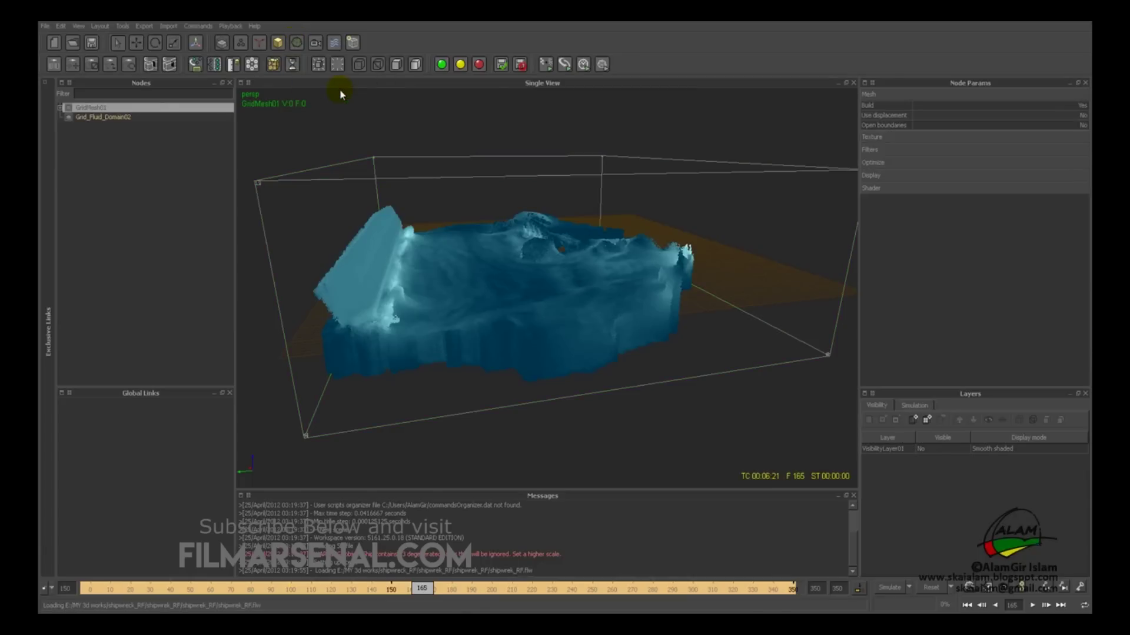
click(60, 108)
click(91, 109)
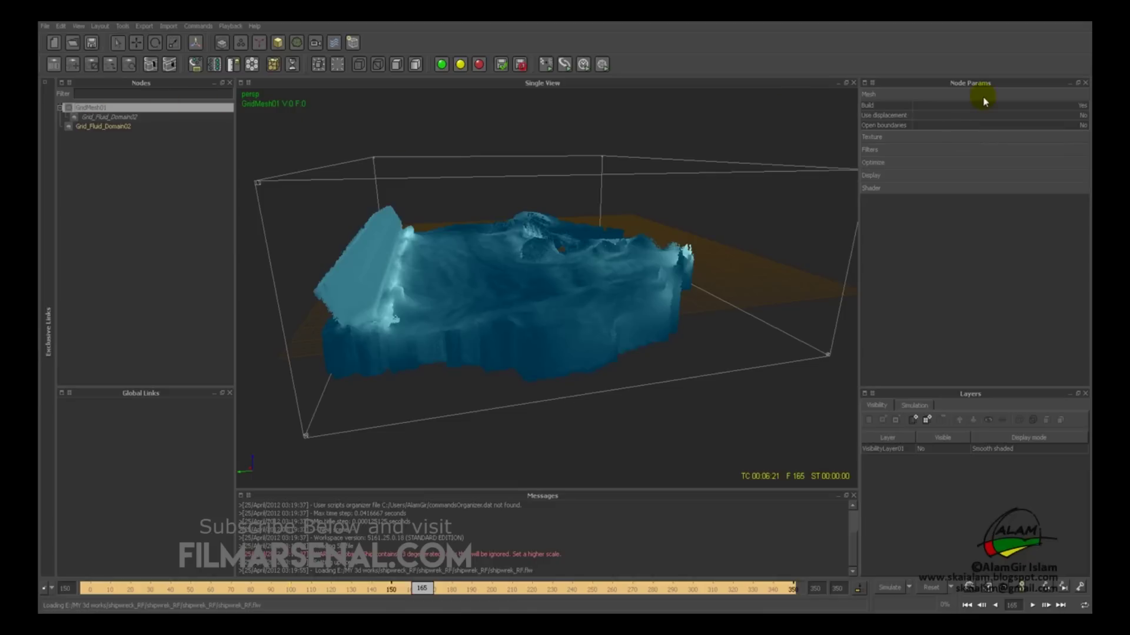
Choose Top projection as the UVW mapping in the grid mesh's texture settings
click(917, 138)
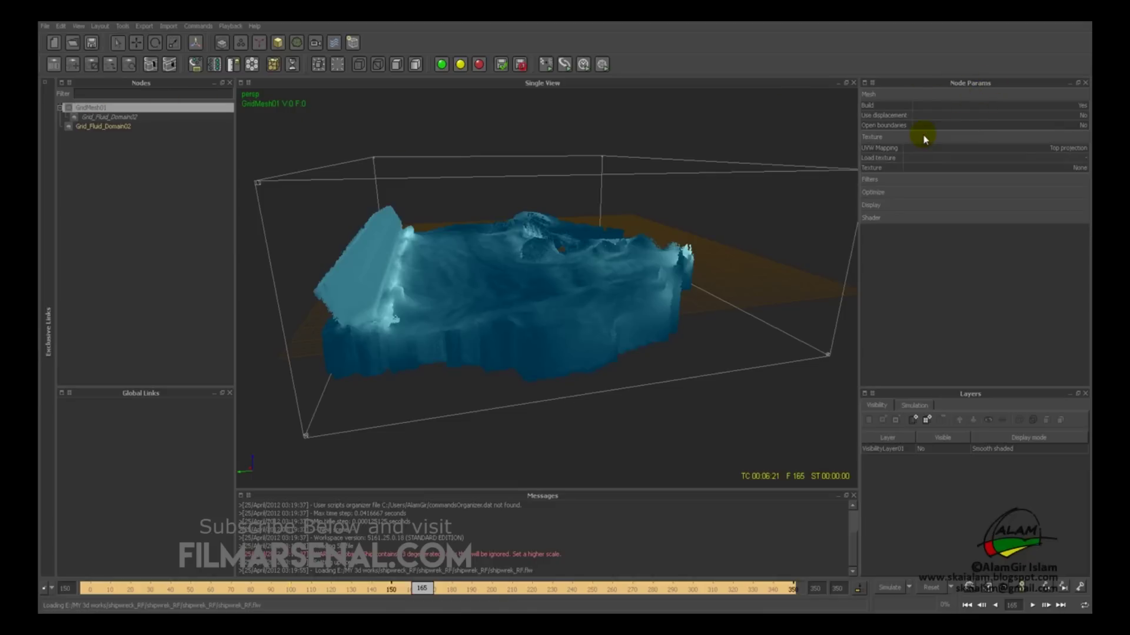
click(1062, 150)
click(1062, 150)
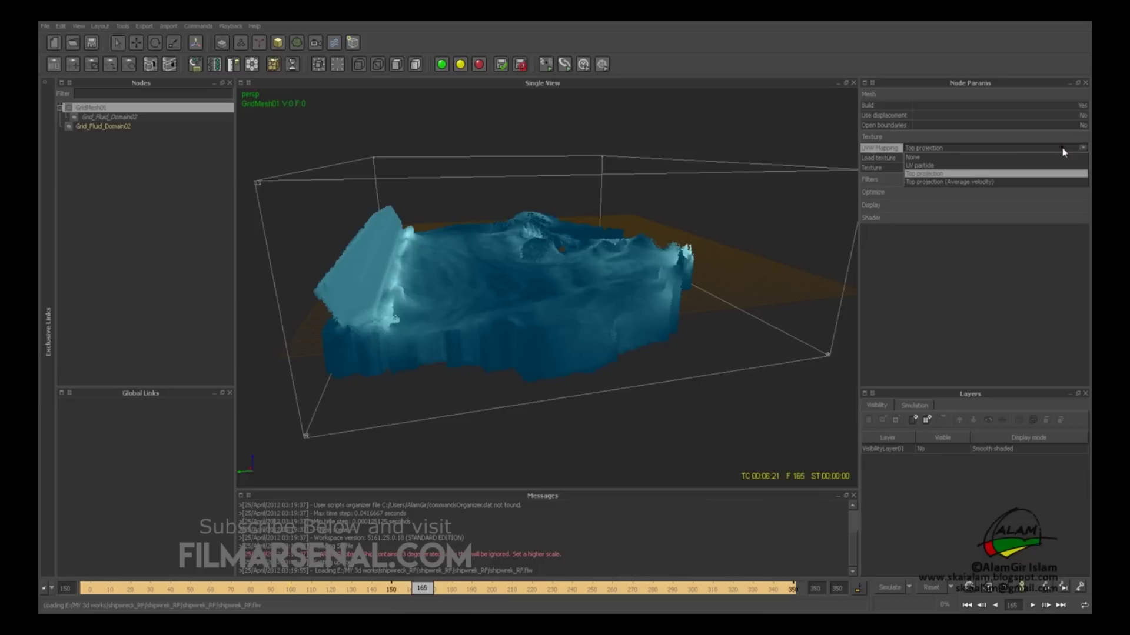
click(983, 184)
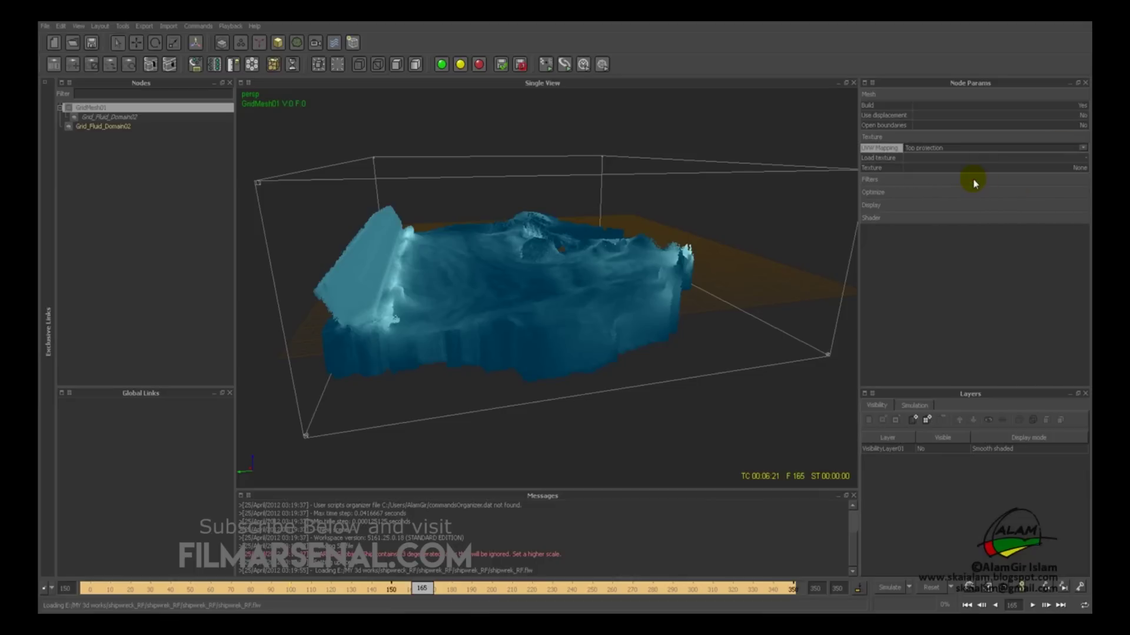
Set the grid mesh's UVW mapping to Top projection (Average velocity) and enable its mesh filter
click(971, 183)
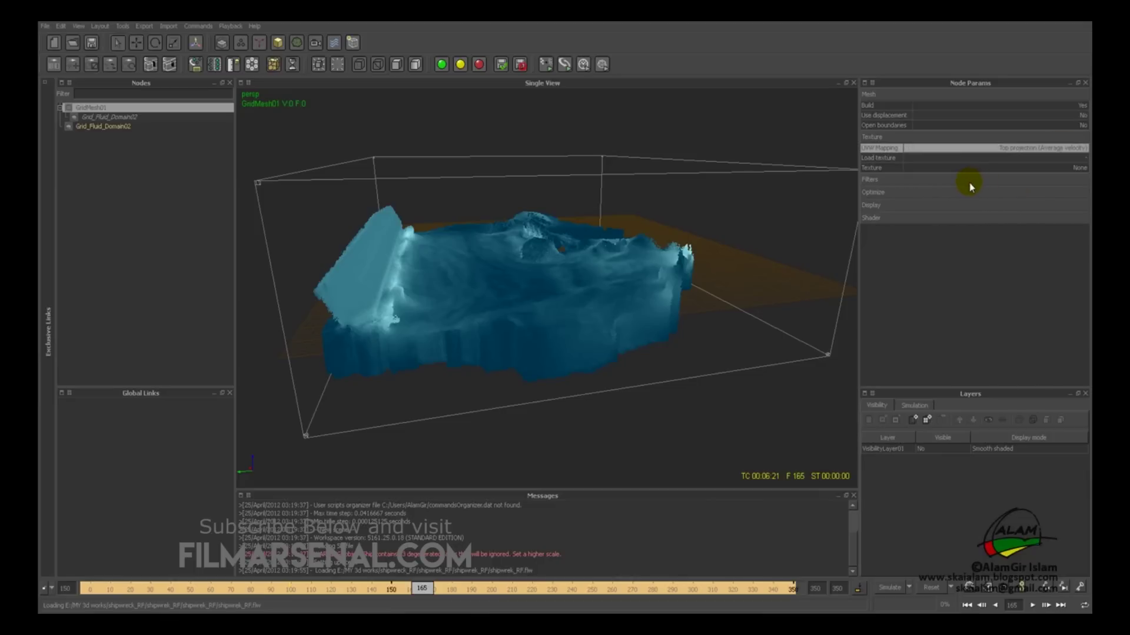
click(959, 182)
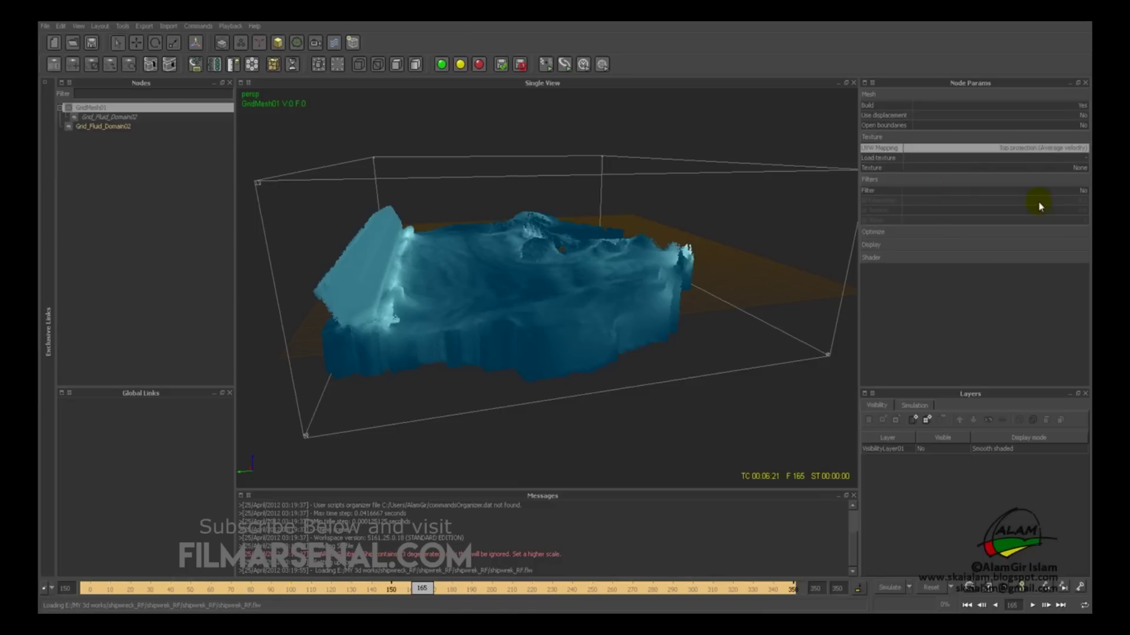
click(1076, 190)
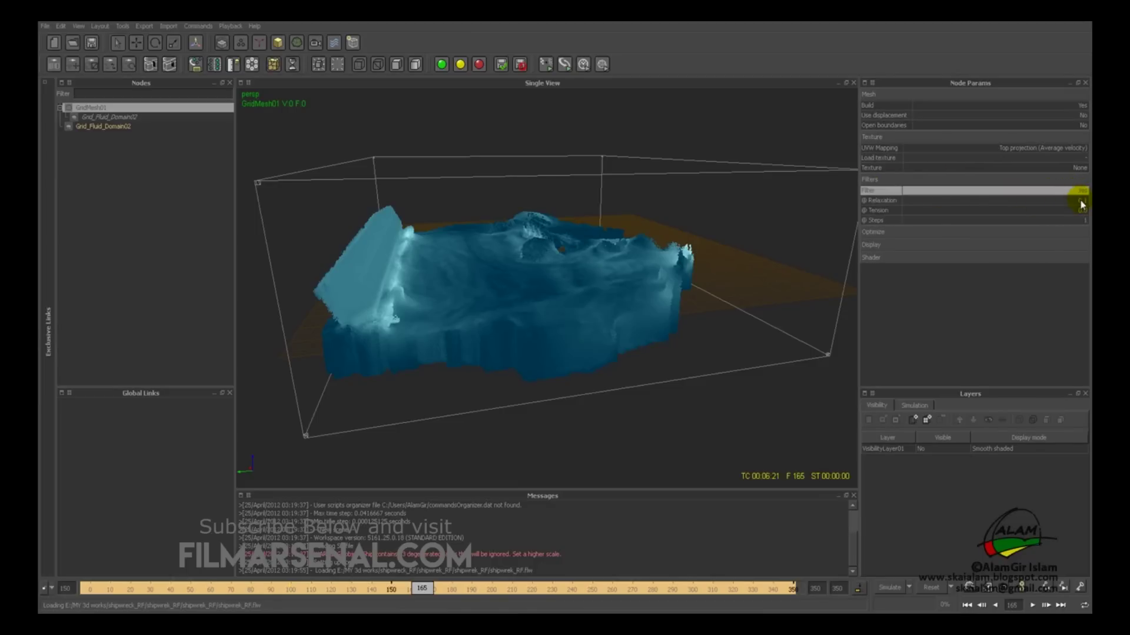
Set the mesh filter's relaxation and tension to 0.05 each and its steps to 24
click(1082, 200)
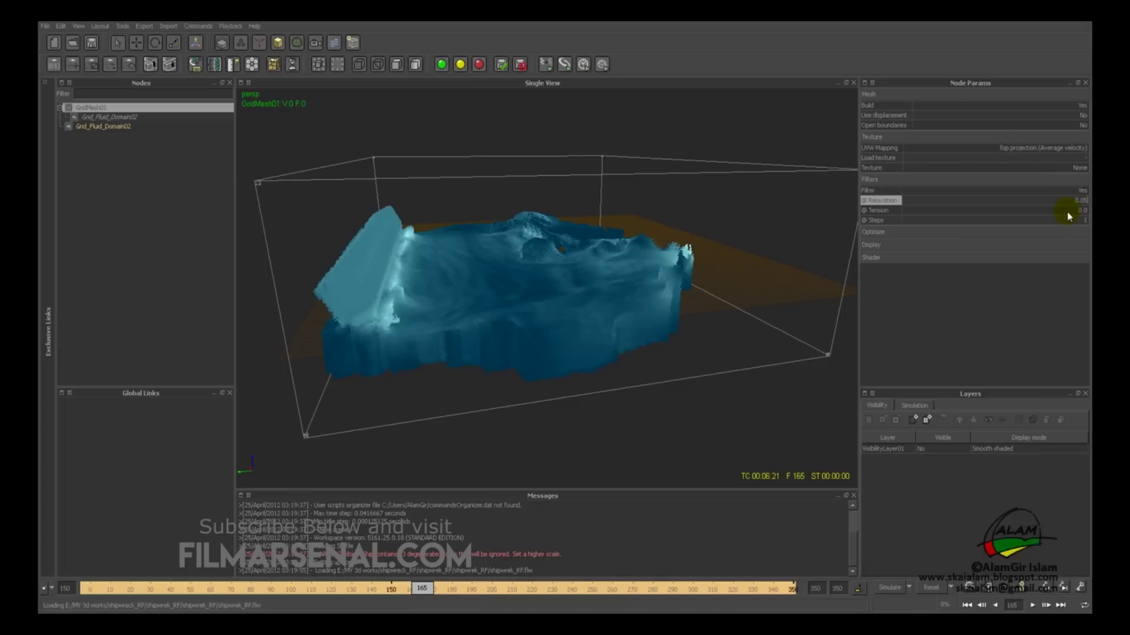
click(1080, 210)
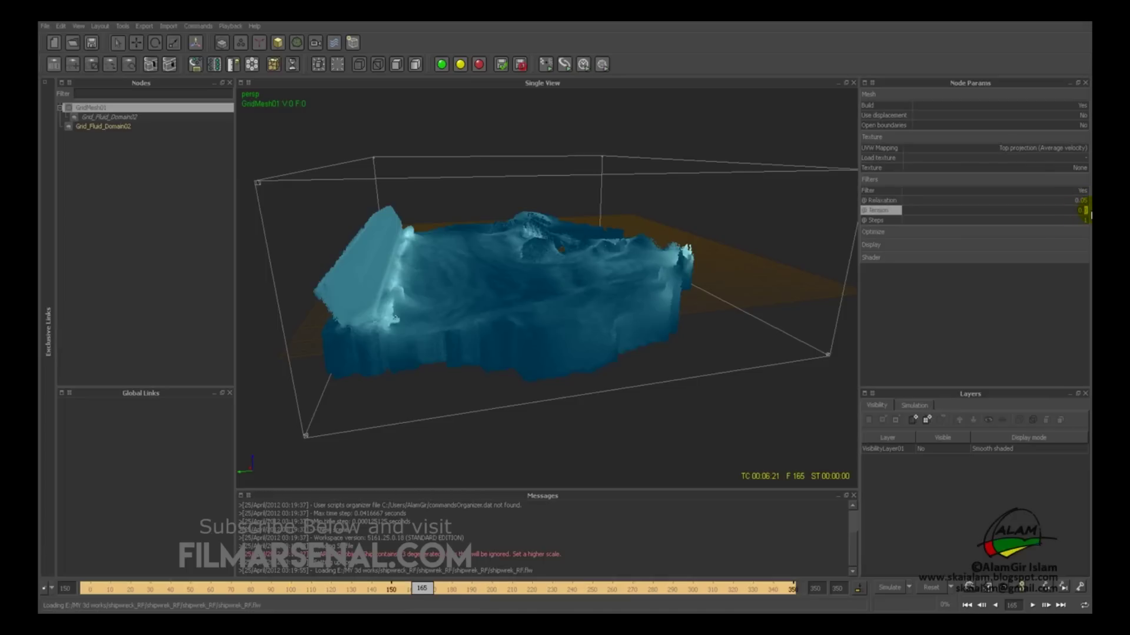
text(05)
key(Return)
click(1052, 220)
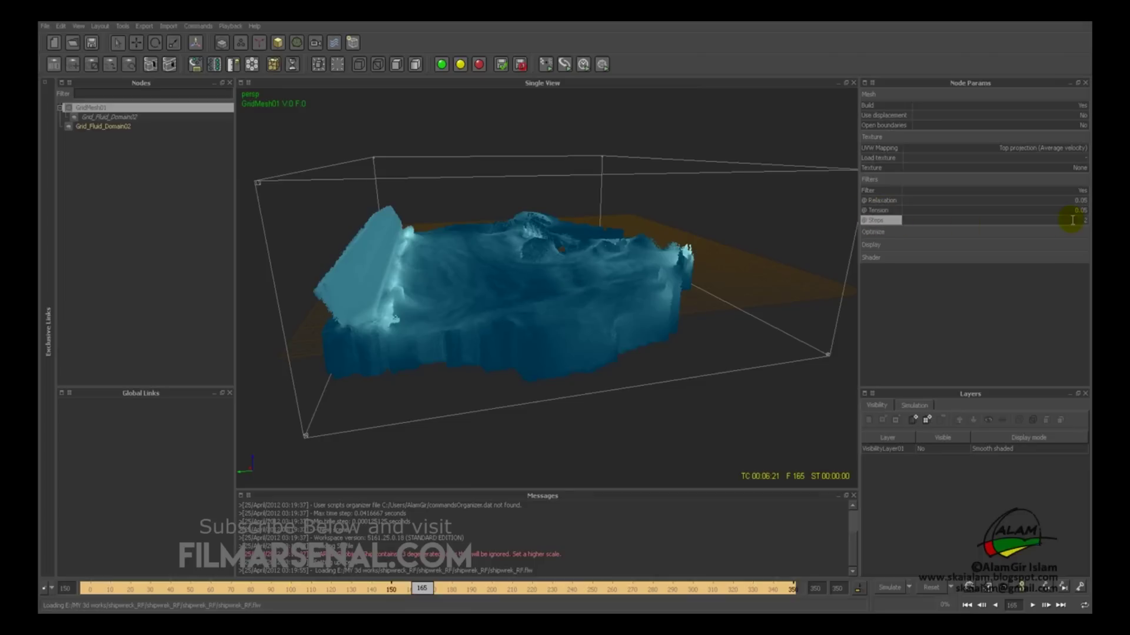
text(24)
key(Return)
Scrub through the cached mesh frames and hide the Grid_Fluid_Domain02 particles so only the mesh is shown
alt+drag(794, 235, 711, 228)
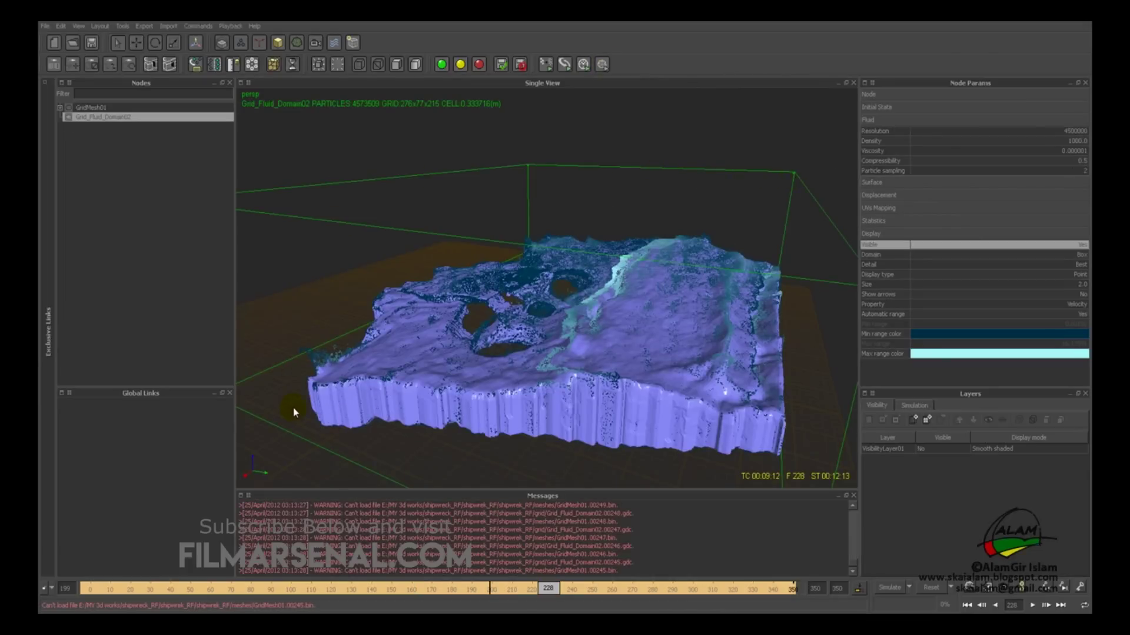
click(600, 589)
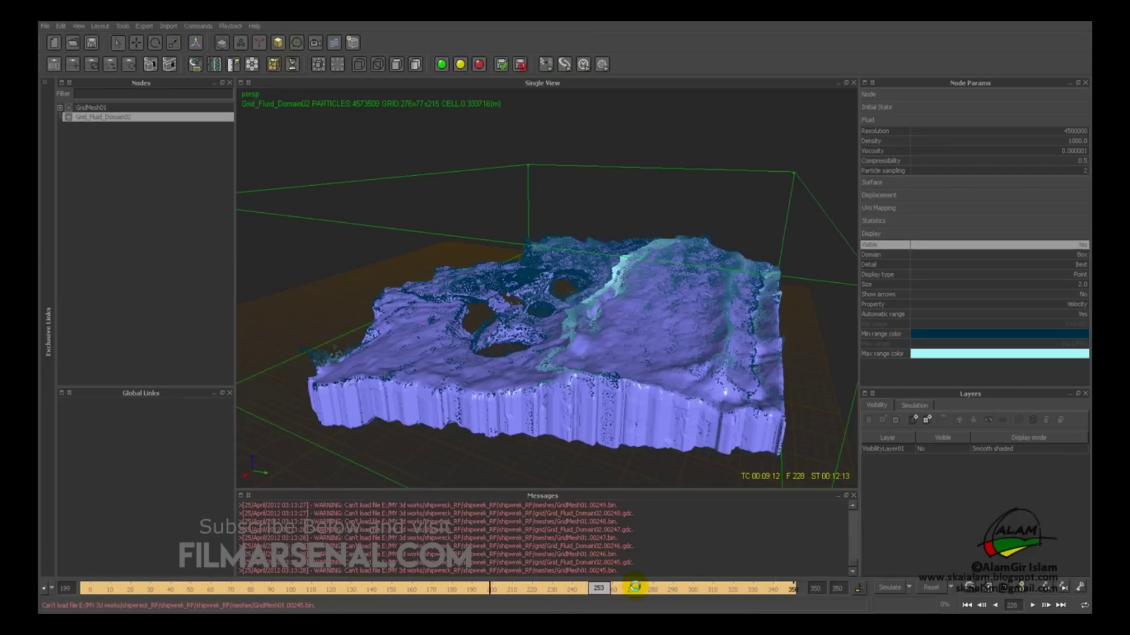
click(666, 588)
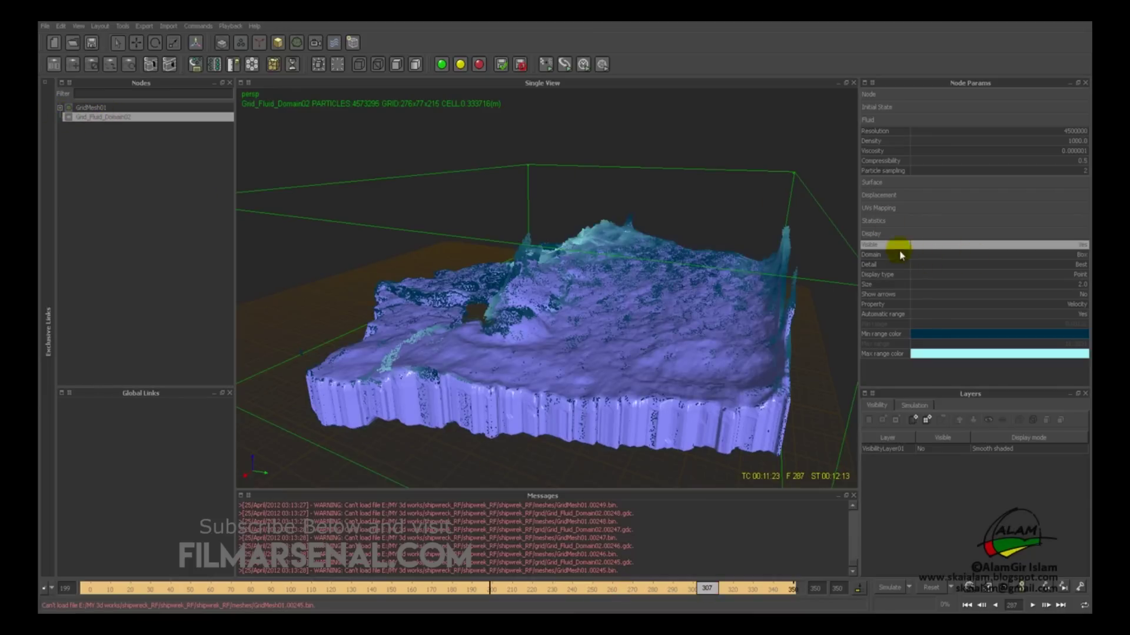
click(1035, 247)
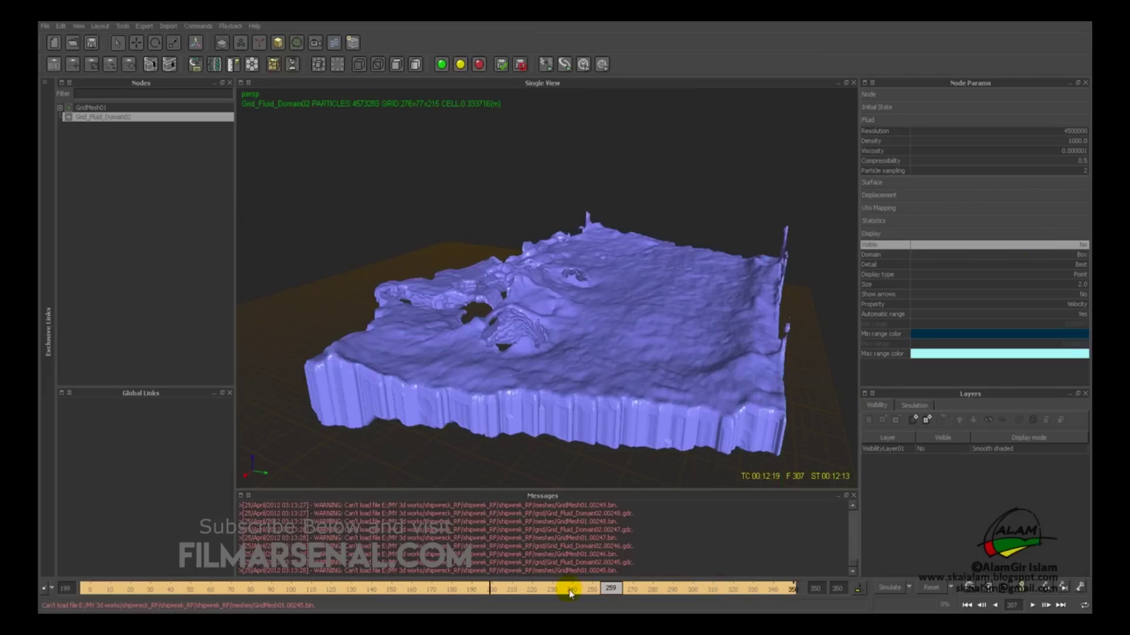
click(568, 588)
drag(606, 252, 625, 381)
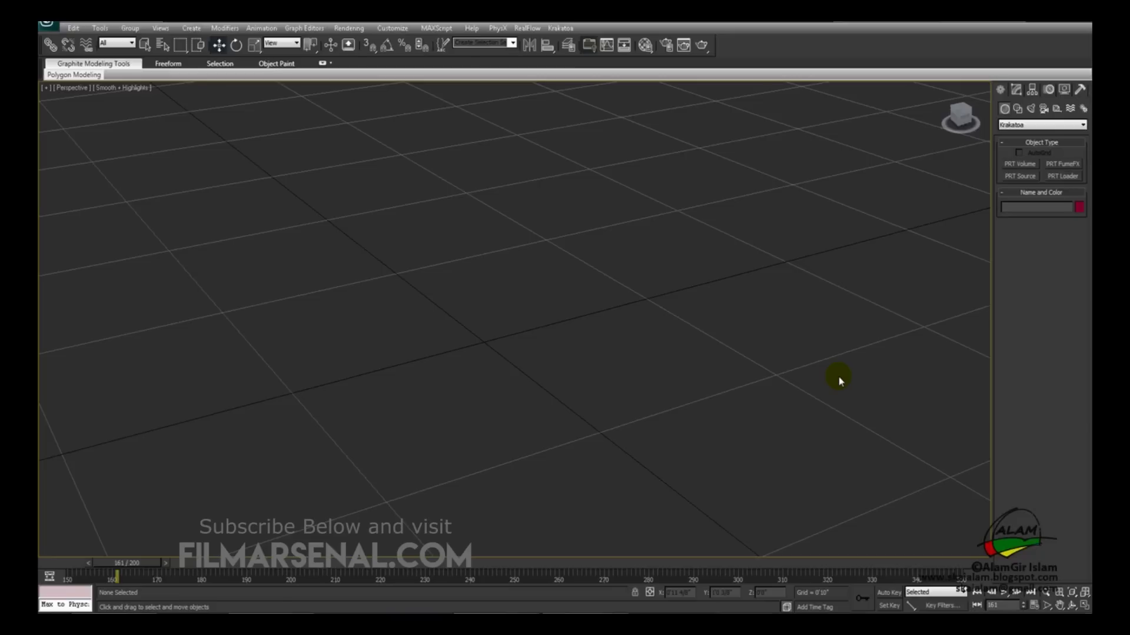
Switch to 3ds Max and import the shipwreck mesh.SD file into the empty scene
alt+middle_drag(839, 376, 591, 281)
click(49, 25)
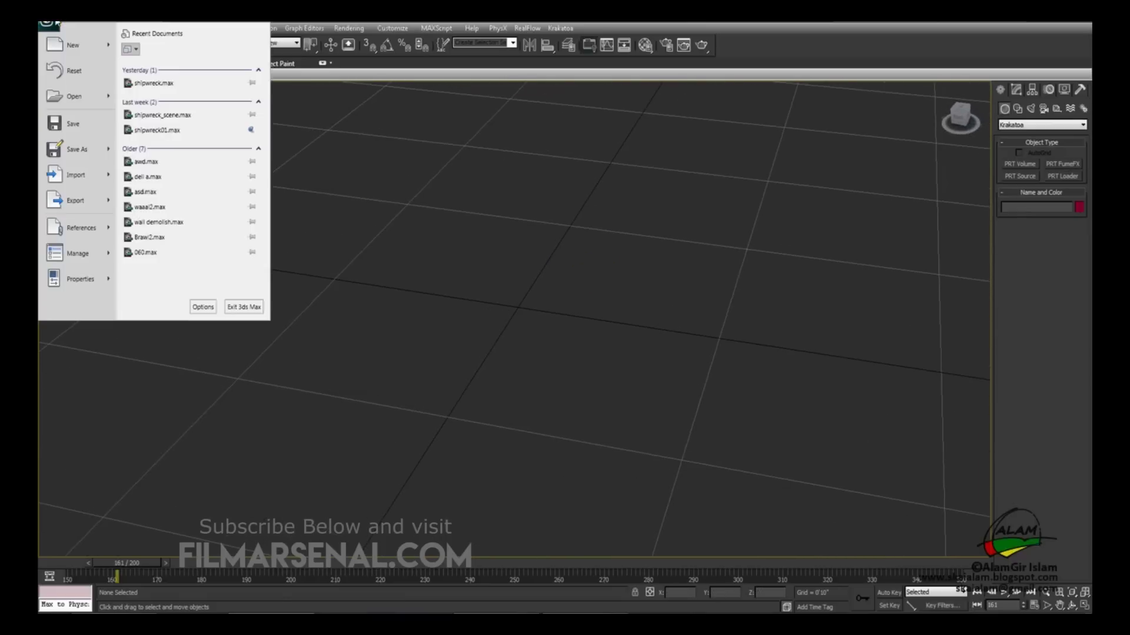
click(72, 178)
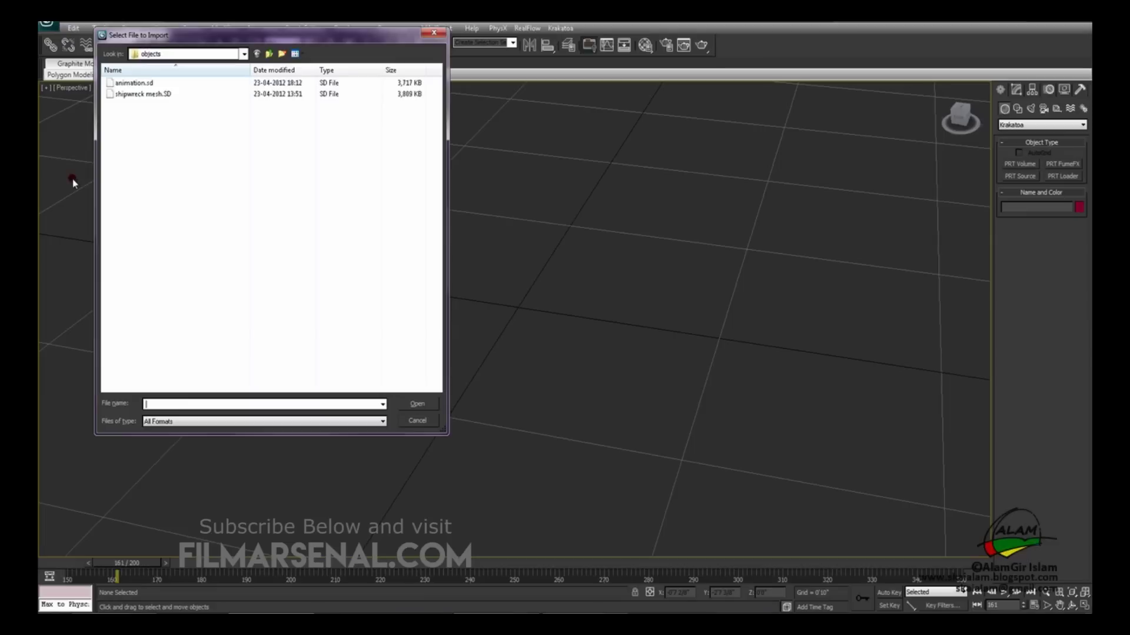
double_click(141, 95)
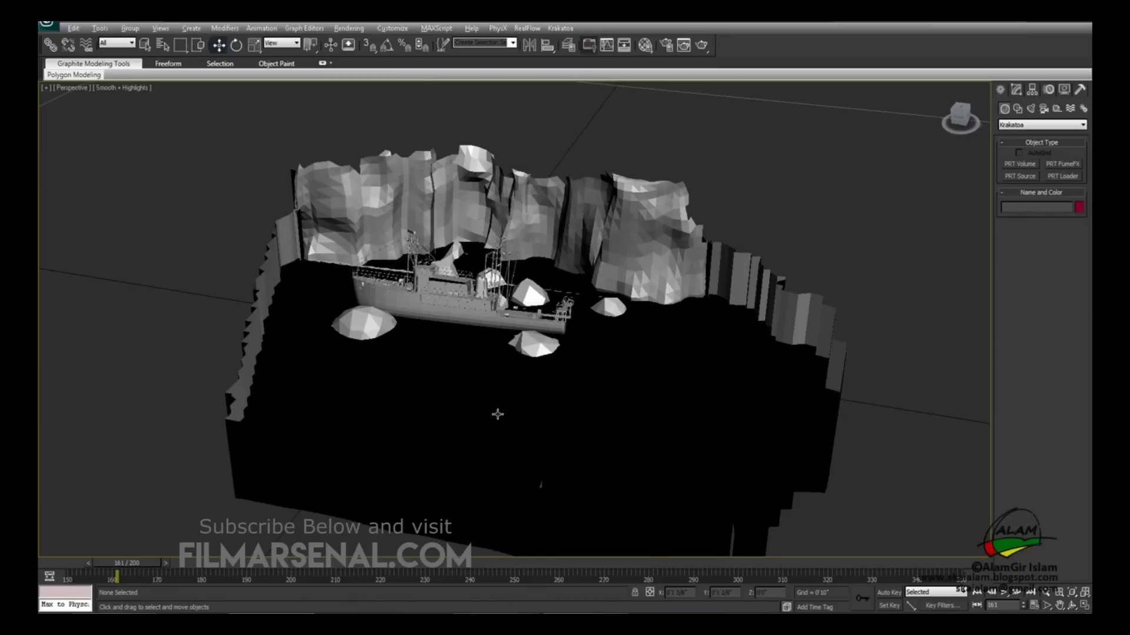
Delete the black filler object covering the imported shipwreck terrain
alt+middle_drag(498, 414, 567, 277)
click(566, 271)
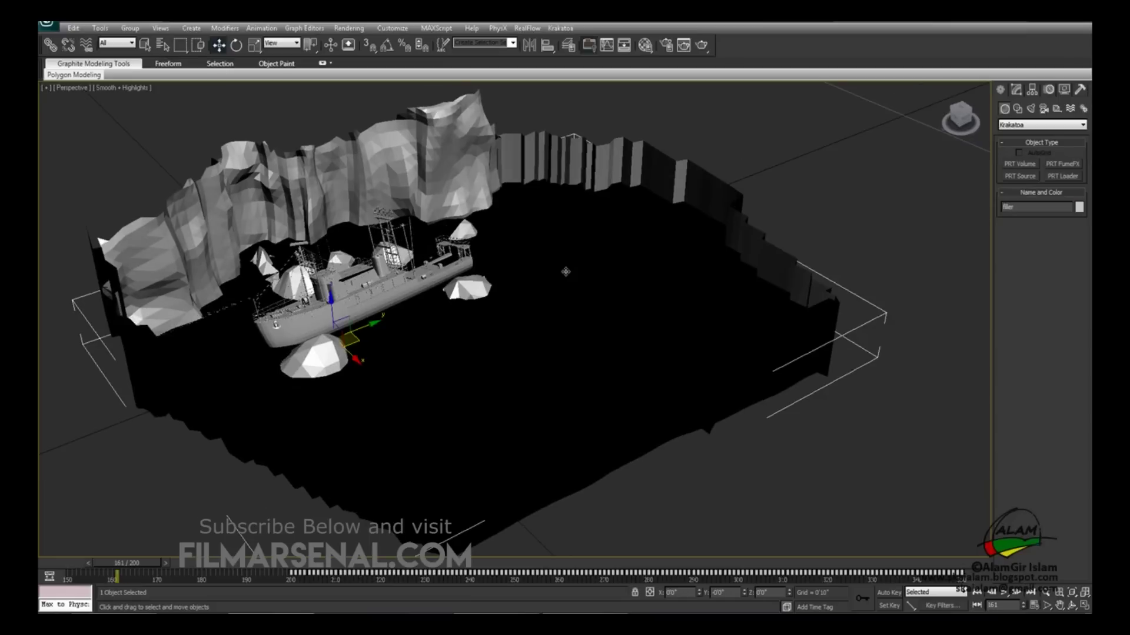
click(565, 272)
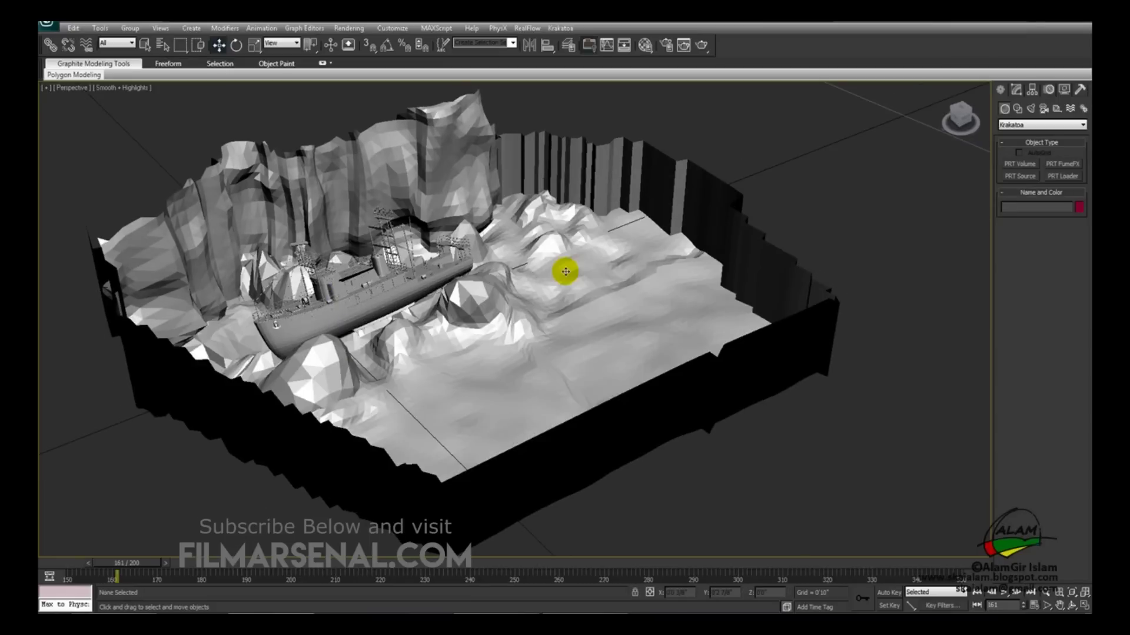
mouse_move(565, 267)
alt+middle_down()
mouse_move(587, 288)
mouse_move(539, 215)
mouse_move(540, 250)
mouse_move(461, 210)
alt+middle_up()
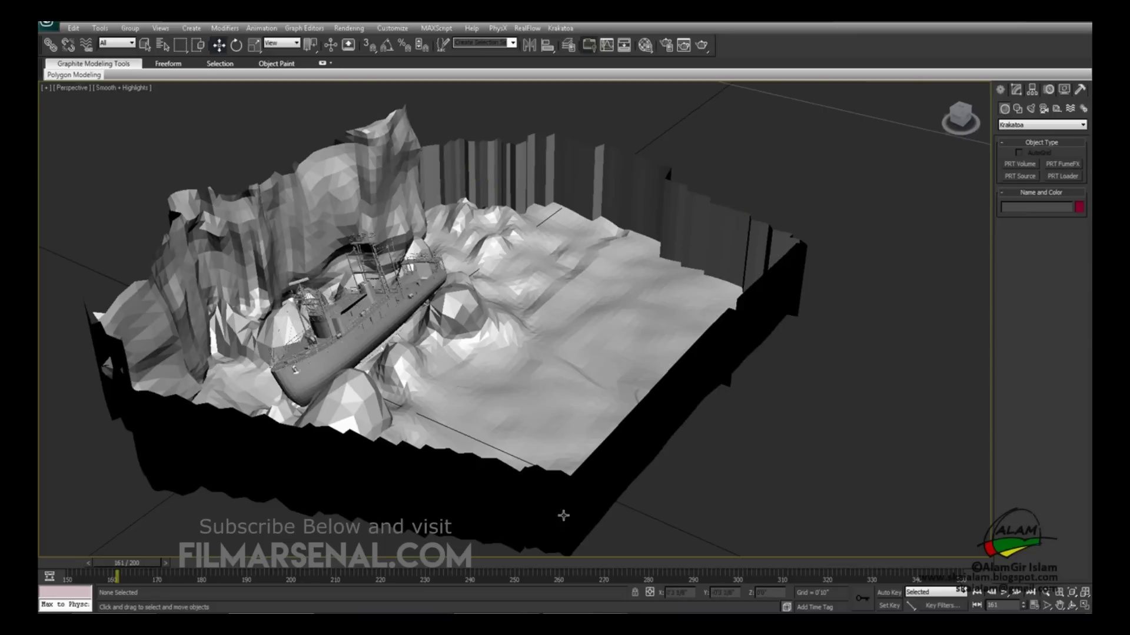
alt+middle_drag(500, 368, 489, 366)
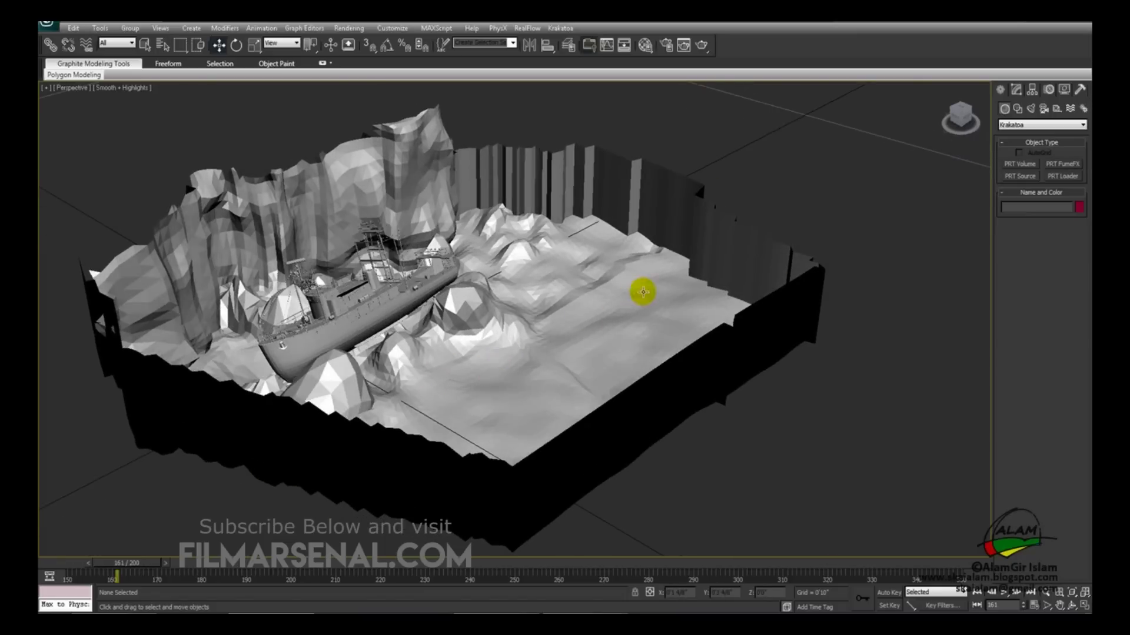
Delete the outer side-wall polygons of the scene mesh, keeping the seabed and the cliffs behind the ship
click(599, 195)
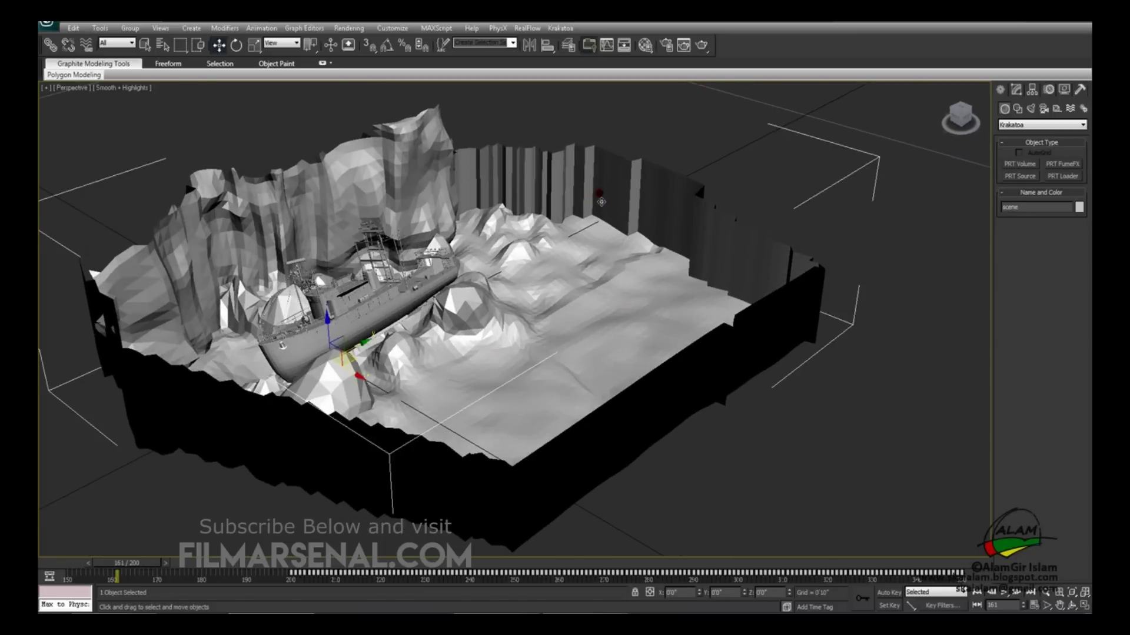
click(1017, 90)
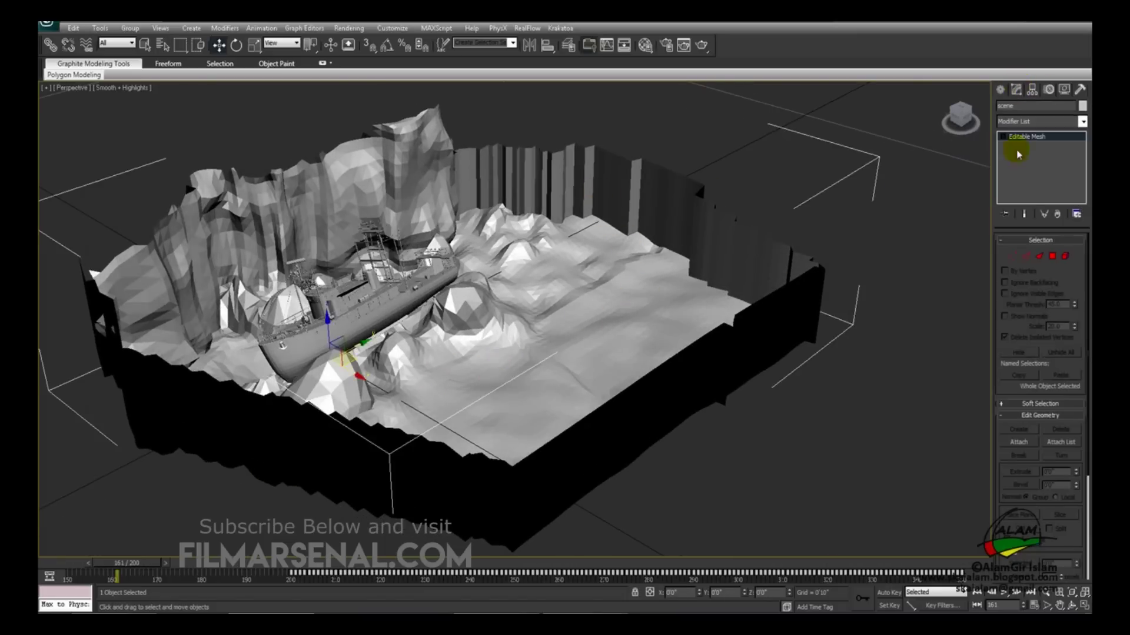
click(1053, 257)
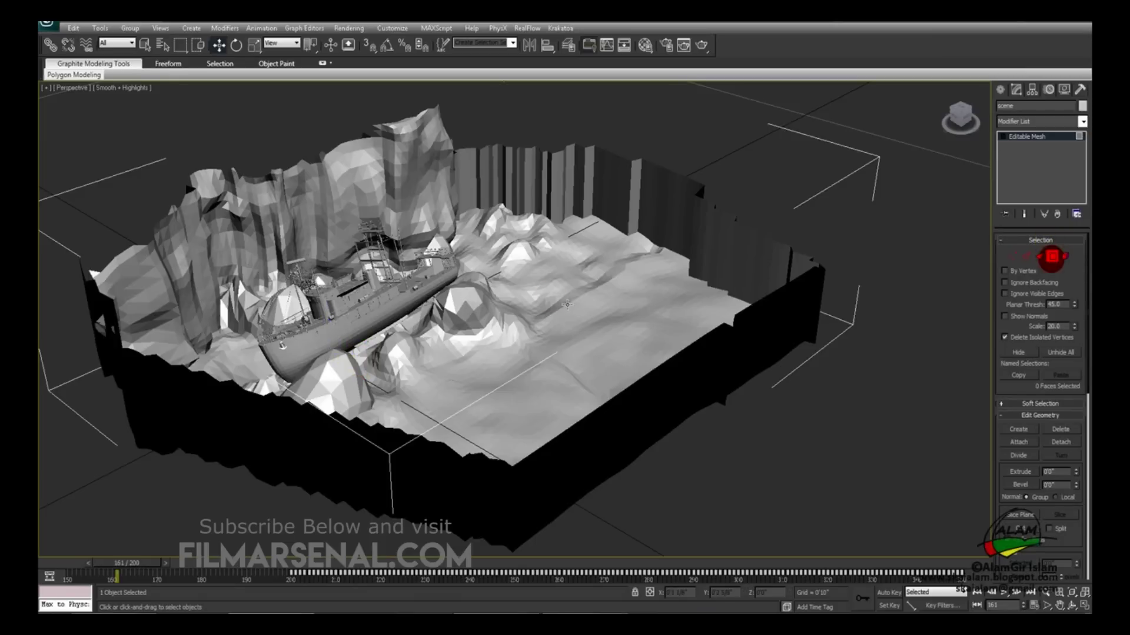
alt+middle_drag(565, 251, 686, 214)
drag(799, 118, 347, 229)
alt+middle_drag(602, 244, 660, 237)
key(Delete)
alt+middle_drag(768, 273, 762, 268)
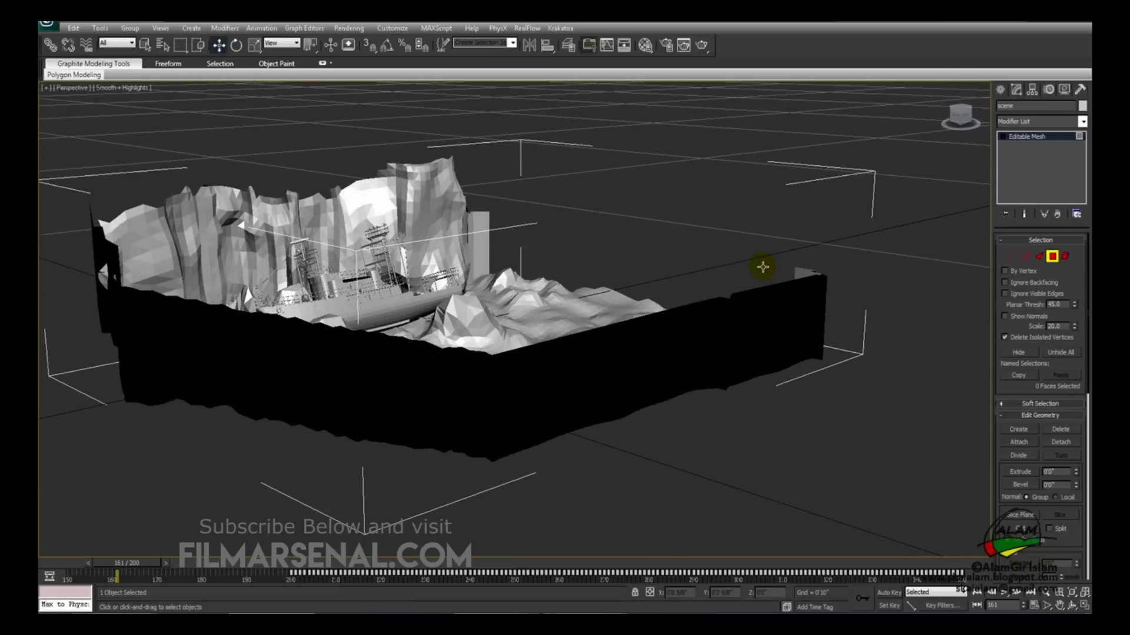
click(476, 247)
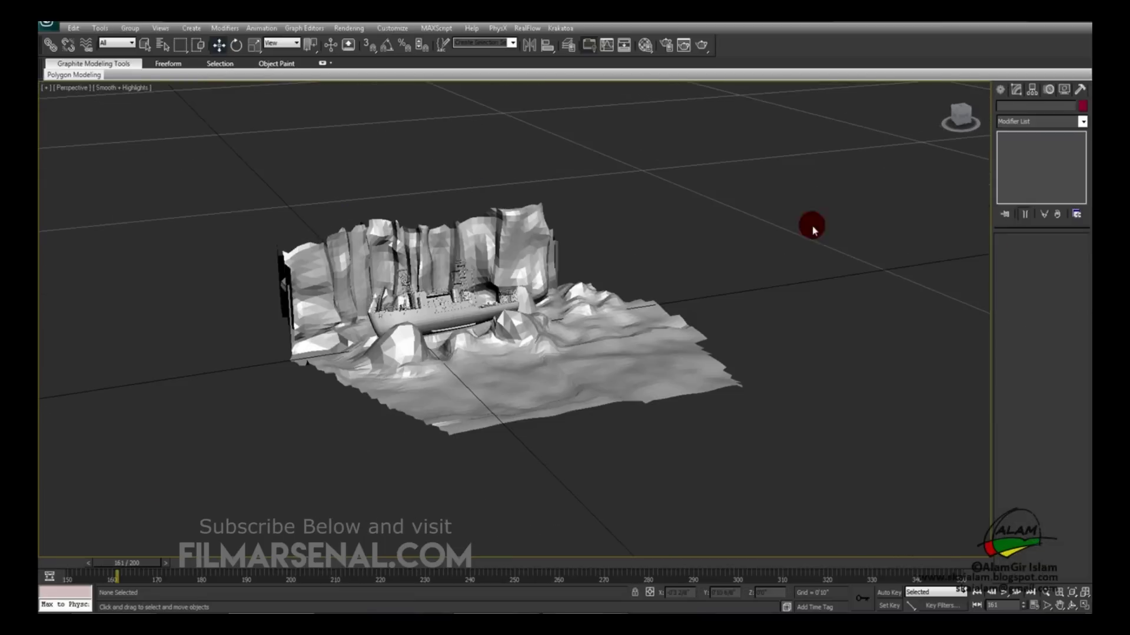
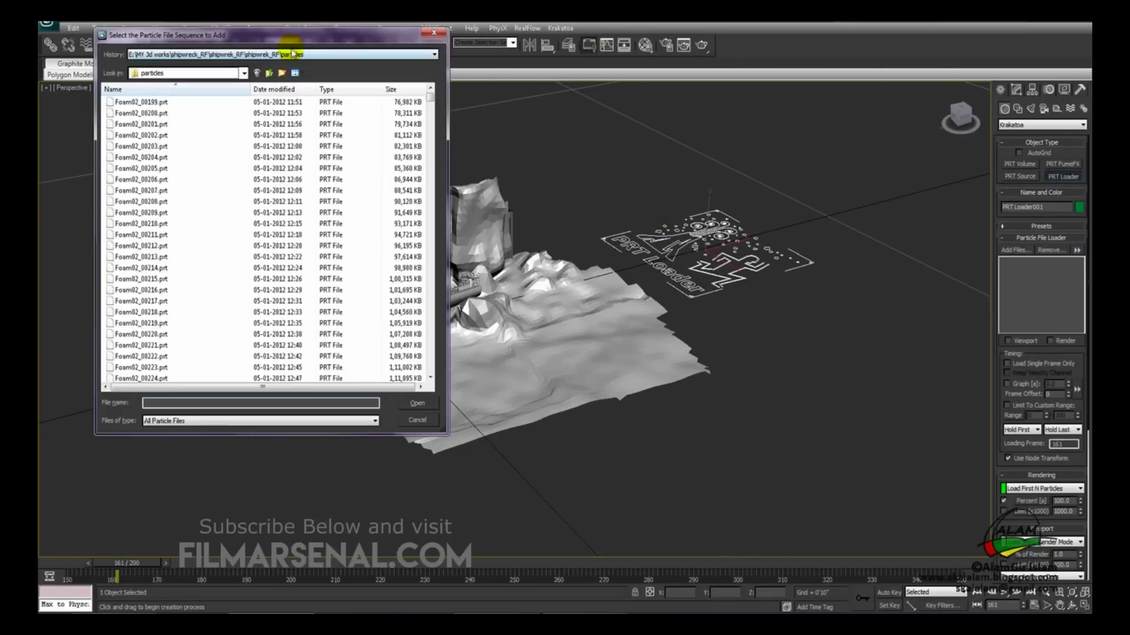
Add the Grid_Fluid_Splash01 particle sequence to the PRT Loader from the particles folder, starting with Grid_Fluid_Splash01_00101.prt
drag(297, 35, 285, 28)
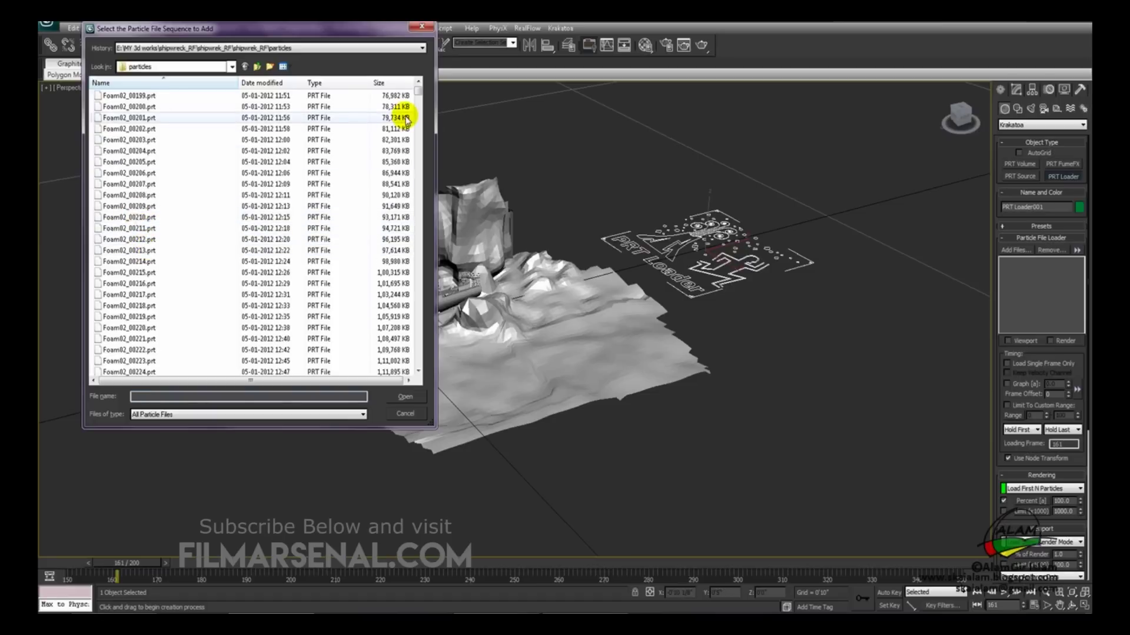
click(275, 48)
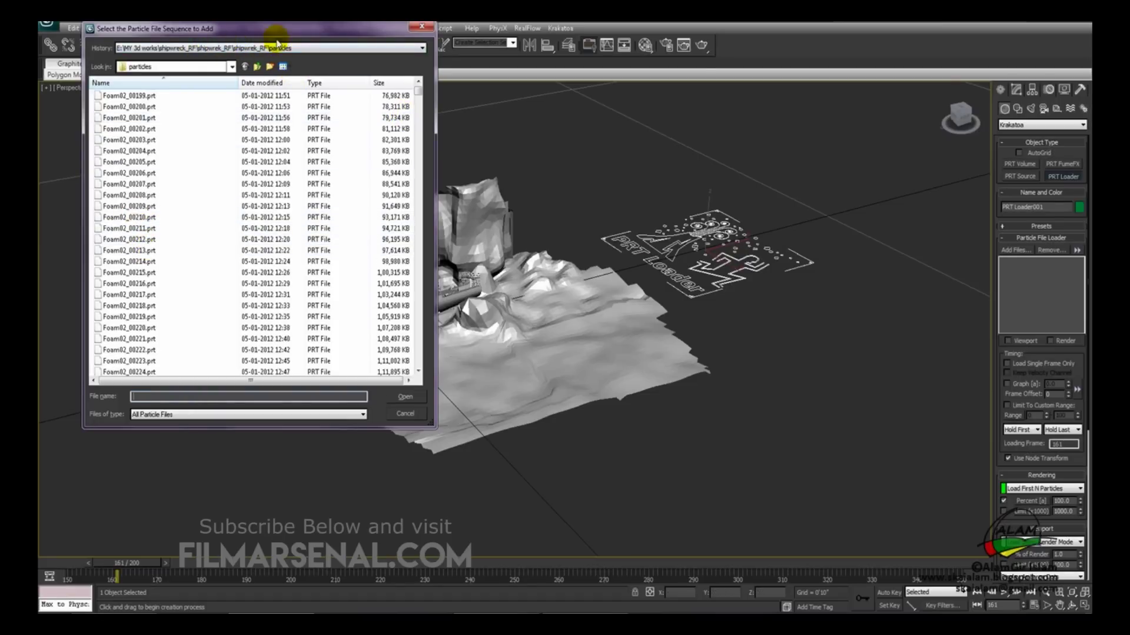
click(418, 91)
drag(419, 94, 422, 121)
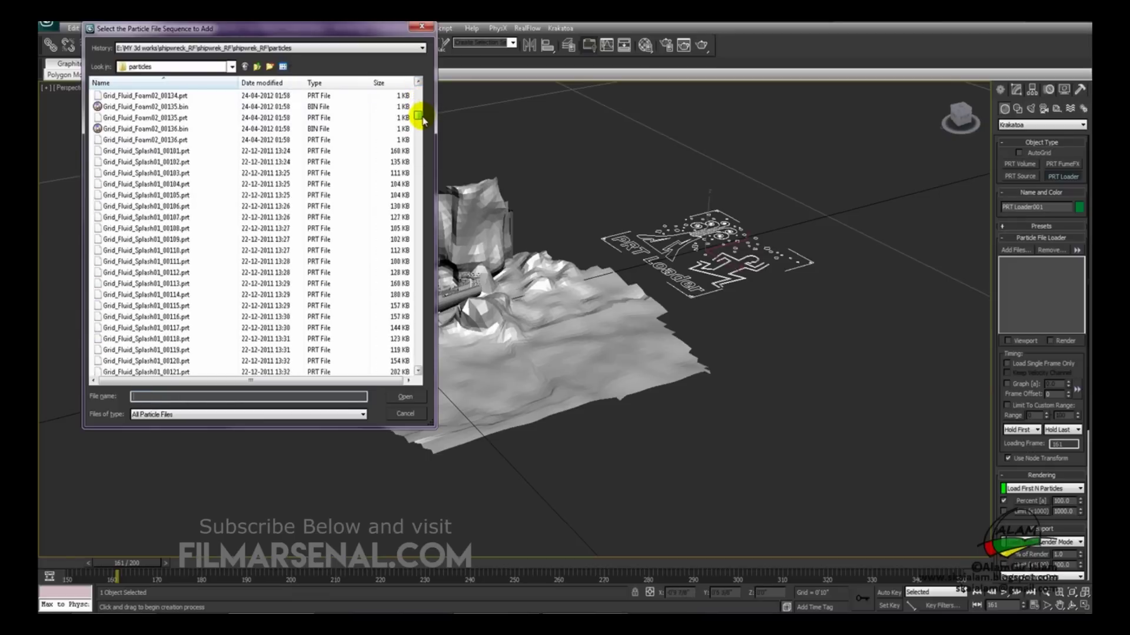
click(141, 152)
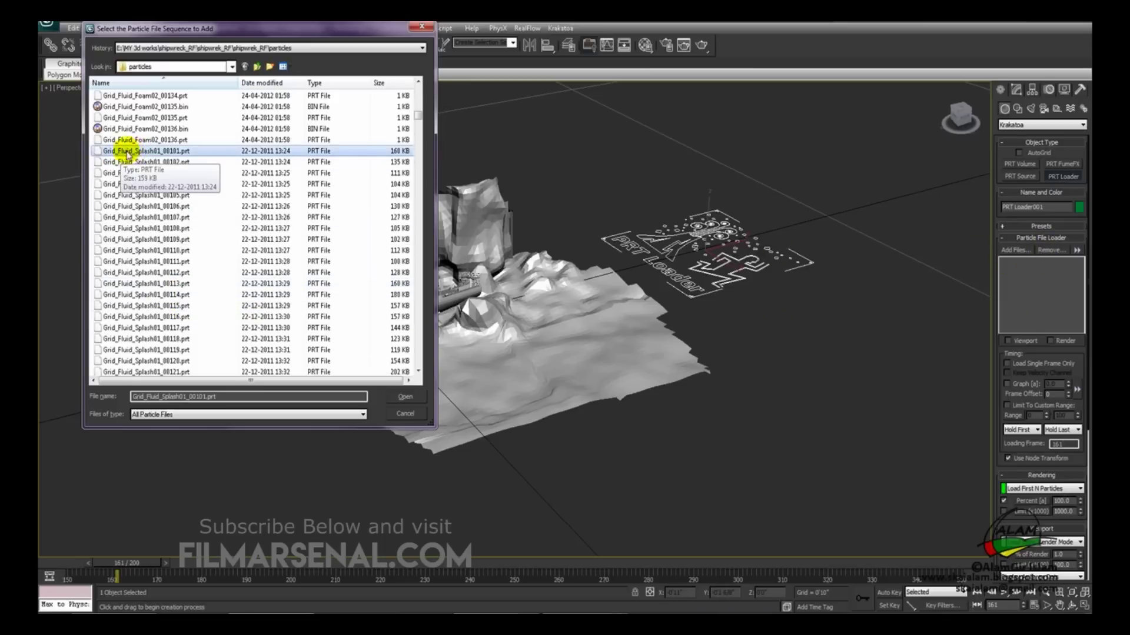
click(407, 398)
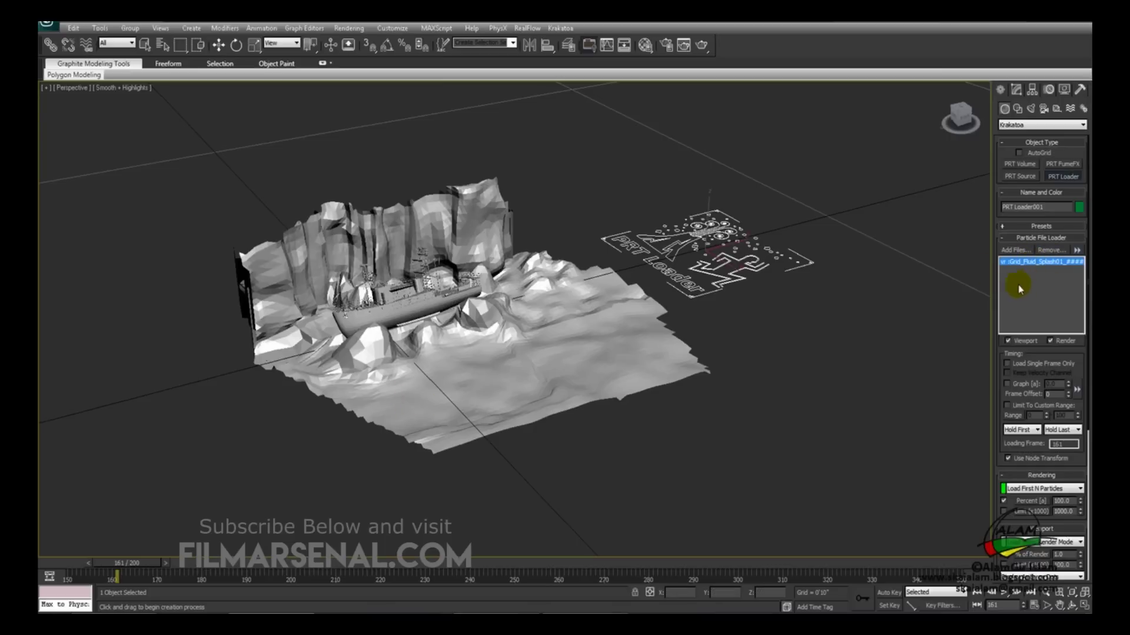
Add the remaining Grid_Fluid_Splash particle sequences, 02 through 08, to the PRT Loader
click(1015, 250)
scroll(416, 177, down, 10)
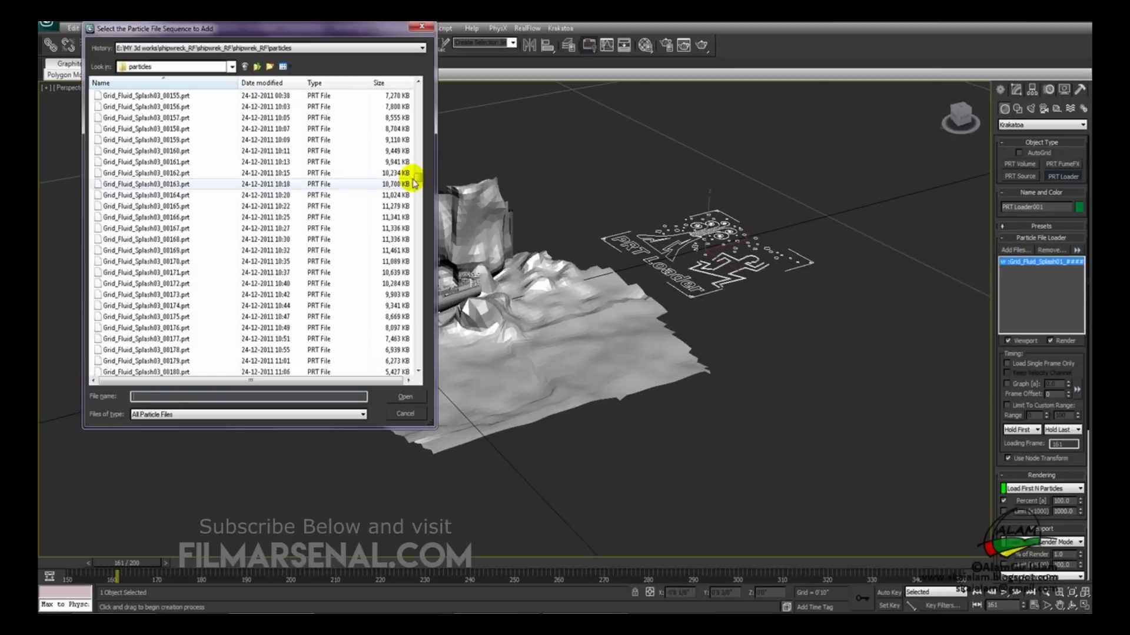
double_click(412, 177)
click(1017, 250)
drag(417, 96, 428, 171)
double_click(147, 177)
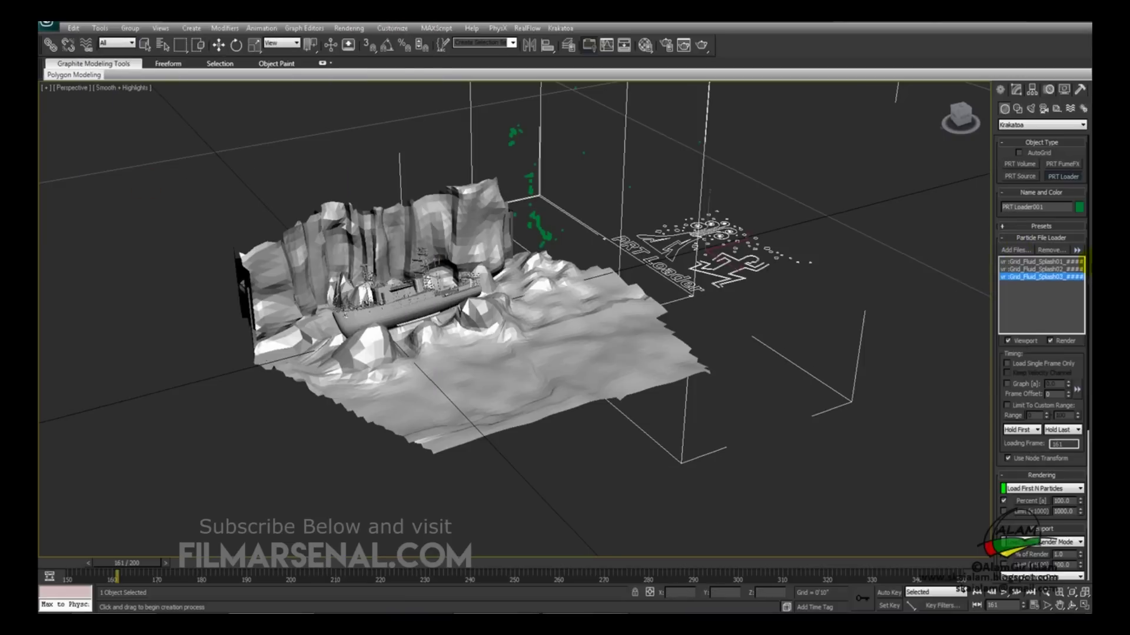
click(1014, 251)
drag(418, 96, 423, 208)
double_click(293, 171)
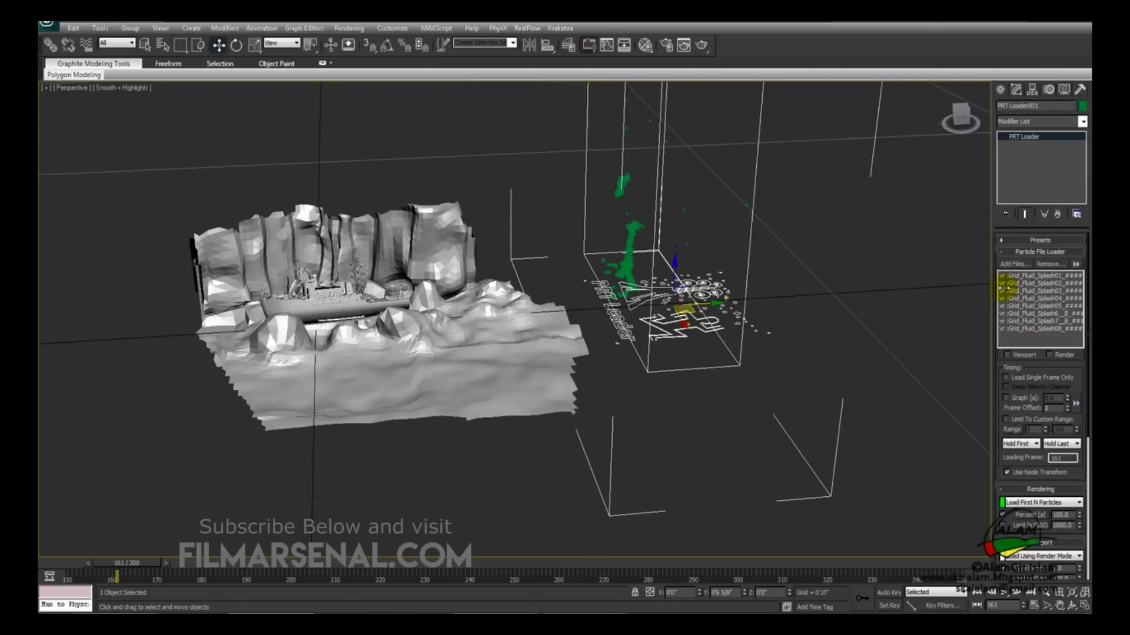
Examine where the loaded splash particles lie relative to the shipwreck terrain and bring up the PRT Loader's viewport settings
alt+middle_drag(844, 300, 821, 283)
middle_drag(839, 322, 785, 319)
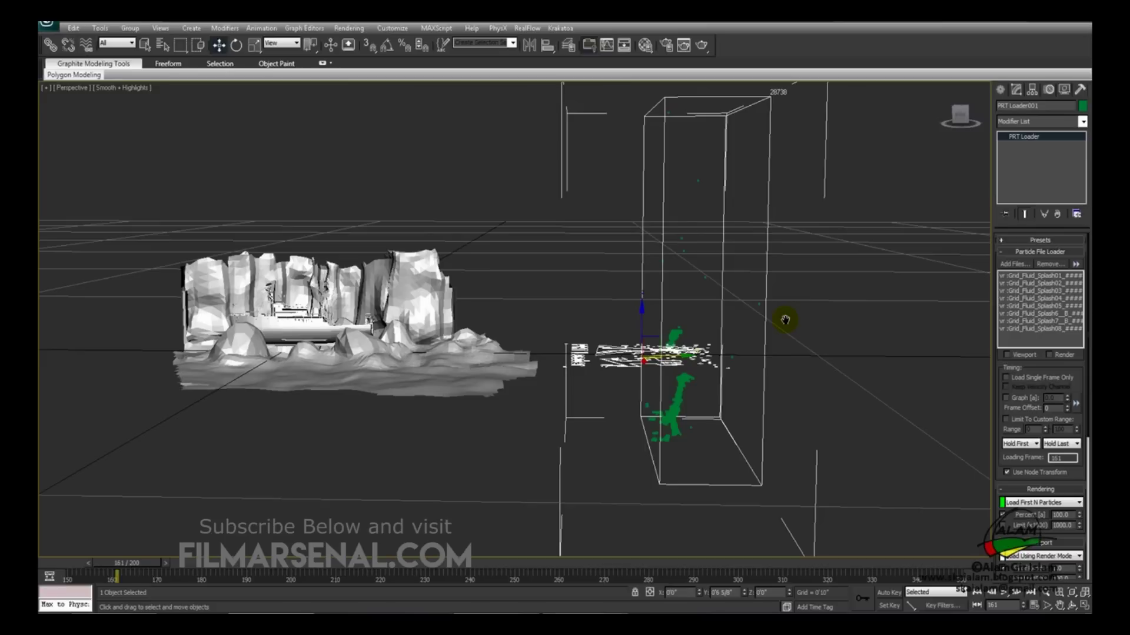
scroll(785, 319, down, 5)
alt+middle_drag(706, 286, 674, 360)
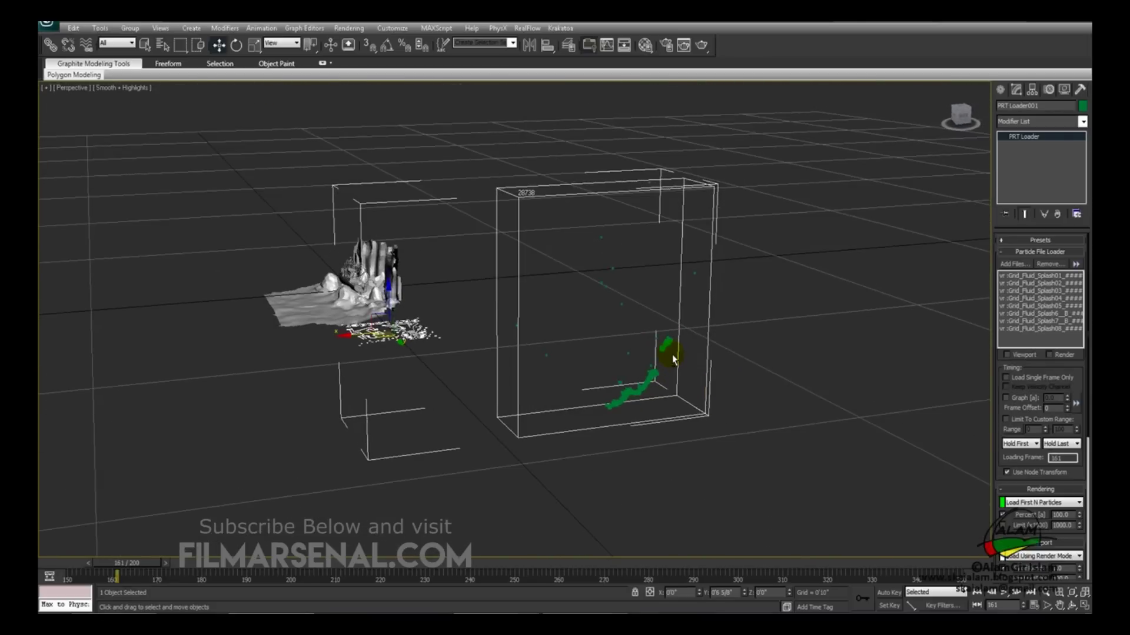
drag(1077, 370, 1068, 164)
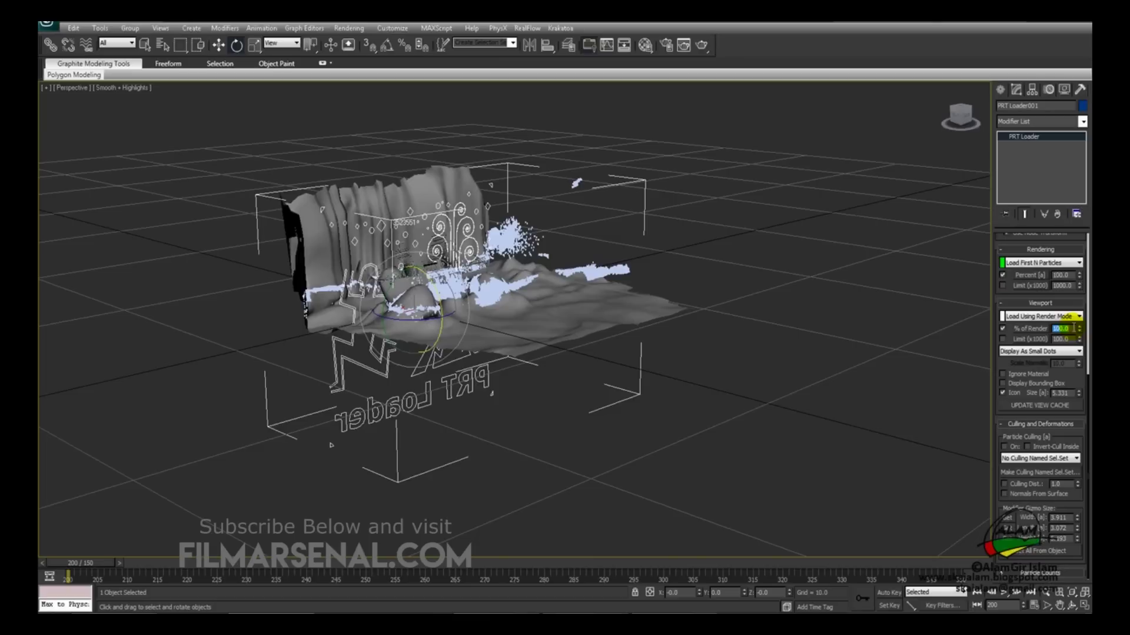
Set the splash PRT Loader's viewport percentage of render to 0.1 and clear the selection
key(Return)
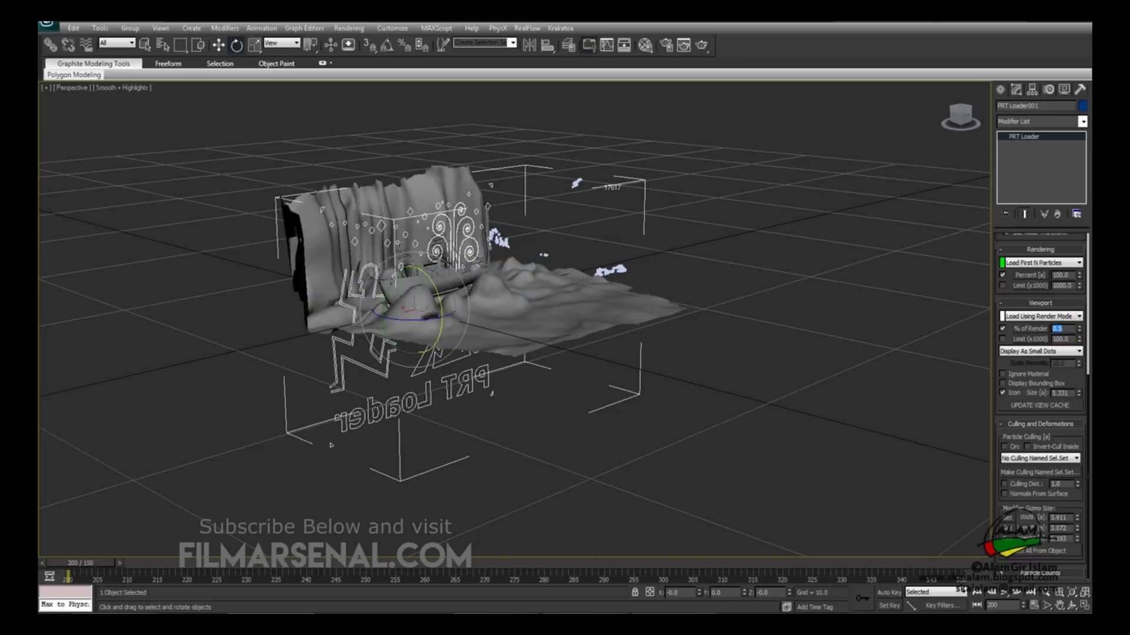
alt+middle_drag(719, 288, 670, 267)
click(711, 265)
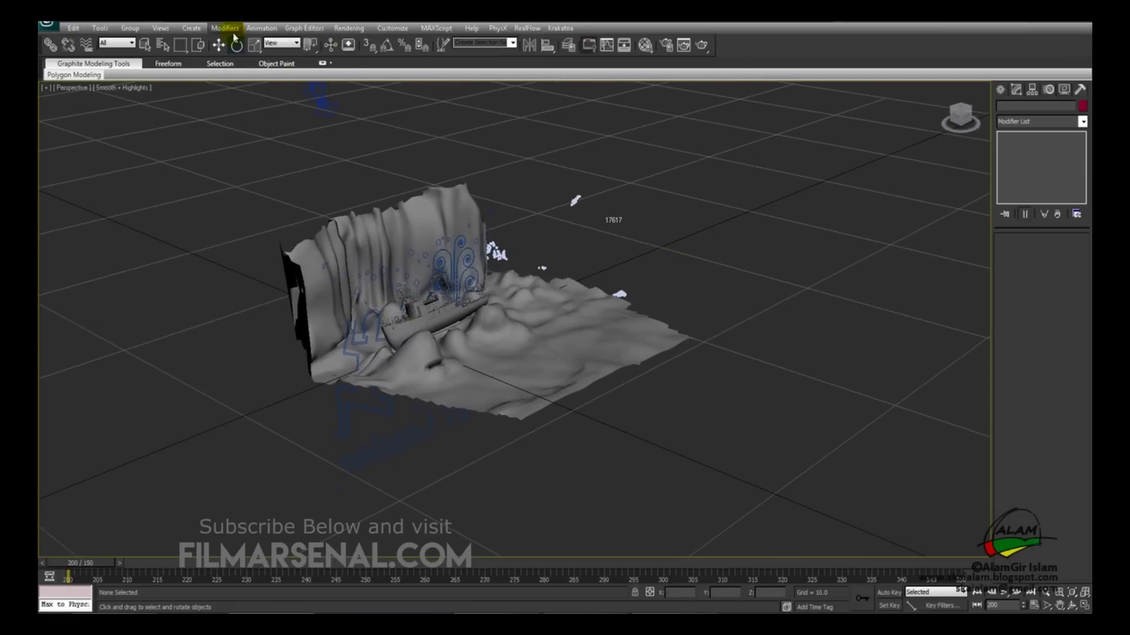
Create a second Krakatoa PRT Loader beside the terrain and load the Foam02 particle sequence starting with Foam02_00199.prt
click(1000, 90)
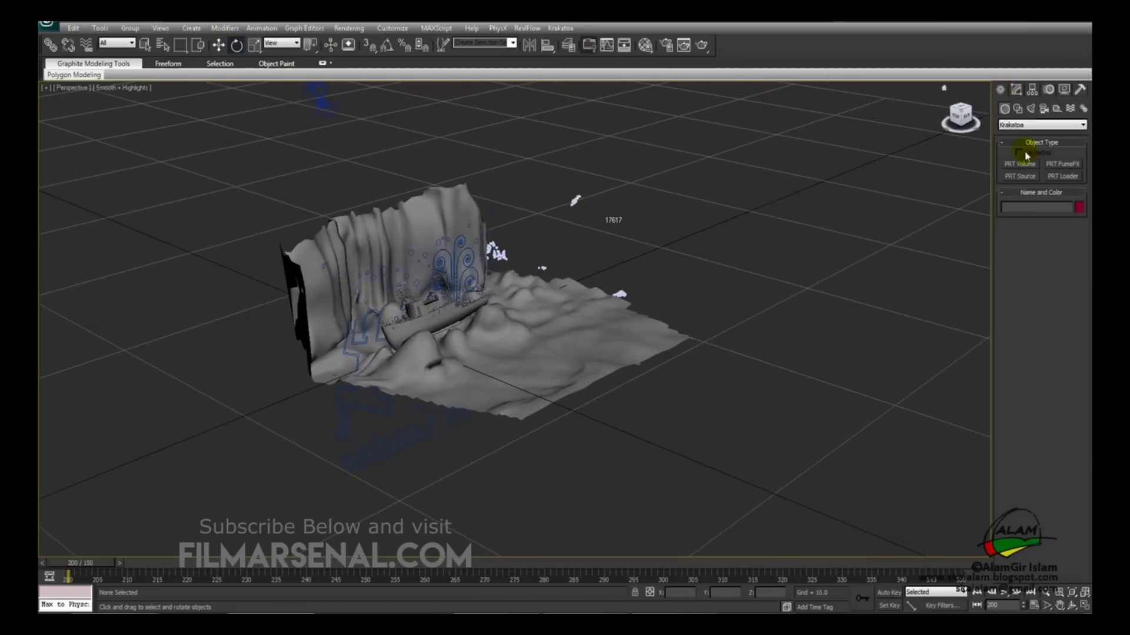
click(1063, 176)
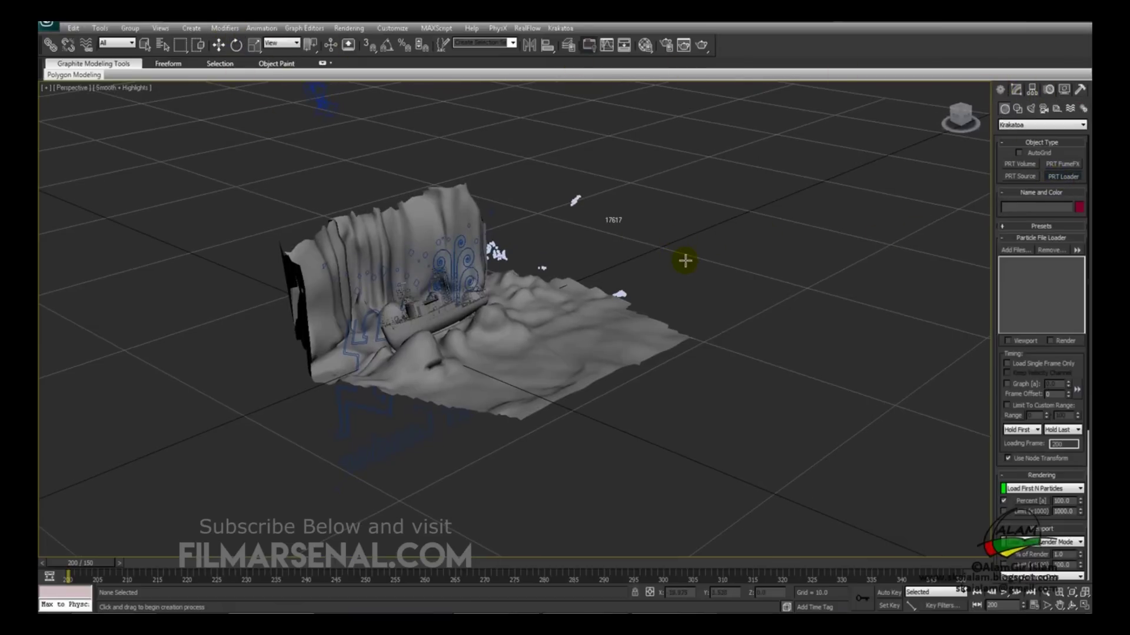
click(660, 242)
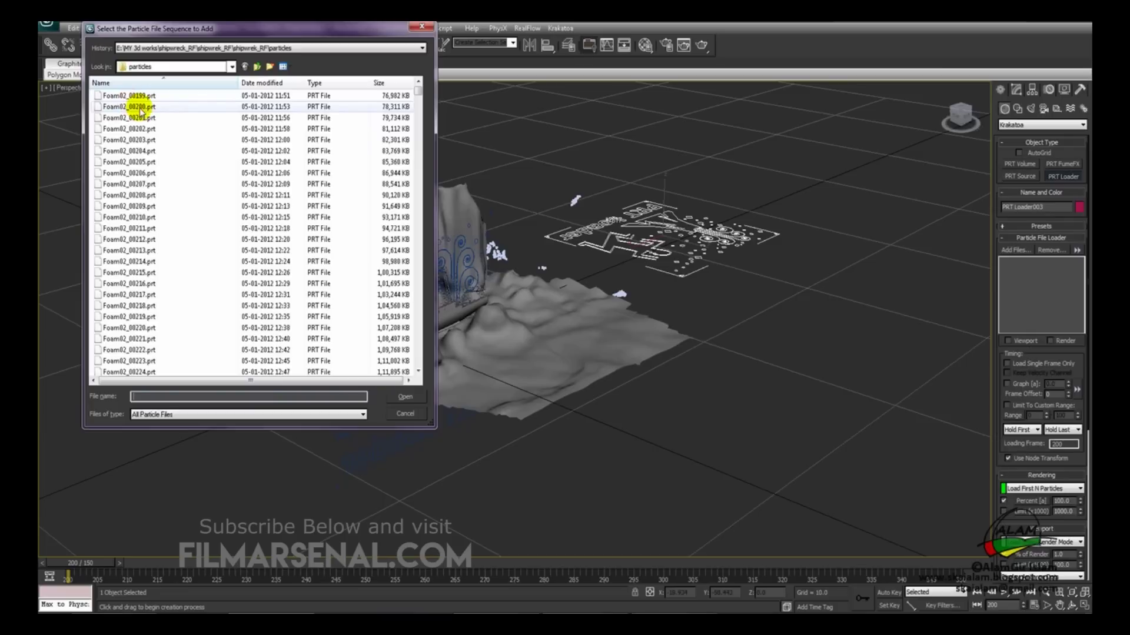
click(122, 97)
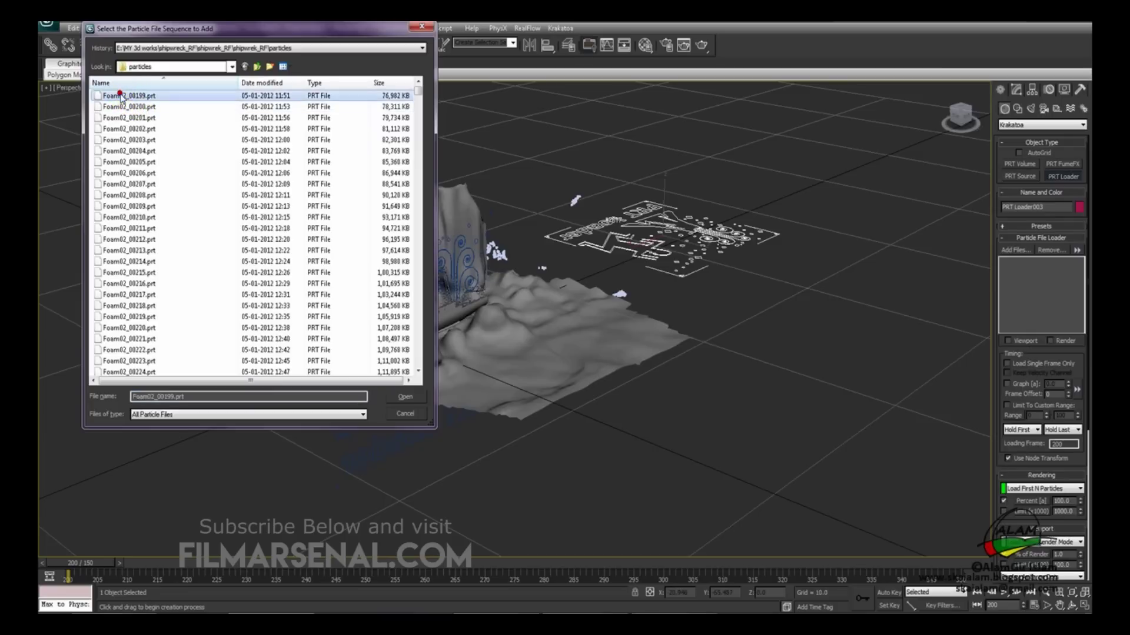
click(405, 398)
alt+middle_drag(391, 386, 341, 222)
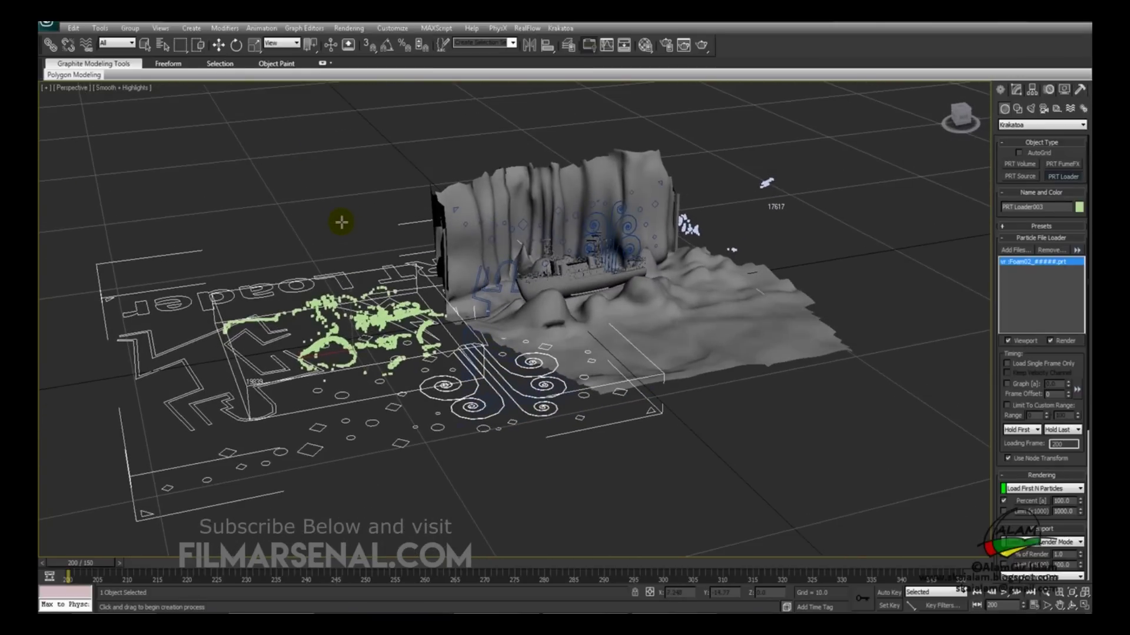
Move the foam PRT Loader to X 0 and Y 0 so its particles line up with the shipwreck
key(w)
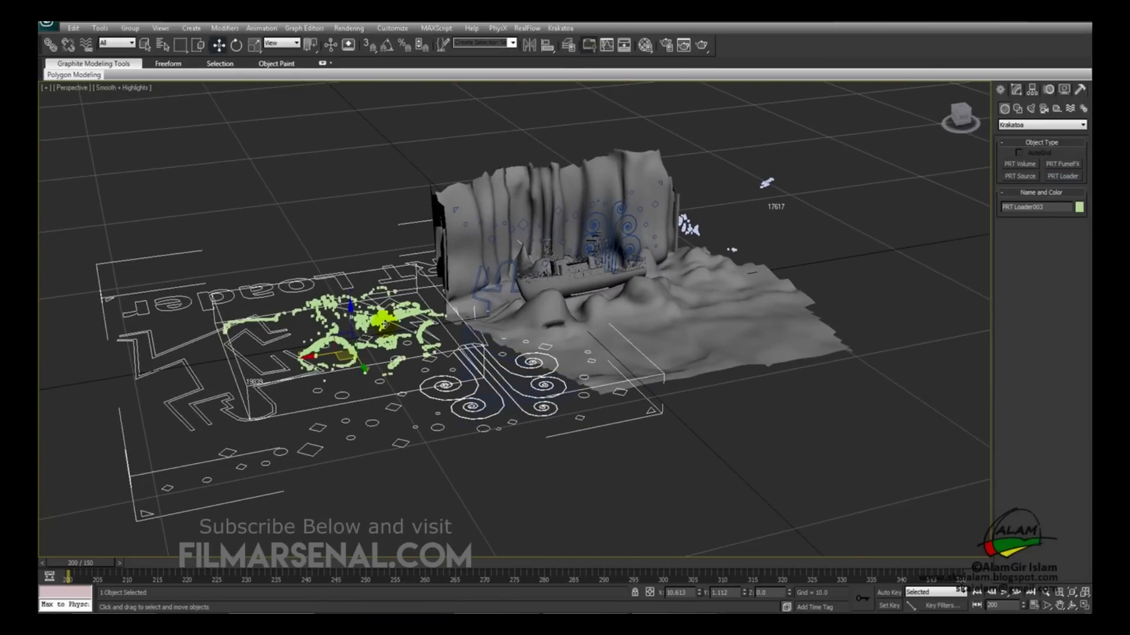
click(729, 593)
click(769, 592)
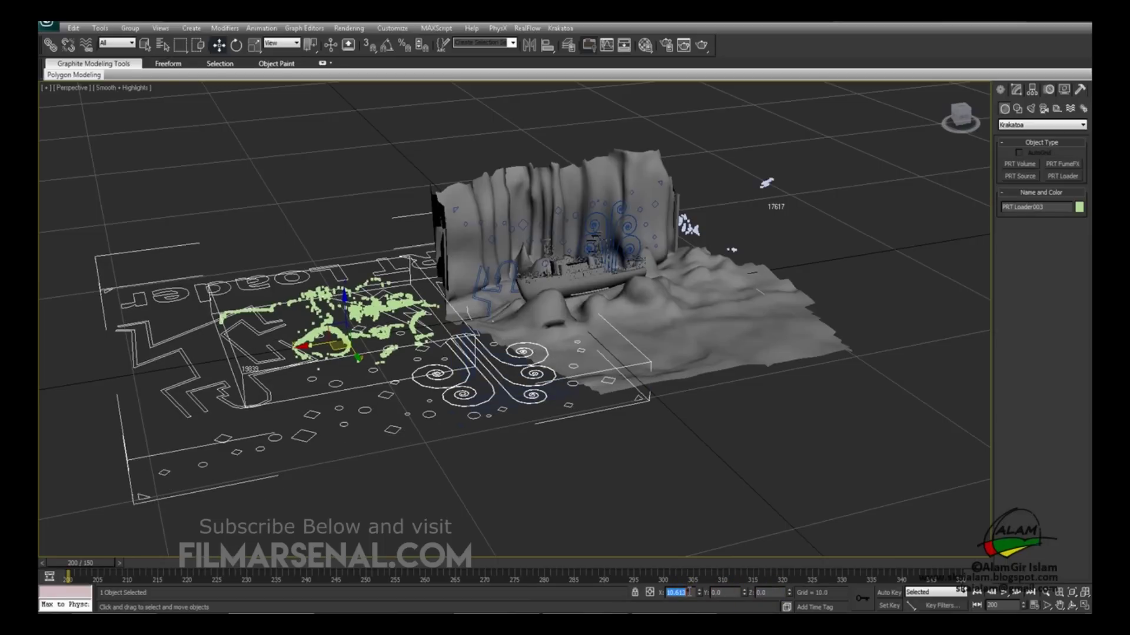
text(0)
key(Return)
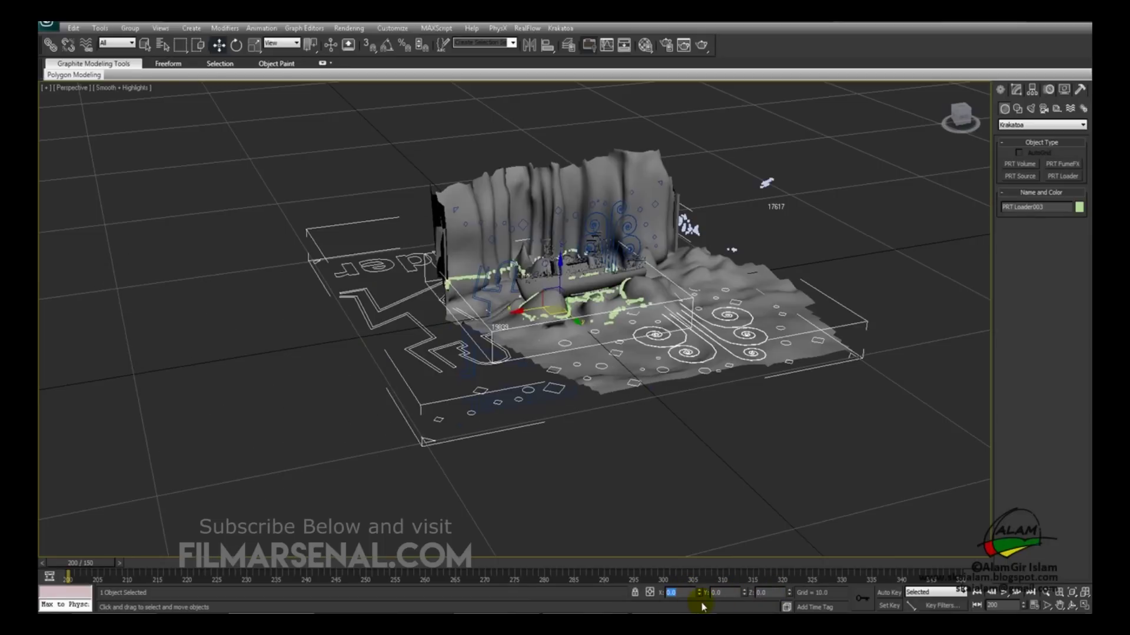
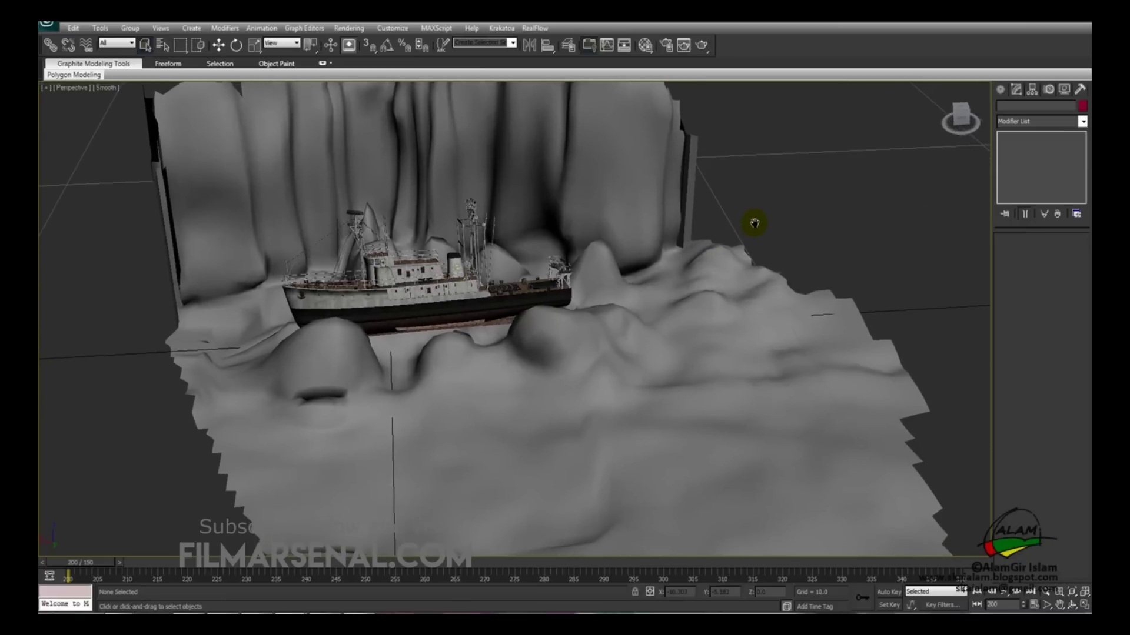
Delete the flat seabed polygons of the scene mesh in the side view, keeping the rocks and cliffs around the ship
key(alt+w)
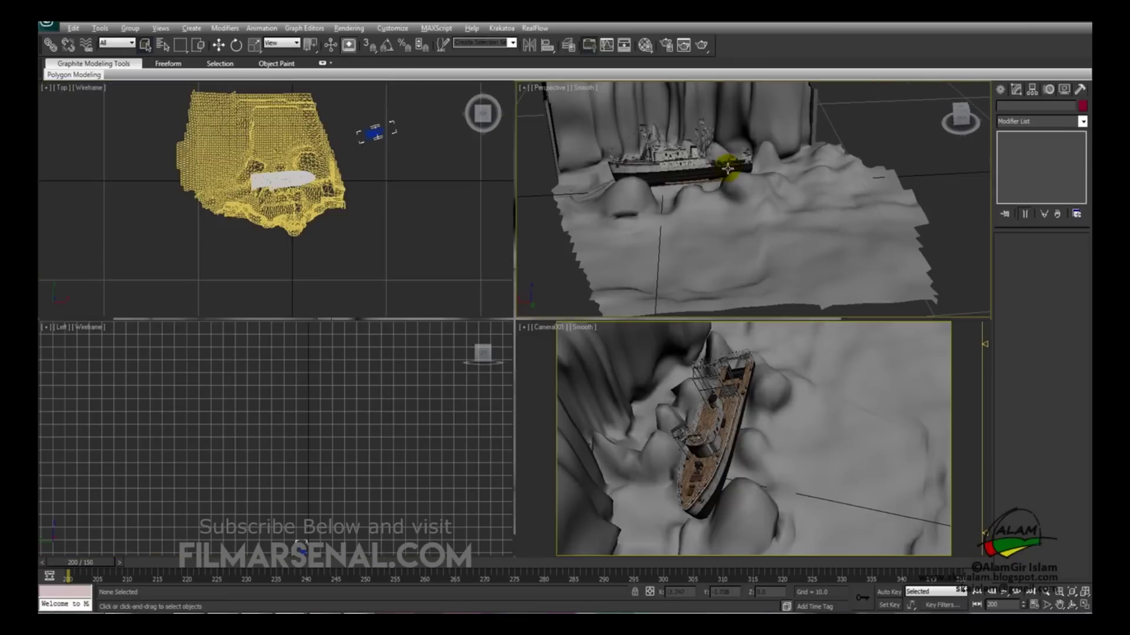
scroll(314, 406, down, 3)
scroll(312, 455, down, 2)
scroll(321, 464, up, 8)
click(366, 468)
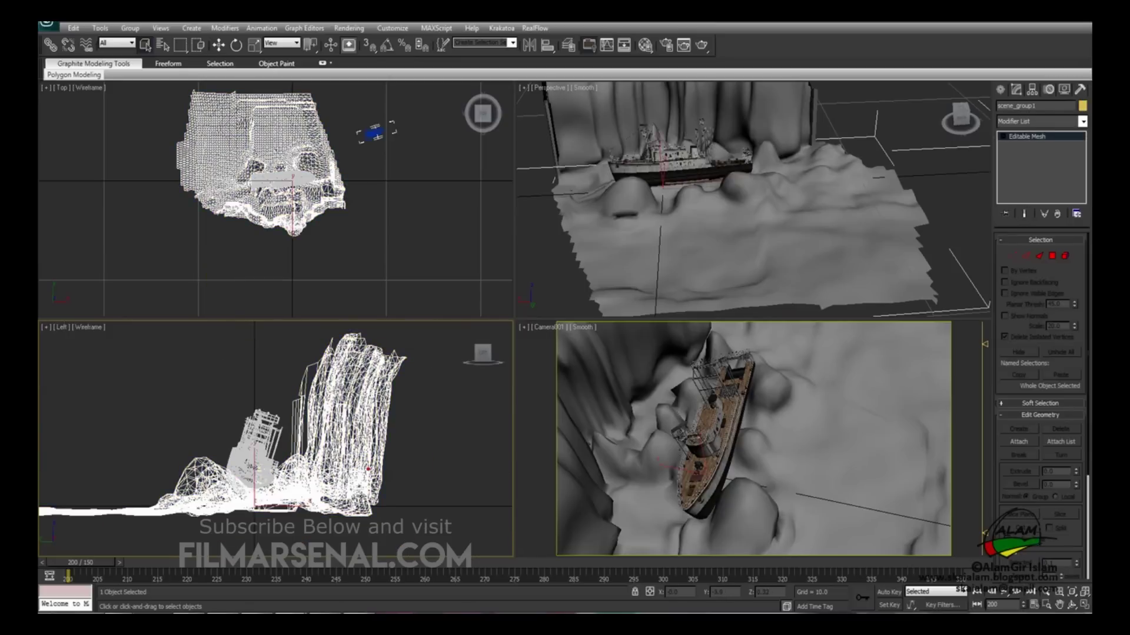
scroll(456, 435, up, 2)
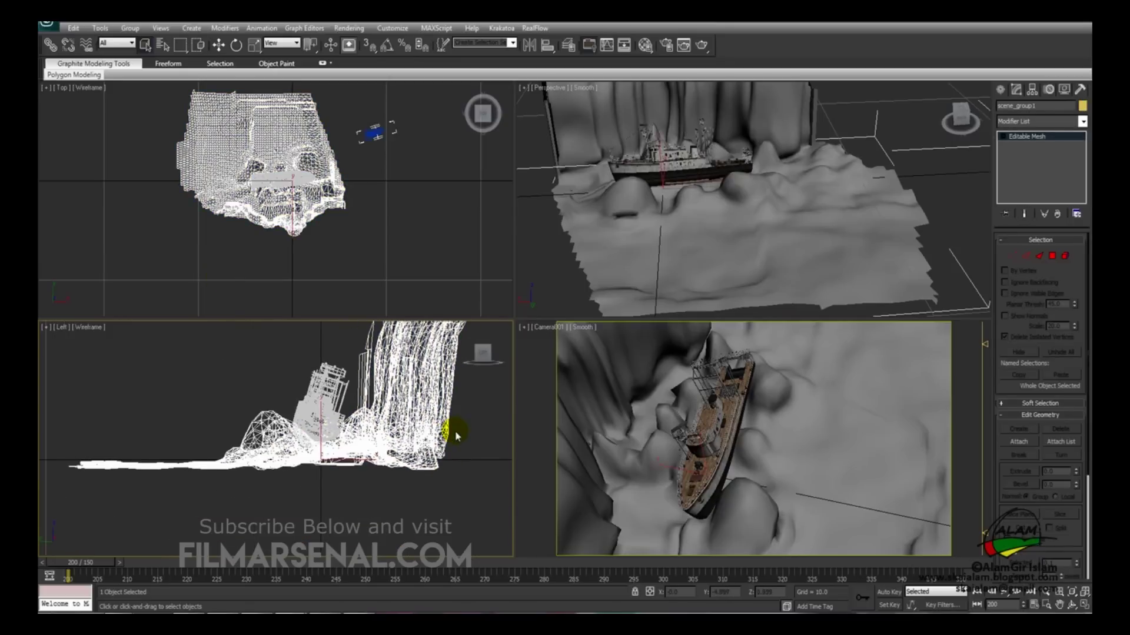
click(1052, 256)
drag(465, 493, 50, 463)
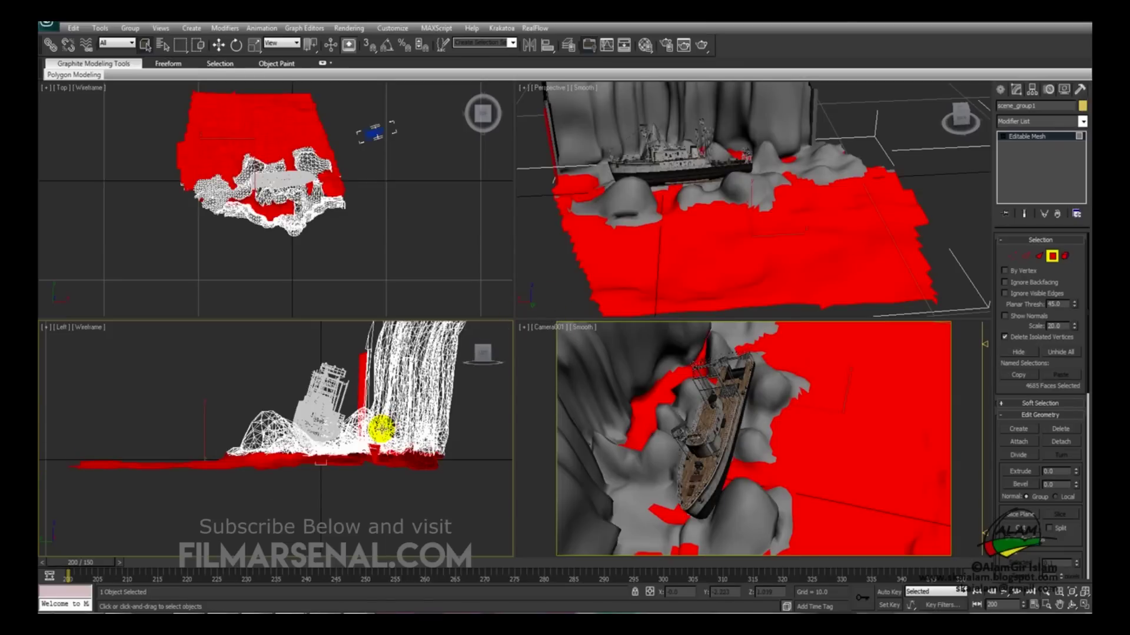
key(Delete)
scroll(766, 271, down, 10)
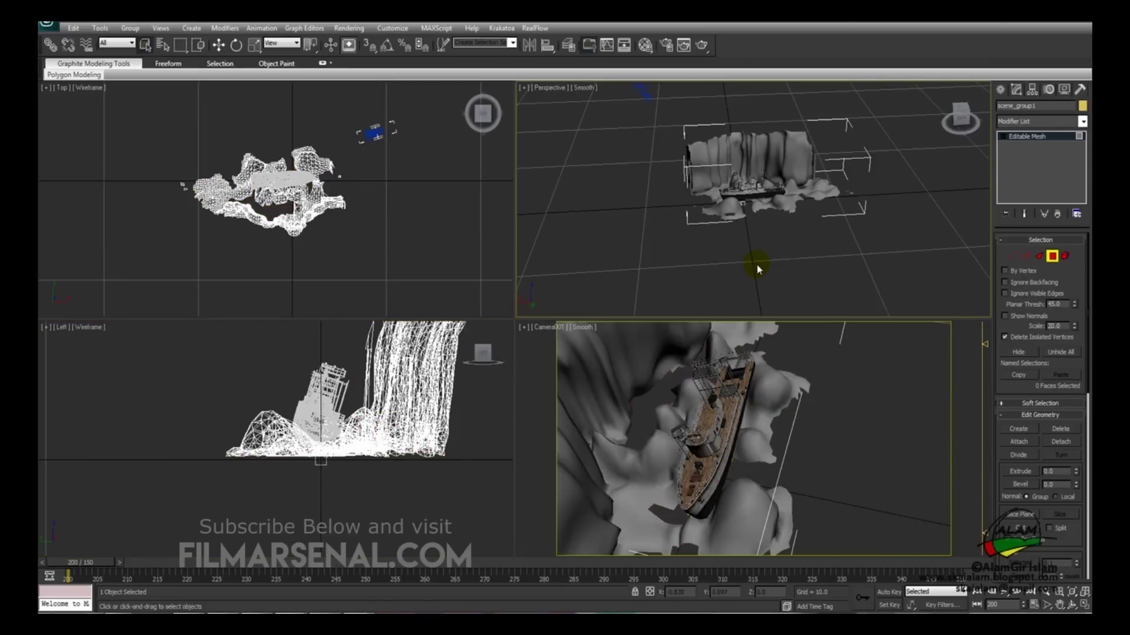
alt+middle_drag(740, 220, 689, 127)
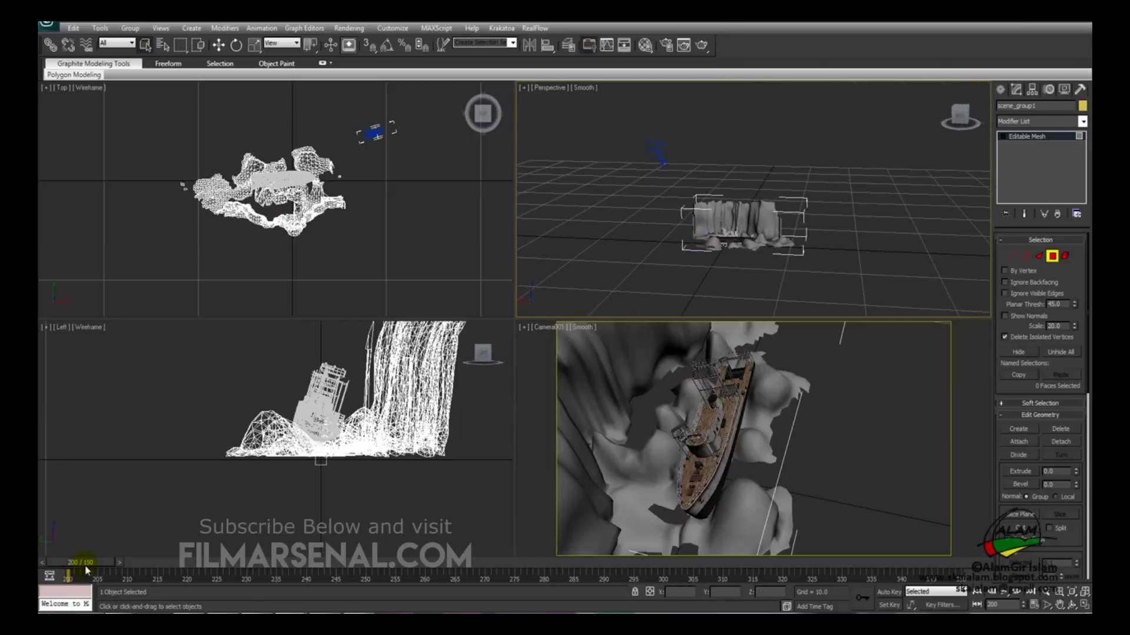
Scrub the timeline between frames 200 and 350 to check the camera view, and return to the first frame
mouse_move(76, 565)
mouse_down()
mouse_move(822, 561)
mouse_move(219, 550)
mouse_move(70, 562)
mouse_up()
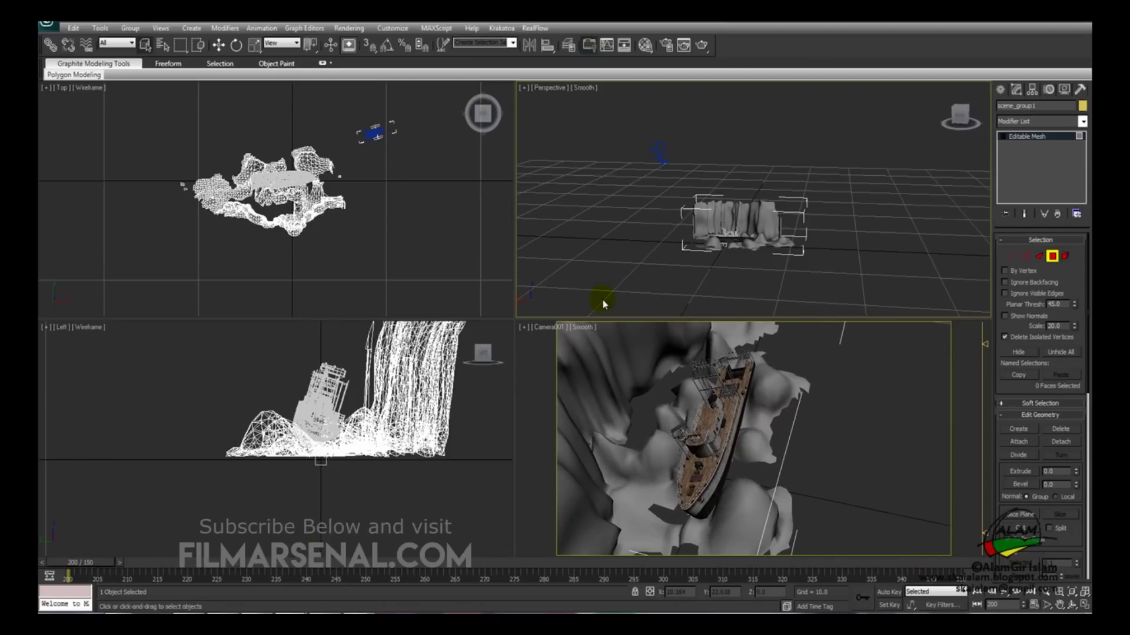
mouse_move(722, 272)
alt+middle_down()
mouse_move(673, 292)
mouse_move(767, 279)
mouse_move(733, 274)
alt+middle_up()
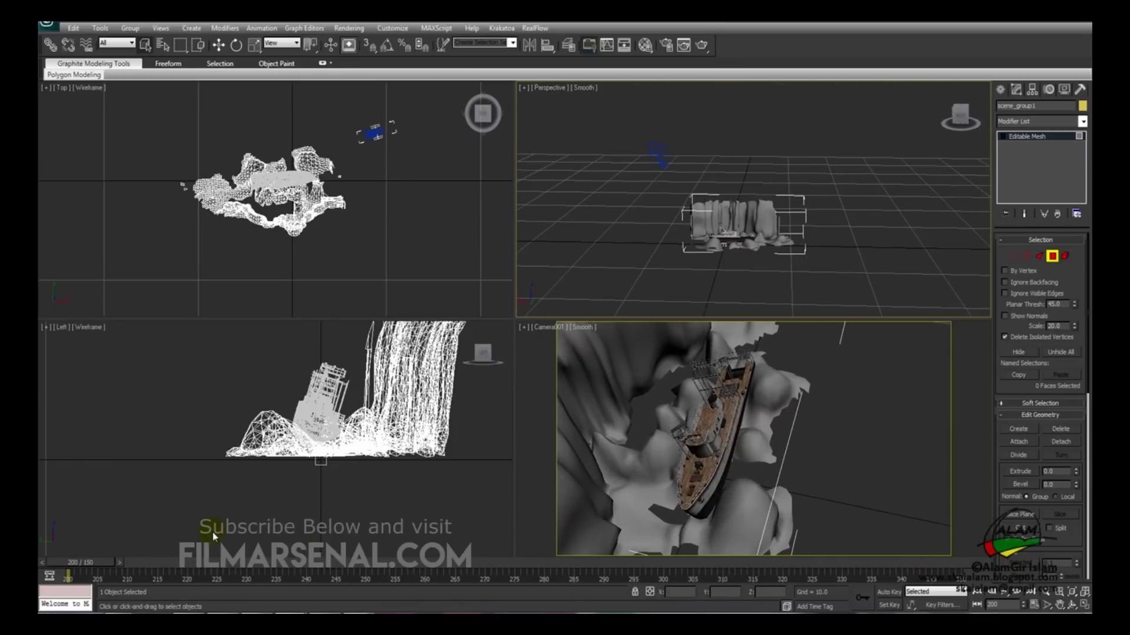
drag(83, 567, 157, 549)
key(Home)
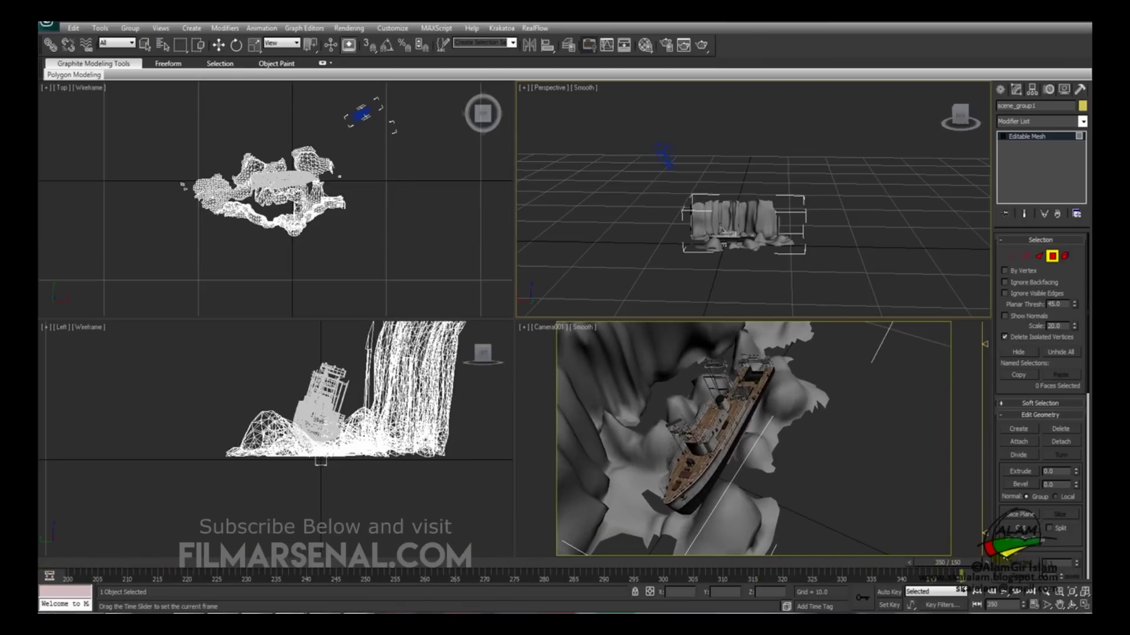
Select the faces of the cliff wall behind the ship on the scene mesh
key(z)
middle_drag(766, 280, 774, 260)
key(alt+w)
key(ctrl+d)
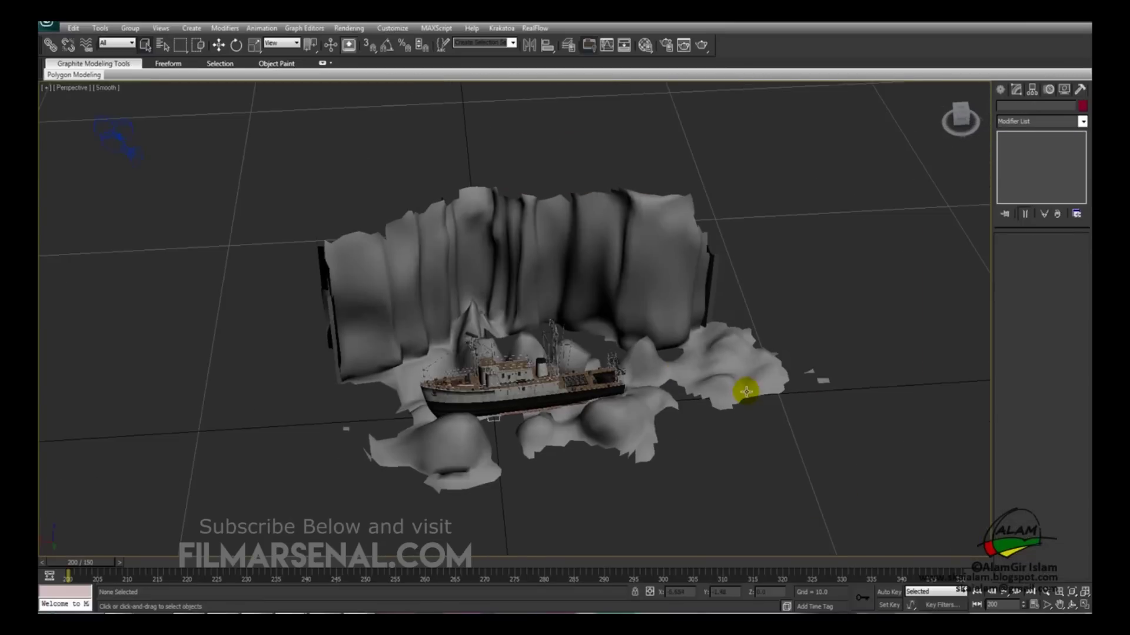
alt+middle_drag(746, 391, 736, 407)
click(735, 256)
key(4)
alt+middle_drag(667, 266, 348, 125)
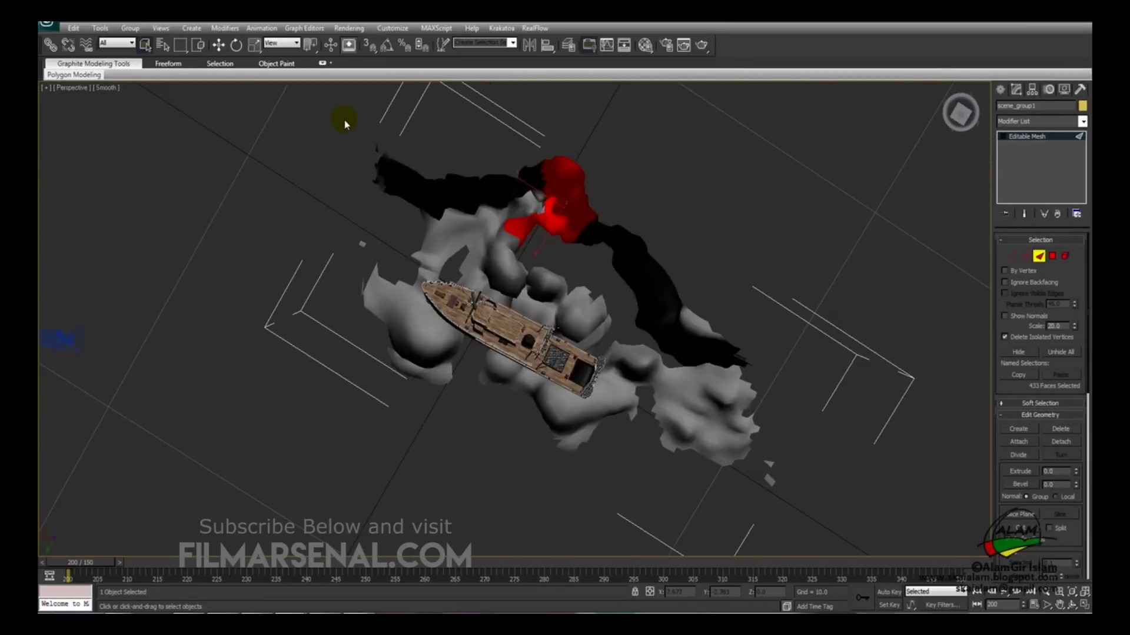
ctrl+drag(344, 121, 389, 148)
alt+middle_drag(389, 148, 529, 141)
Assign the first sample slot's Standard material to the selected cliff faces
key(m)
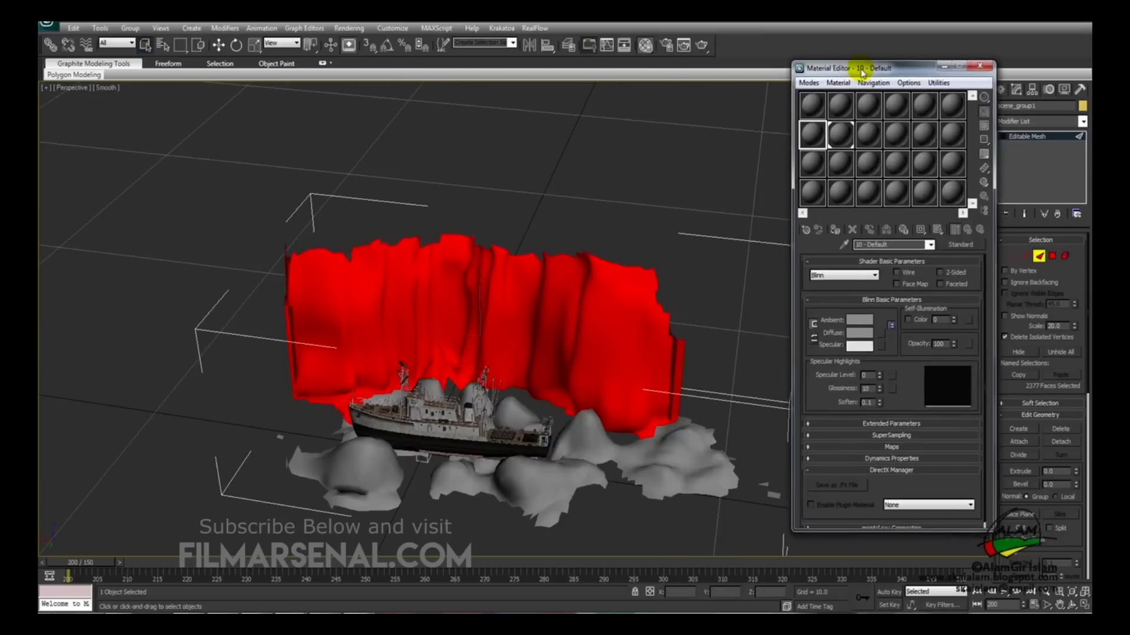
click(813, 130)
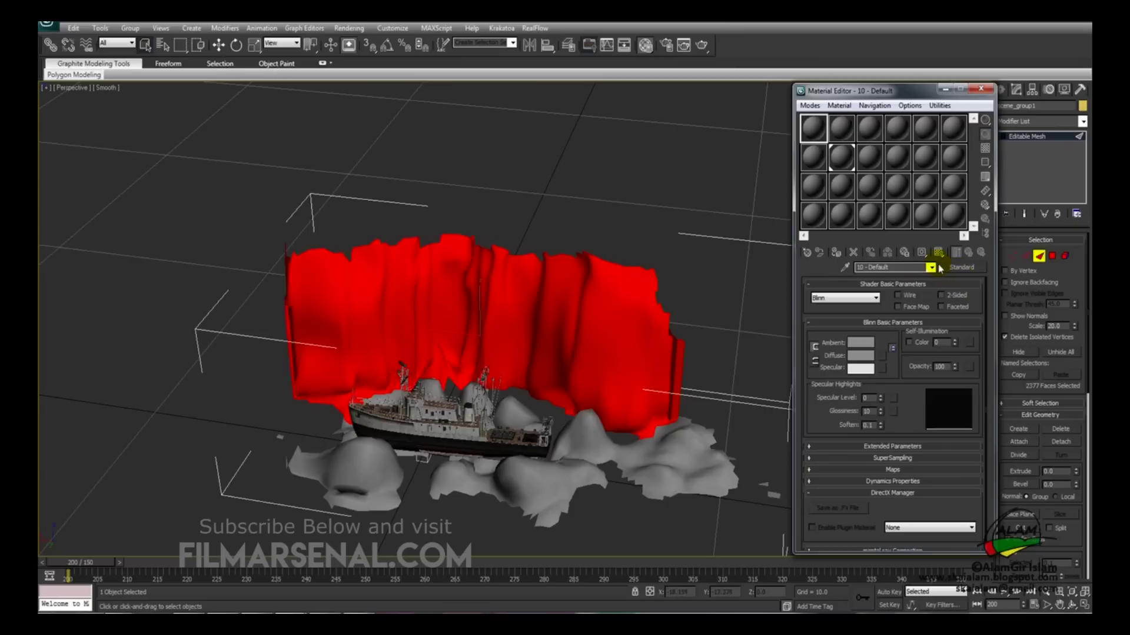
click(836, 253)
alt+middle_drag(525, 296, 791, 283)
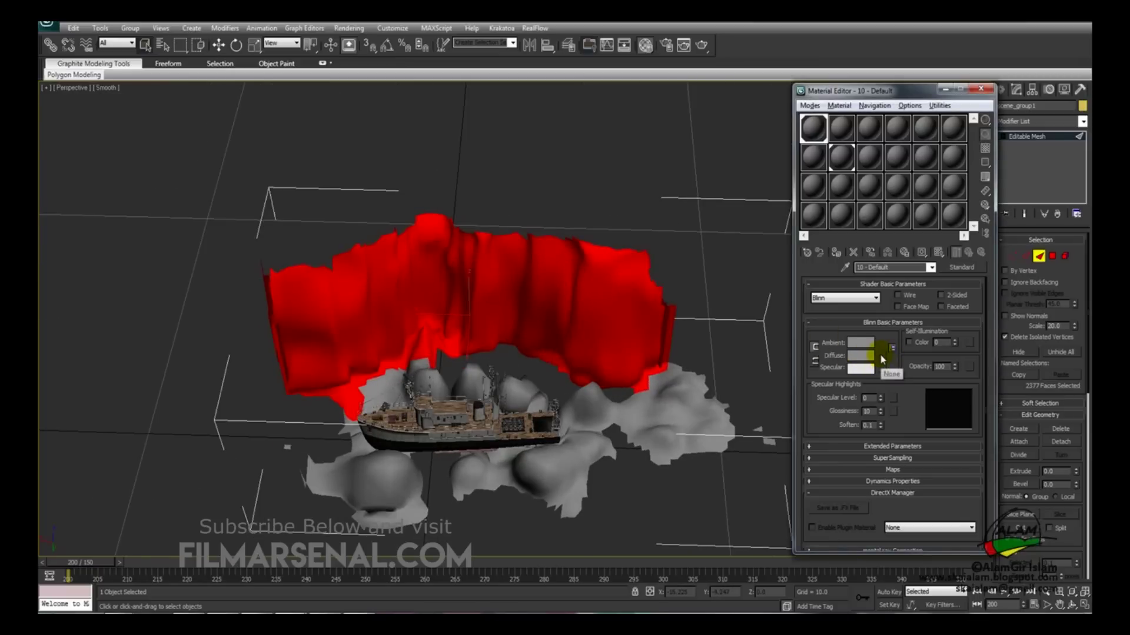
Load RockJagged0024_3_L.jpg from the Shipwreck_MAX folder as the cliff material's diffuse bitmap after previewing the image
click(882, 357)
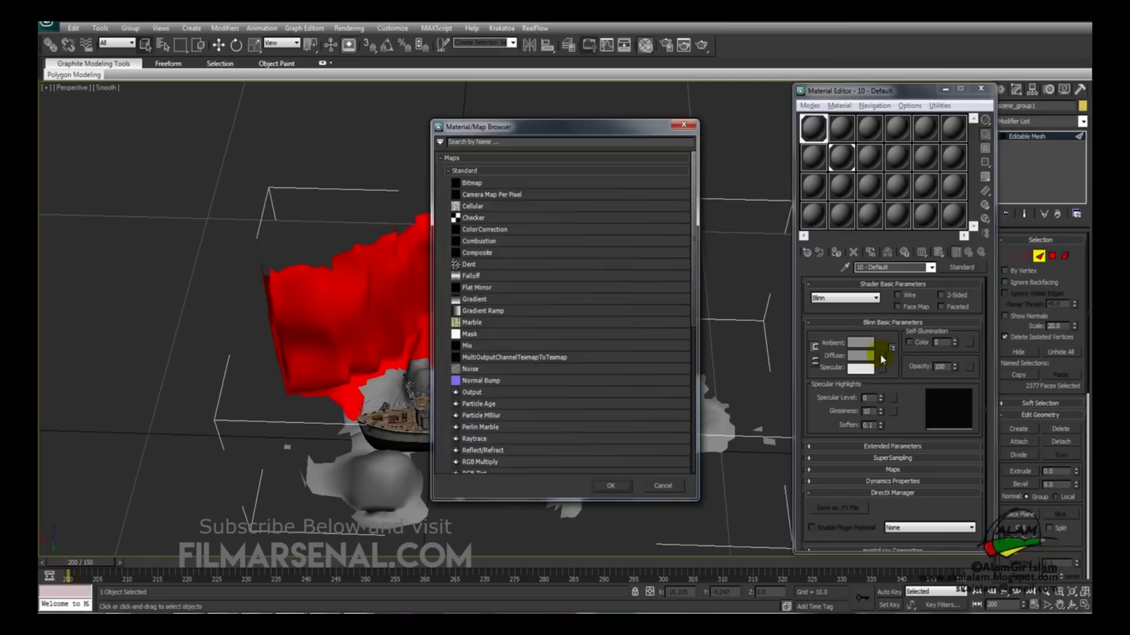
double_click(470, 184)
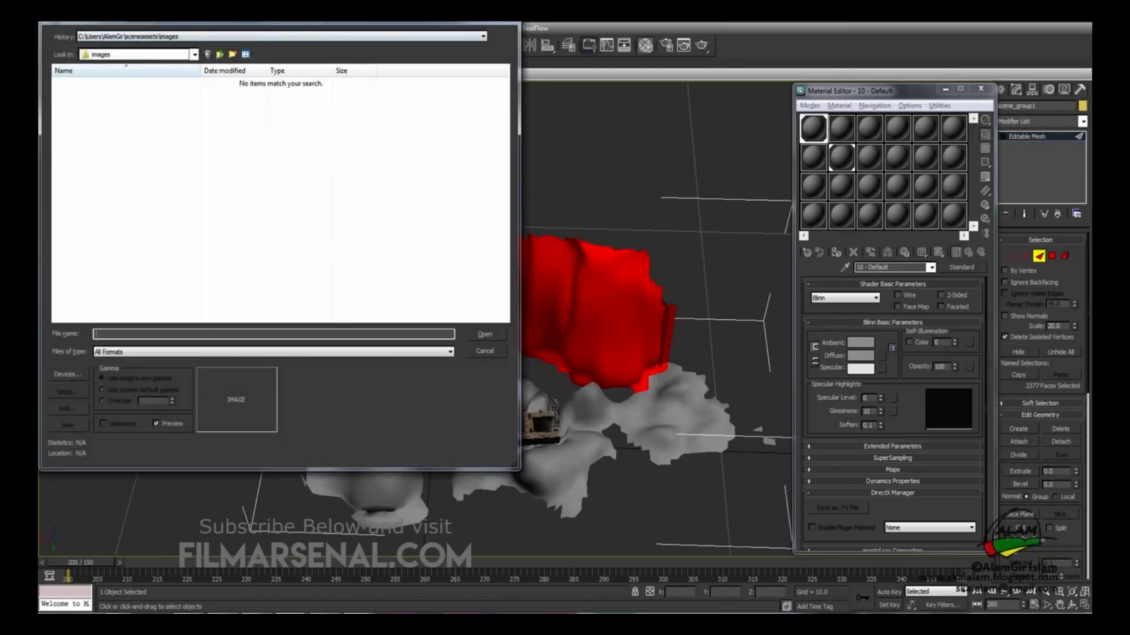
drag(370, 50, 579, 96)
click(417, 133)
click(580, 180)
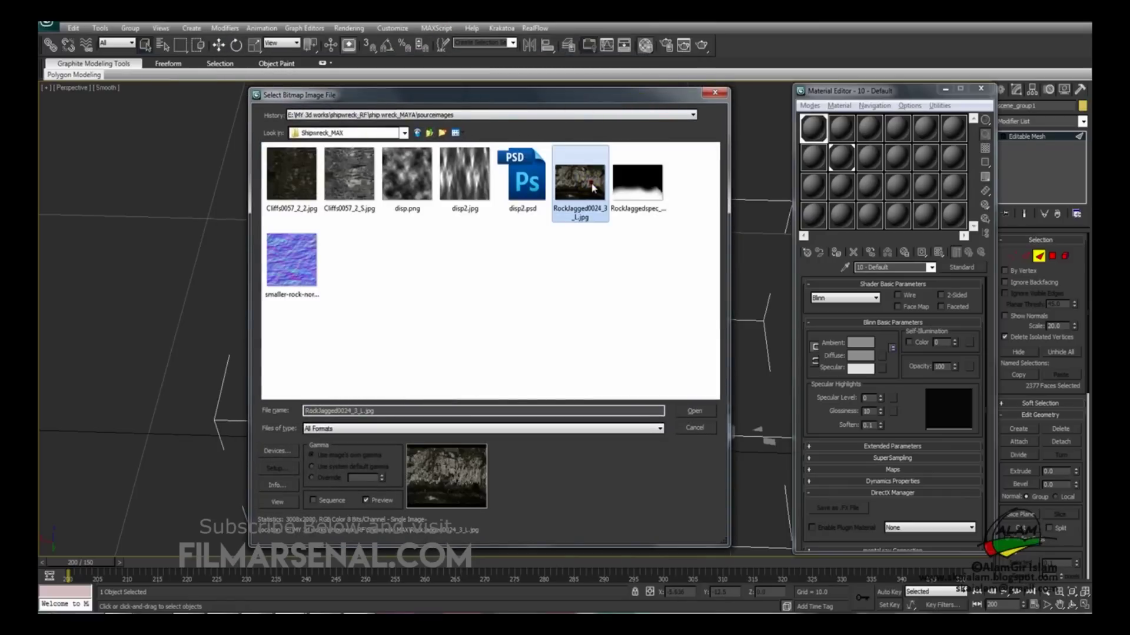
right_click(591, 182)
click(618, 209)
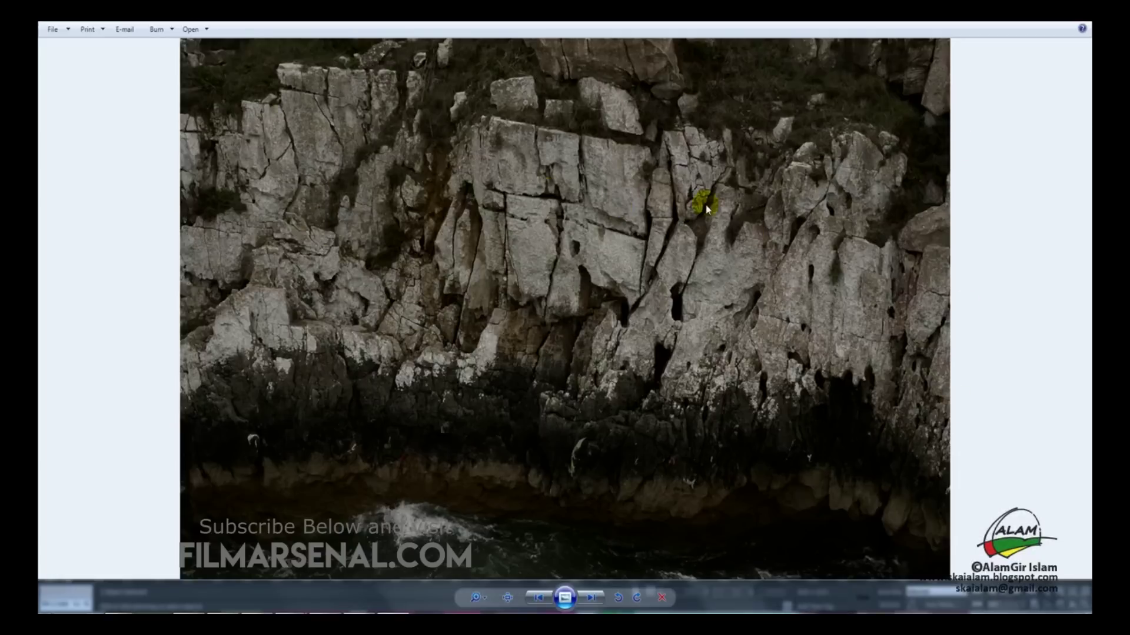
key(alt+F4)
click(696, 411)
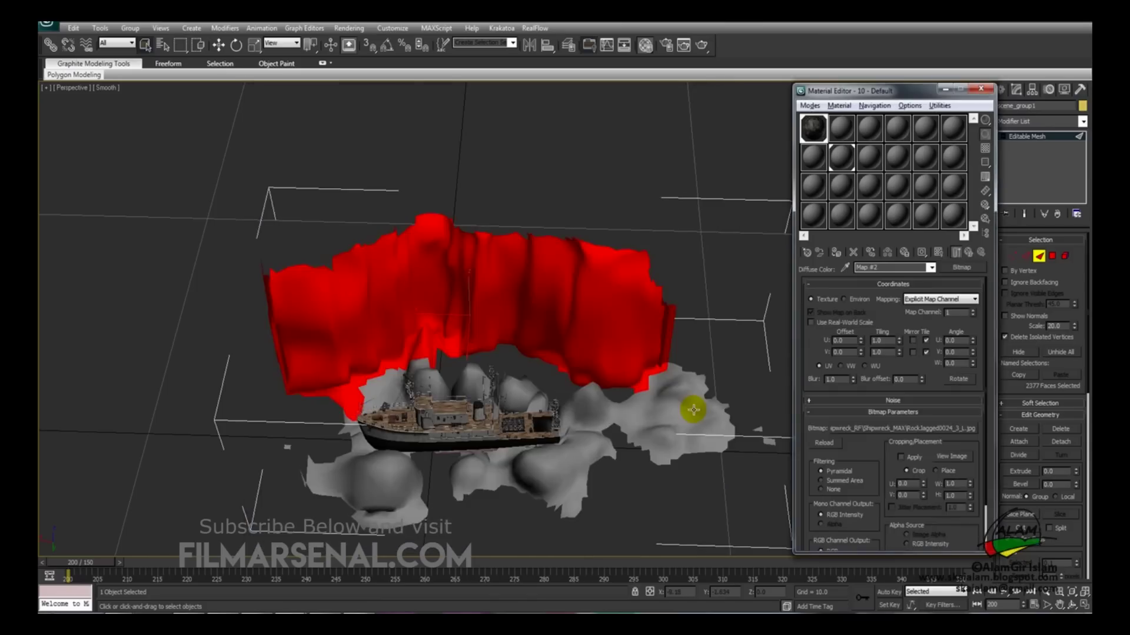
Show the rock texture on the cliffs in the viewport and minimize the Material Editor
click(938, 252)
click(945, 88)
alt+middle_drag(668, 315, 691, 321)
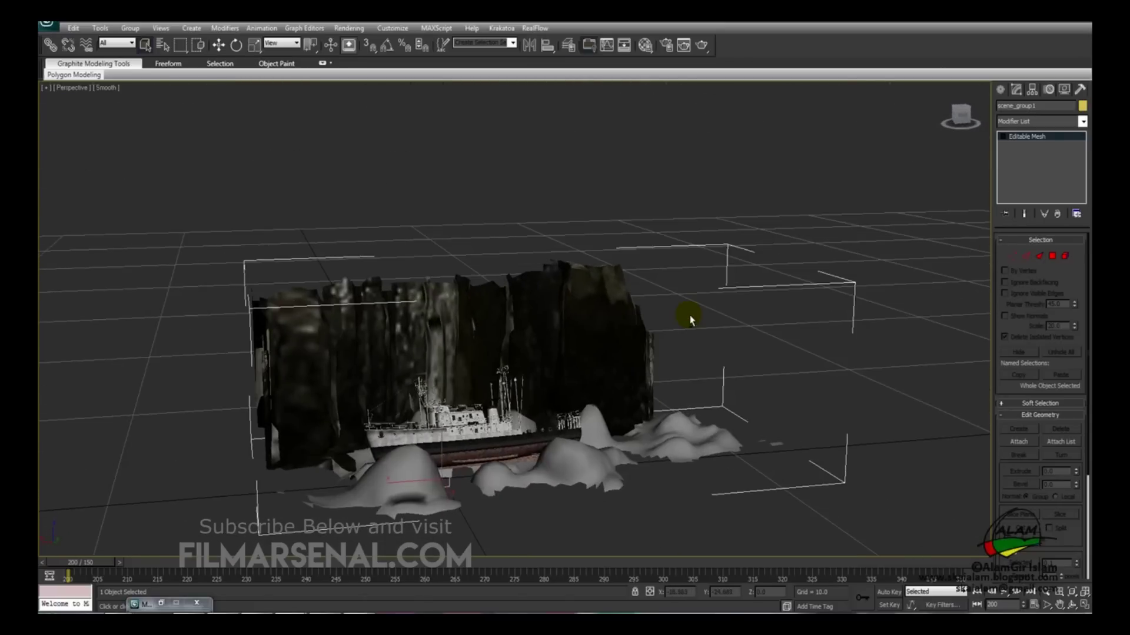
Apply a UVW Map modifier to the selected cliff faces of the scene mesh
click(1039, 257)
alt+middle_drag(671, 323, 564, 363)
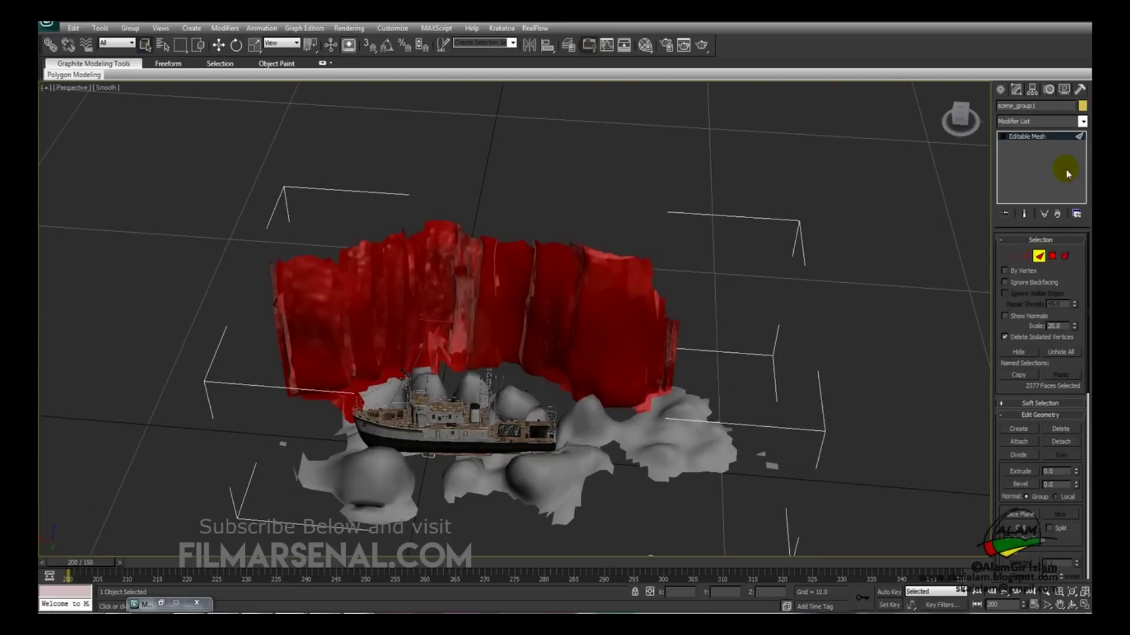
click(1082, 122)
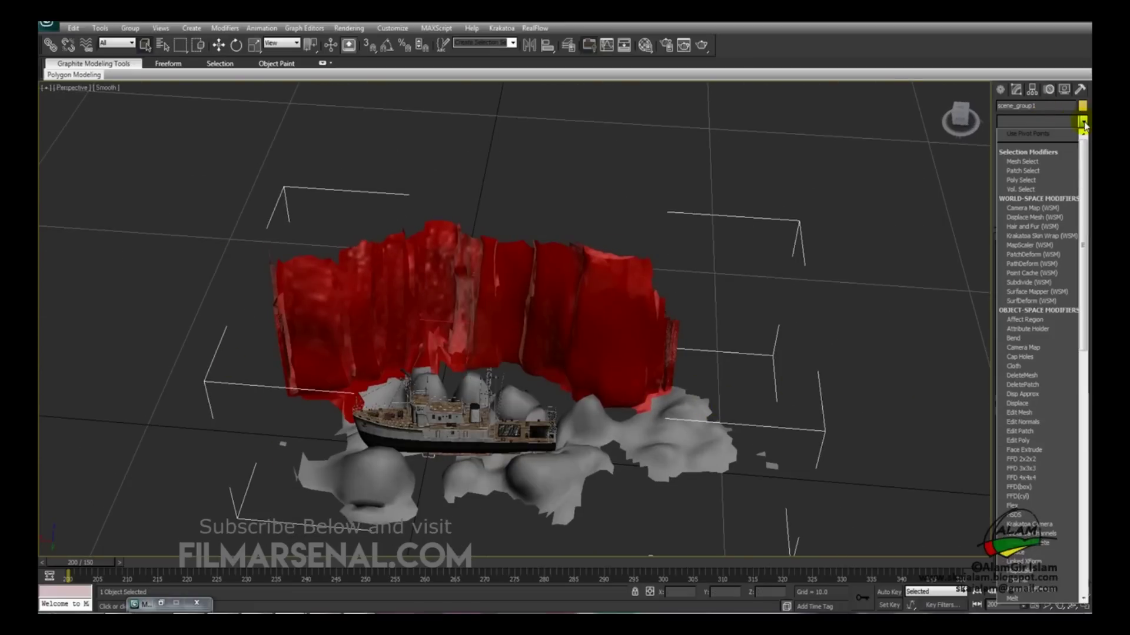
key(u)
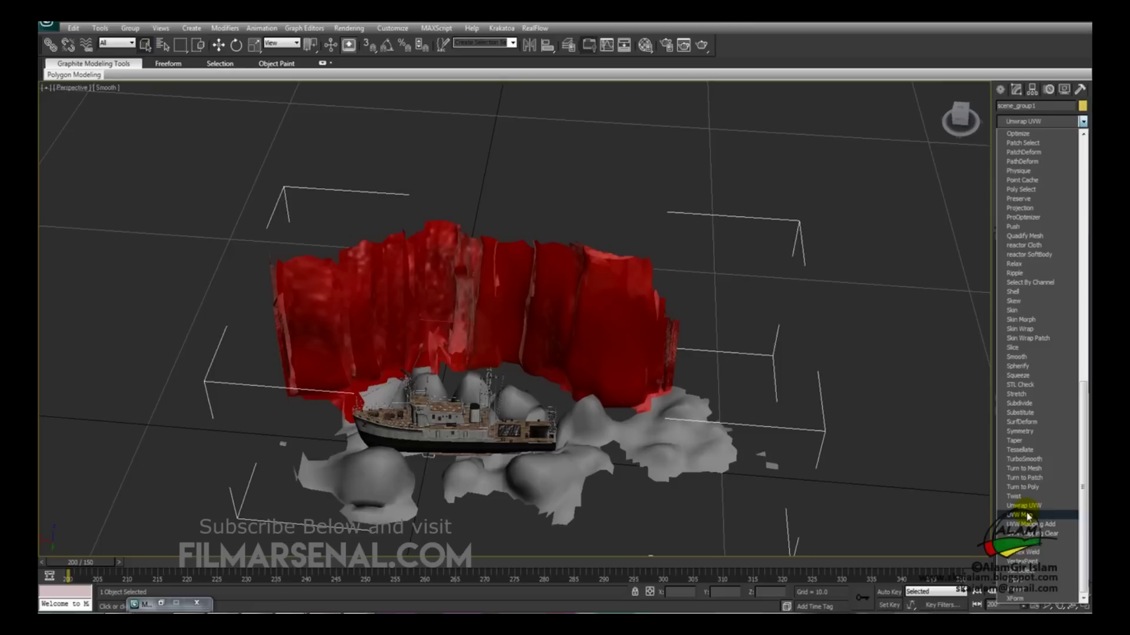
click(1027, 516)
alt+middle_drag(715, 478, 847, 426)
click(1018, 147)
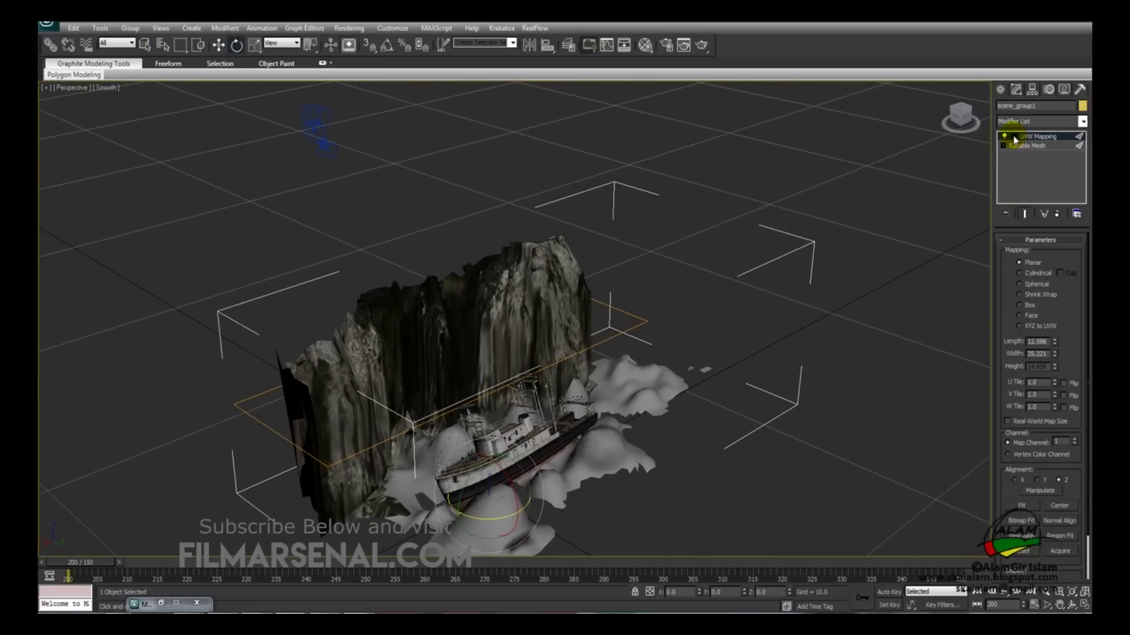
Rotate the UVW Mapping gizmo upright so the planar rock texture projects squarely onto the cliff wall
click(1014, 138)
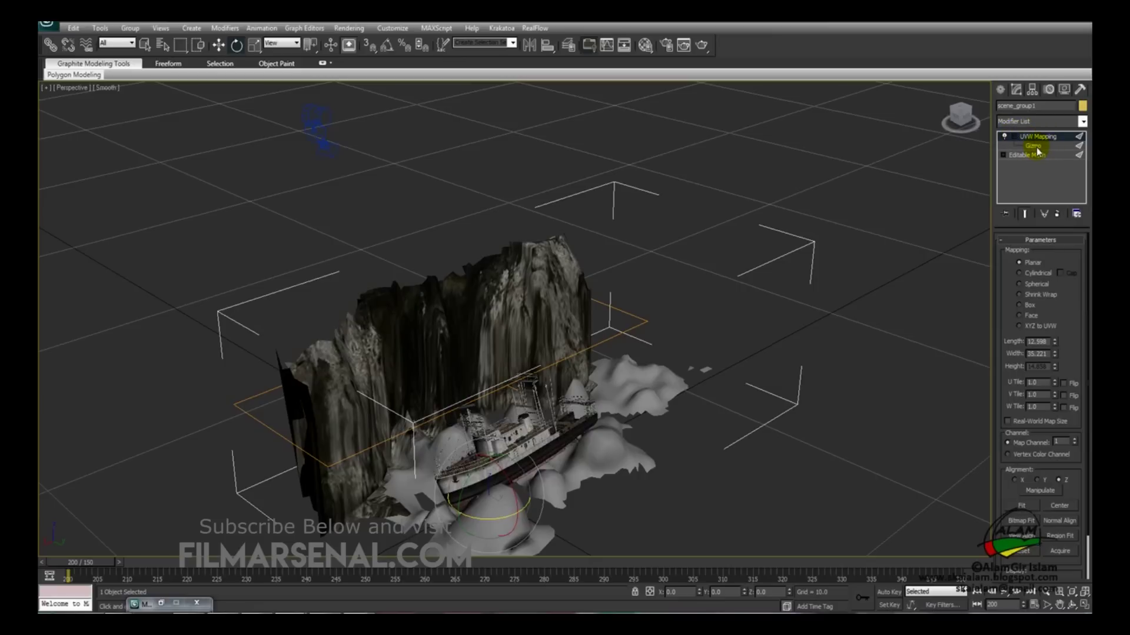
click(1035, 147)
alt+middle_drag(710, 486, 598, 423)
drag(486, 354, 422, 270)
key(ctrl+b)
alt+middle_drag(421, 270, 864, 339)
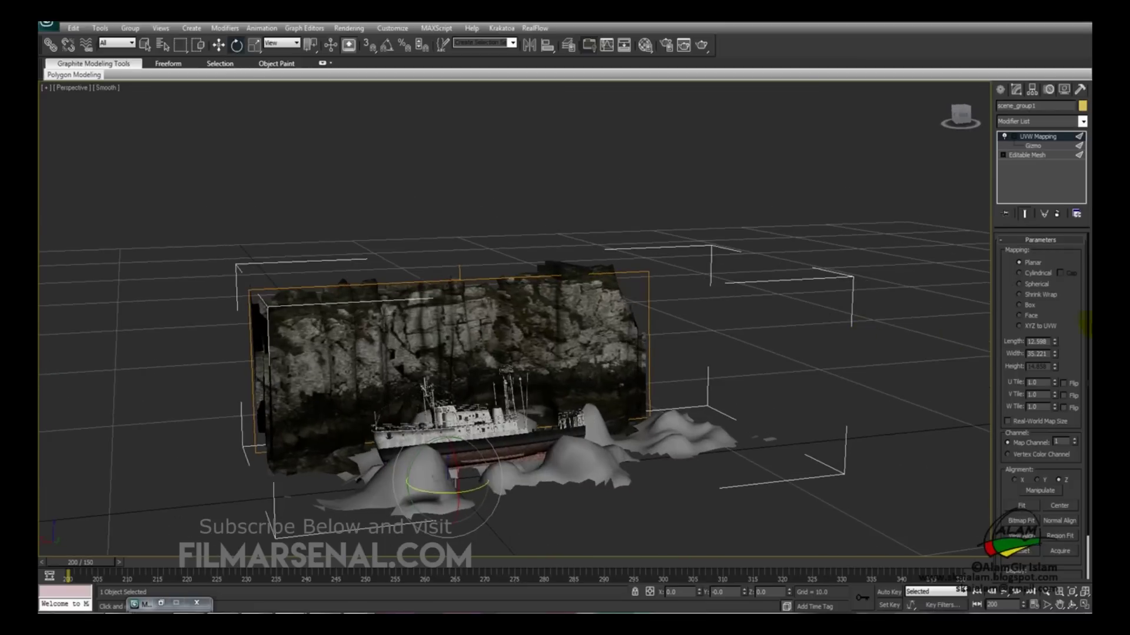
Set the width of the cliff's planar UVW mapping to 35.249
drag(1068, 313, 1066, 270)
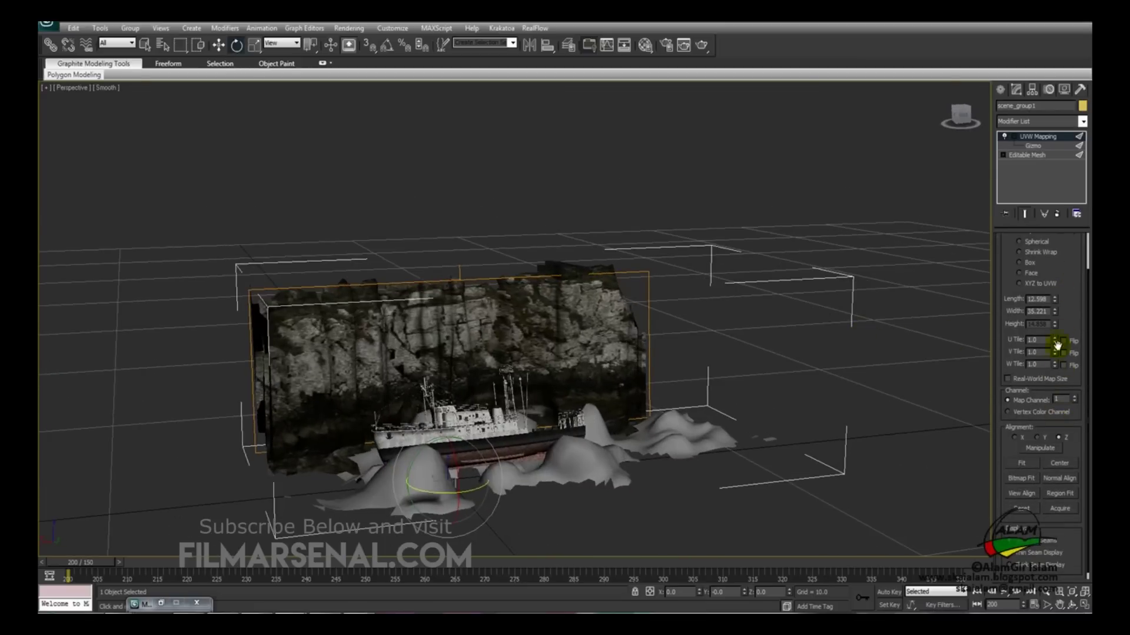
drag(1054, 311, 1055, 269)
alt+middle_drag(713, 434, 677, 465)
Bring up the Material Editor and collapse the mapped scene mesh to an Editable Poly
key(m)
right_click(1034, 137)
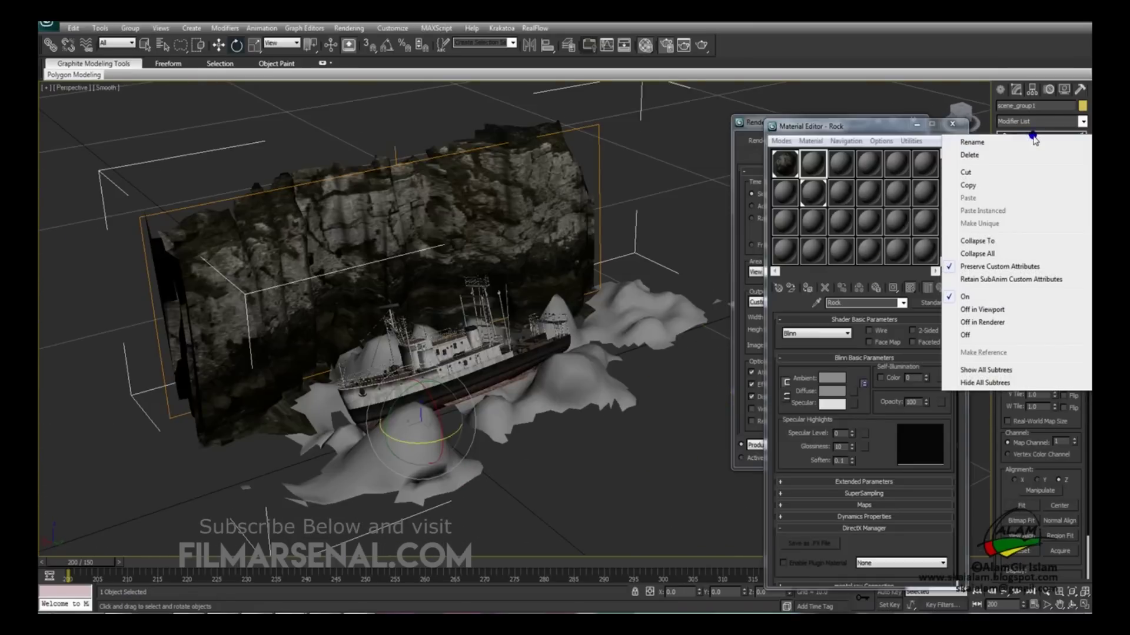
right_click(519, 216)
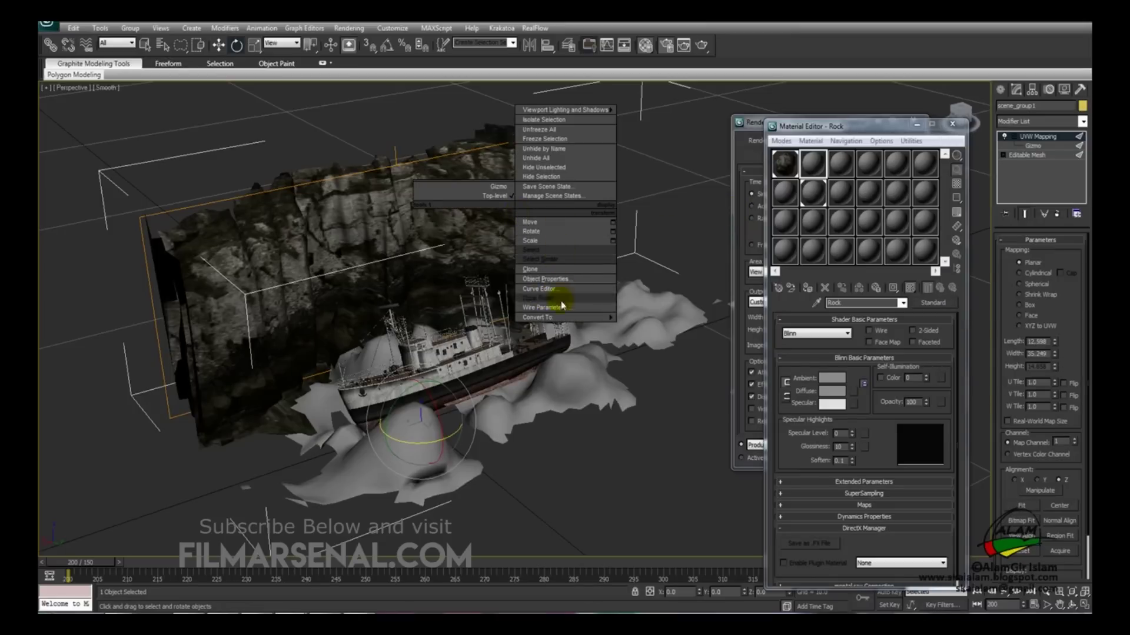
mouse_move(561, 320)
click(656, 327)
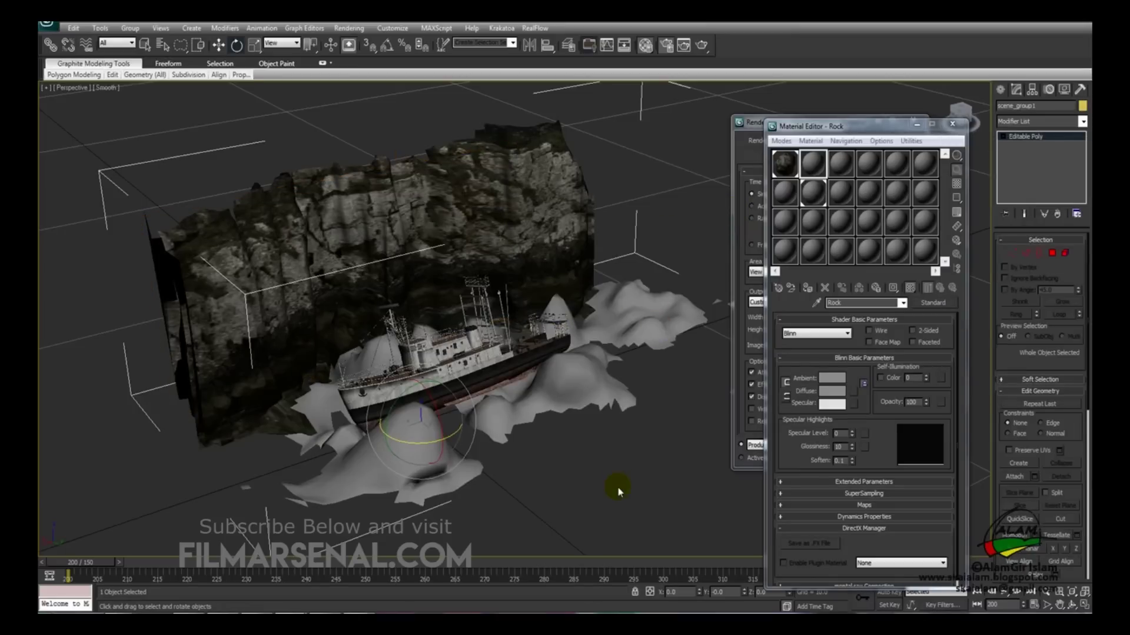
Select the scene mesh's low rock polygons around the ship, leaving out the cliff wall
click(619, 485)
alt+middle_drag(630, 390, 577, 393)
click(641, 348)
click(1052, 254)
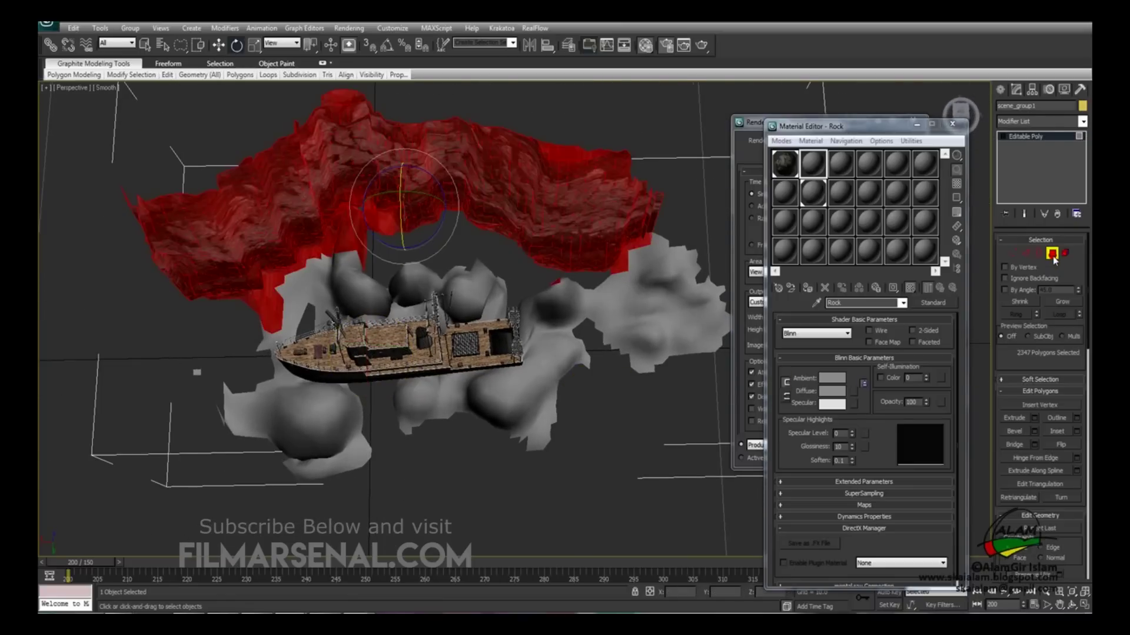
alt+middle_drag(615, 429, 550, 447)
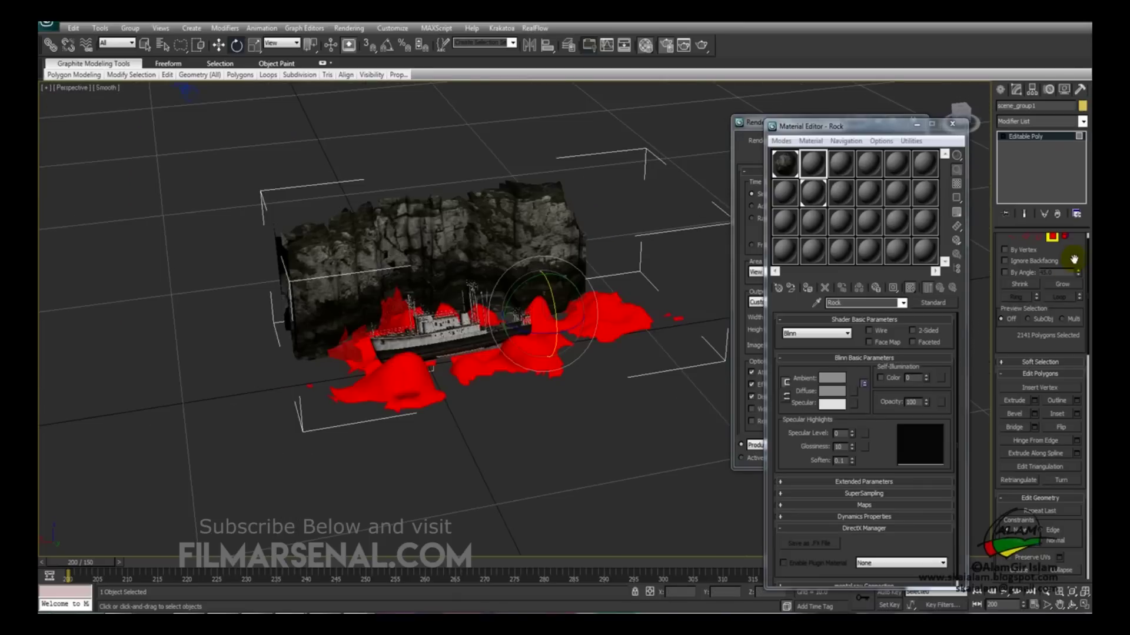
drag(1076, 542, 1076, 559)
click(1051, 252)
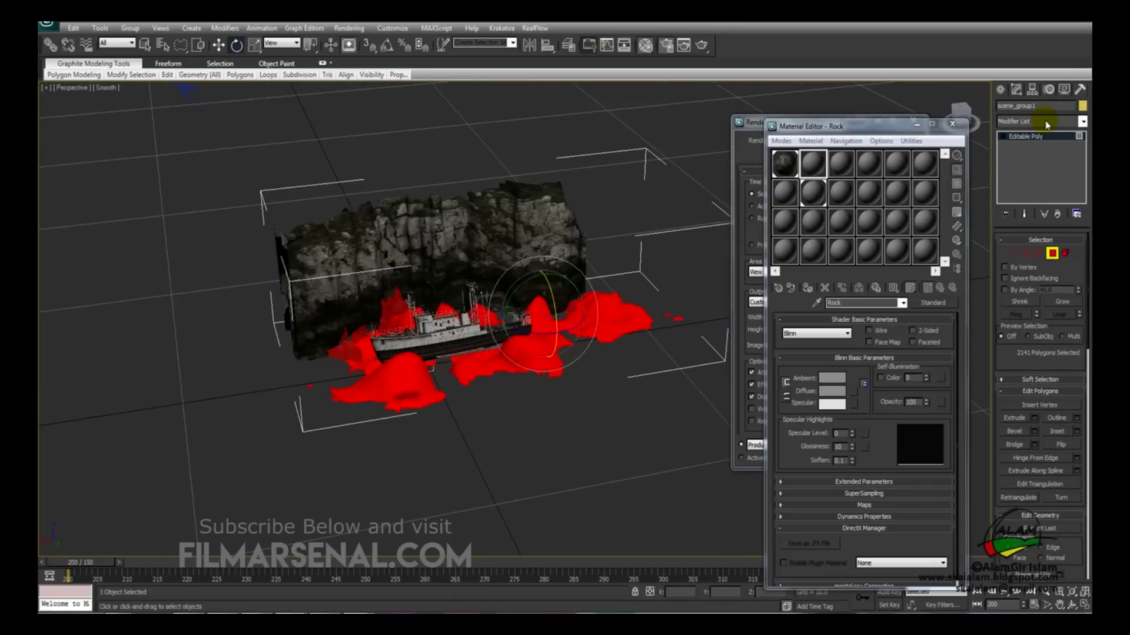
Apply a planar UVW Map modifier to the selected low rock polygons
click(1079, 121)
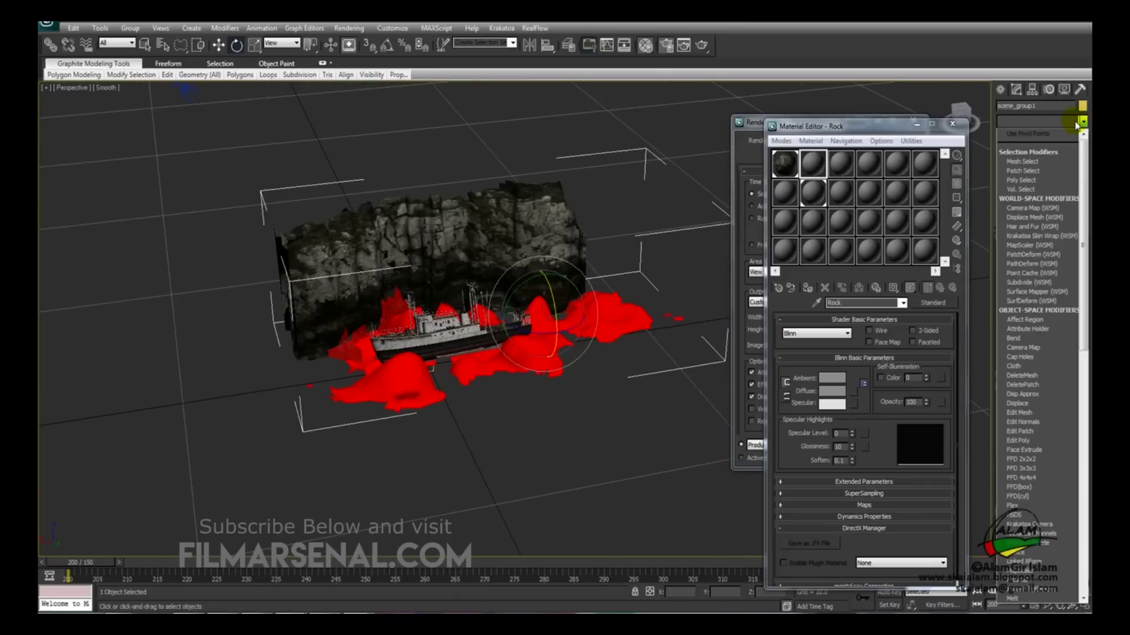
key(u)
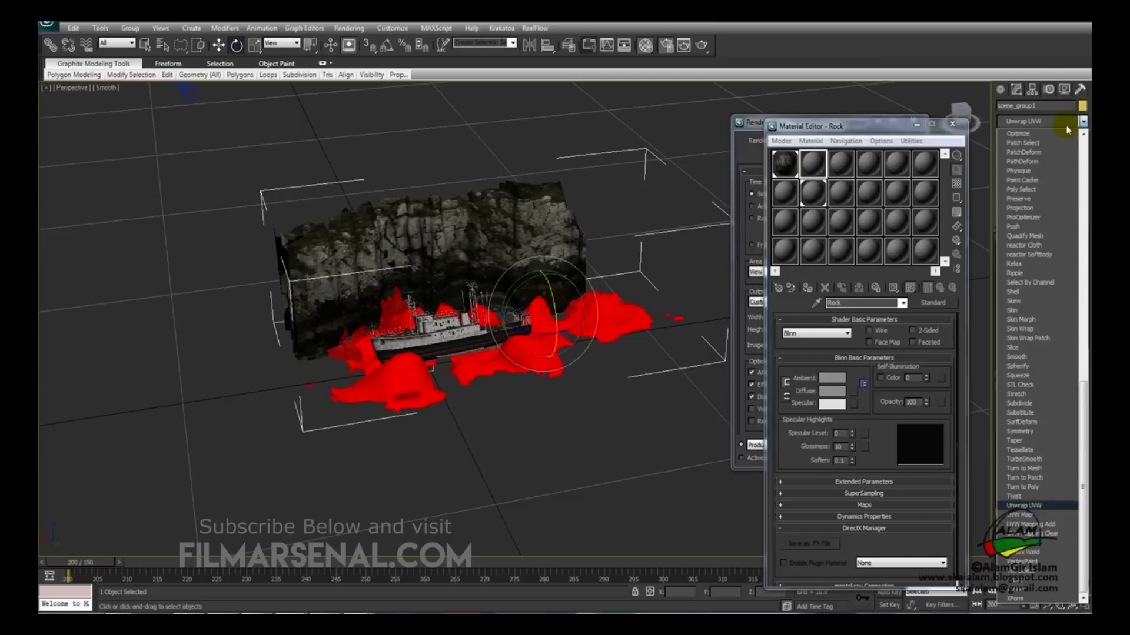
click(1021, 516)
alt+middle_drag(659, 493, 563, 446)
scroll(547, 434, up, 3)
scroll(556, 436, down, 3)
scroll(571, 437, up, 3)
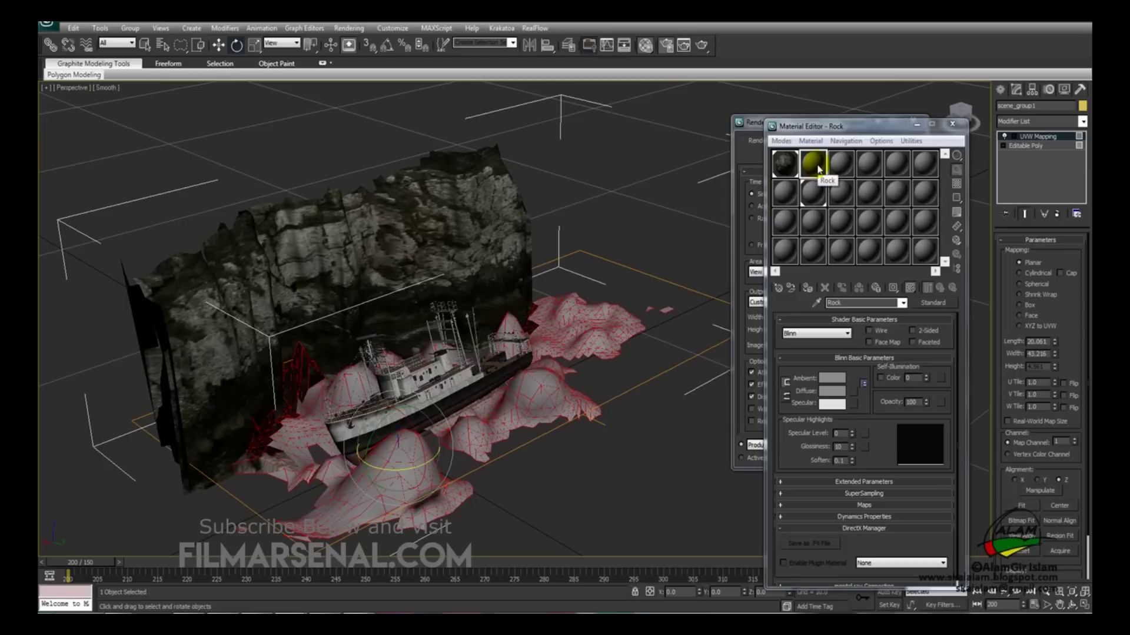
Assign the Rock material to the selected low rocks and load Cliffs0057_2_2.jpg as its diffuse bitmap
key(4)
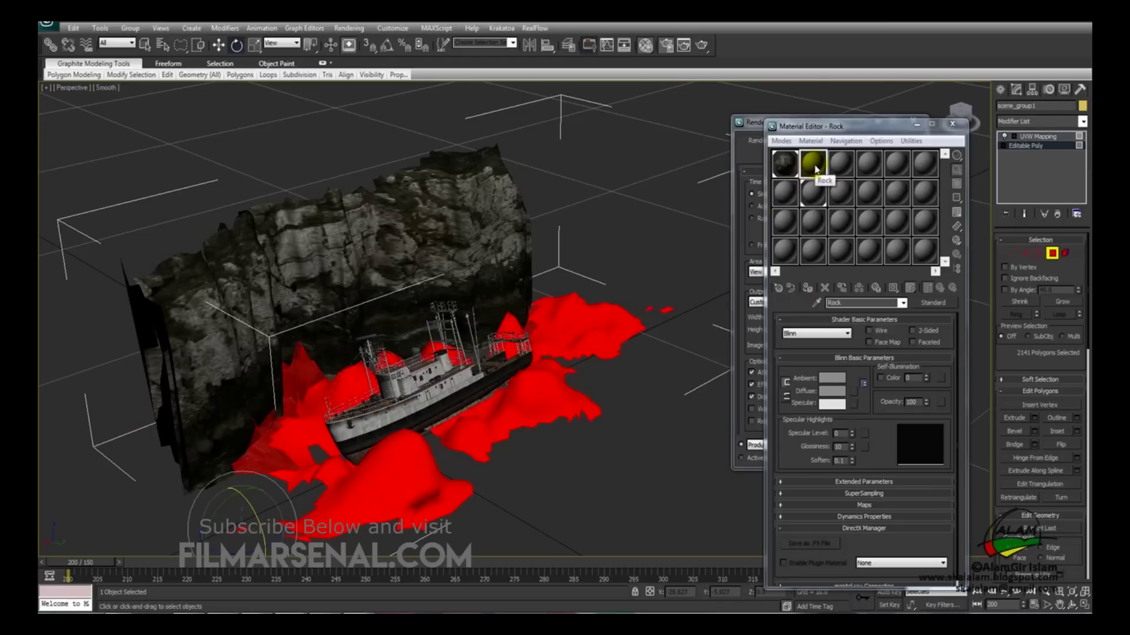
click(807, 288)
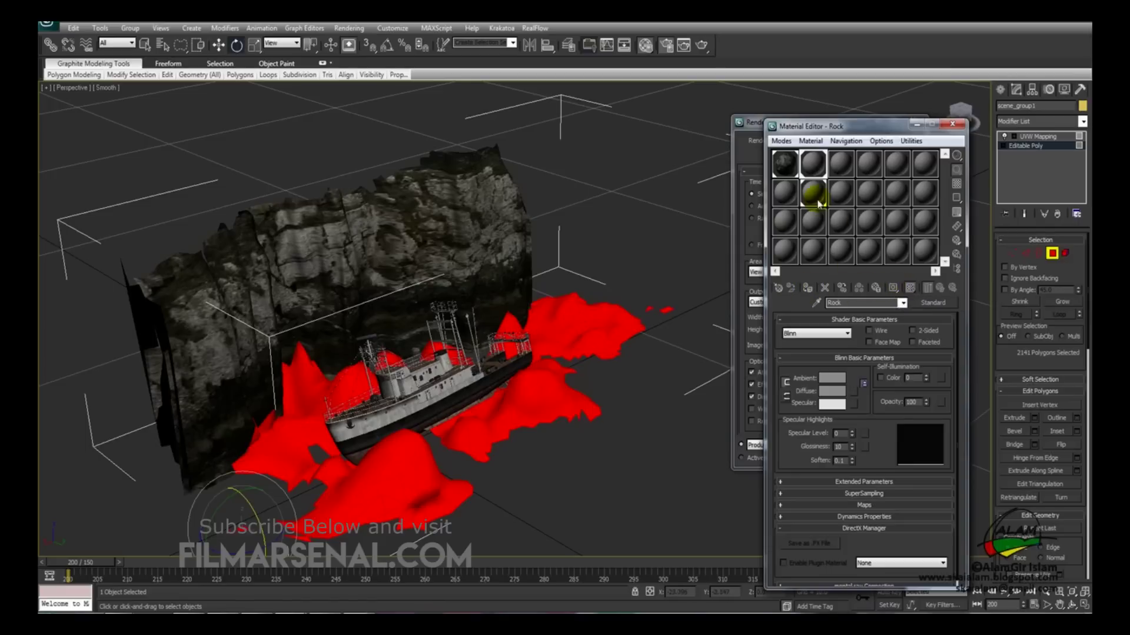
click(854, 391)
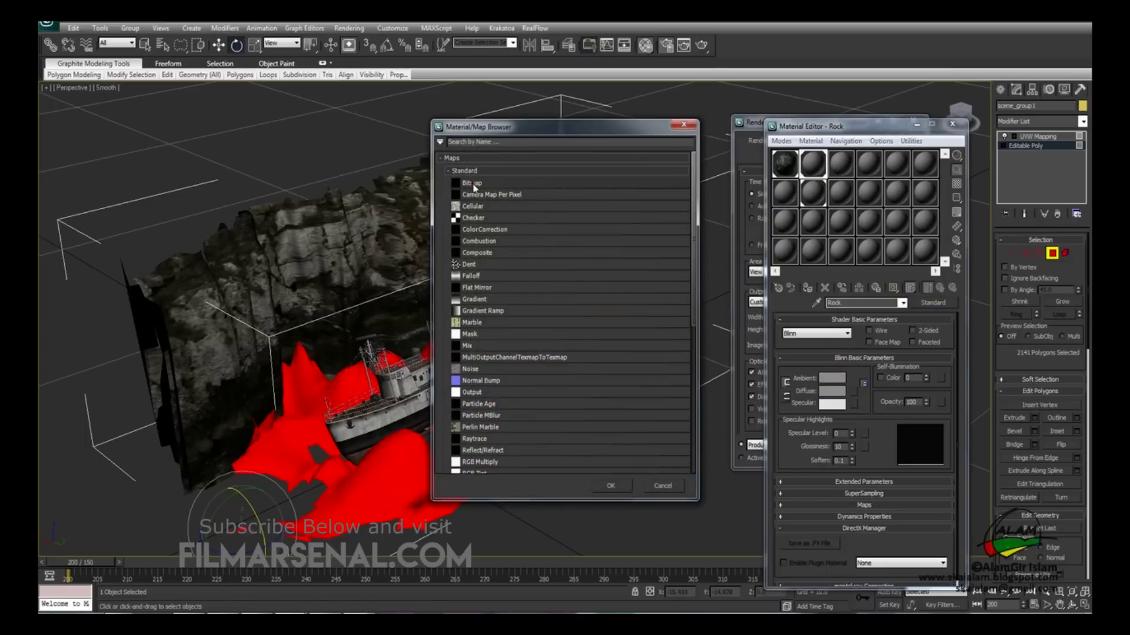
double_click(473, 186)
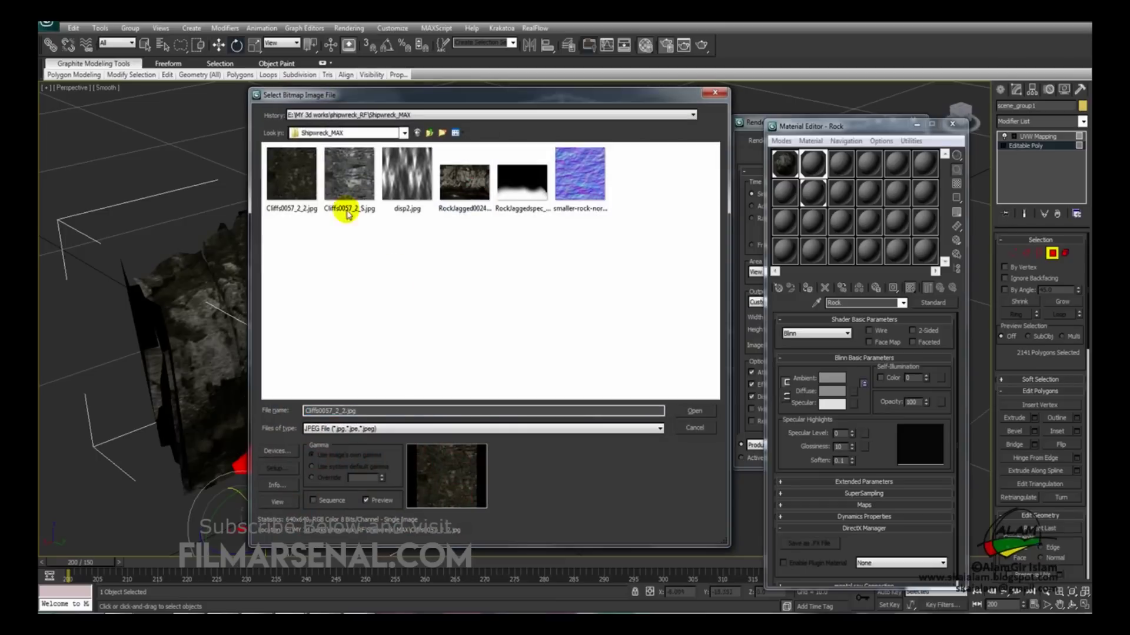
right_click(297, 184)
click(316, 195)
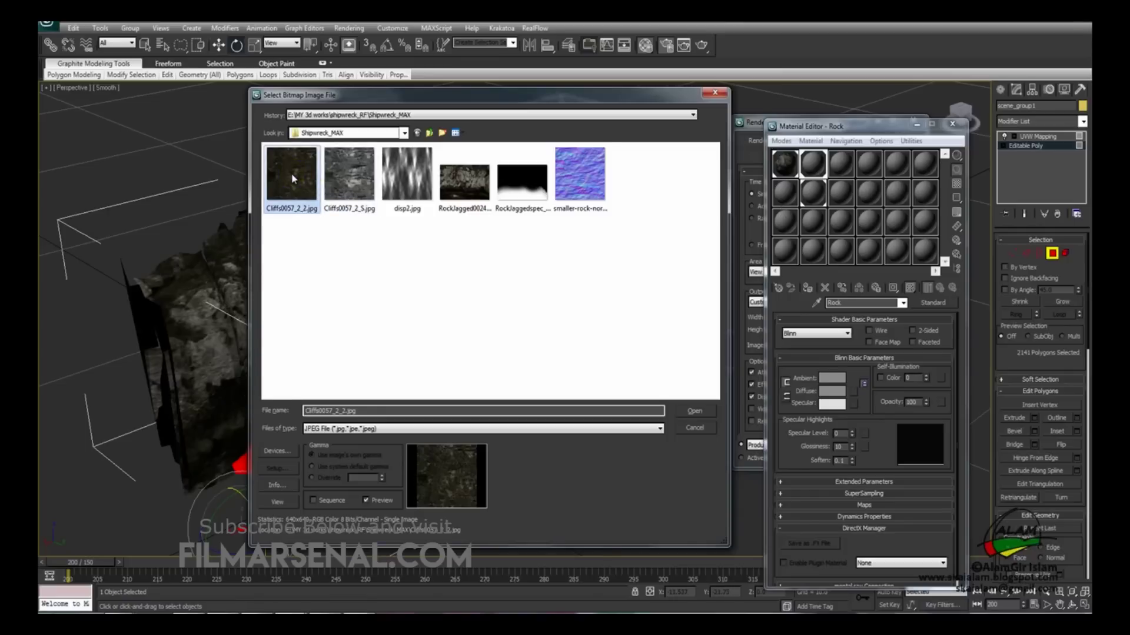
double_click(293, 178)
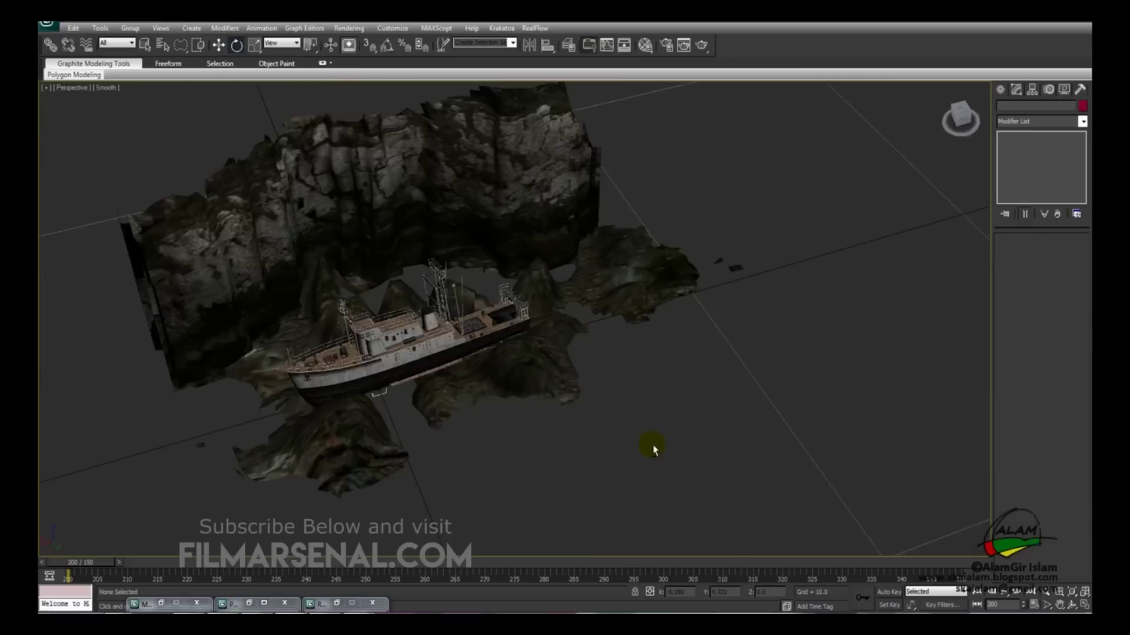
Select the scene mesh and collapse its UVW Mapping modifier by converting the object to Editable Poly
alt+middle_drag(651, 449, 636, 431)
click(543, 163)
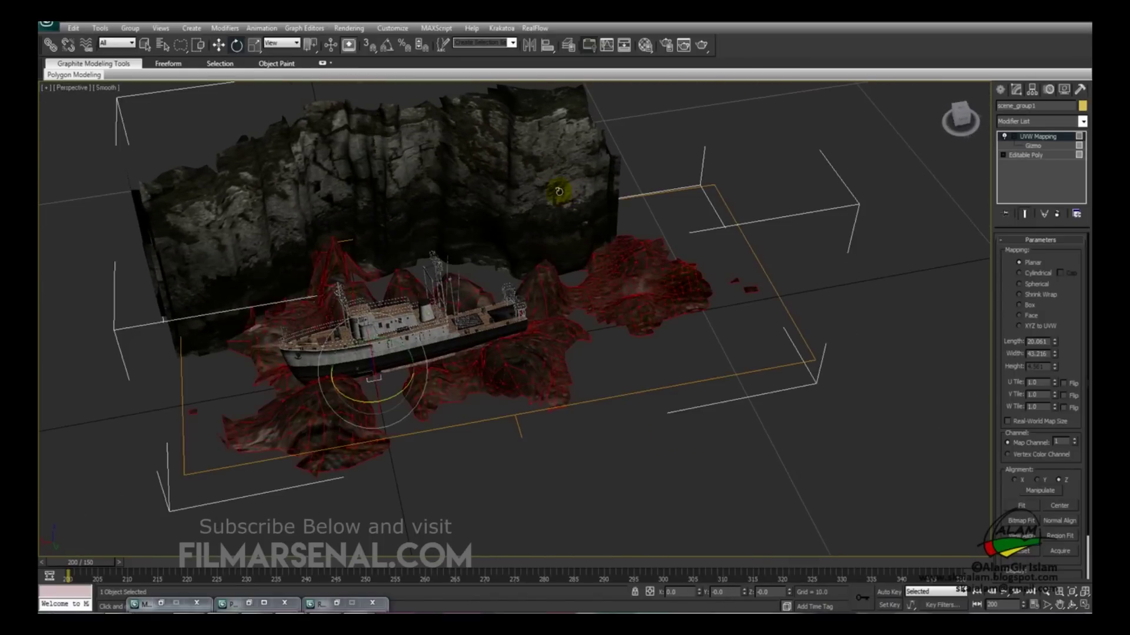
right_click(1039, 137)
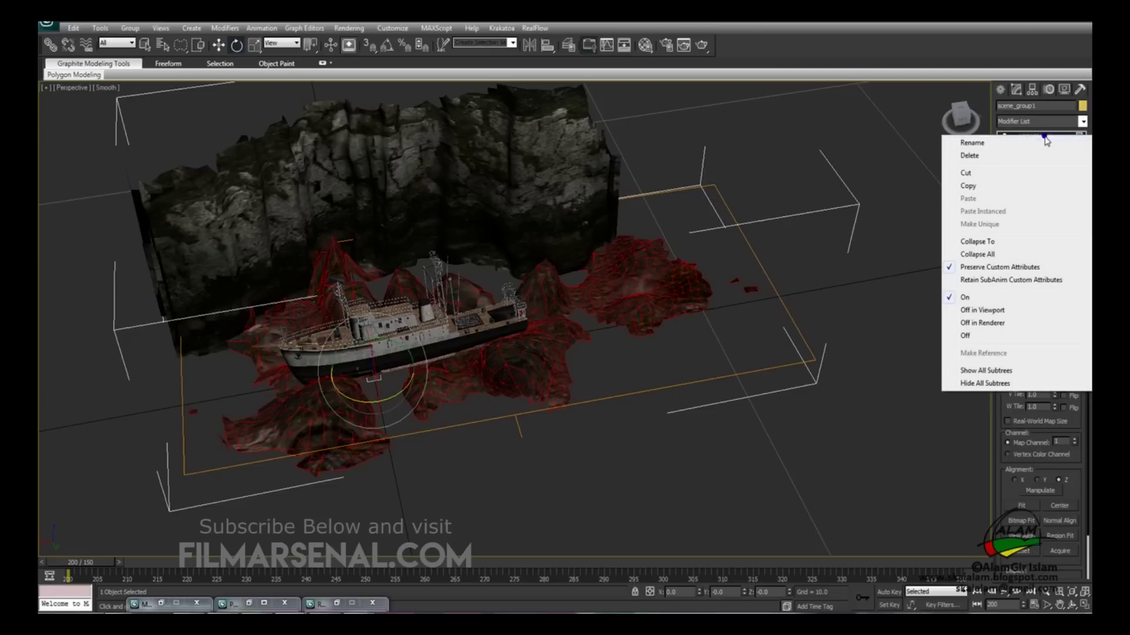
click(506, 146)
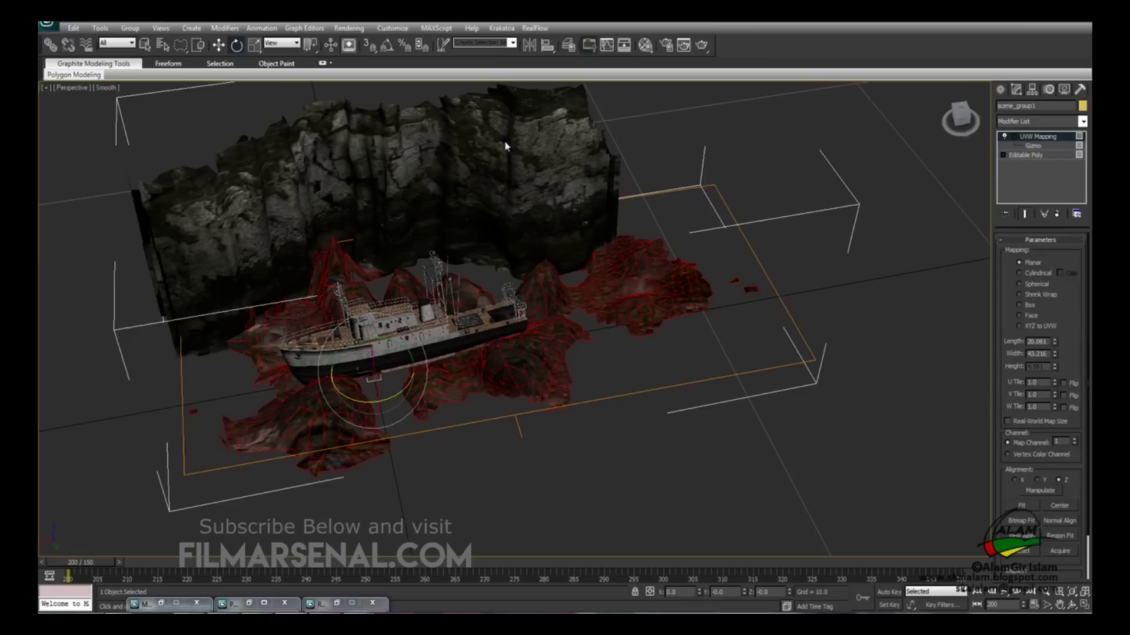
right_click(548, 144)
mouse_move(580, 253)
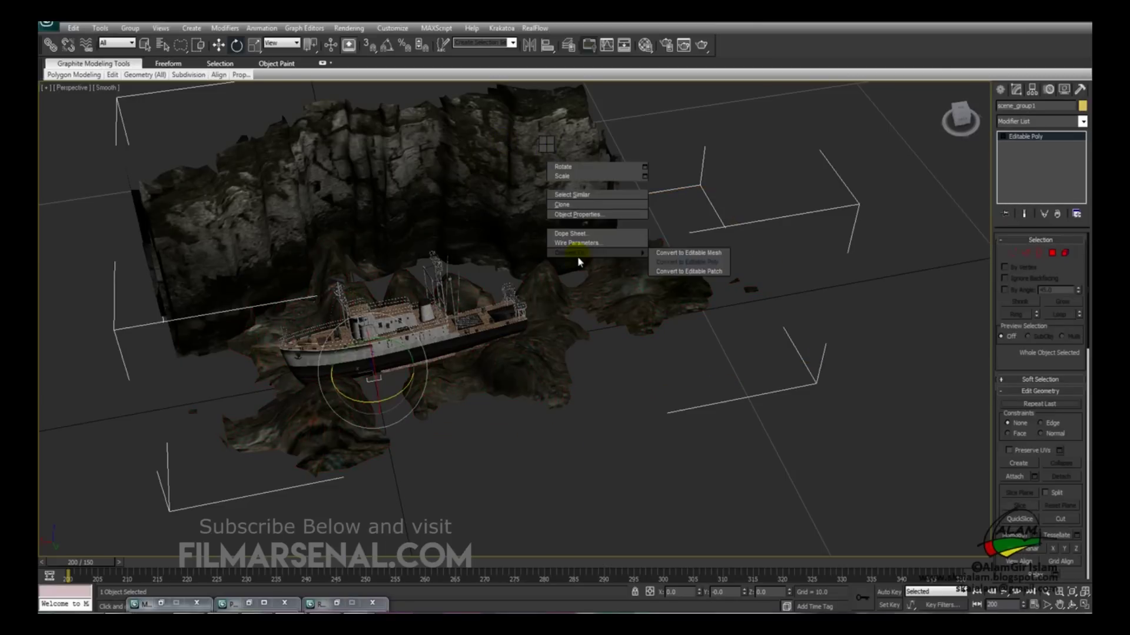
click(683, 253)
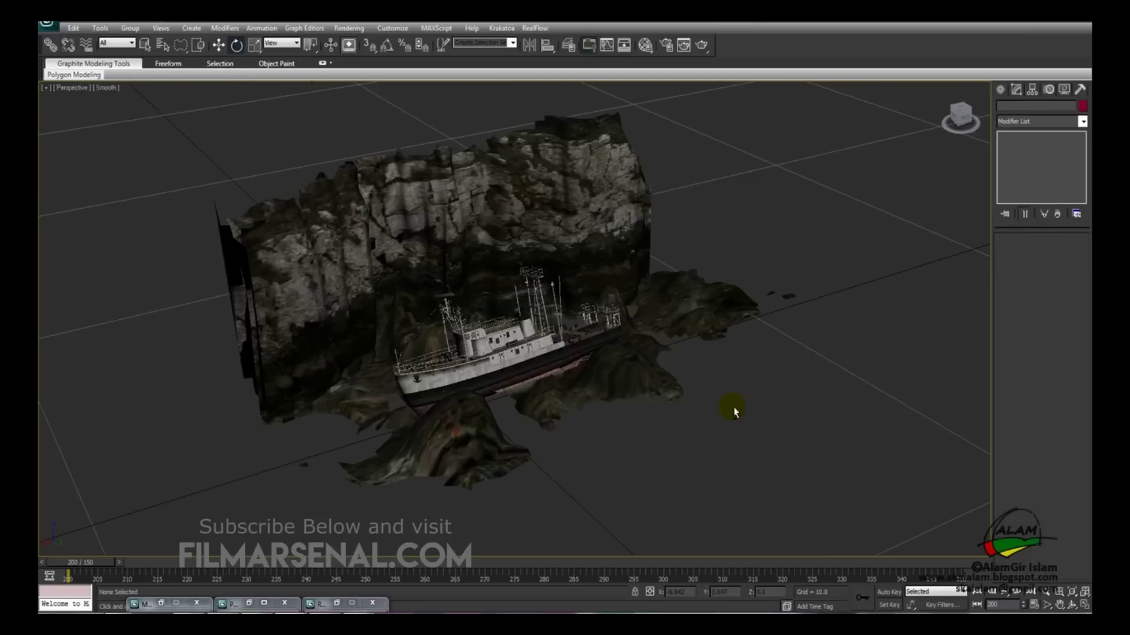
Open the cliff material, 10 - Default, at its top level in the Material Editor and expand its Maps settings
key(m)
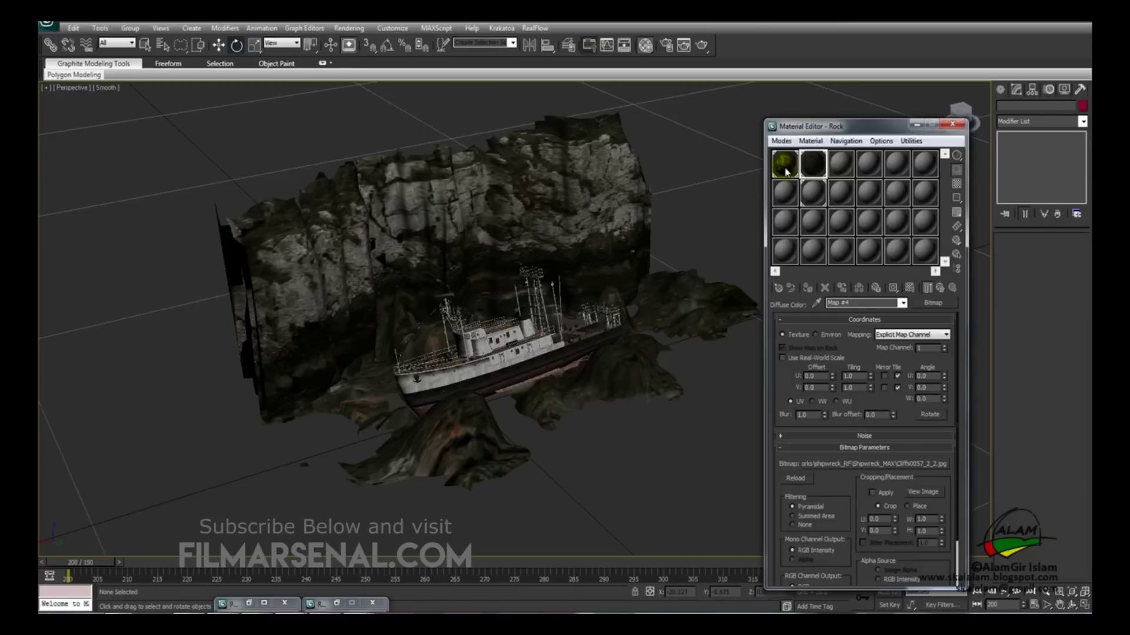
drag(827, 126, 803, 78)
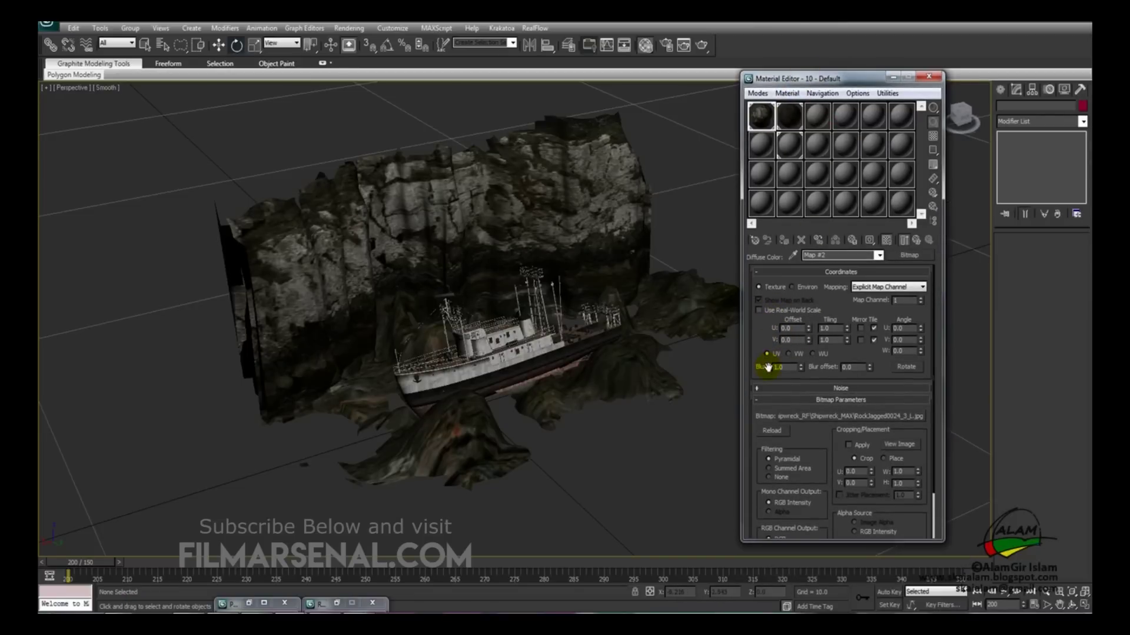
scroll(793, 424, down, 2)
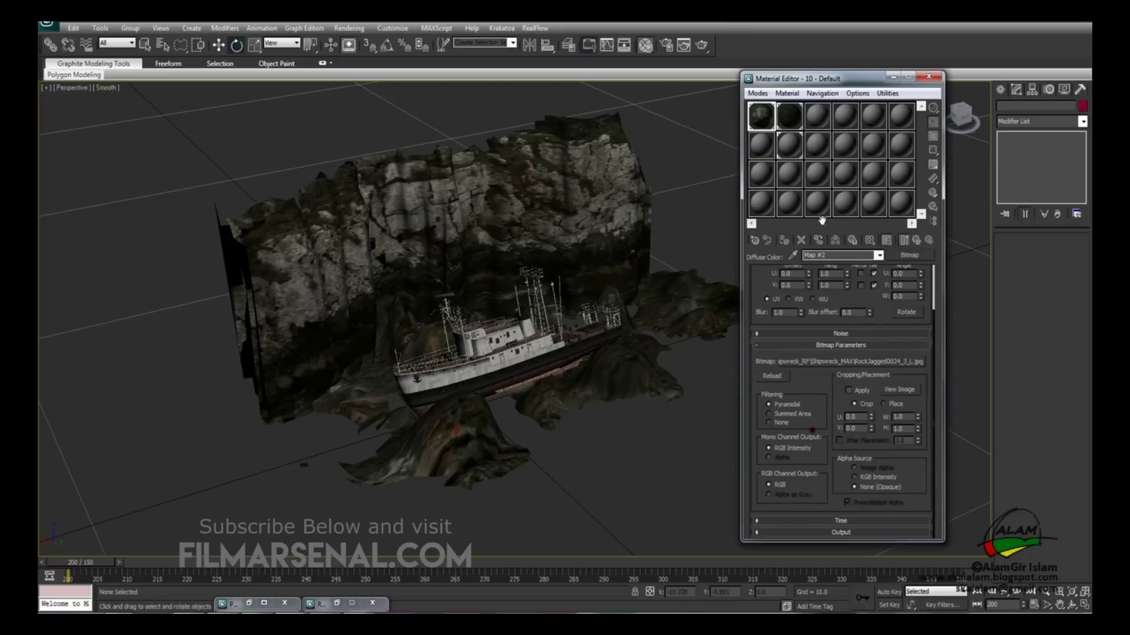
click(916, 243)
scroll(852, 396, up, 1)
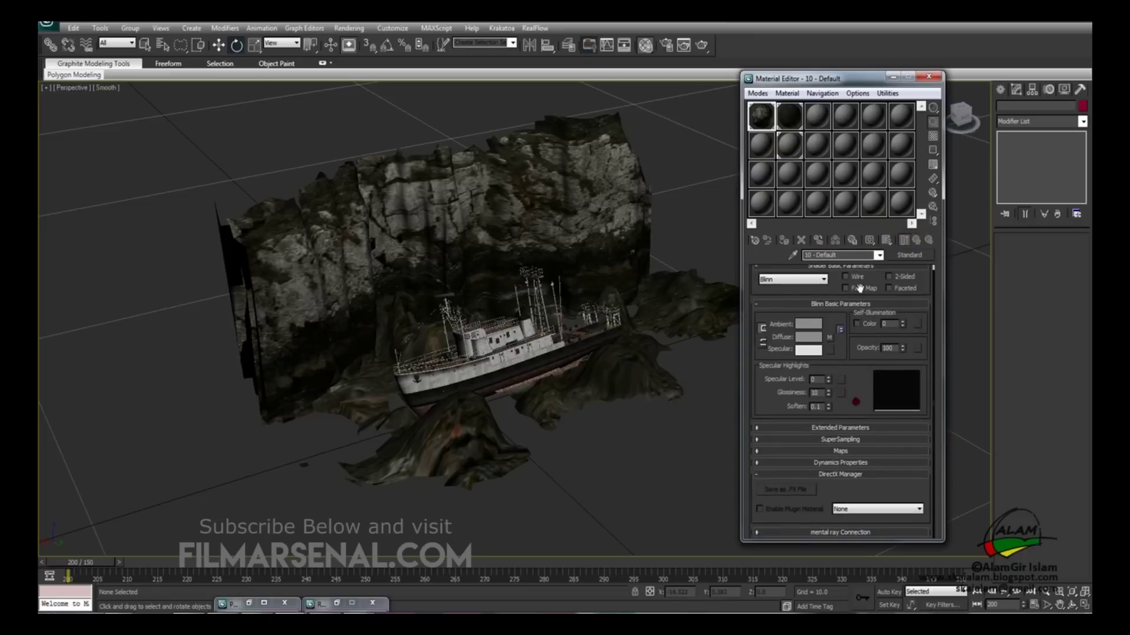
click(756, 452)
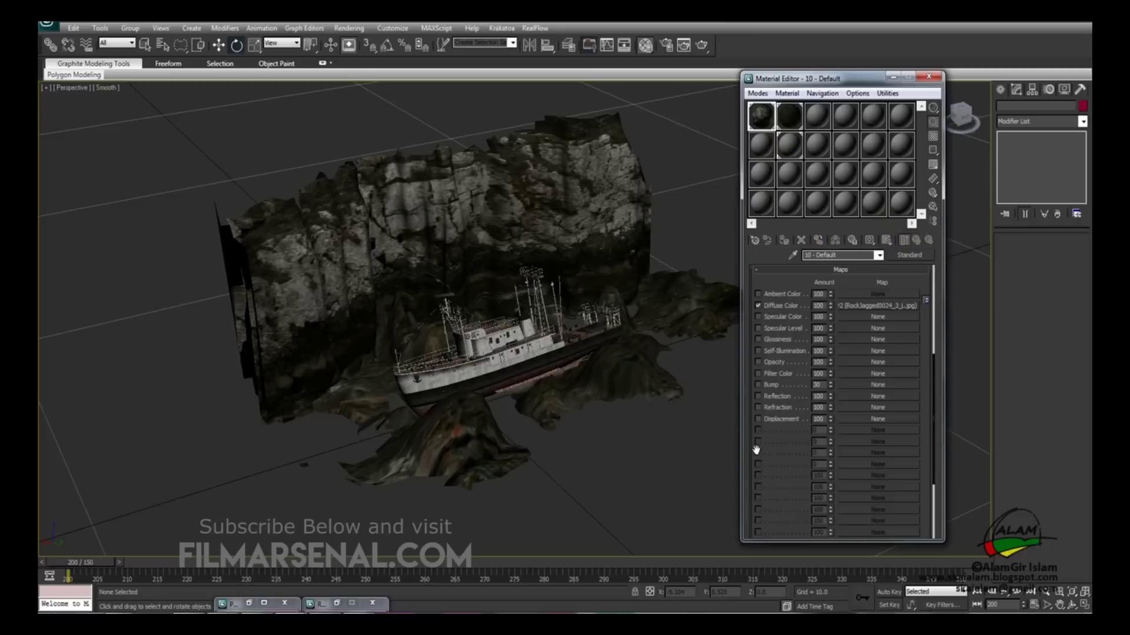
drag(797, 283, 797, 290)
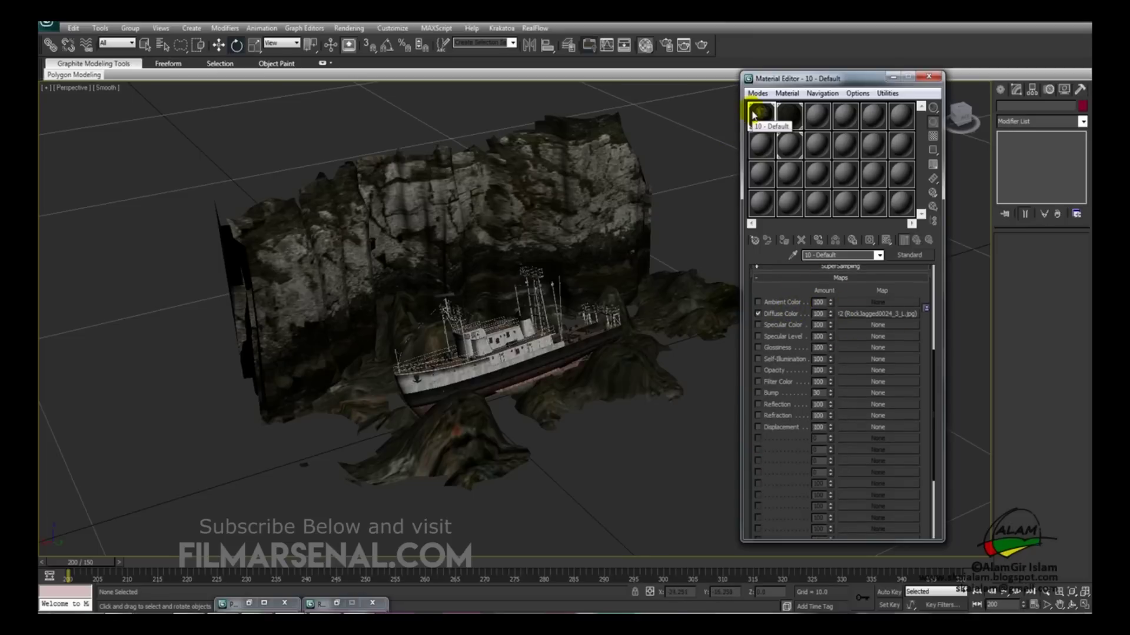
Enable the cliff material's Specular Color map, preview RockJaggedspec_L.jpg at full size and load it as the bitmap
click(758, 325)
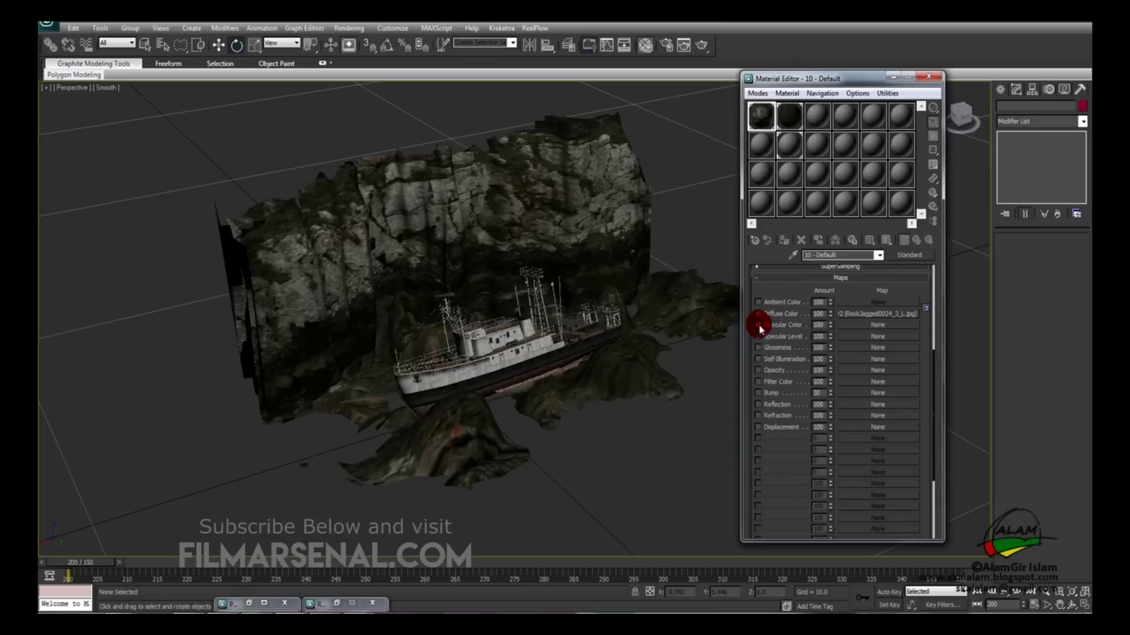
click(869, 327)
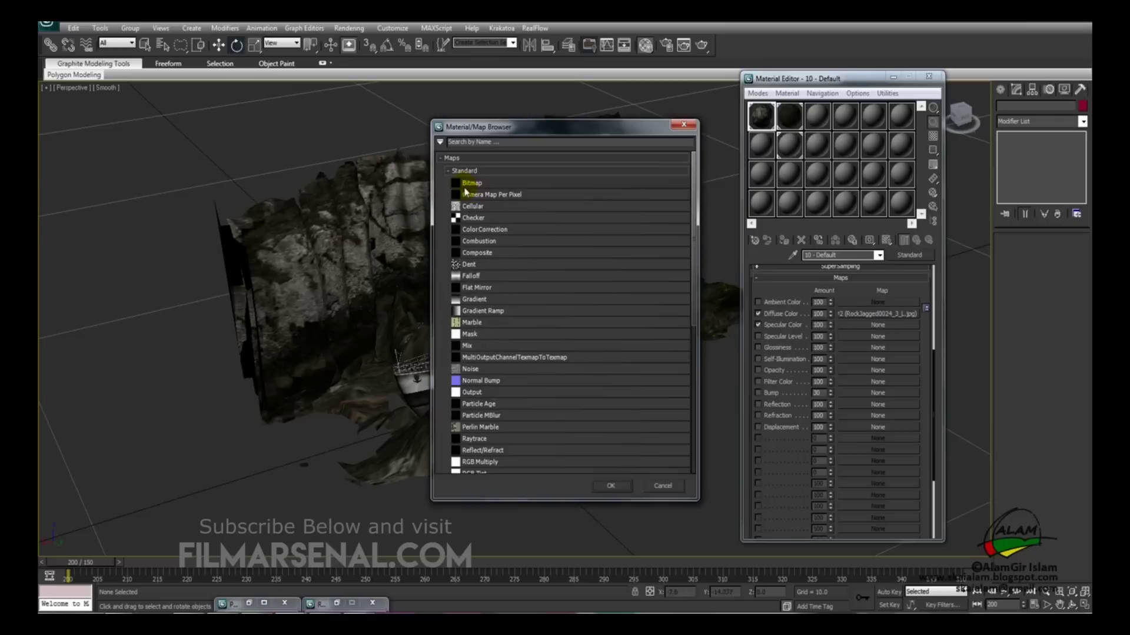
double_click(480, 184)
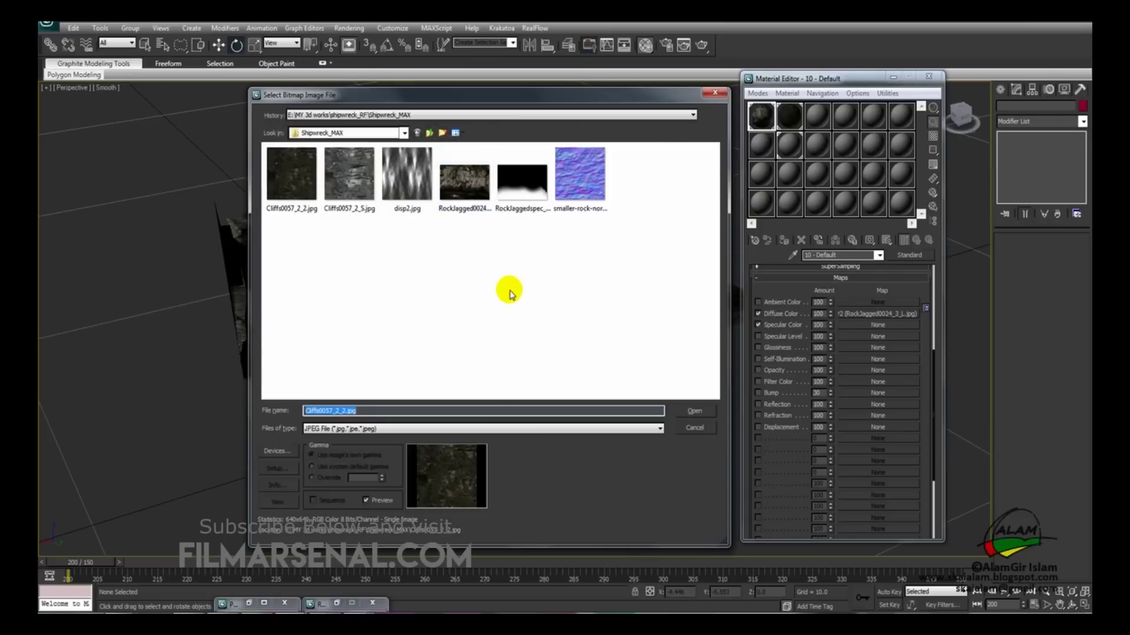
click(523, 192)
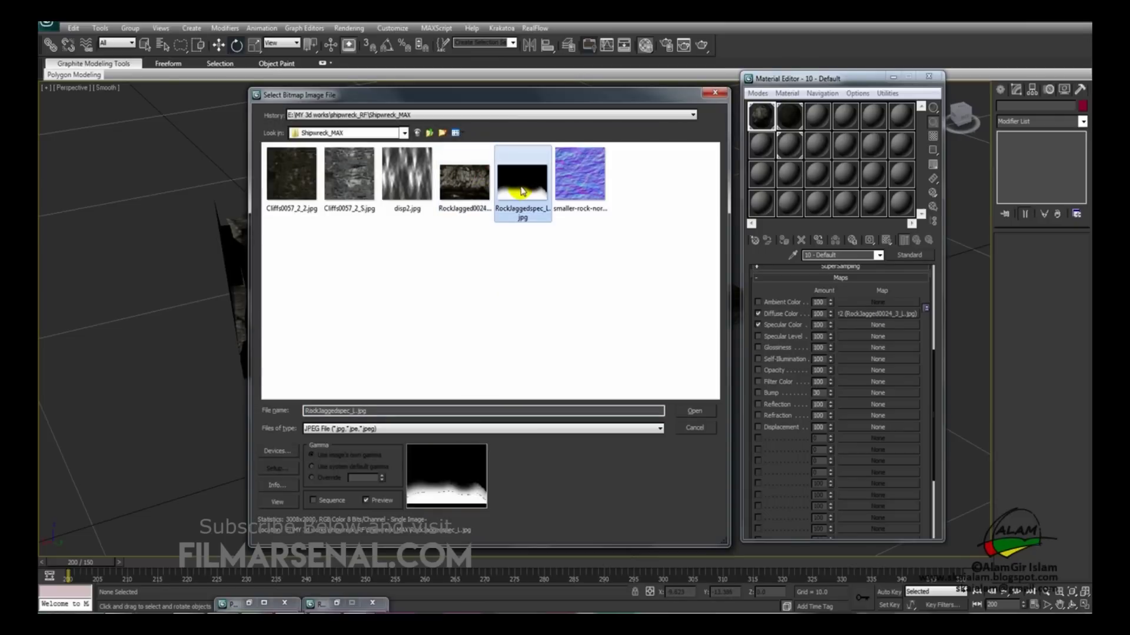
right_click(515, 182)
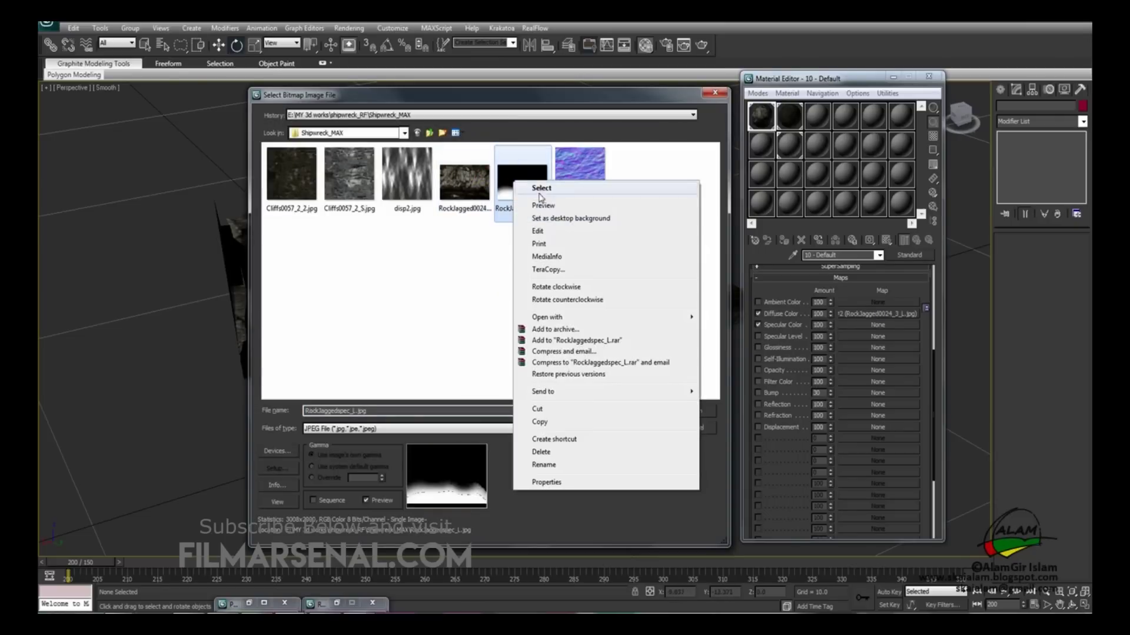
click(542, 206)
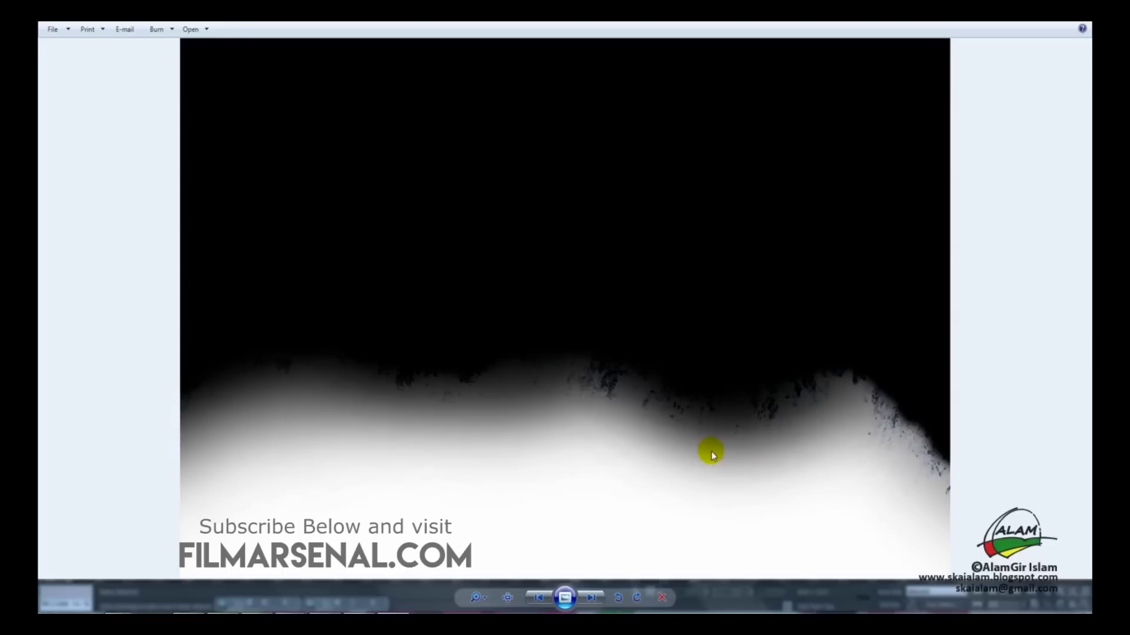
double_click(869, 24)
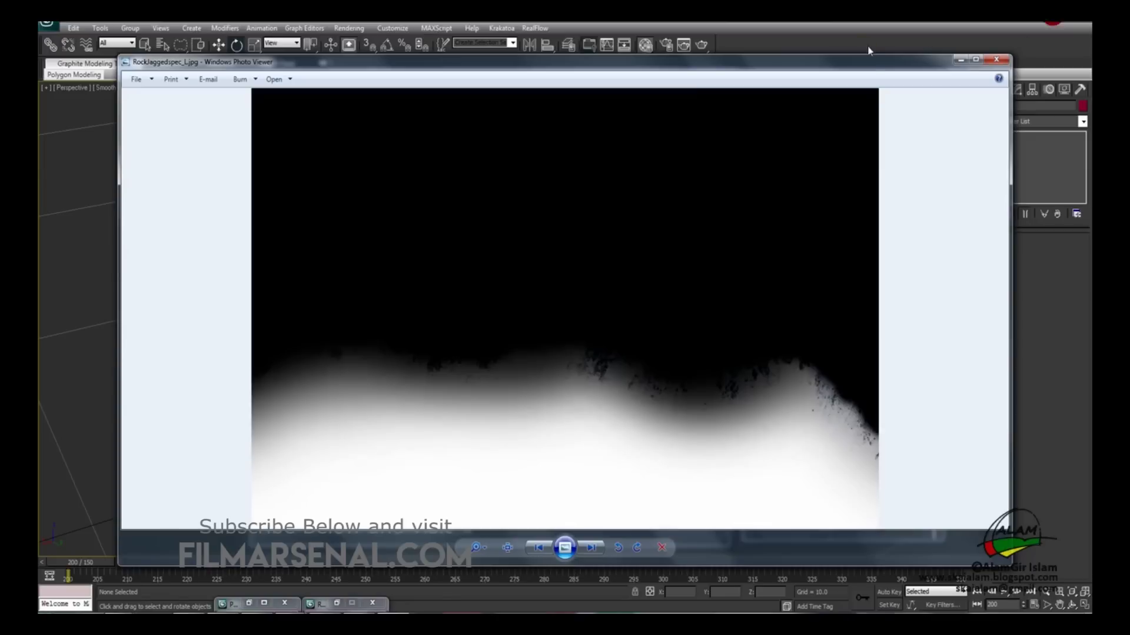
mouse_move(895, 67)
mouse_down()
mouse_move(903, 396)
mouse_move(905, 65)
mouse_up()
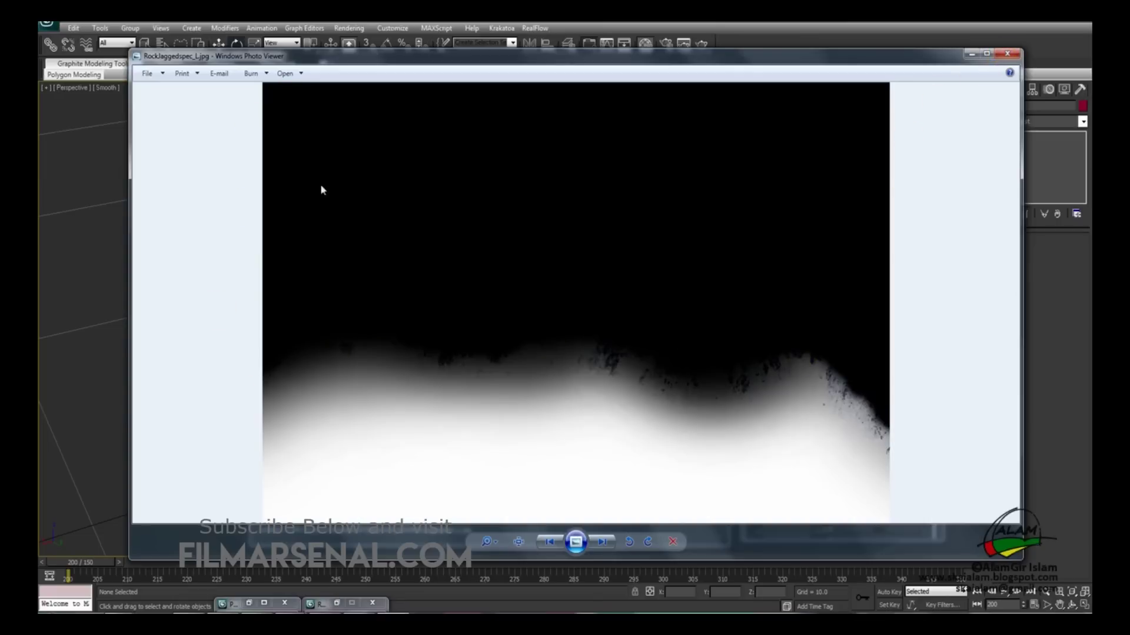
click(1007, 53)
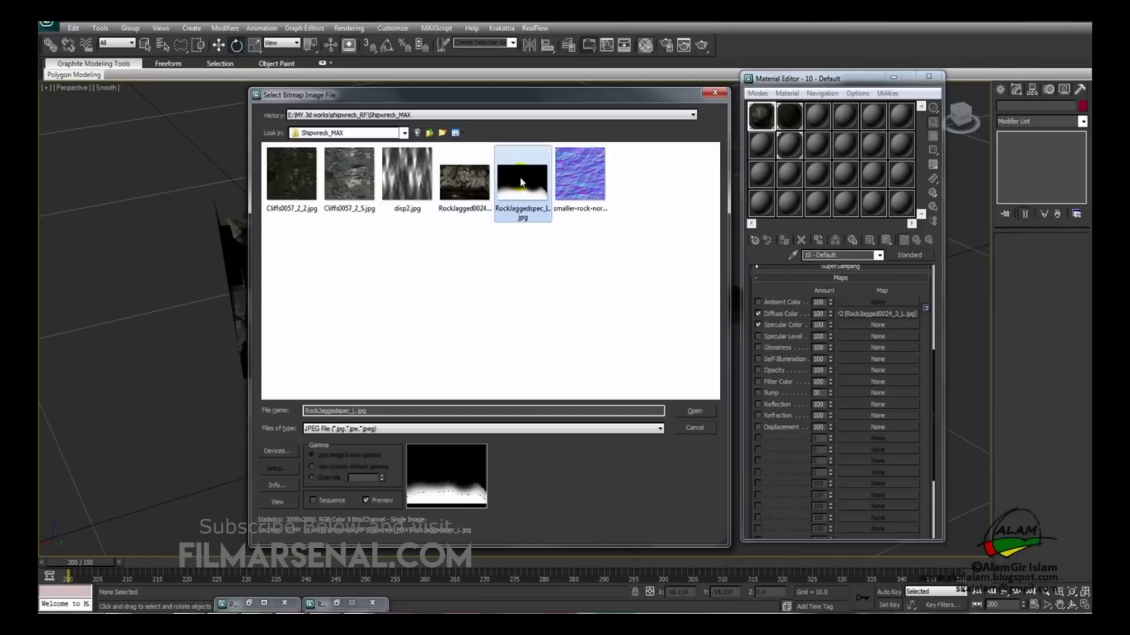
click(694, 411)
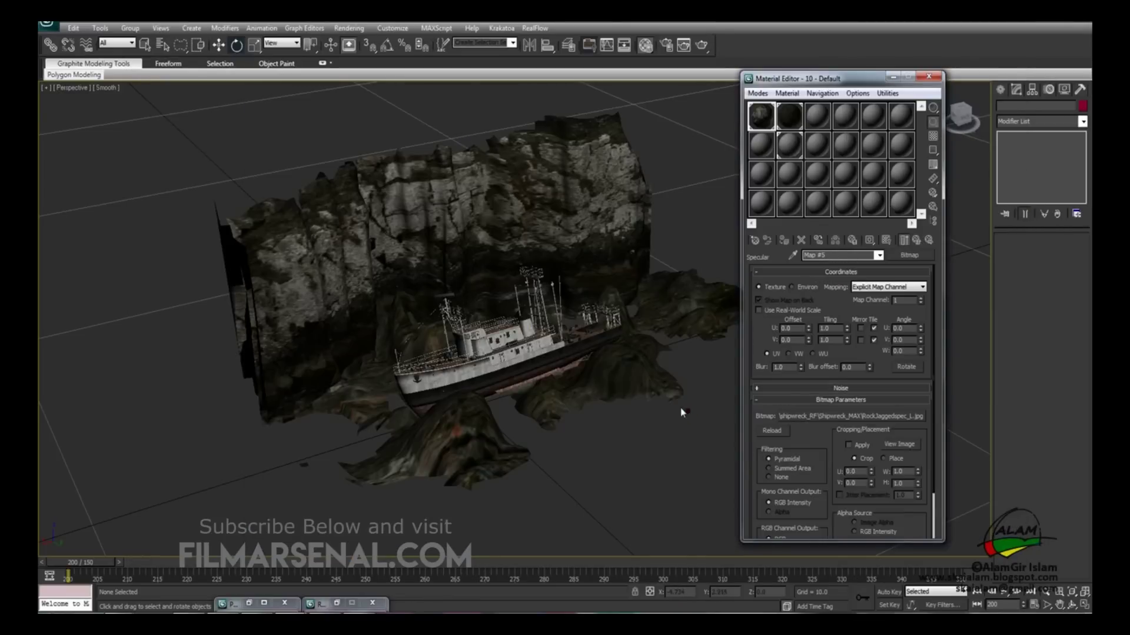
alt+middle_drag(676, 398, 912, 245)
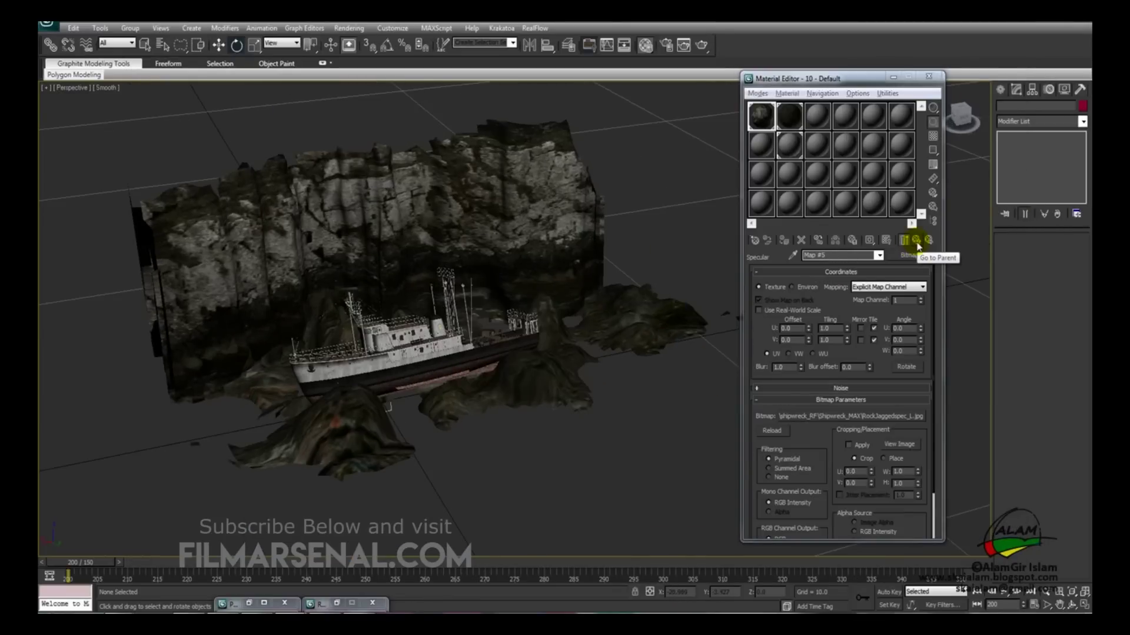
click(916, 242)
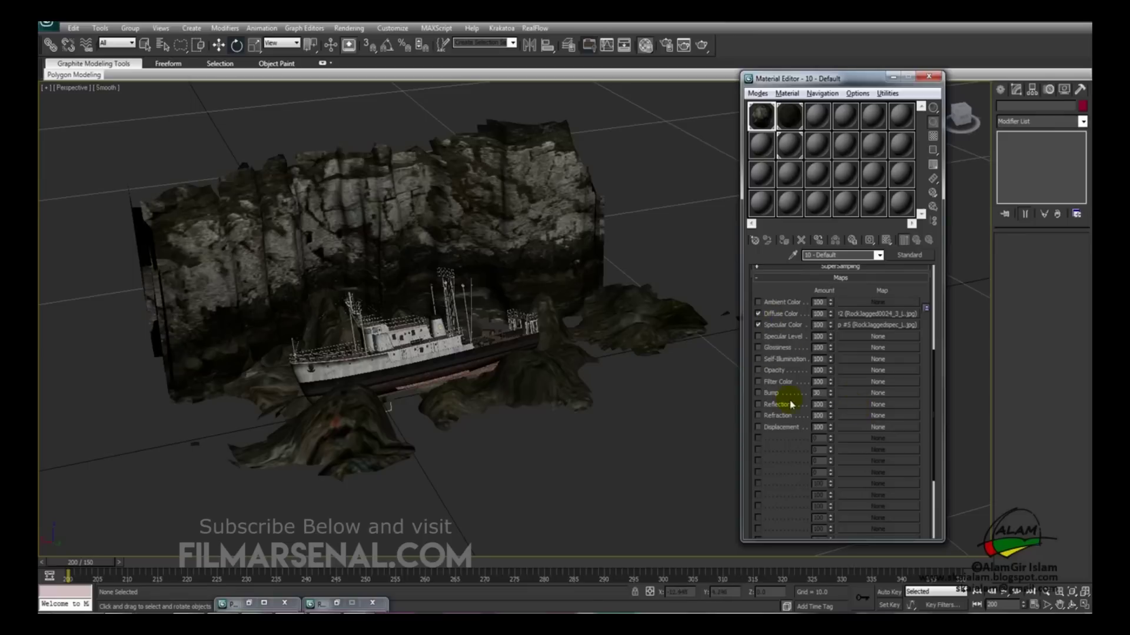
Enable the cliff material's Bump map and load smaller-rock-normalmap.jpg as its bitmap after previewing the image
drag(928, 362, 928, 313)
alt+middle_drag(518, 459, 507, 462)
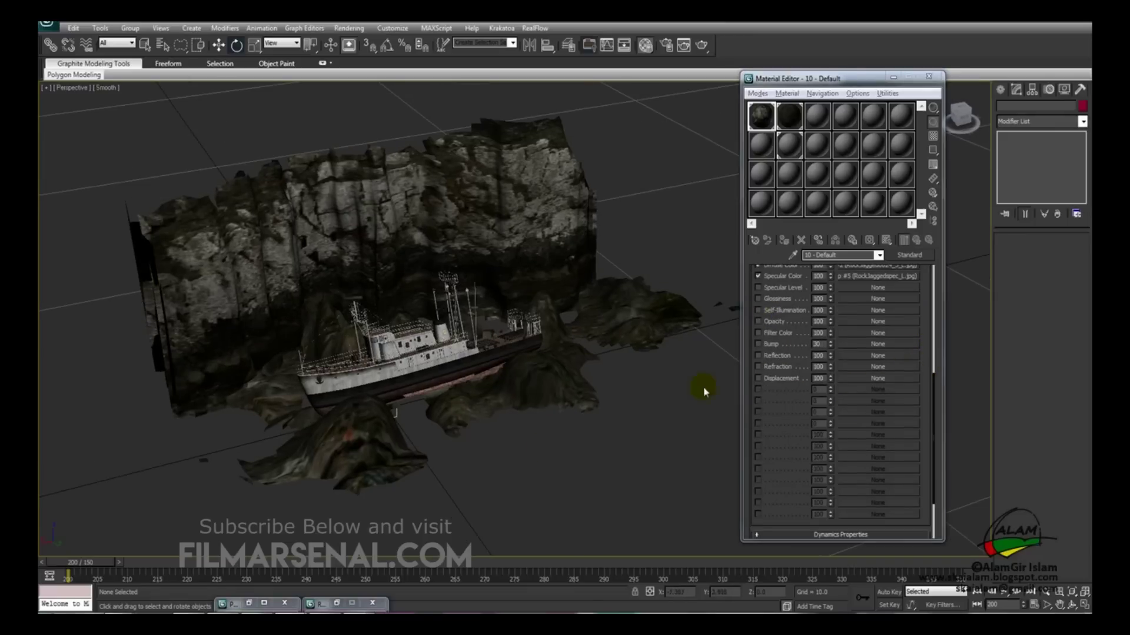
click(758, 344)
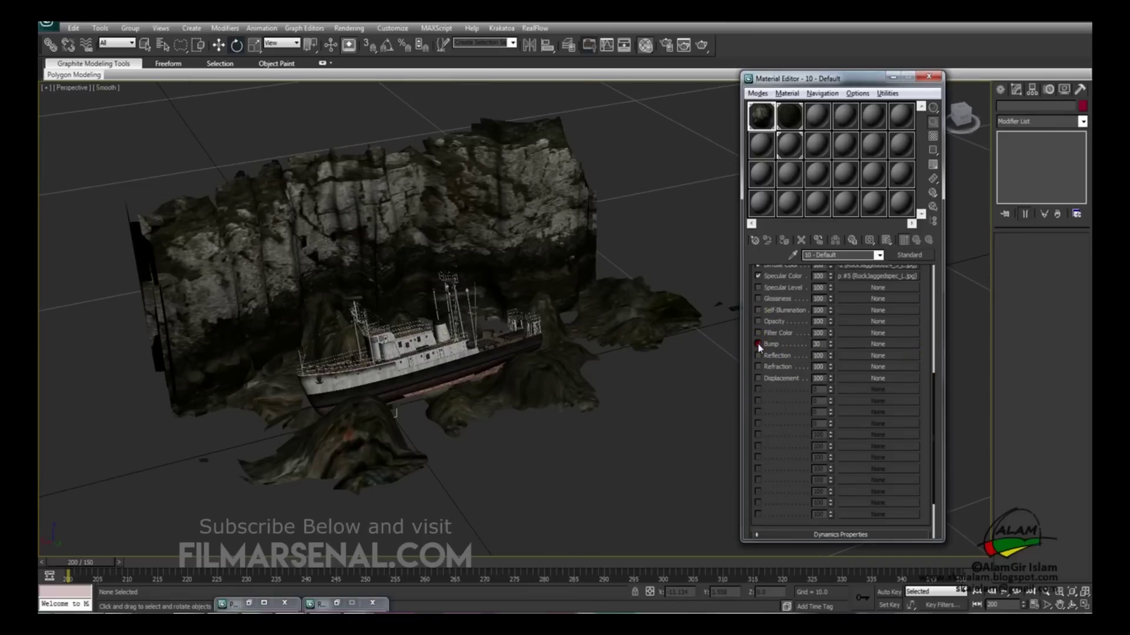
click(877, 344)
right_click(584, 182)
click(612, 206)
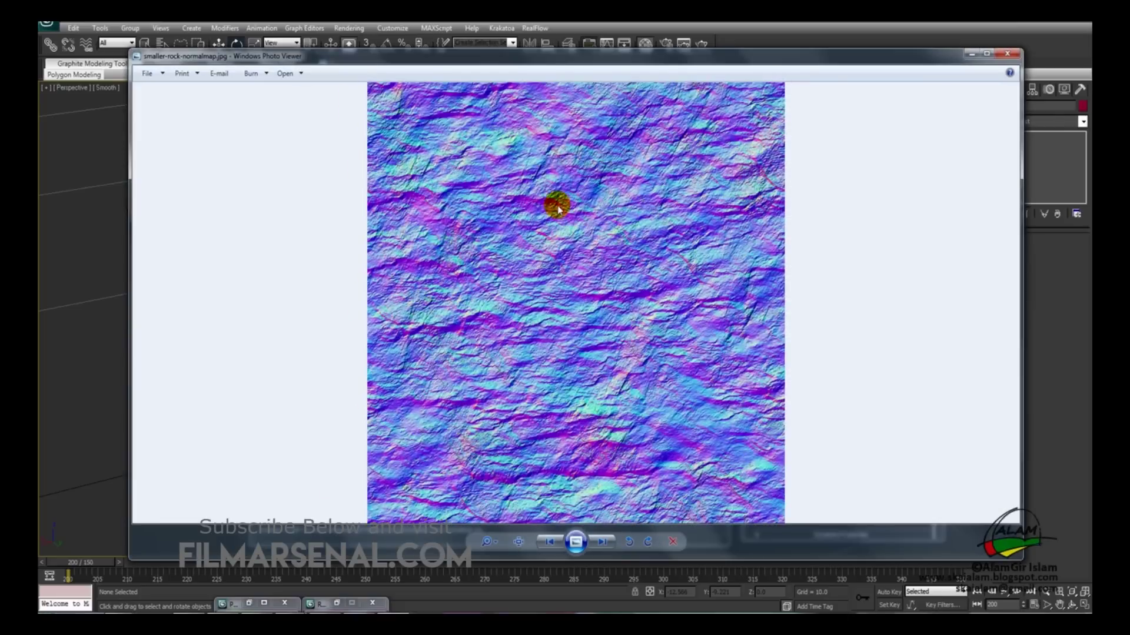
click(1008, 54)
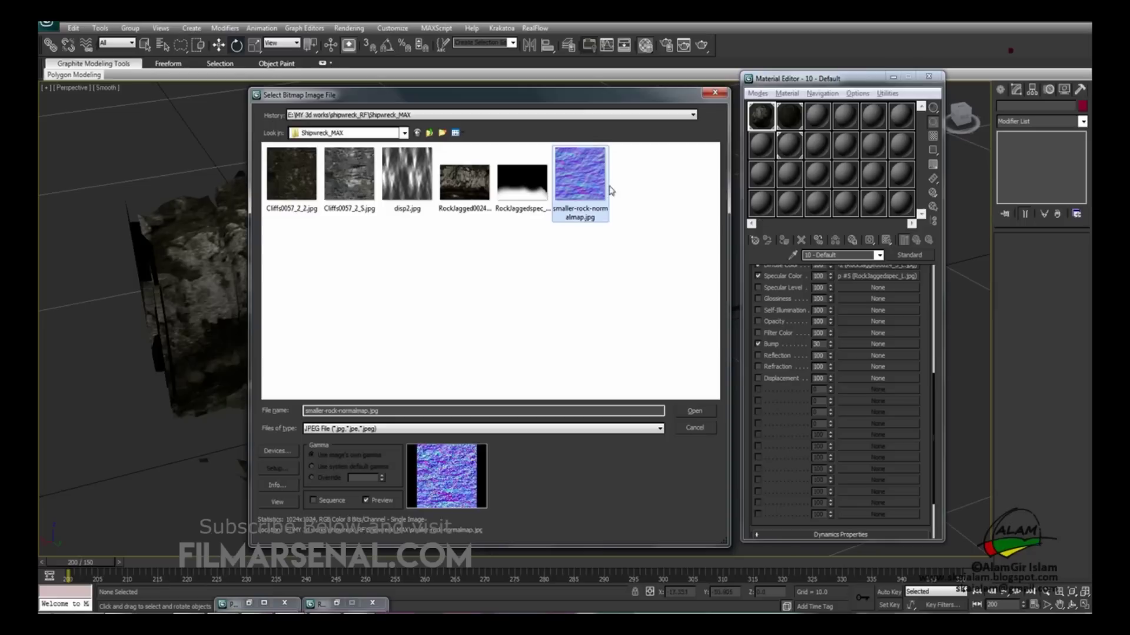
click(693, 411)
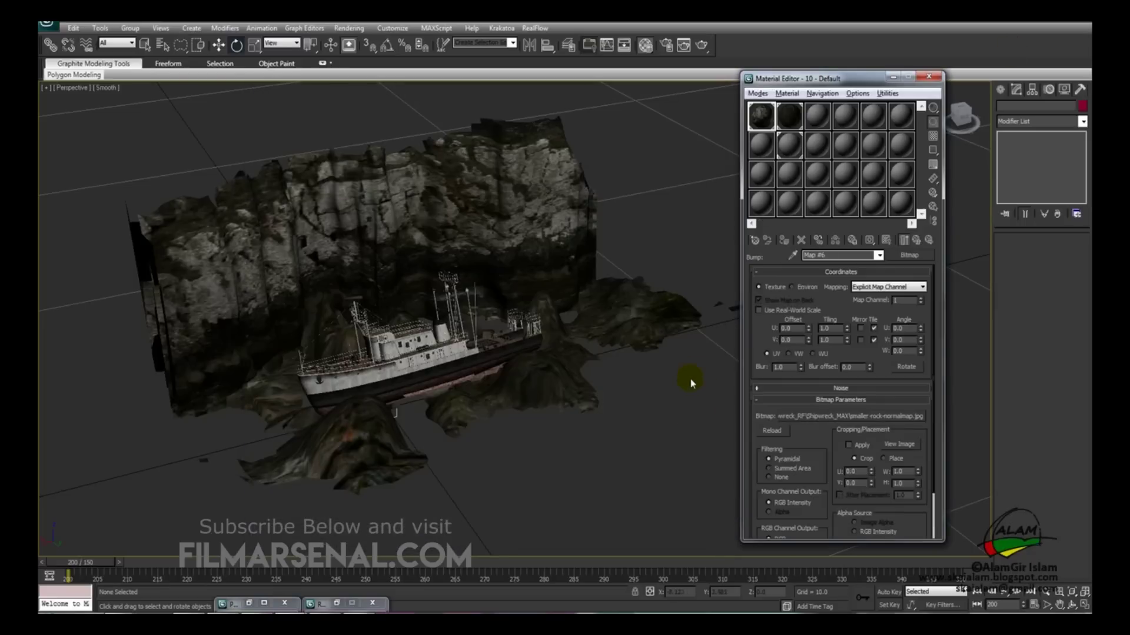
click(886, 241)
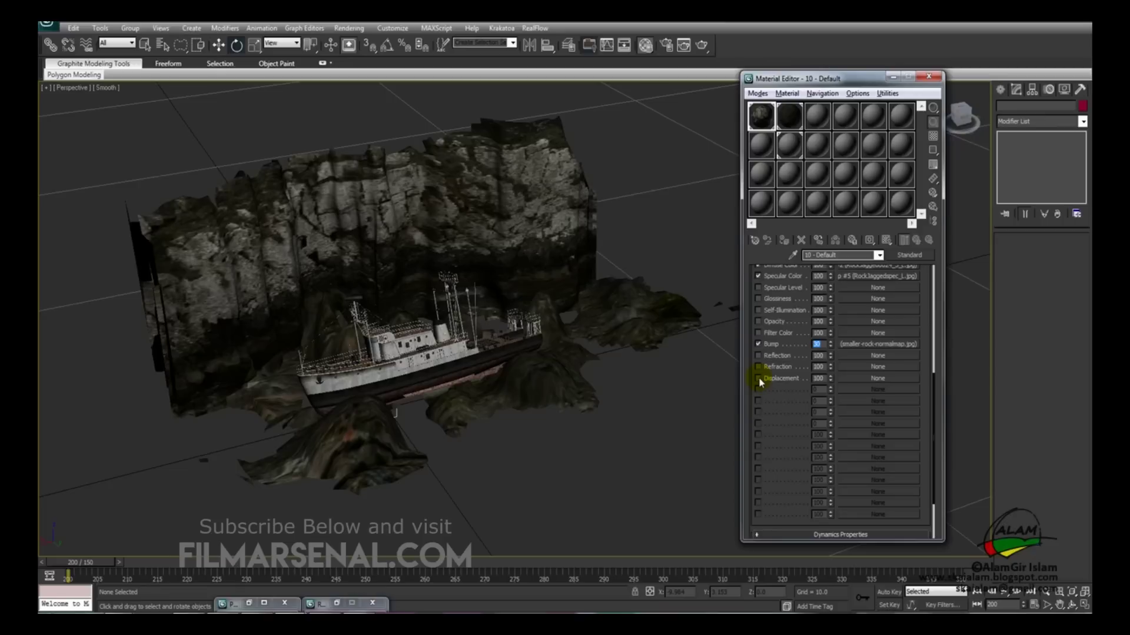
Enable the cliff material's Displacement map, and assign a Turbulence-type Noise map to the diffuse channel of the third sample material
click(758, 378)
click(812, 115)
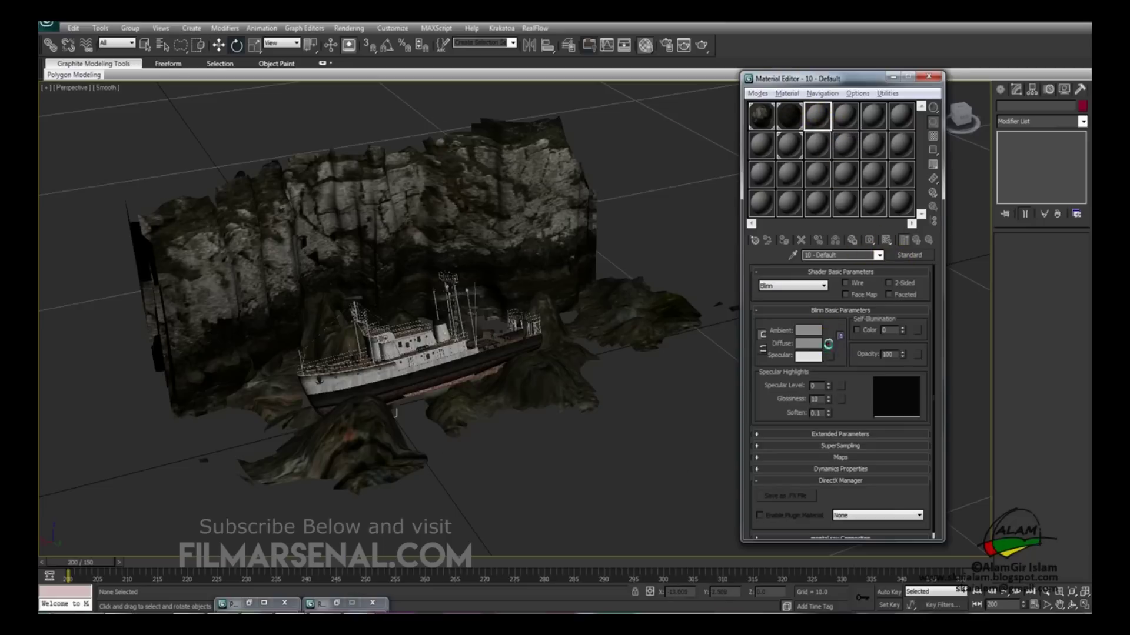
click(831, 346)
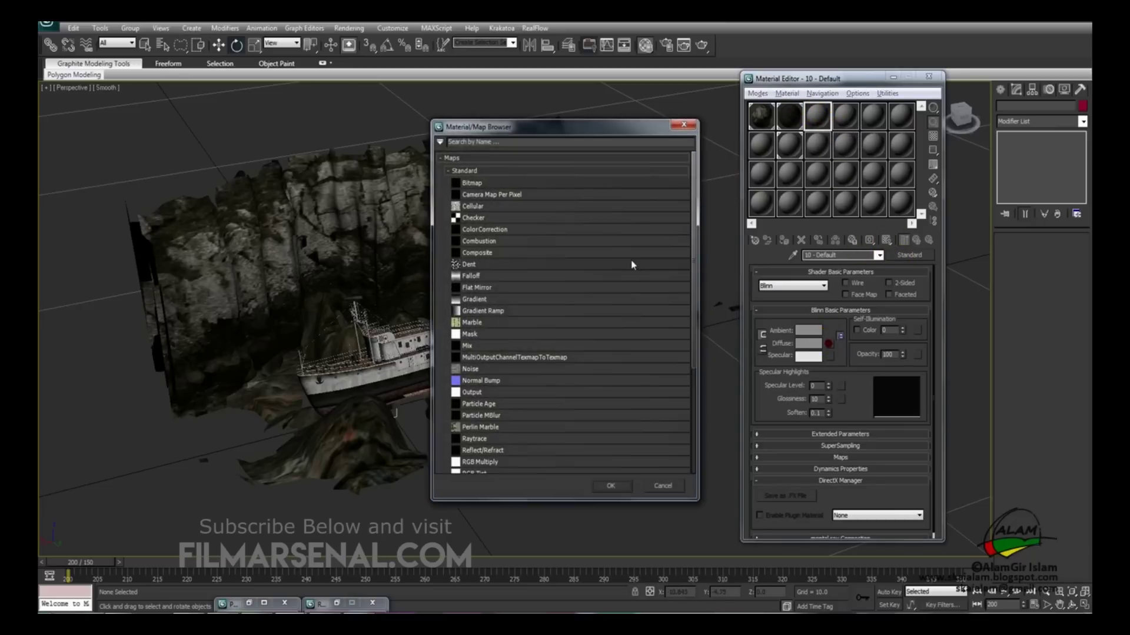
double_click(469, 369)
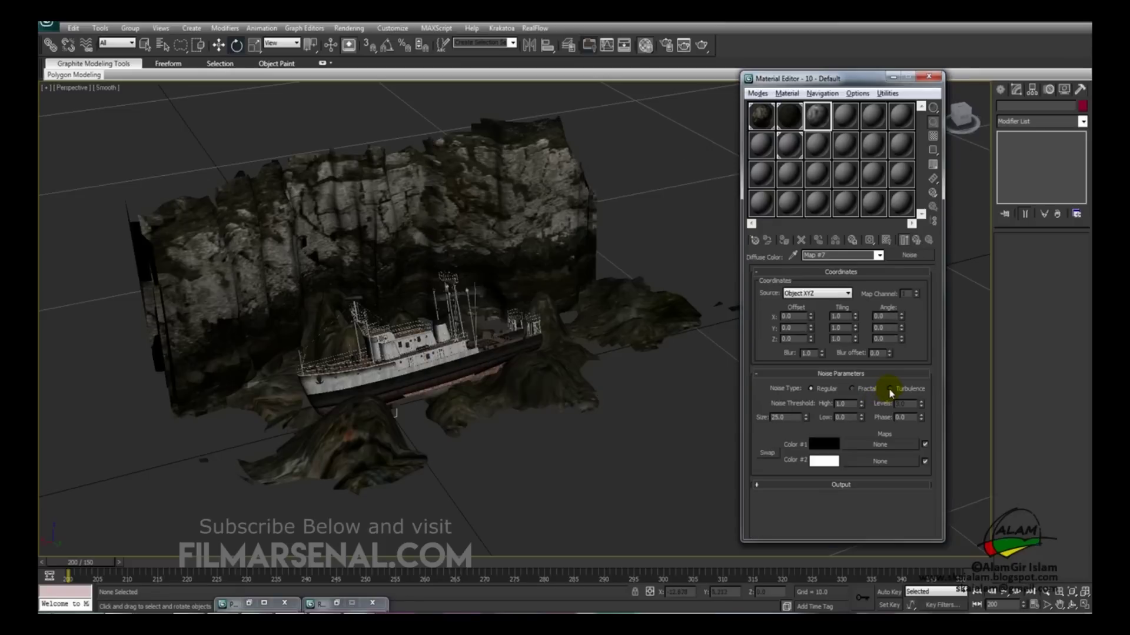
click(889, 388)
Inspect the noise map in an enlarged preview on a cube sample and set its noise Size to 0.5
double_click(817, 115)
drag(824, 81, 397, 80)
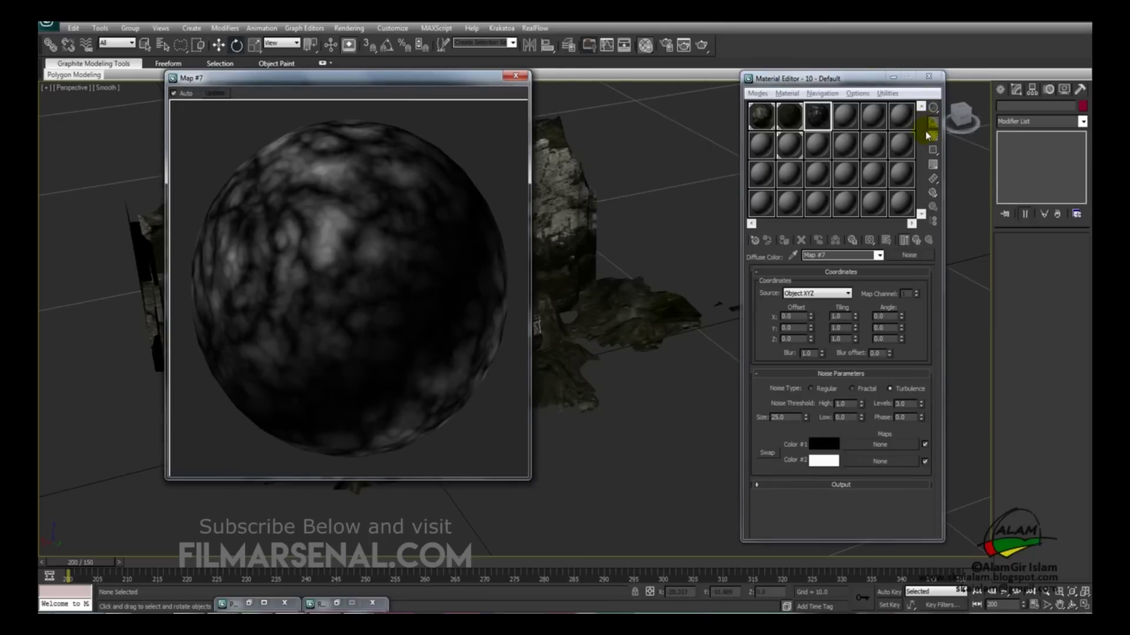
click(868, 79)
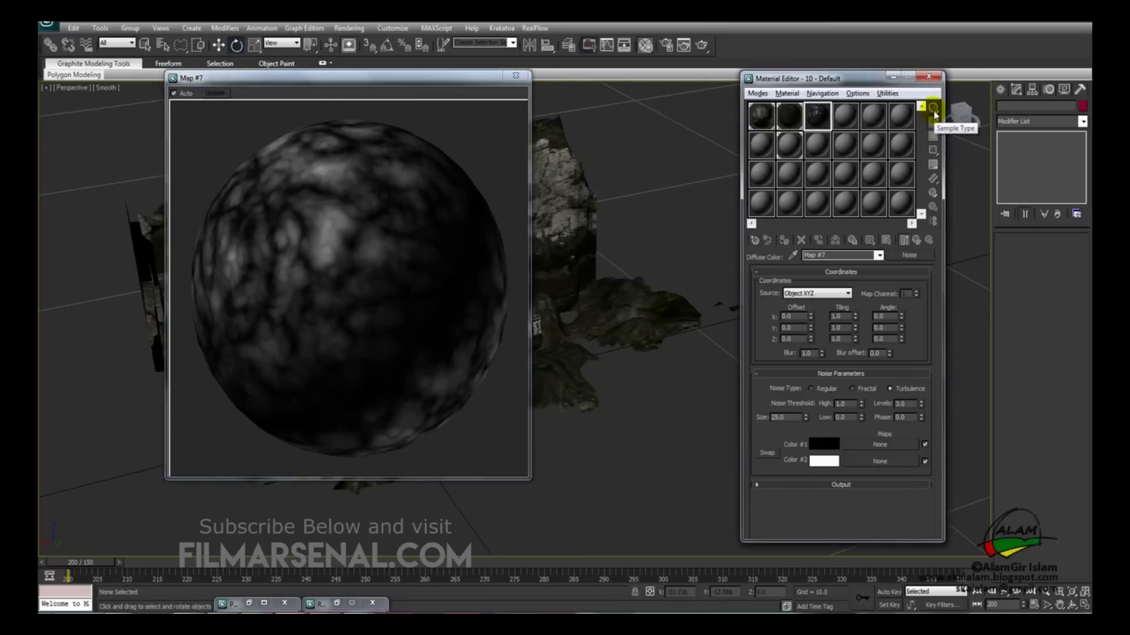
drag(935, 112, 972, 110)
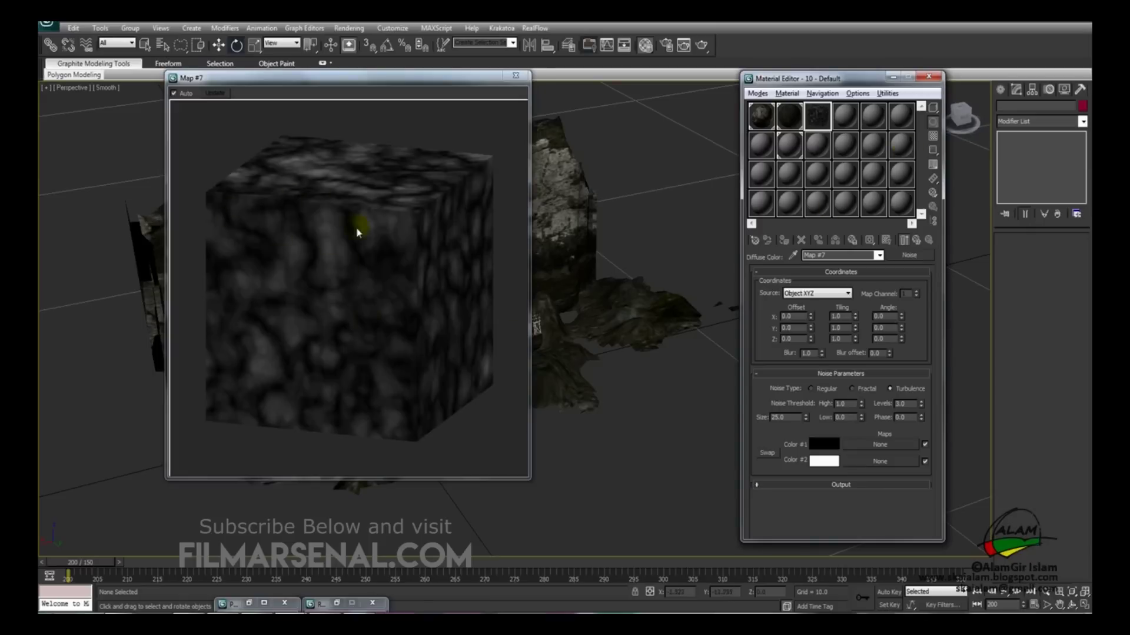
double_click(778, 417)
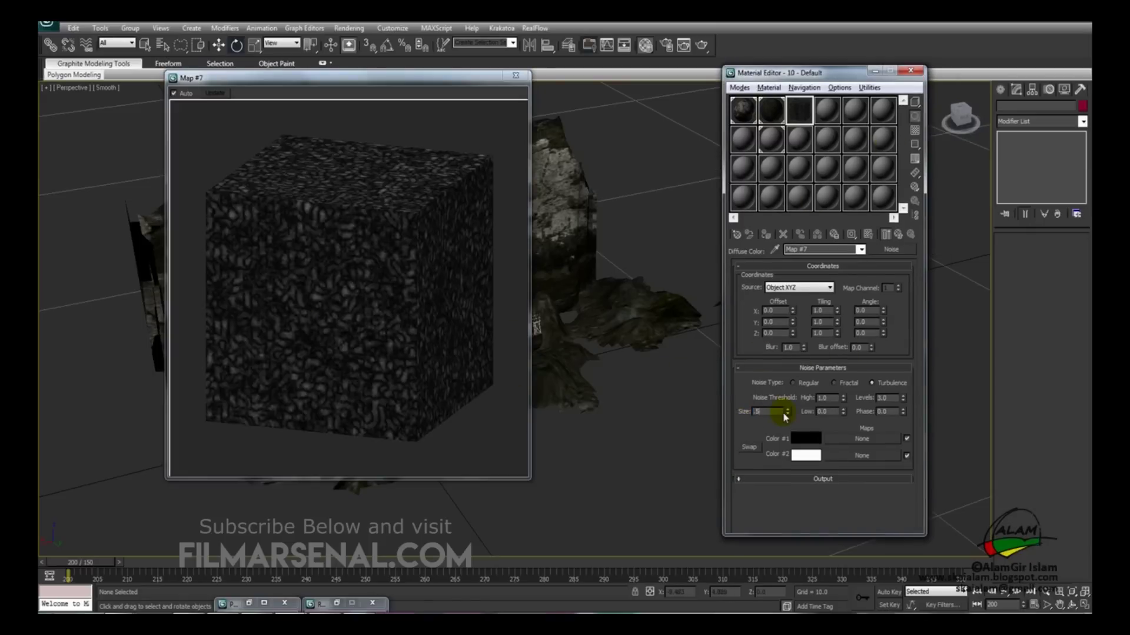
click(516, 75)
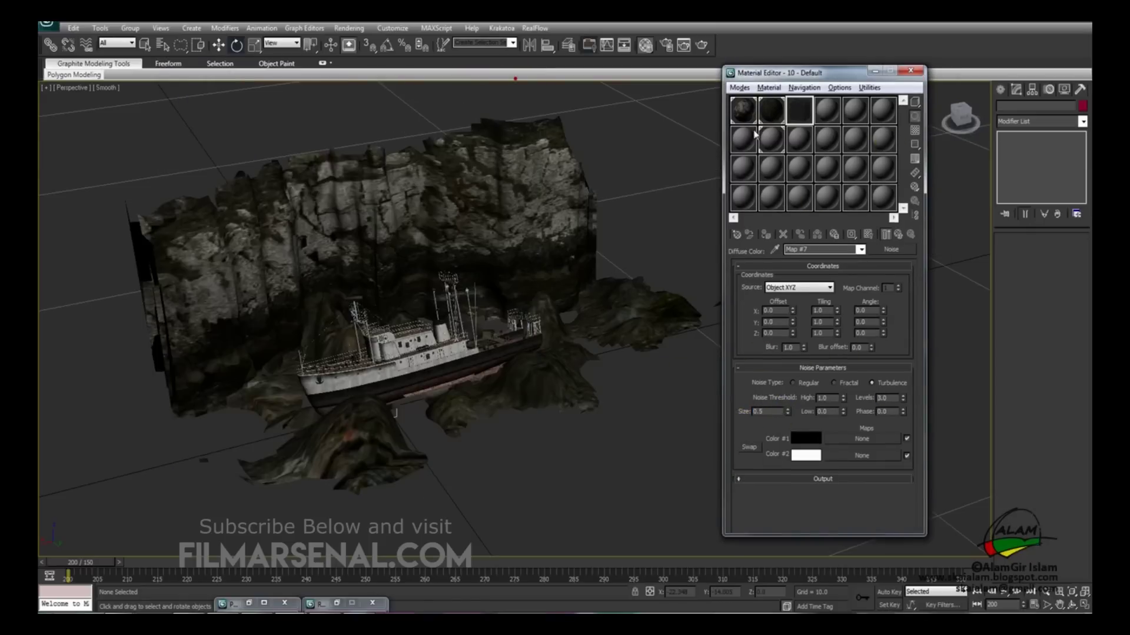
Assign the Noise map from the sample slots to the cliff material's Displacement channel as an instance
click(799, 114)
drag(797, 111, 846, 375)
click(845, 375)
click(441, 189)
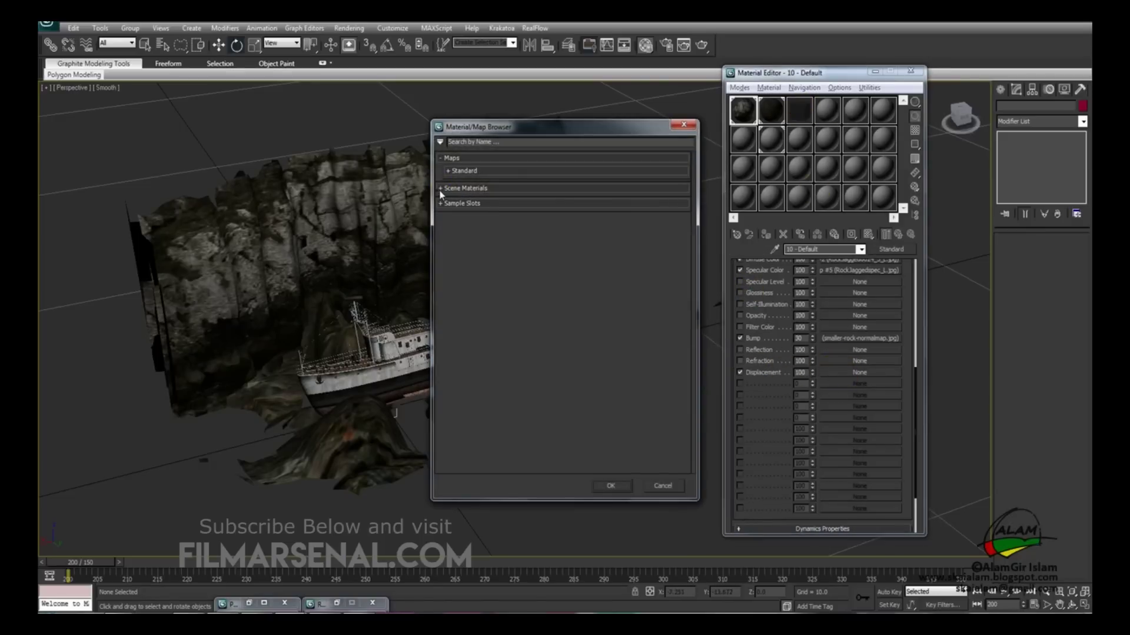
click(441, 204)
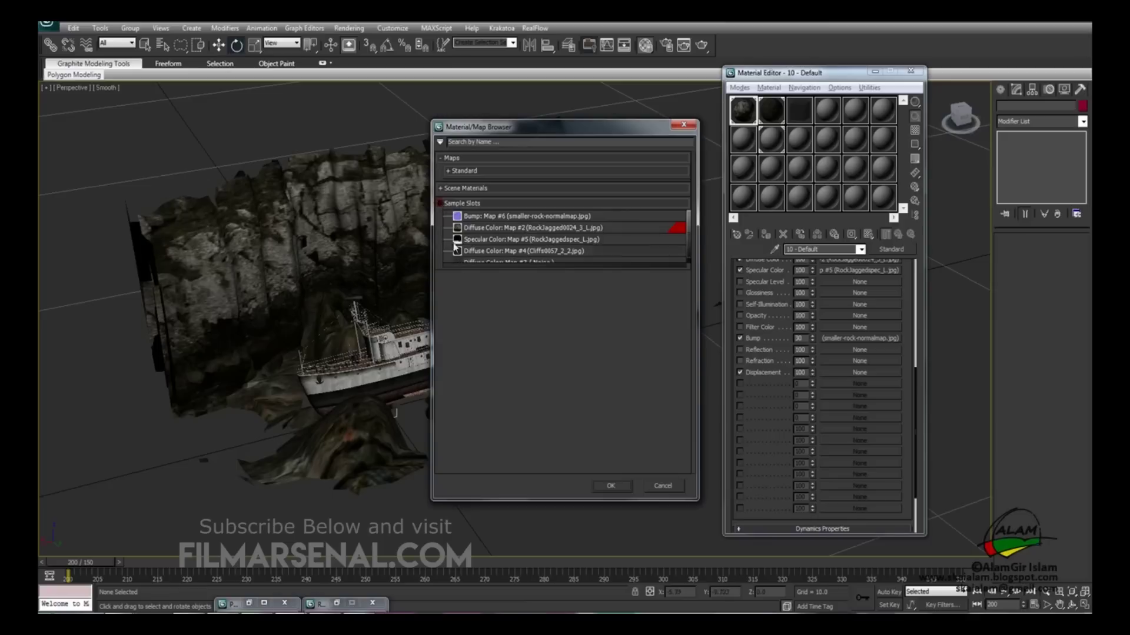
click(690, 253)
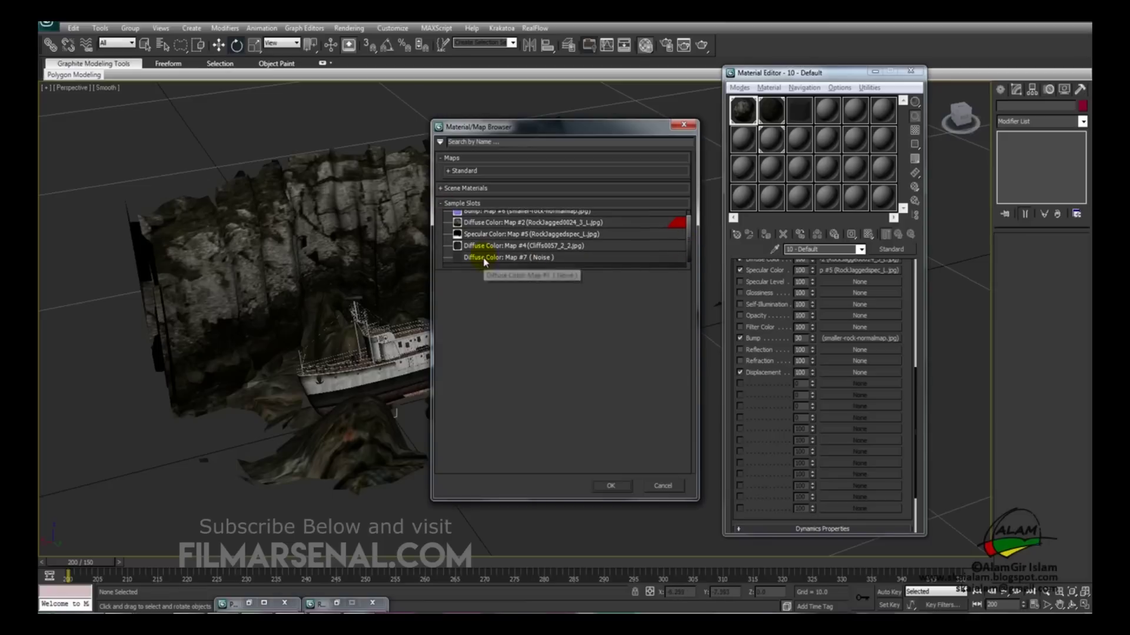
double_click(529, 258)
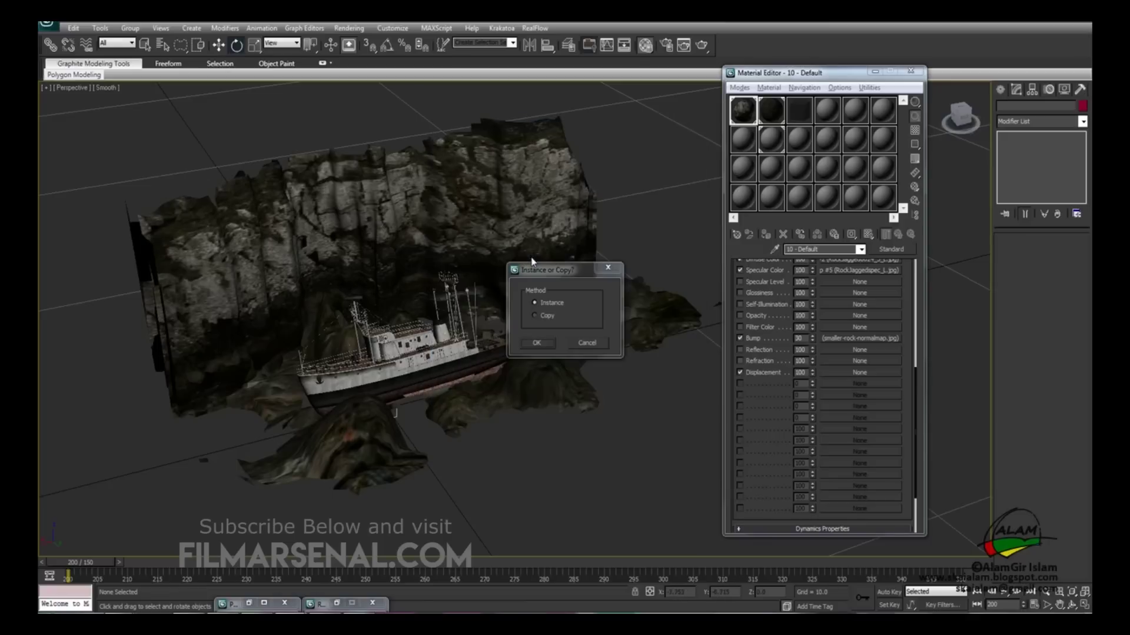
click(537, 344)
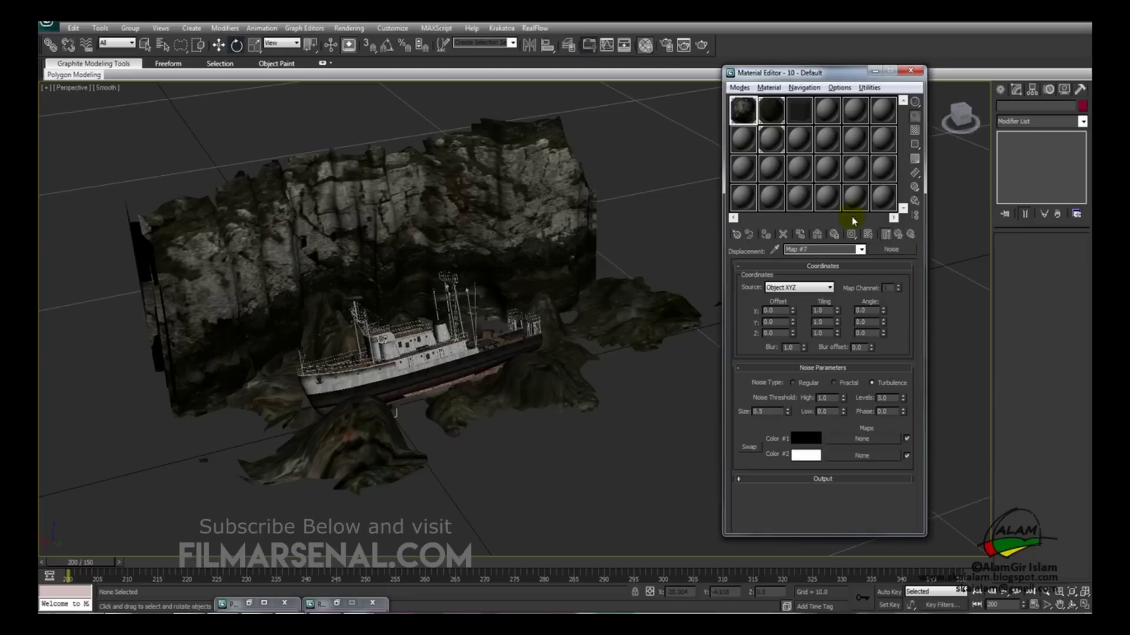
click(886, 234)
Switch the Perspective viewport to Smooth + Highlights shading and show the cliff material's basic Blinn parameters
alt+middle_drag(471, 452, 469, 449)
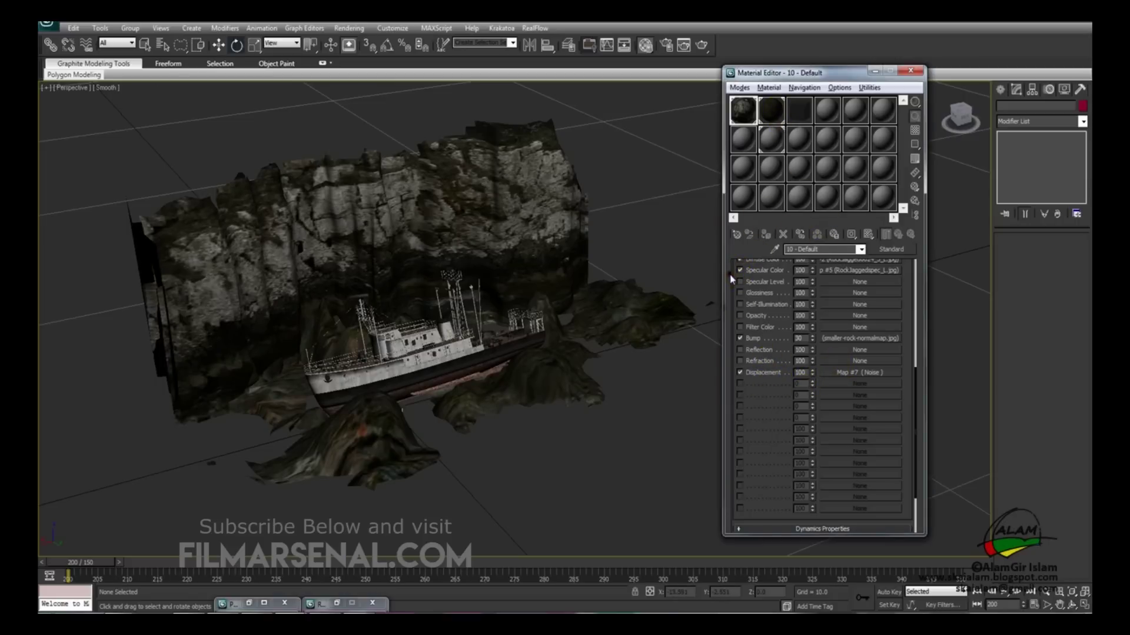
drag(731, 280, 752, 562)
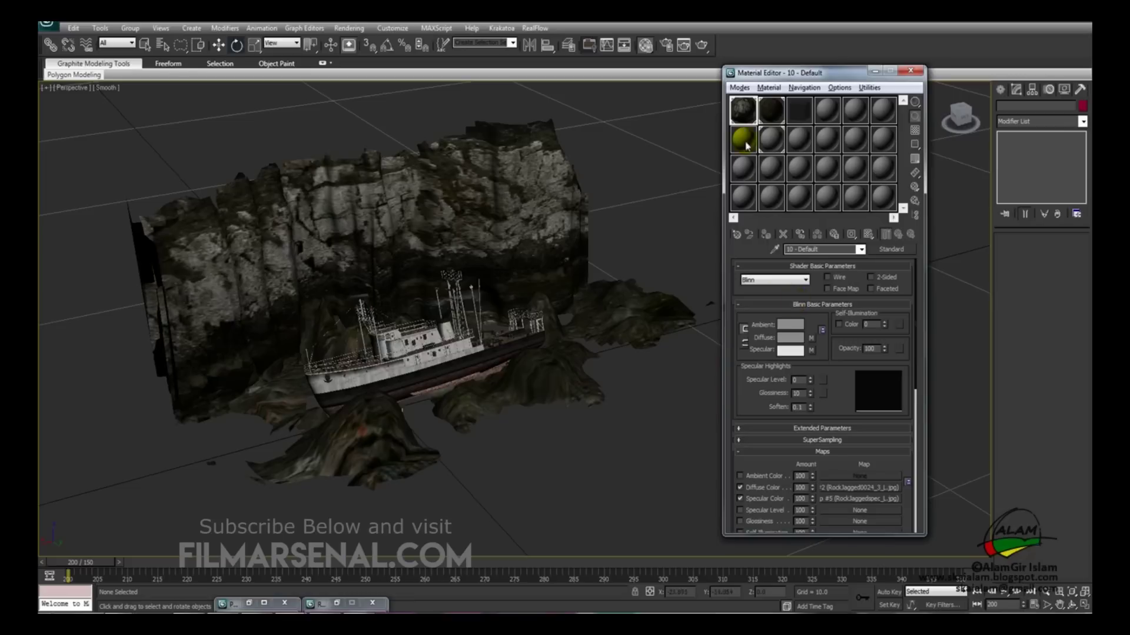
click(106, 87)
click(127, 102)
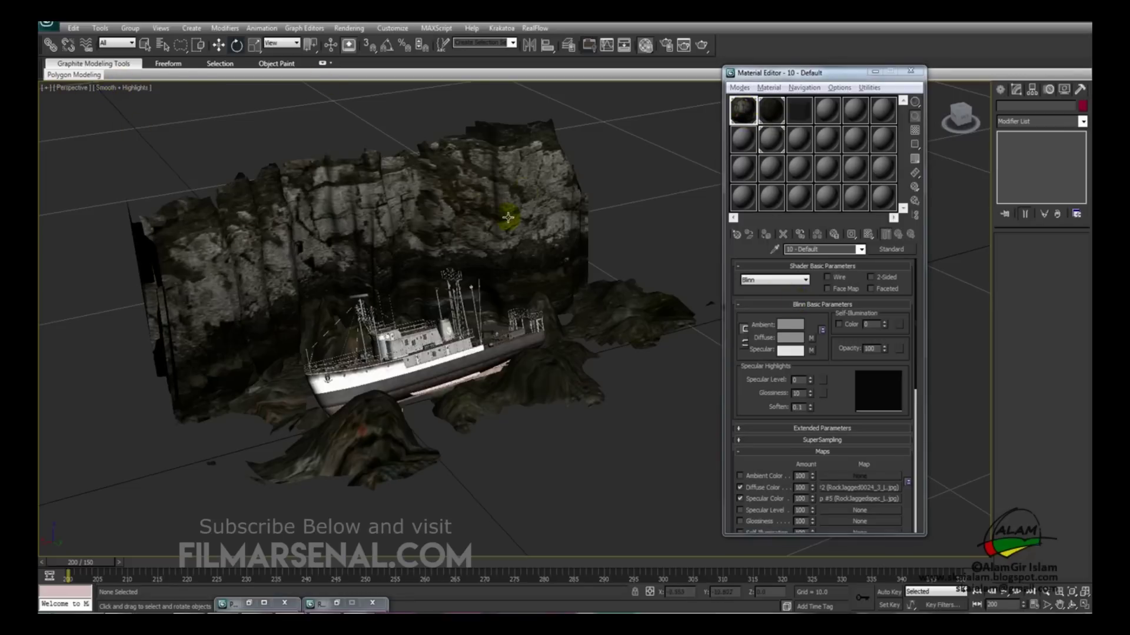
click(743, 111)
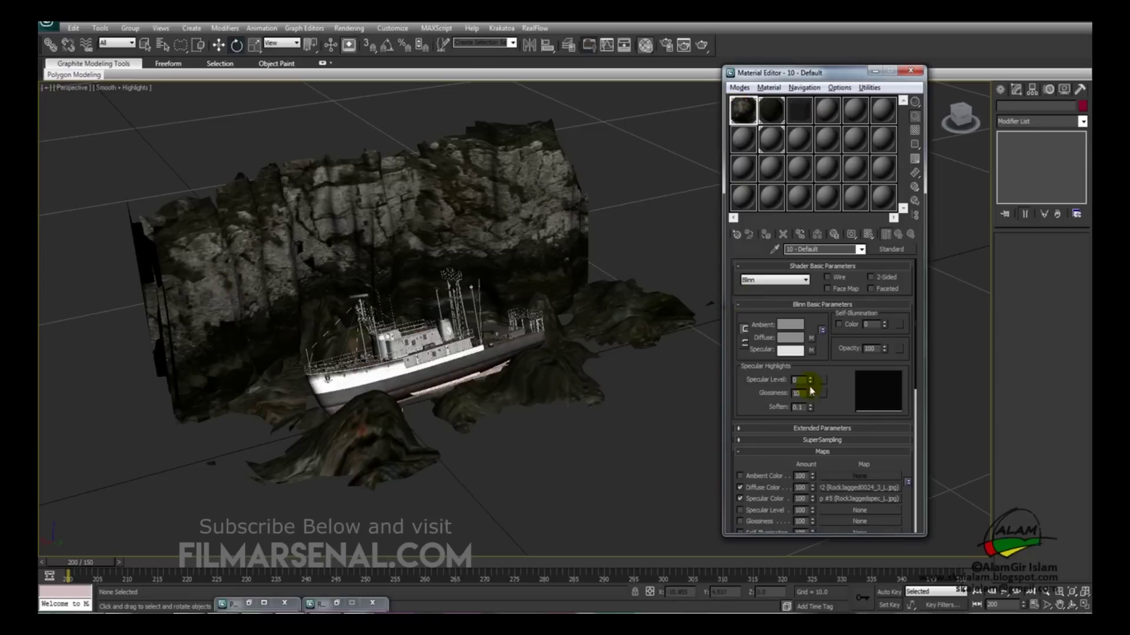
Set the cliff material's Specular Level to 84 and Glossiness to 64, and the Rock material's to about 120 and 52
drag(811, 381, 804, 270)
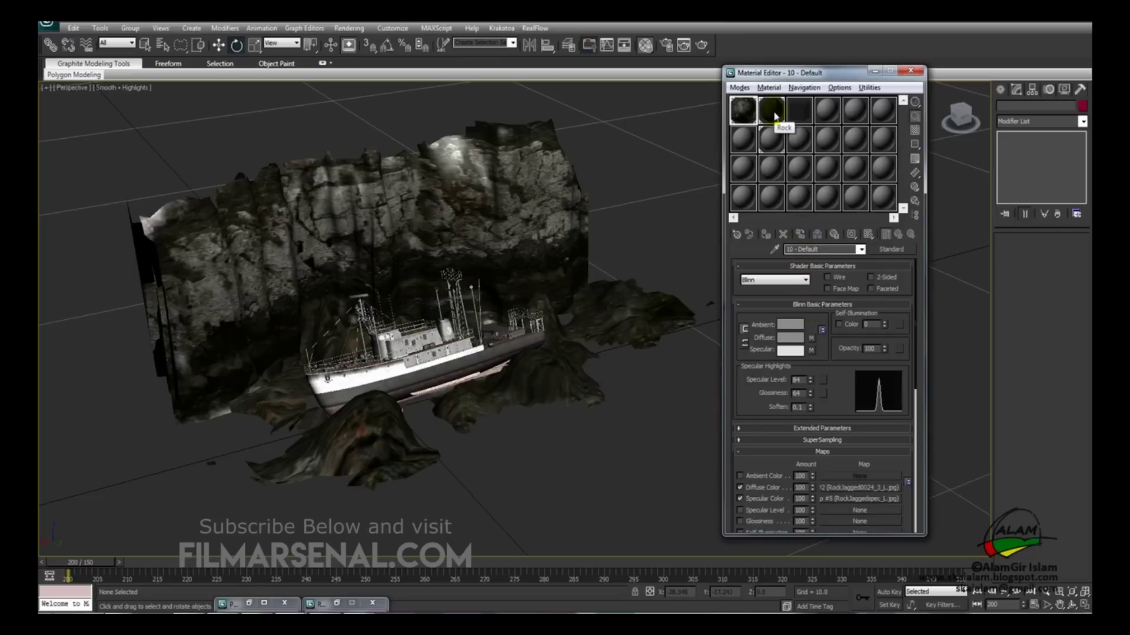
click(773, 115)
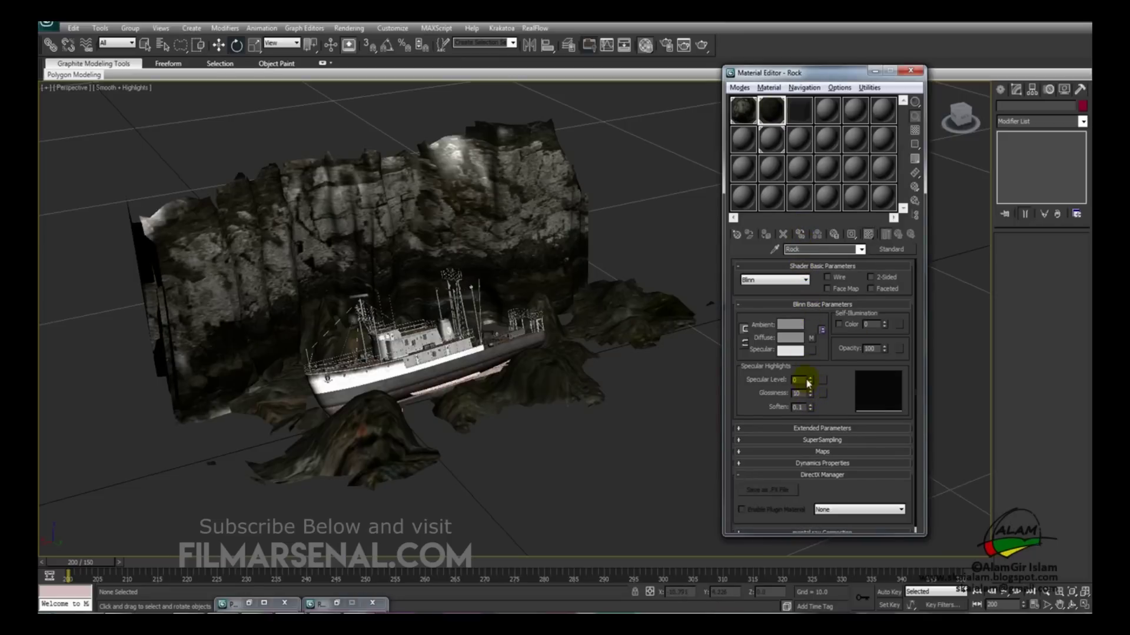
drag(810, 380, 807, 298)
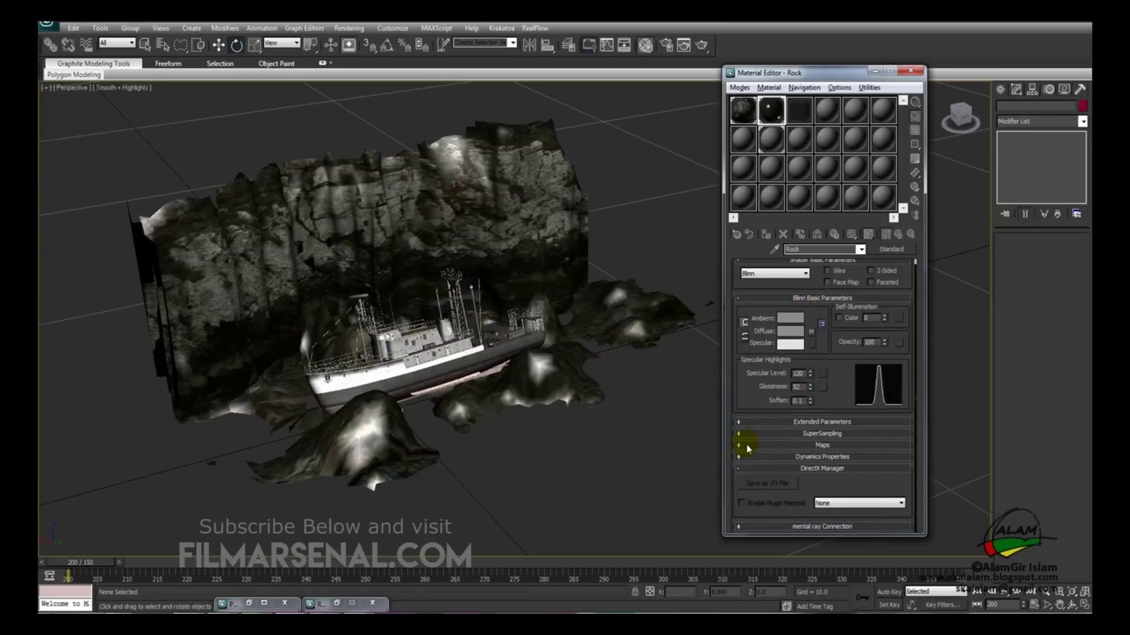
Enable the Rock material's Bump map and assign smaller-rock-normalmap.jpg from the sample slots as an instance
click(741, 447)
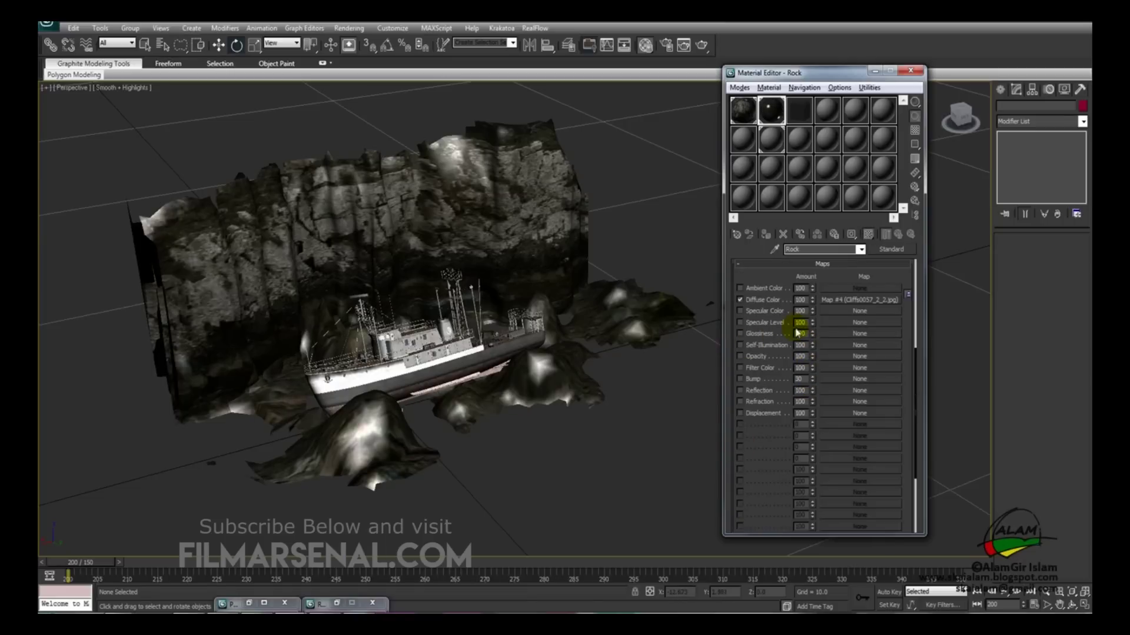
click(739, 379)
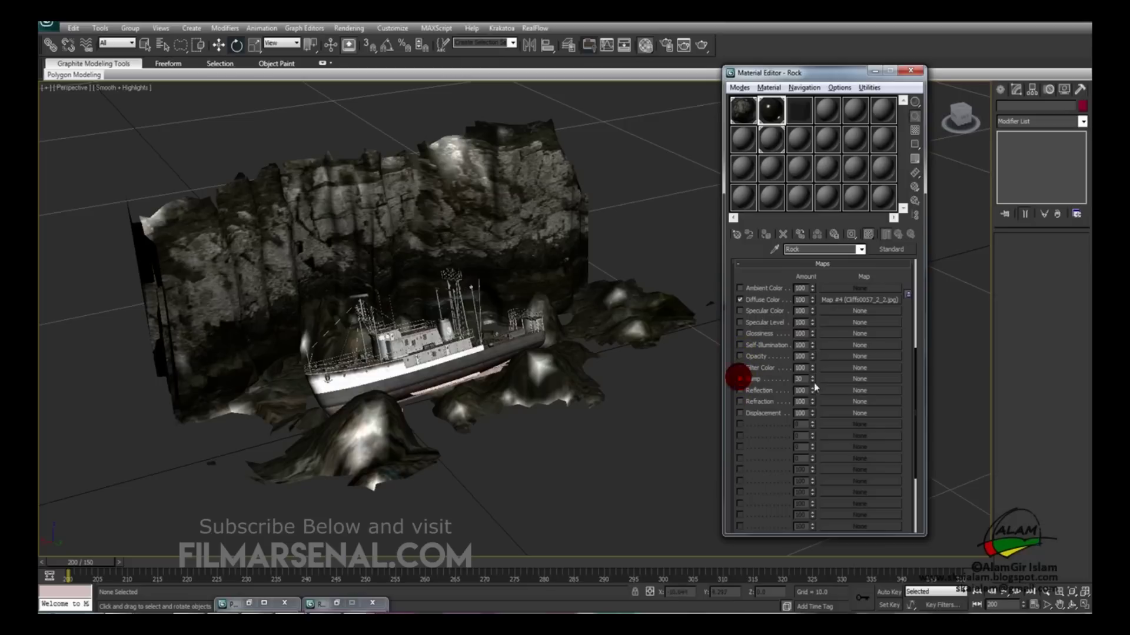
click(837, 380)
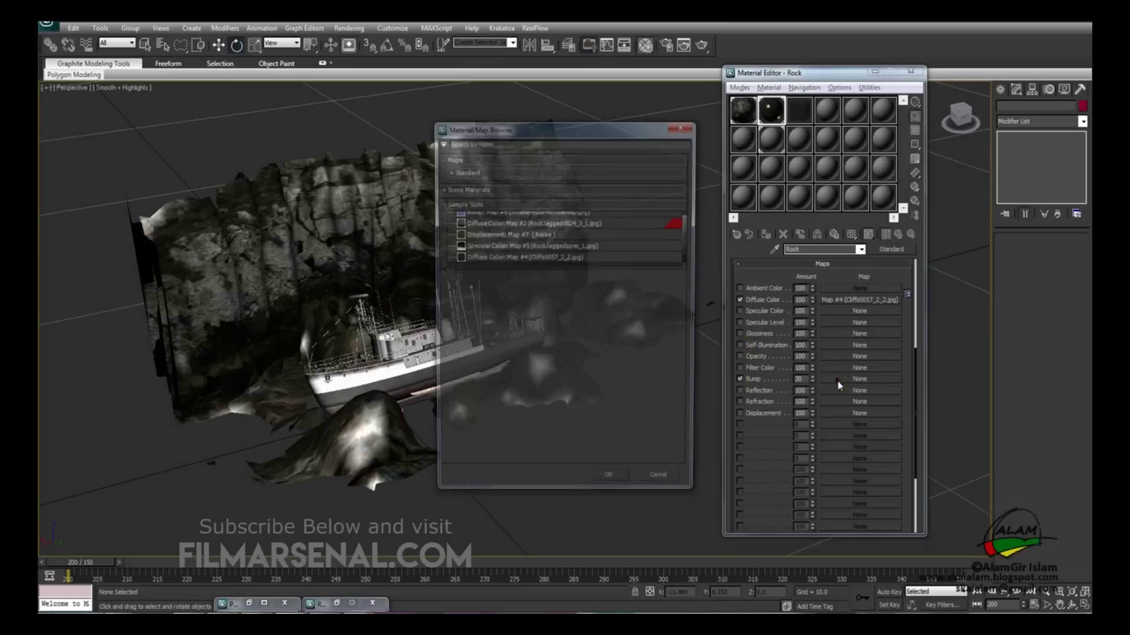
double_click(476, 216)
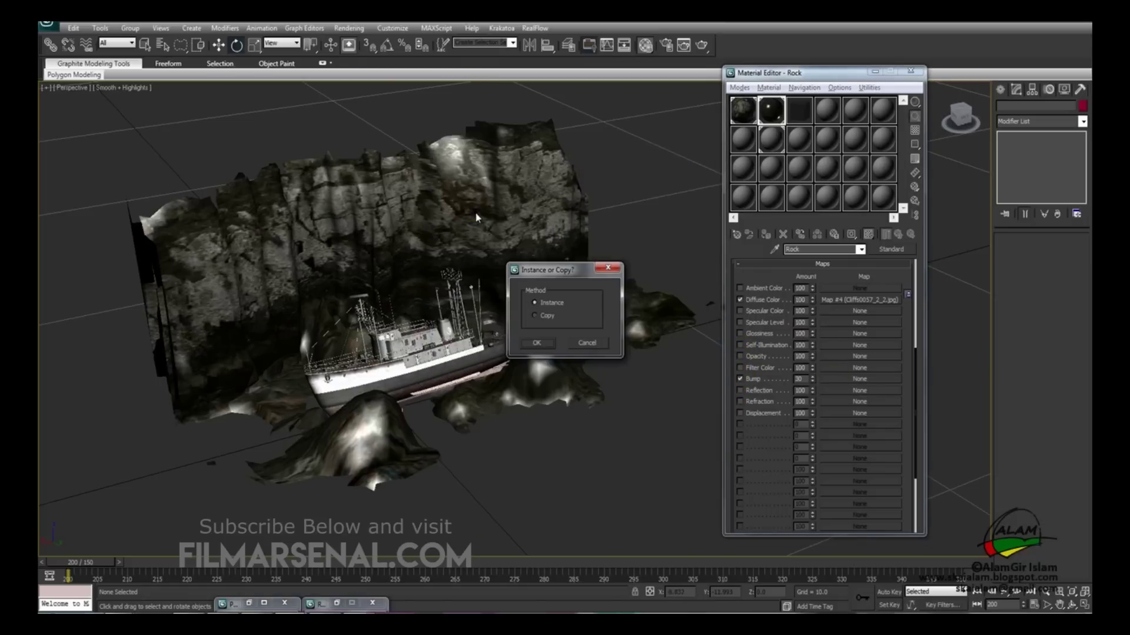
click(539, 343)
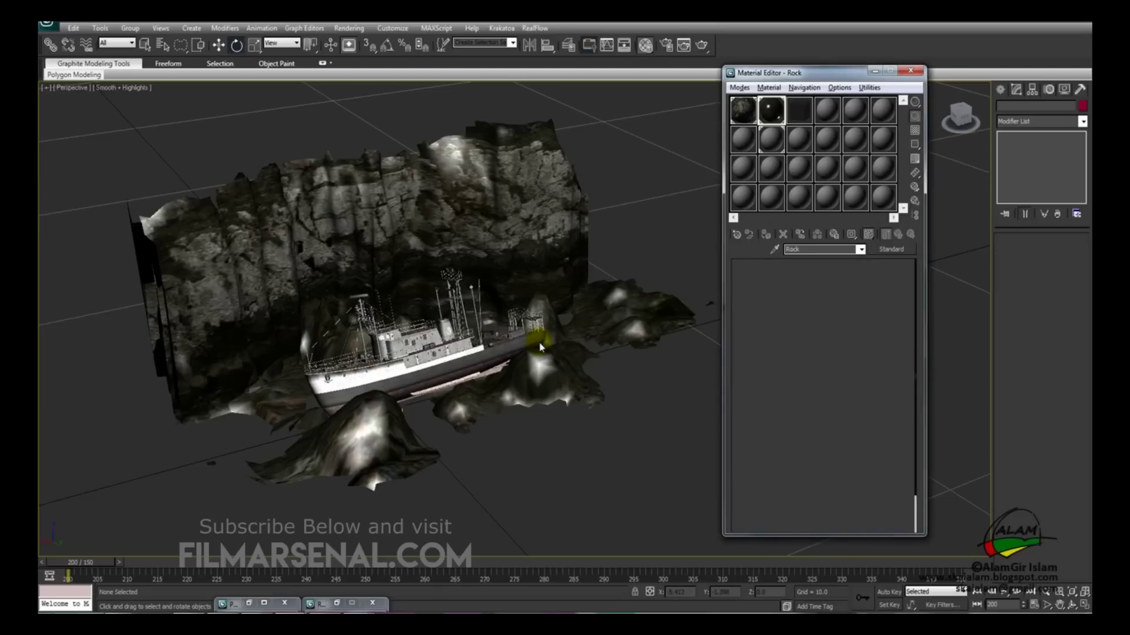
click(898, 234)
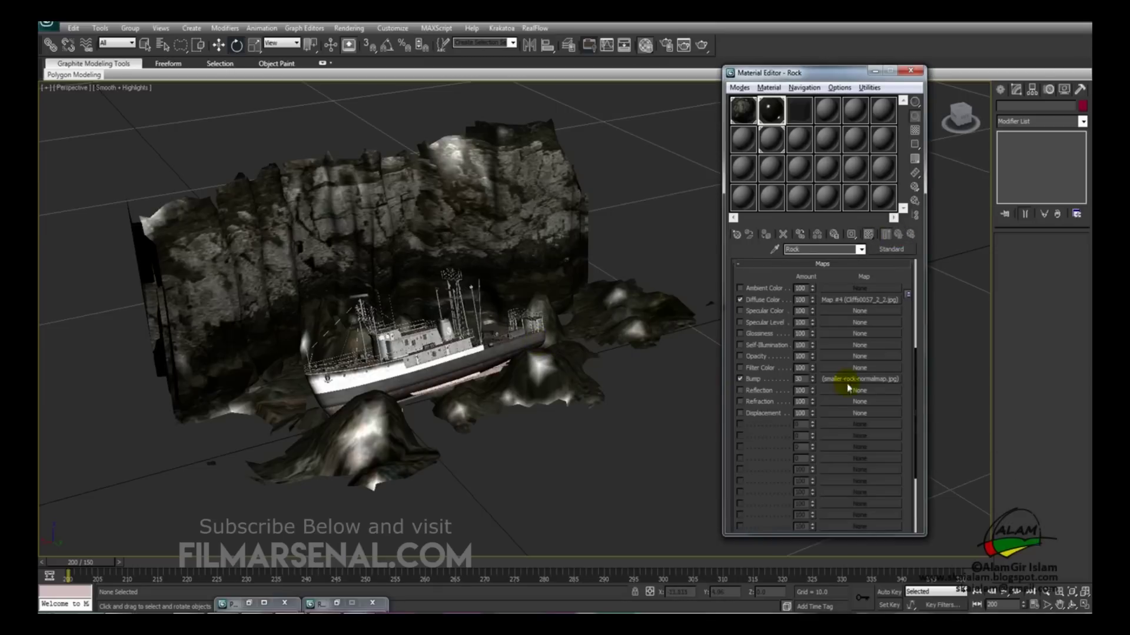
Enable the Rock material's Displacement map and assign the Noise map from the sample slots as an instance
click(740, 414)
click(839, 414)
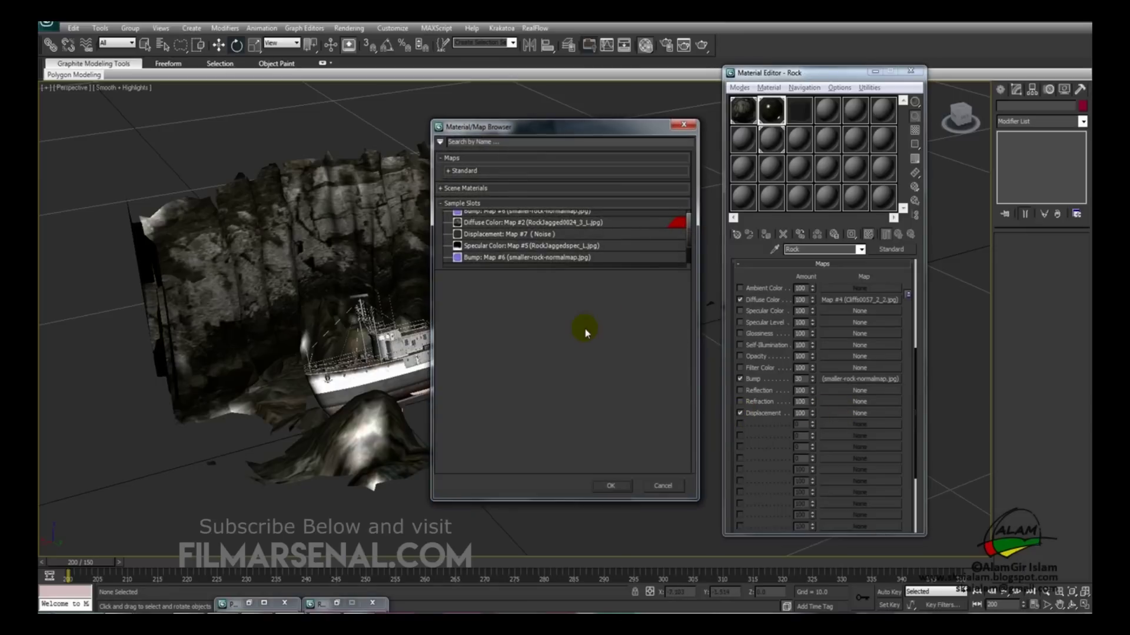
key(Escape)
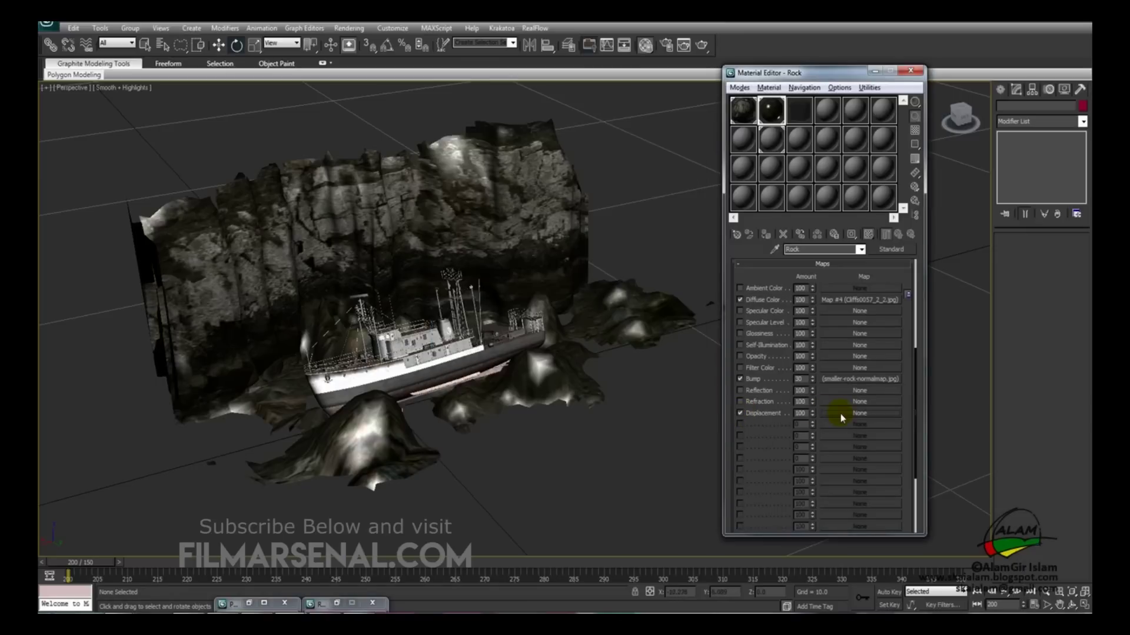
click(840, 415)
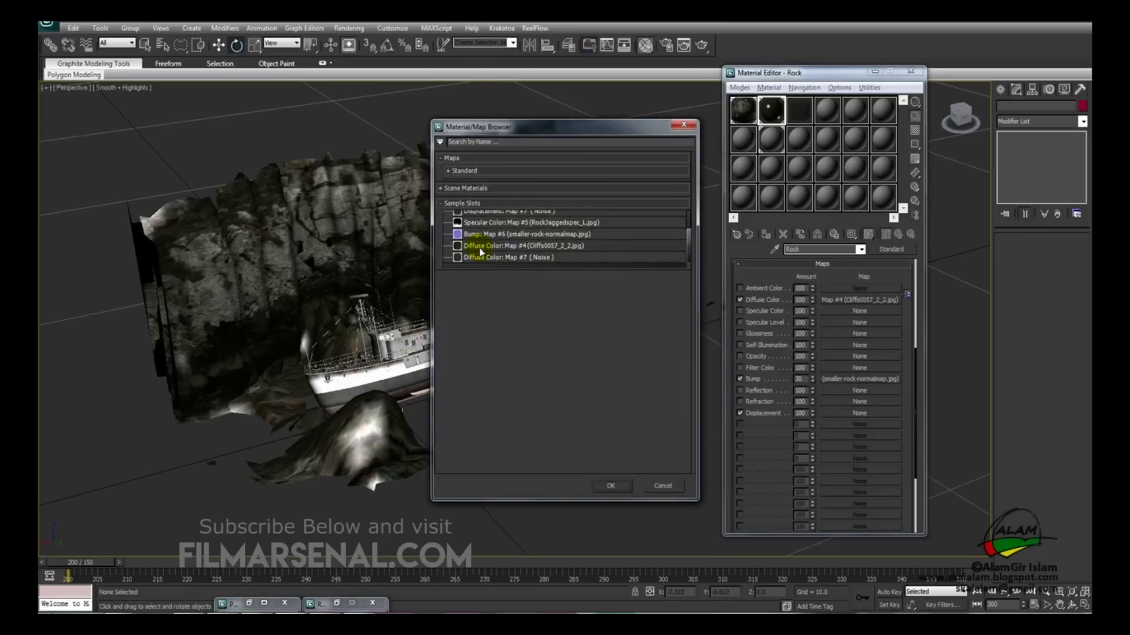
mouse_move(688, 235)
mouse_down()
mouse_move(690, 222)
mouse_move(695, 249)
mouse_up()
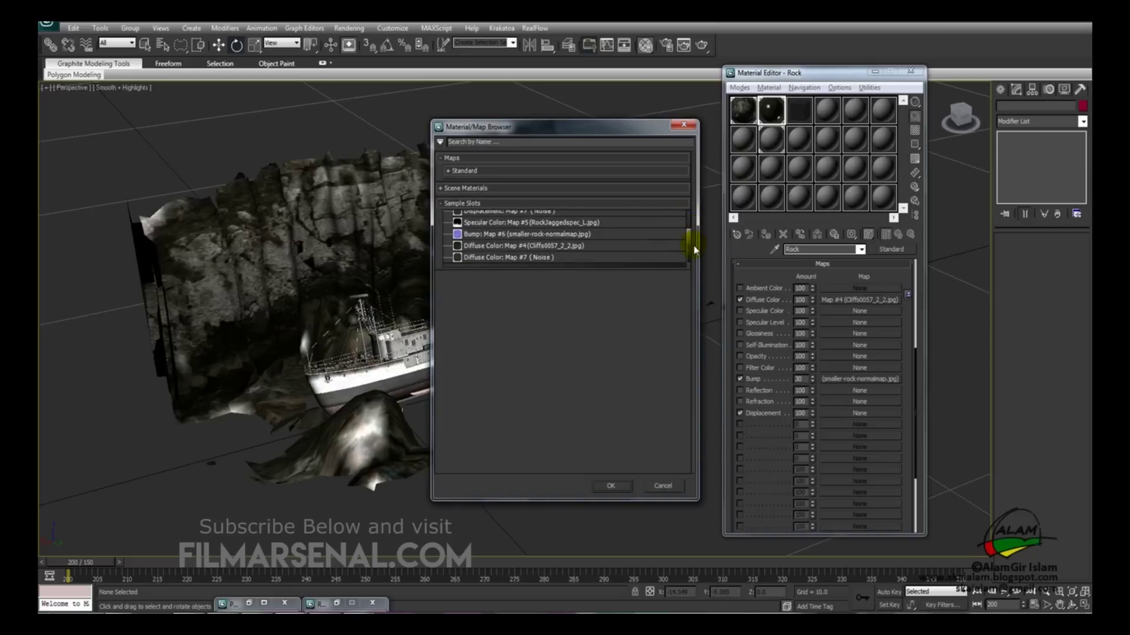
double_click(497, 258)
click(544, 306)
click(540, 343)
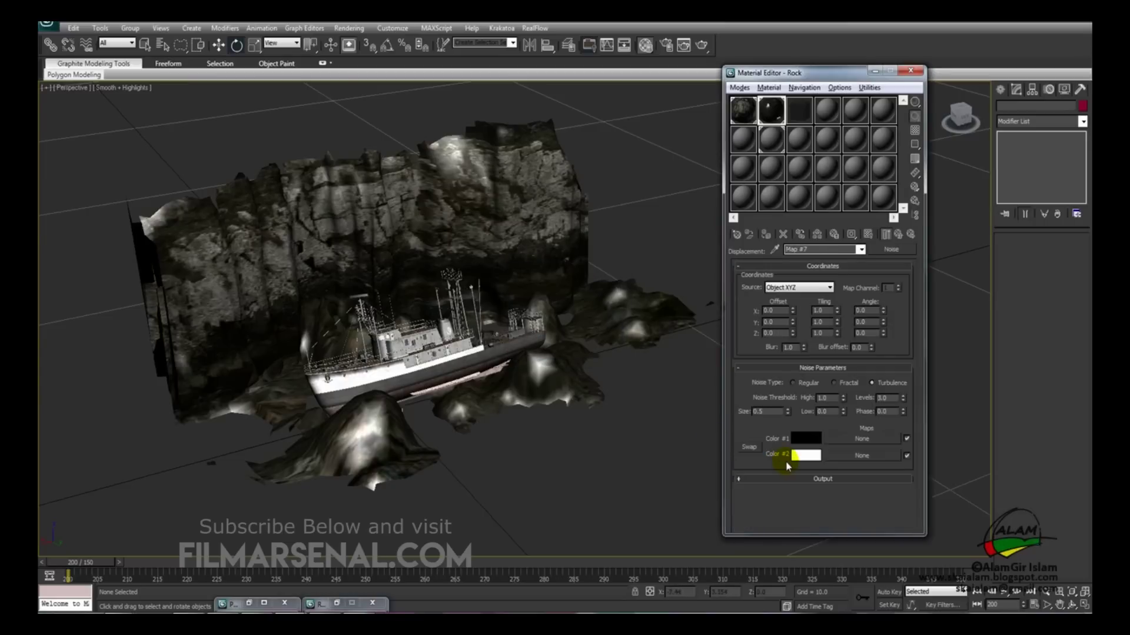
click(899, 235)
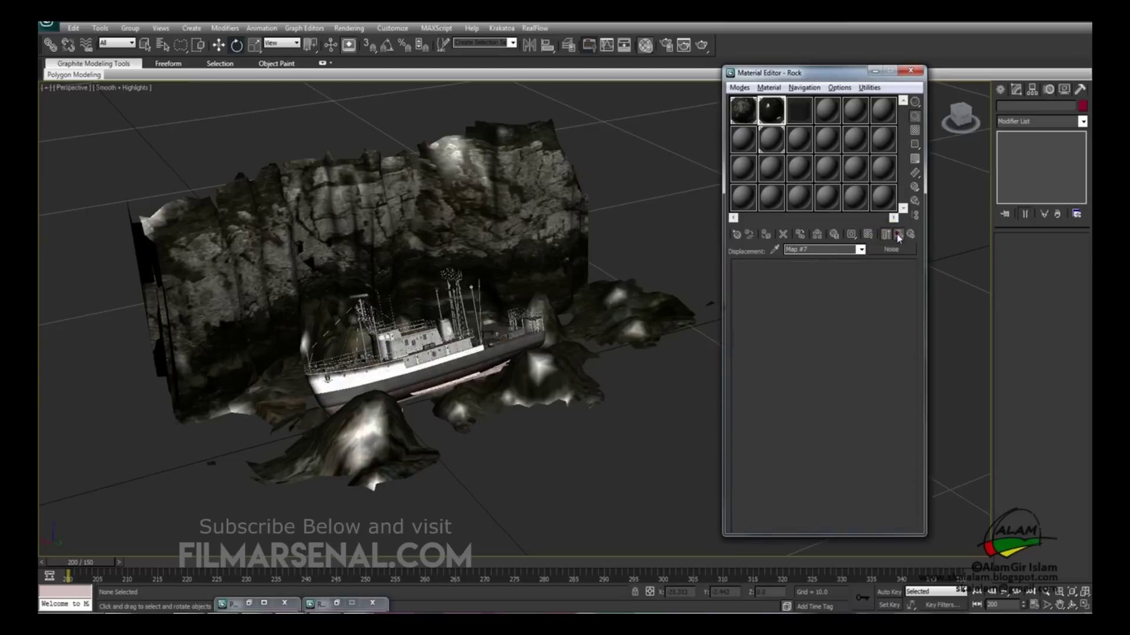
Edit the Rock material's Displacement amount and check its Bump amount
double_click(800, 412)
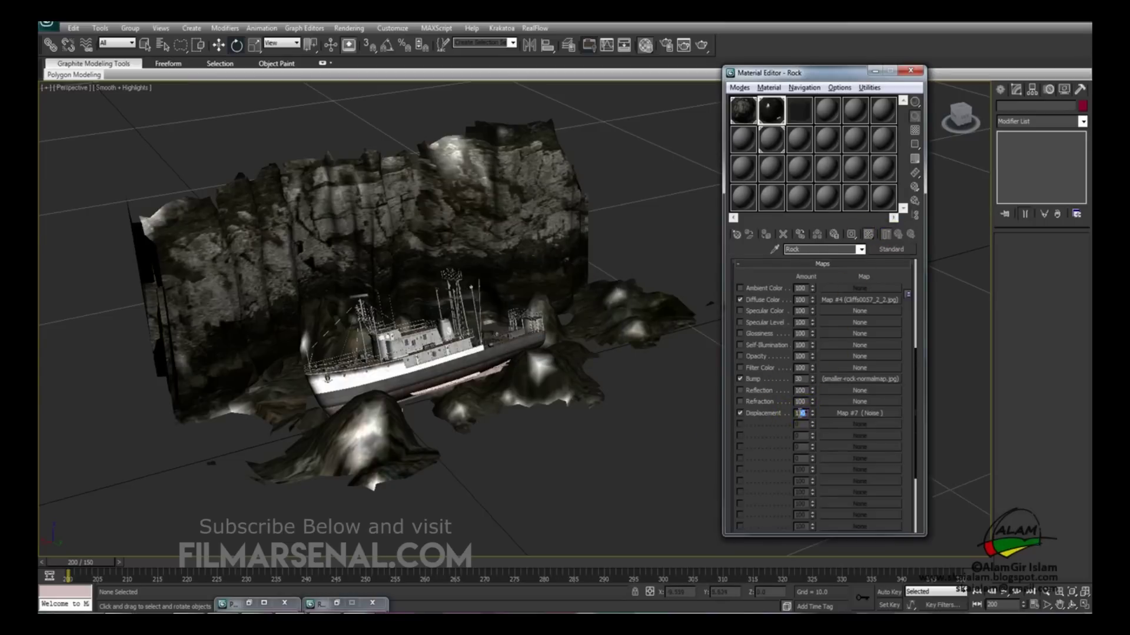
click(800, 412)
key(Return)
double_click(802, 378)
Set the cliff material's Displacement amount to 5 and check its Bump amount
click(743, 112)
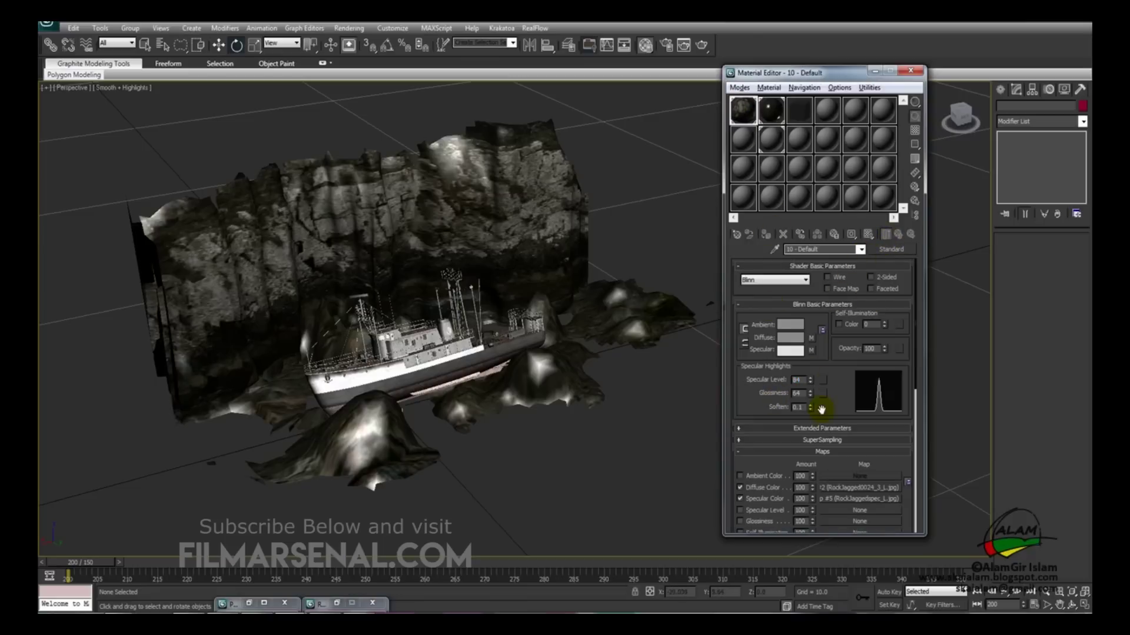
drag(832, 449, 825, 200)
click(801, 402)
double_click(801, 401)
text(5)
double_click(799, 368)
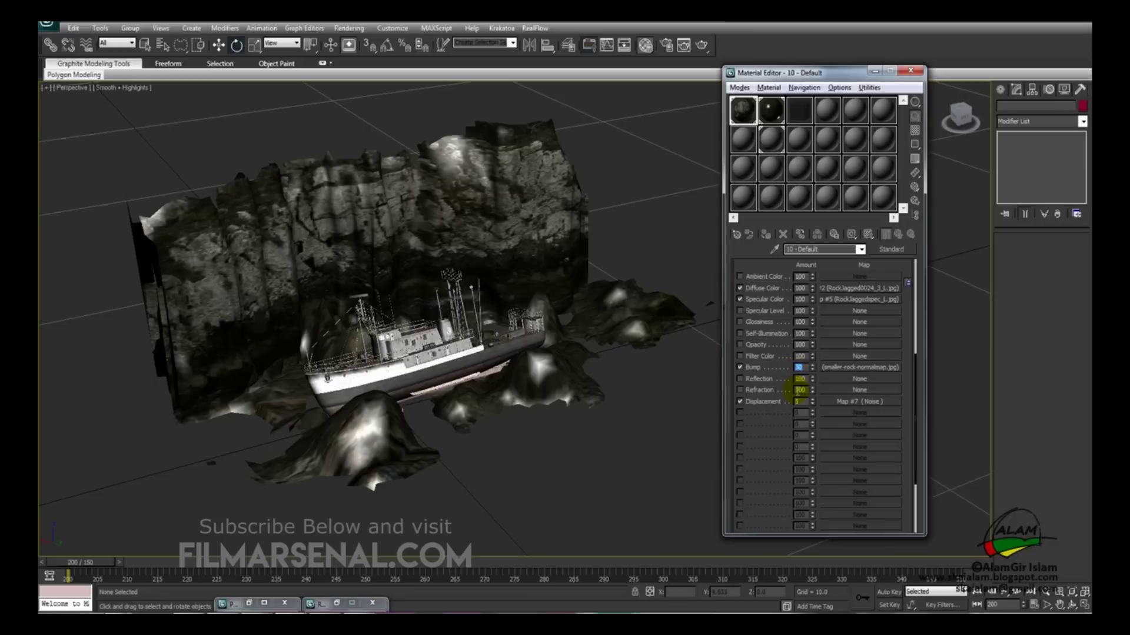
alt+middle_drag(537, 311, 453, 362)
scroll(453, 327, up, 3)
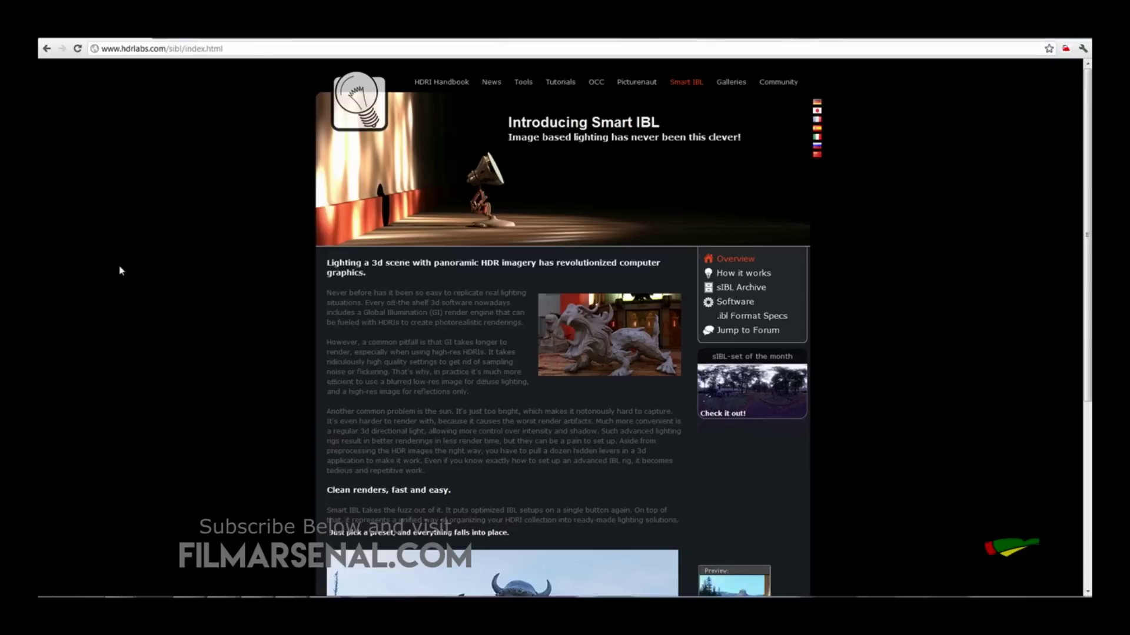
Skim the Smart IBL overview on hdrlabs.com in the browser and open its Loader Scripts page
scroll(872, 279, down, 5)
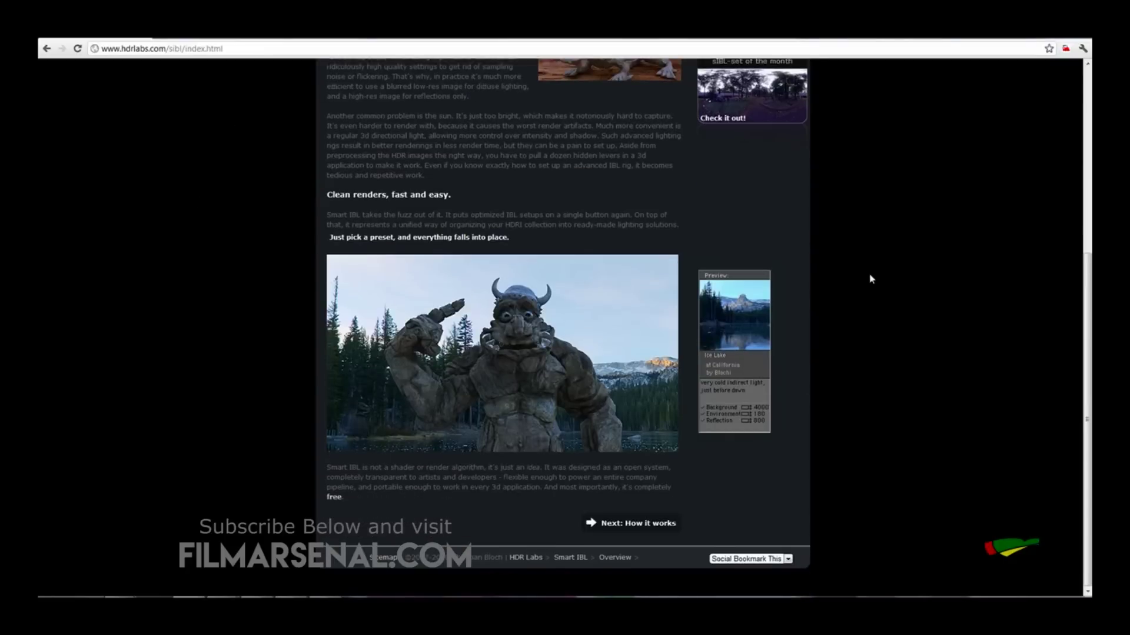
scroll(871, 279, up, 5)
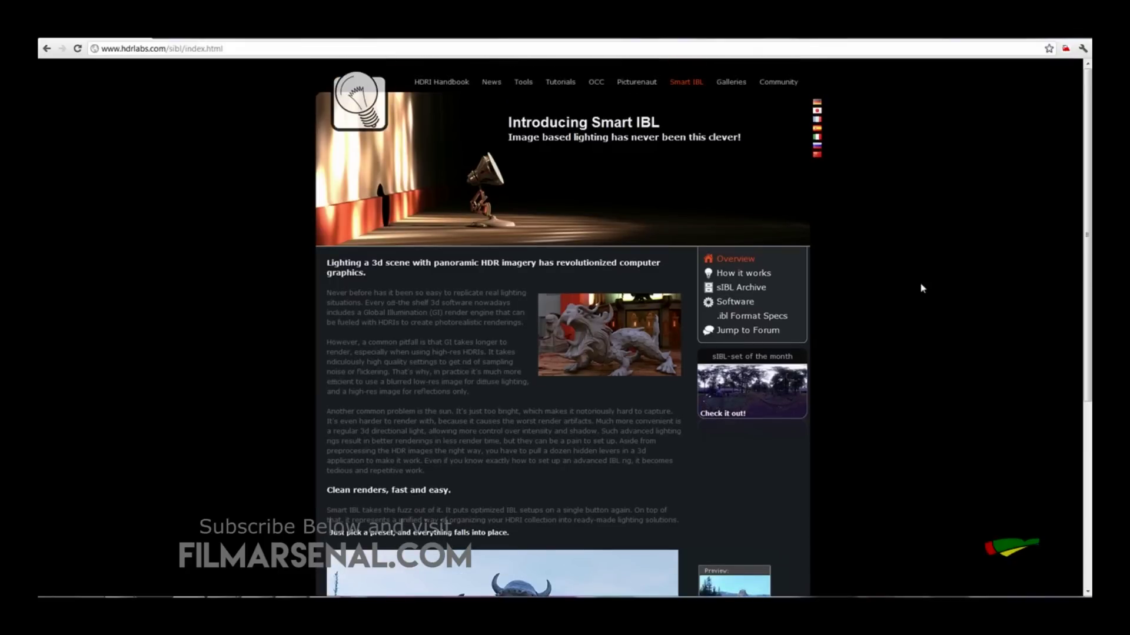
click(740, 303)
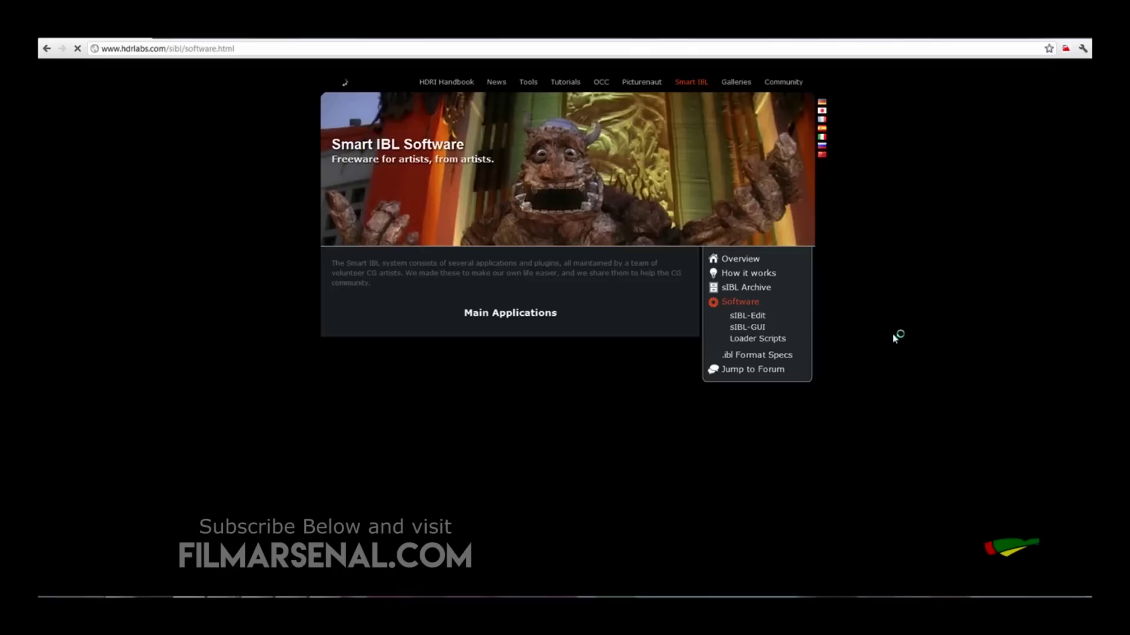
click(773, 344)
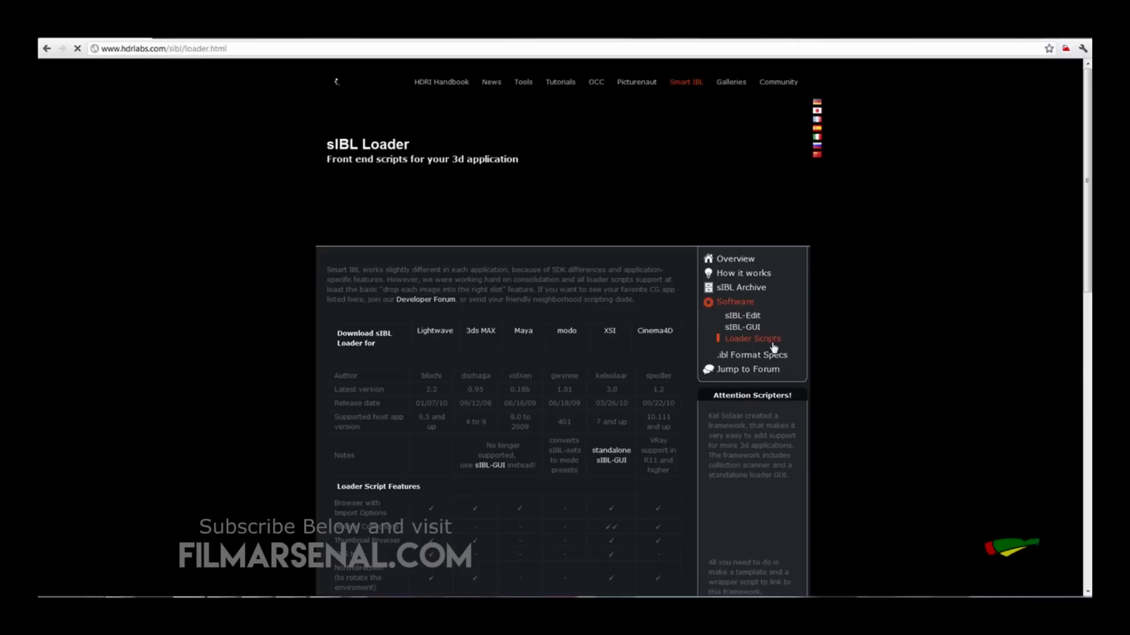
Examine the sIBL Loader table for the 3ds Max download, its supported versions and its script features
scroll(882, 350, down, 3)
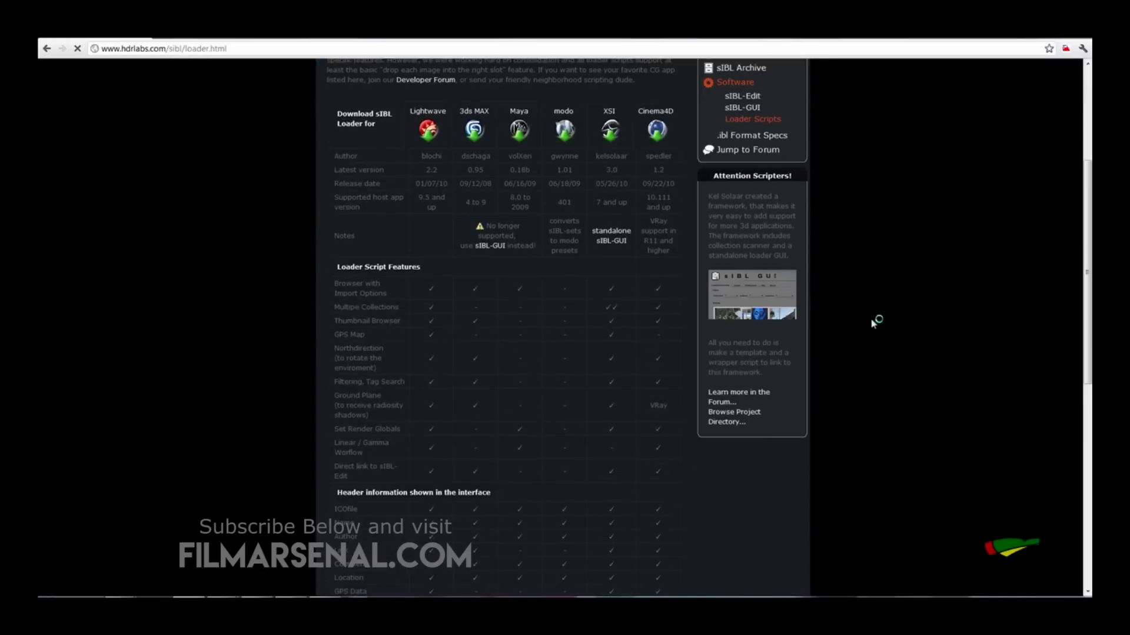
scroll(870, 318, up, 1)
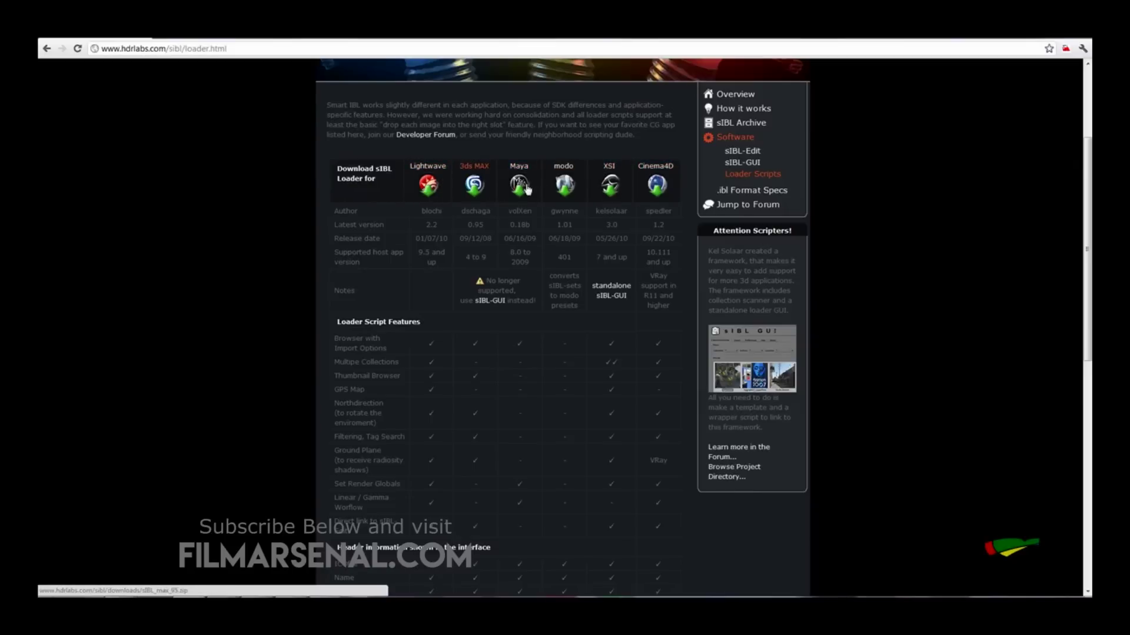
scroll(993, 253, down, 5)
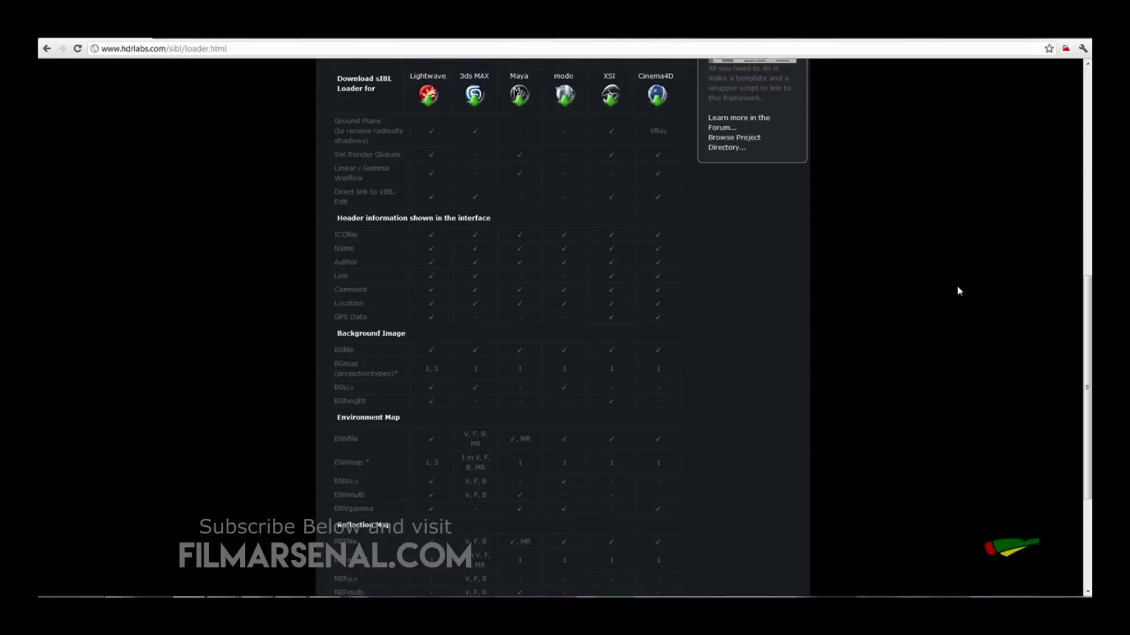
scroll(958, 290, up, 5)
scroll(954, 300, down, 5)
scroll(954, 300, up, 8)
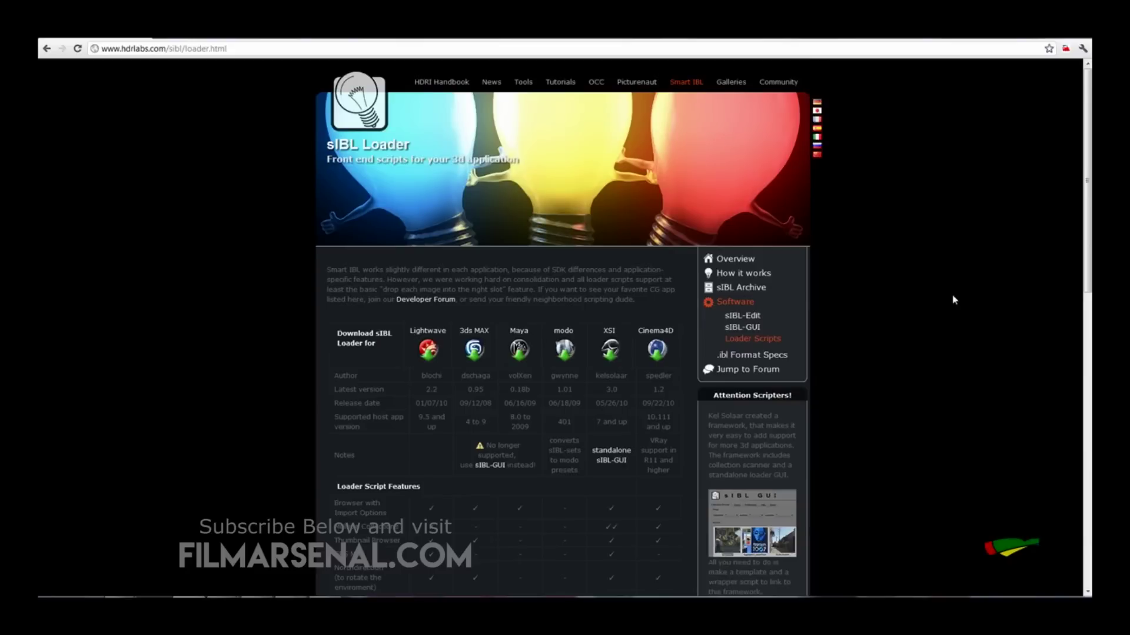
Open the sIBL Archive page and browse its thumbnails of free HDRI sets
click(752, 333)
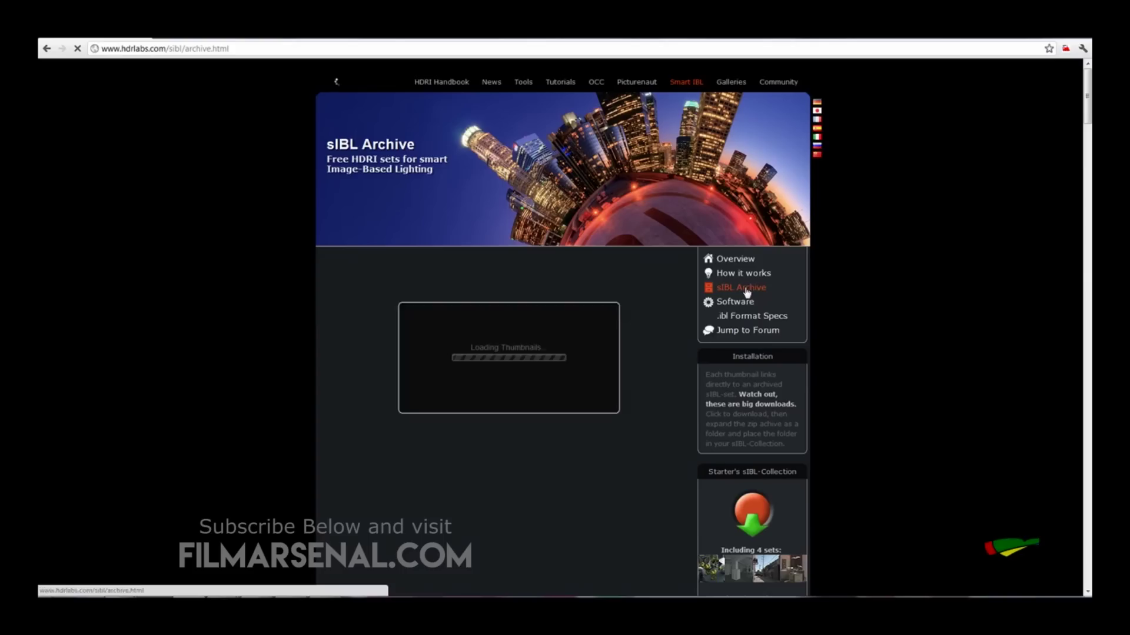
scroll(830, 306, down, 3)
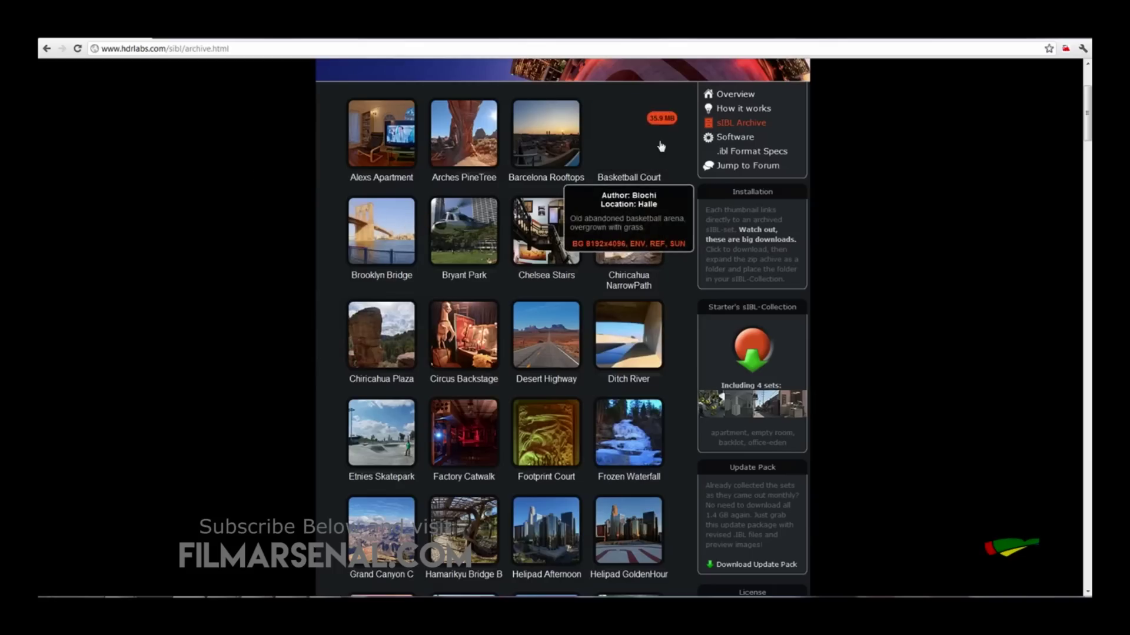
drag(1088, 121, 1088, 111)
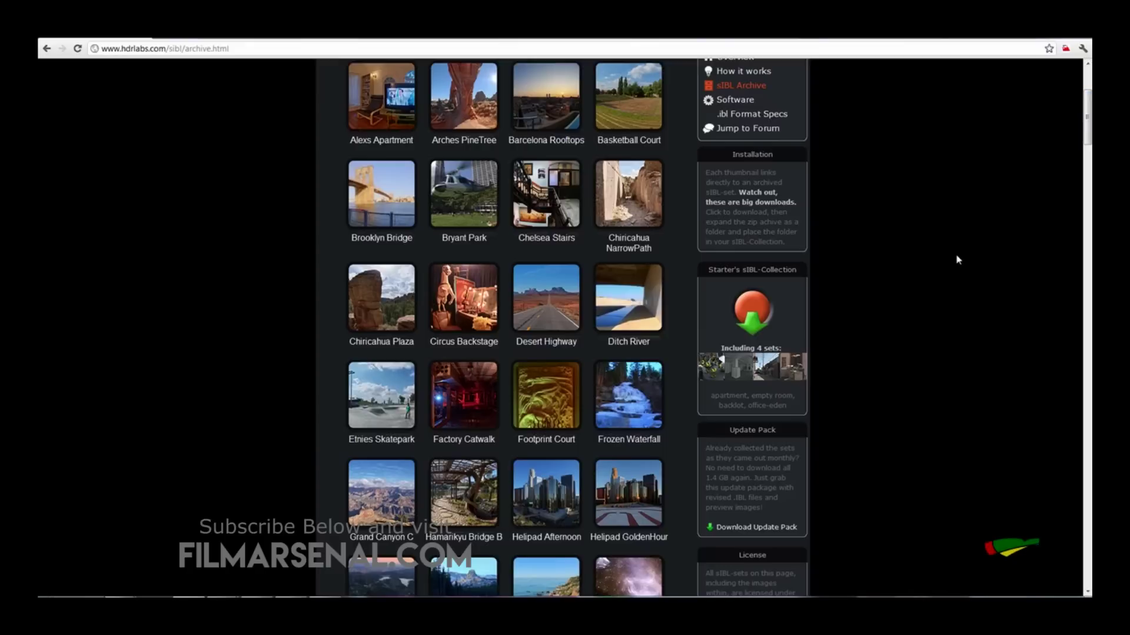
scroll(779, 253, down, 5)
drag(1088, 133, 1088, 144)
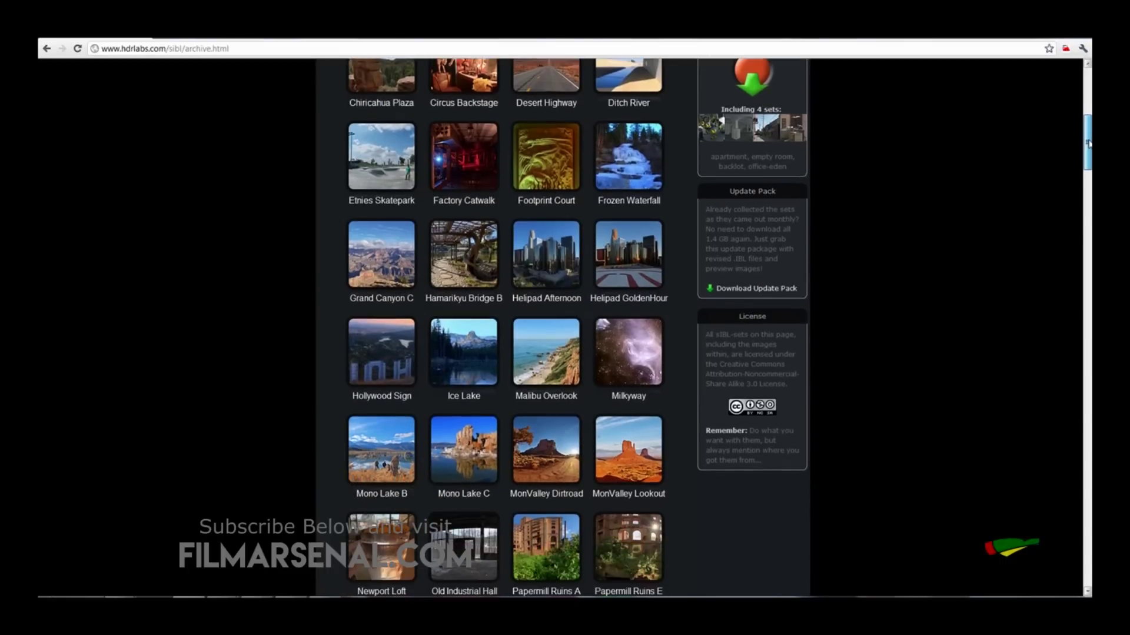
scroll(623, 257, down, 6)
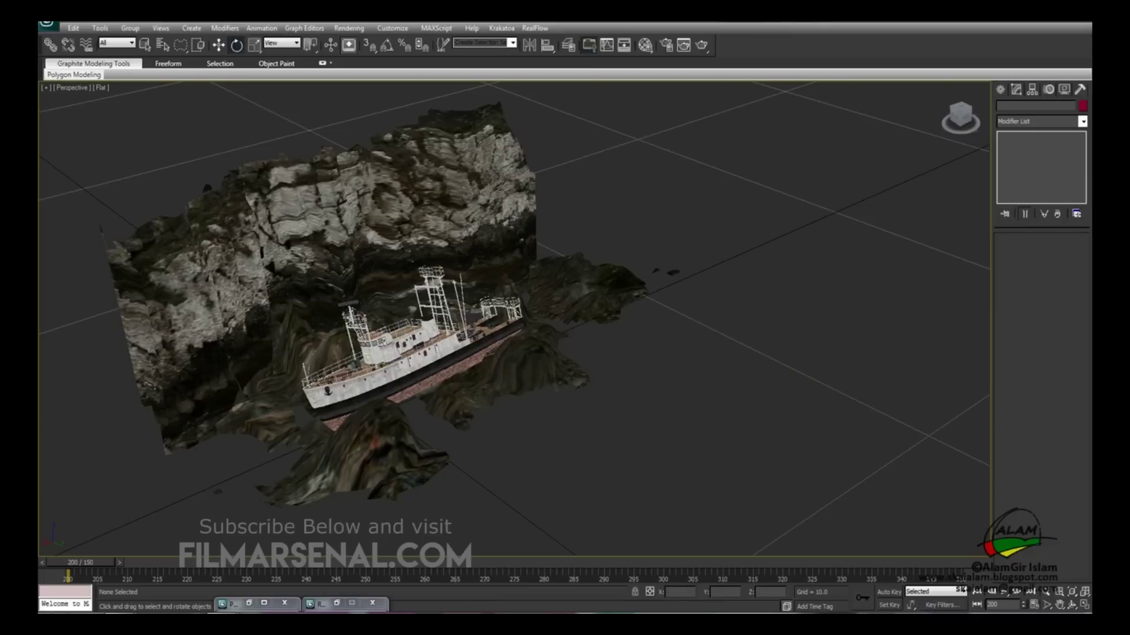
Switch to sIBL GUI 3 and review the installed HDRI sets, such as Ice Lake and Summi Pool
key(super)
click(81, 375)
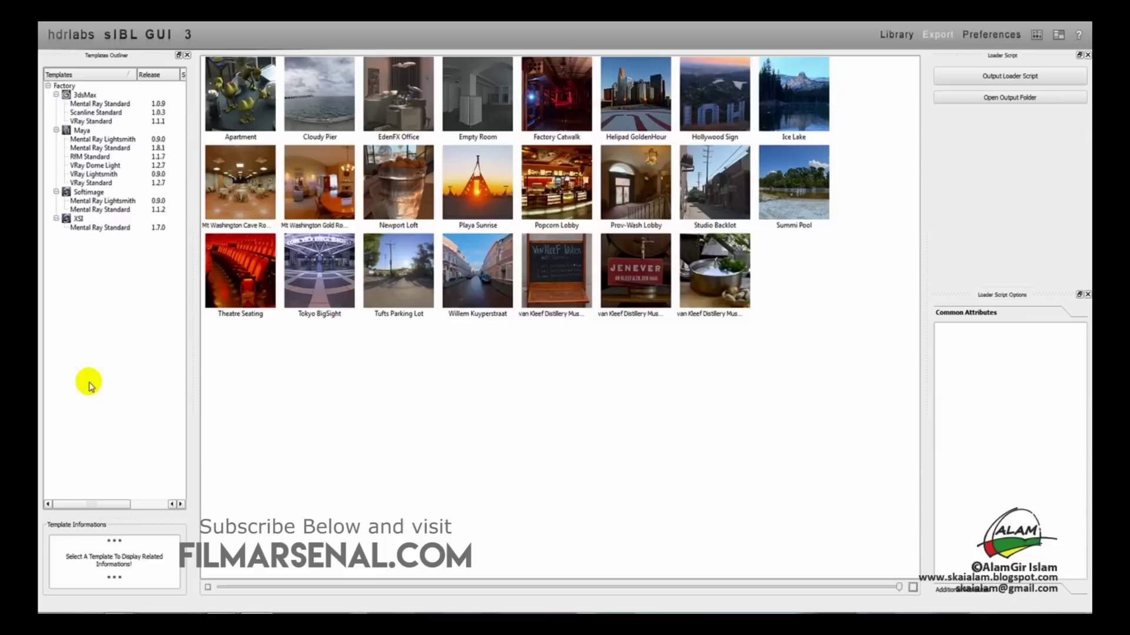
click(575, 386)
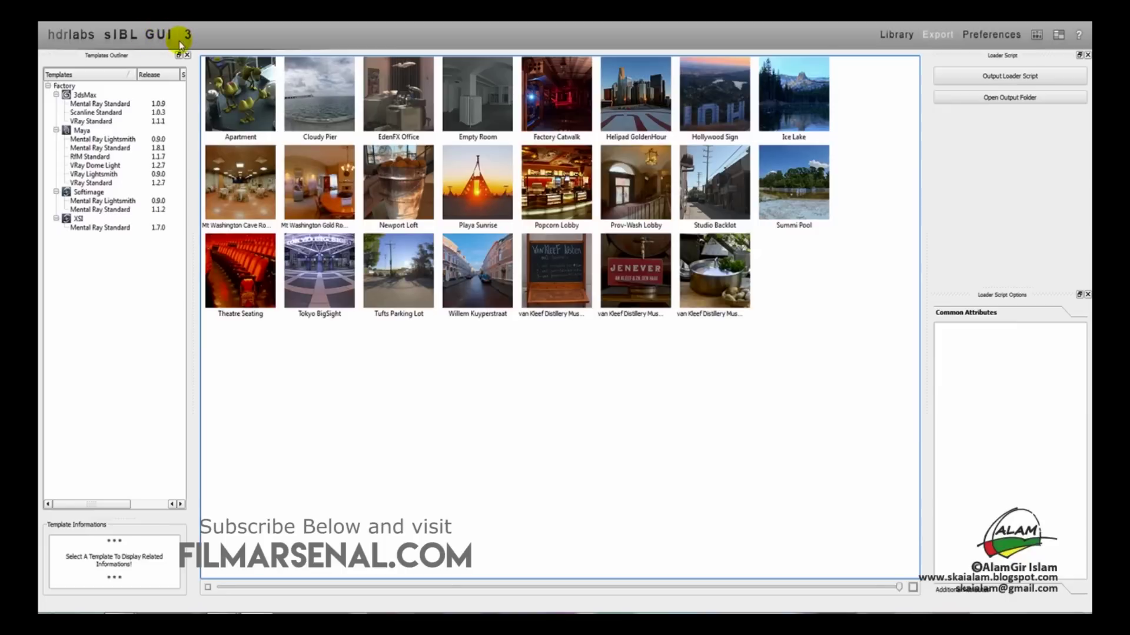
click(397, 403)
mouse_move(788, 97)
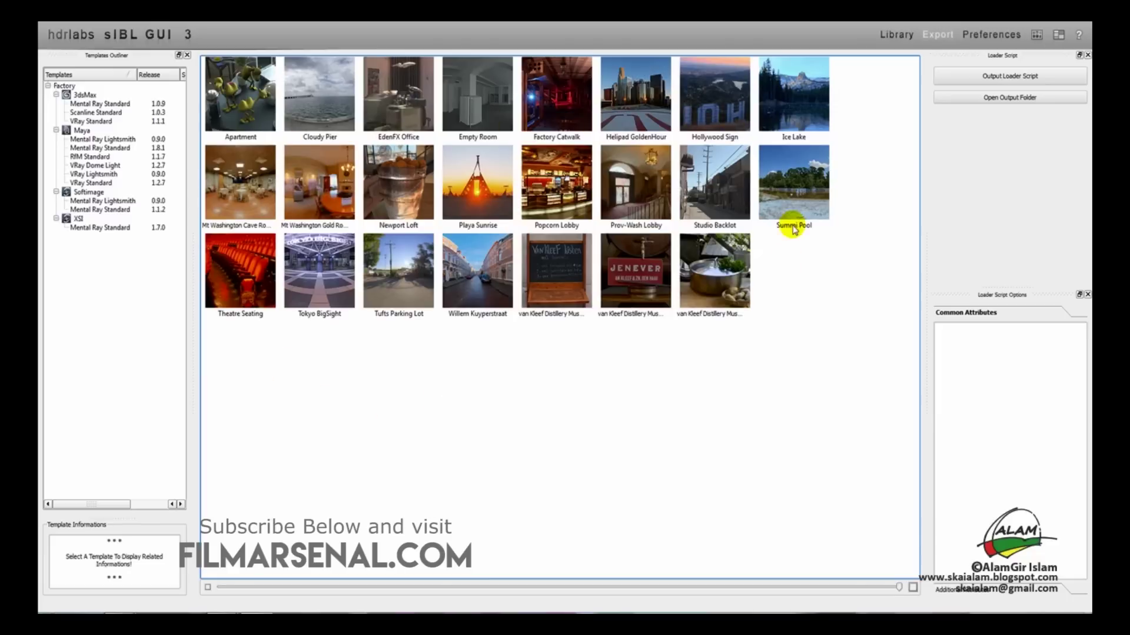
right_click(789, 272)
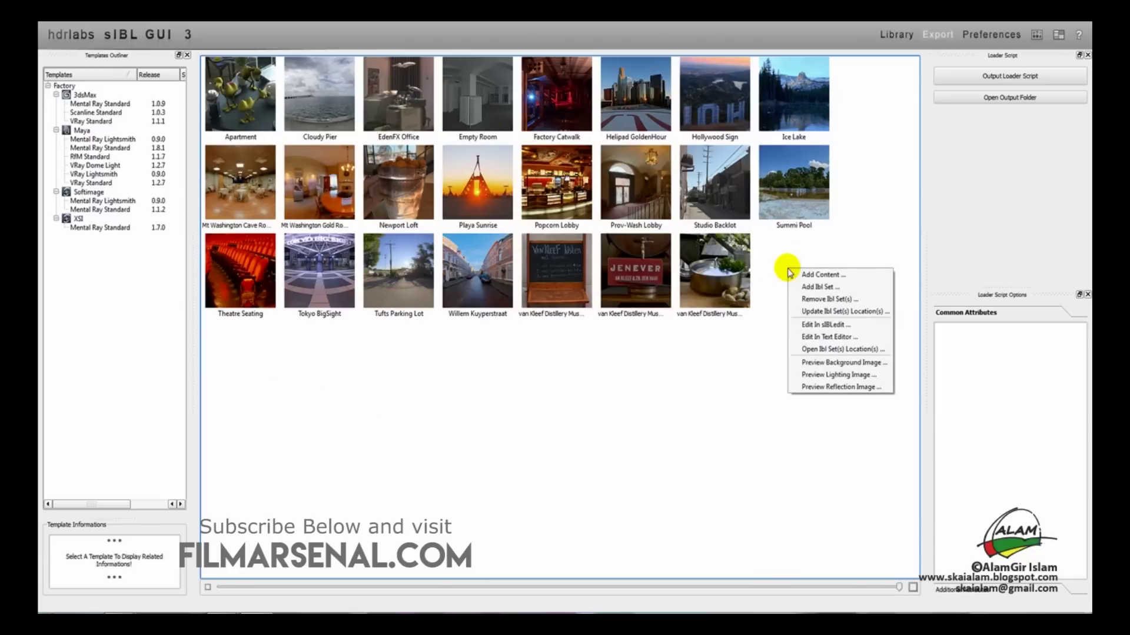
right_click(672, 349)
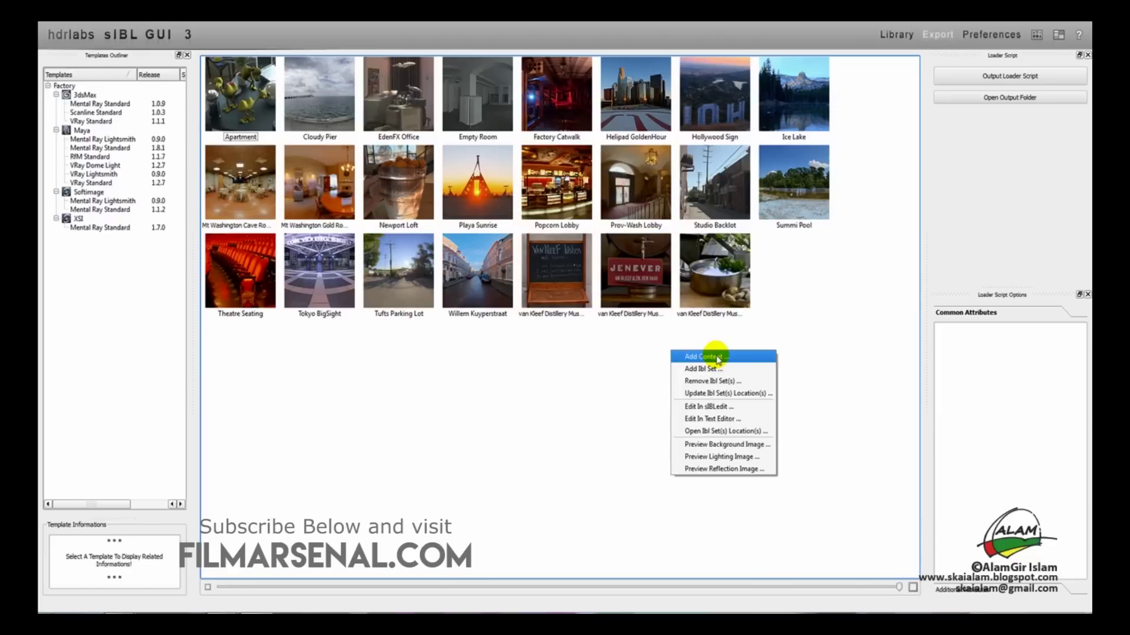
click(714, 354)
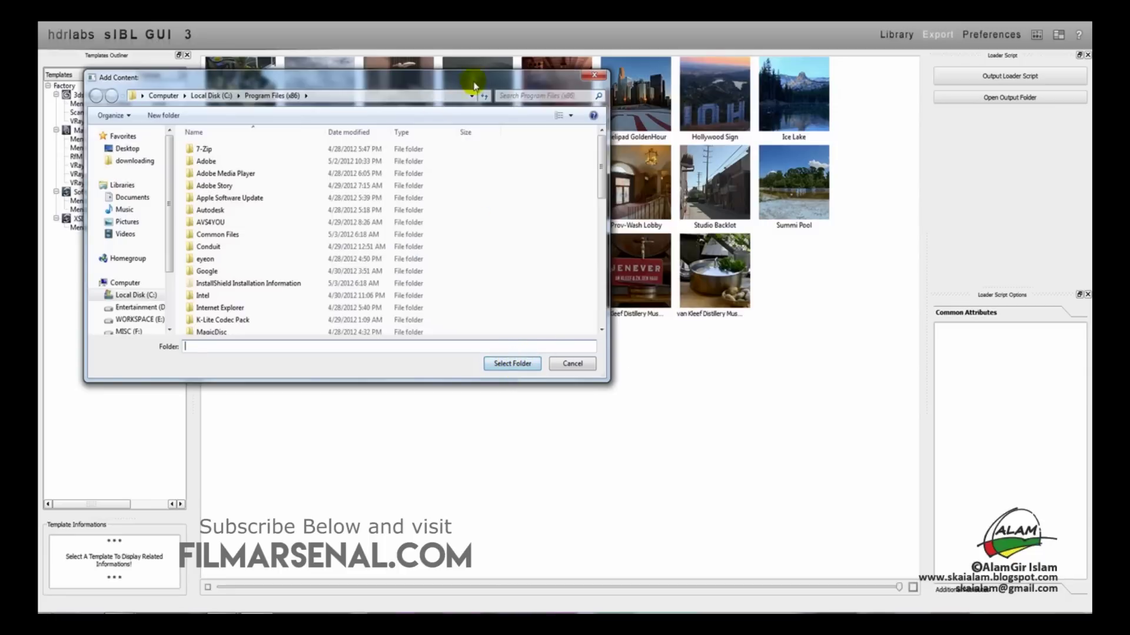
drag(471, 81, 547, 211)
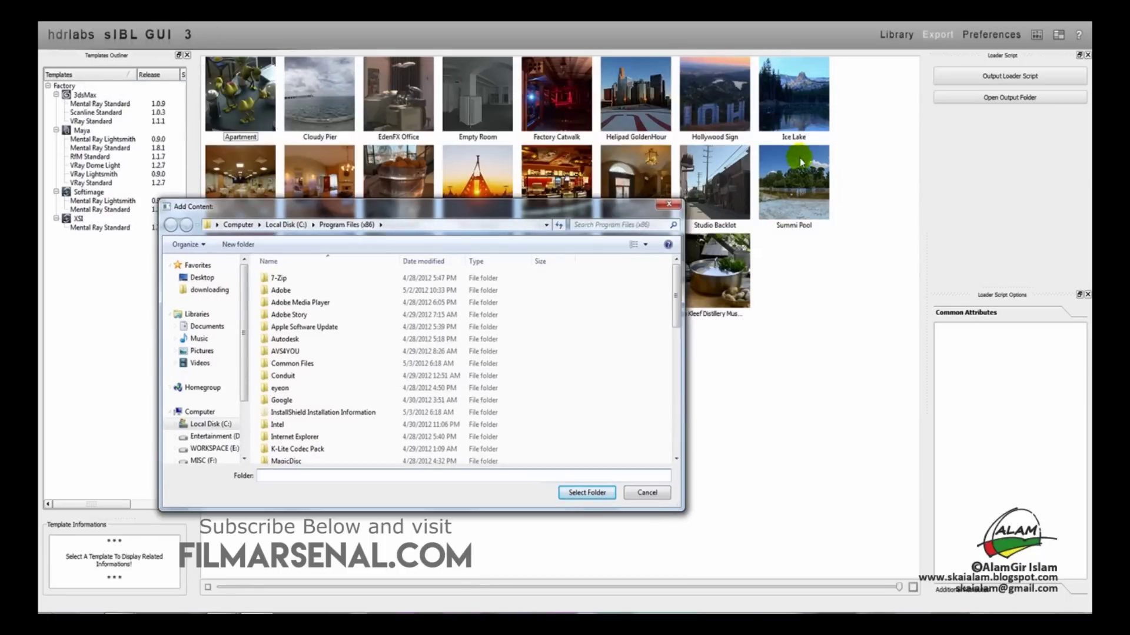
click(671, 206)
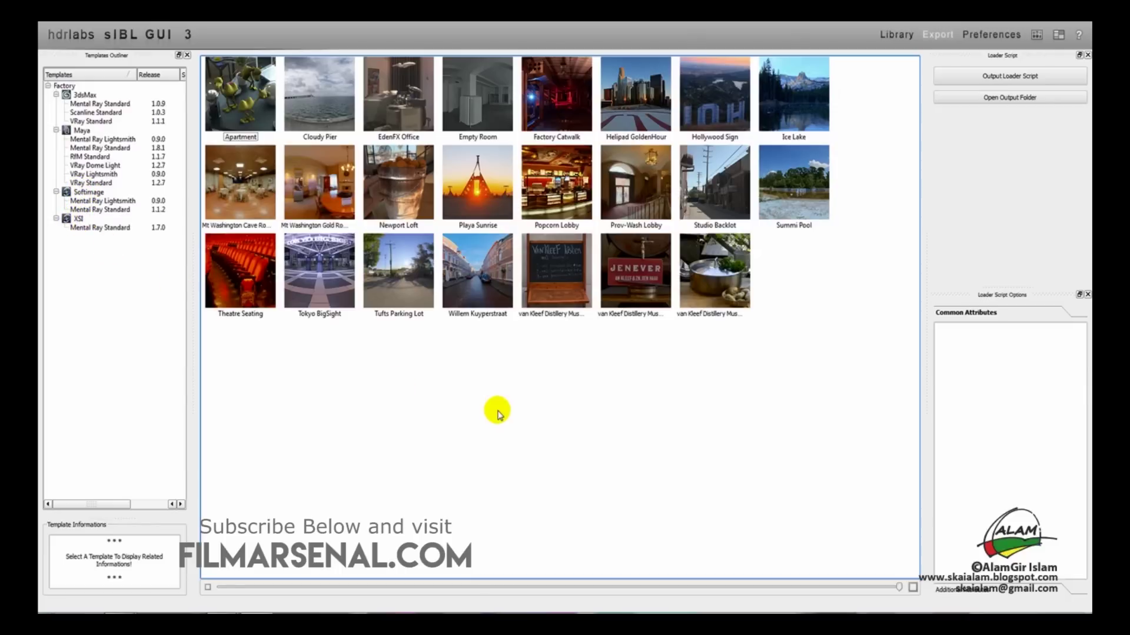
click(681, 358)
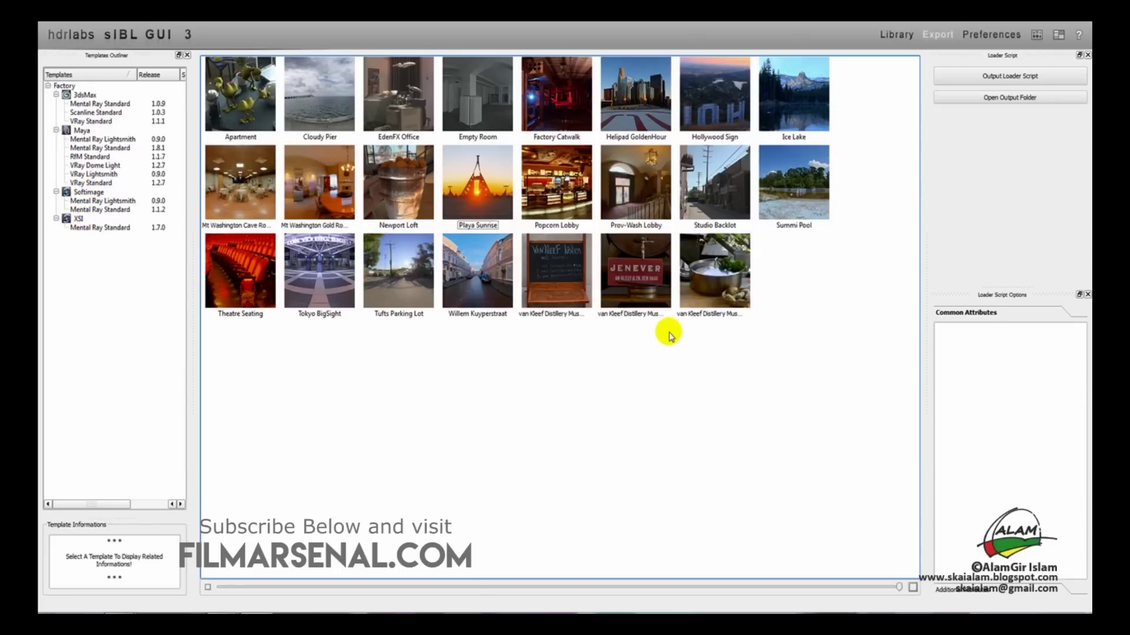
Preview the background image of the Hollywood Sign set and close the previewer
click(715, 89)
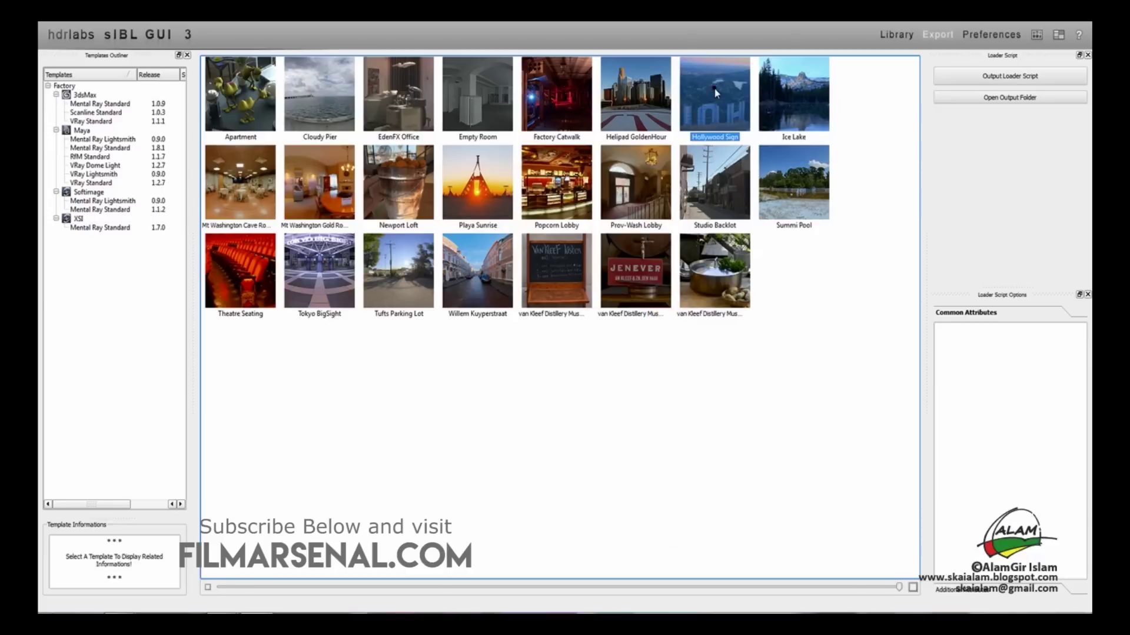
click(822, 306)
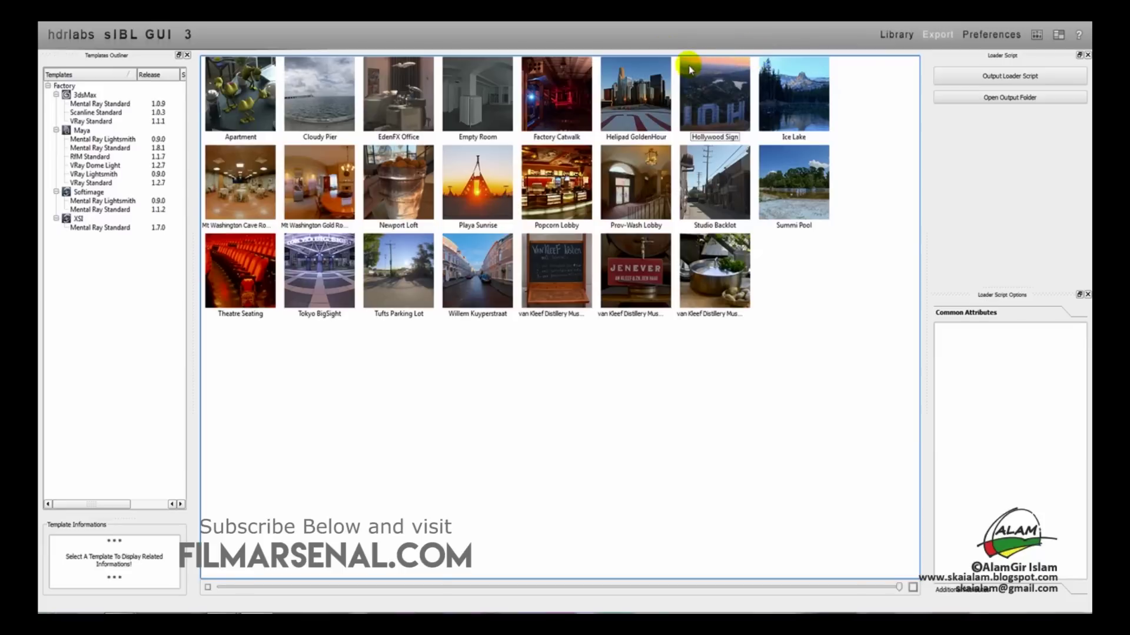
right_click(708, 82)
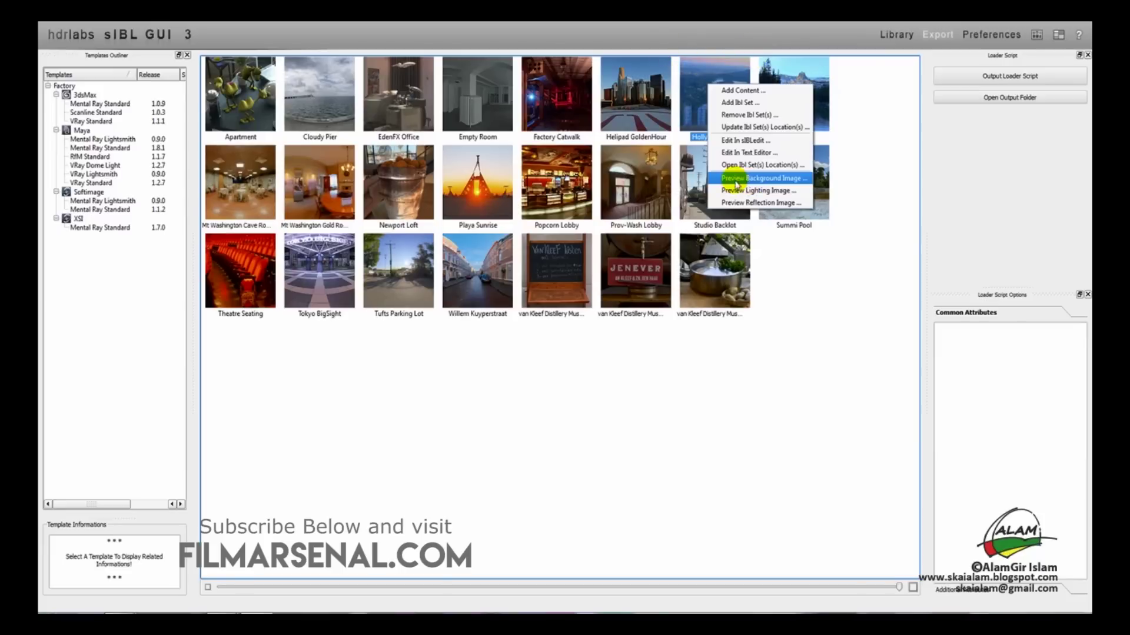
click(760, 179)
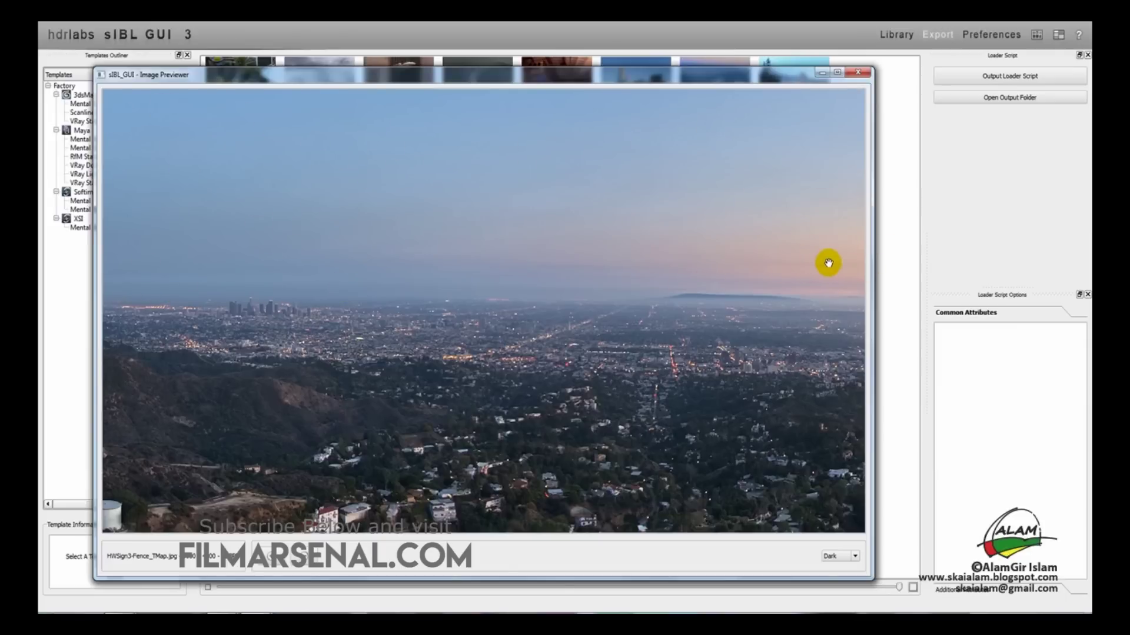
click(858, 71)
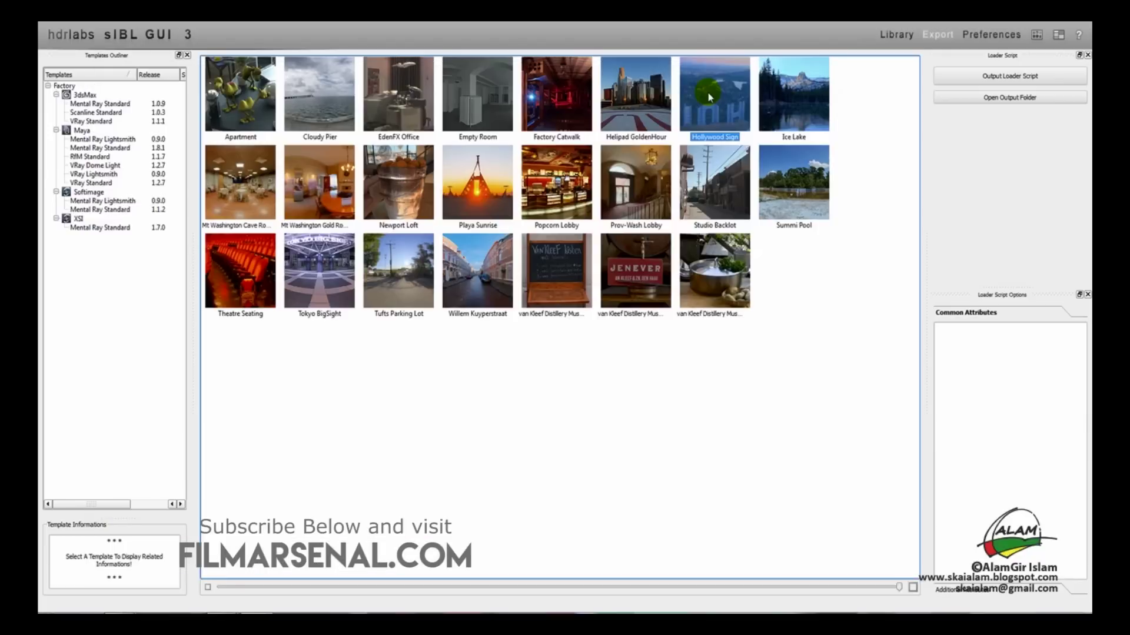
click(827, 294)
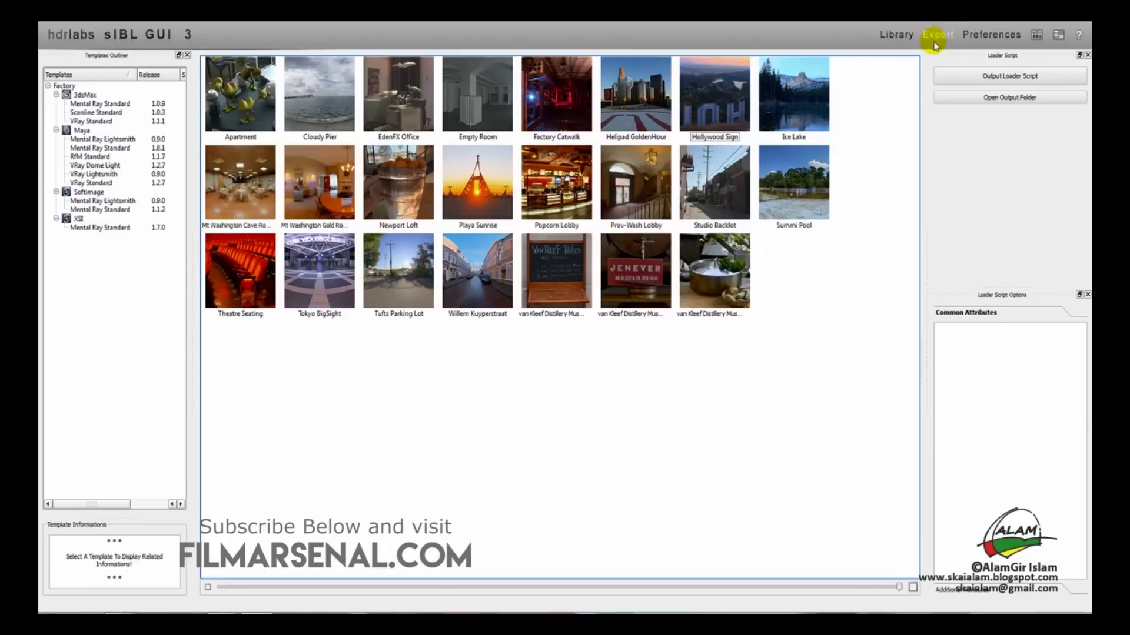
Output the loader script for the Hollywood Sign set using the 3dsMax Mental Ray Standard template
click(896, 39)
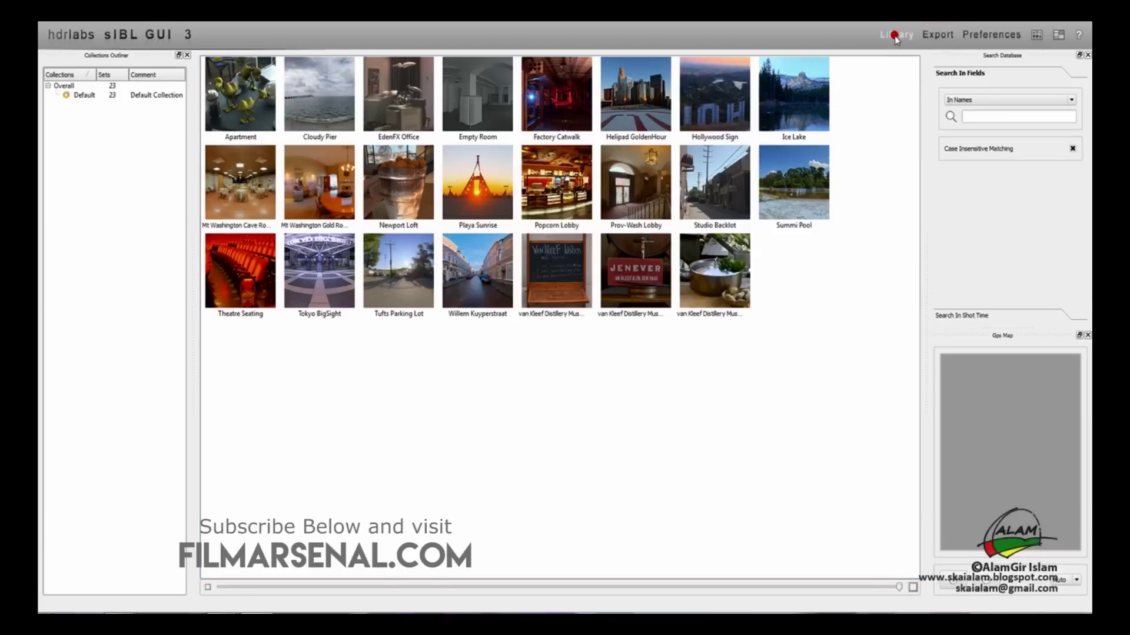
click(939, 37)
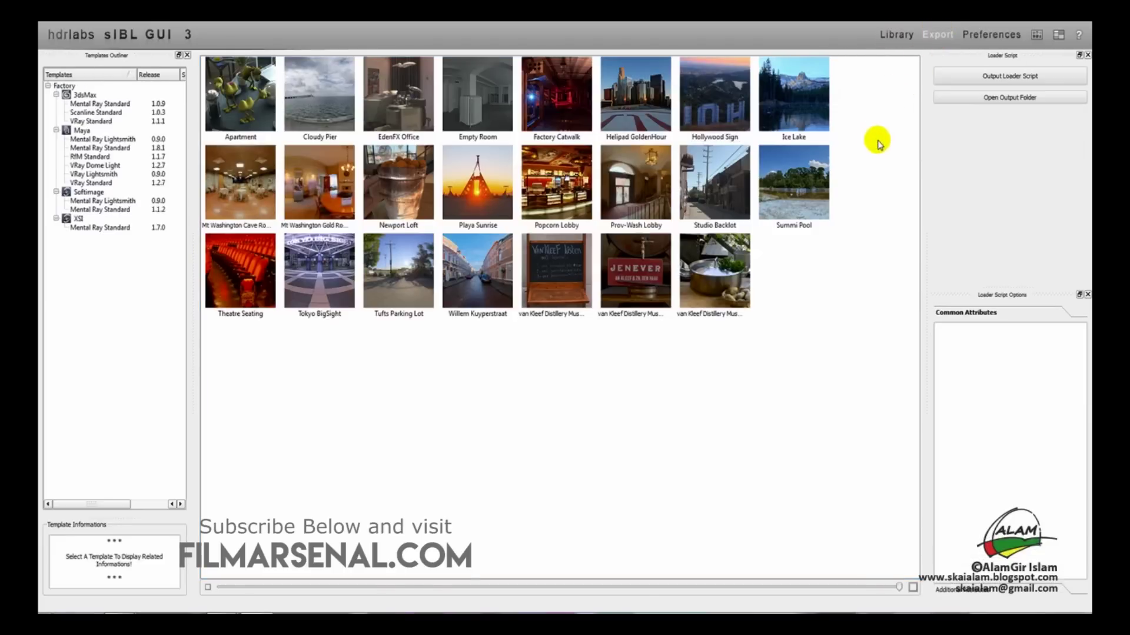
click(714, 106)
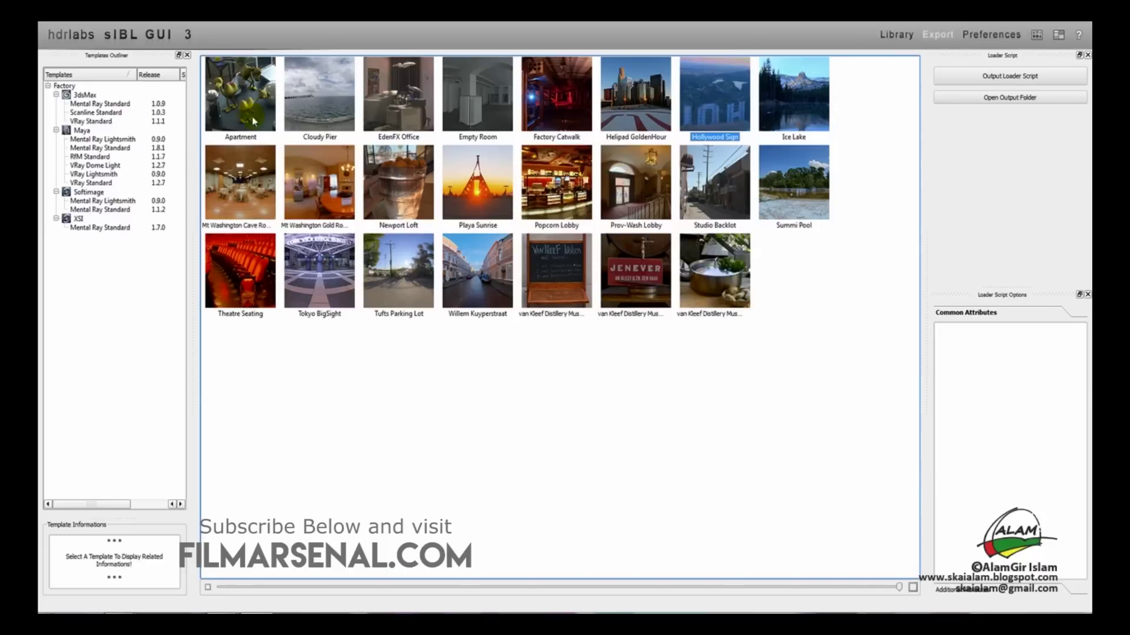
click(88, 104)
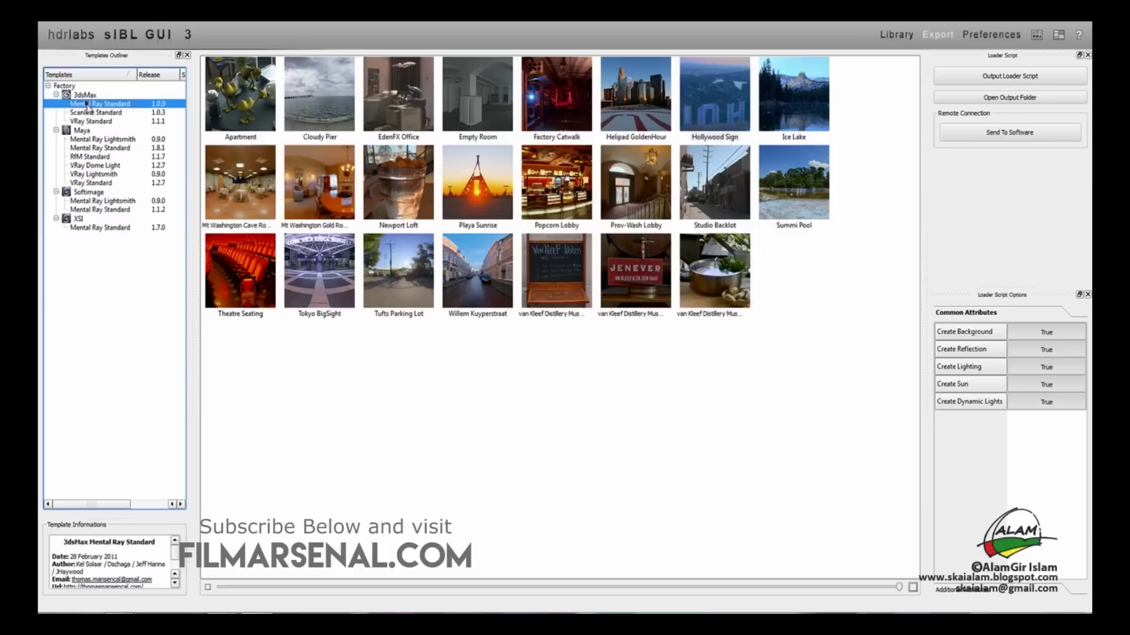
click(993, 78)
click(566, 322)
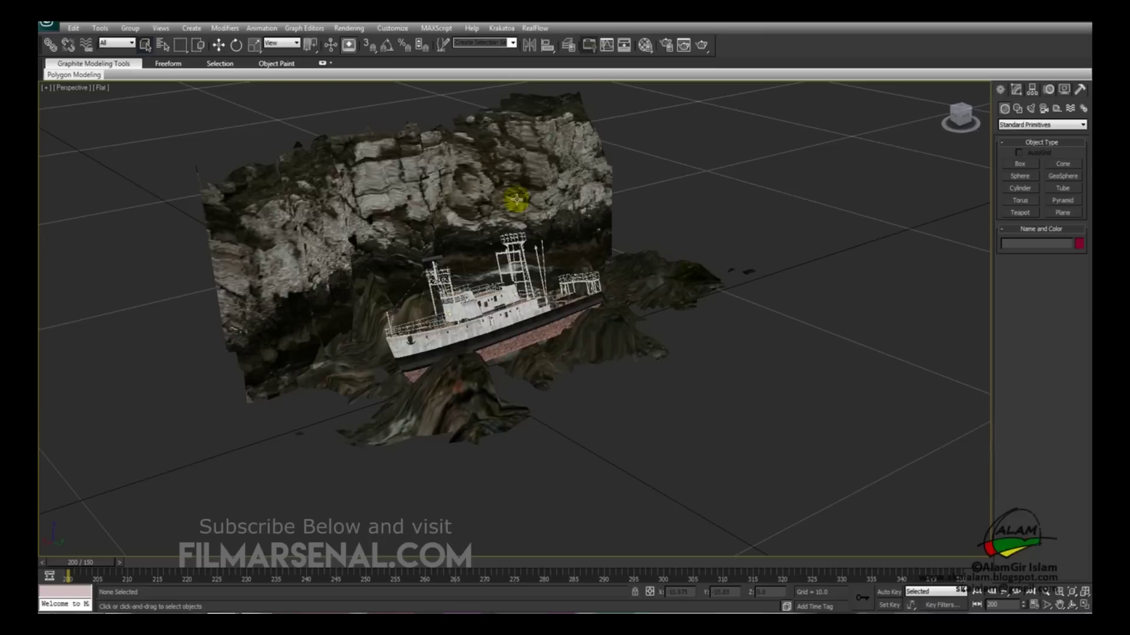
Switch to 3ds Max and execute the loader script through the sIBL_GUI For 3ds Max MAXScript utility
click(1081, 90)
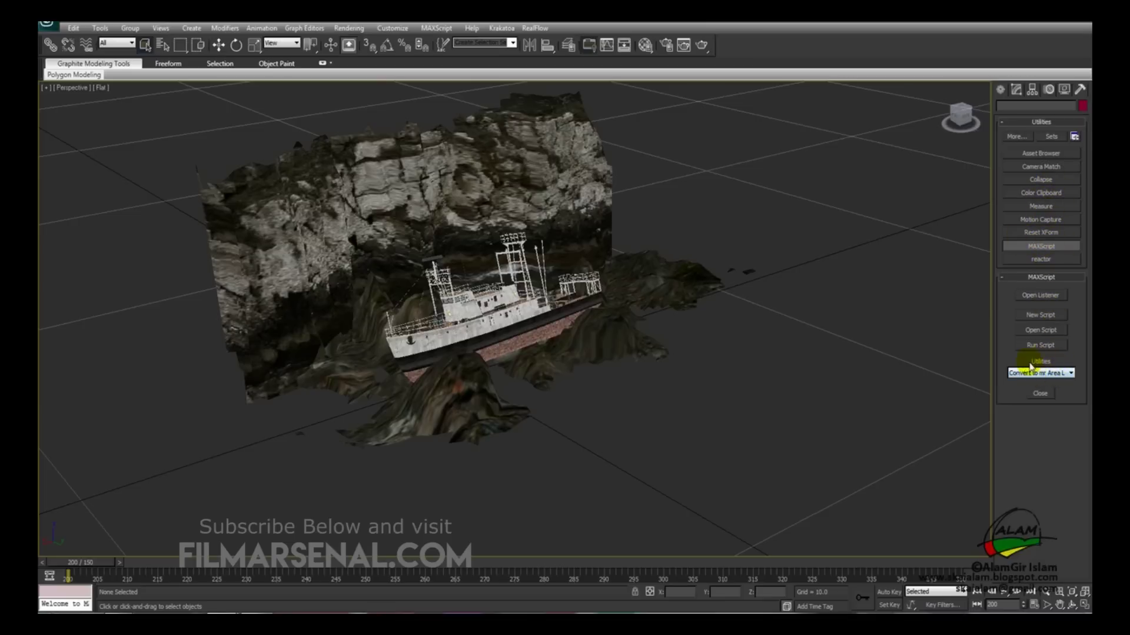
click(1047, 371)
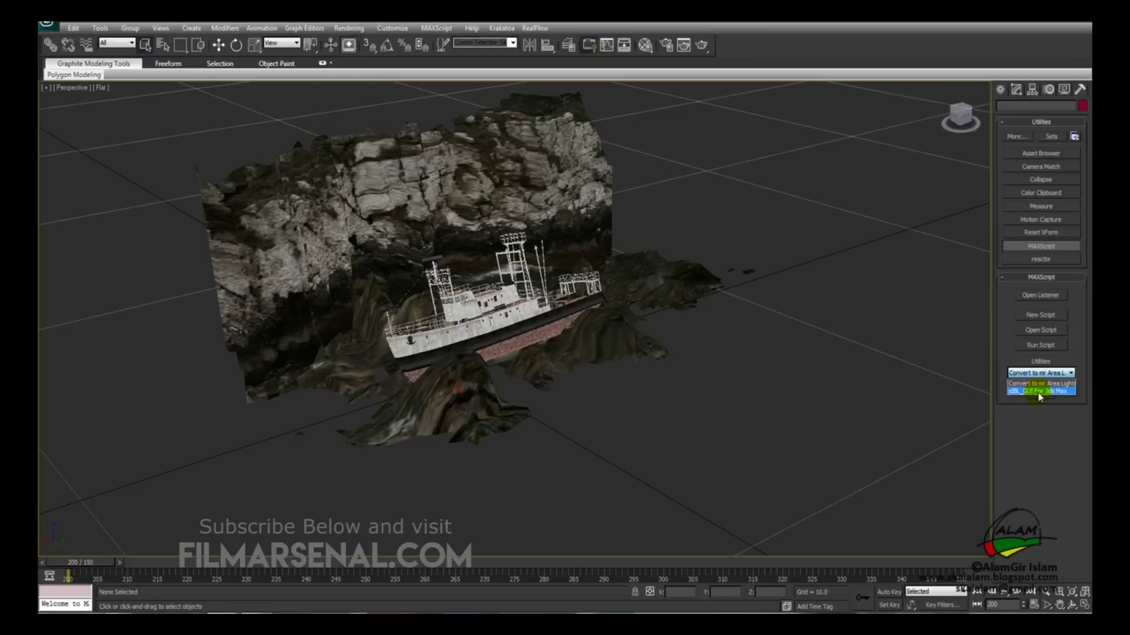
click(1040, 391)
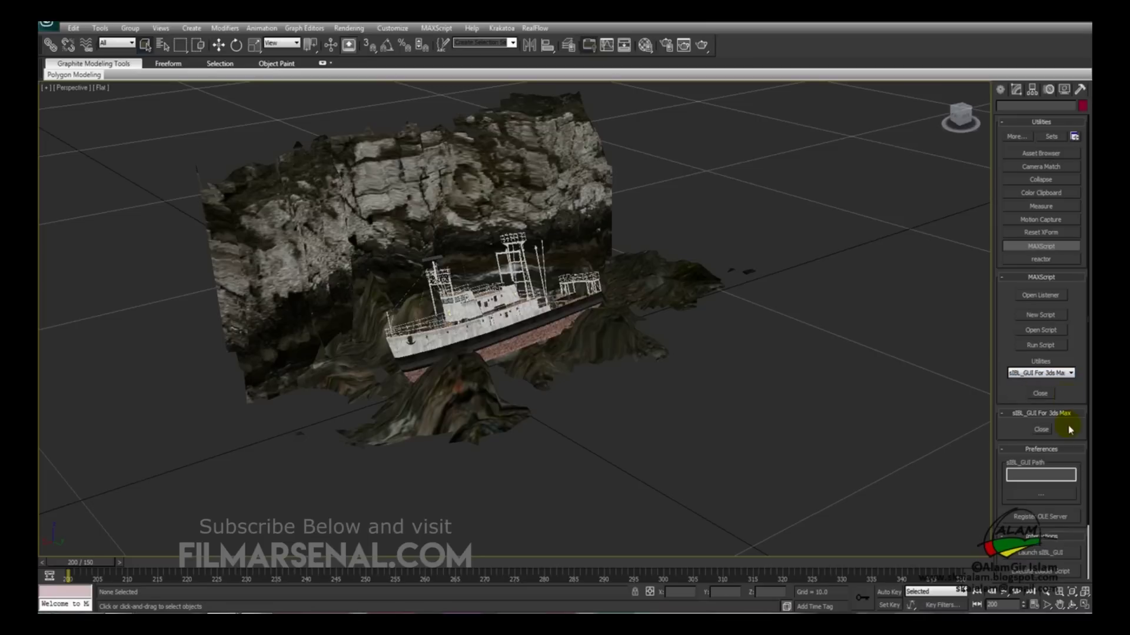
scroll(1020, 515, down, 2)
click(1037, 512)
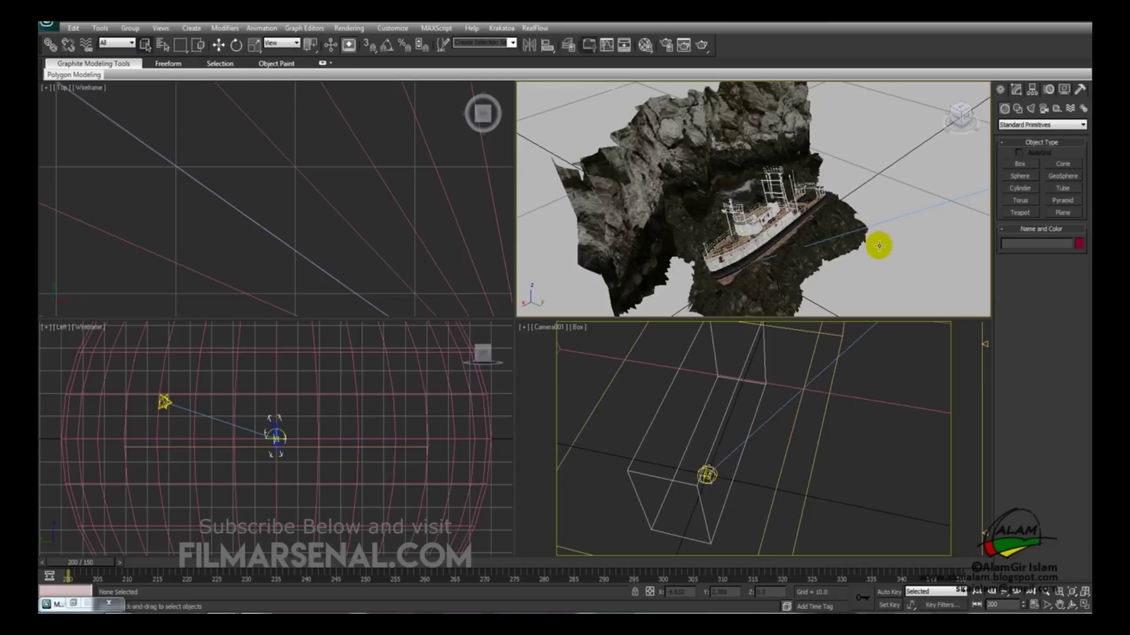
Examine the imported sIBL_Feedback dome, sIBL_Ground plane and sun light around the shipwreck in the Perspective view
scroll(868, 242, down, 5)
scroll(865, 243, down, 5)
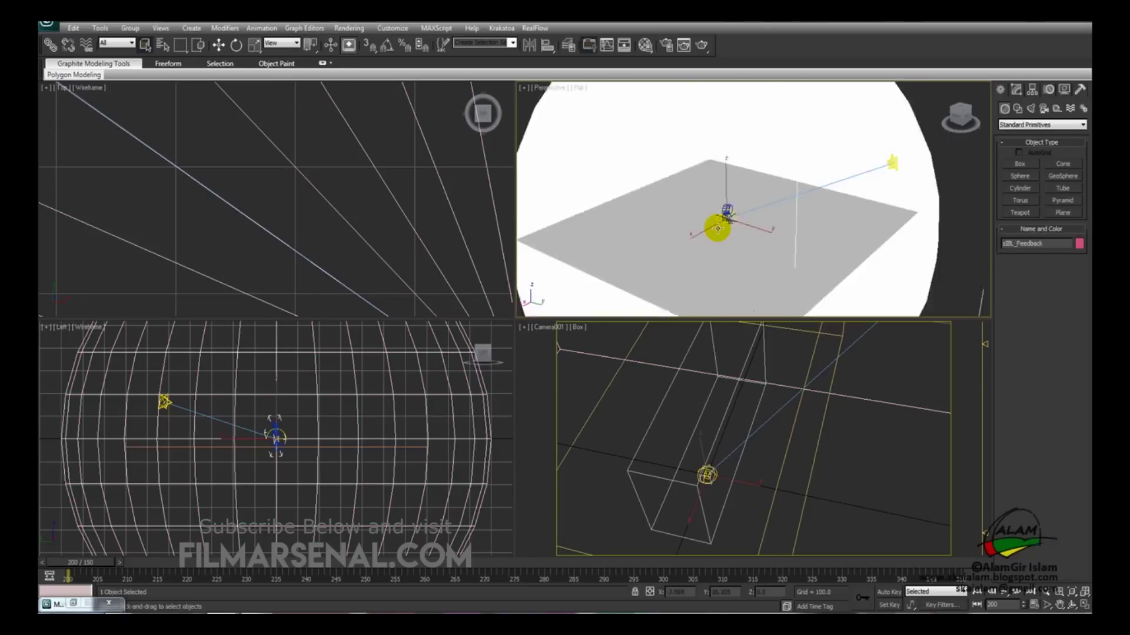
click(822, 147)
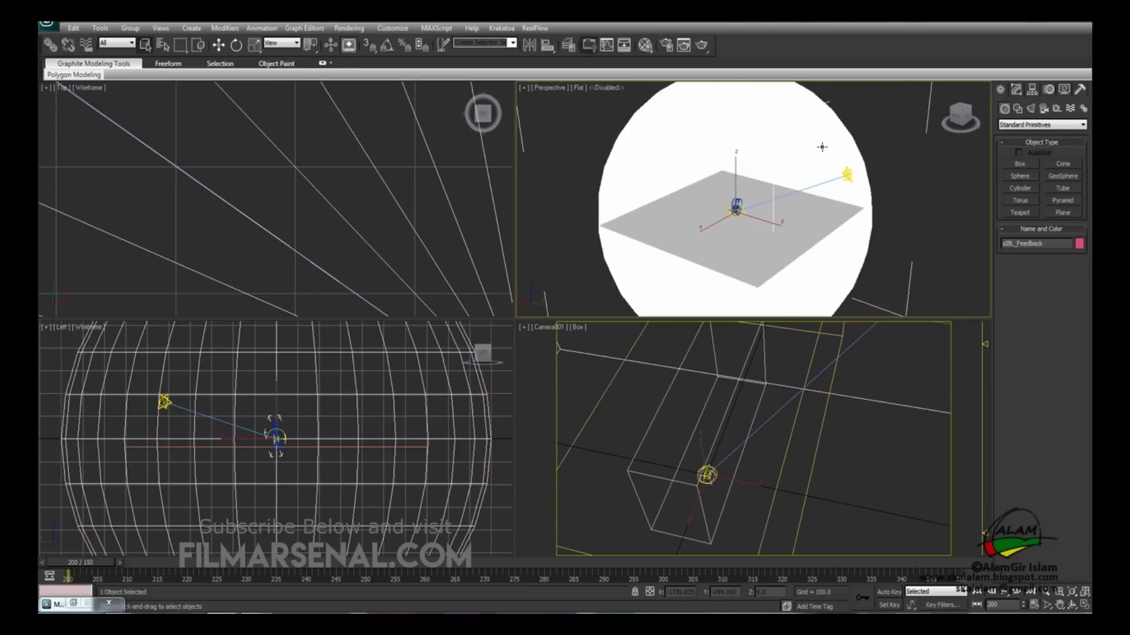
click(944, 208)
scroll(941, 207, up, 4)
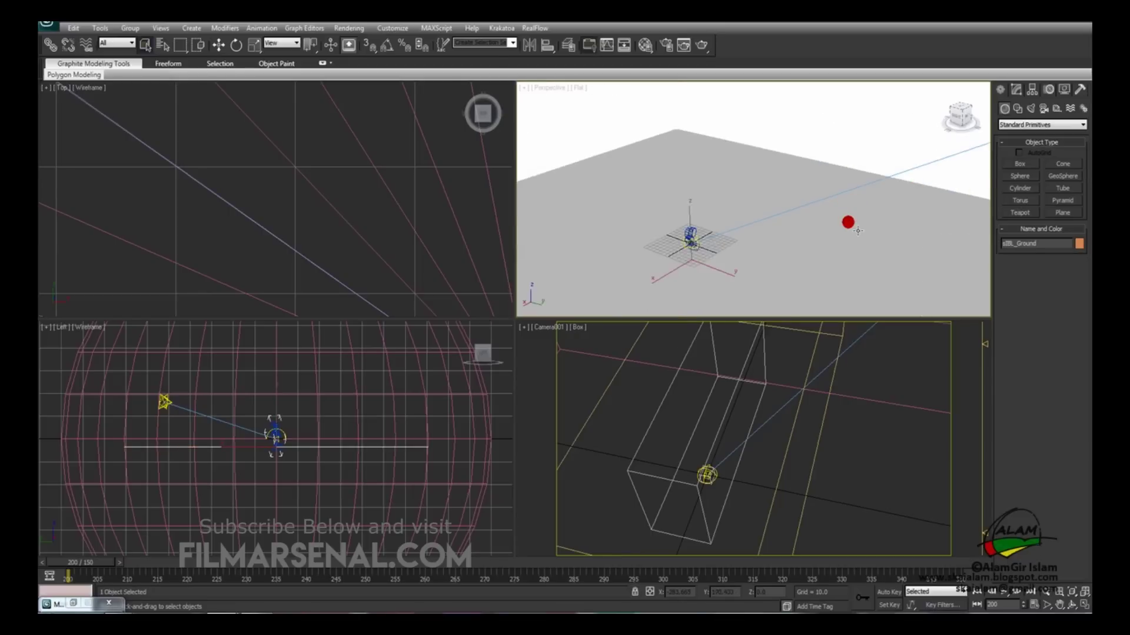
click(856, 193)
key(w)
alt+middle_drag(856, 193, 807, 197)
drag(810, 171, 588, 154)
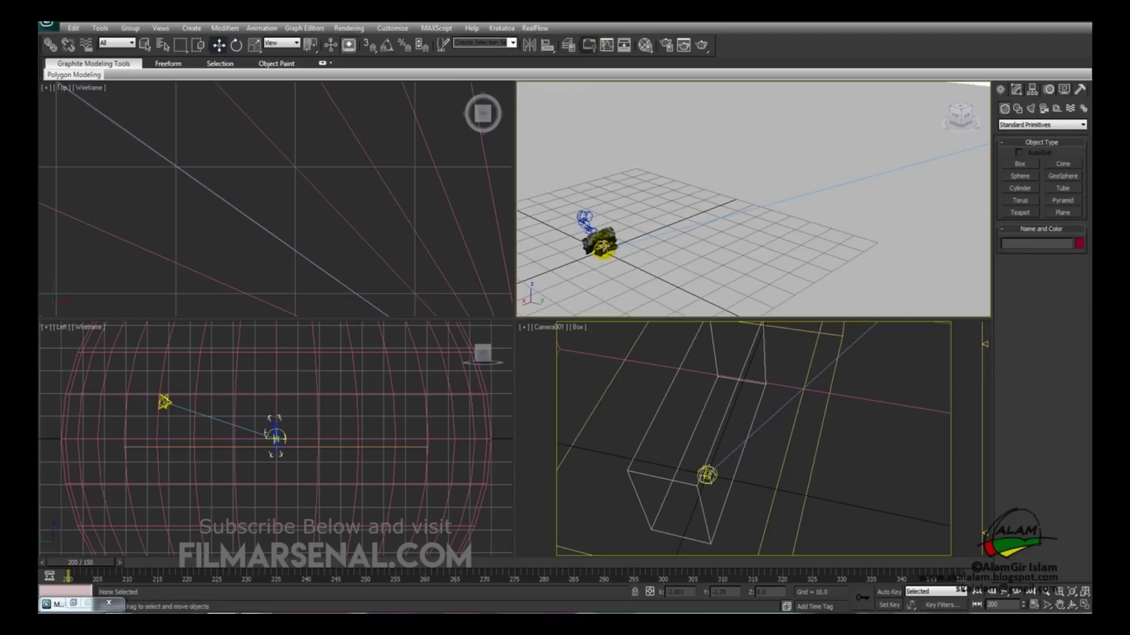
click(603, 250)
middle_drag(711, 257, 762, 229)
click(762, 229)
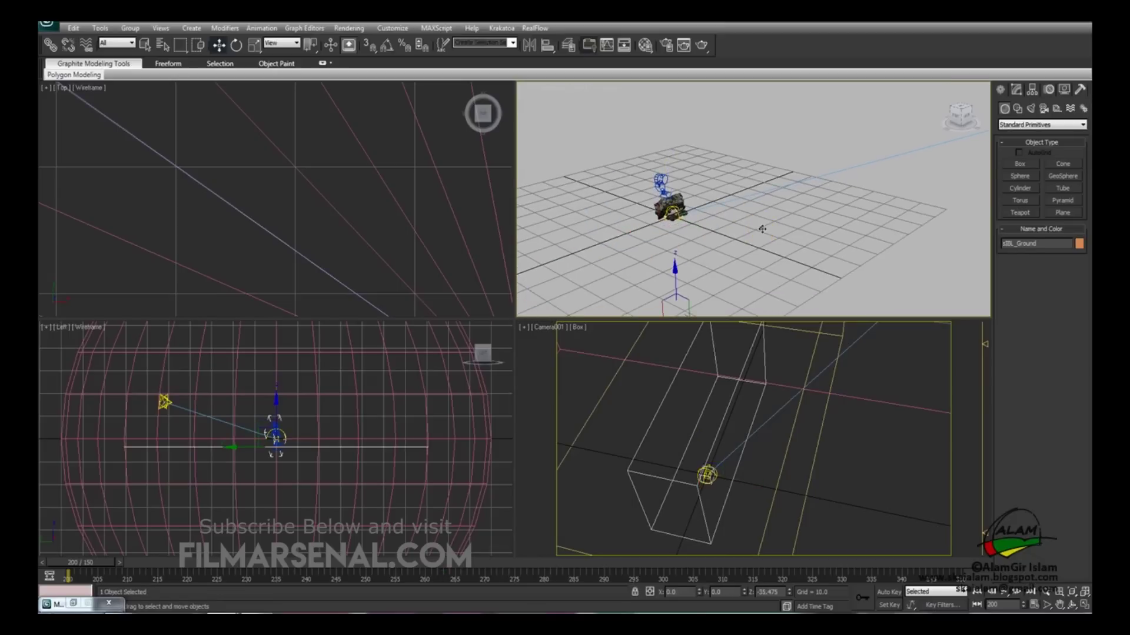
scroll(643, 228, up, 5)
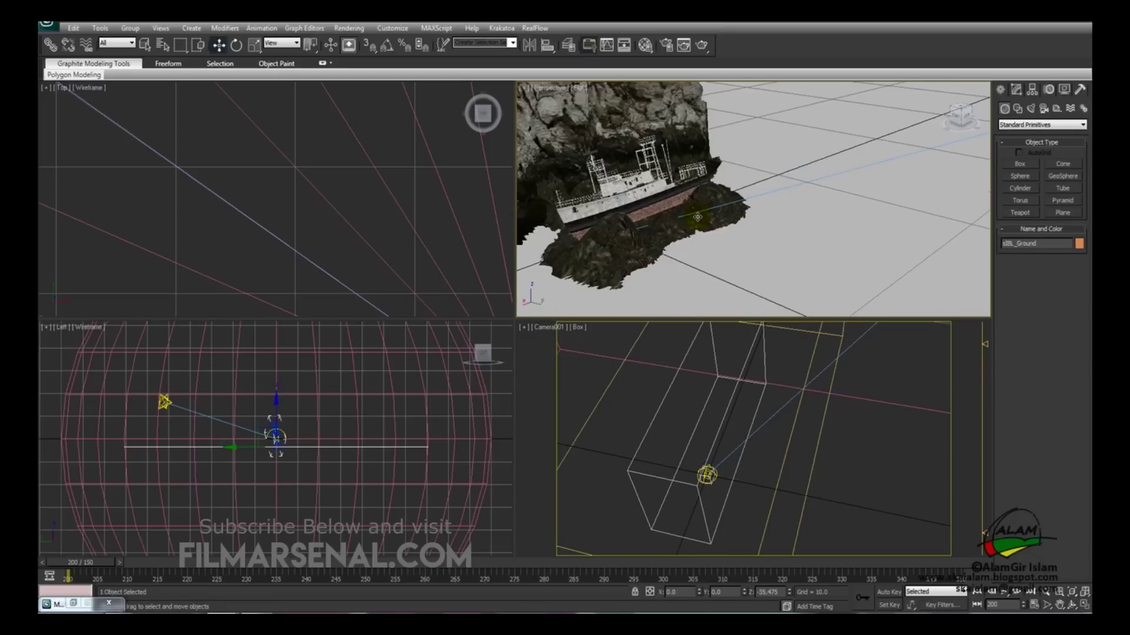
alt+middle_drag(691, 215, 671, 177)
Open Render Setup and check the production renderer assignment and its alternatives, keeping mental ray Renderer
click(666, 44)
scroll(895, 378, down, 3)
scroll(895, 379, down, 4)
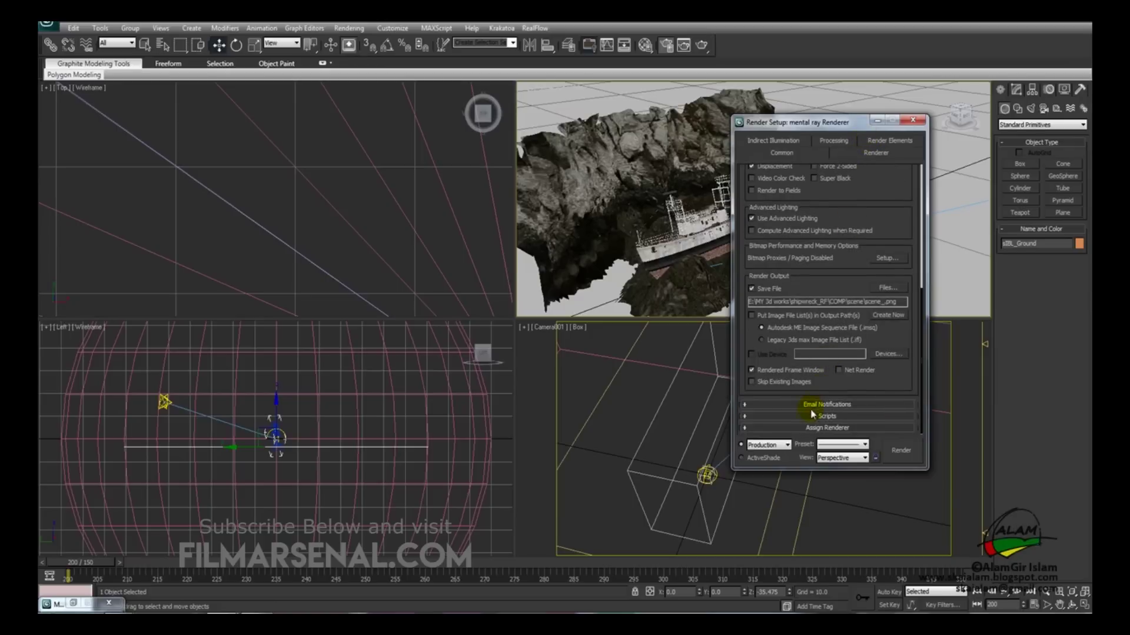
click(792, 428)
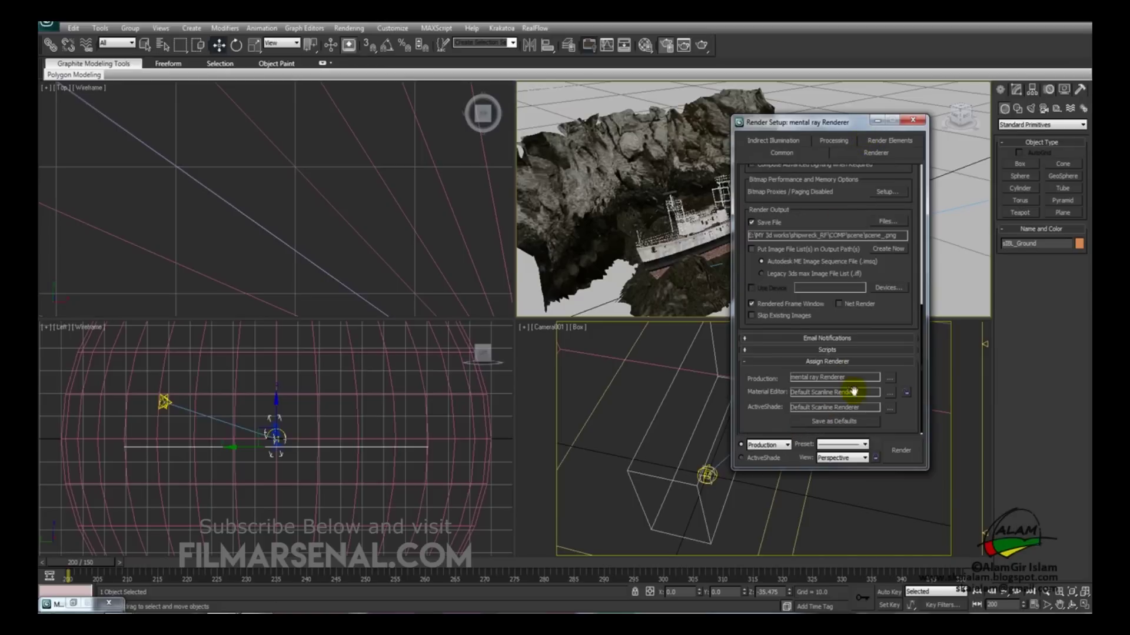
click(884, 375)
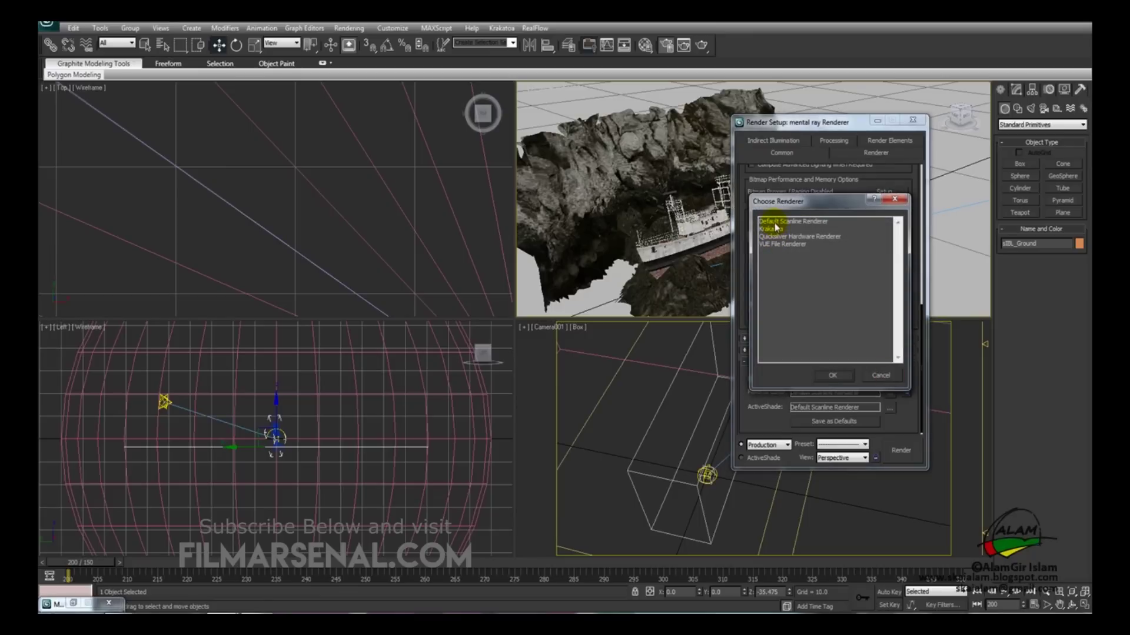
click(897, 200)
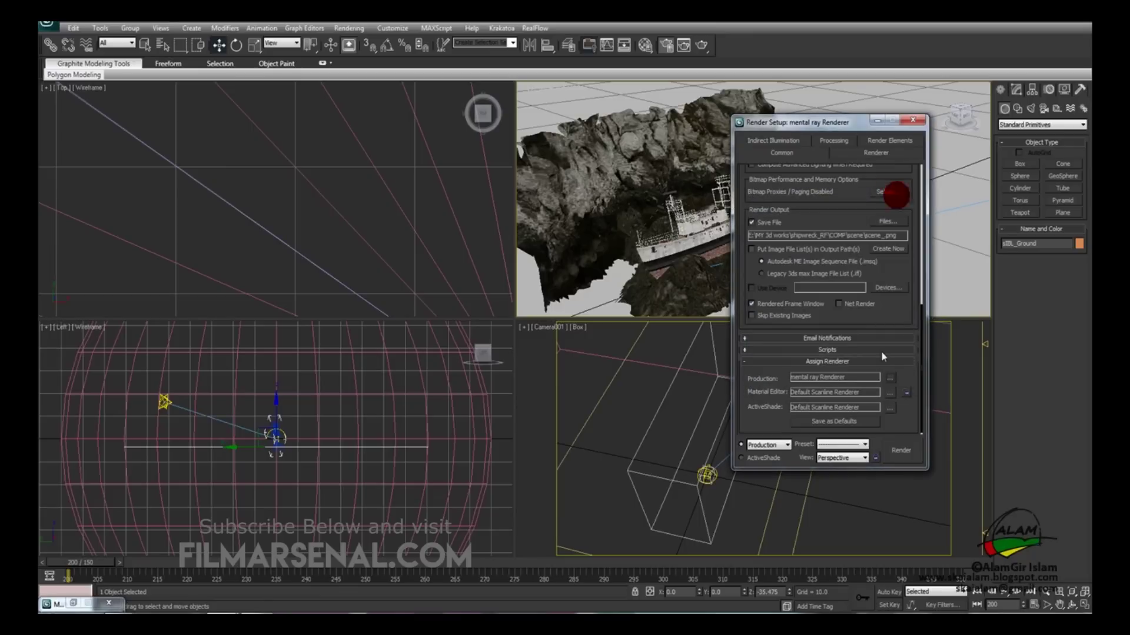
Render frame 200 from the Camera001 view, overwriting the existing scene_0200.png
click(856, 457)
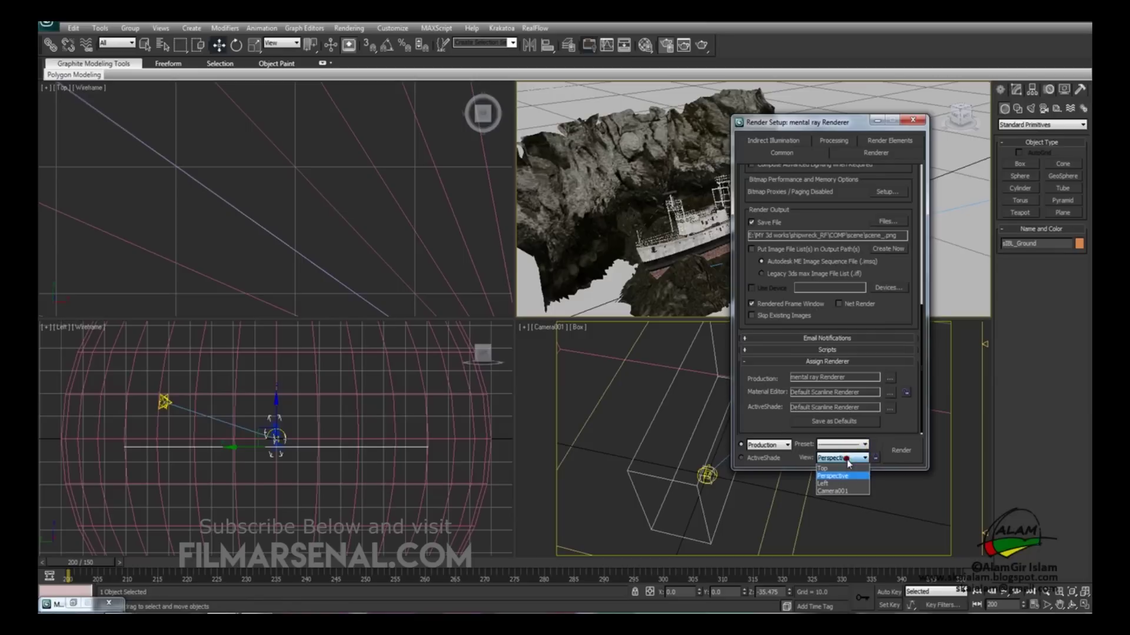
click(832, 492)
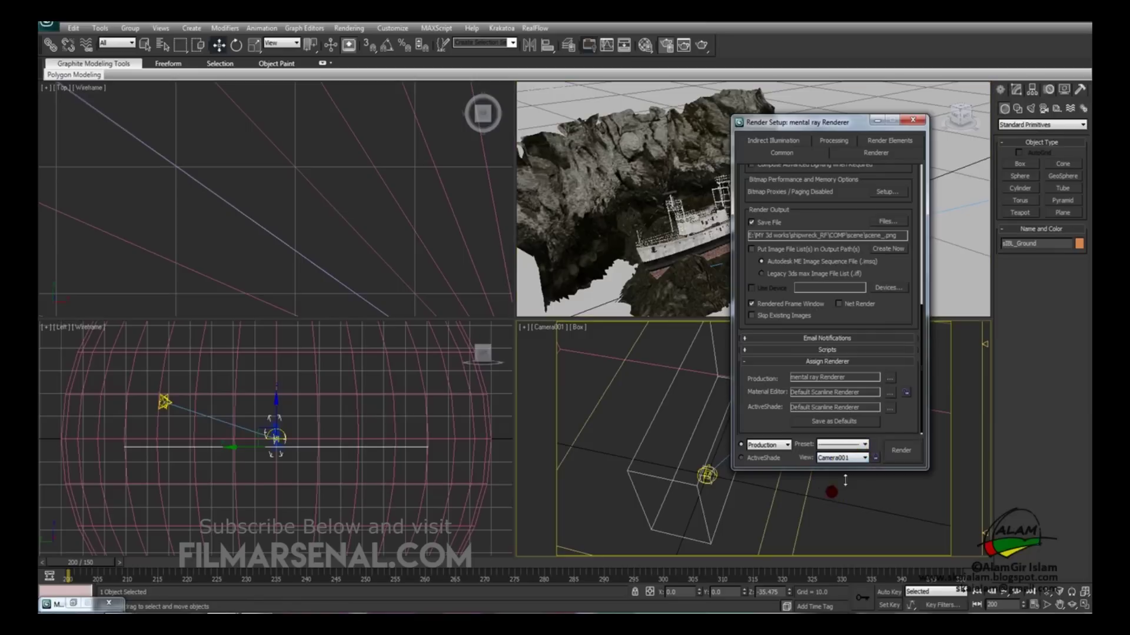
click(901, 451)
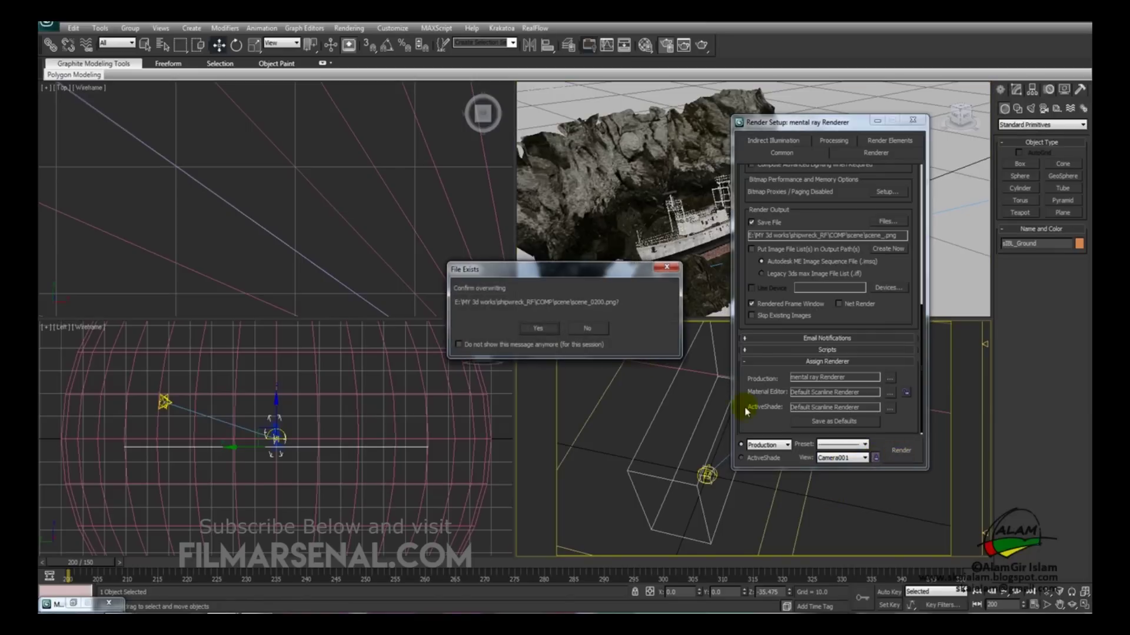
key(Return)
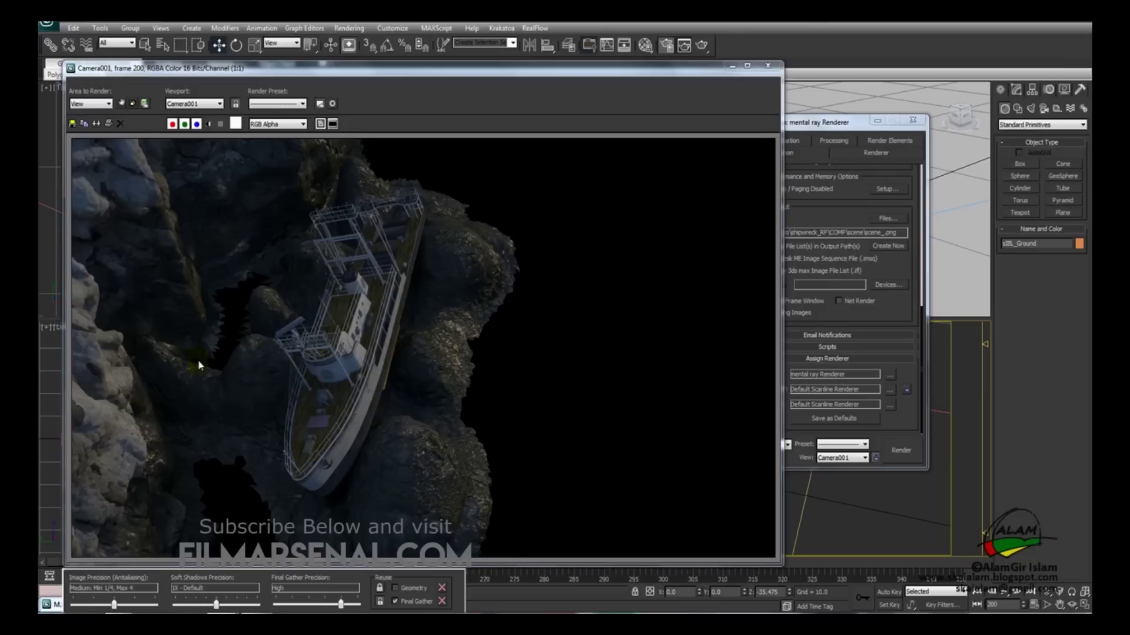
Close the rendered frame and Render Setup, and set the Perspective view to Bounding Box display
click(762, 69)
click(913, 120)
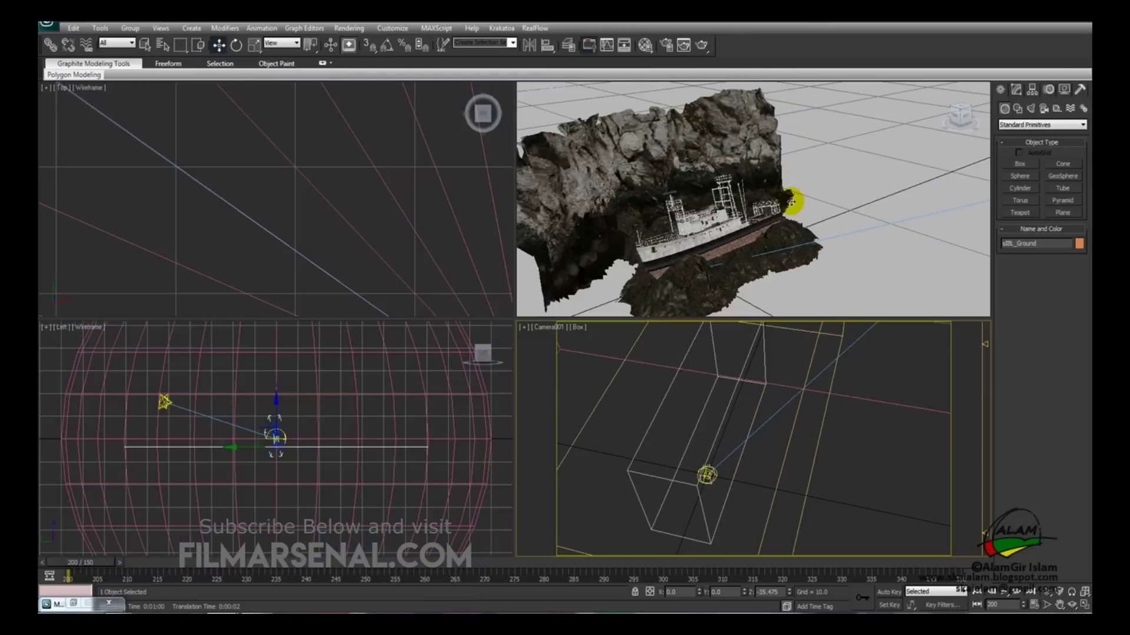
alt+middle_drag(817, 182, 823, 178)
click(578, 87)
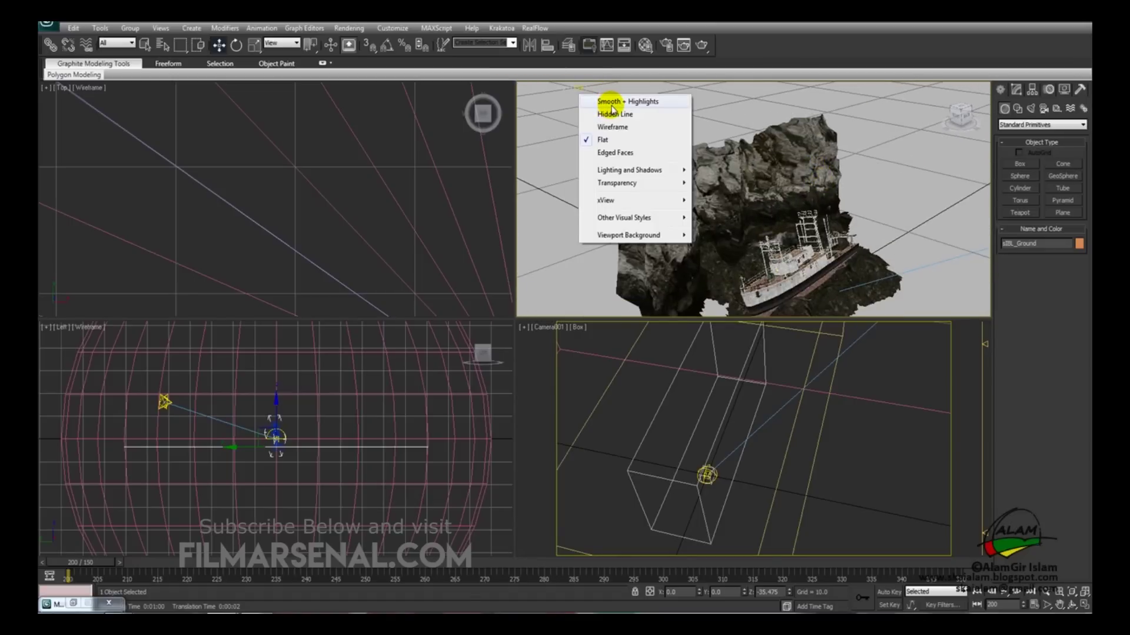
mouse_move(652, 175)
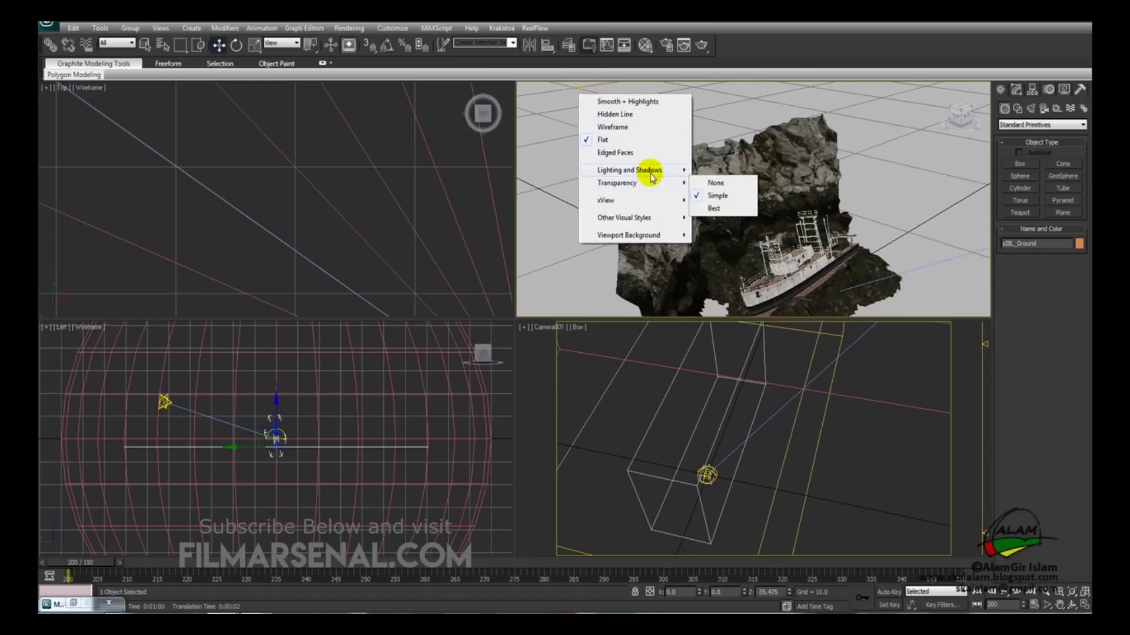
mouse_move(654, 218)
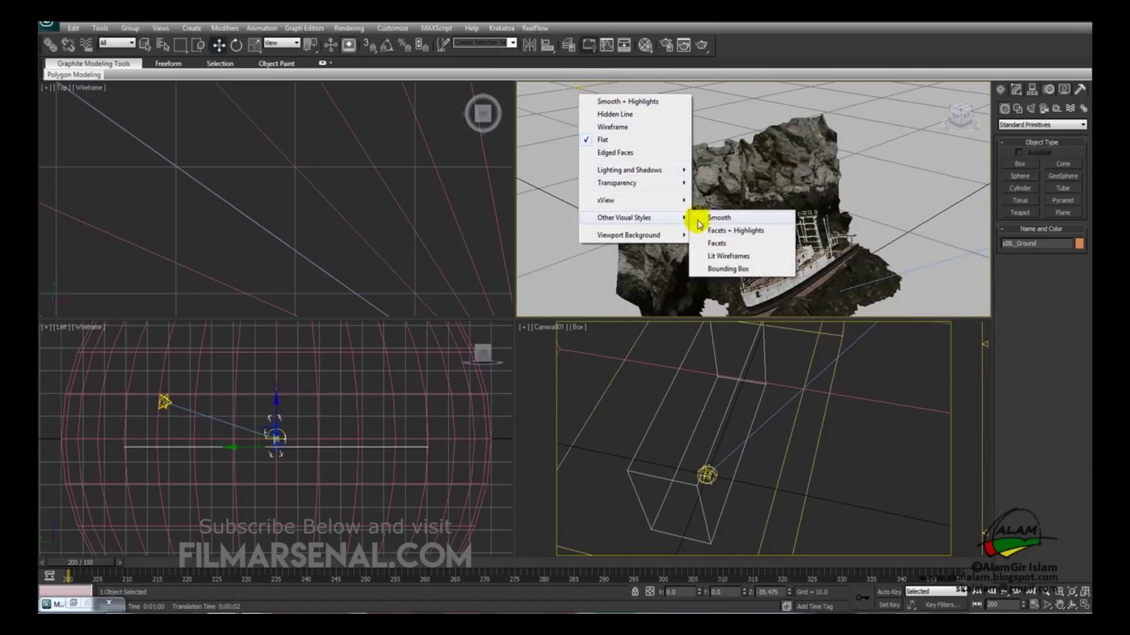
click(728, 269)
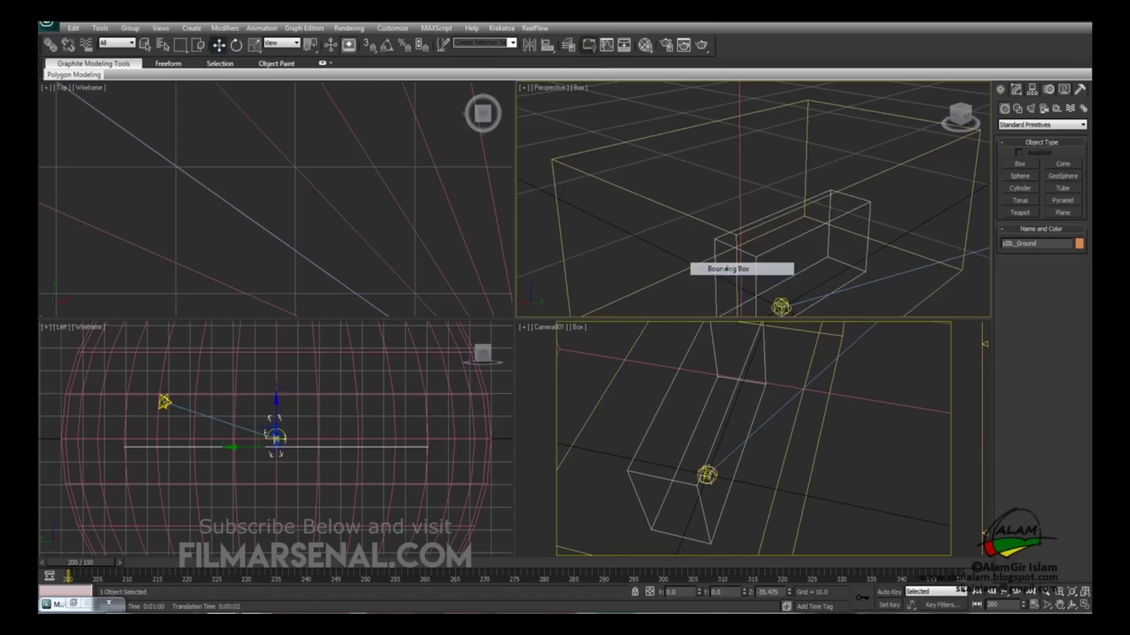
Set the Top and Left views to Bounding Box display as well
click(87, 91)
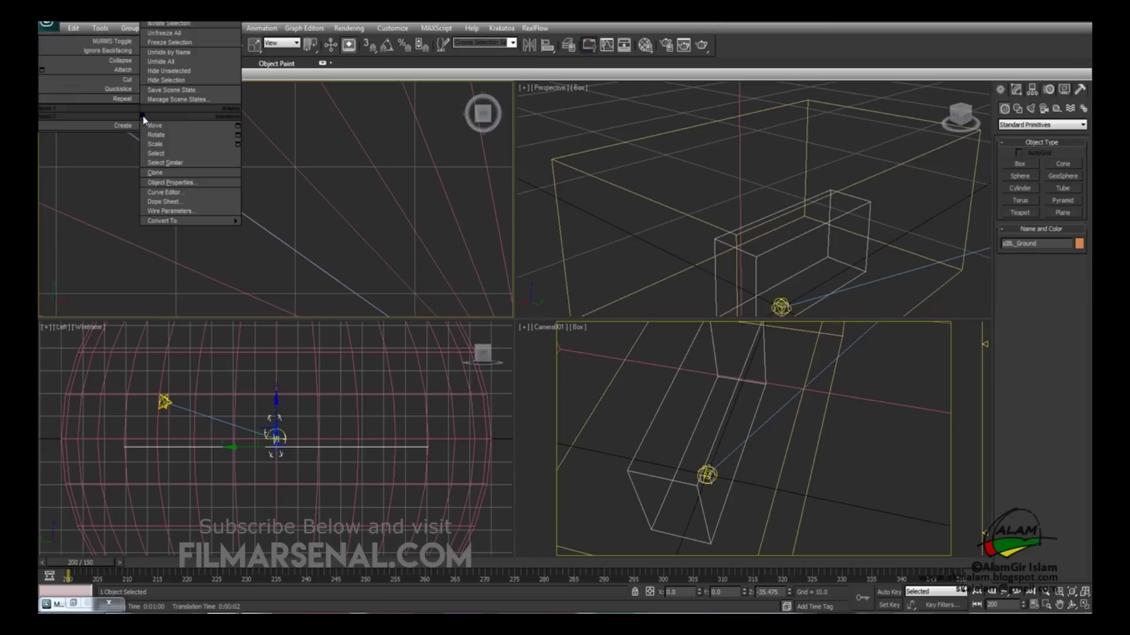
mouse_move(136, 218)
click(254, 268)
click(568, 380)
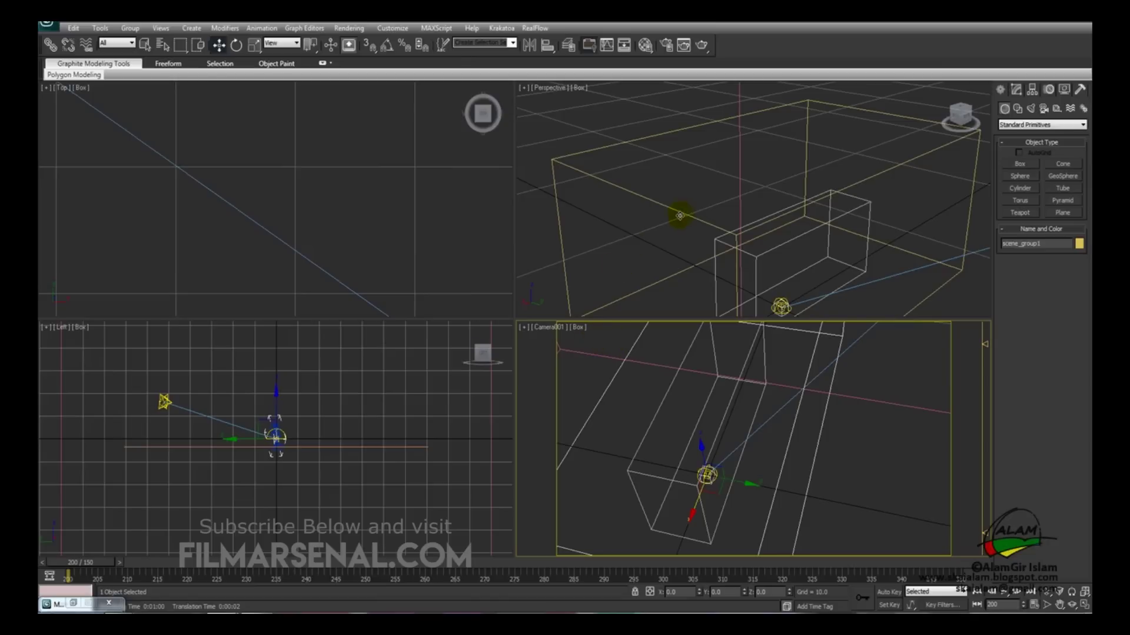
Unhide the Fluid_mesh layer and disable the Perspective viewport
click(567, 45)
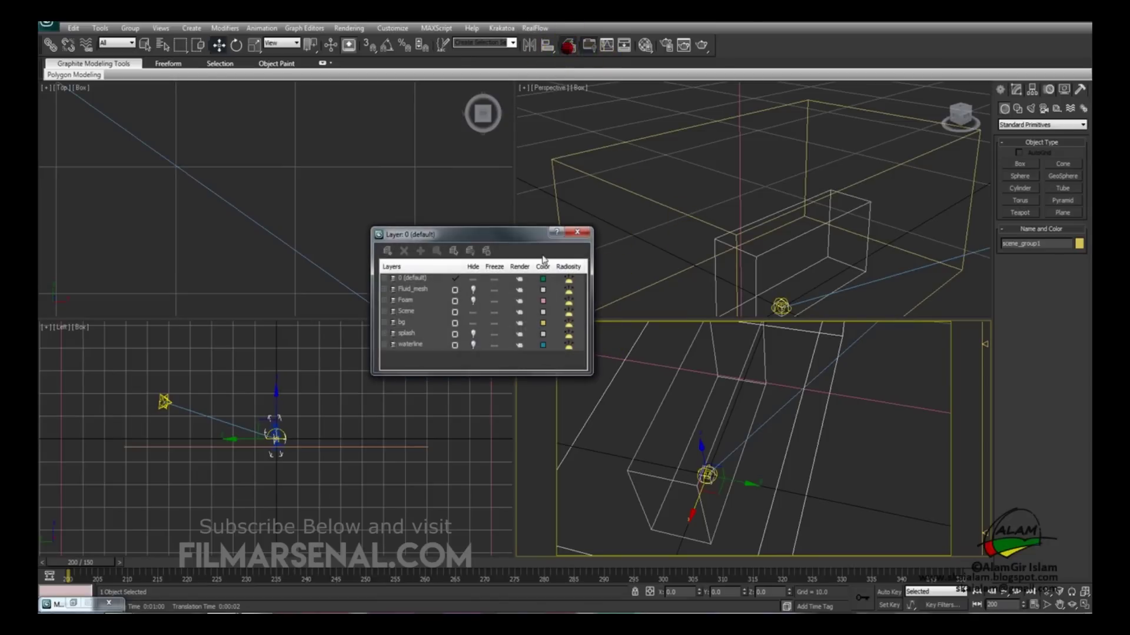
click(473, 292)
drag(510, 239, 398, 156)
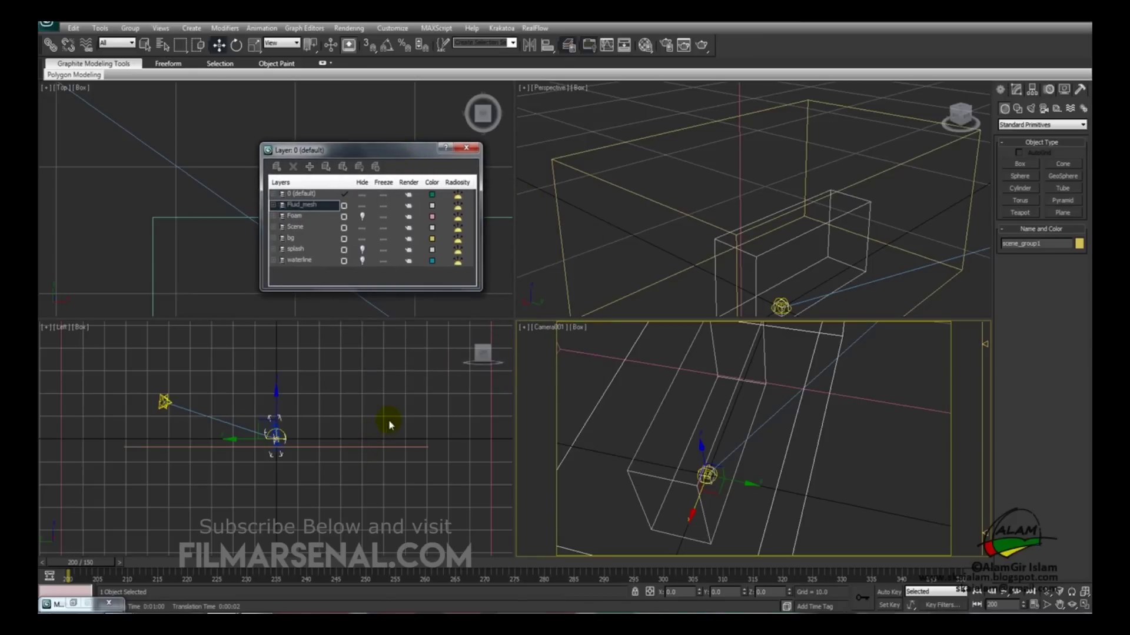
right_click(538, 242)
key(d)
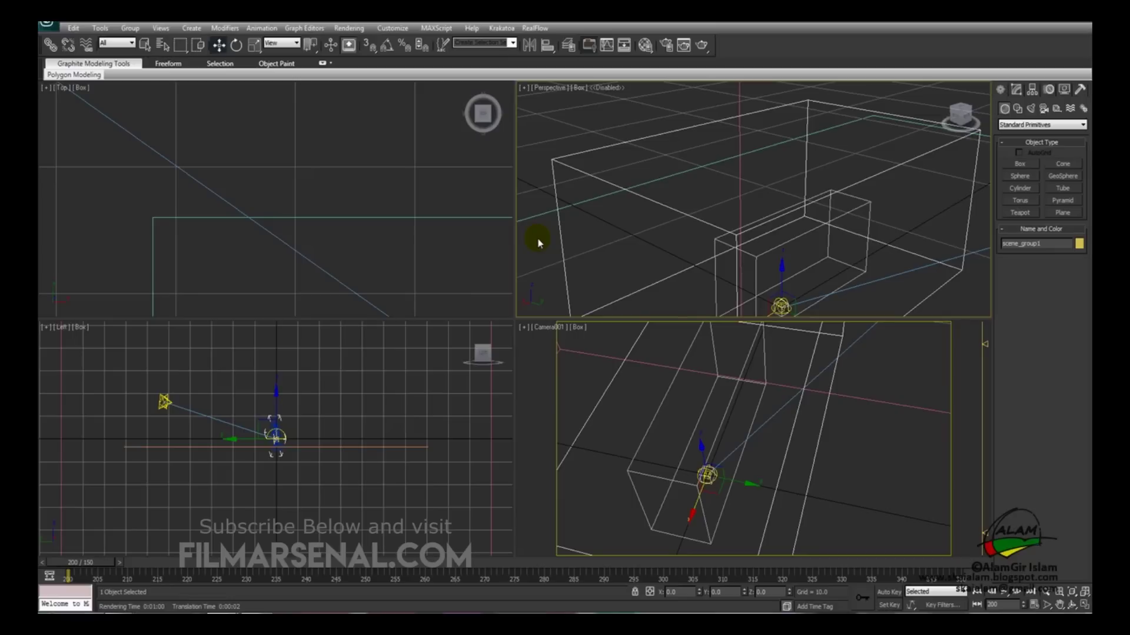
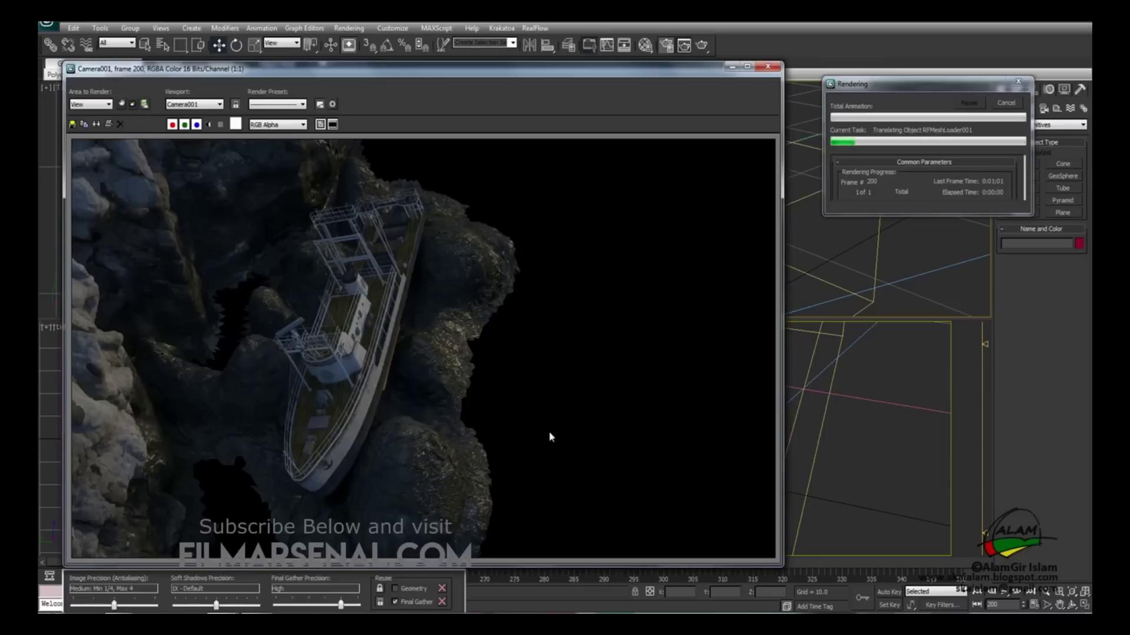
Inspect the Camera001 render of frame 200 with the water around the ship, and close it
click(614, 70)
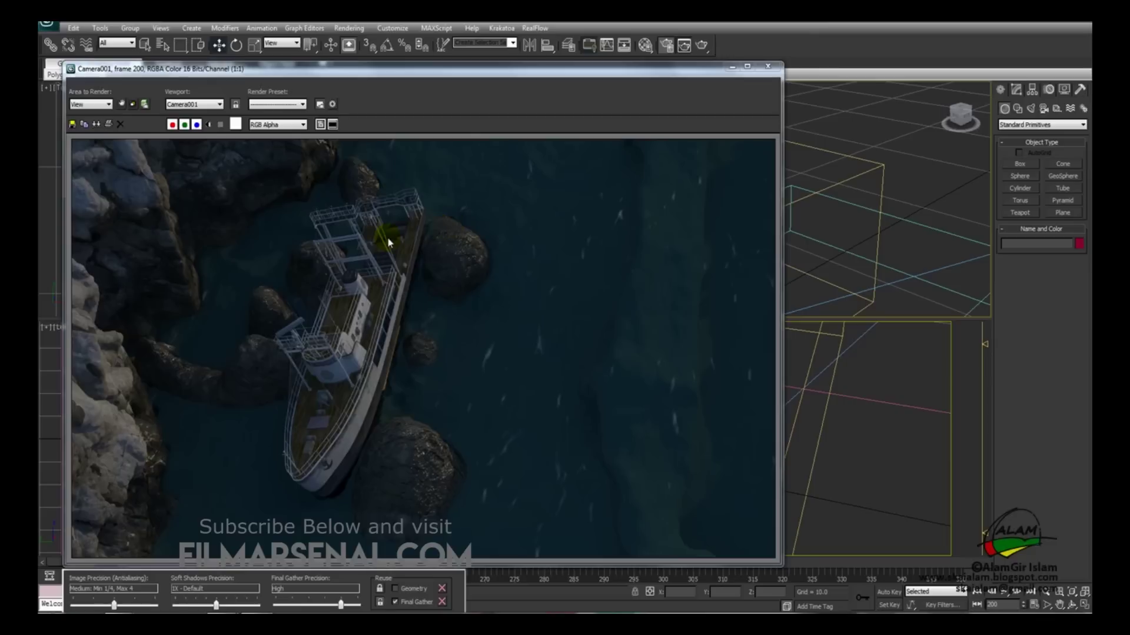
click(71, 141)
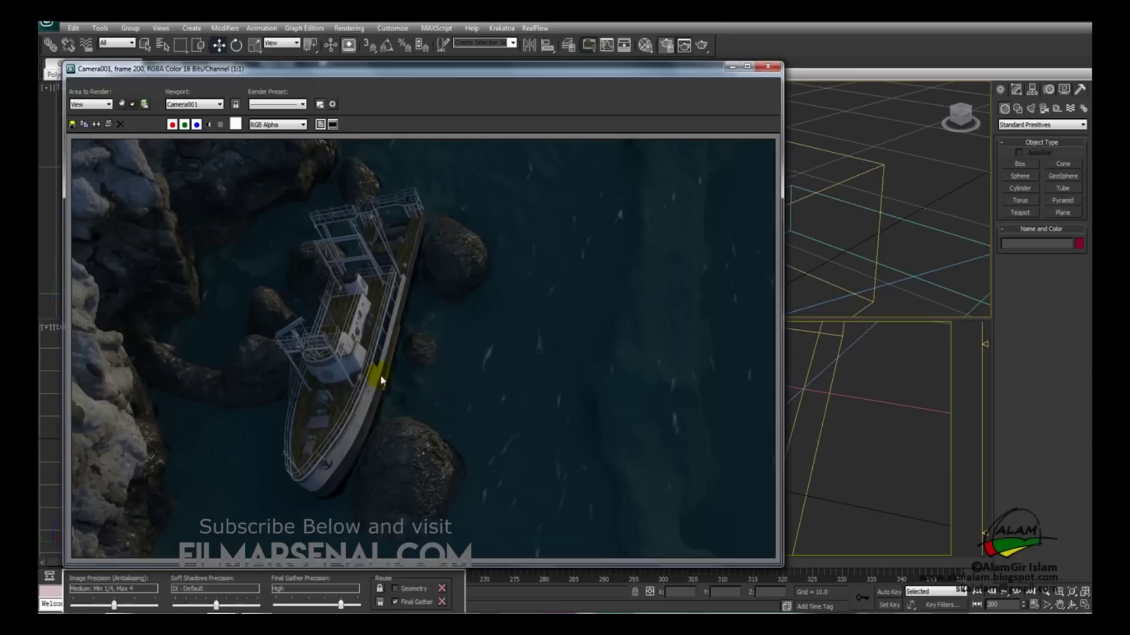
drag(692, 62, 693, 95)
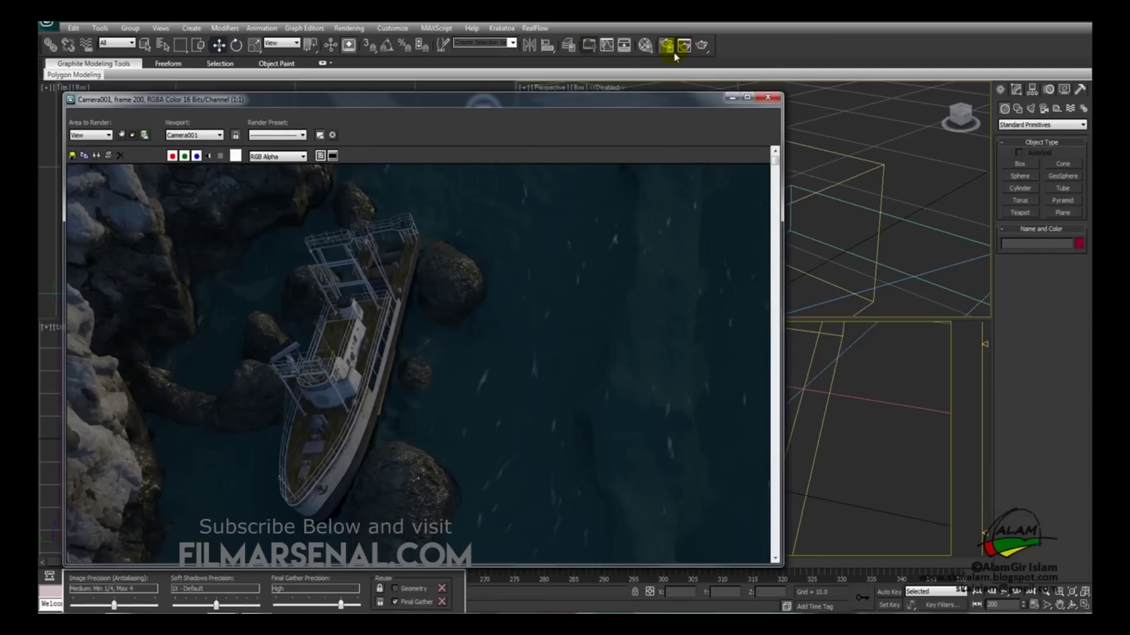
click(766, 100)
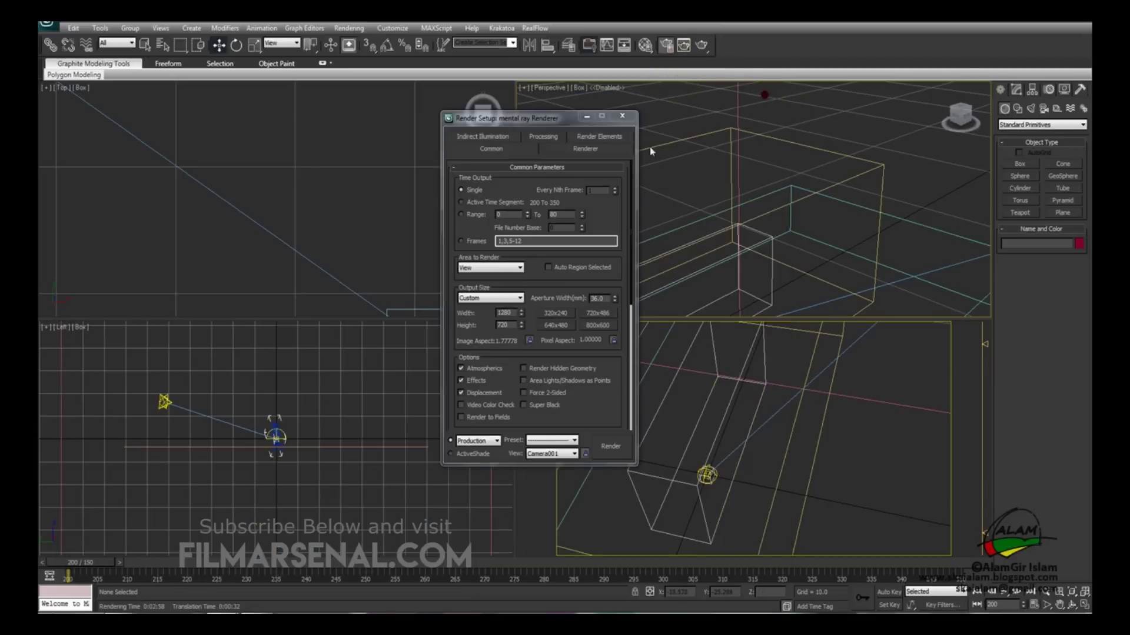
Review the time output and output size settings in the mental ray Render Setup
drag(530, 113, 682, 100)
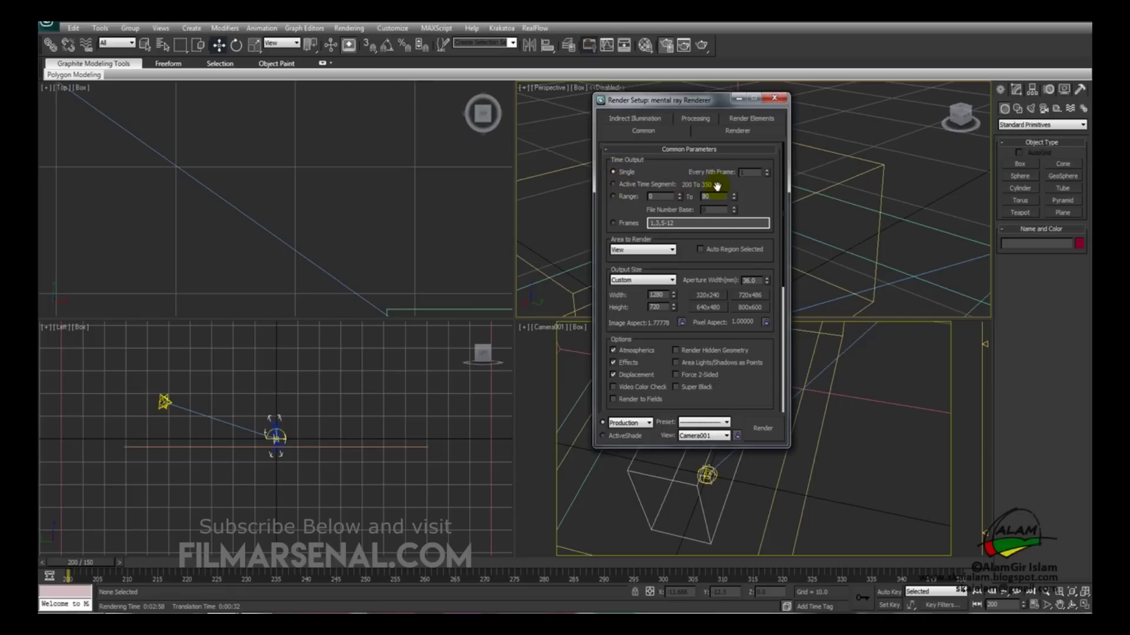
scroll(636, 200, down, 3)
double_click(659, 217)
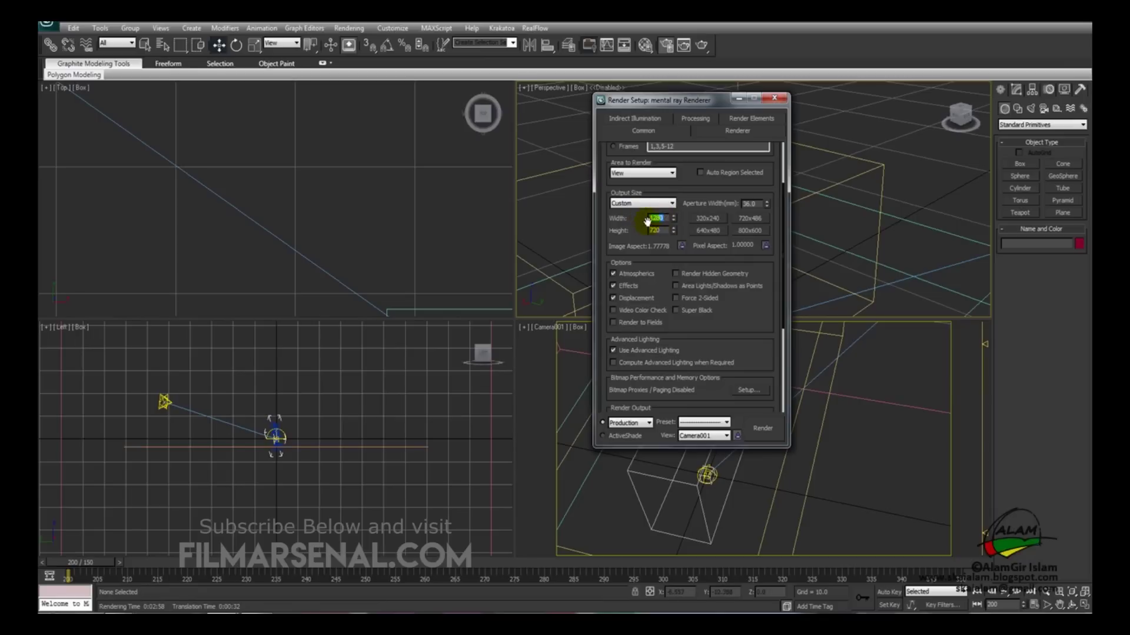
click(656, 228)
key(Tab)
key(shift+Tab)
scroll(782, 348, down, 5)
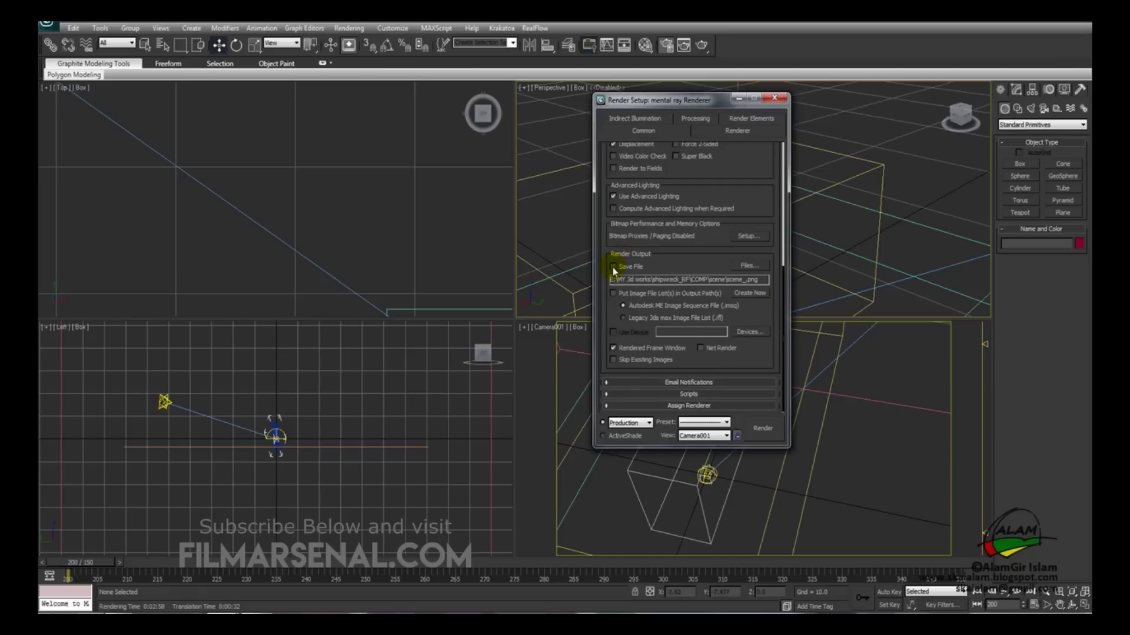
Enable Save File for the render output, check the existing image sequence in the scene folder, and close Render Setup
click(613, 267)
click(754, 268)
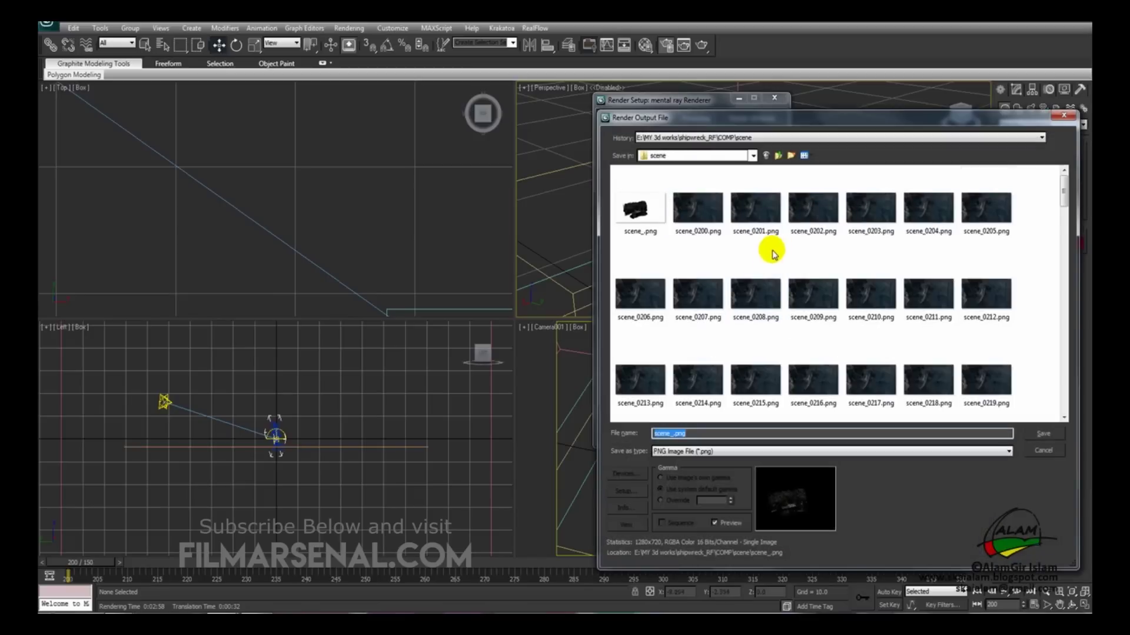
click(677, 206)
scroll(1065, 181, down, 1)
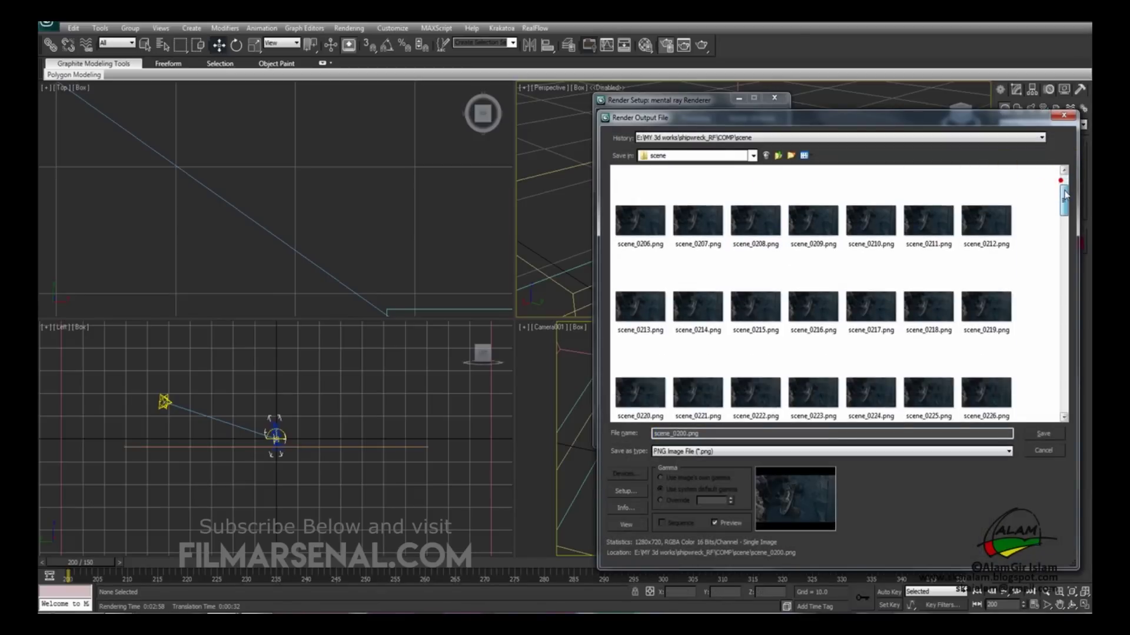
scroll(1065, 181, up, 1)
click(1064, 115)
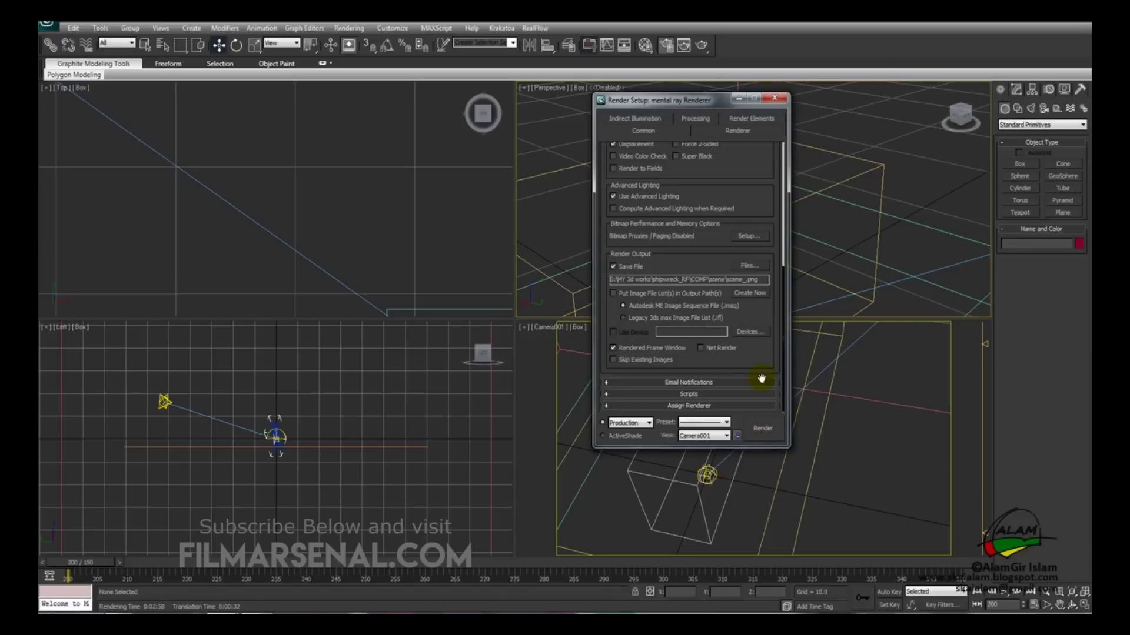
key(F10)
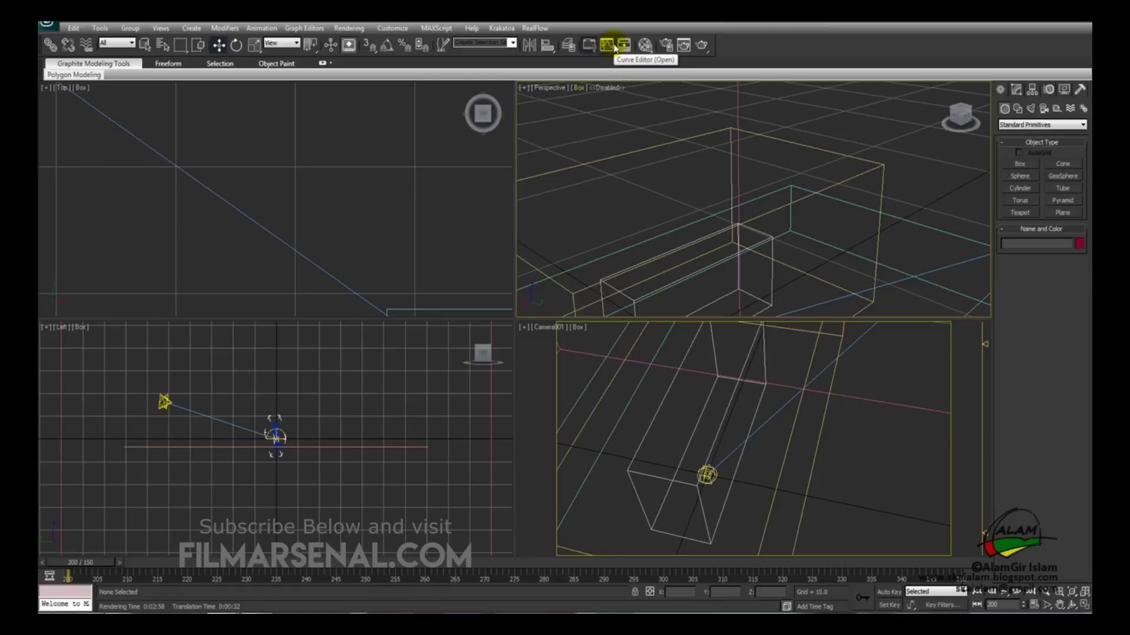
Switch the production renderer from mental ray to Krakatoa and confirm the change
click(502, 28)
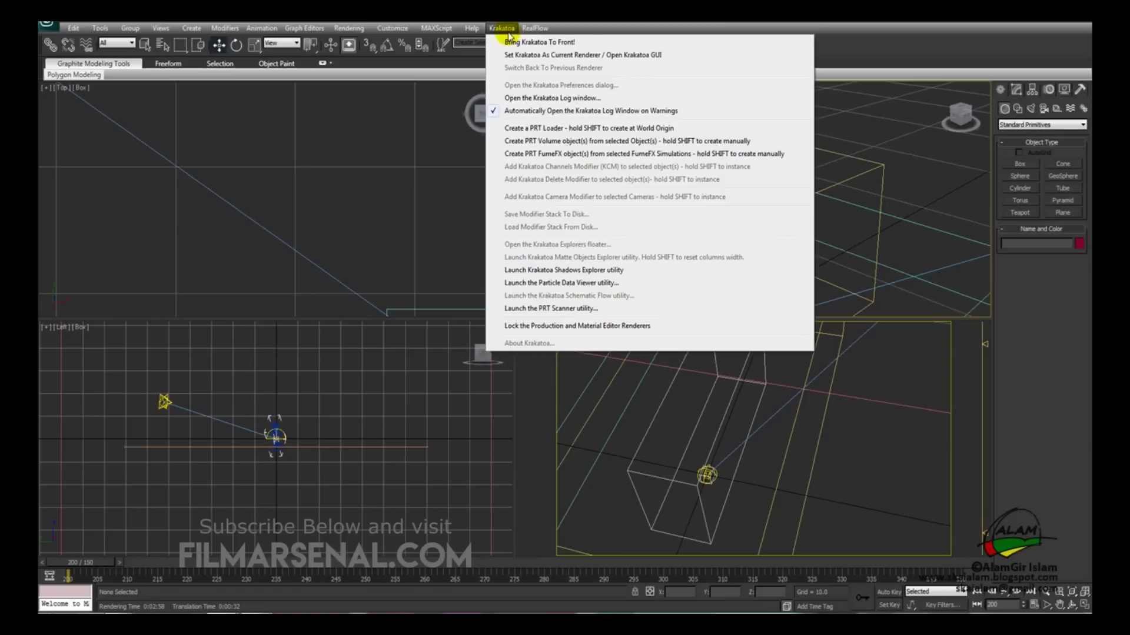
click(522, 57)
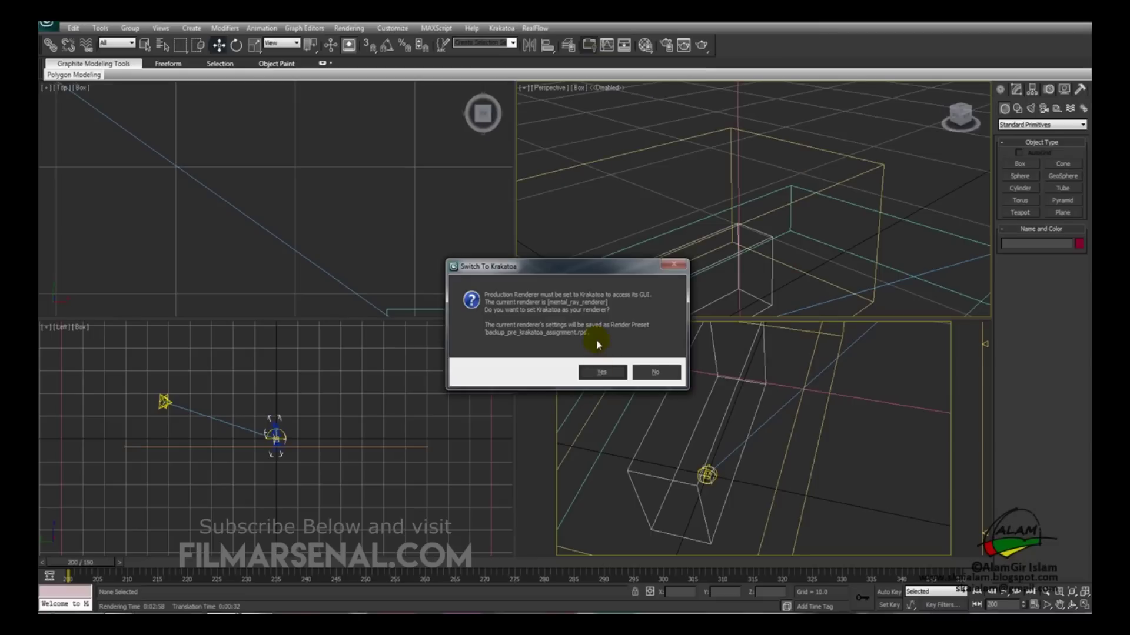
click(603, 374)
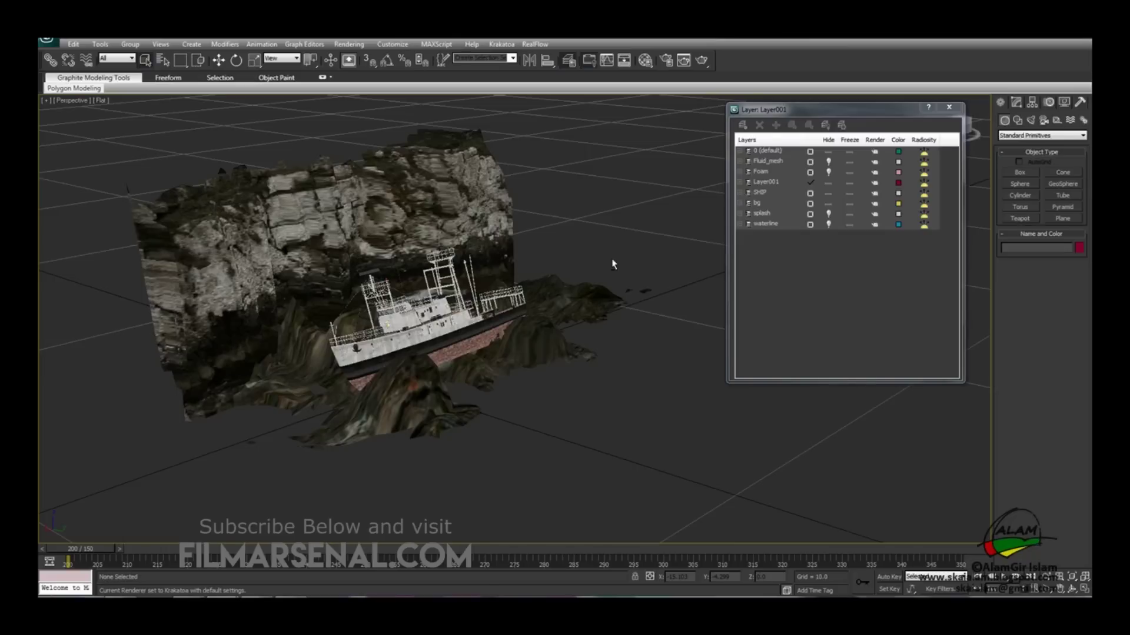
Unhide the splash layer to display the splash particles around the shipwreck
alt+middle_drag(612, 265, 599, 251)
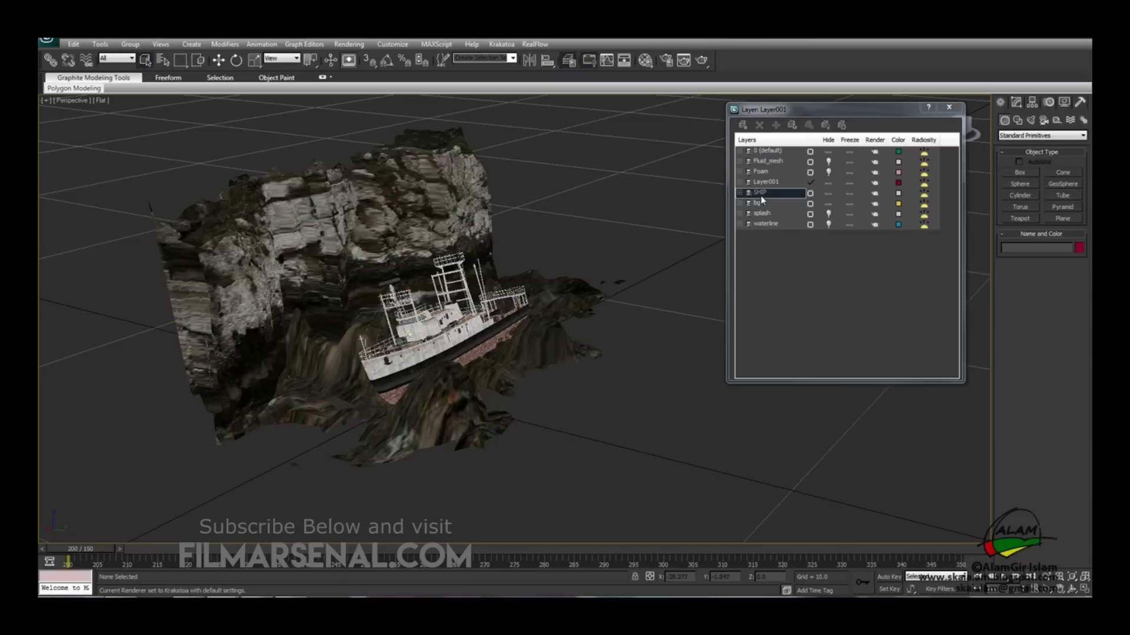
click(828, 215)
alt+middle_drag(645, 245, 627, 238)
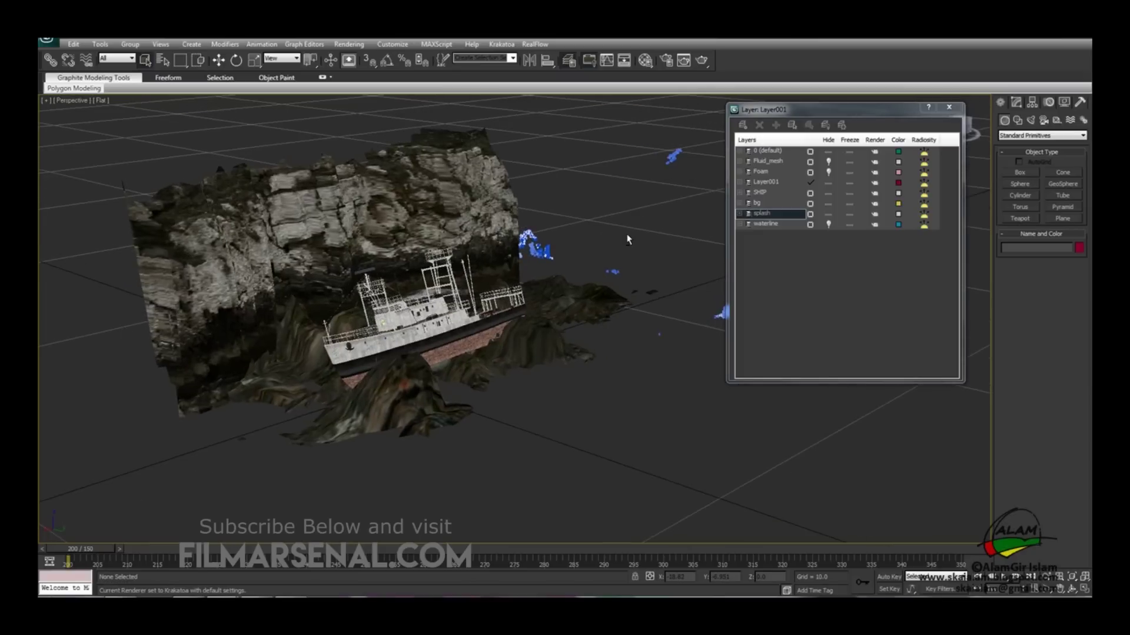
Set Krakatoa as the current renderer and open the Krakatoa GUI
click(499, 44)
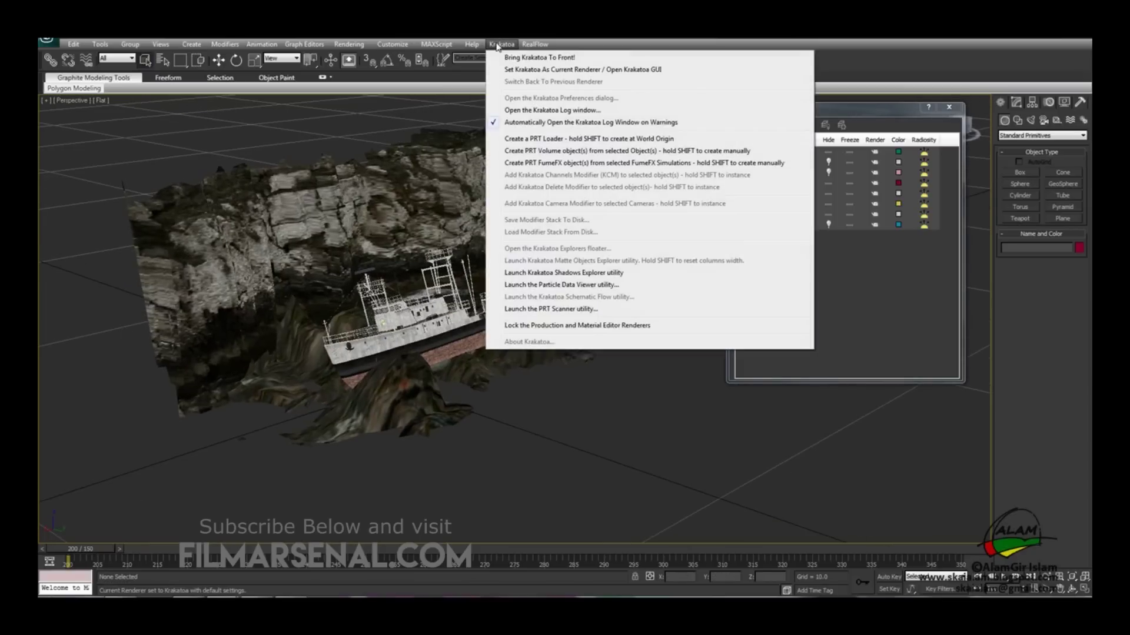
click(513, 70)
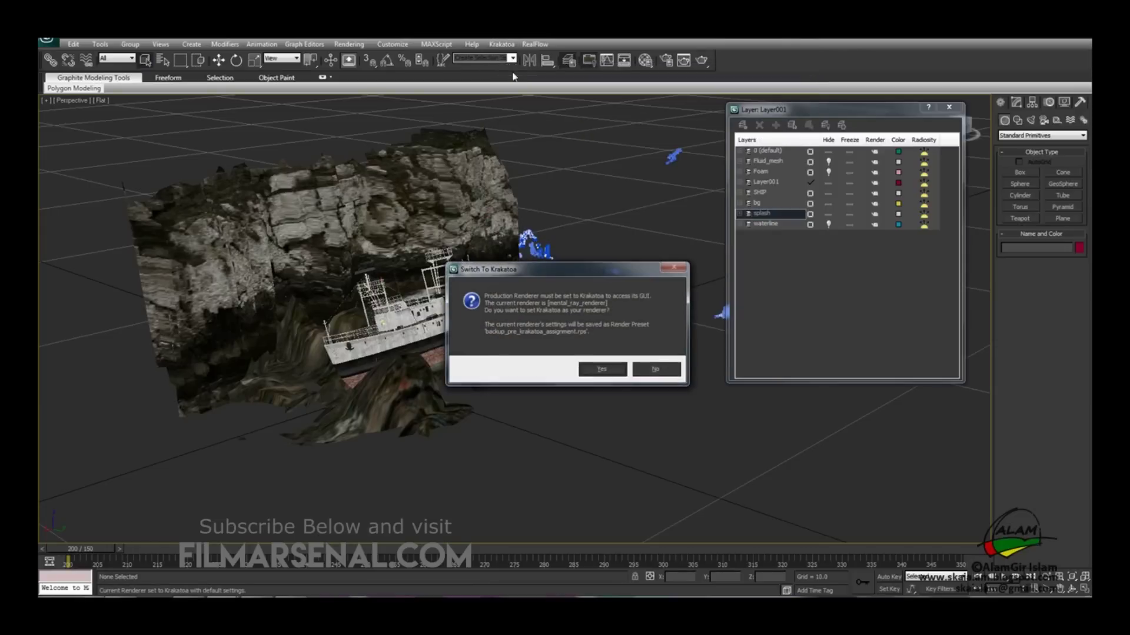
click(600, 372)
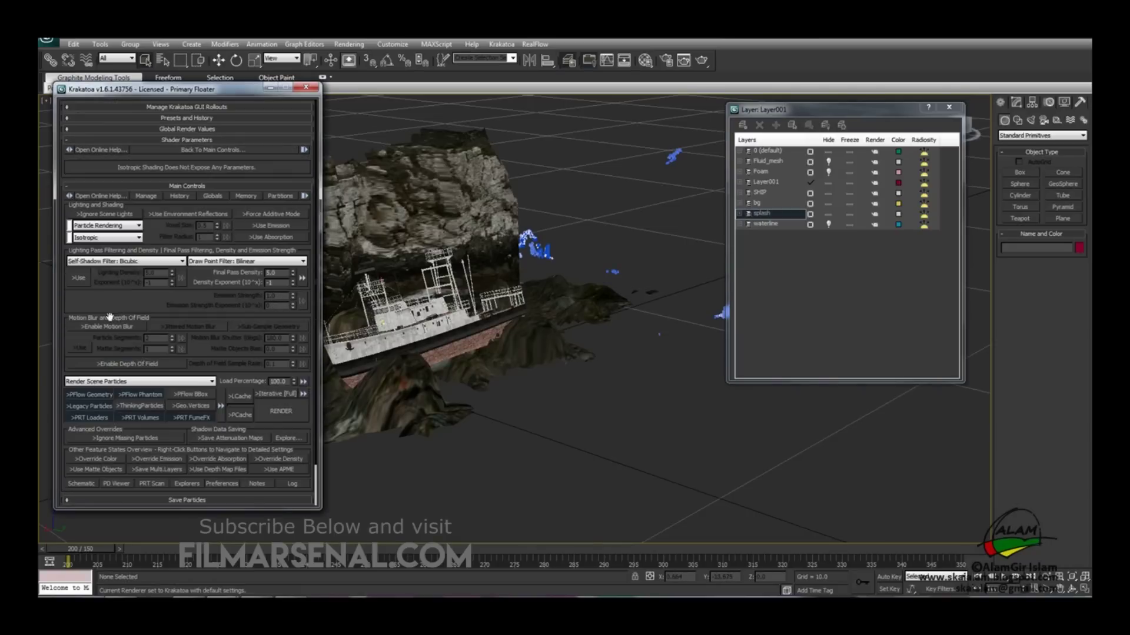
Open the Krakatoa preferences, look over the user interface and interaction options, and close them
click(501, 44)
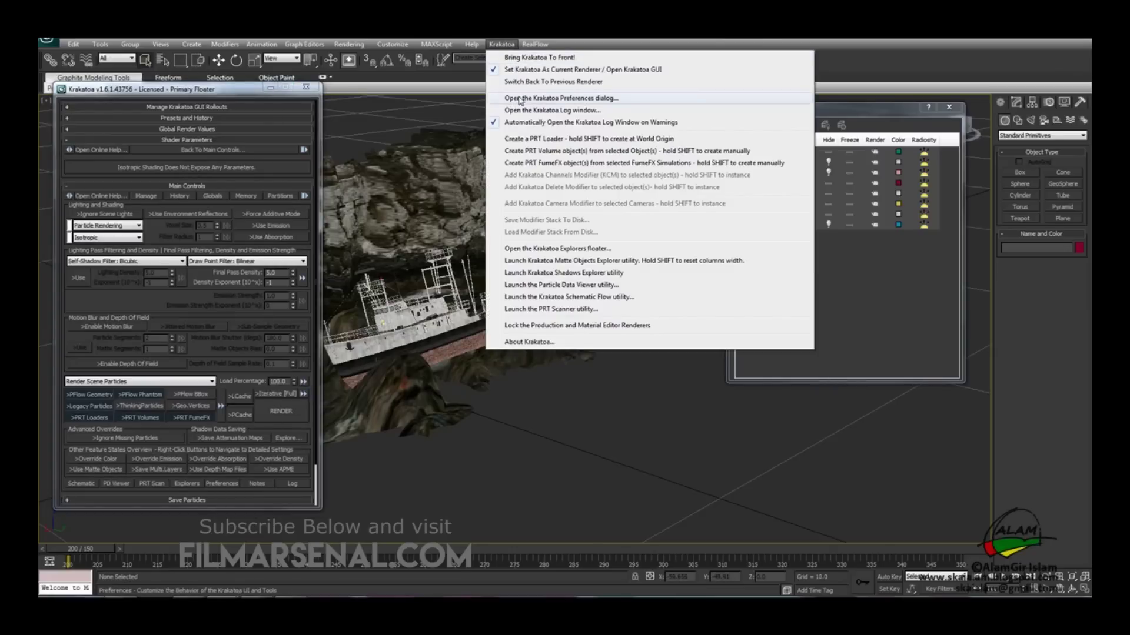
click(551, 99)
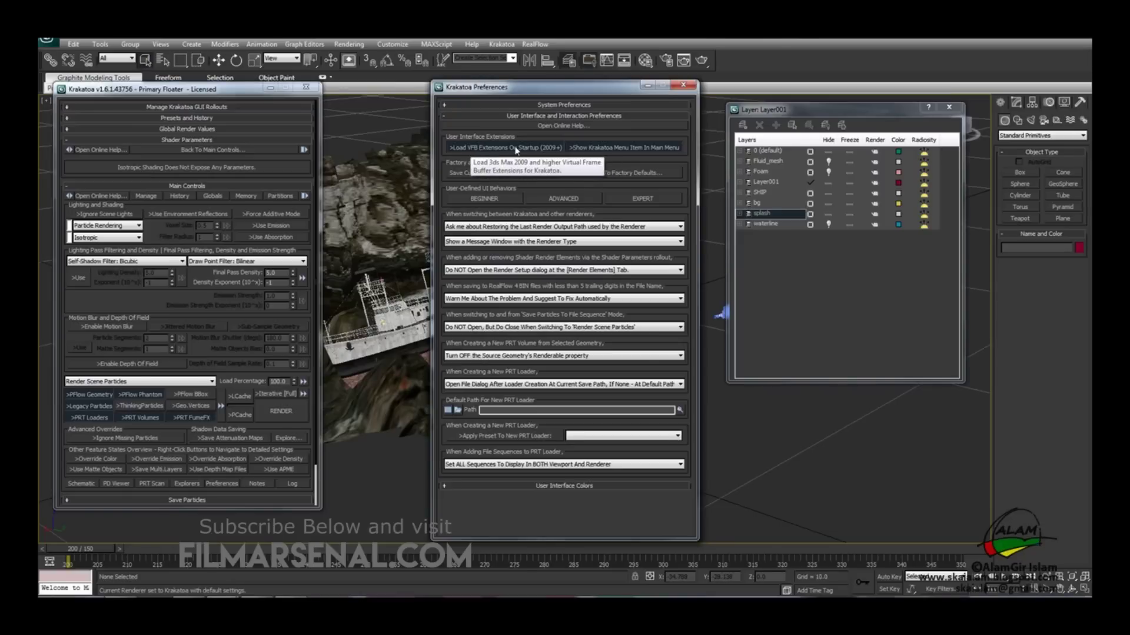
click(683, 86)
Identify the PRT Loader holding the splash particles in the Perspective view, and clear the selection
click(633, 161)
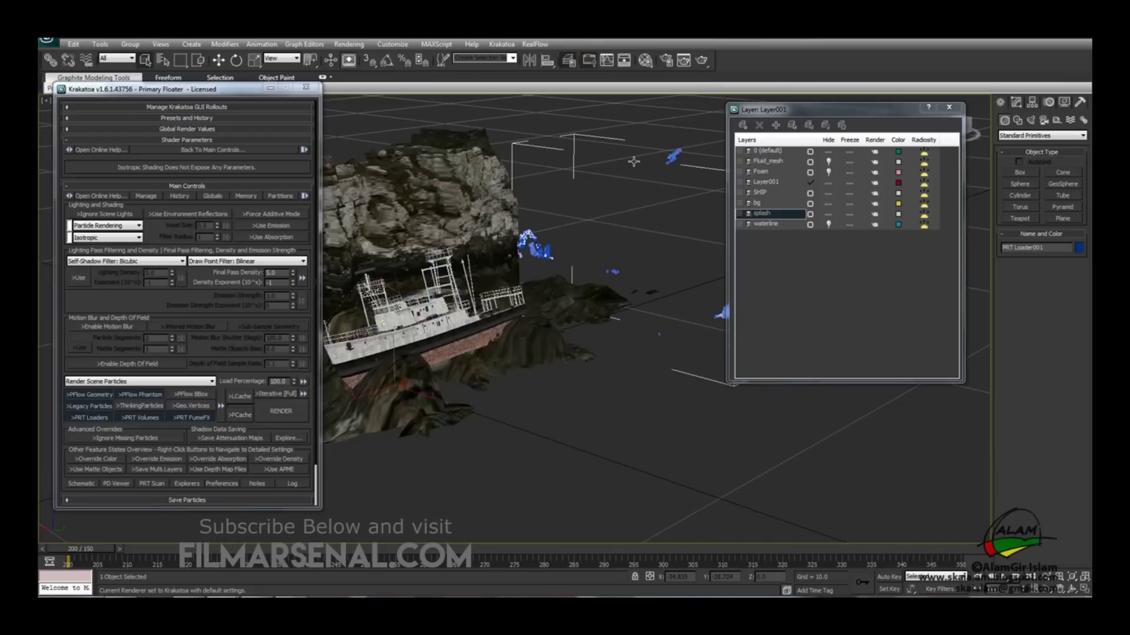
click(594, 130)
alt+middle_drag(596, 206, 613, 190)
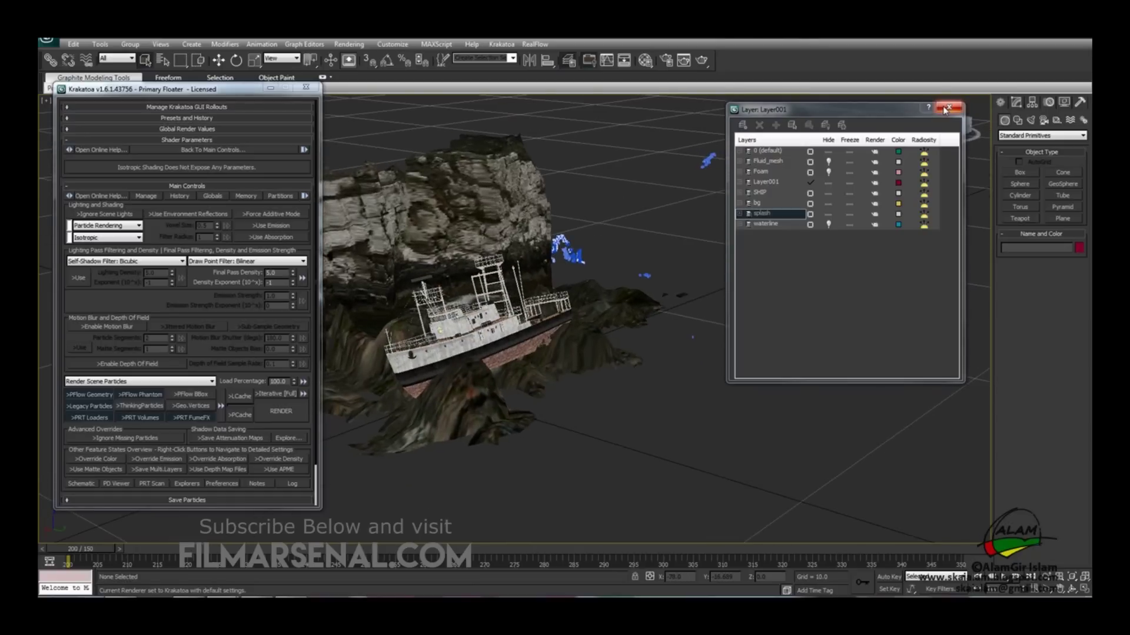
Close the layer manager and bring up the available light types for creating a scene light
click(945, 110)
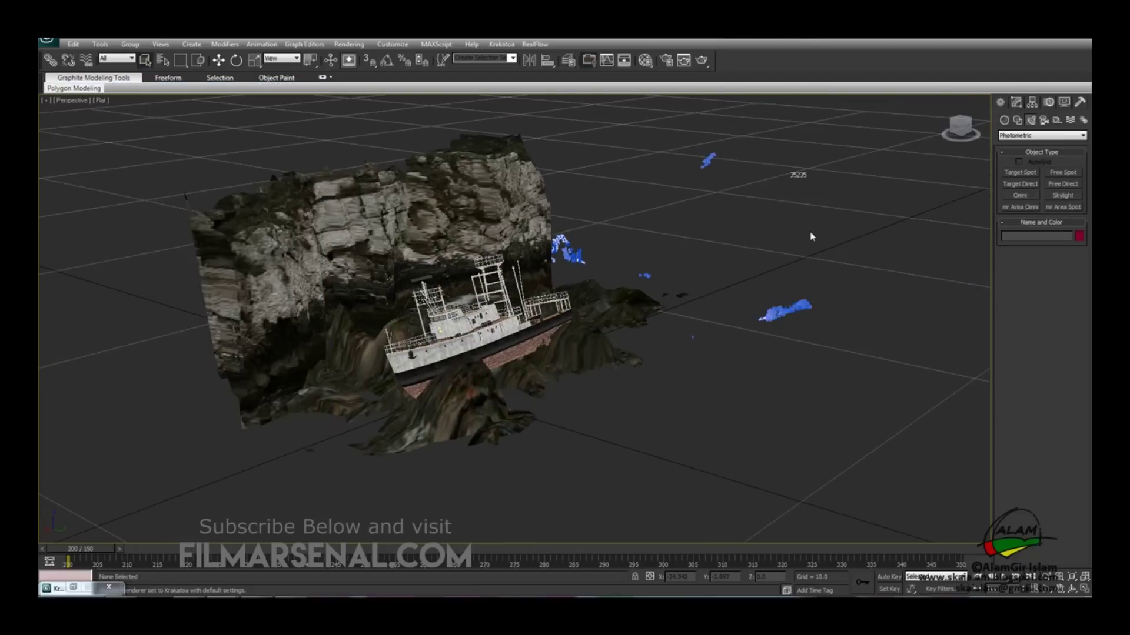
click(191, 44)
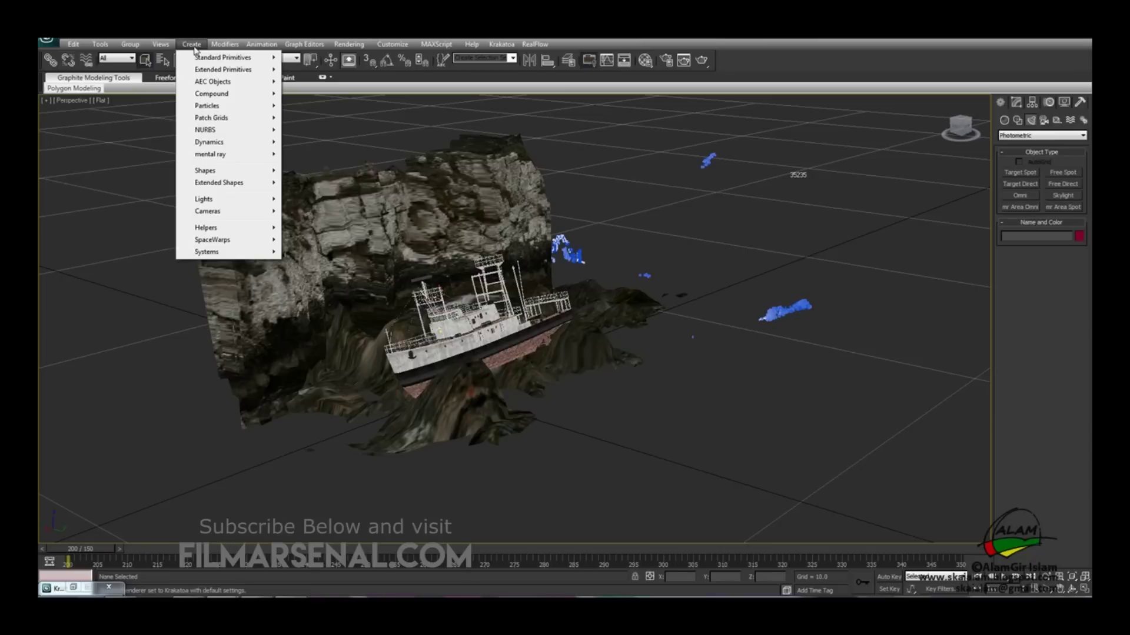
mouse_move(219, 199)
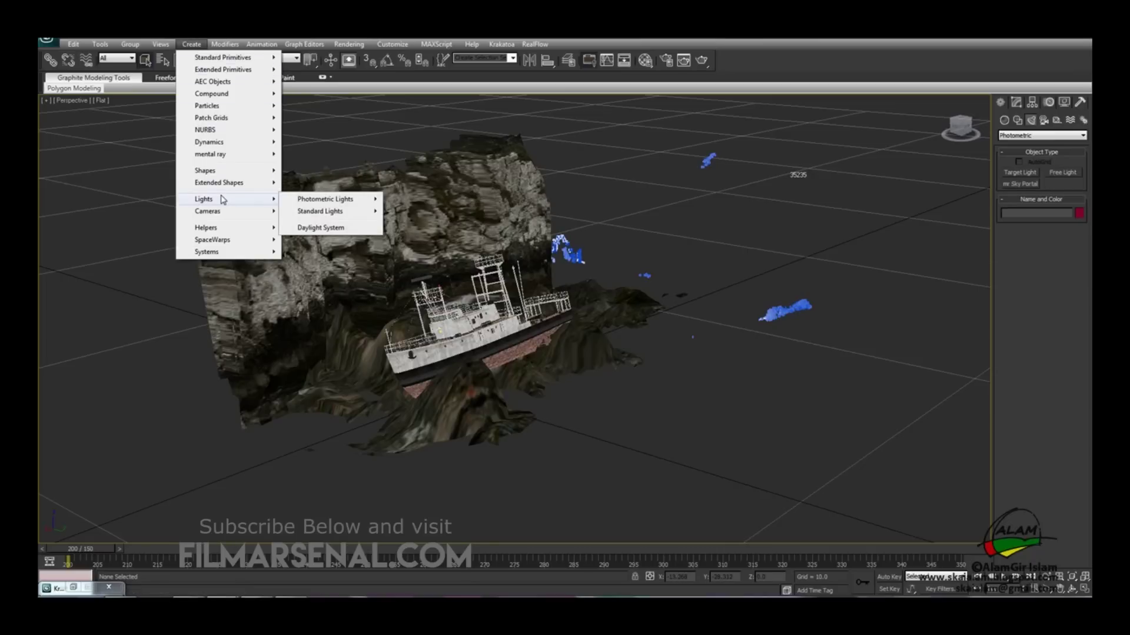
Create a Daylight system in the perspective view near the ship, with an orbital scale of about 22.8
click(346, 229)
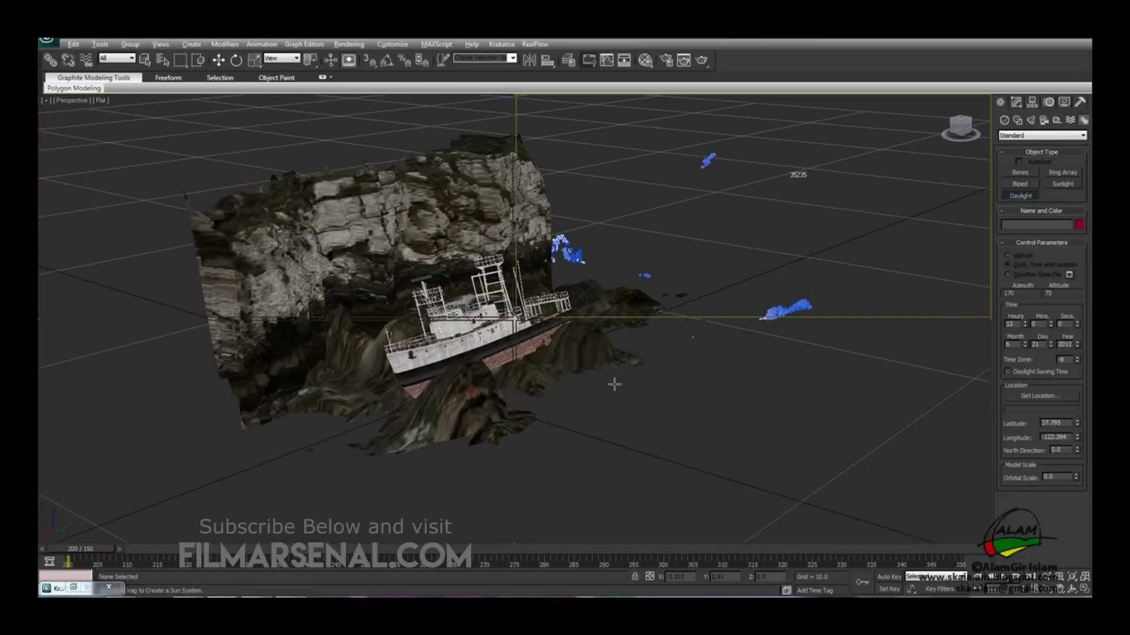
key(alt+w)
scroll(673, 248, down, 6)
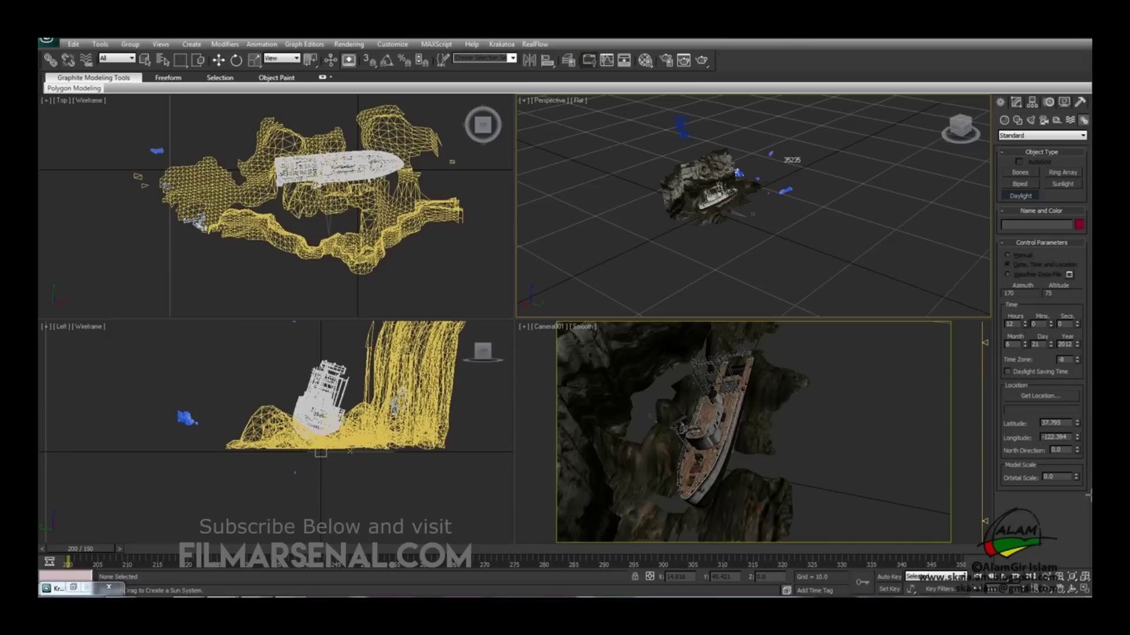
drag(344, 279, 353, 277)
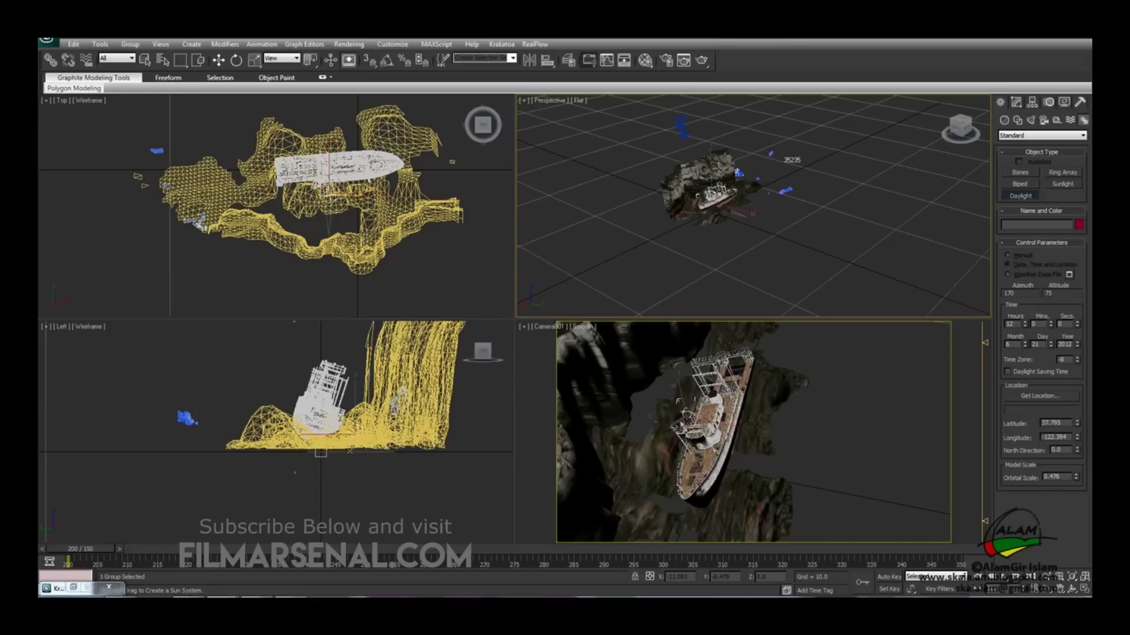
click(575, 44)
alt+middle_drag(608, 148, 598, 244)
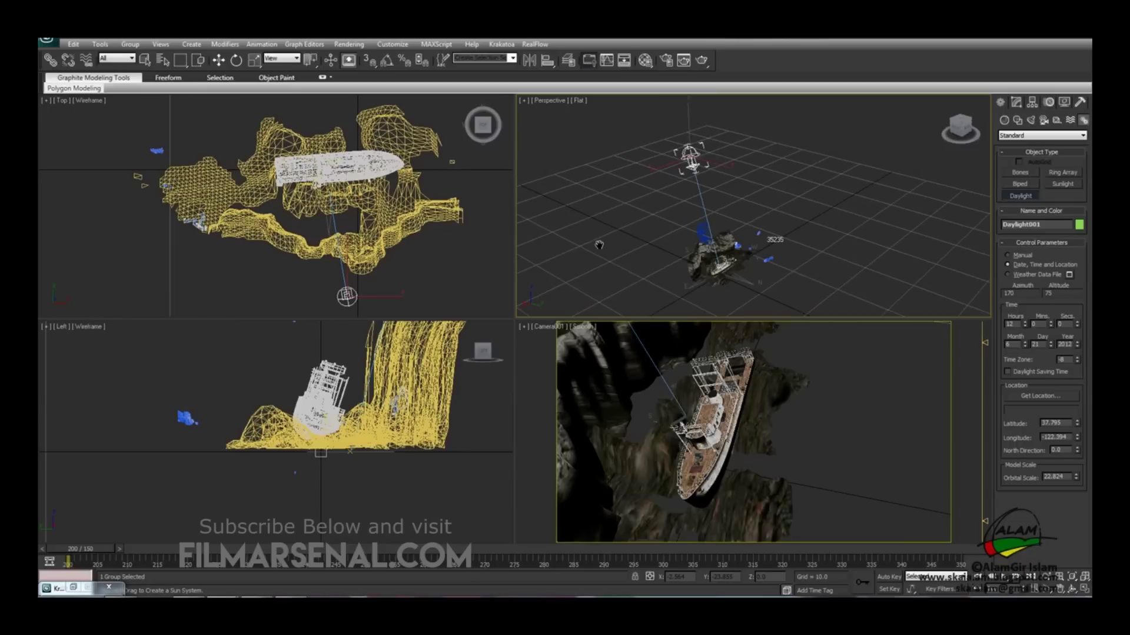
Switch the daylight to manual positioning and move the sun far to the opposite side of the ship and cliff
click(1007, 256)
key(w)
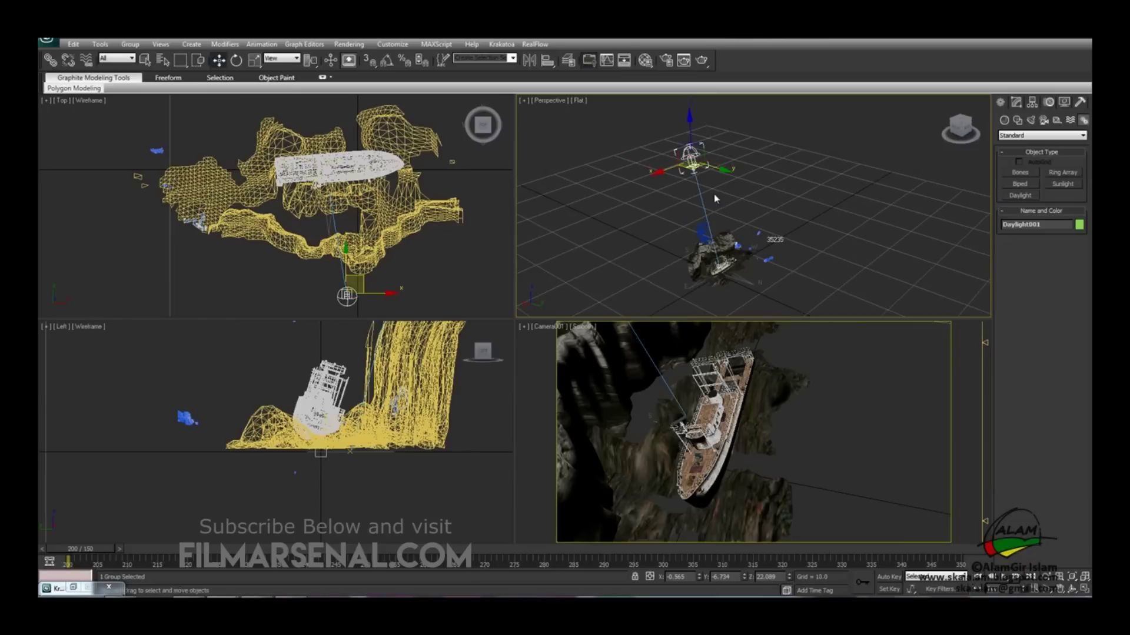
drag(694, 166, 854, 123)
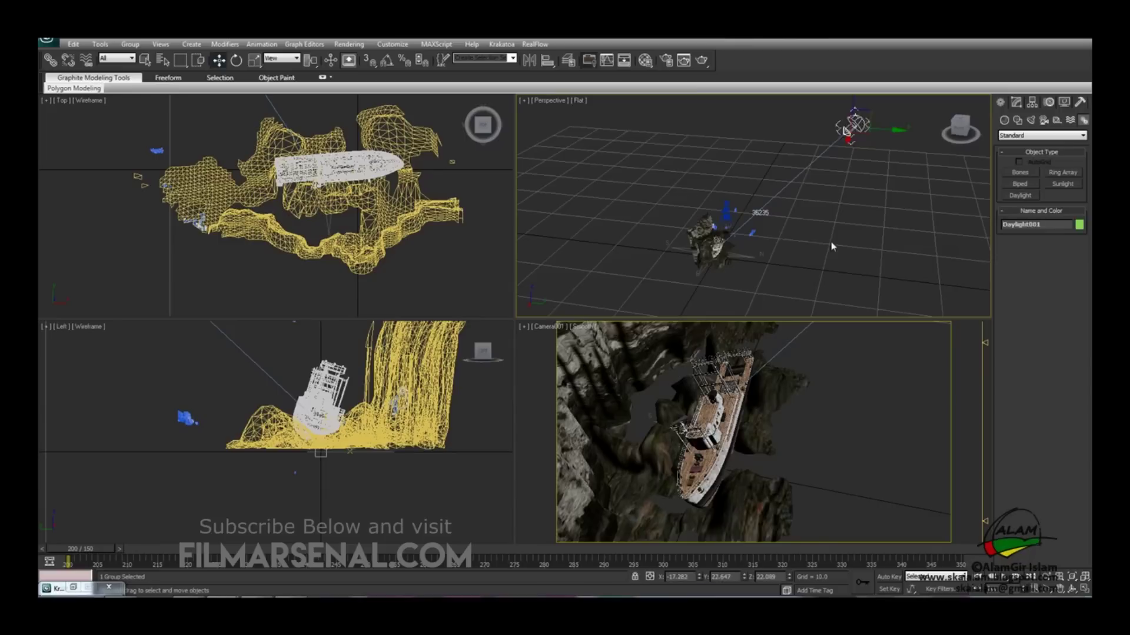
click(795, 242)
alt+middle_drag(796, 242, 759, 212)
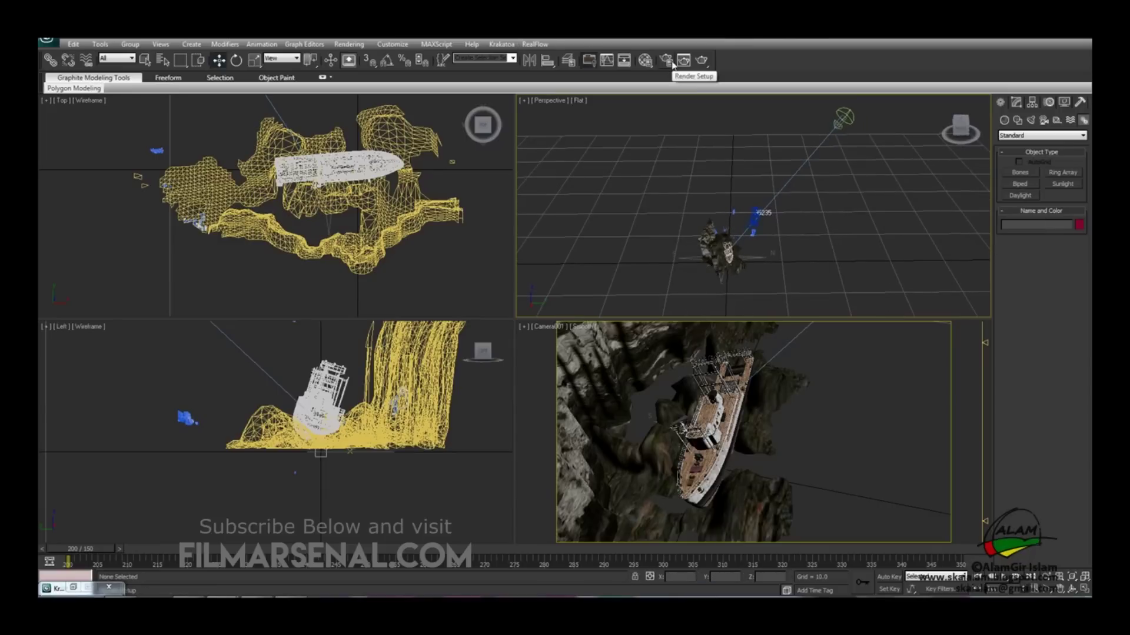
Render the camera view and arrange the restored Krakatoa floater beside the rendered frame window
click(682, 61)
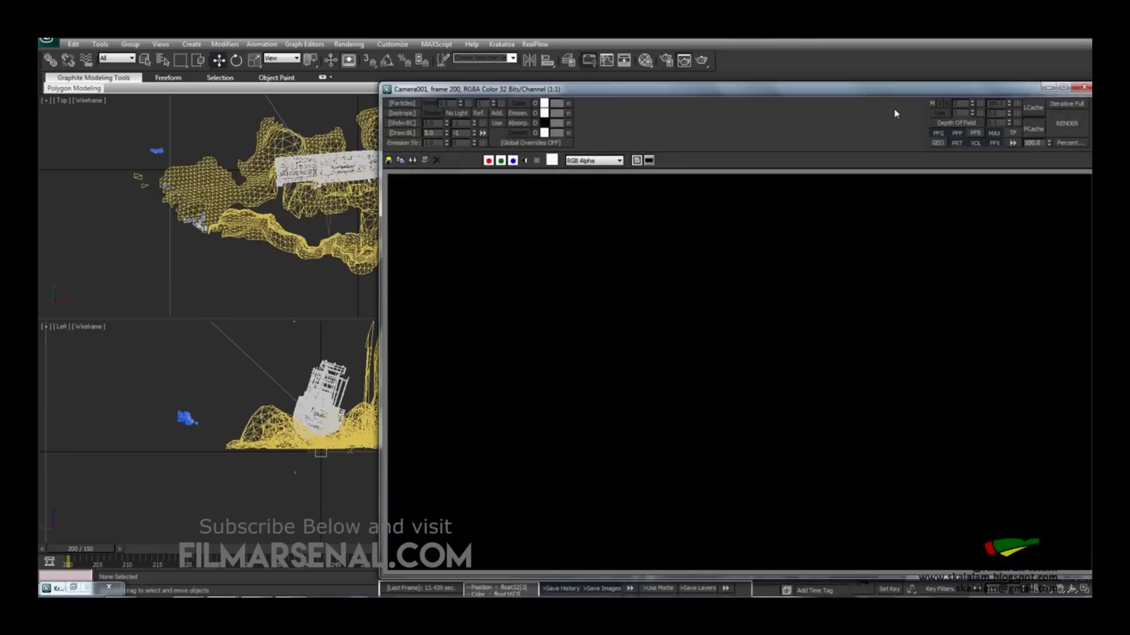
double_click(914, 87)
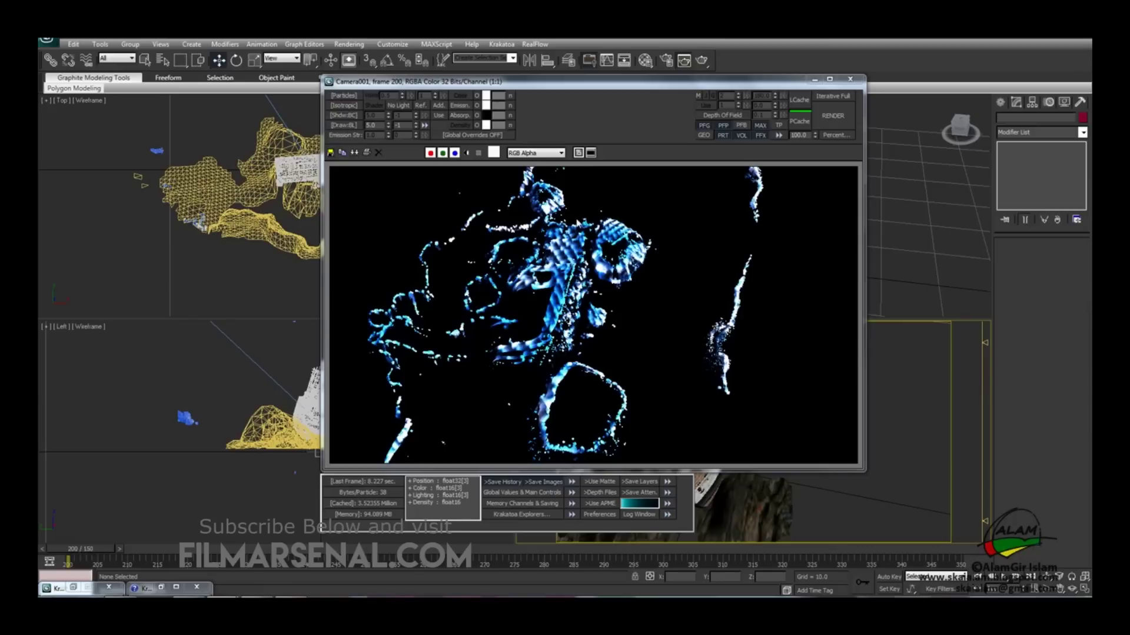
click(72, 587)
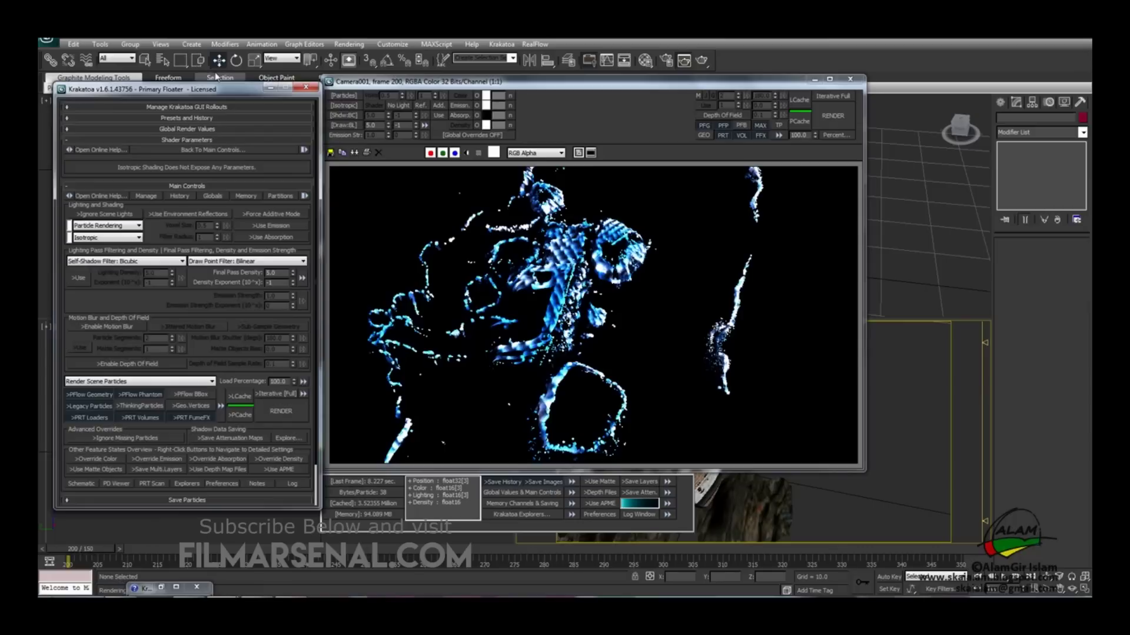
drag(207, 84, 206, 85)
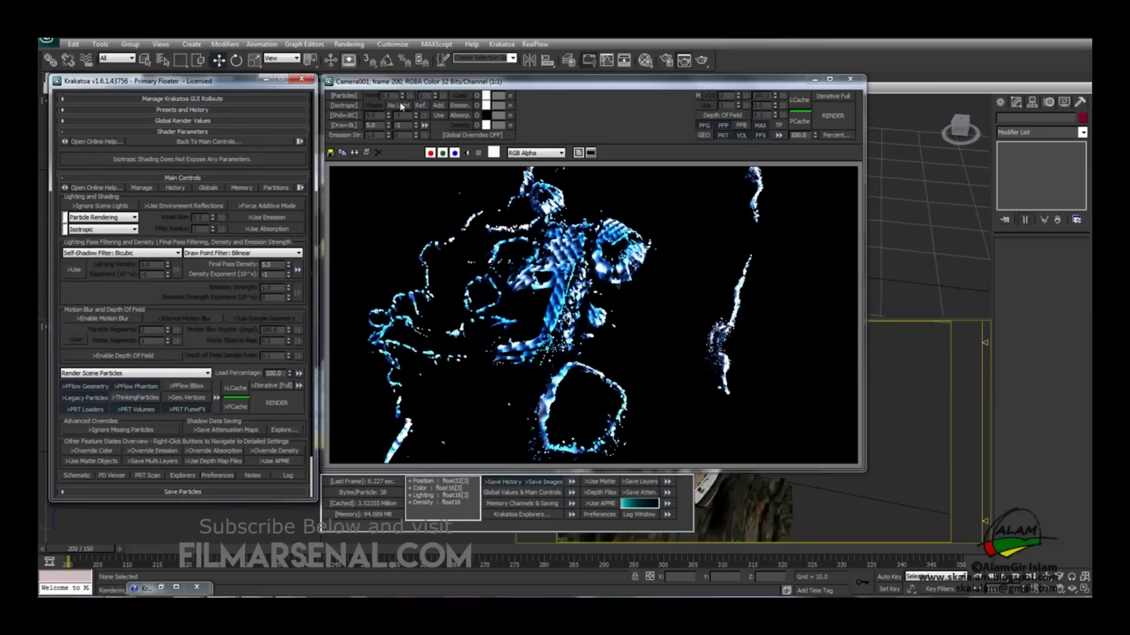
drag(420, 82, 509, 81)
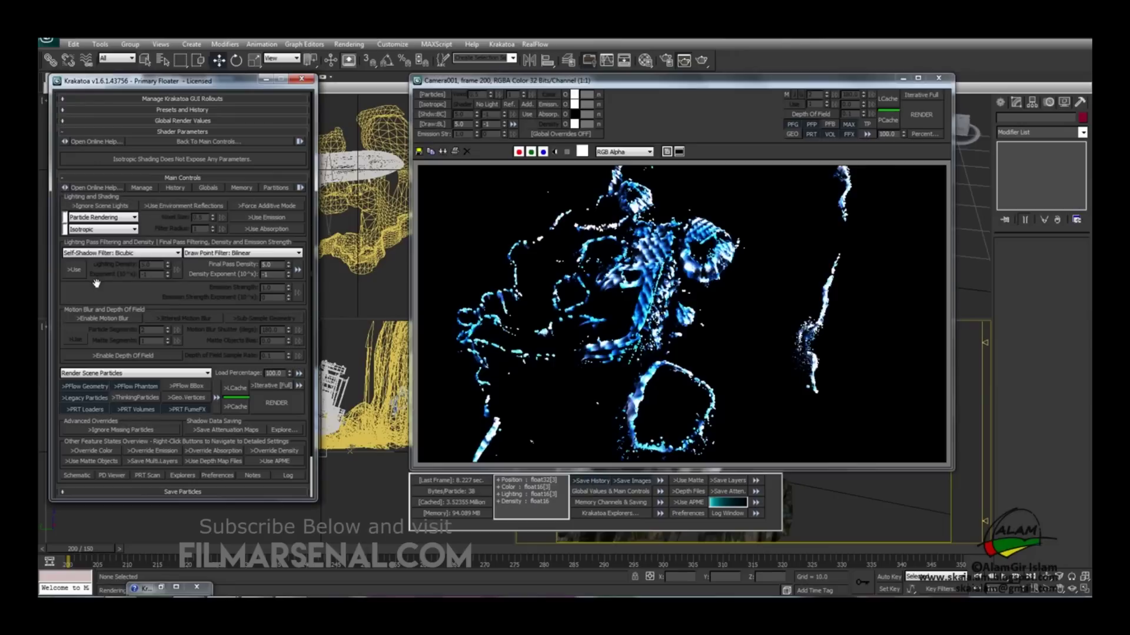
Set both the self-shadow filter and the draw point filter to Nearest
scroll(91, 275, down, 2)
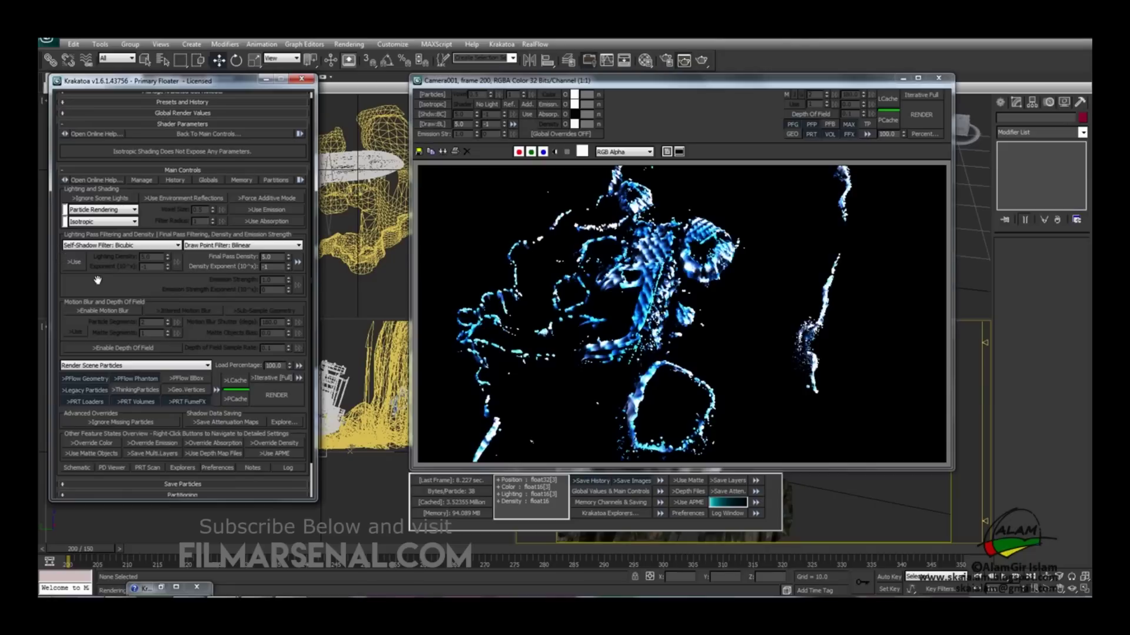
click(122, 246)
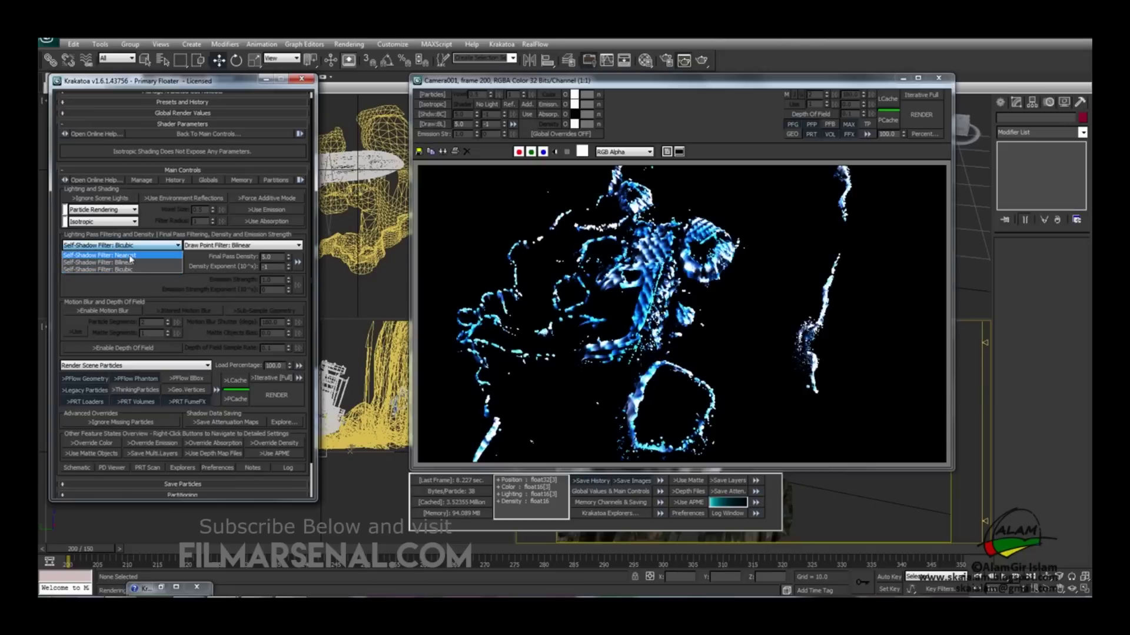
click(129, 256)
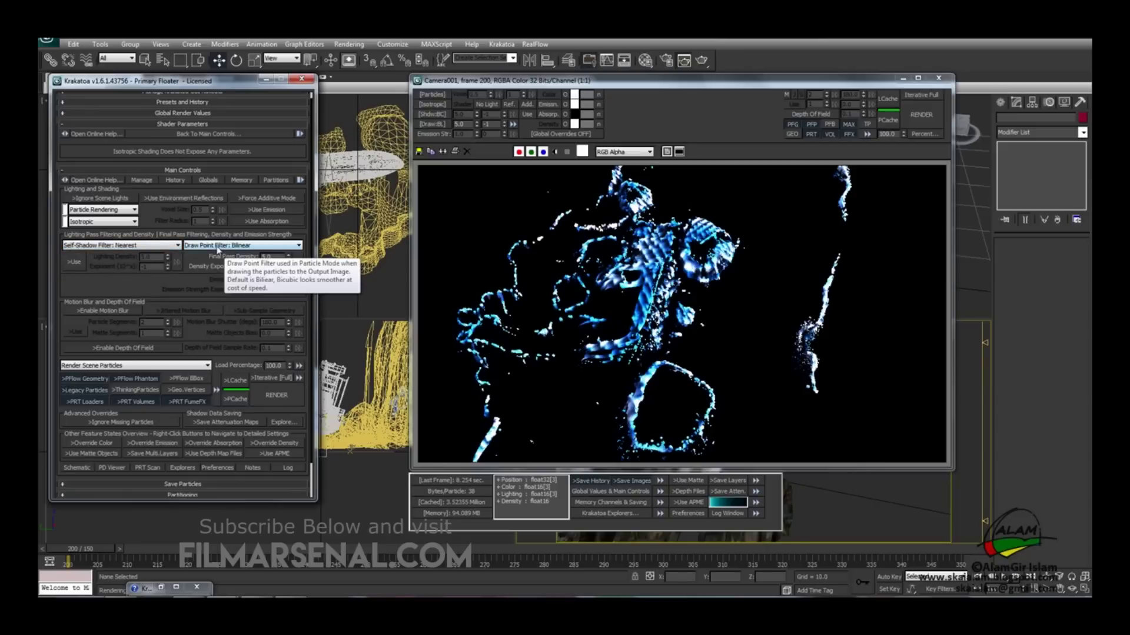
click(217, 249)
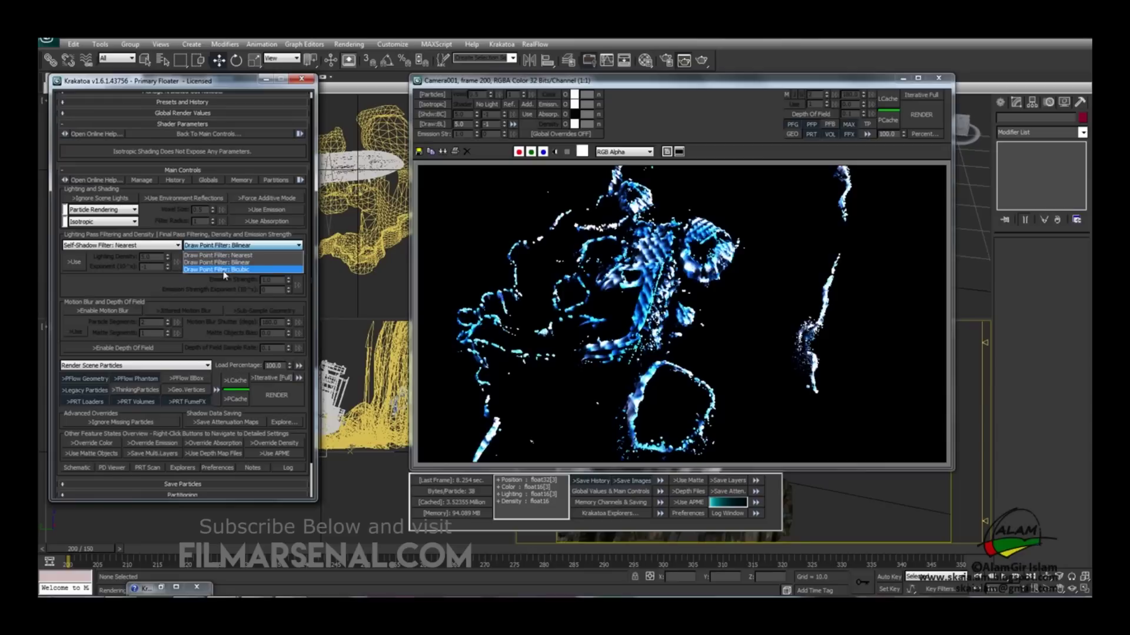
click(231, 255)
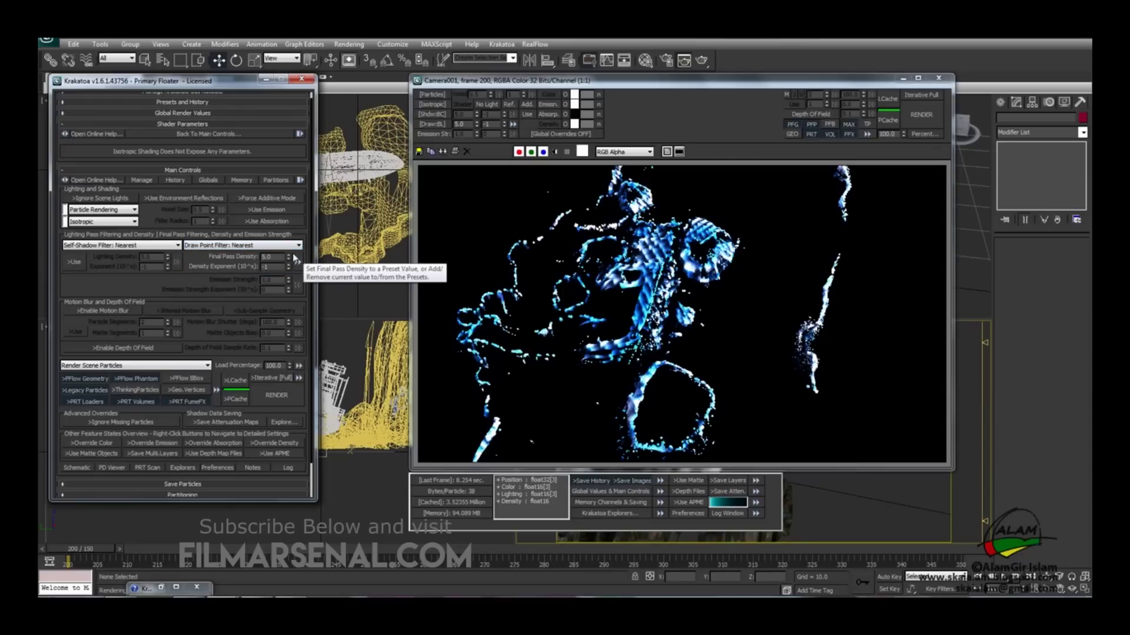
Enable the separate lighting pass density, re-render, and check the render's alpha channel
click(75, 263)
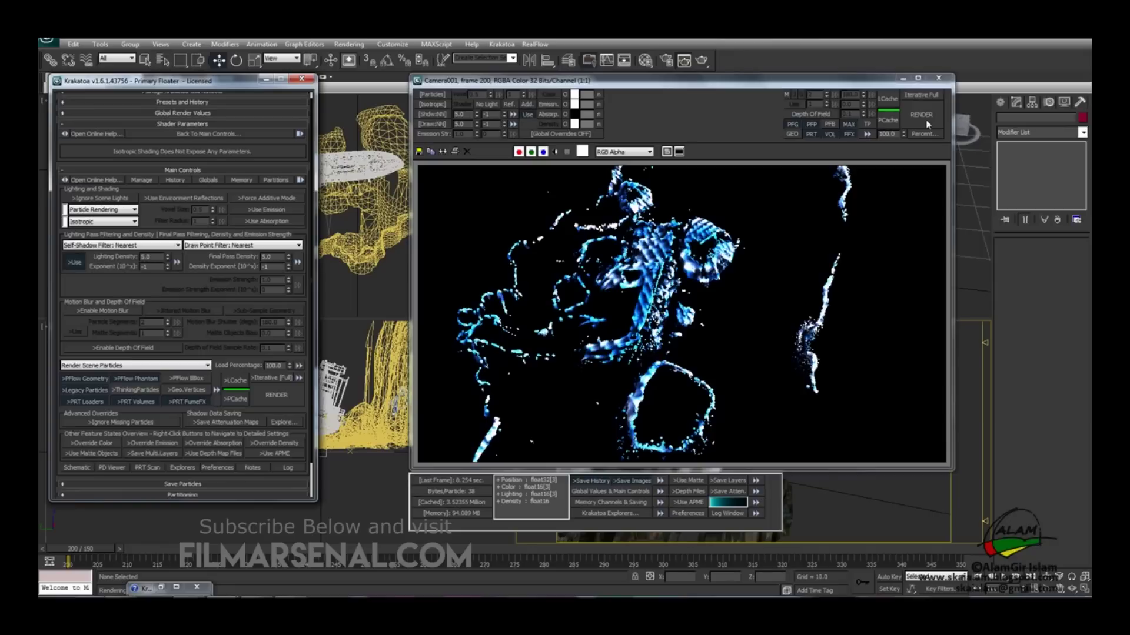
click(928, 123)
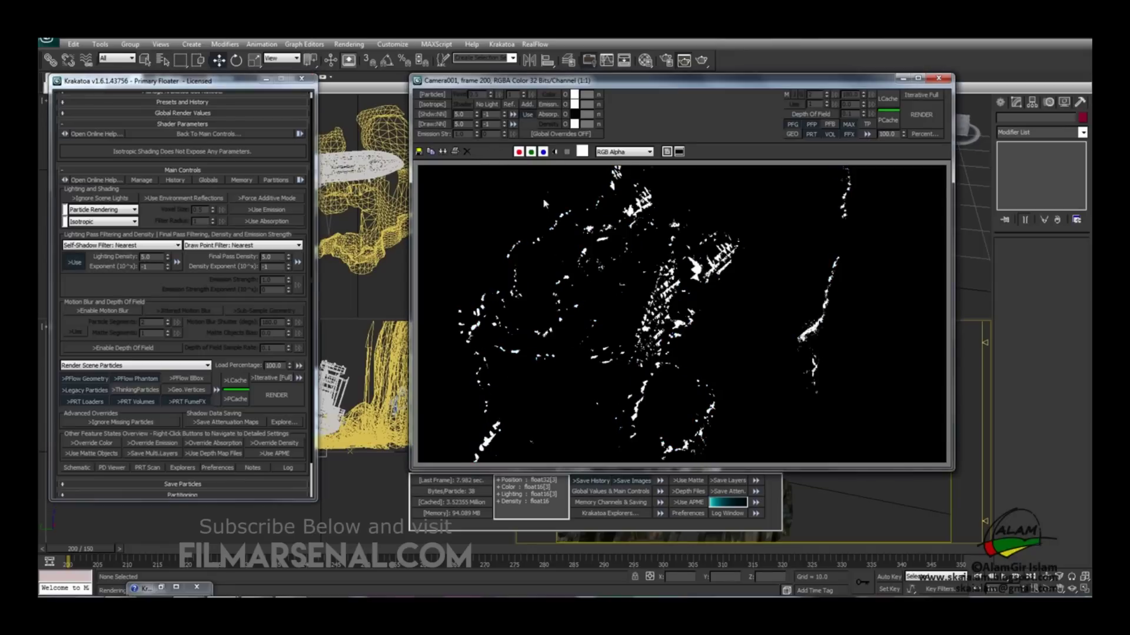
click(554, 153)
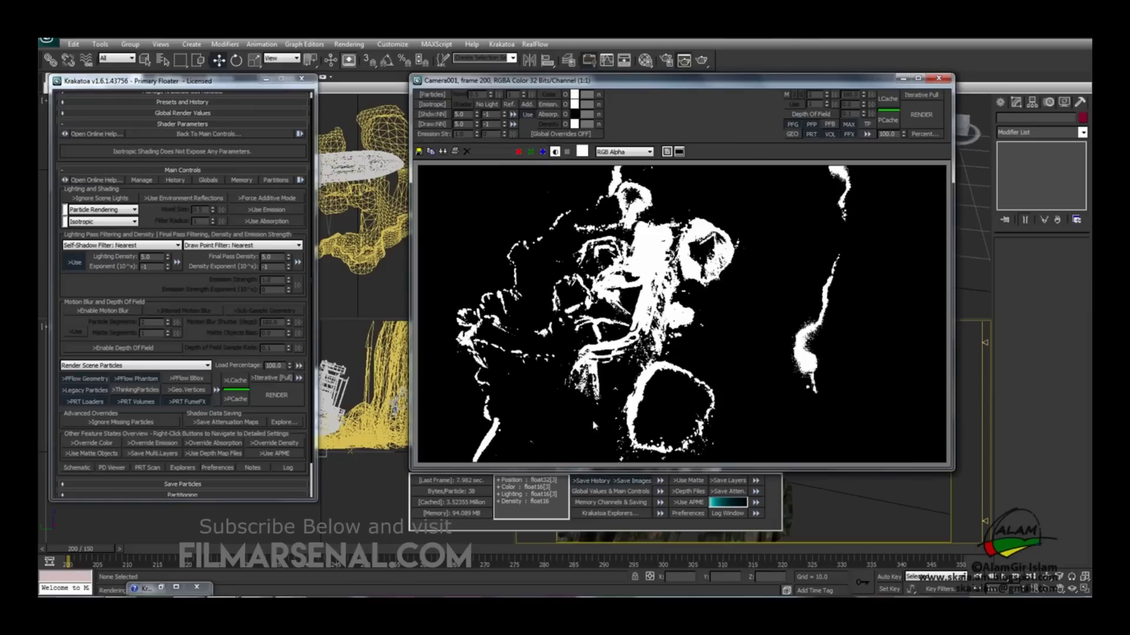
click(519, 152)
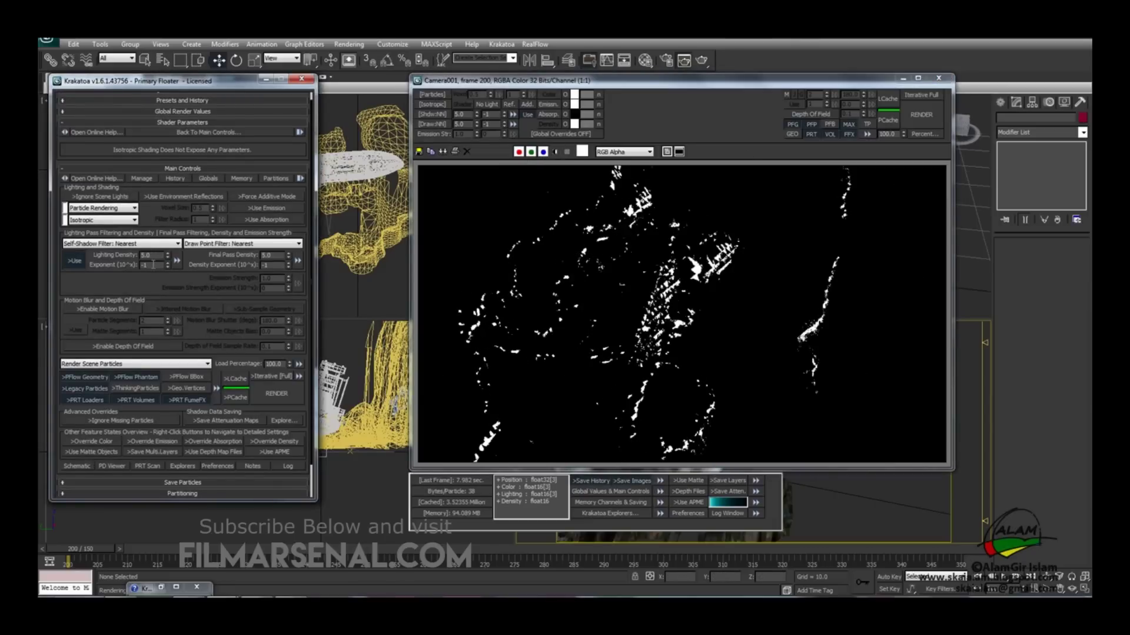
Set the lighting density to 1.0 with an exponent of -4 and re-render the frame
text(1)
key(Tab)
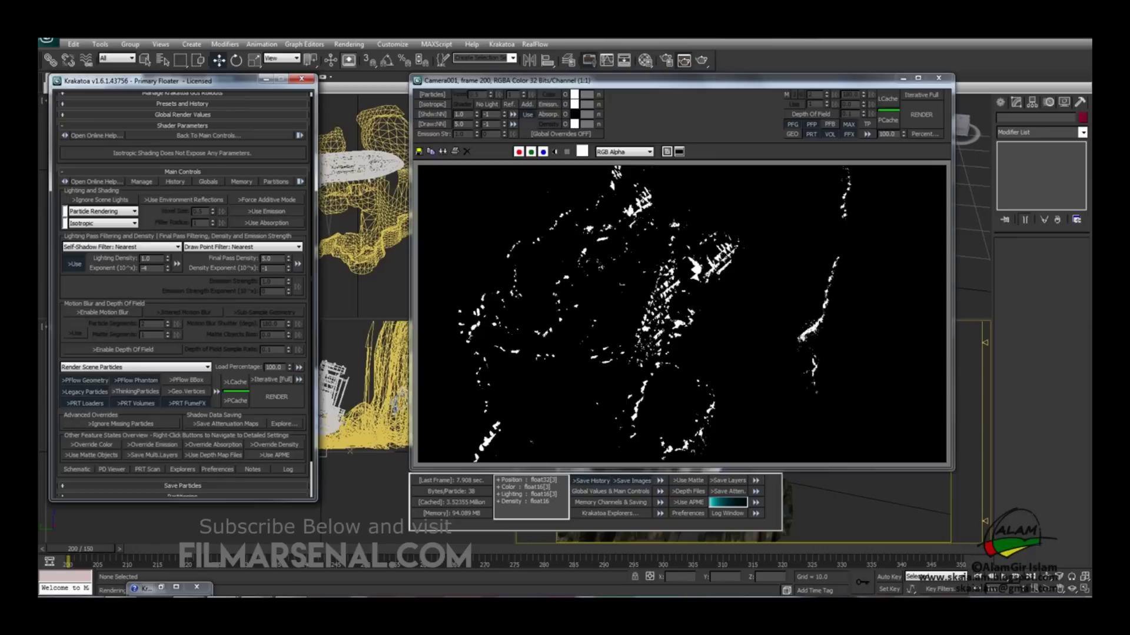
key(Return)
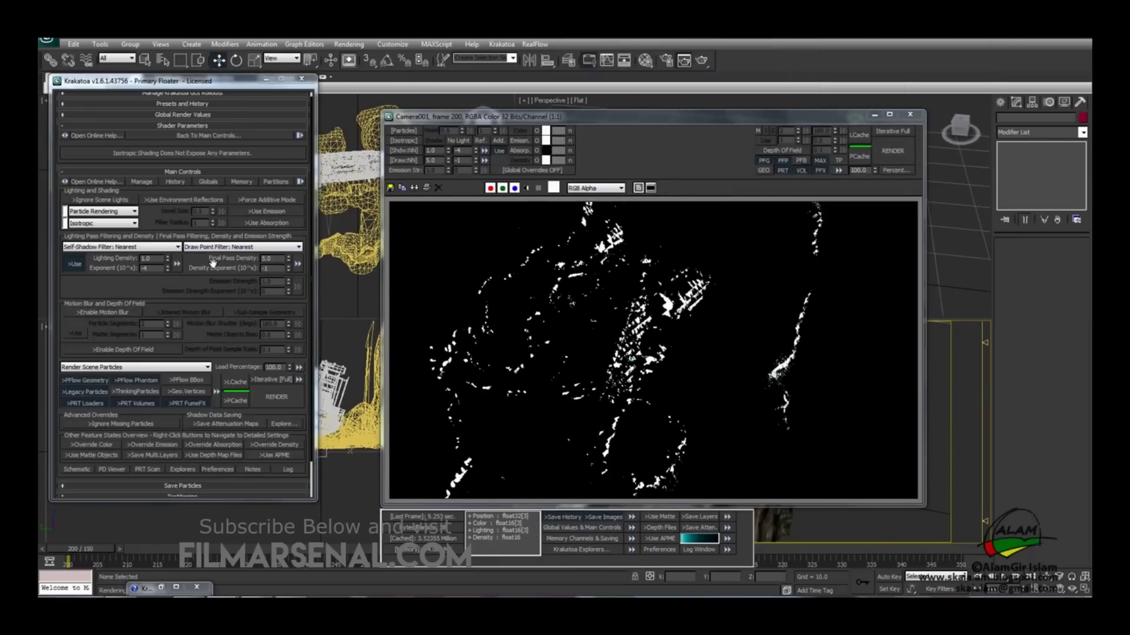
Set the final pass density to 1.0 with a density exponent of -5
double_click(274, 259)
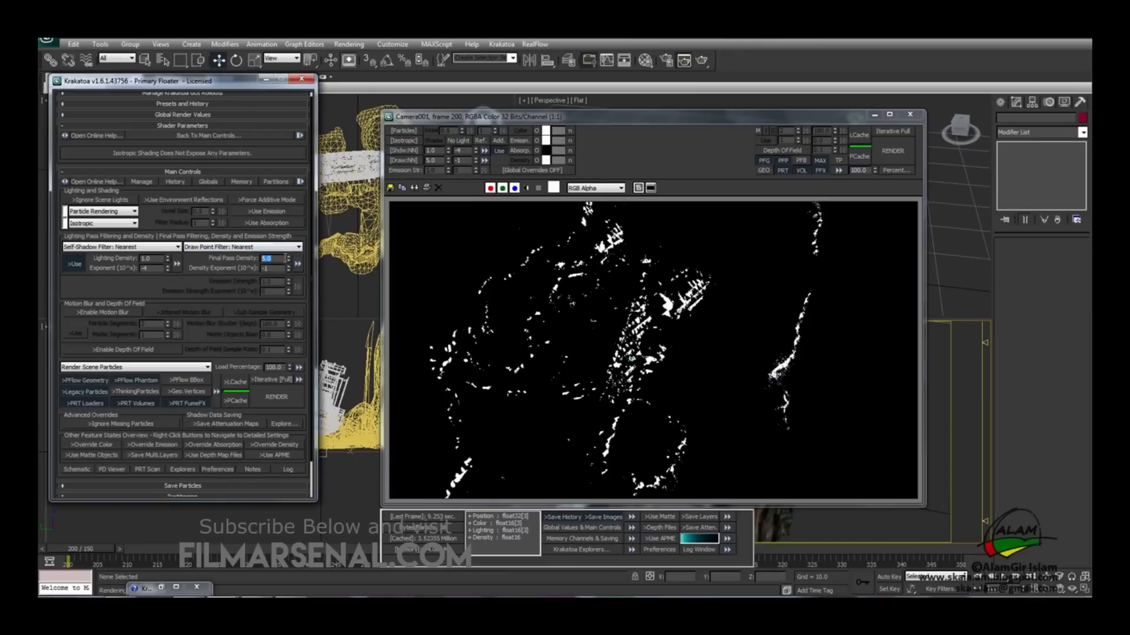
text(1)
key(Return)
key(Tab)
text(-5)
key(Return)
Re-render with a final pass density exponent of -9 and display the alpha channel
click(527, 188)
text(-9)
key(Return)
click(894, 151)
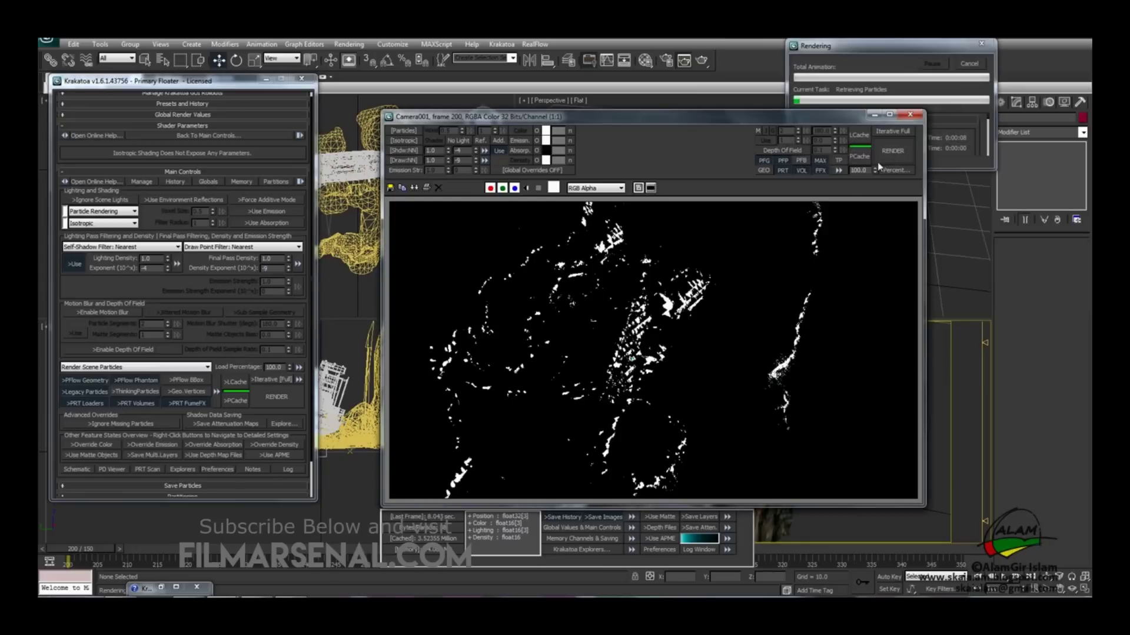
click(526, 189)
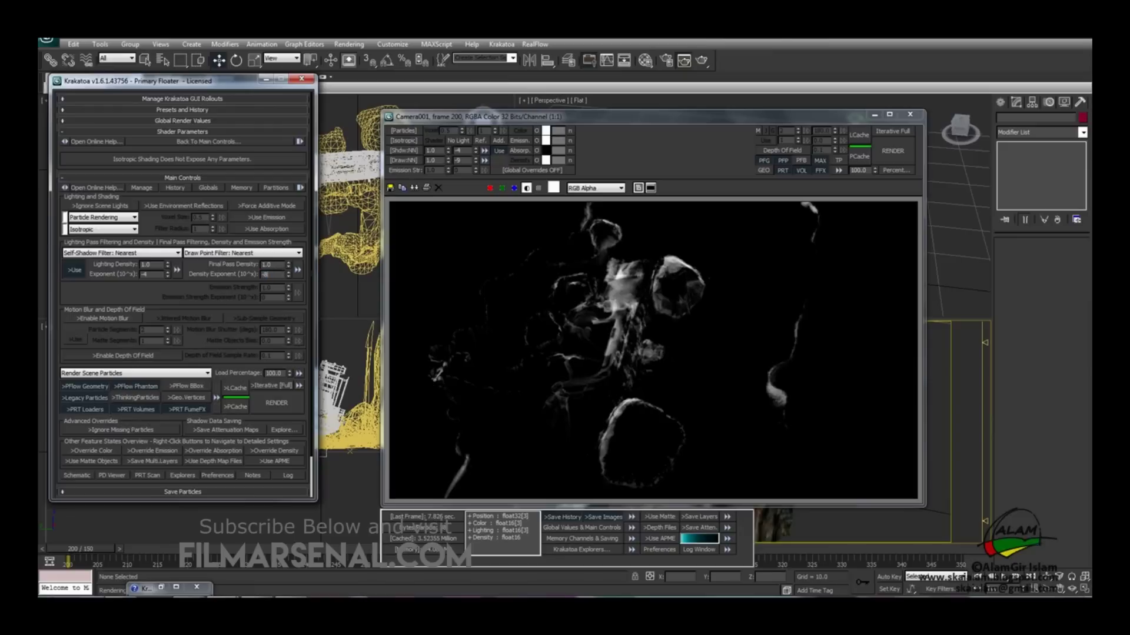
Re-render with a final pass density exponent of -8 and compare the color and alpha channels
text(-8)
key(Return)
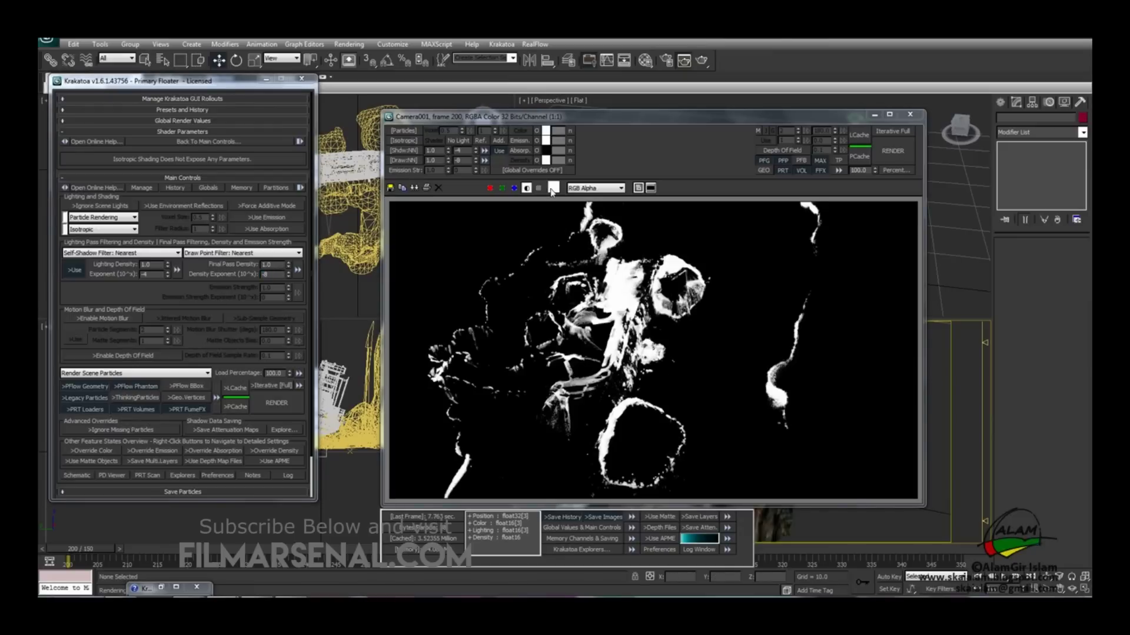
click(527, 188)
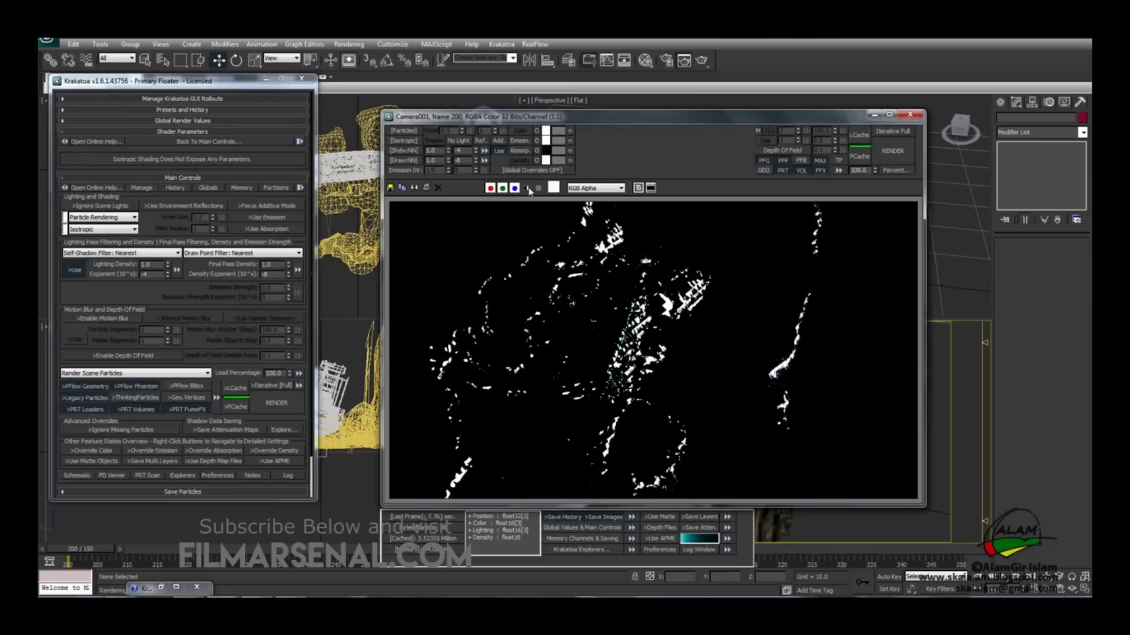
click(527, 187)
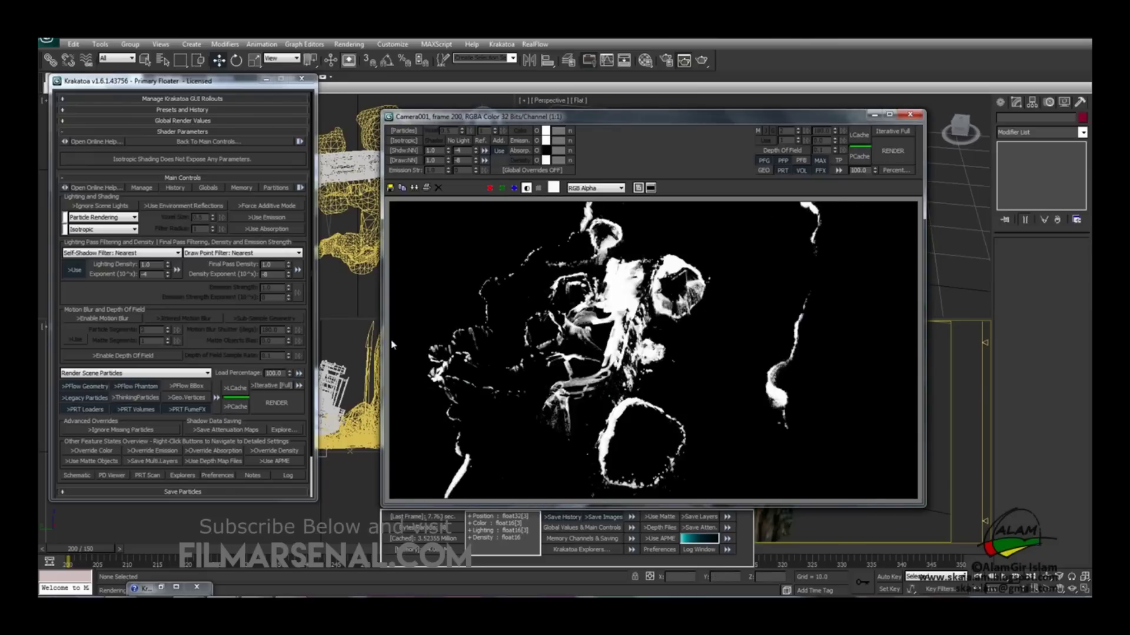
Lower the final pass density to 0.8 and re-render the frame
scroll(288, 254, down, 1)
click(288, 248)
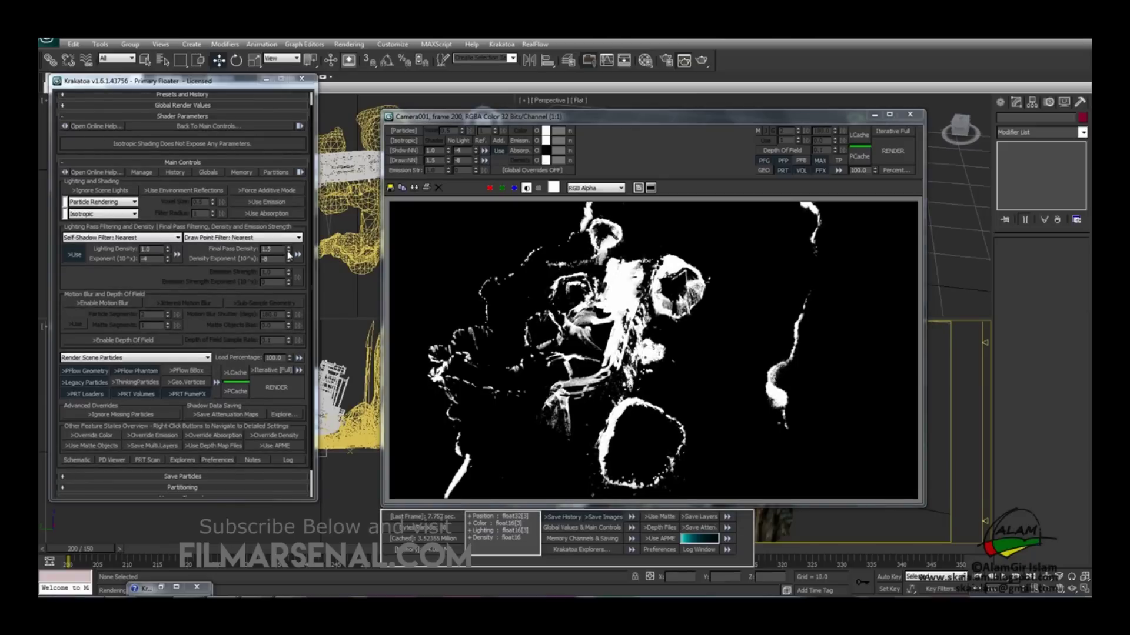
click(289, 252)
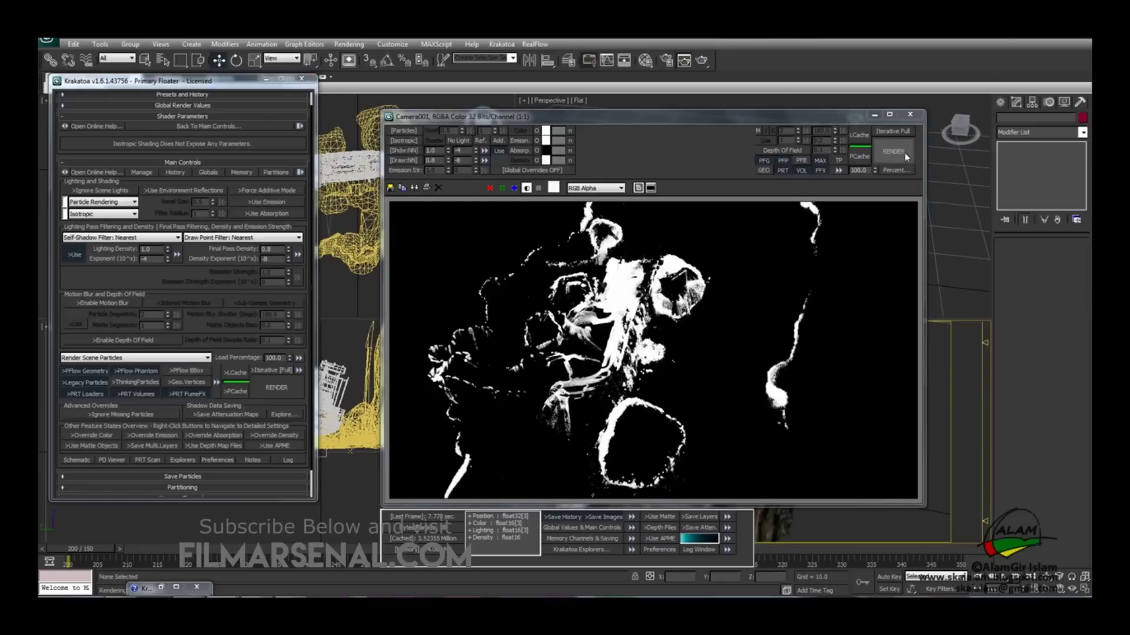
Enable motion blur with 3 particle segments and a 270-degree shutter, and re-render the frame
drag(108, 277, 111, 241)
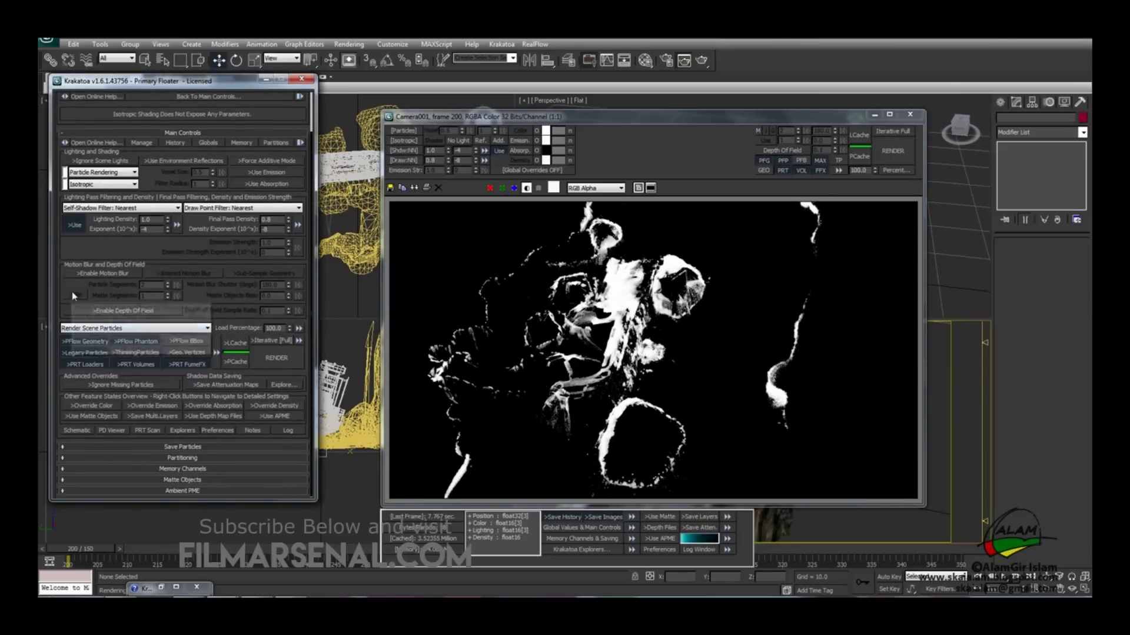
click(115, 274)
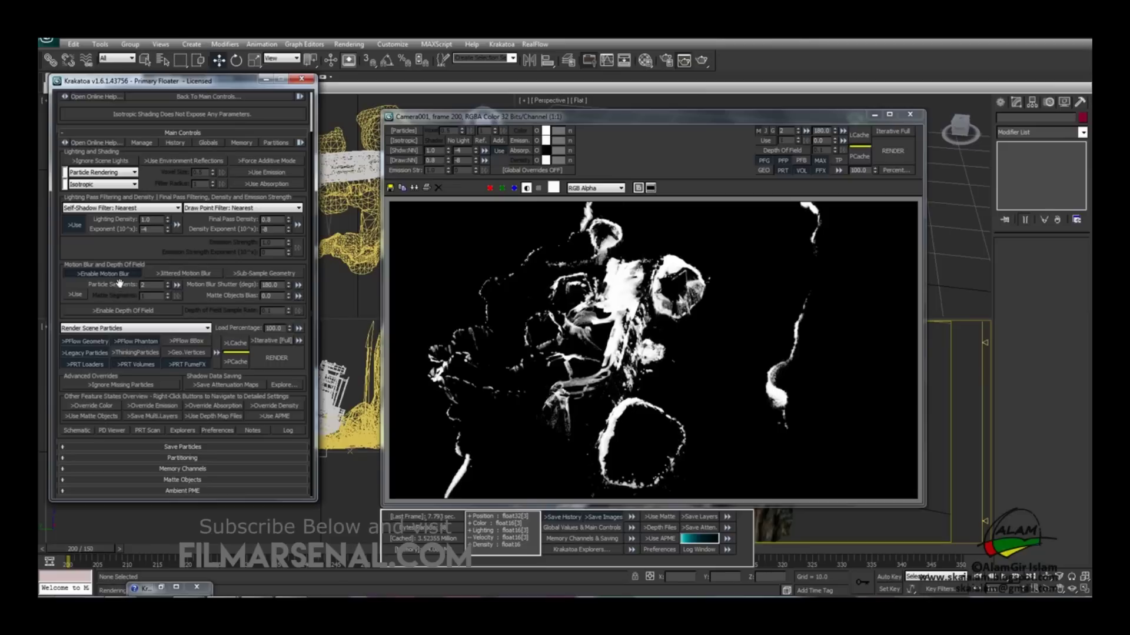
click(168, 283)
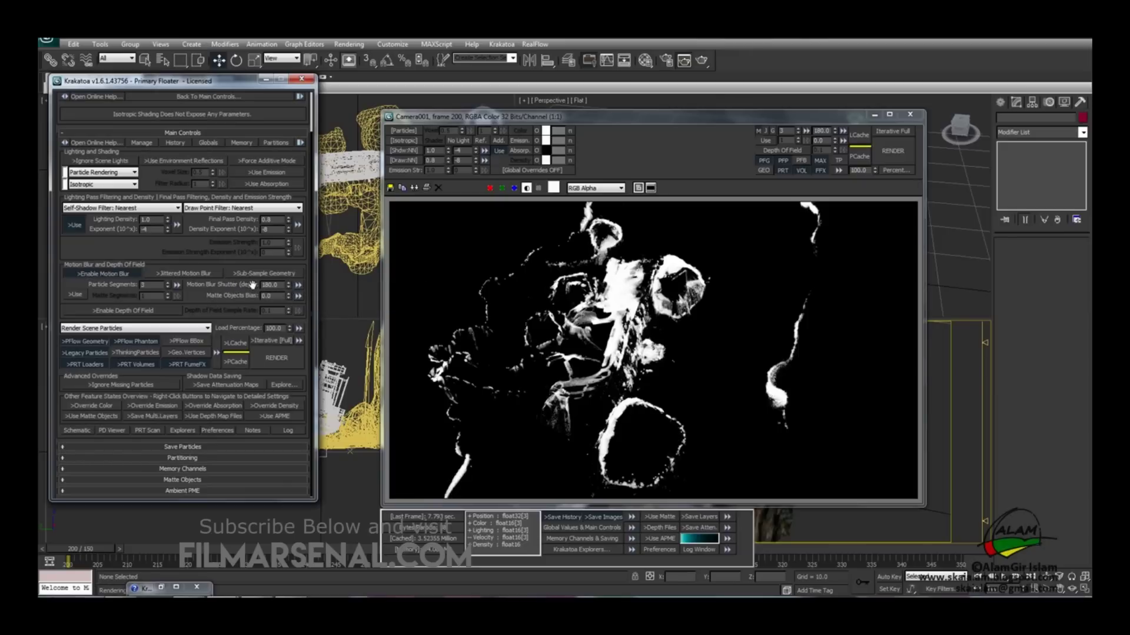
scroll(252, 284, up, 1)
double_click(280, 295)
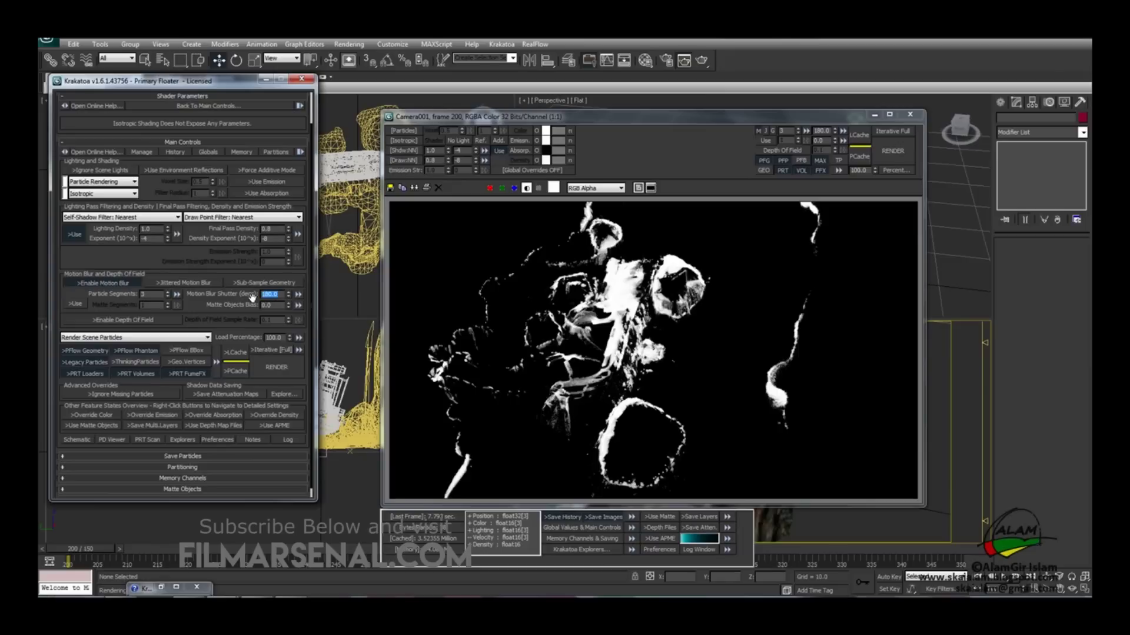
text(270)
key(Return)
scroll(220, 309, down, 1)
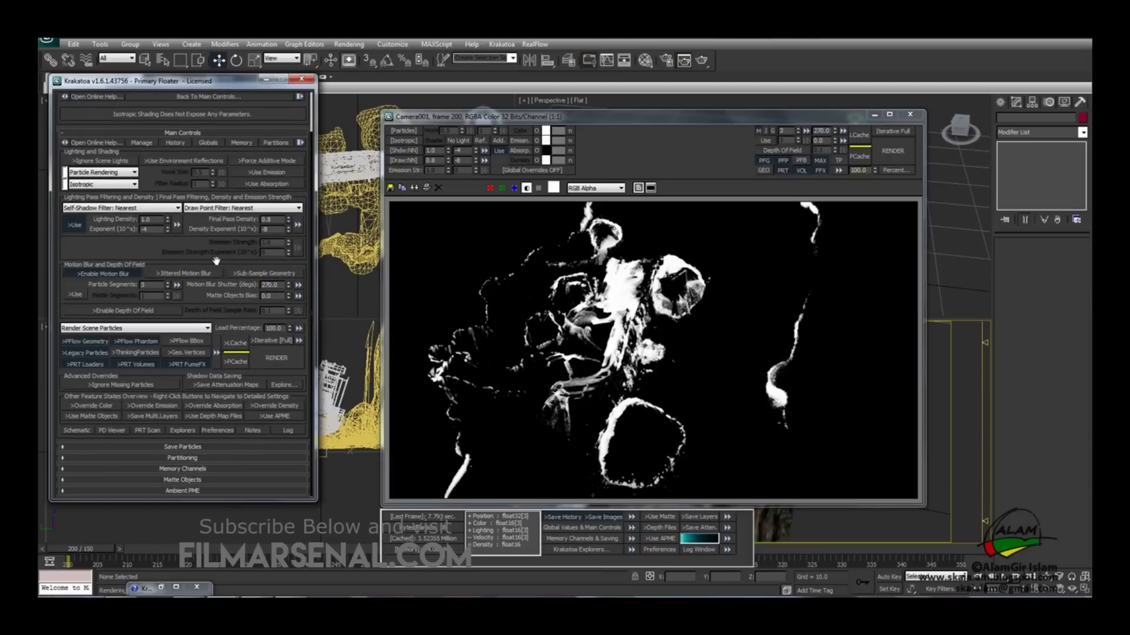
click(893, 149)
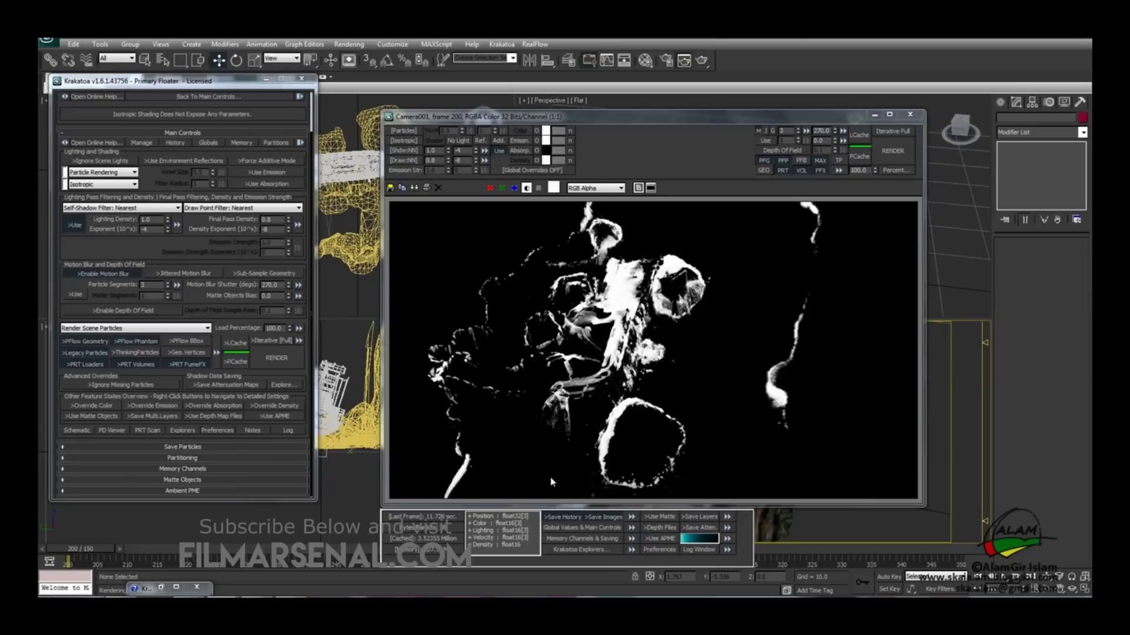
scroll(183, 294, up, 4)
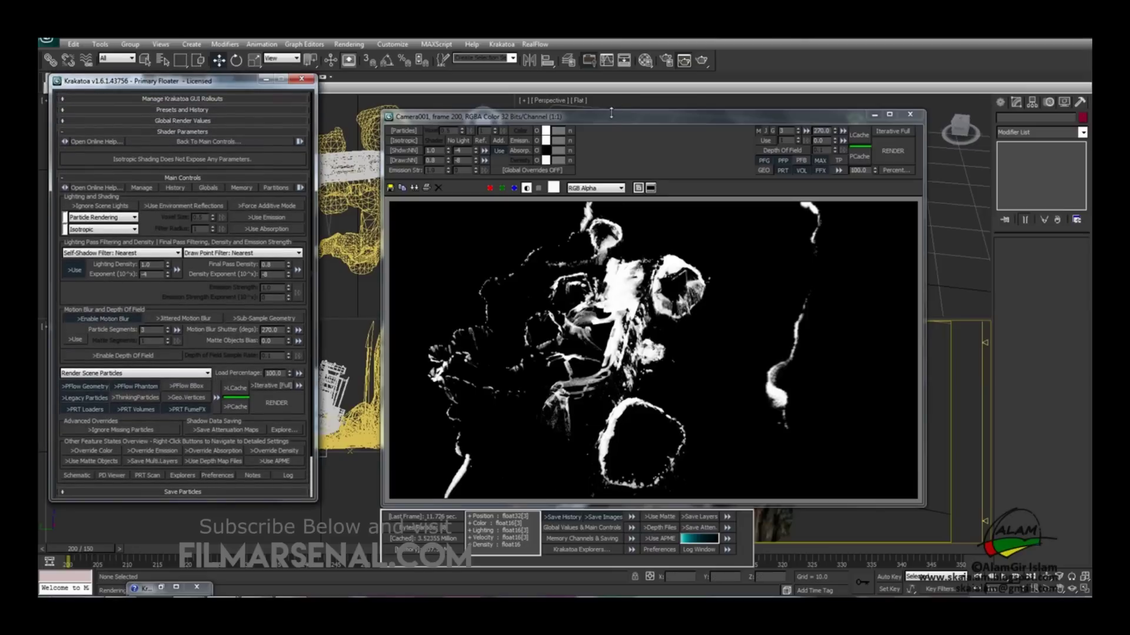
Maximize the camera view and set the fluid mesh loader's viewport triangle LOD to 100%
drag(608, 122, 295, 65)
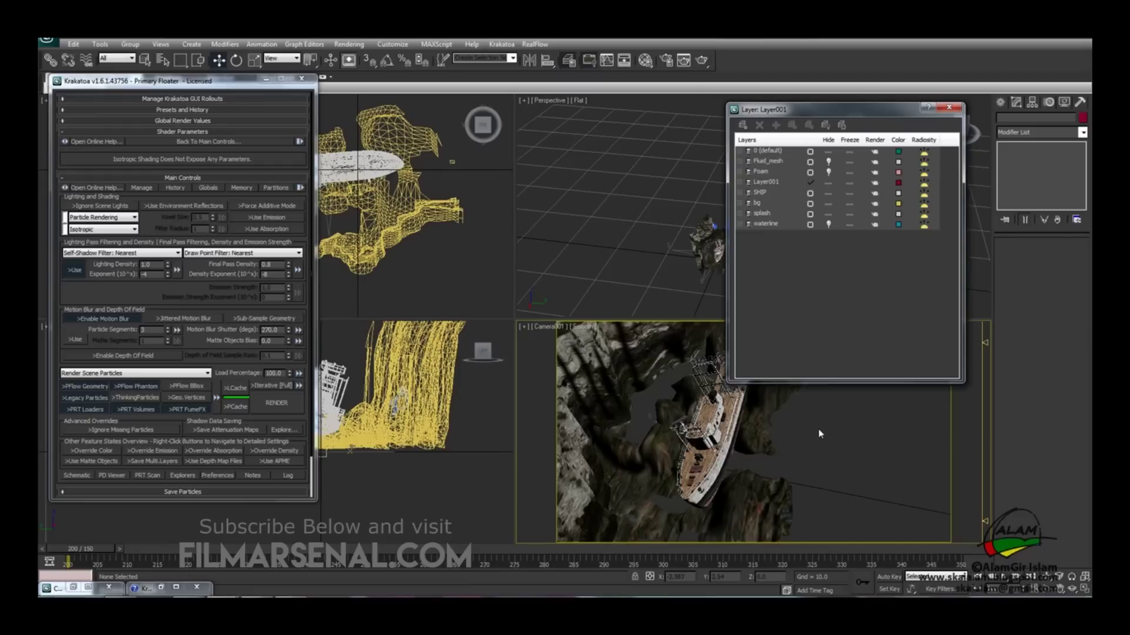
key(alt+w)
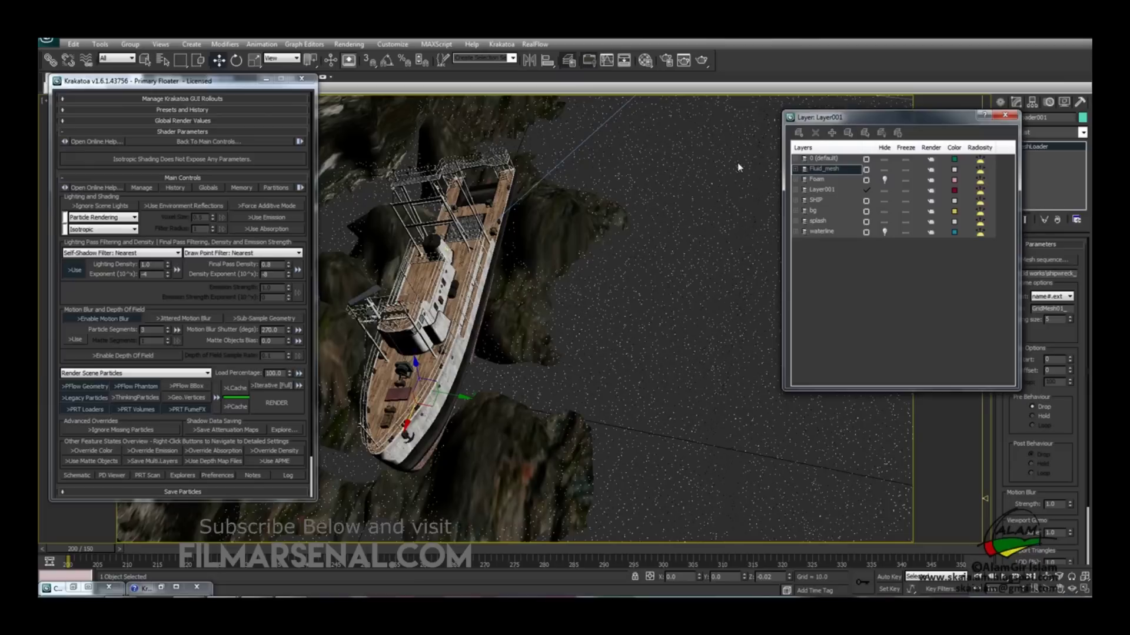
drag(896, 116, 594, 106)
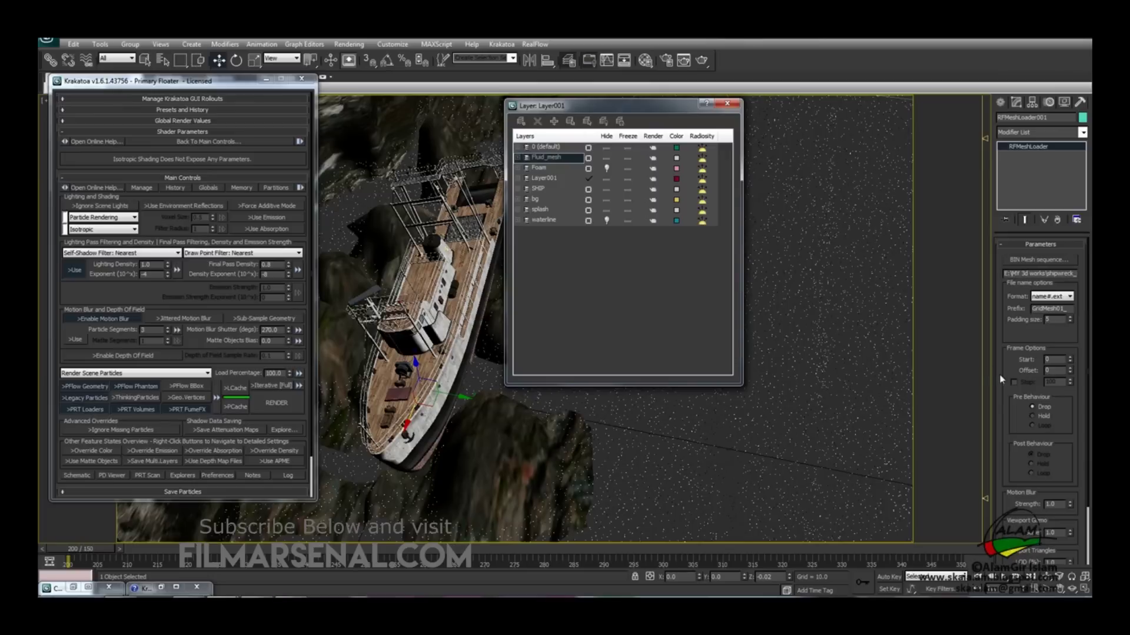
drag(1007, 329, 1012, 260)
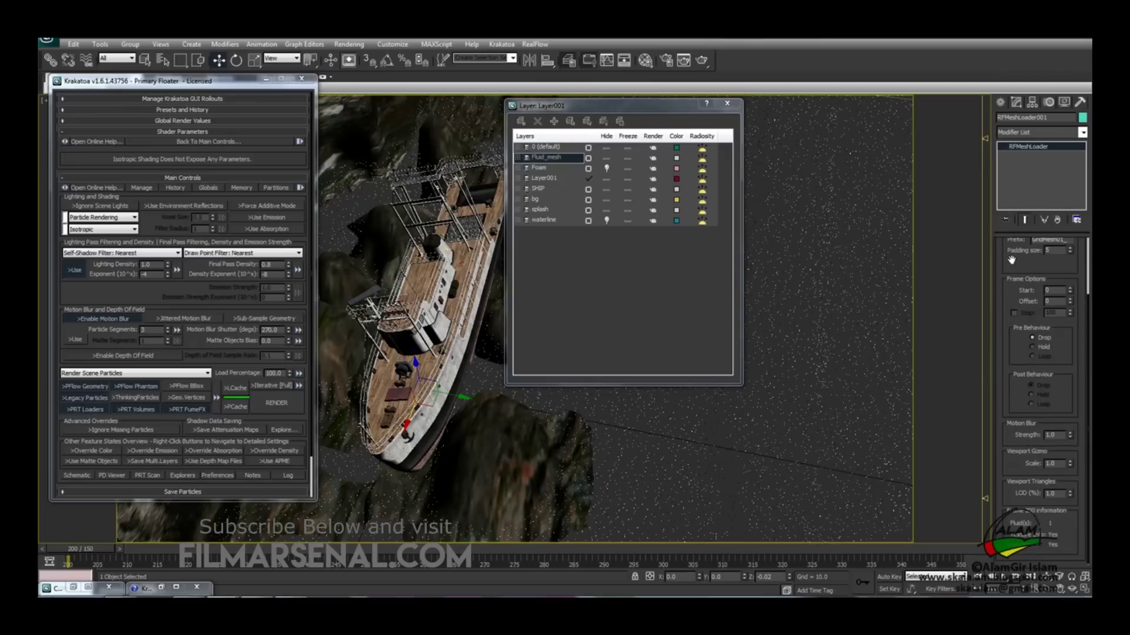
double_click(1053, 494)
text(100)
key(Return)
drag(665, 111, 806, 138)
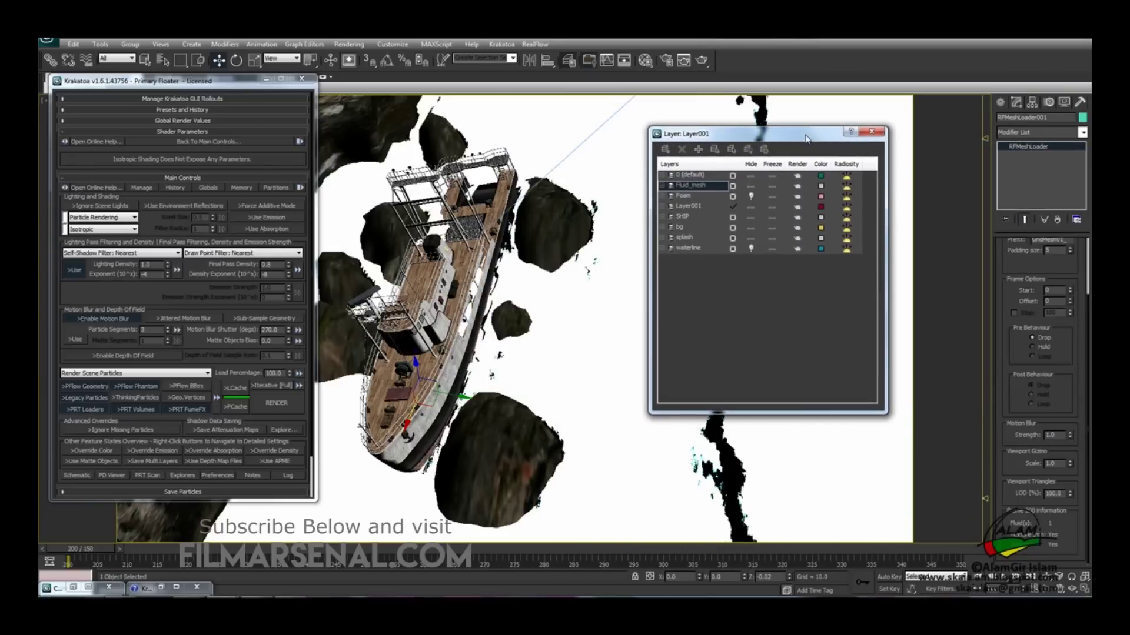
Select RFMeshLoader001, scene_group1 and Ship together from the scene object list
click(163, 62)
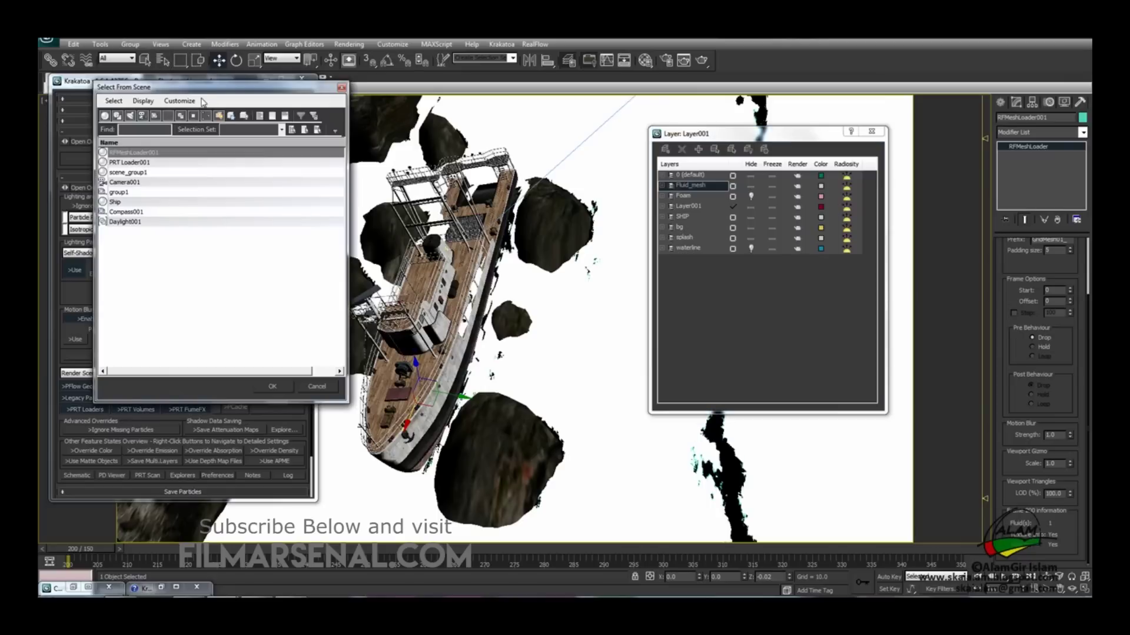
drag(197, 83, 461, 85)
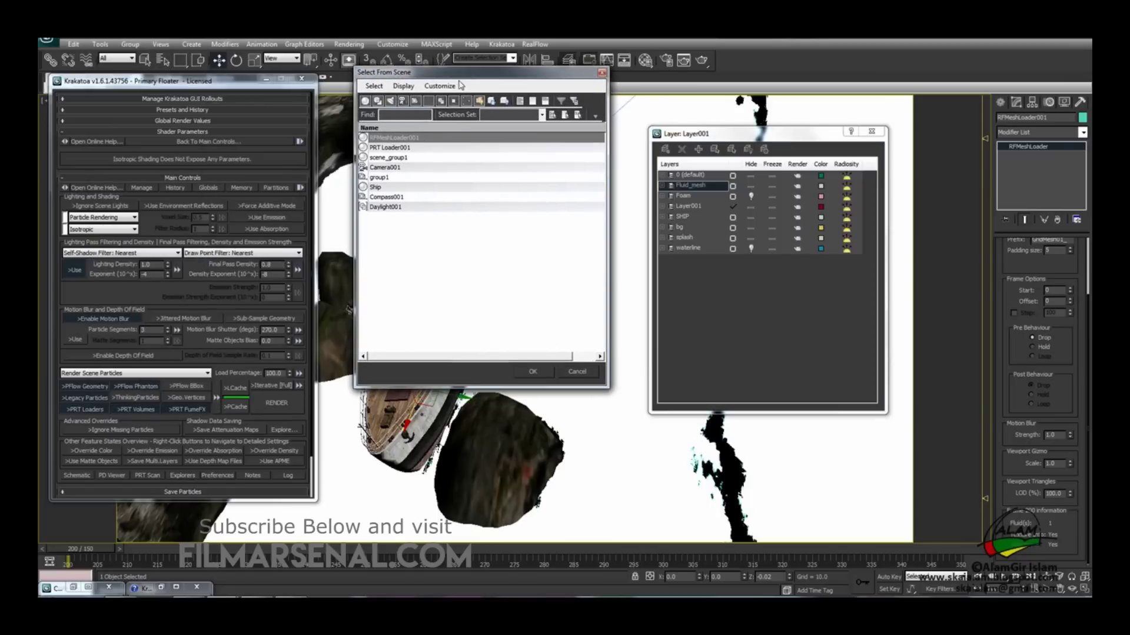
ctrl+click(382, 158)
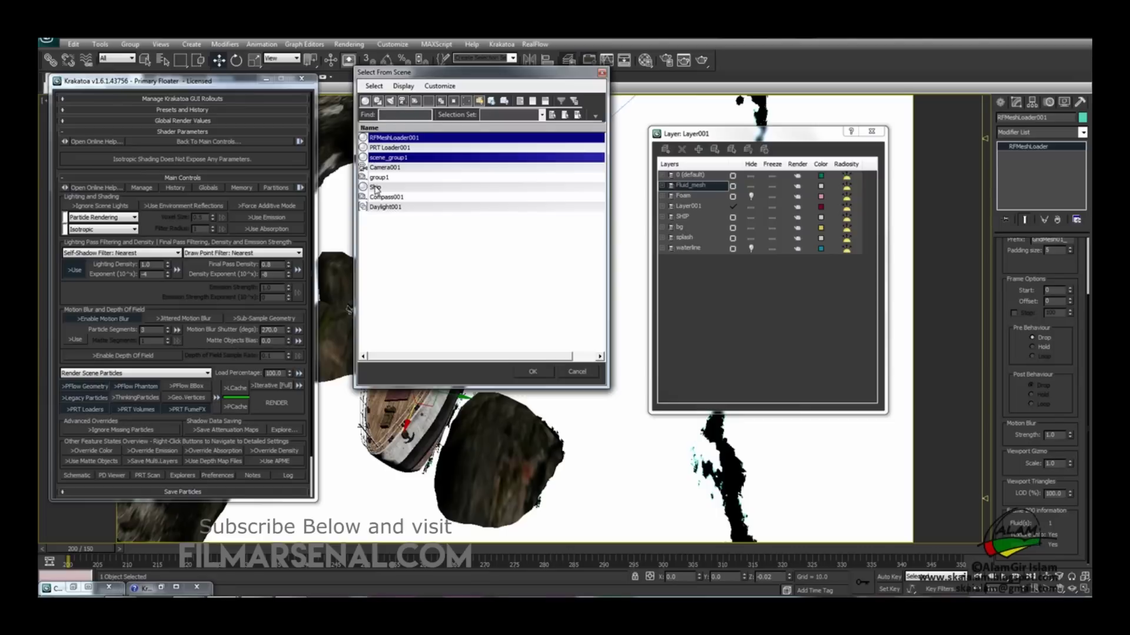
ctrl+click(376, 187)
click(527, 373)
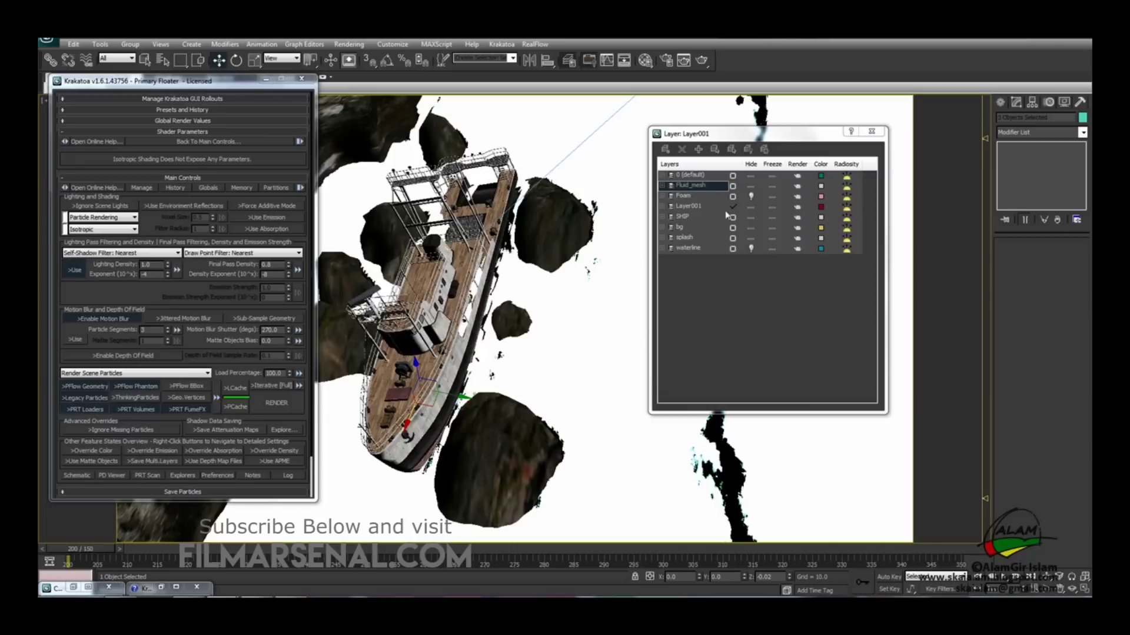
Update the KrakatoaMatteObjects named selection set from the selected objects and assign it as Krakatoa's matte set
drag(86, 295, 88, 177)
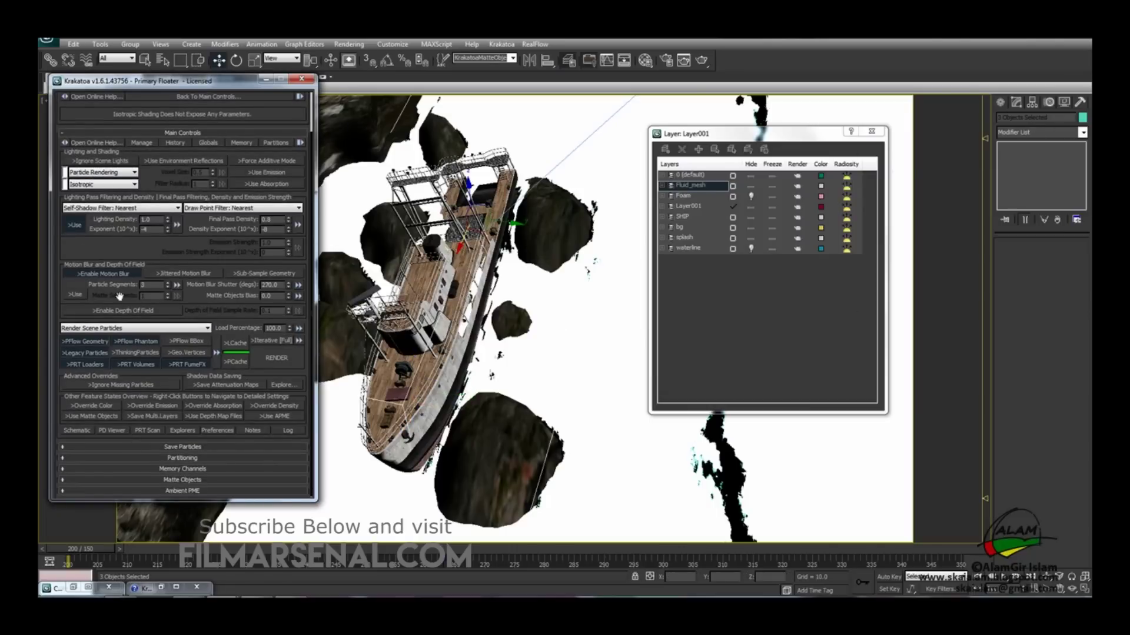
click(64, 480)
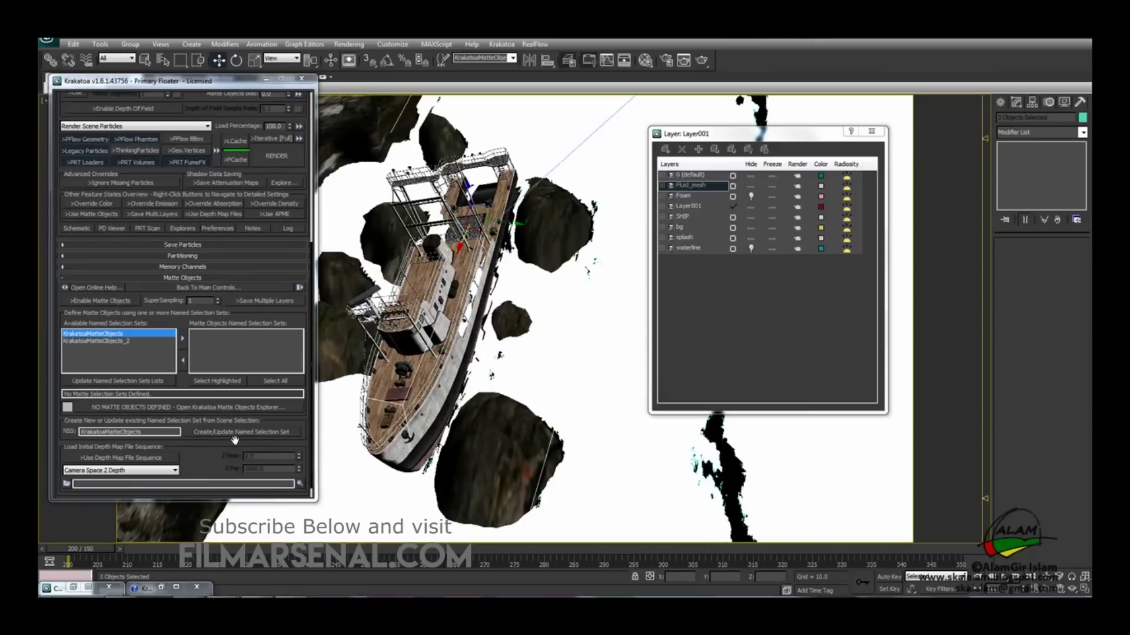
click(202, 433)
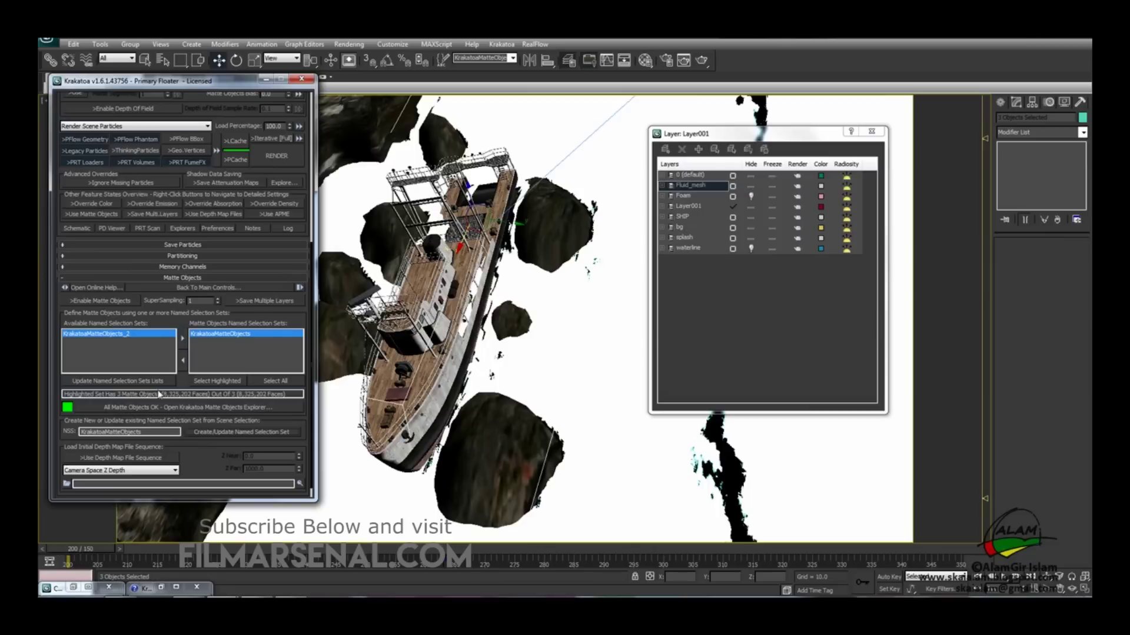
Check the fluid mesh, rocks and ship for render, visibility and layer problems in the Krakatoa Matte Objects Explorer
double_click(234, 394)
drag(237, 394, 269, 395)
click(201, 408)
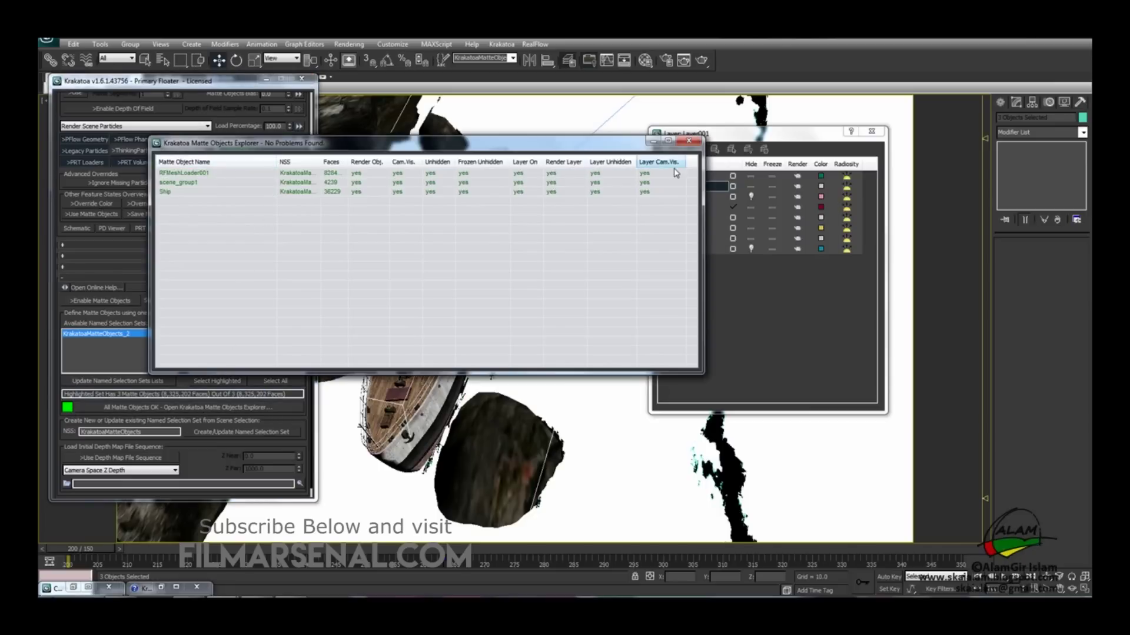
click(180, 173)
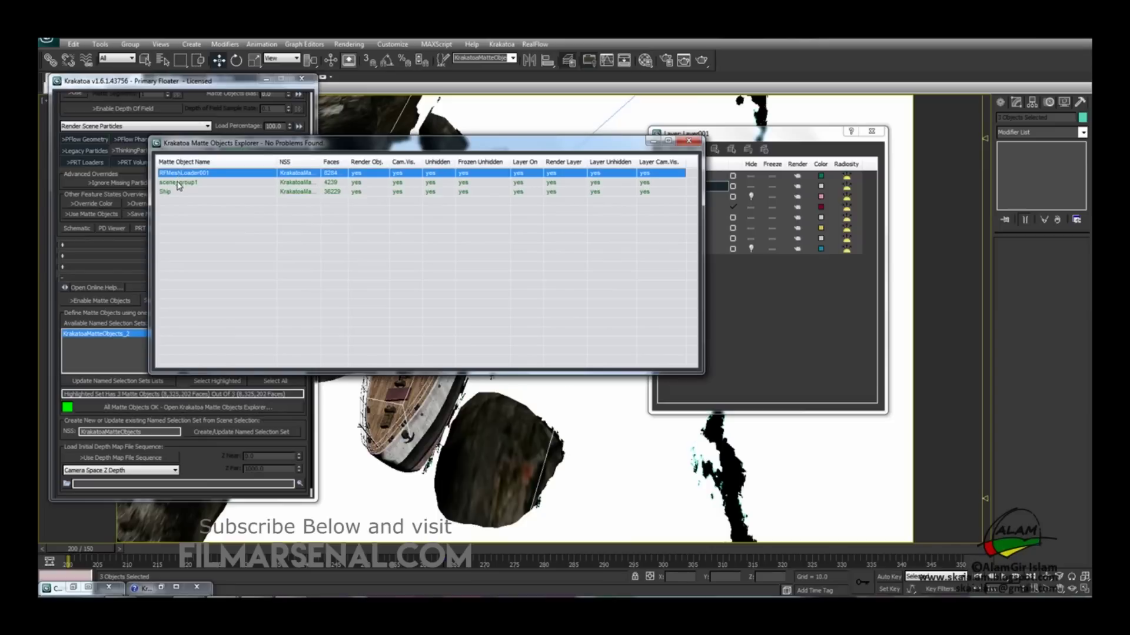
click(177, 183)
click(169, 193)
click(173, 183)
click(176, 173)
click(226, 244)
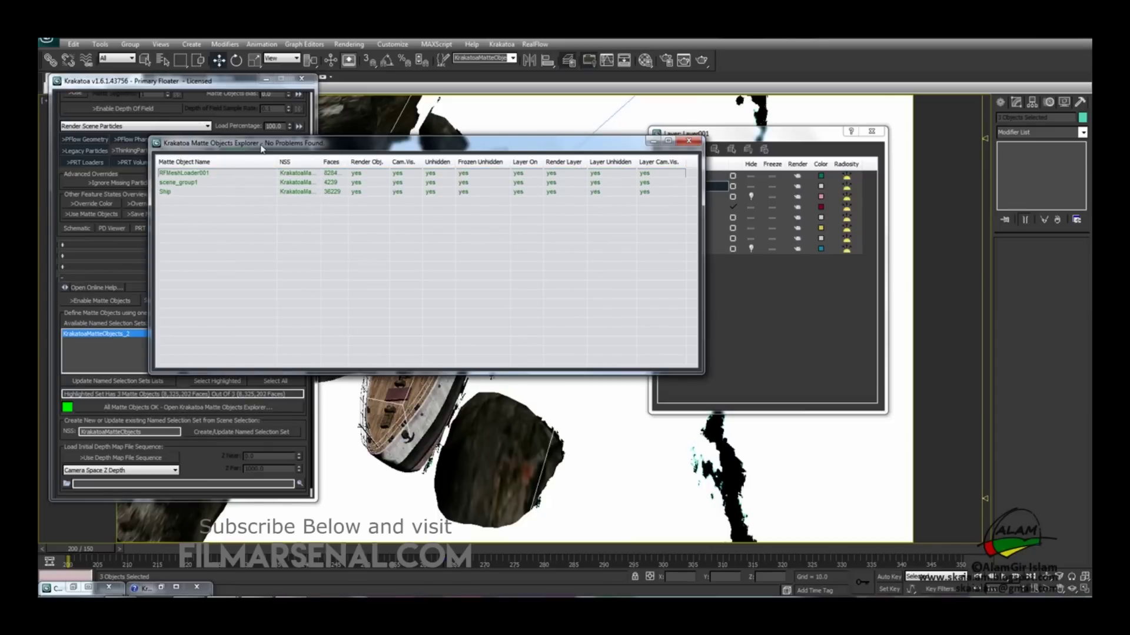
drag(260, 148, 311, 138)
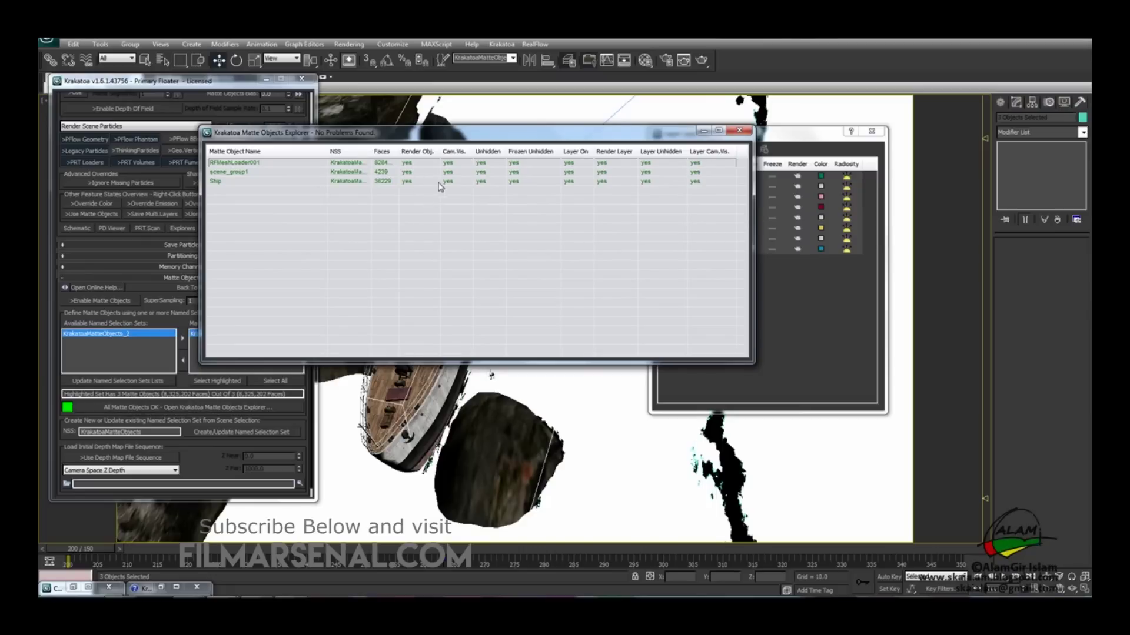
click(739, 130)
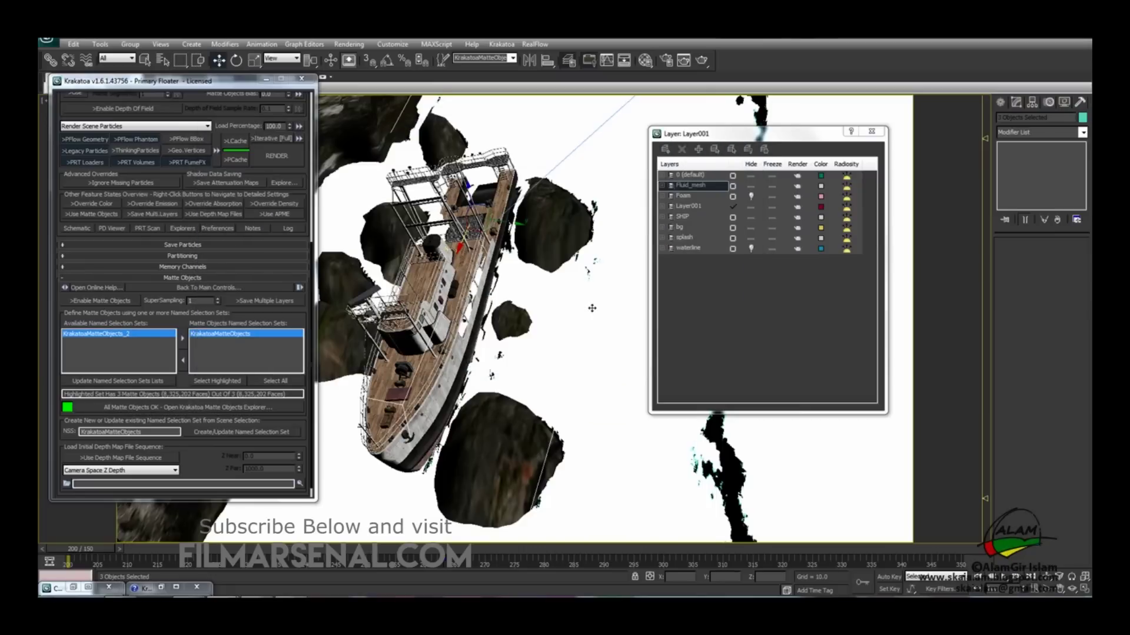
Clone the rendered camera frame for comparison, re-render it and arrange both image windows
click(684, 60)
drag(398, 68, 682, 67)
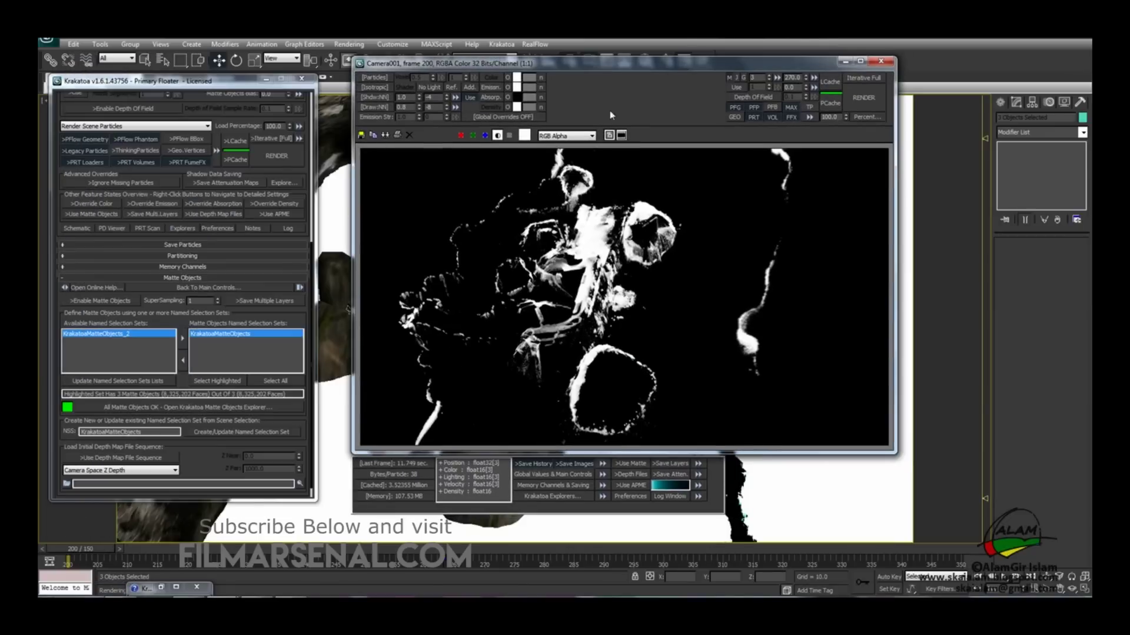
click(385, 136)
click(582, 69)
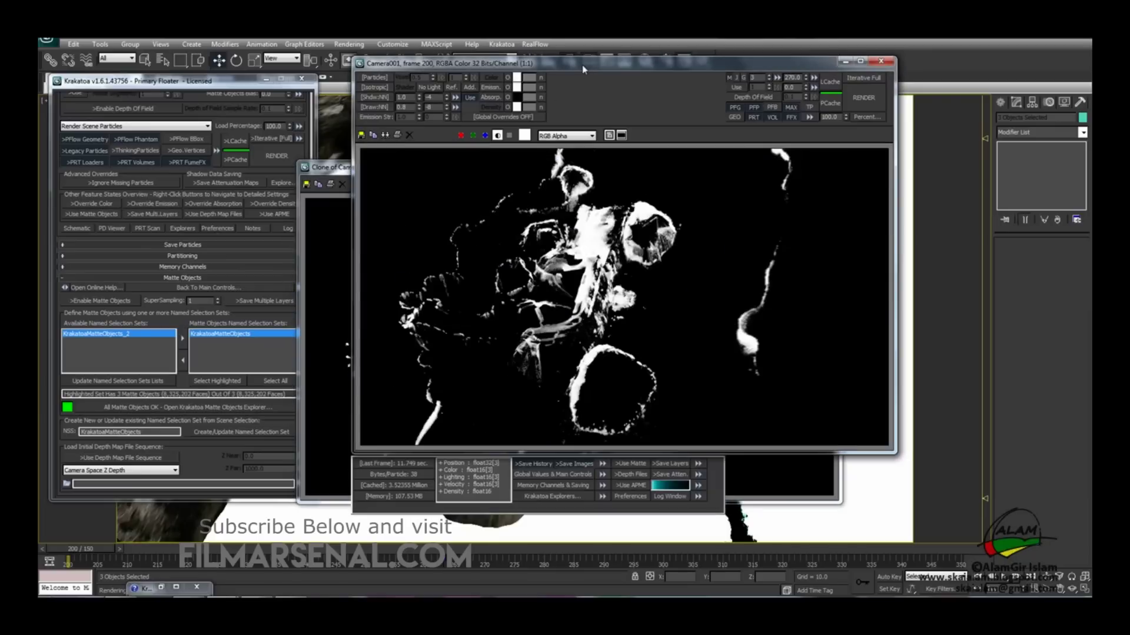
click(864, 97)
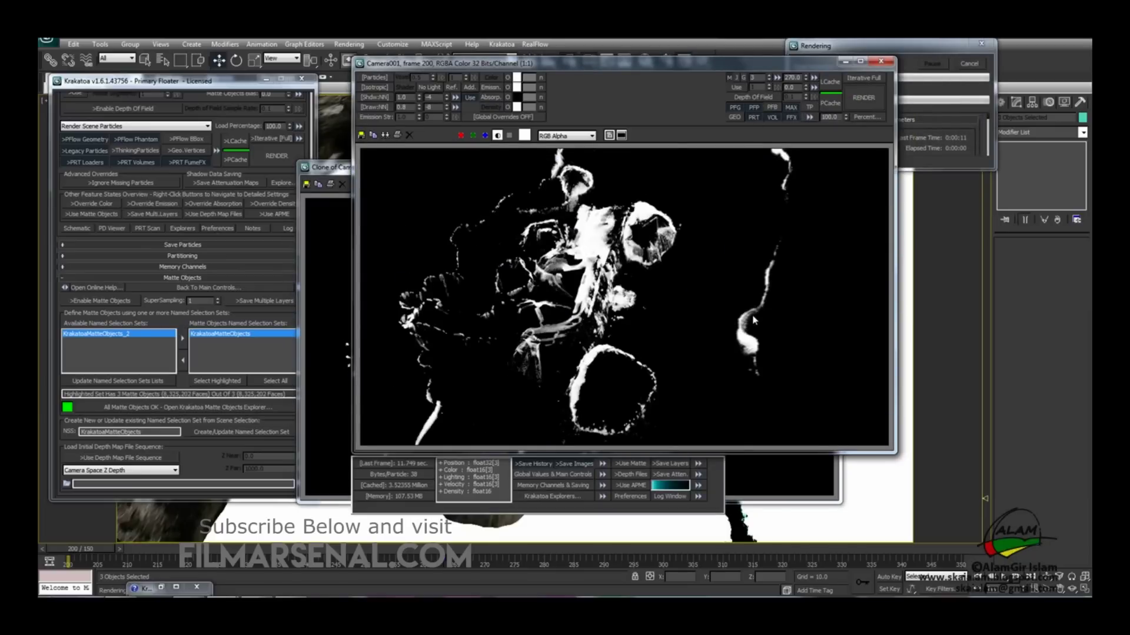
mouse_move(614, 63)
mouse_down()
mouse_move(728, 90)
mouse_move(727, 104)
mouse_up()
mouse_move(439, 167)
mouse_down()
mouse_move(421, 139)
mouse_move(454, 151)
mouse_move(433, 194)
mouse_move(454, 208)
mouse_up()
click(575, 108)
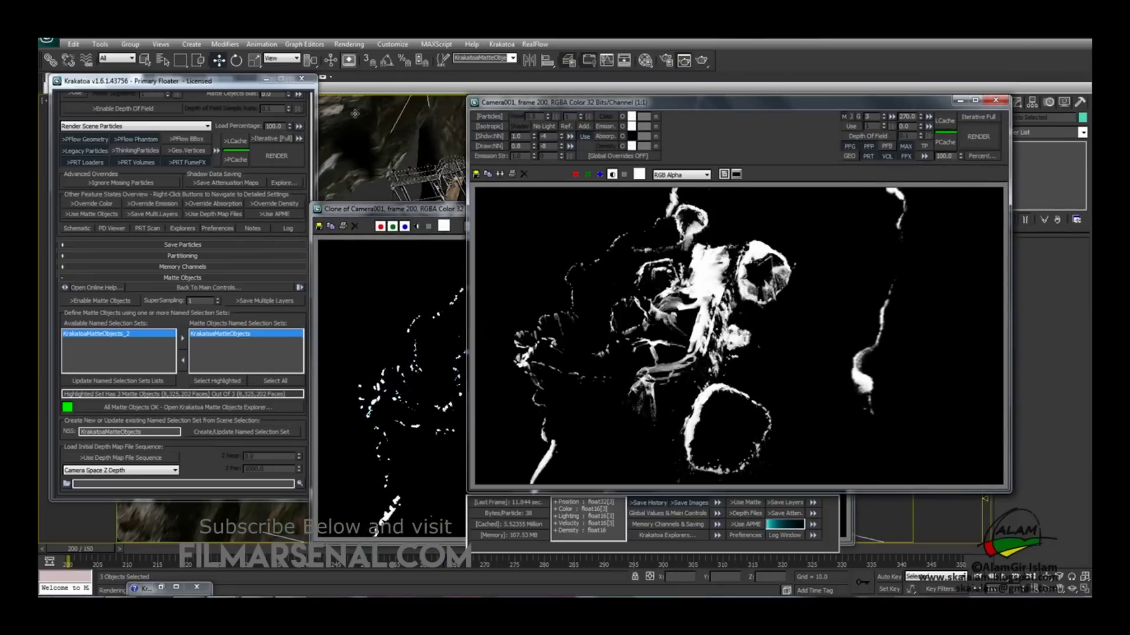
Enable Krakatoa matte objects for the assigned selection set and re-render the frame
click(111, 206)
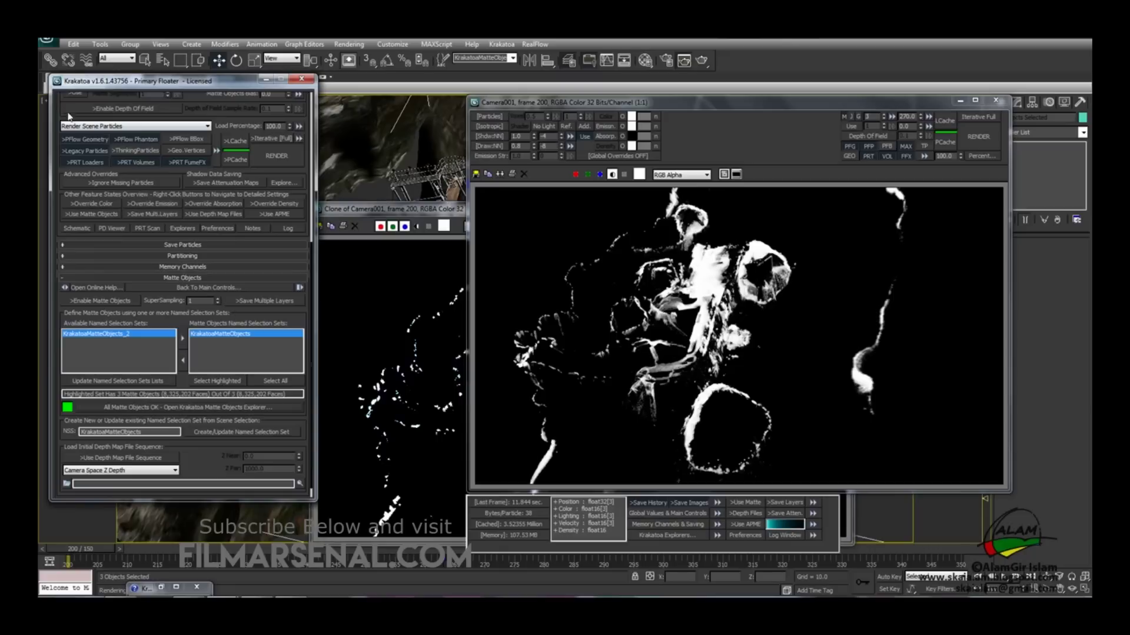
scroll(64, 127, up, 2)
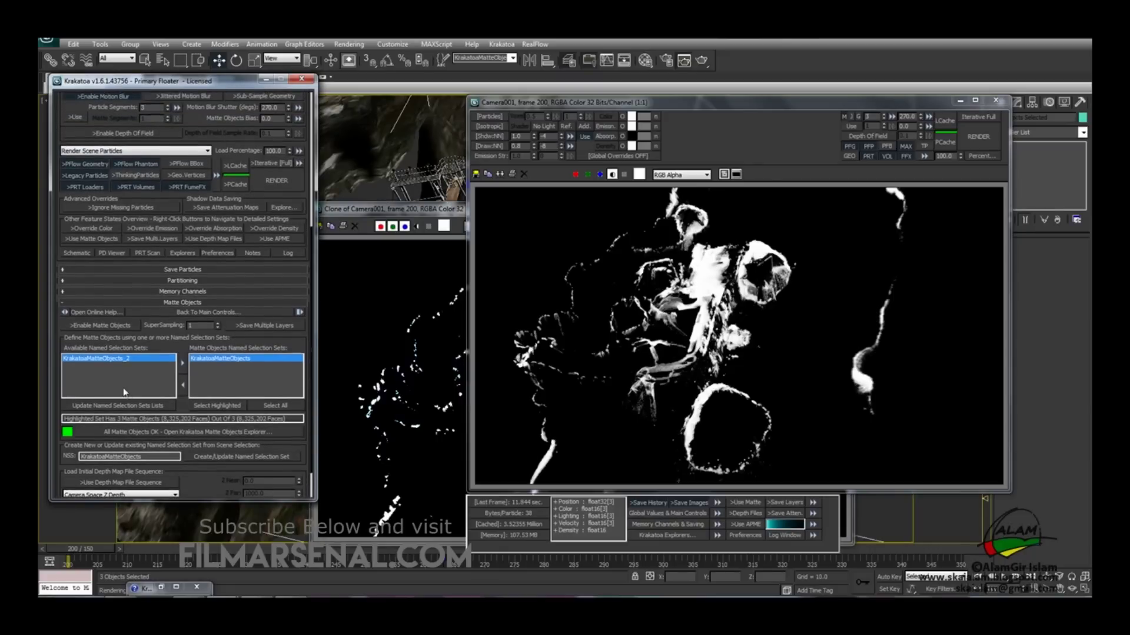
click(100, 327)
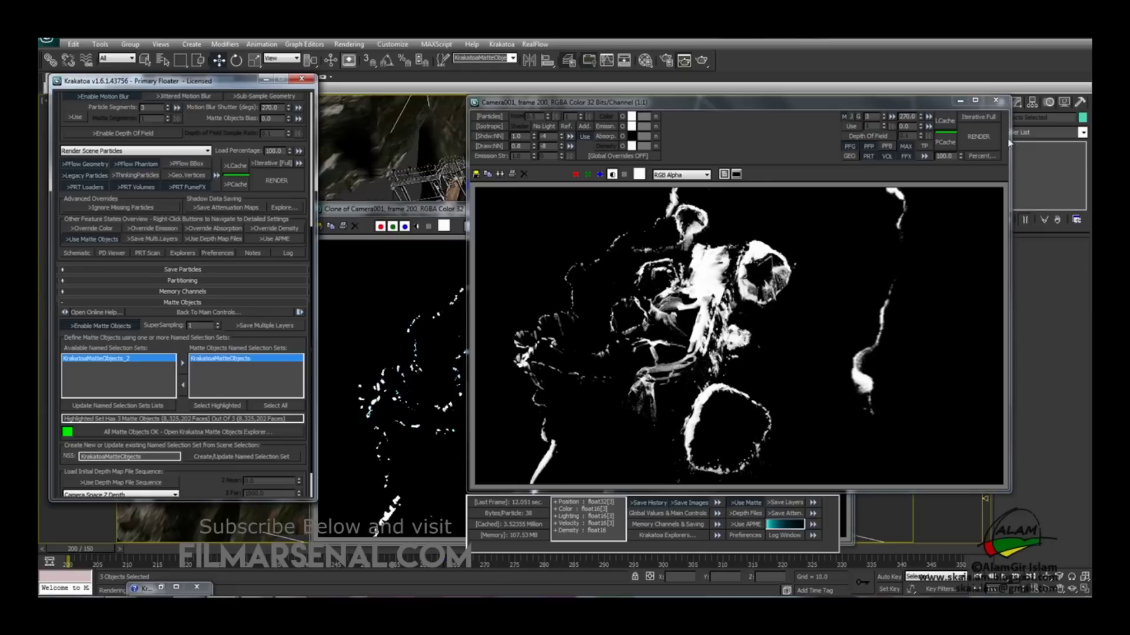
Compare the alpha and color channels of the matte render with the cloned frame, and put the image windows away
click(440, 211)
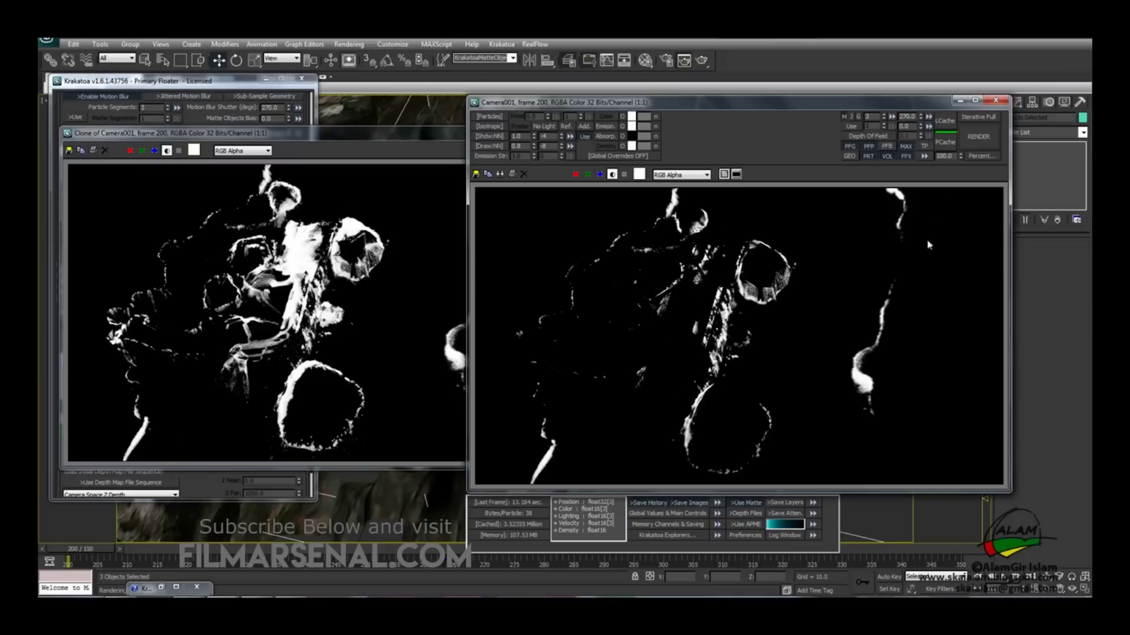
click(611, 177)
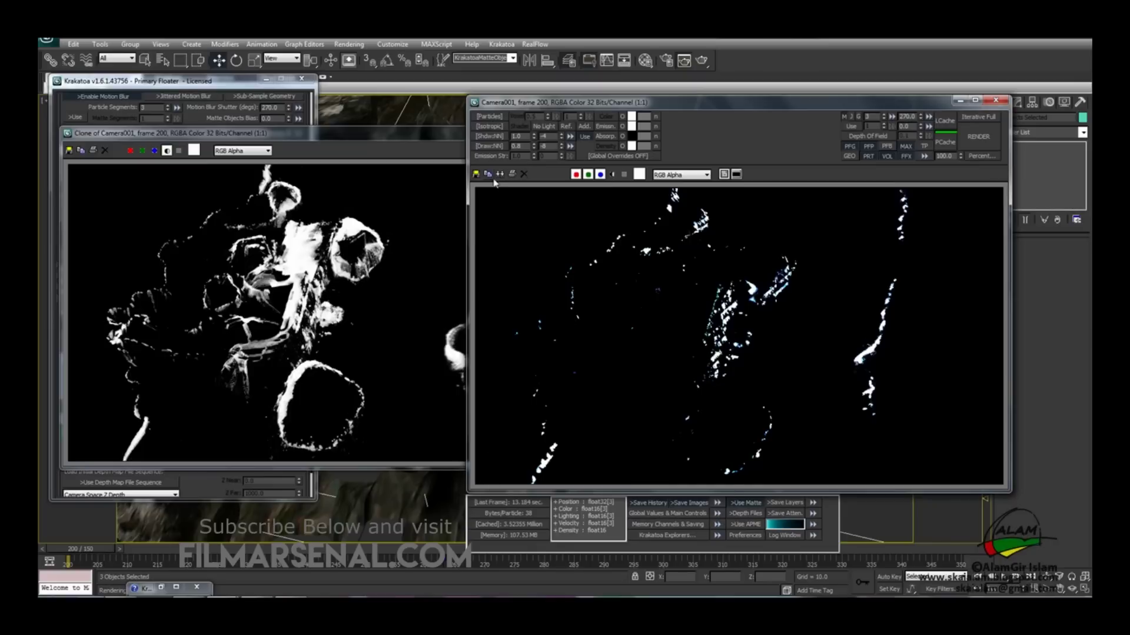
click(422, 138)
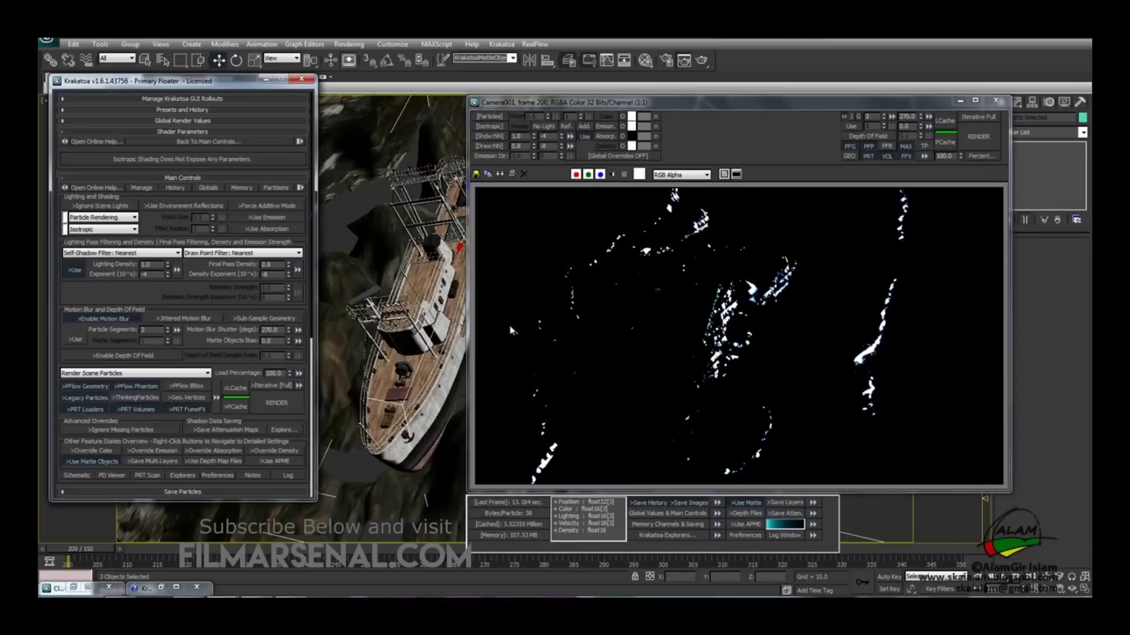
click(573, 133)
click(612, 174)
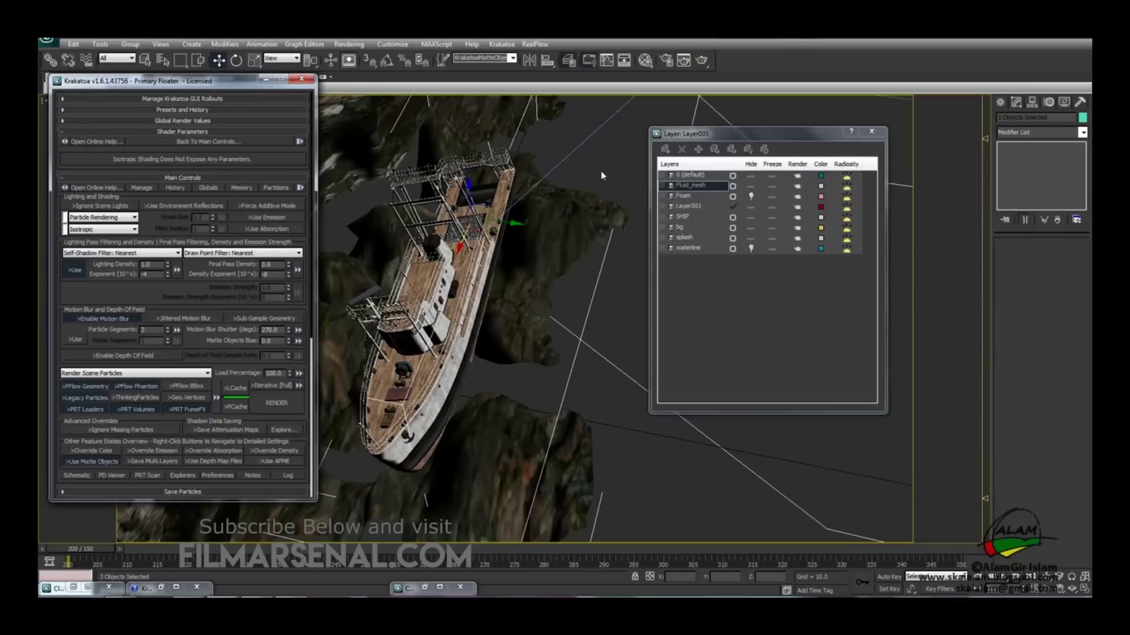
Set the daylight system's sunlight to IES Sun and its skylight to mr Sky
key(alt+w)
right_click(589, 189)
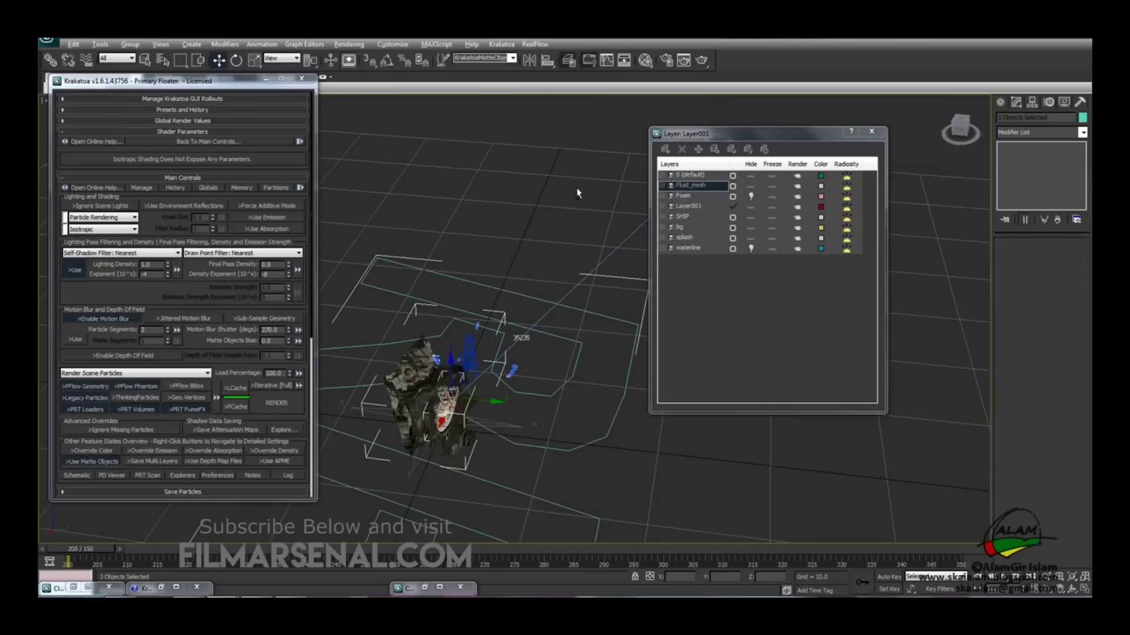
key(alt+w)
drag(754, 142, 569, 124)
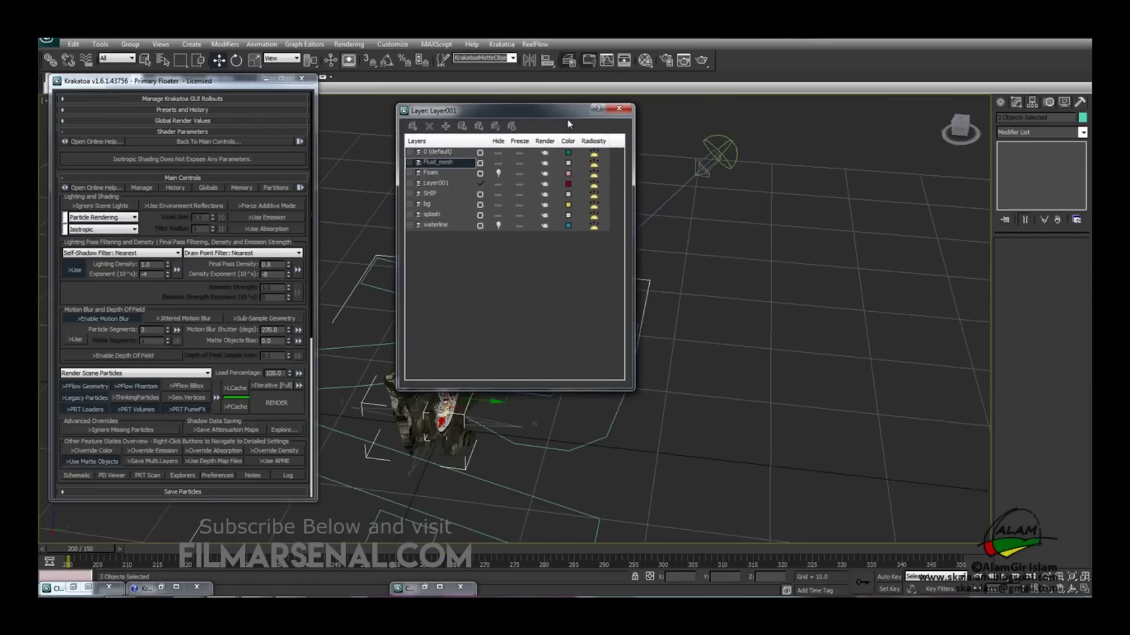
click(721, 151)
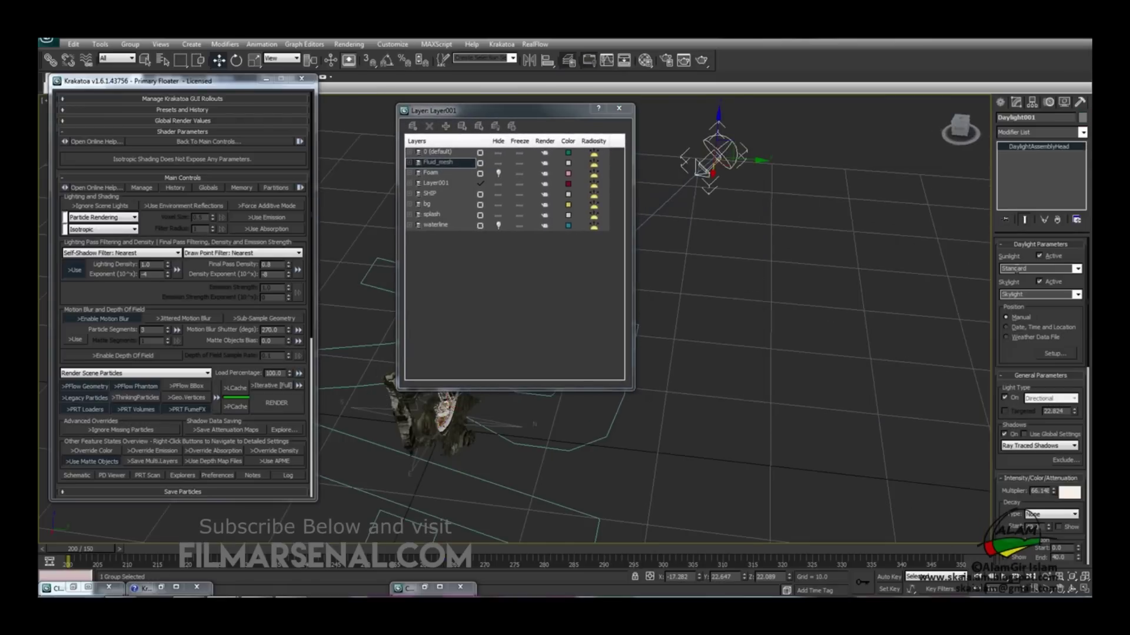
click(1076, 269)
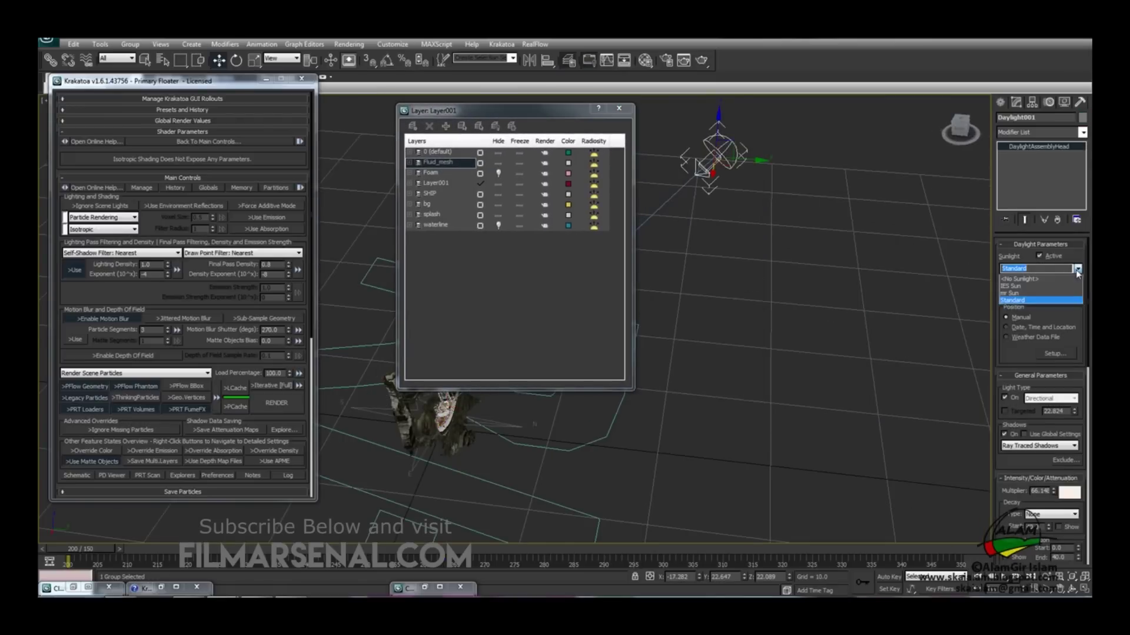
click(1011, 286)
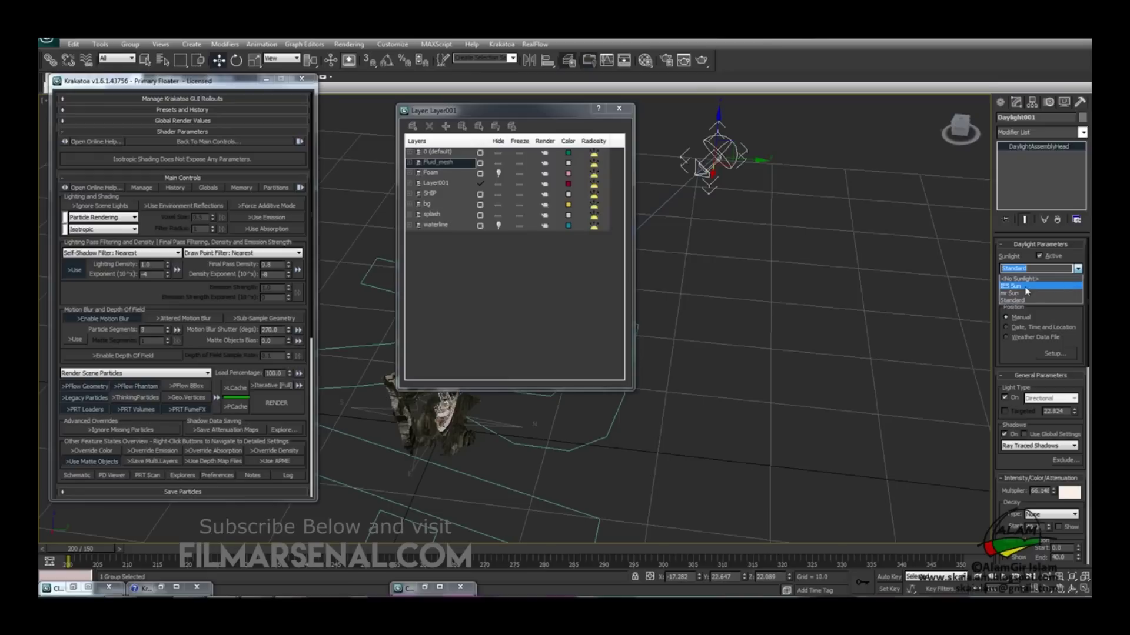
drag(1040, 309, 1043, 276)
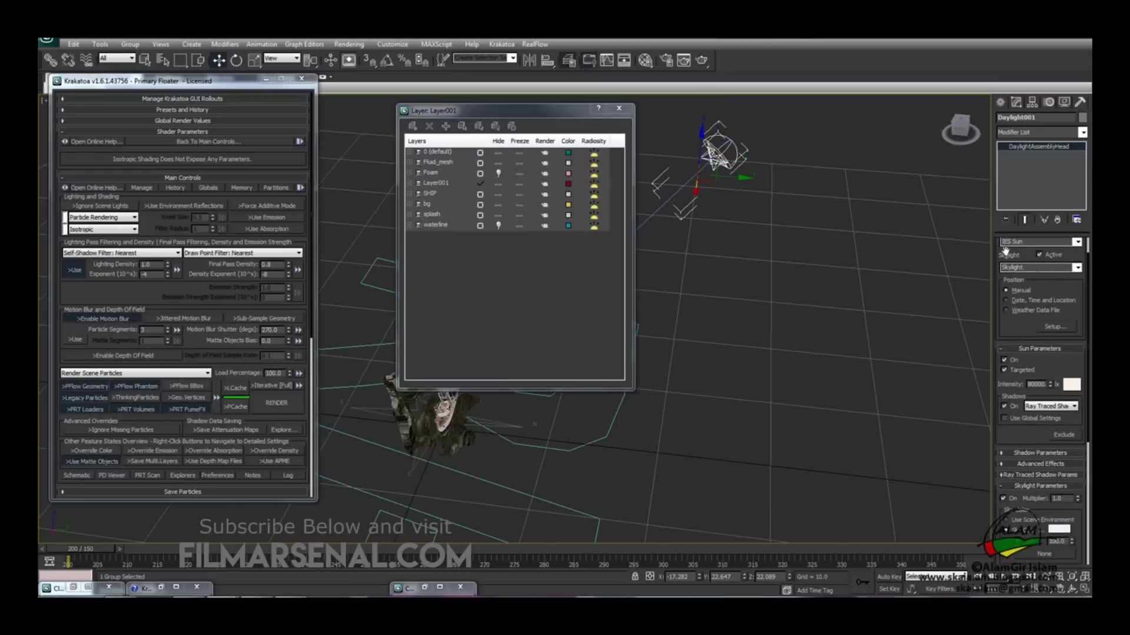
click(1078, 268)
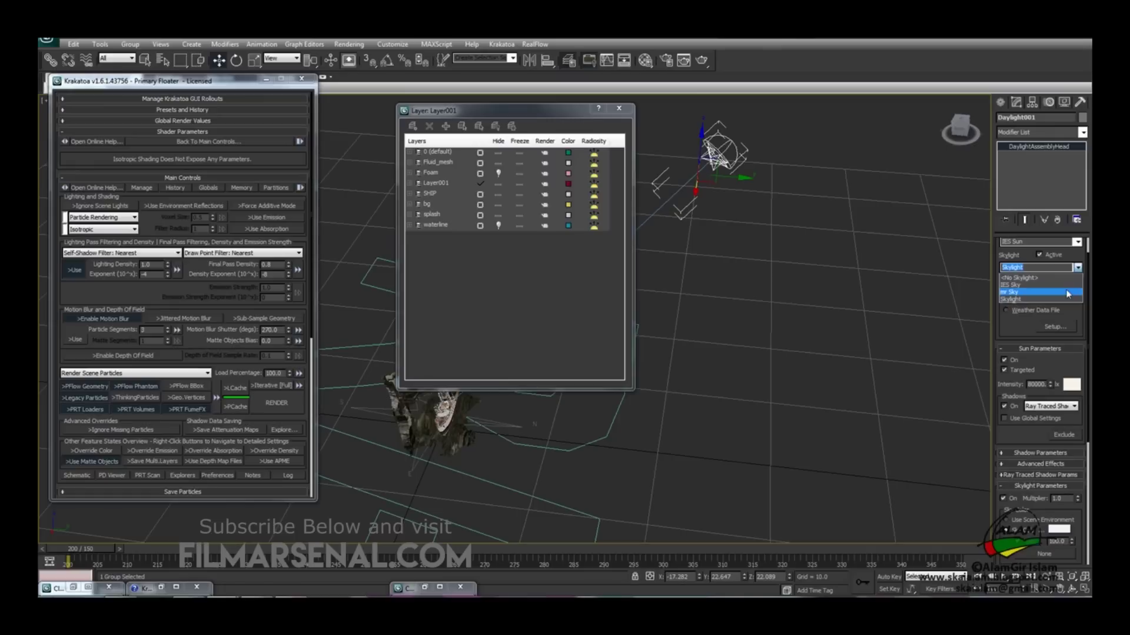
click(1067, 292)
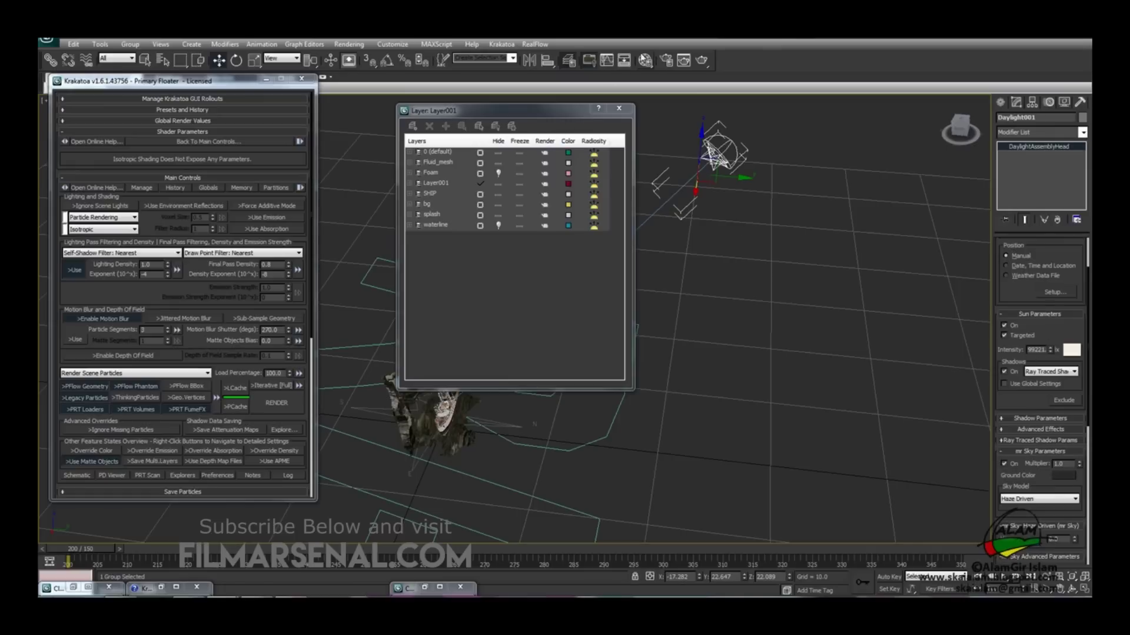
Render the camera frame with the changed daylight, inspect its alpha channel and move the image window aside
click(683, 60)
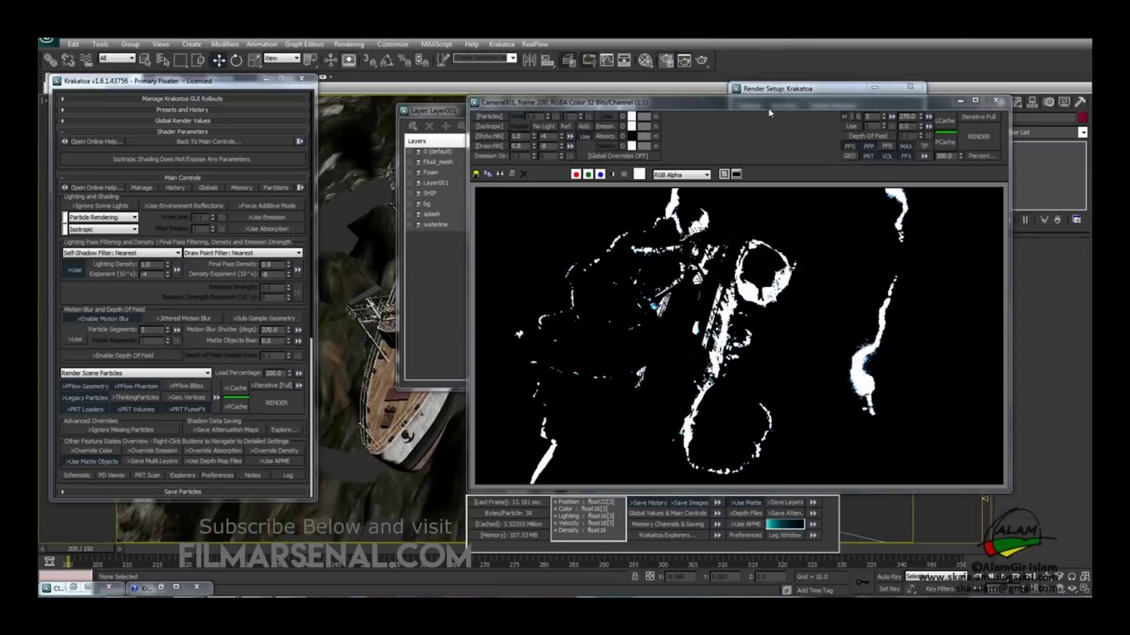
drag(769, 111, 635, 76)
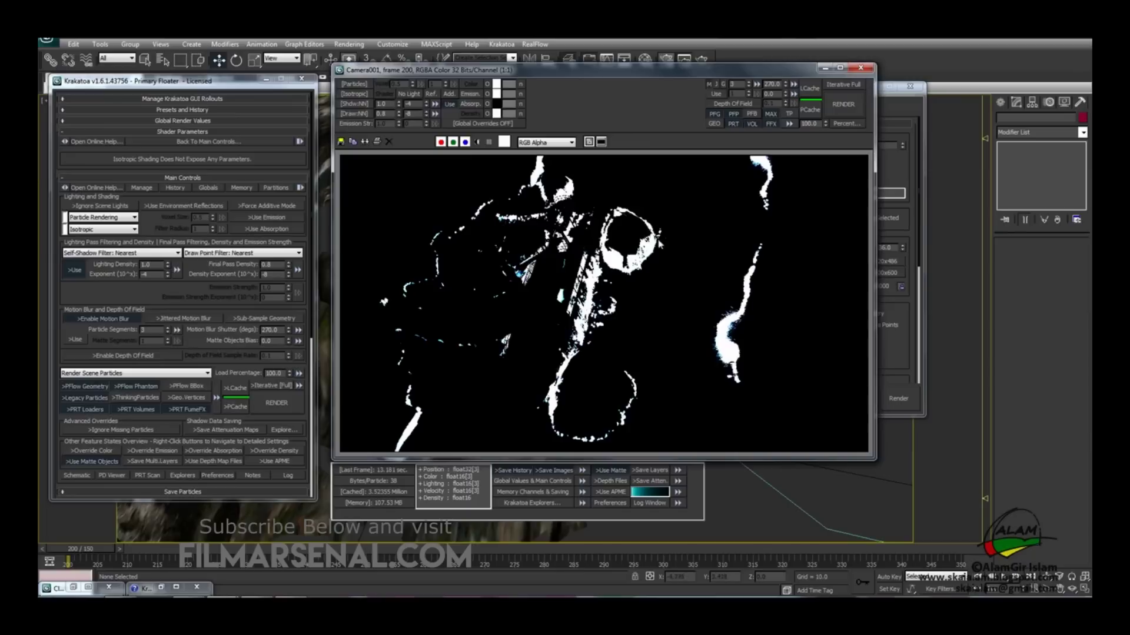
click(477, 143)
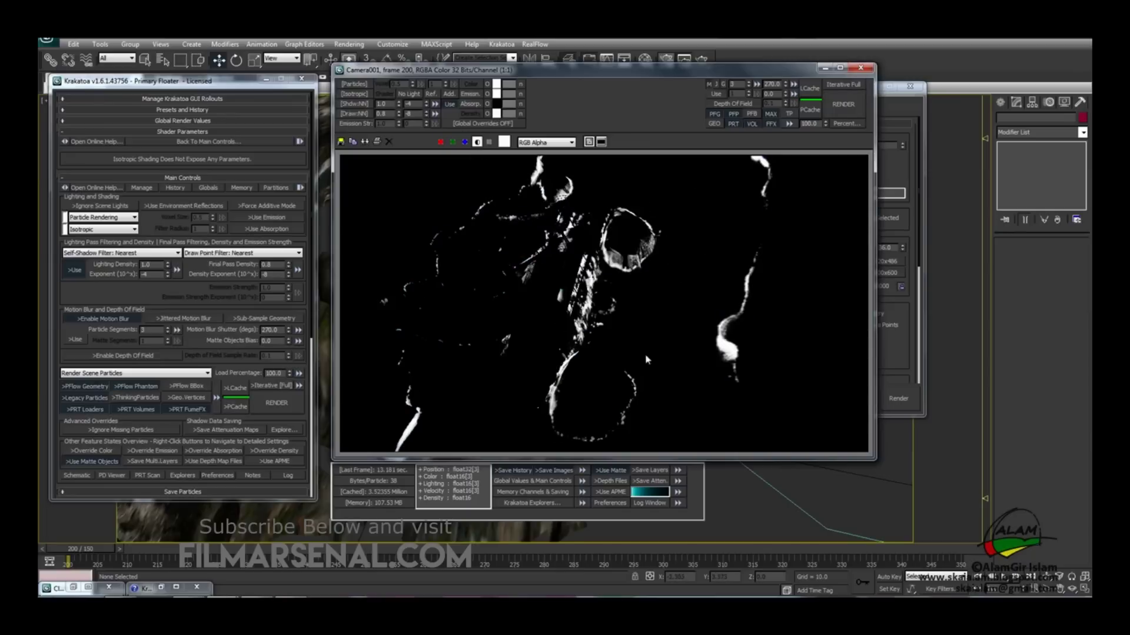
click(477, 143)
drag(782, 71, 796, 279)
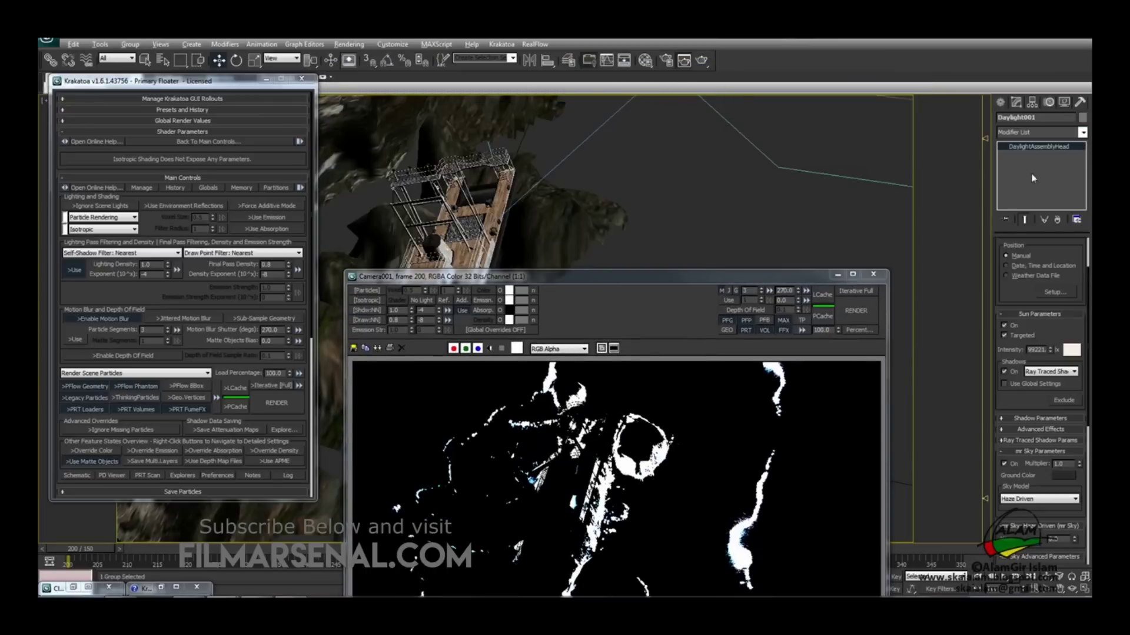
Set the daylight sun's intensity to 2000 and turn off its shadows
scroll(1012, 301, down, 3)
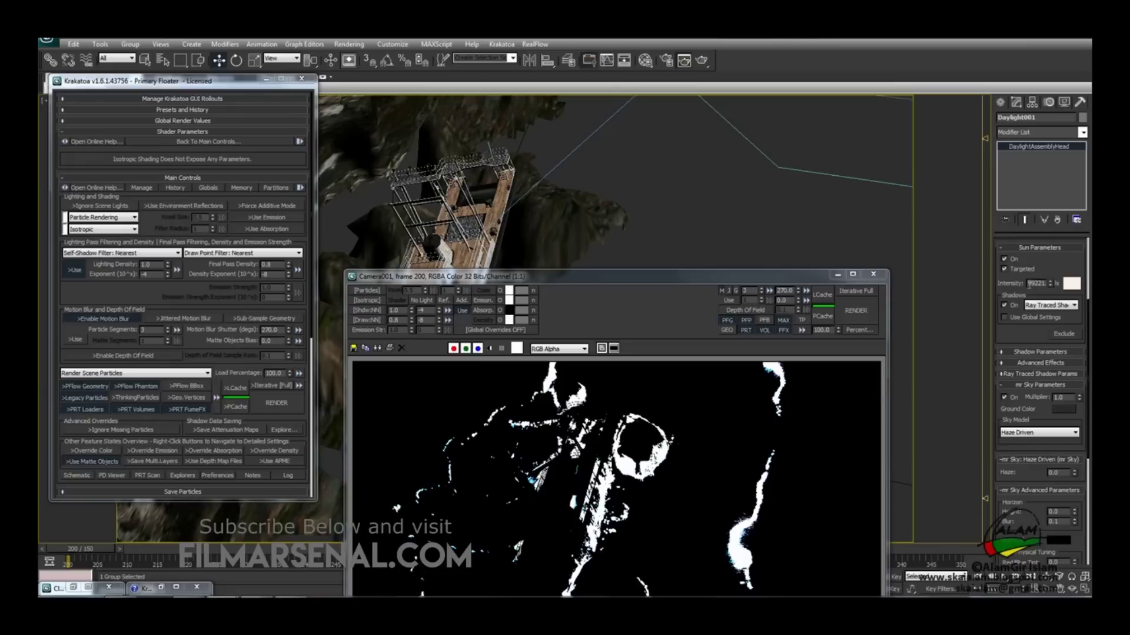
double_click(1036, 283)
text(2000)
key(Return)
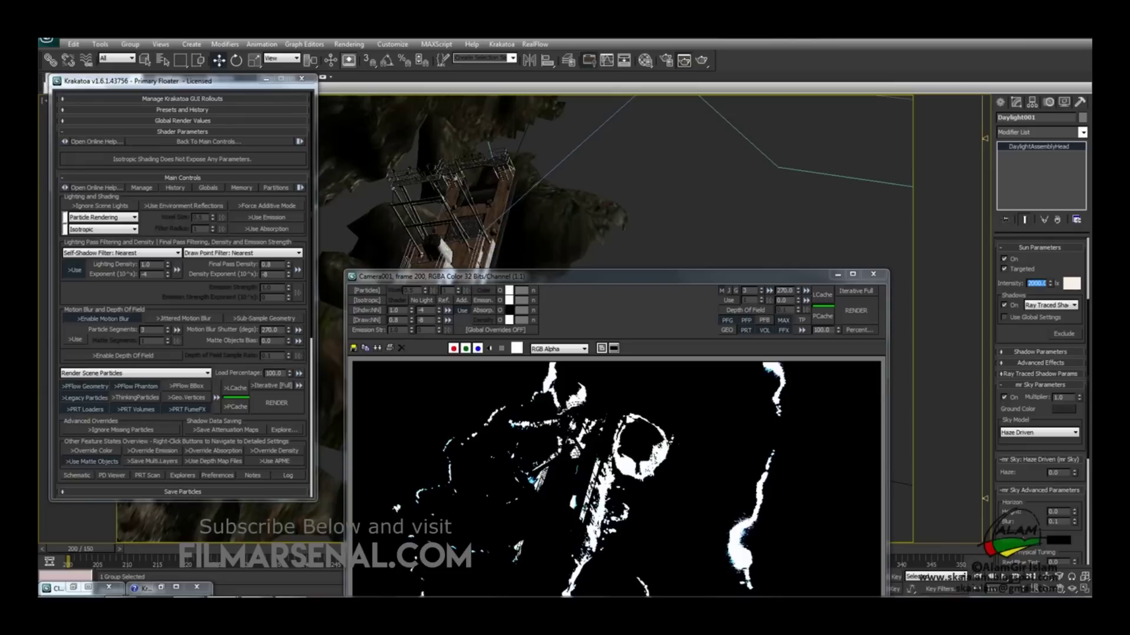
click(1003, 305)
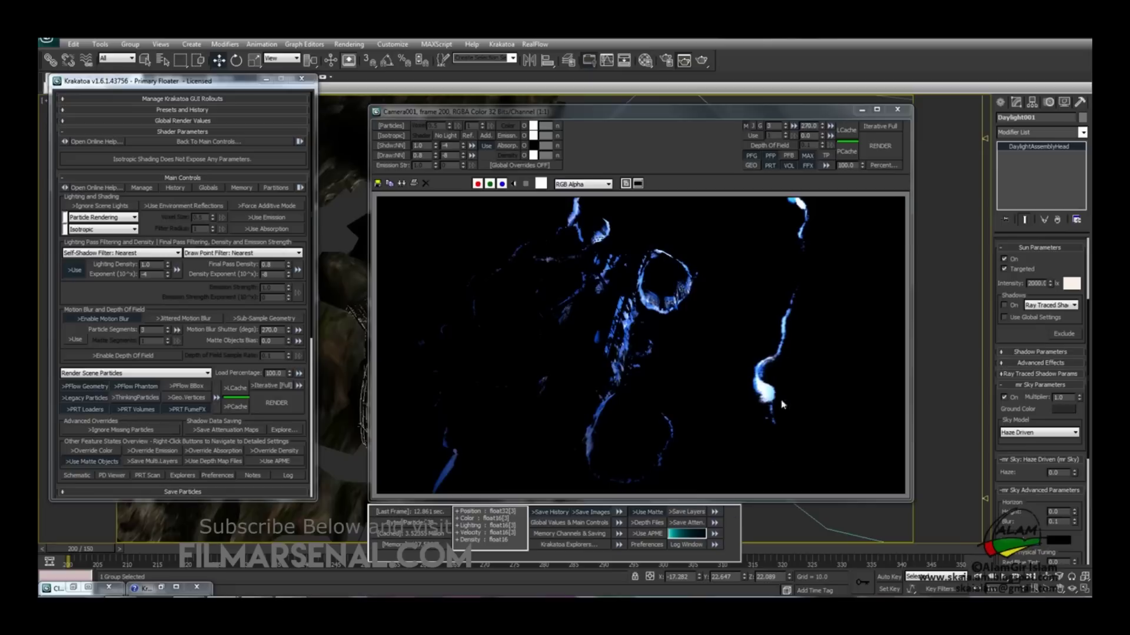
Compare the alpha and color channels of the frame rendered without sun shadows
click(514, 184)
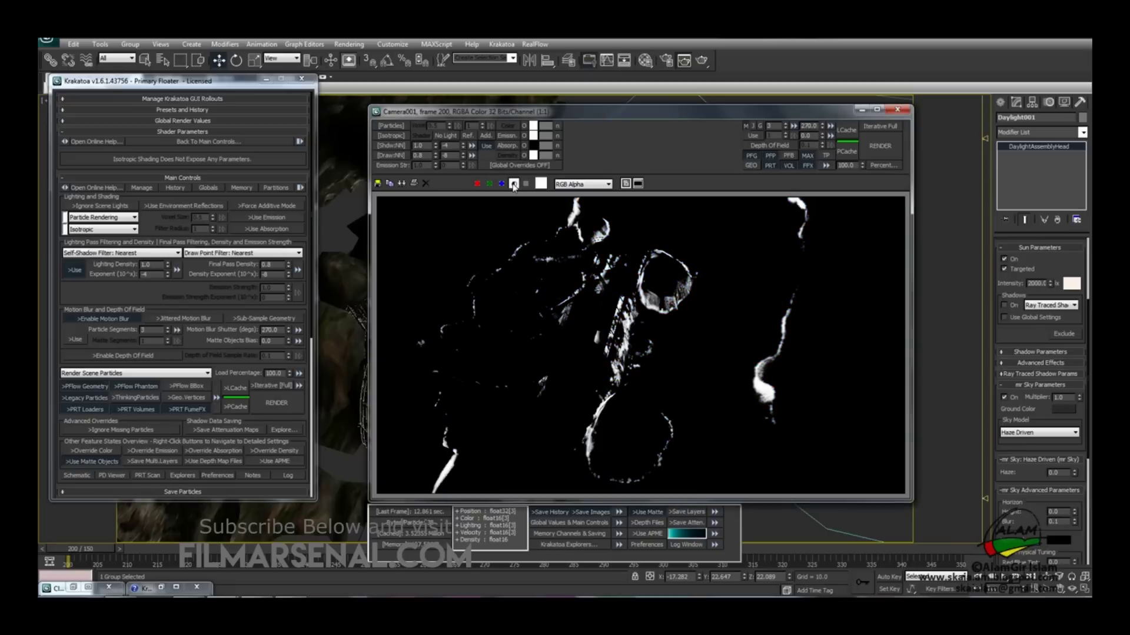
click(514, 185)
click(514, 185)
click(514, 184)
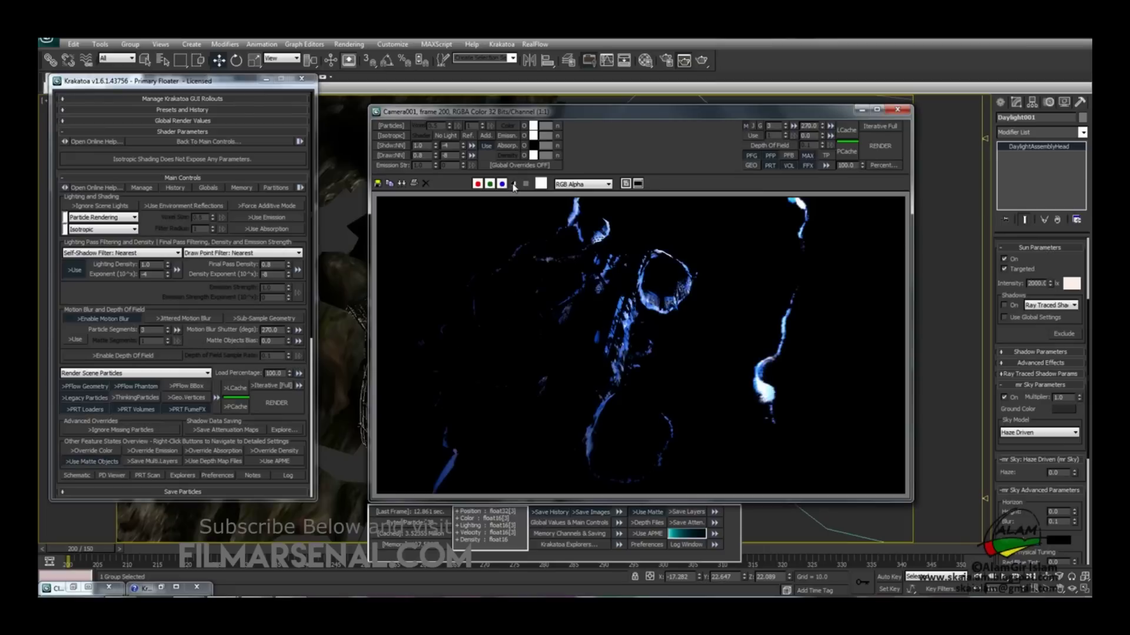
click(514, 184)
click(514, 185)
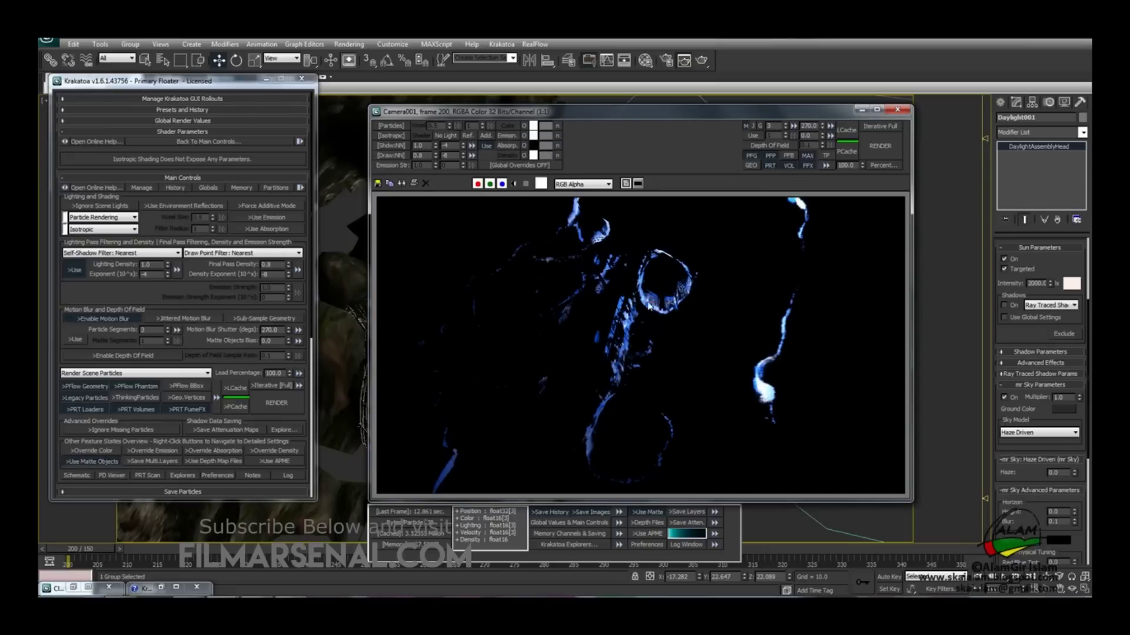
Enable the Krakatoa color override with a very pale green-cyan tint and re-render the frame
click(524, 135)
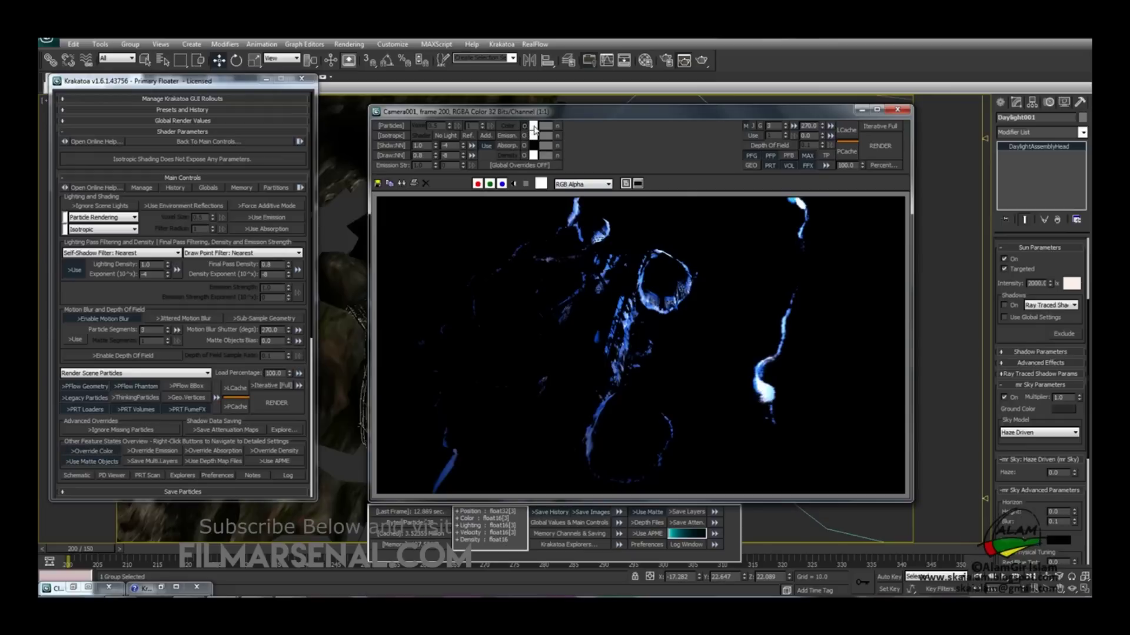
click(534, 129)
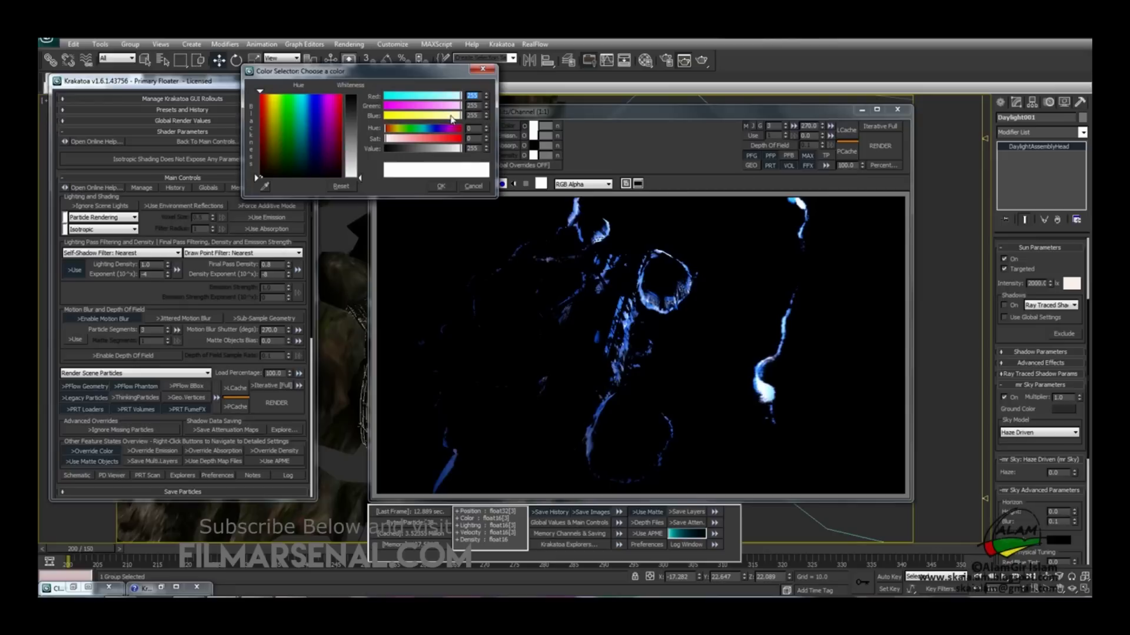
drag(452, 117, 455, 97)
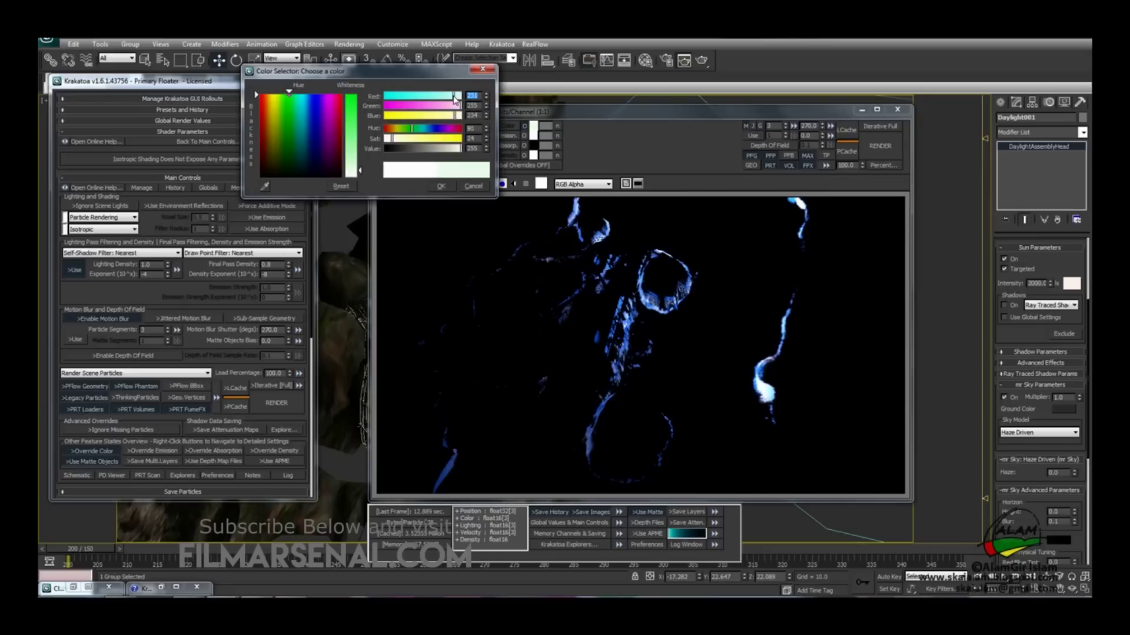
click(441, 186)
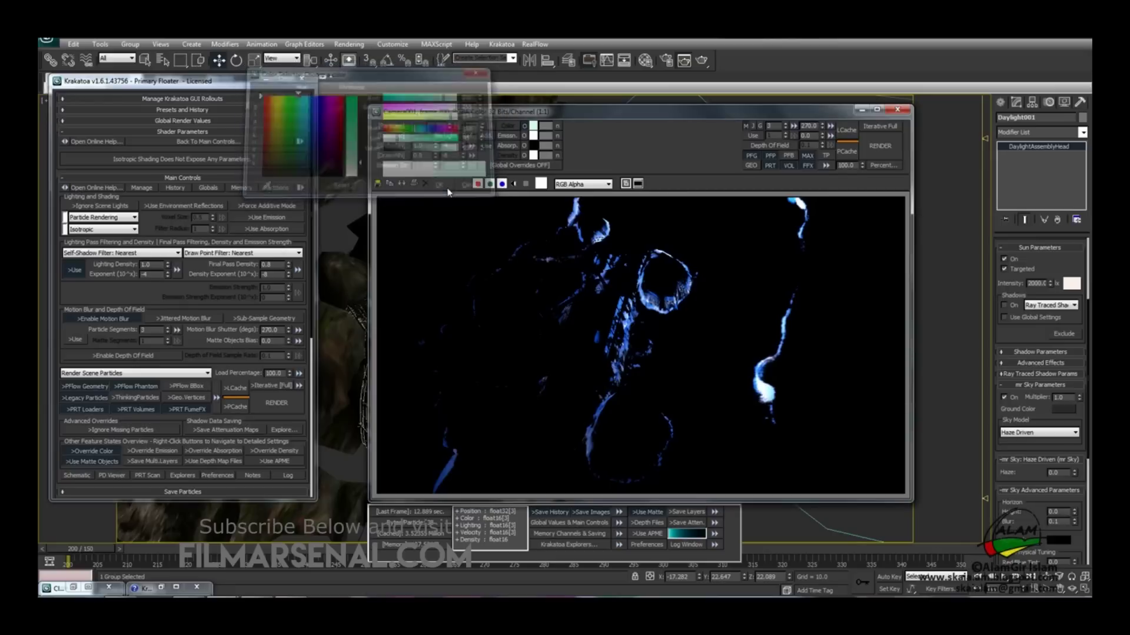
click(880, 147)
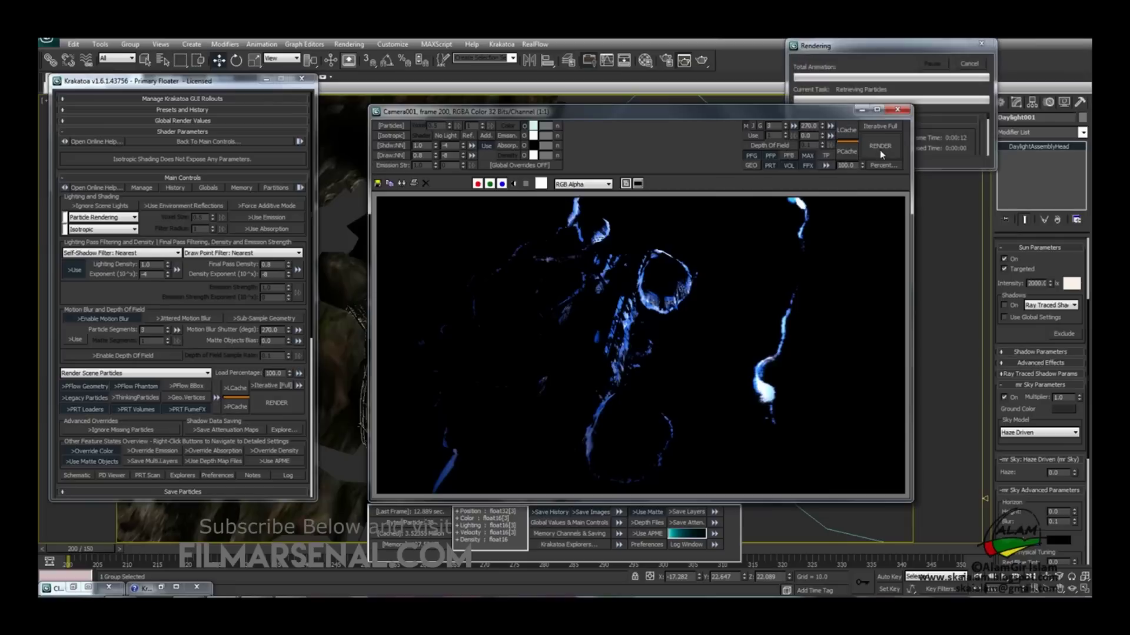
Compare the alpha and color channels of the color-override render
click(515, 188)
click(515, 185)
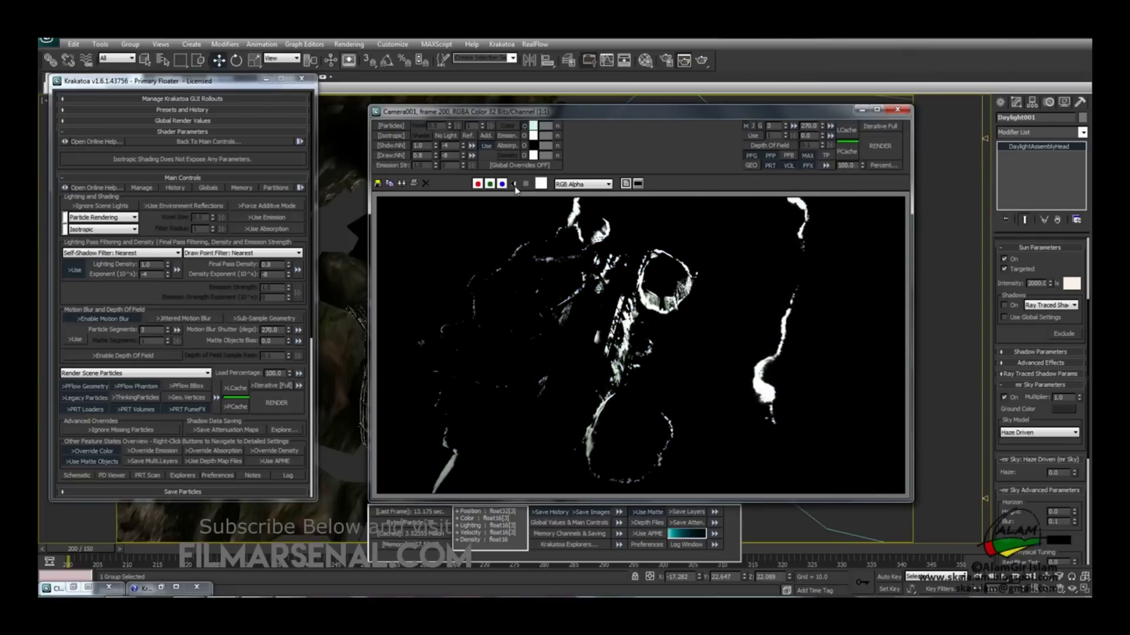
click(514, 184)
click(514, 184)
click(515, 184)
Try final pass density exponents of -9 and -7, re-rendering the frame with each value
scroll(289, 245, down, 2)
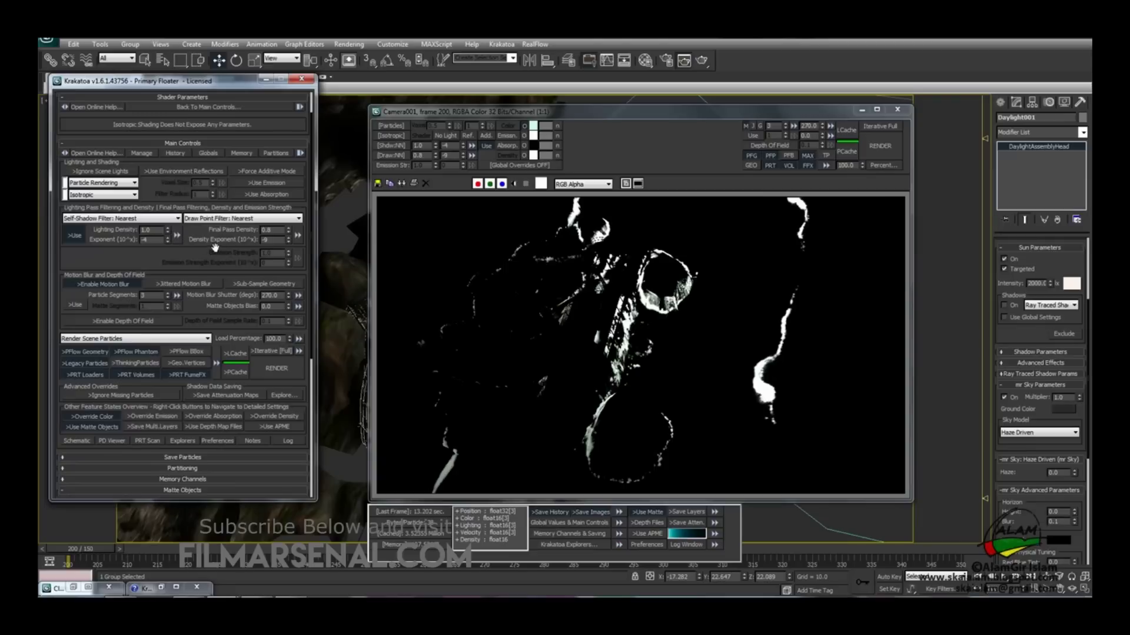
click(880, 148)
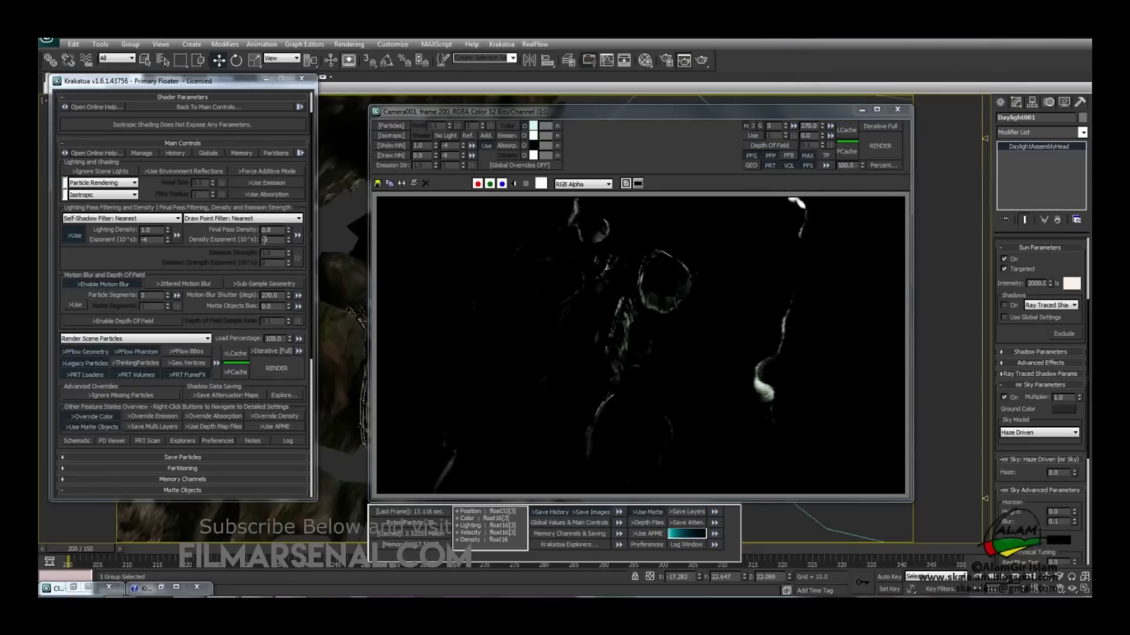
click(289, 237)
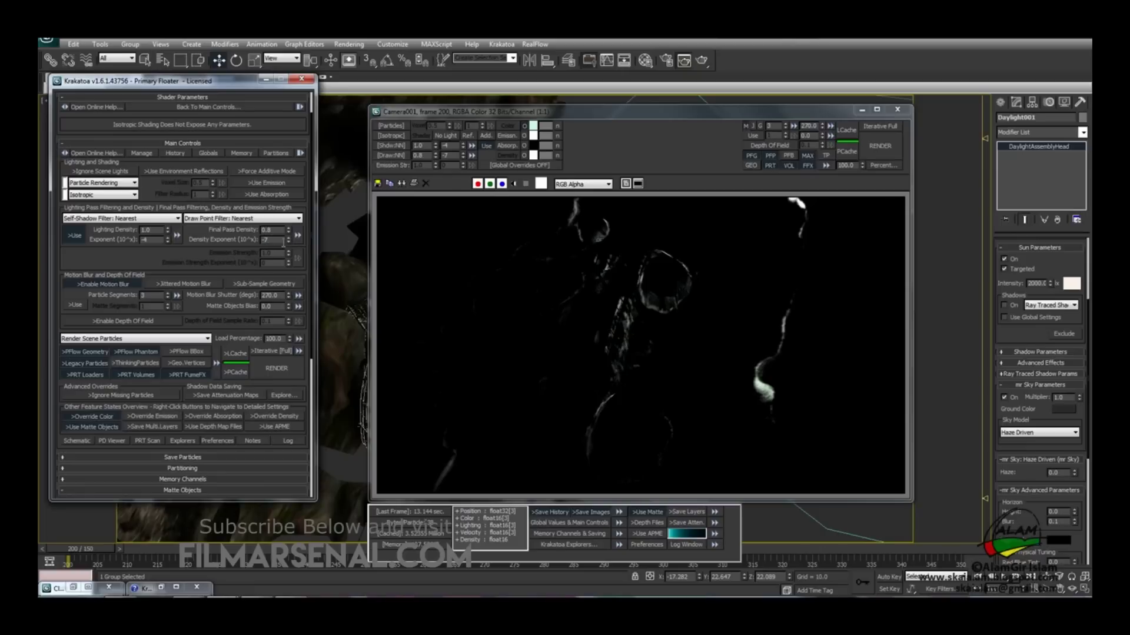
click(877, 146)
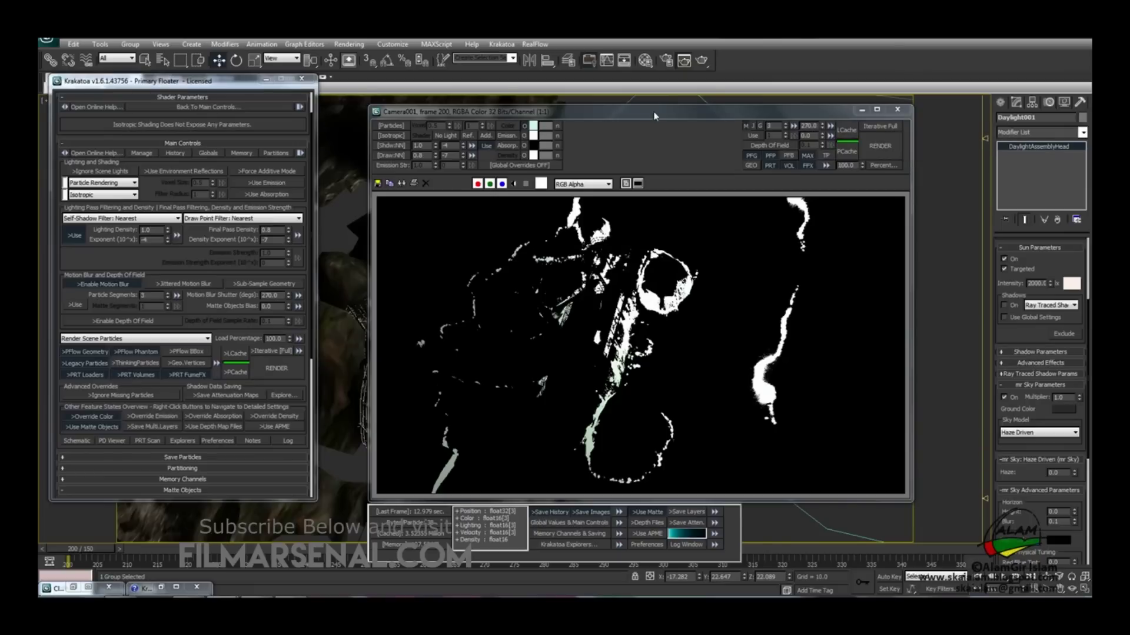
drag(653, 111, 653, 102)
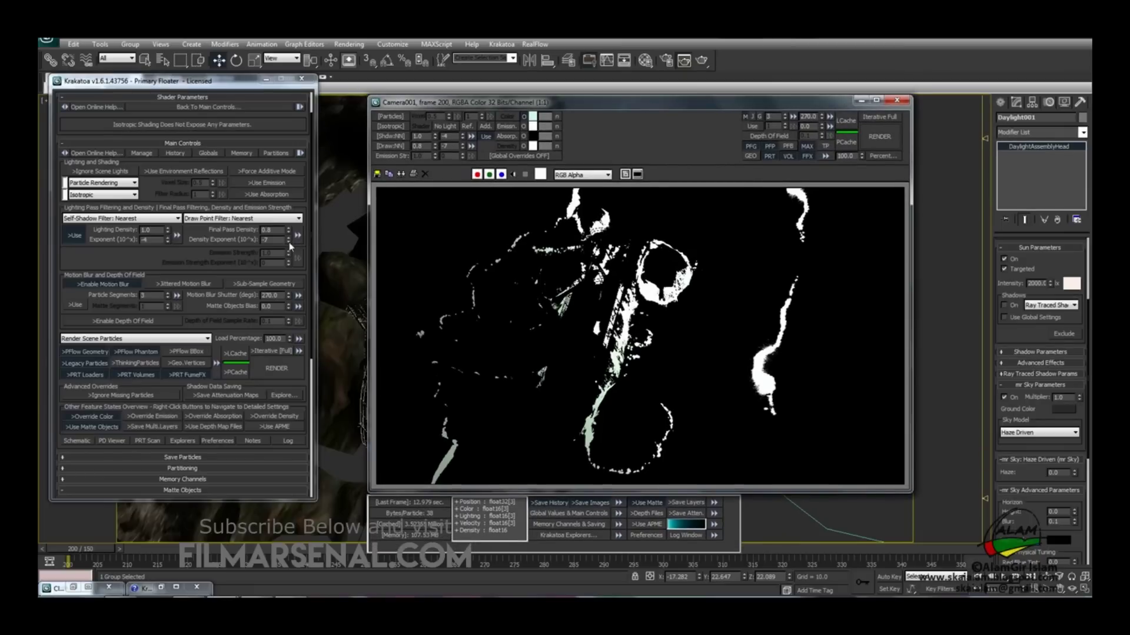
Set the density exponent to -8 and the final pass density to 1.0, re-render the frame and check its alpha
click(289, 242)
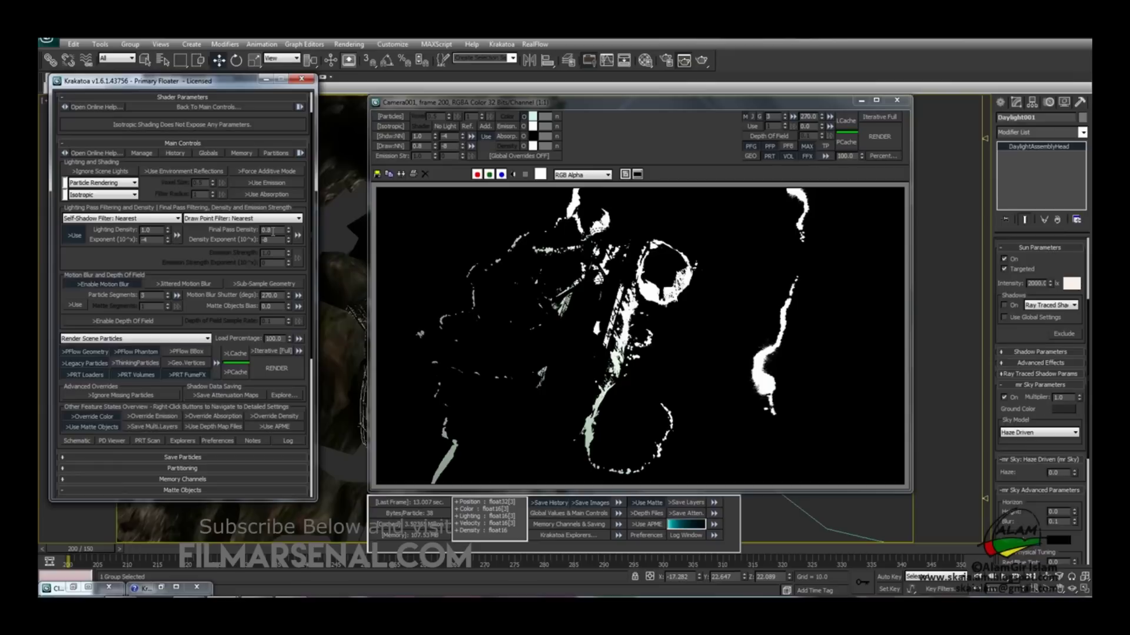
text(1.0)
key(Return)
click(879, 139)
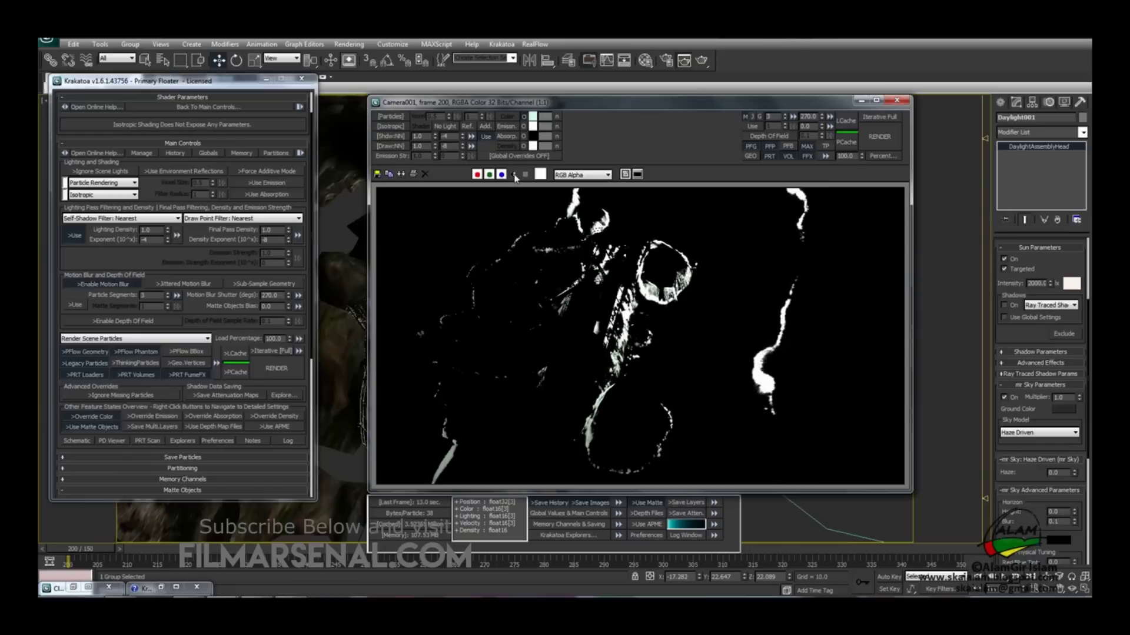
click(514, 174)
click(514, 174)
Set the daylight sun's intensity to 1500, re-render the frame and check its alpha channel
drag(1042, 283, 1015, 286)
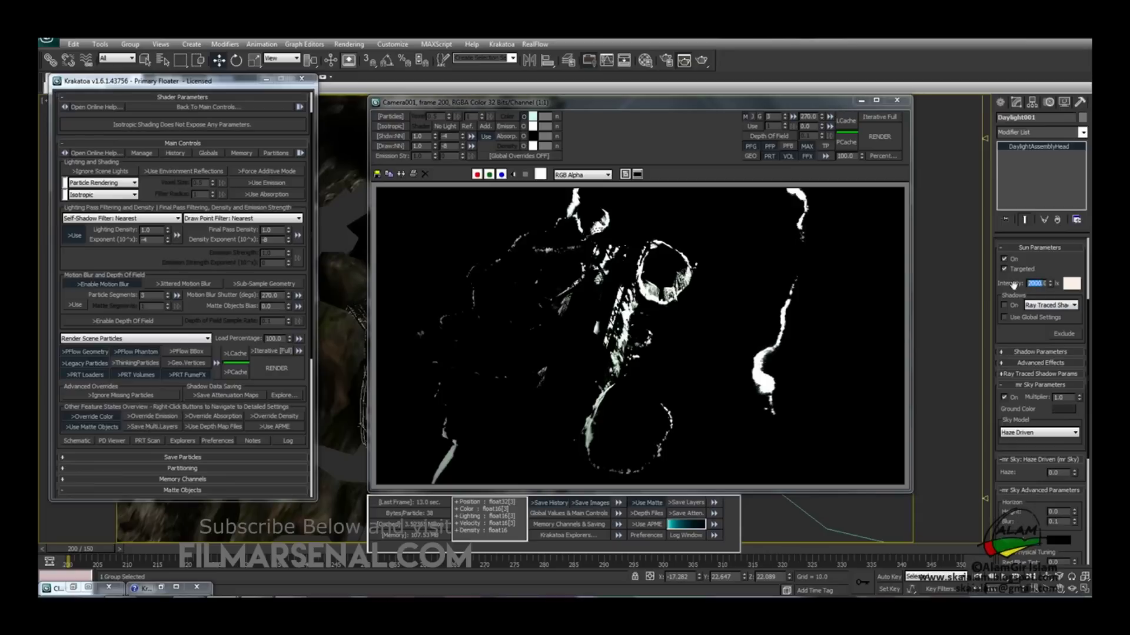
text(10)
key(Return)
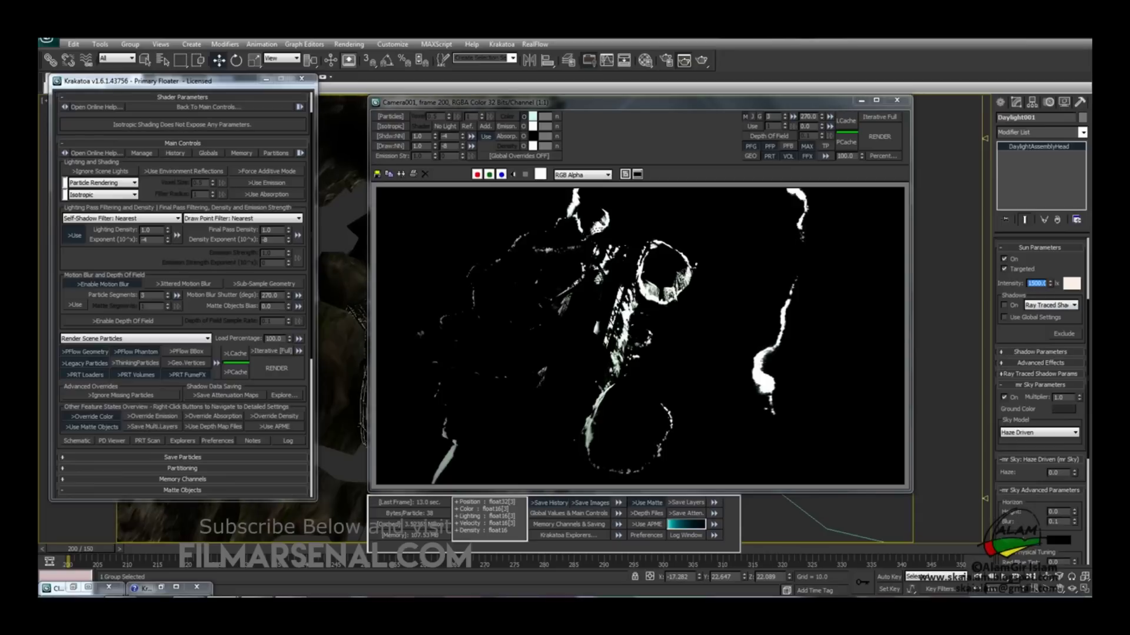
click(865, 136)
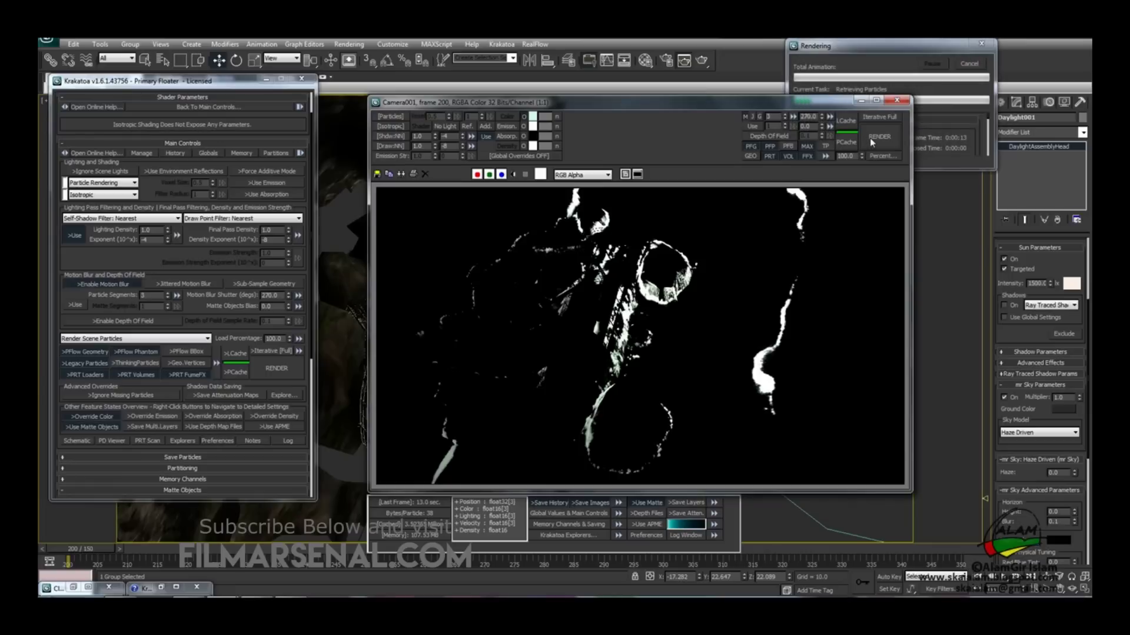
click(514, 175)
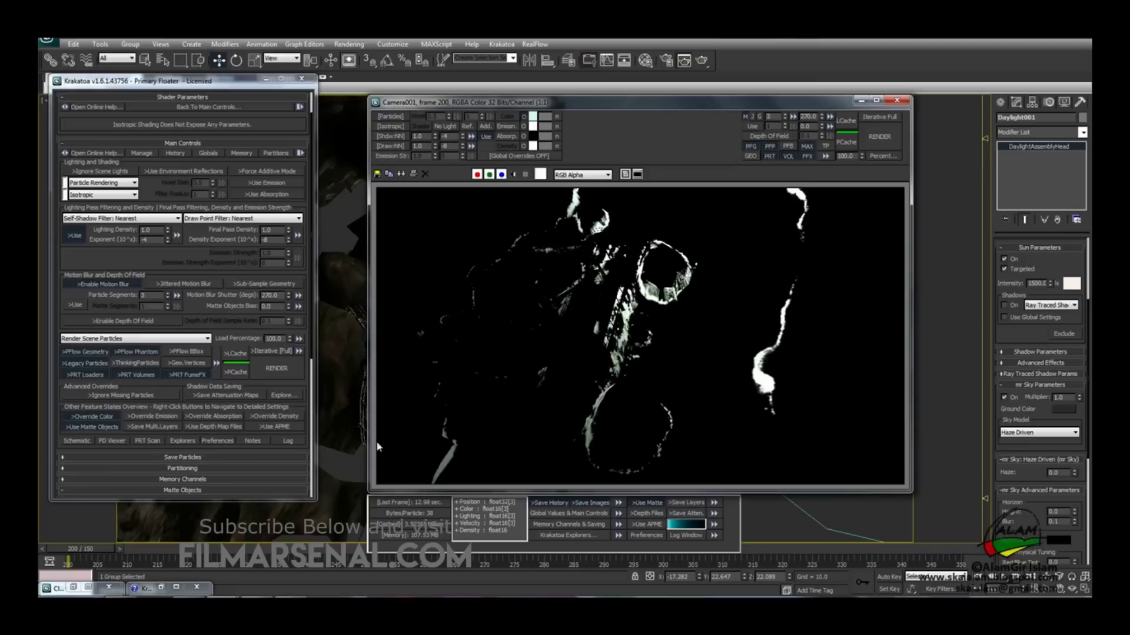
Clone the daylight sun as a single instance in the perspective view
click(514, 174)
click(514, 174)
click(861, 101)
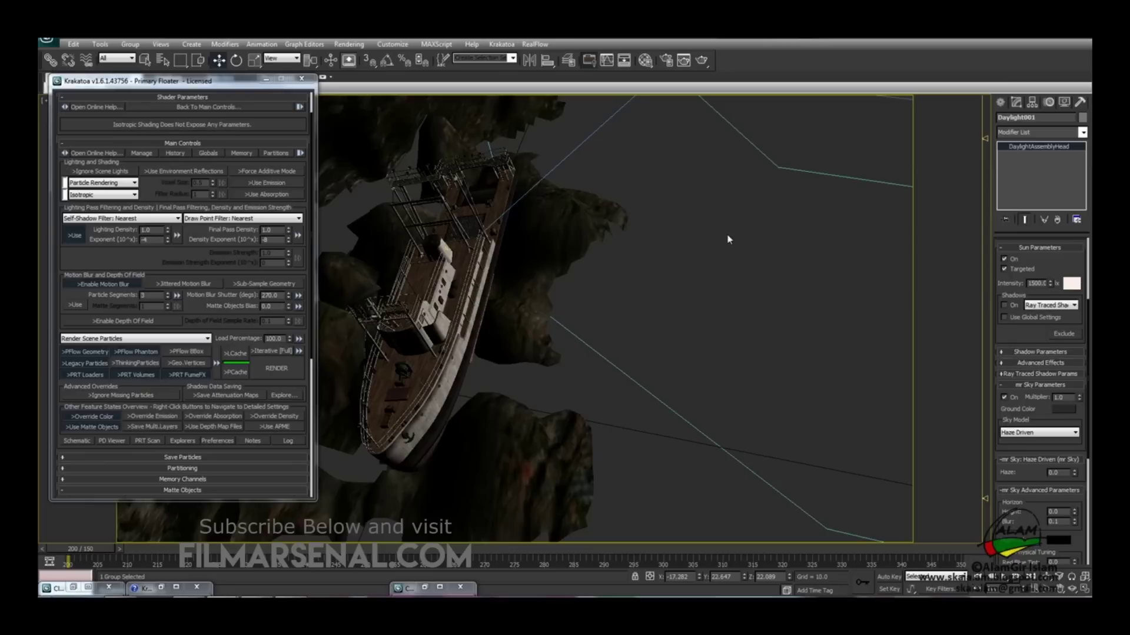
key(alt+w)
right_click(788, 235)
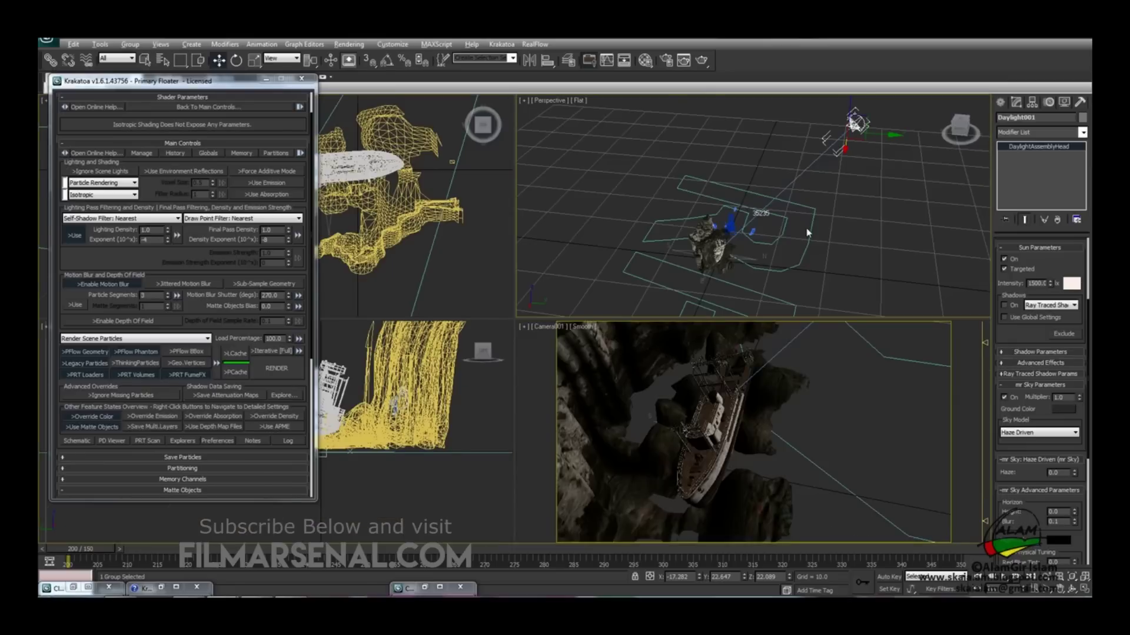
key(alt+w)
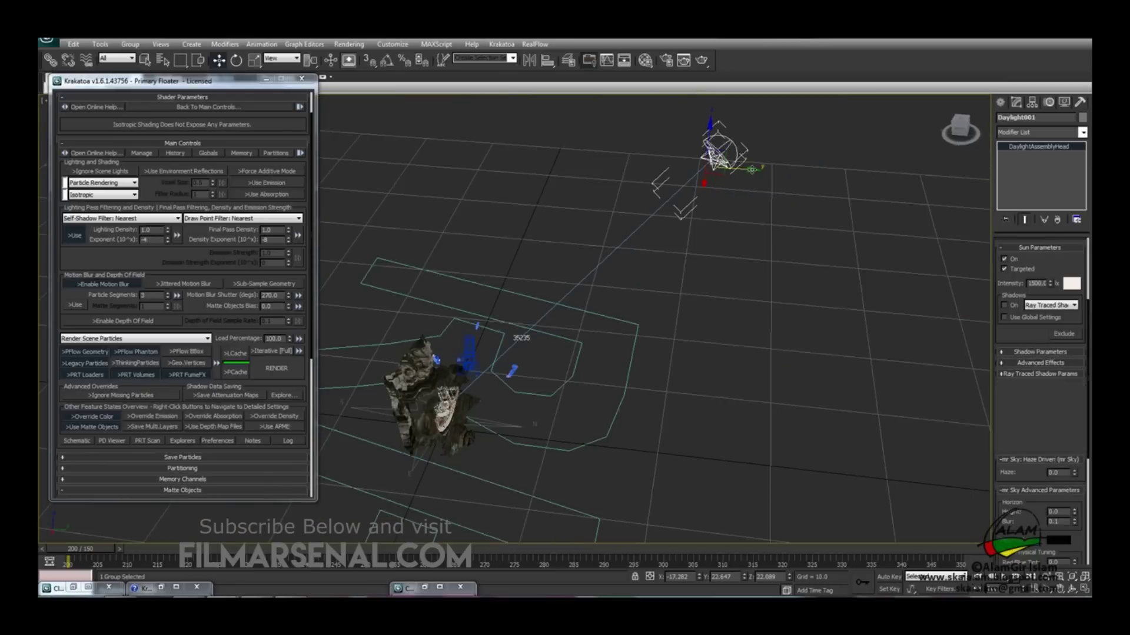
shift+drag(738, 170, 705, 216)
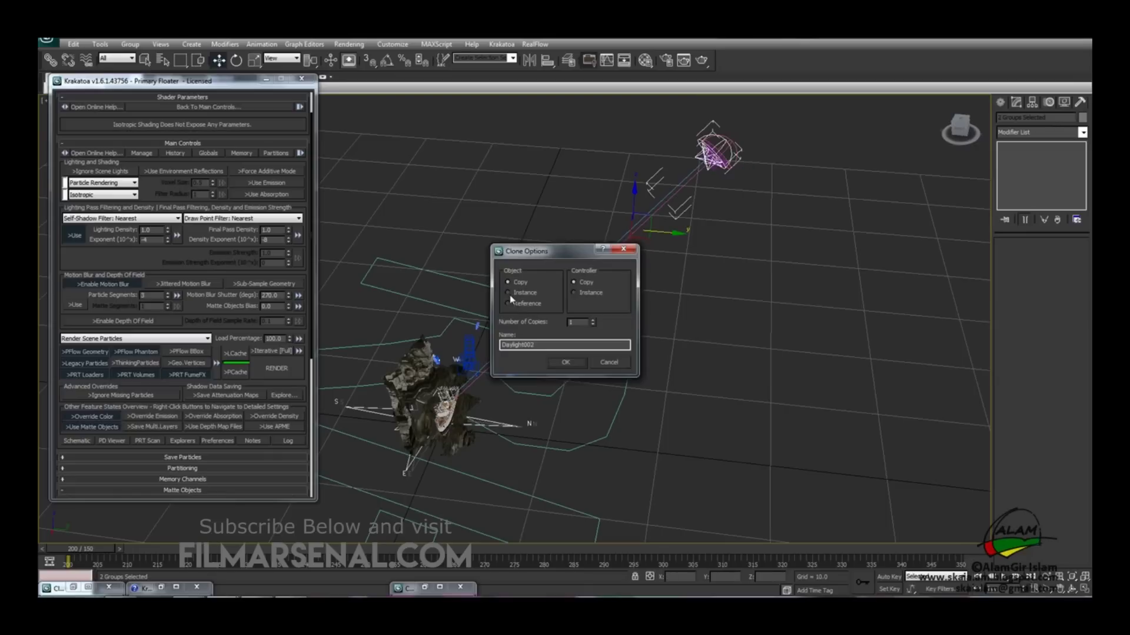
click(566, 362)
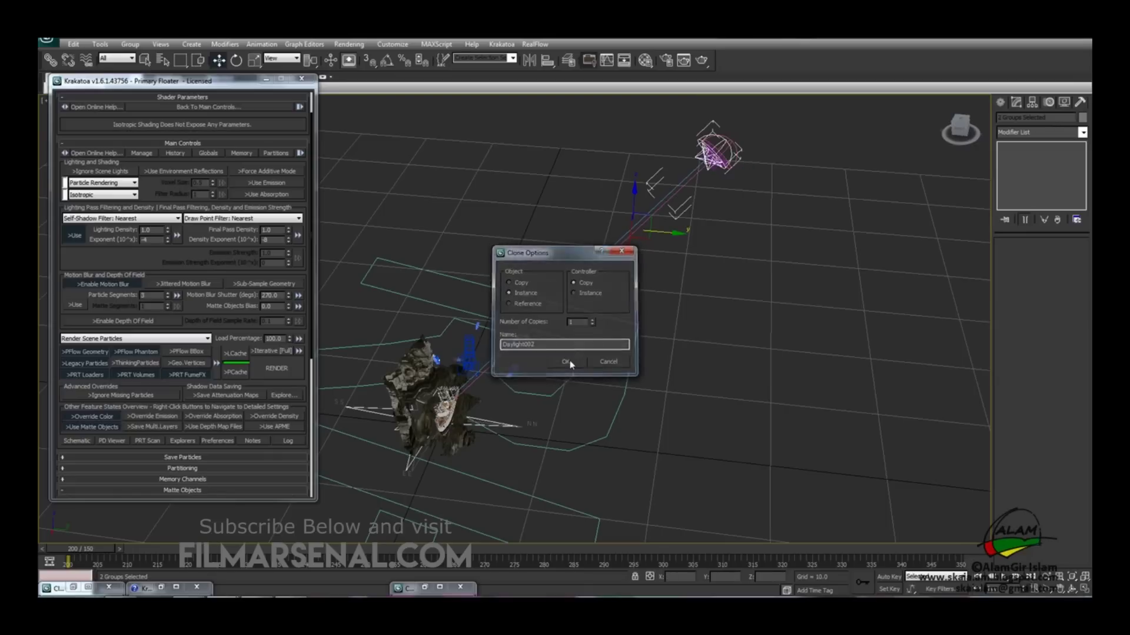
Move the cloned daylight to the opposite side of the shipwreck, at about X 4.6 and Y -28.2
click(715, 165)
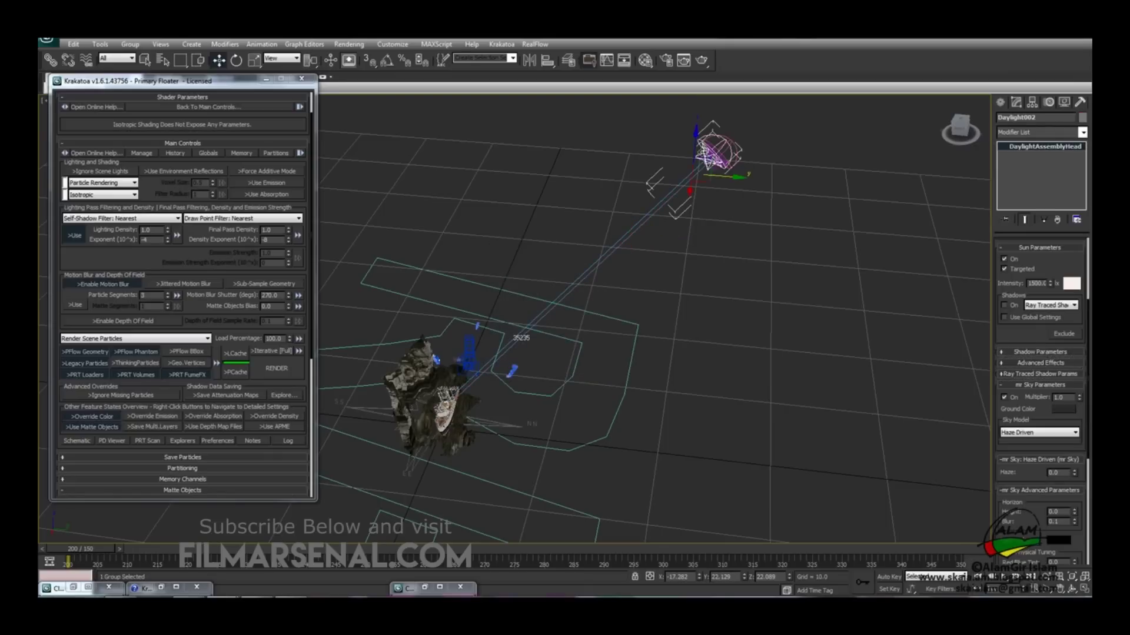
drag(735, 176, 233, 99)
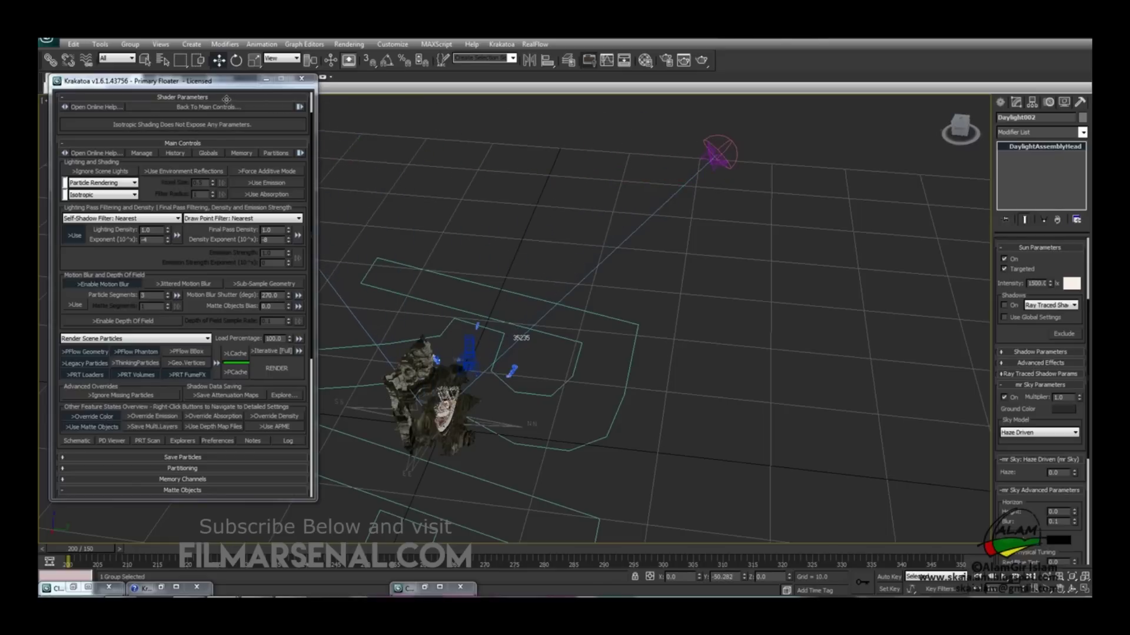
alt+middle_drag(693, 360, 630, 202)
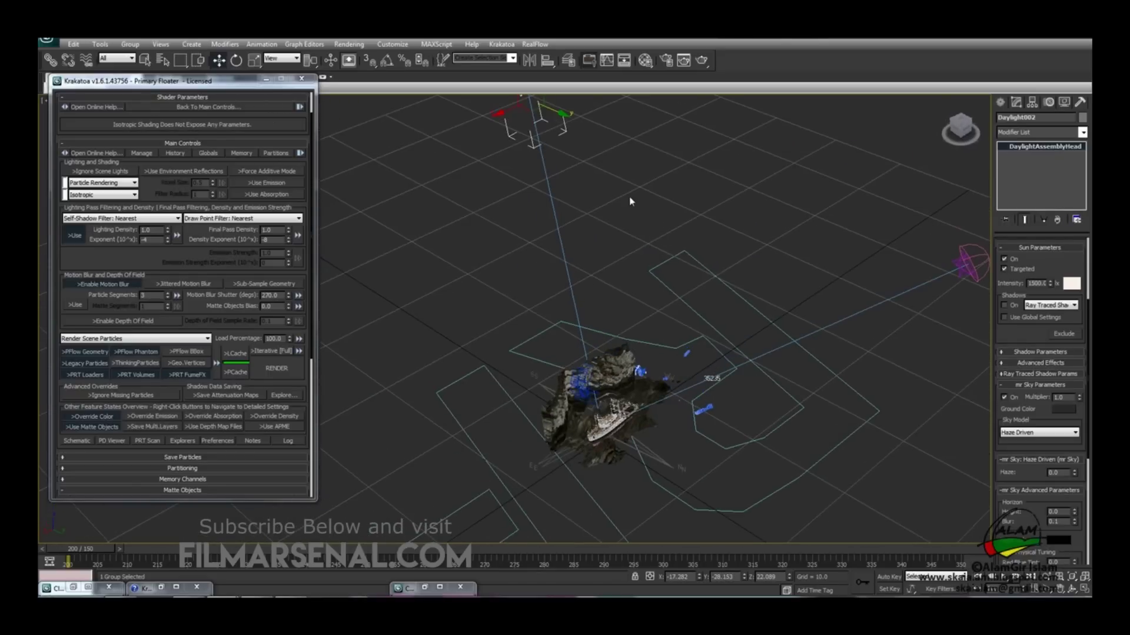
drag(497, 113, 355, 186)
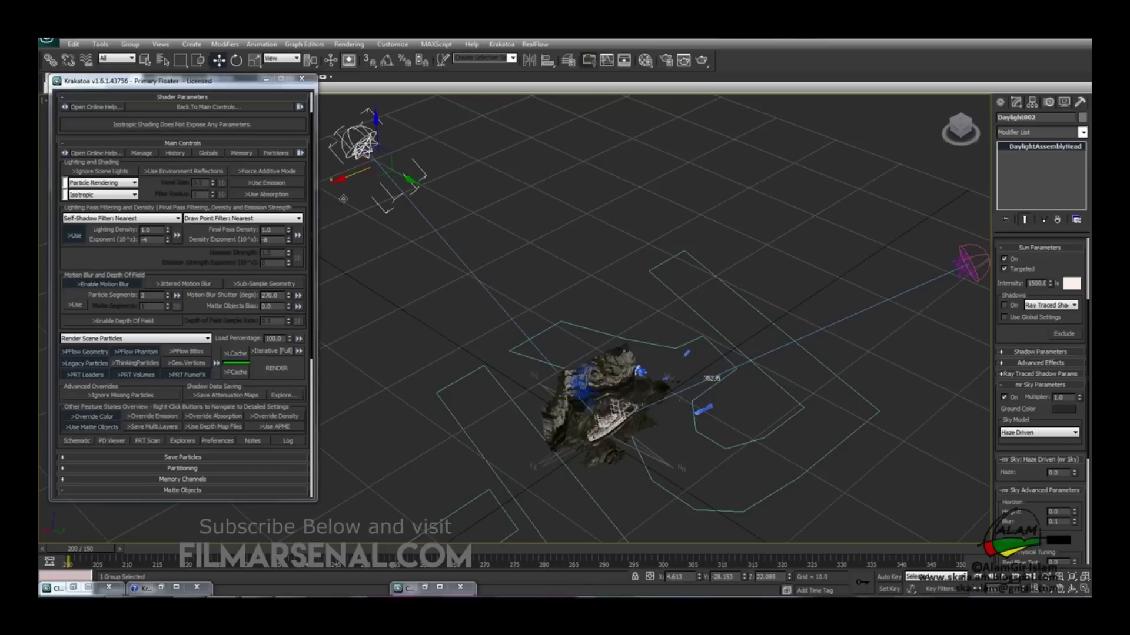
alt+middle_drag(647, 283, 620, 260)
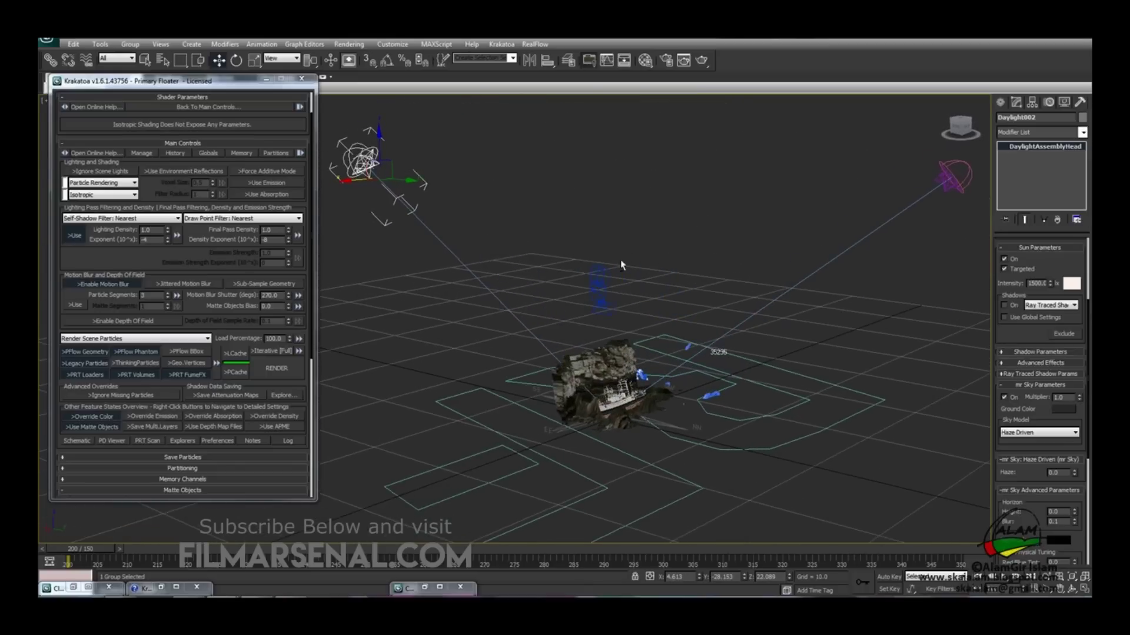
click(611, 346)
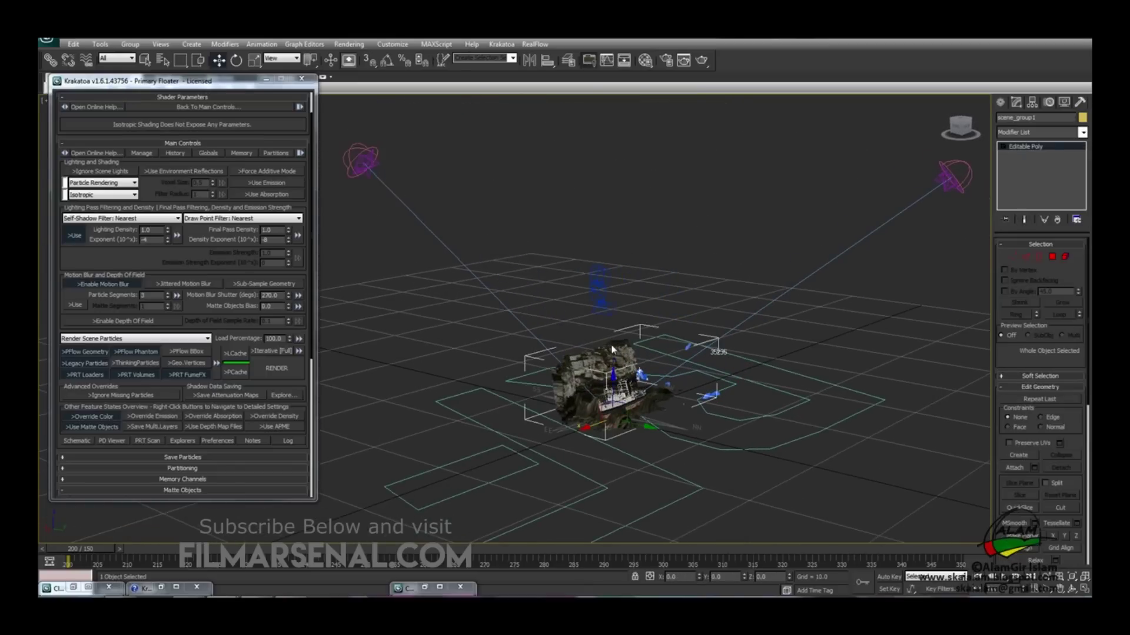
right_click(611, 344)
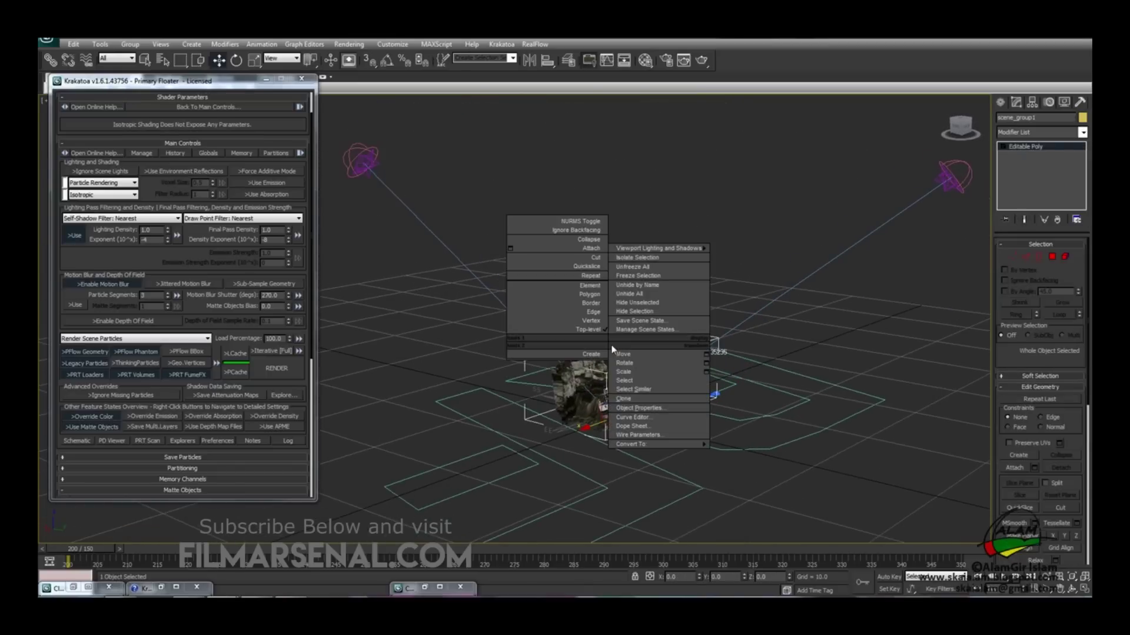
click(628, 408)
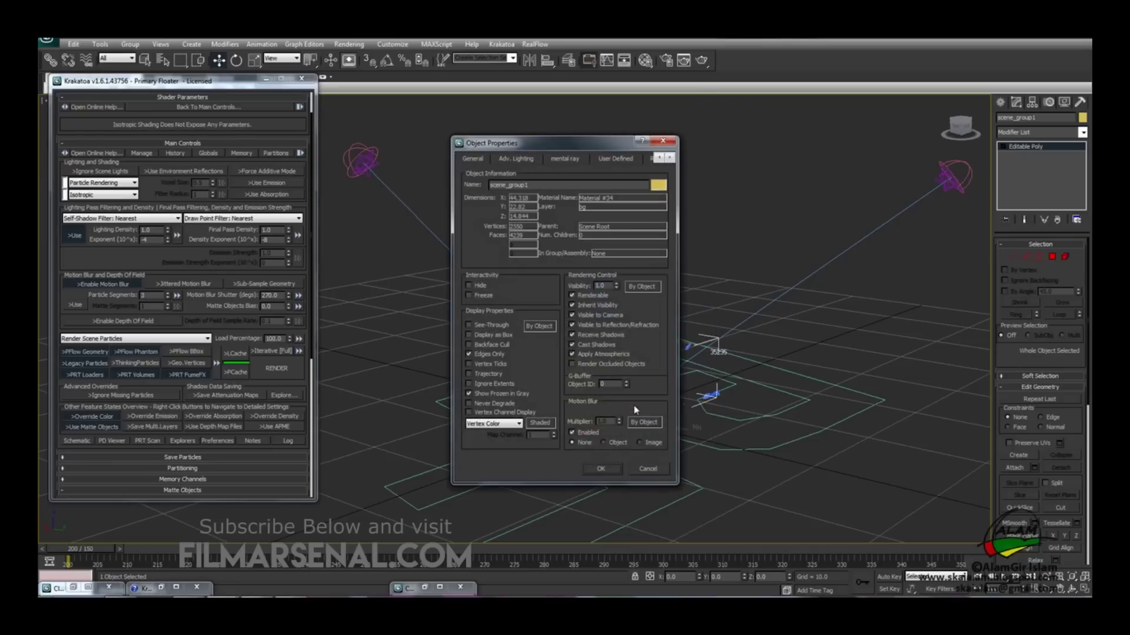
click(515, 160)
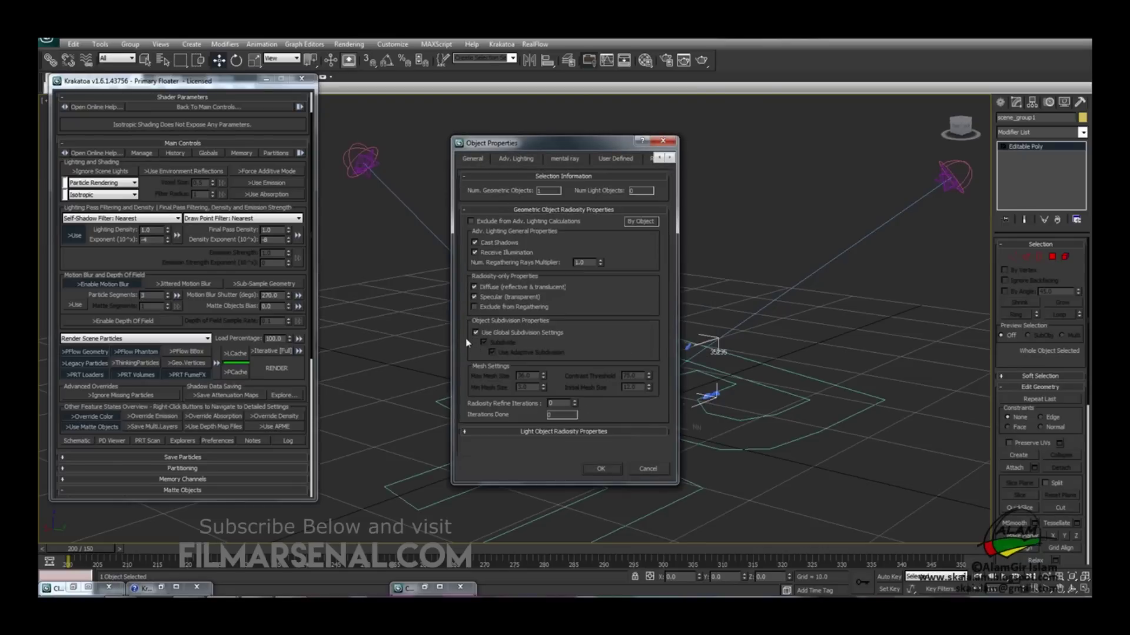
click(475, 253)
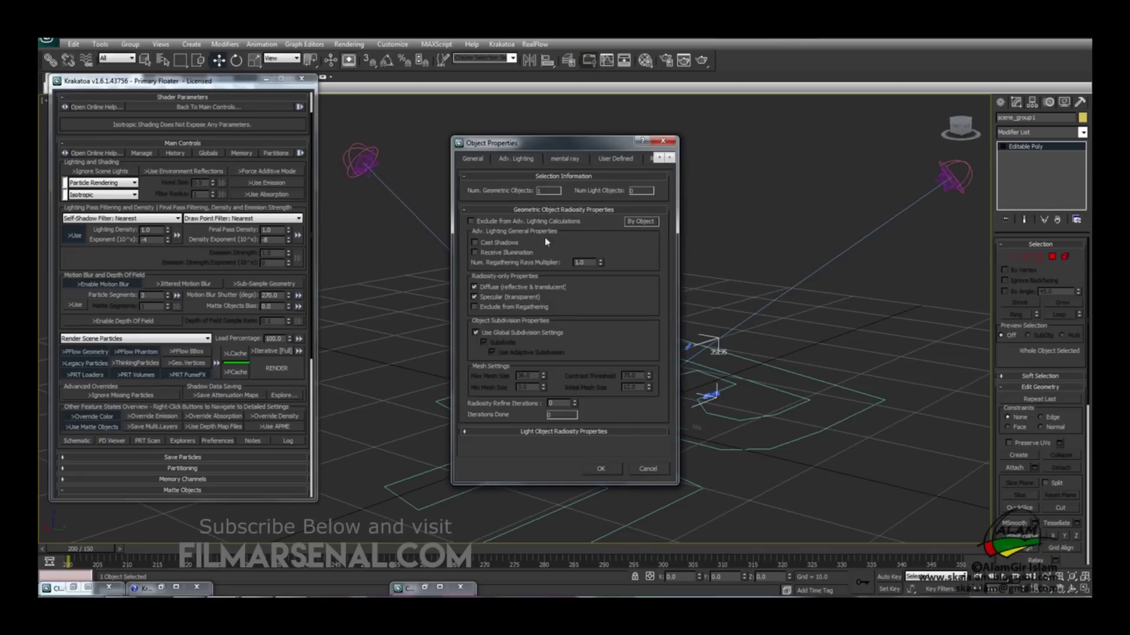
click(663, 142)
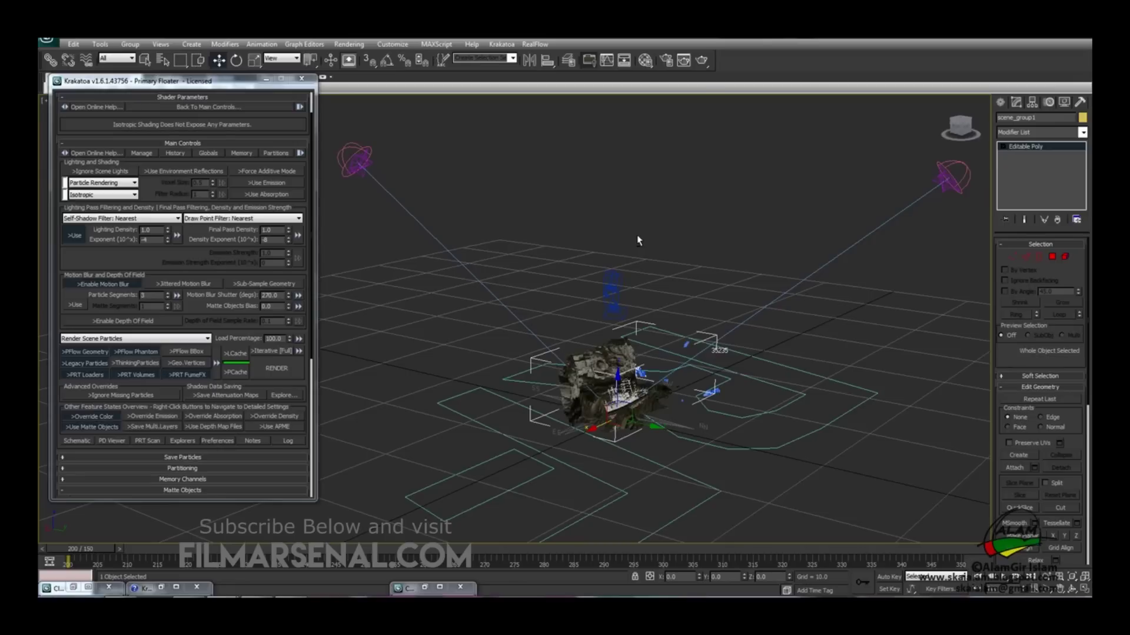
Render the frame from Camera001 with both daylights and inspect the result
key(alt+w)
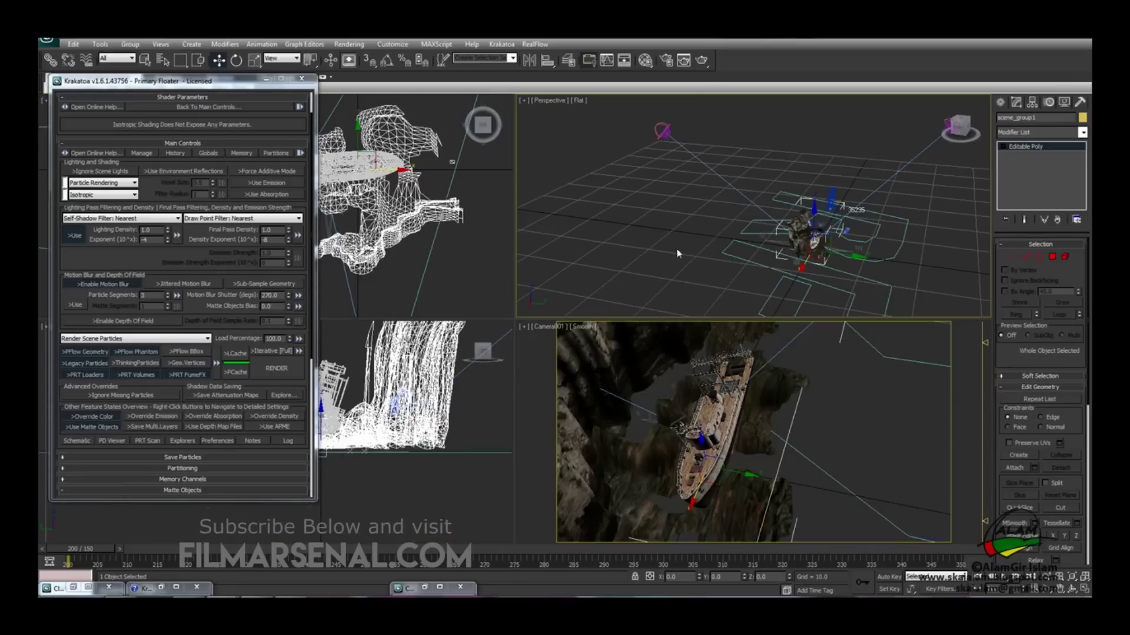
click(853, 385)
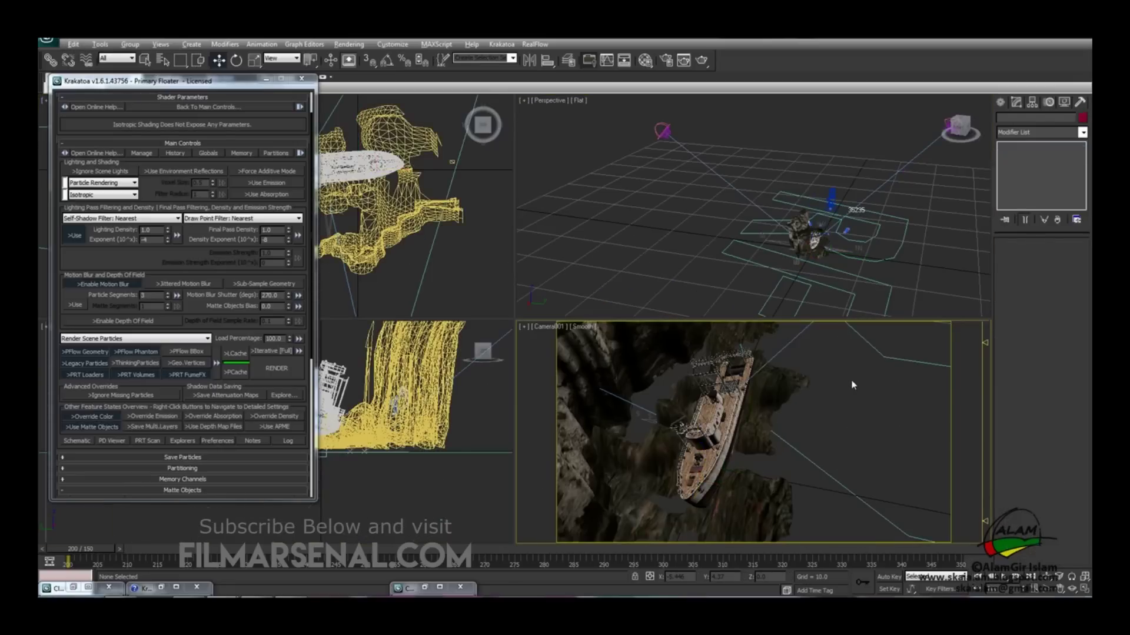
key(alt+w)
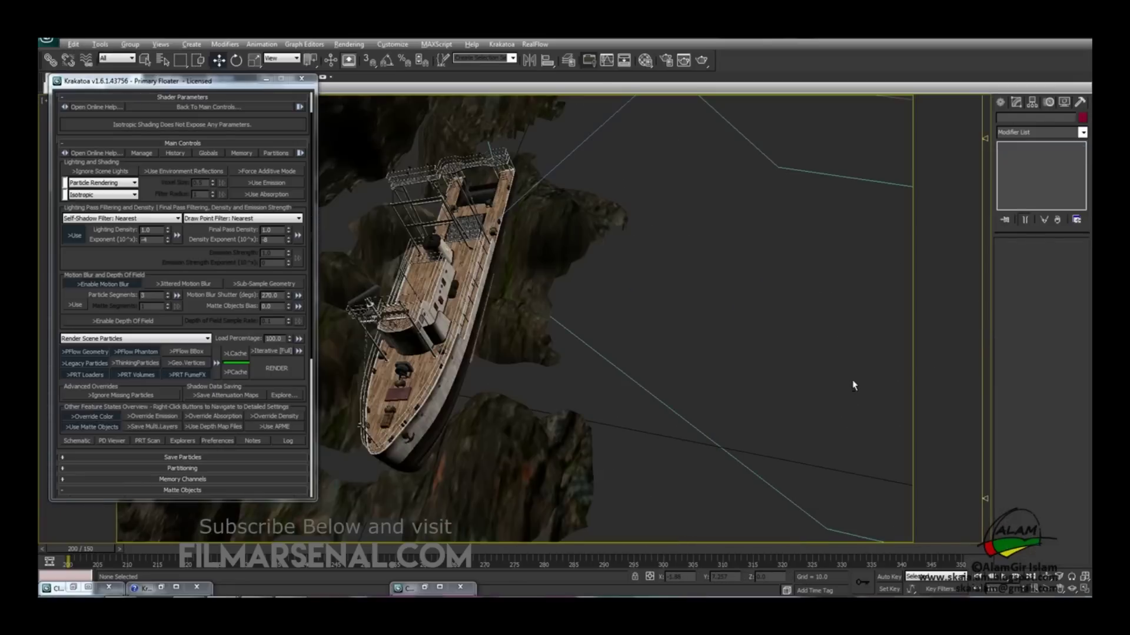
click(658, 63)
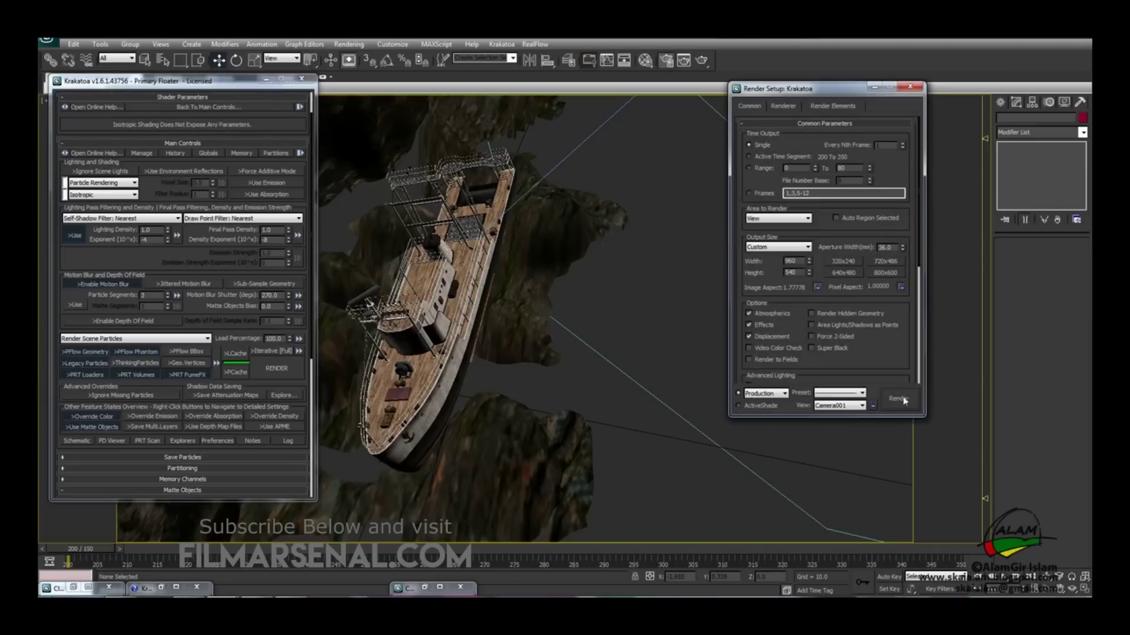
click(902, 402)
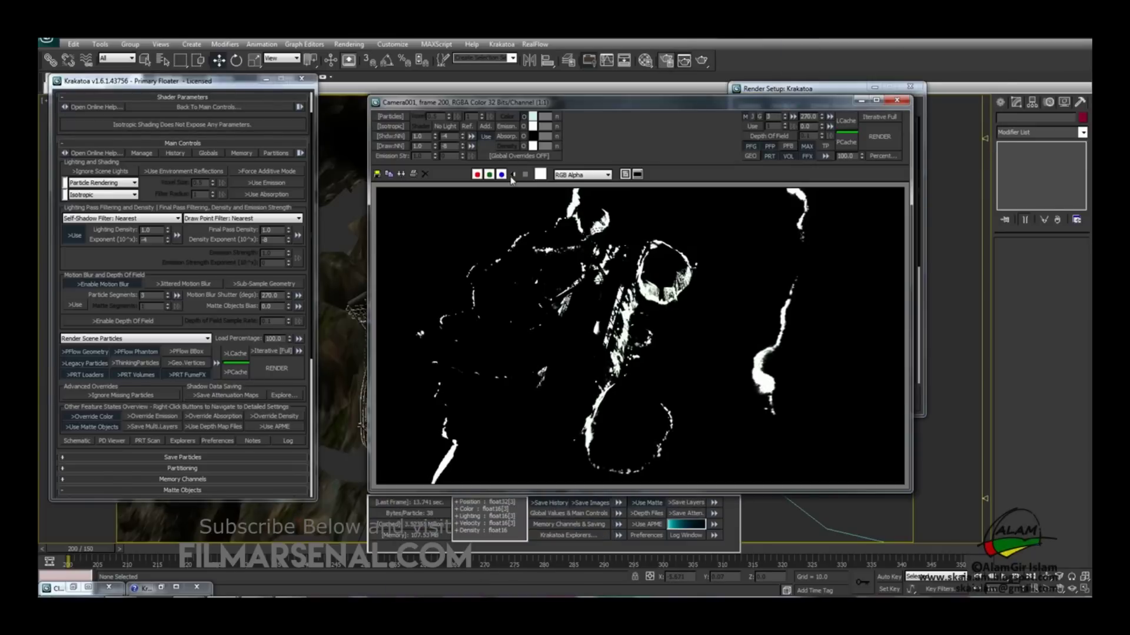
click(862, 101)
click(910, 87)
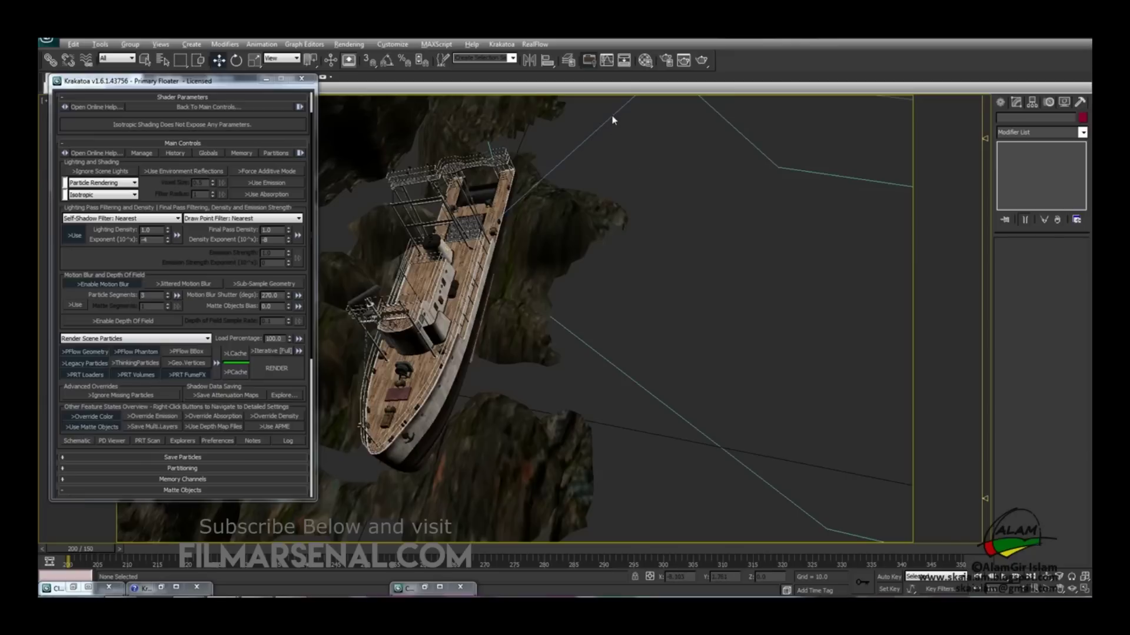
Set the cloned daylight sun's intensity to 750, re-render the camera frame and compare its alpha and color channels
key(alt+w)
click(662, 132)
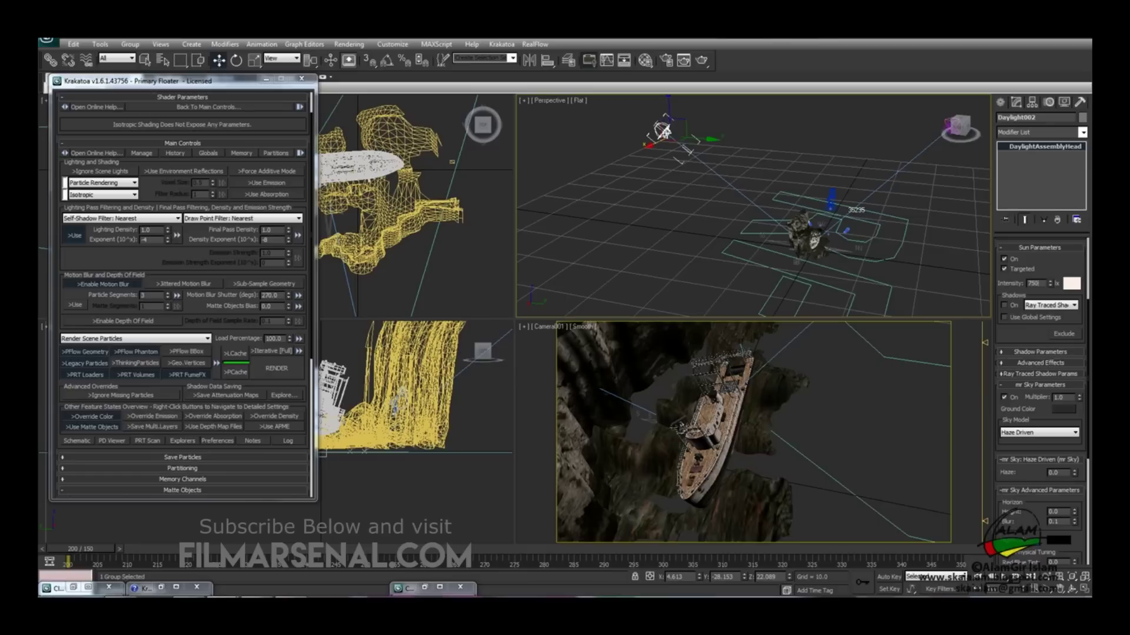
click(1036, 283)
key(ctrl+d)
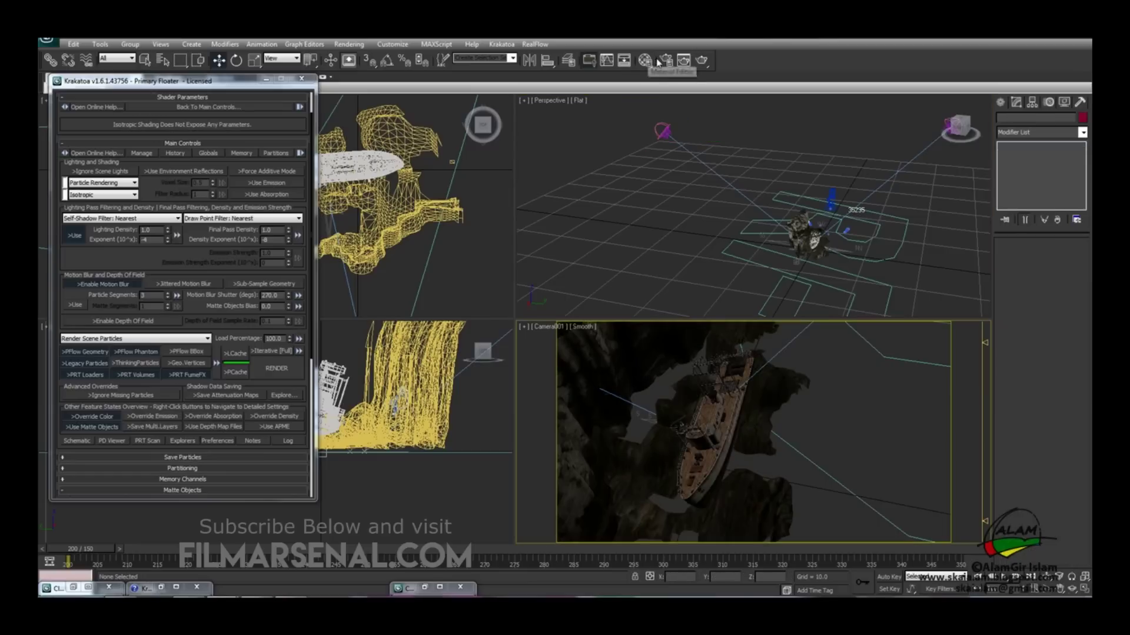
click(701, 59)
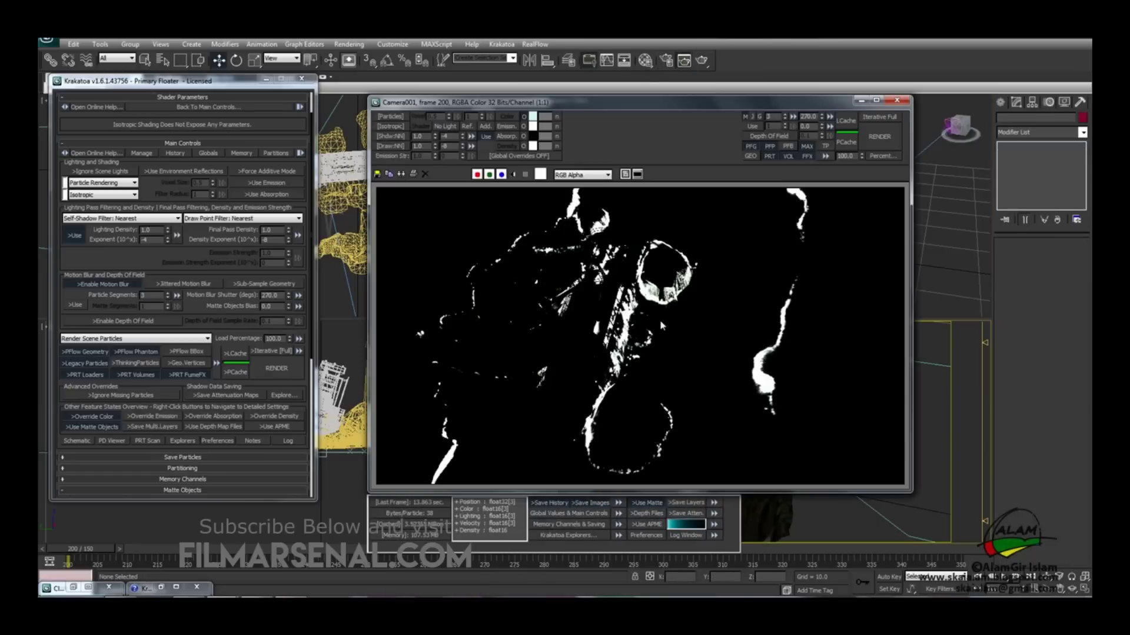
click(513, 174)
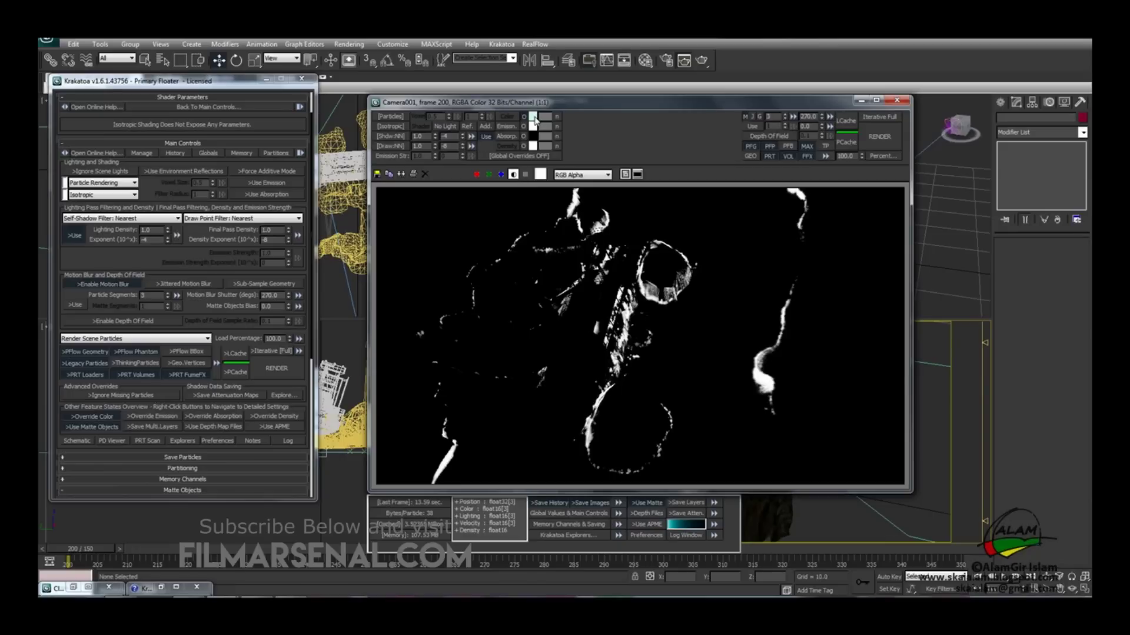
click(514, 174)
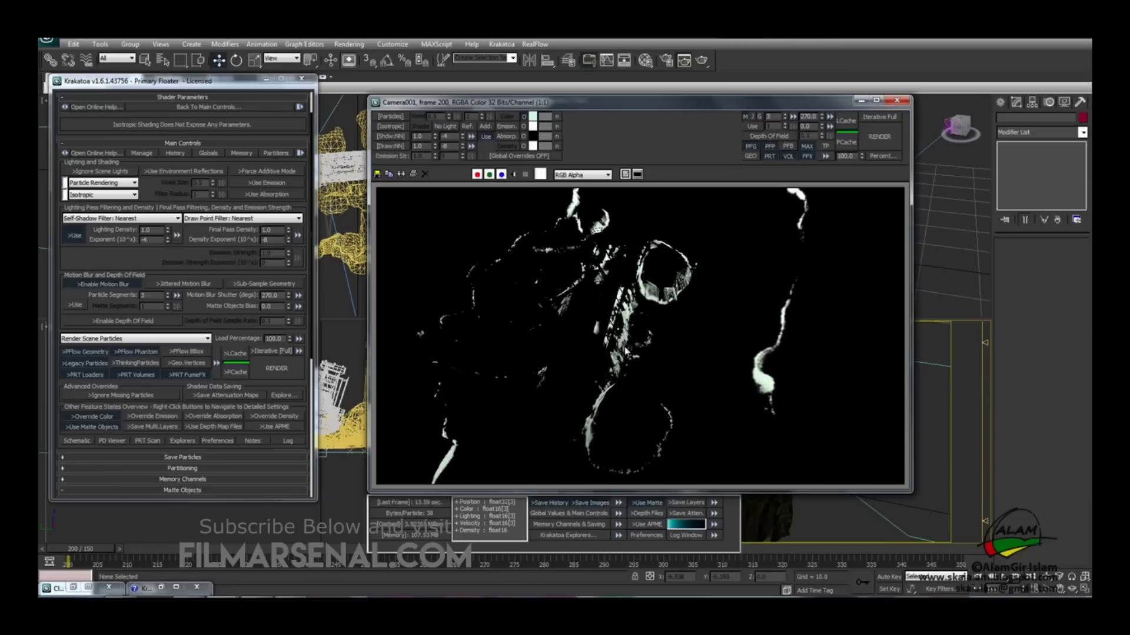
Shift the particle override color toward a slightly bluer pale cyan tint
click(533, 117)
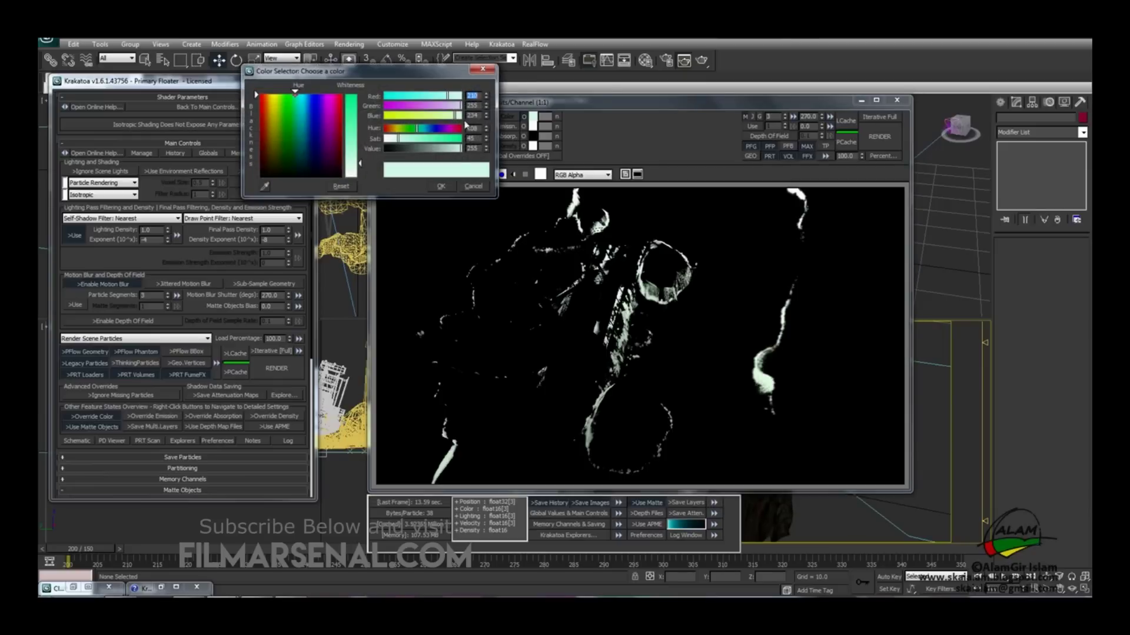
drag(455, 113, 457, 98)
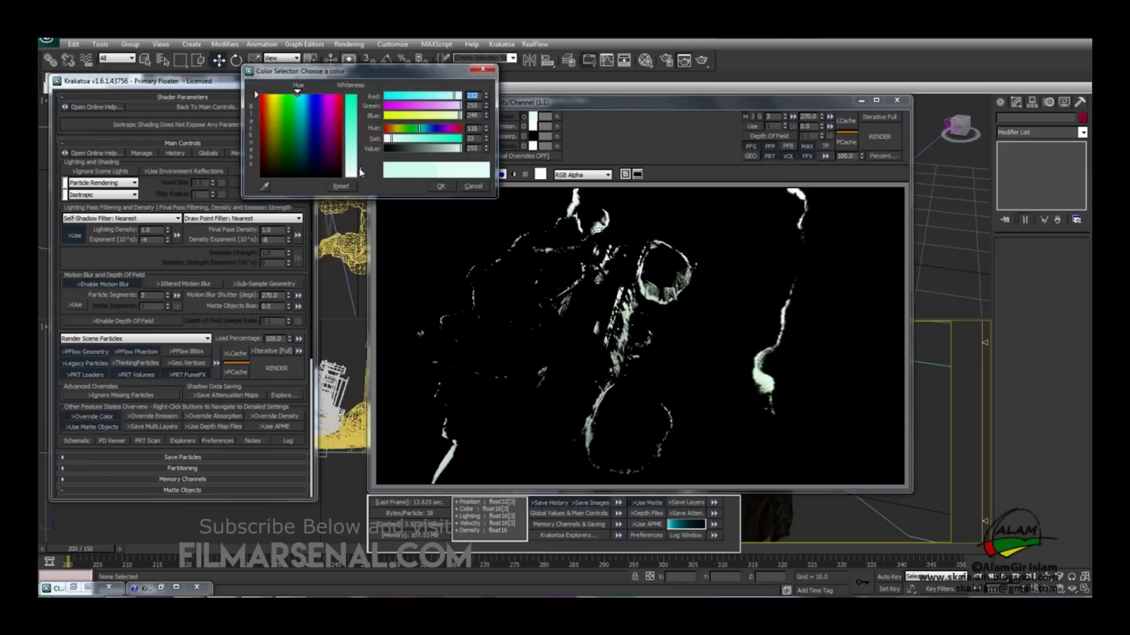
drag(421, 129, 426, 132)
drag(458, 96, 450, 97)
click(443, 186)
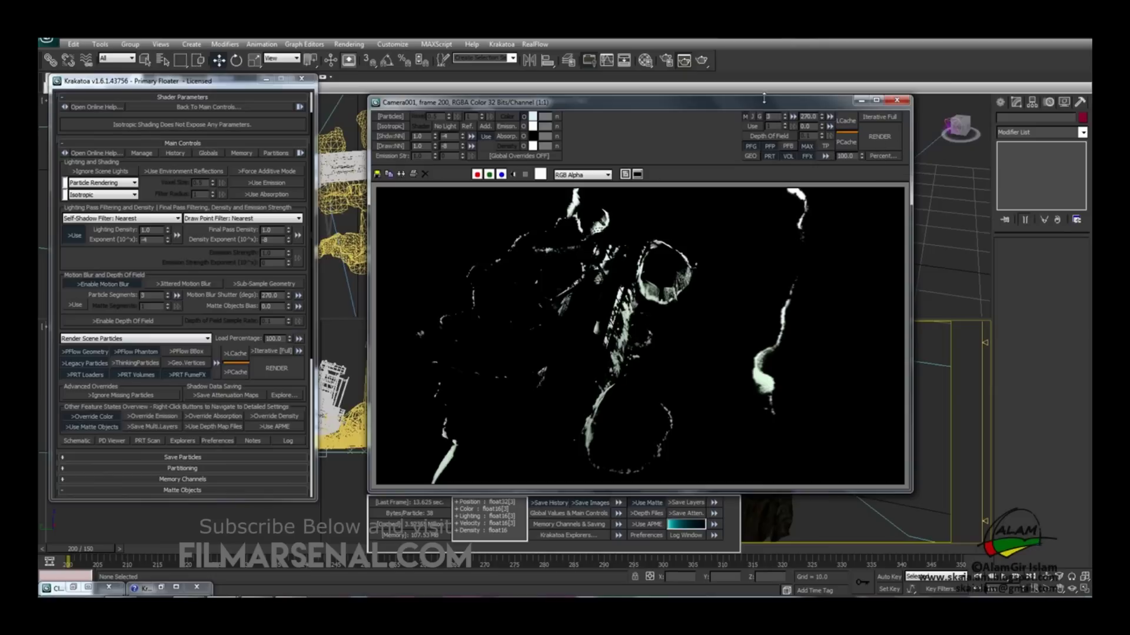
Set the render output width to 1280 in the render setup
click(667, 61)
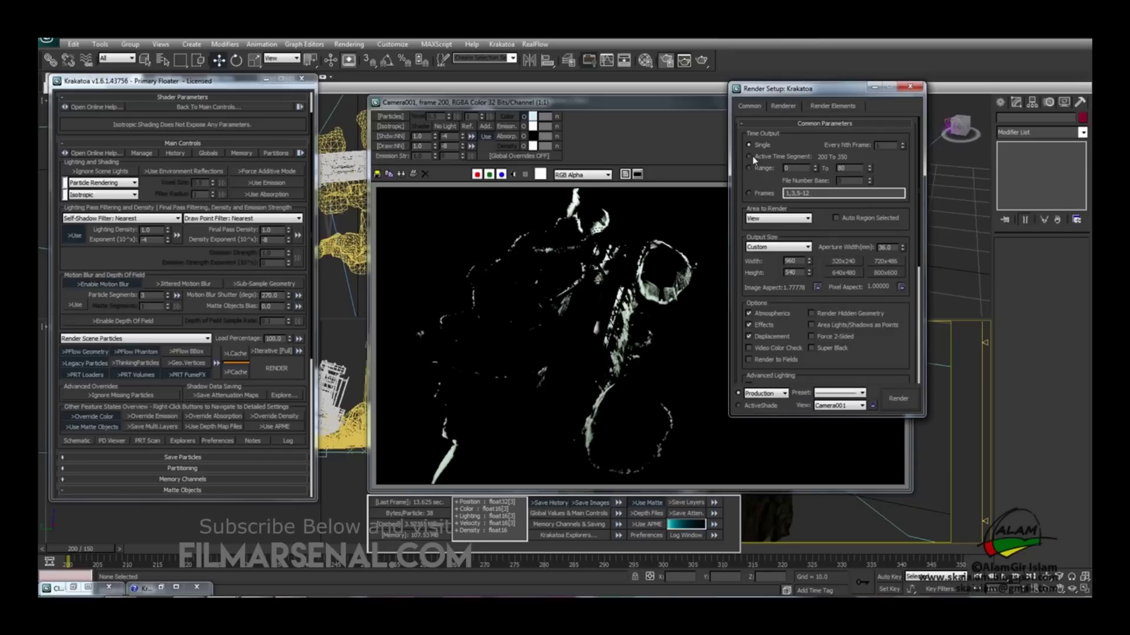
scroll(752, 158, down, 5)
double_click(793, 159)
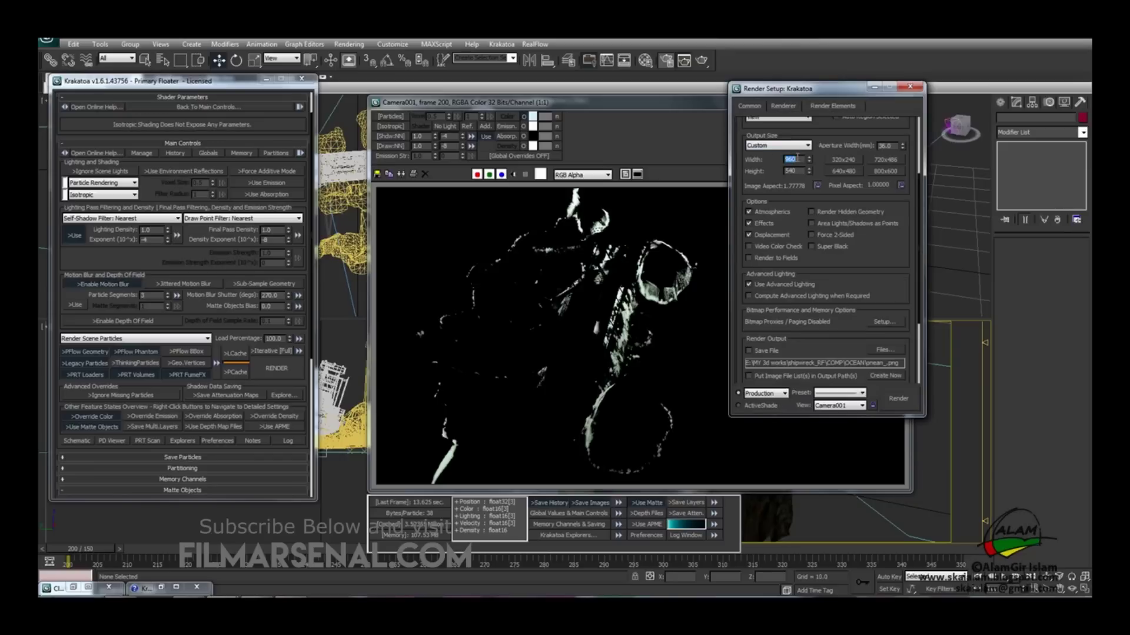
text(1280)
Enable saving the render to file and set the output to Splash.png in the COMP folder
scroll(875, 253, down, 3)
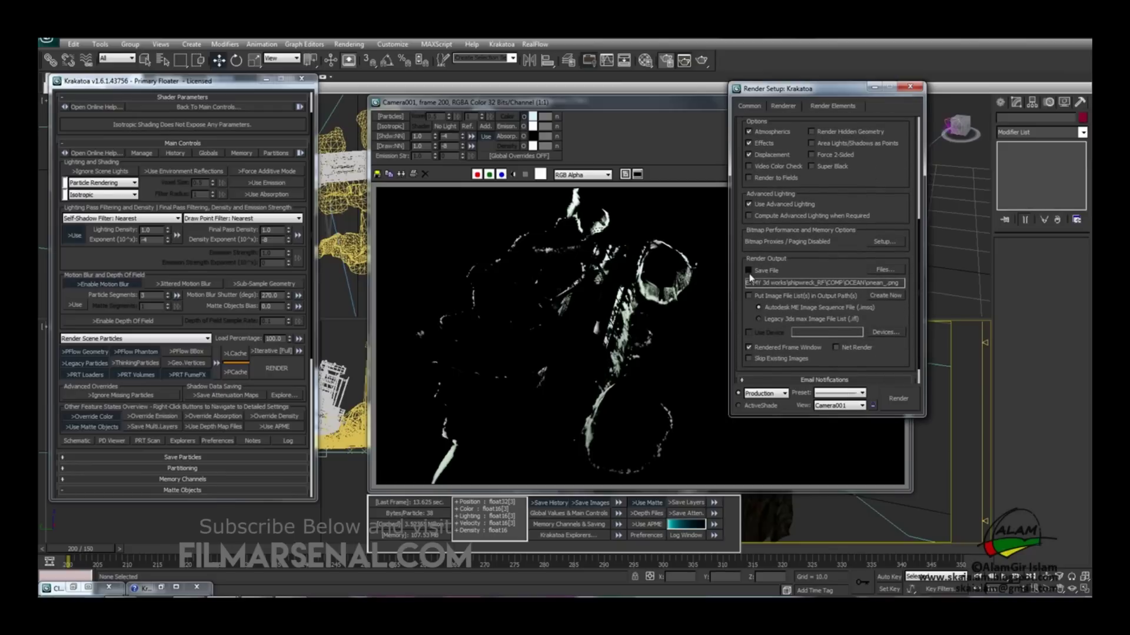
click(749, 270)
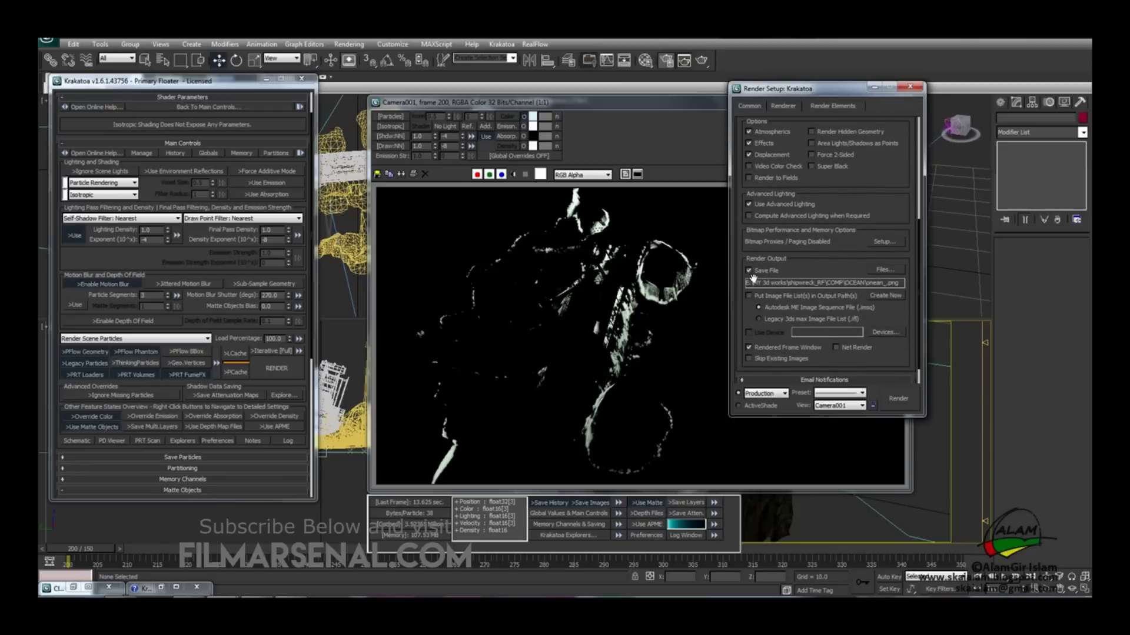
click(886, 270)
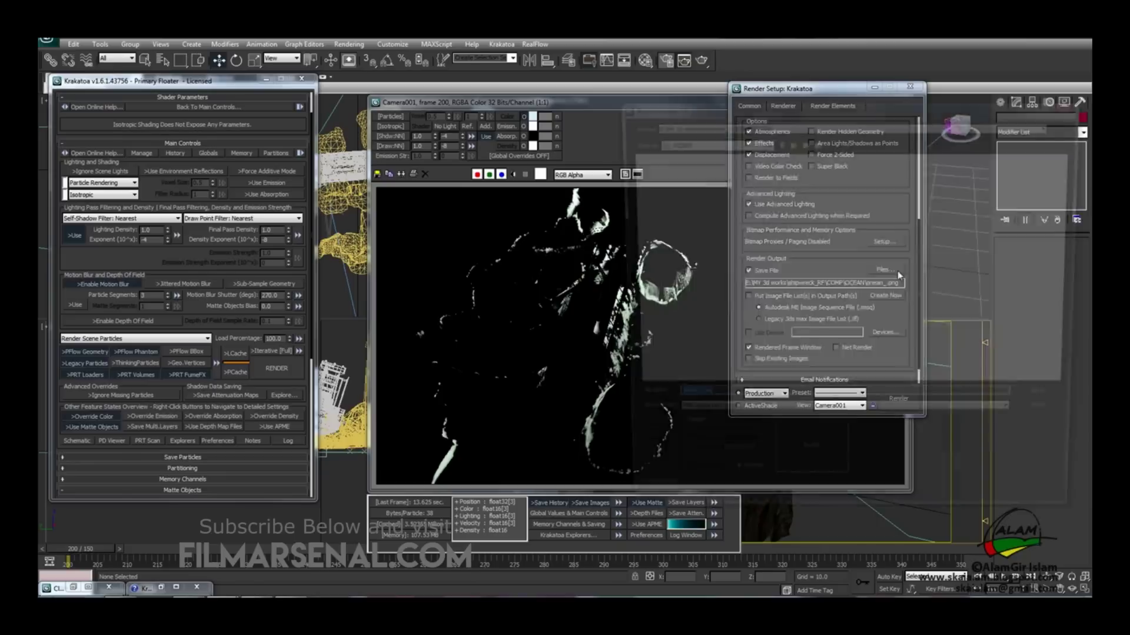
click(791, 140)
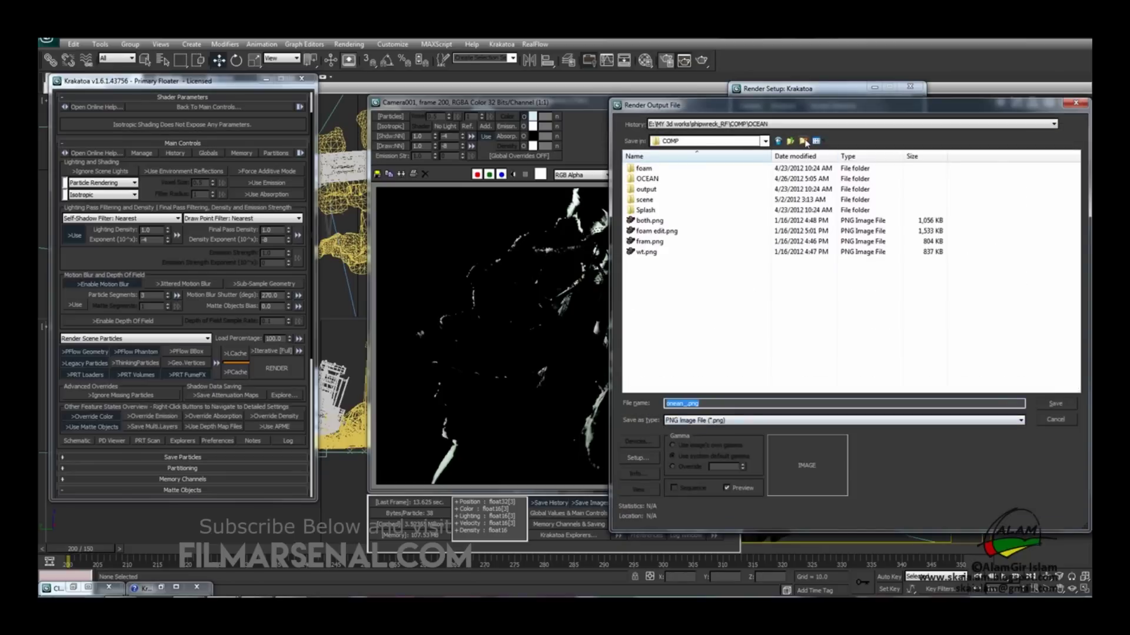
click(682, 404)
key(BackSpace)
key(BackSpace)
click(1056, 405)
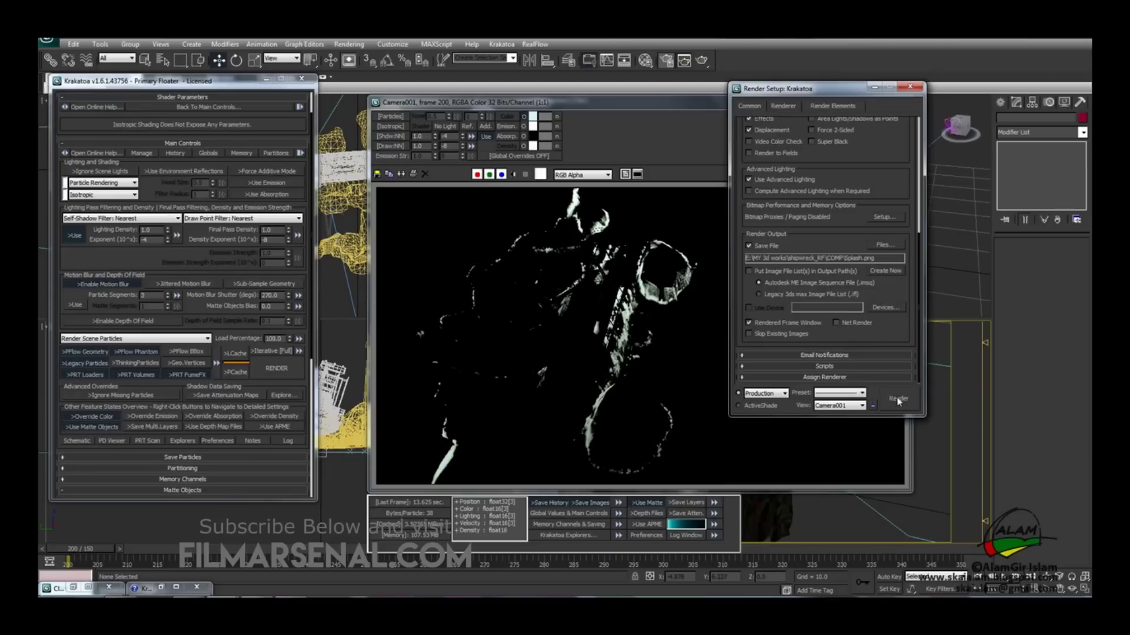
scroll(814, 263, up, 5)
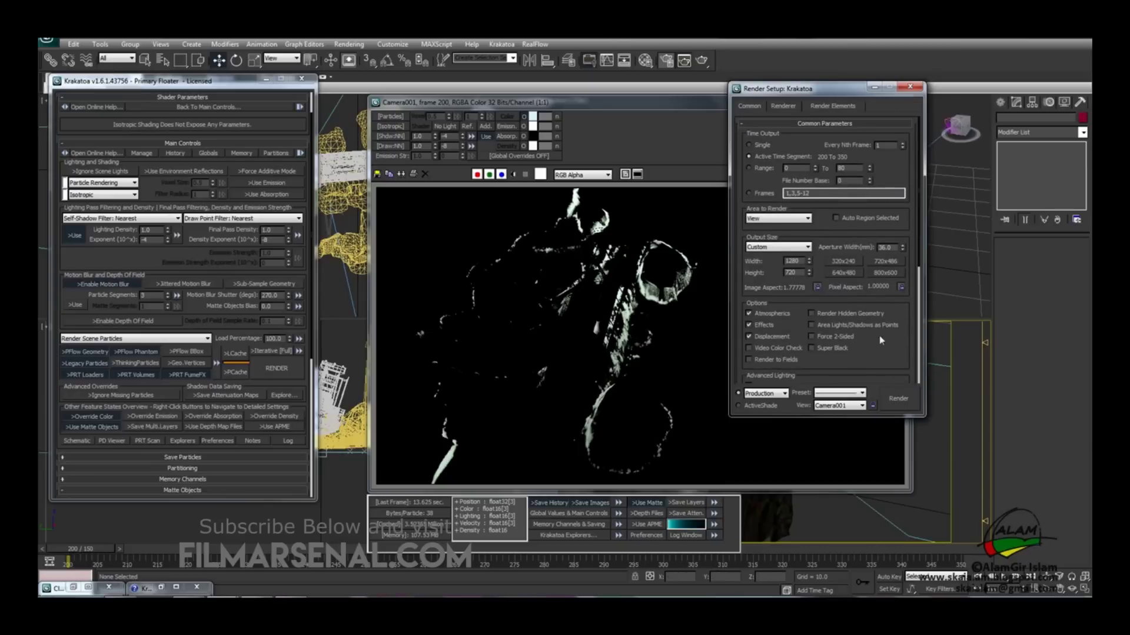
drag(879, 335, 859, 119)
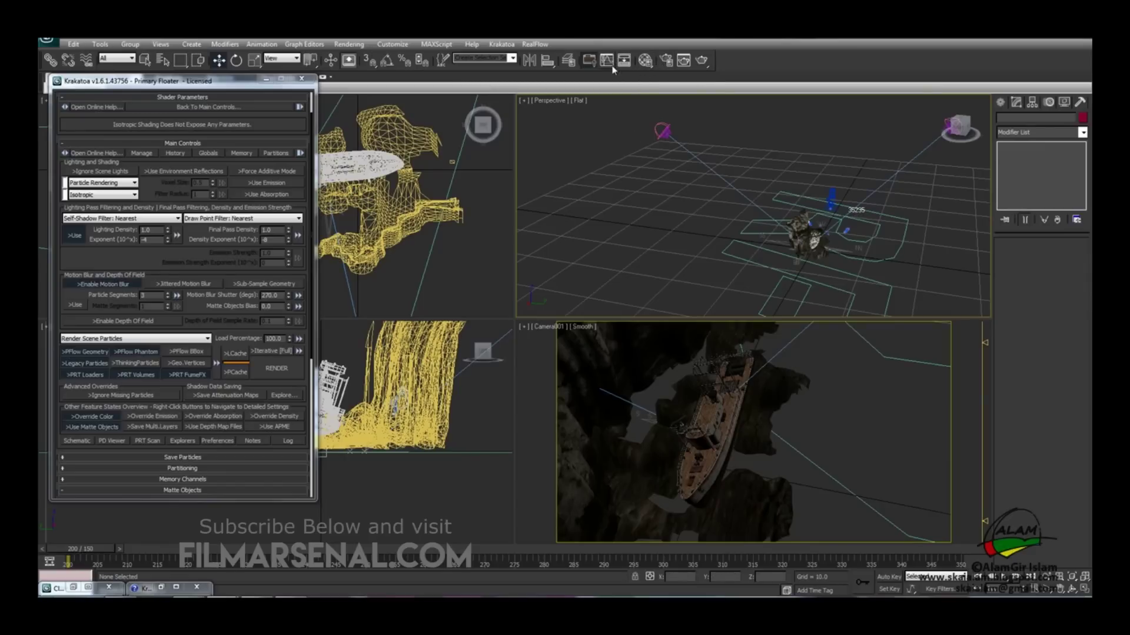
Hide the splash layer and unhide the waterline and Foam layers
click(567, 60)
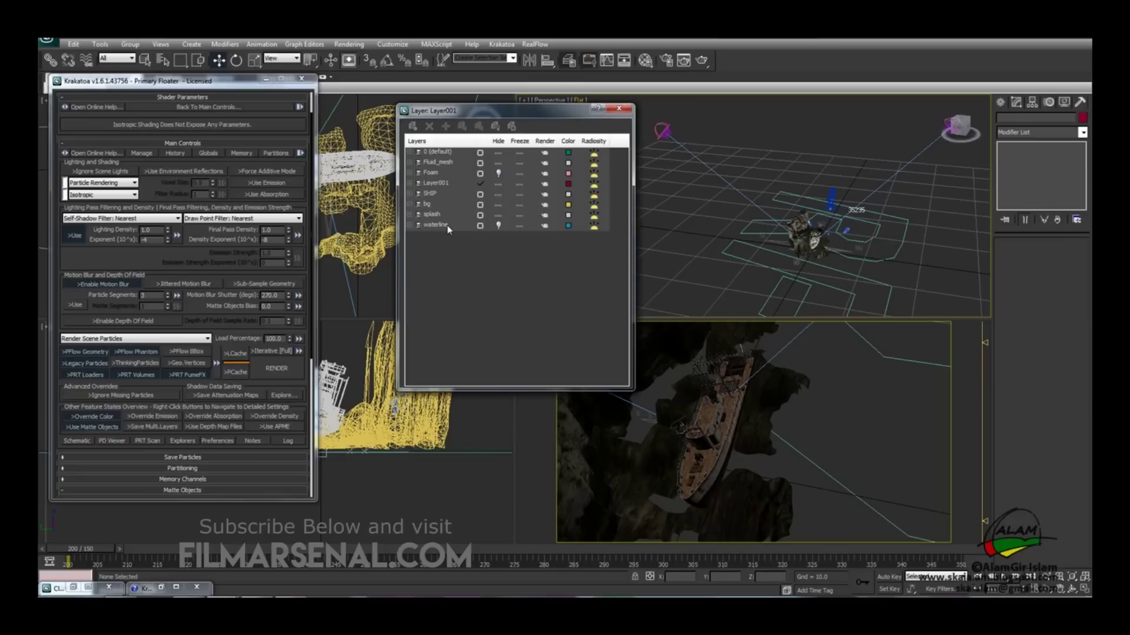
click(497, 223)
click(498, 222)
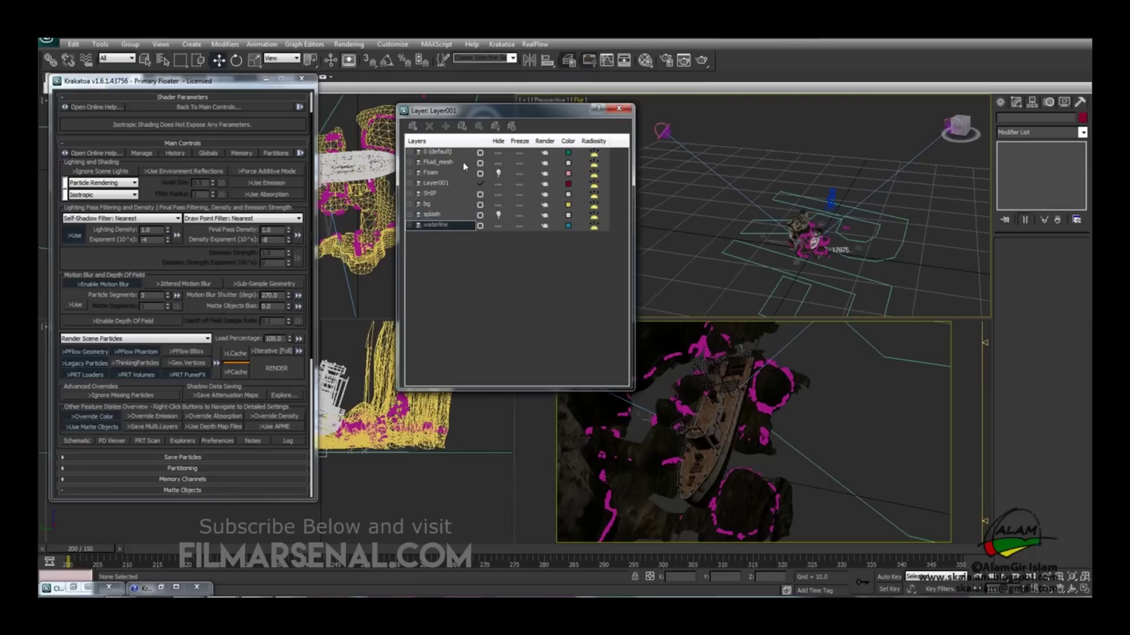
click(498, 173)
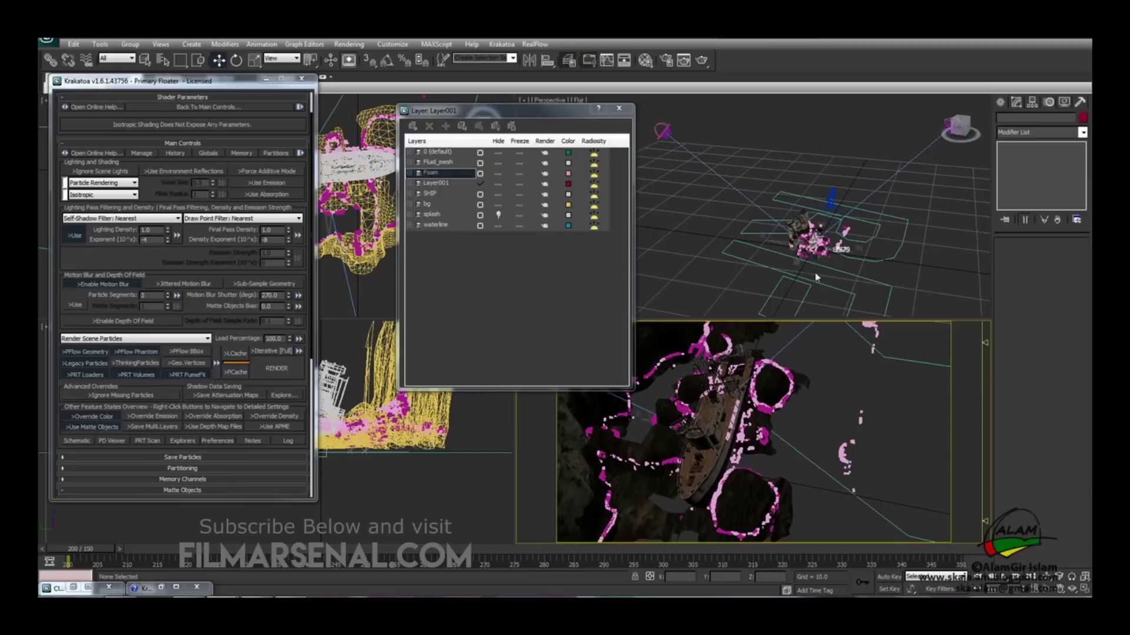
Set the render to a single frame, turn off file saving and test-render the Camera001 view
click(665, 61)
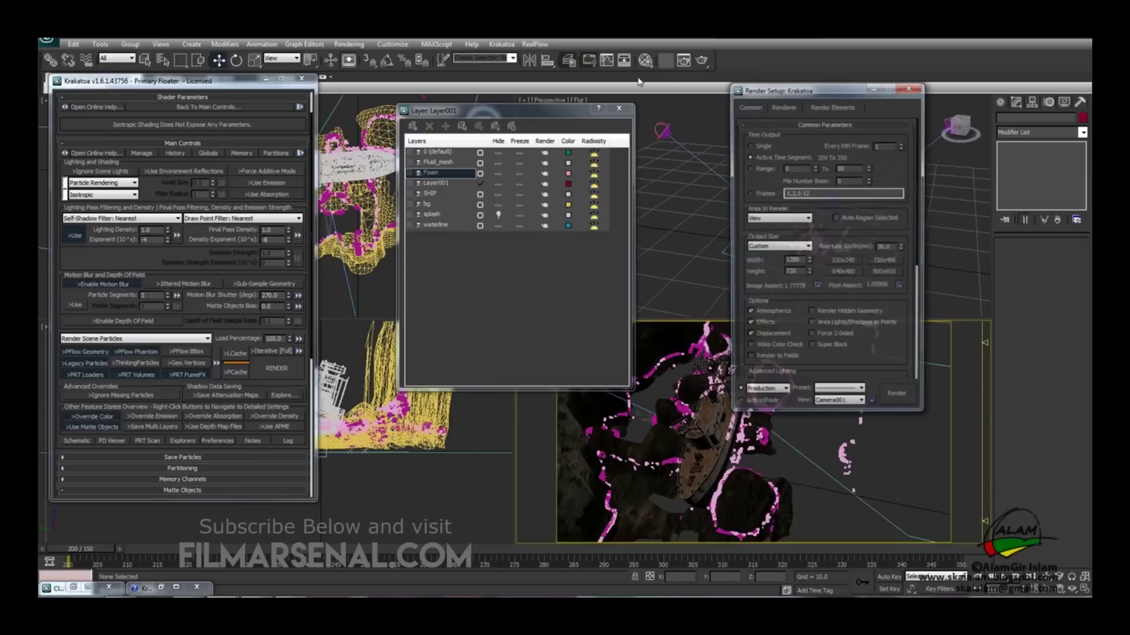
click(750, 146)
drag(885, 362, 888, 333)
scroll(885, 209, down, 2)
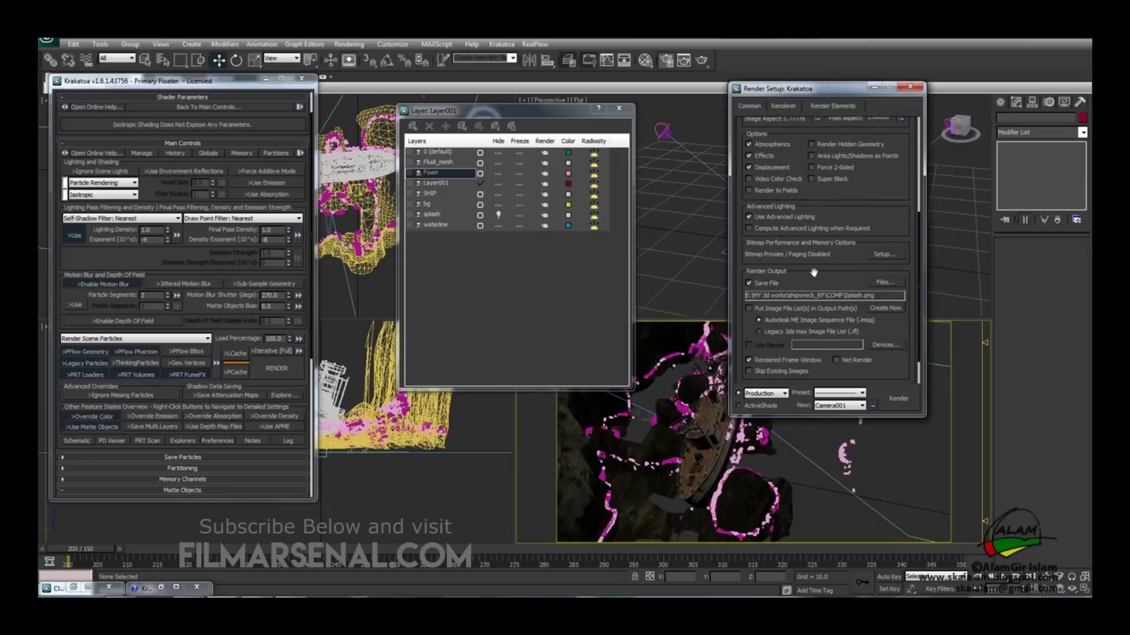
click(749, 284)
click(863, 408)
click(899, 400)
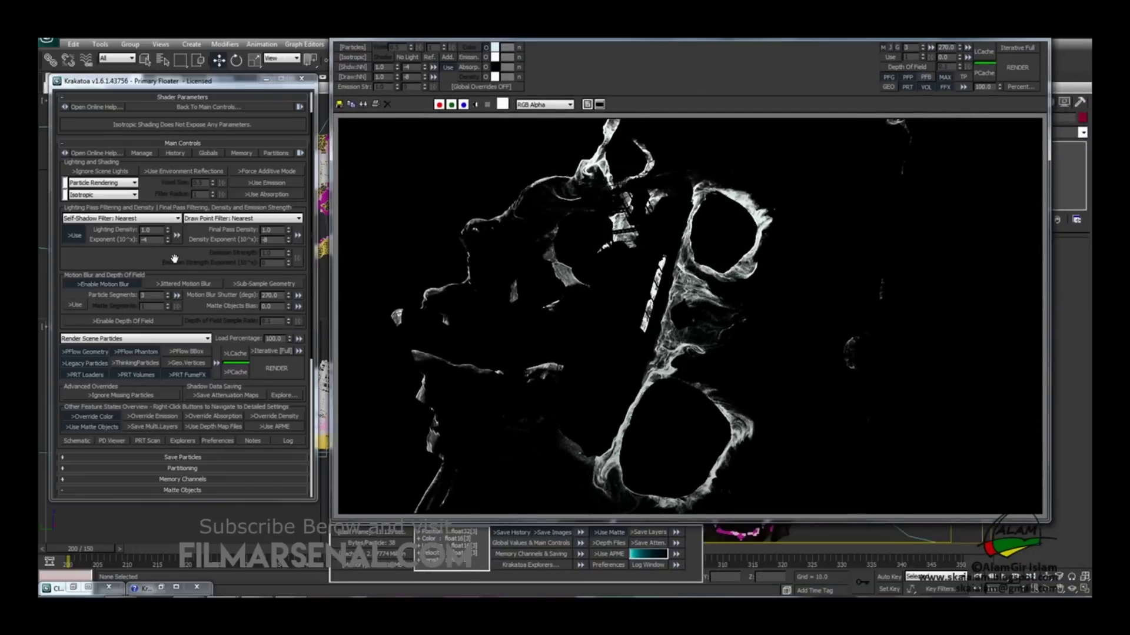
Set the Krakatoa lighting density exponent to -5
mouse_move(173, 259)
mouse_down()
mouse_move(172, 294)
mouse_move(176, 269)
mouse_up()
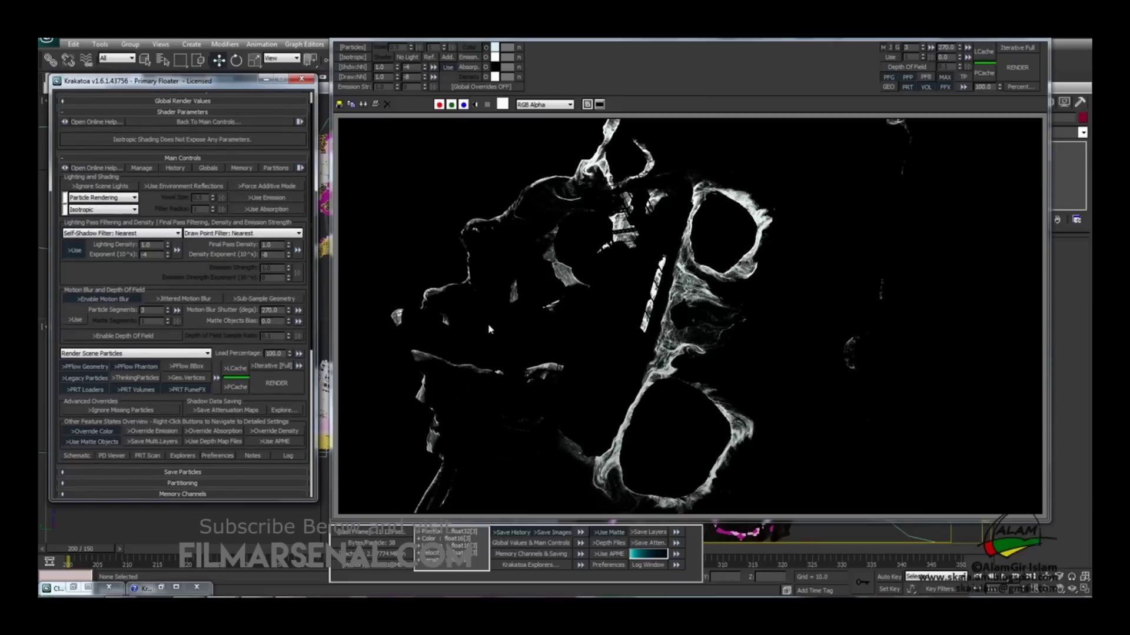
click(168, 259)
drag(200, 275, 197, 254)
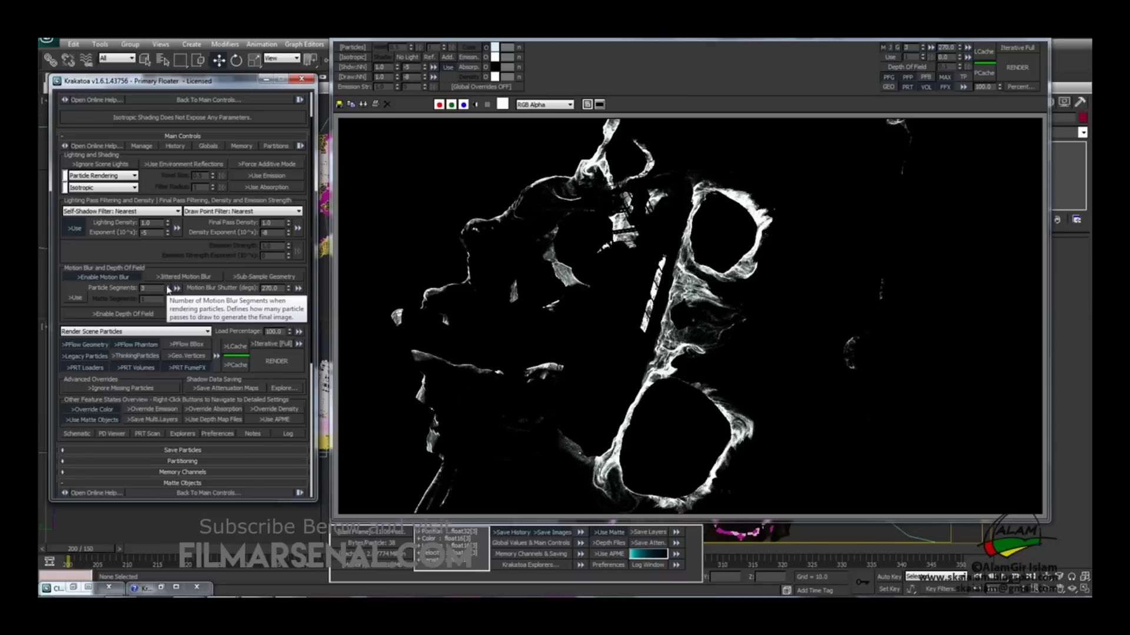
Set motion blur to 4 particle segments with a 400-degree shutter, re-render the frame and close the result
click(169, 287)
drag(283, 289, 257, 289)
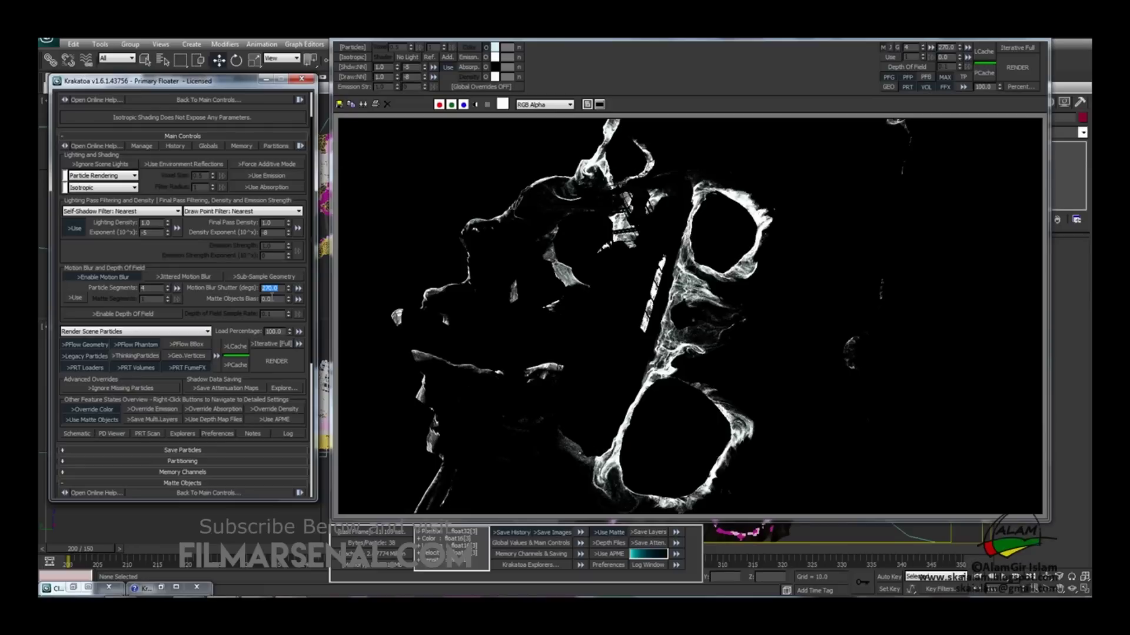
text(400)
key(Return)
click(1022, 71)
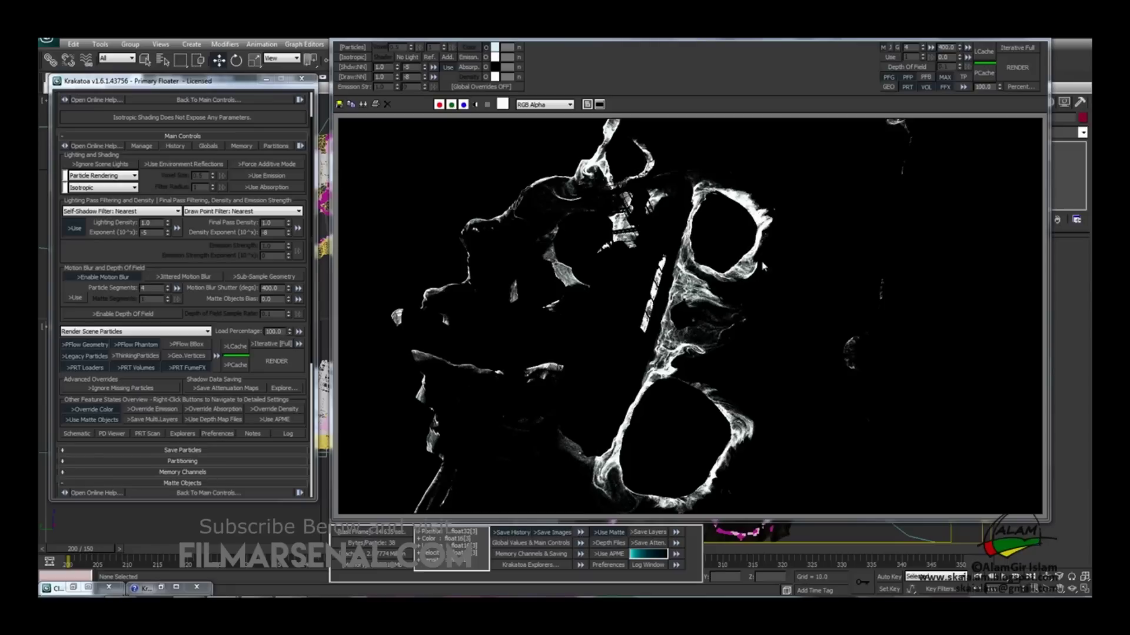
mouse_move(615, 39)
mouse_down()
mouse_move(615, 75)
mouse_move(617, 46)
mouse_up()
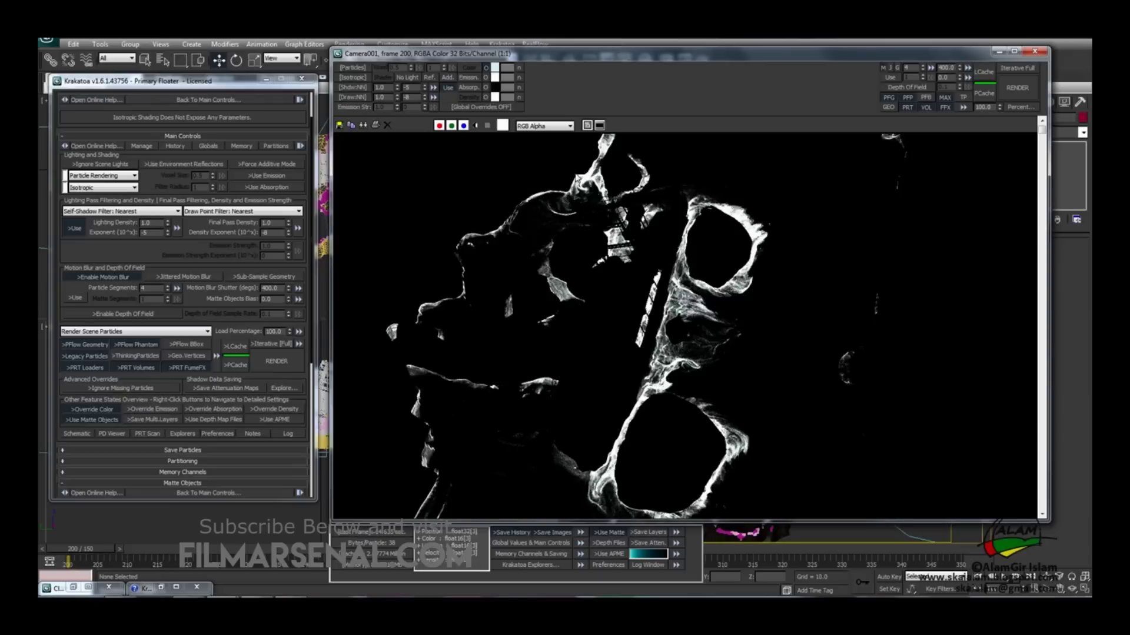
click(1035, 53)
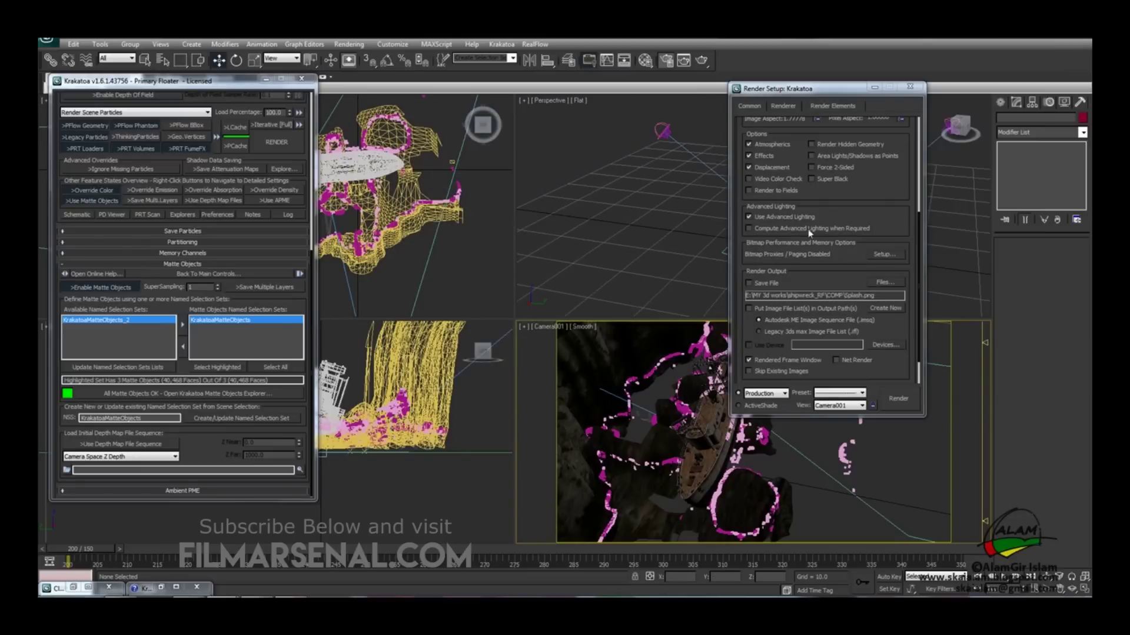
Re-enable file saving for the active time segment, set the output to Foam.png in the COMP folder and minimize the render setup
scroll(750, 181, up, 5)
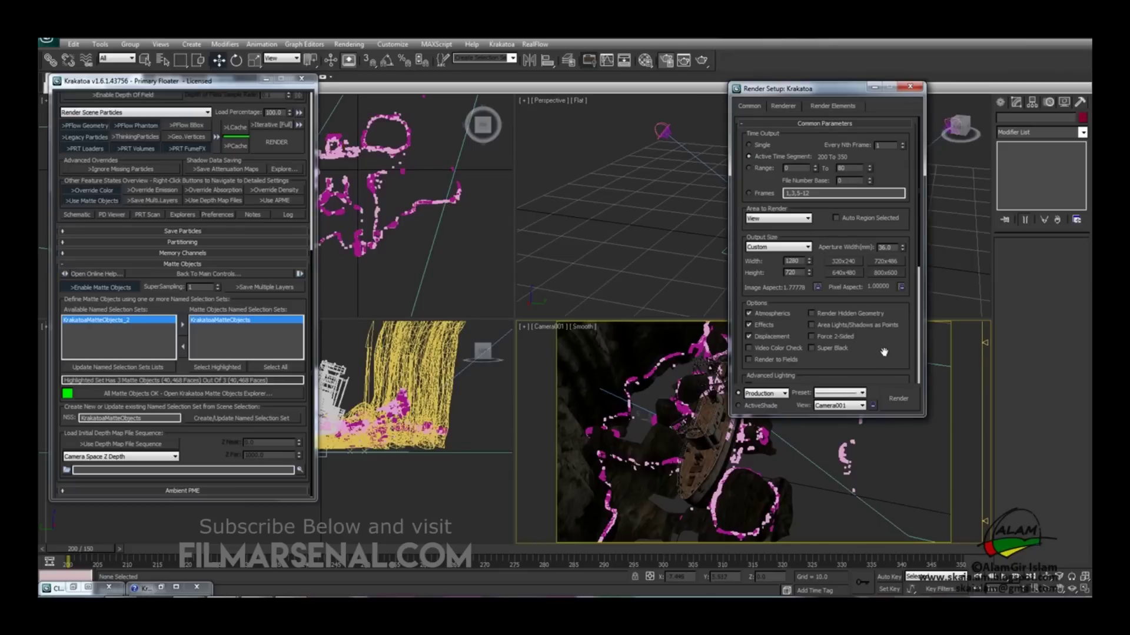
drag(884, 352, 864, 157)
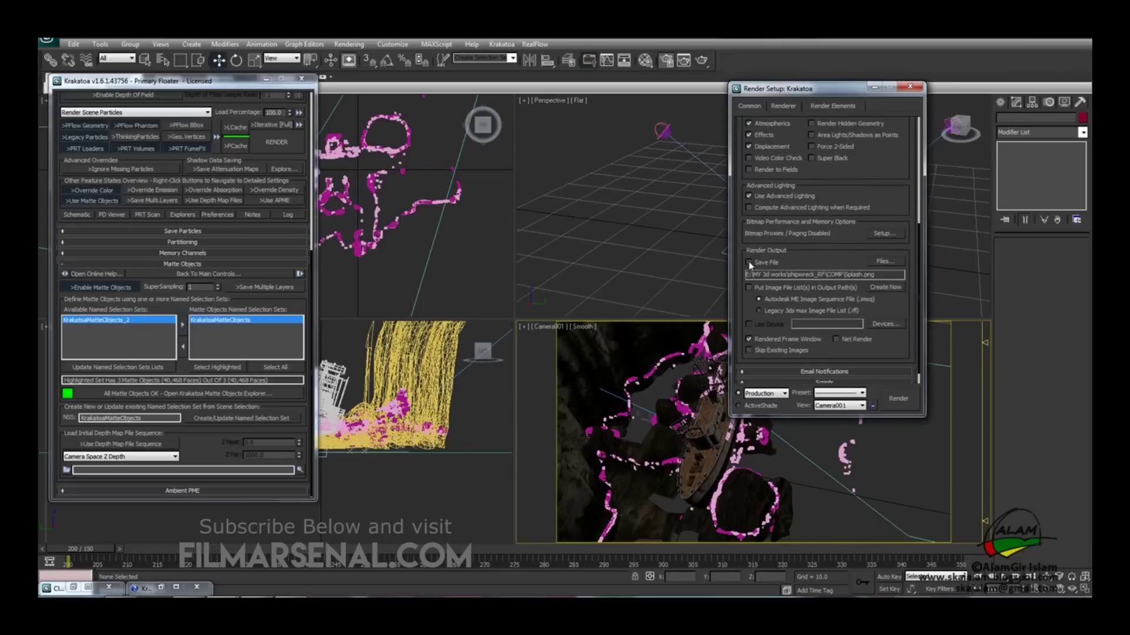
click(884, 262)
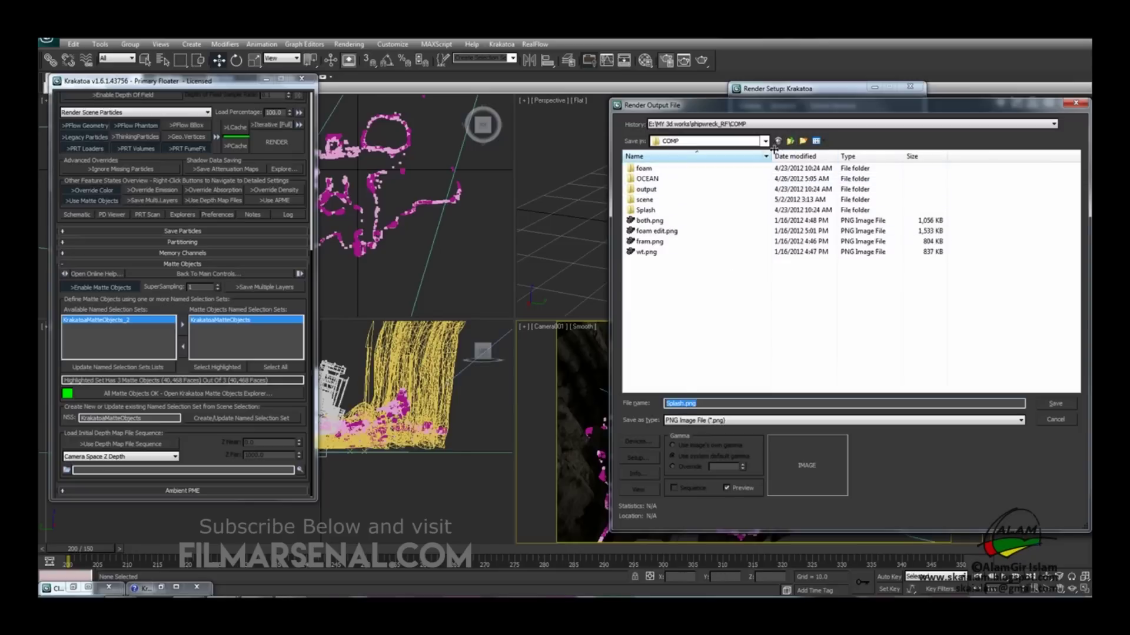
click(680, 405)
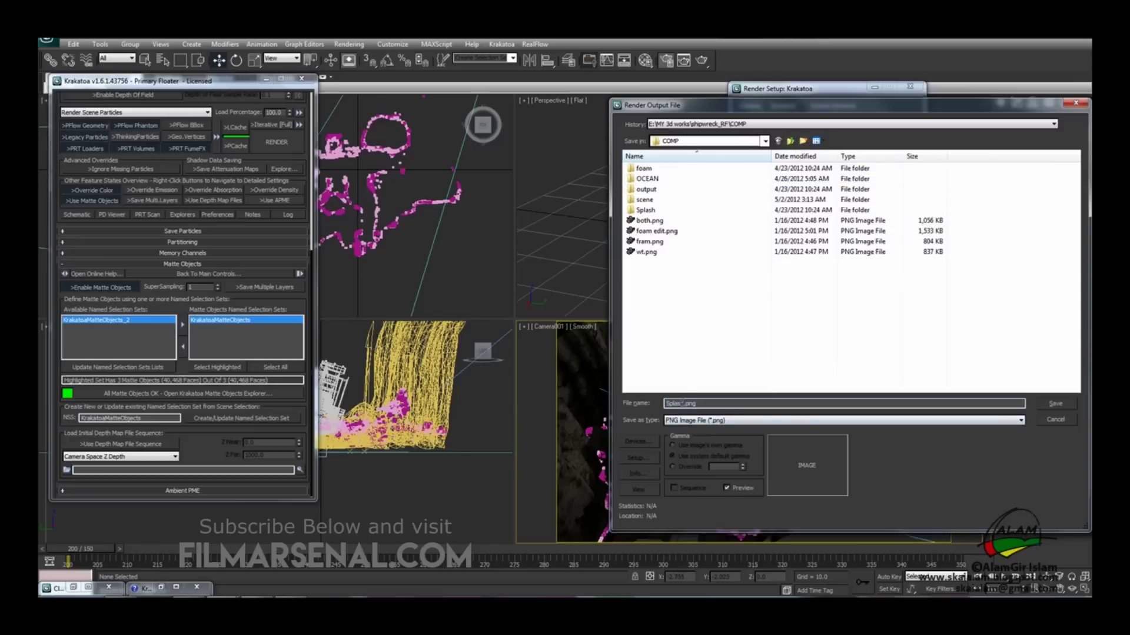
double_click(682, 404)
key(BackSpace)
text(Foam)
click(1065, 405)
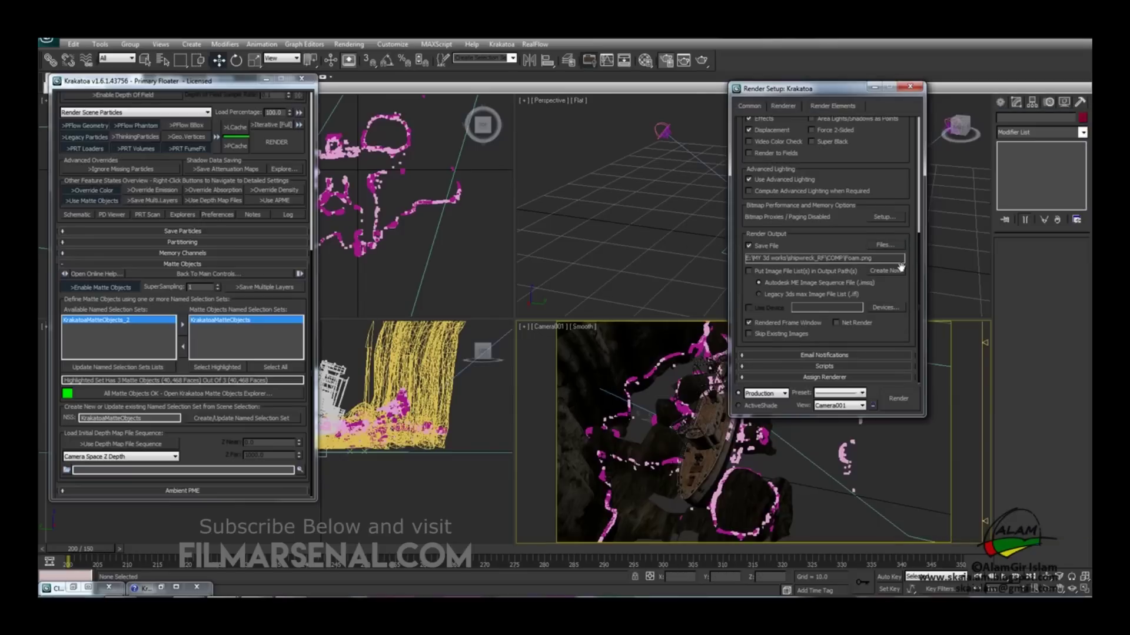
scroll(900, 347, down, 1)
scroll(895, 325, up, 3)
scroll(901, 276, down, 3)
click(875, 87)
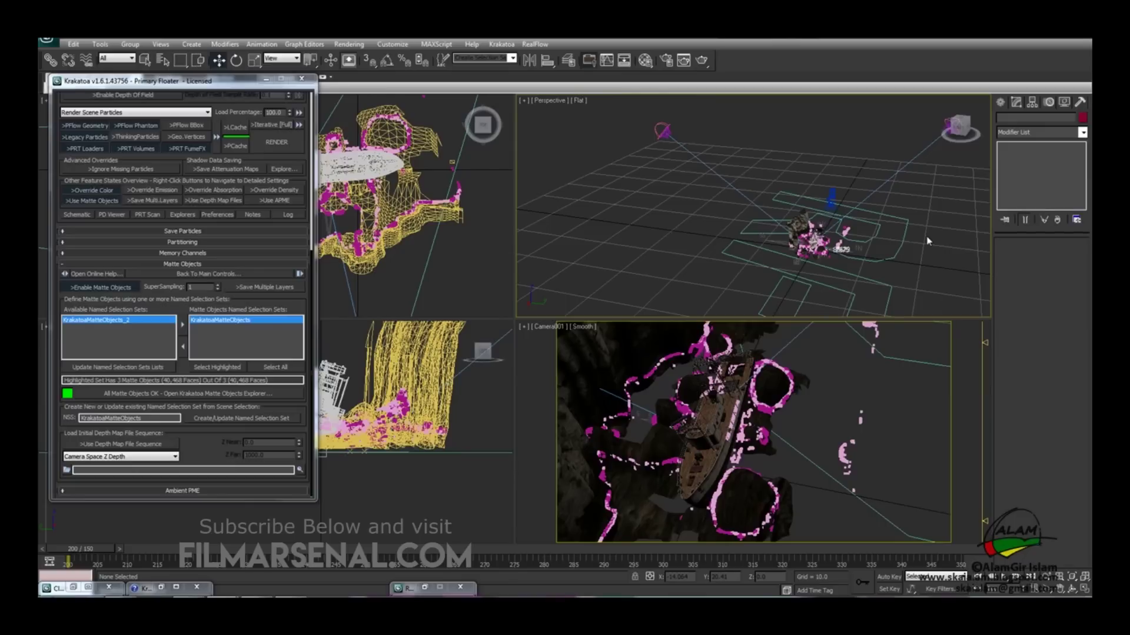
Switch to RealFlow and open the shipwrek_RF.flw project
drag(946, 169, 698, 316)
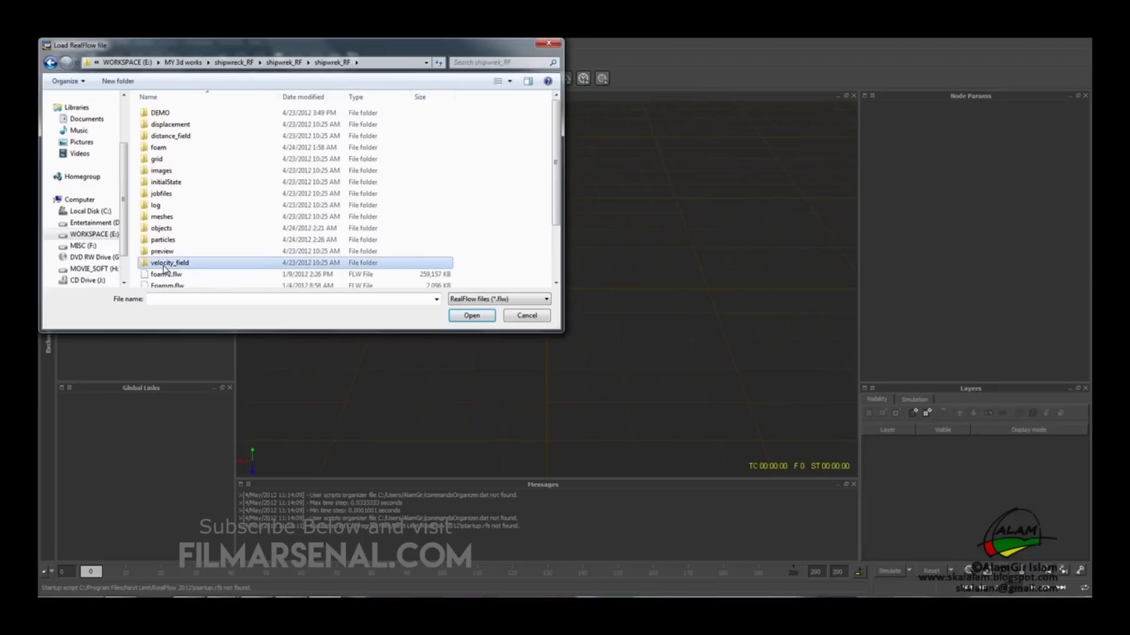
scroll(167, 270, down, 3)
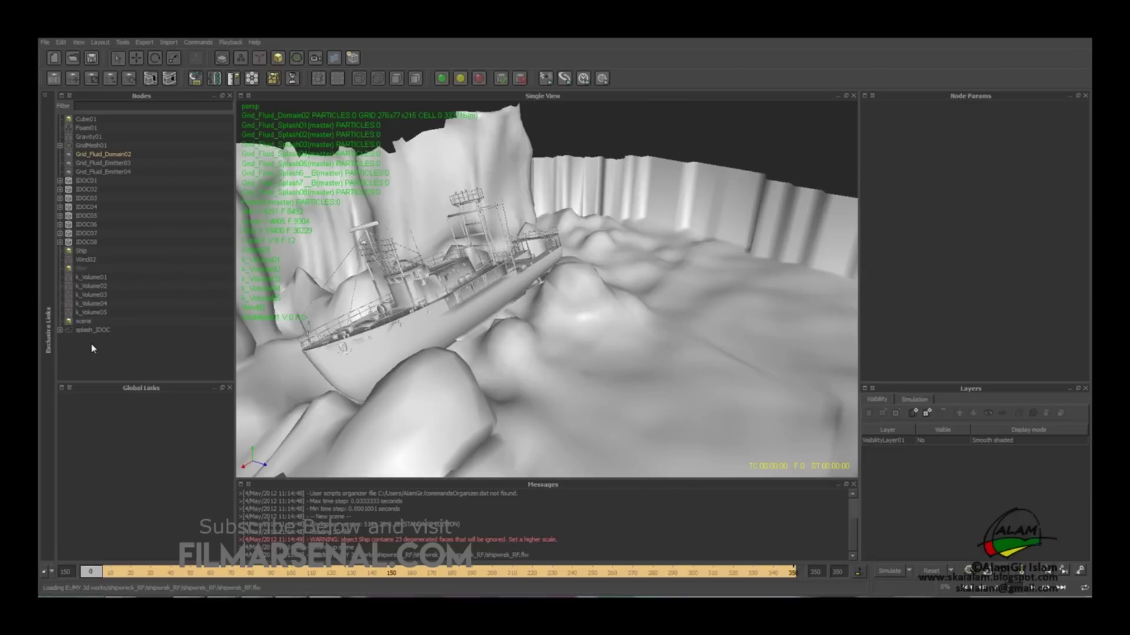
Delete every scene node except Grid_Fluid_Domain02, Grid_Fluid_Emitter03 and Grid_Fluid_Emitter04
drag(154, 363, 80, 185)
key(Delete)
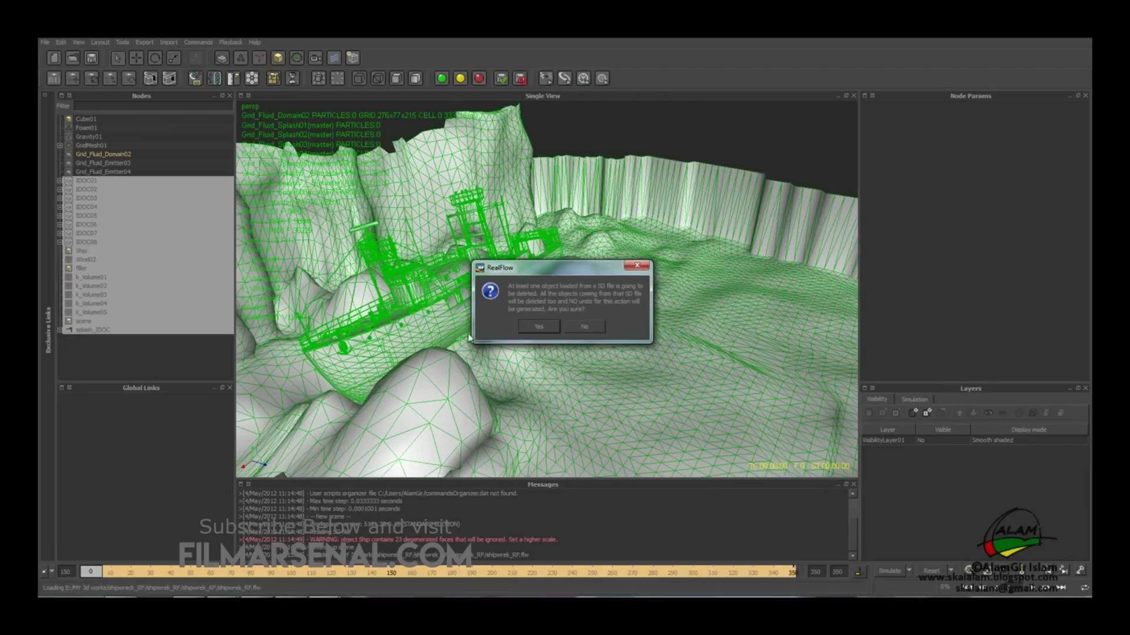
click(543, 327)
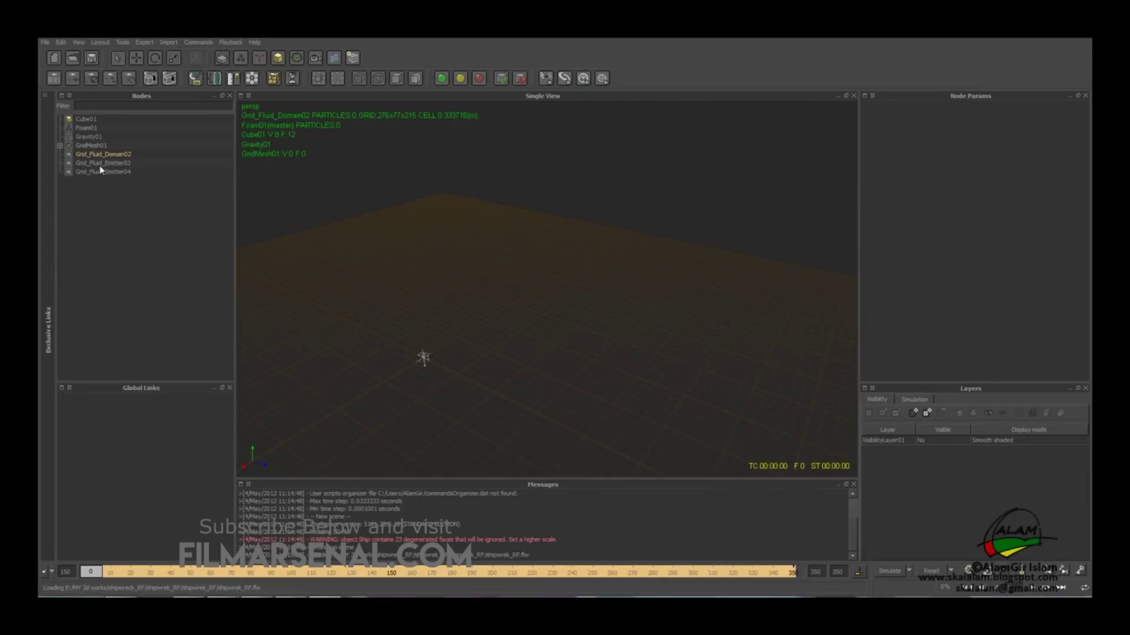
click(90, 144)
shift+click(87, 120)
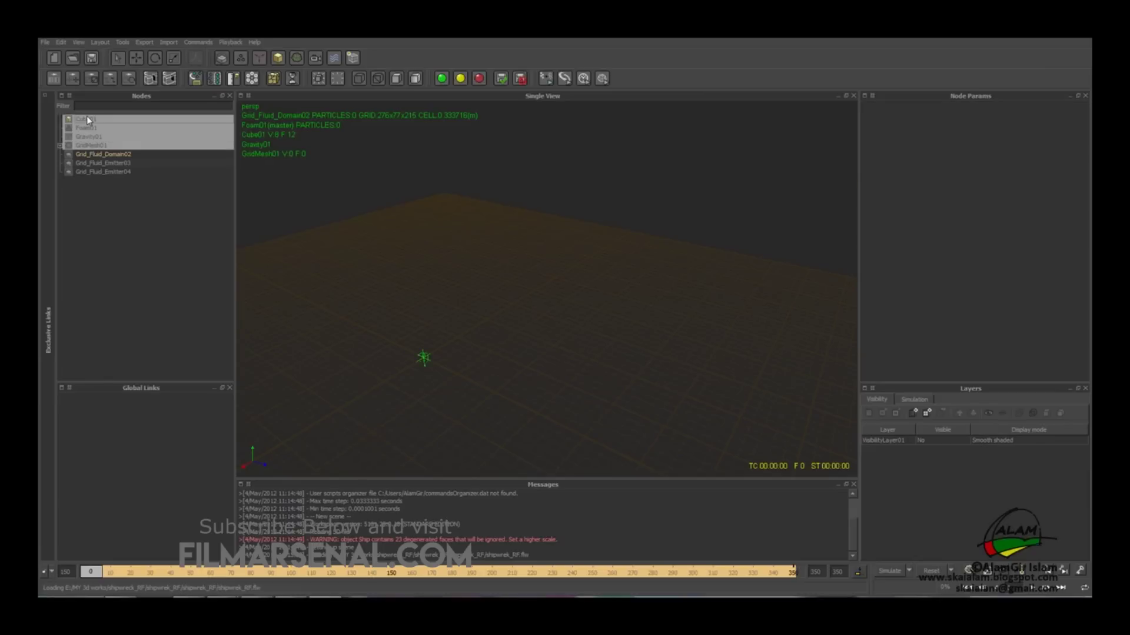
key(Delete)
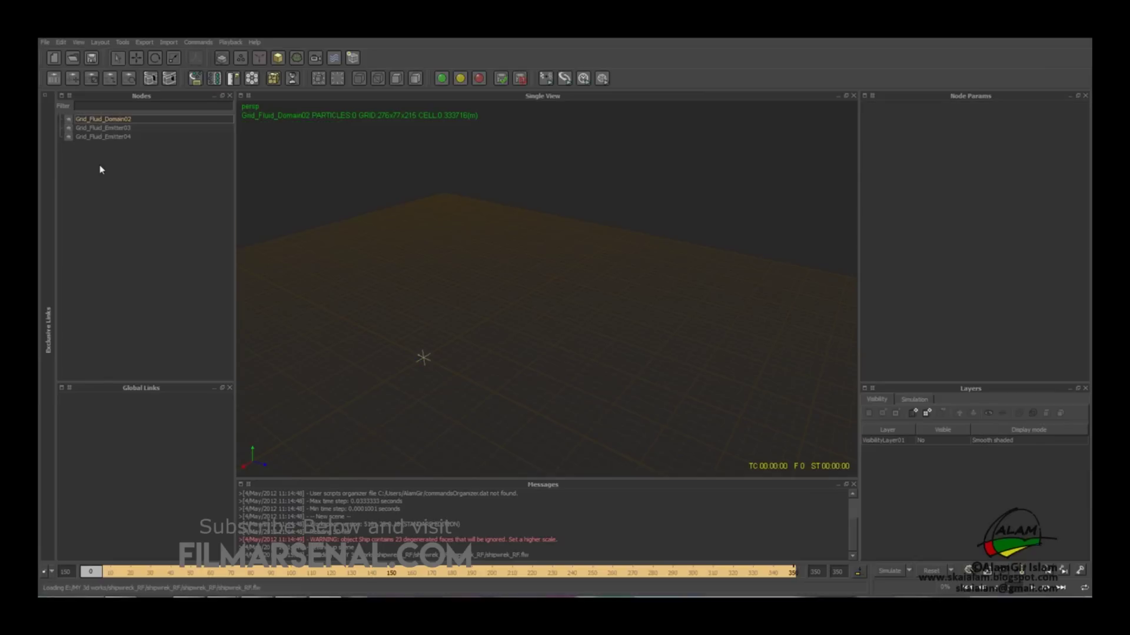
Make Grid_Fluid_Domain02 visible in its display parameters and move the timeline to frame 174
click(106, 119)
click(900, 238)
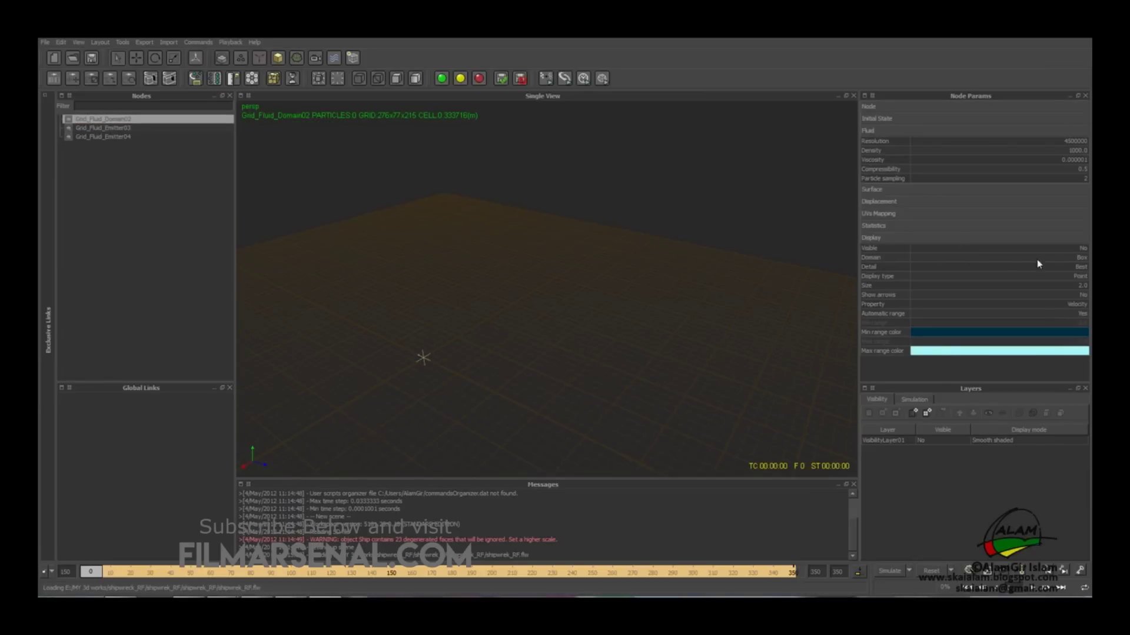
click(1071, 252)
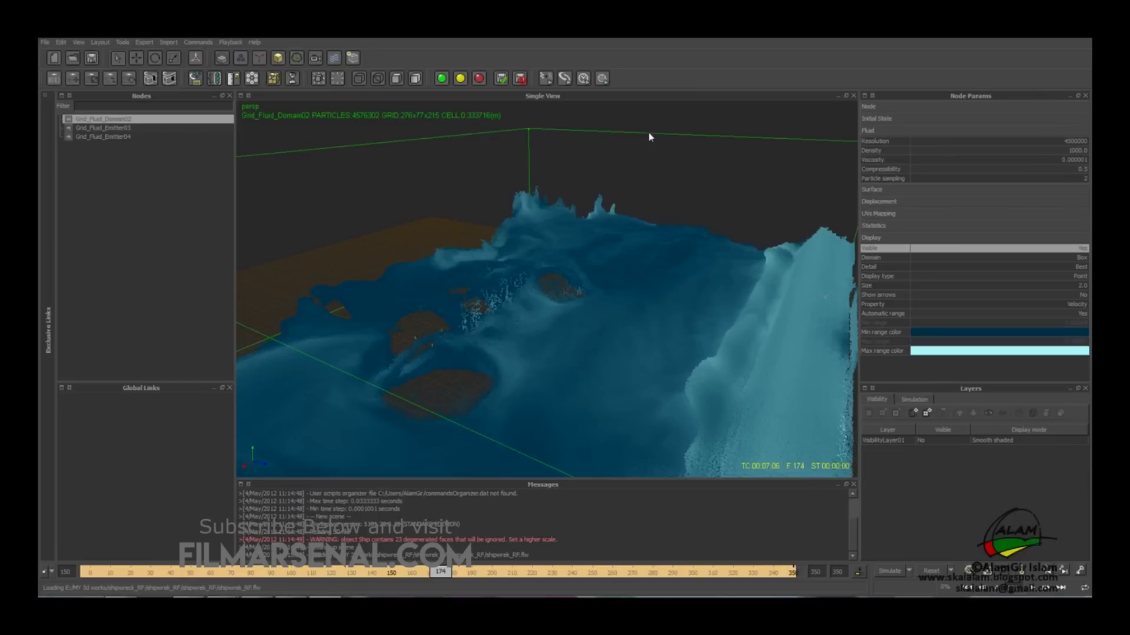
Save the fluid-only RealFlow project as a separate file
click(118, 128)
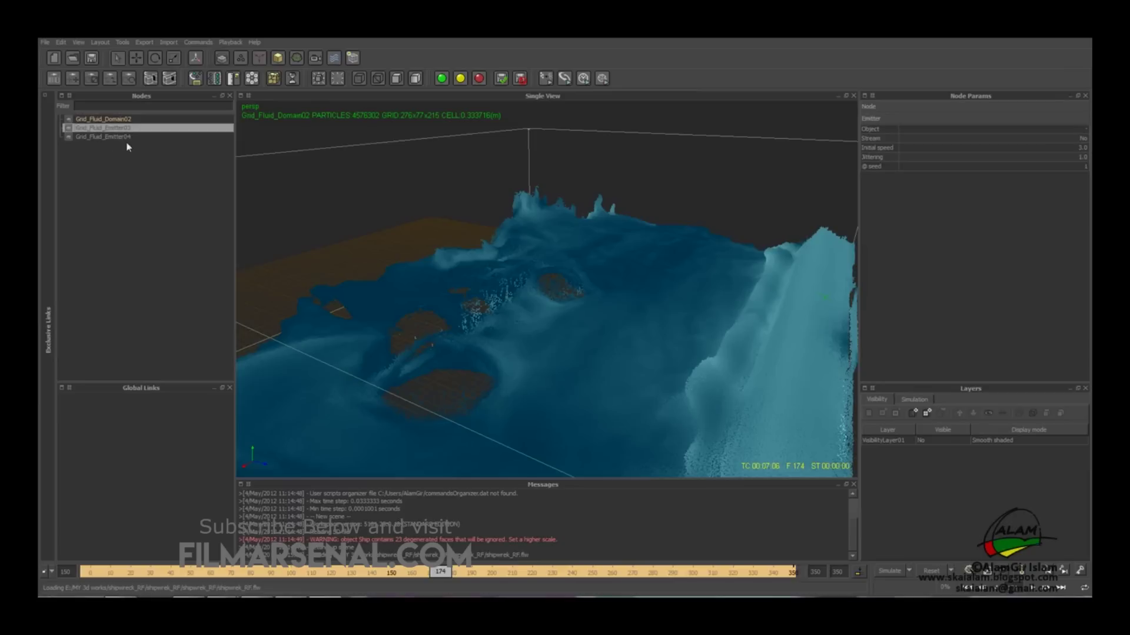
click(45, 43)
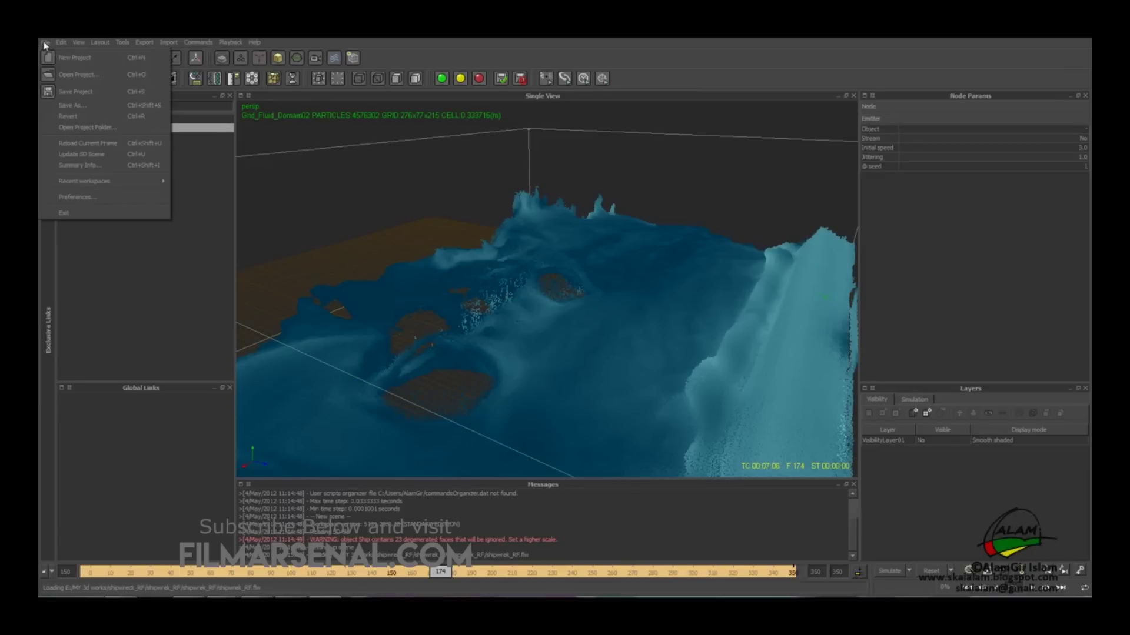
click(66, 106)
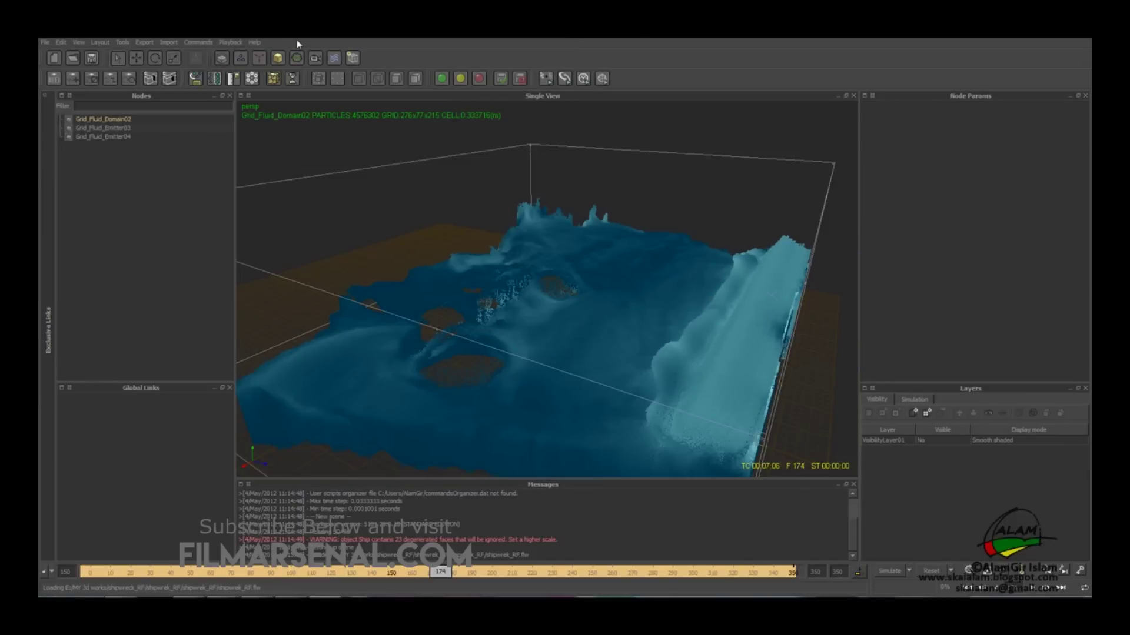
Enable export for Grid_Fluid_Emitter03 and Grid_Fluid_Emitter04 in Export Central and review their Krakatoa Particle File Format (.prt) output
key(F12)
drag(414, 169, 351, 123)
click(346, 170)
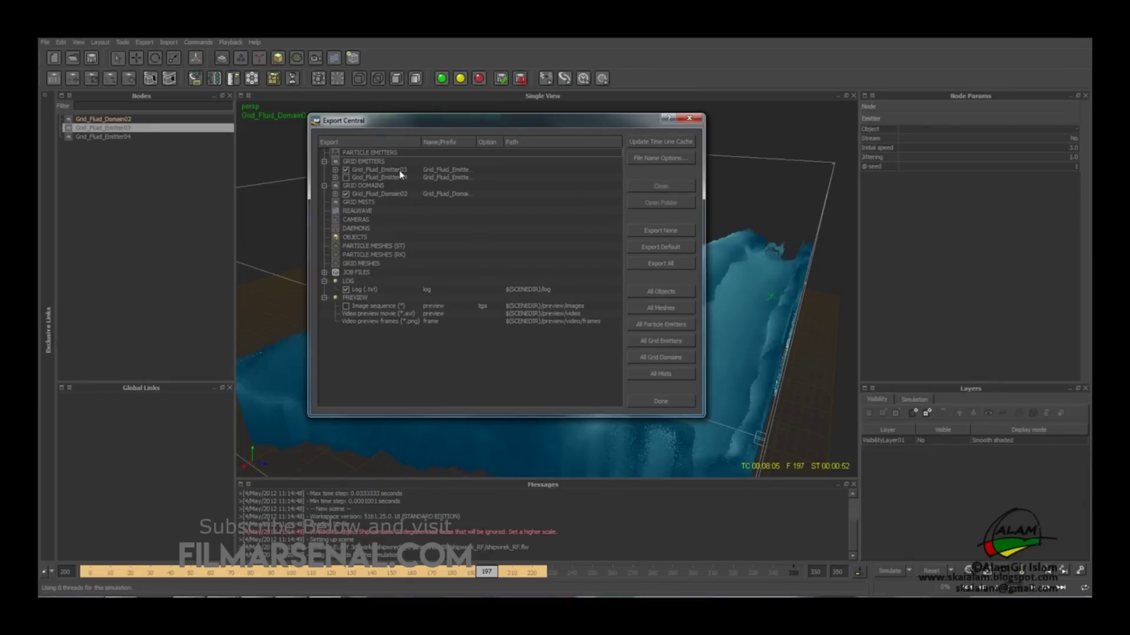
click(346, 177)
click(335, 170)
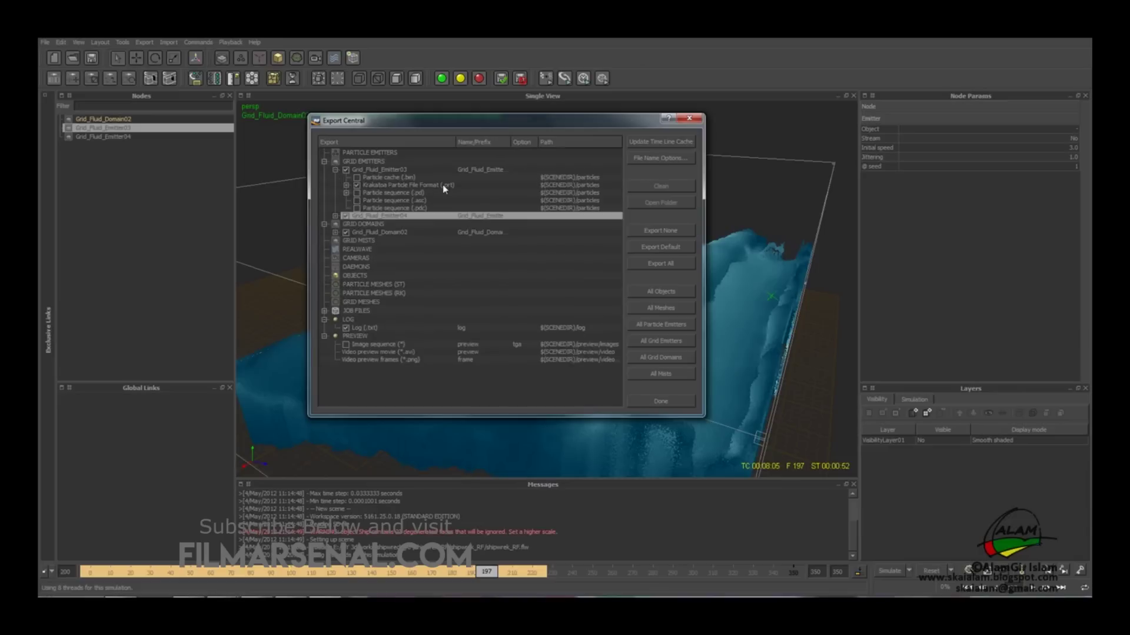
click(335, 216)
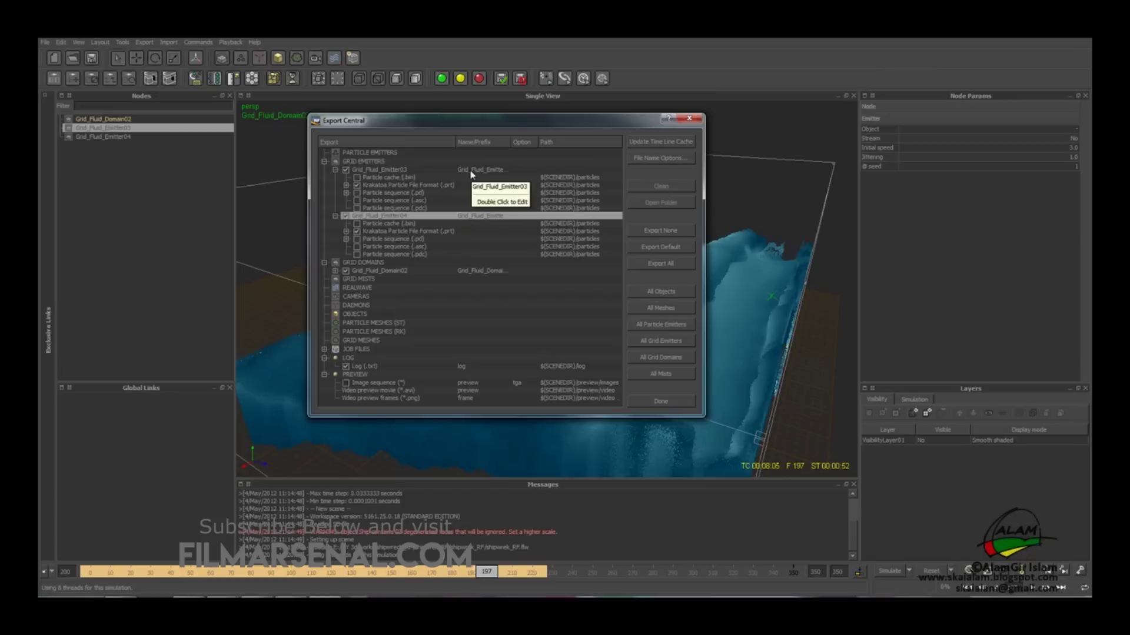
click(660, 402)
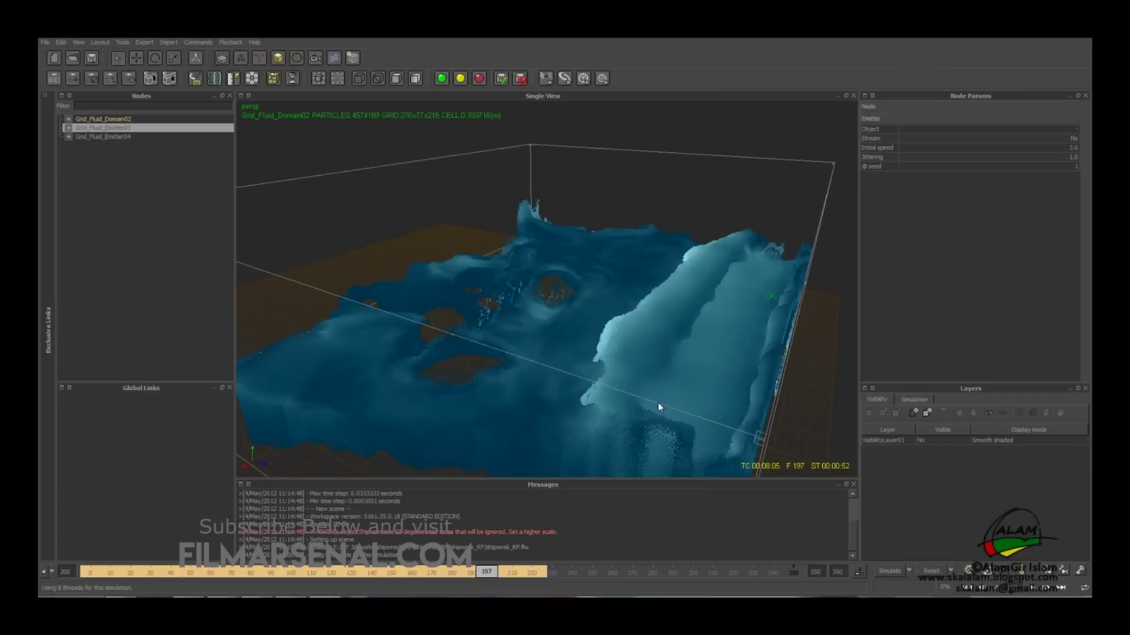
Start the simulation from frame 201, allowing the cached data from that frame on to be overwritten
click(493, 576)
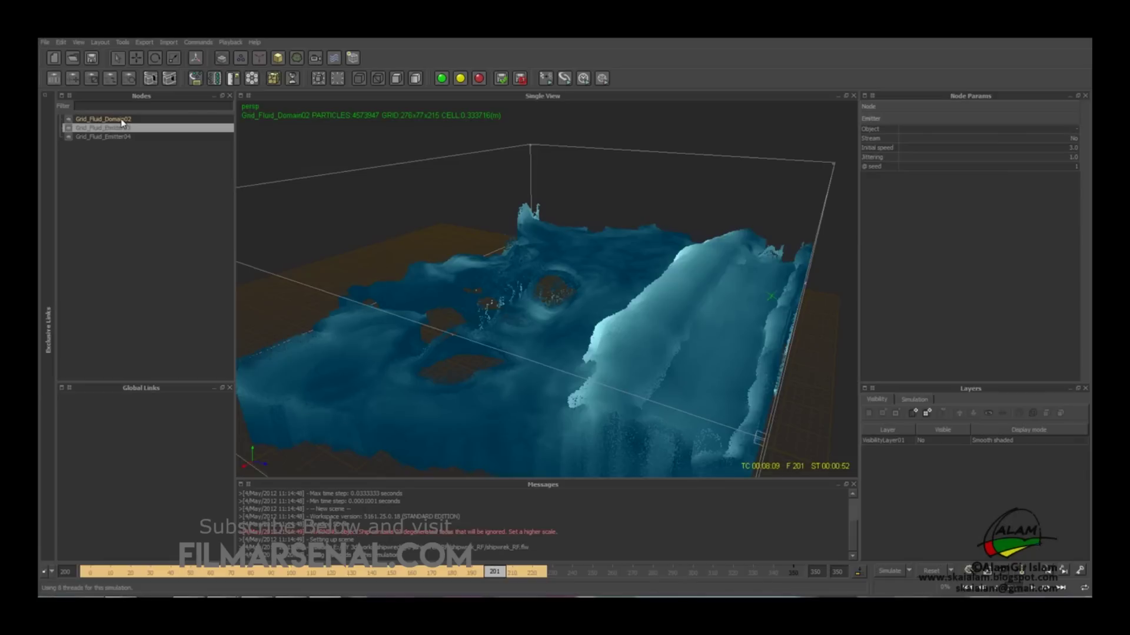
click(888, 571)
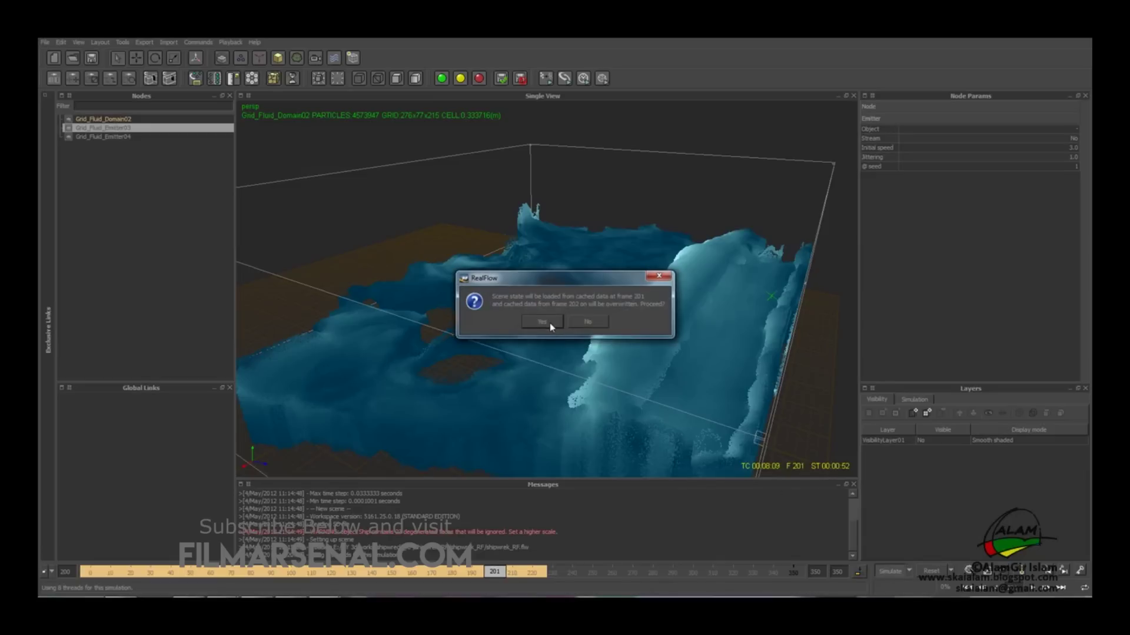
click(541, 322)
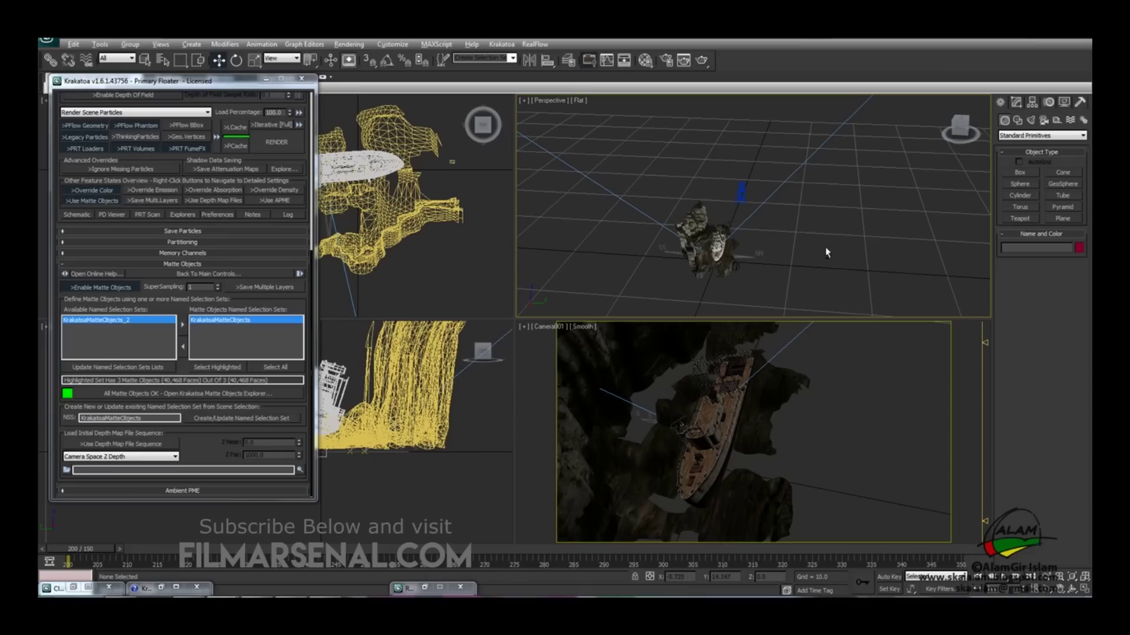
Switch to 3ds Max and create a Krakatoa PRT Loader beside the ship in the perspective view
alt+middle_drag(838, 250, 785, 246)
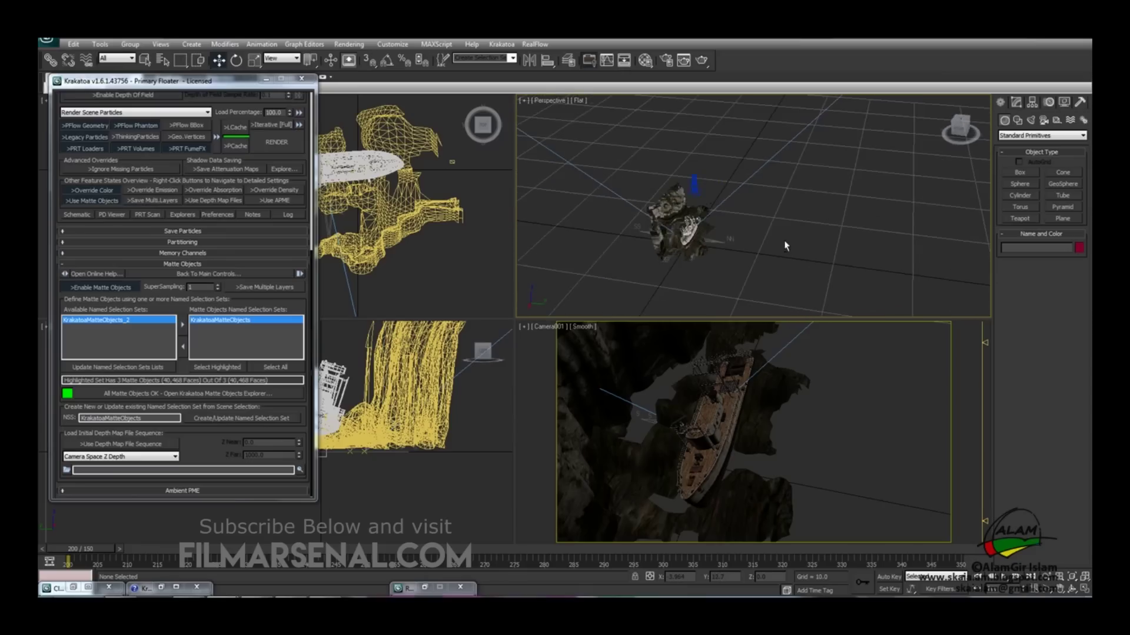
click(568, 60)
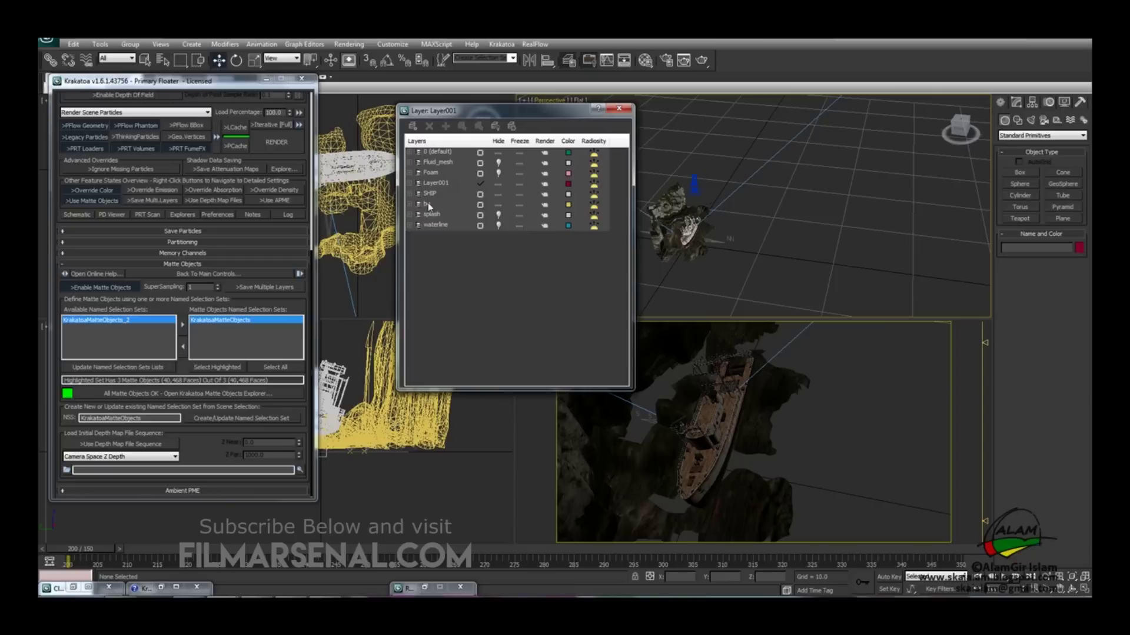
click(619, 109)
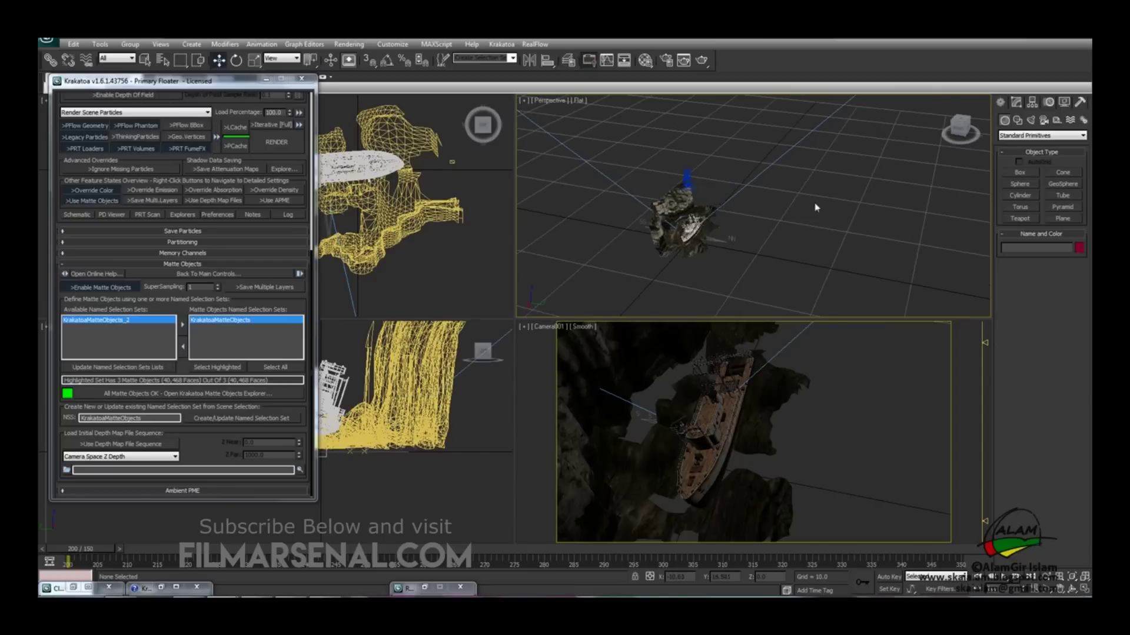
click(1040, 135)
click(1027, 241)
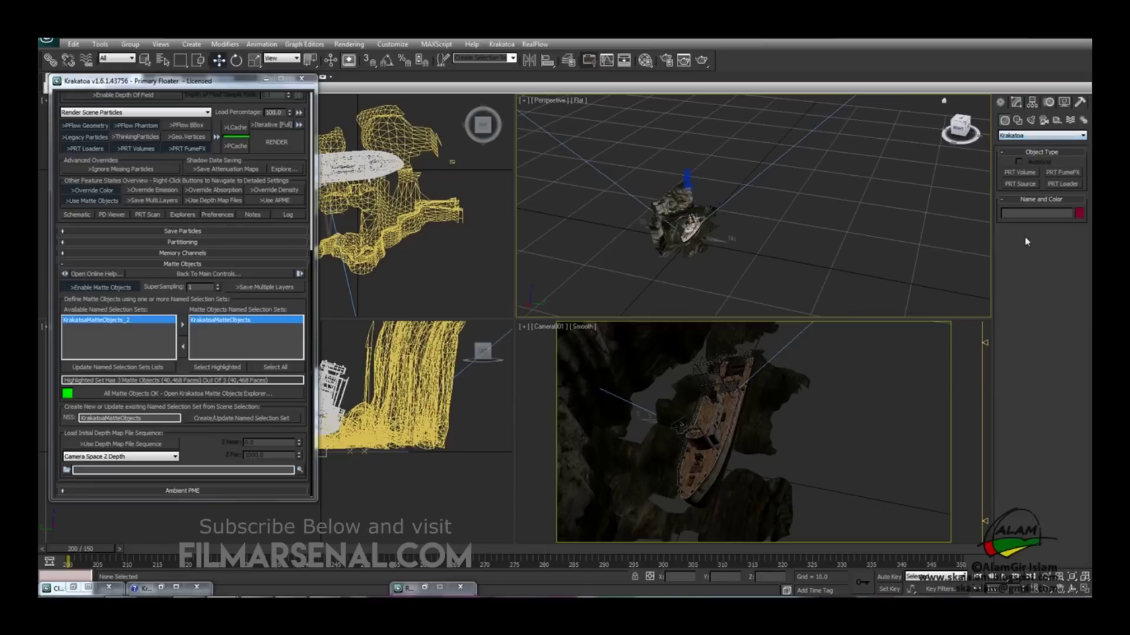
click(1054, 188)
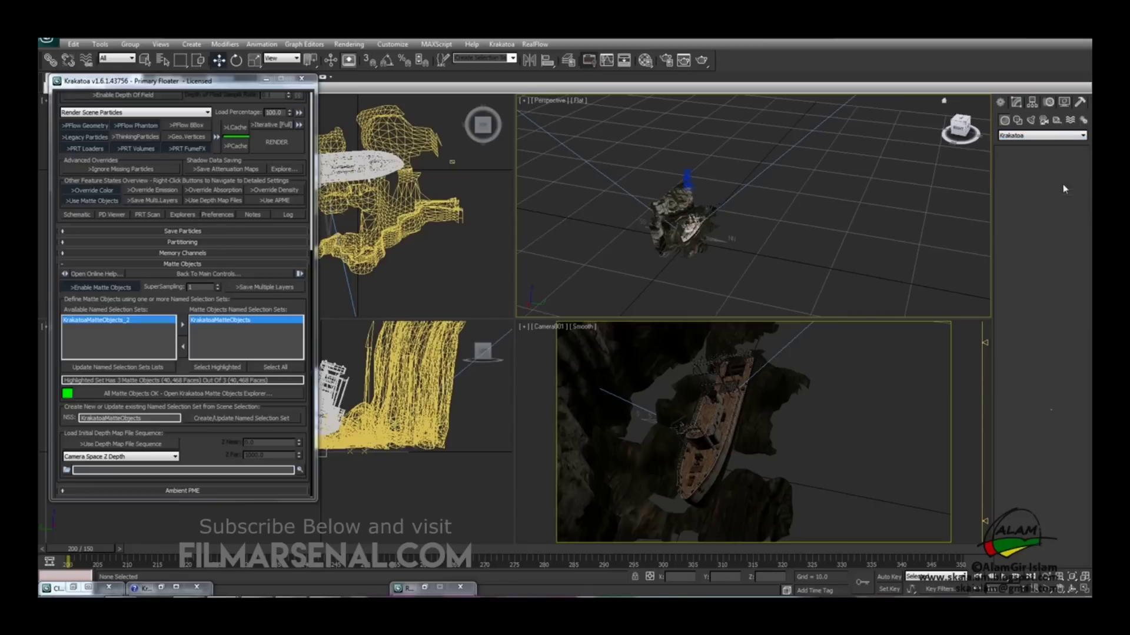
drag(753, 219, 764, 235)
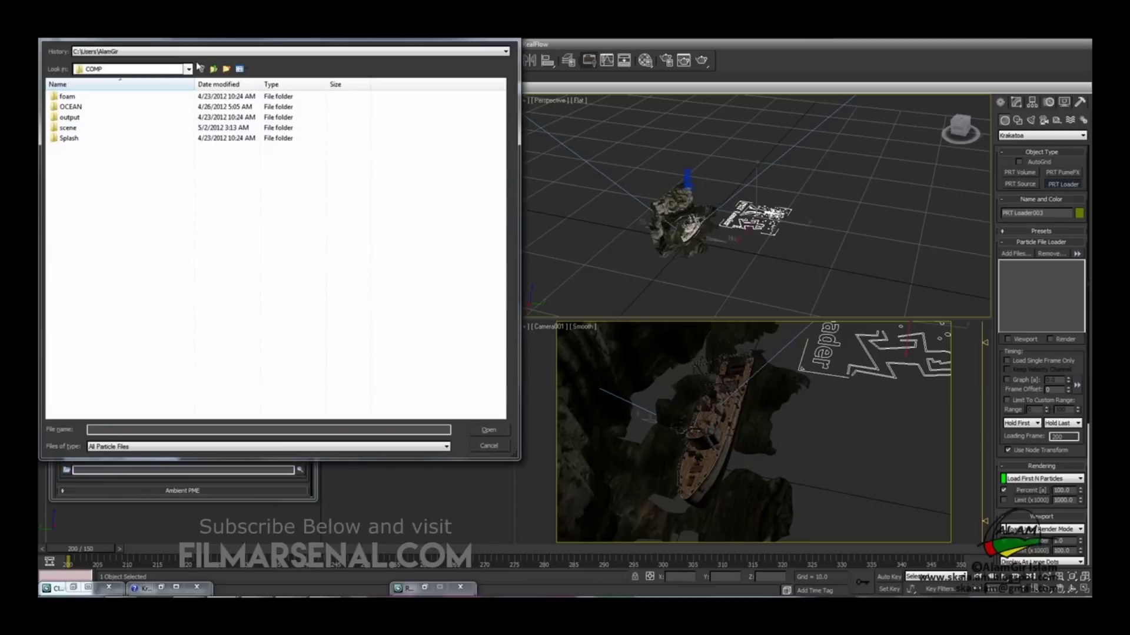
Load the Grid_Fluid_Emitter03 and Grid_Fluid_Emitter04 particle sequences from the shipwrek_RF folder into the PRT Loader
click(214, 69)
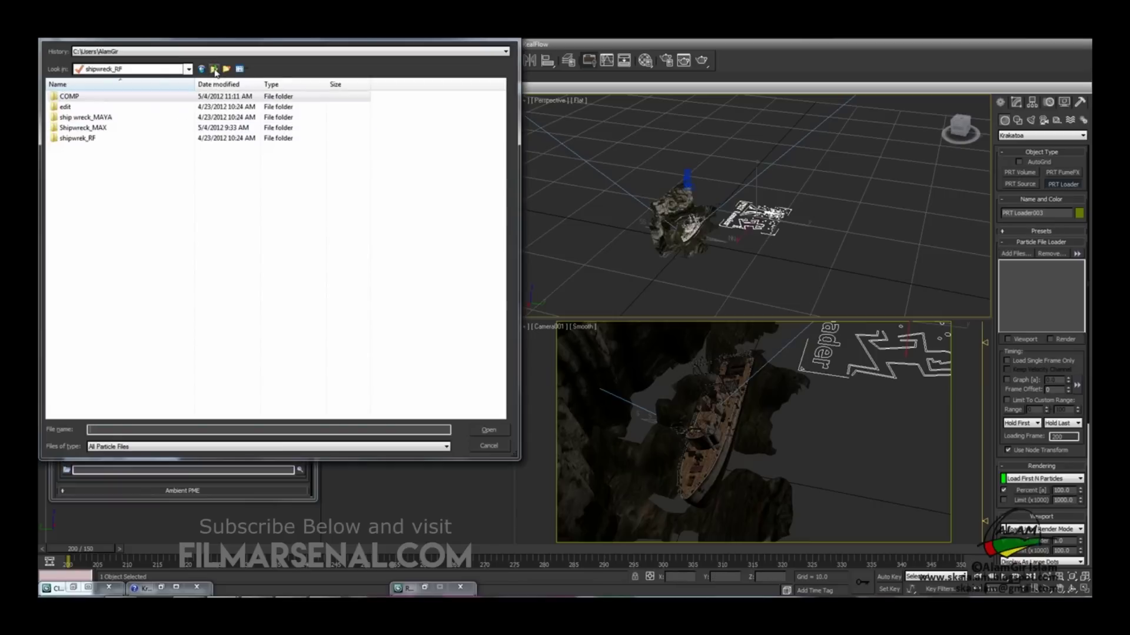
double_click(85, 138)
double_click(82, 99)
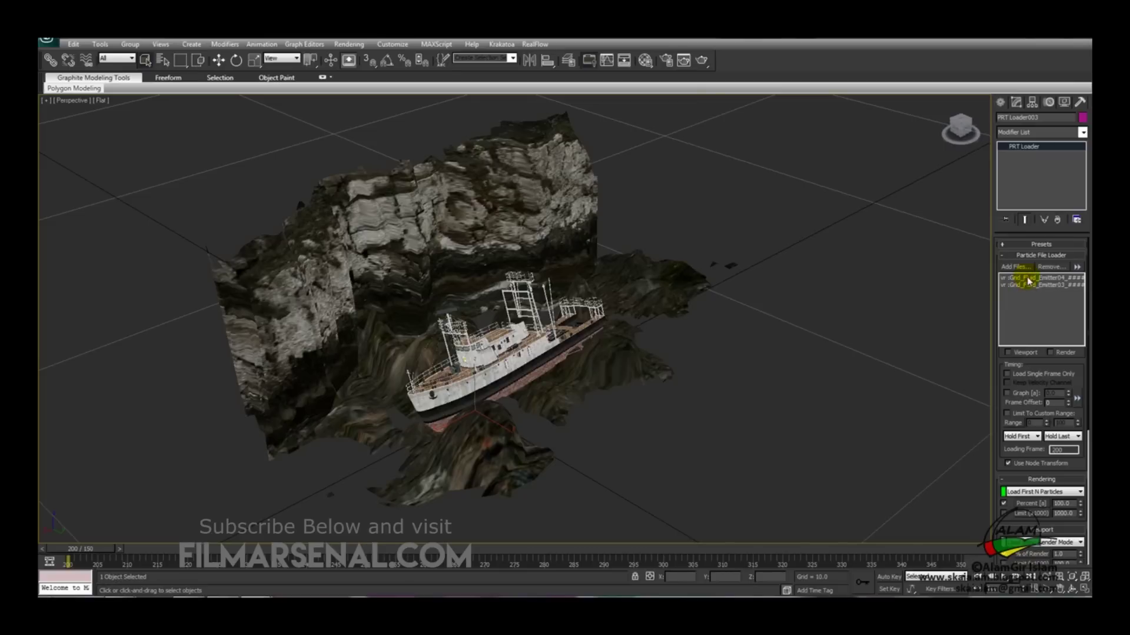
mouse_move(751, 318)
alt+middle_down()
mouse_move(736, 323)
mouse_move(753, 325)
alt+middle_up()
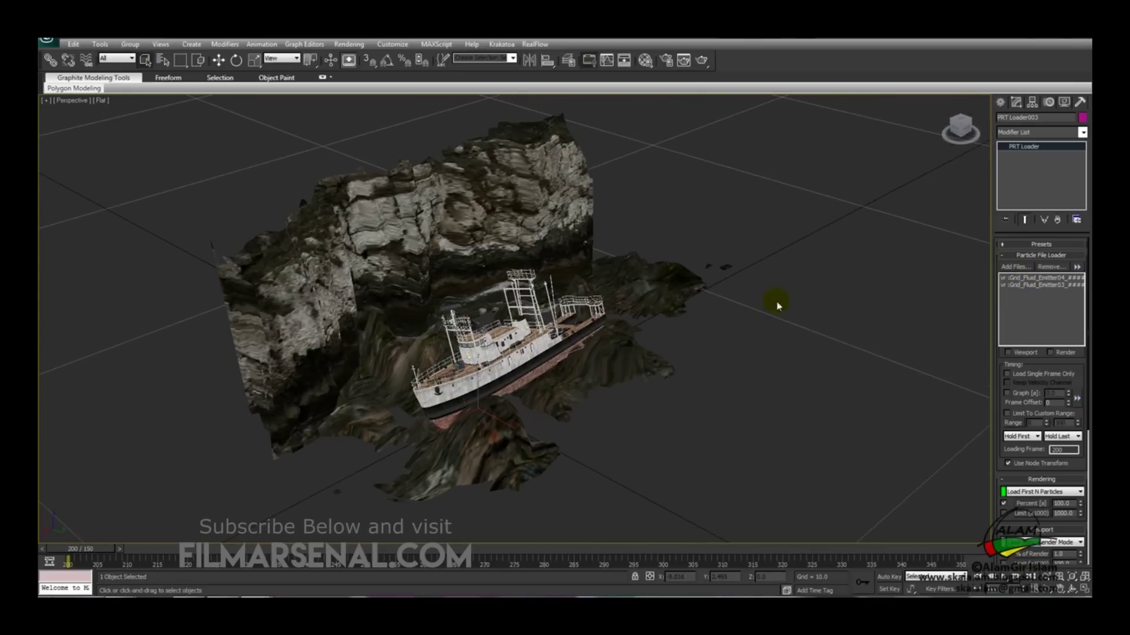
Add a Krakatoa Channels modifier to the PRT Loader and toggle its Auto Update option
click(1046, 132)
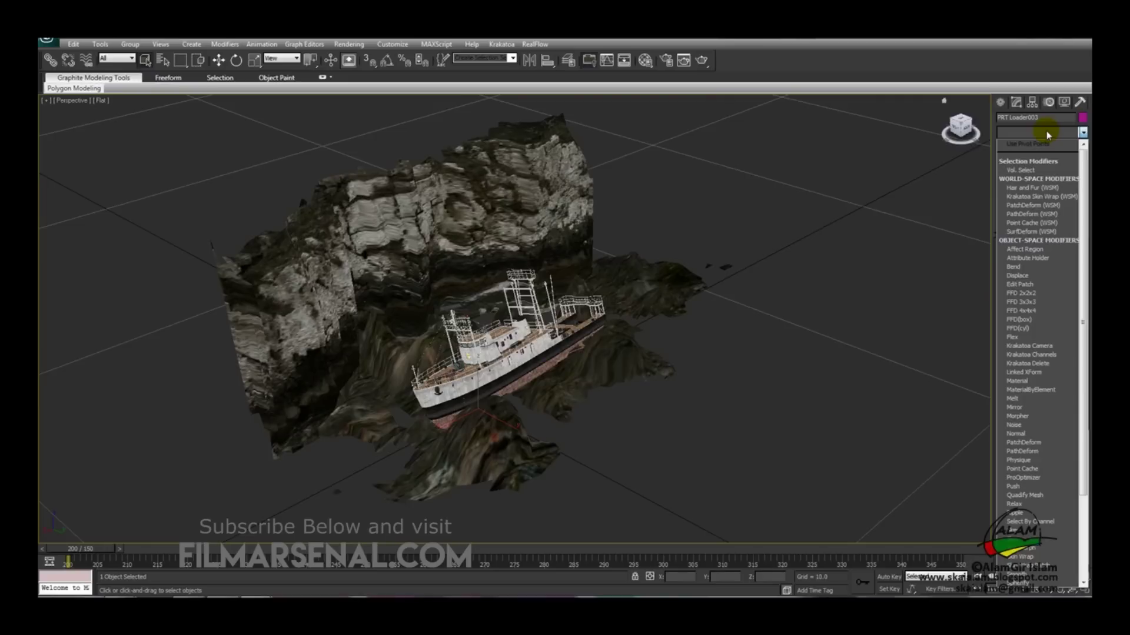
key(k)
key(k)
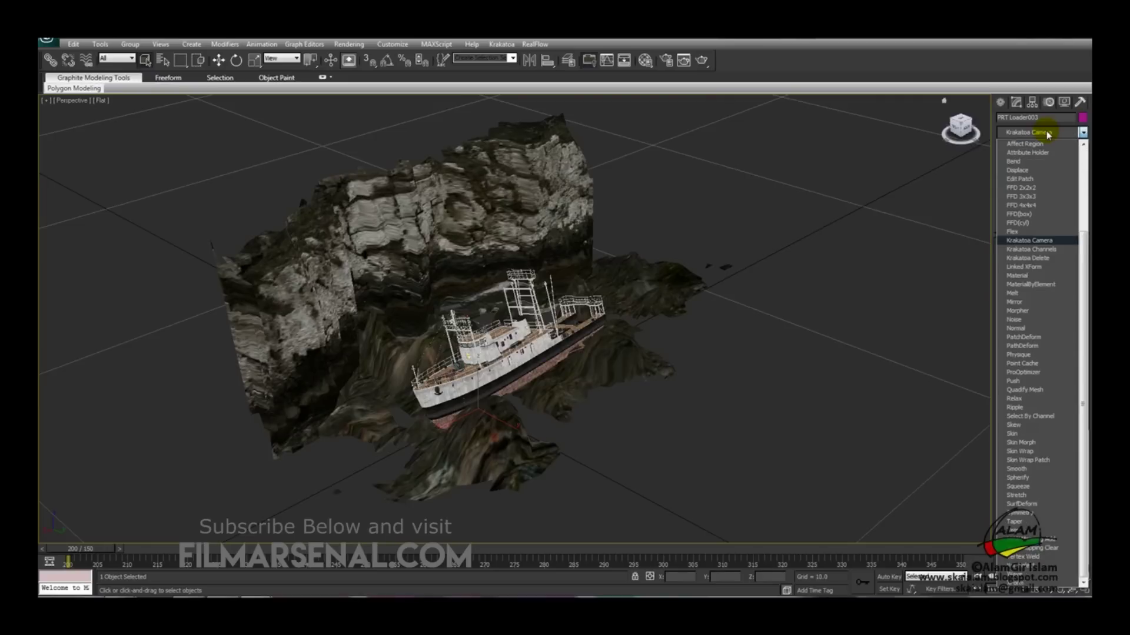
click(1053, 252)
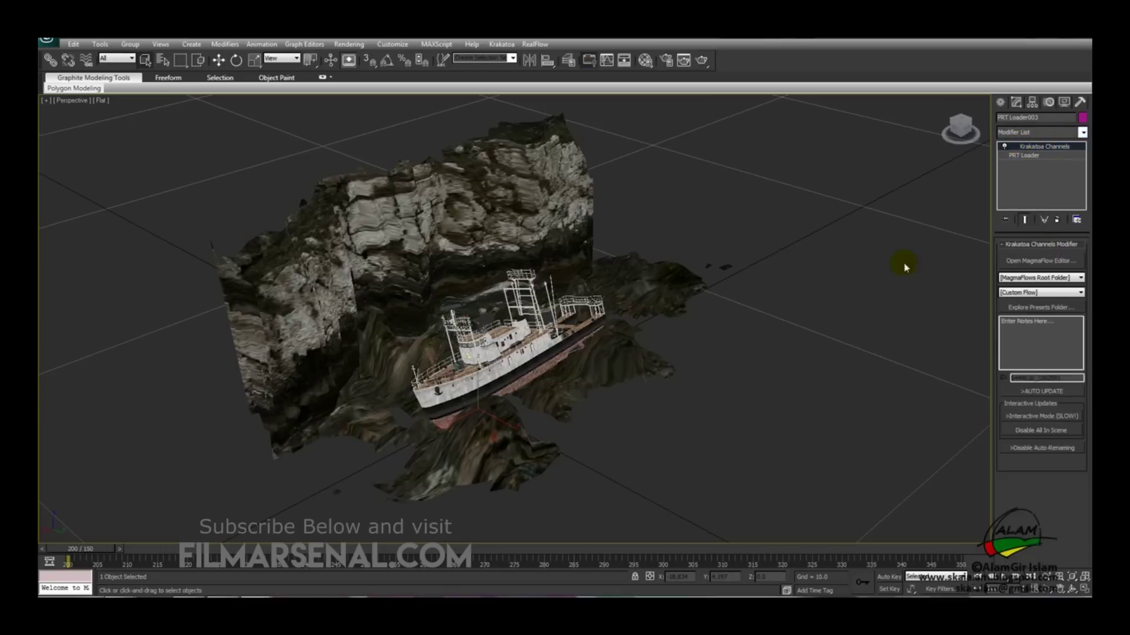
alt+middle_drag(902, 263, 1043, 397)
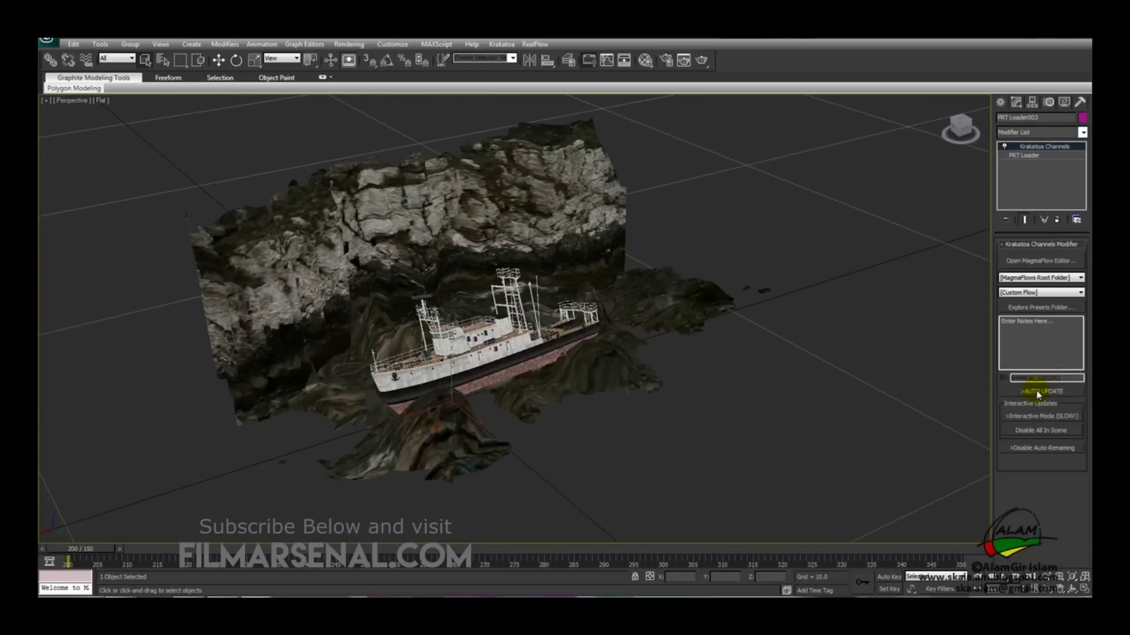
click(1039, 392)
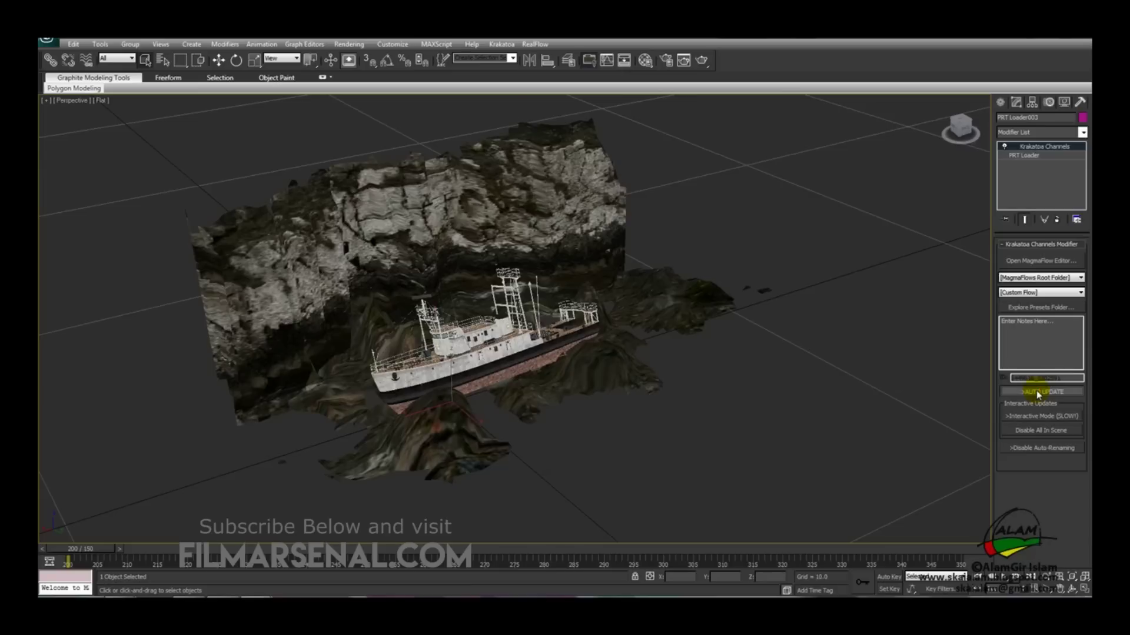
Open the MagmaFlow editor for the modifier and reposition the Color input channel node away from the output node
click(1019, 262)
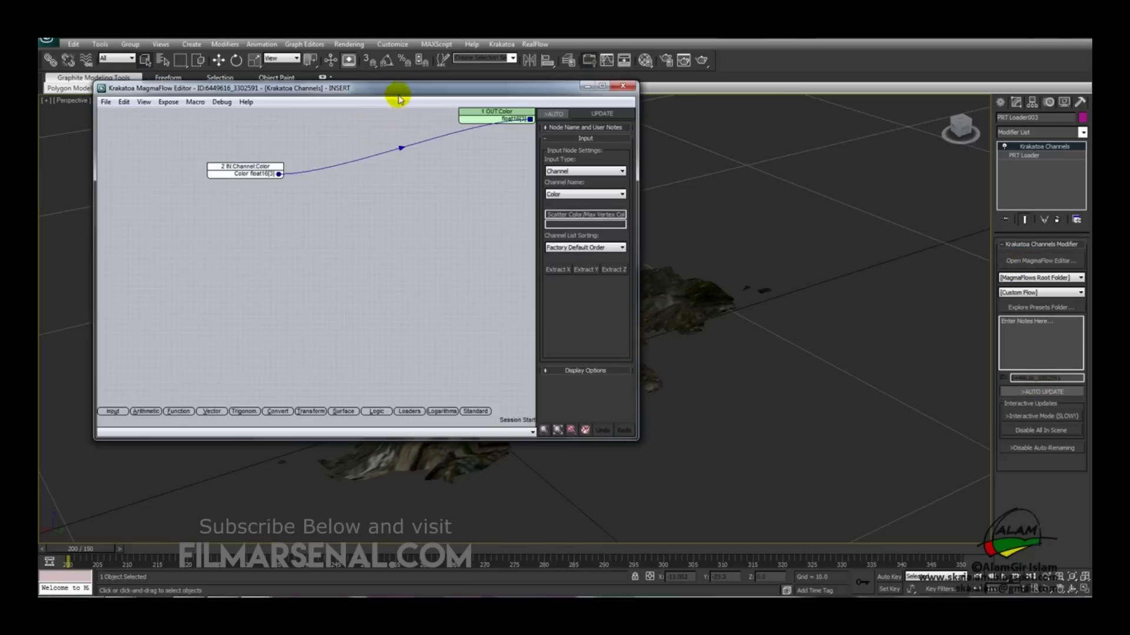
click(276, 259)
drag(277, 259, 231, 255)
click(259, 261)
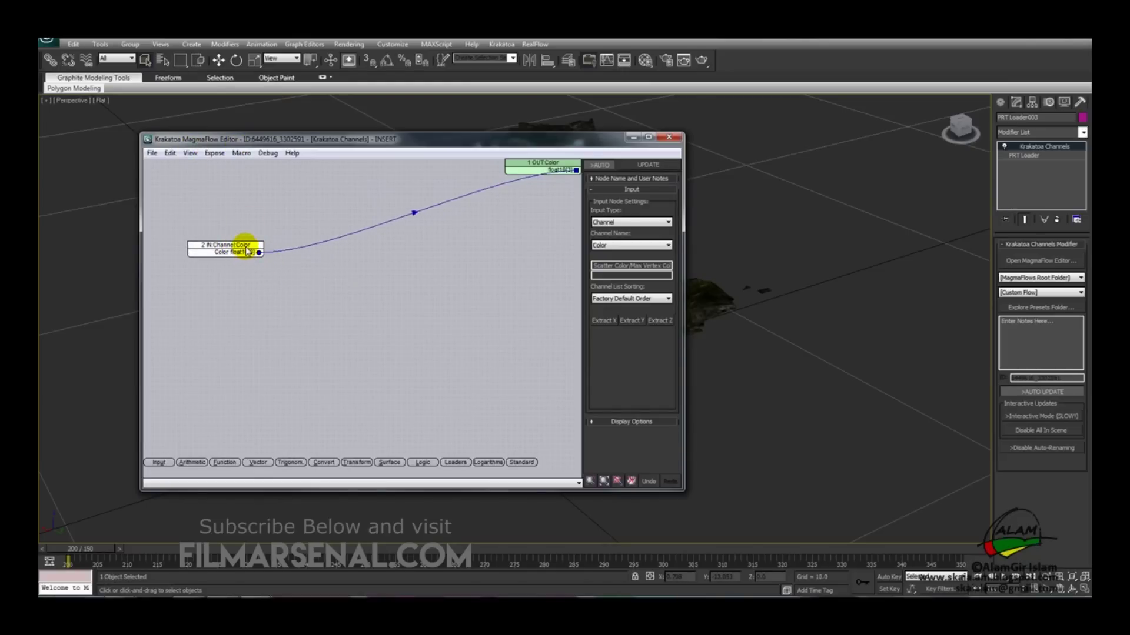
drag(245, 245, 252, 266)
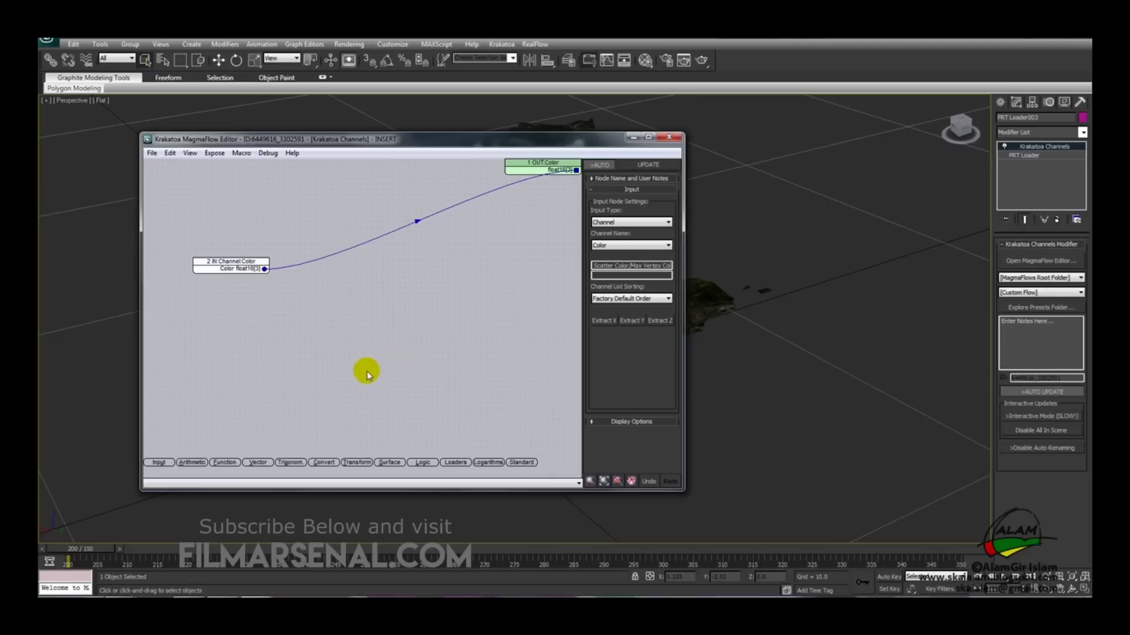
drag(240, 262, 300, 305)
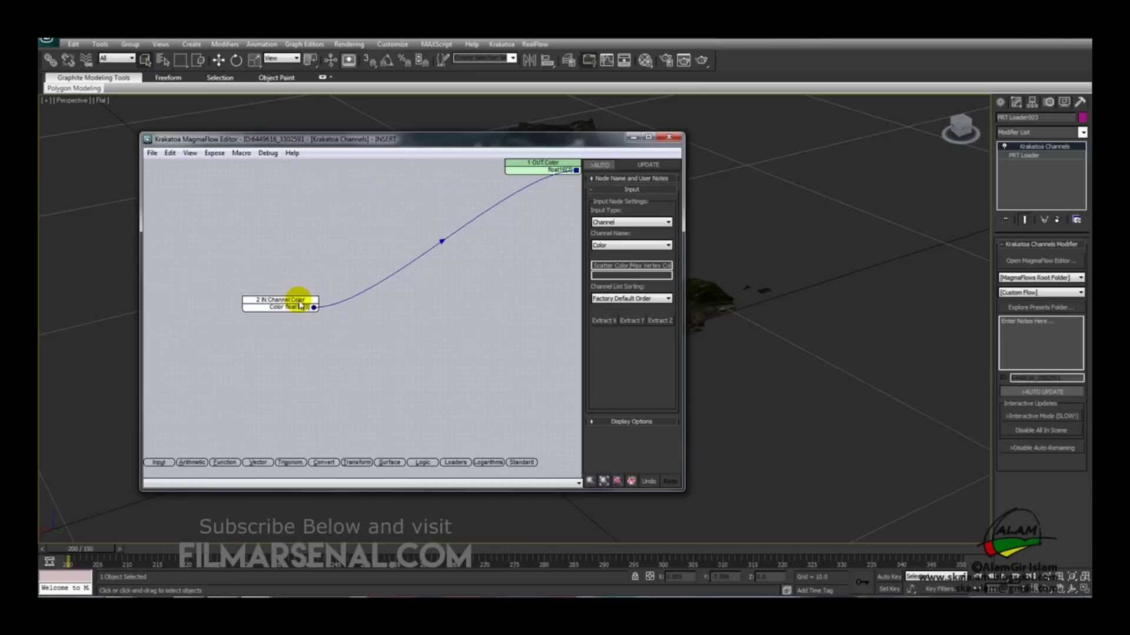
drag(300, 305, 265, 314)
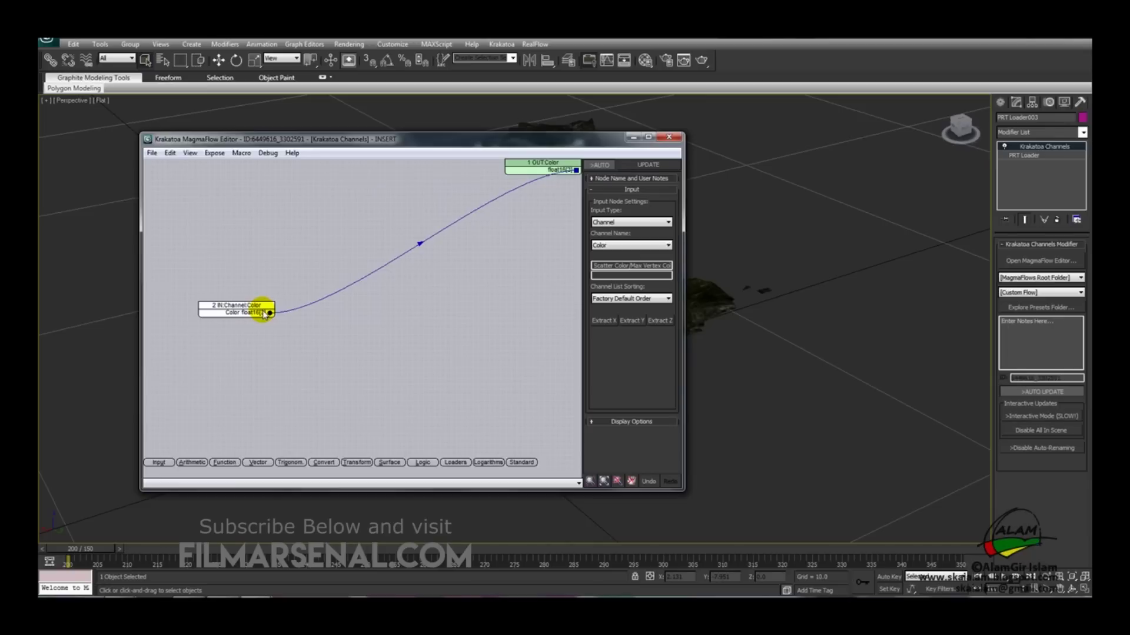
click(212, 217)
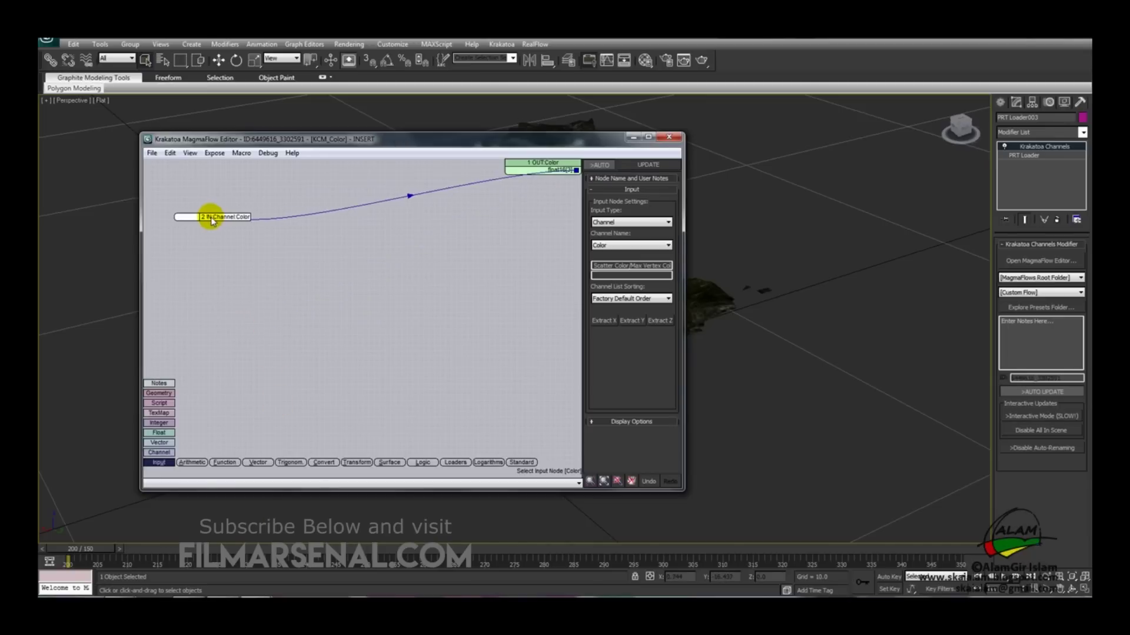
drag(211, 221, 221, 222)
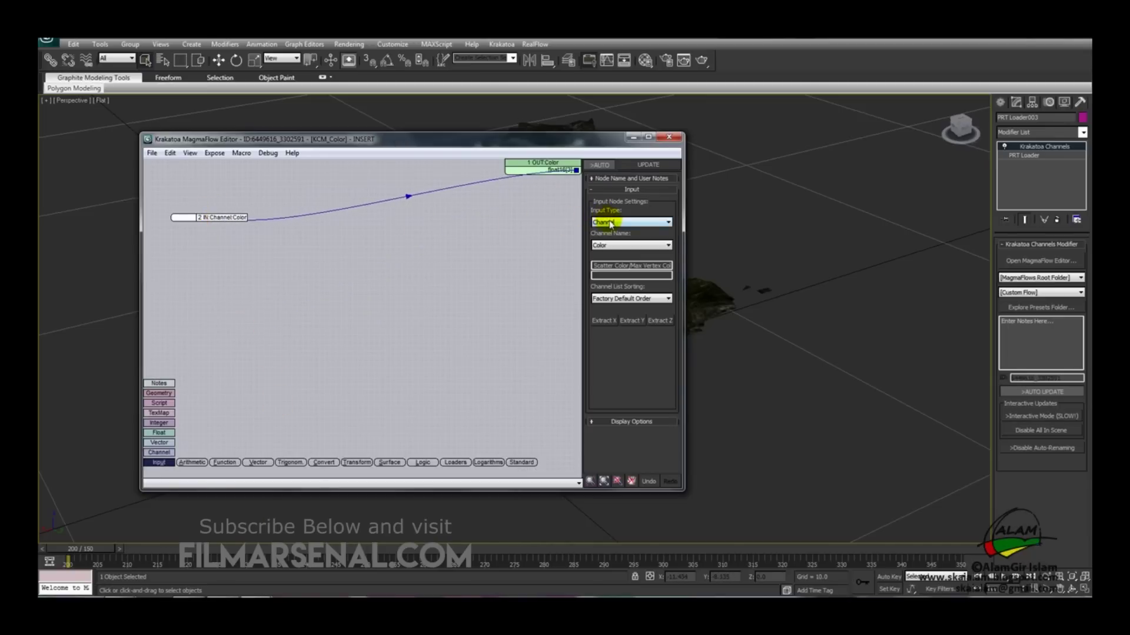
Switch the input channel node in the MagmaFlow graph from Color to the Velocity channel
click(614, 246)
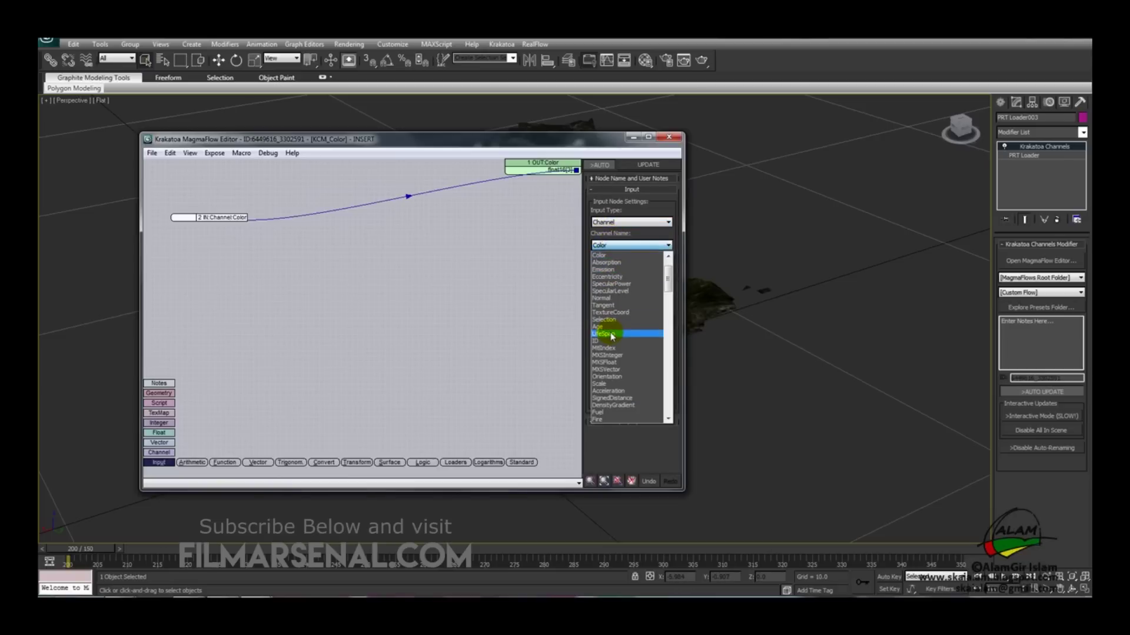
scroll(612, 336, down, 5)
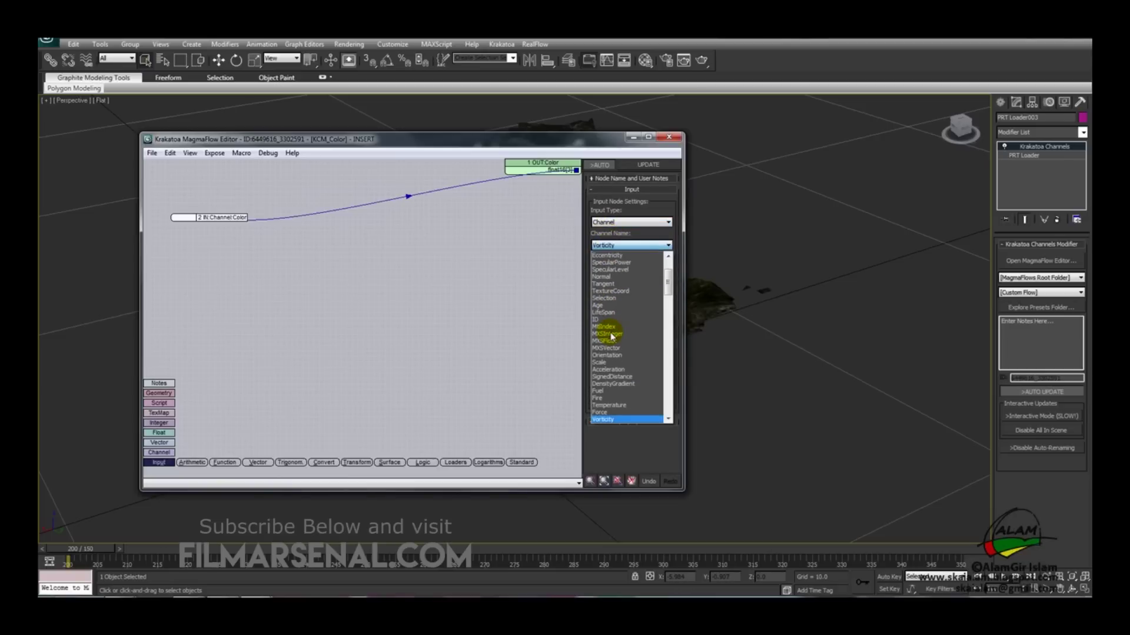
scroll(597, 375, down, 3)
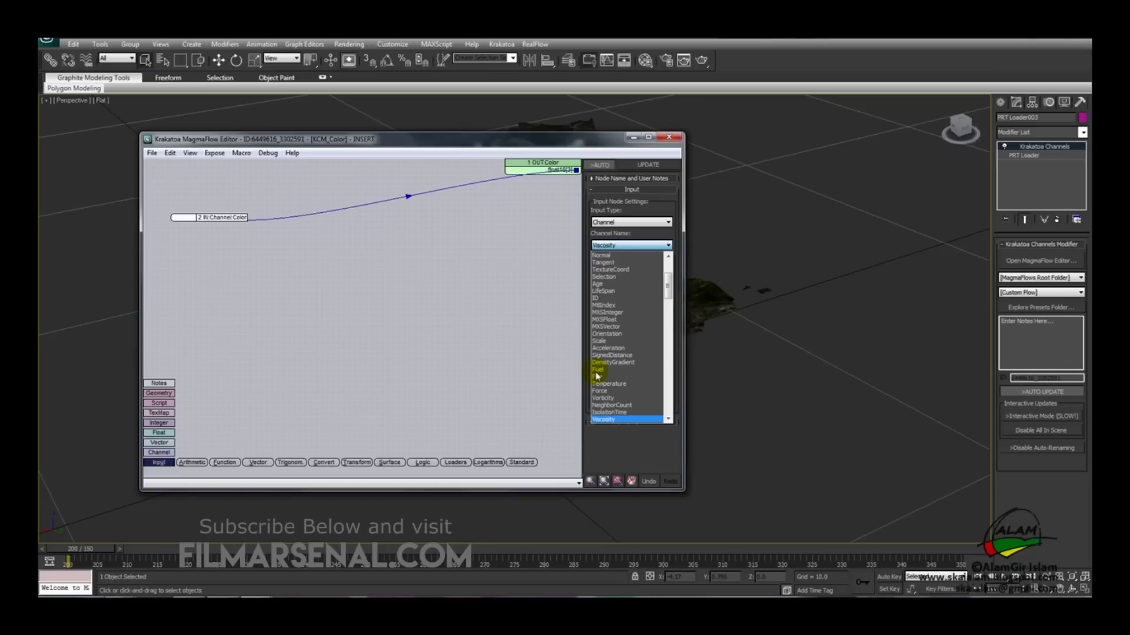
scroll(597, 373, up, 20)
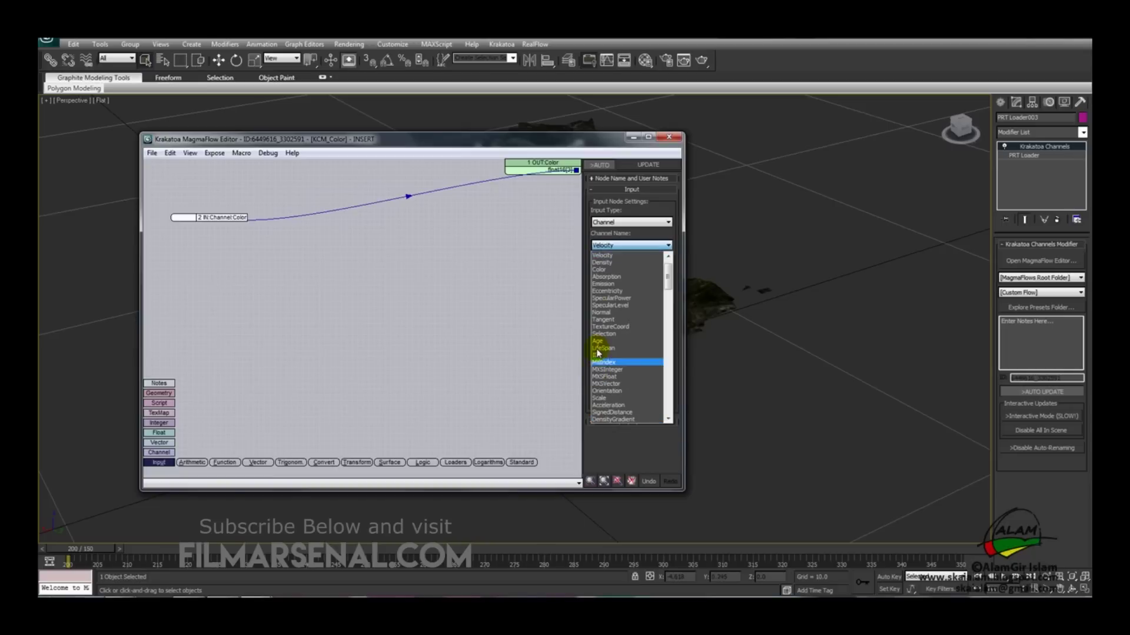
click(613, 257)
click(198, 253)
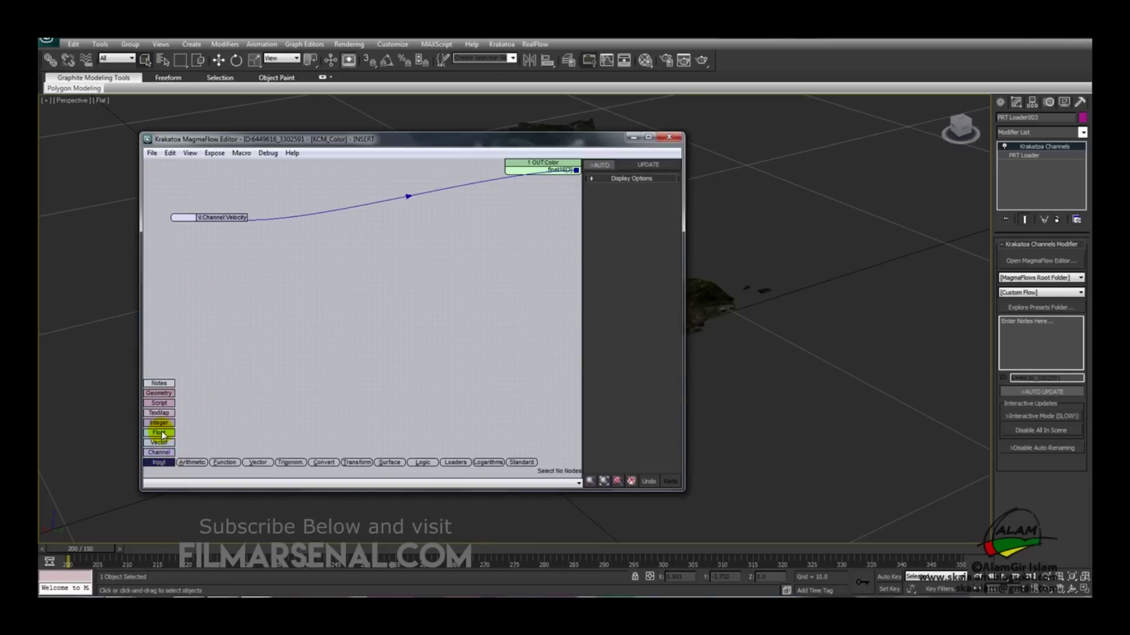
Add a Float input node below the Velocity channel and an arithmetic Multiply operator beside the two inputs
drag(158, 433, 206, 264)
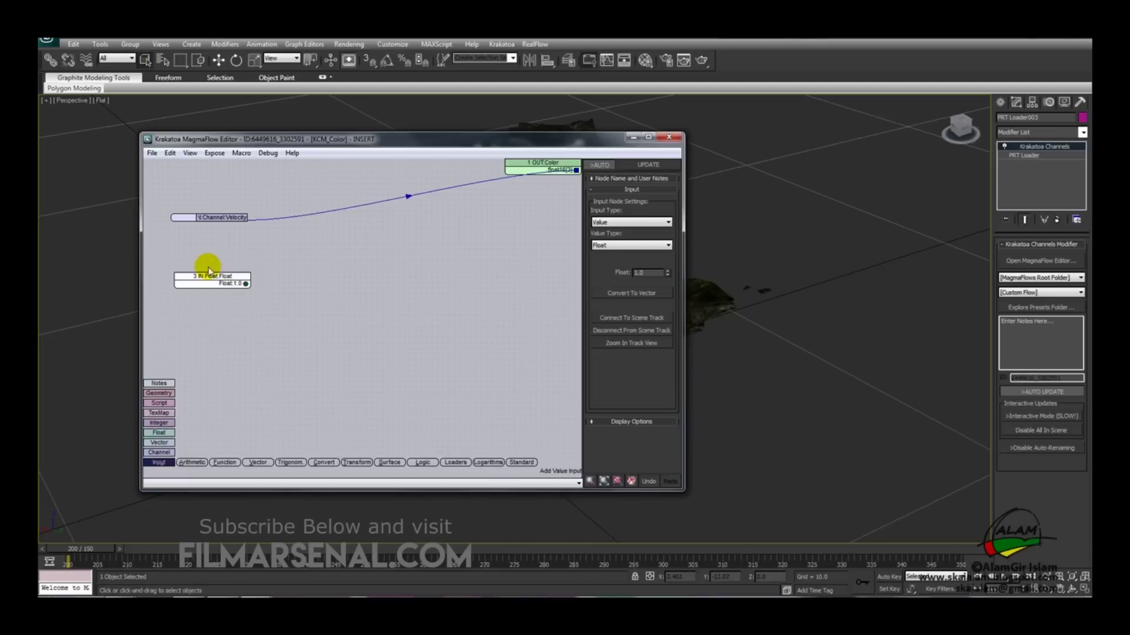
click(305, 258)
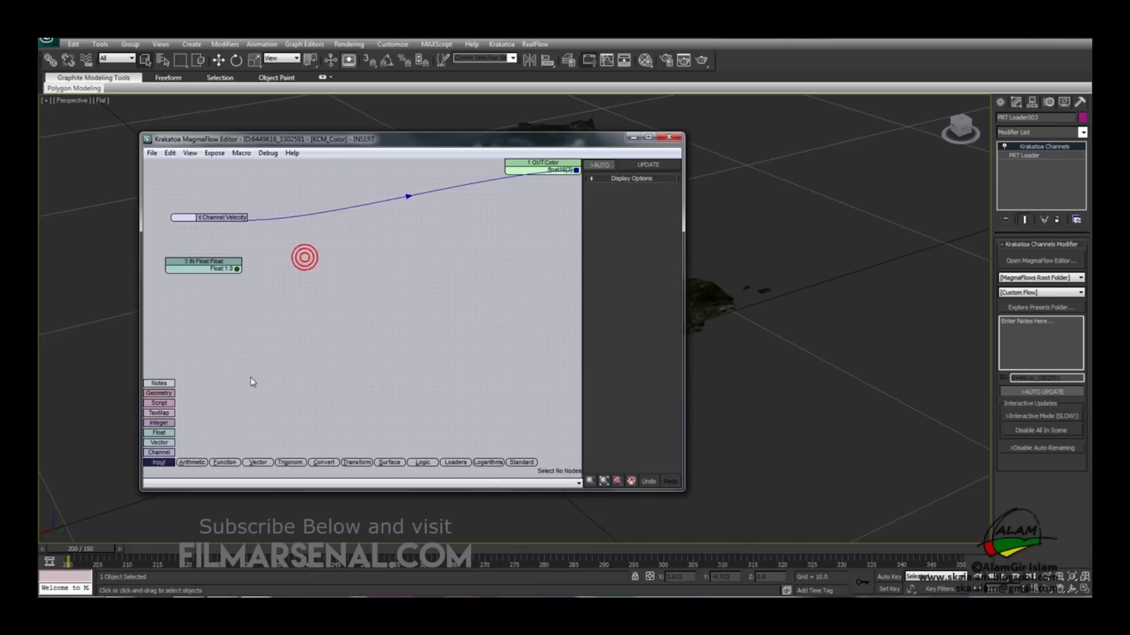
click(192, 463)
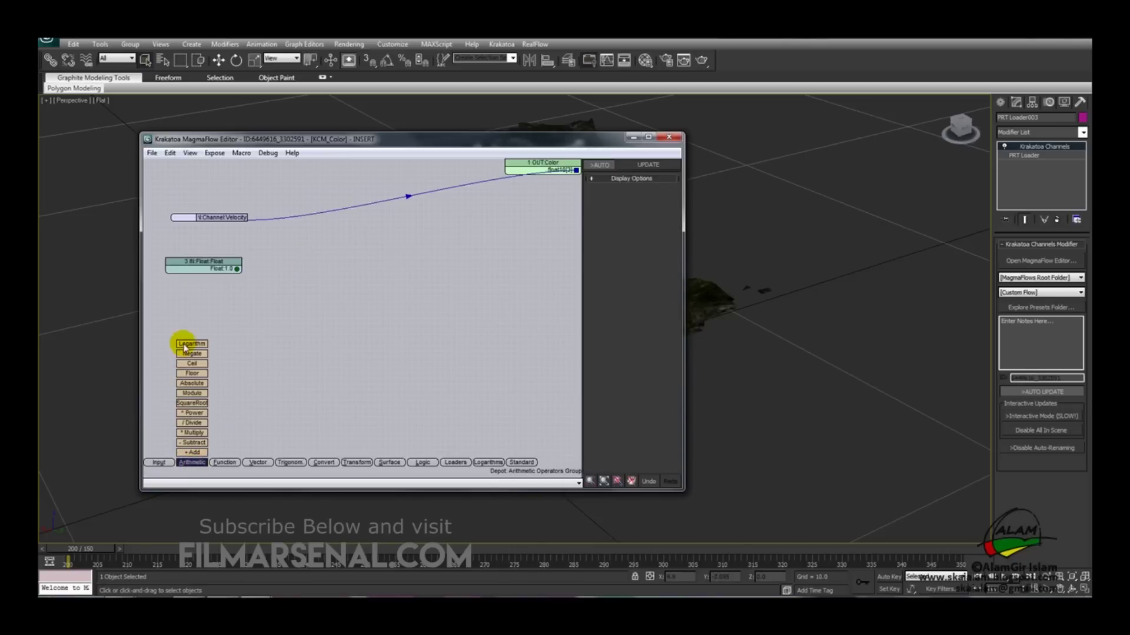
drag(195, 437, 305, 236)
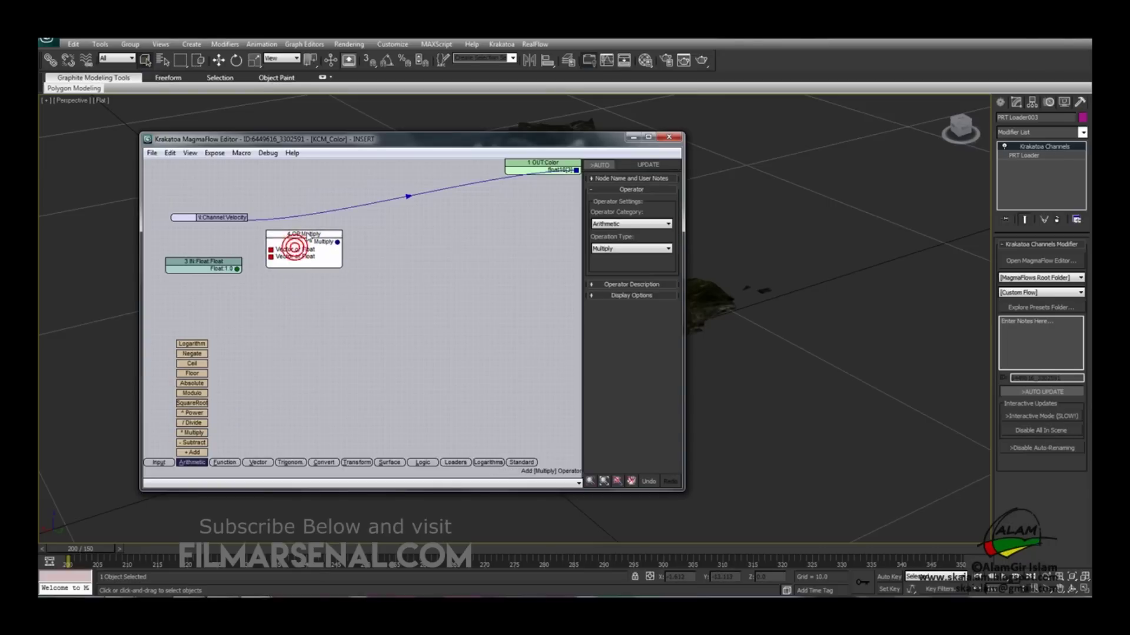
Disconnect the Velocity channel from the Color output, and wire Velocity and the Float input into the Multiply operator
click(404, 197)
drag(404, 197, 200, 221)
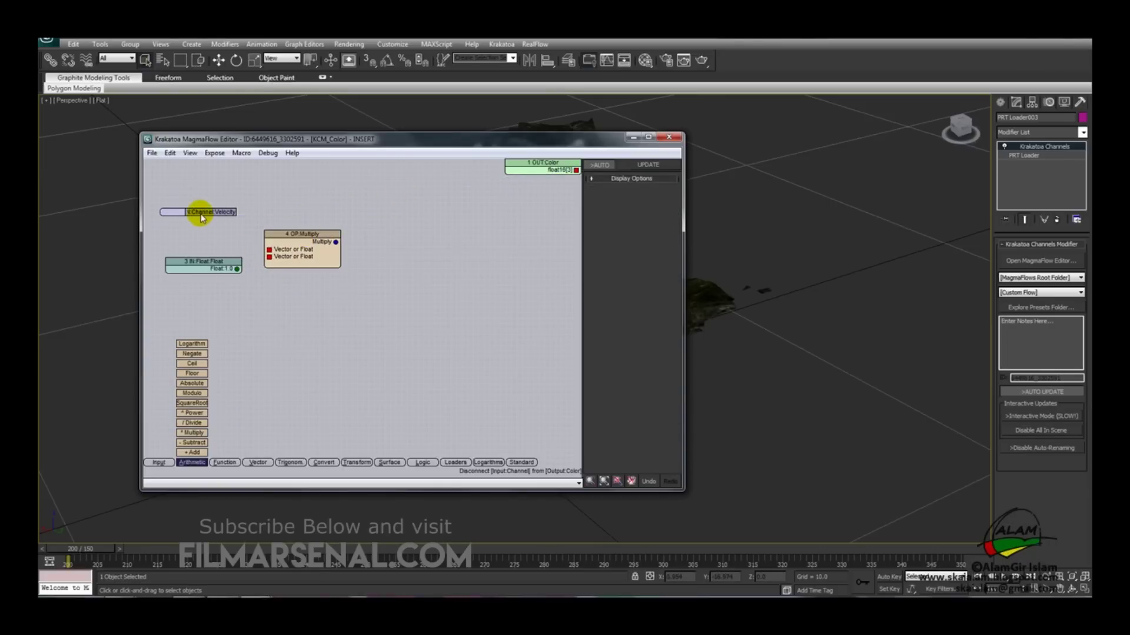
click(202, 217)
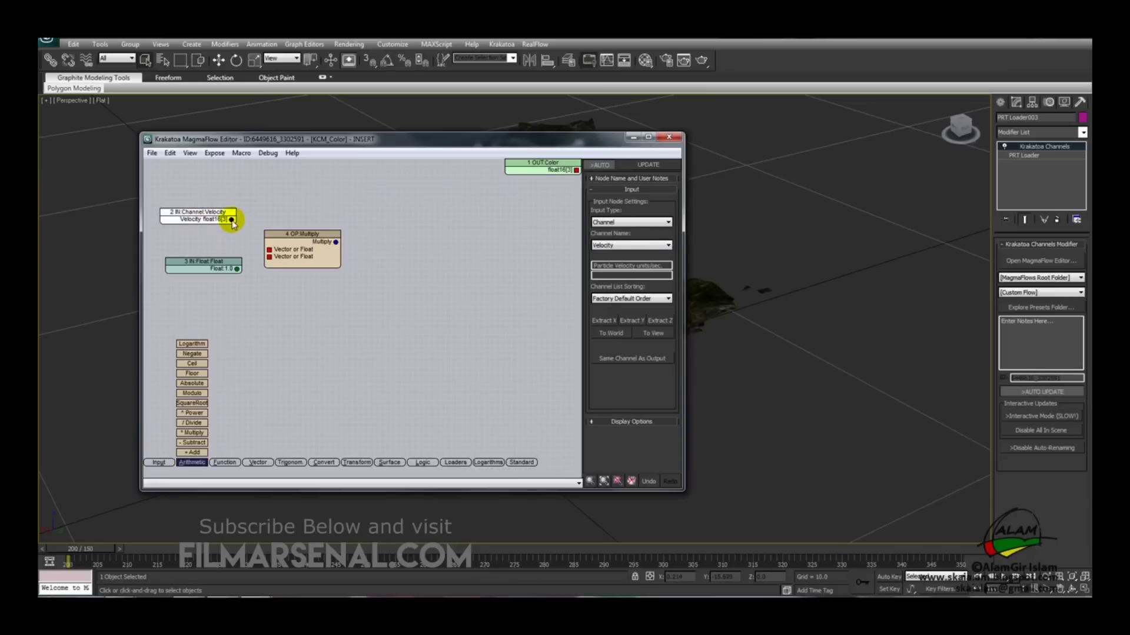
drag(232, 221, 270, 262)
click(236, 268)
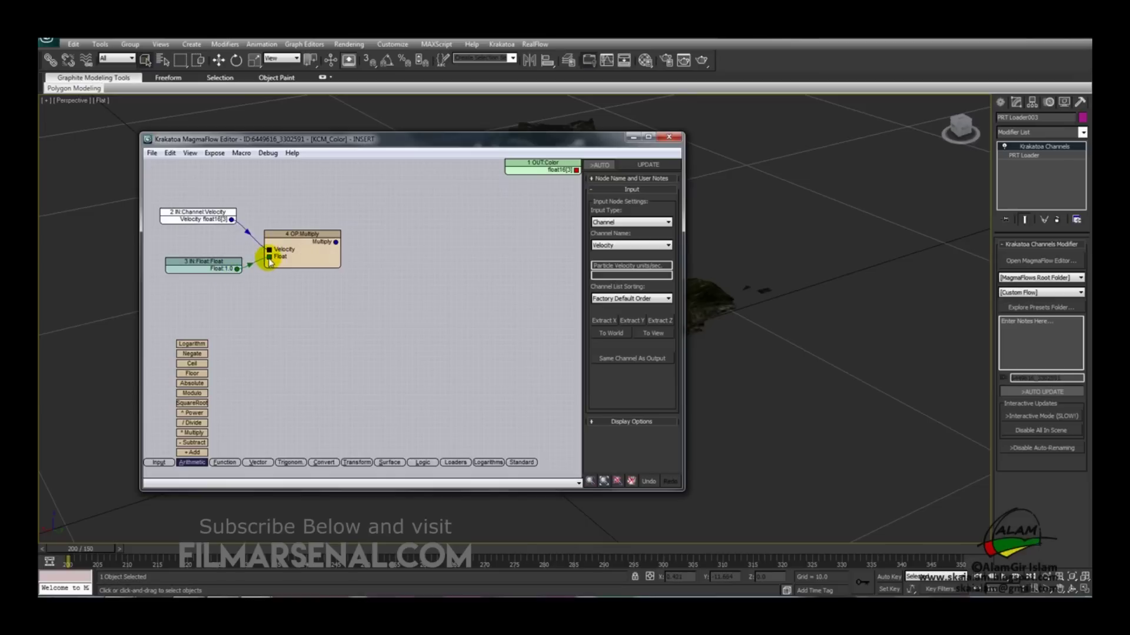
Add two Vector input nodes and stack them in the free space above the Multiply operator
click(160, 464)
click(159, 464)
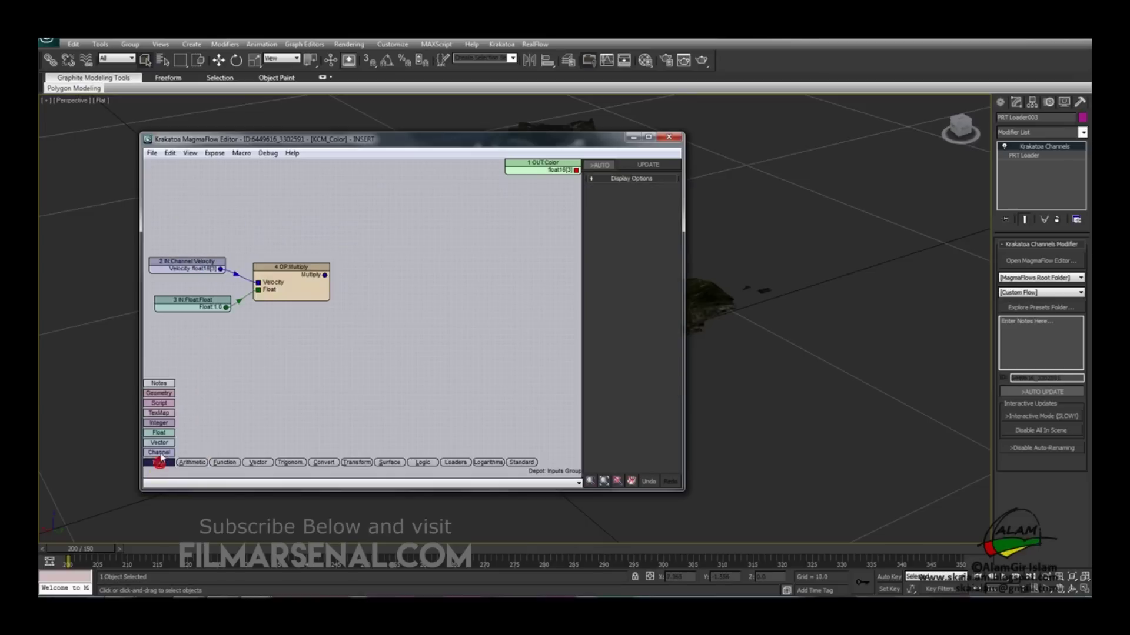
drag(158, 442, 358, 194)
drag(159, 444, 361, 224)
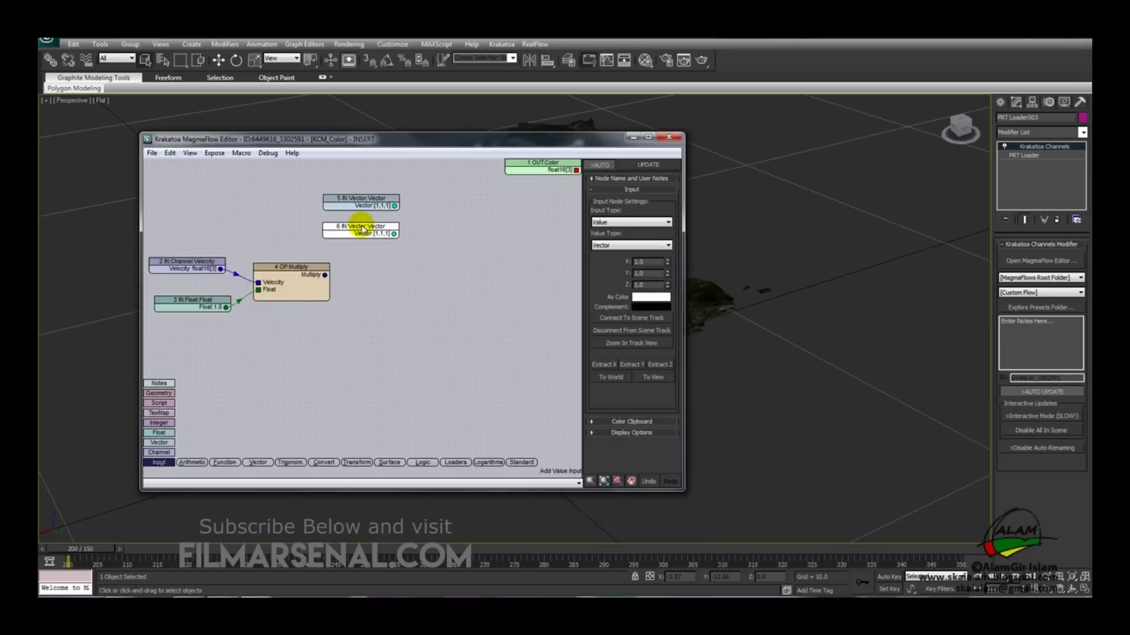
drag(303, 177, 339, 206)
click(356, 228)
click(347, 224)
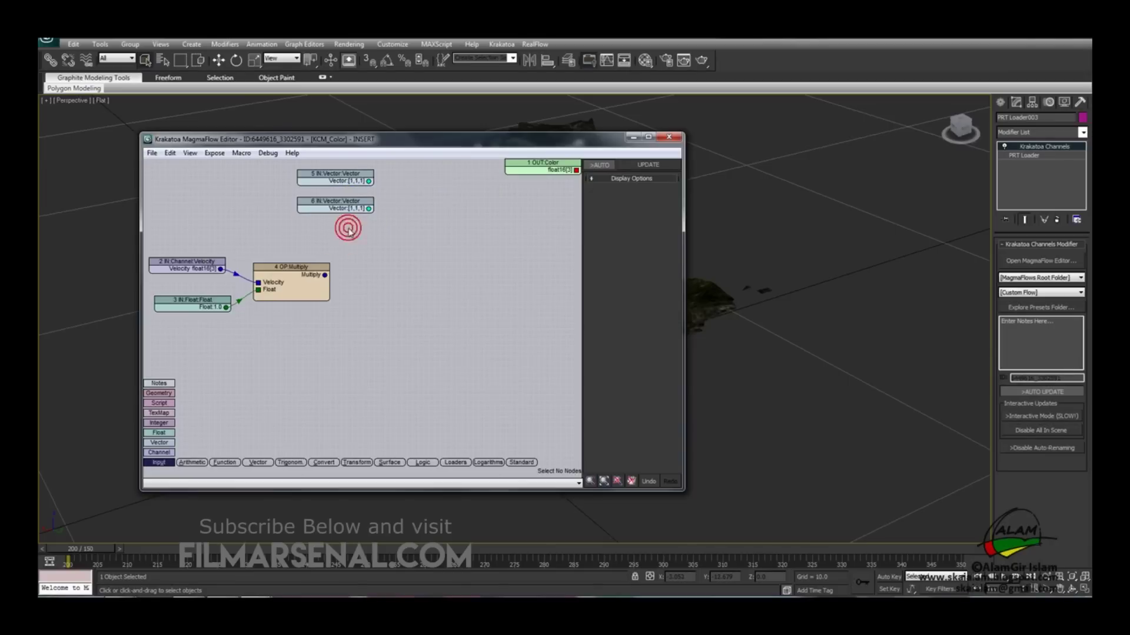
Set the upper Vector input's color to black, leaving the lower Vector input white
click(338, 174)
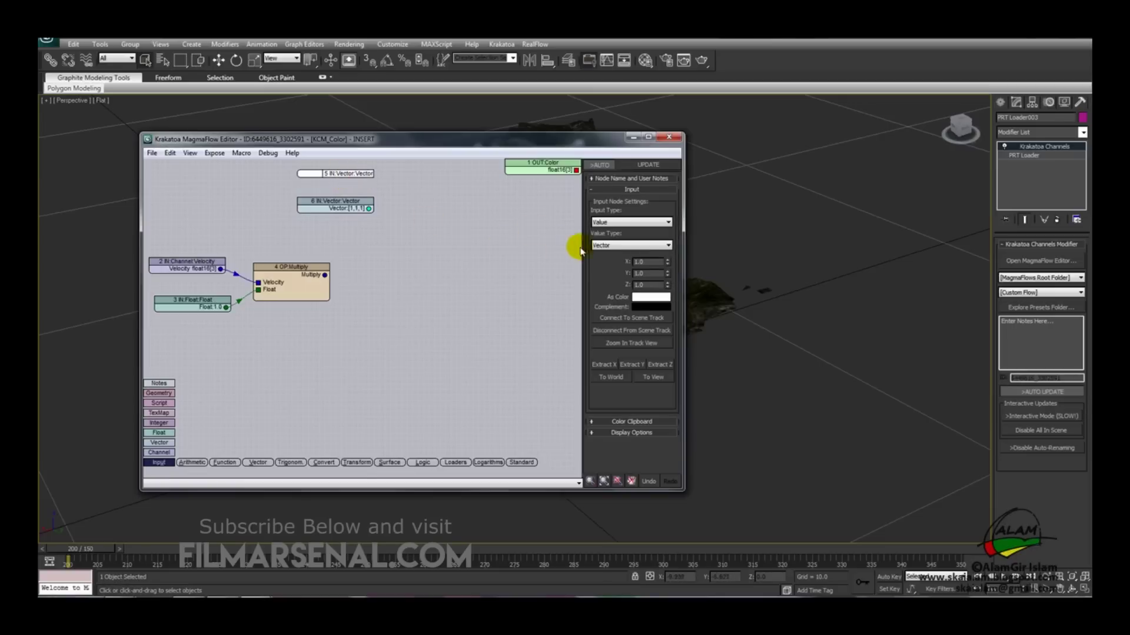
click(352, 176)
click(352, 177)
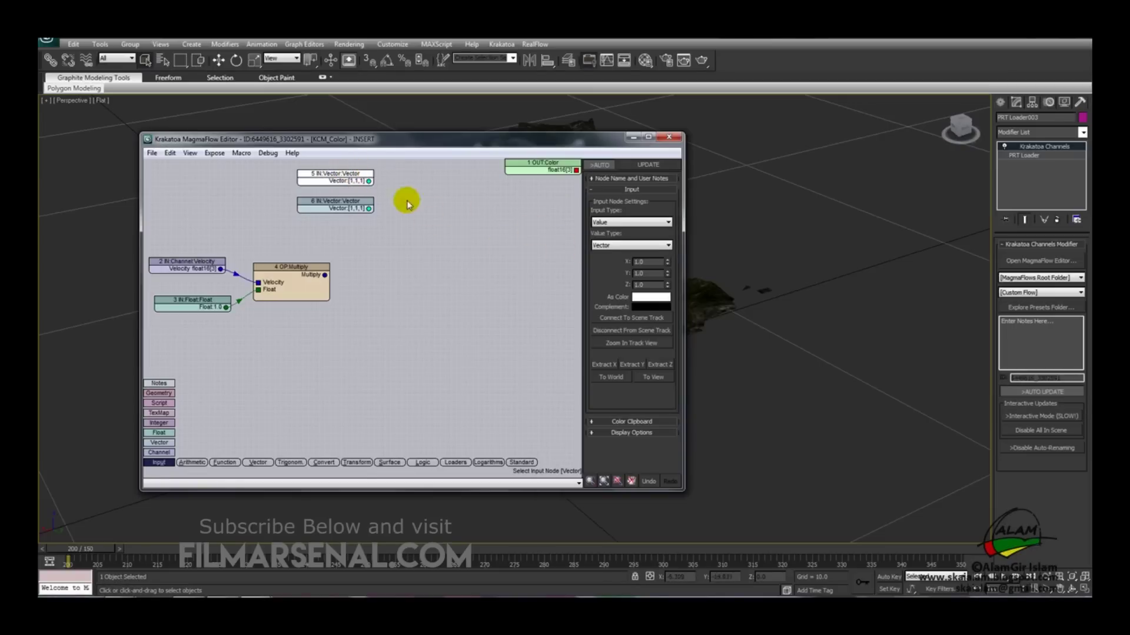
click(644, 298)
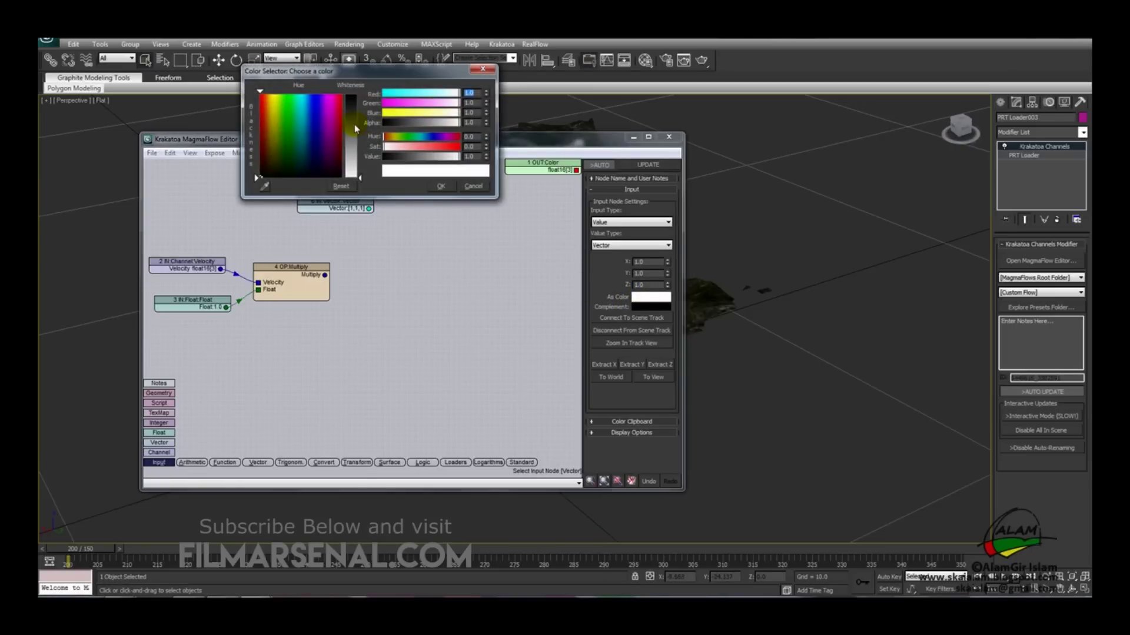
drag(355, 125, 354, 176)
click(439, 186)
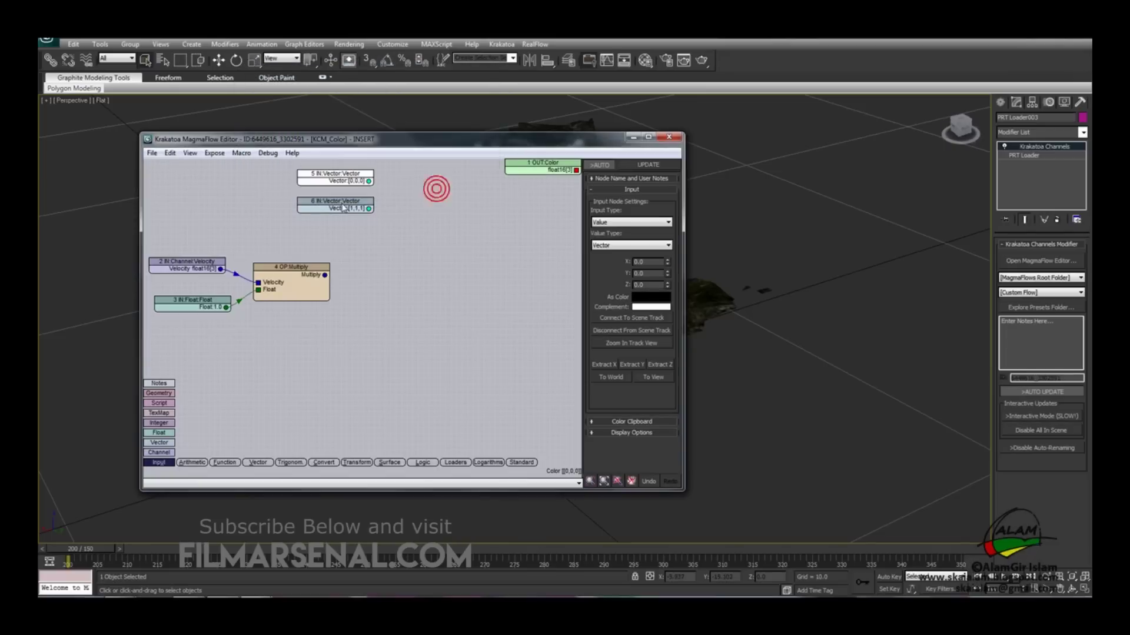
click(334, 202)
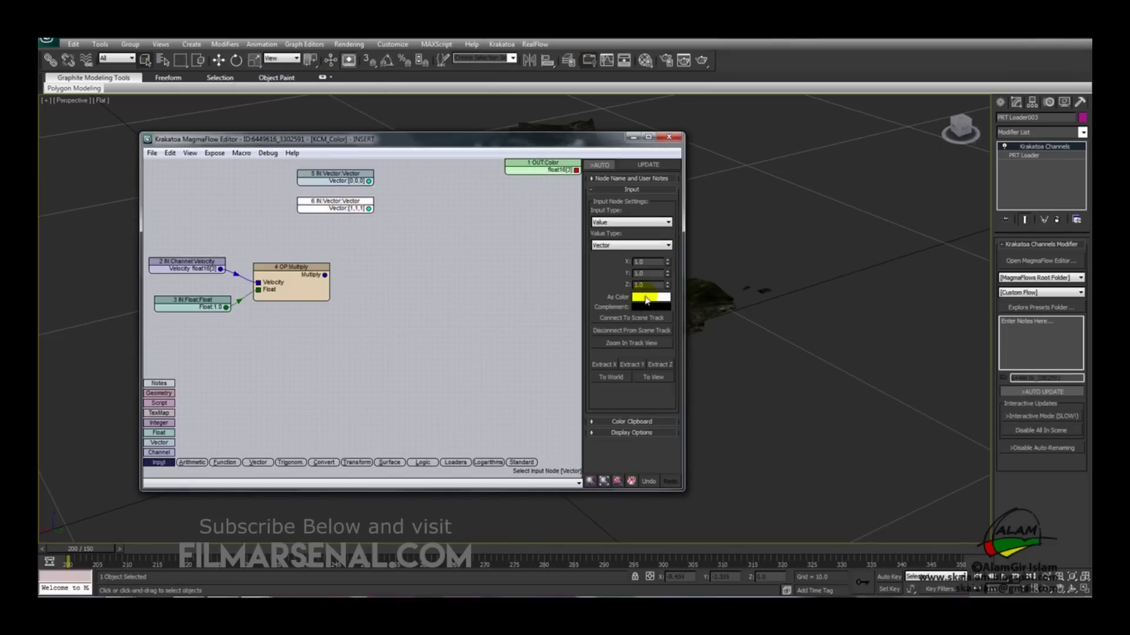
click(351, 252)
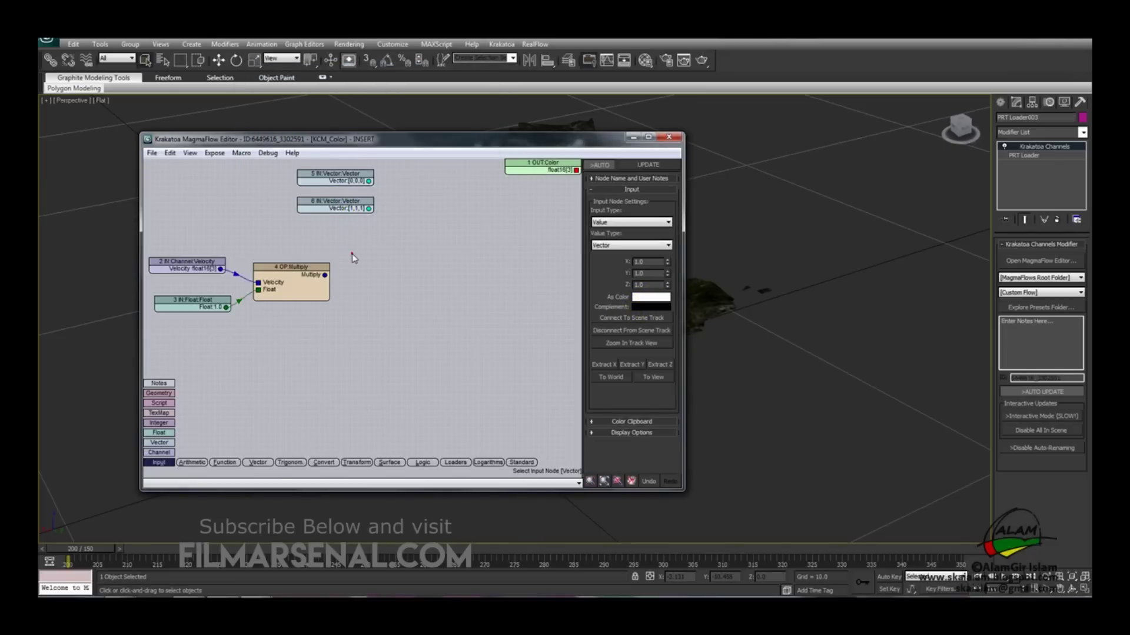
Add a vector Magnitude operator and feed the Multiply output into it
click(260, 463)
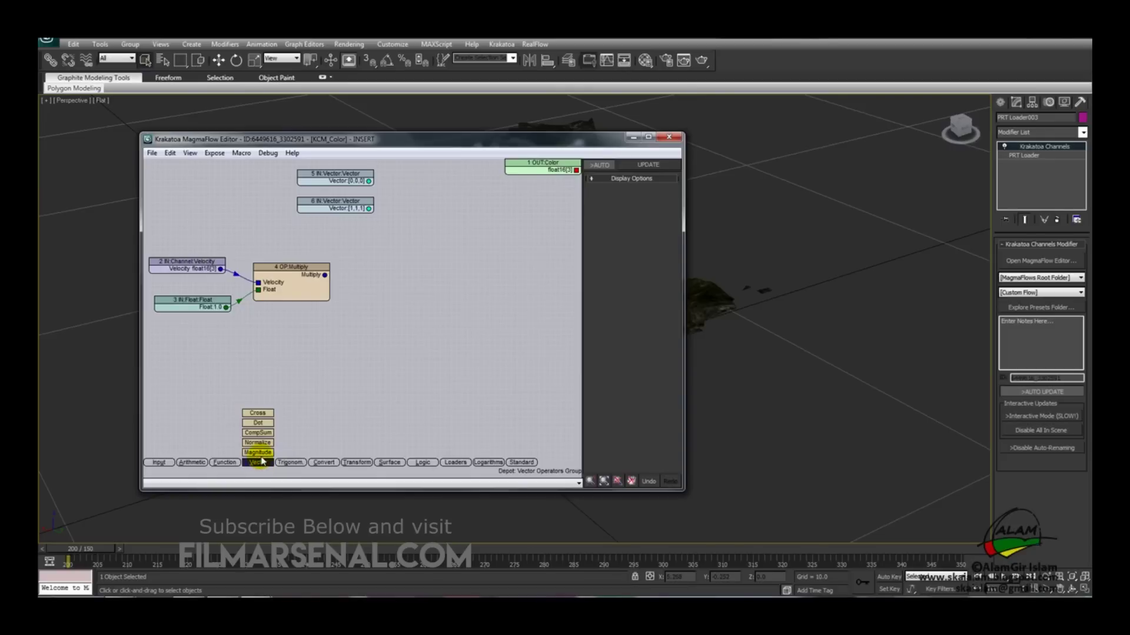
drag(261, 456, 405, 268)
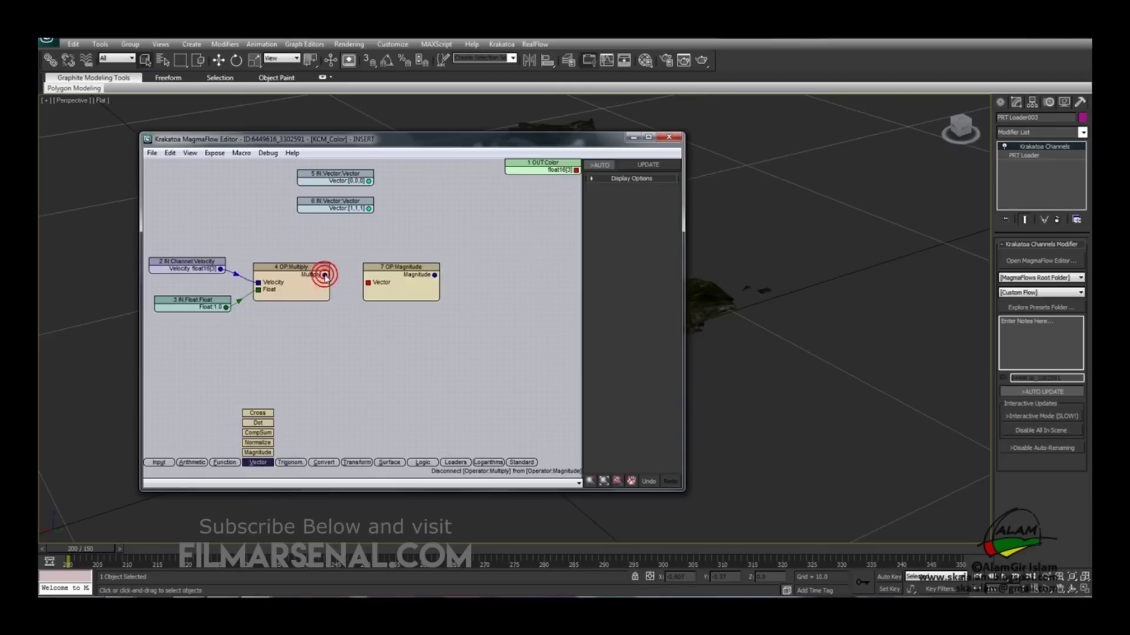
drag(325, 275, 369, 285)
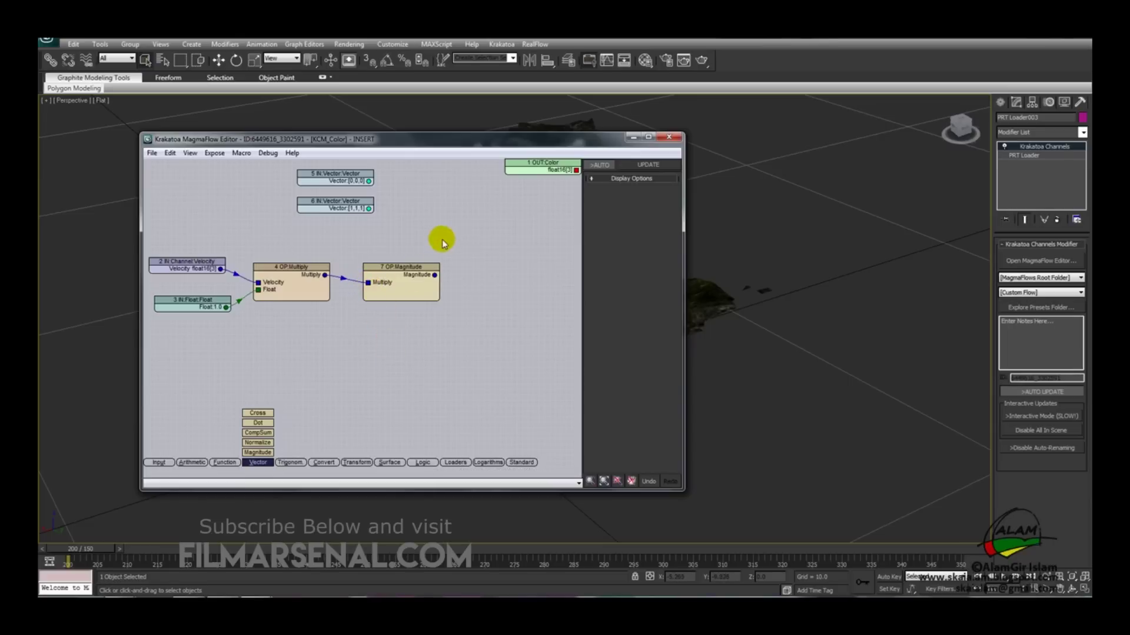
click(259, 464)
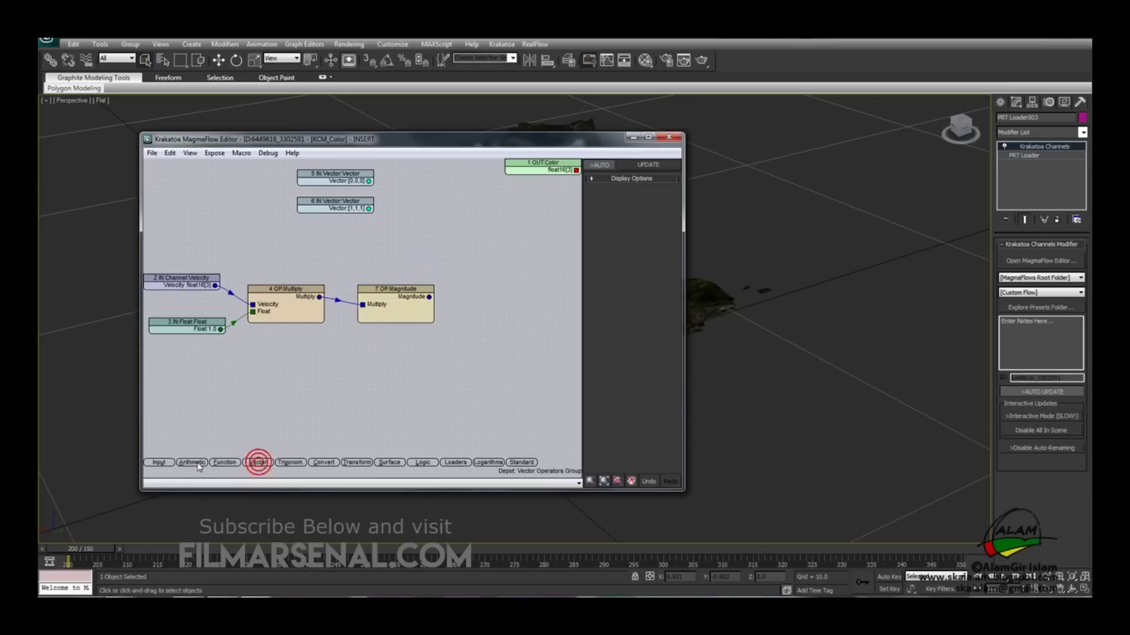
Add a Blend operator fed by both Vector inputs with Magnitude as its blend ratio, and connect it to the Color output
click(226, 464)
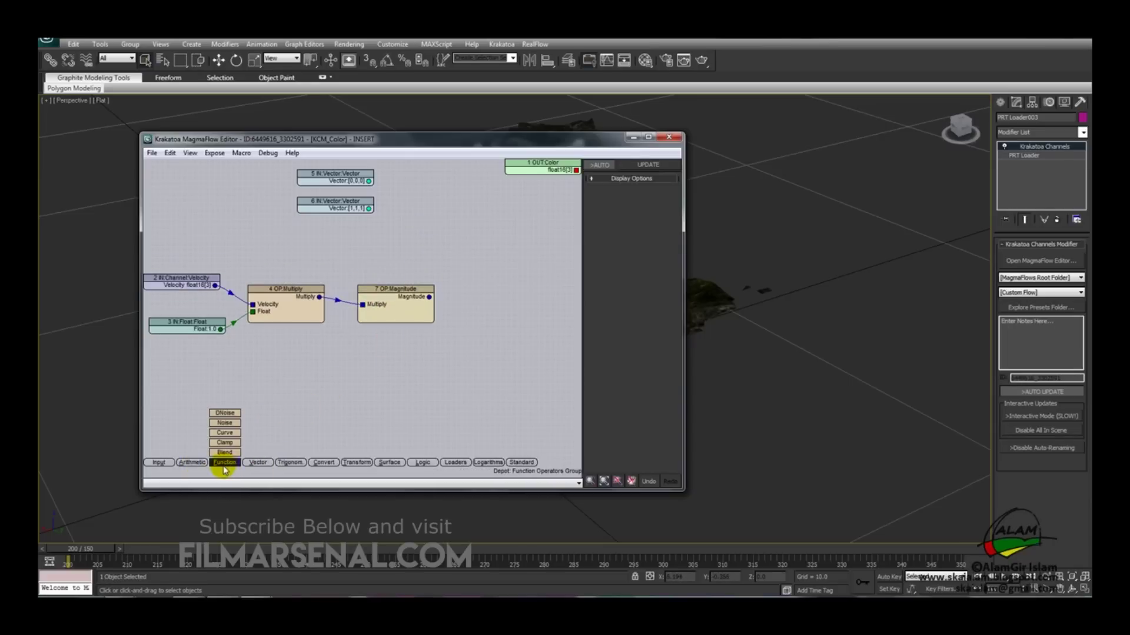
drag(226, 453, 464, 216)
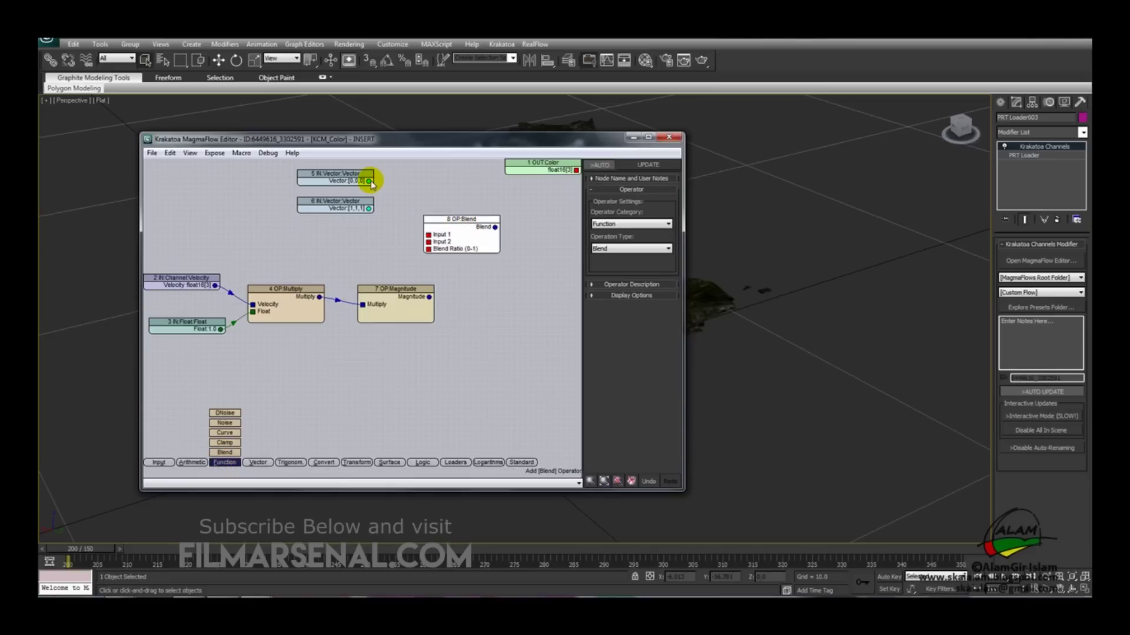
drag(369, 182, 464, 224)
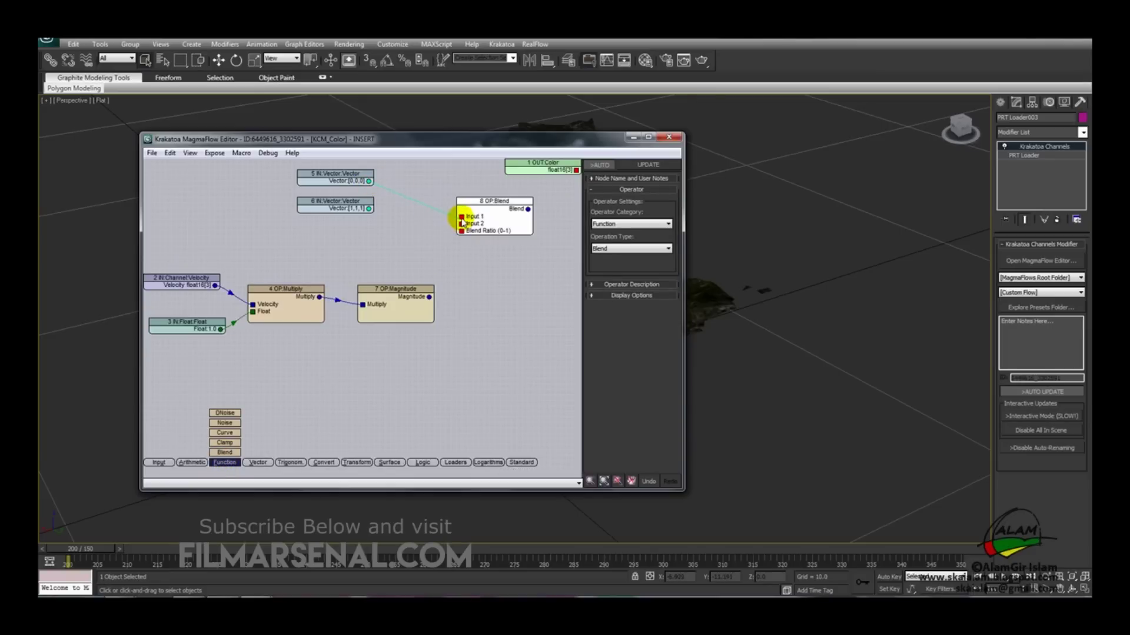
drag(369, 209, 463, 225)
drag(434, 299, 461, 233)
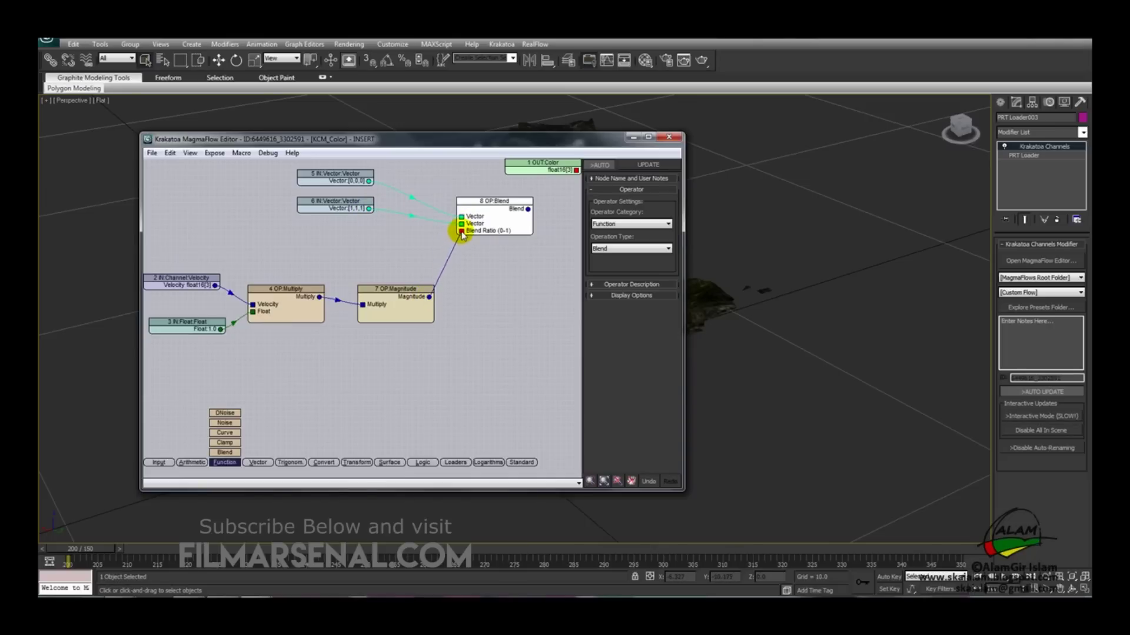
drag(529, 217, 576, 174)
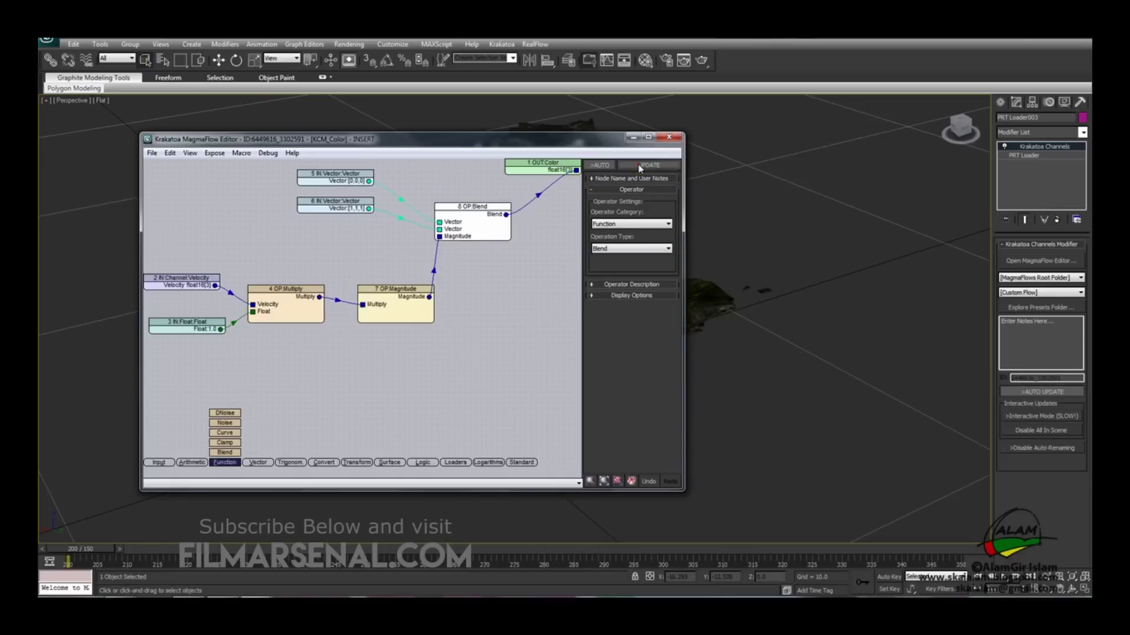
Leave the MagmaFlow editor, render the scene particles with Krakatoa and review the ocean_b_200.png frame
drag(601, 146, 612, 154)
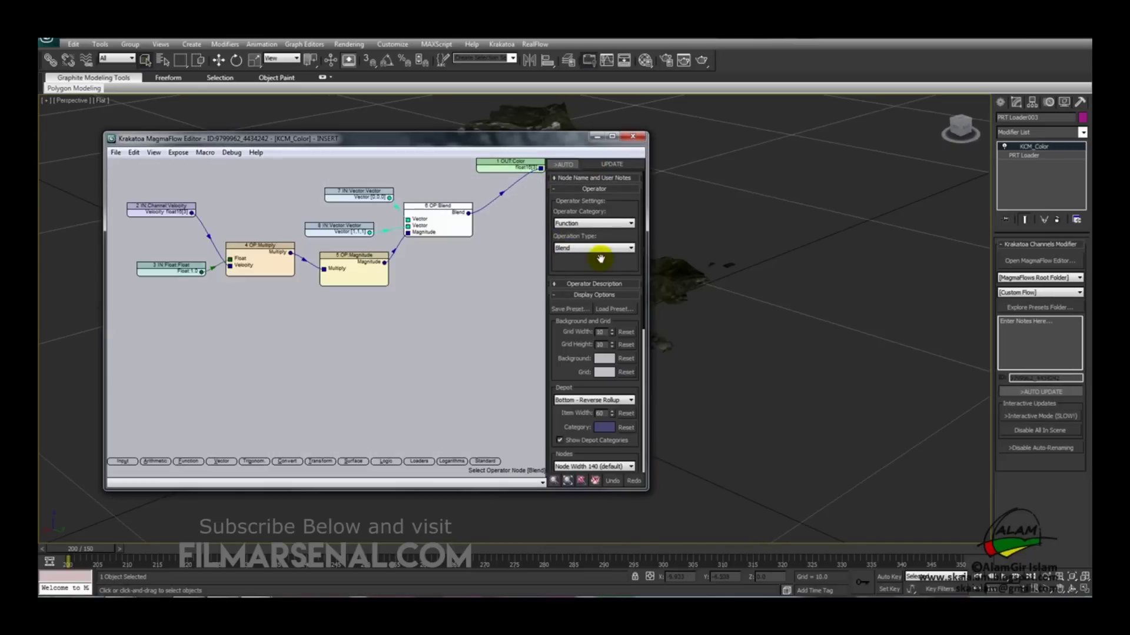
click(628, 138)
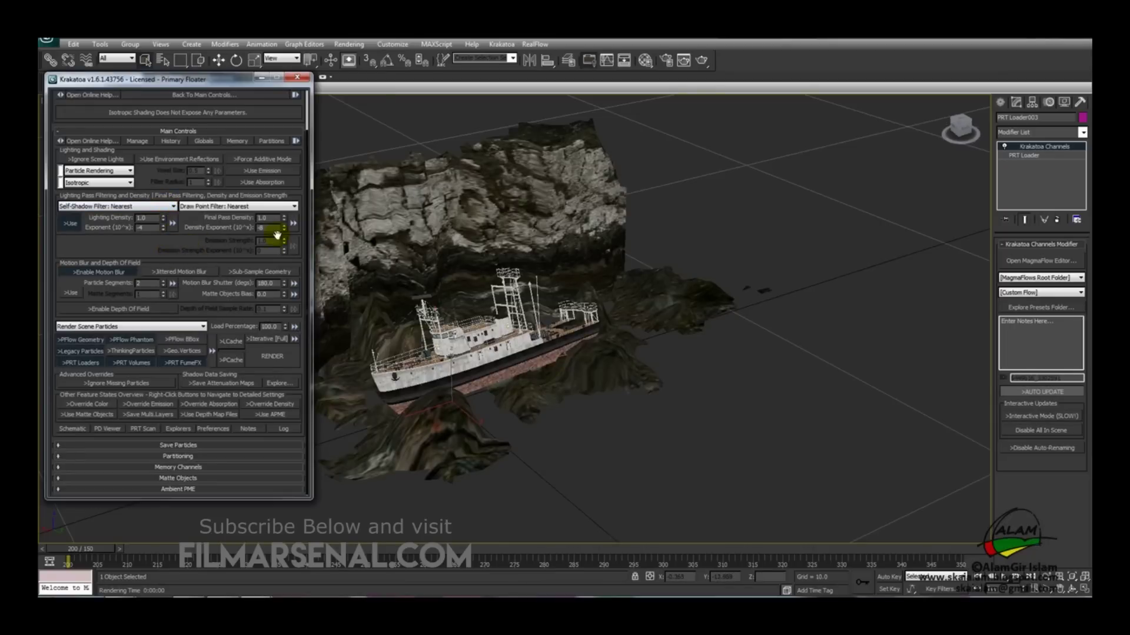
click(272, 358)
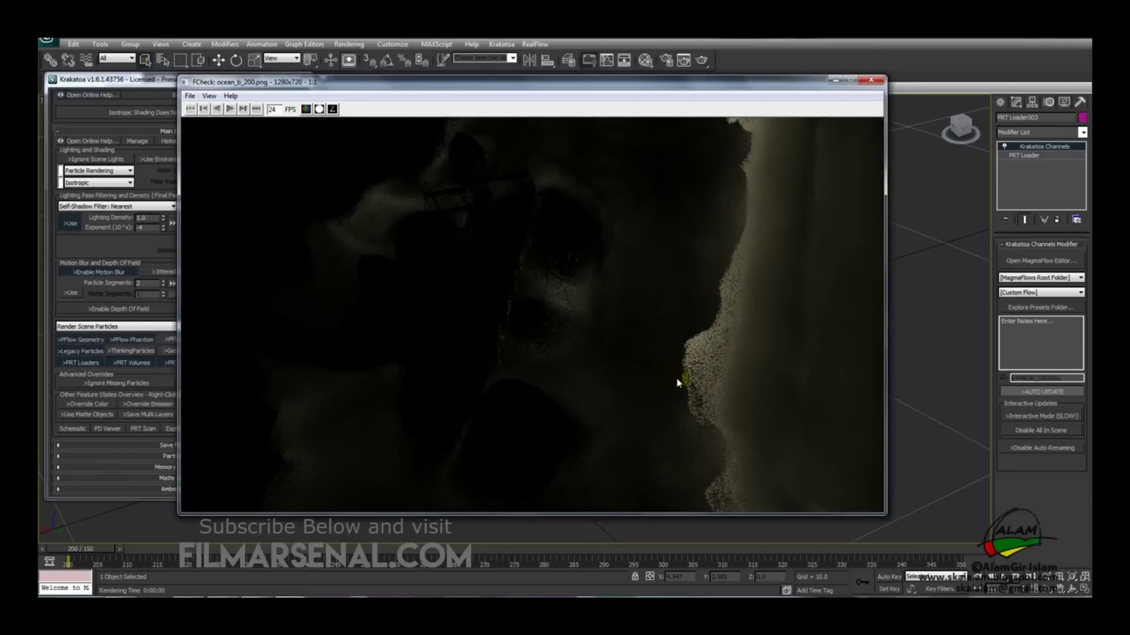
click(872, 82)
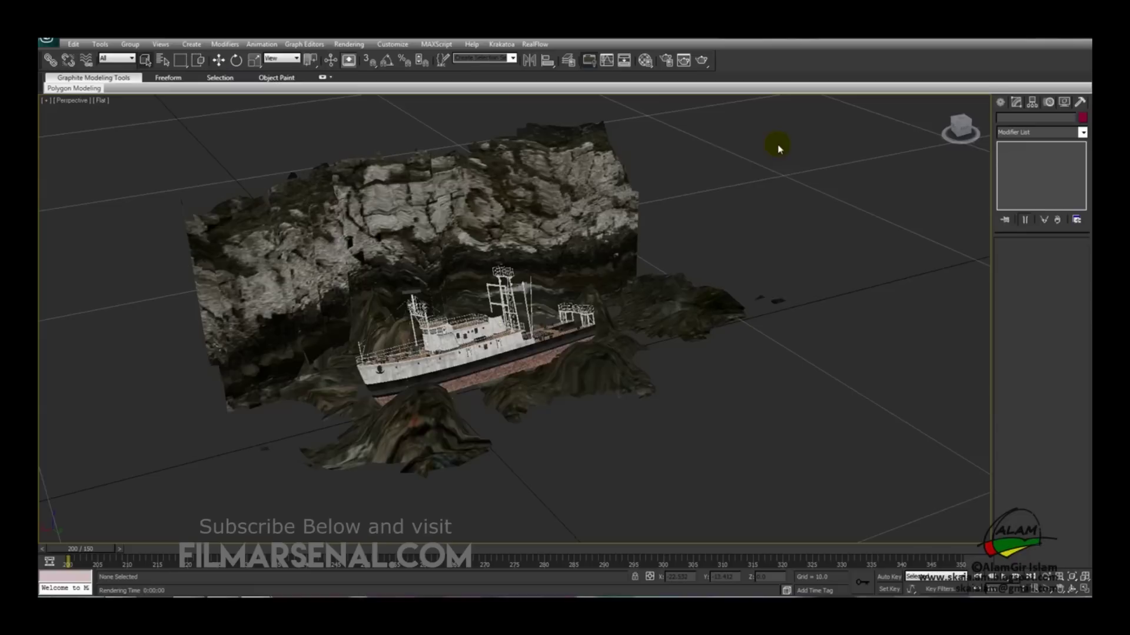
drag(779, 144, 640, 235)
alt+middle_drag(713, 259, 651, 256)
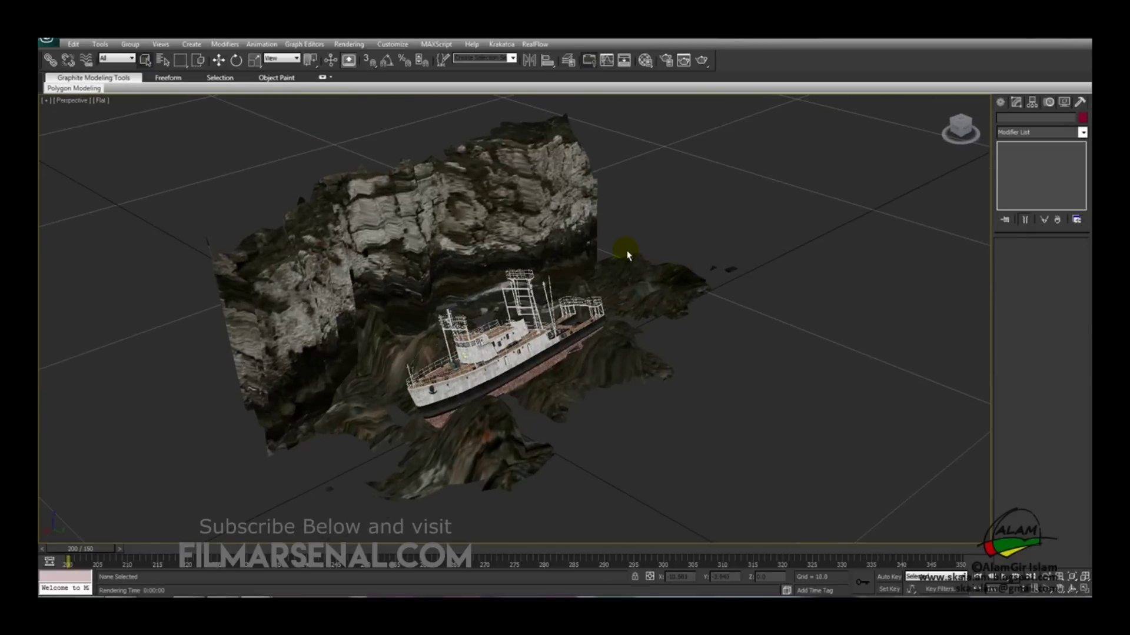
Switch to Nuke and read in the scene_####.png sequence, frames 200-350, from the COMP/scene folder
alt+middle_drag(787, 334, 774, 336)
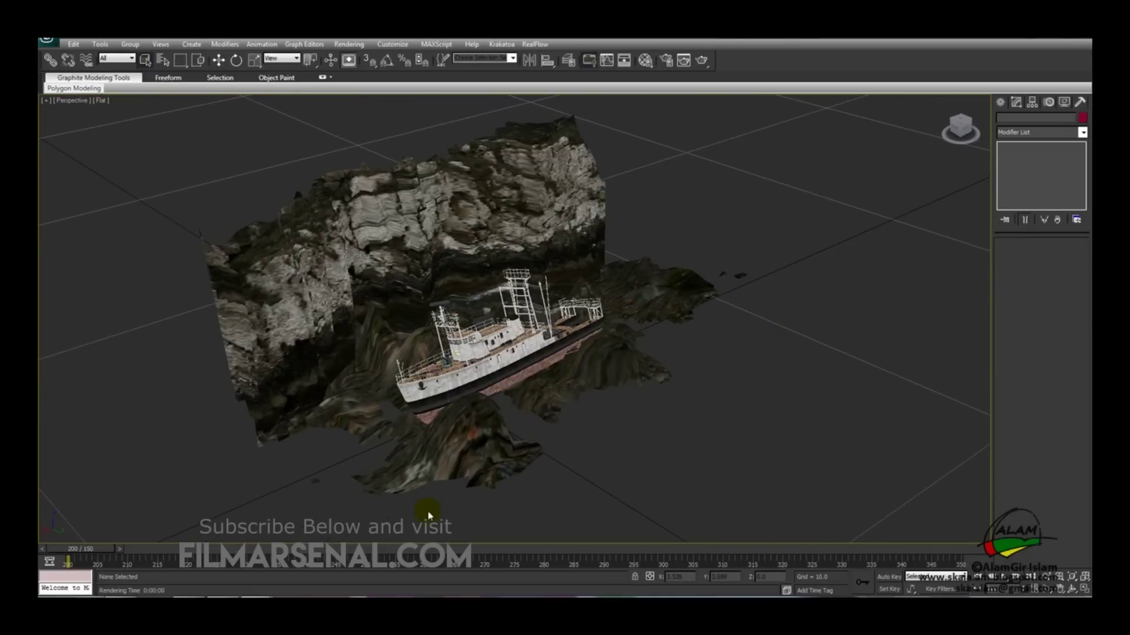
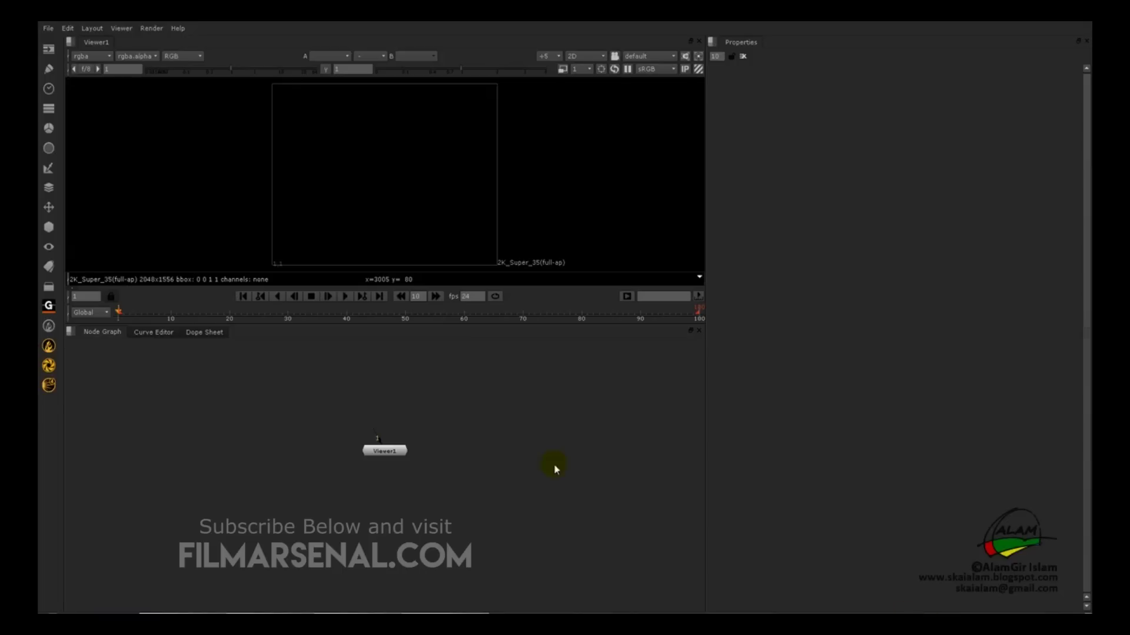
middle_drag(449, 440, 509, 436)
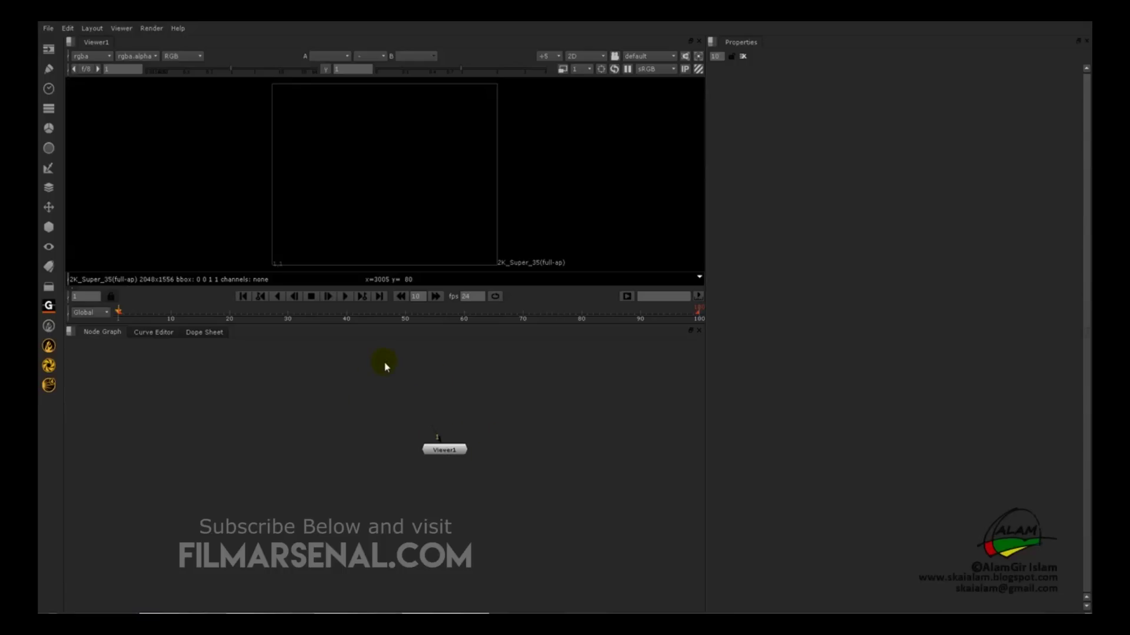
middle_drag(386, 366, 389, 373)
middle_drag(242, 402, 254, 418)
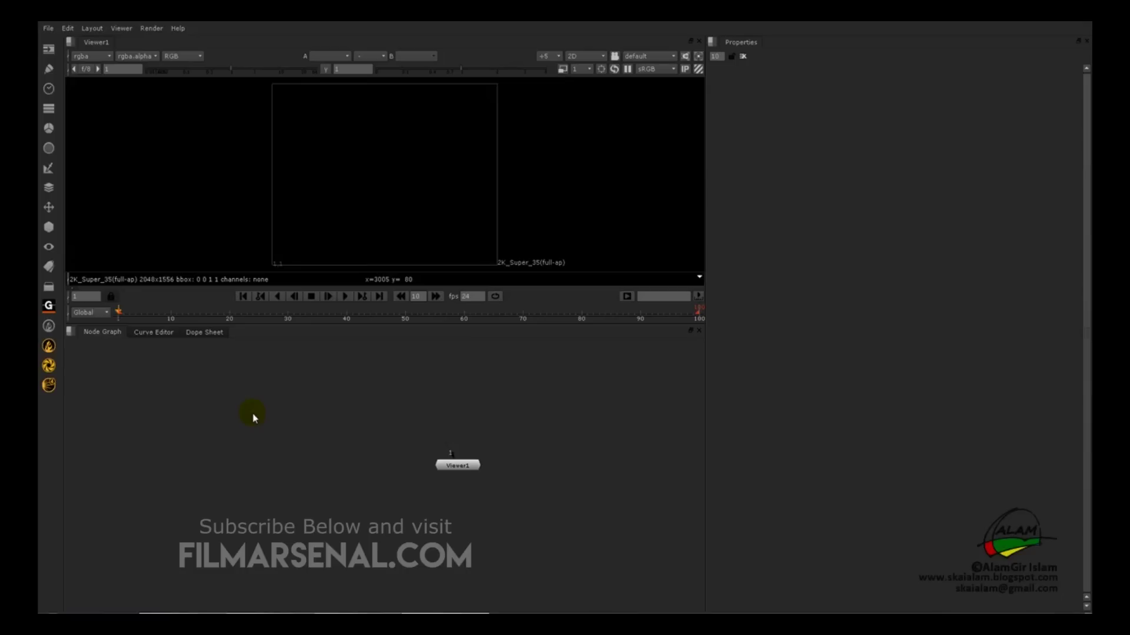
key(r)
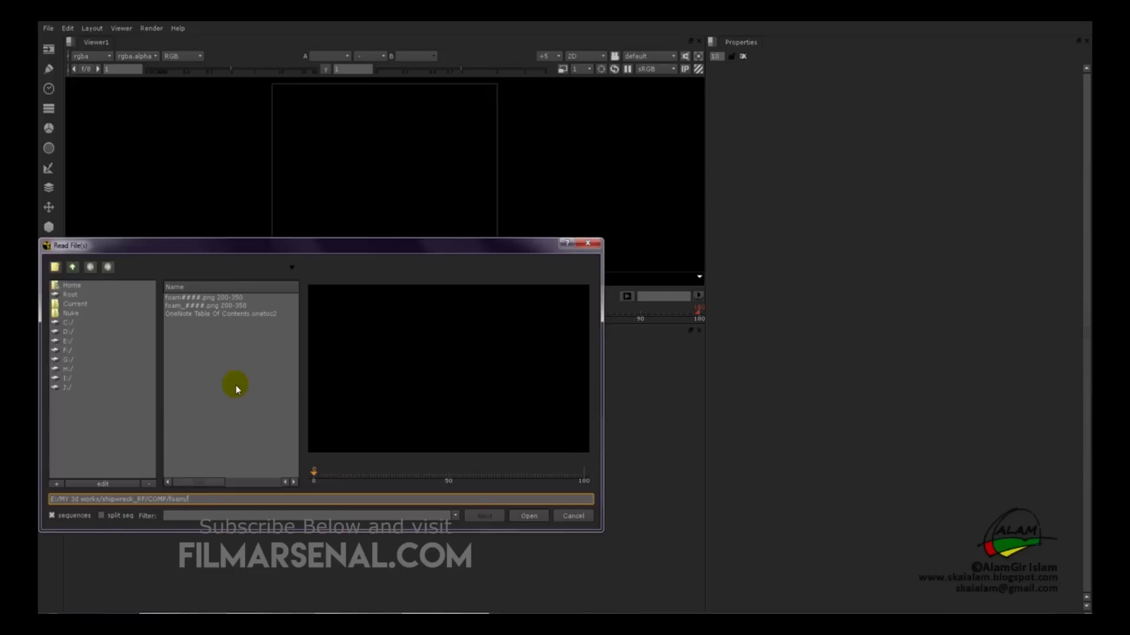
click(72, 267)
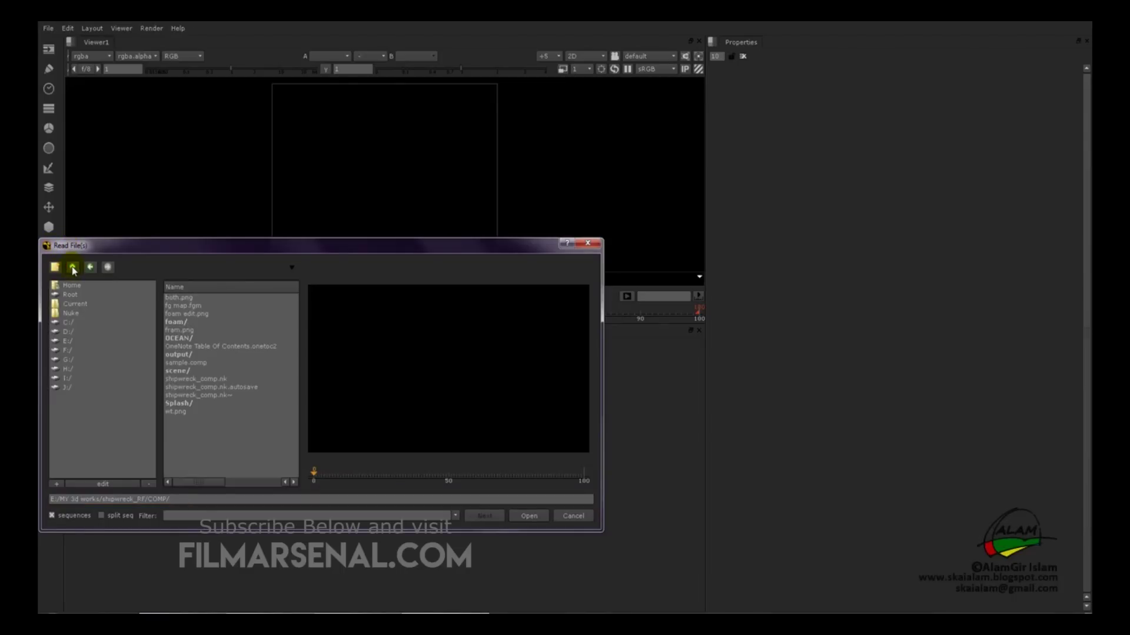
drag(198, 246, 225, 230)
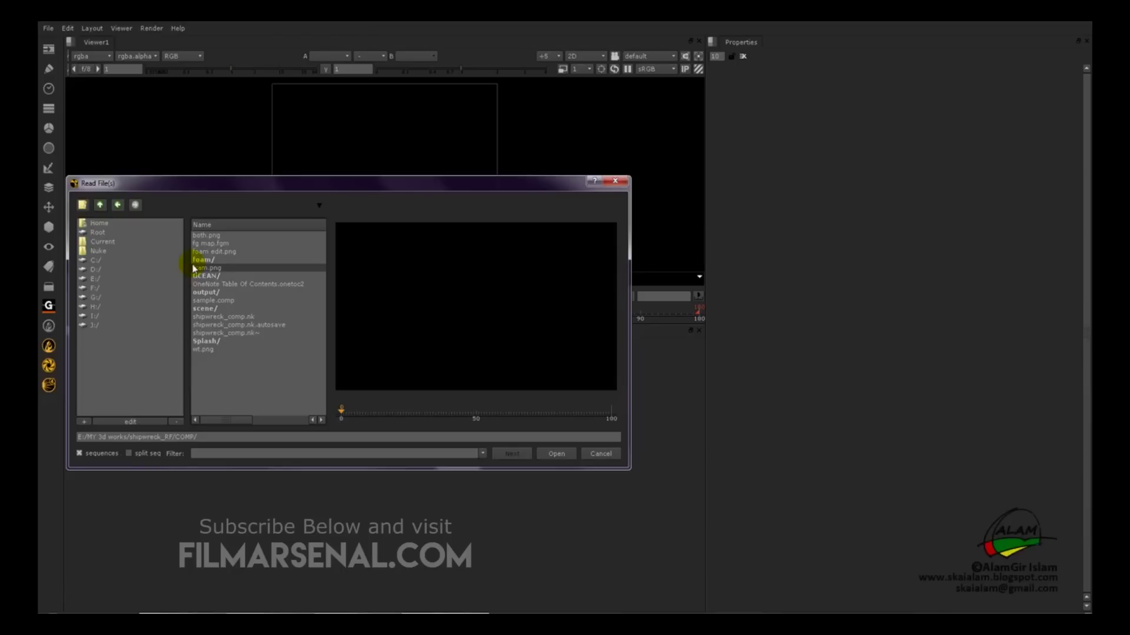
double_click(205, 309)
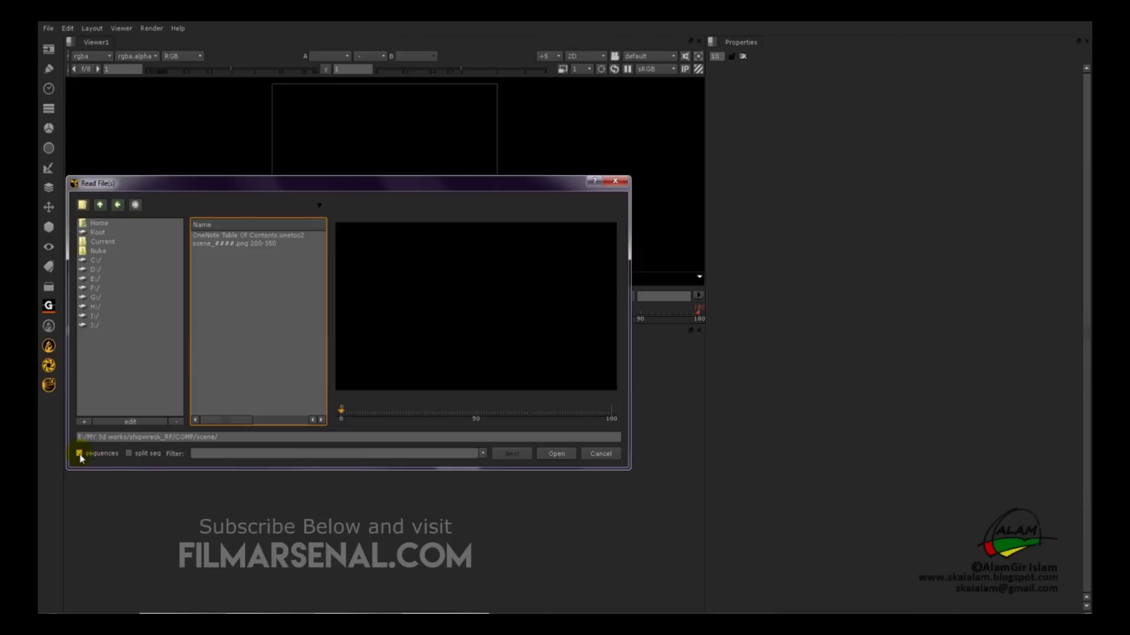
click(197, 244)
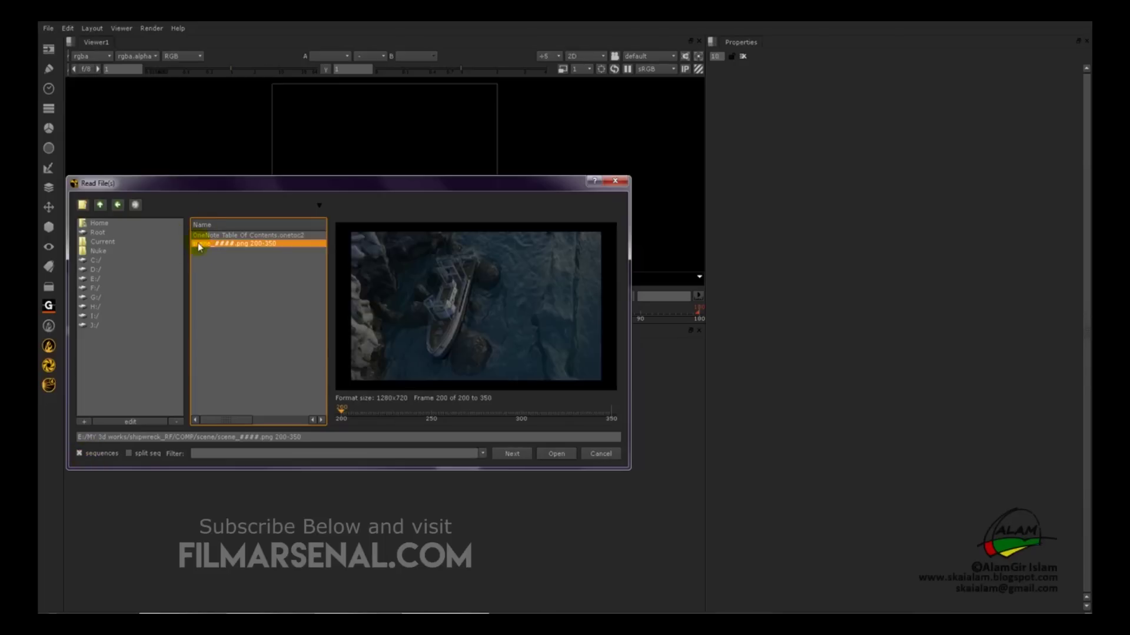
click(556, 454)
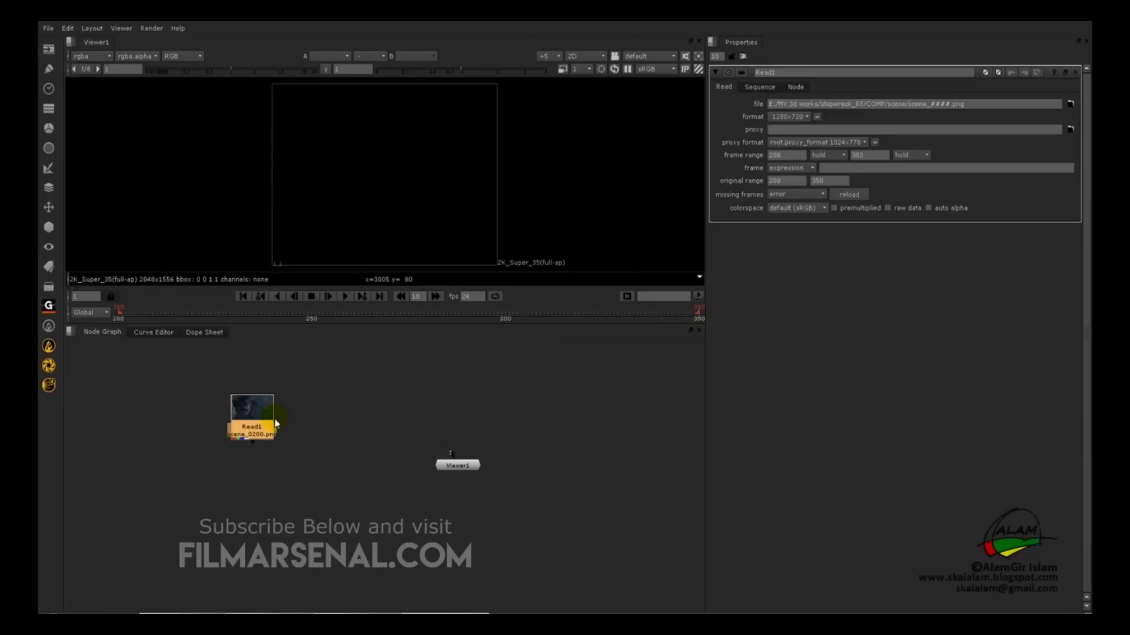
Read in the foam_####.png, ocean_b_###.png and splash_####.png sequences and stack their nodes below the scene Read node
click(246, 456)
middle_drag(246, 456, 231, 443)
key(r)
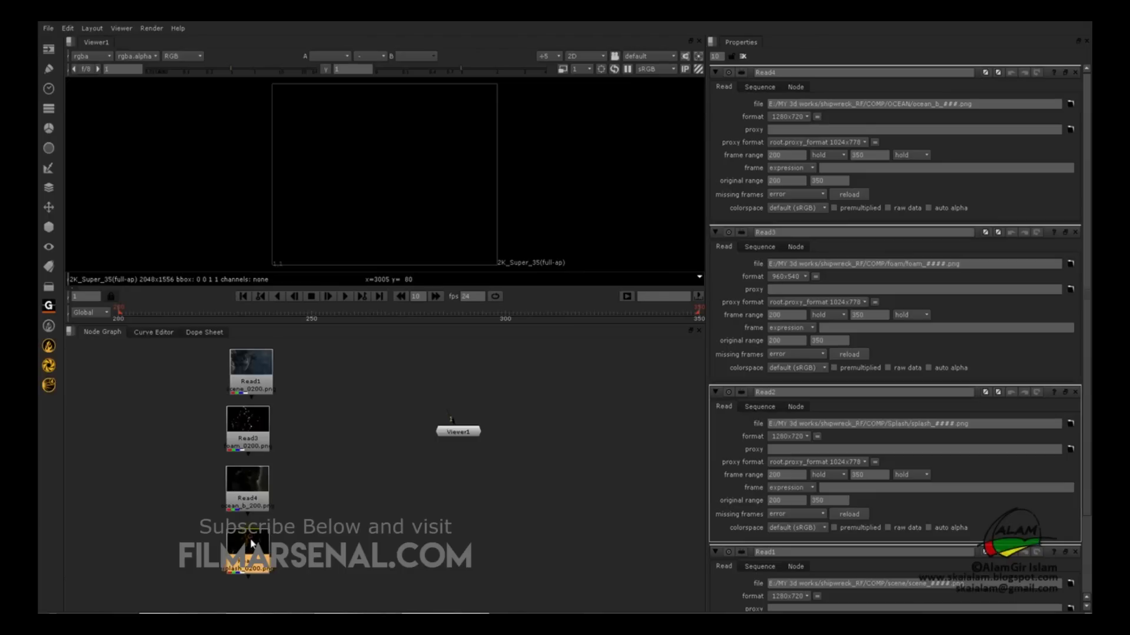
middle_drag(252, 543, 235, 547)
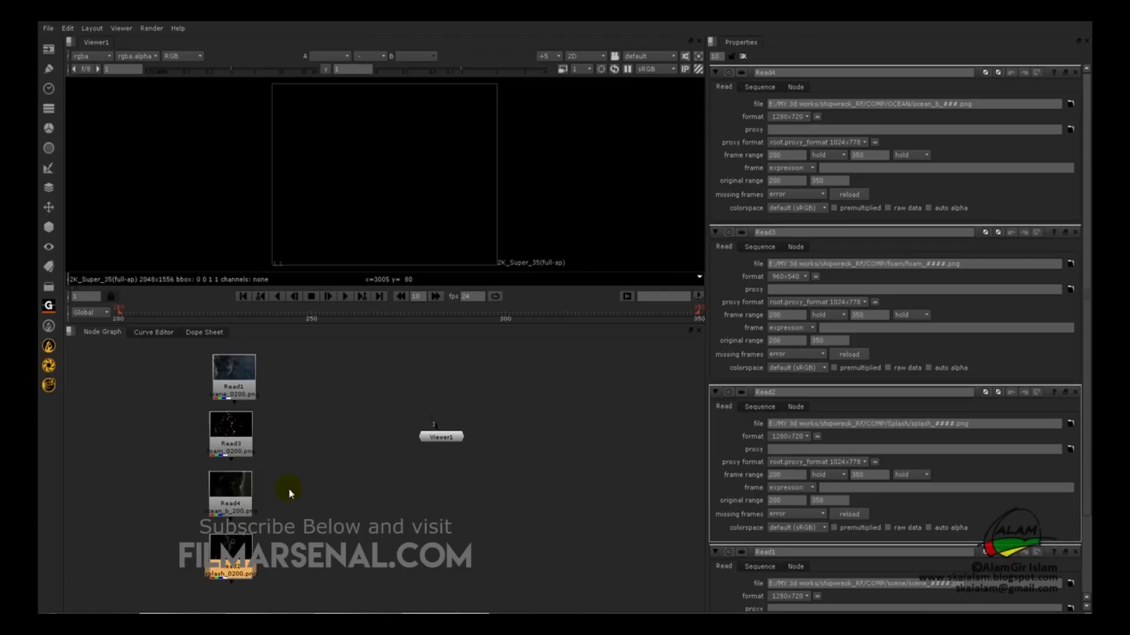
click(224, 380)
click(293, 421)
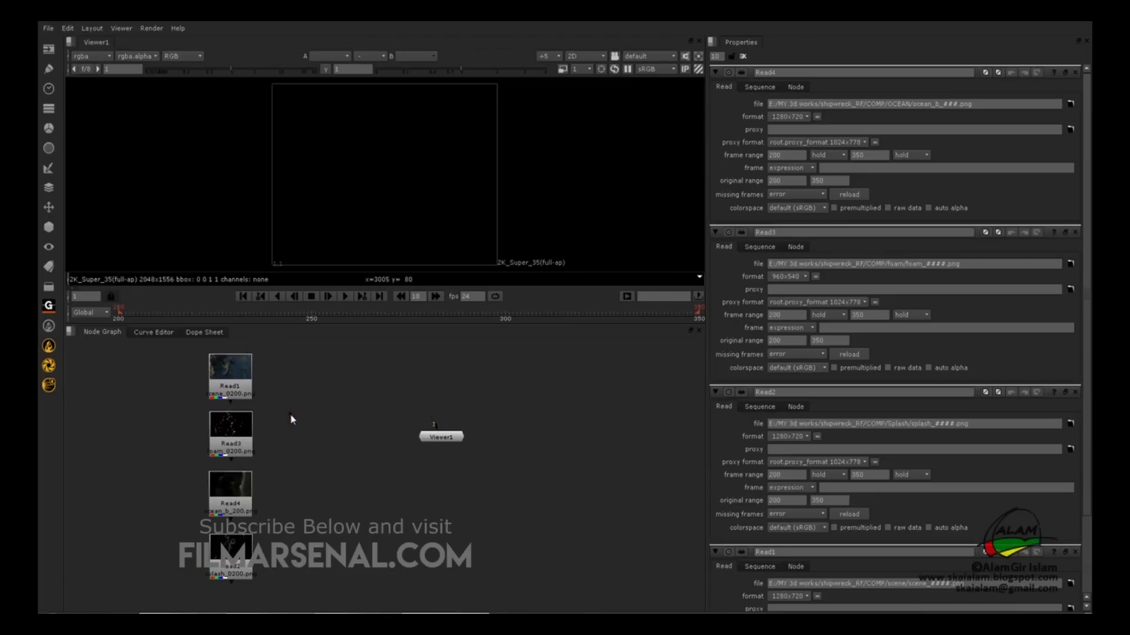
middle_drag(293, 421, 285, 443)
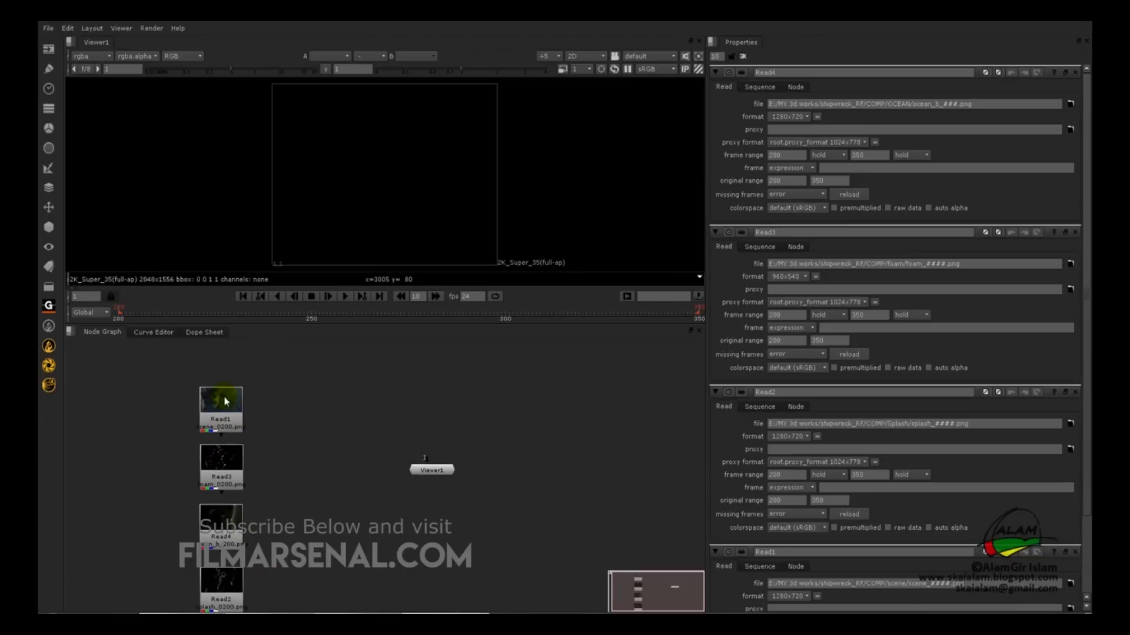
Move the scene Read node slightly away from the others and show its image in the viewer
drag(223, 406, 223, 394)
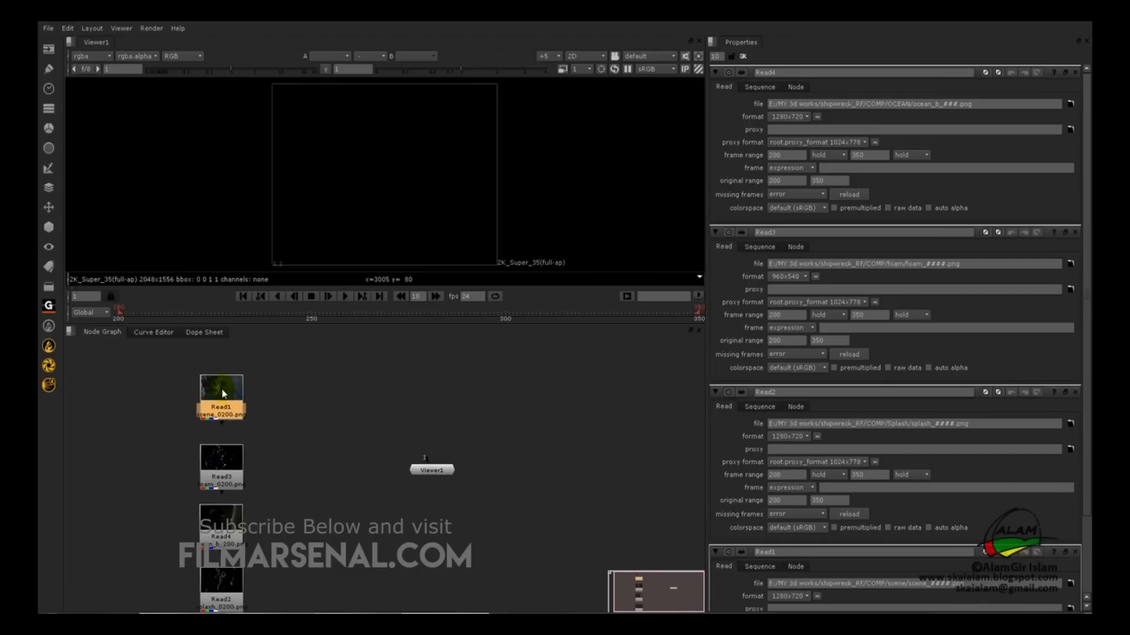
key(1)
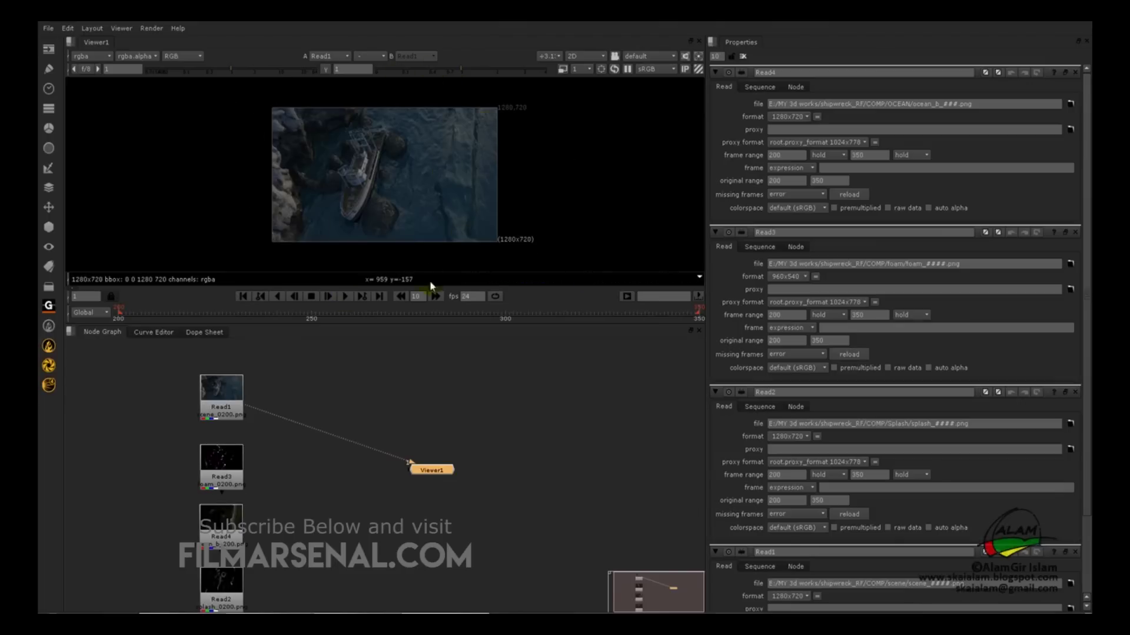
click(381, 441)
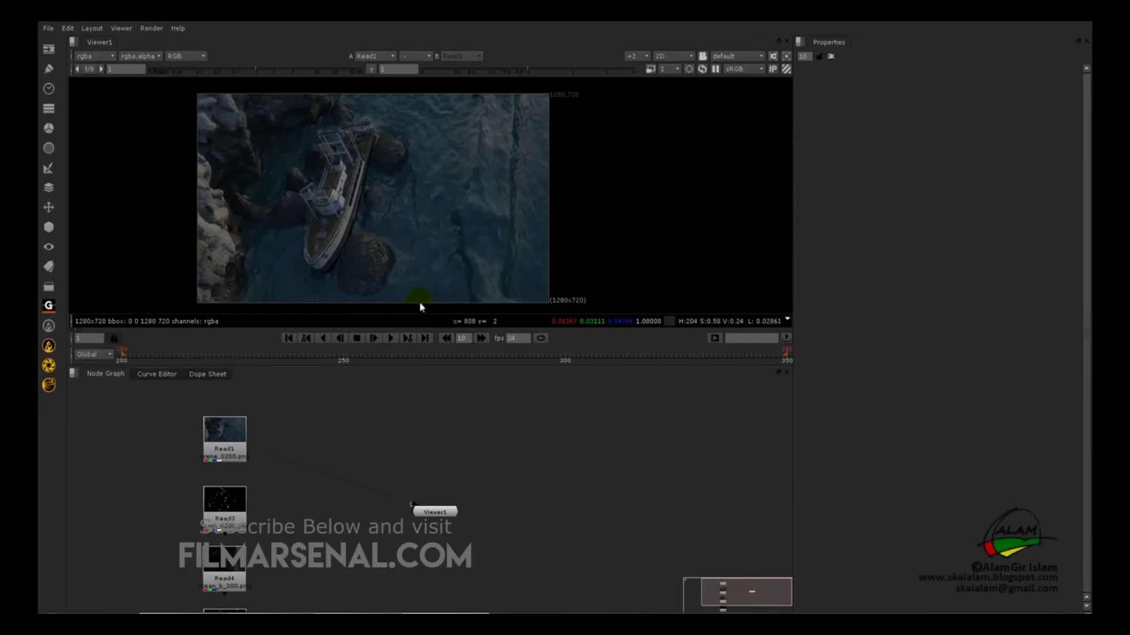
Add a ColorCorrect node after the scene Read node and place it beside that node
click(222, 438)
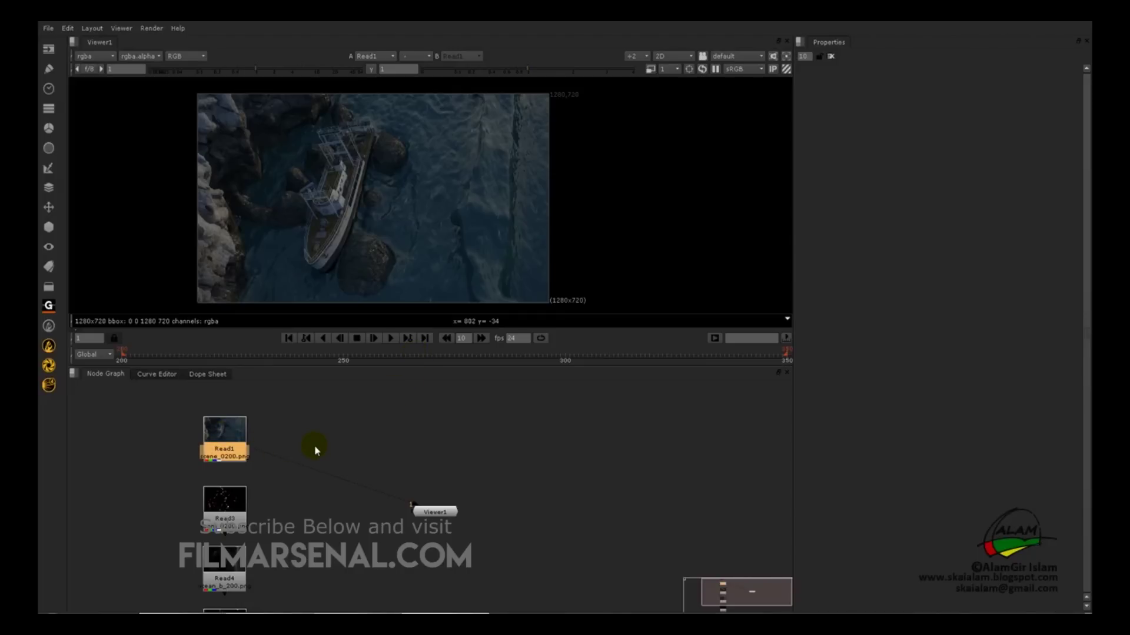
key(c)
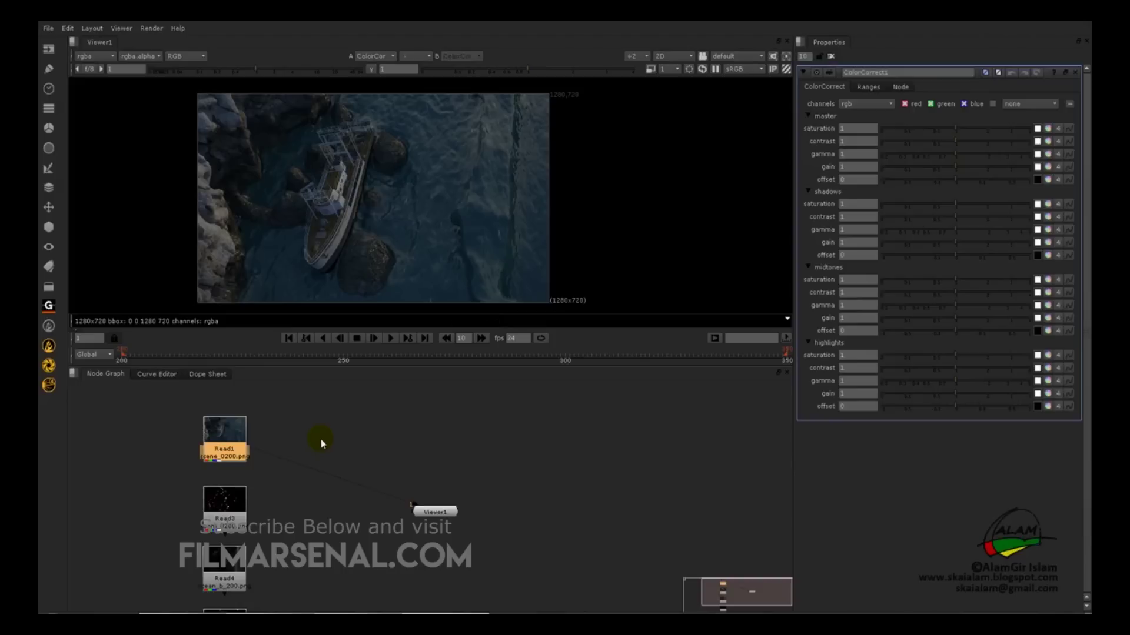
drag(227, 473, 320, 444)
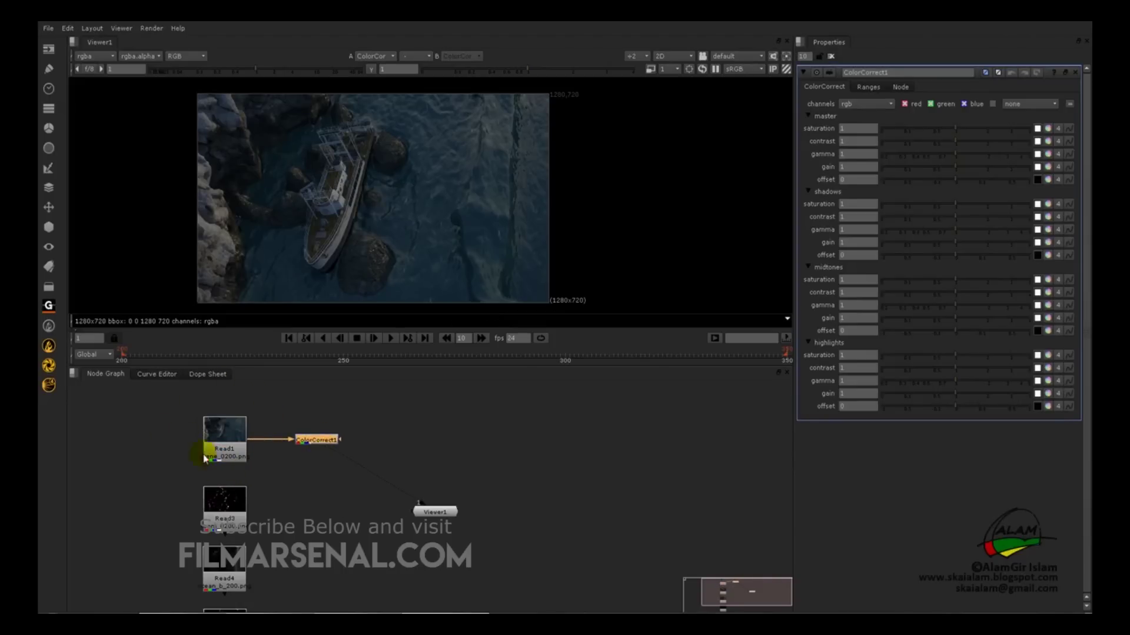
middle_drag(267, 474, 249, 471)
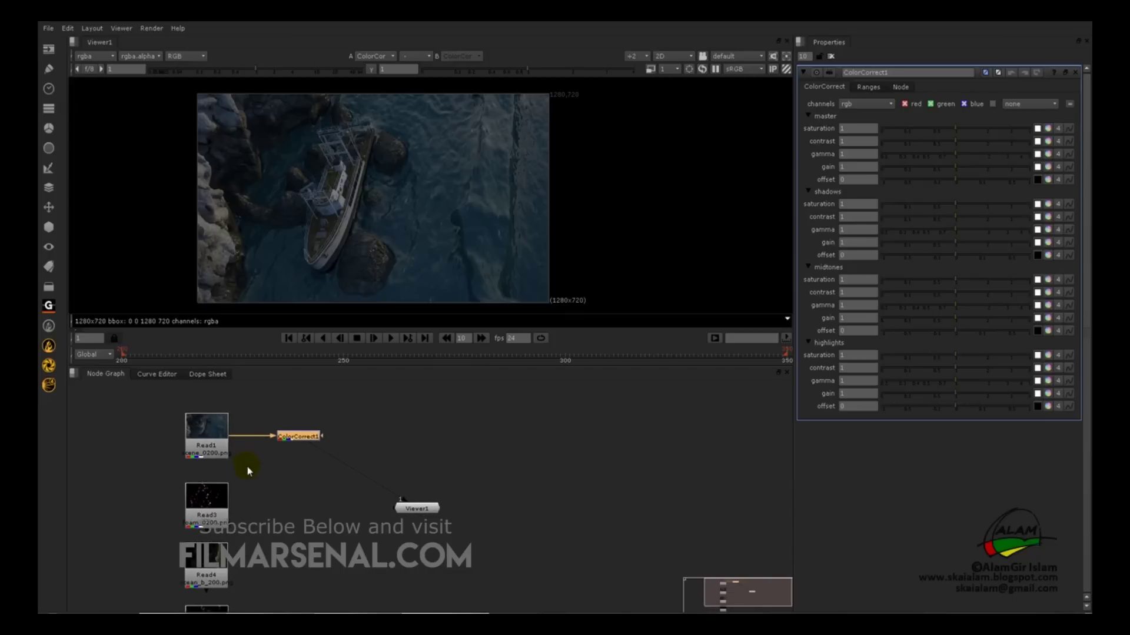
Set ColorCorrect master saturation 0.8, contrast 1.2, gamma 1.06, gain 1.36; shadows saturation 1.08, contrast 1.42, gamma 1.06; midtones saturation and contrast 1.06
click(299, 437)
click(302, 440)
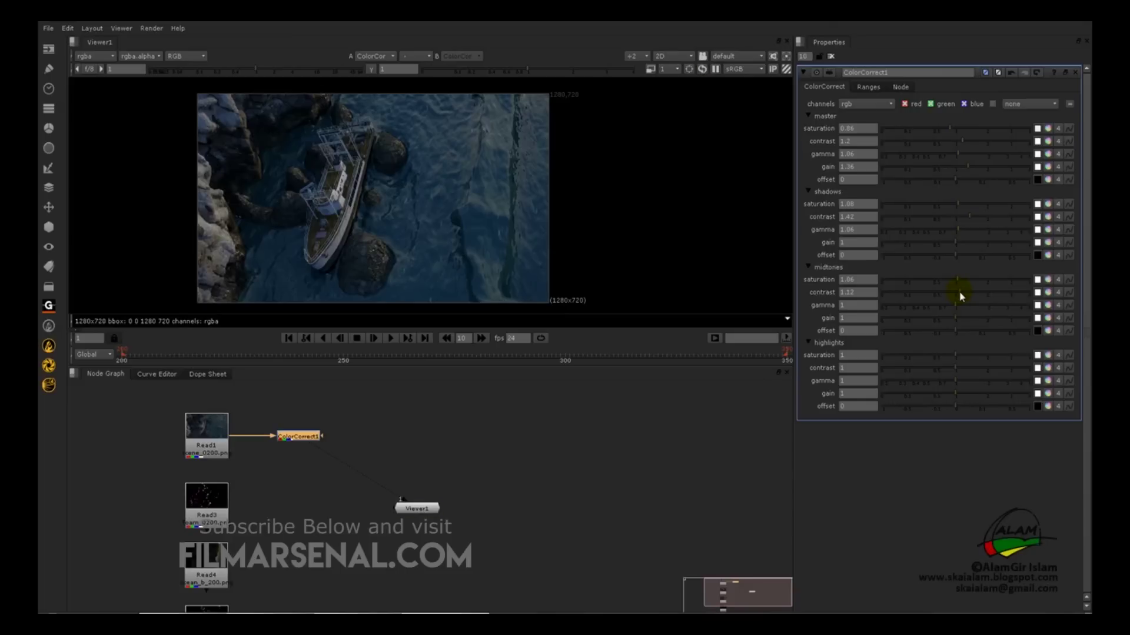
drag(959, 291, 958, 292)
click(948, 127)
middle_drag(436, 443, 414, 444)
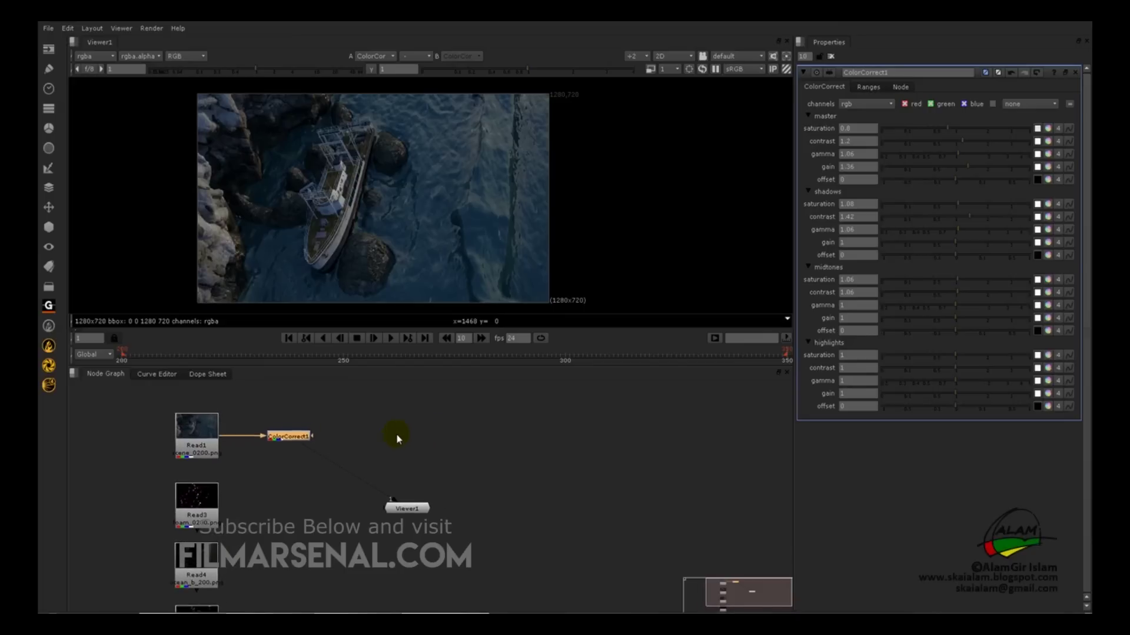
Add a Glow node, connect its input to the ColorCorrect node and show the glow result in the viewer
click(396, 433)
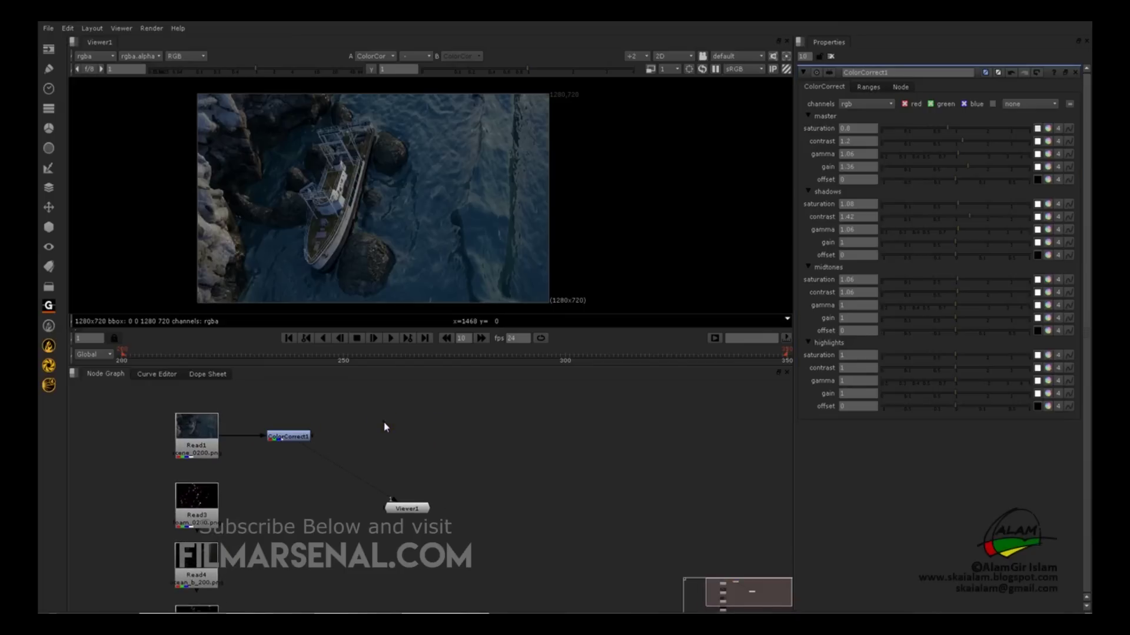
key(Tab)
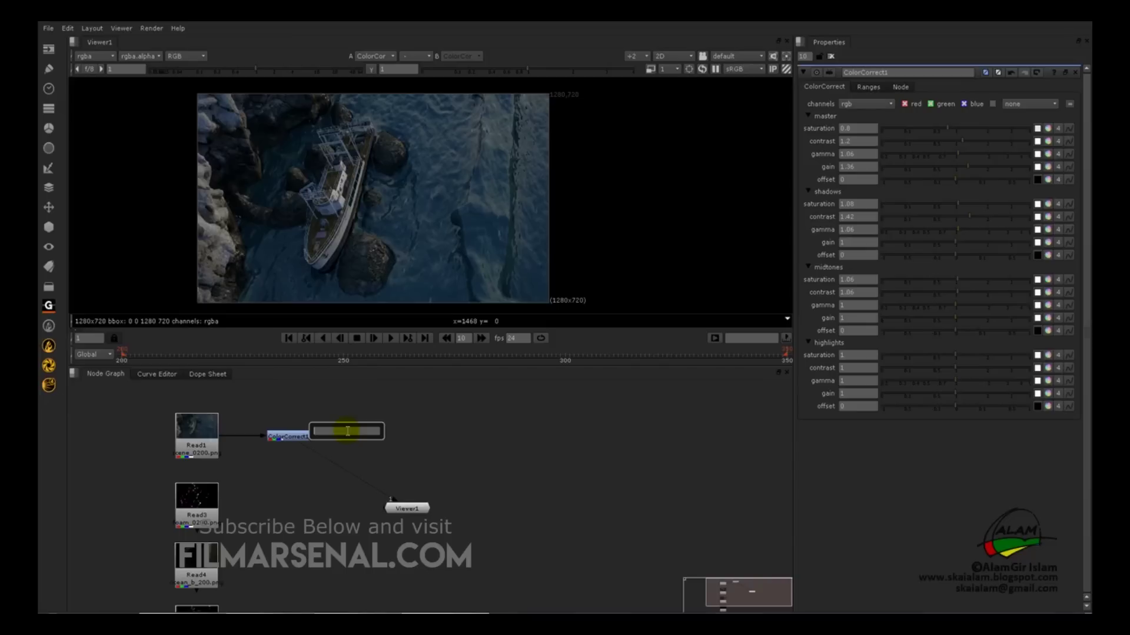
text(glow)
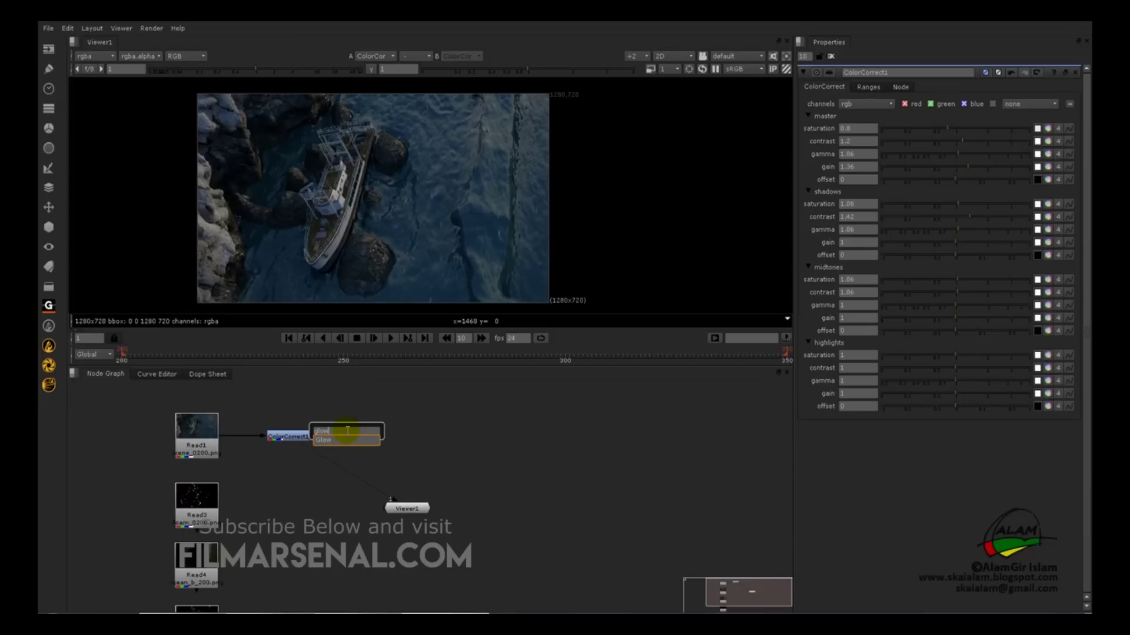
key(Down)
key(Return)
drag(347, 435, 286, 438)
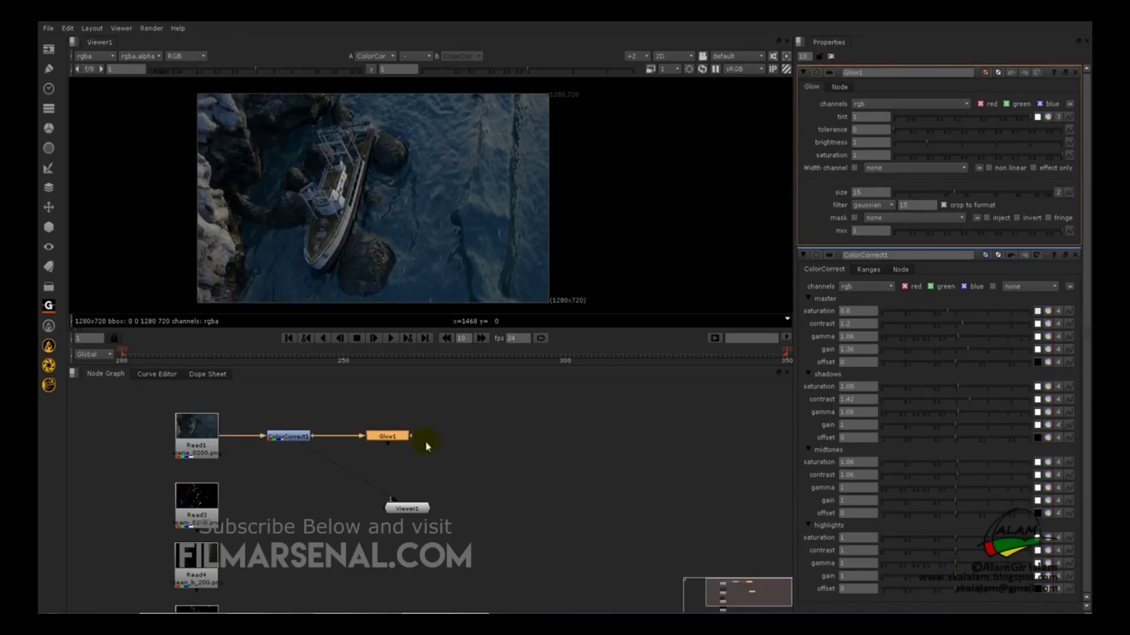
drag(389, 435, 397, 438)
key(1)
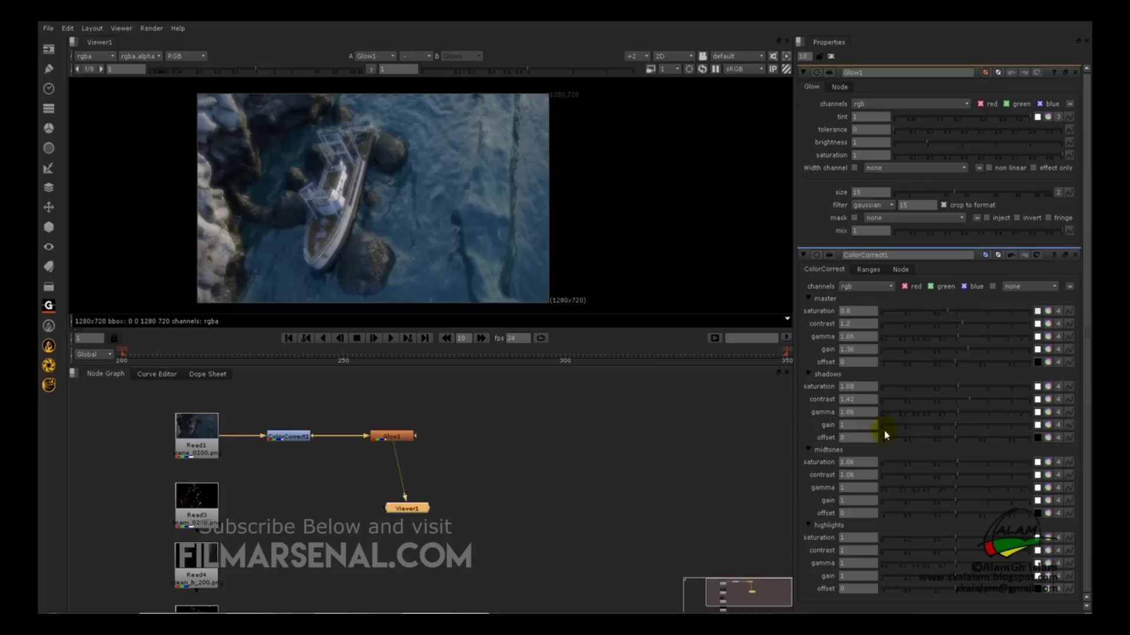
Tint the glow orange with red 1, green about 0.366 and blue 0
click(1048, 117)
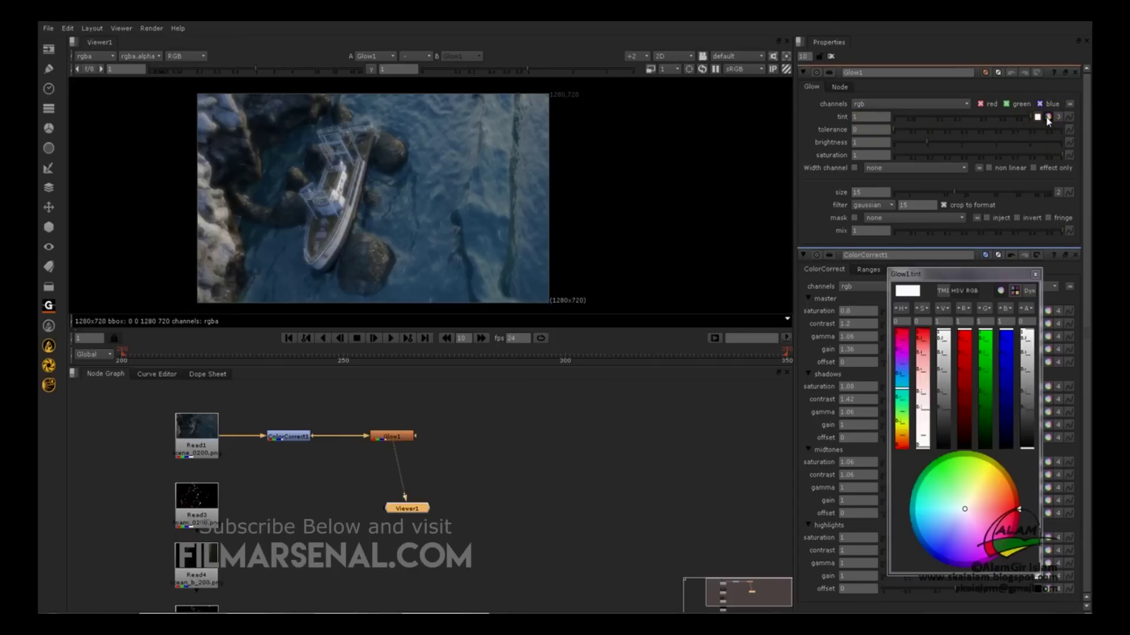
mouse_move(1001, 491)
mouse_down()
mouse_move(1007, 503)
mouse_move(1011, 487)
mouse_up()
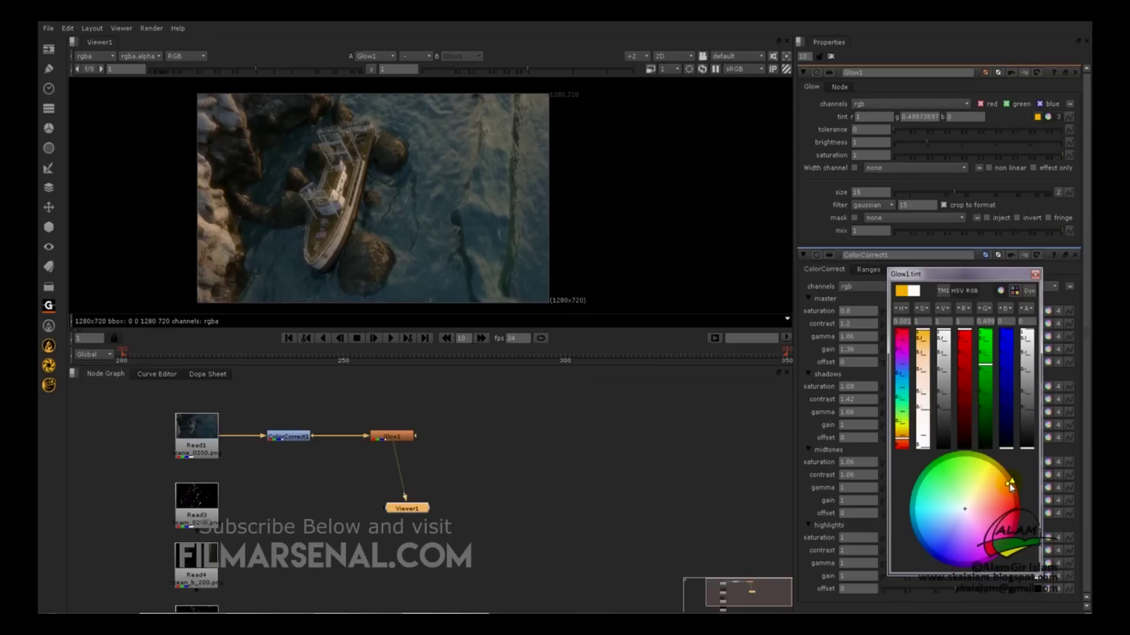
click(1035, 275)
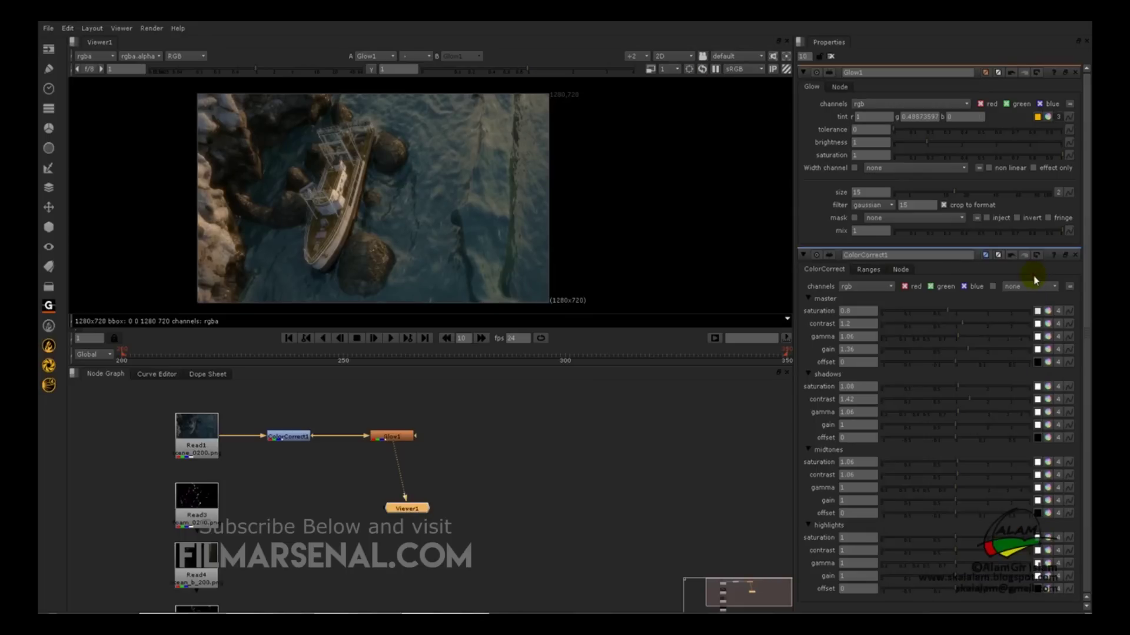
click(1047, 118)
drag(1011, 487, 1012, 493)
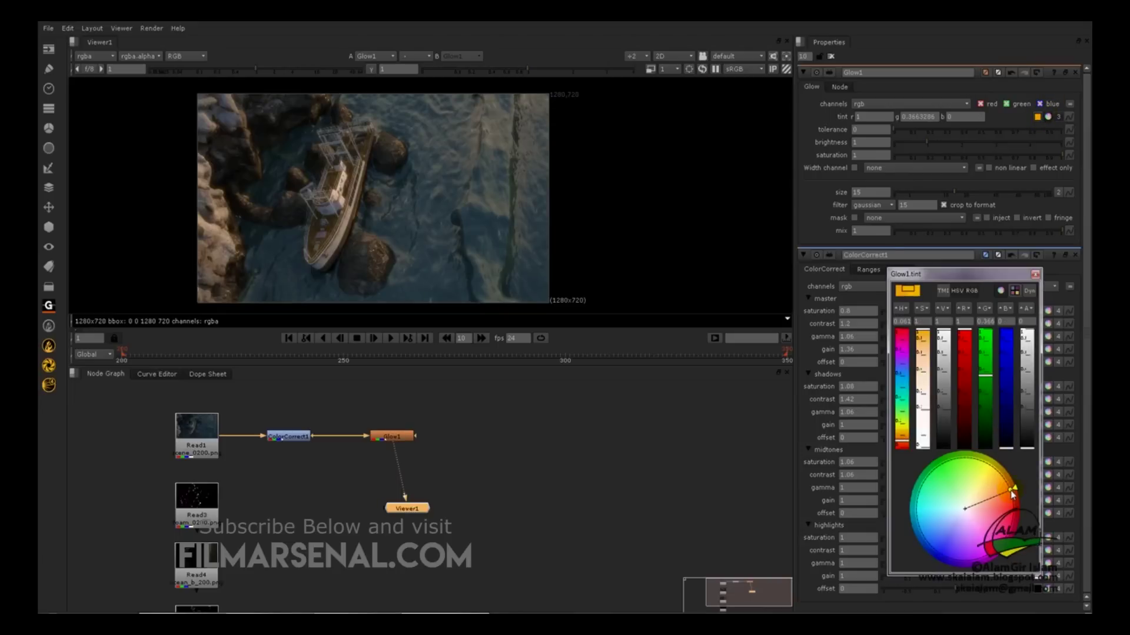
click(1035, 275)
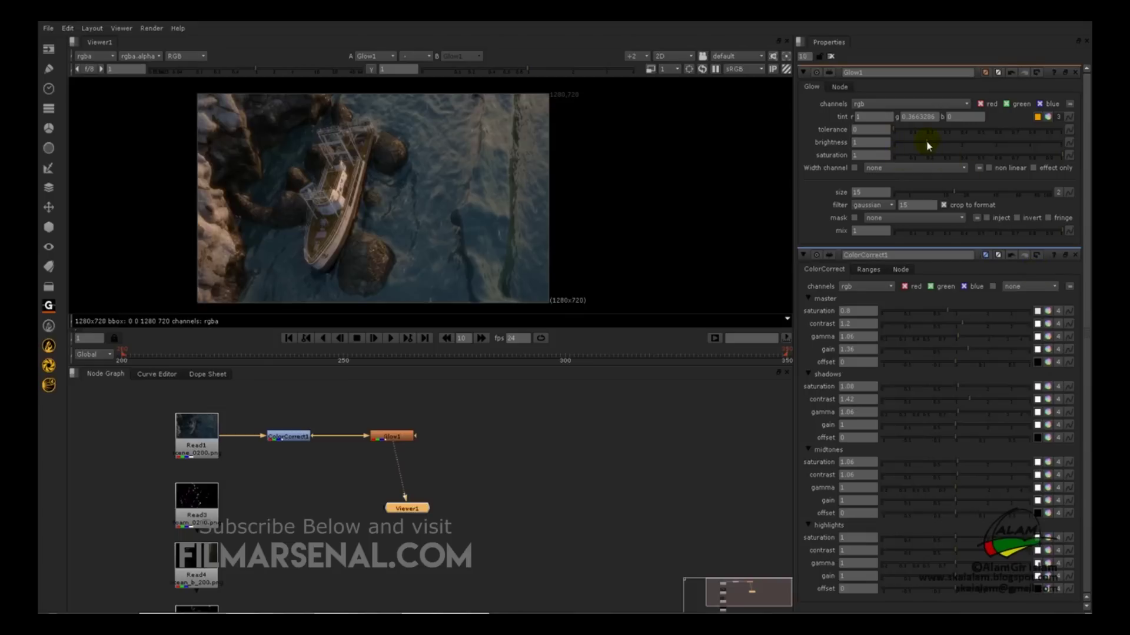
Set the glow's brightness to 1.62, saturation to 1.3 and size to 2
drag(928, 146, 941, 140)
click(870, 155)
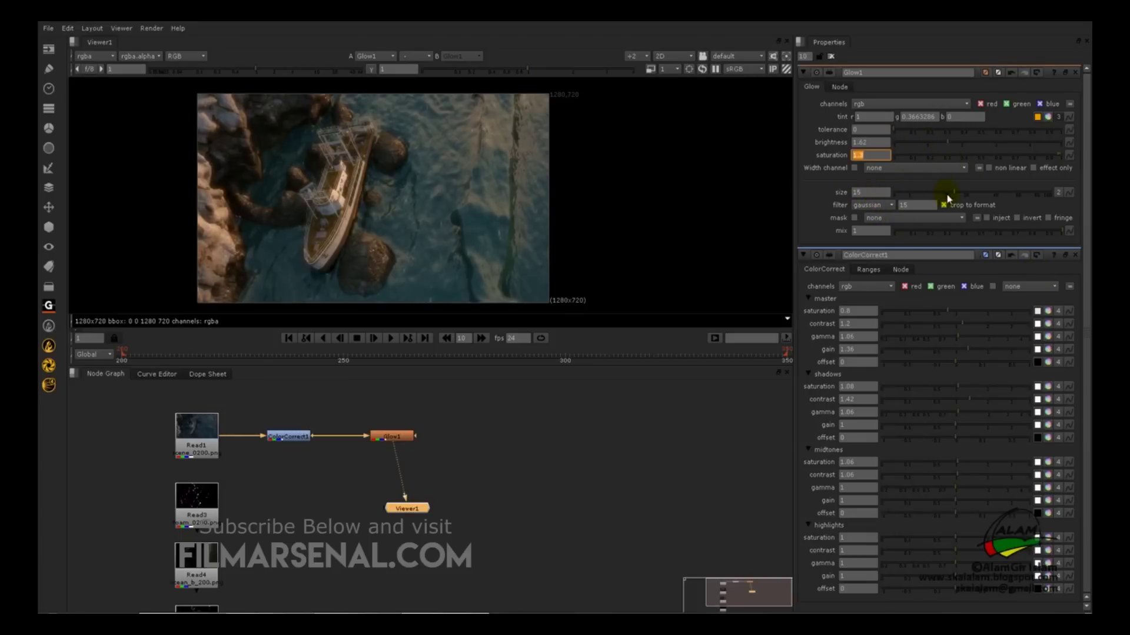
drag(953, 191, 944, 196)
Show the foam sequence in the viewer and examine its bright and coloured areas up close
click(183, 499)
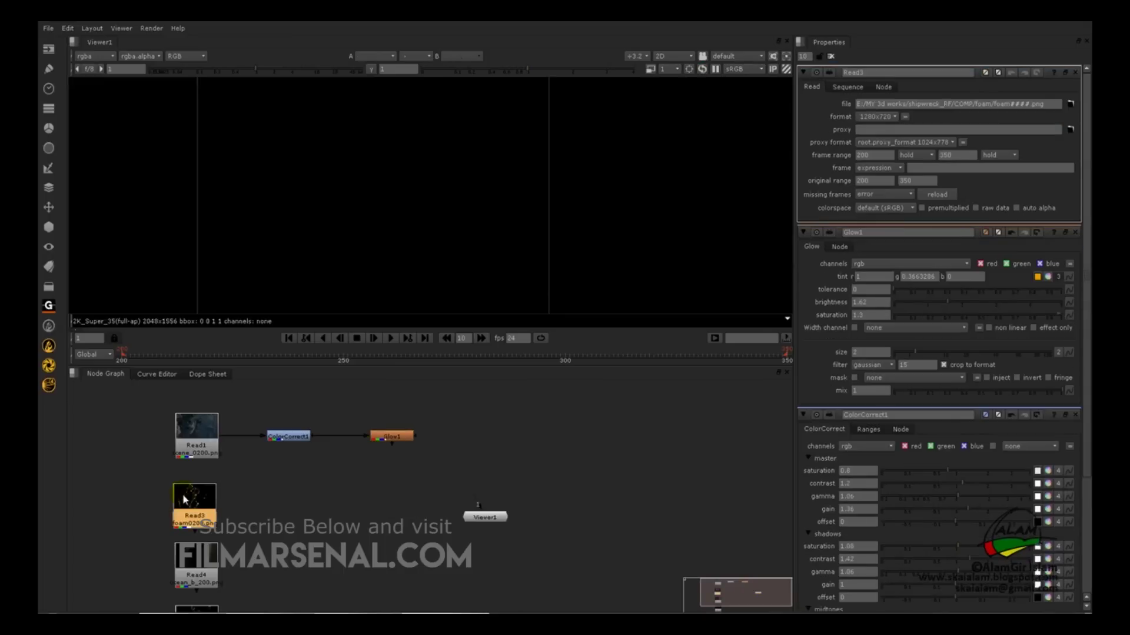
key(1)
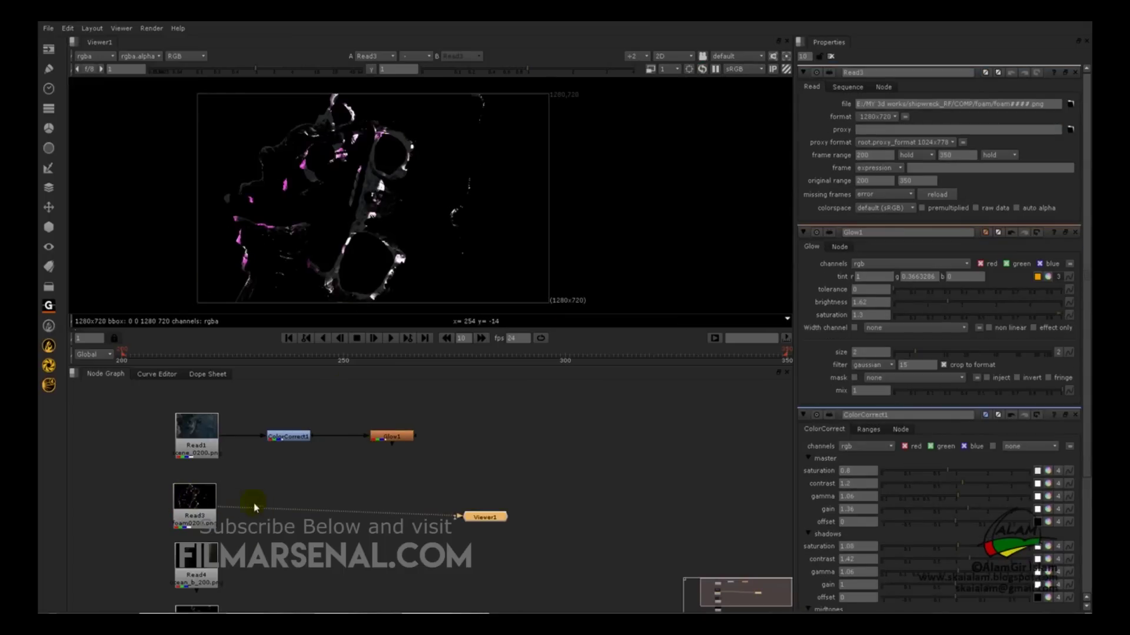
click(194, 511)
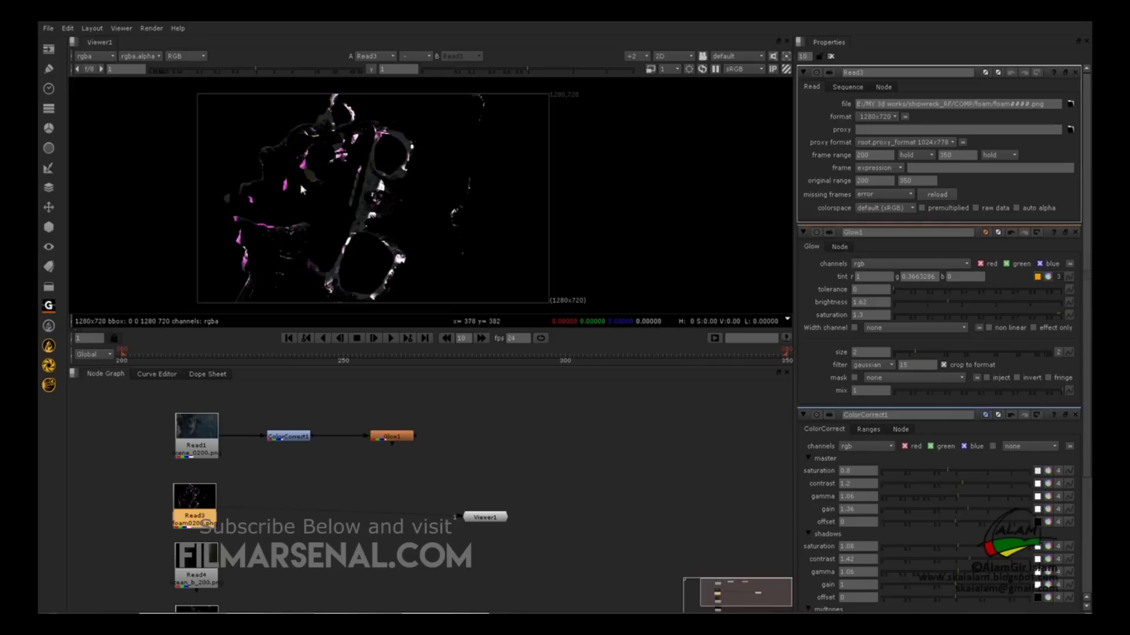
scroll(300, 188, up, 5)
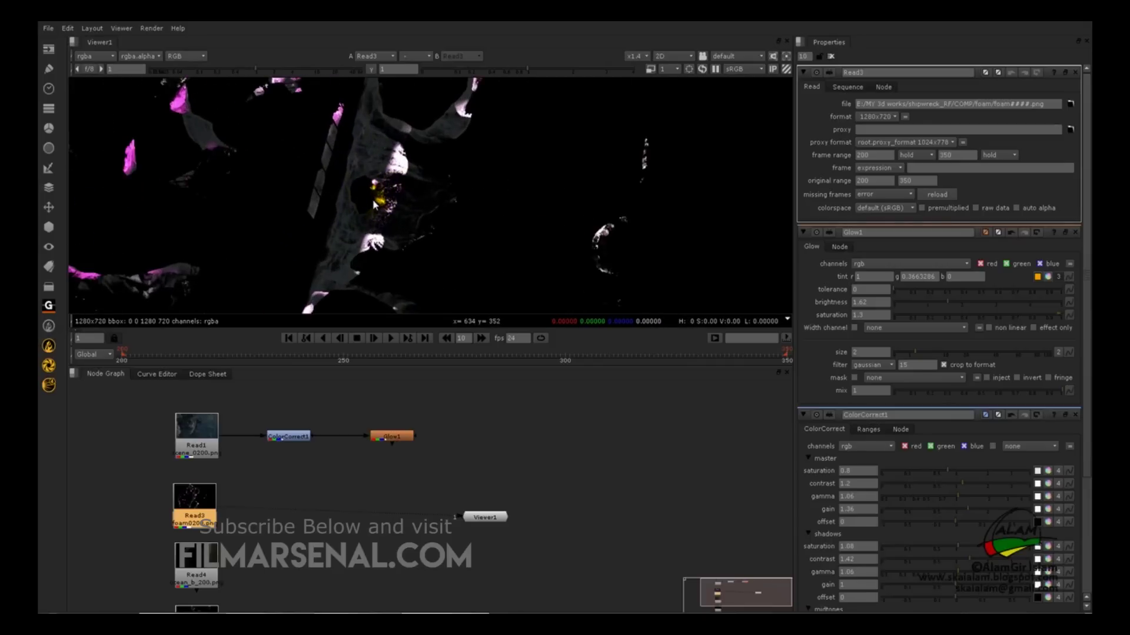
scroll(353, 200, down, 4)
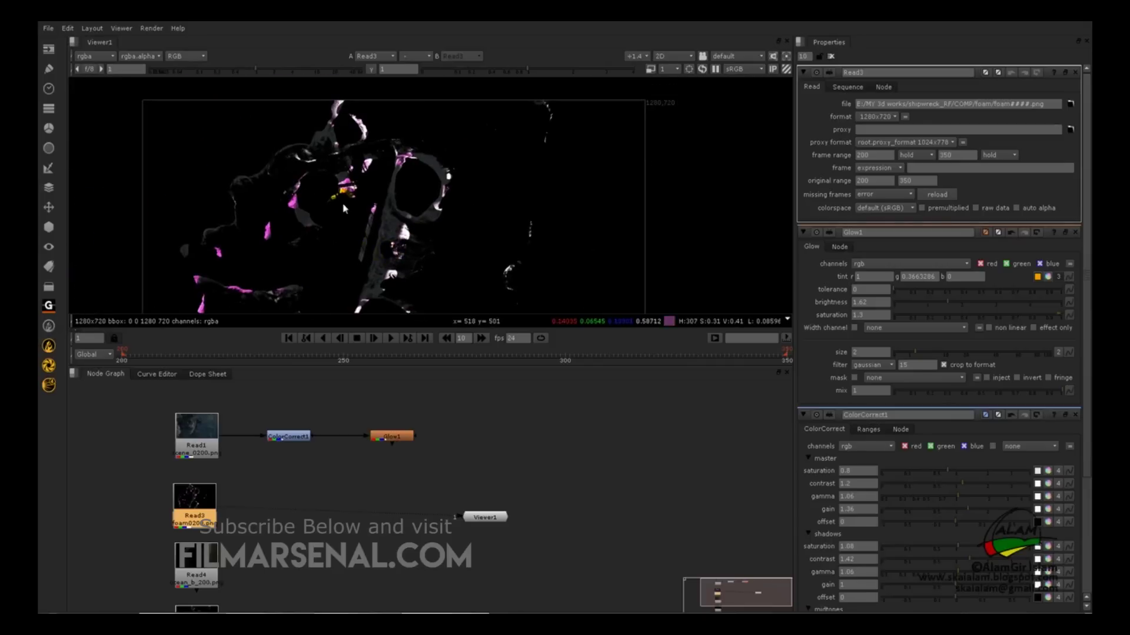
scroll(345, 208, up, 3)
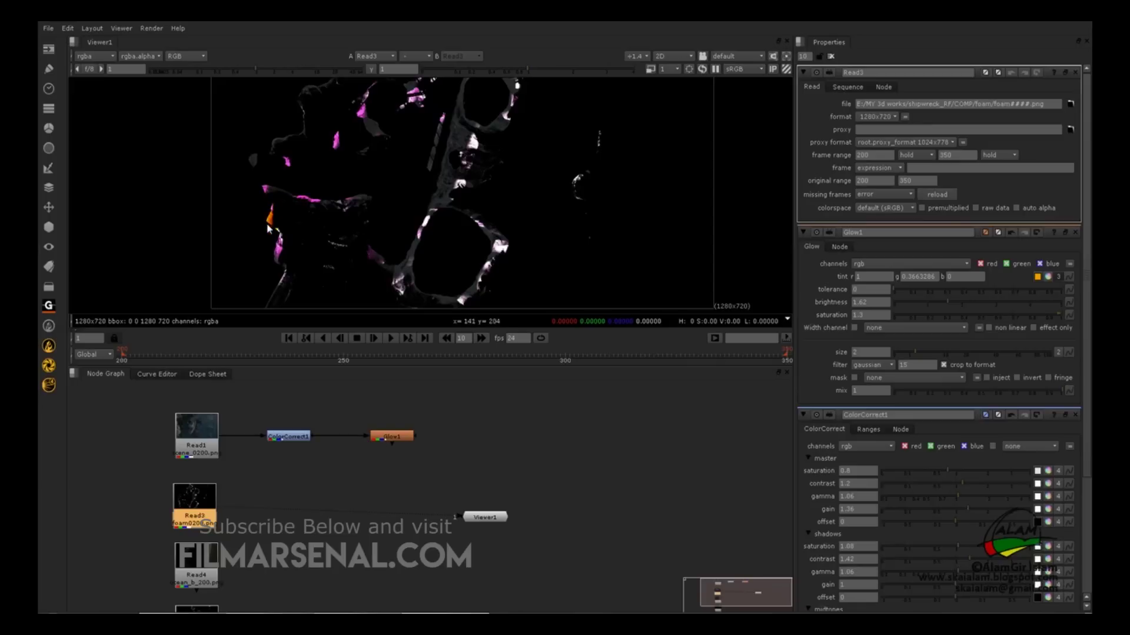
middle_drag(386, 231, 349, 191)
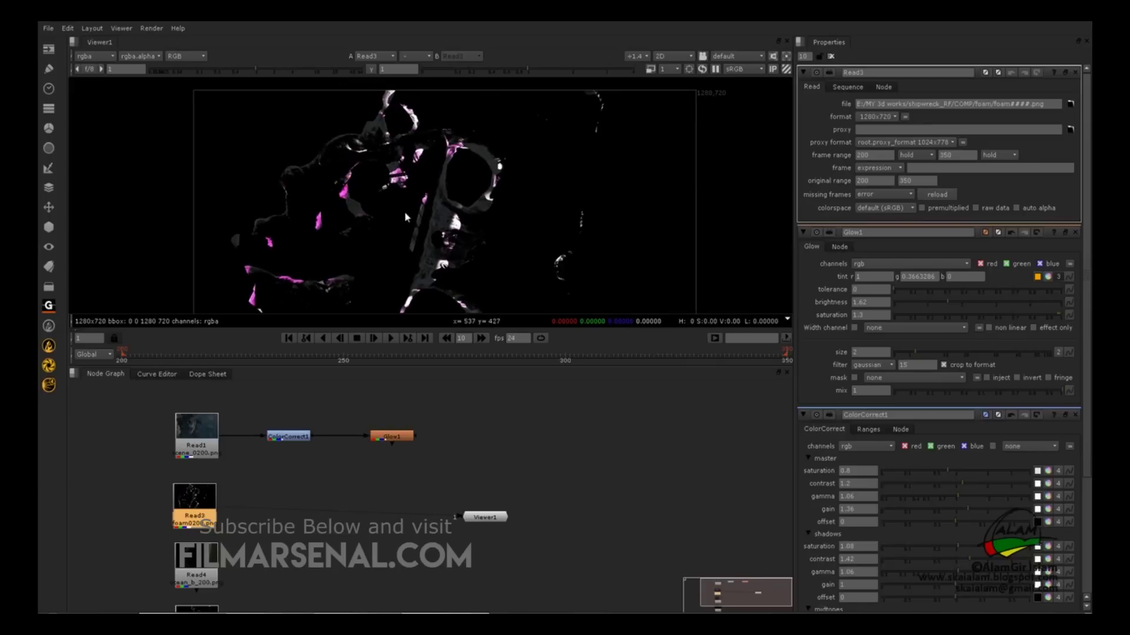
middle_drag(405, 216, 420, 155)
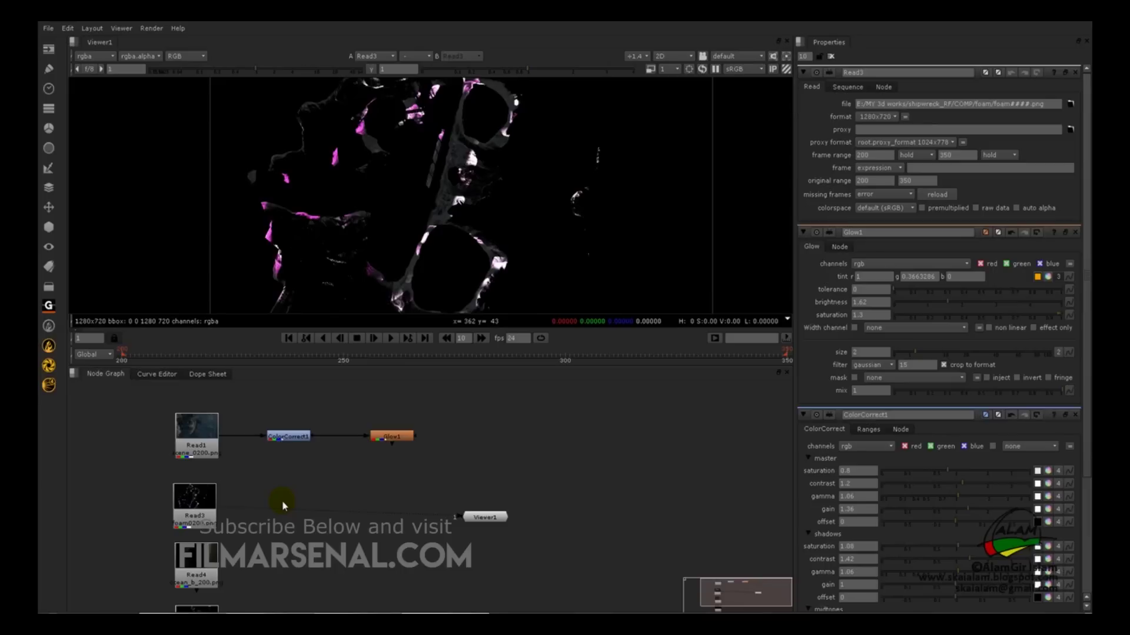
Add a ColorCorrect node, connect it to the foam Read node and show its result in the viewer
key(c)
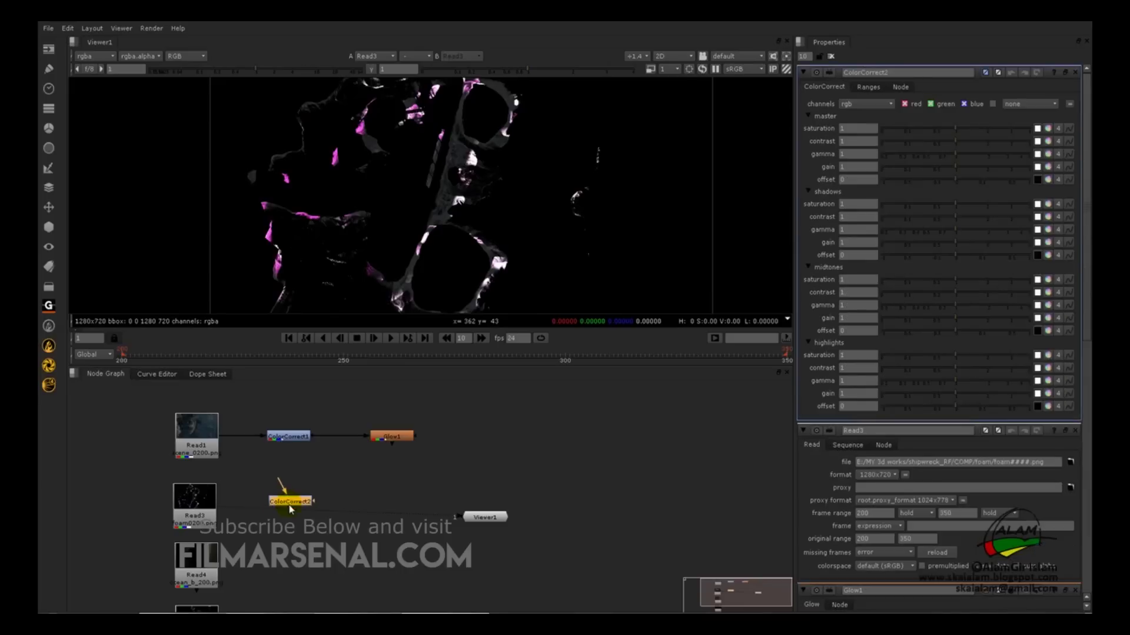
drag(278, 482, 190, 507)
click(300, 484)
drag(275, 486, 279, 492)
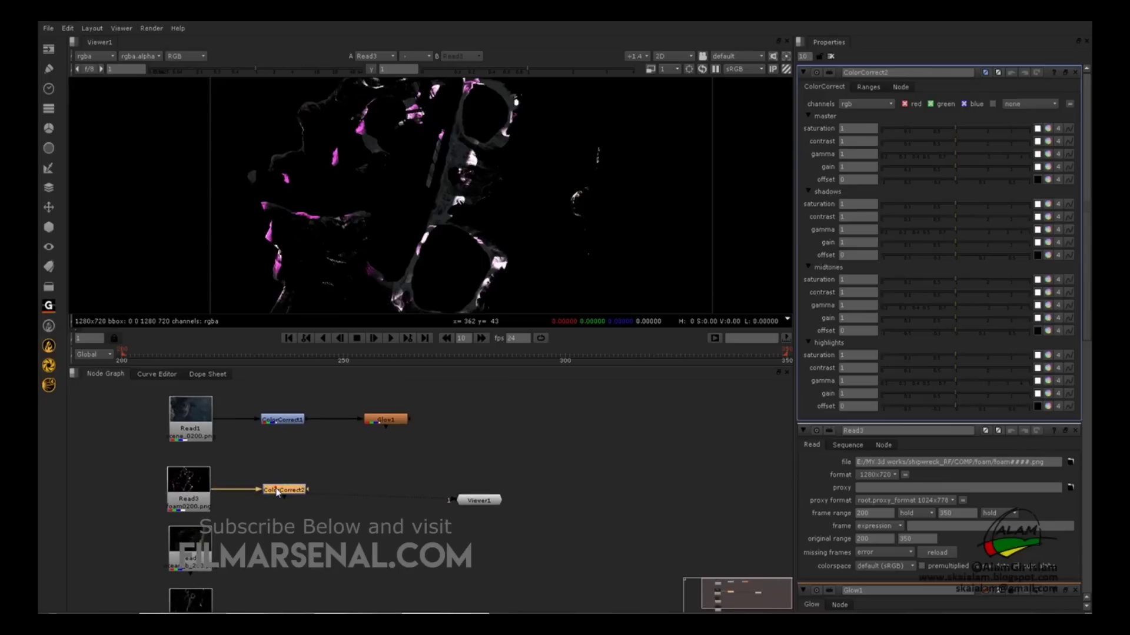
click(479, 501)
drag(478, 509, 479, 523)
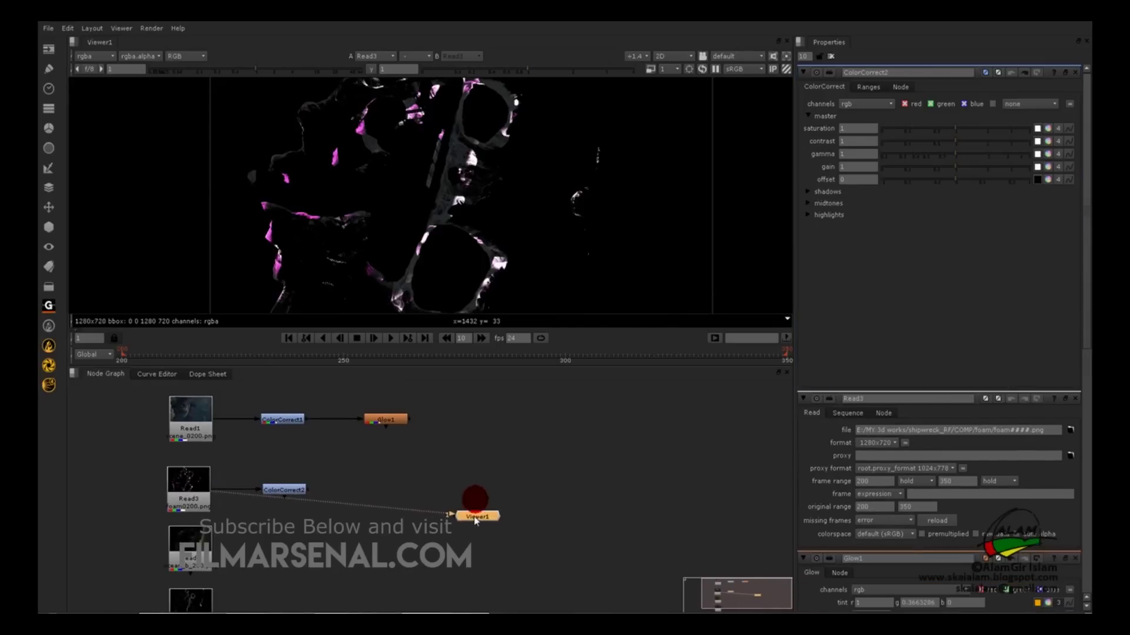
click(287, 493)
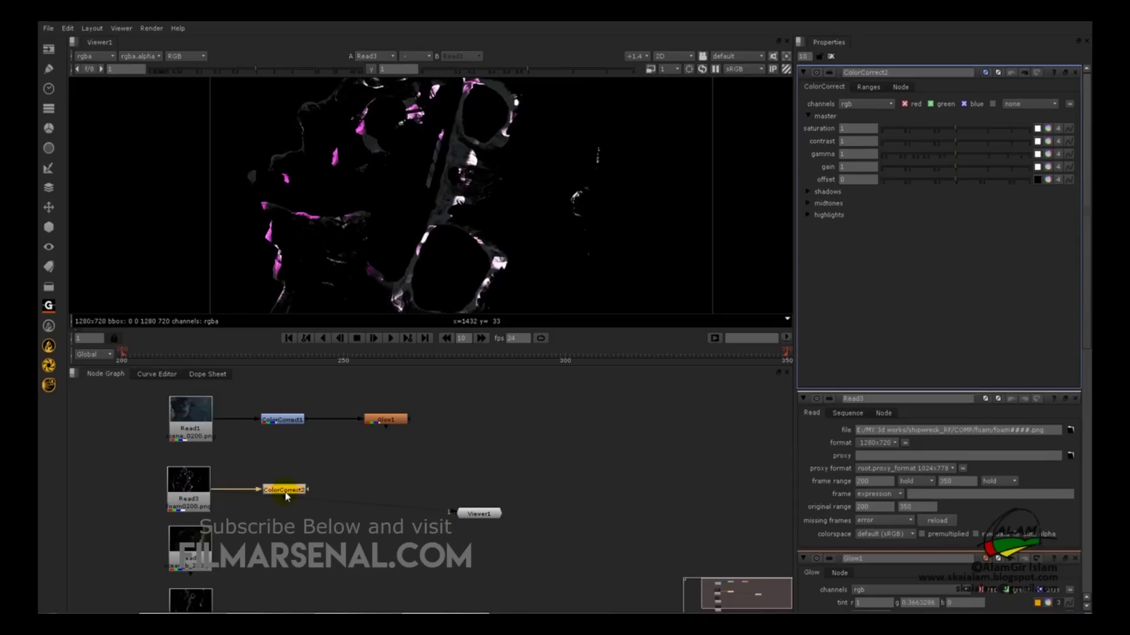
key(1)
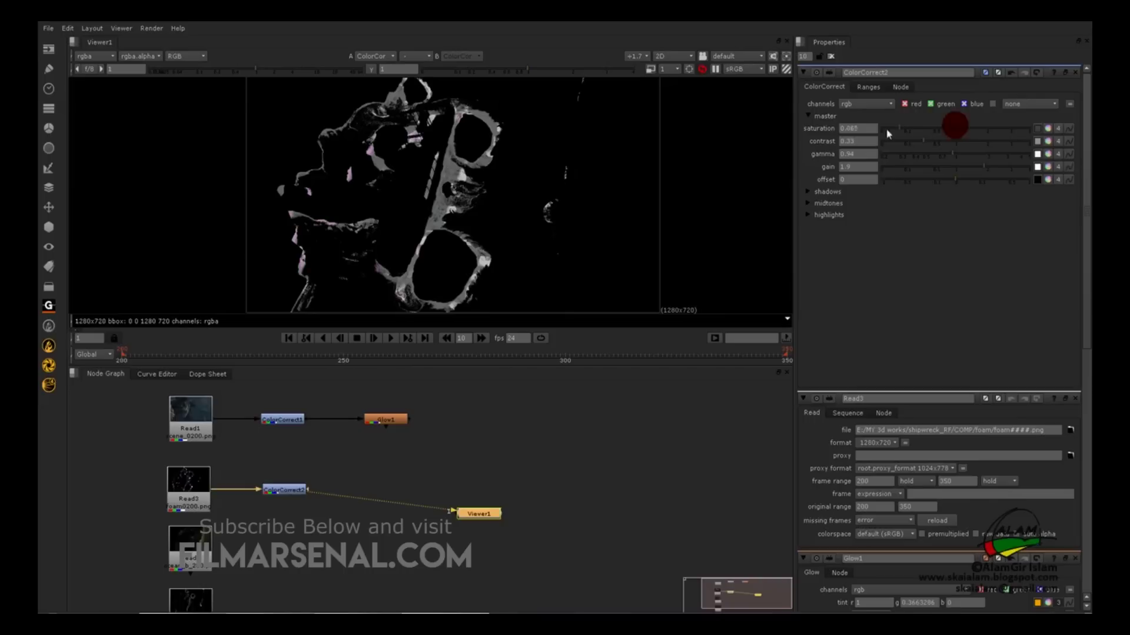
Set the foam ColorCorrect's master saturation to 0, contrast to 0.33, gamma to 0.94 and gain to 1.9, and check the foam up close
double_click(846, 128)
text(0)
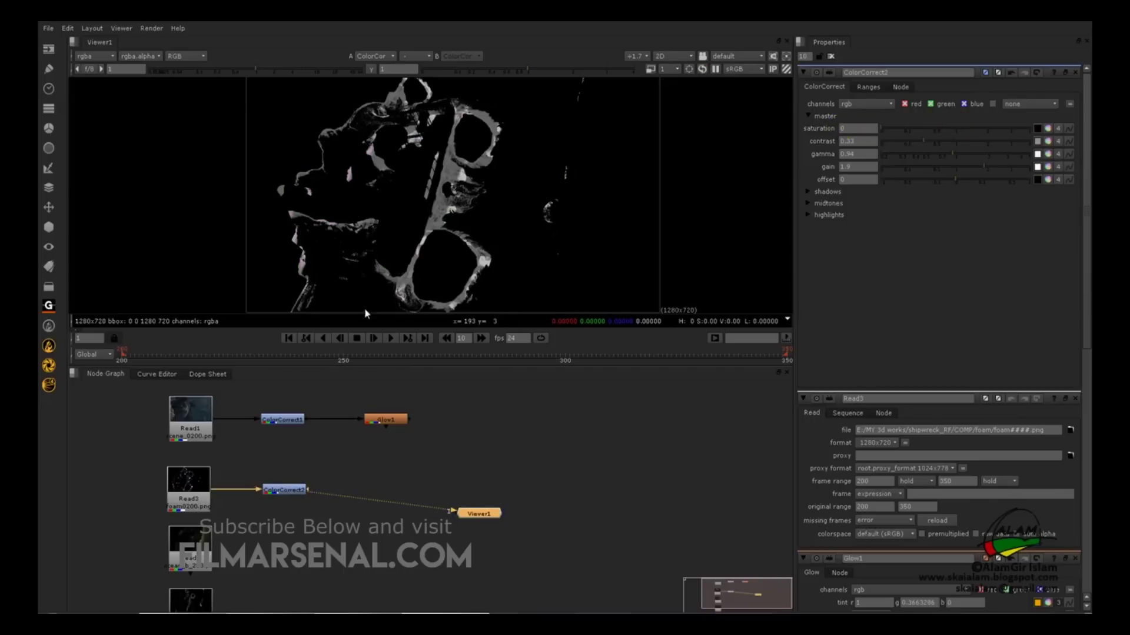
scroll(479, 257, up, 3)
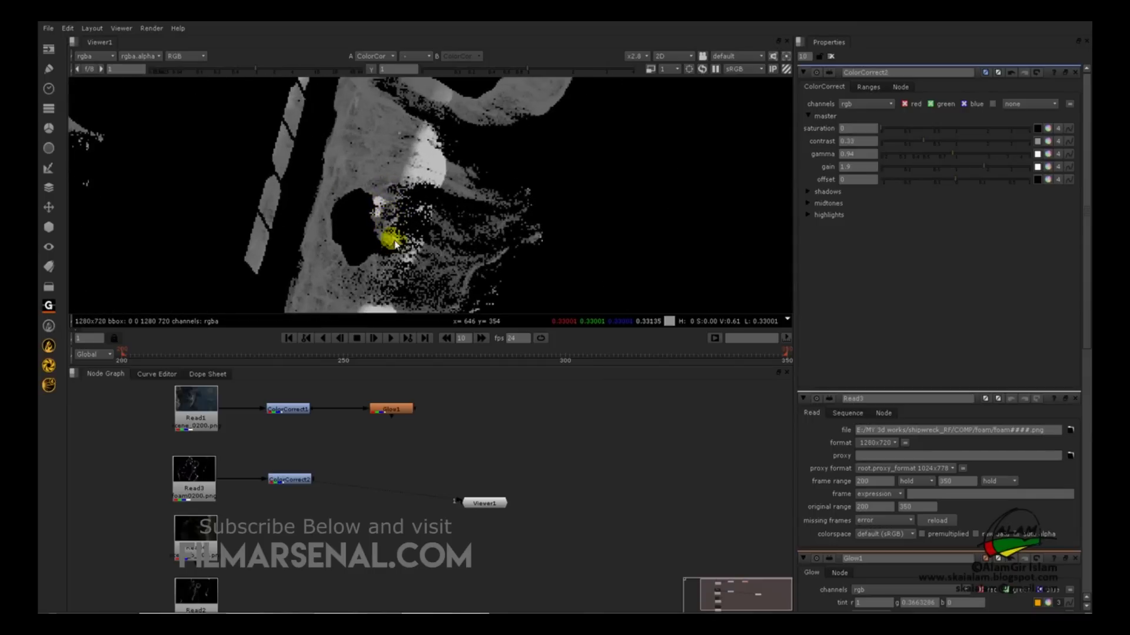
scroll(394, 230, down, 2)
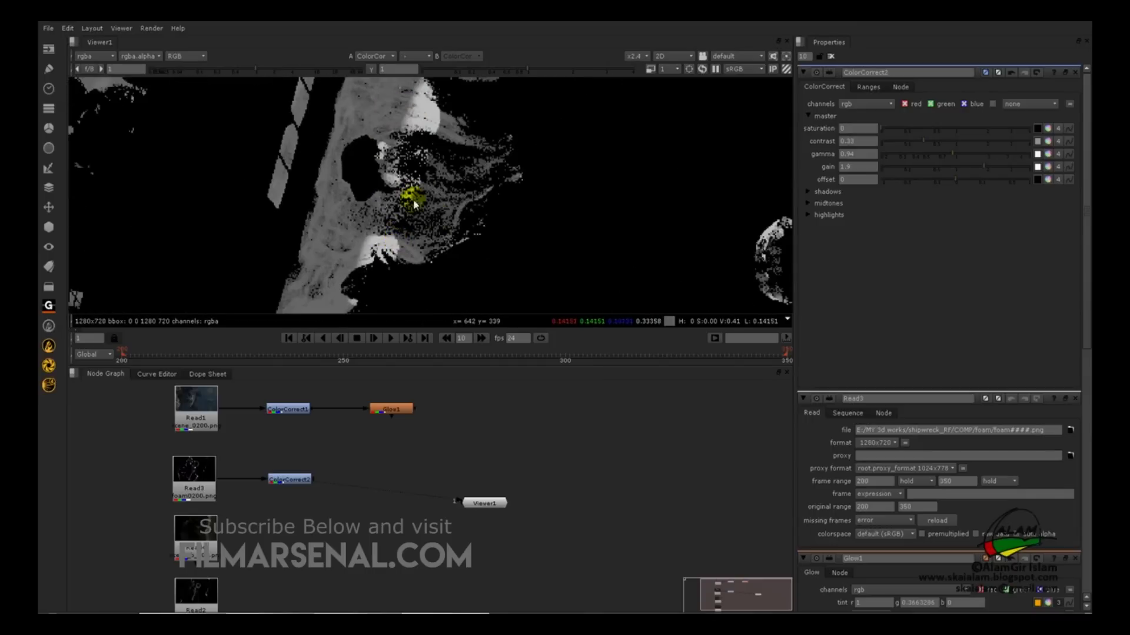
scroll(392, 240, down, 2)
scroll(385, 237, up, 1)
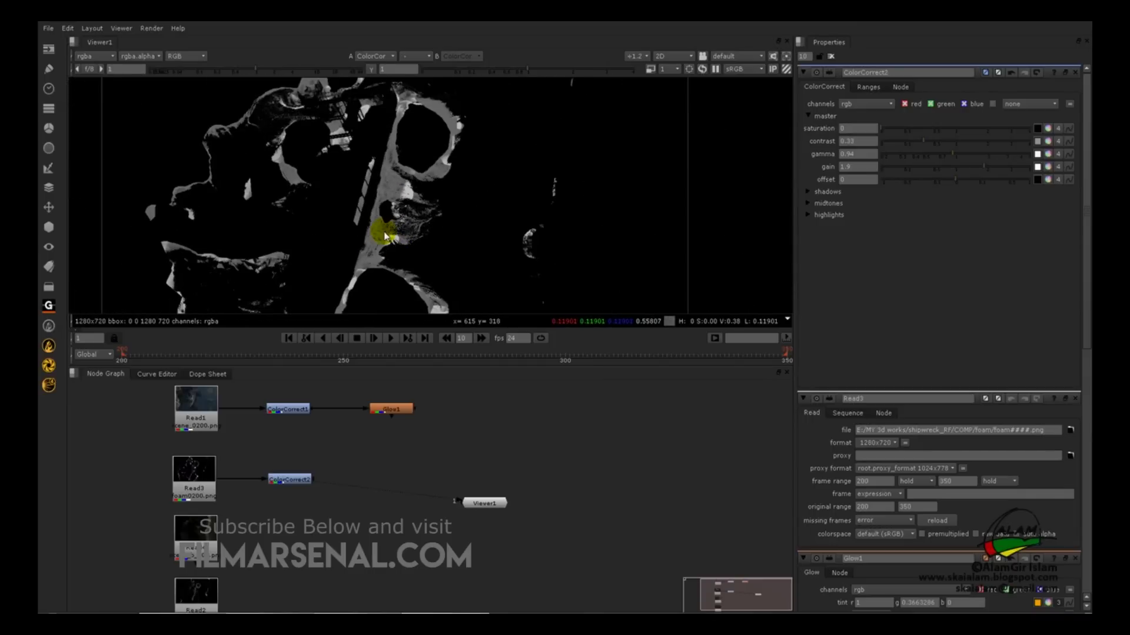
Add a Blur node after the foam's ColorCorrect and set its size to 1.2
click(289, 480)
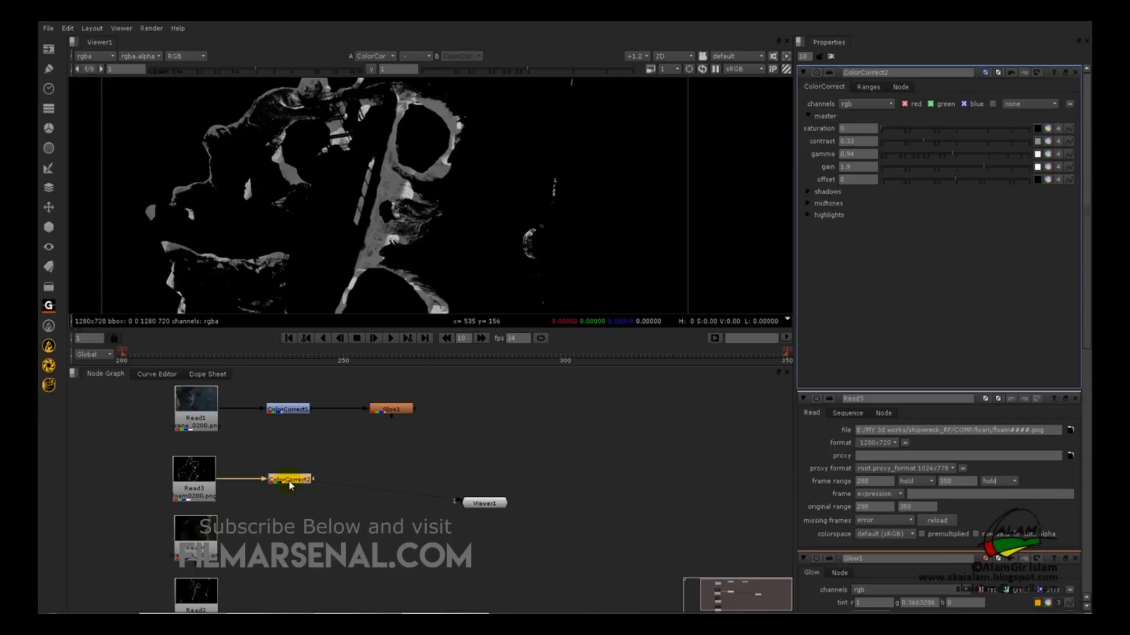
key(b)
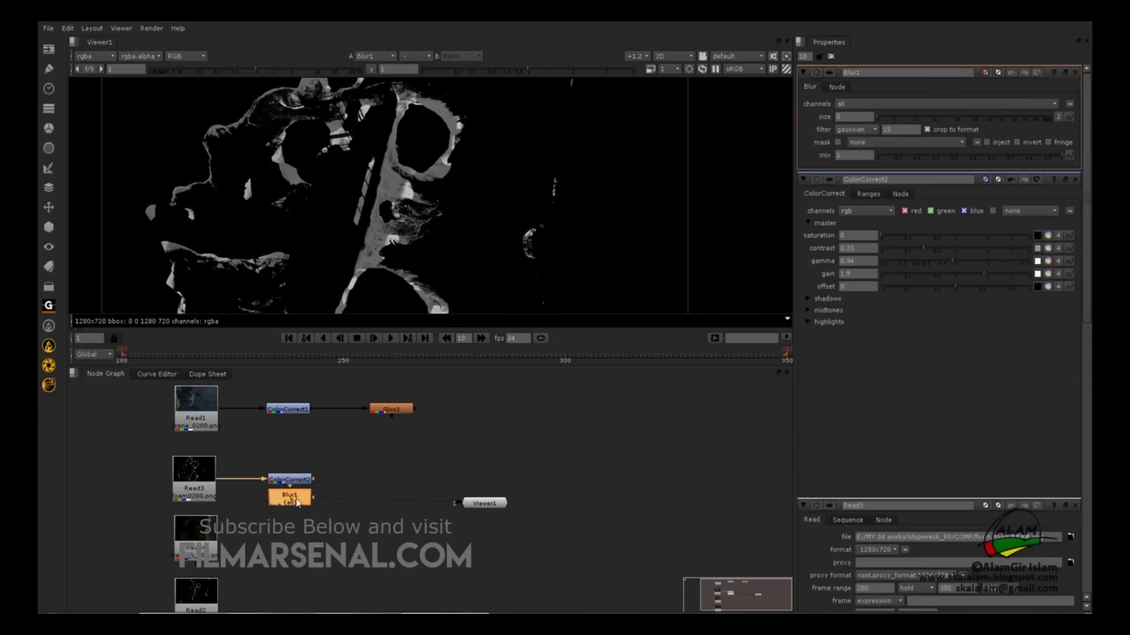
drag(290, 493, 365, 487)
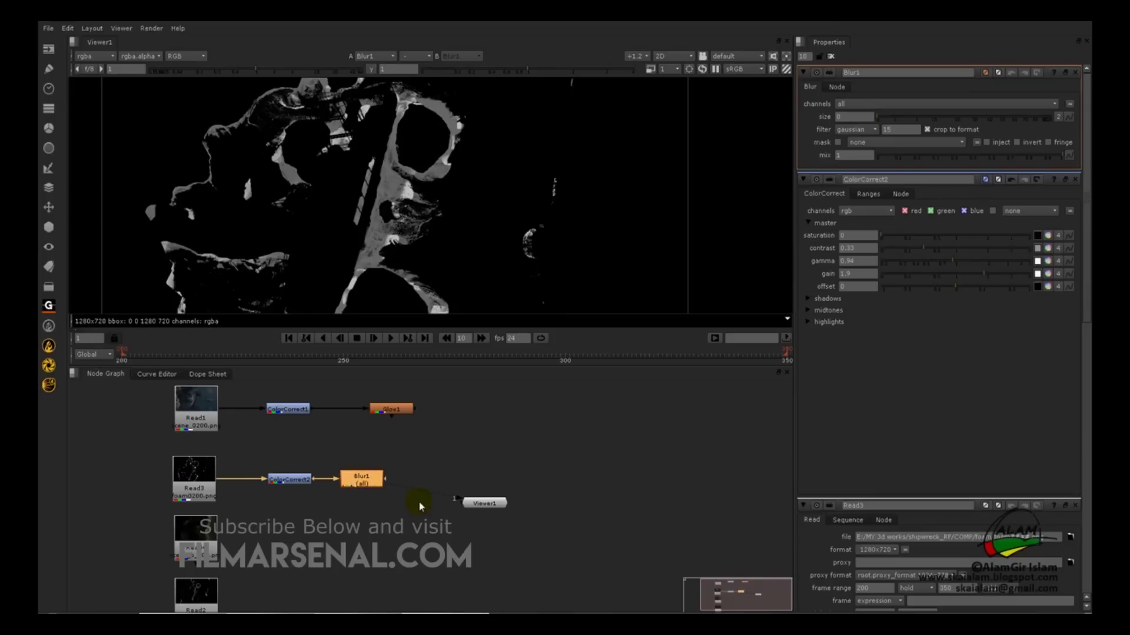
drag(877, 117, 898, 118)
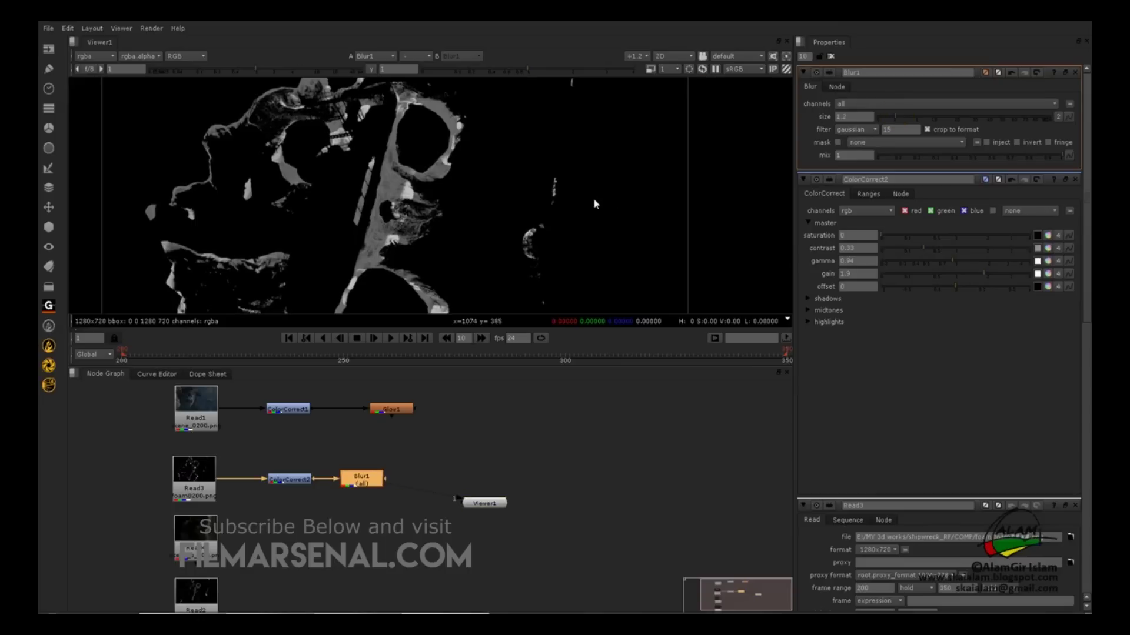
scroll(581, 202, down, 5)
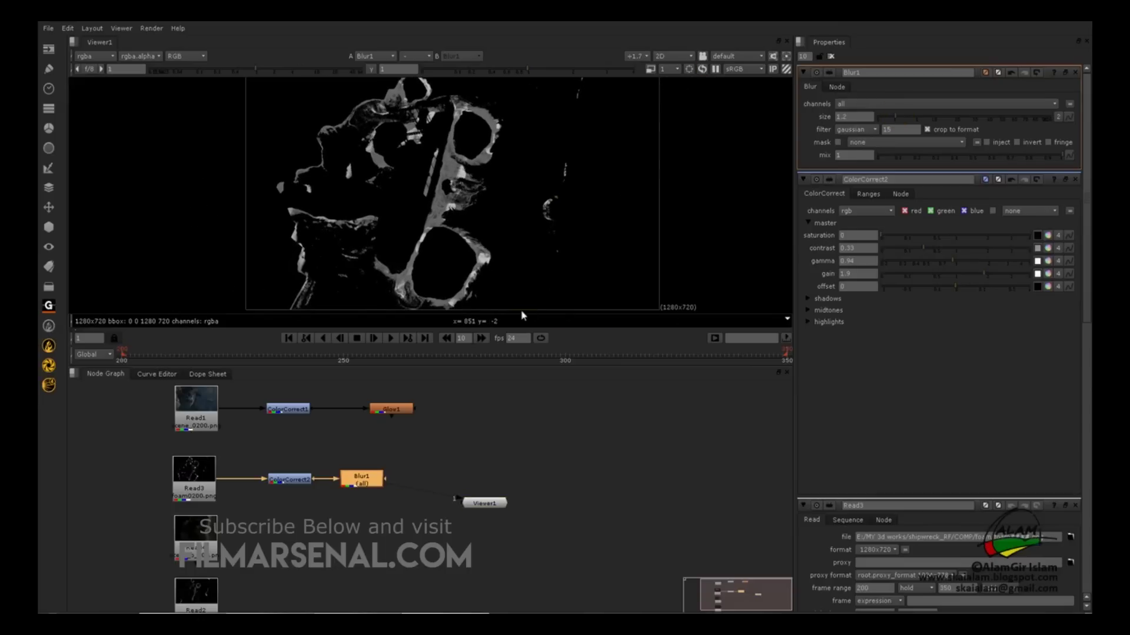
Add a Glow node after the foam's Blur node, making room by moving the Viewer node away
drag(485, 504, 563, 504)
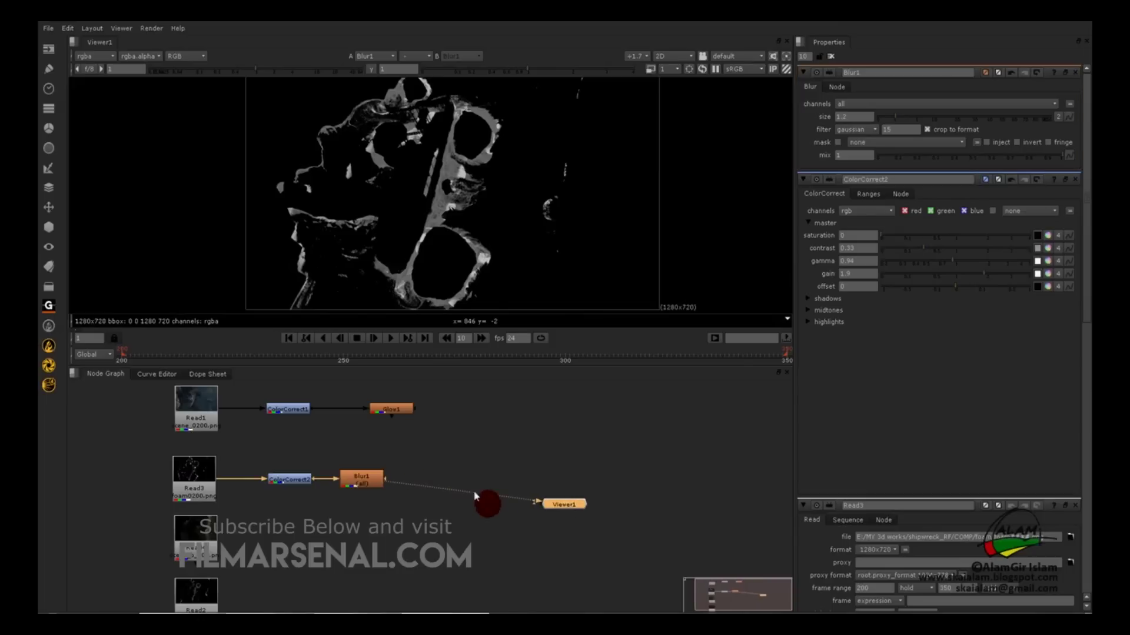
click(360, 480)
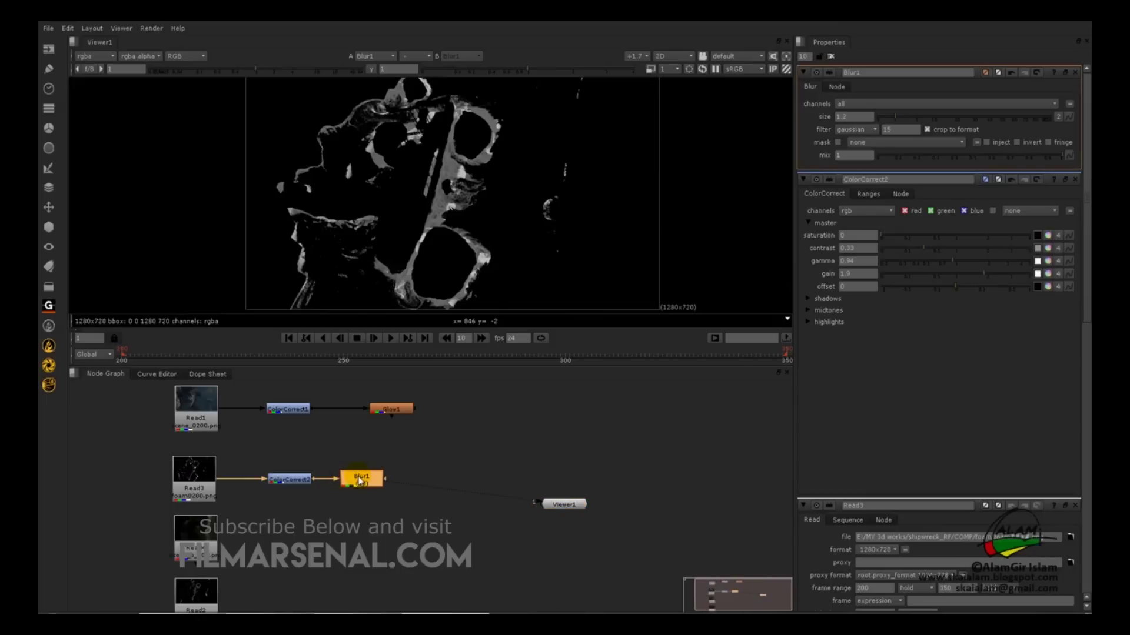
key(Tab)
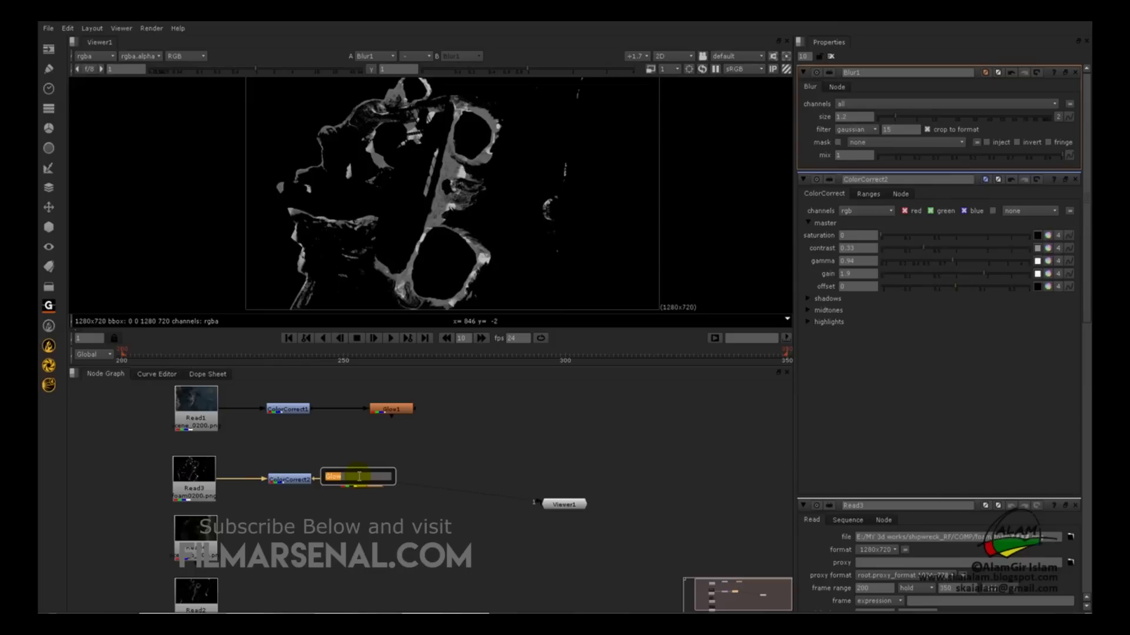
key(Return)
drag(362, 499, 446, 479)
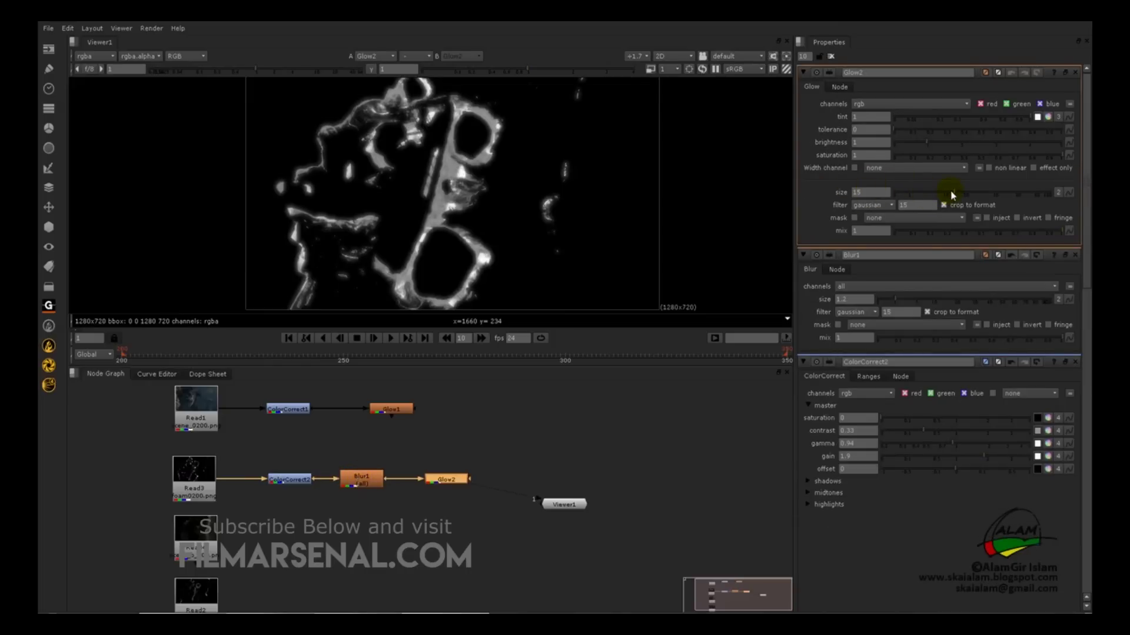
Set the foam glow's size to 0.7, brightness to 0.78 and tolerance to 0.055
drag(953, 195, 908, 198)
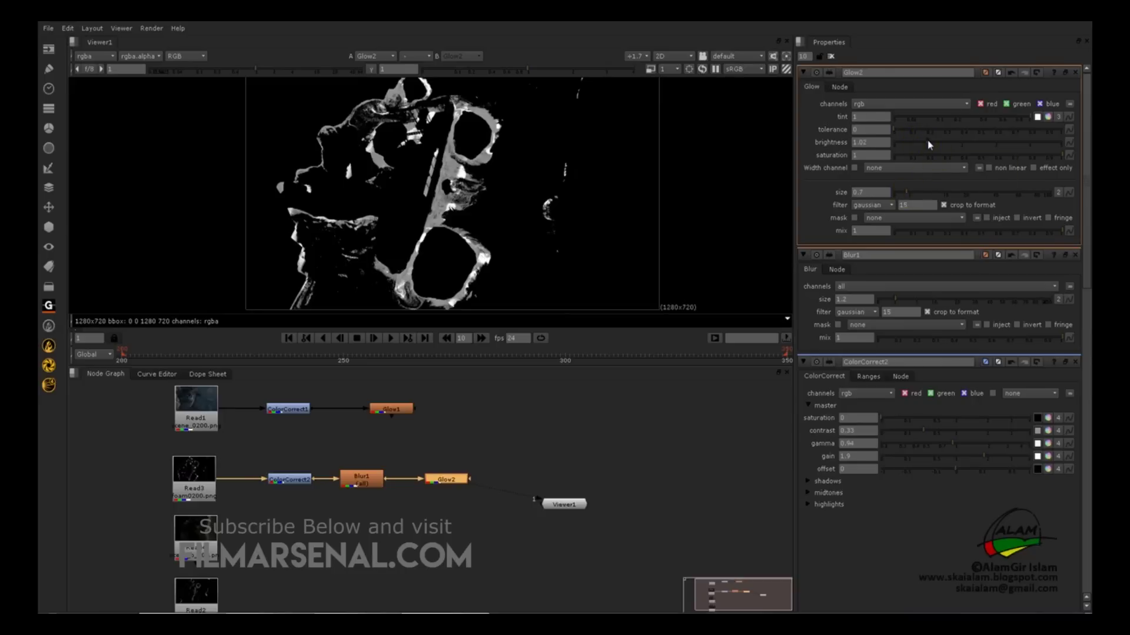
drag(929, 145, 922, 141)
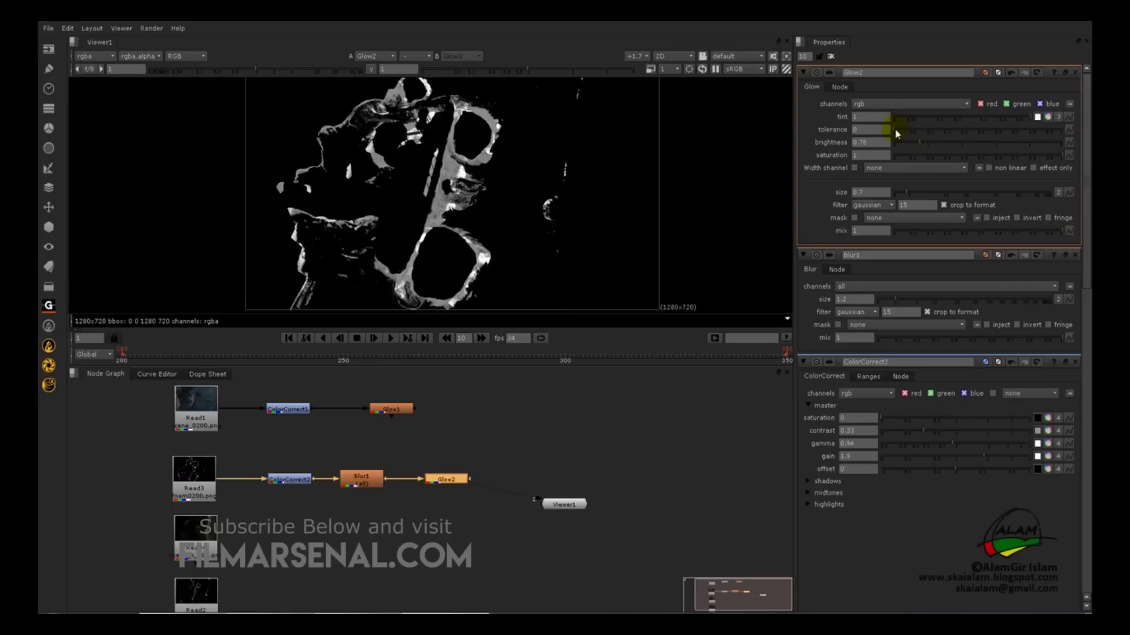
drag(895, 130, 905, 128)
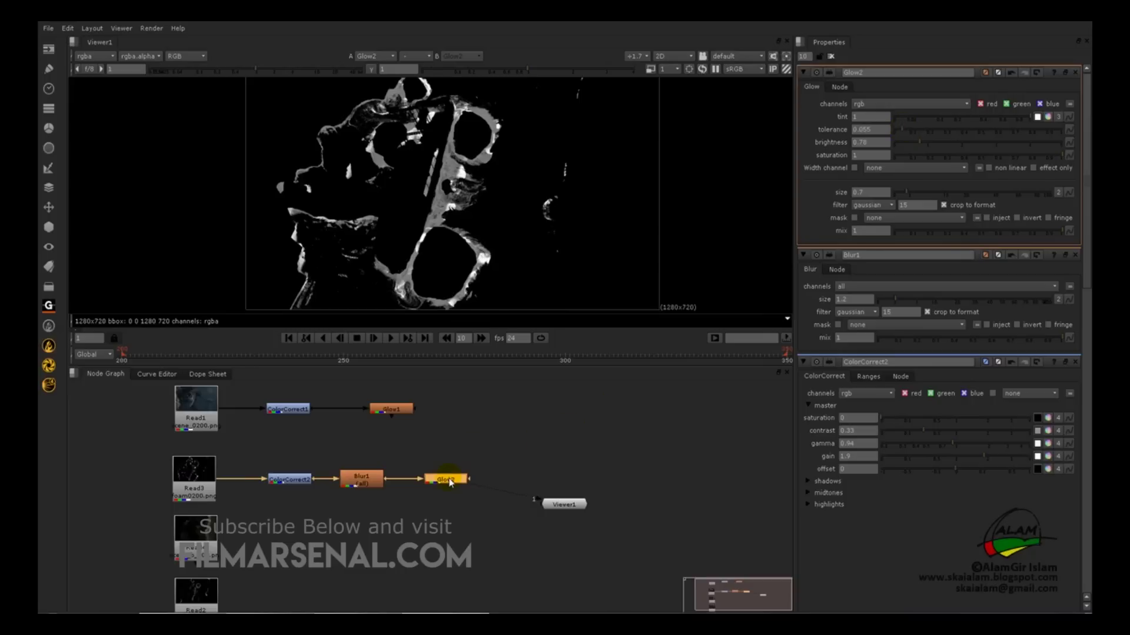
Tint the foam glow warm yellow with red 1, green about 0.619 and blue about 0.074
click(1038, 116)
click(1048, 117)
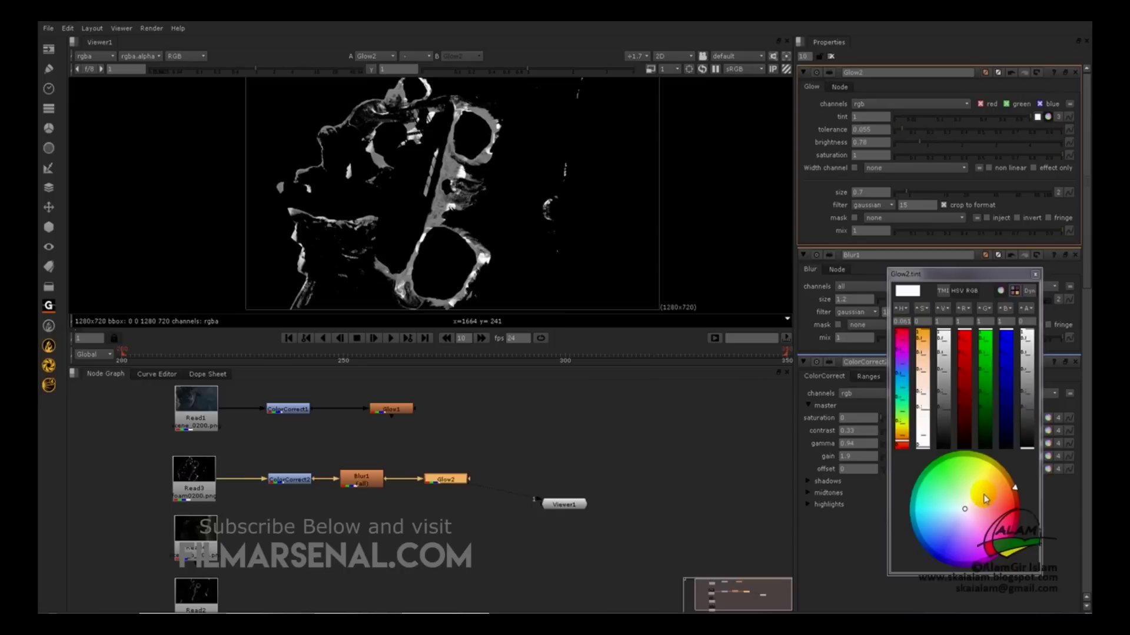
mouse_move(985, 497)
mouse_down()
mouse_move(1011, 495)
mouse_move(1011, 485)
mouse_move(997, 505)
mouse_up()
Add a Merge node, connect its inputs to the foam's and the scene's Glow nodes, and align it with the foam branch
click(474, 452)
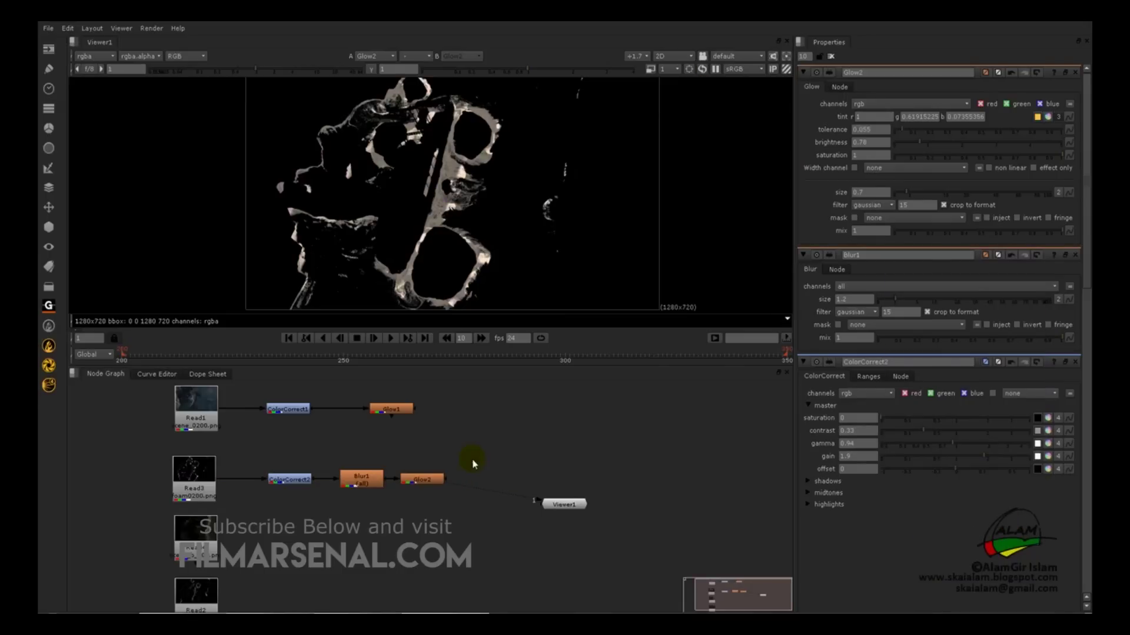
key(m)
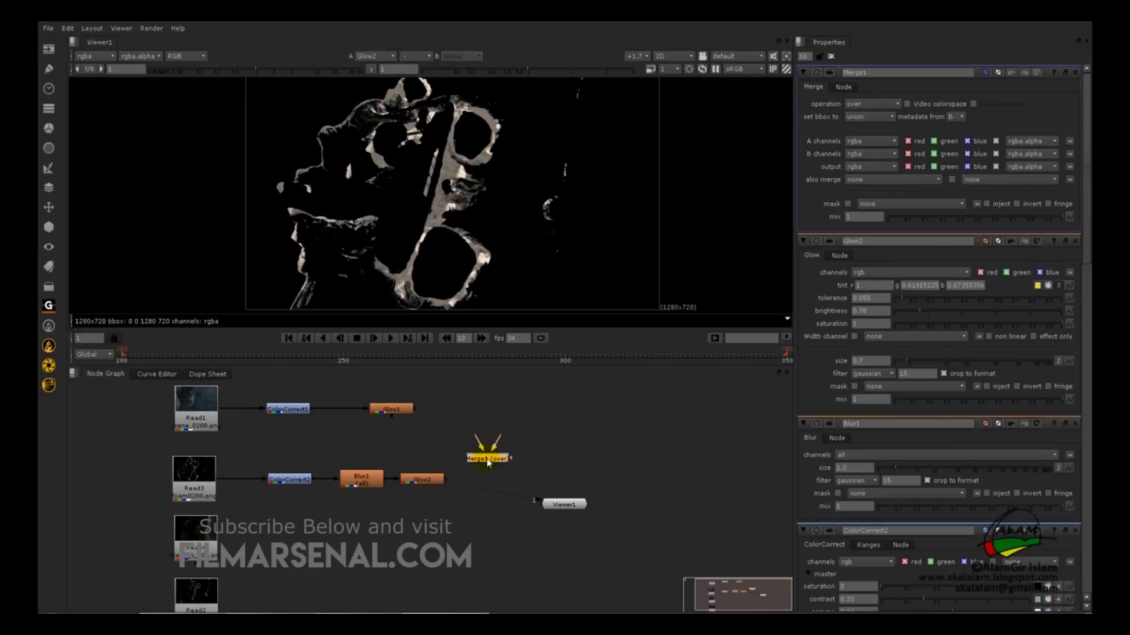
click(486, 460)
drag(482, 453, 431, 483)
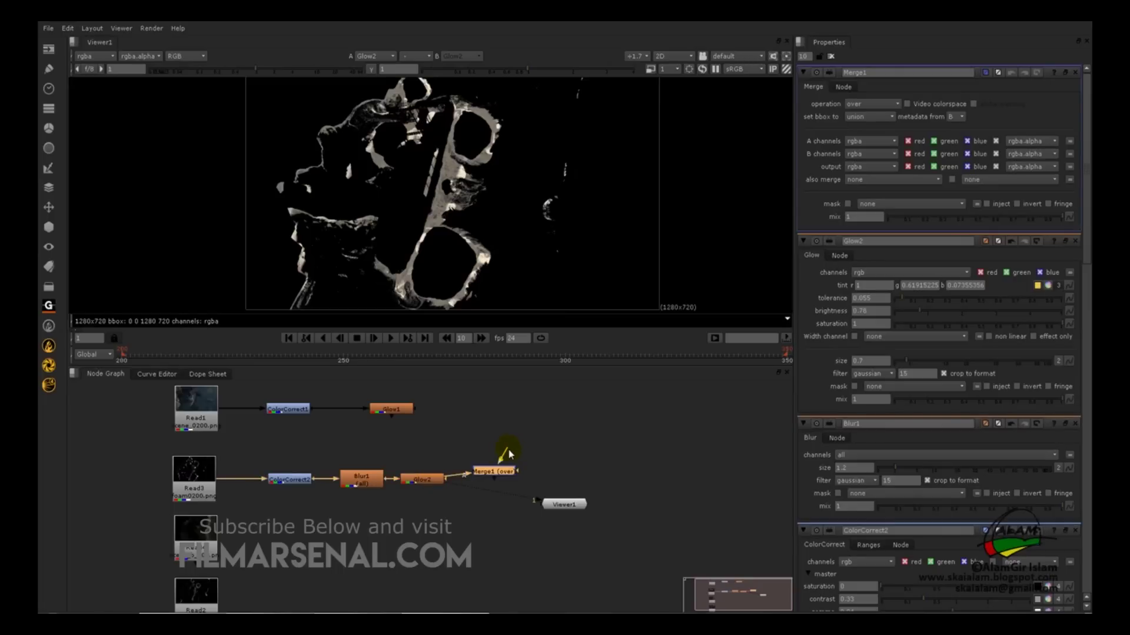
drag(507, 450, 402, 415)
middle_drag(476, 425, 420, 413)
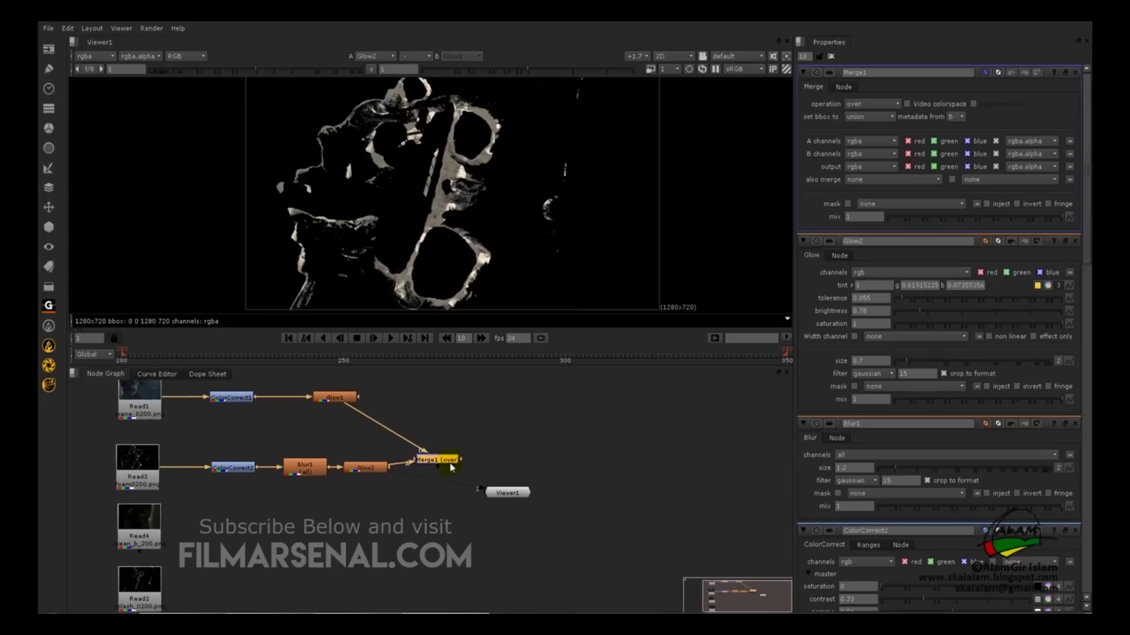
drag(448, 461, 452, 471)
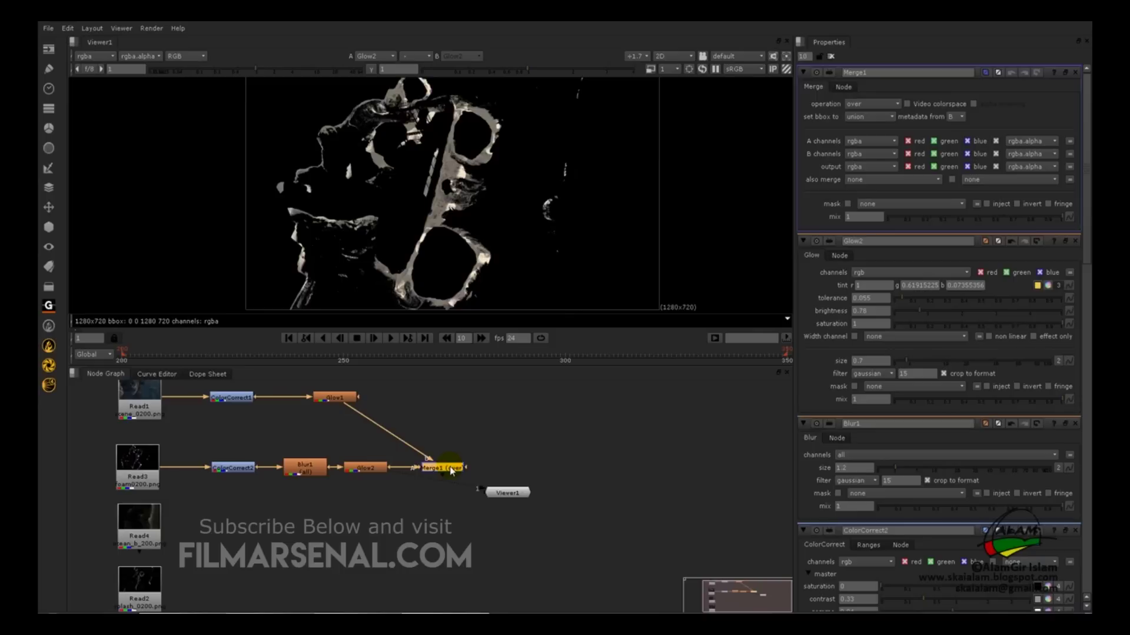
View the merged foam and scene, set the Merge operation to plus, and shift the Viewer node further away
key(1)
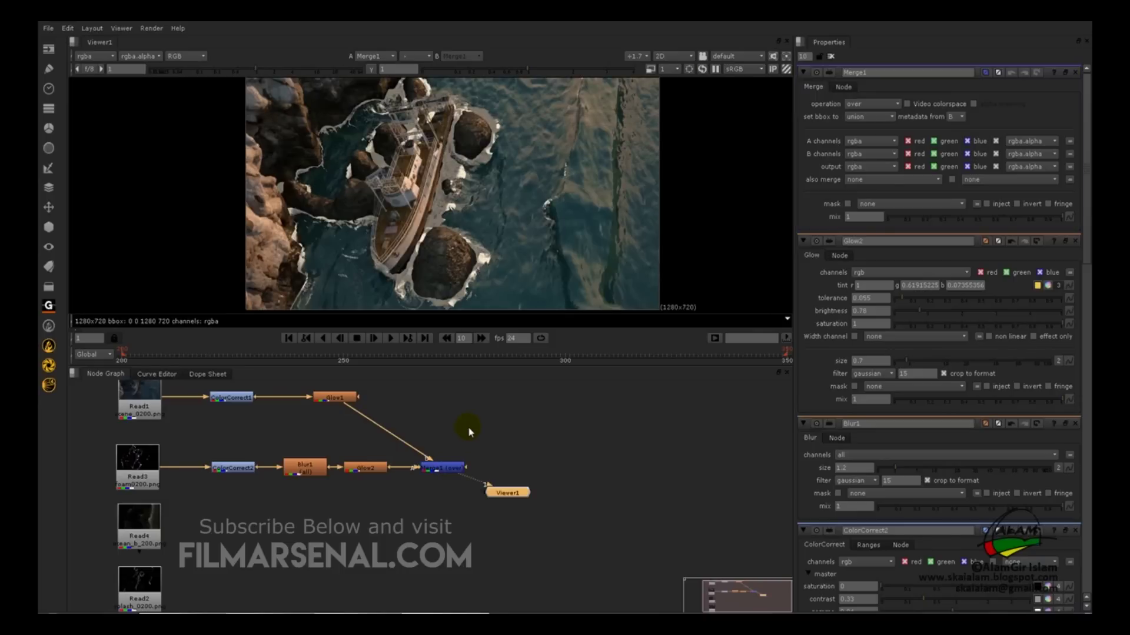
click(433, 469)
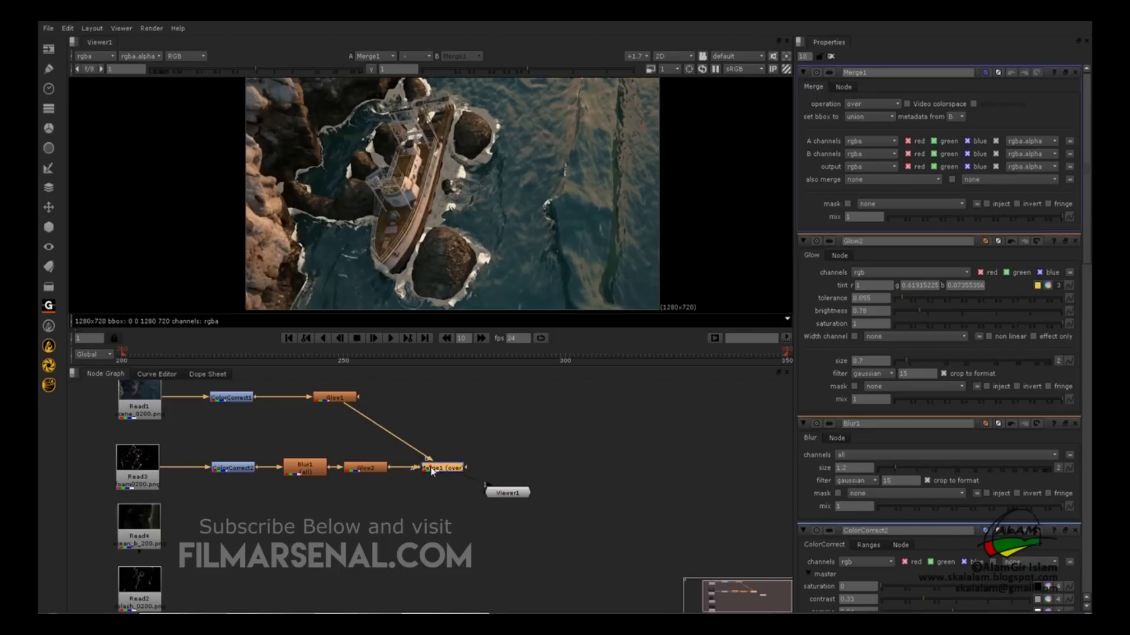
click(878, 106)
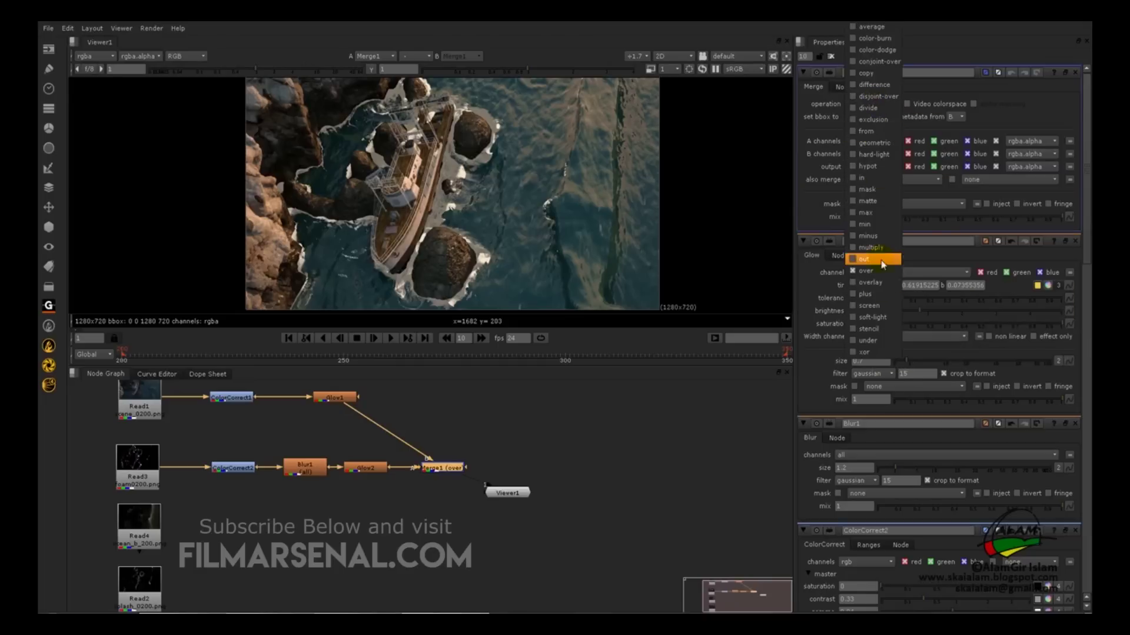
click(869, 294)
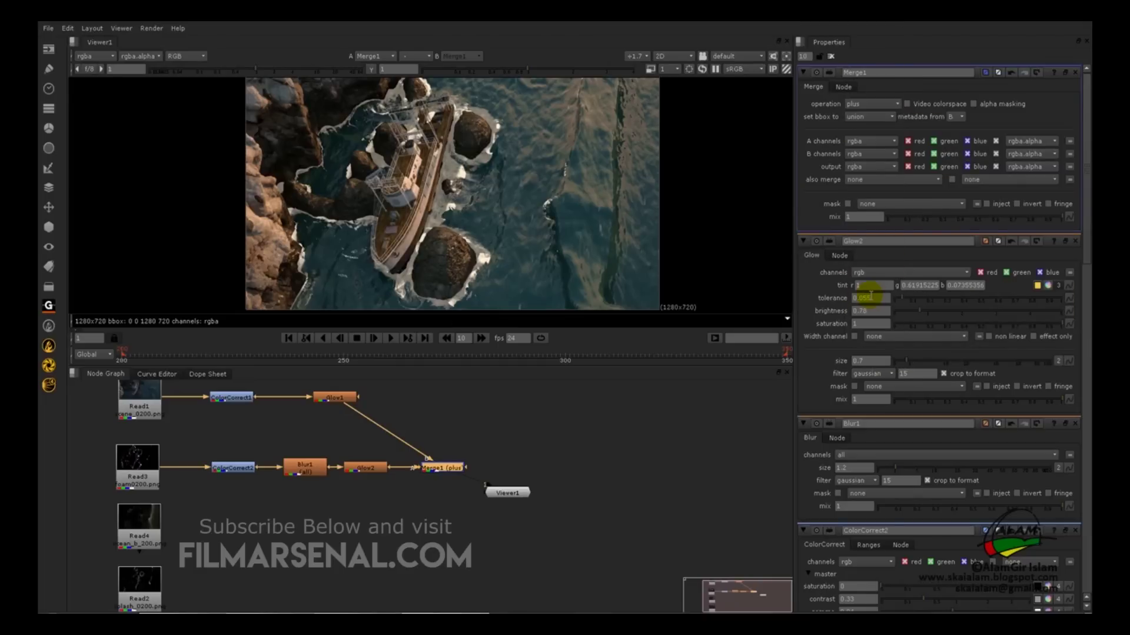
drag(512, 496, 533, 496)
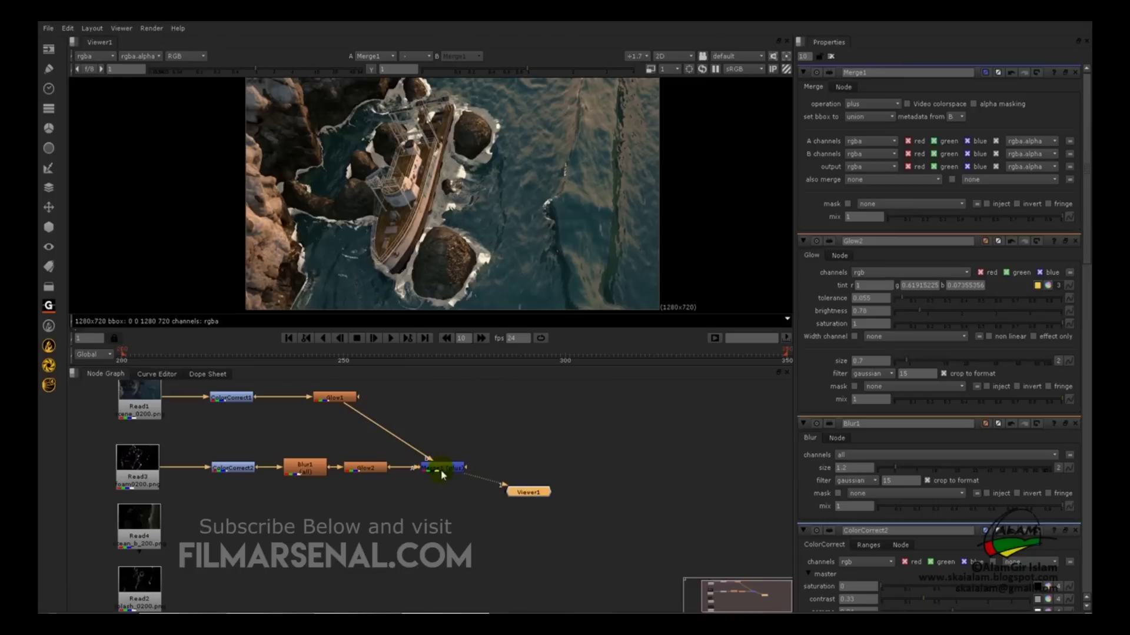
Adjust the foam's ColorCorrect node to contrast 0.23, gamma 0.98 and gain 1.6
double_click(233, 471)
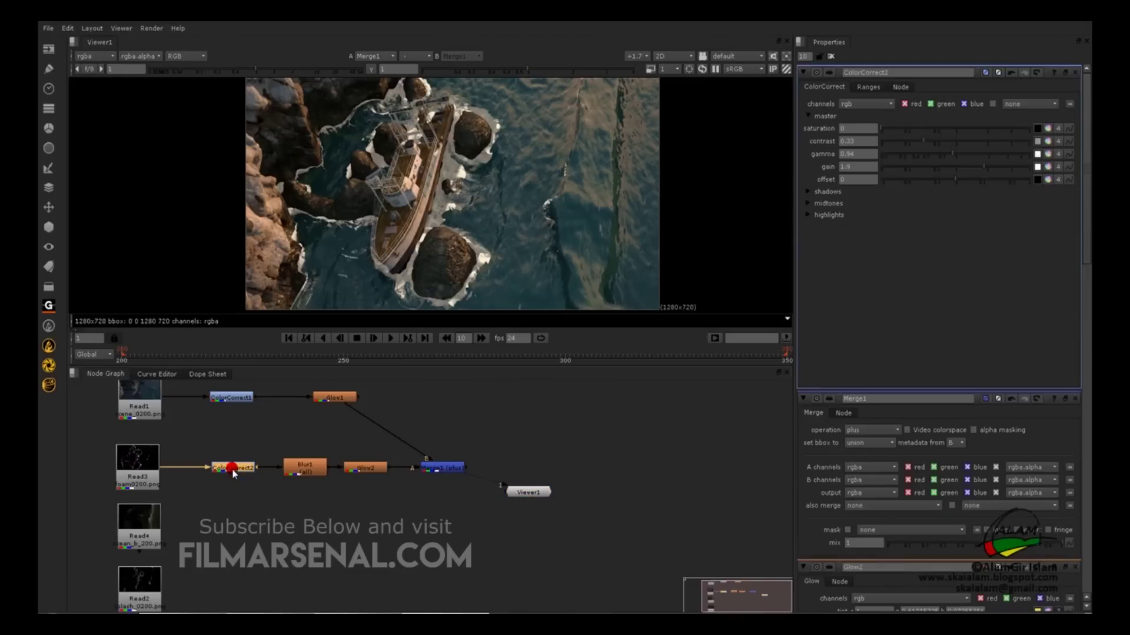
click(919, 142)
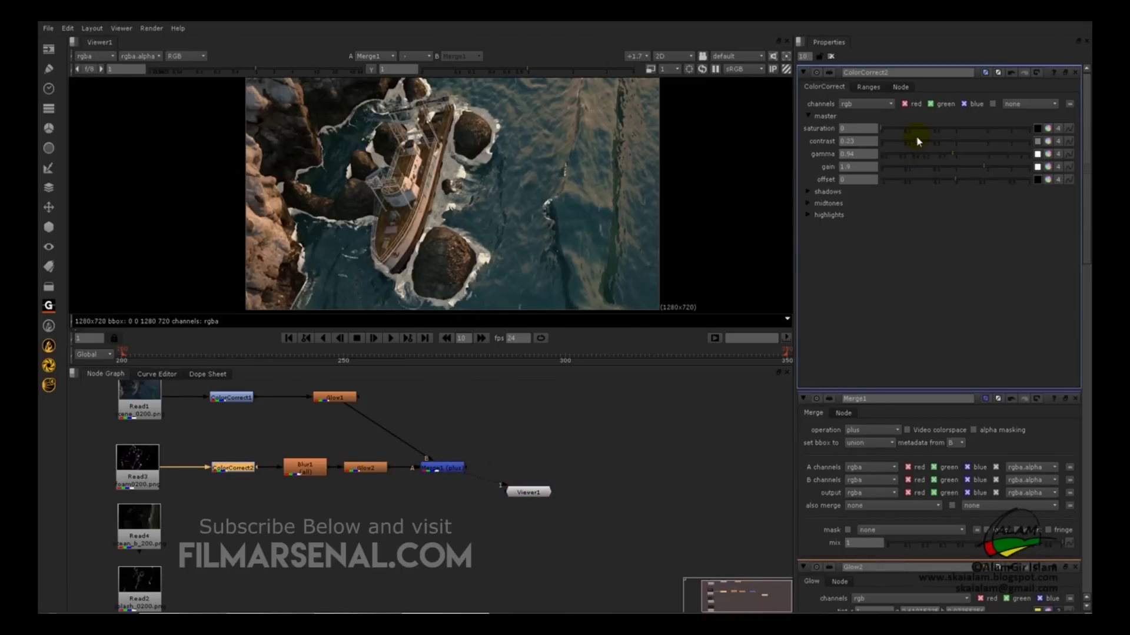
click(953, 155)
click(991, 166)
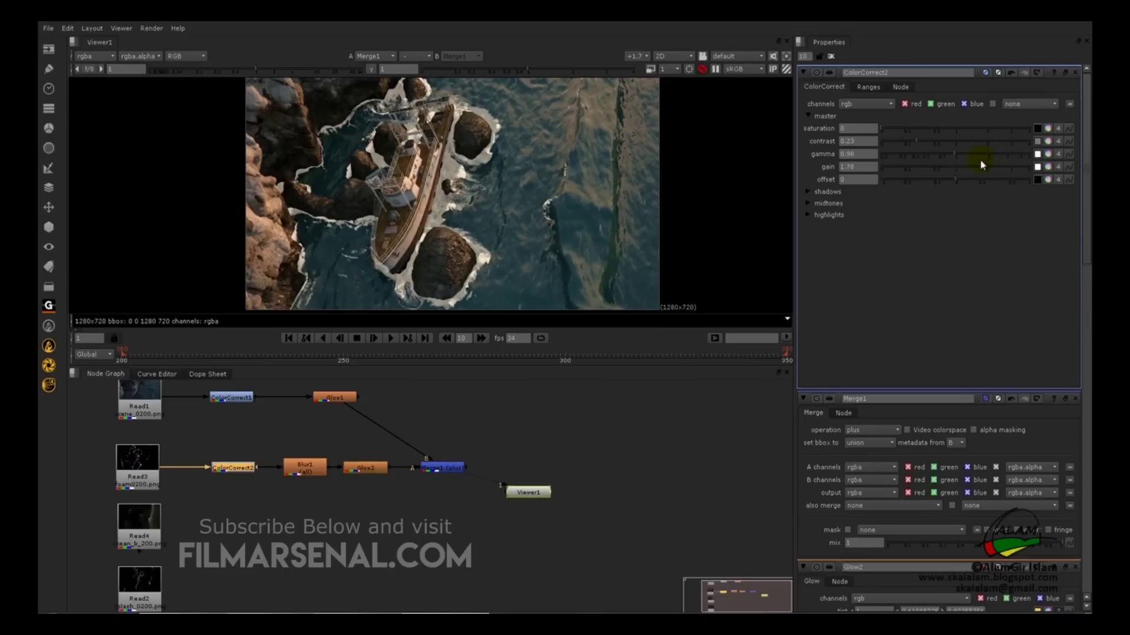
drag(980, 162, 957, 163)
Add a ColorCorrect node to the splash sequence, view it, and set contrast 0.62, gamma 1.12 and gain 1.34
scroll(288, 508, down, 2)
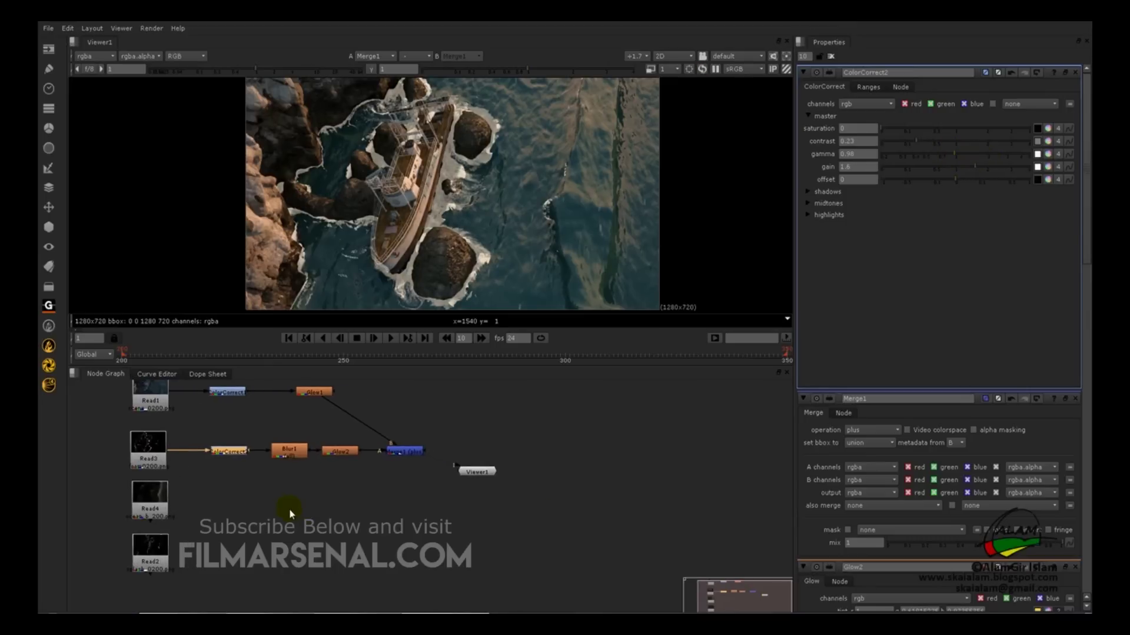
click(296, 496)
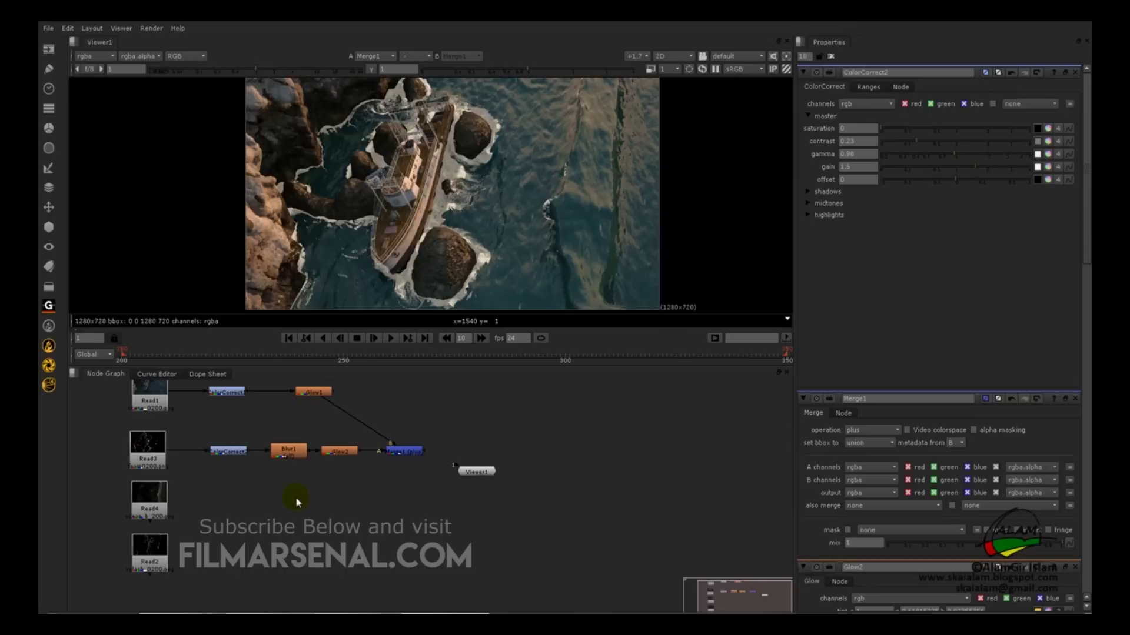
click(149, 565)
click(181, 567)
middle_drag(208, 557, 189, 555)
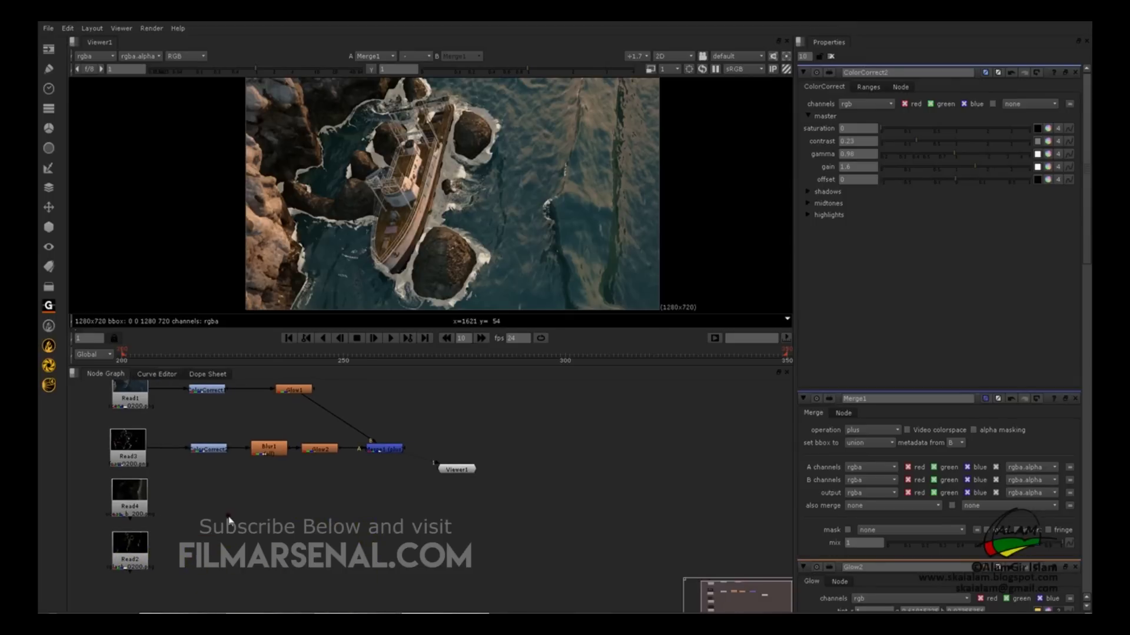
middle_drag(214, 510, 221, 483)
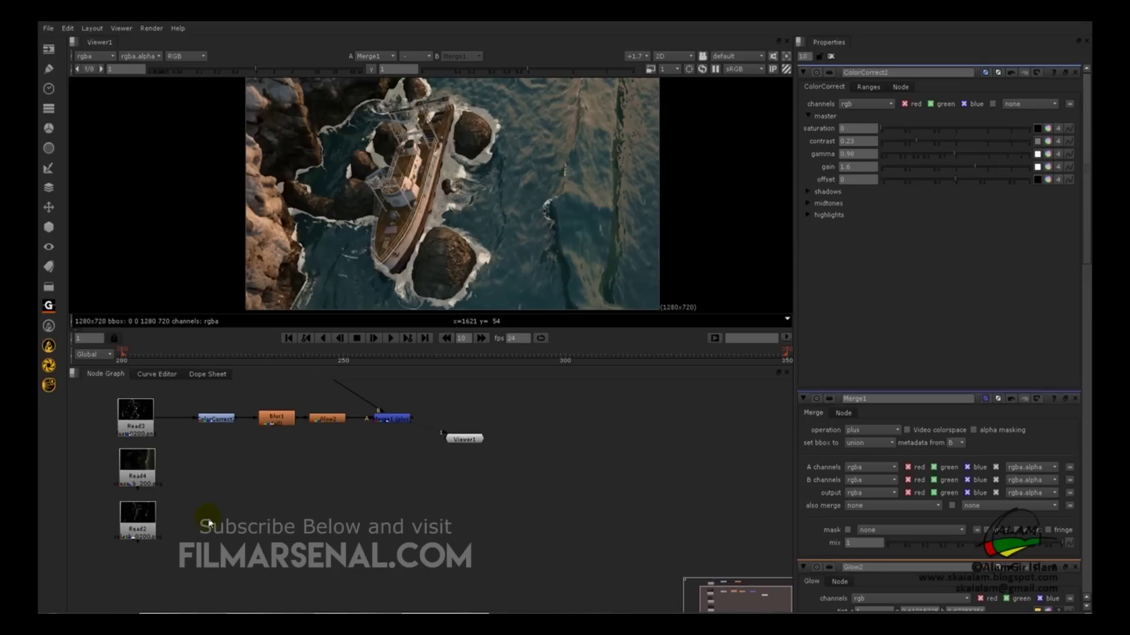
key(c)
key(1)
click(808, 215)
click(808, 215)
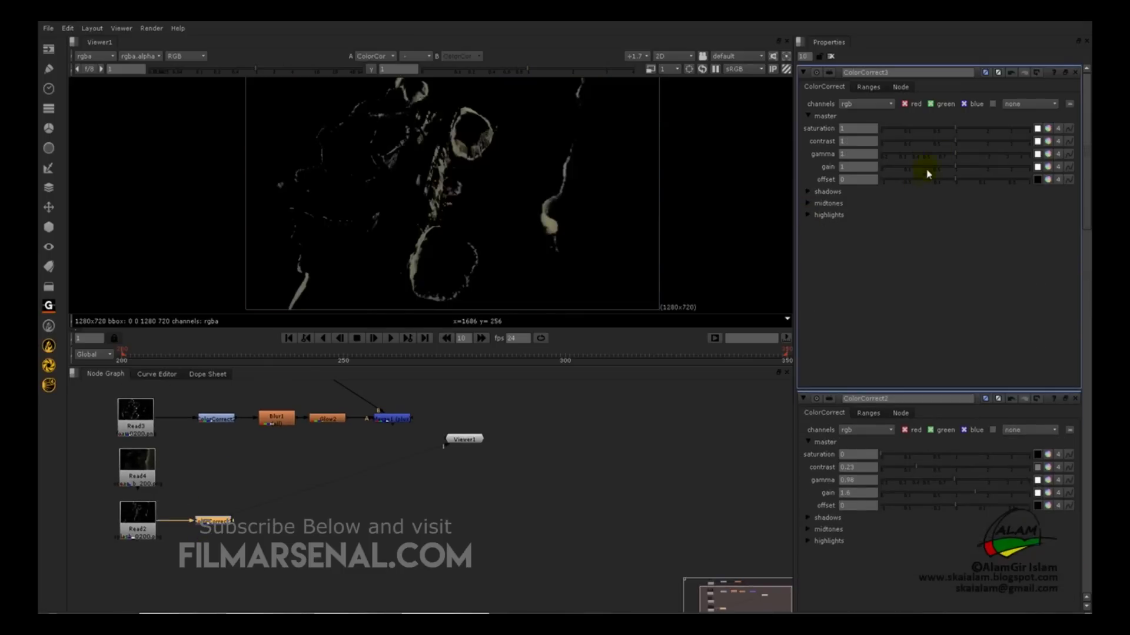
drag(952, 138, 959, 153)
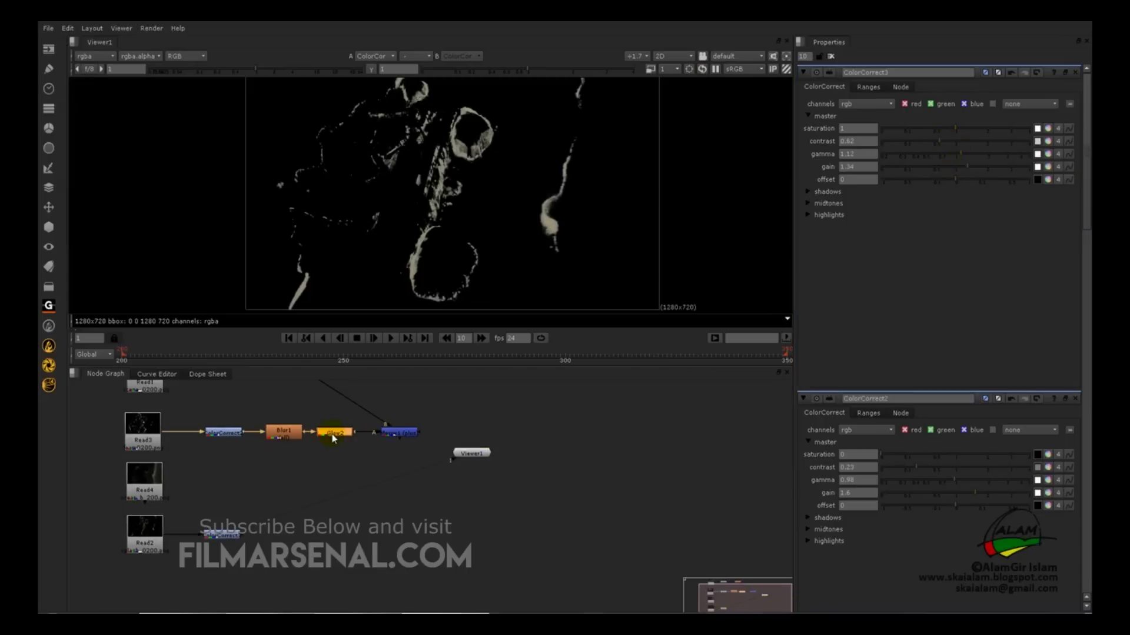
Duplicate the foam's Glow node, connect the copy after the splash's ColorCorrect node, and view its output
click(332, 428)
click(300, 539)
key(ctrl+v)
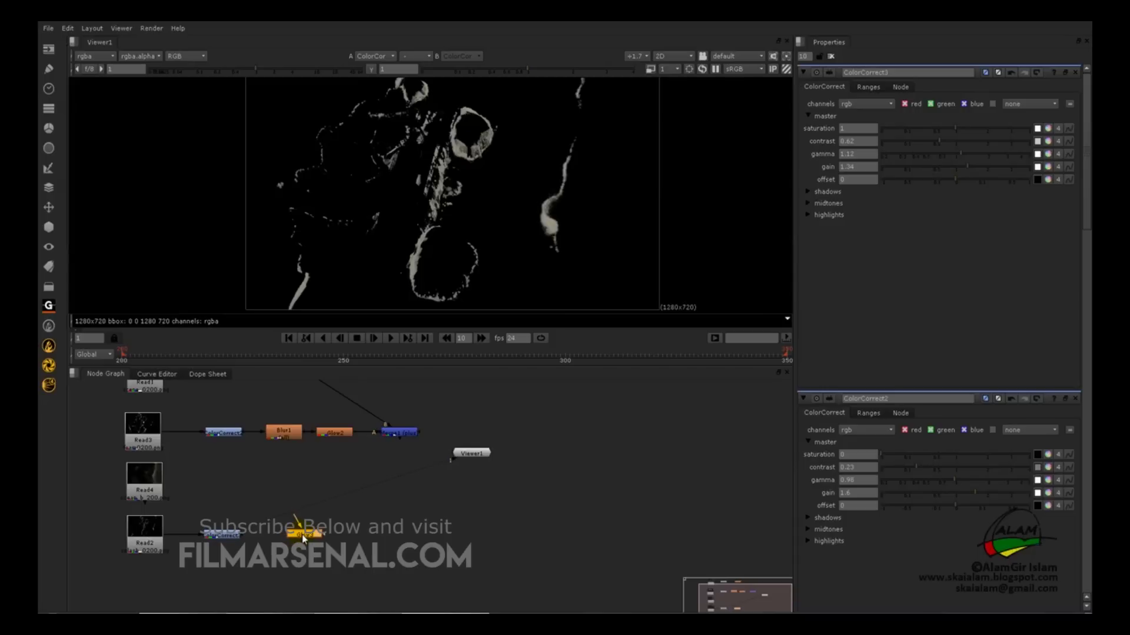
drag(295, 524, 228, 536)
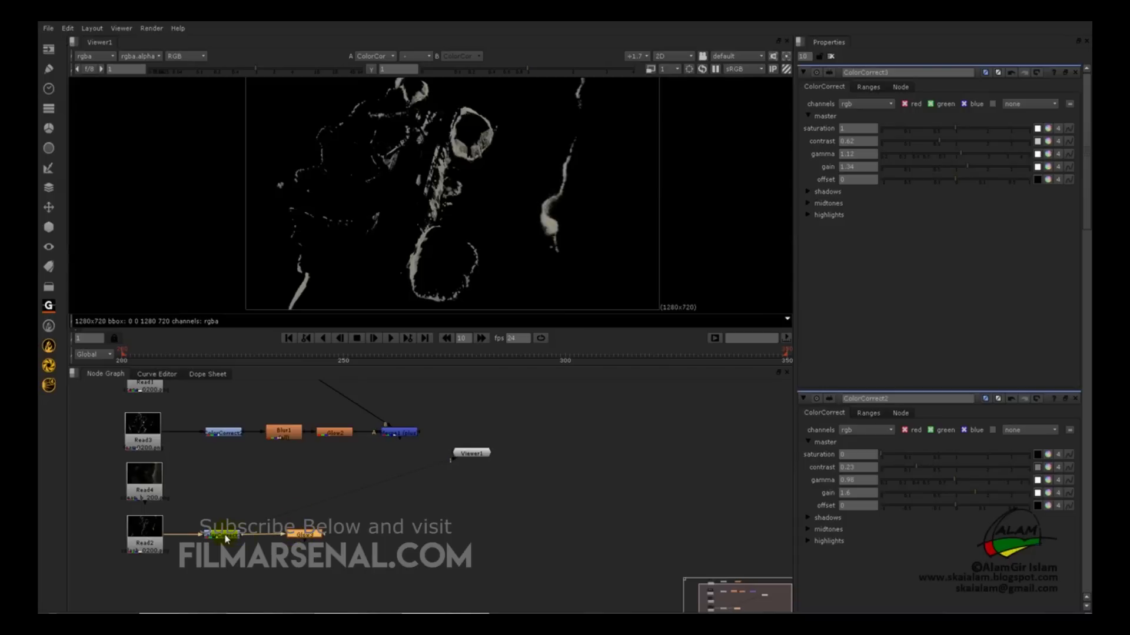
drag(305, 537, 290, 536)
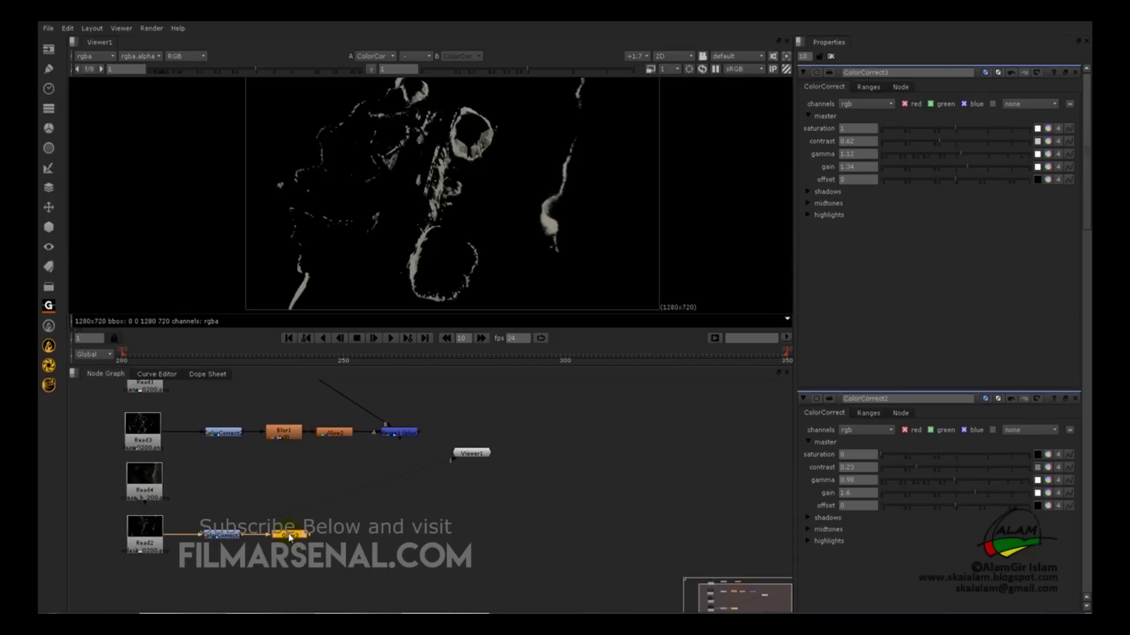
key(1)
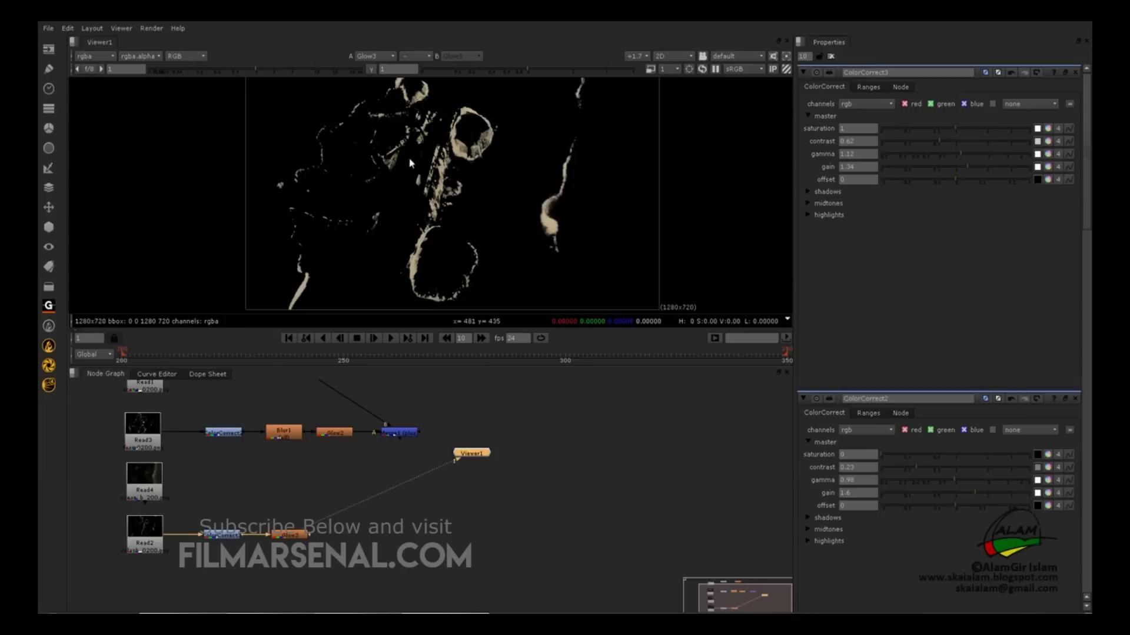
Change the splash glow's tint to a lighter yellow with green about 0.742 and blue about 0.258
double_click(293, 537)
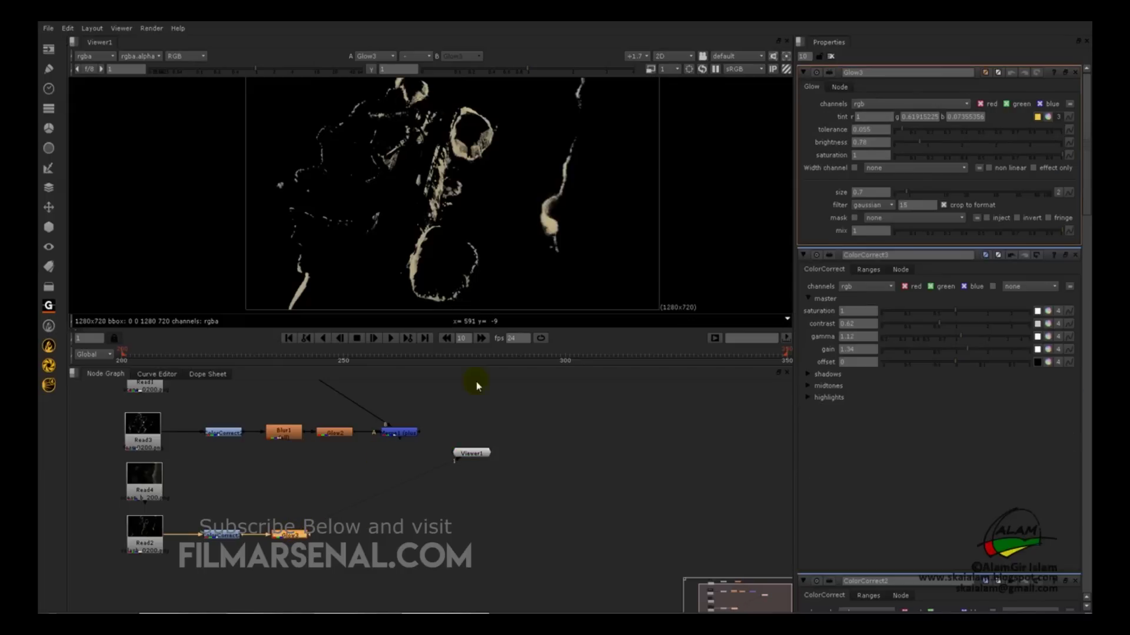
click(1051, 119)
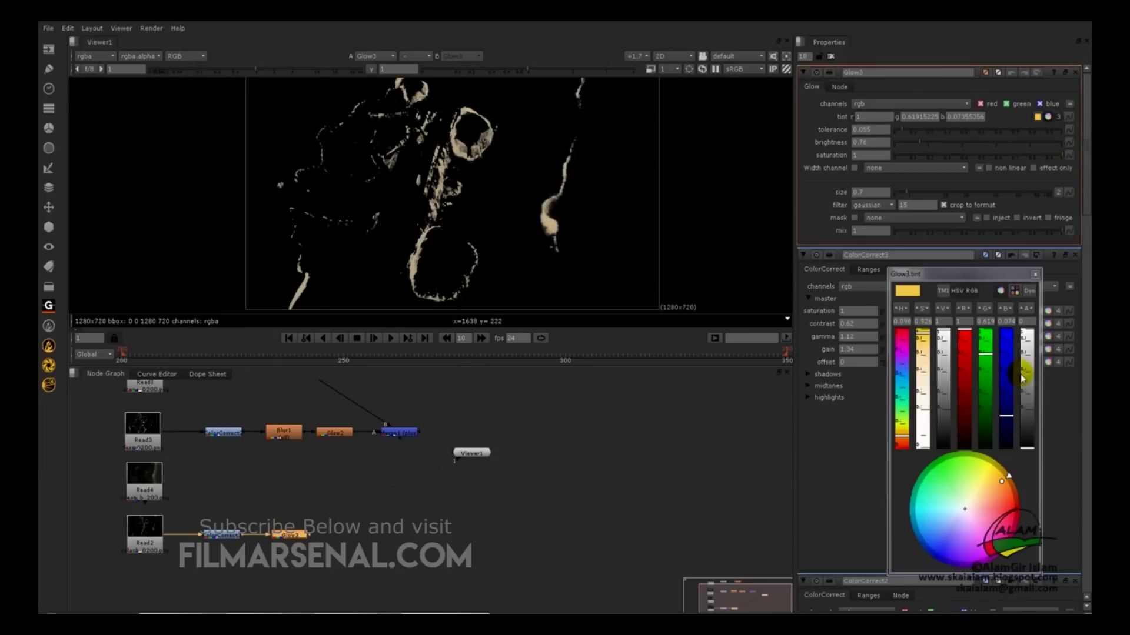
click(996, 485)
drag(997, 486, 994, 490)
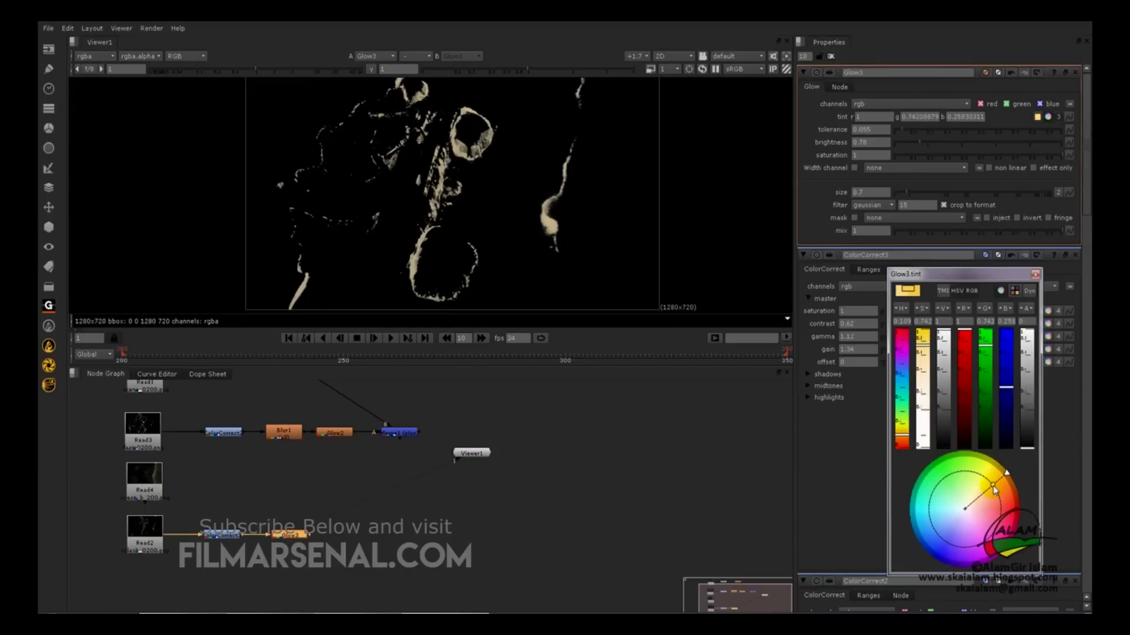
Add a Merge node combining the splash's Glow with the foam merge, align it below that merge, and compare the composite with and without it
drag(469, 453, 471, 480)
click(394, 535)
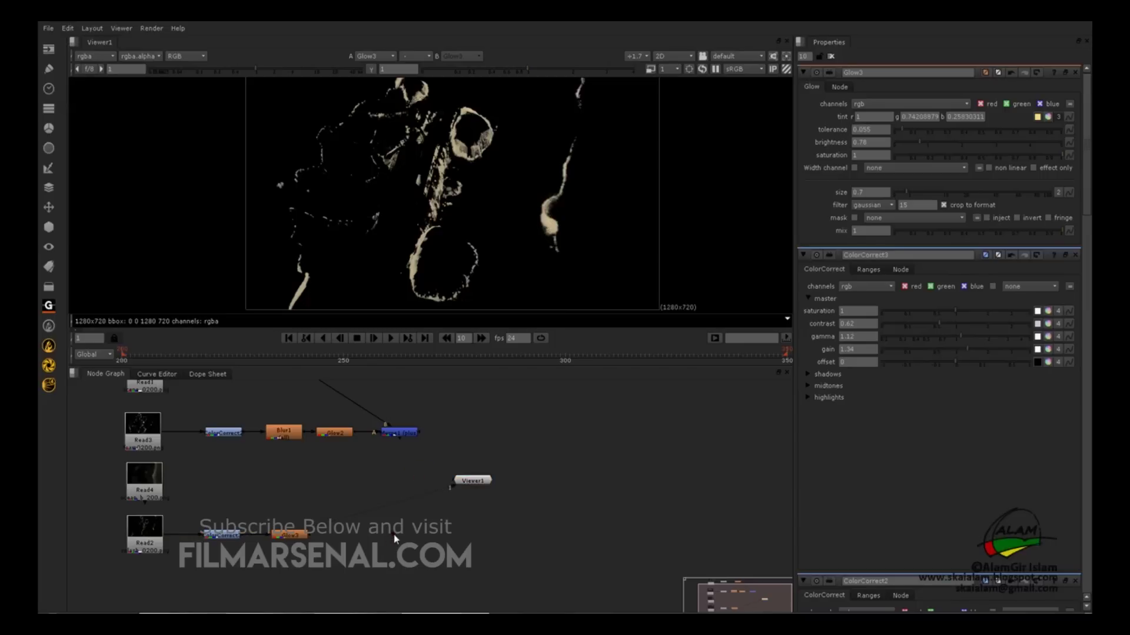
key(m)
drag(394, 534, 297, 538)
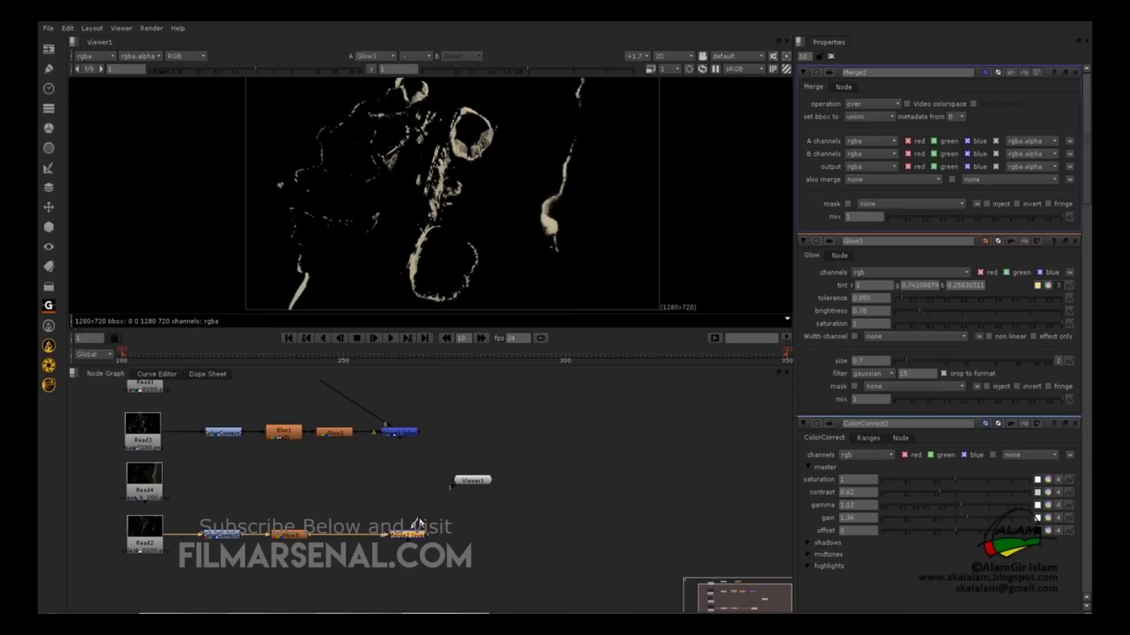
drag(419, 523, 405, 438)
key(1)
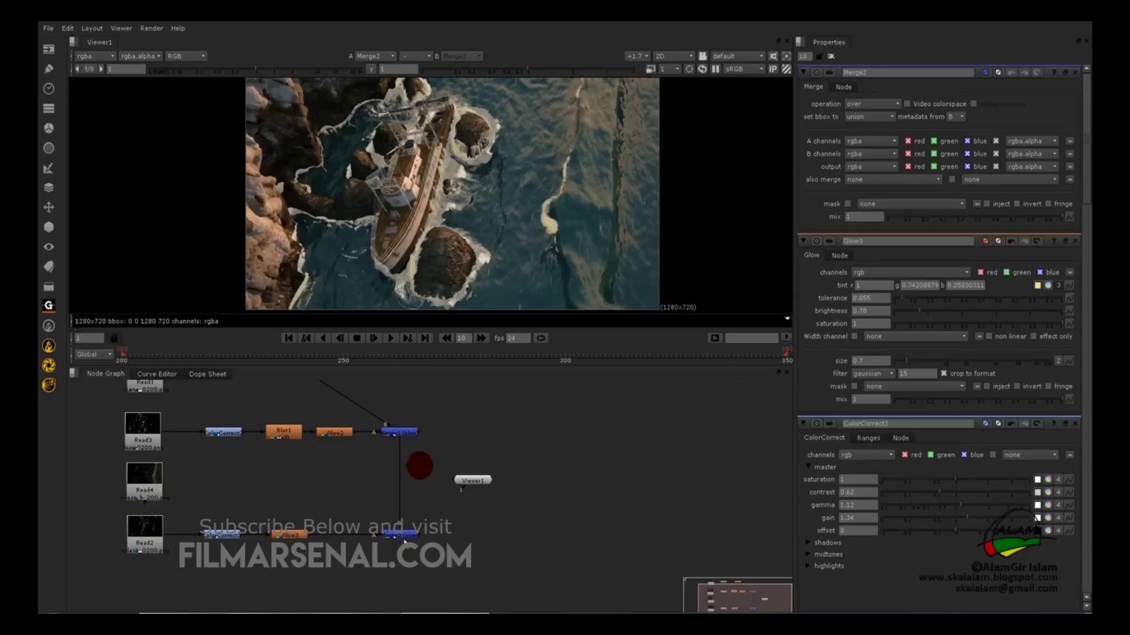
click(404, 537)
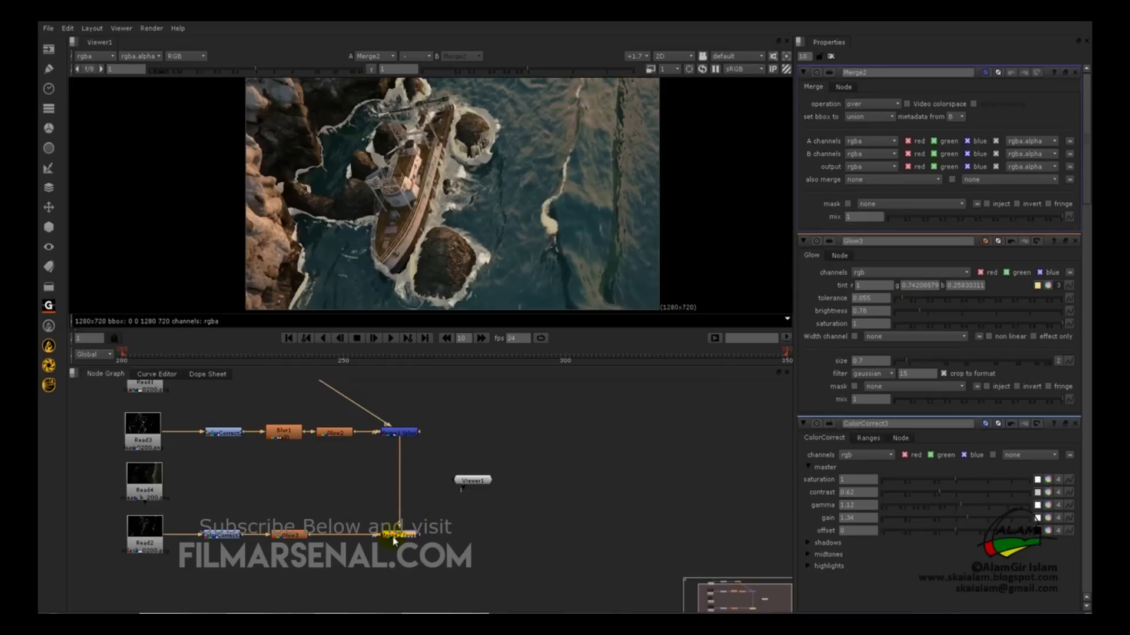
click(396, 536)
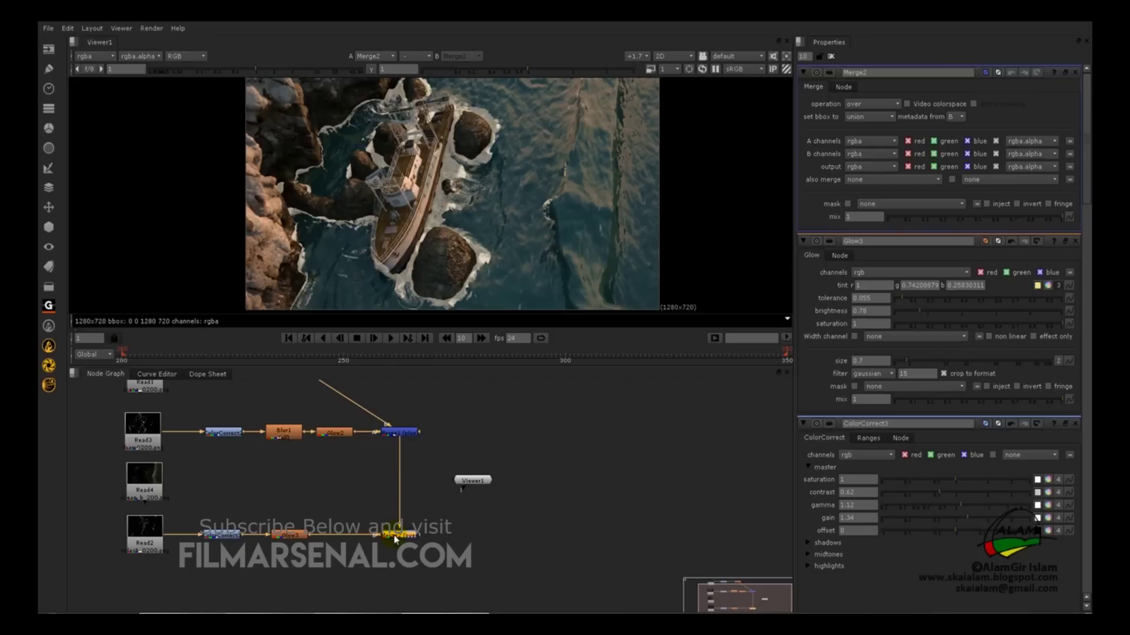
Set the splash's color correction to contrast 0.42, gamma 1.1 and gain 1.52, and its glow tint to green about 0.943 and blue about 0.513
double_click(223, 534)
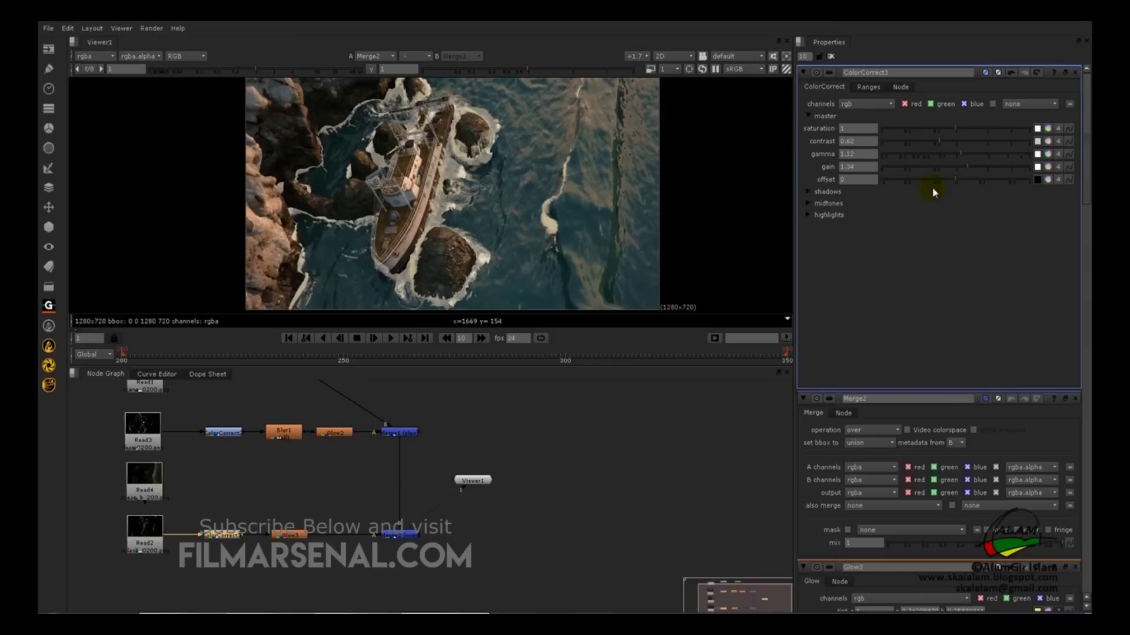
click(288, 536)
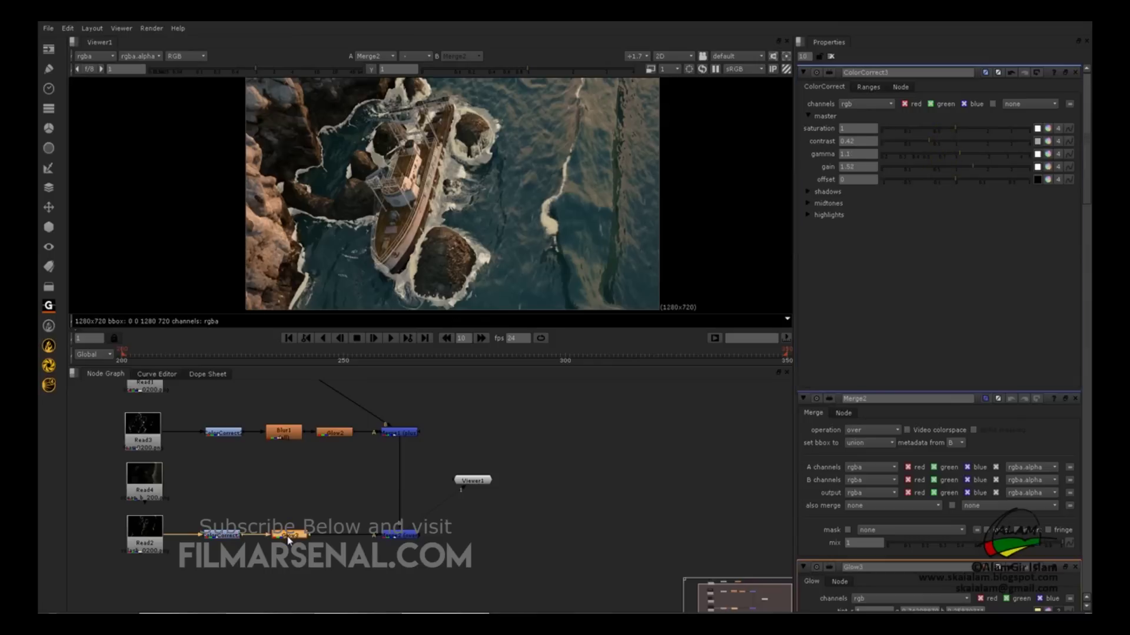
double_click(289, 538)
click(1048, 116)
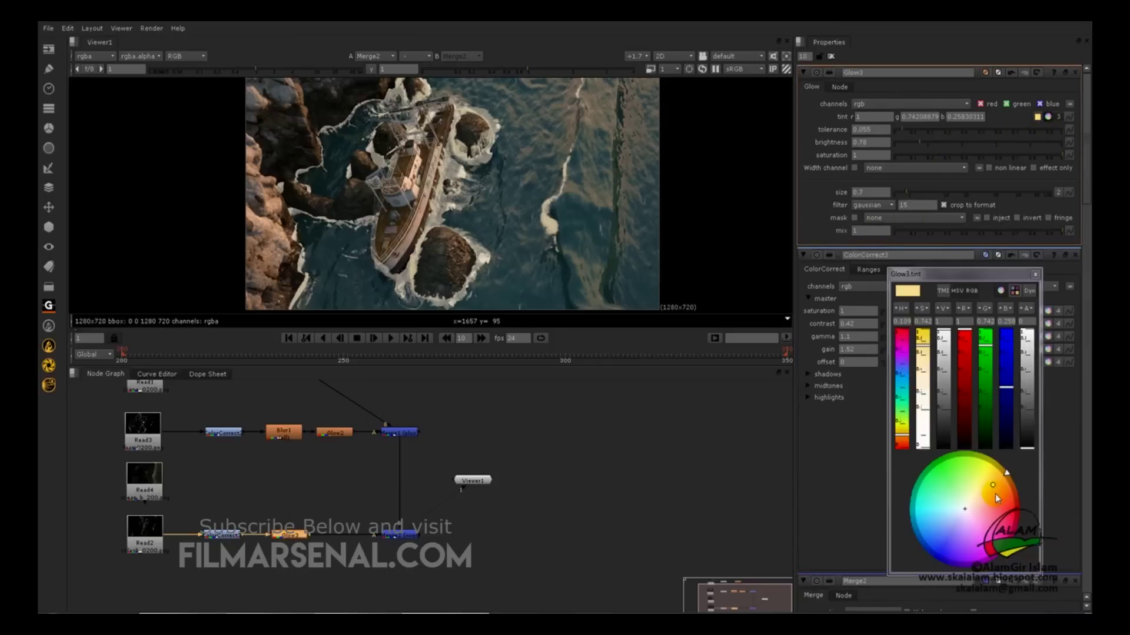
mouse_move(996, 496)
mouse_down()
mouse_move(989, 480)
mouse_move(980, 493)
mouse_up()
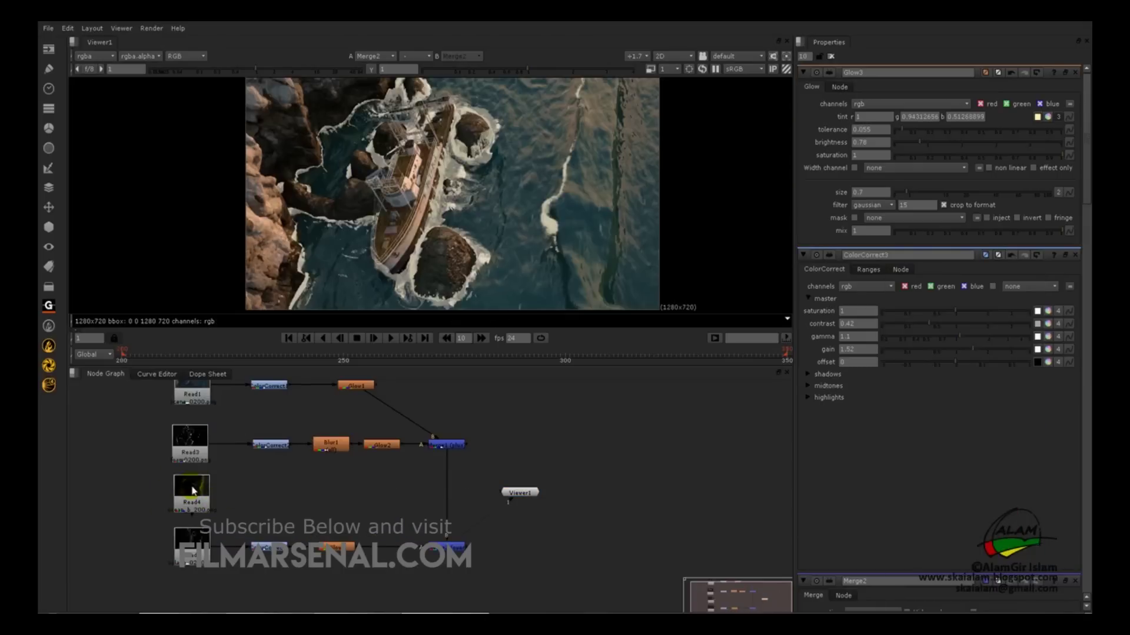
Compare the ocean sequence with the merged composite in the viewer and open the ocean Read node's properties
click(195, 491)
key(1)
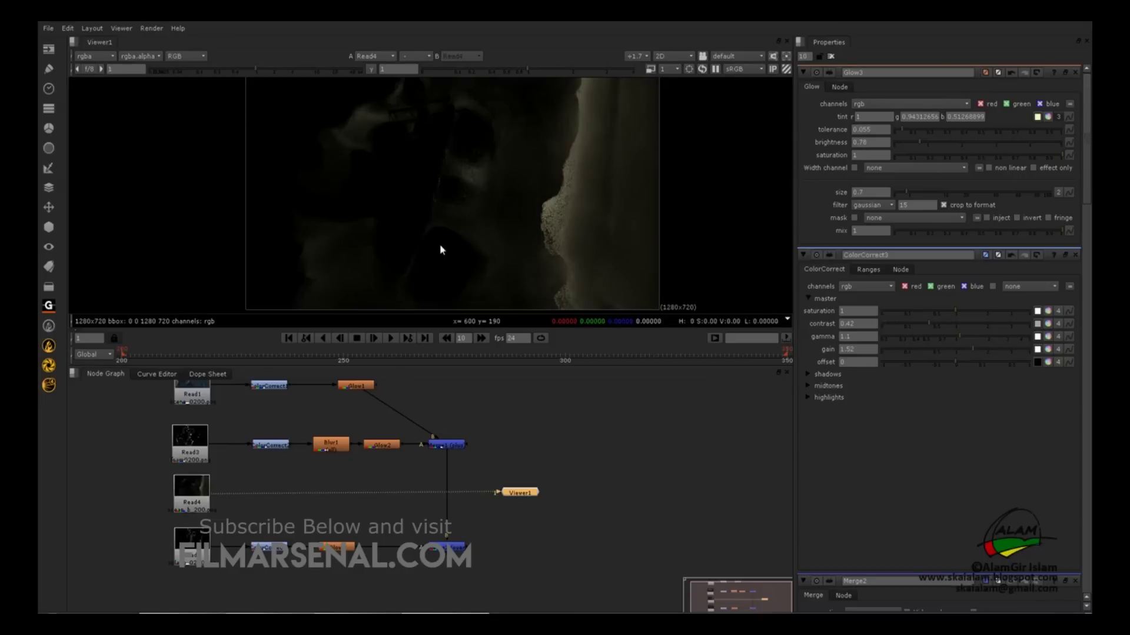
click(438, 446)
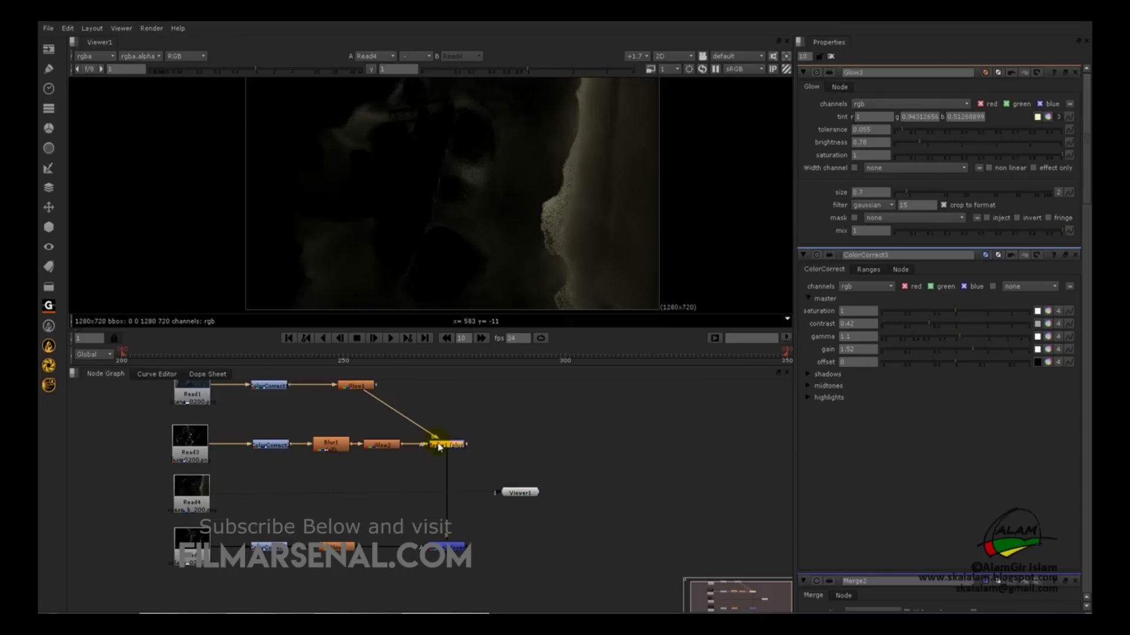
key(1)
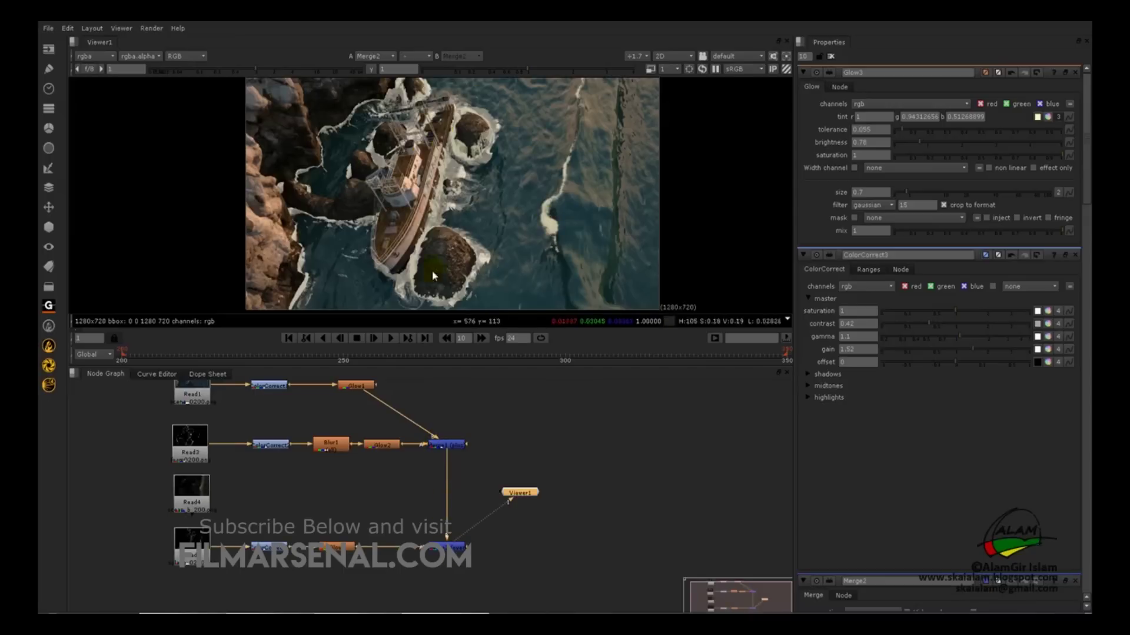
click(338, 506)
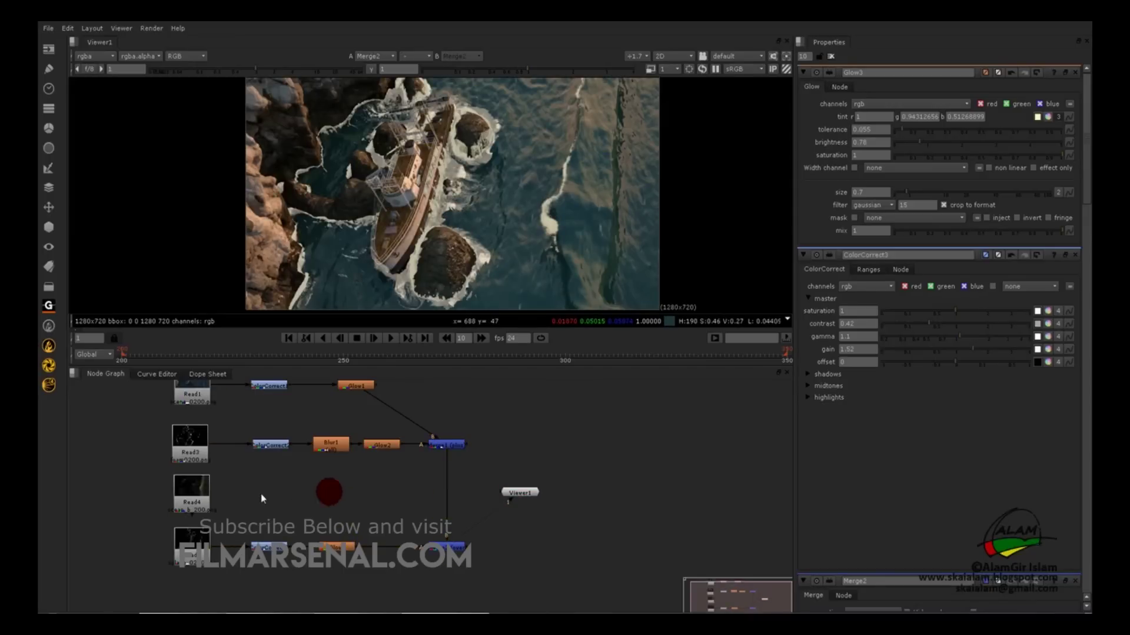
double_click(193, 490)
key(1)
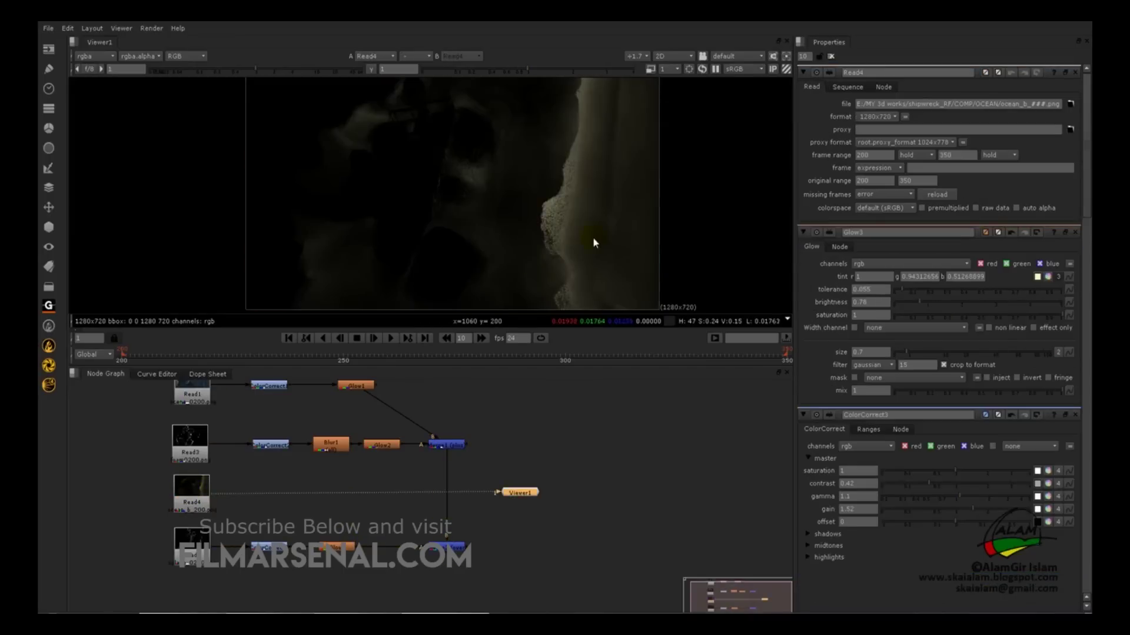
Add a Blur node after the ocean Read node and set its size to 5
scroll(586, 236, up, 5)
scroll(544, 231, down, 1)
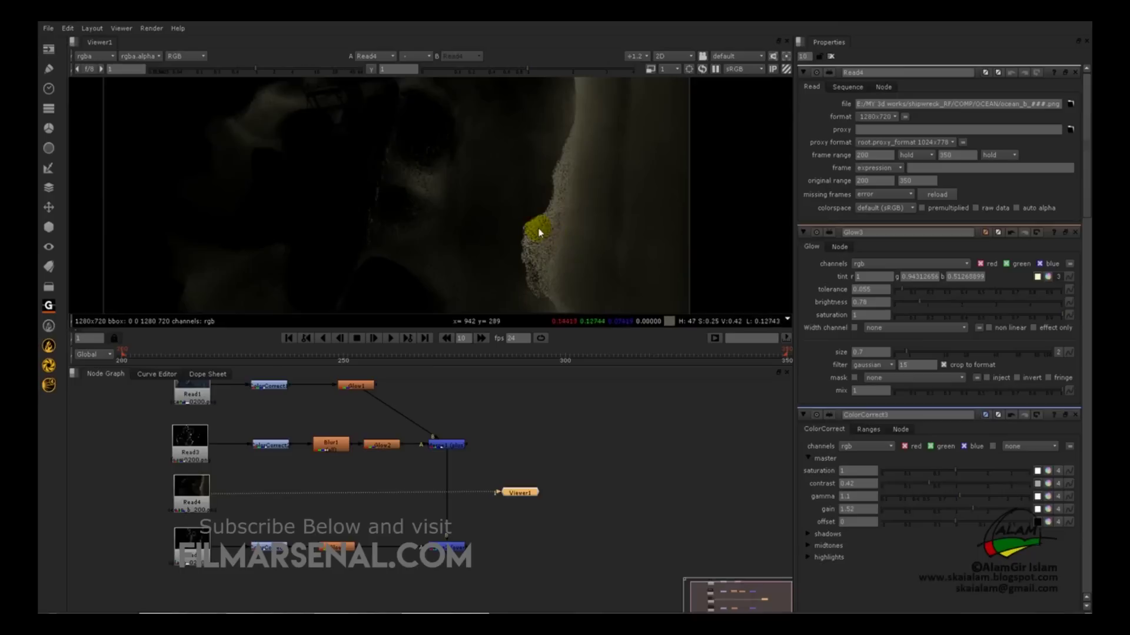
scroll(529, 238, down, 1)
click(189, 488)
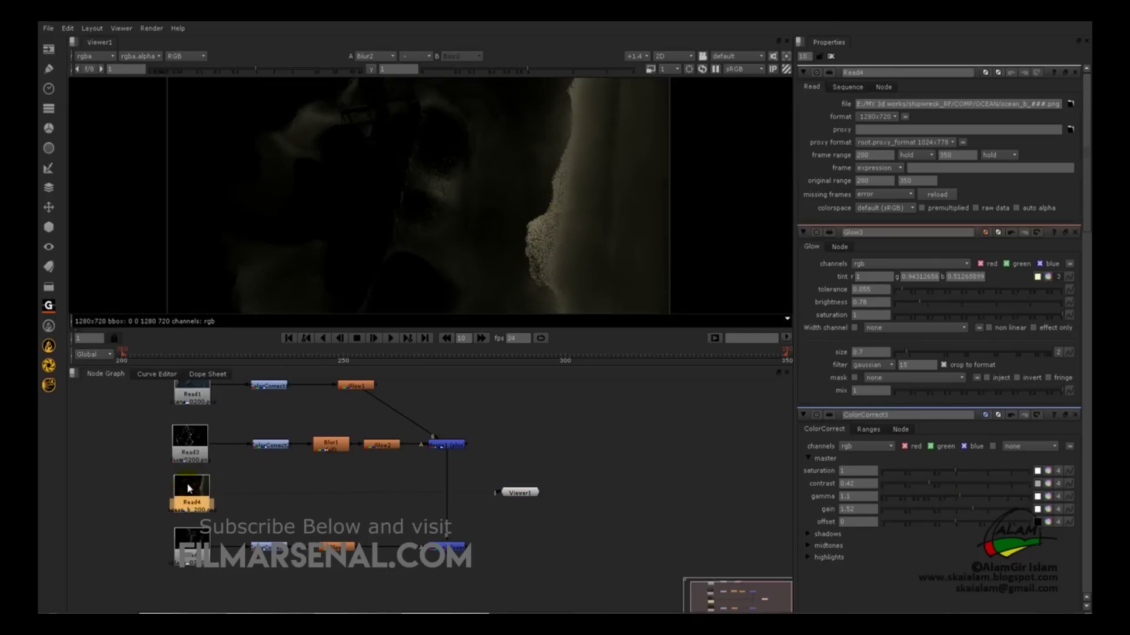
key(b)
drag(200, 526, 272, 497)
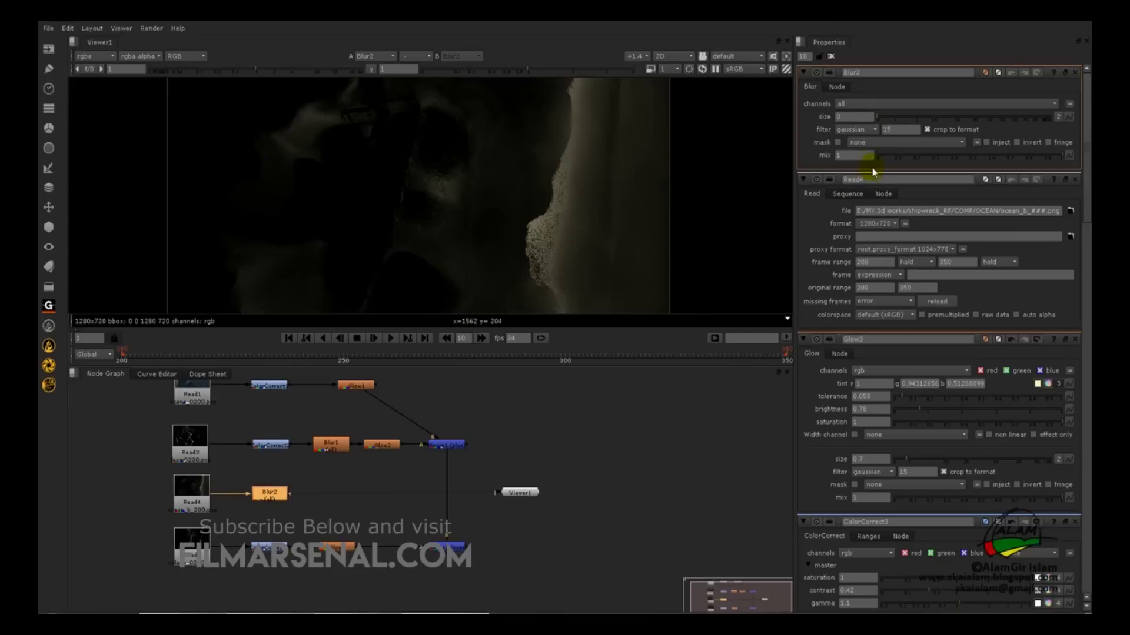
drag(879, 117, 888, 119)
drag(890, 117, 921, 114)
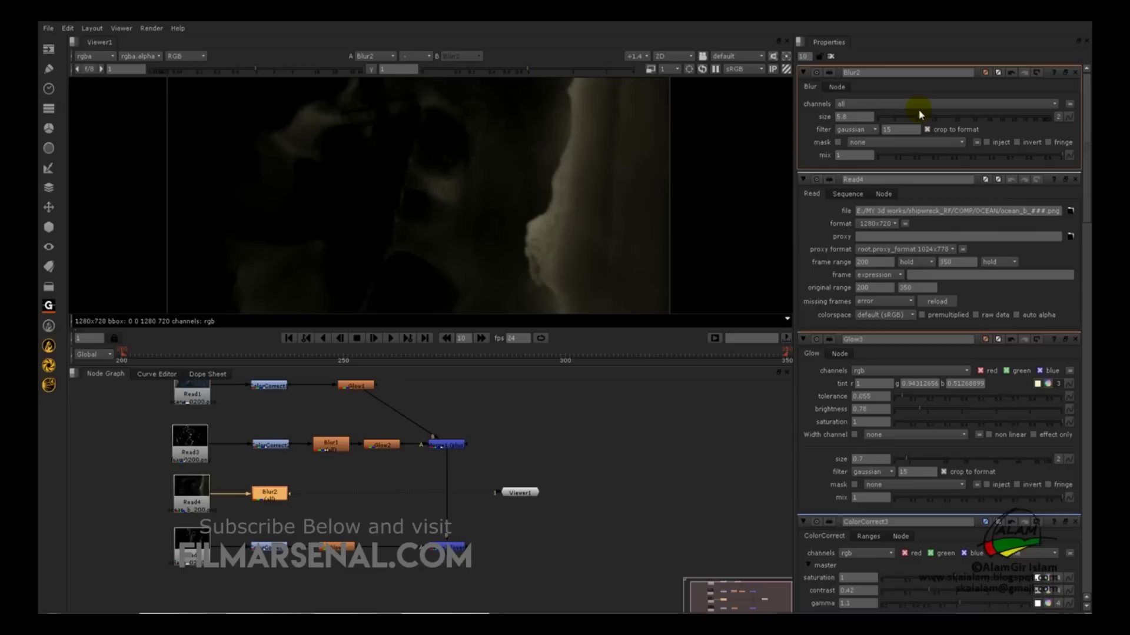
double_click(858, 117)
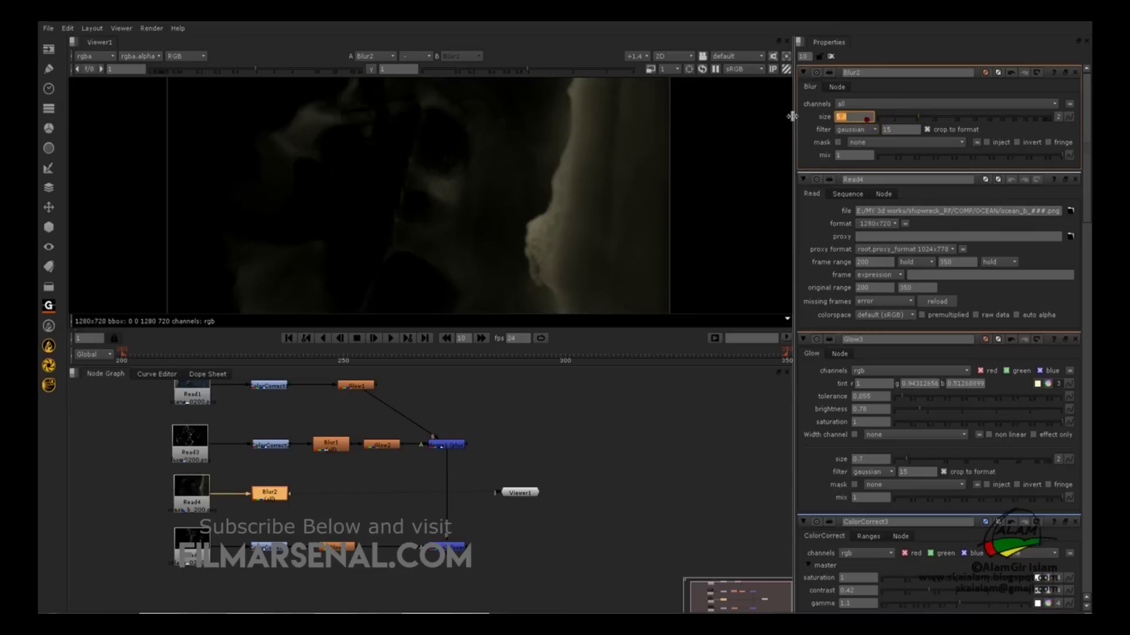
text(5)
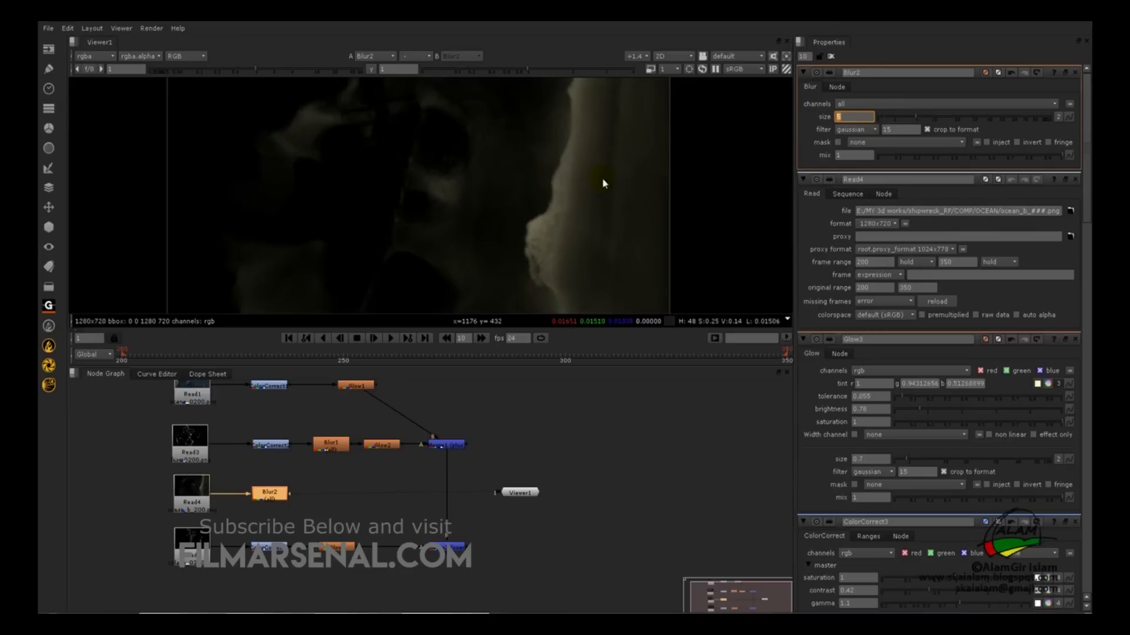
scroll(590, 184, down, 3)
Add a Merge node joining the ocean's Blur to the main composite, inserted and aligned between the foam merge and the splash merge
click(412, 504)
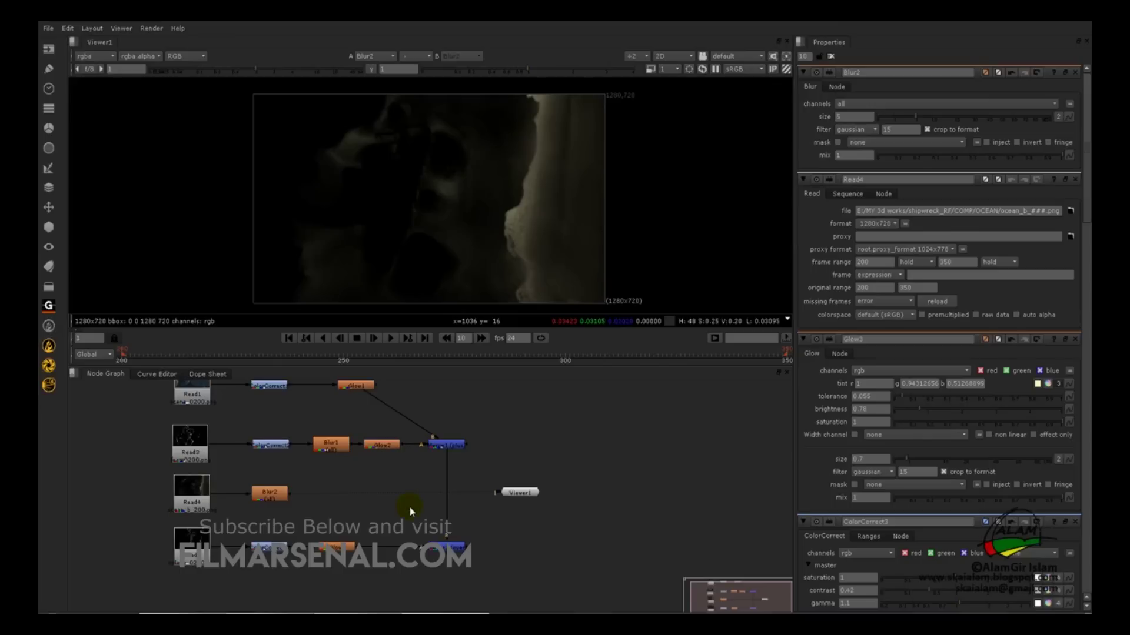
click(279, 504)
key(m)
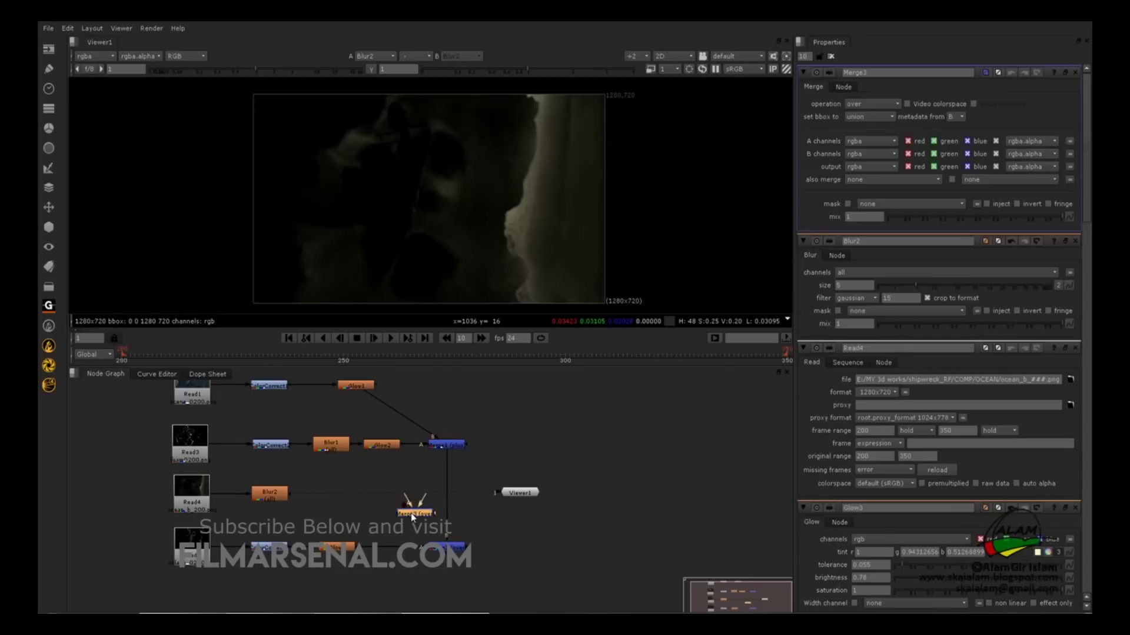
drag(410, 504, 403, 483)
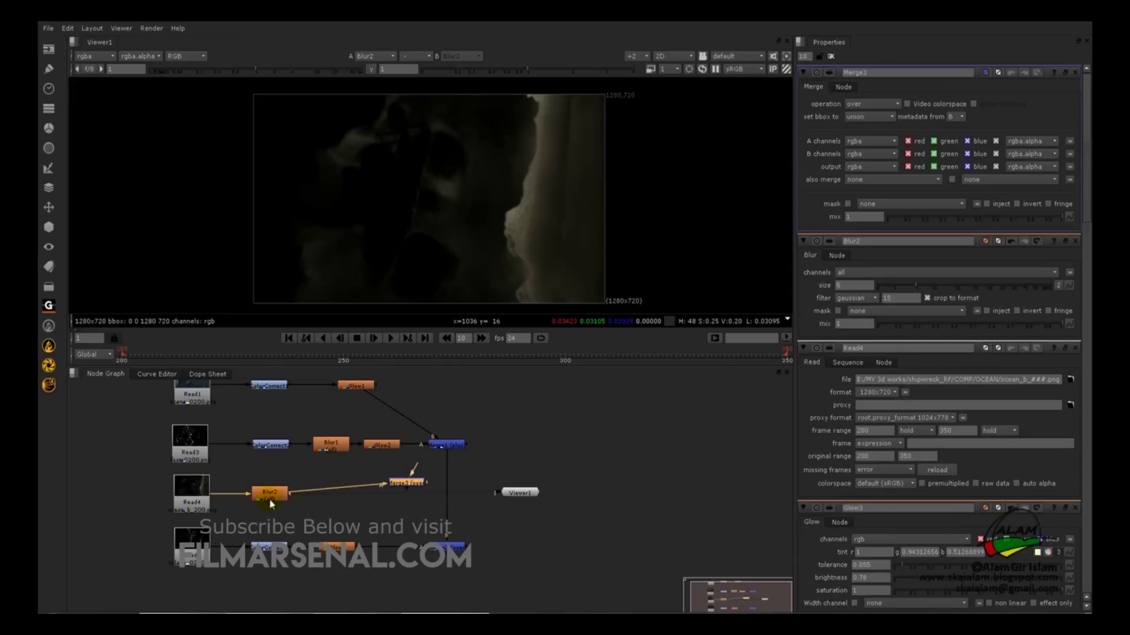
drag(397, 486, 435, 488)
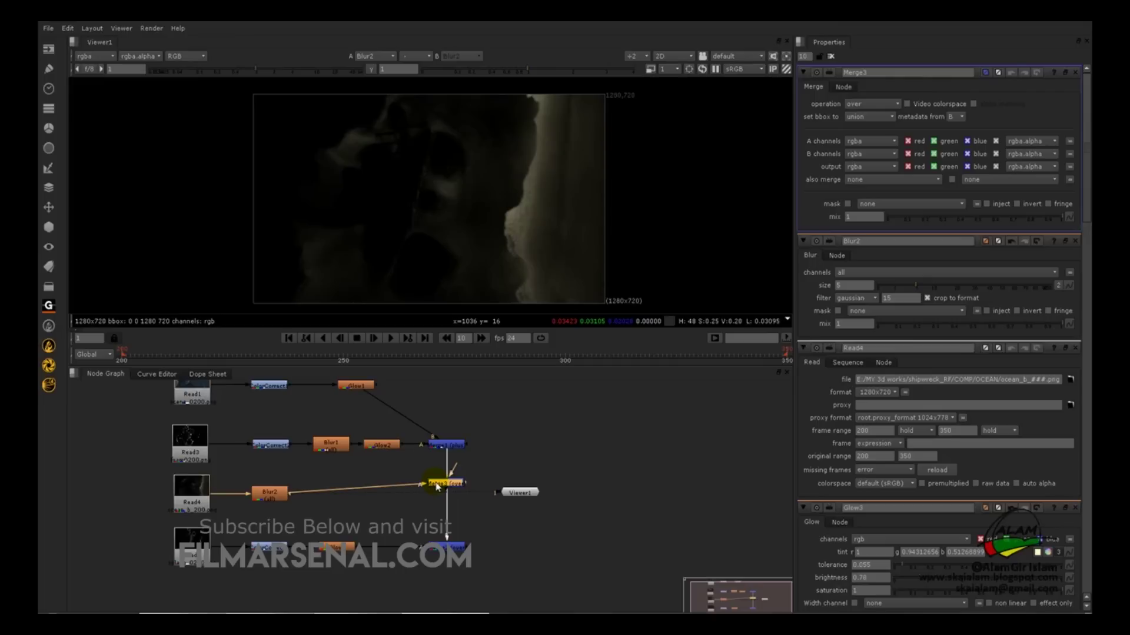
drag(437, 486, 436, 498)
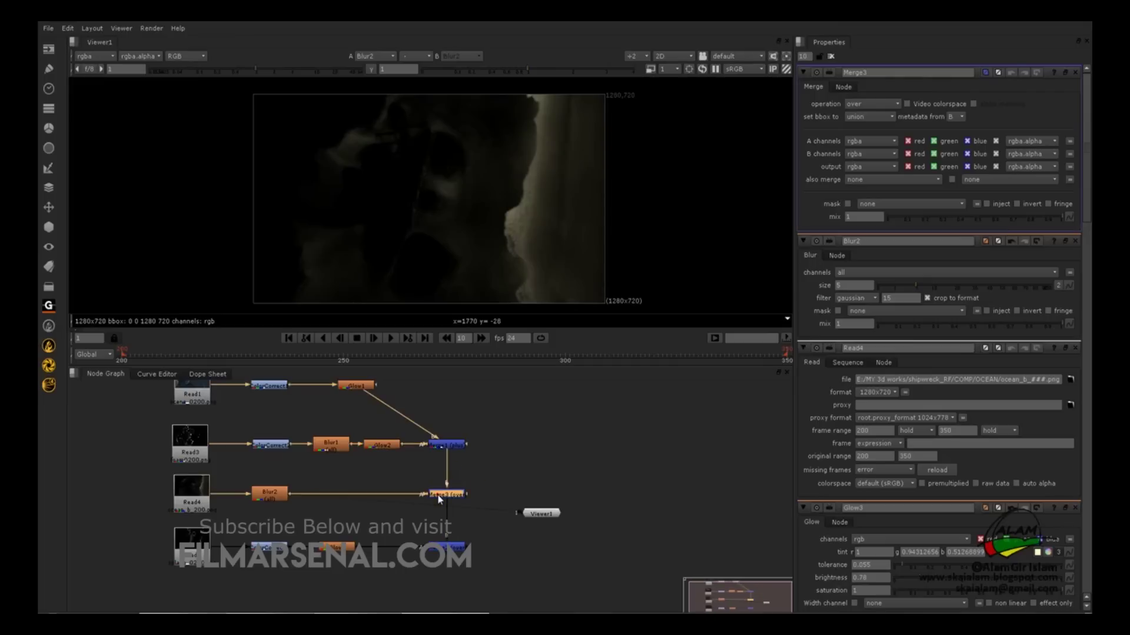
Set the ocean merge's operation to screen and compare the final composite with and without it
click(860, 104)
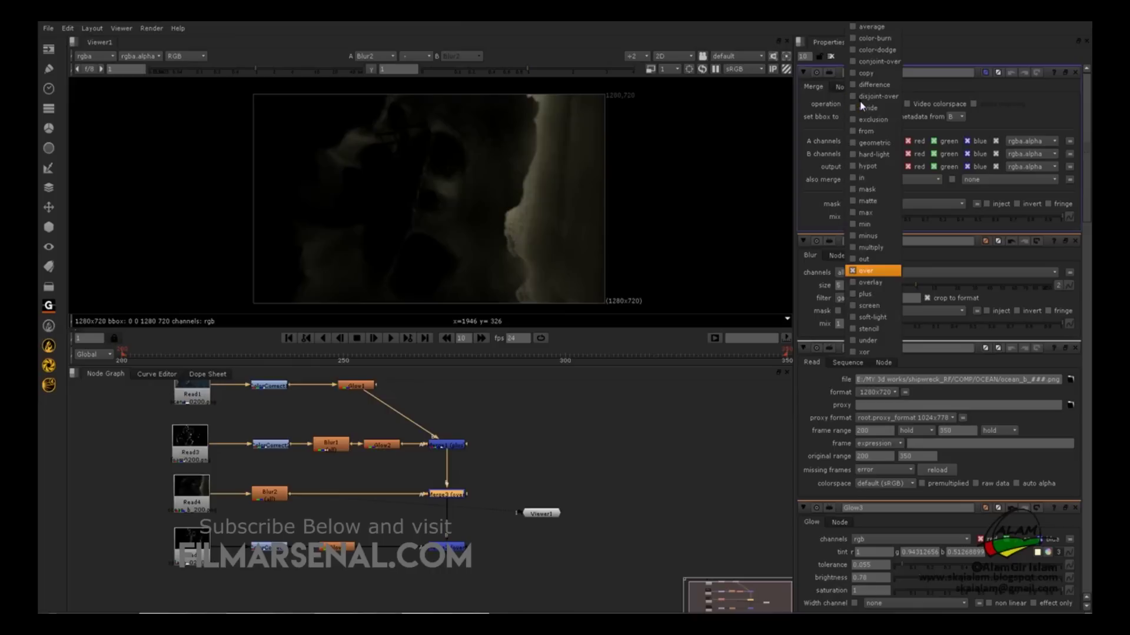
click(866, 307)
key(1)
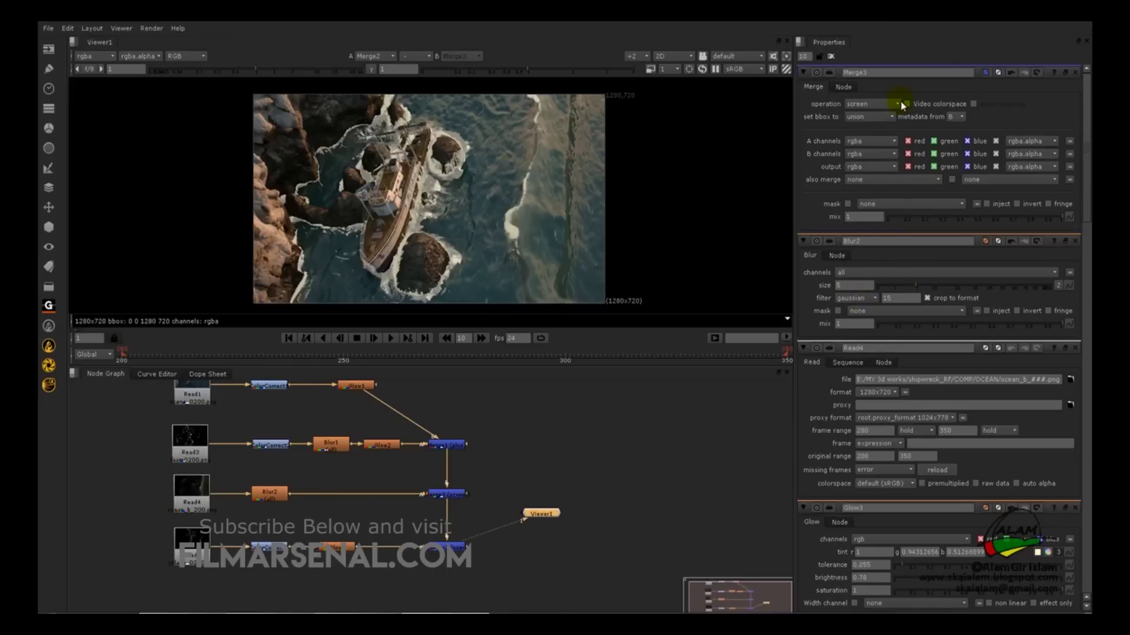
click(445, 494)
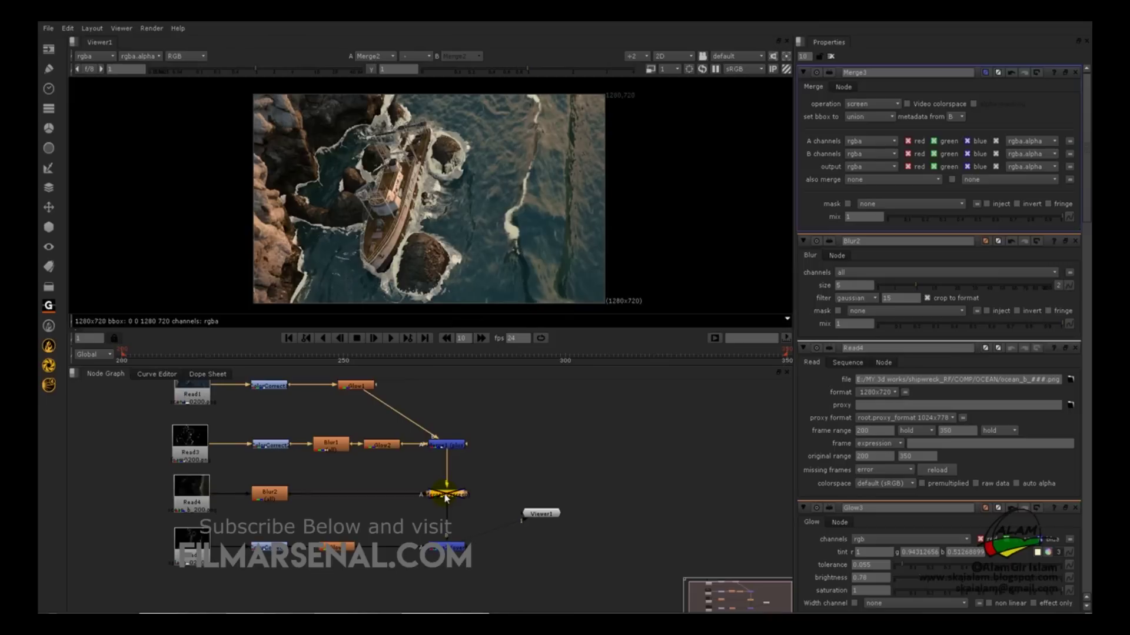
click(484, 484)
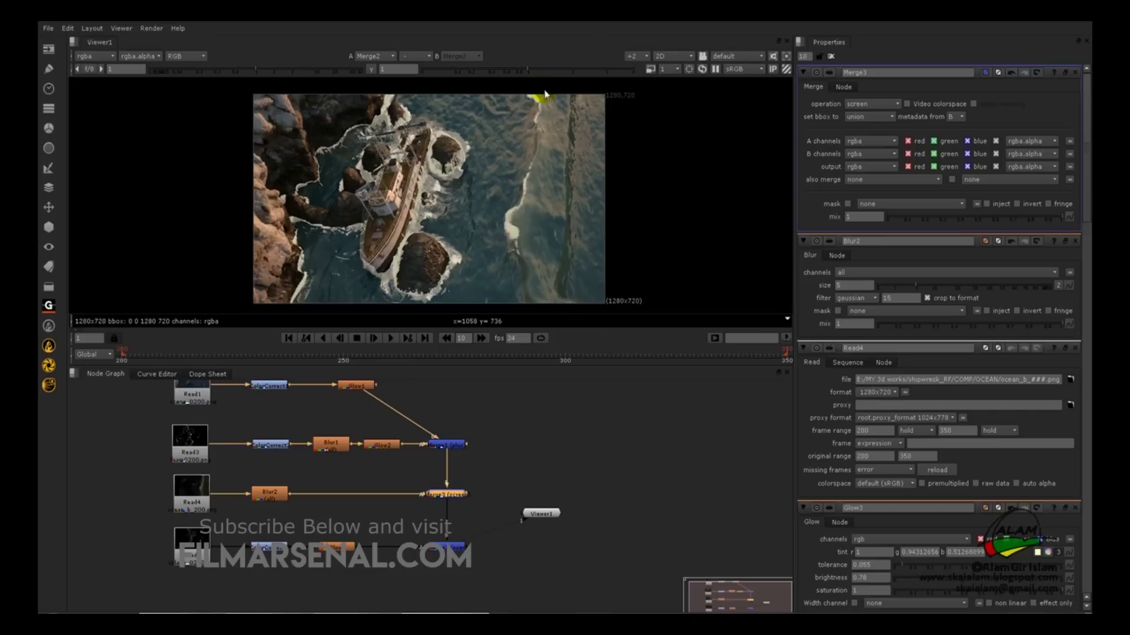
View the raw ocean sequence, return to the ocean merge's result, and reduce that merge's mix to 0.695
click(188, 502)
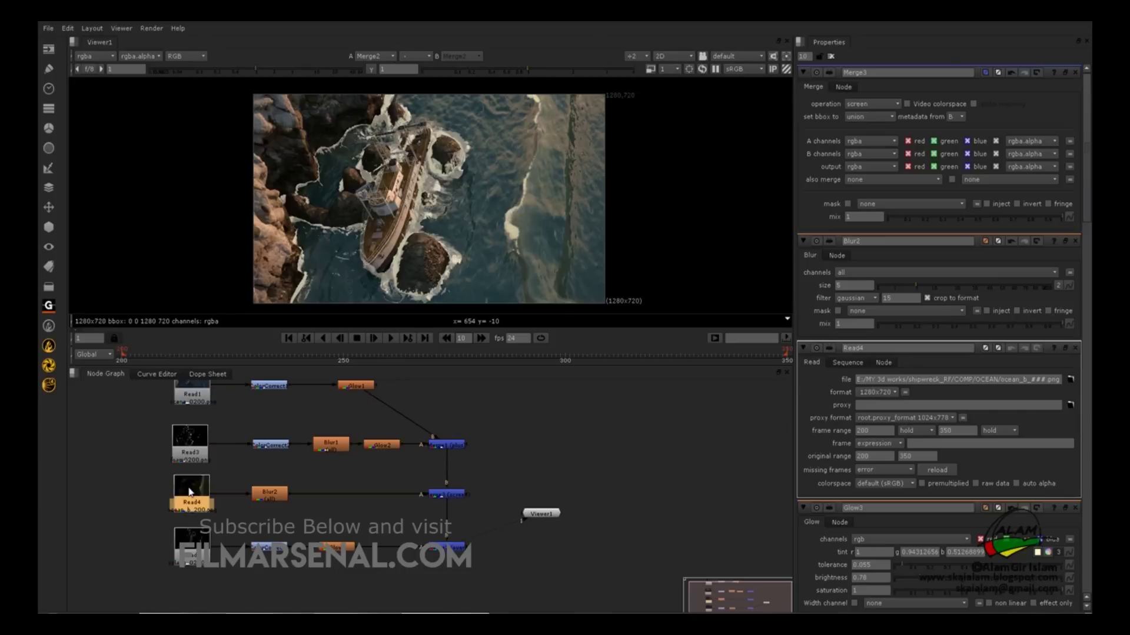
key(1)
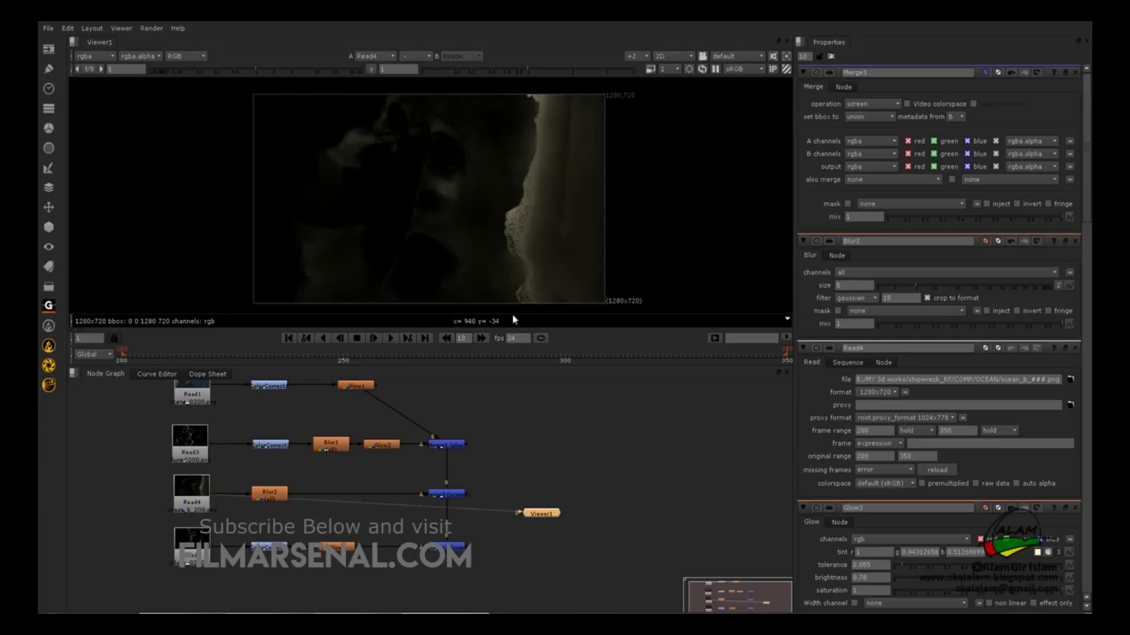
click(447, 494)
key(1)
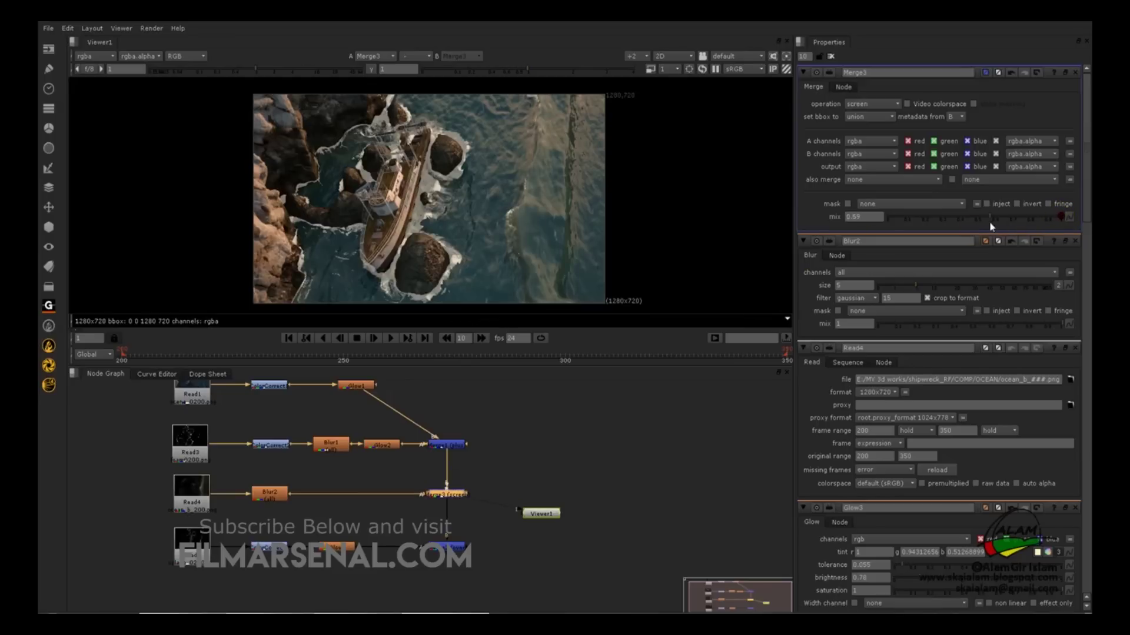
drag(1056, 217, 1003, 215)
Add a HueShift node after the ocean's Blur with hue rotation 140 and overall saturation 2.15, and check the ocean layer's effect in the composite
click(269, 493)
key(1)
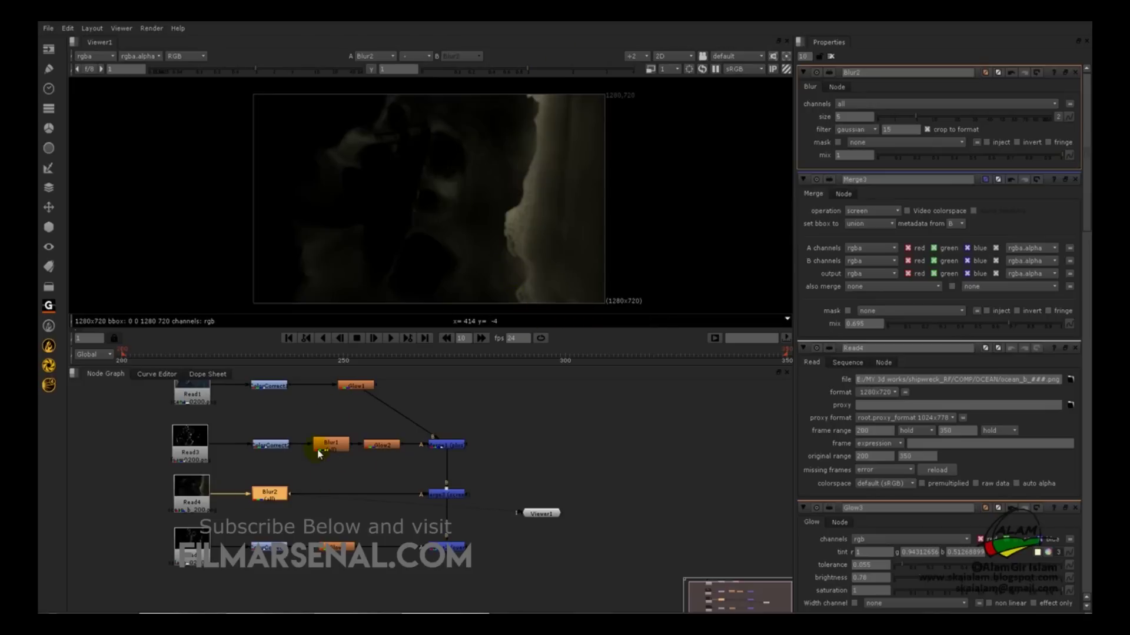
click(264, 494)
key(Tab)
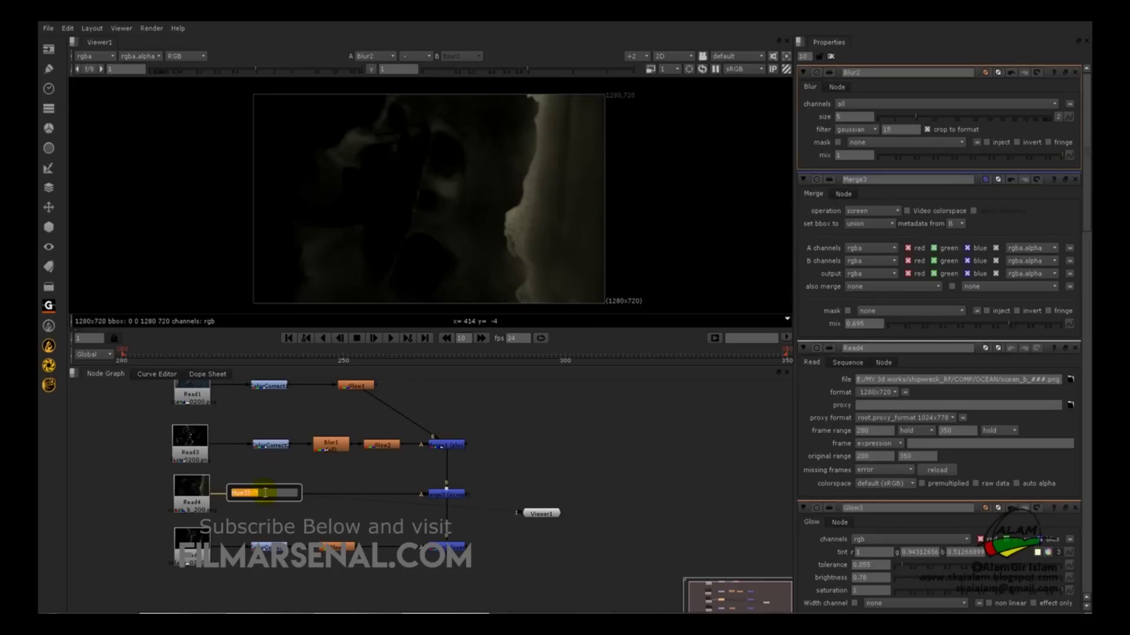
key(Return)
drag(277, 511, 341, 499)
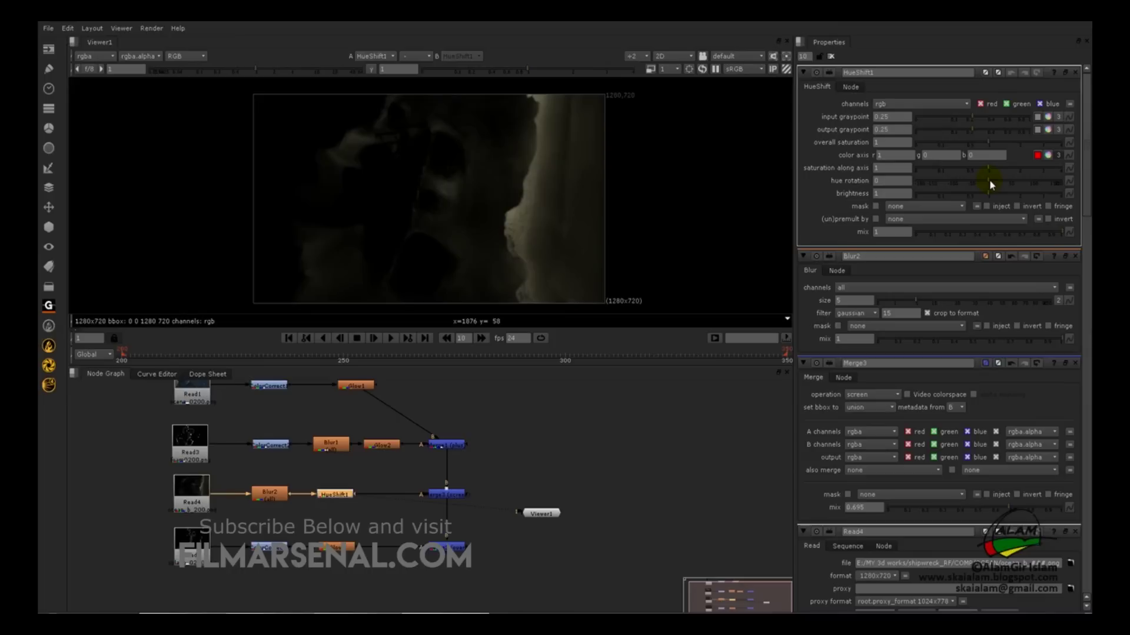
mouse_move(989, 179)
mouse_down()
mouse_move(1045, 175)
mouse_move(988, 190)
mouse_up()
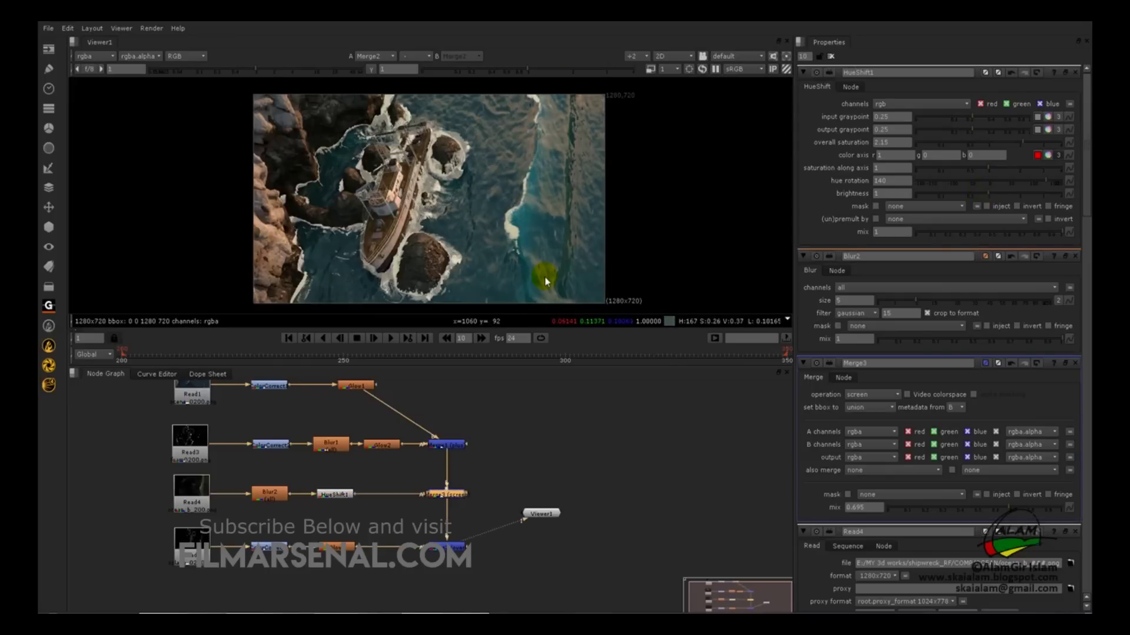
key(d)
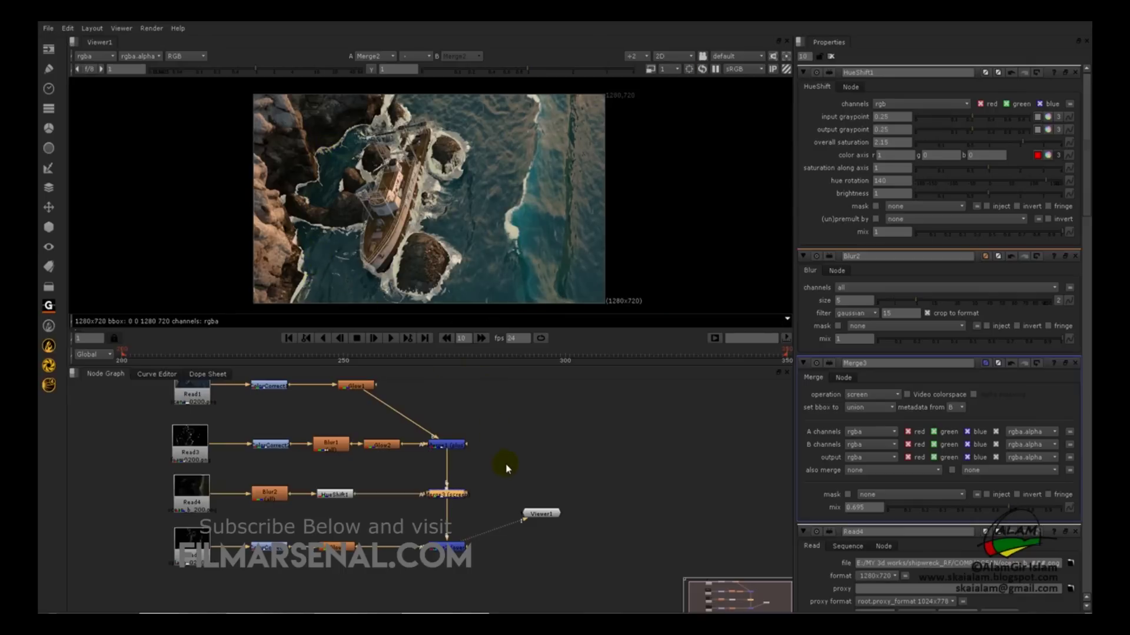
Tidy the node graph by moving the scene row slightly closer to the foam row and aligning the Viewer beside the last merge
drag(523, 512, 525, 545)
scroll(505, 461, down, 2)
middle_drag(505, 461, 493, 479)
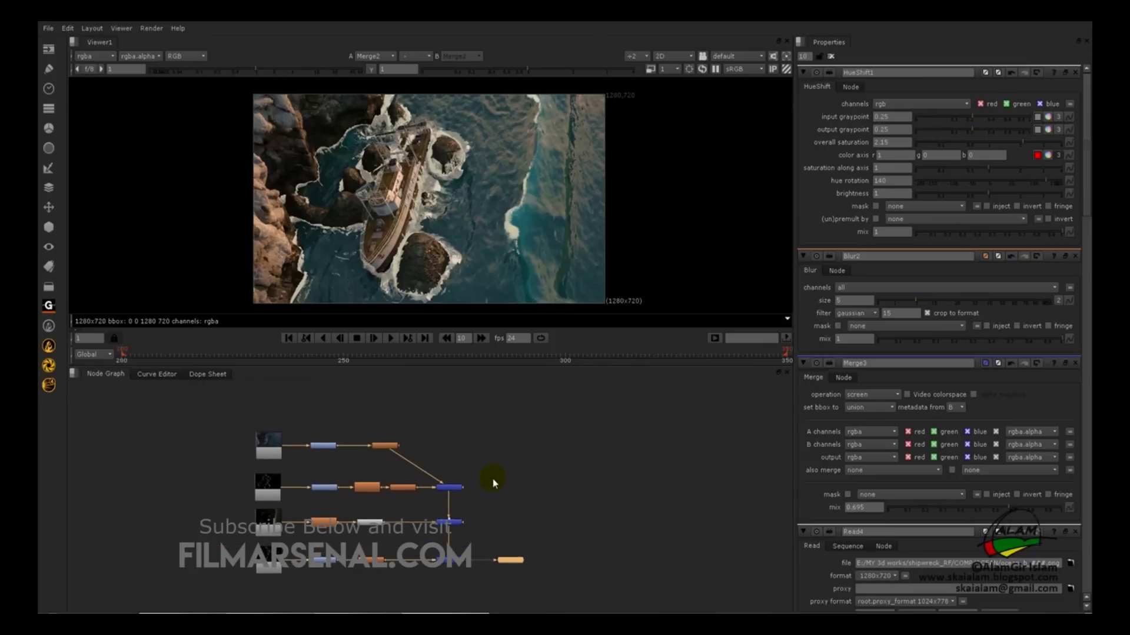
scroll(502, 184, down, 1)
middle_drag(502, 184, 465, 194)
scroll(466, 194, up, 1)
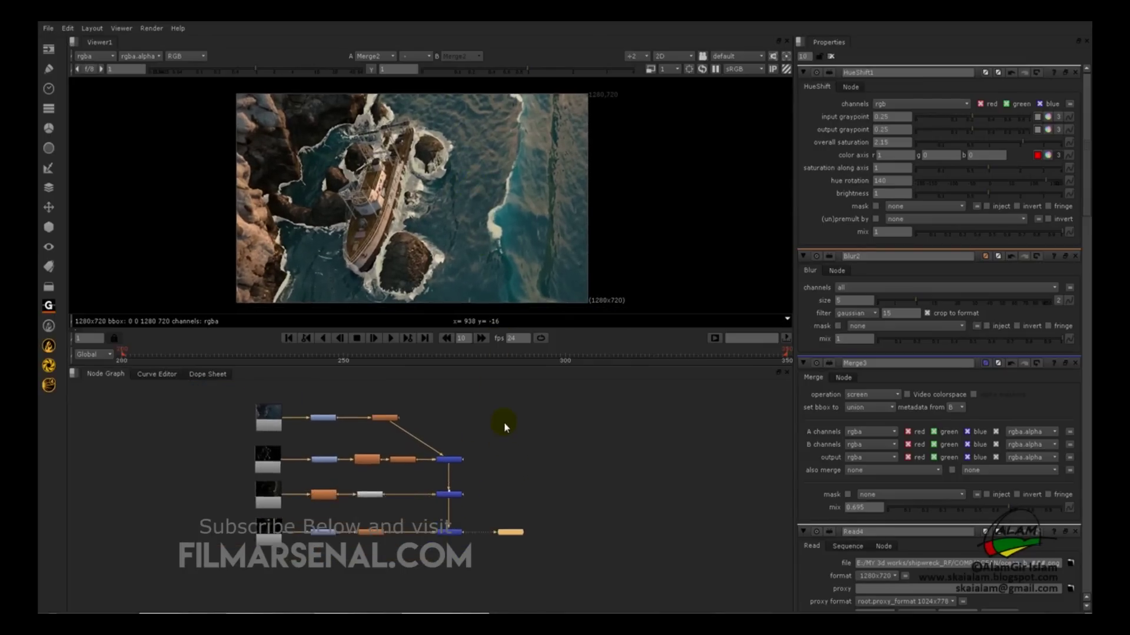
scroll(503, 433, up, 2)
middle_drag(485, 464, 486, 481)
drag(127, 390, 340, 429)
drag(131, 391, 398, 451)
drag(340, 423, 340, 428)
click(412, 429)
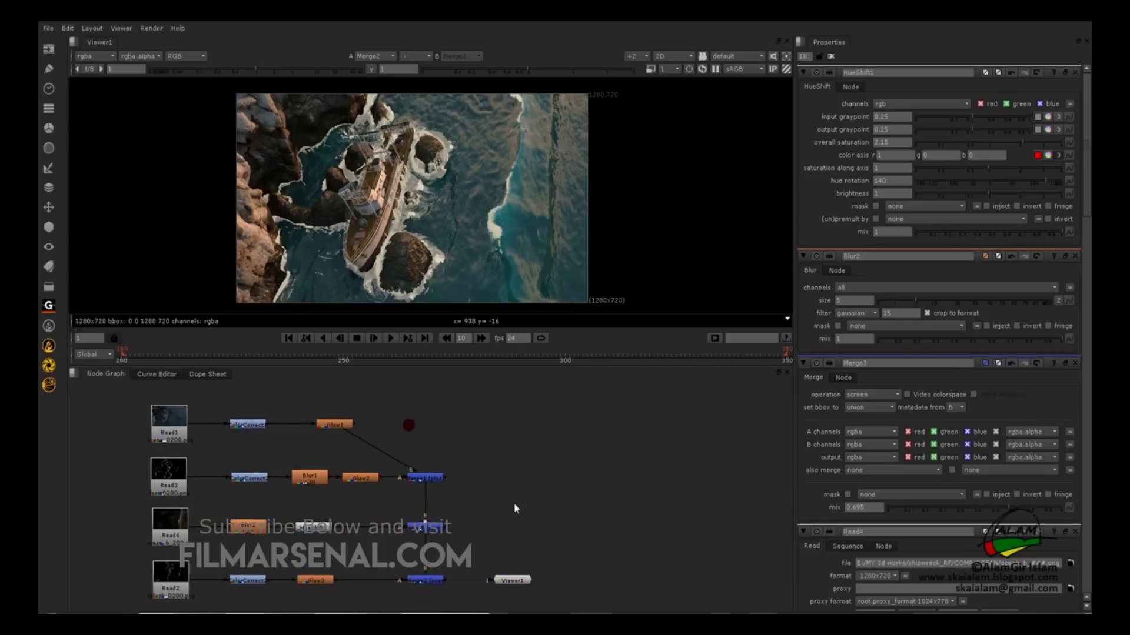
middle_drag(514, 507, 484, 540)
click(481, 549)
drag(481, 549, 476, 552)
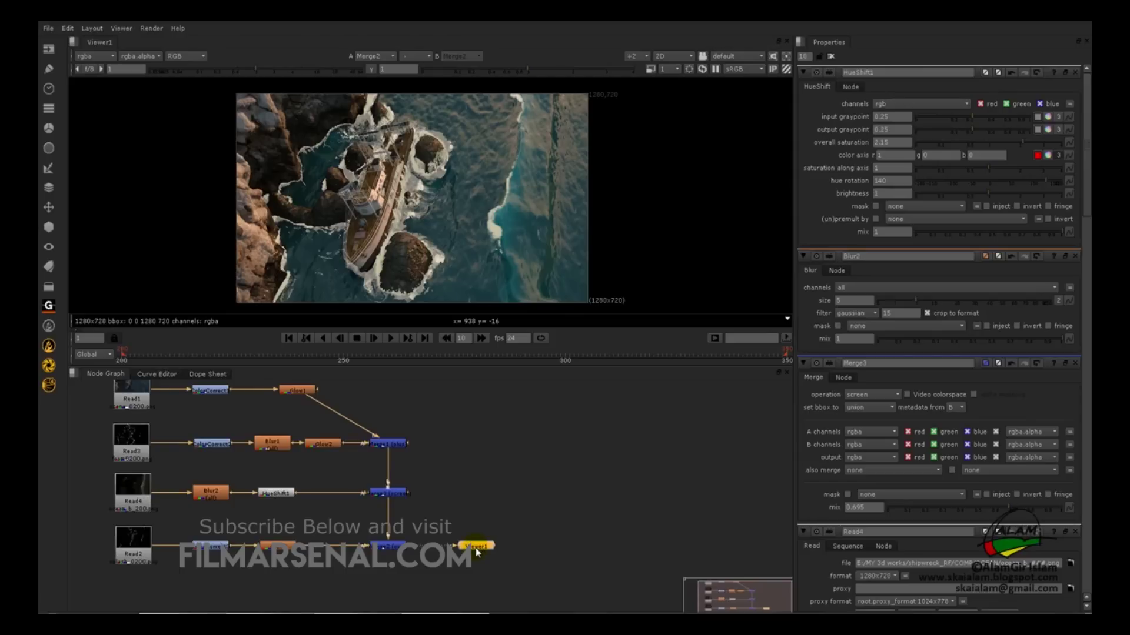
Add a Write node, connect it to the final splash merge's output, and align it beside that merge
click(467, 525)
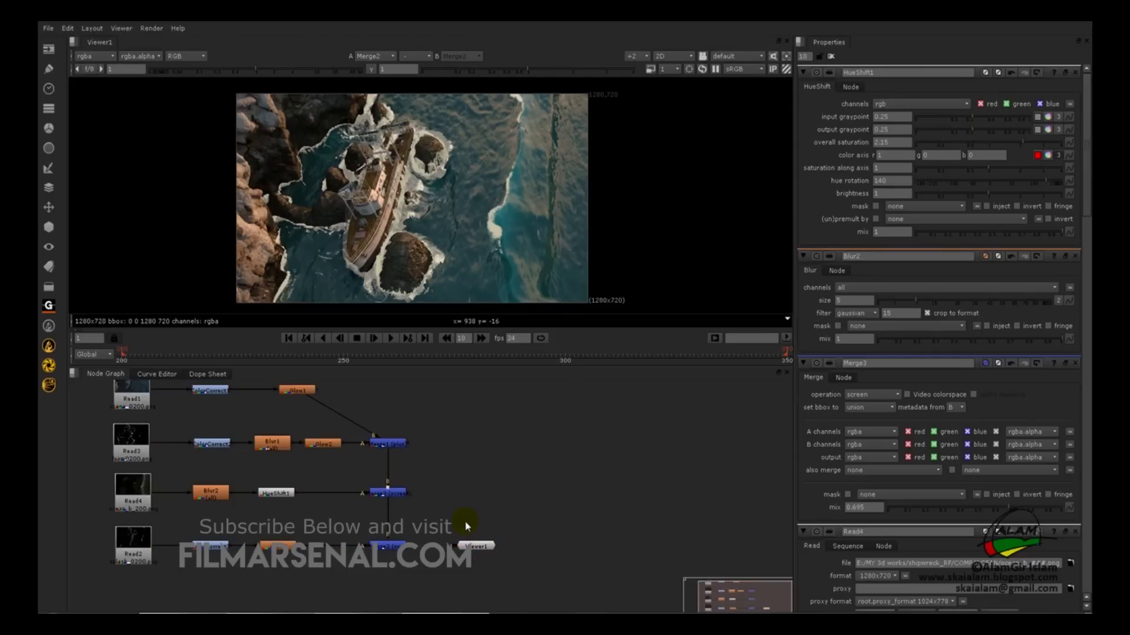
key(Tab)
key(BackSpace)
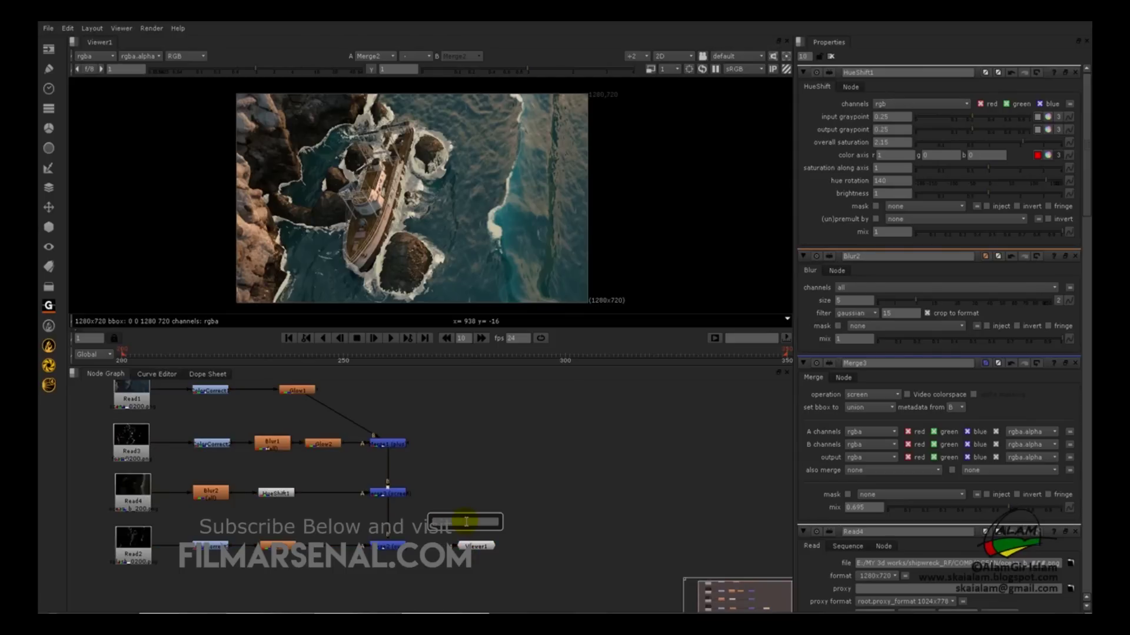
text(wr)
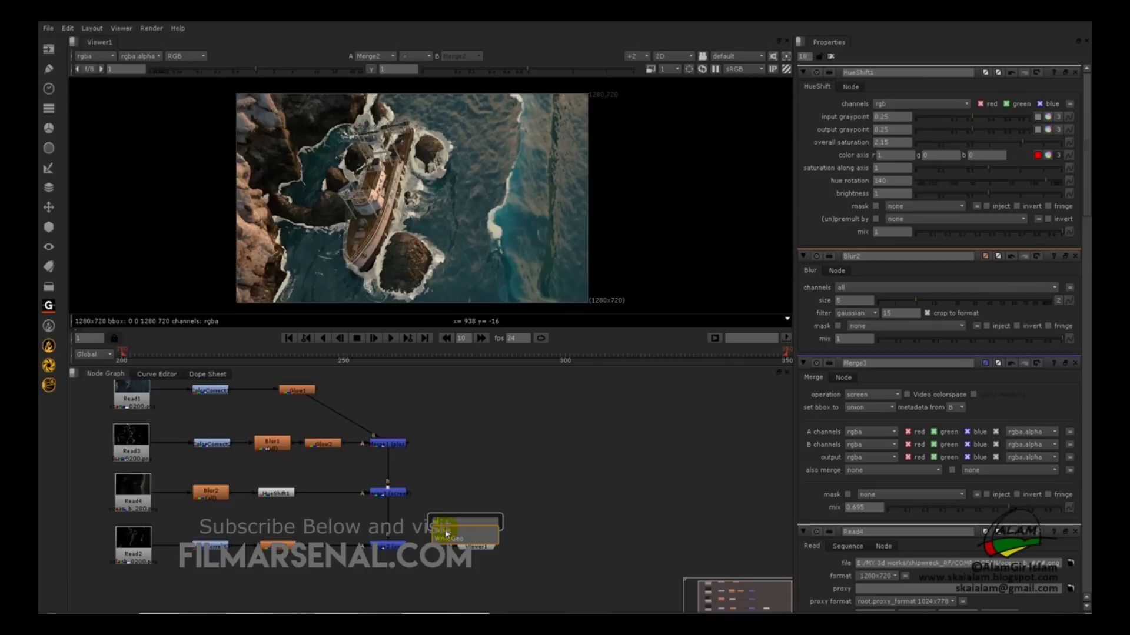
key(Return)
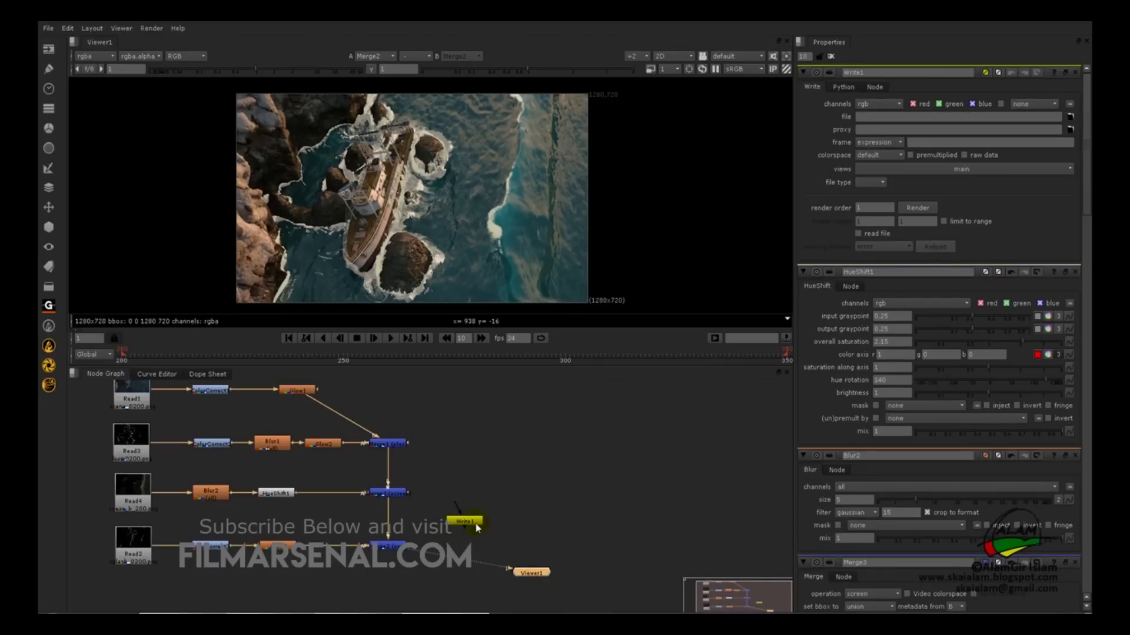
drag(467, 530, 388, 548)
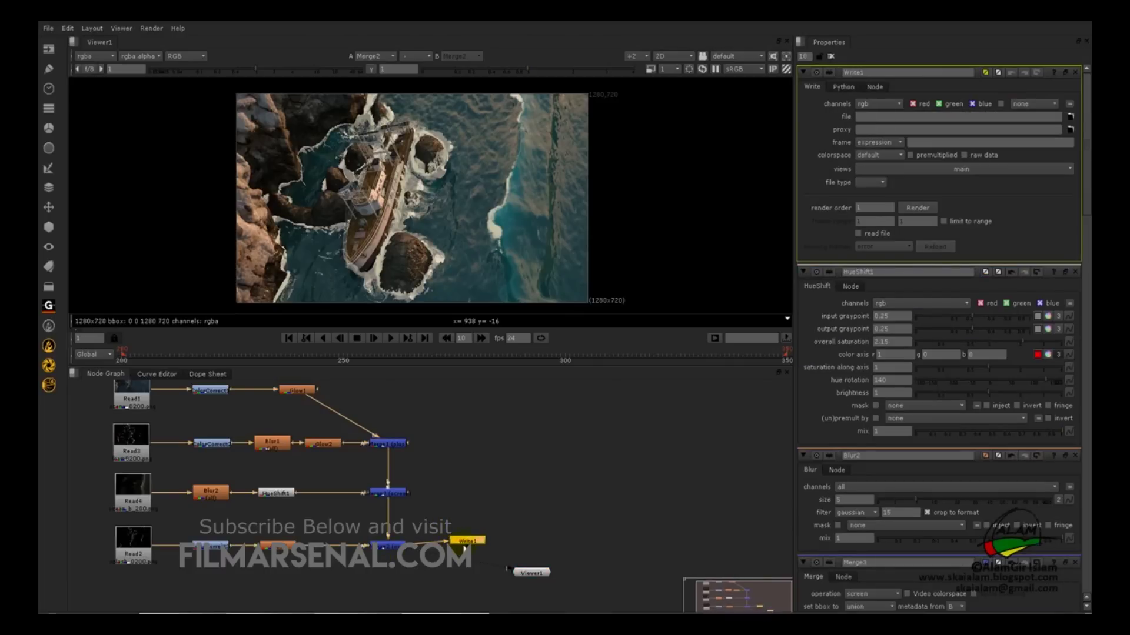
drag(467, 540, 469, 546)
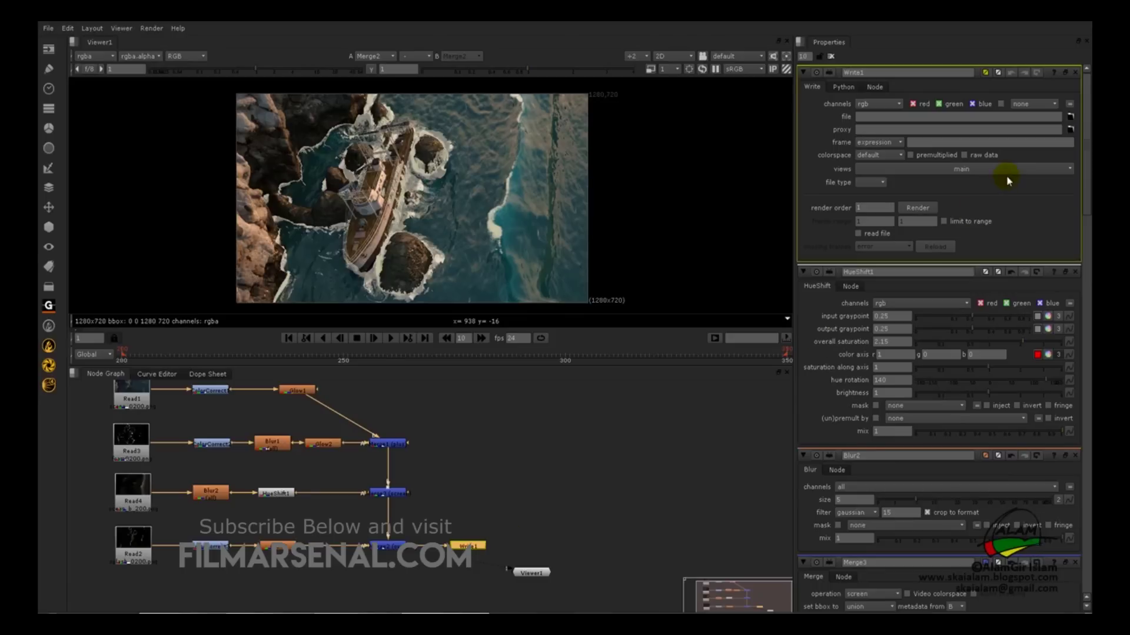
Set the Write node's output file to output.mov in the folder E:/MY 3d works/shipwreck_RF
click(1070, 116)
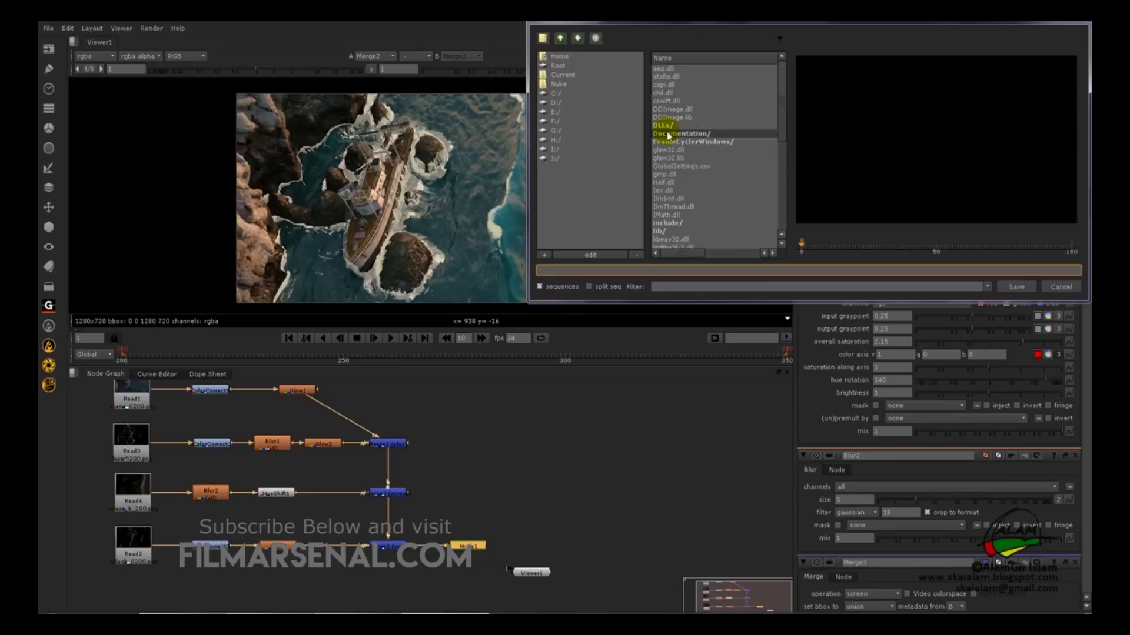
click(613, 271)
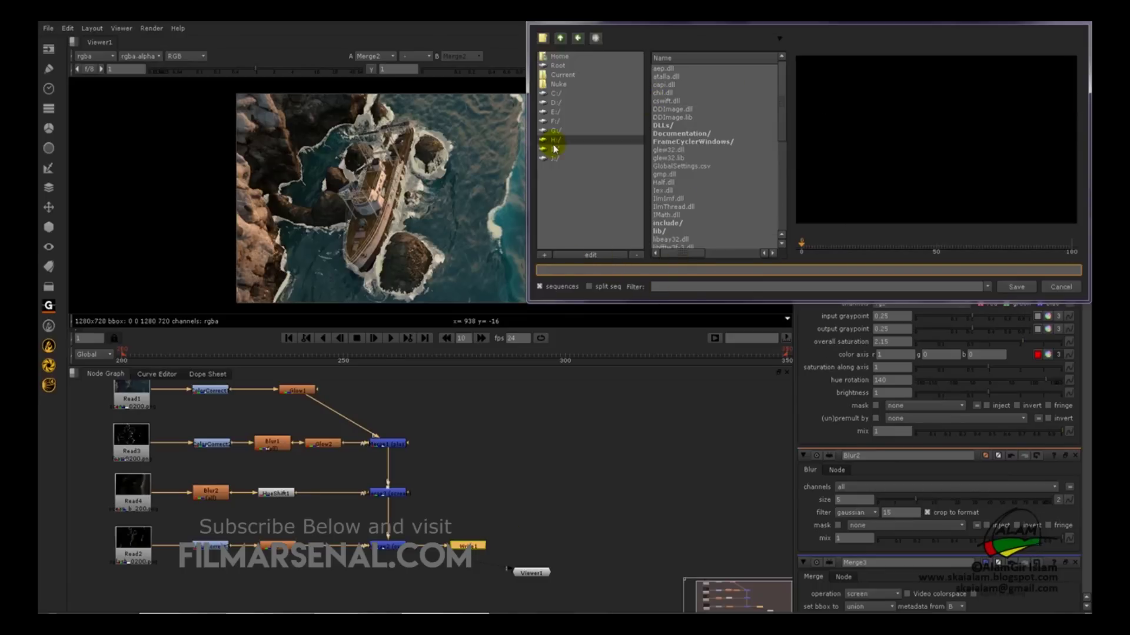
click(553, 112)
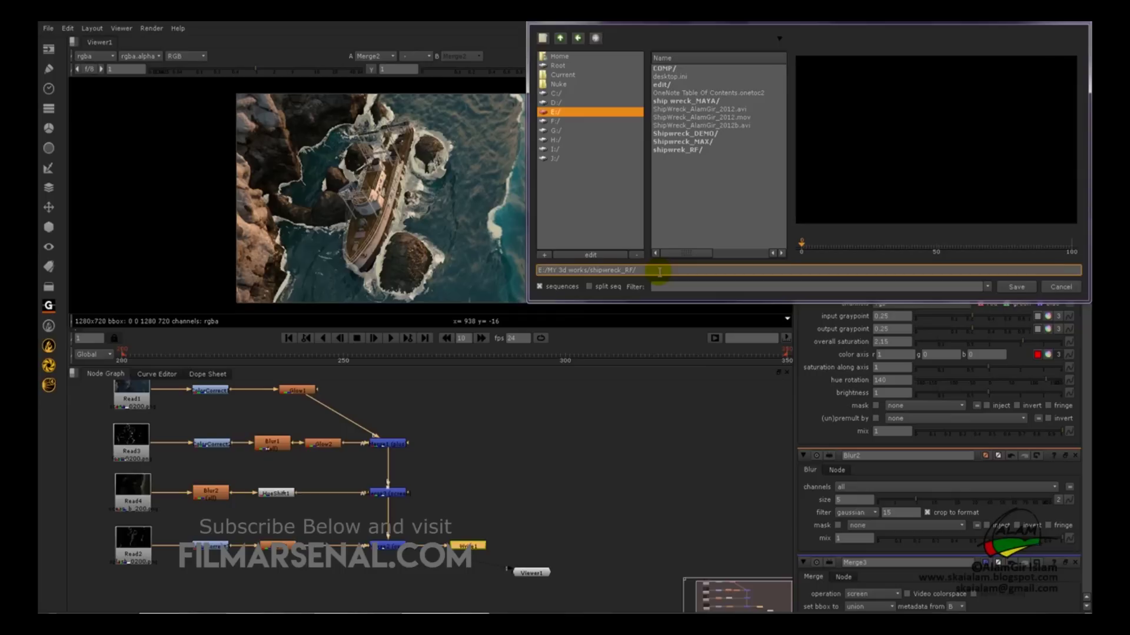
text(output.mov)
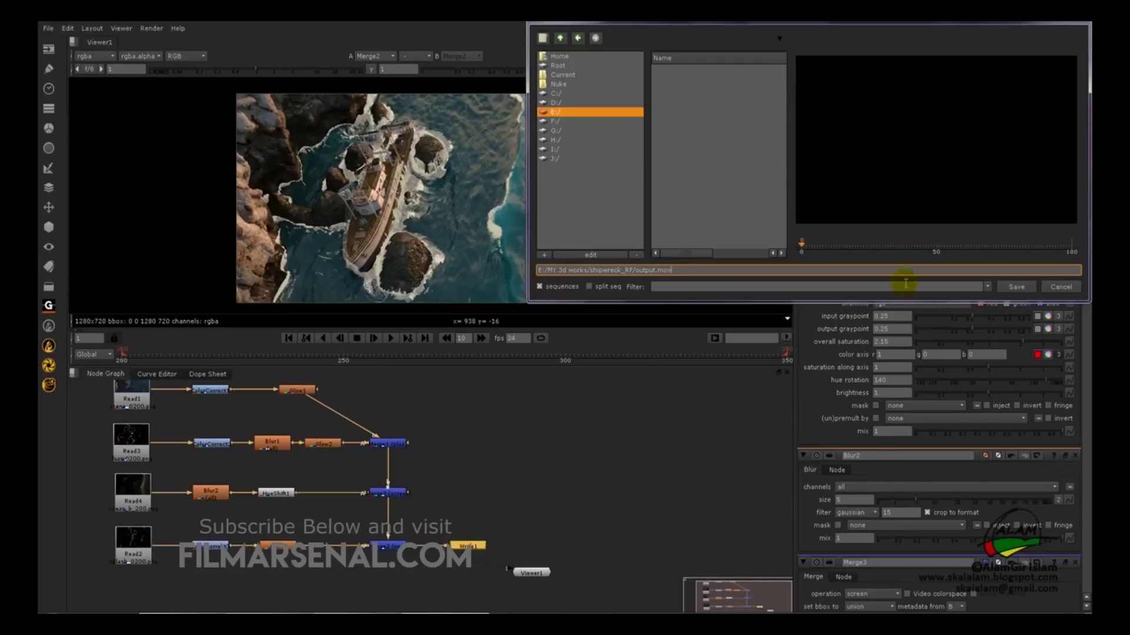
key(Return)
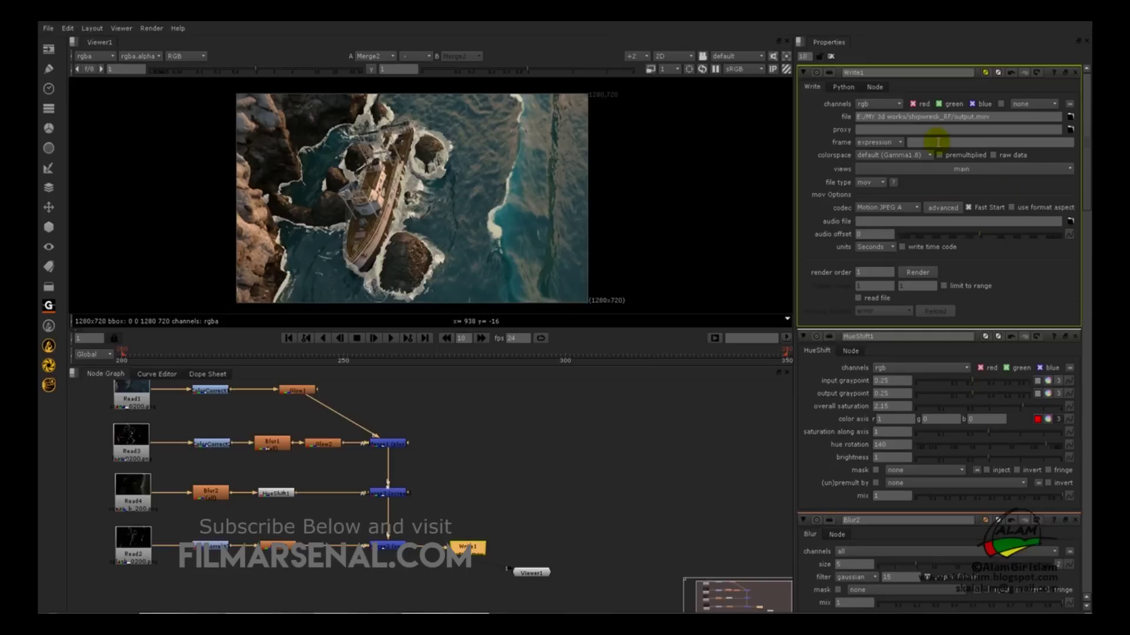
Set the Write node's mov codec to Sorenson Video
click(885, 208)
click(885, 208)
click(886, 207)
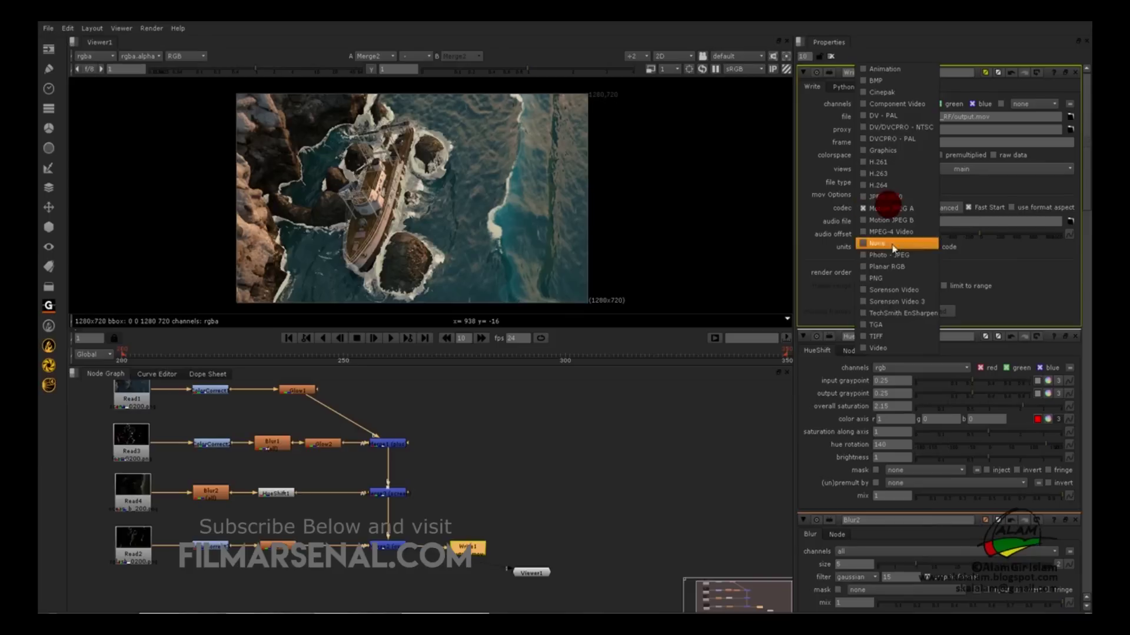
click(876, 302)
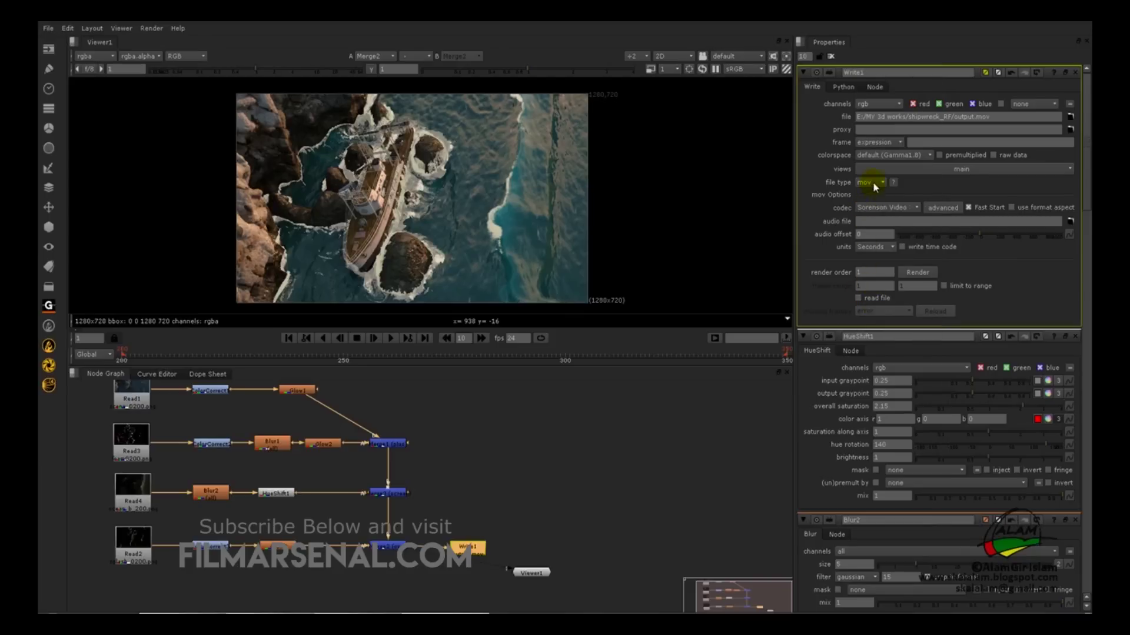
Open the Write node's render settings, check the frame range, and close them without rendering
click(908, 273)
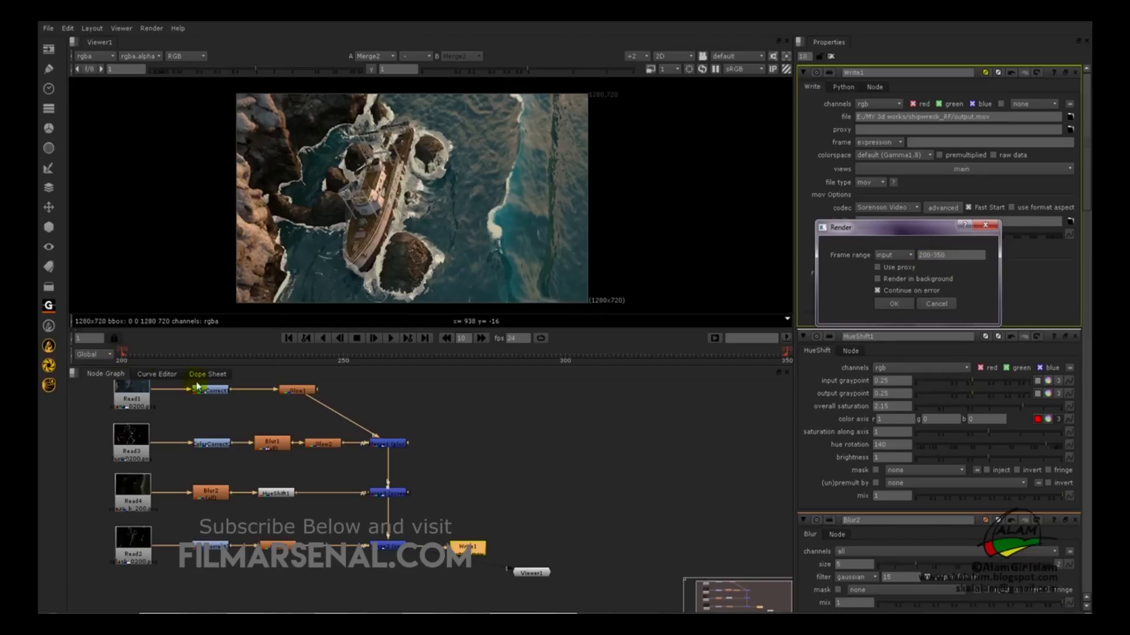
drag(980, 255, 902, 258)
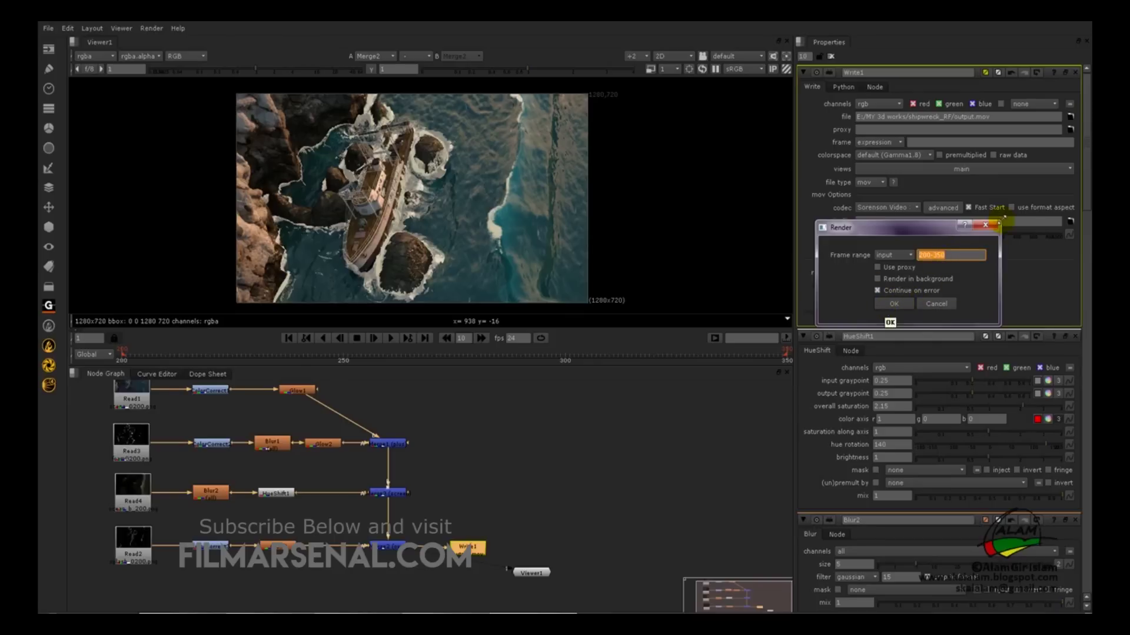
click(985, 225)
click(518, 436)
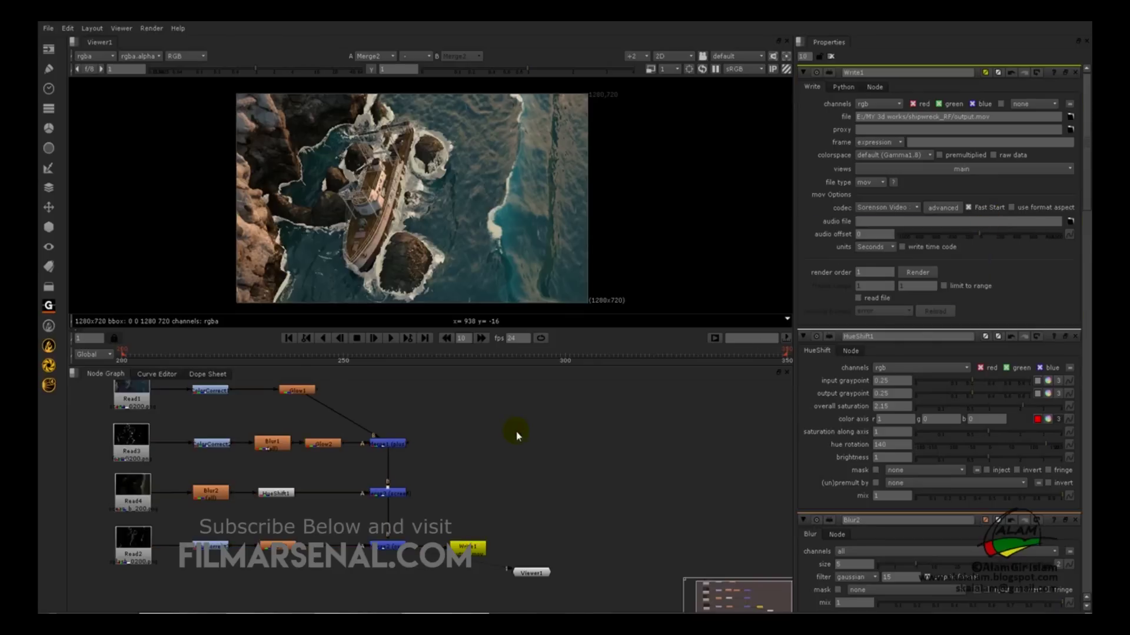
middle_drag(518, 436, 535, 451)
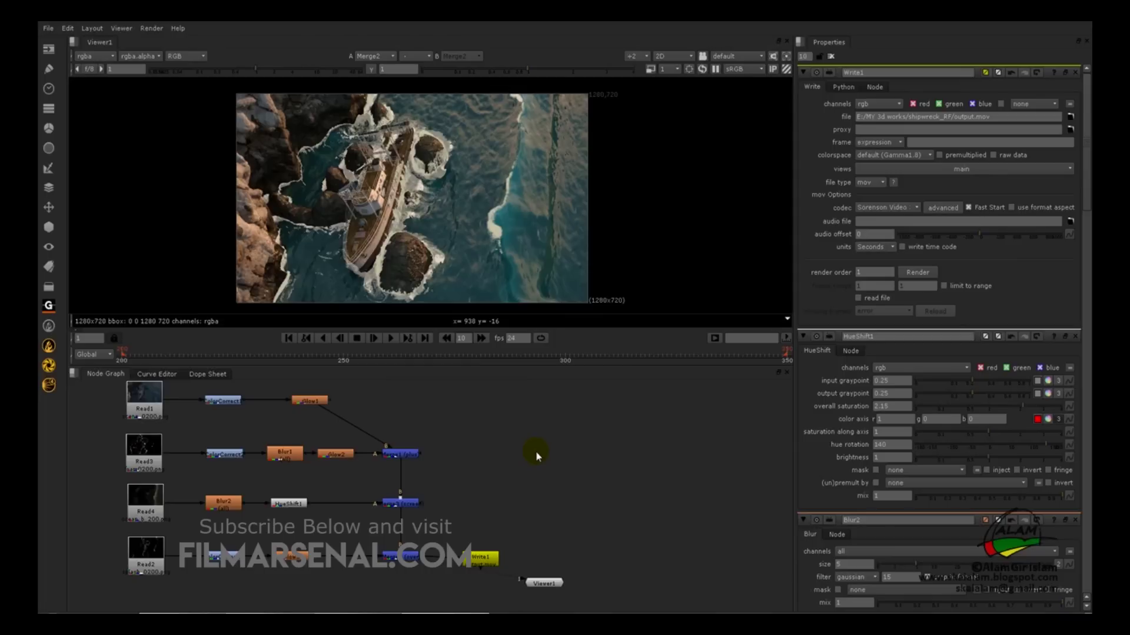